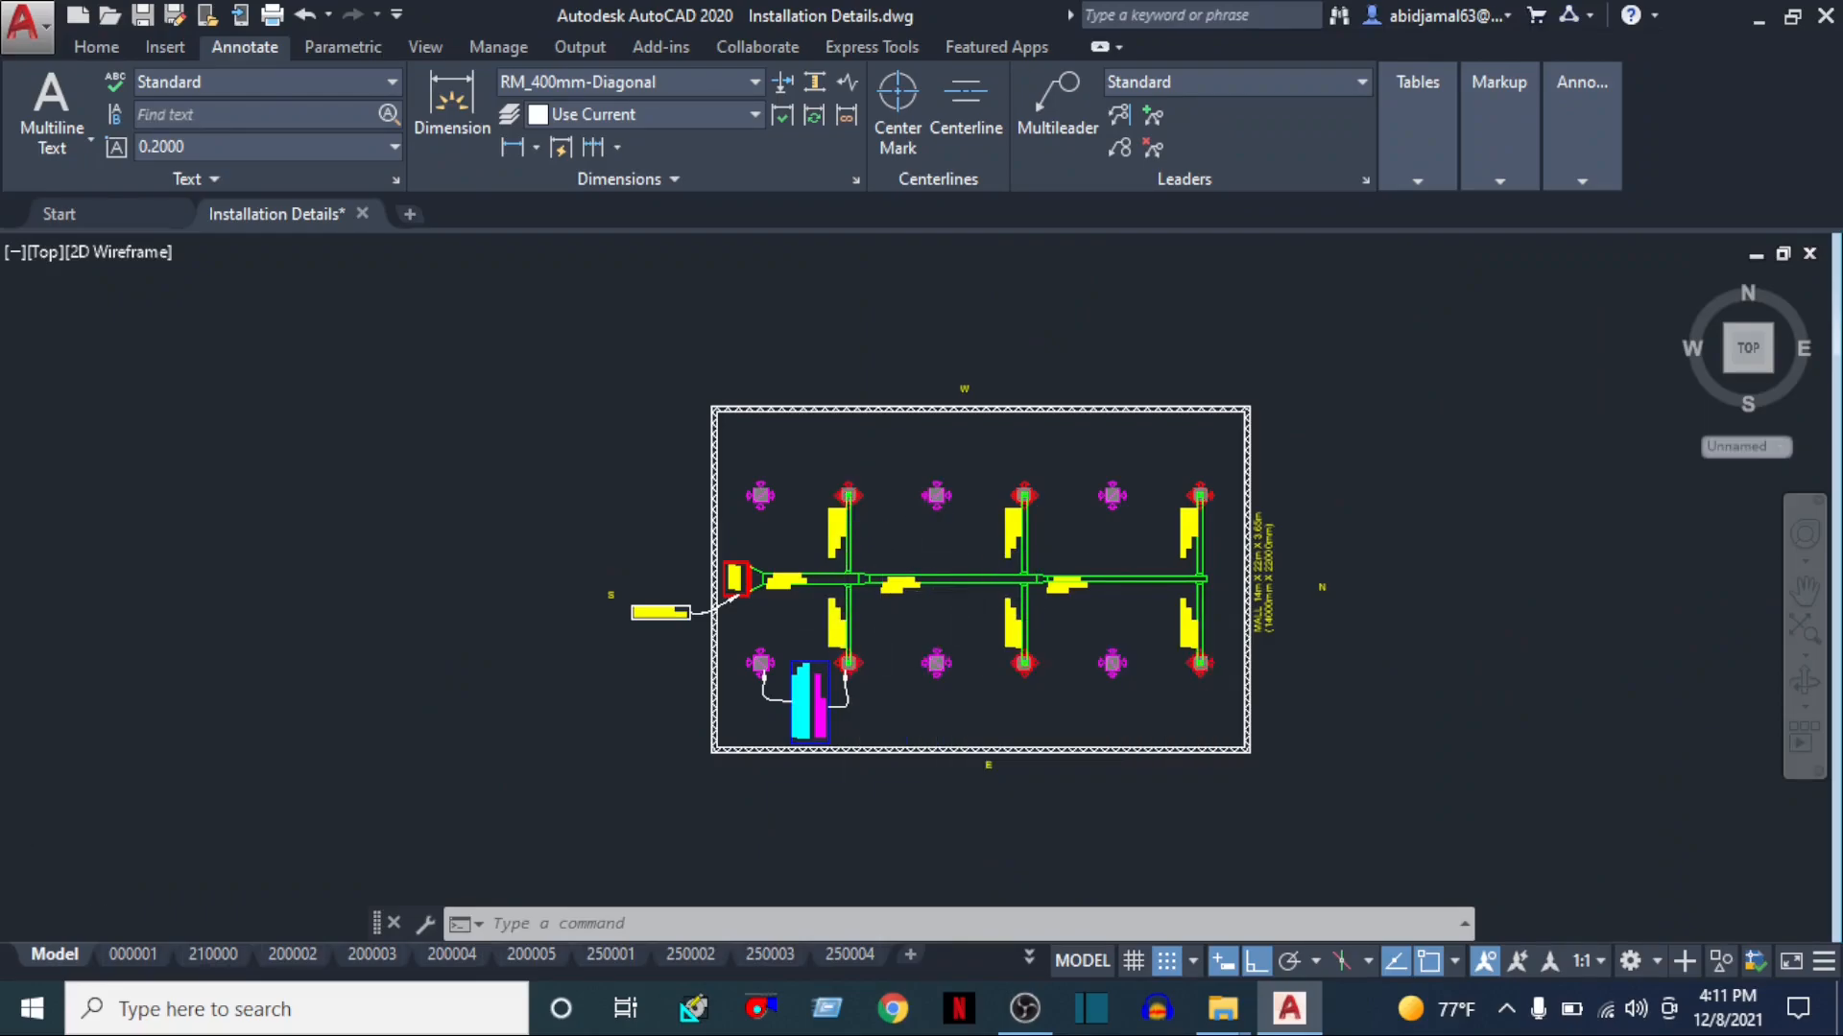
Examine the main duct, branch ducts, diffusers and their size and airflow labels in the mall's duct layout
scroll(936, 642, "up", 2)
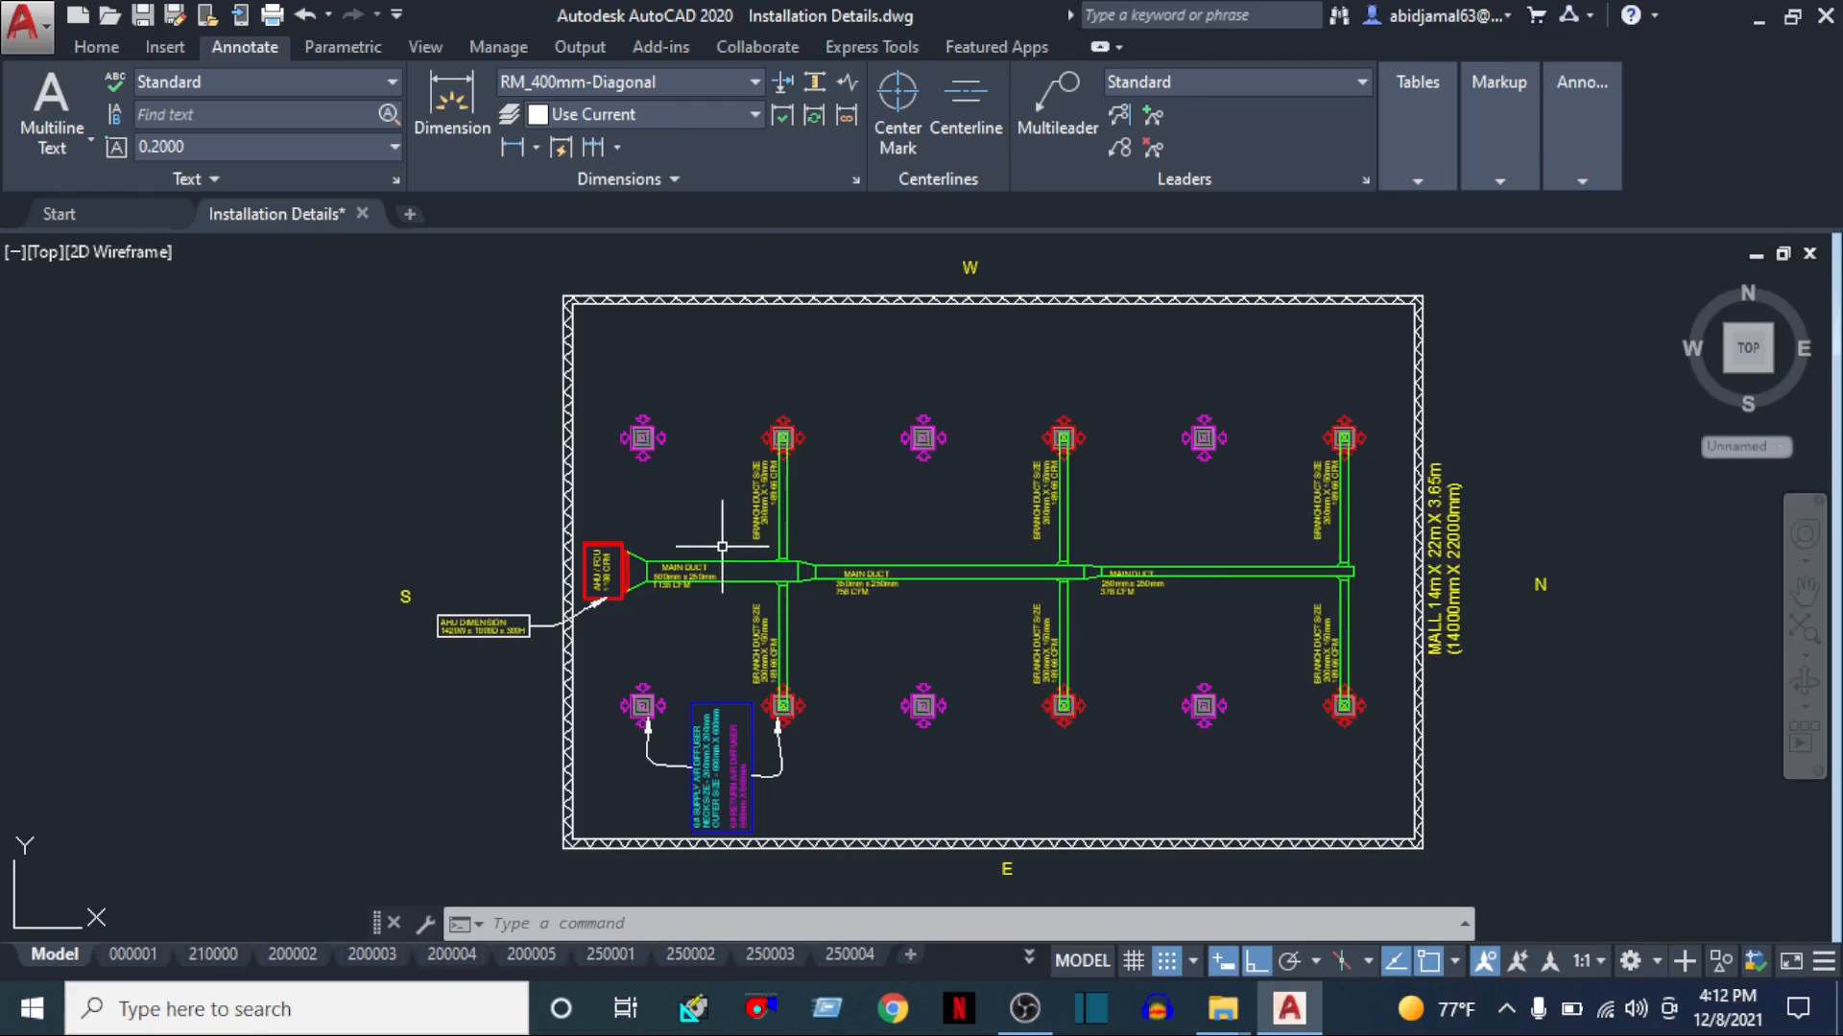
scroll(721, 546, "up", 4)
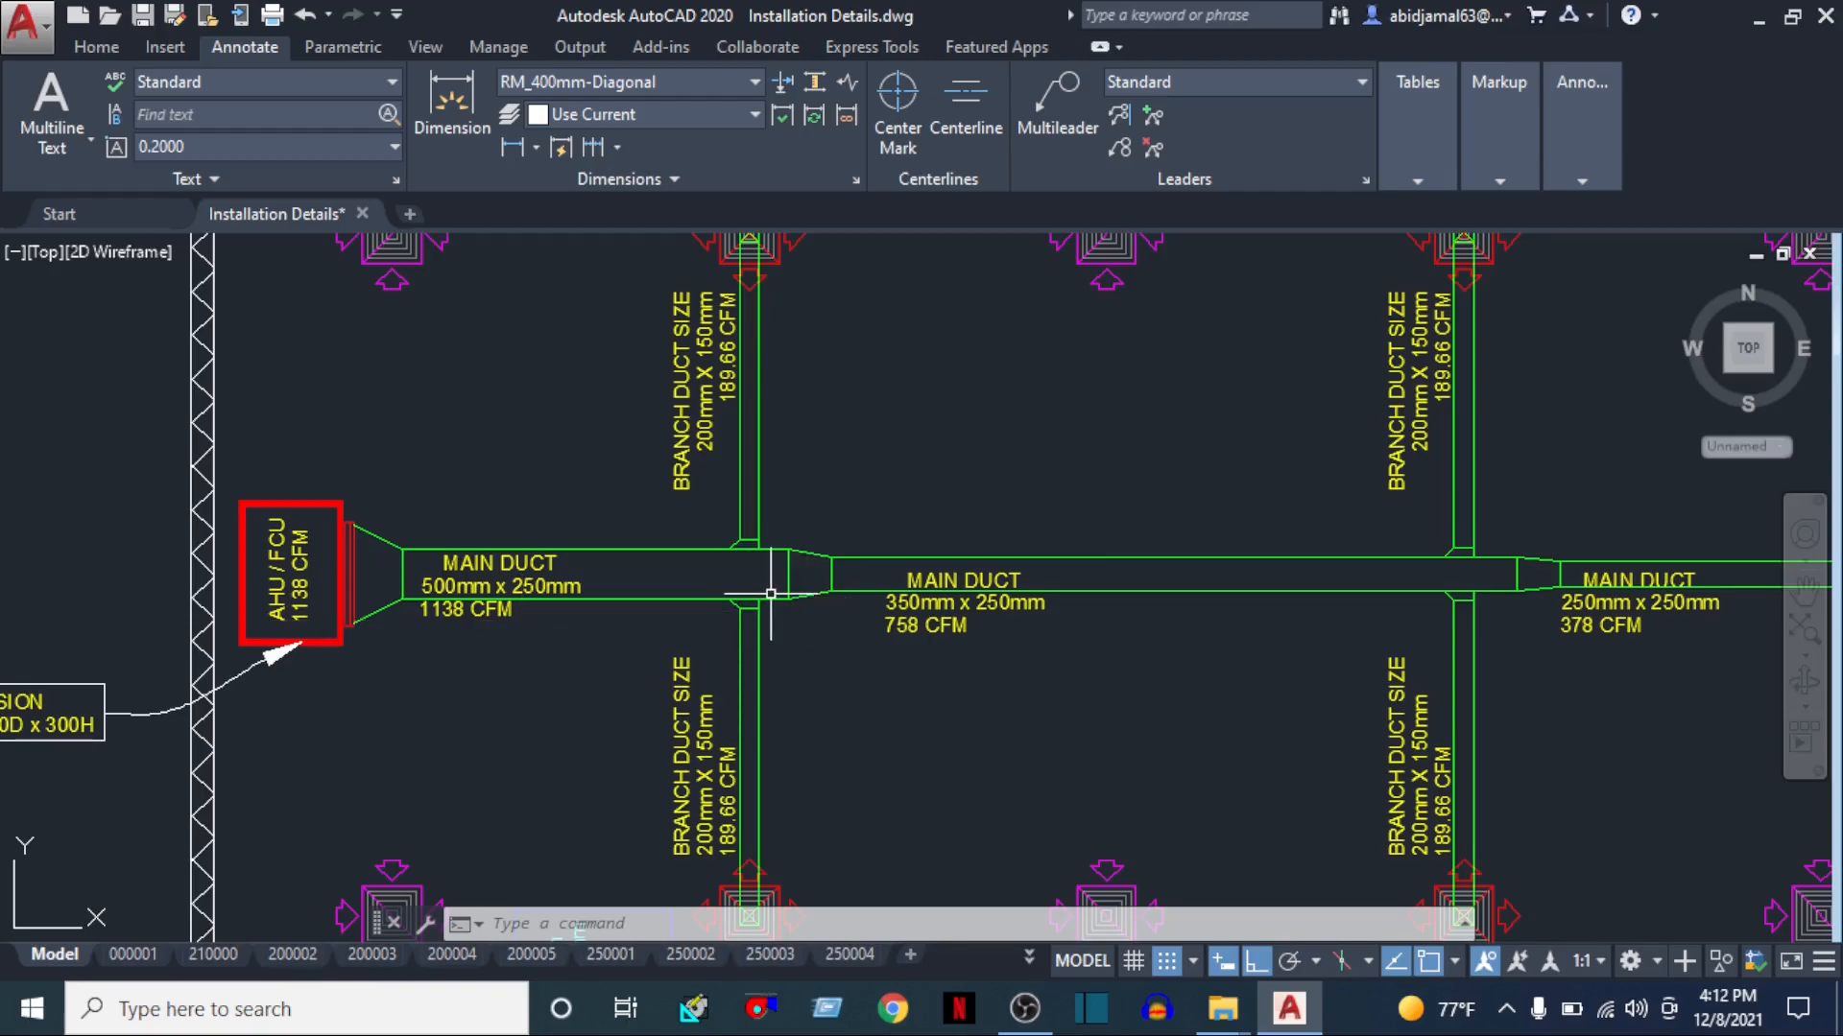
scroll(757, 594, "down", 2)
middle_click_drag(1100, 596, 901, 649)
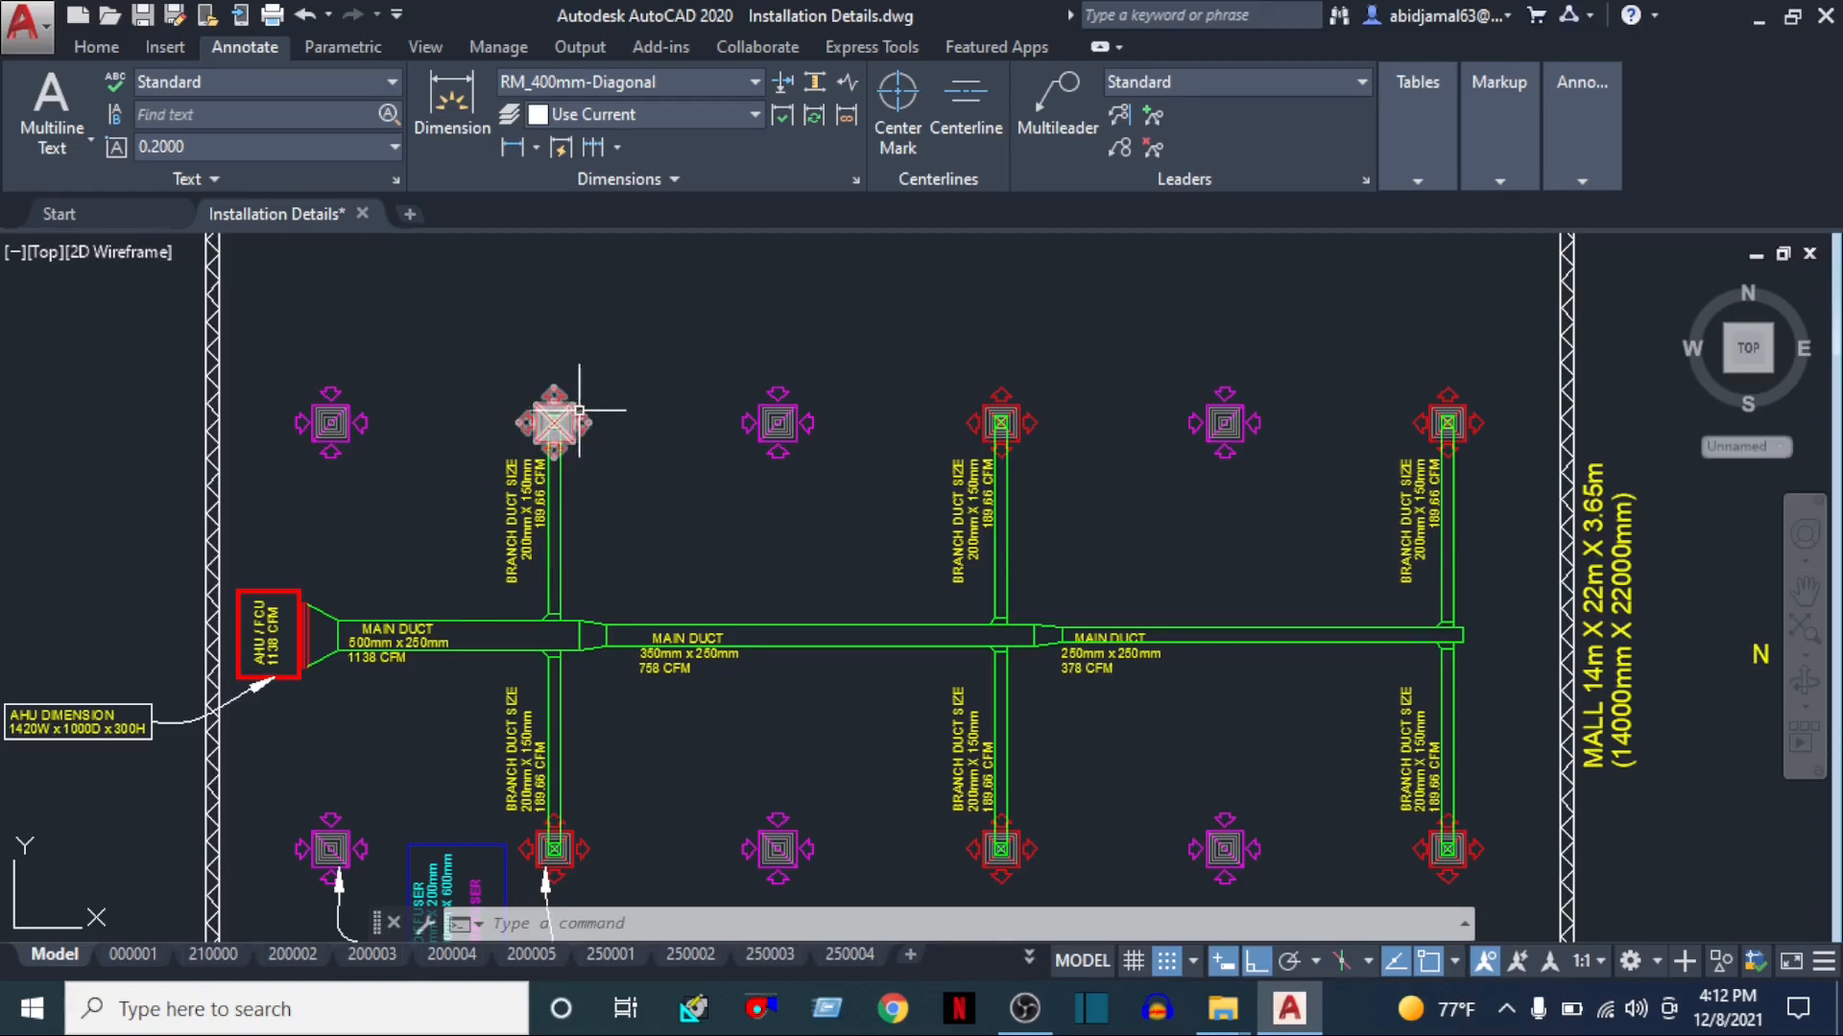
left_click(649, 411)
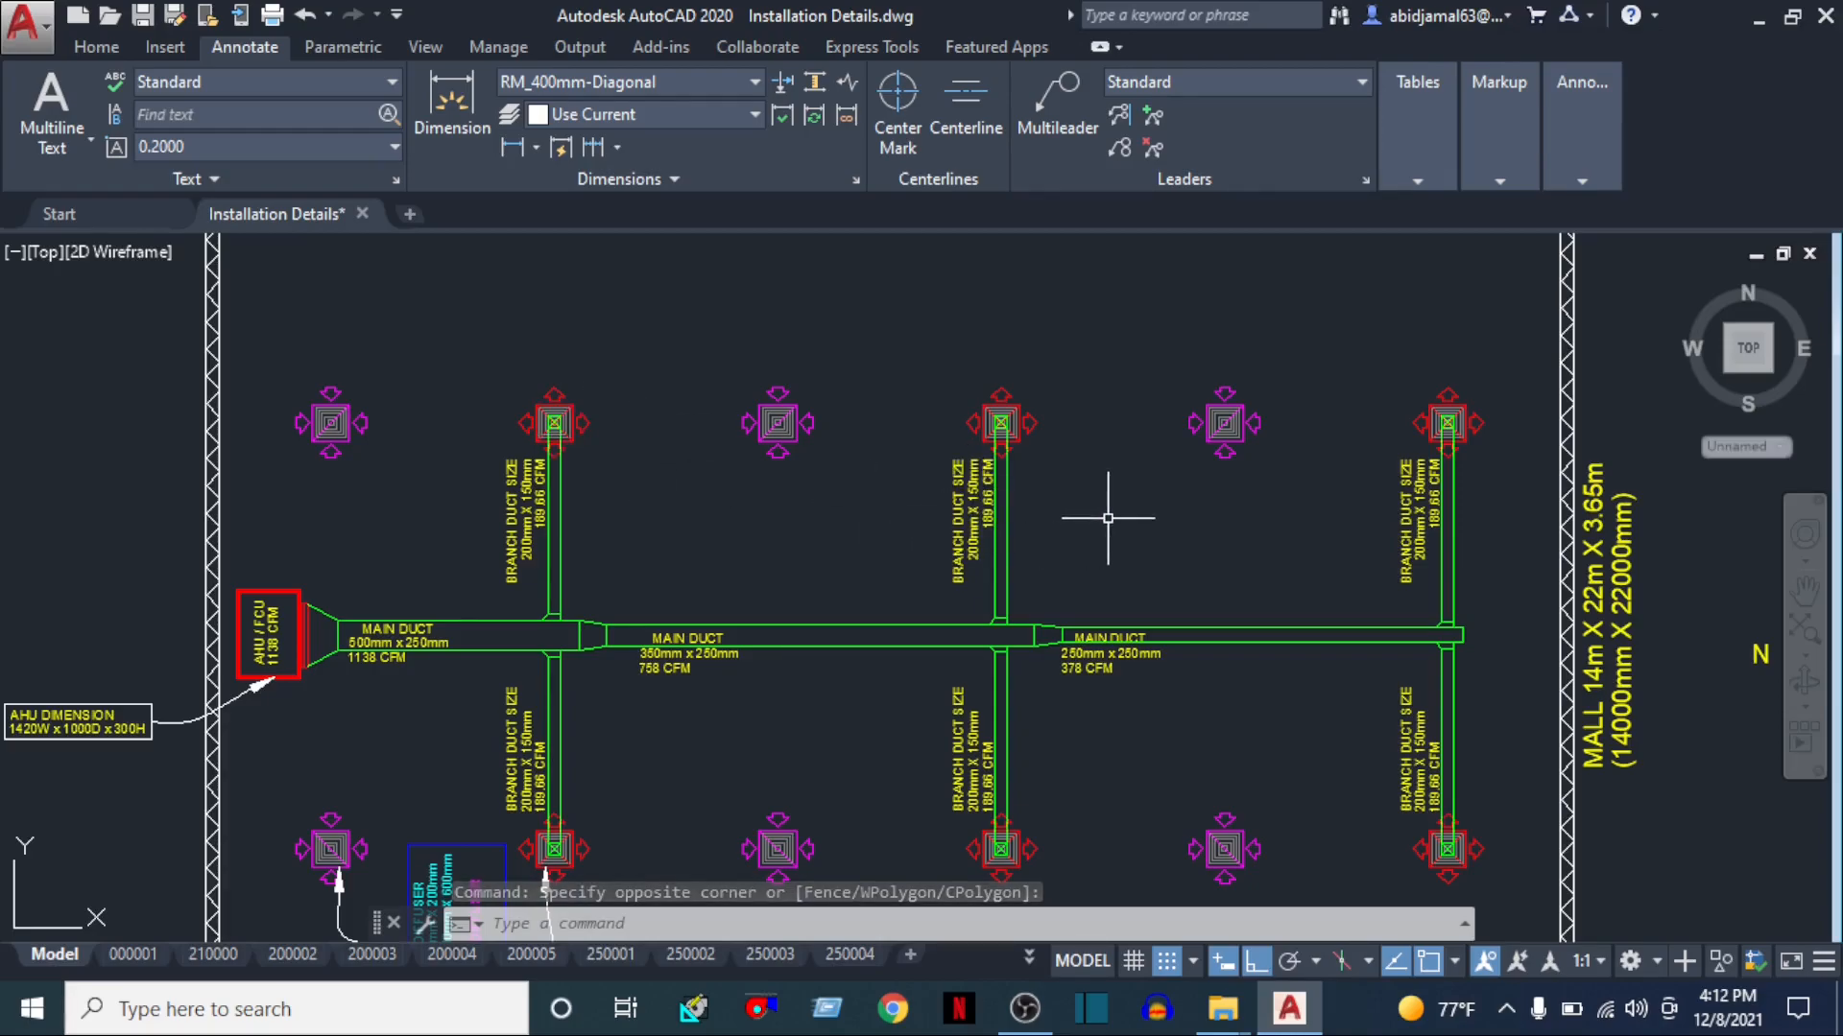
left_click(1181, 489)
left_click(1149, 529)
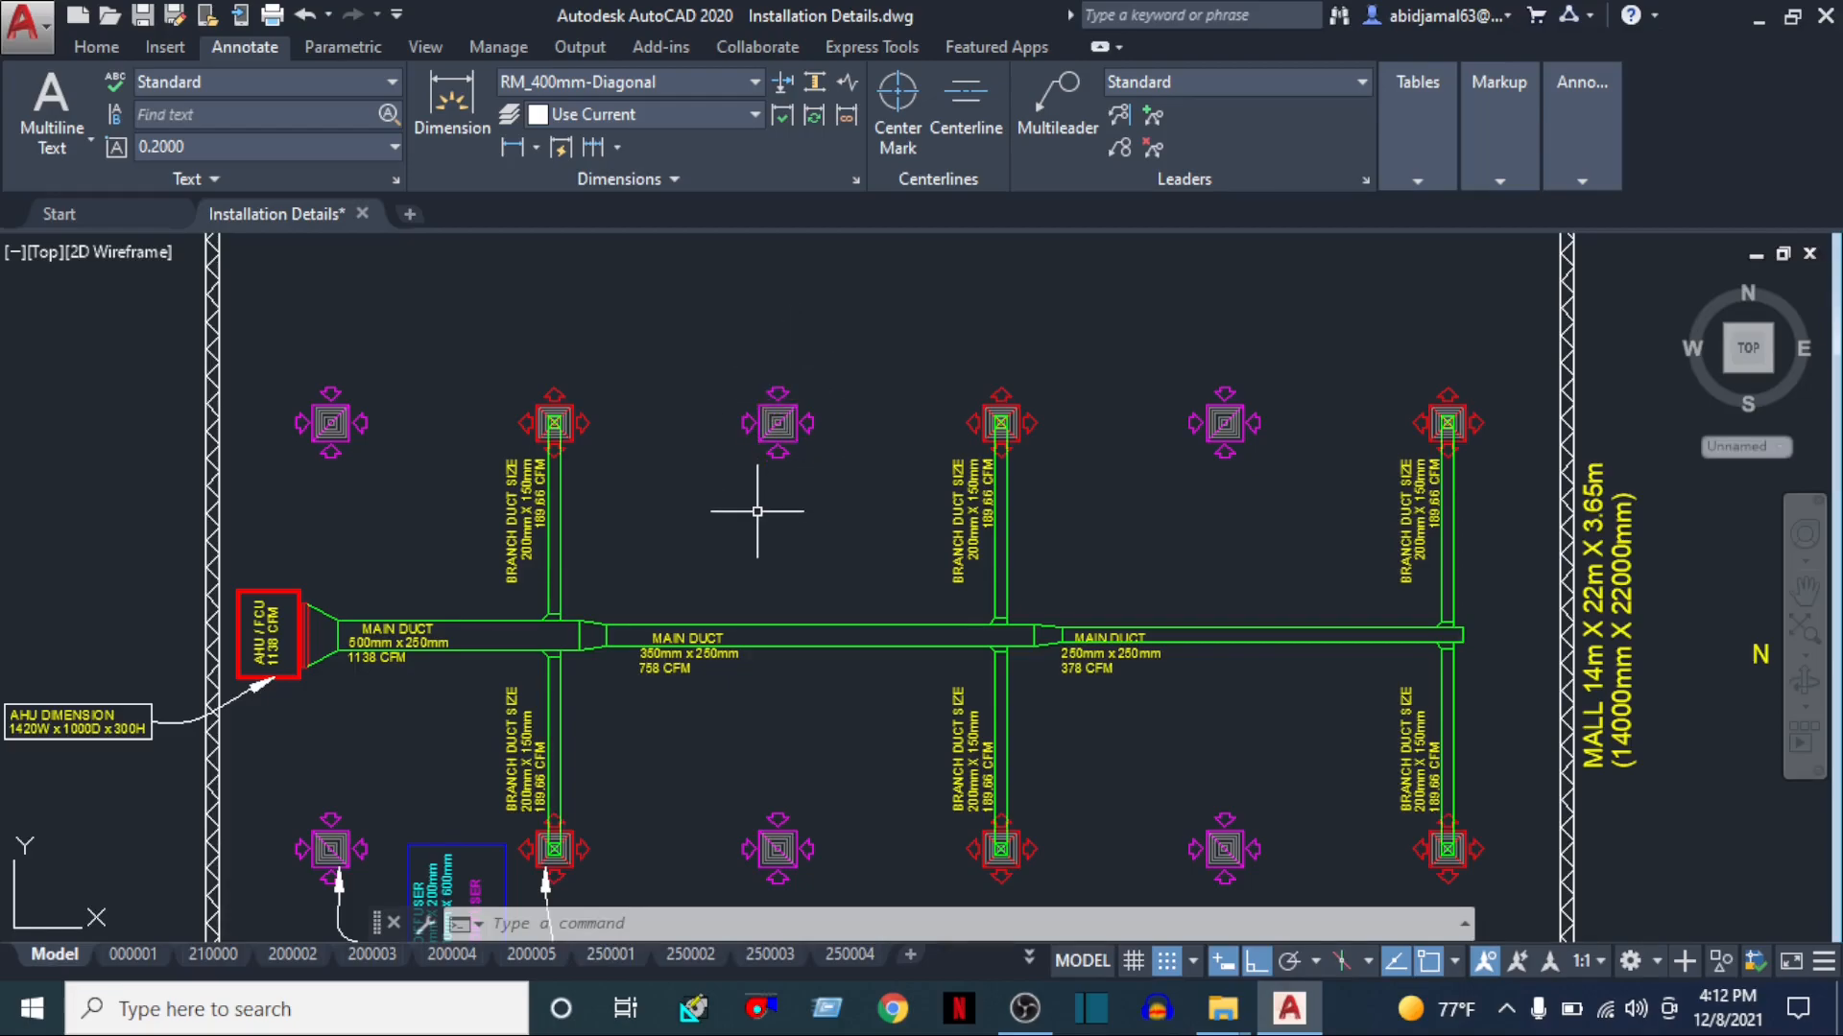
middle_click_drag(744, 588, 859, 487)
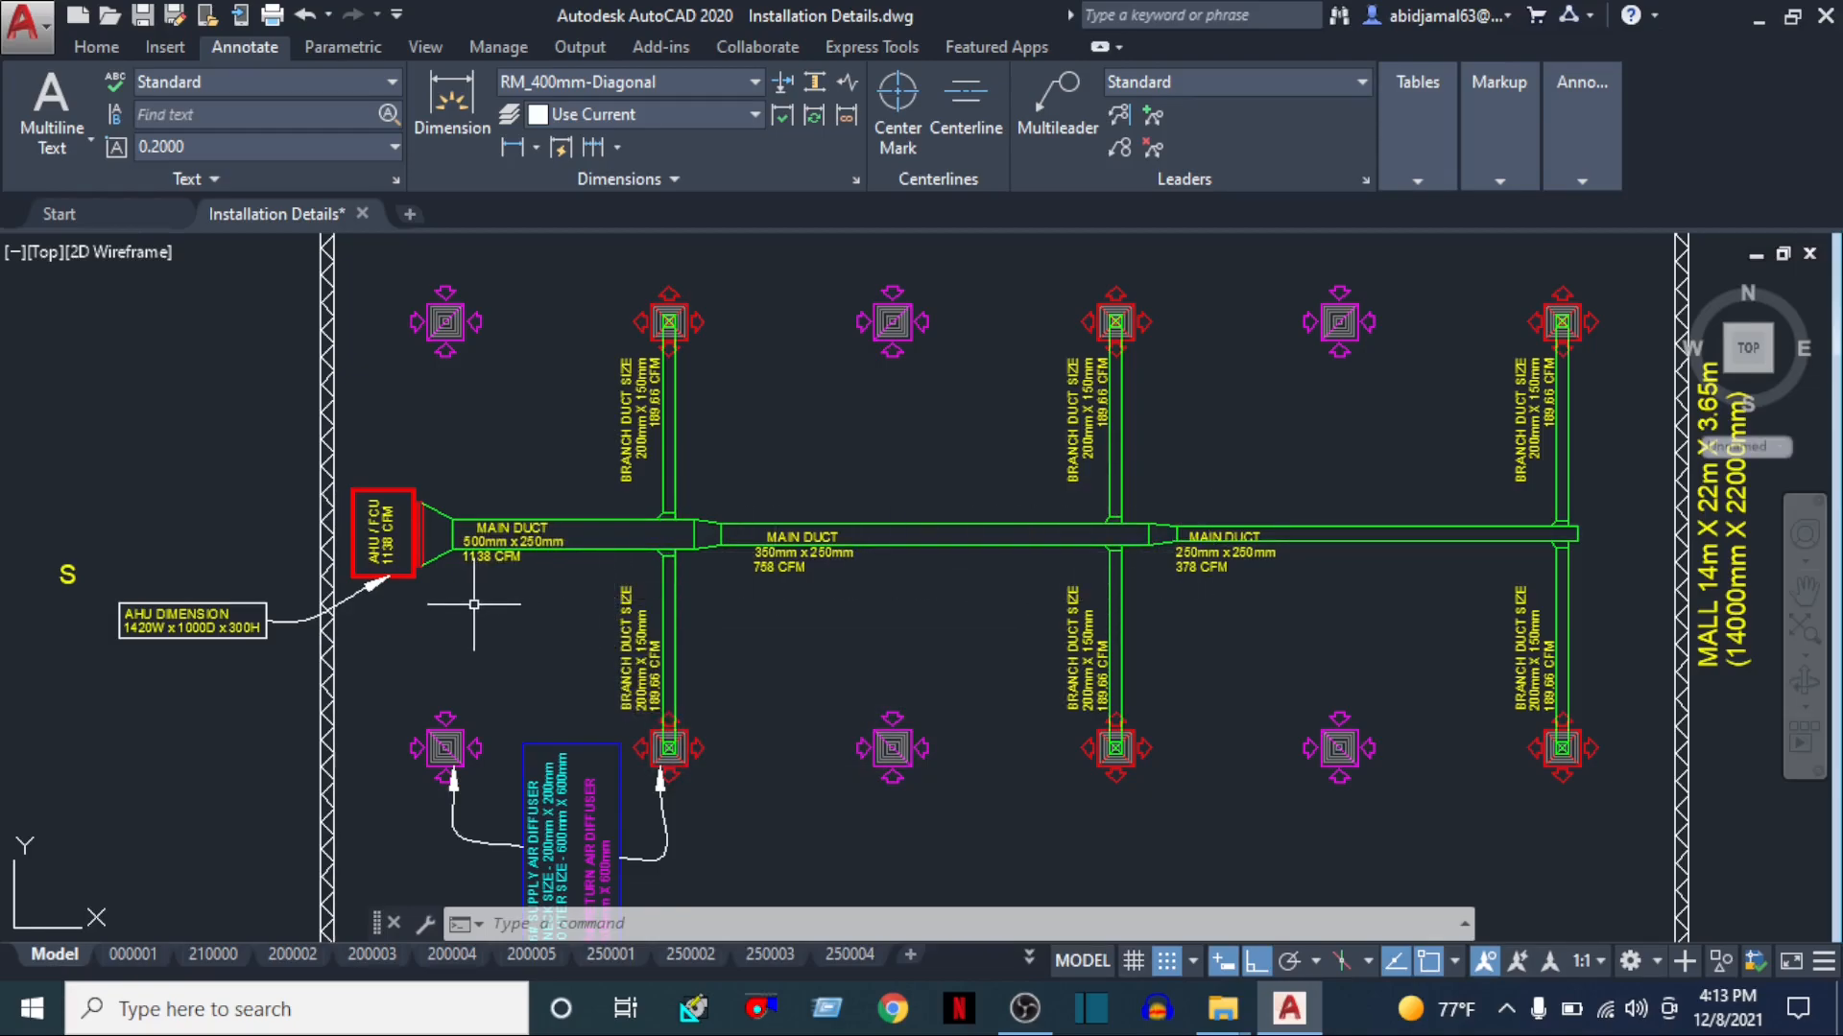
Examine the AHU dimension label and the mall size label beside the north wall, then the overall layout
scroll(159, 649, "up", 4)
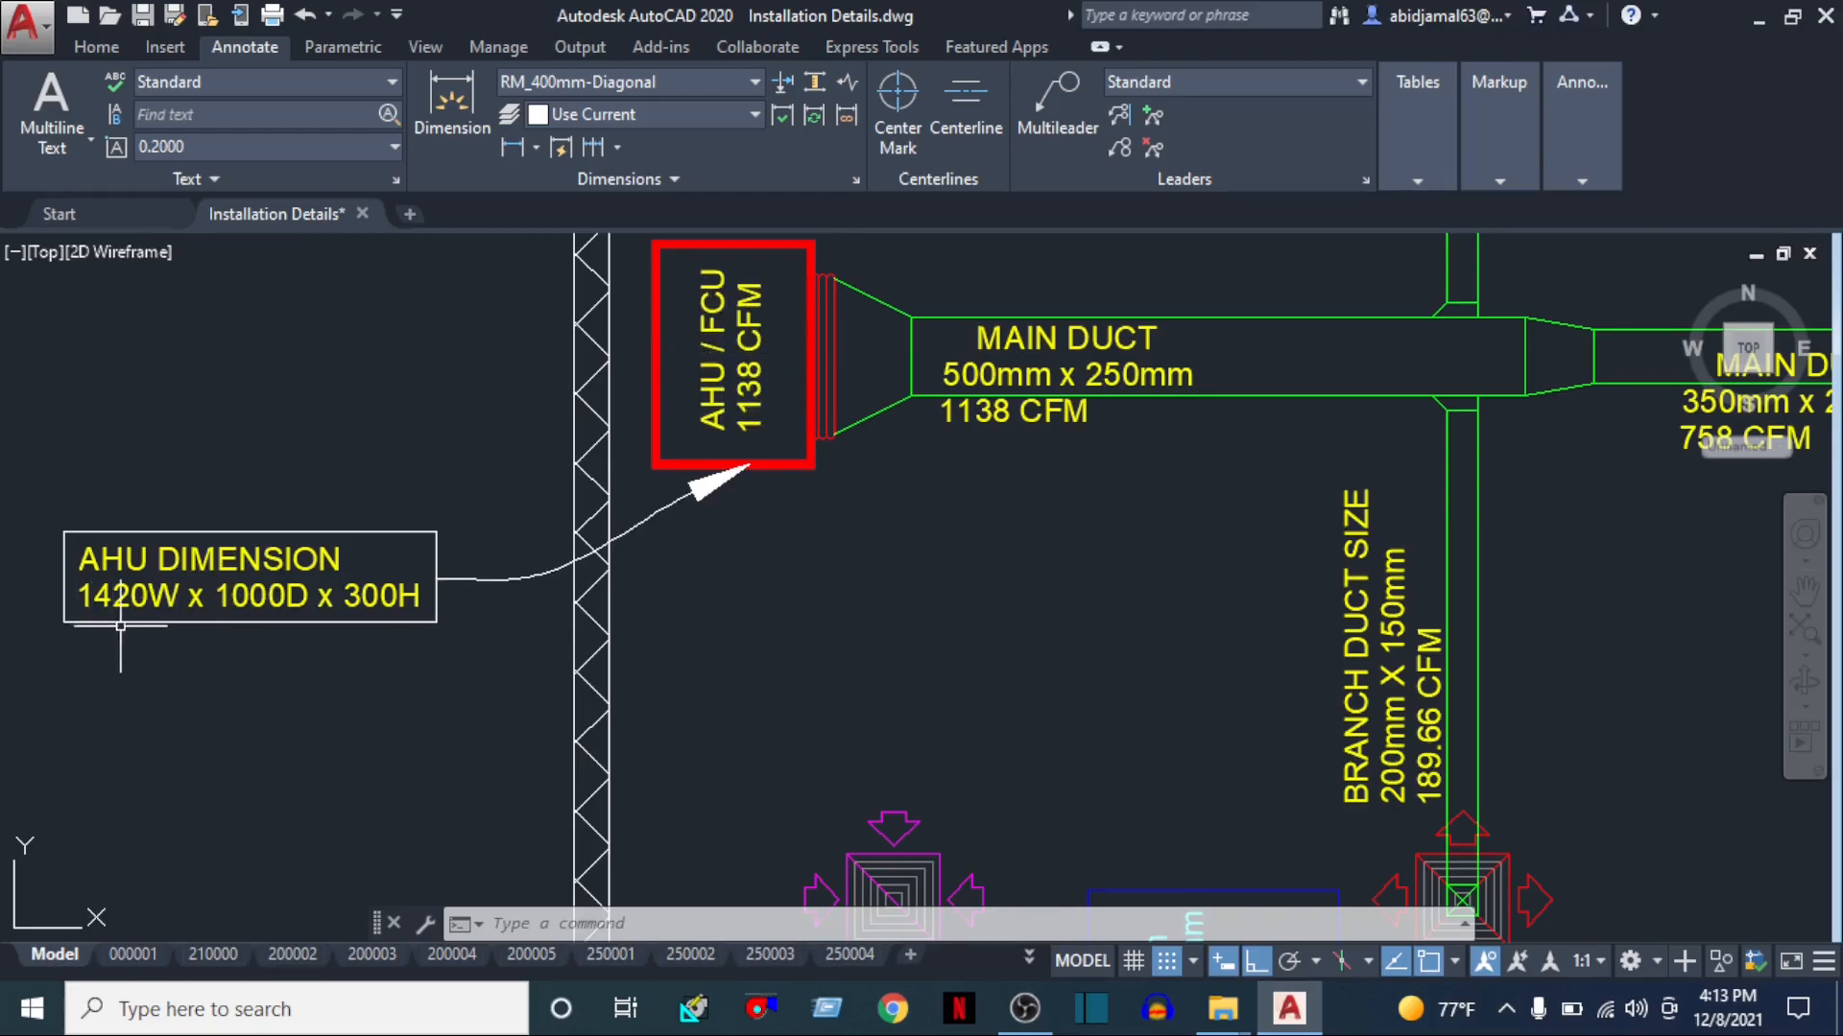
middle_click_drag(648, 400, 659, 461)
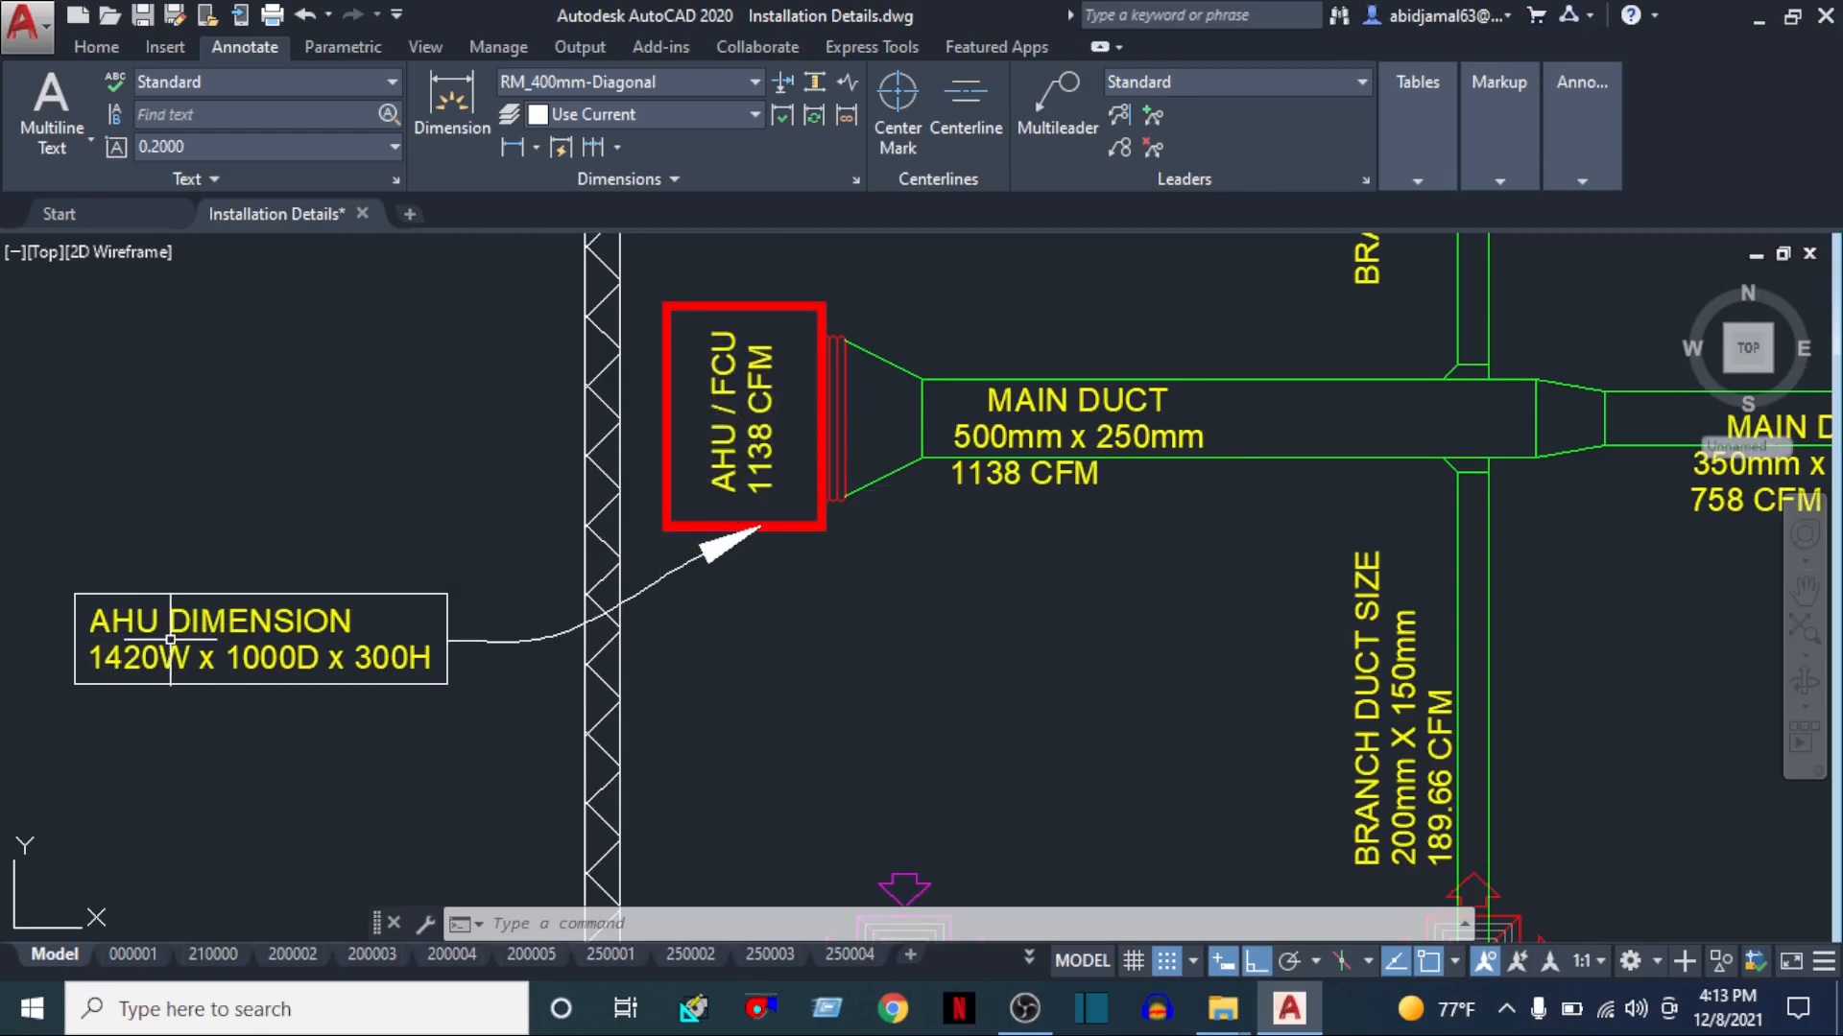
scroll(171, 638, "down", 8)
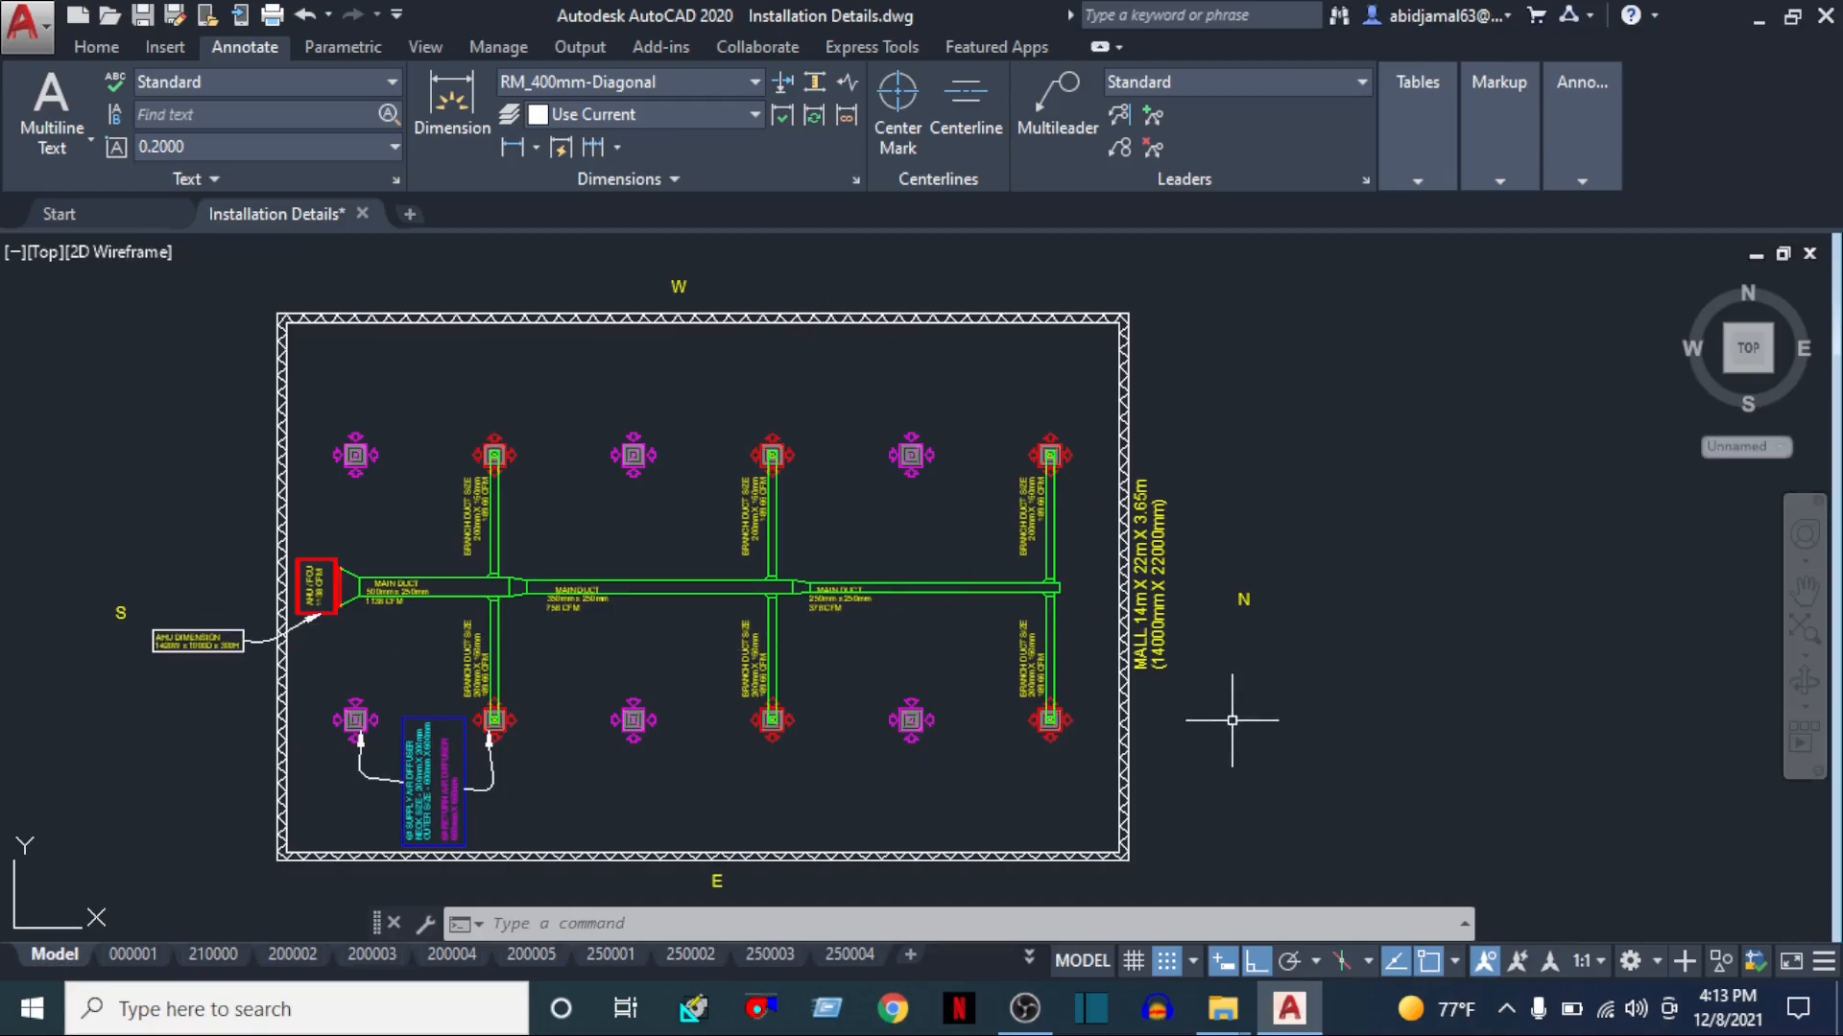
scroll(1190, 634, "up", 5)
middle_click_drag(1072, 534, 1089, 664)
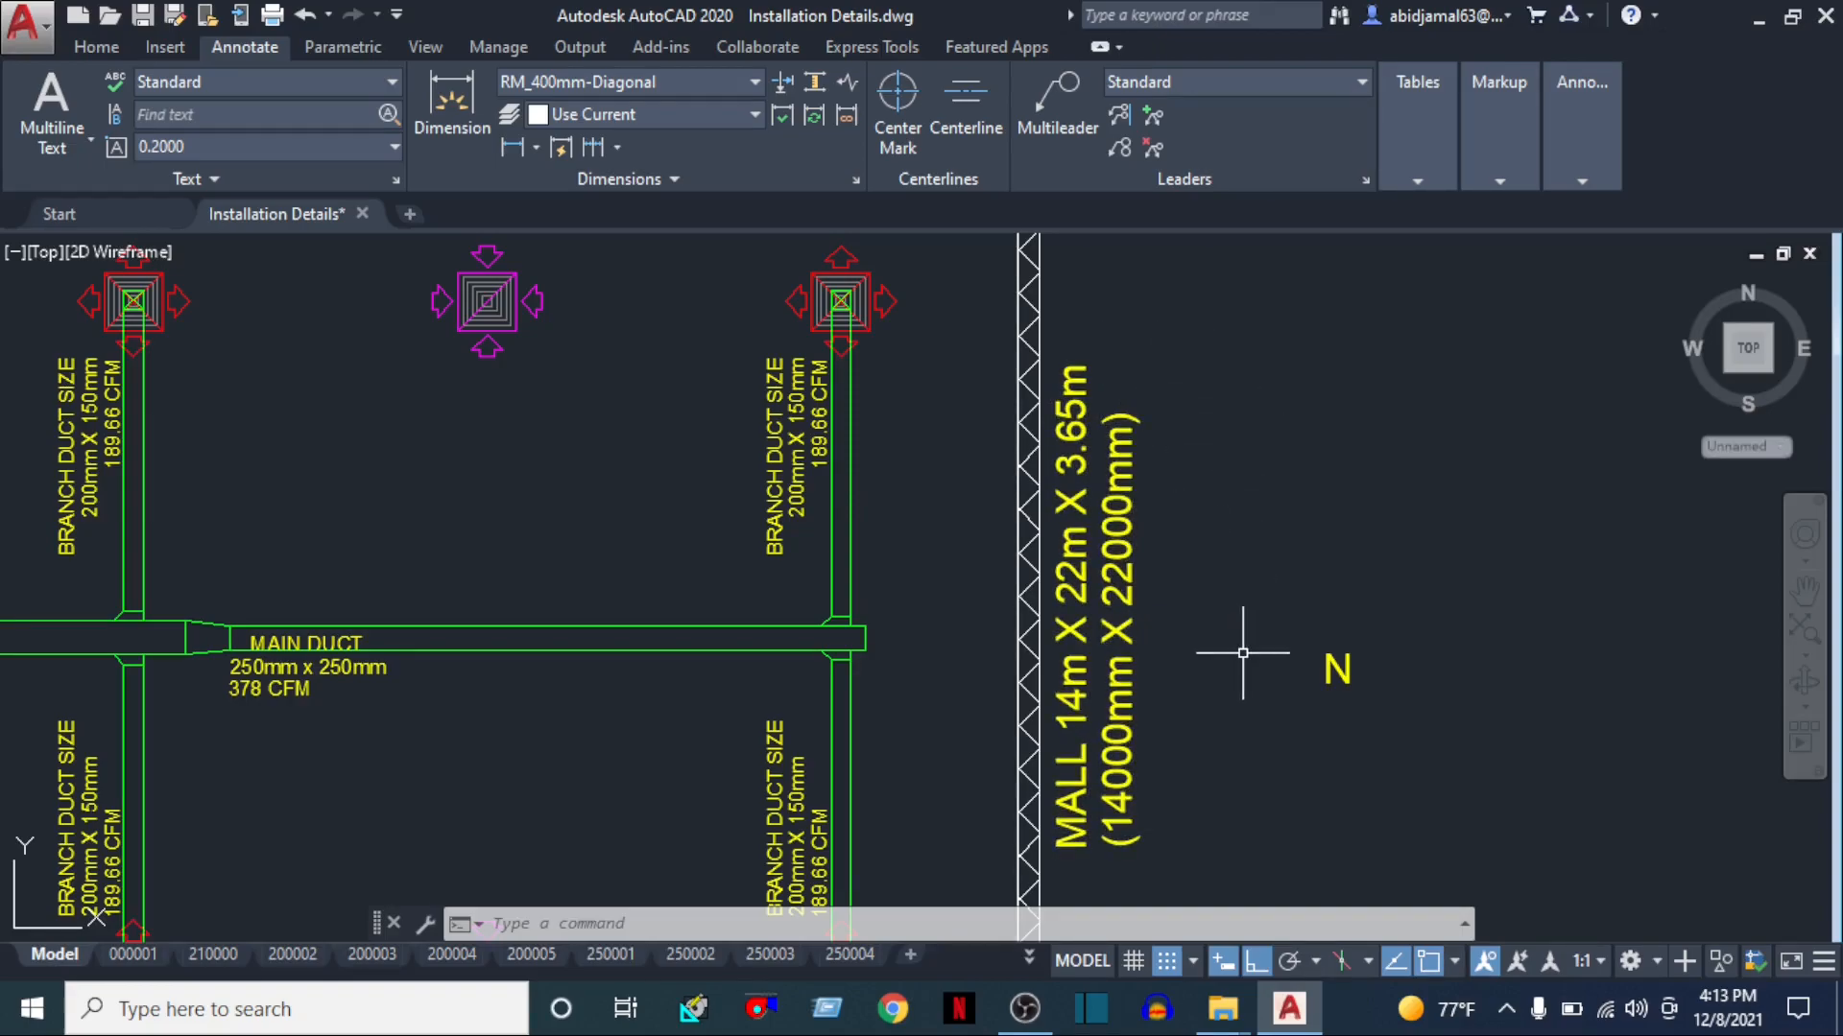
scroll(1369, 720, "down", 6)
middle_click_drag(1048, 624, 1048, 451)
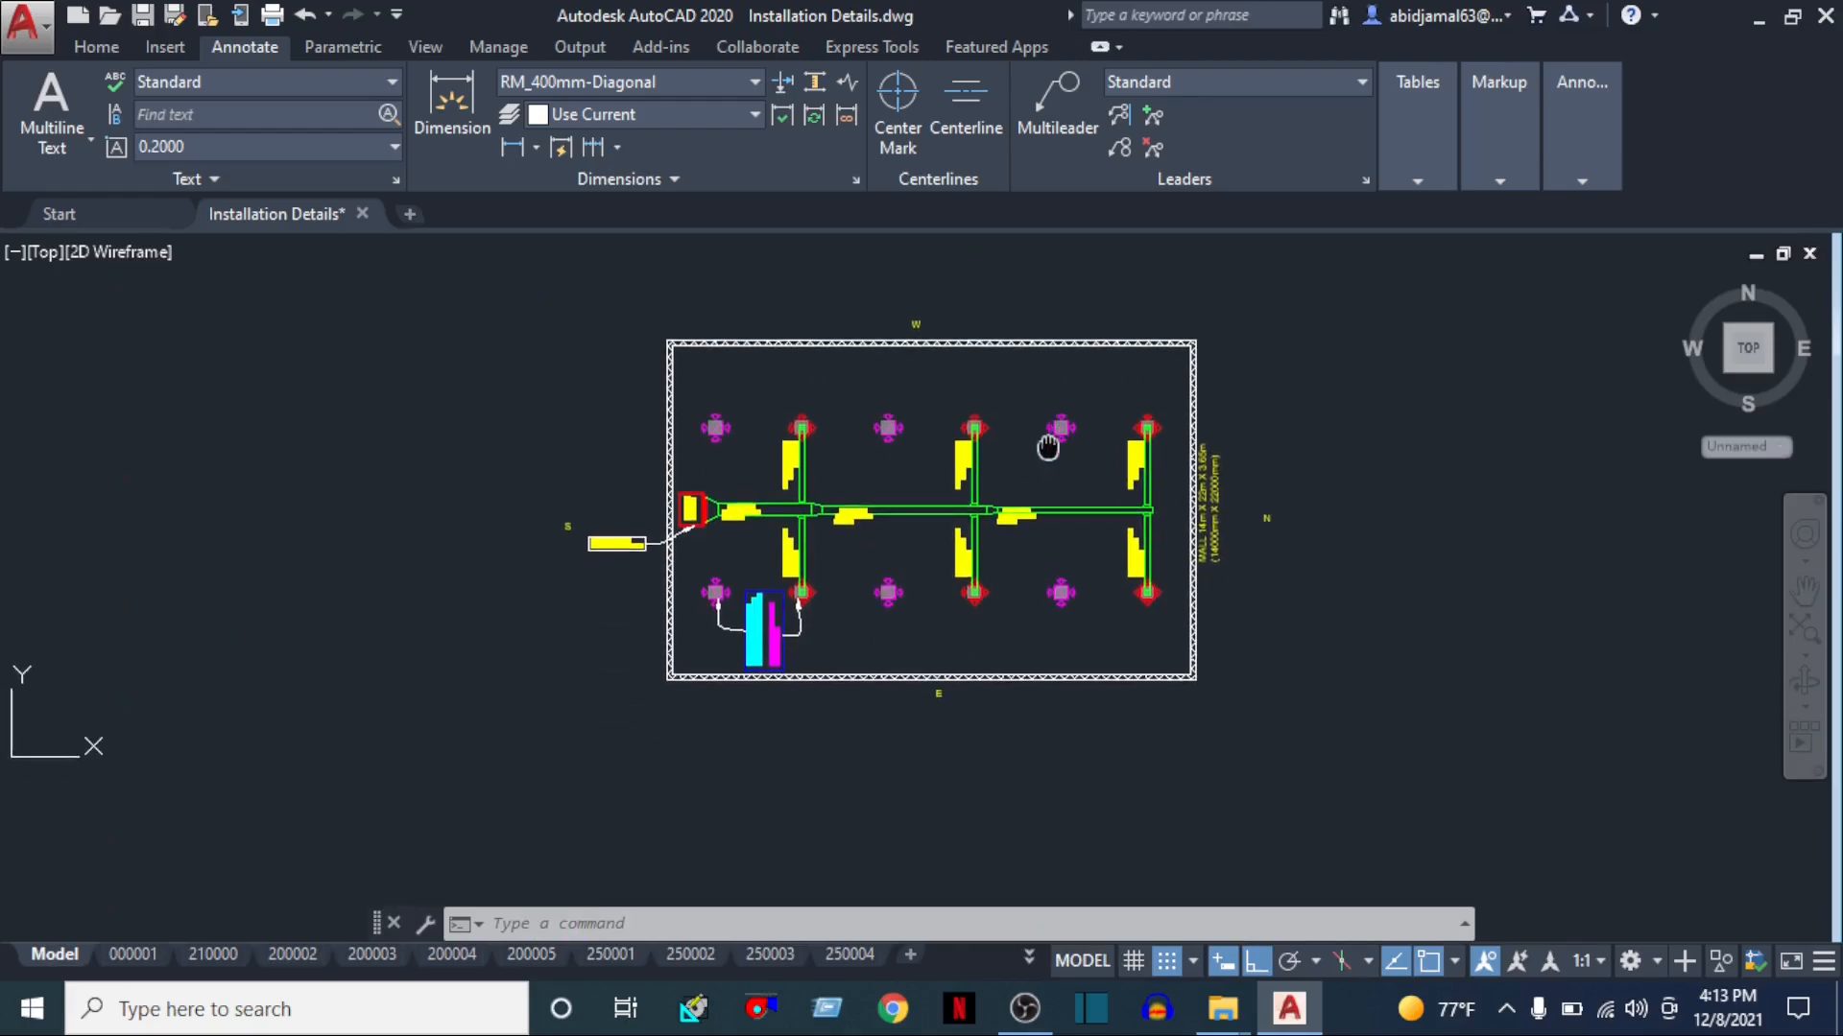
scroll(970, 422, "up", 2)
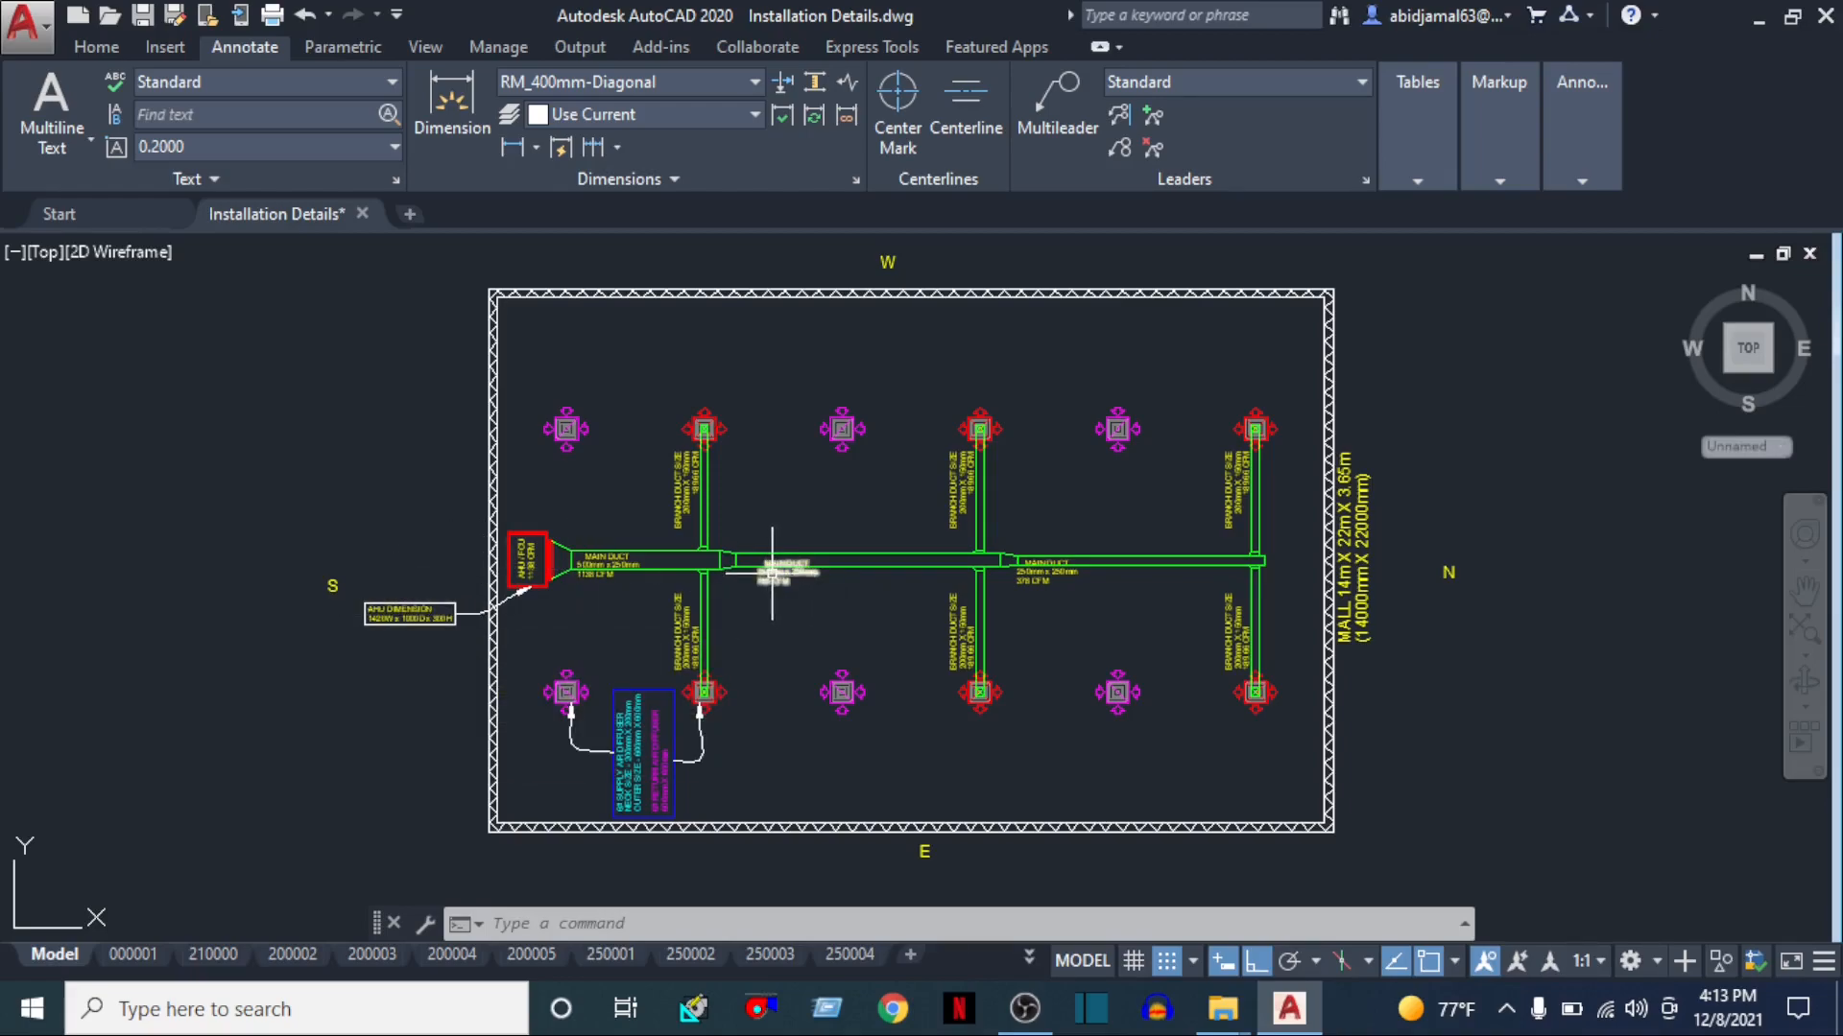
type("l")
key("Return")
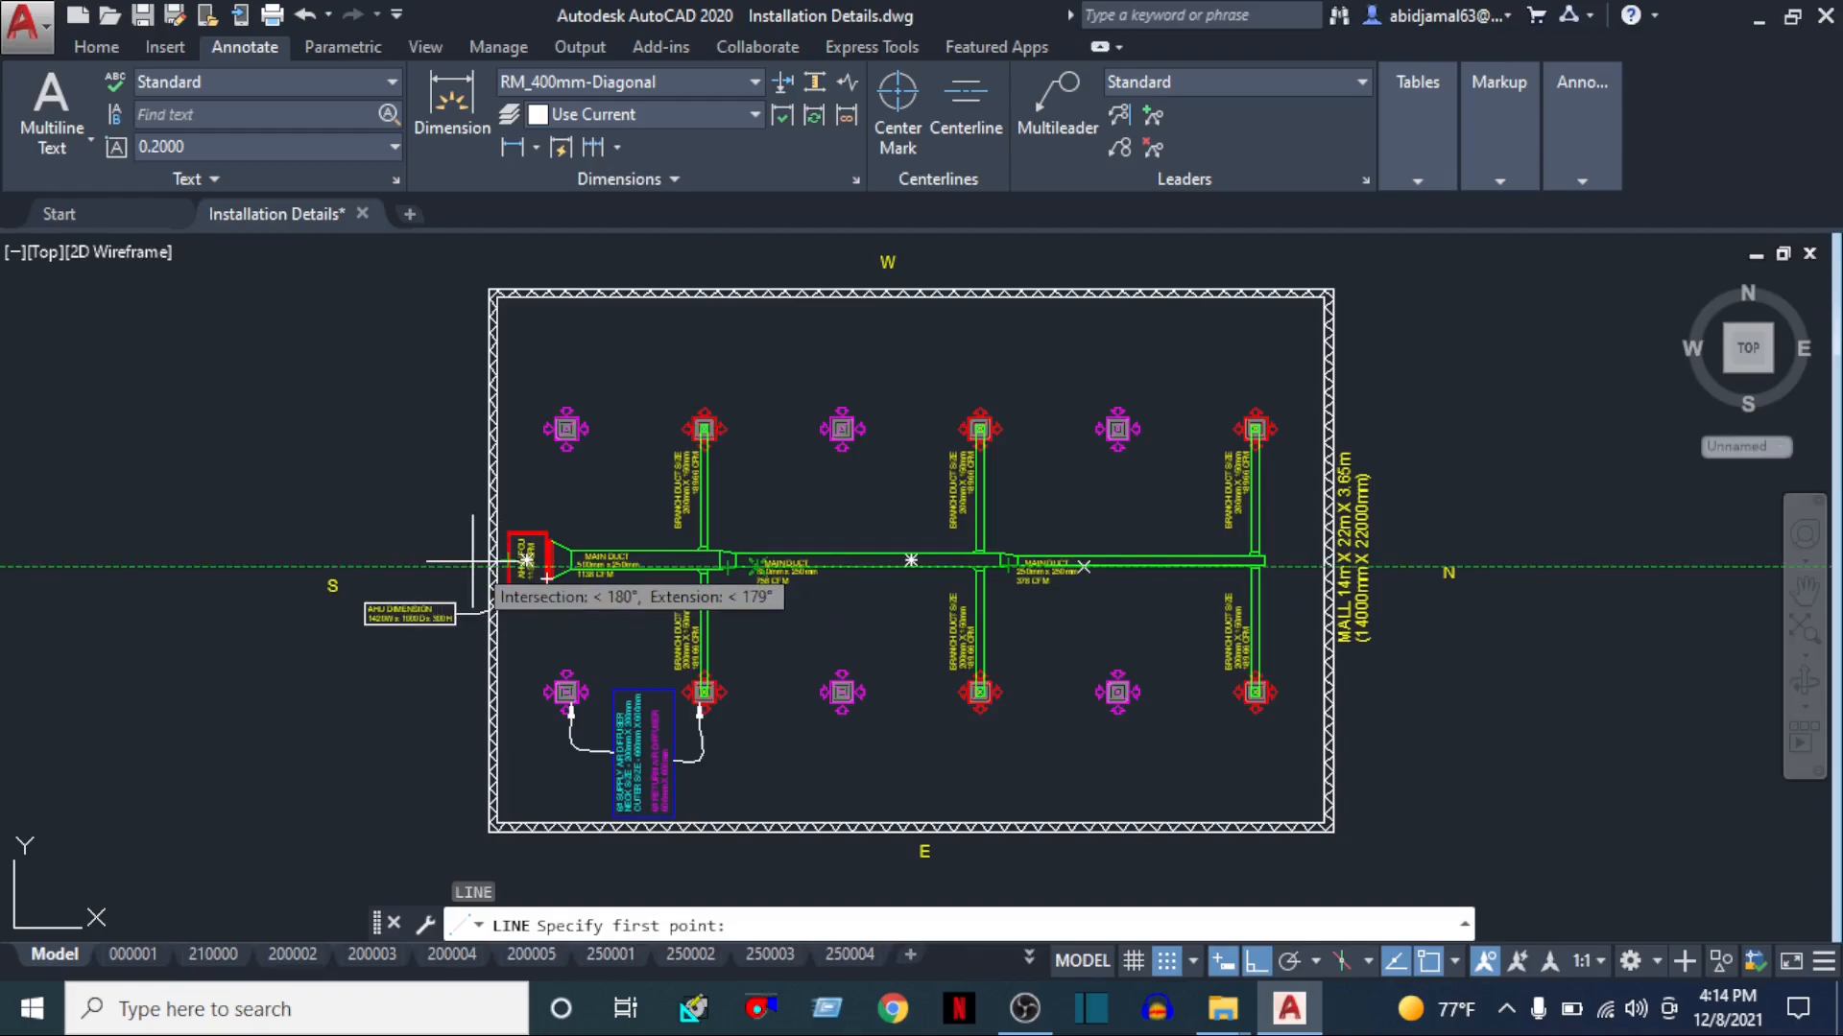
scroll(419, 552, "up", 6)
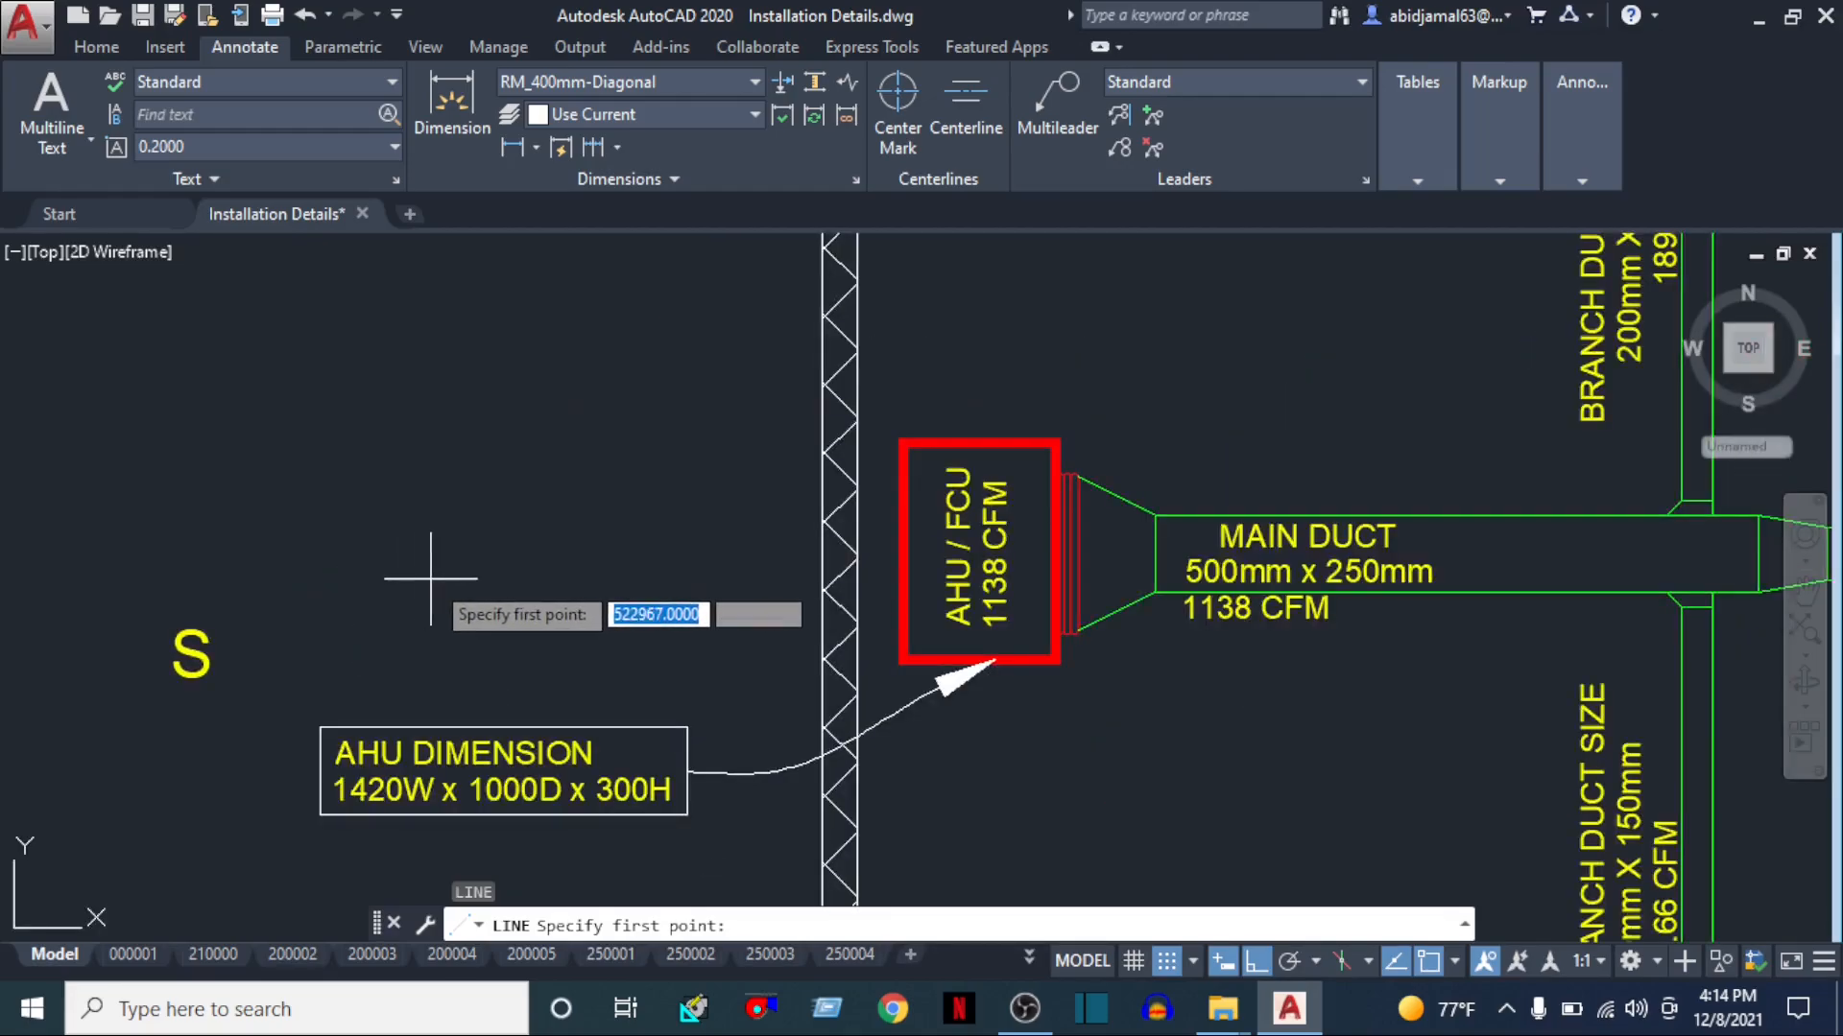
scroll(429, 521, "up", 2)
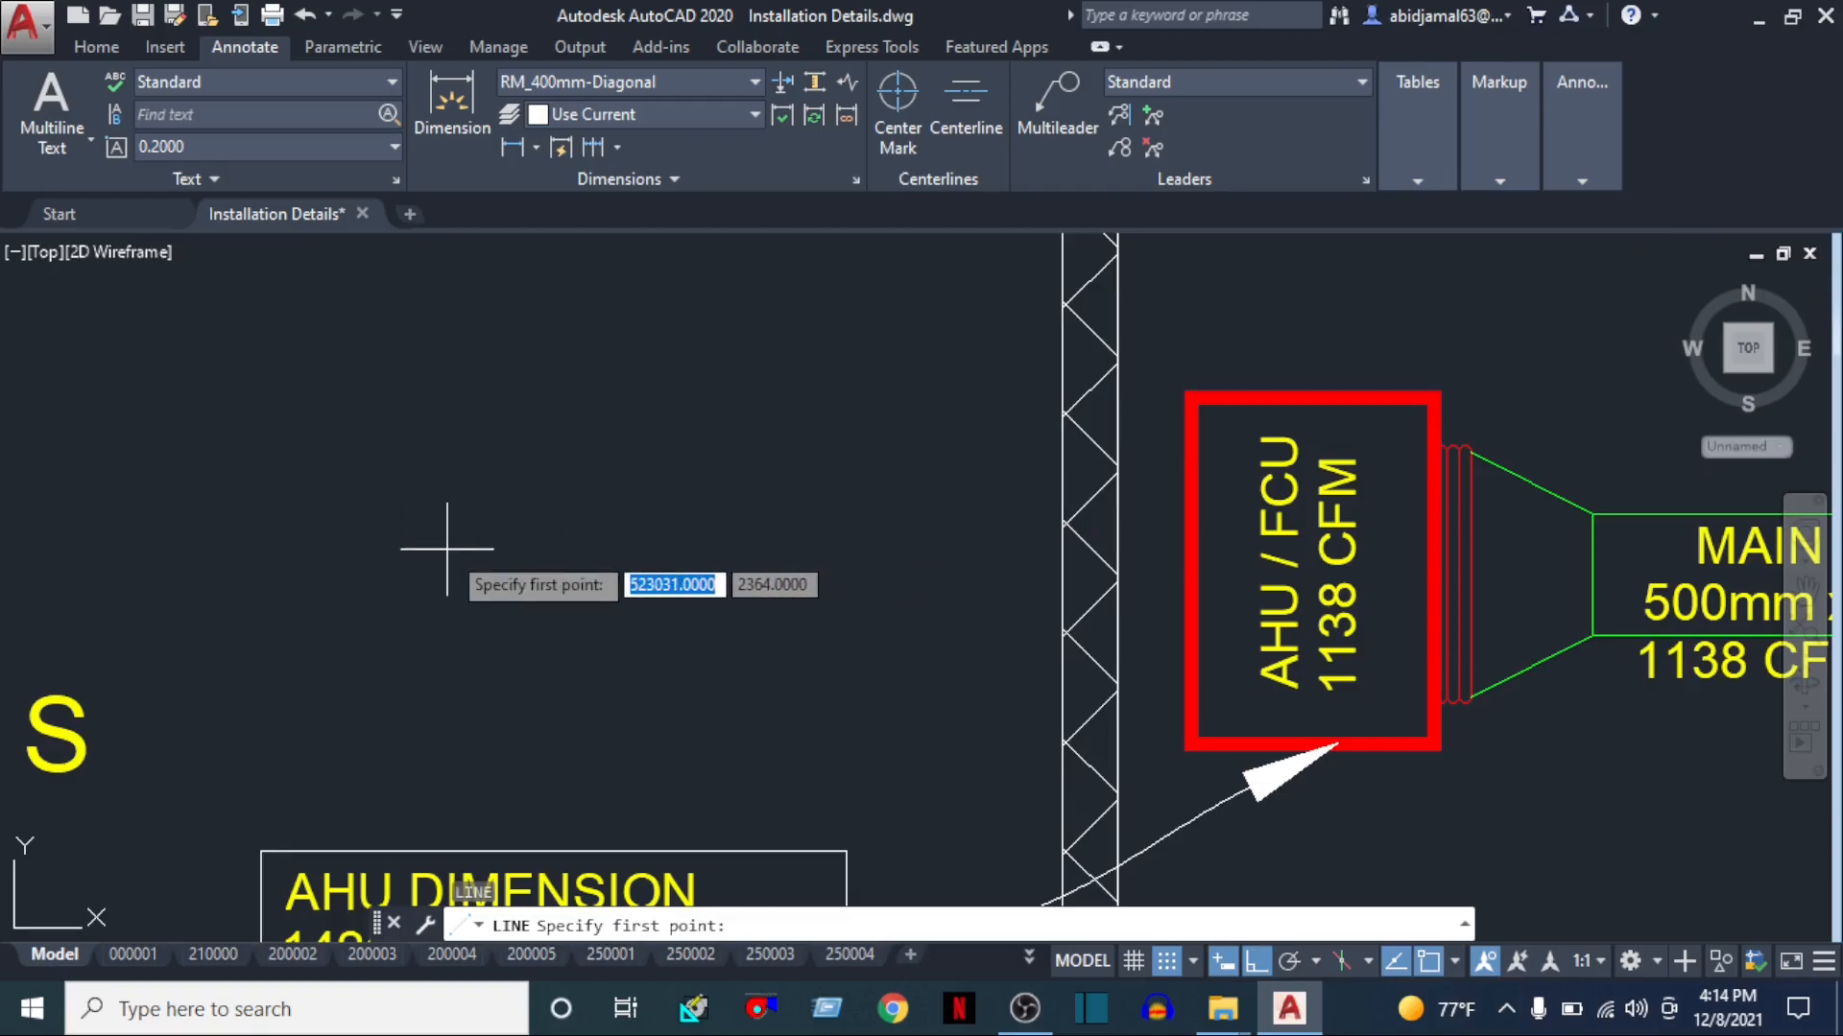
key("Escape")
scroll(549, 587, "down", 4)
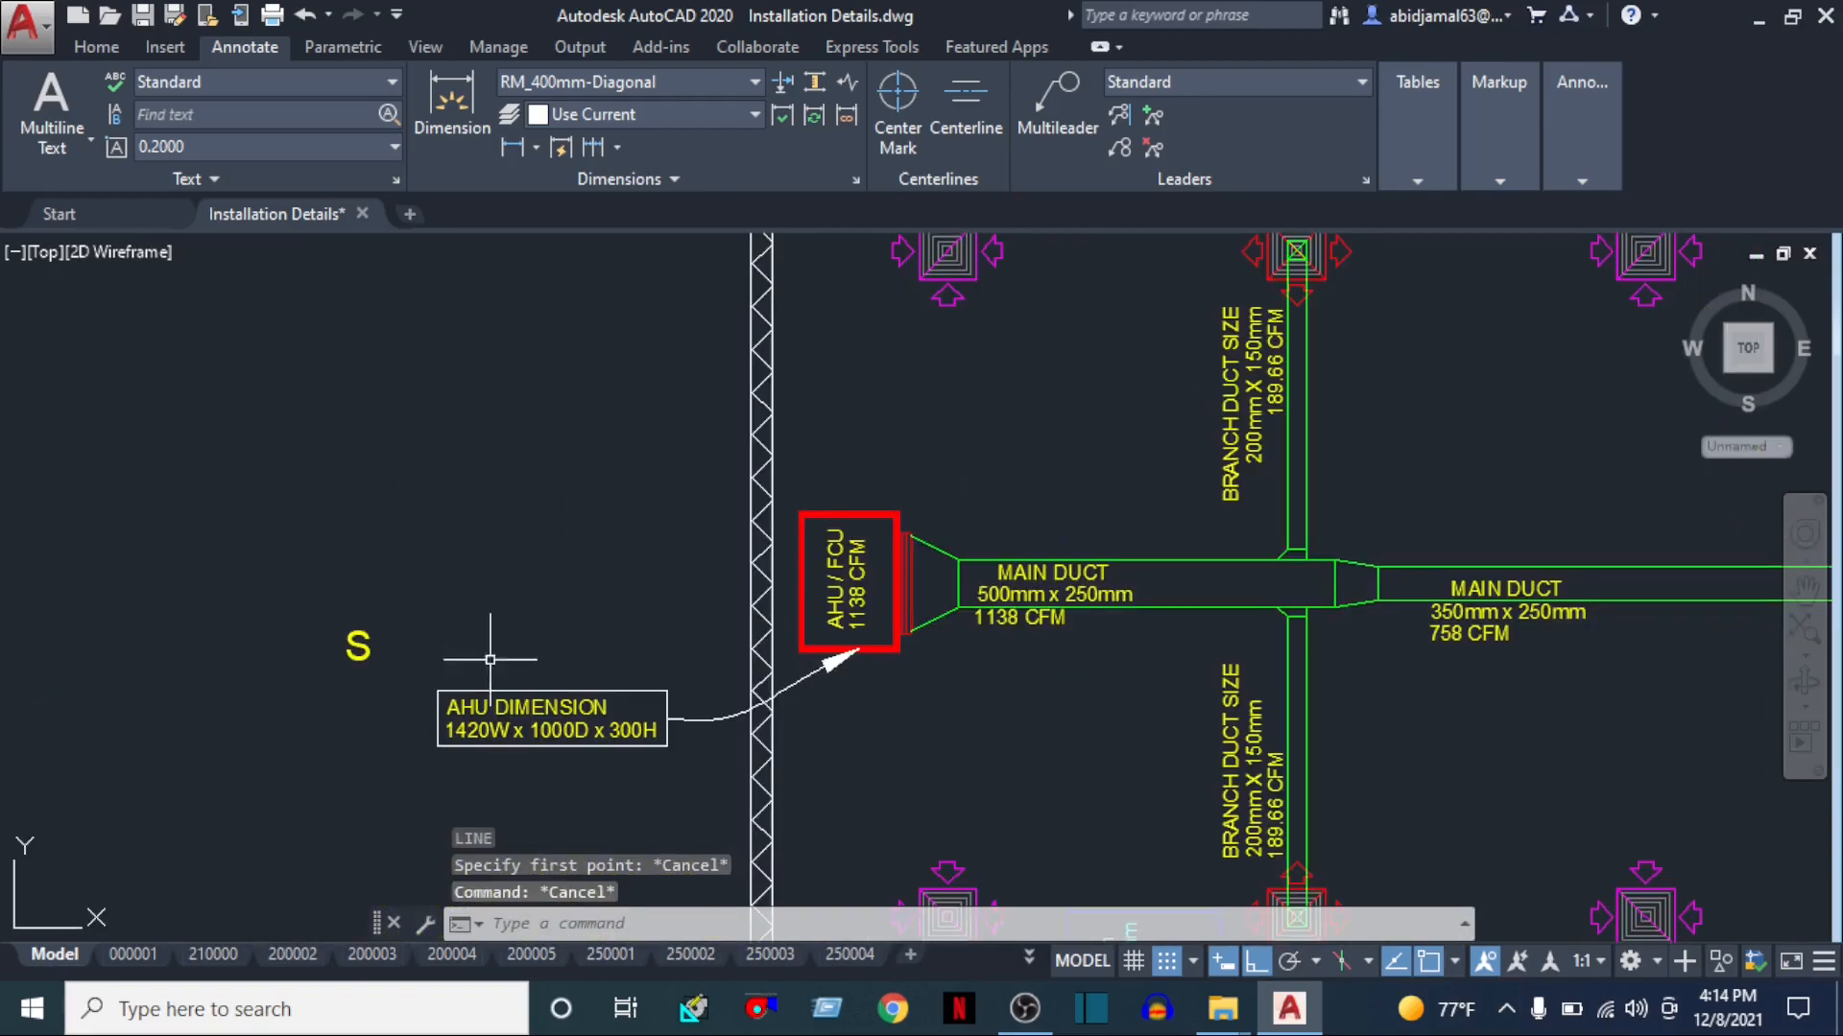
scroll(563, 571, "down", 4)
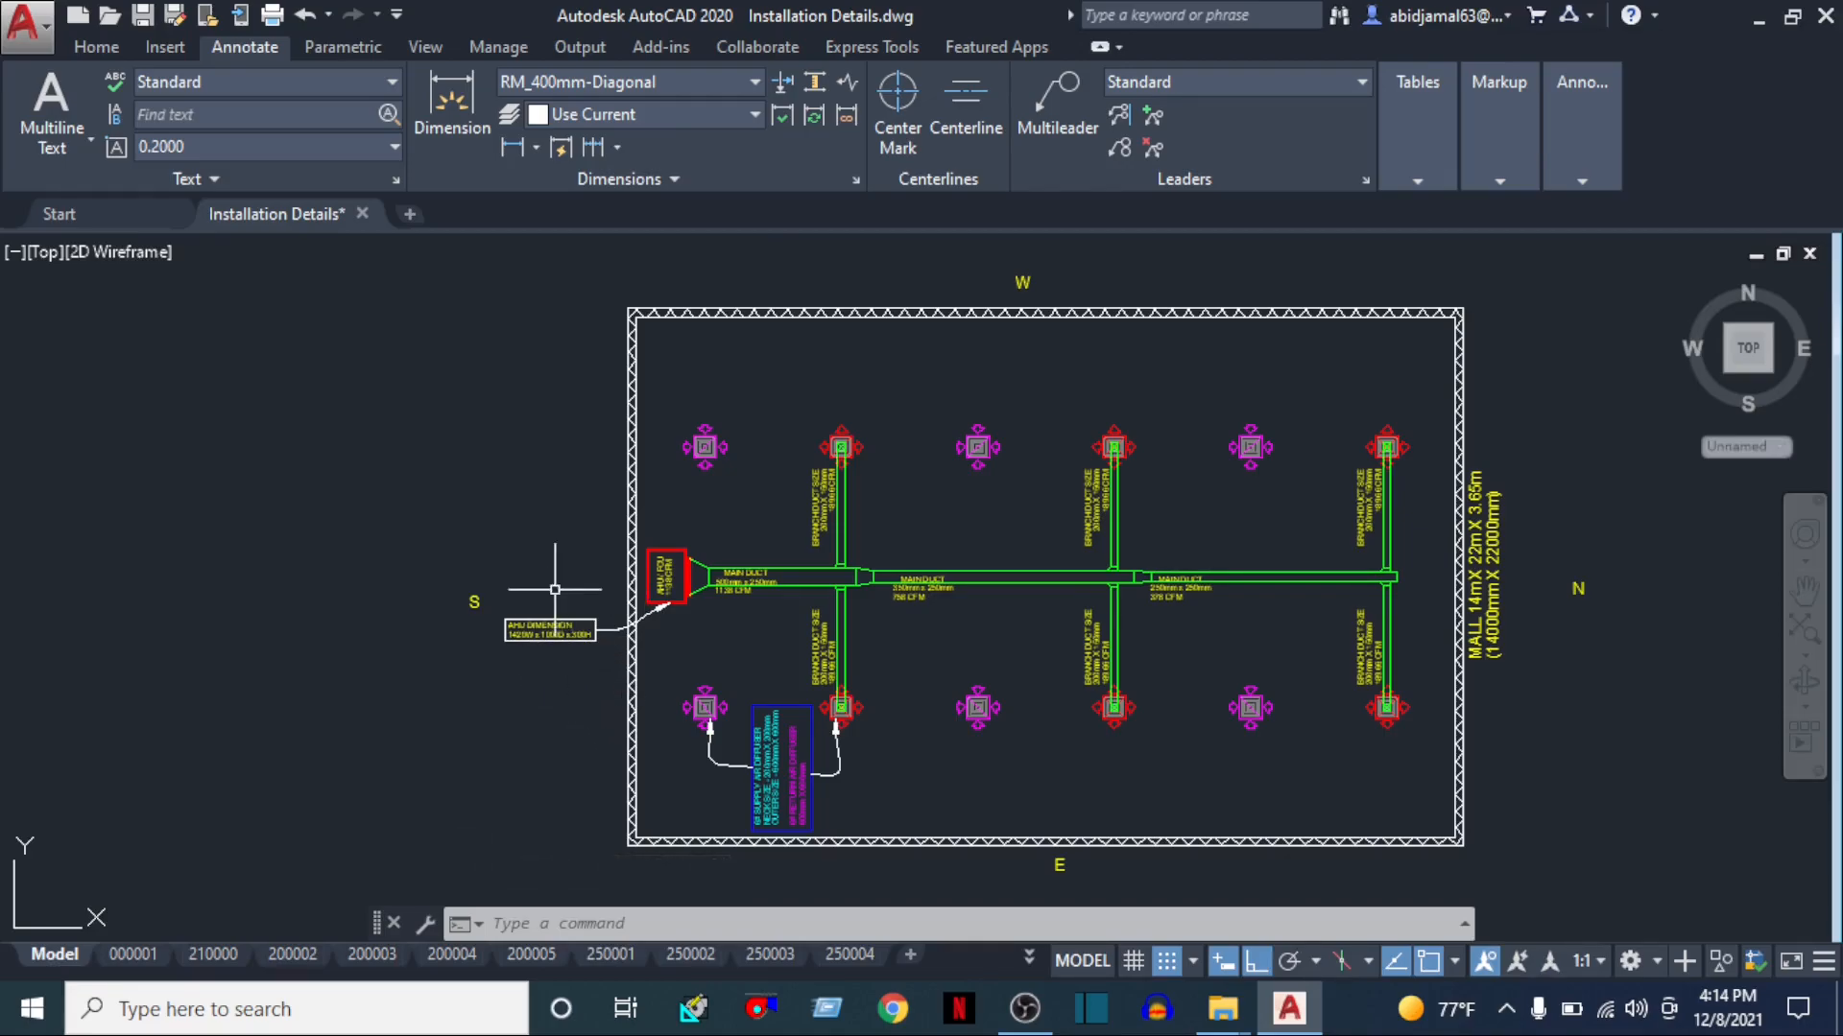
Draw a circle with a radius of about 300 in the empty area outside the south wall, above the AHU
scroll(552, 562, "up", 2)
middle_click_drag(543, 614, 539, 675)
type("c")
key("Return")
scroll(533, 666, "up", 5)
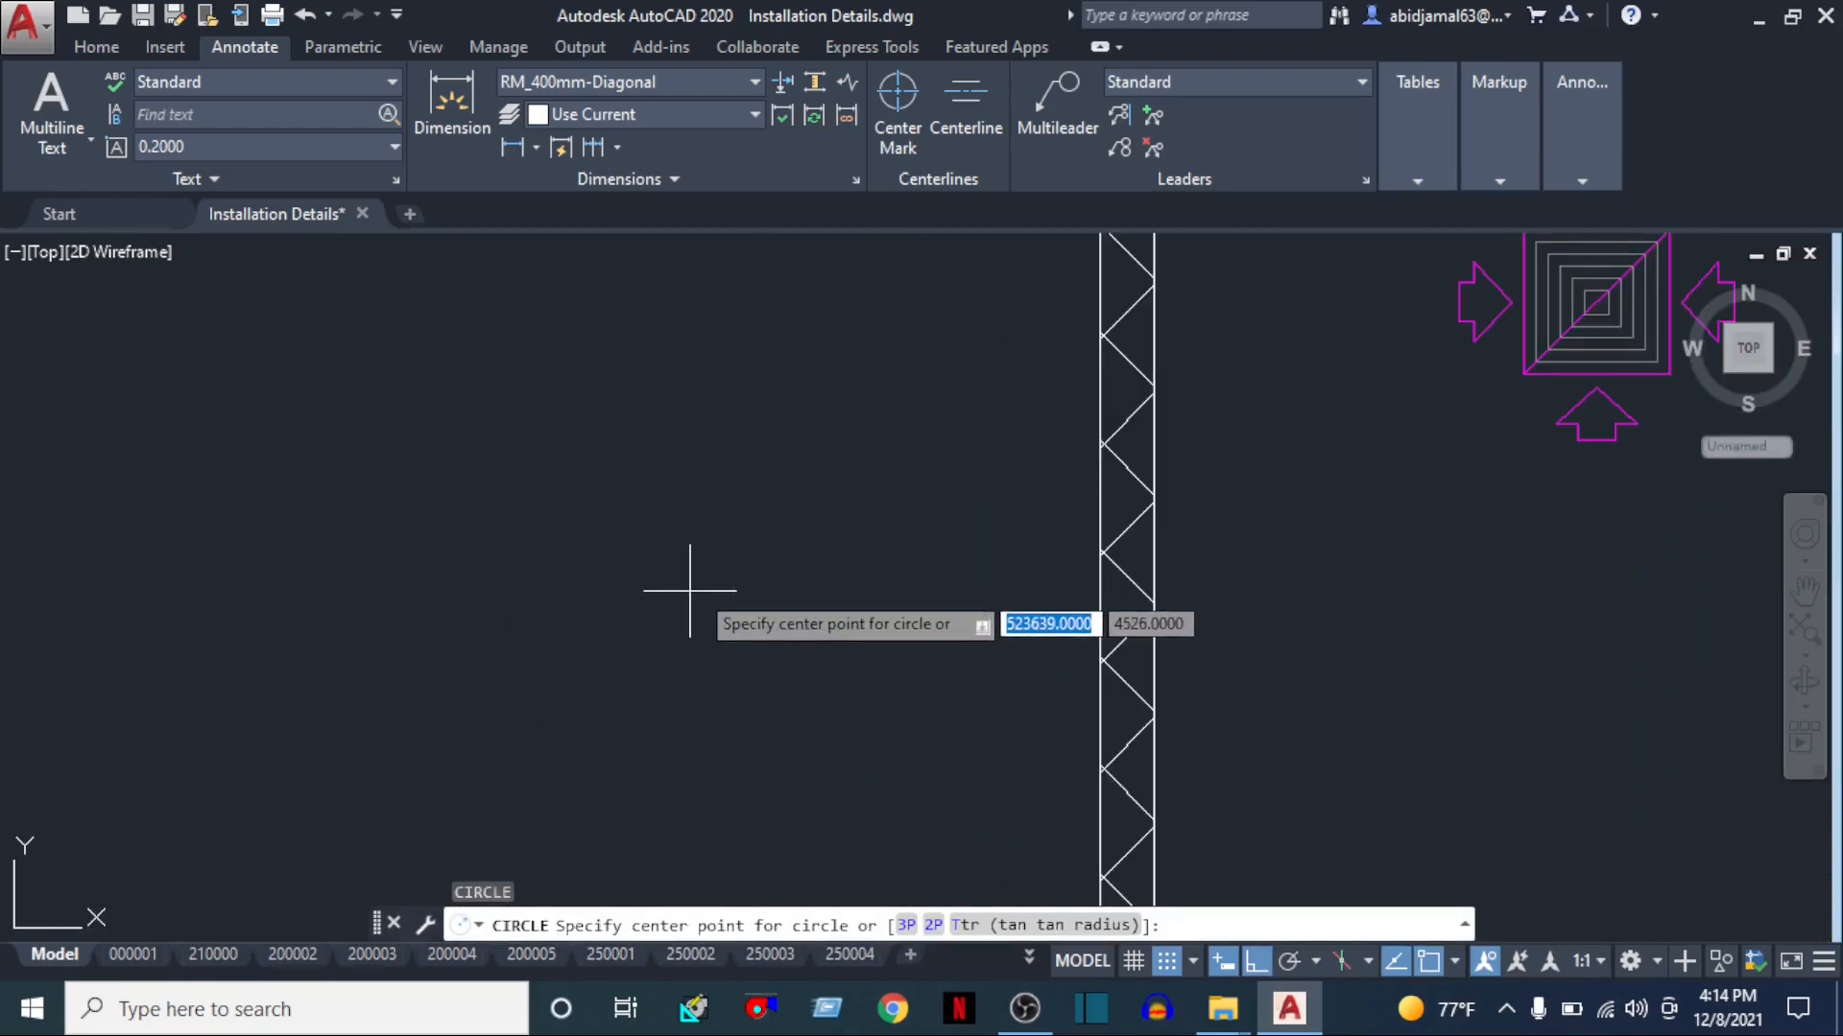
scroll(677, 607, "down", 3)
scroll(650, 596, "up", 2)
left_click(647, 587)
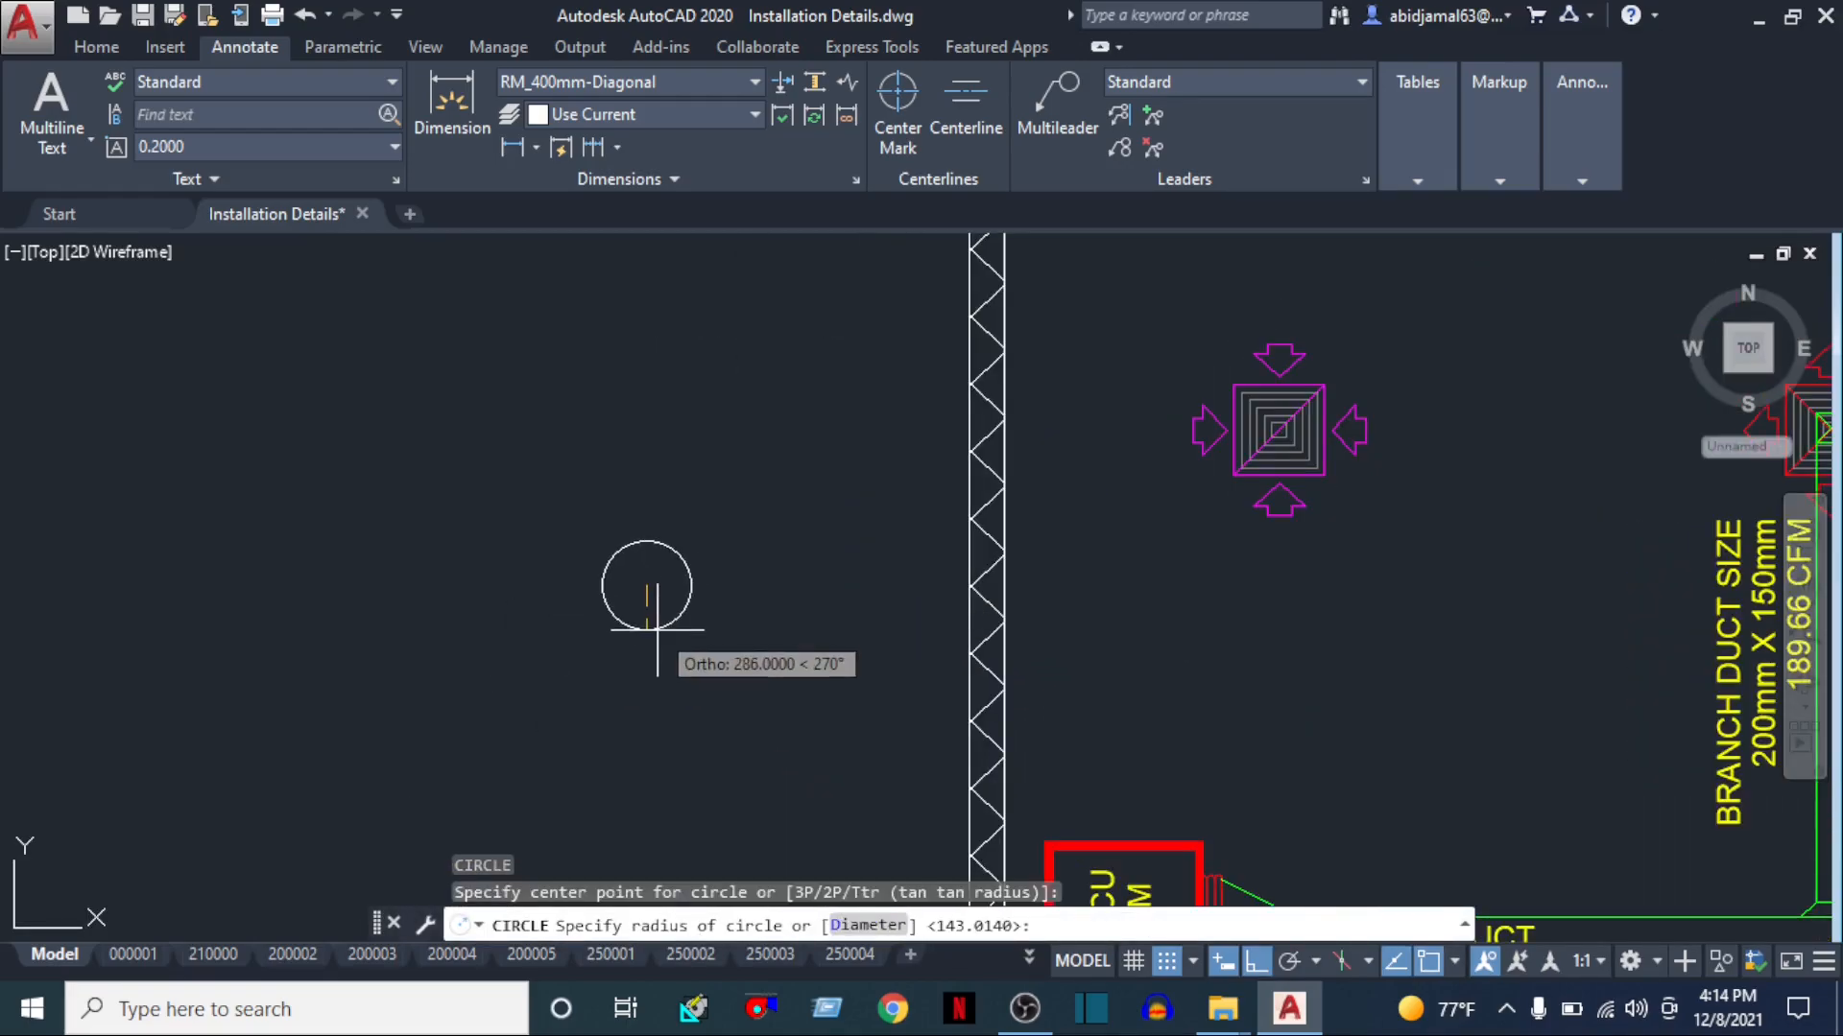
key("Escape")
key("Escape")
Draw a horizontal line 150 long outward from the right quadrant of the new circle
type("l")
key("Return")
scroll(691, 587, "up", 2)
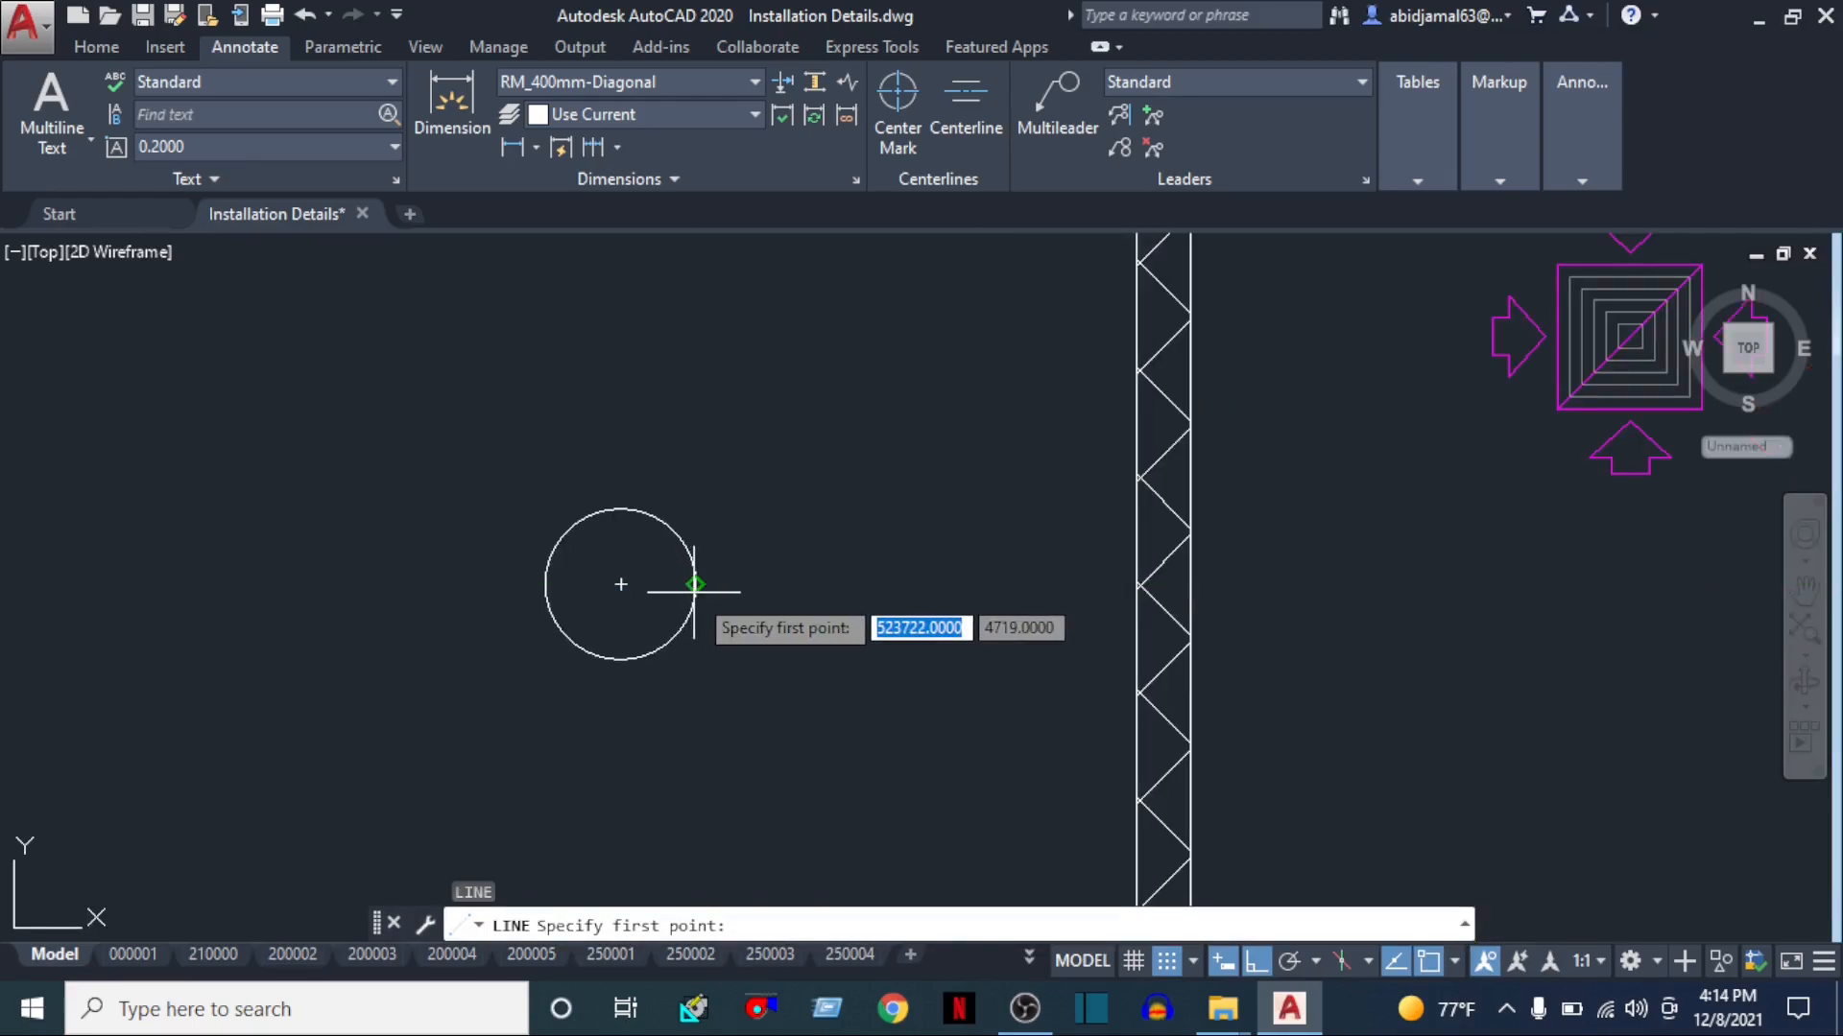
left_click(694, 584)
type("50")
key("Return")
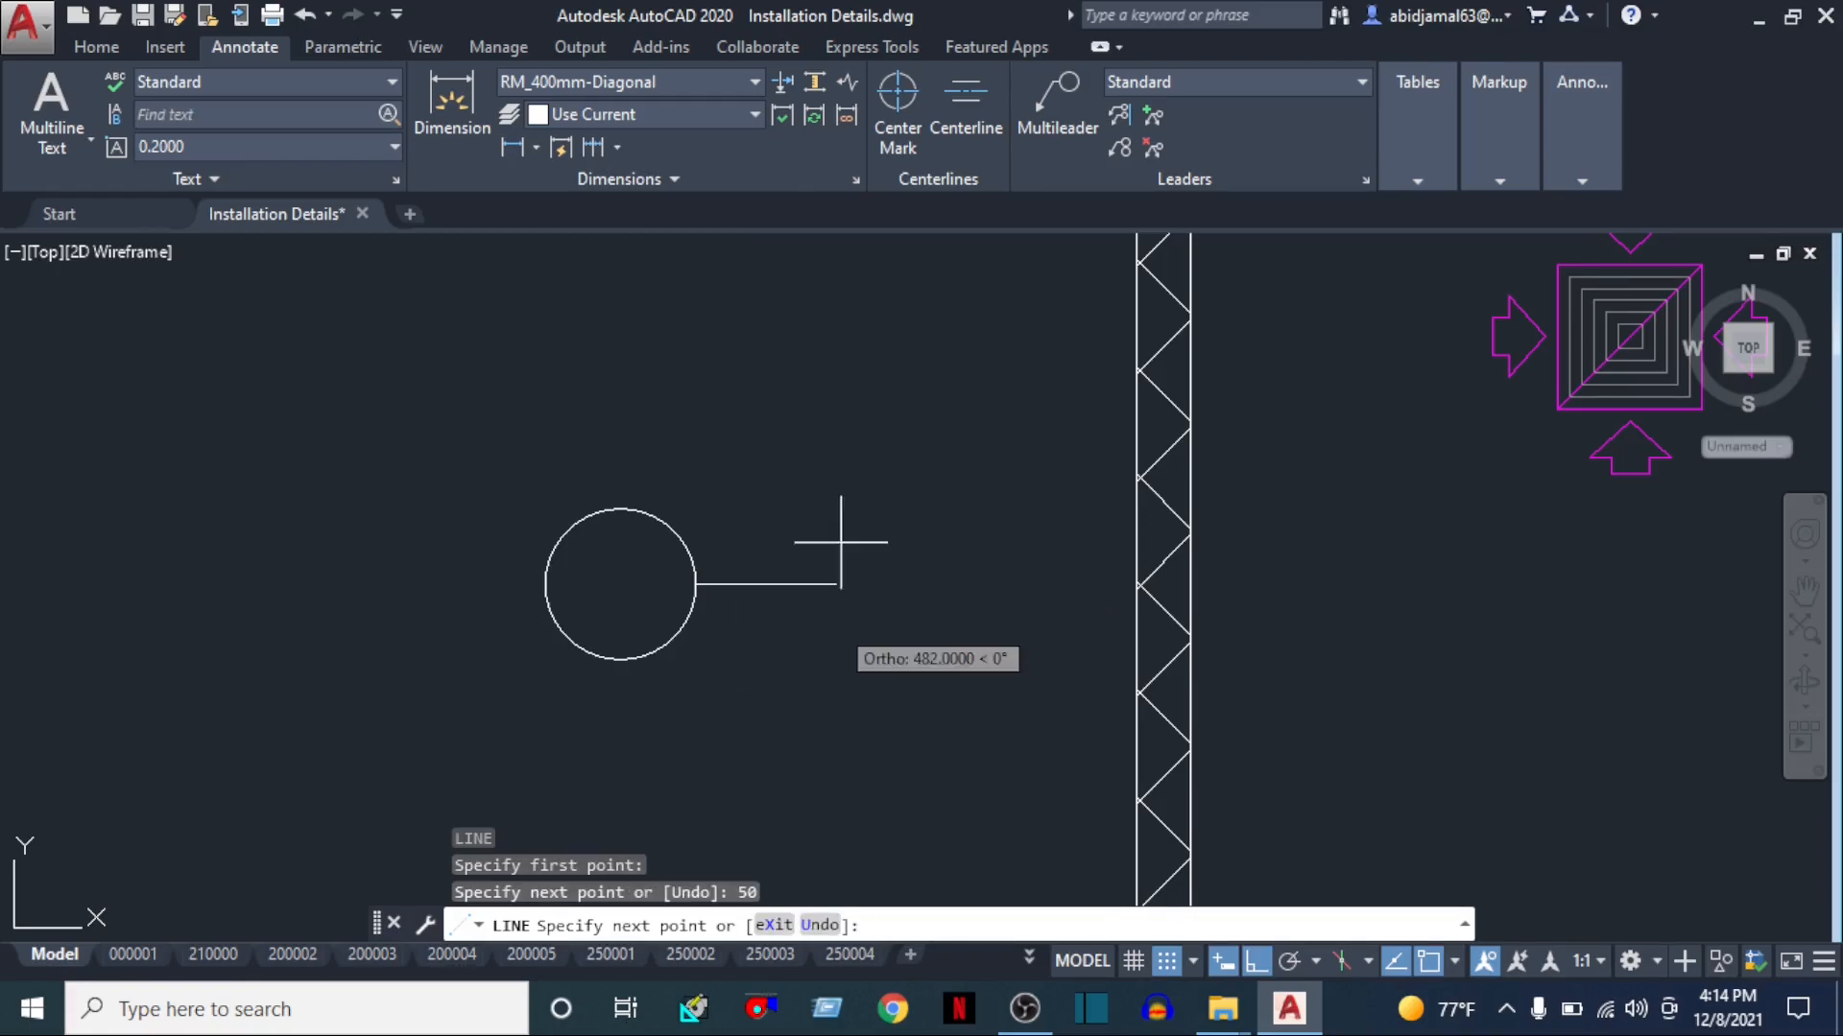
key("ctrl+z")
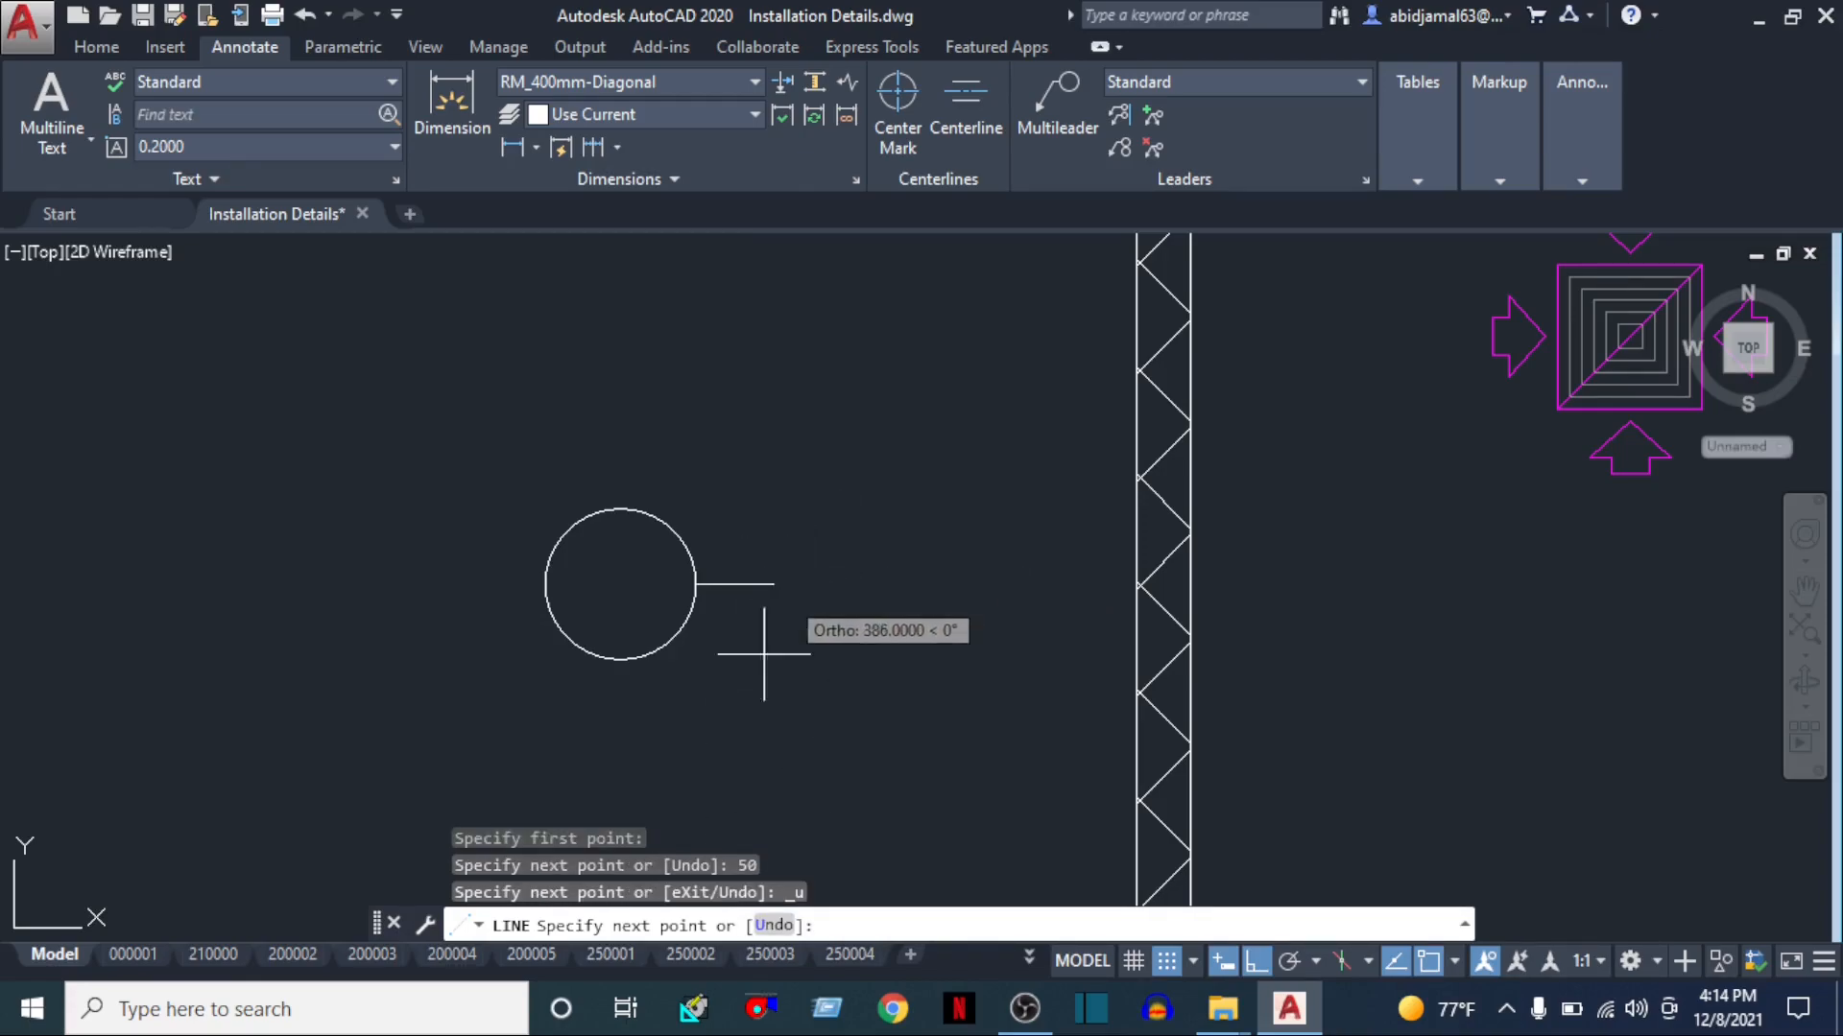
type("150")
key("Return")
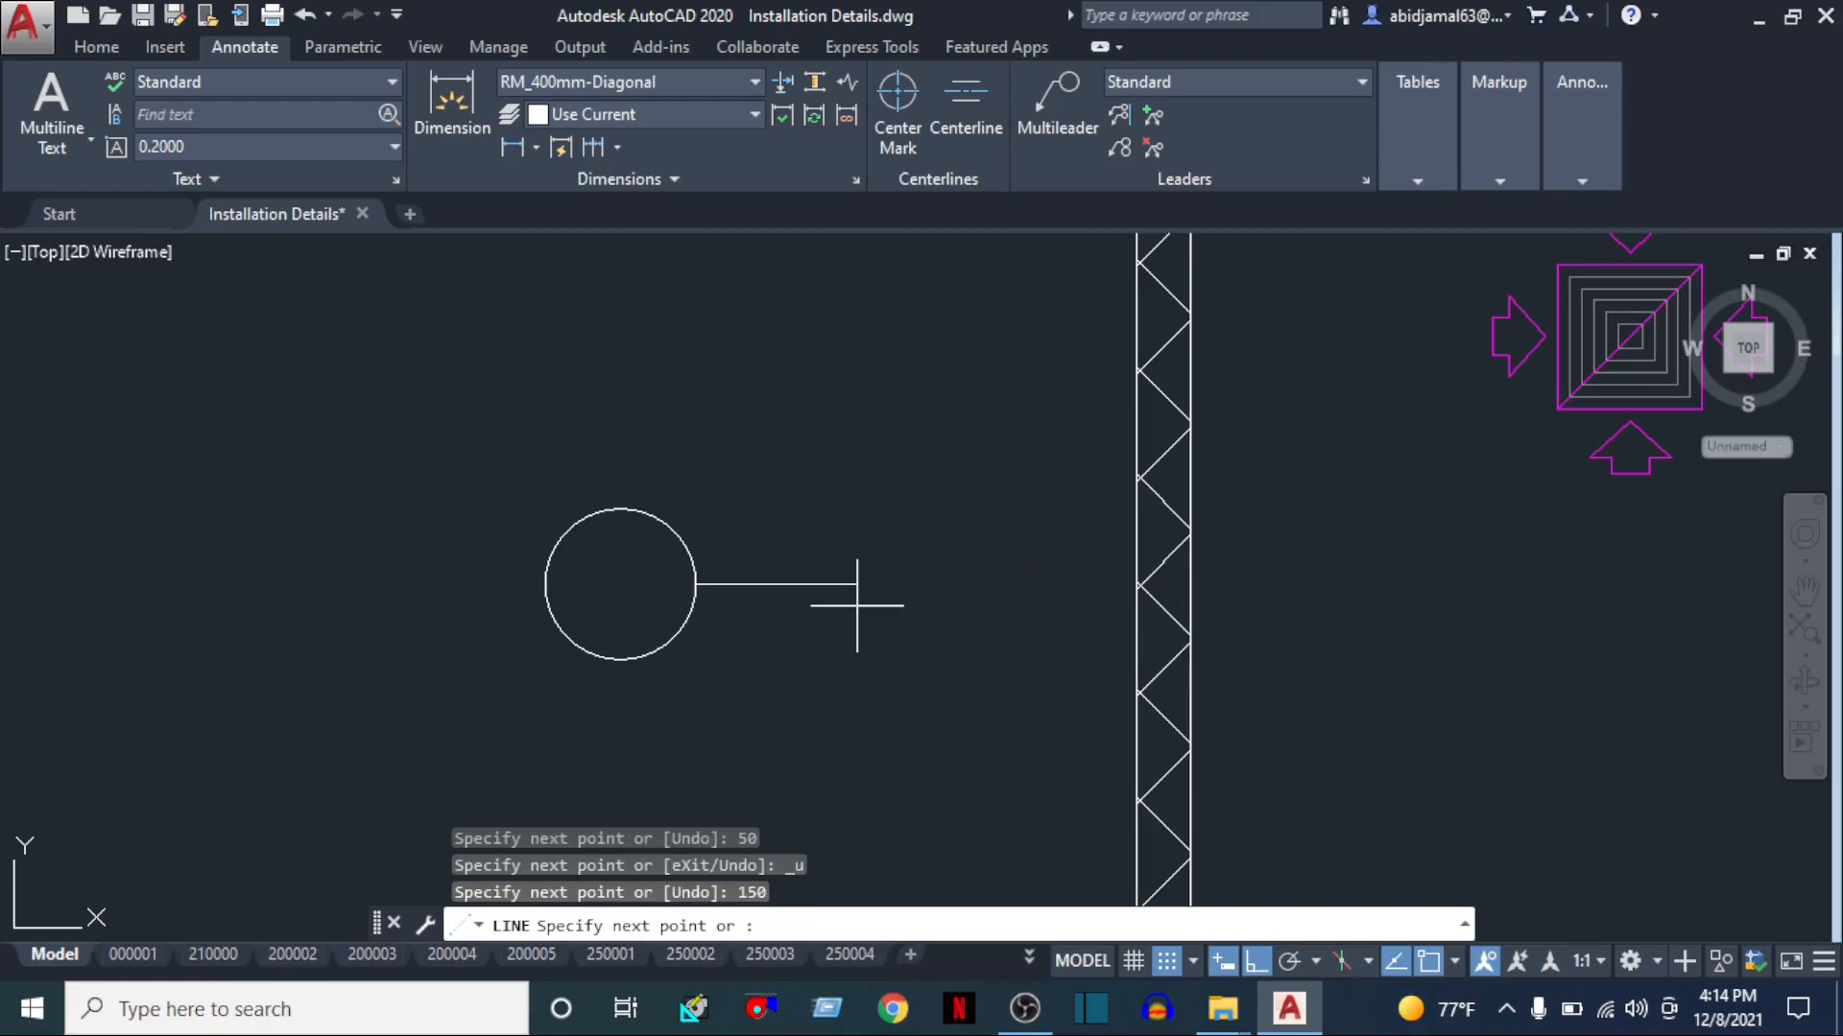
key("Escape")
Draw a matching horizontal line 150 long outward from the circle's left quadrant
type("l")
key("Return")
left_click(545, 583)
type("150")
key("Return")
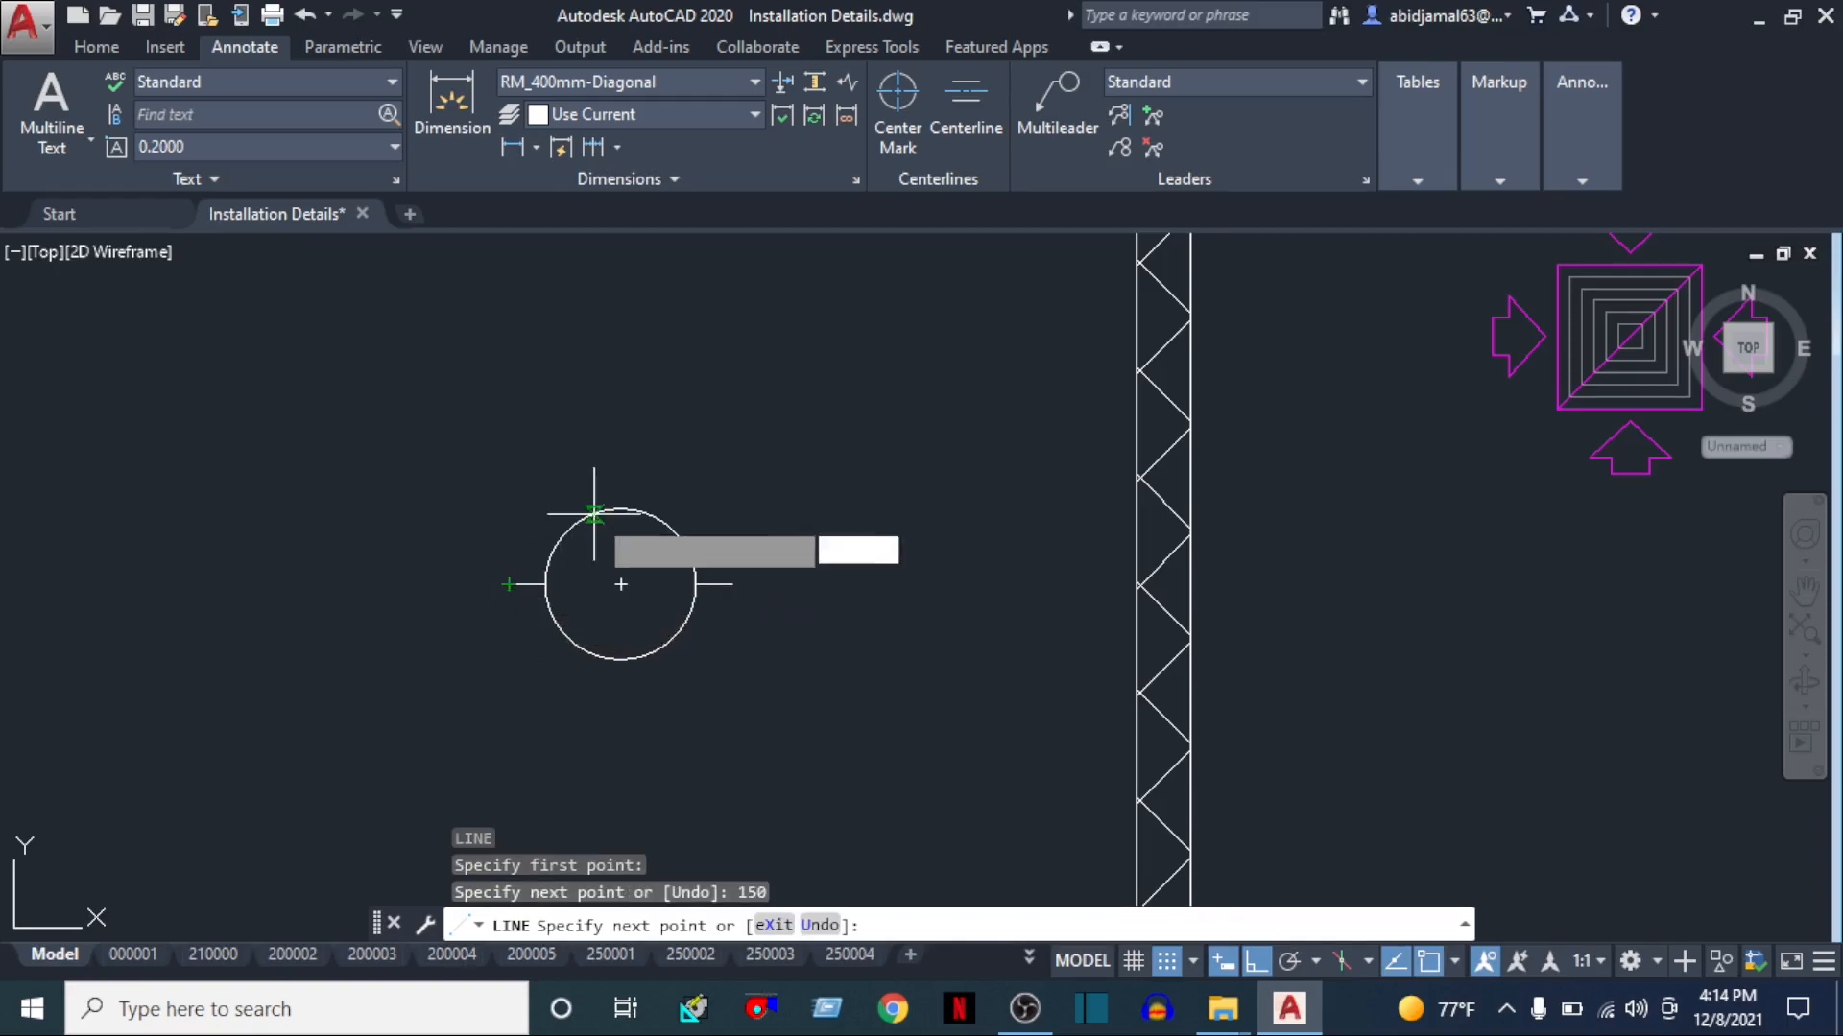
key("Escape")
Draw a vertical construction line from the circle's center upward past its top
type("l")
key("Return")
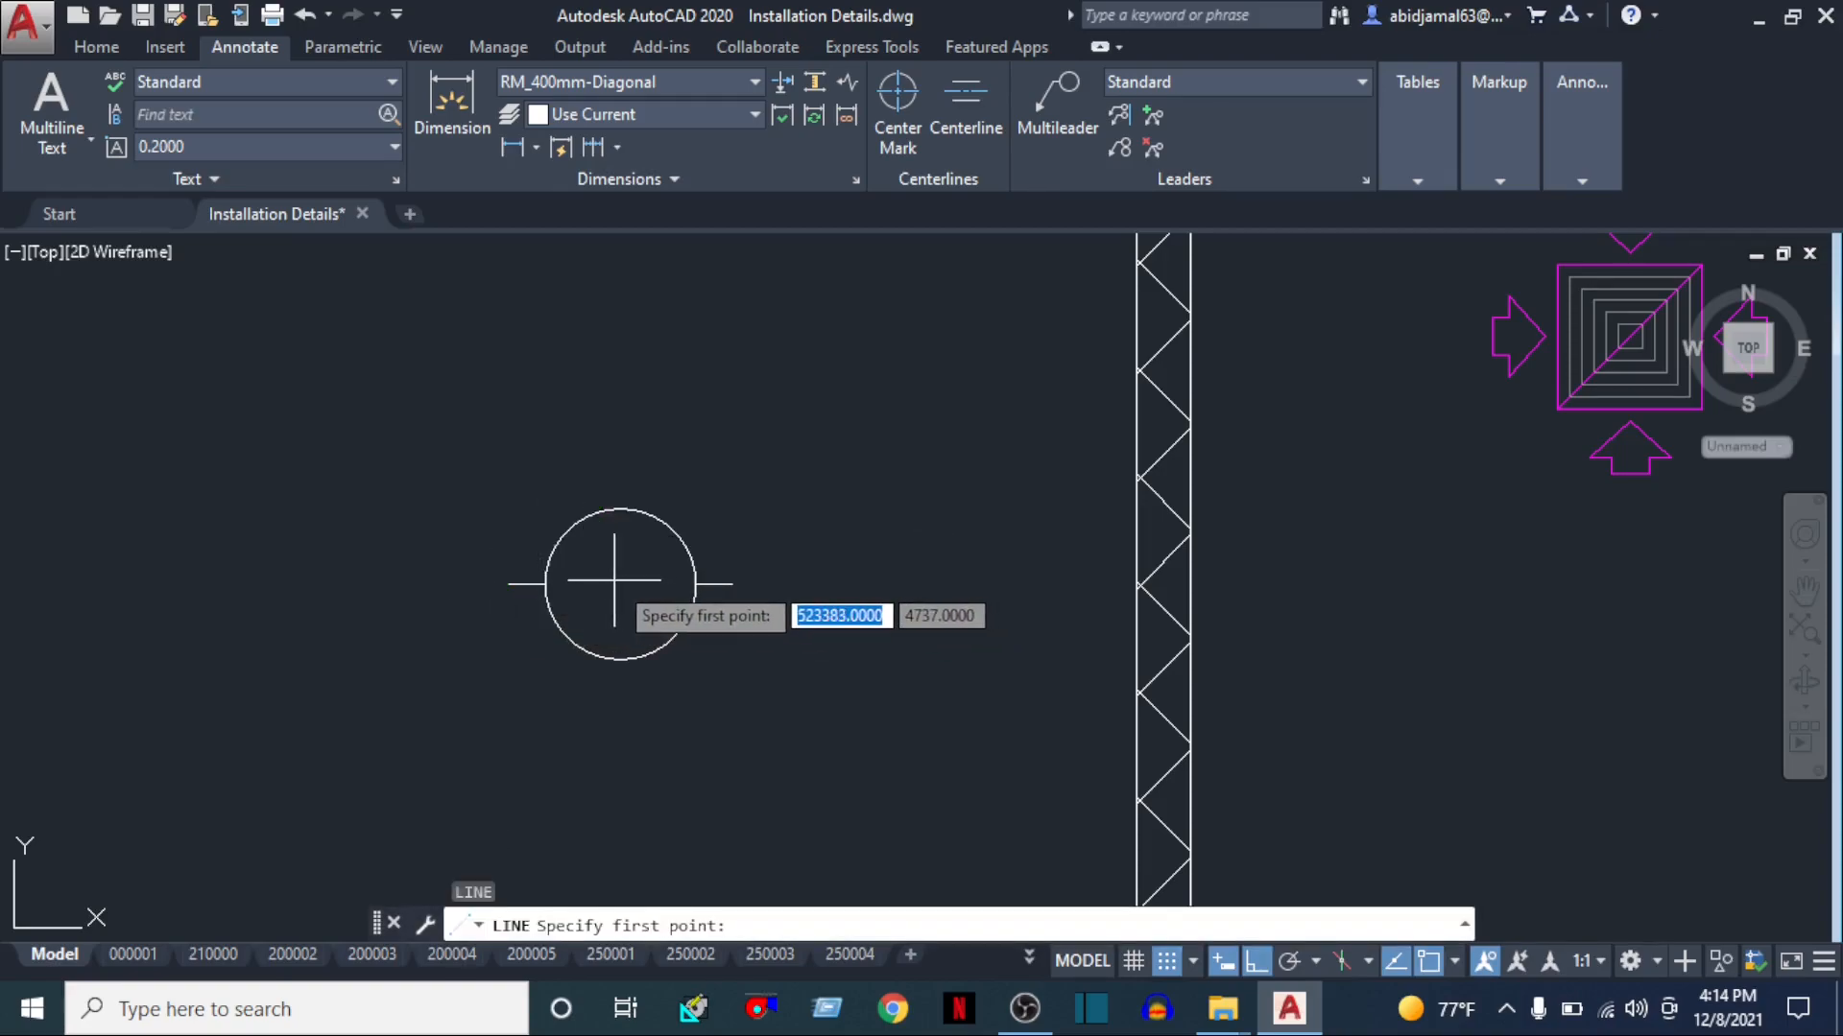
left_click(622, 584)
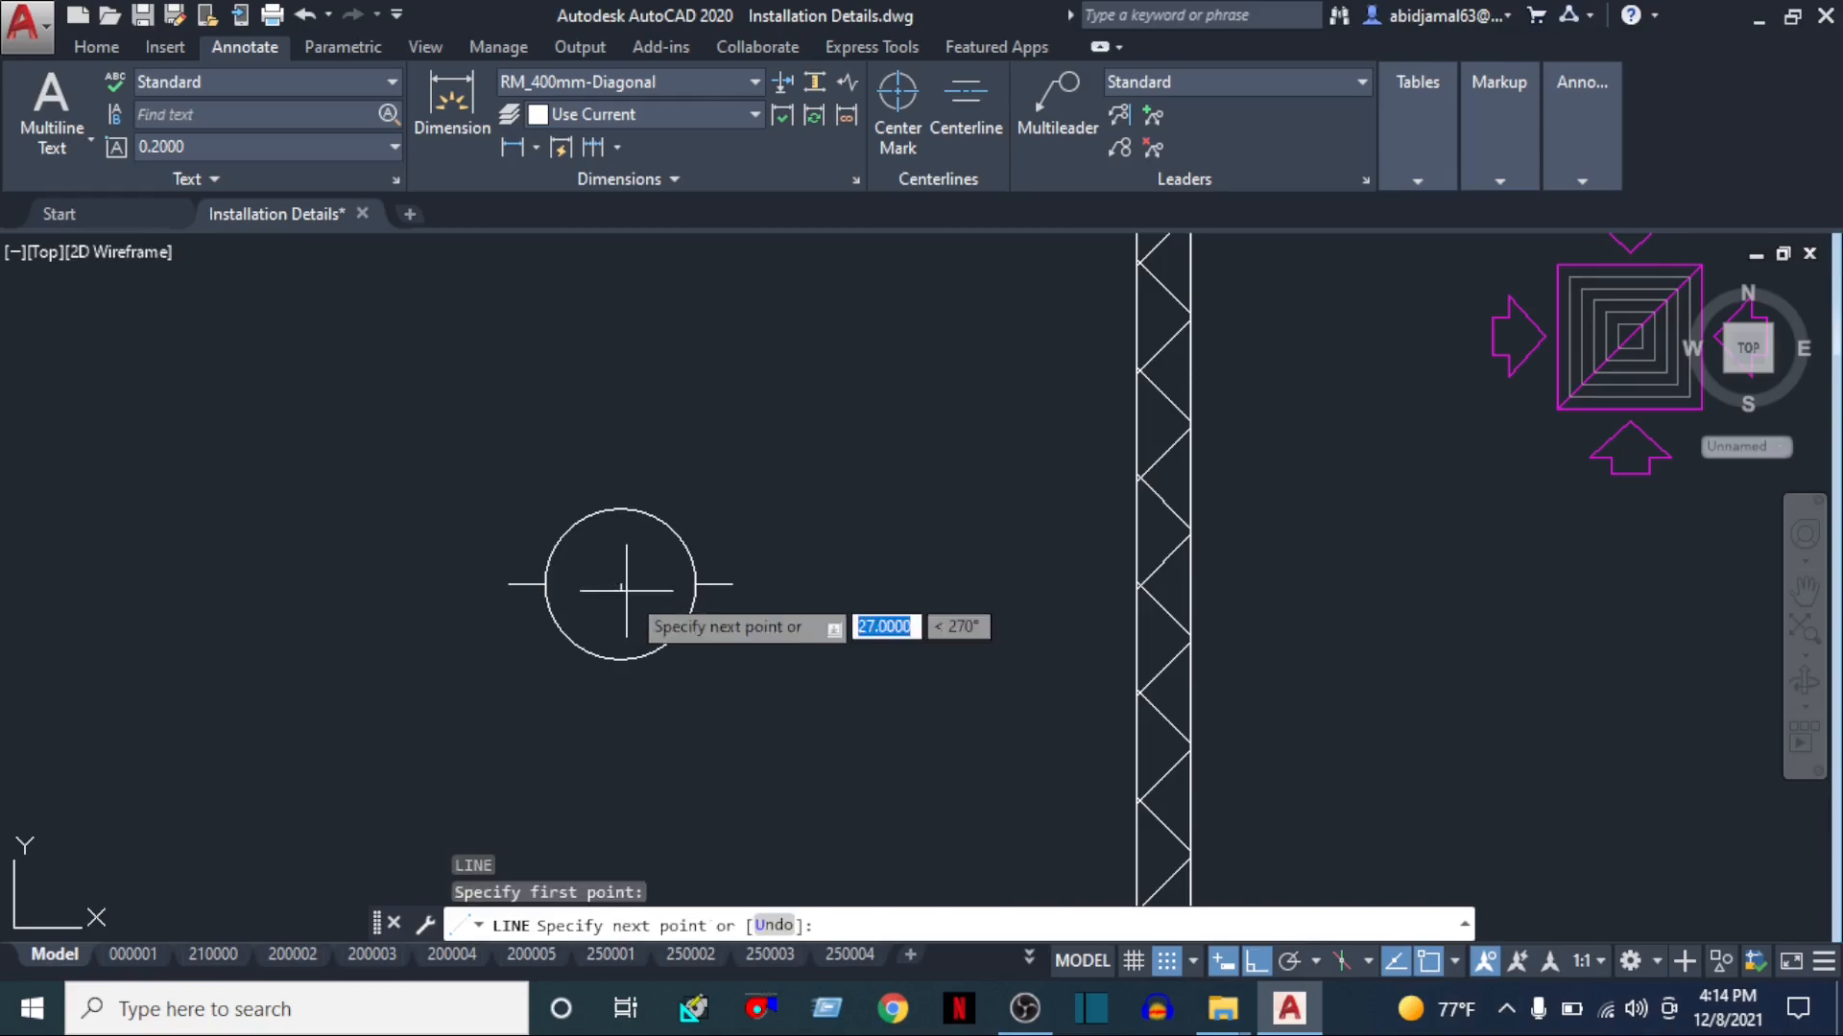
left_click(619, 415)
key("Escape")
Draw a diagonal line from the outer end of the left stub up to the vertical construction line above the circle
type("l")
key("Return")
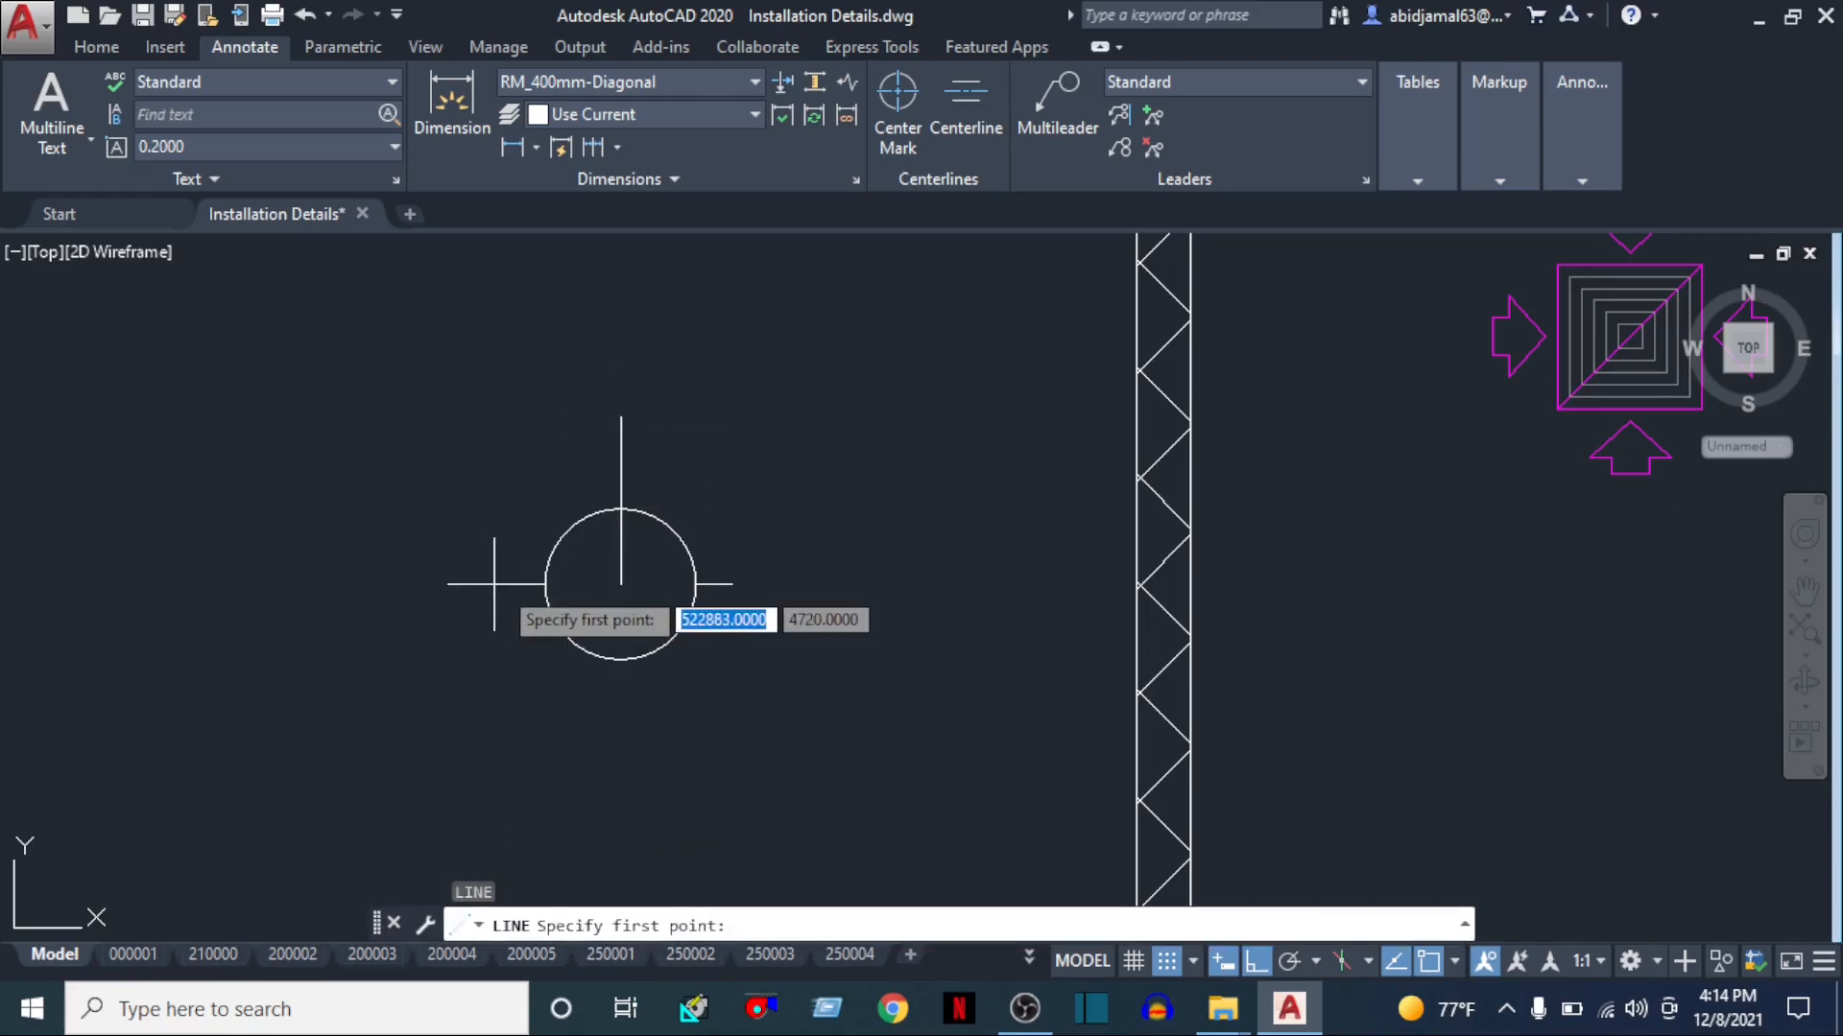
left_click(506, 583)
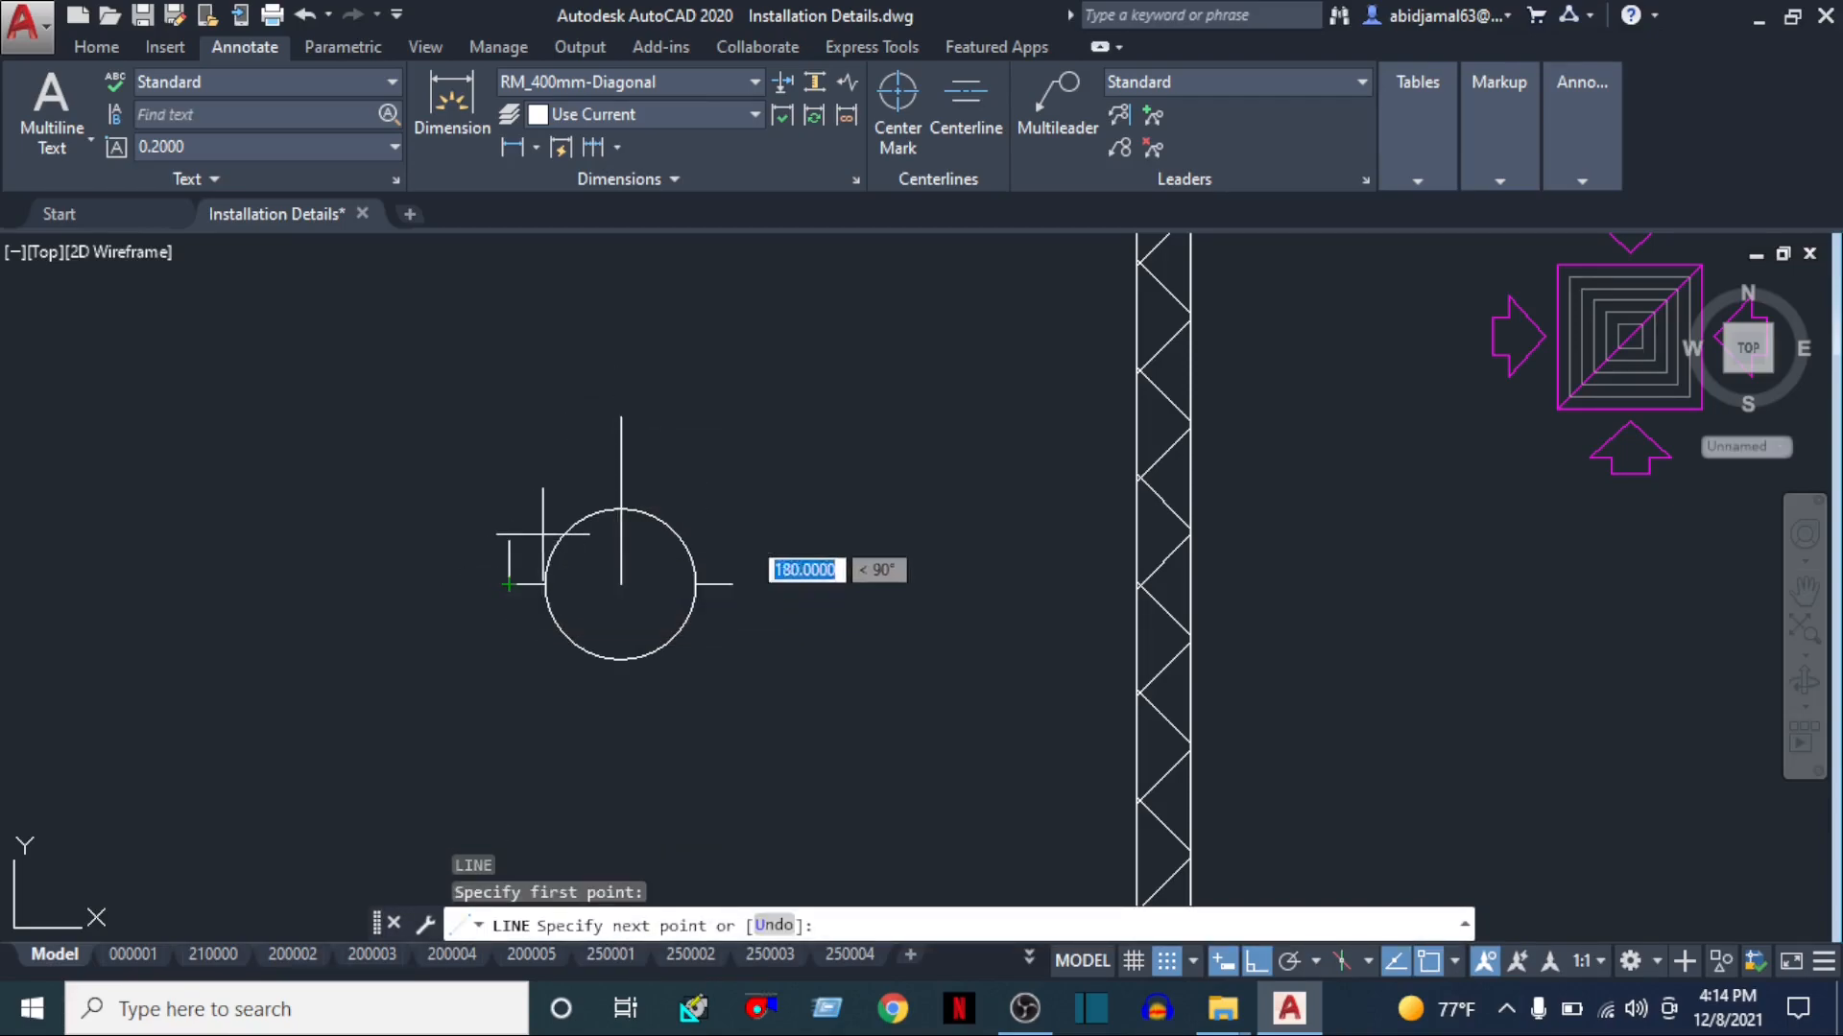
left_click(621, 480)
key("Escape")
key("Escape")
Draw a diagonal line from the apex on the construction line down to the outer end of the right stub
type("l")
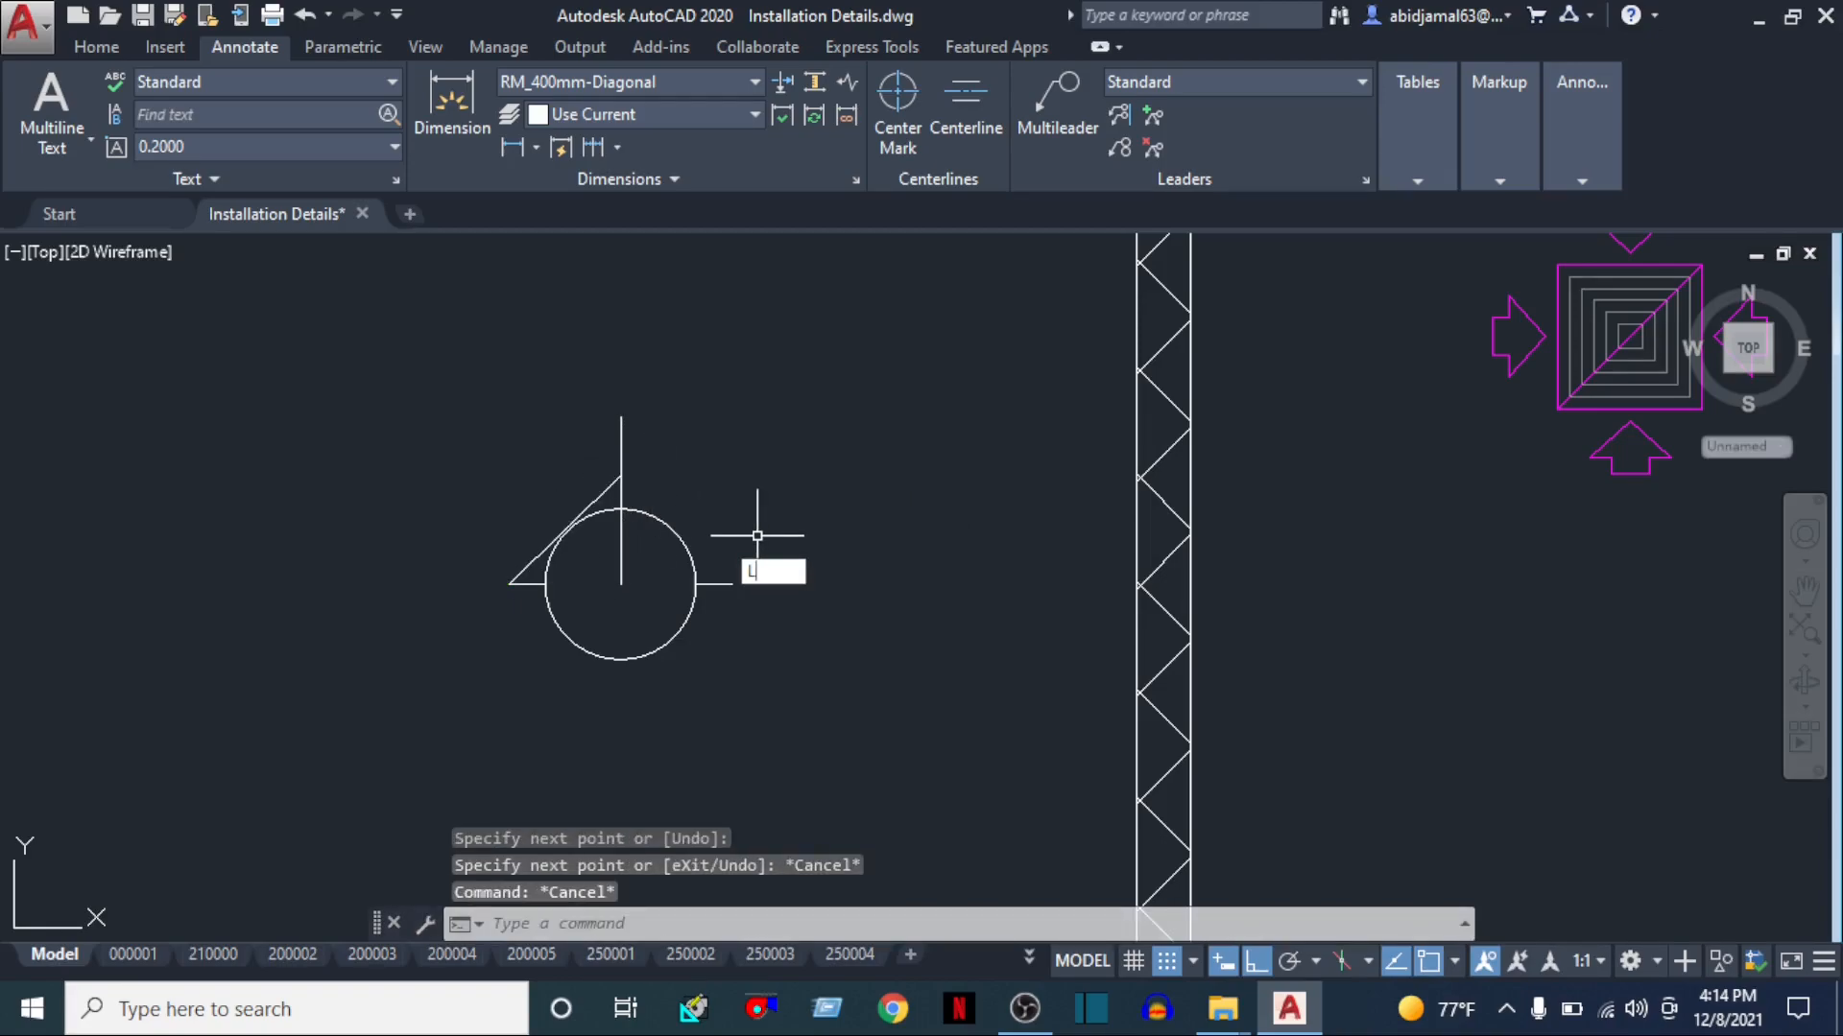
key("Return")
left_click(621, 475)
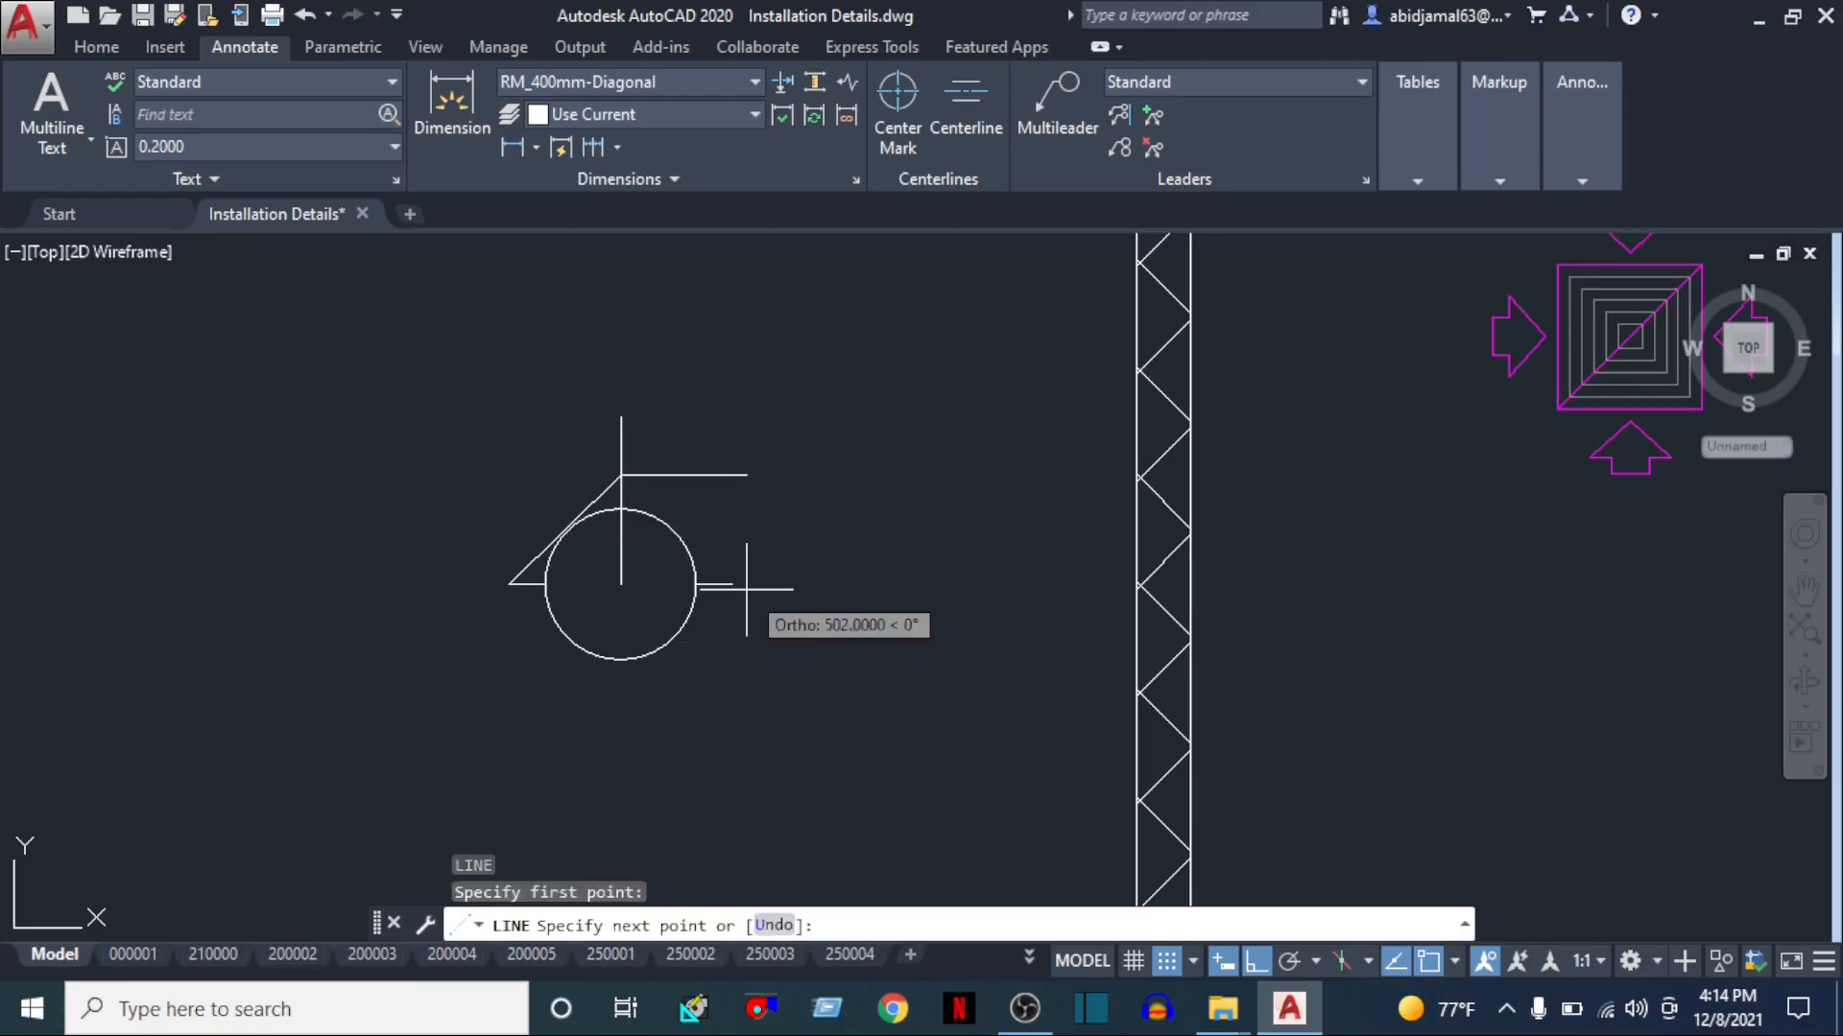
left_click(731, 583)
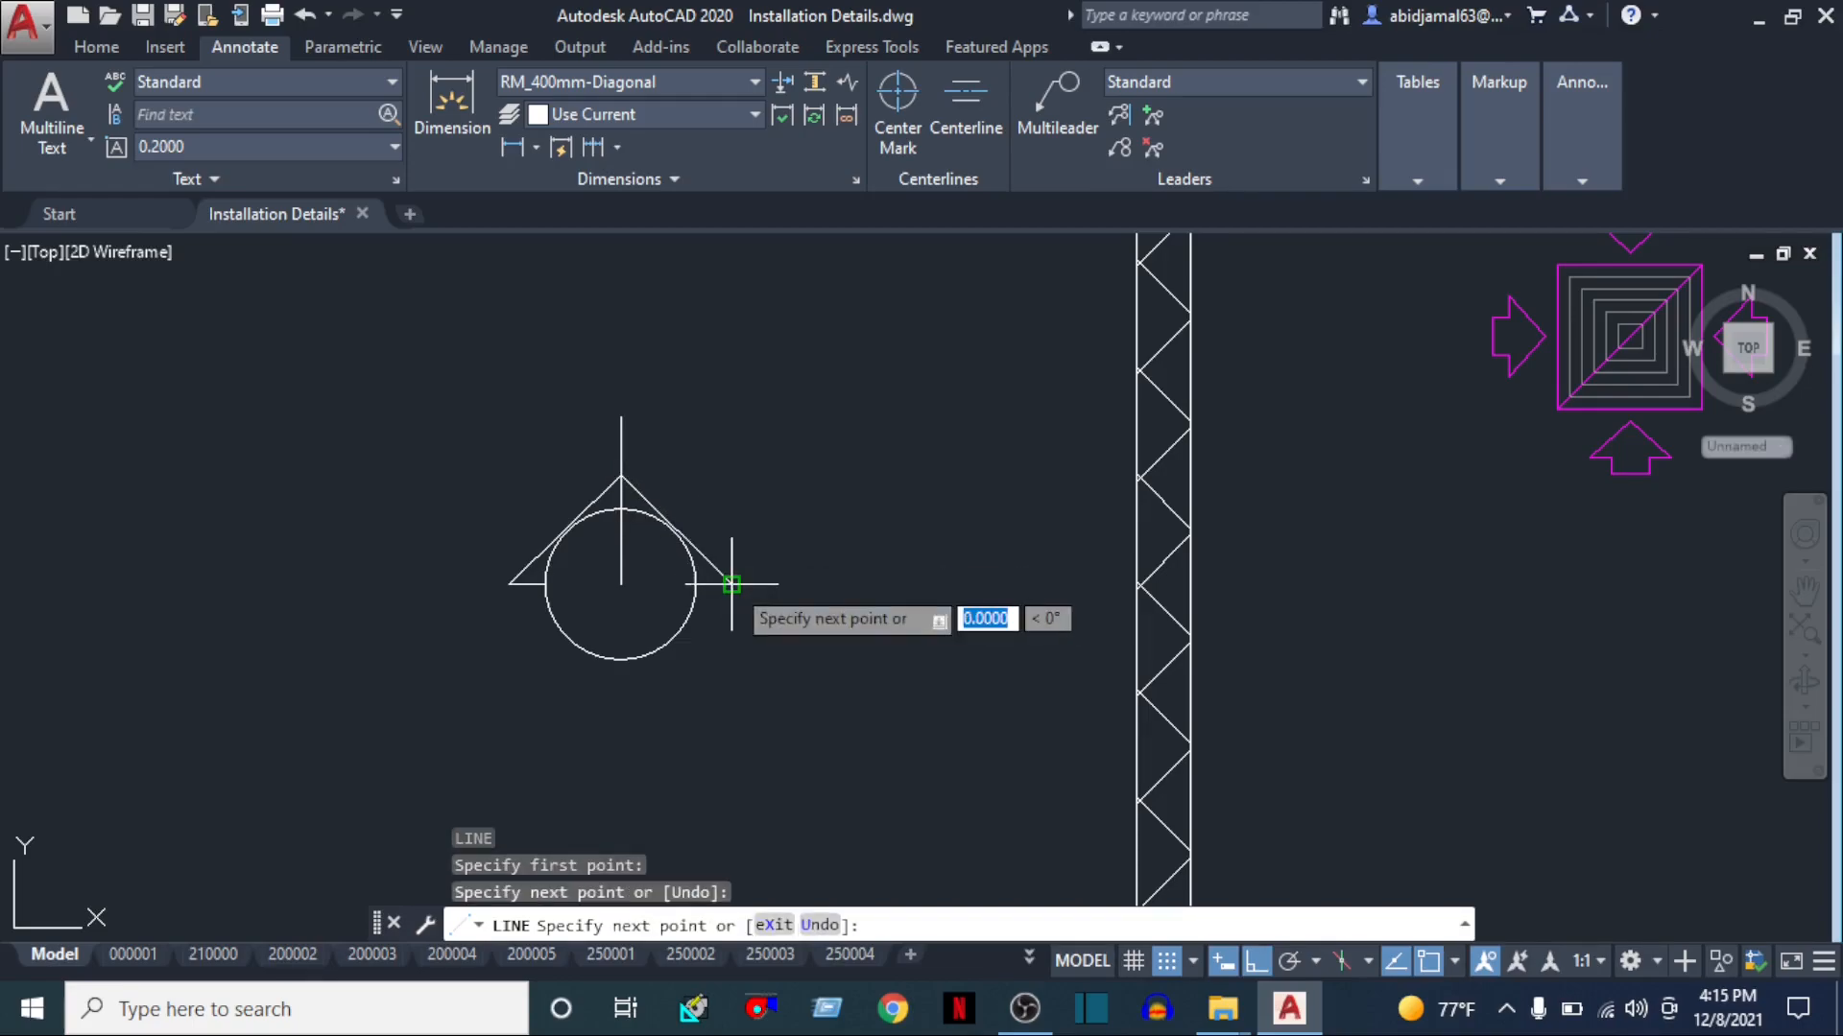
key("Escape")
key("Escape")
Erase the vertical construction line through the circle
left_click(651, 363)
left_click(564, 444)
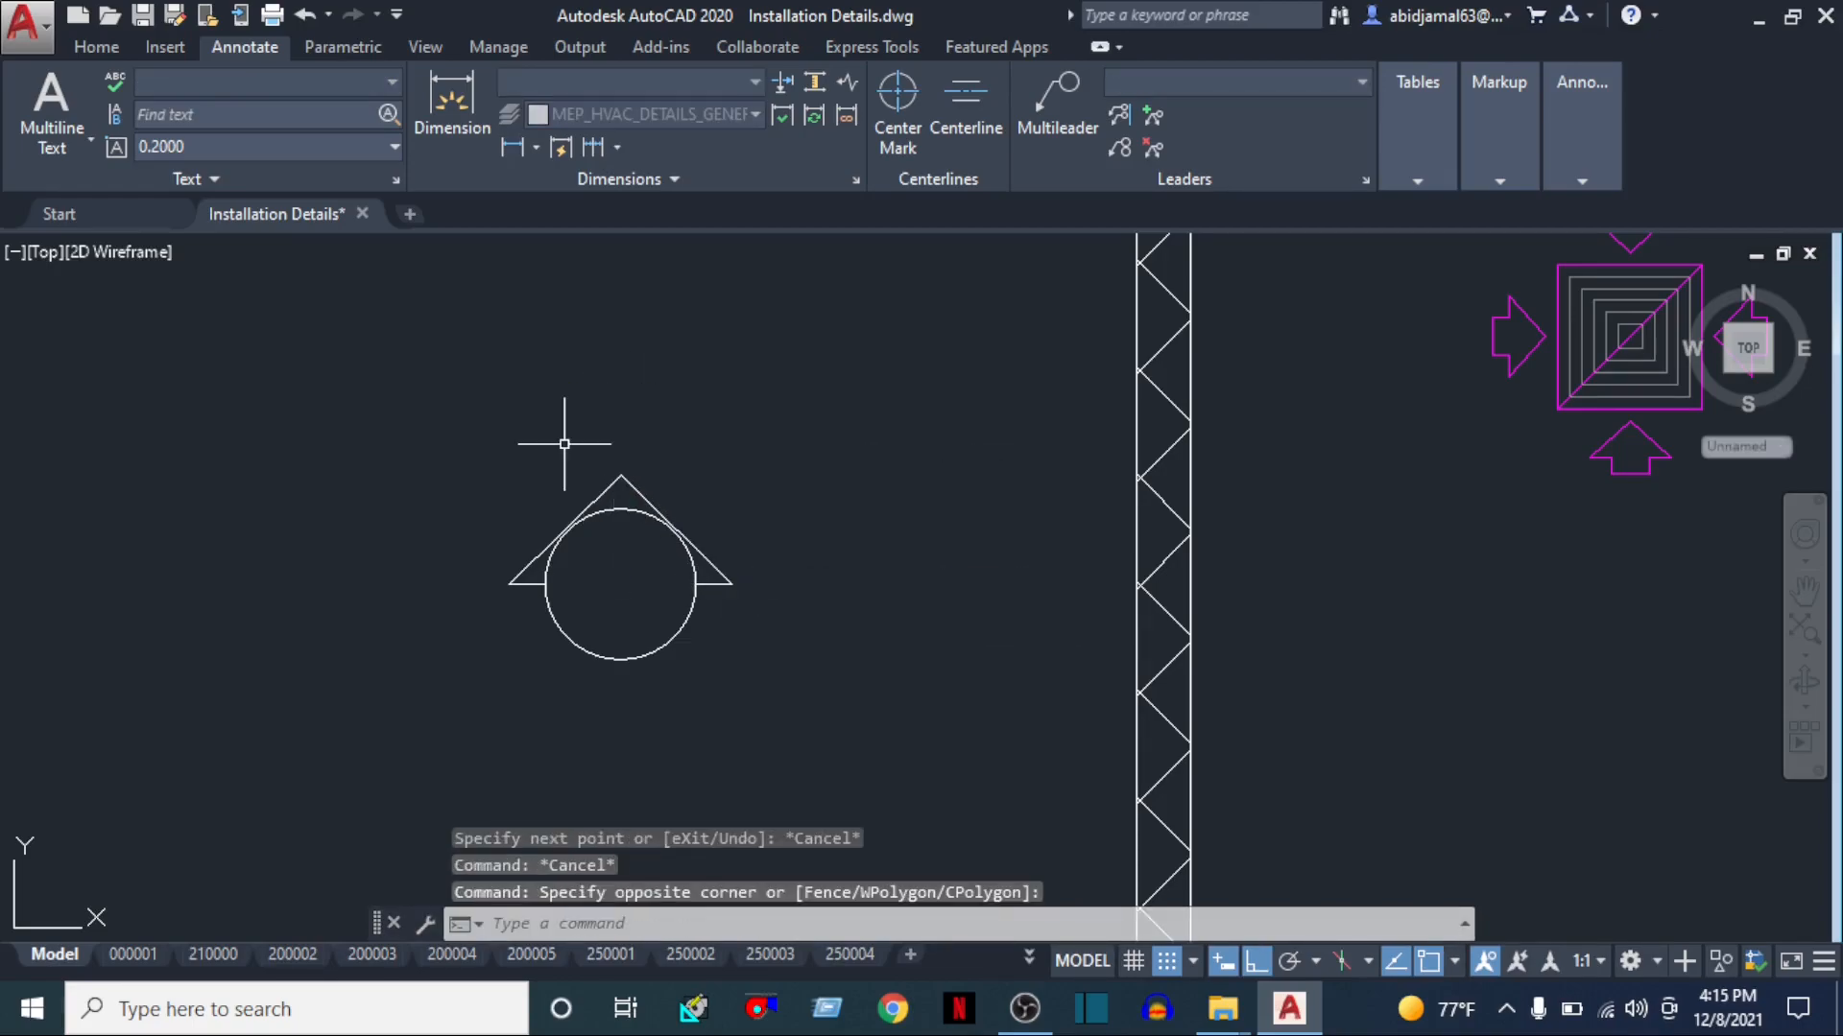
type("e")
key("Return")
scroll(614, 524, "up", 2)
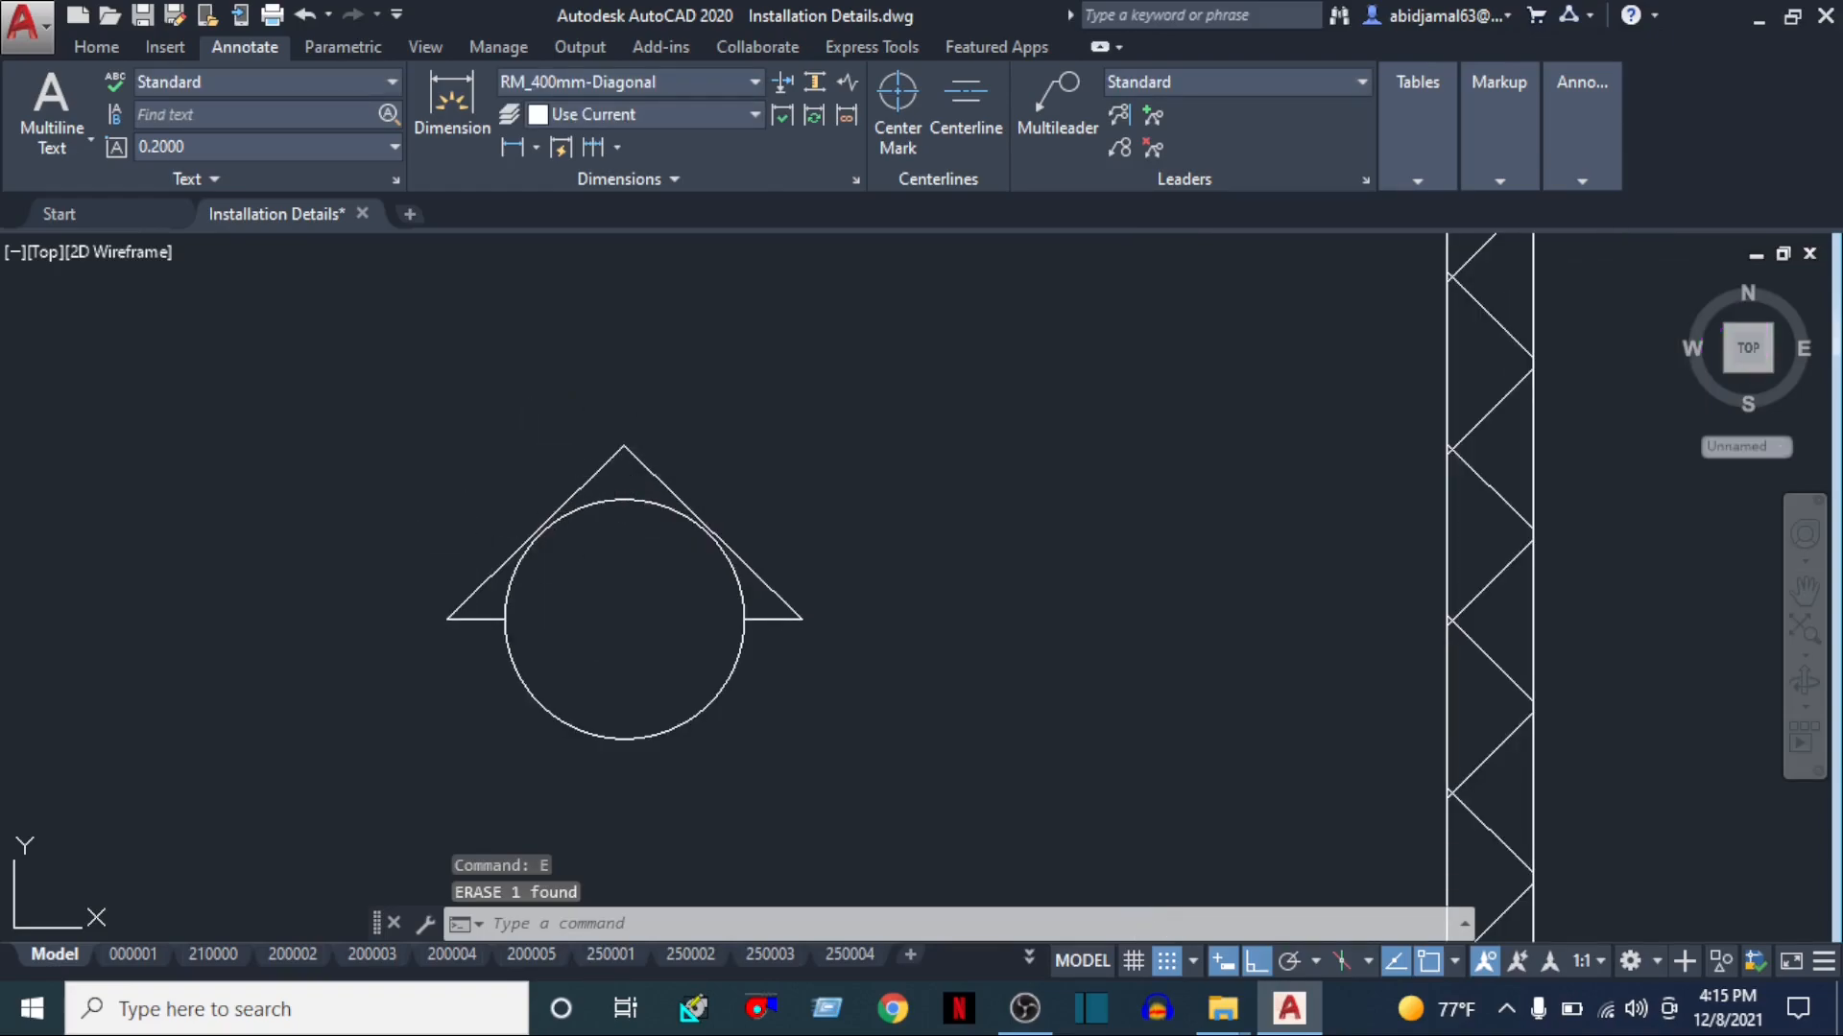
Hatch the areas enclosed between the triangular arrowhead lines and the upper half of the circle
type("h")
key("Return")
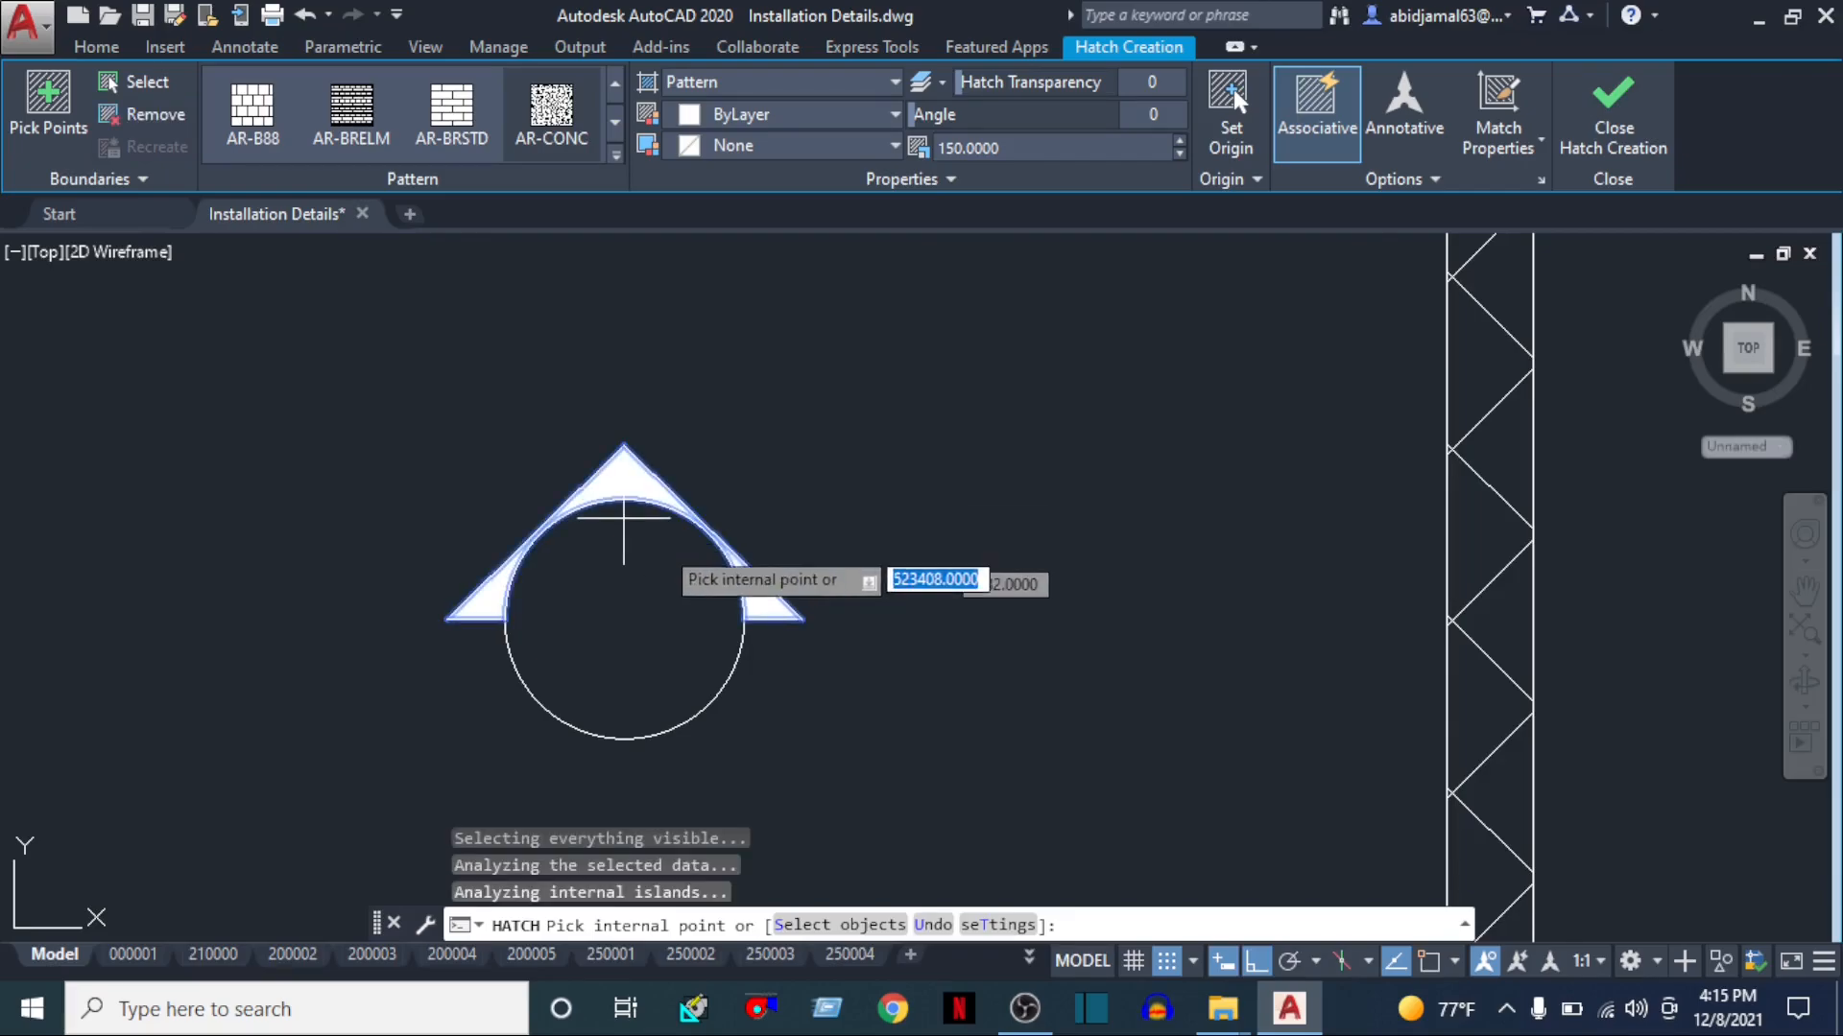
left_click(1619, 142)
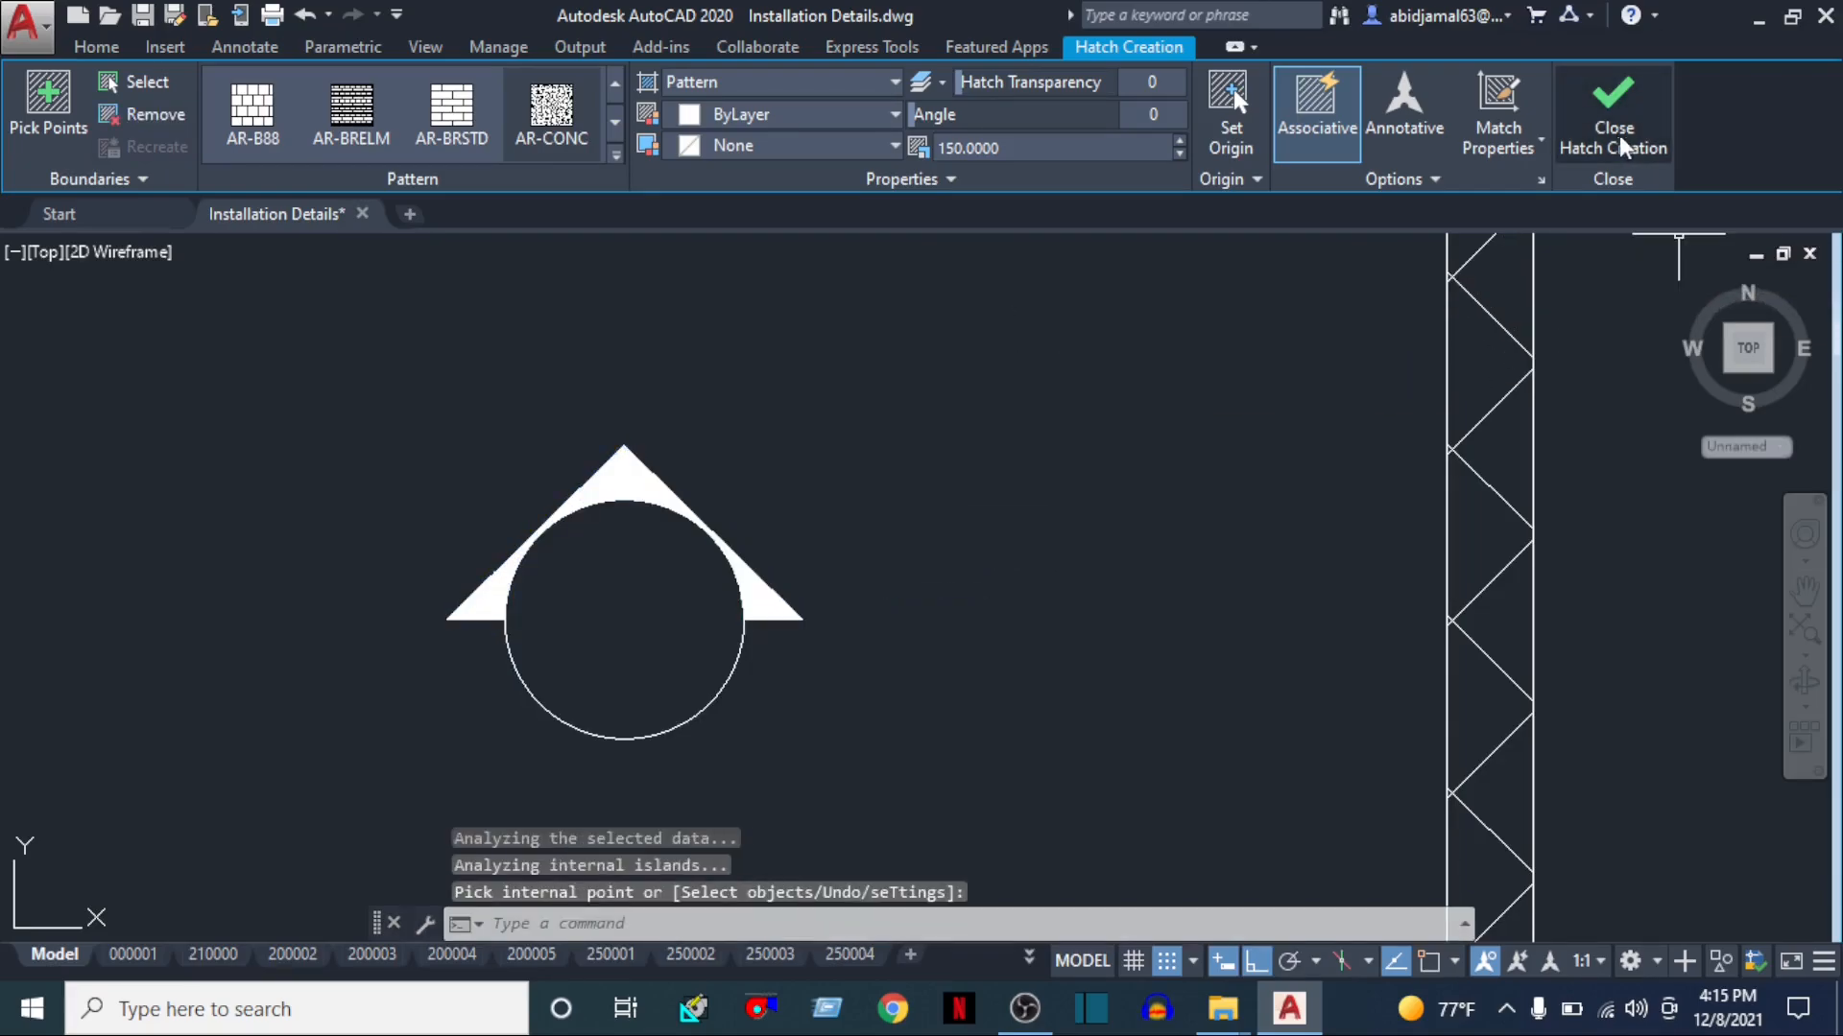
scroll(576, 523, "down", 6)
scroll(627, 621, "up", 4)
middle_click_drag(730, 412, 668, 665)
scroll(668, 665, "down", 4)
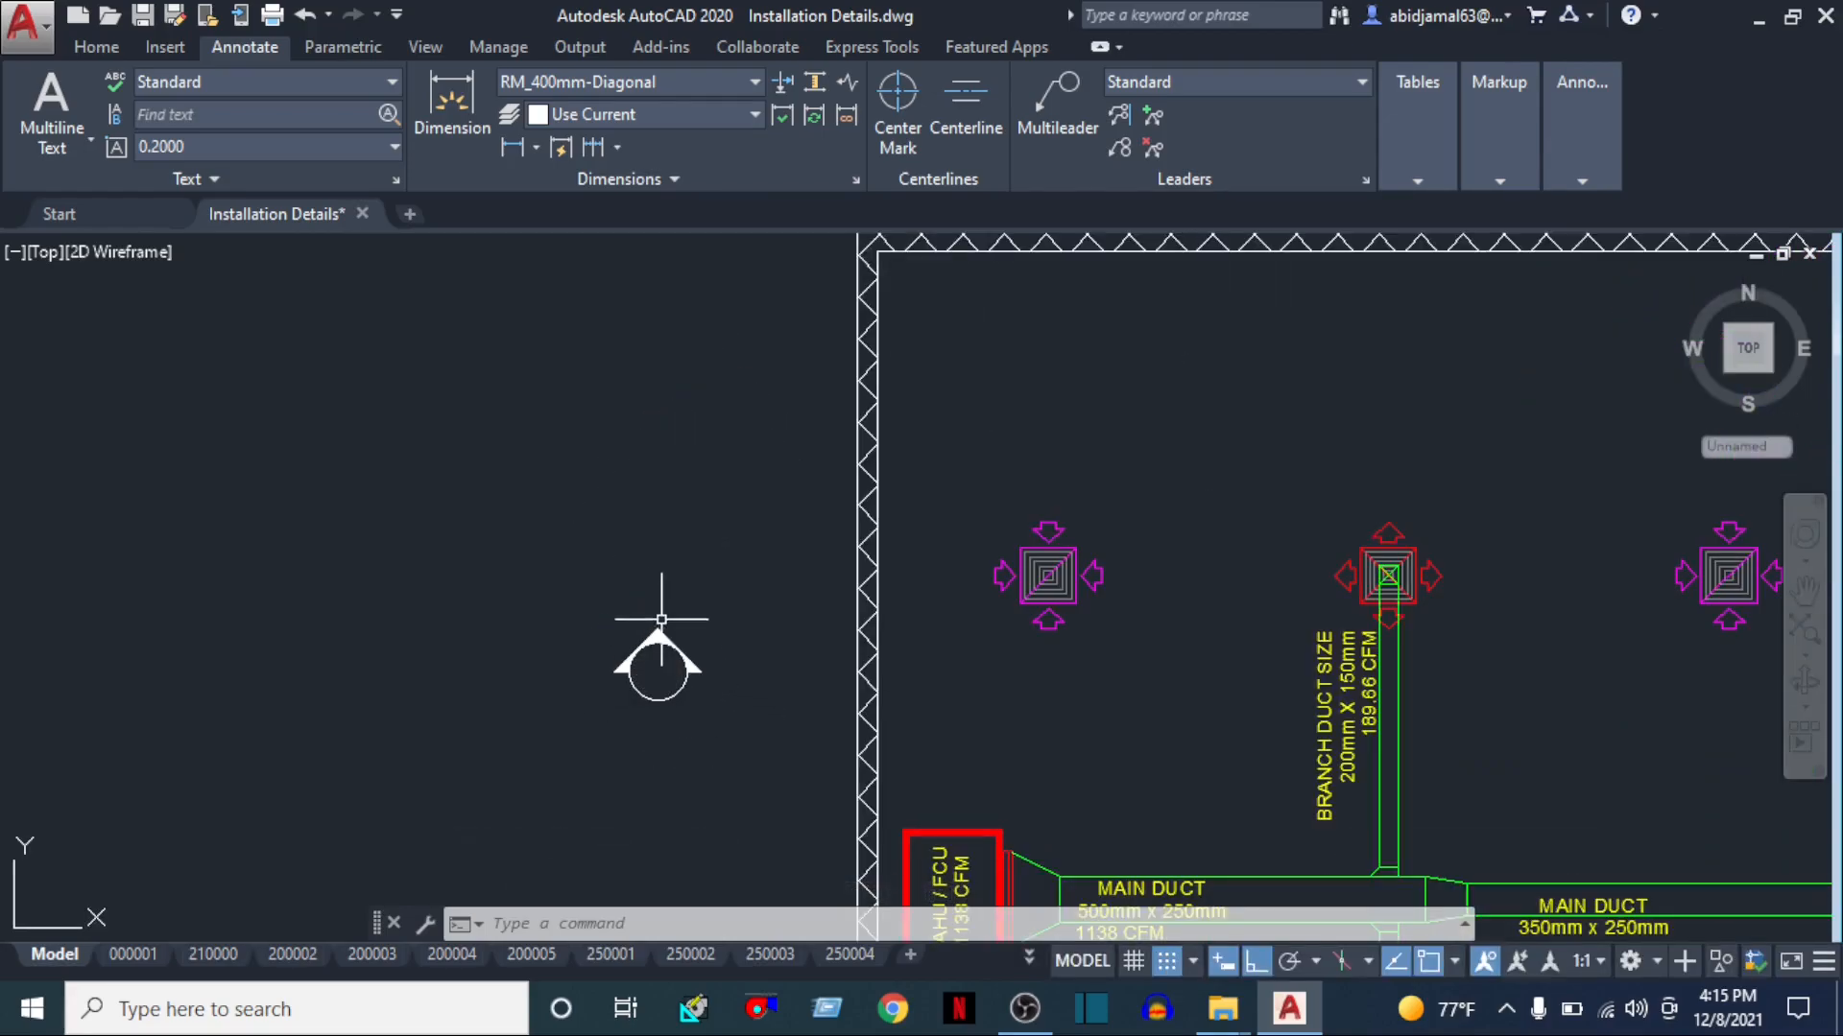
scroll(665, 633, "up", 2)
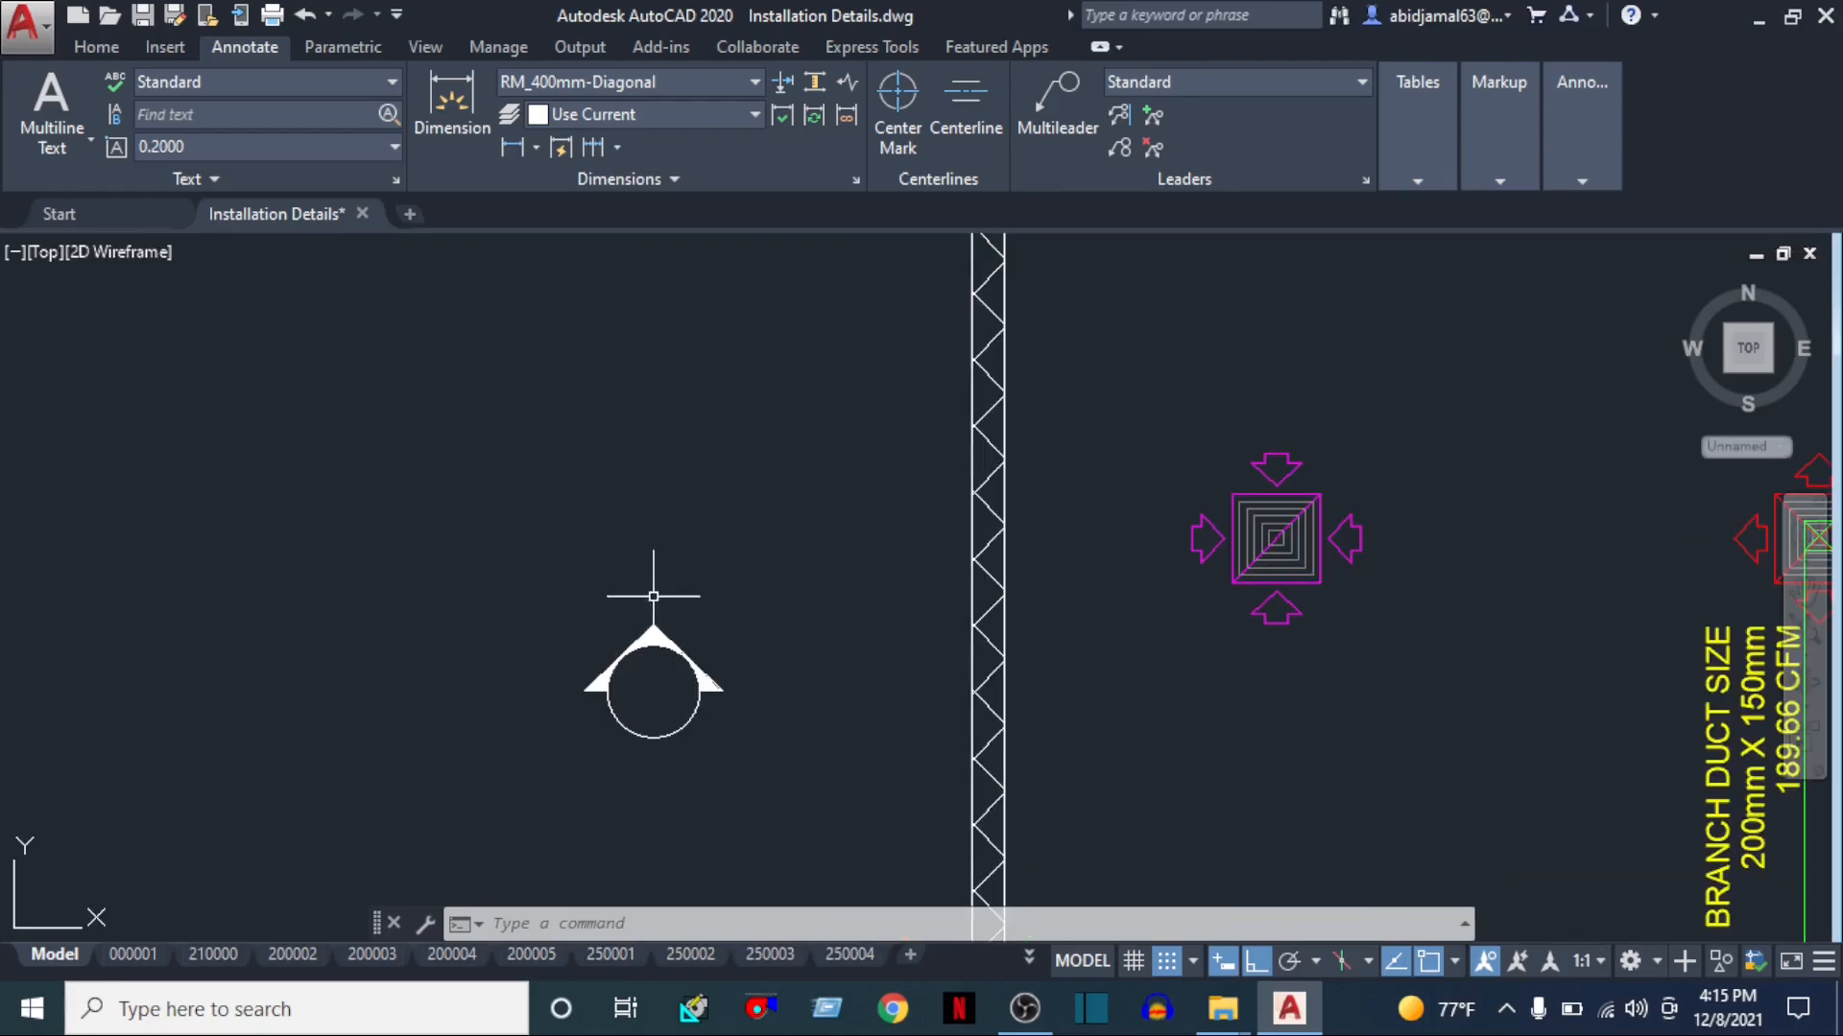
scroll(665, 619, "down", 2)
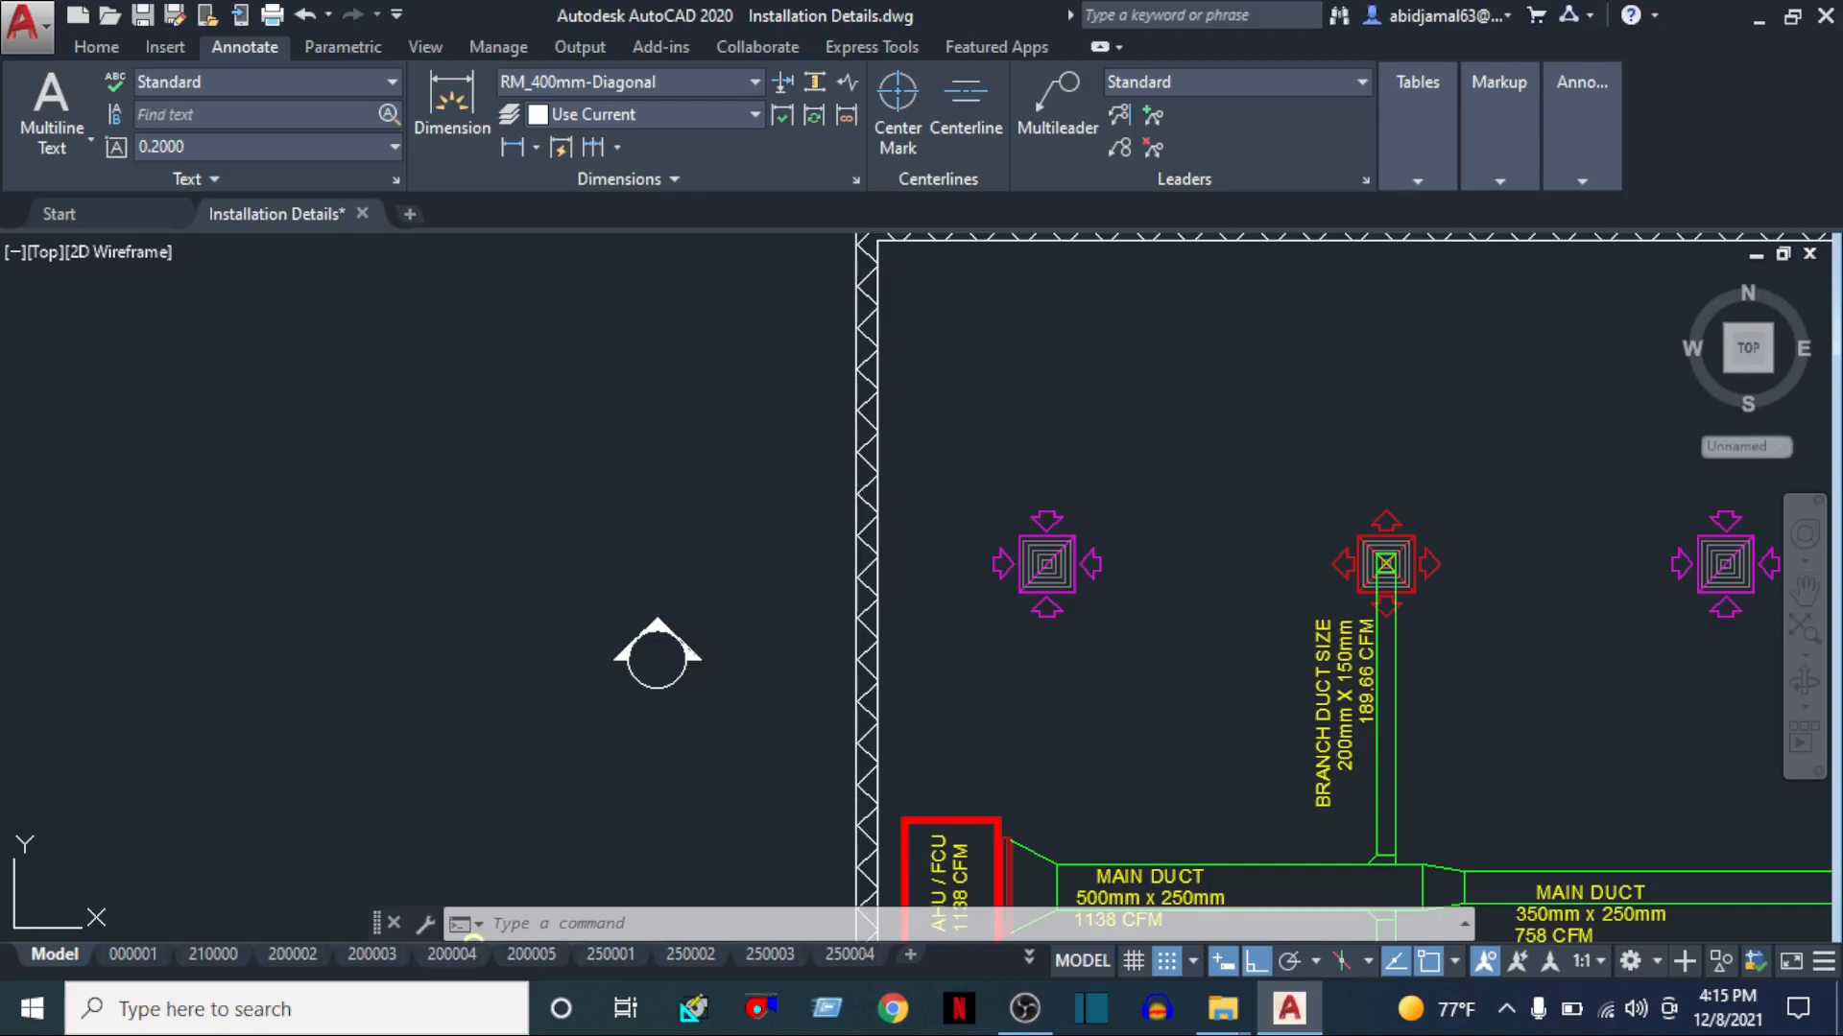
Draw a vertical line beside the circle marker, on the side away from the mall wall
type("l")
key("Return")
left_click(551, 768)
left_click(561, 568)
key("Escape")
Turn Ortho off and draw two diagonal lines from the vertical line's upper end to form an open arrowhead
key("Return")
left_click(551, 568)
left_click(505, 619)
key("Escape")
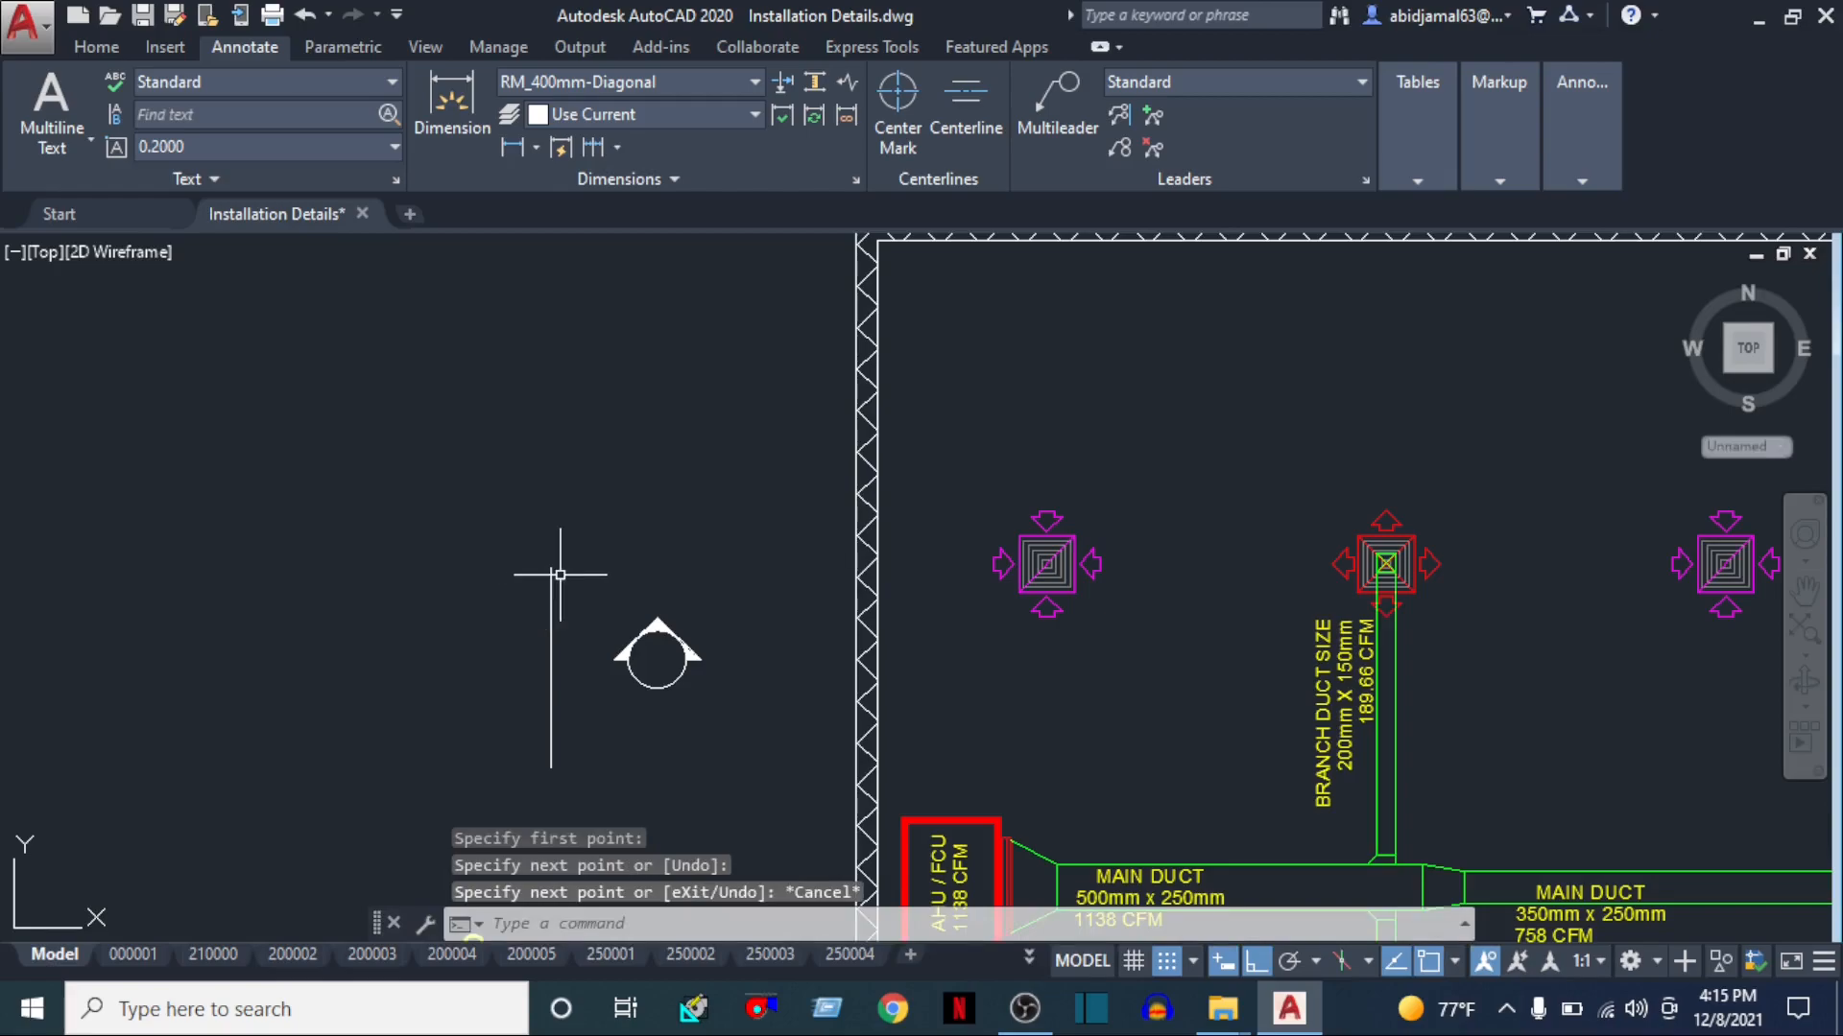
key("F8")
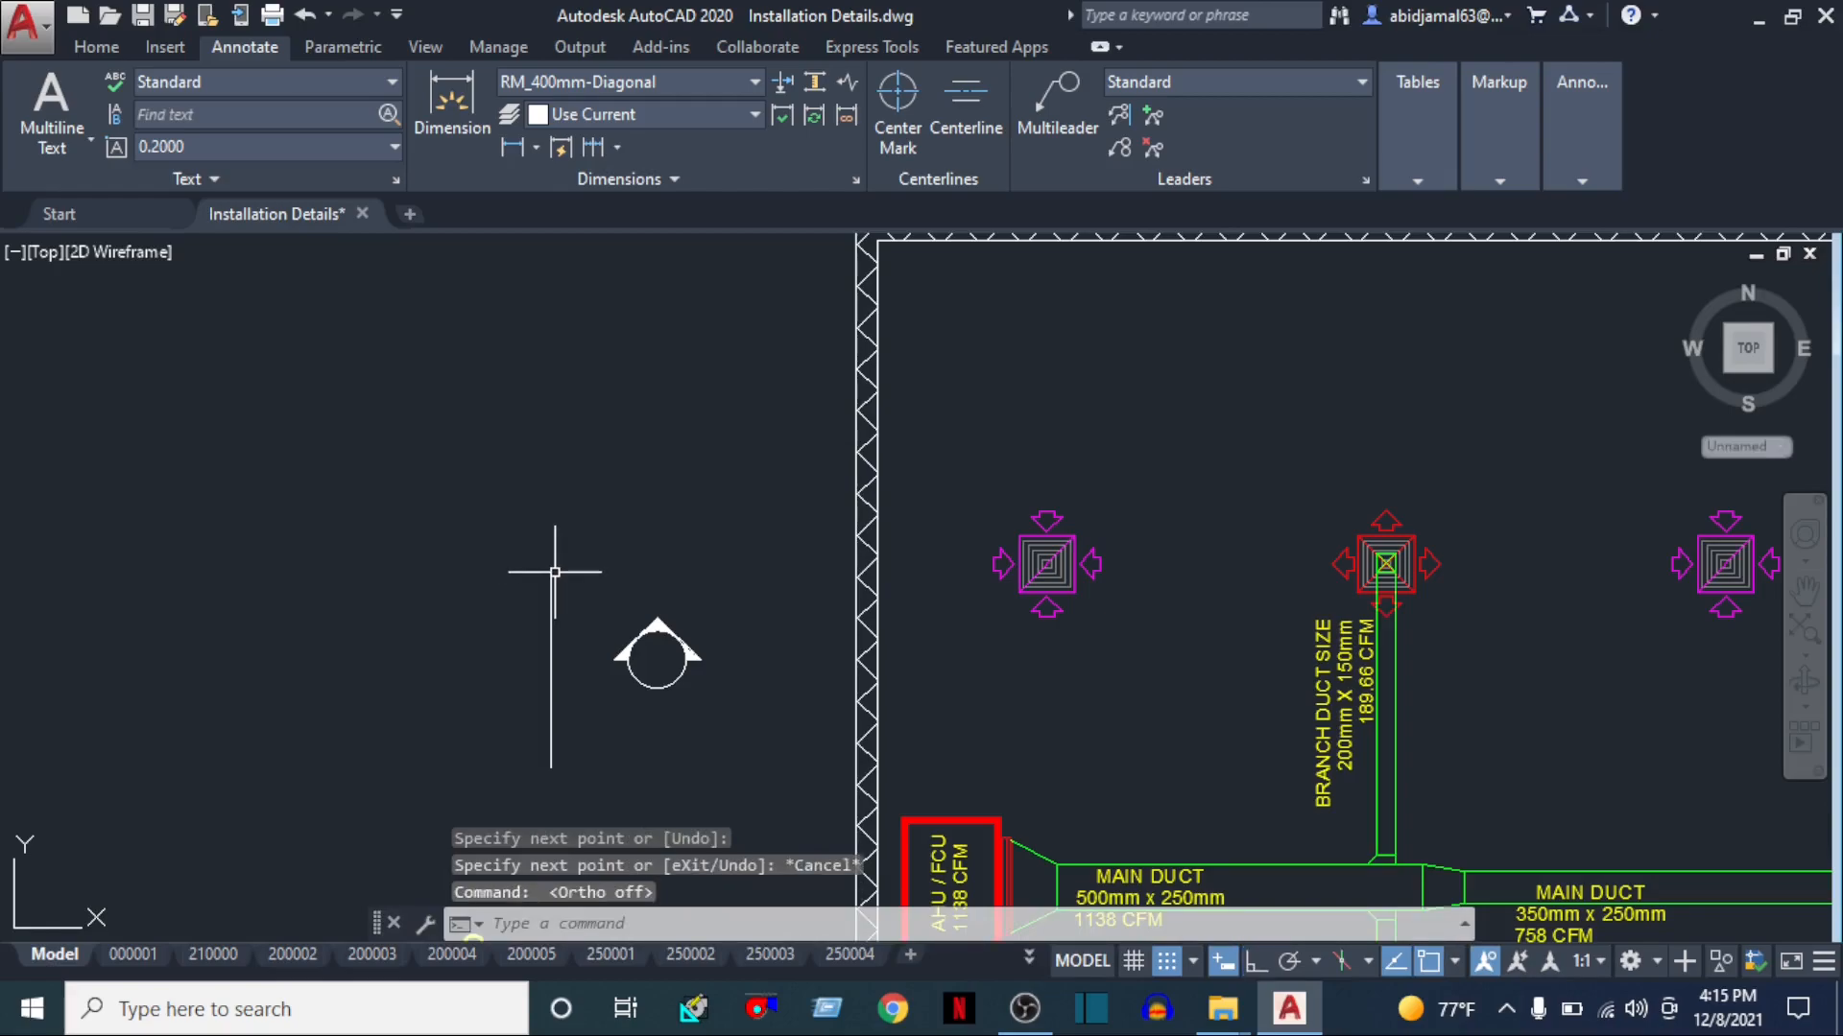
key("Return")
left_click(553, 570)
left_click(507, 614)
key("Escape")
key("Return")
left_click(551, 570)
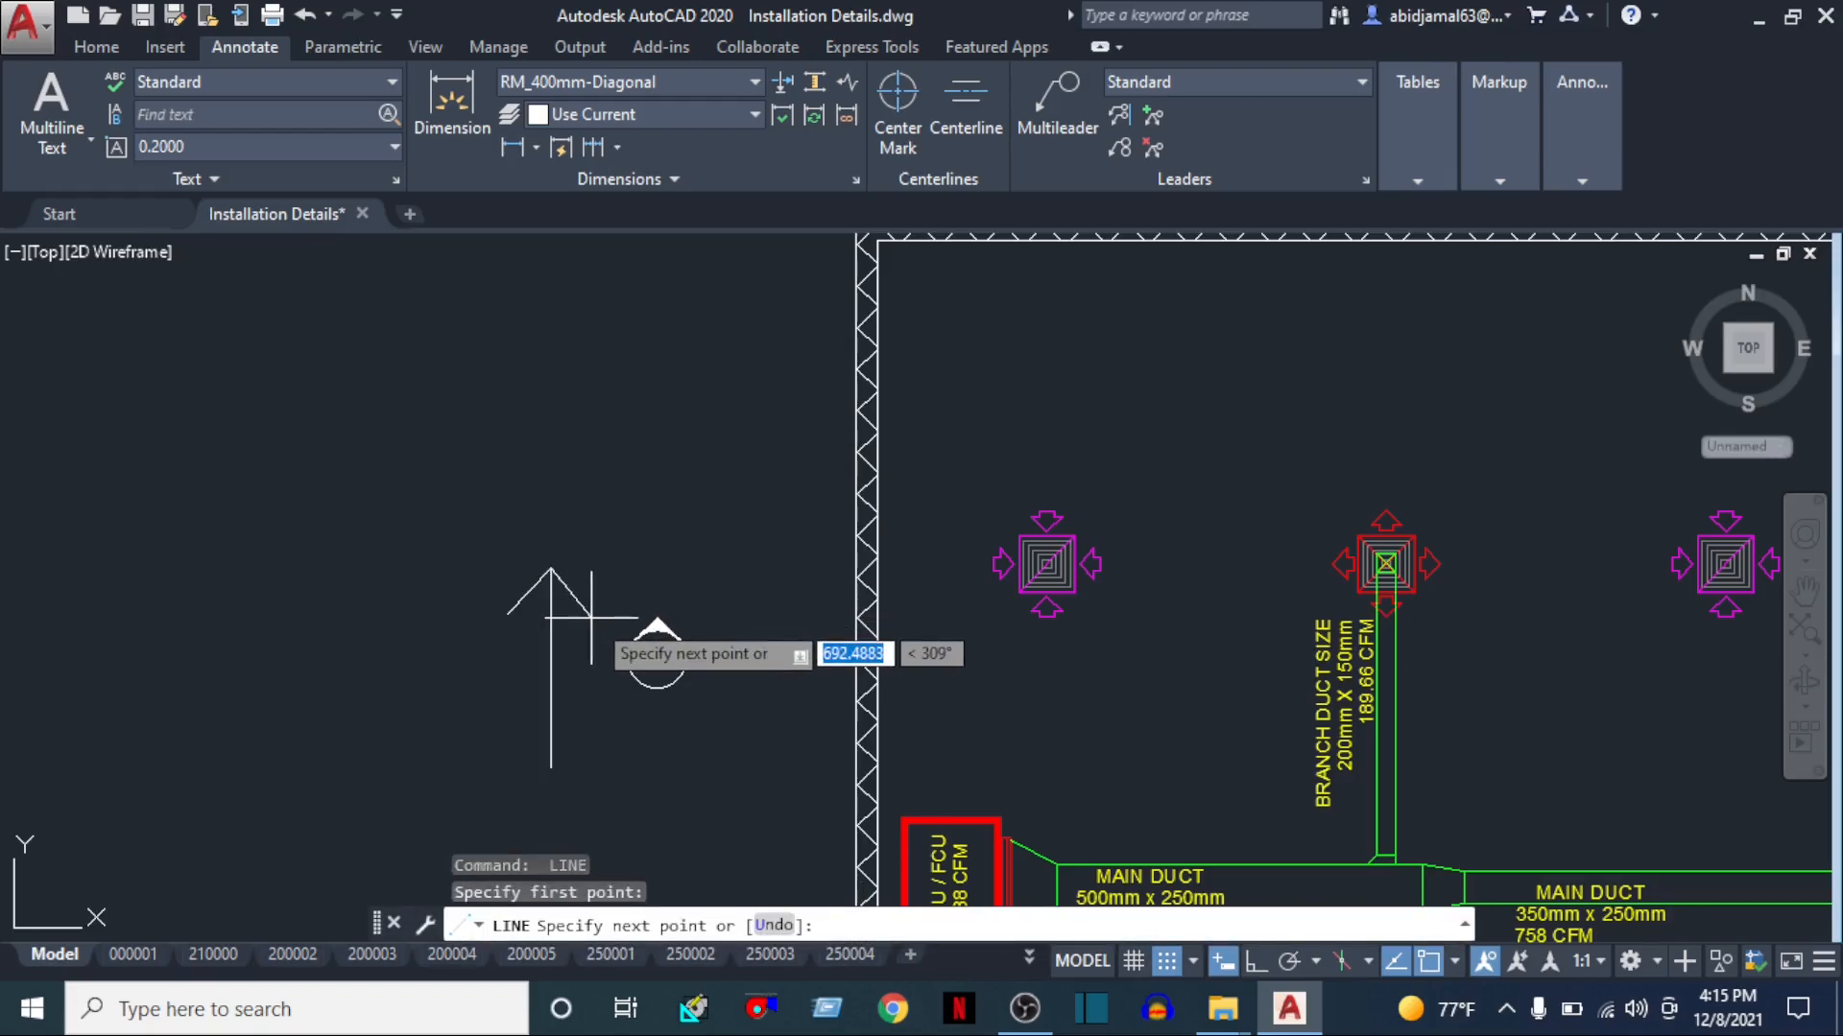
left_click(591, 617)
key("Escape")
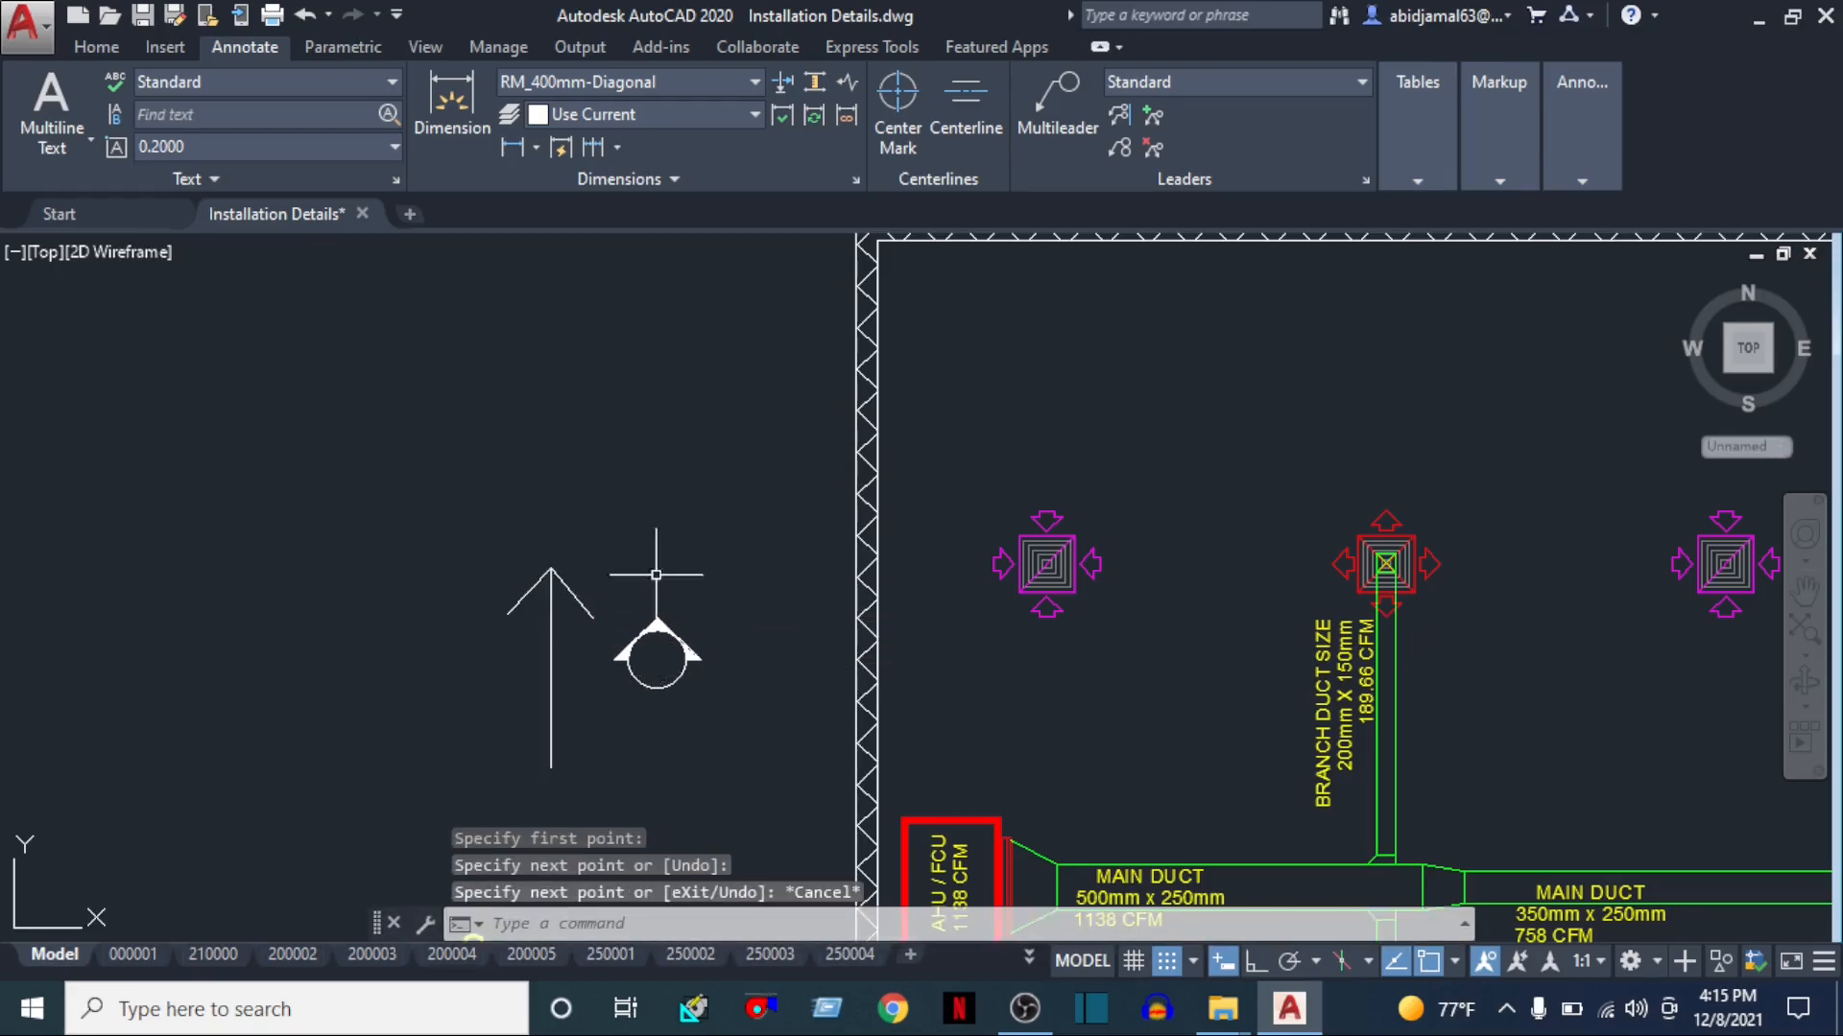
Erase the open line arrow beside the circle marker
scroll(649, 519, "down", 5)
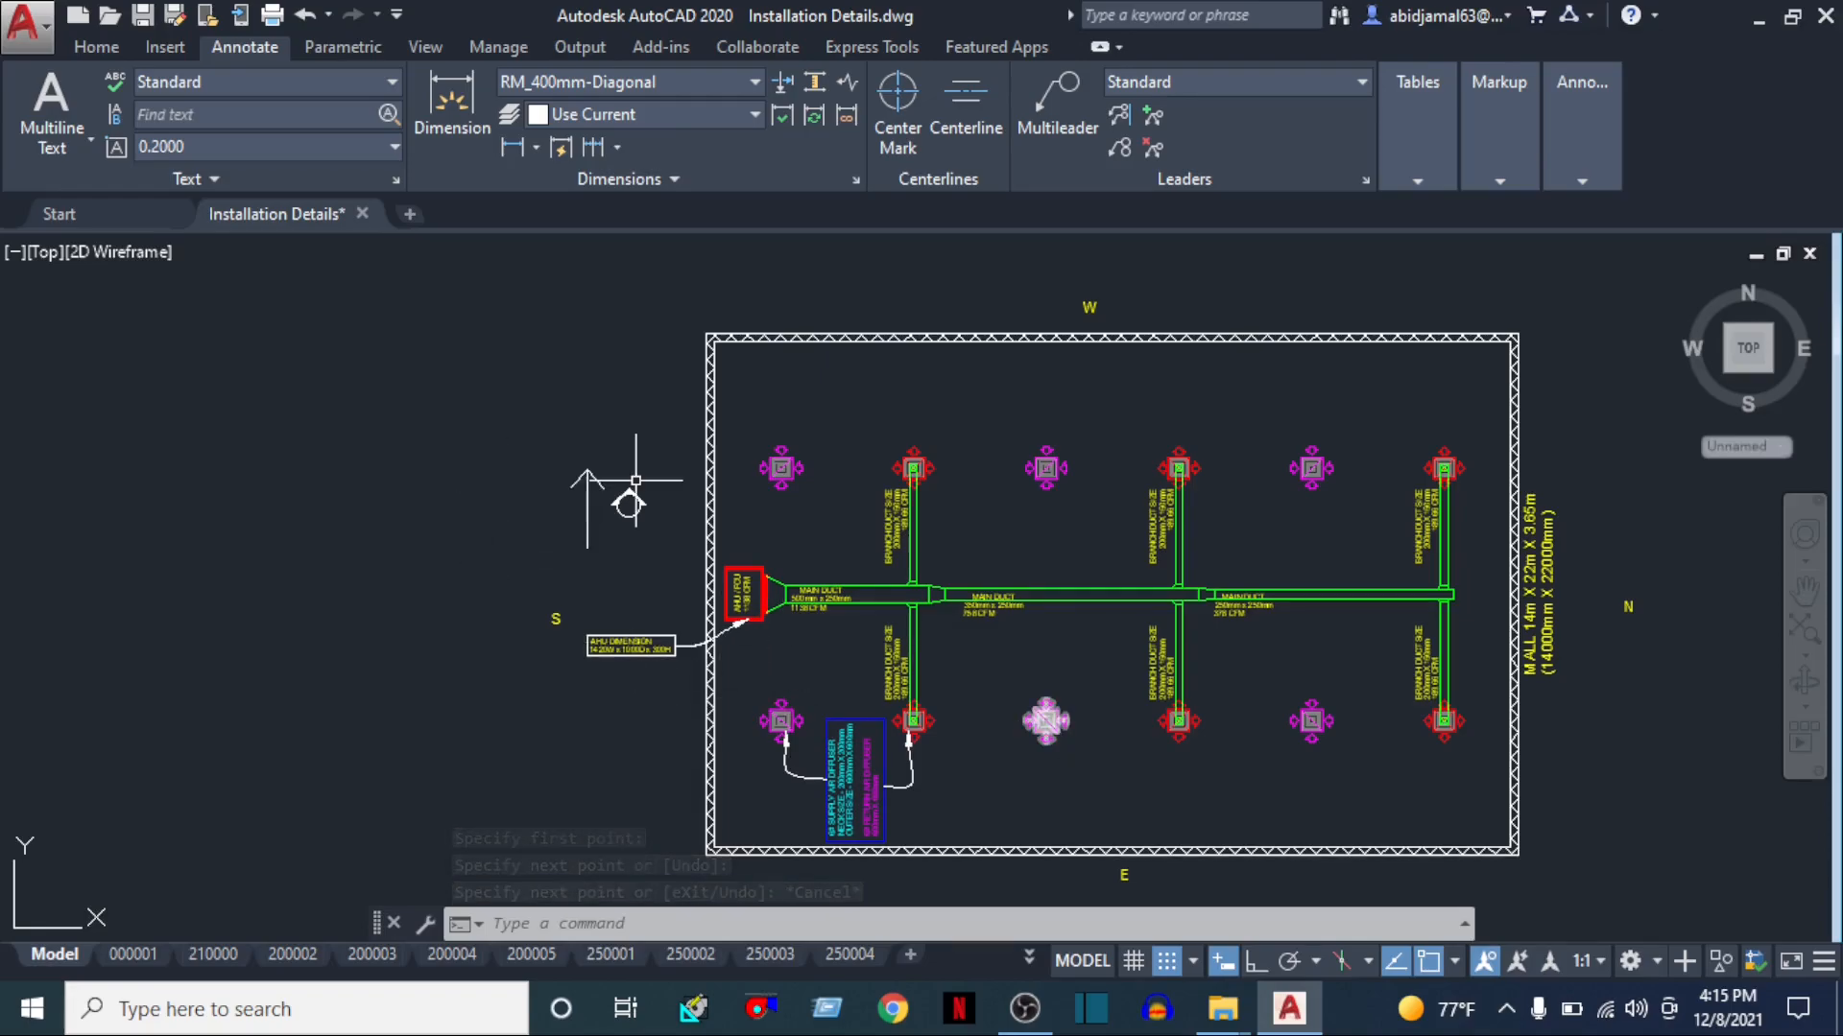
scroll(635, 480, "up", 6)
left_click(514, 412)
left_click(288, 522)
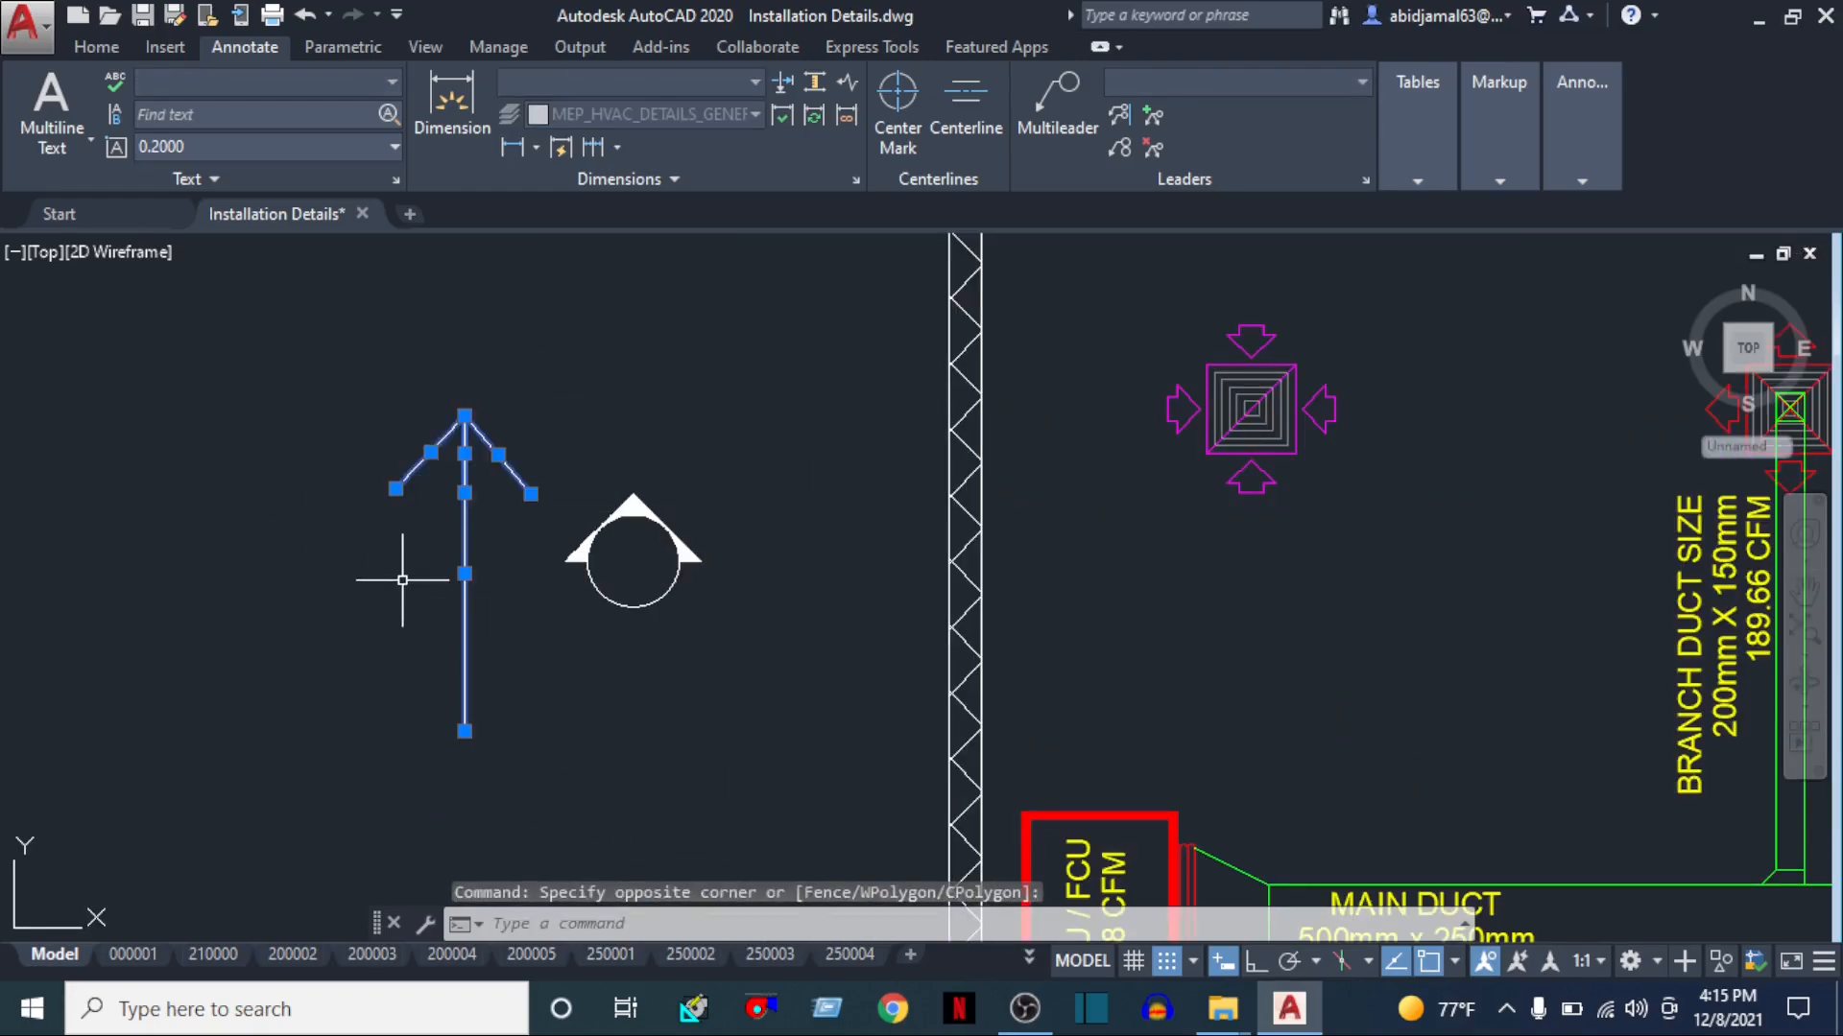
type("E")
key("Return")
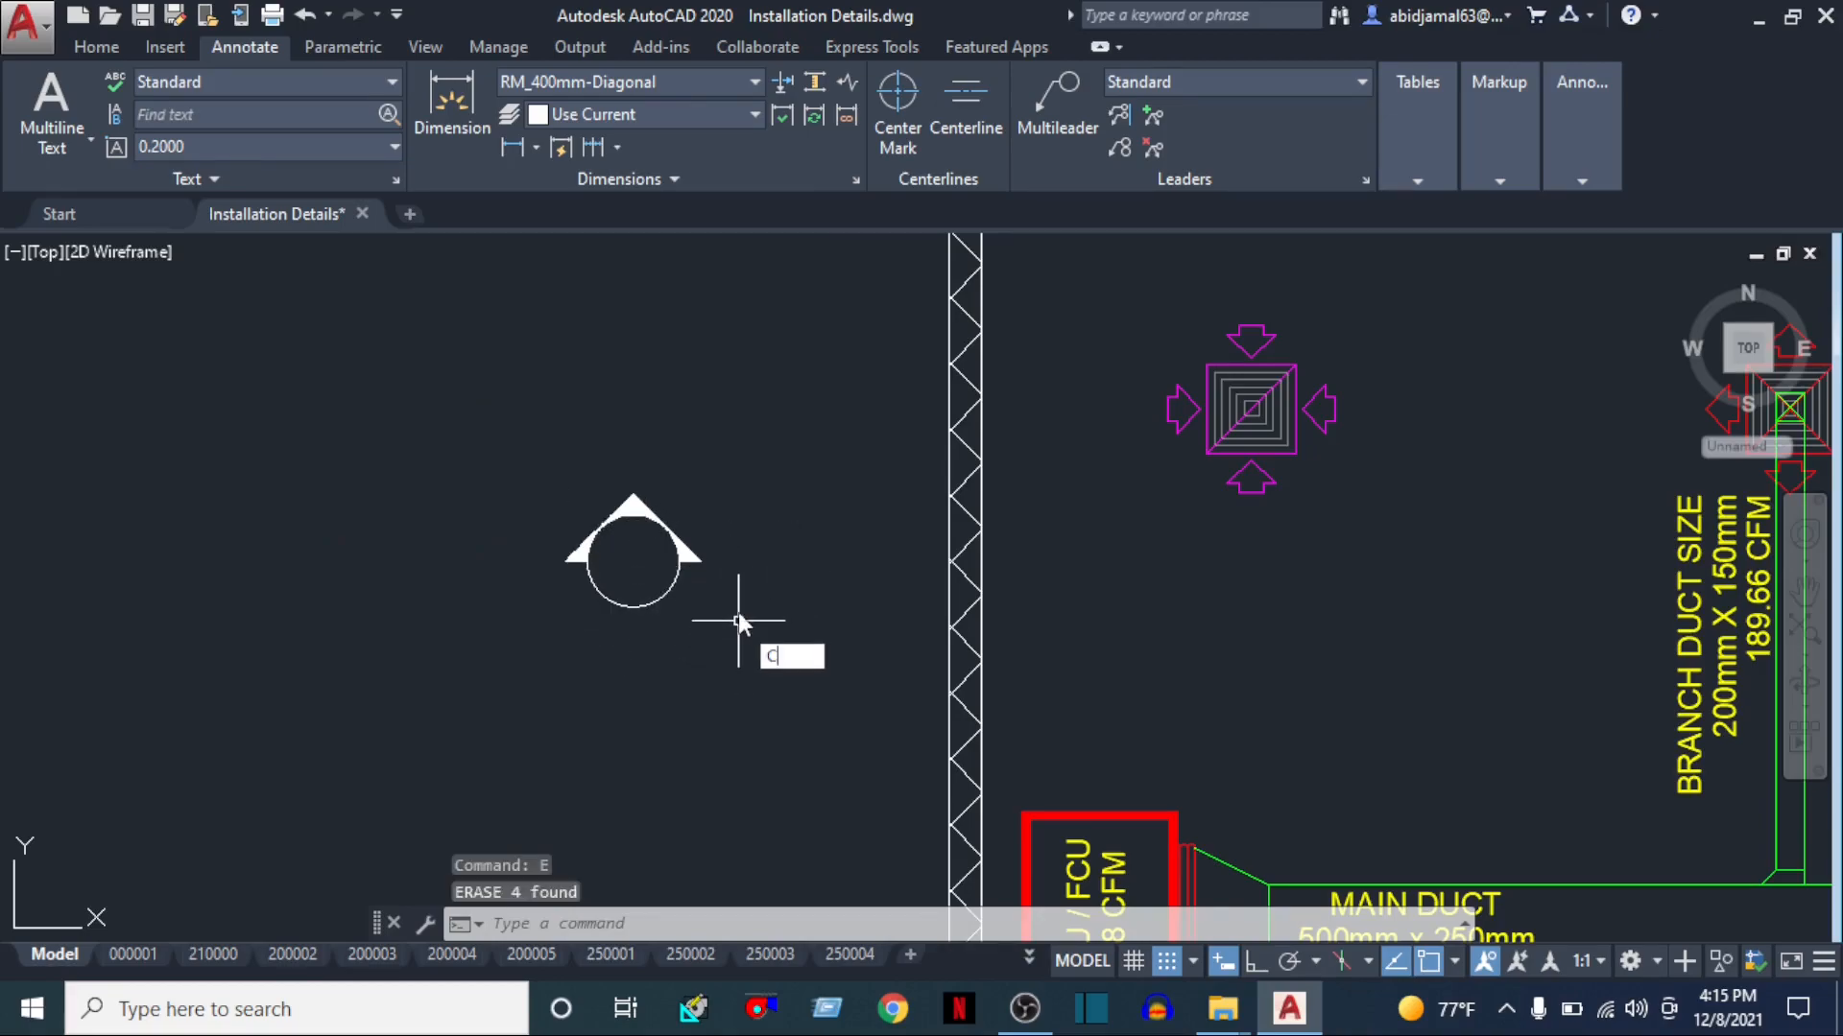
Copy the direction letter S from beside the mall plan into the marker's circle
key("Return")
scroll(678, 685, "down", 6)
middle_click_drag(661, 714, 658, 555)
scroll(573, 626, "up", 6)
left_click(657, 459)
left_click(555, 600)
key("Return")
left_click(635, 529)
middle_click_drag(765, 330, 568, 709)
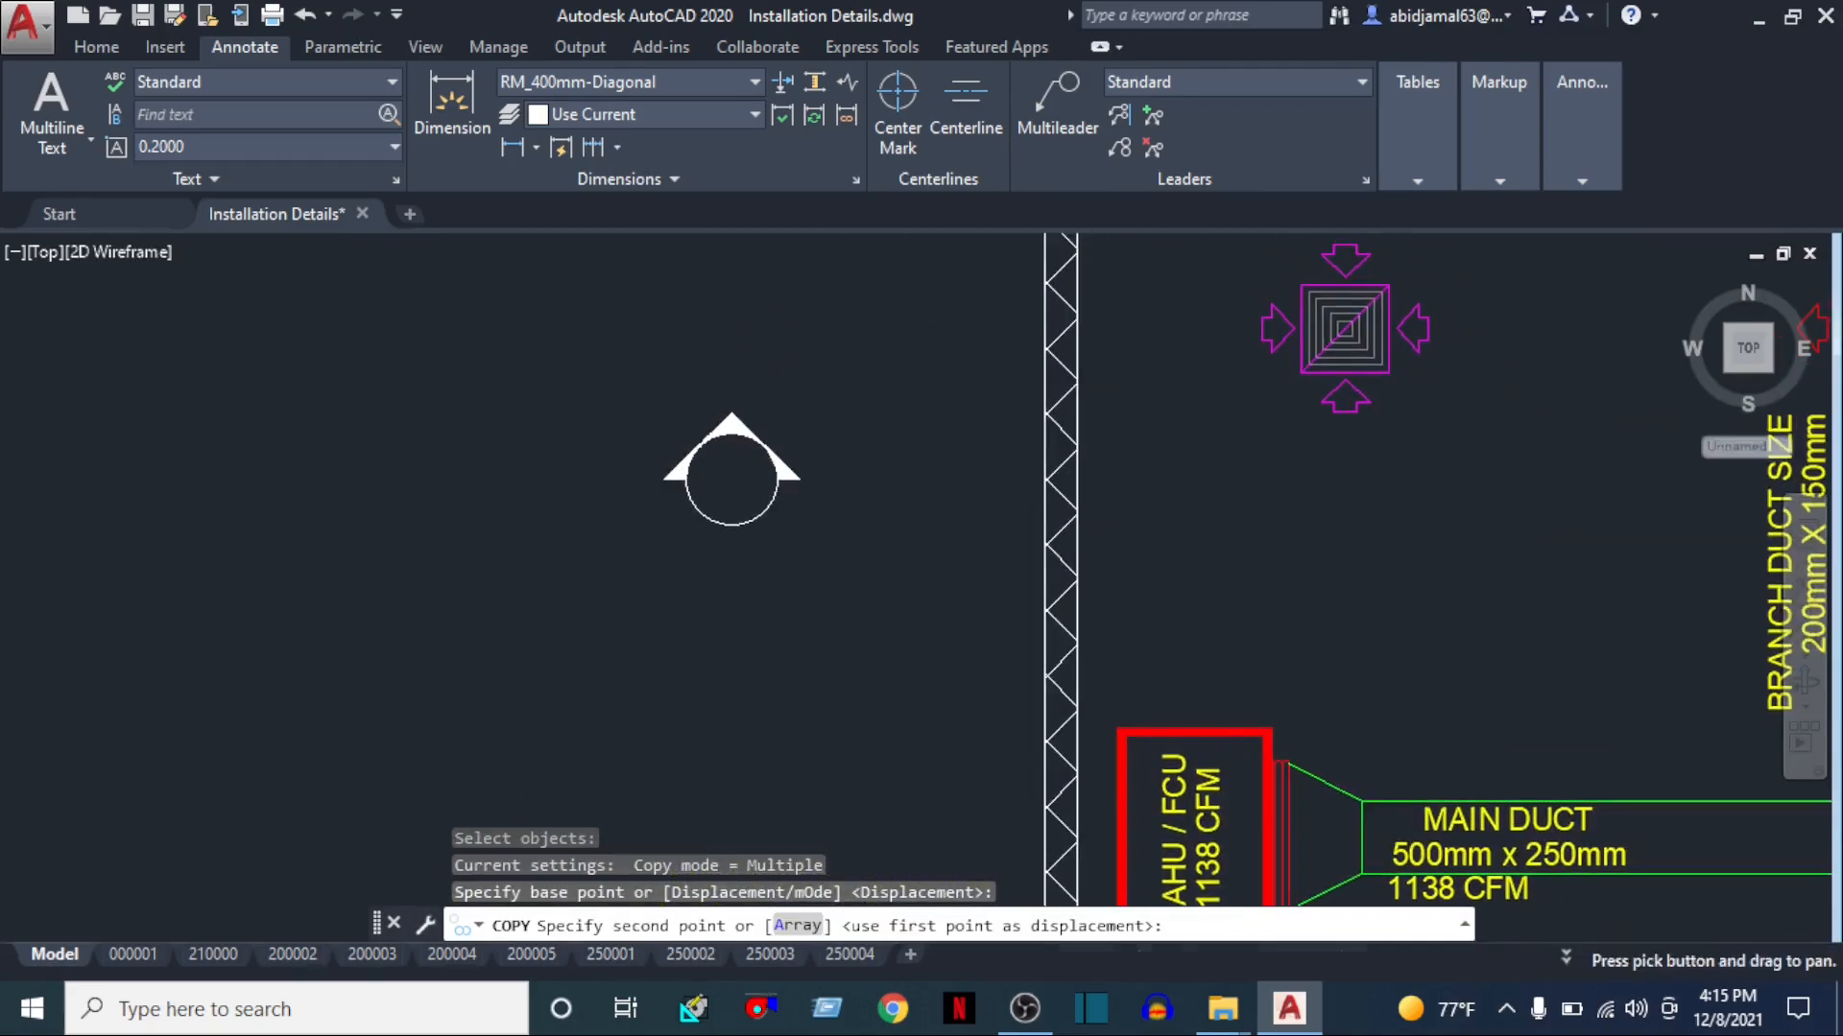
scroll(712, 568, "up", 4)
middle_click_drag(735, 432, 705, 678)
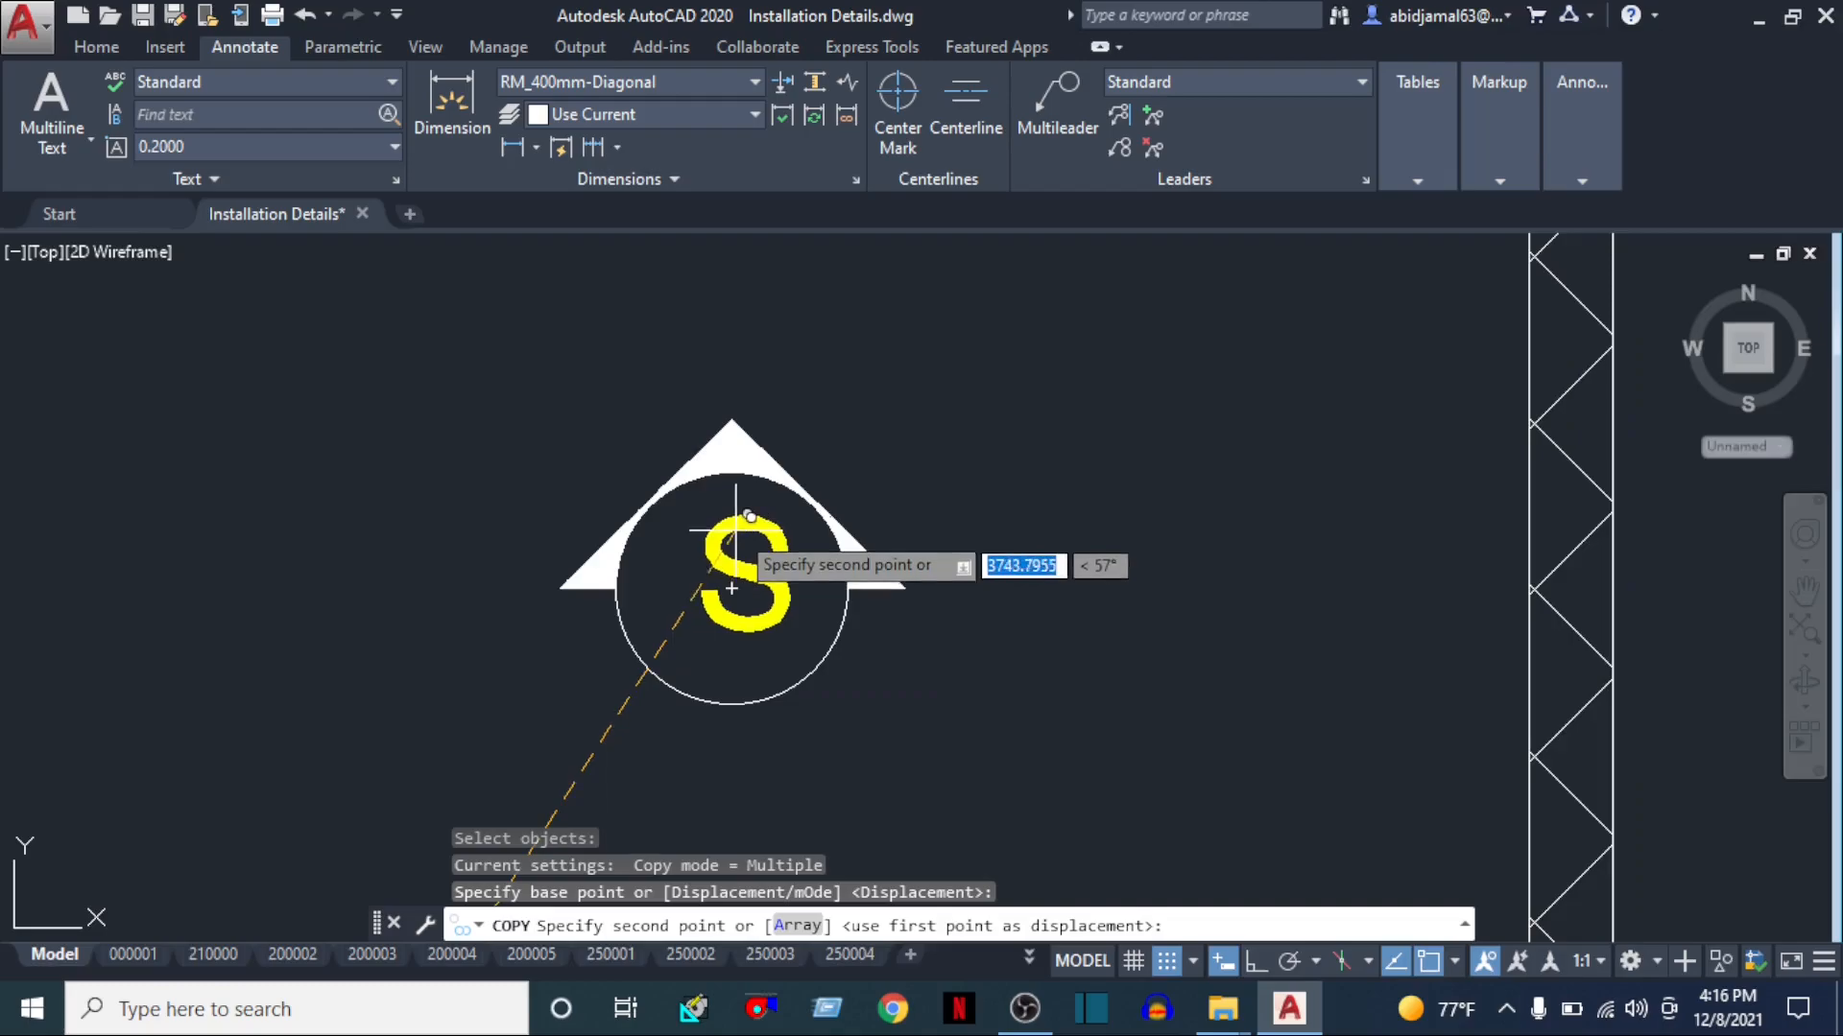
left_click(734, 568)
key("Escape")
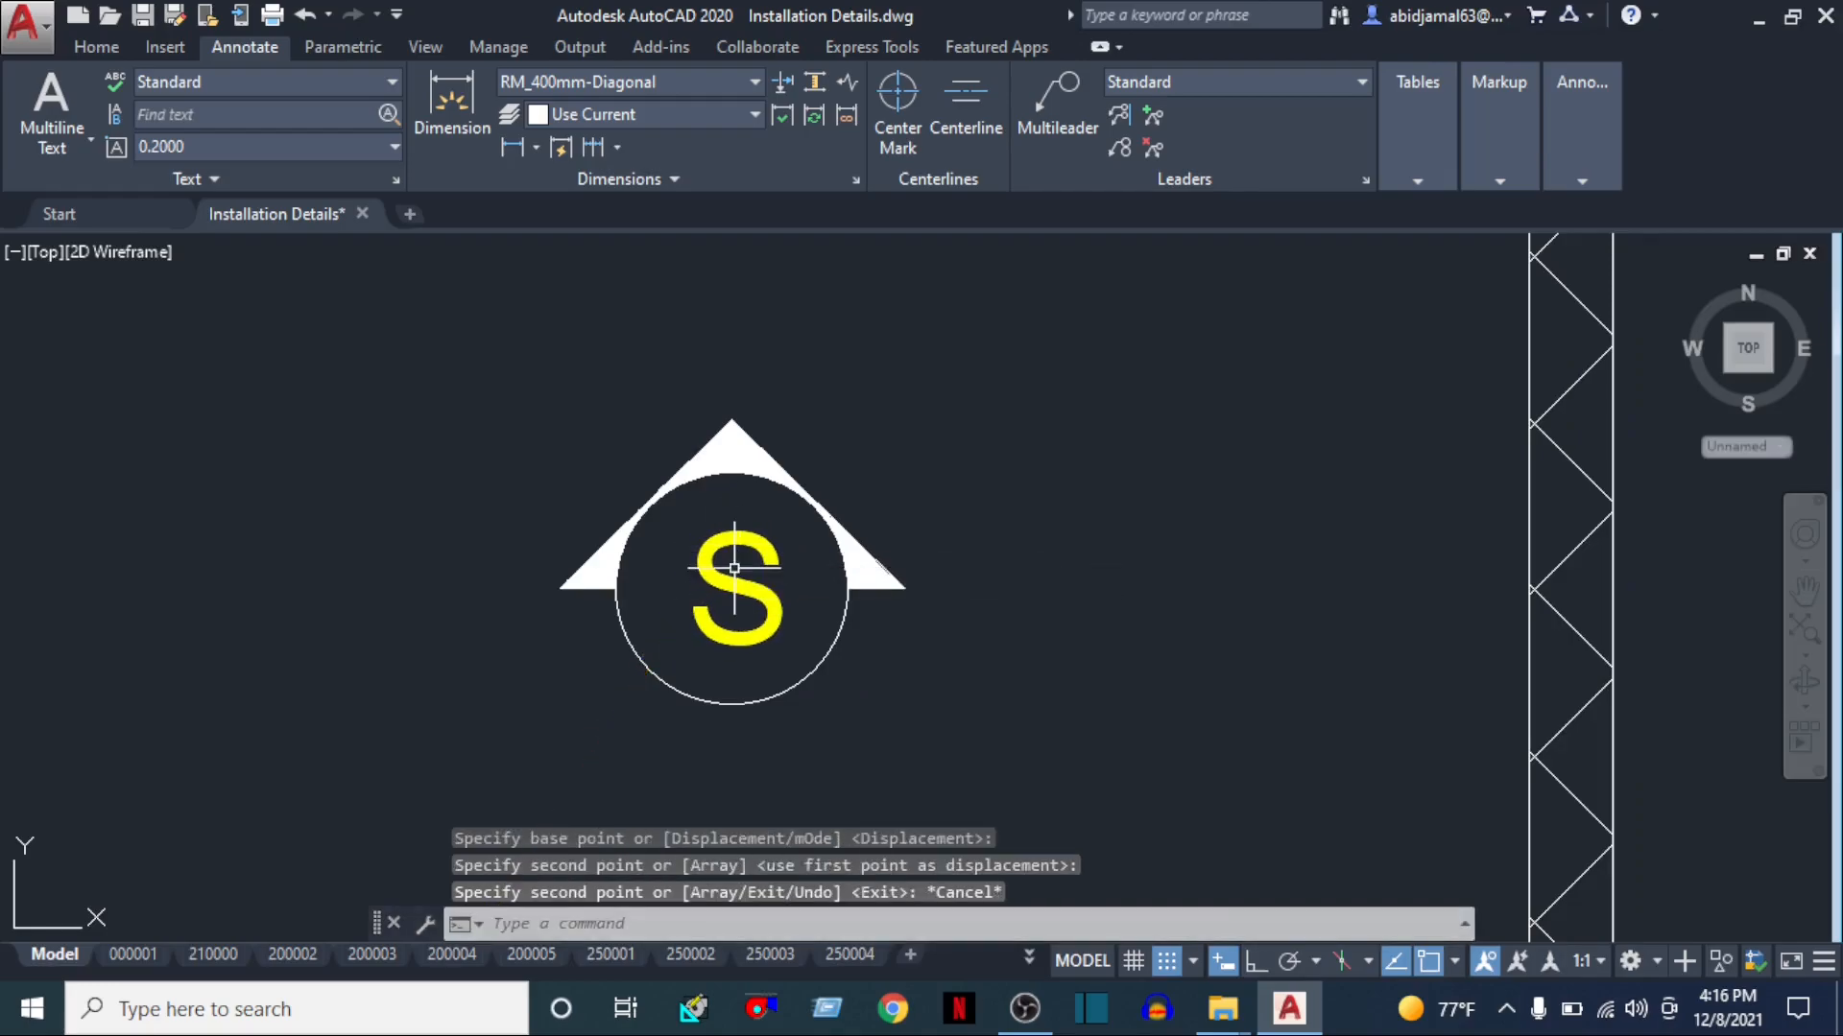
Change the copied letter inside the marker's circle to A
left_click(726, 542)
double_click(727, 566)
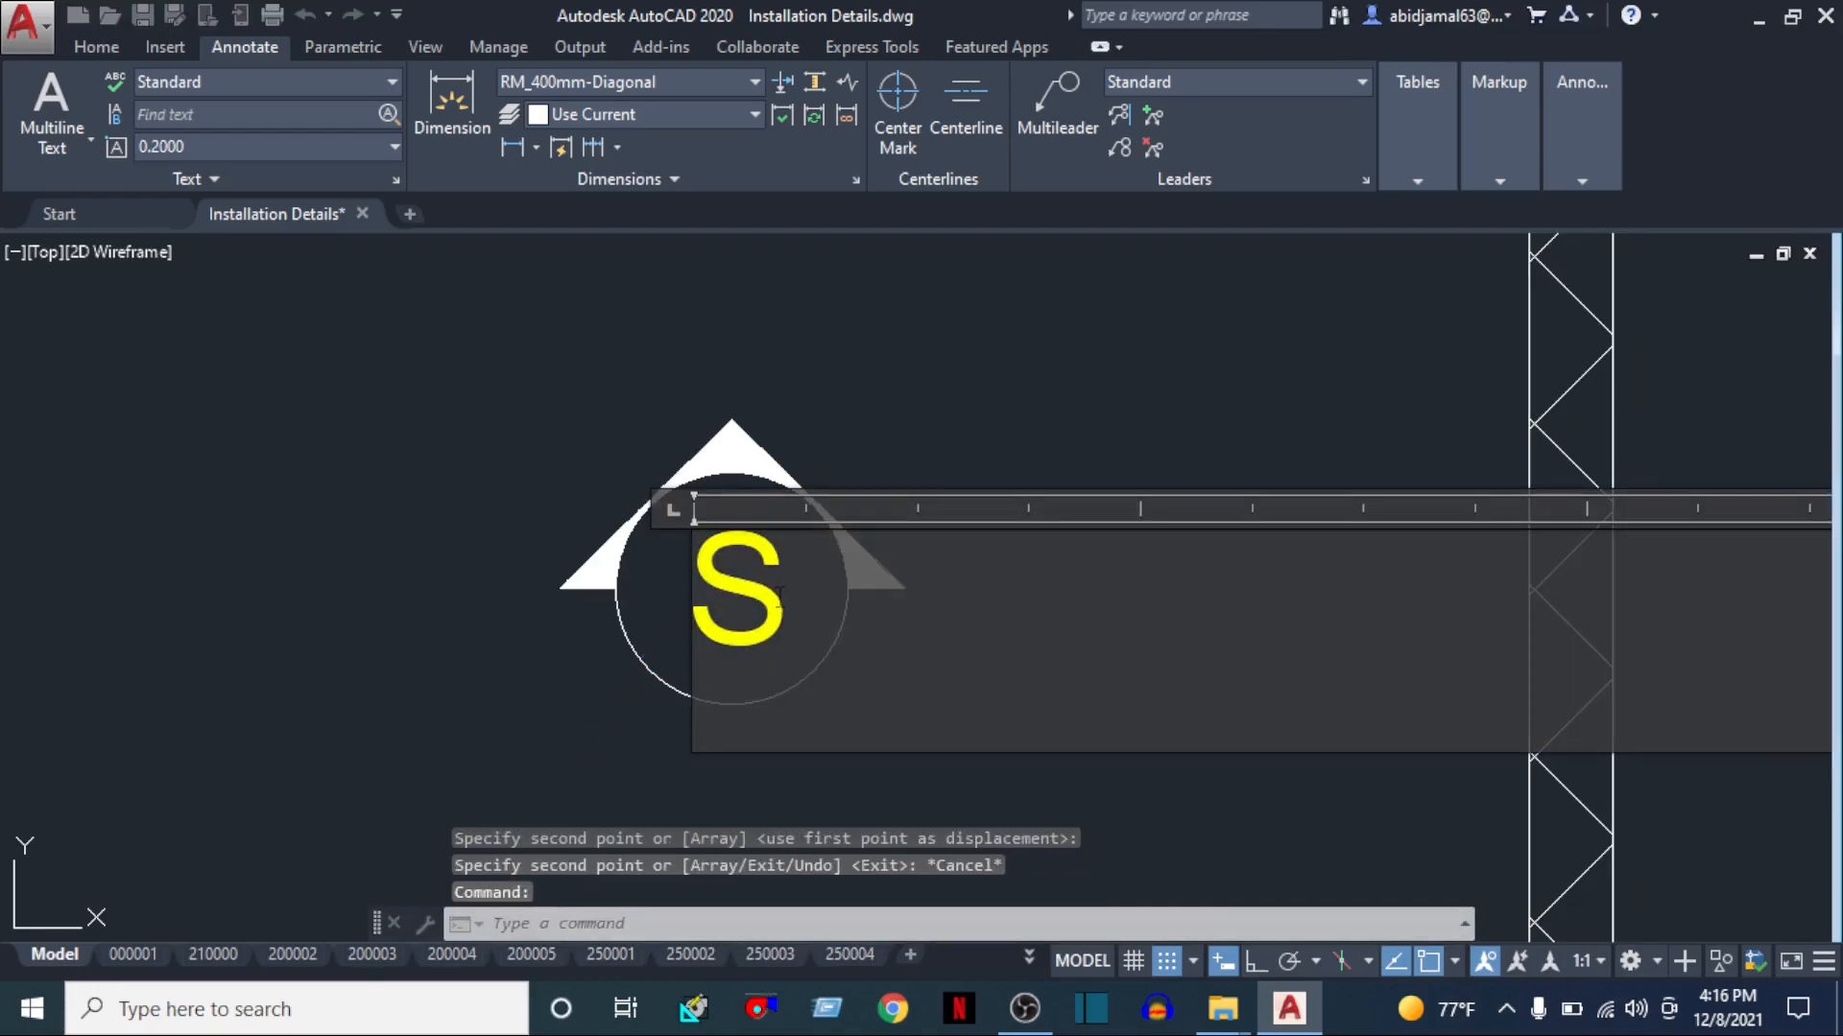
type("A")
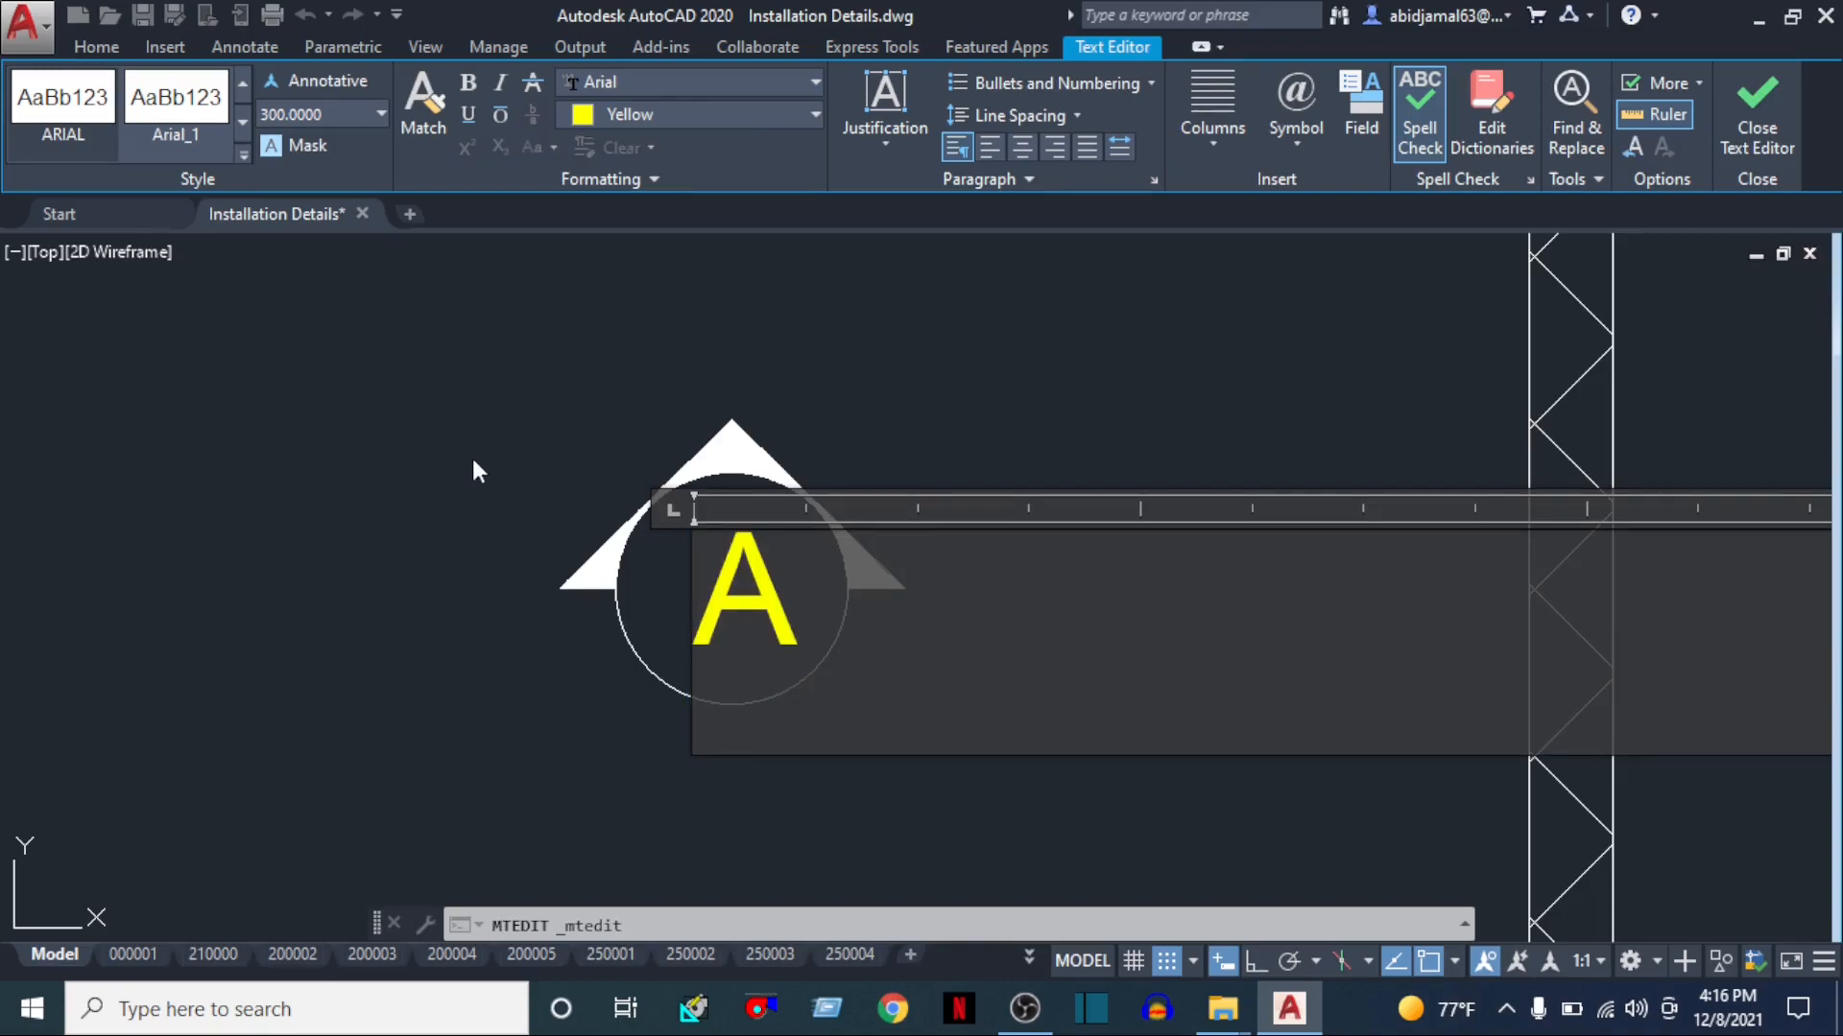
left_click(470, 455)
Move the letter A to the centre of the marker's circle
type("m")
key("Return")
left_click(711, 546)
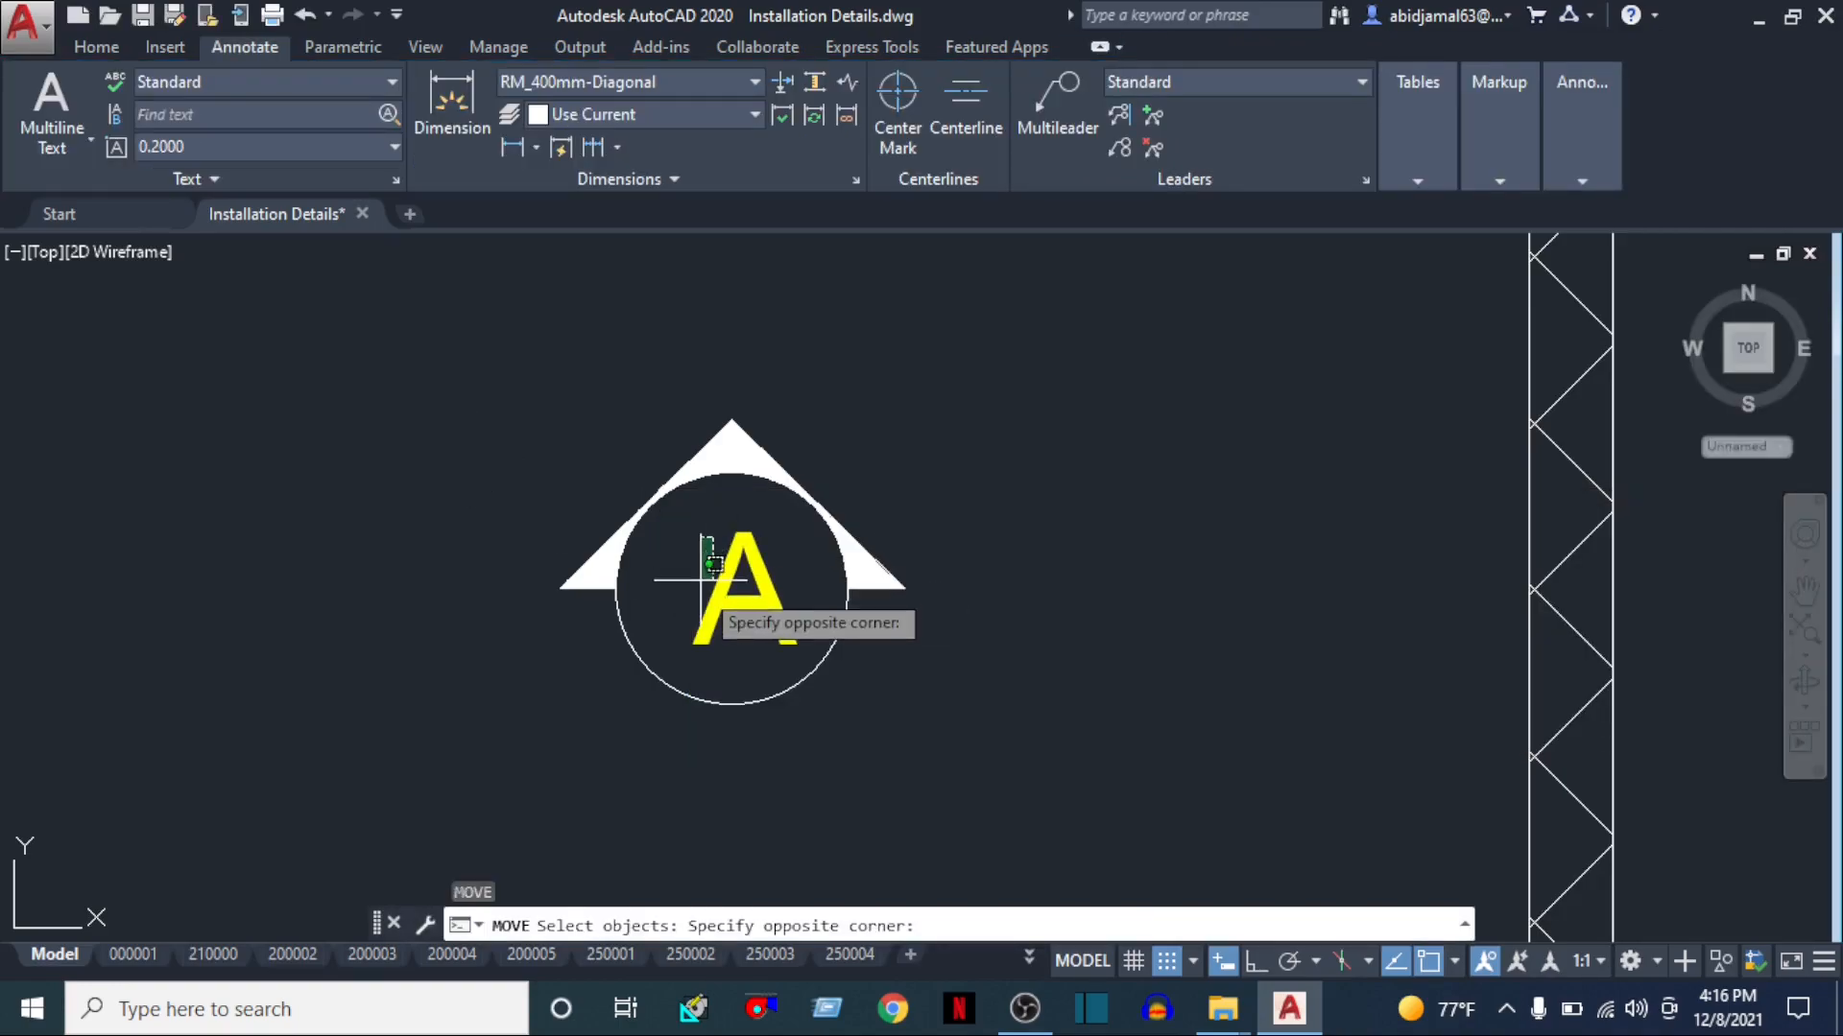
left_click(713, 614)
key("Return")
left_click(1108, 638)
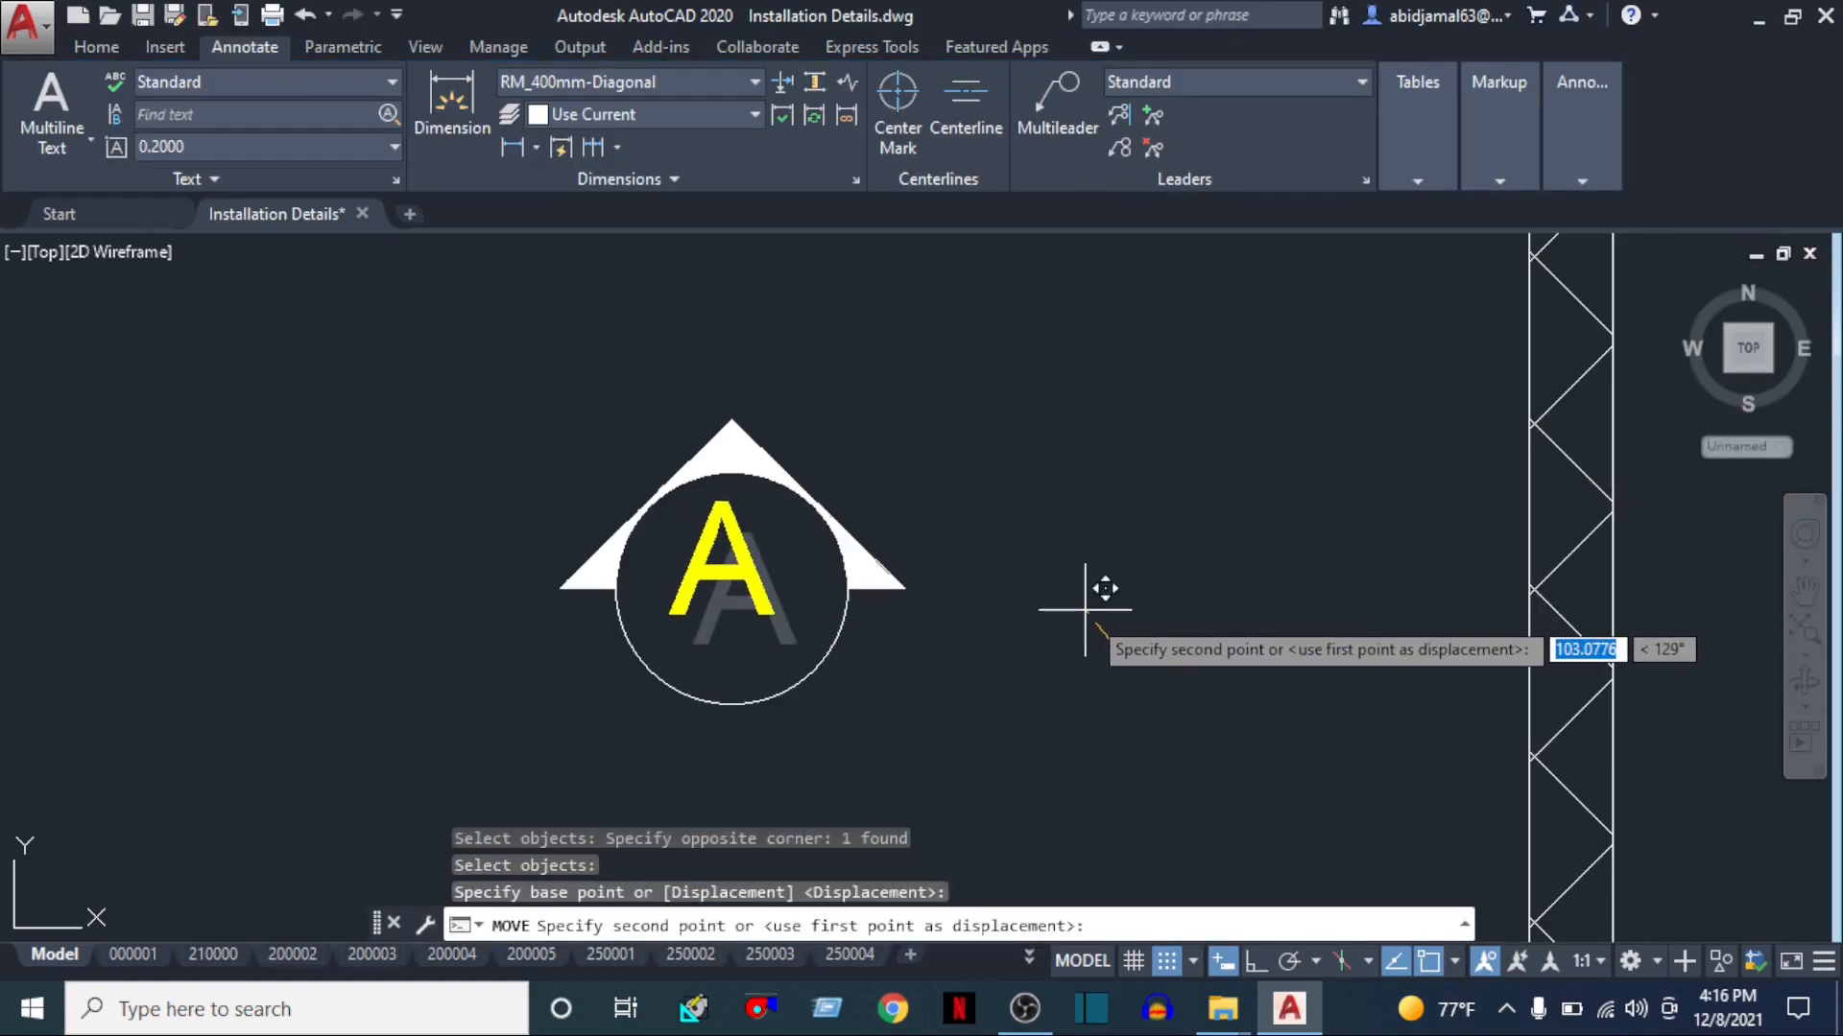
left_click(1096, 624)
Move the whole marker with its letter A down beside the AHU / FCU, in line with the main duct
scroll(1065, 635, "down", 4)
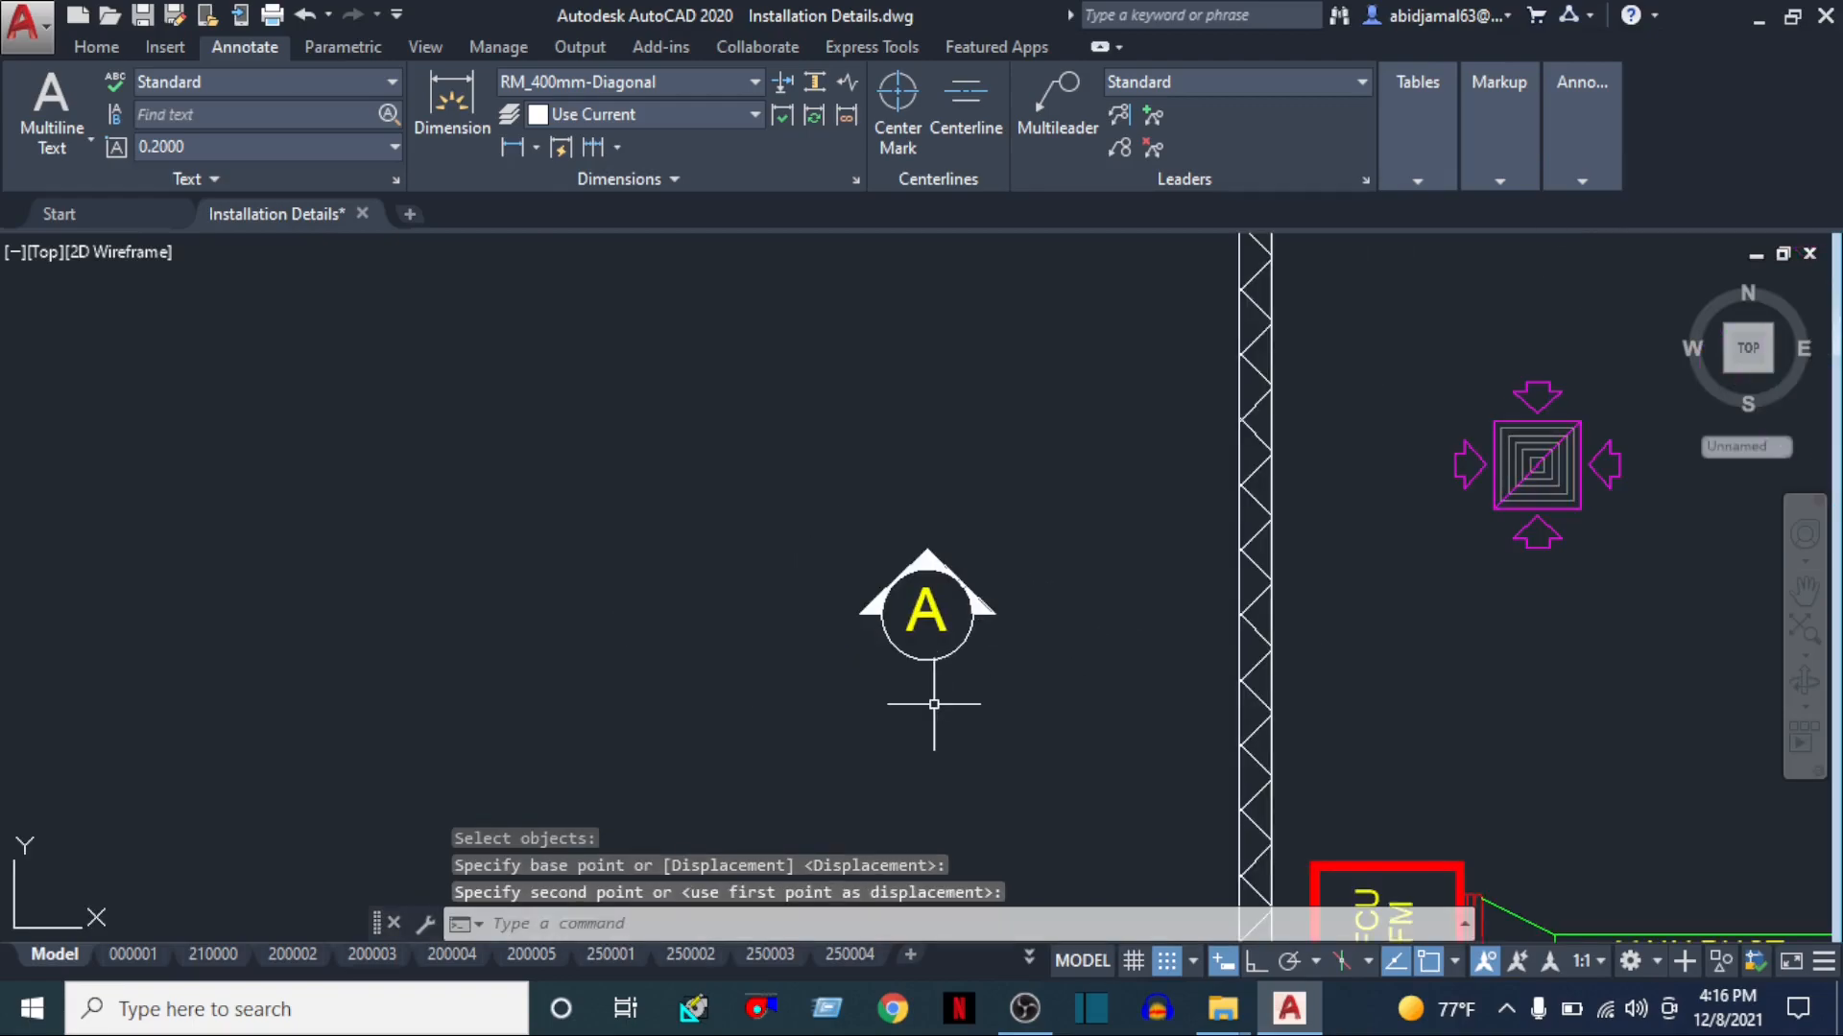
type("m")
key("Return")
left_click(1008, 561)
left_click(841, 665)
key("Return")
left_click(1061, 549)
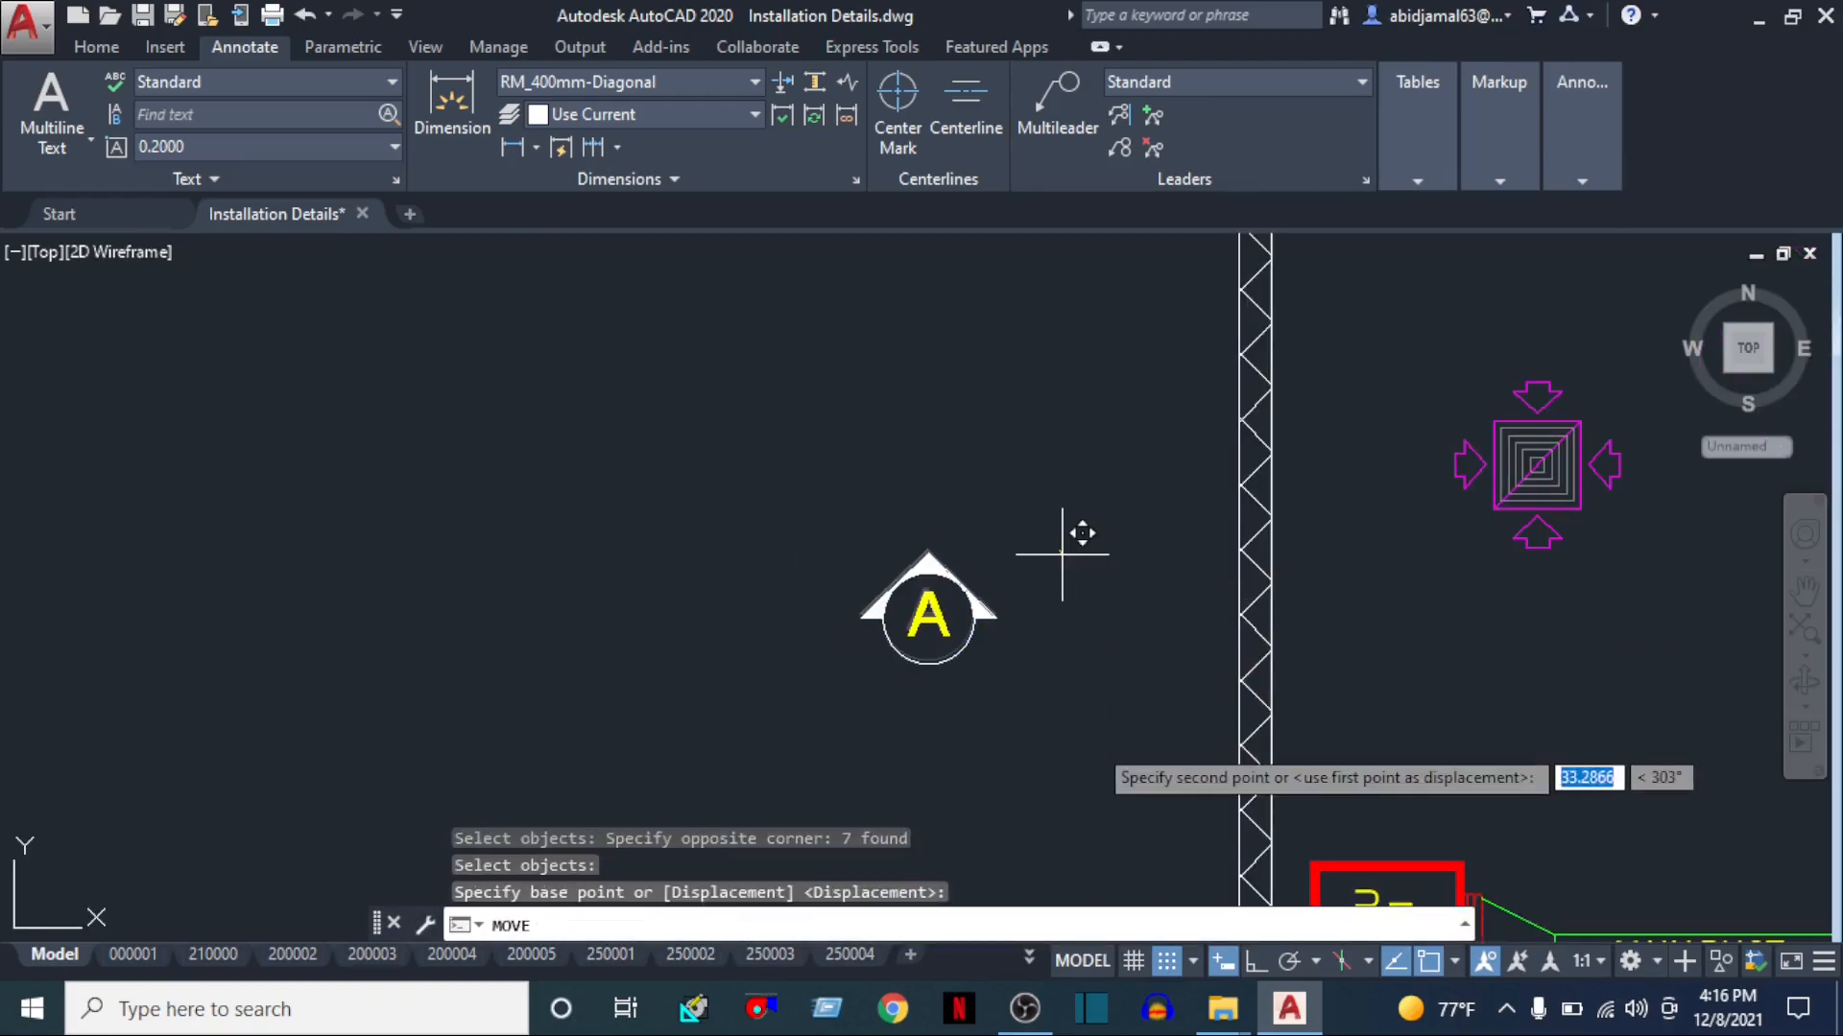
middle_click_drag(1092, 741, 890, 499)
key("Escape")
key("Escape")
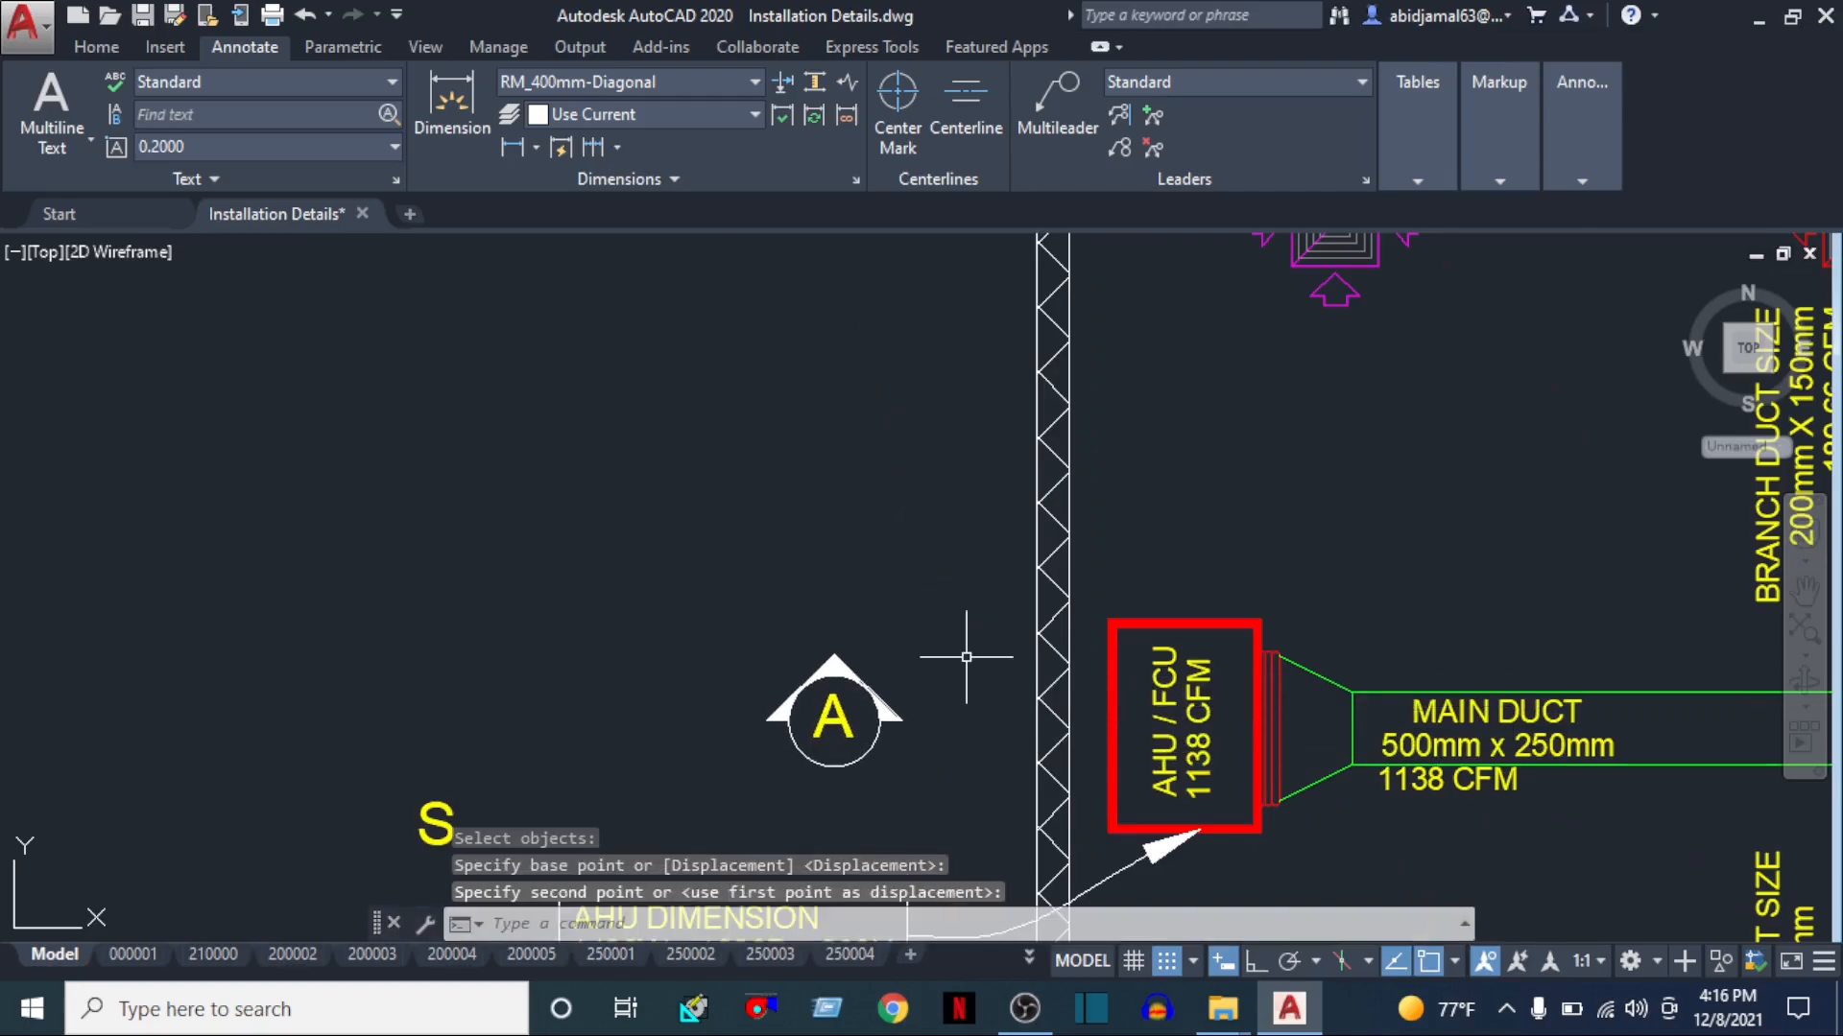
With Ortho on, draw a horizontal section line from the marker's inner arrow tip along the main duct to beyond the mall's far wall
type("l")
key("Return")
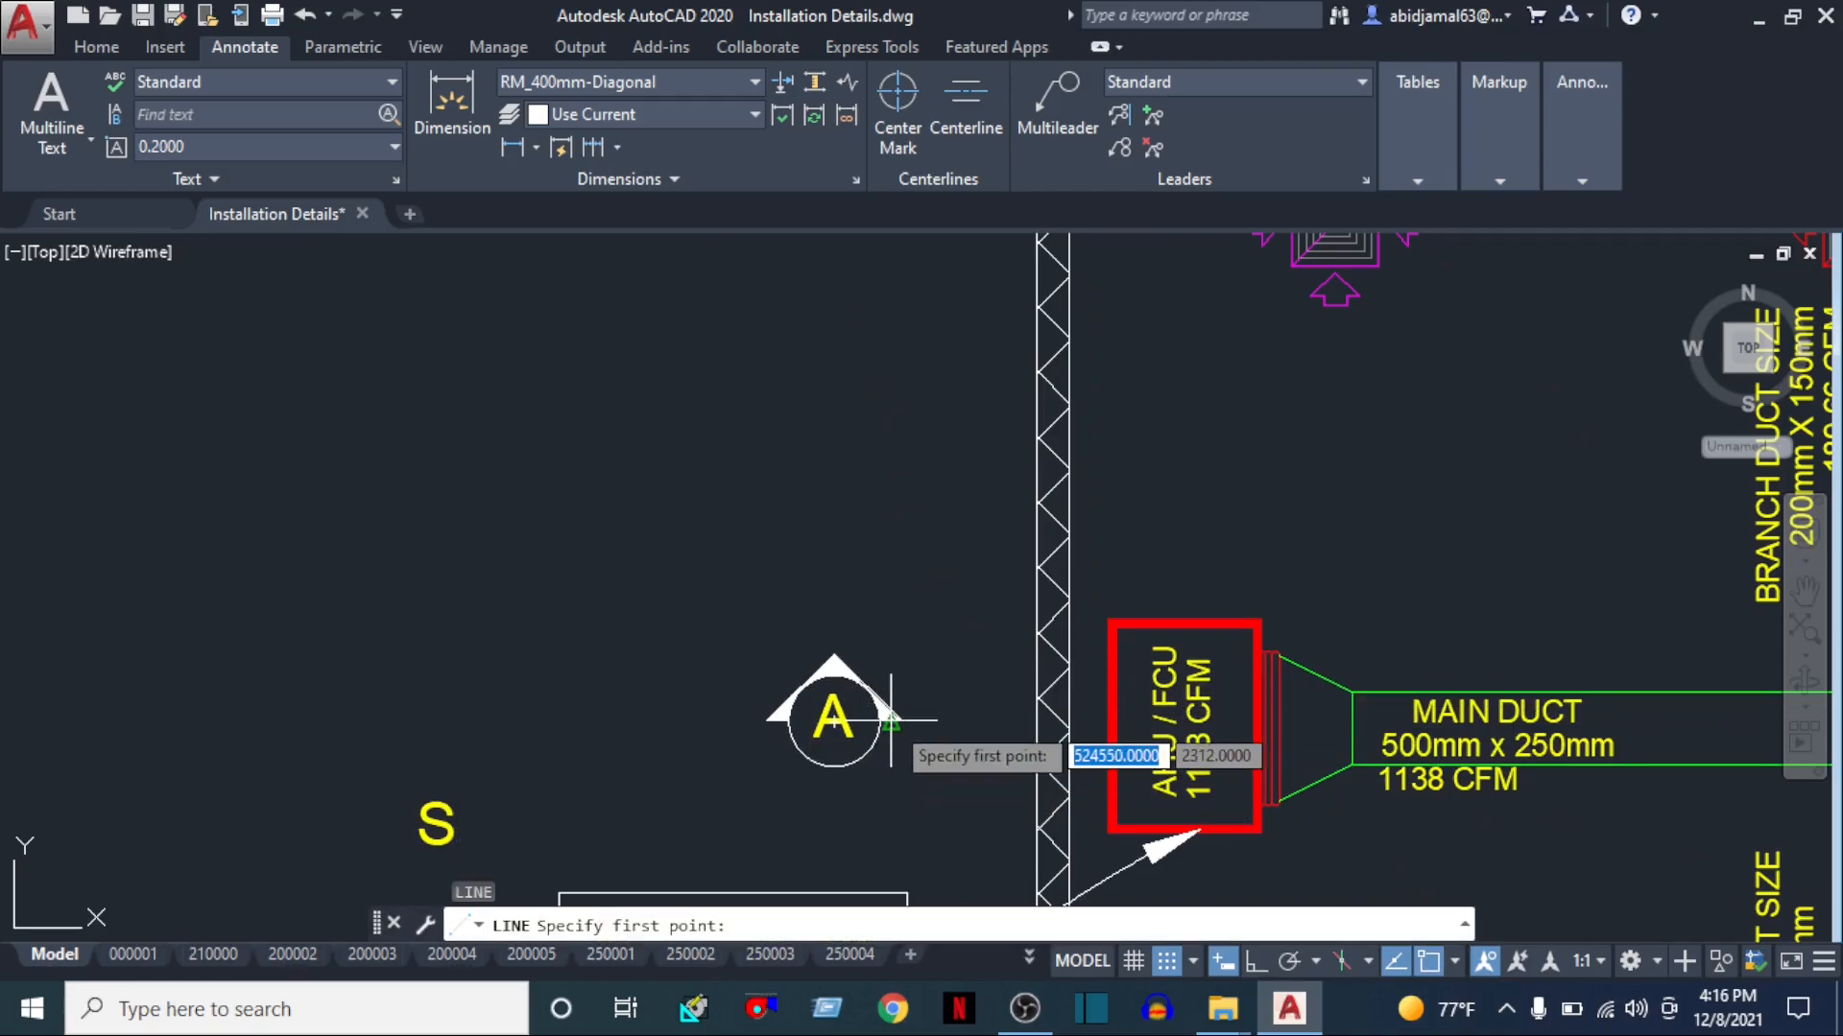
scroll(891, 699, "up", 8)
left_click(857, 650)
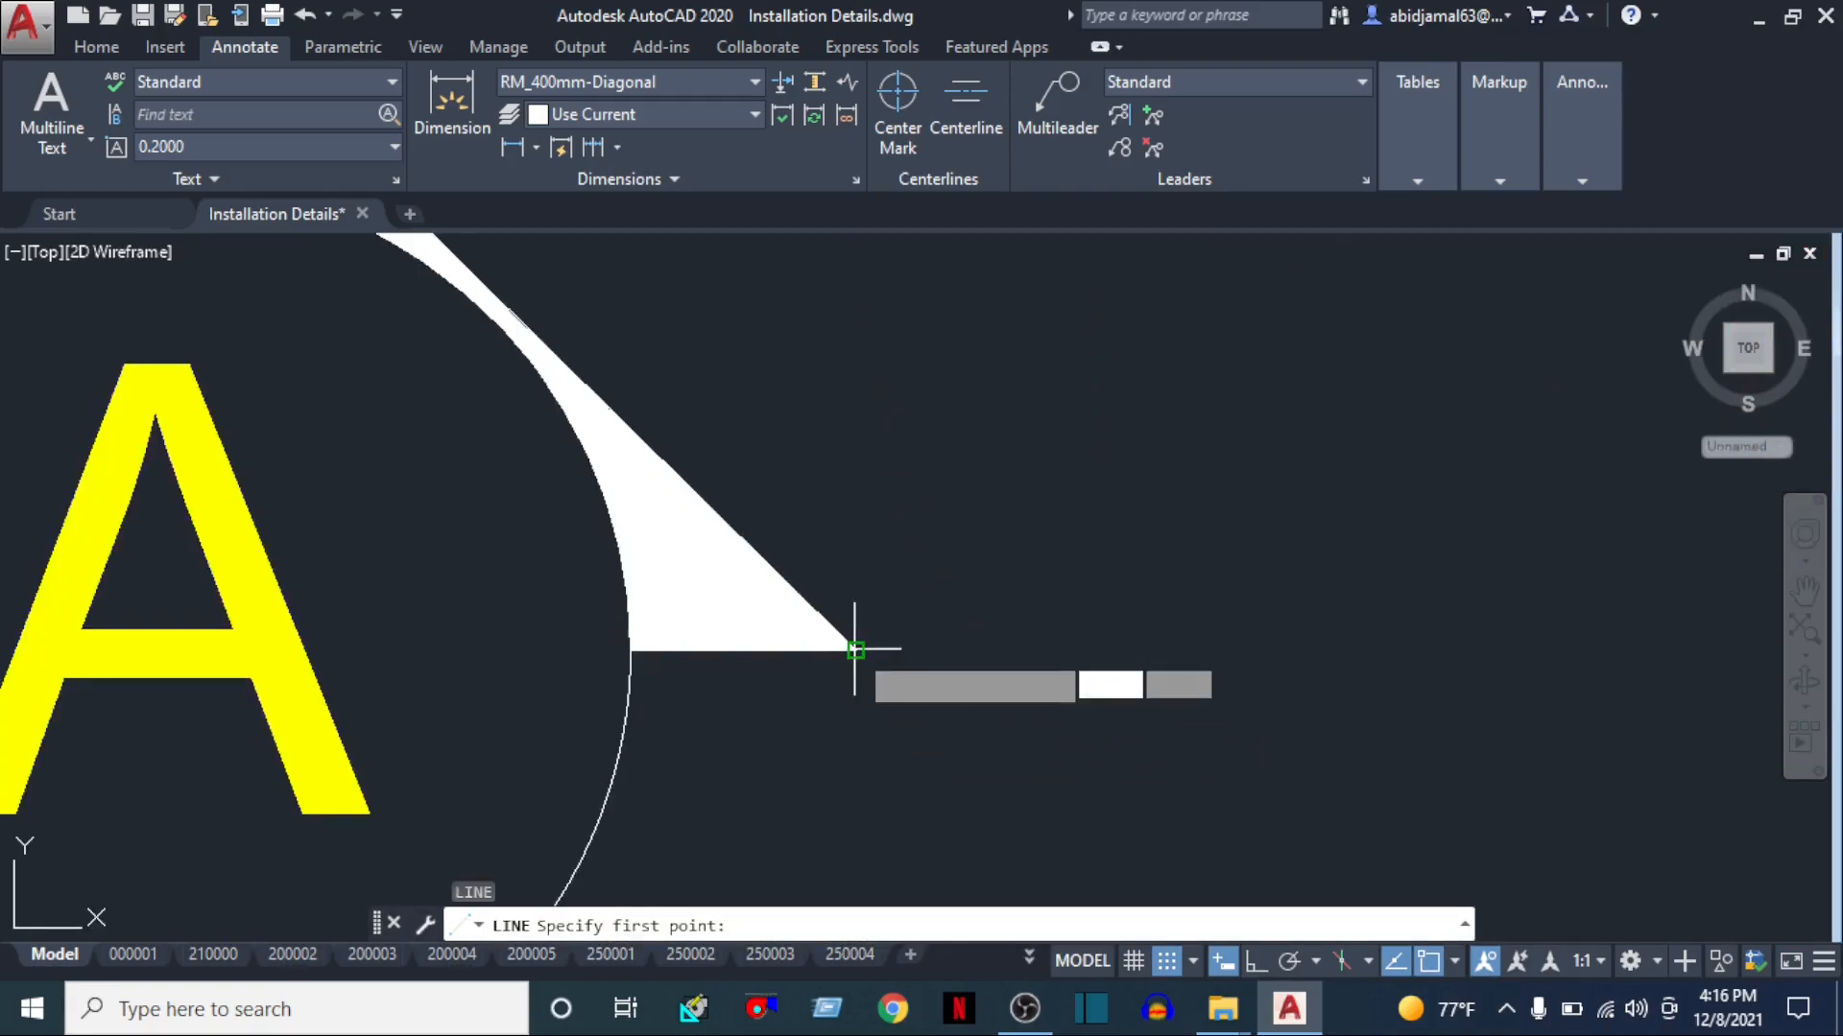
scroll(1068, 663, "down", 8)
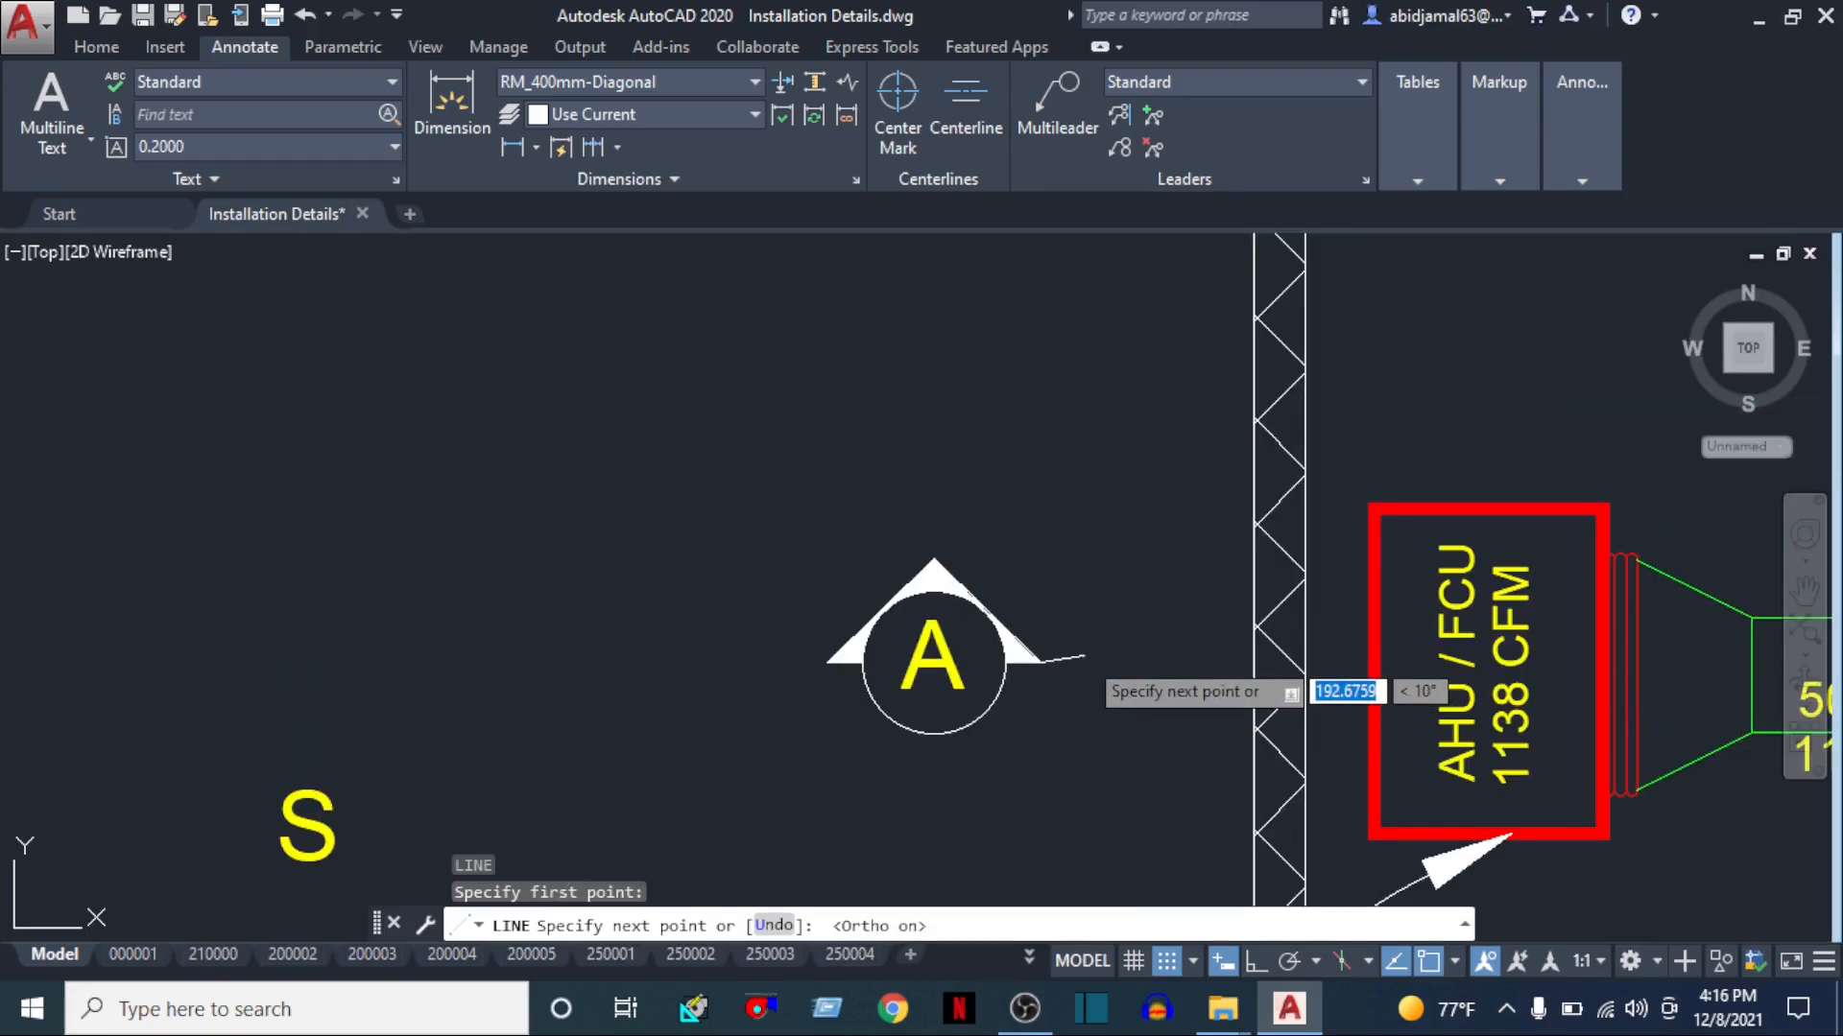
scroll(1085, 656, "down", 8)
middle_click_drag(1814, 645, 989, 670)
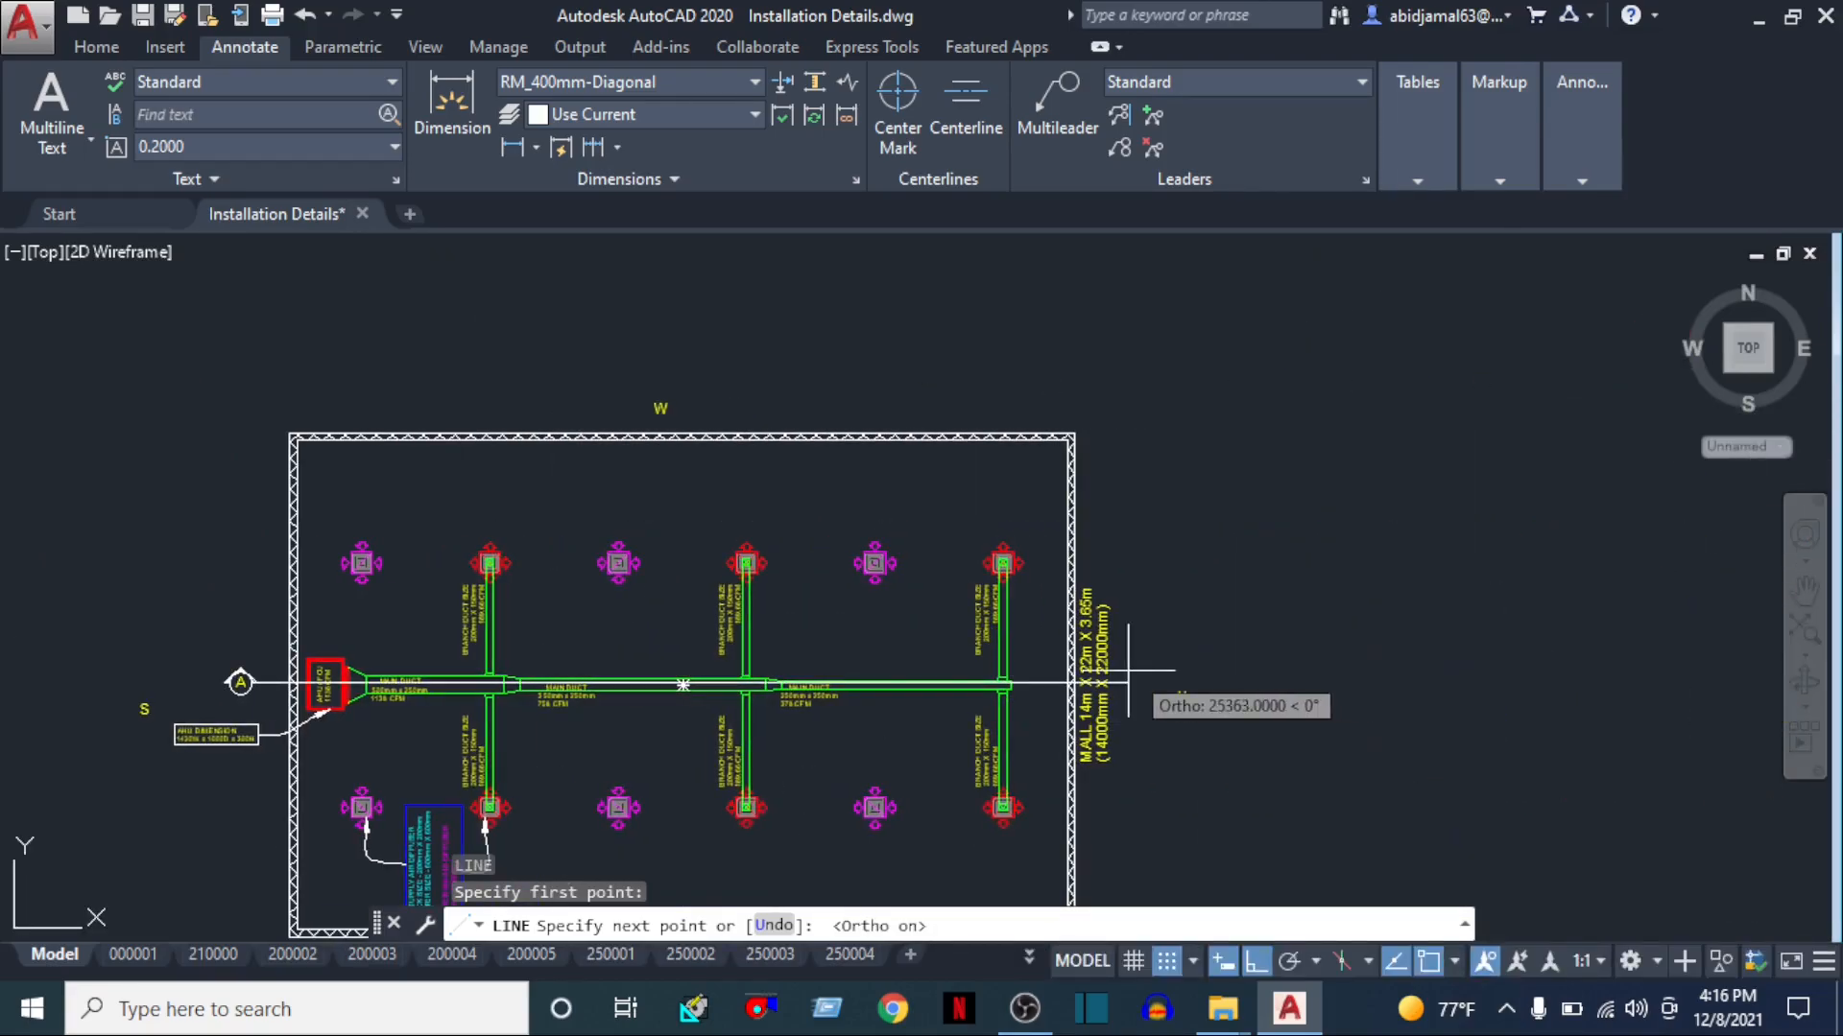
scroll(1133, 672, "up", 7)
key("Escape")
Copy the A marker along the section line to its far end beyond the mall wall
scroll(1214, 736, "down", 9)
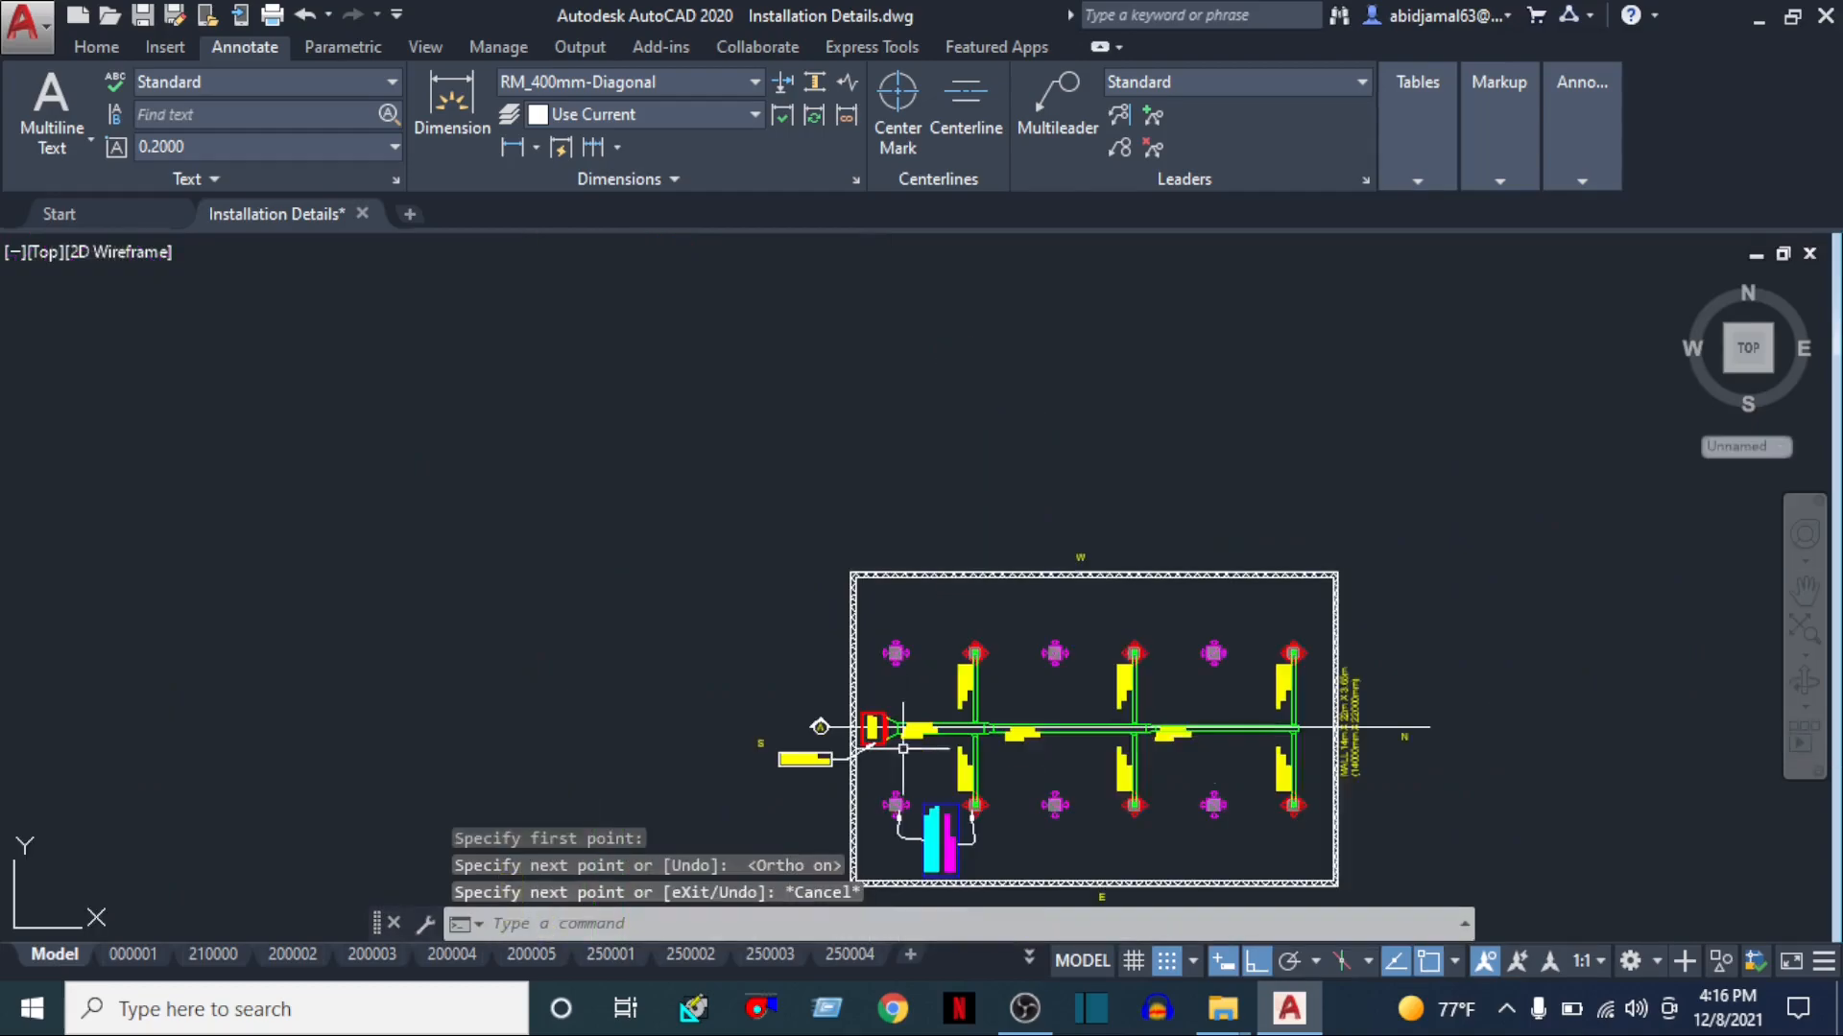
scroll(1037, 693, "up", 4)
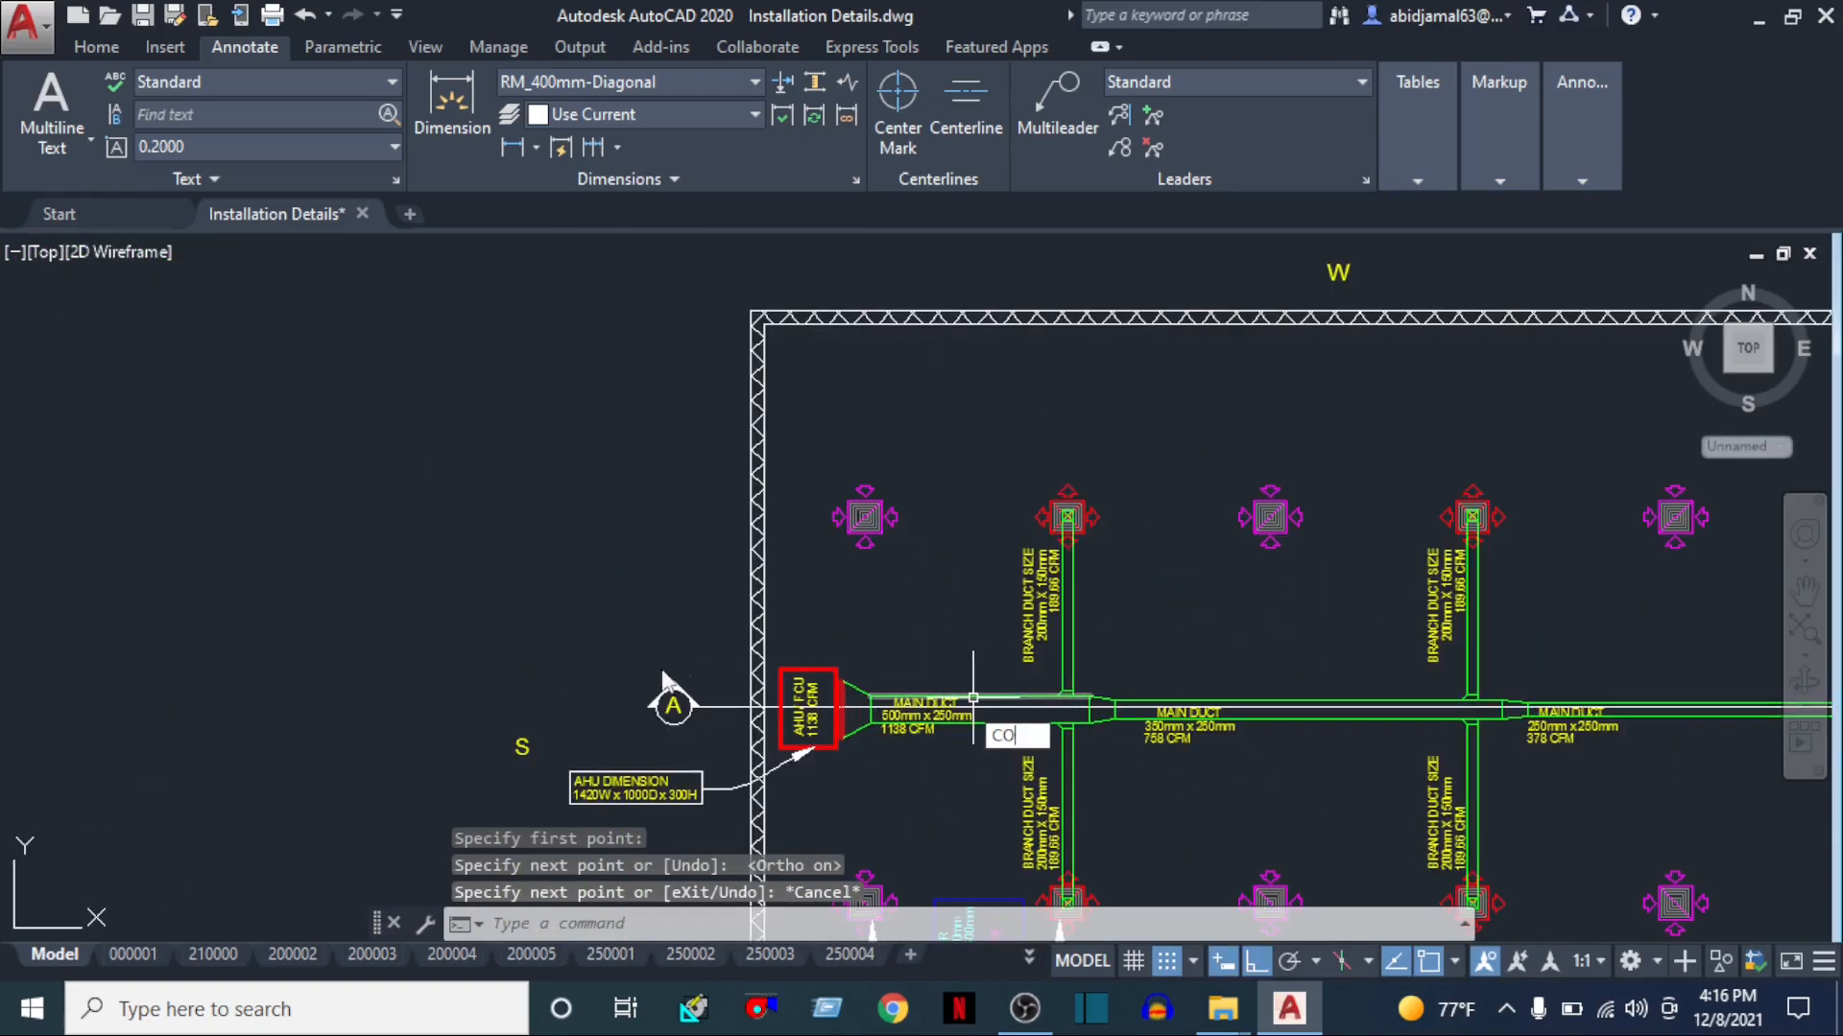
type("CO")
key("Return")
scroll(672, 677, "up", 4)
left_click(600, 617)
left_click(896, 875)
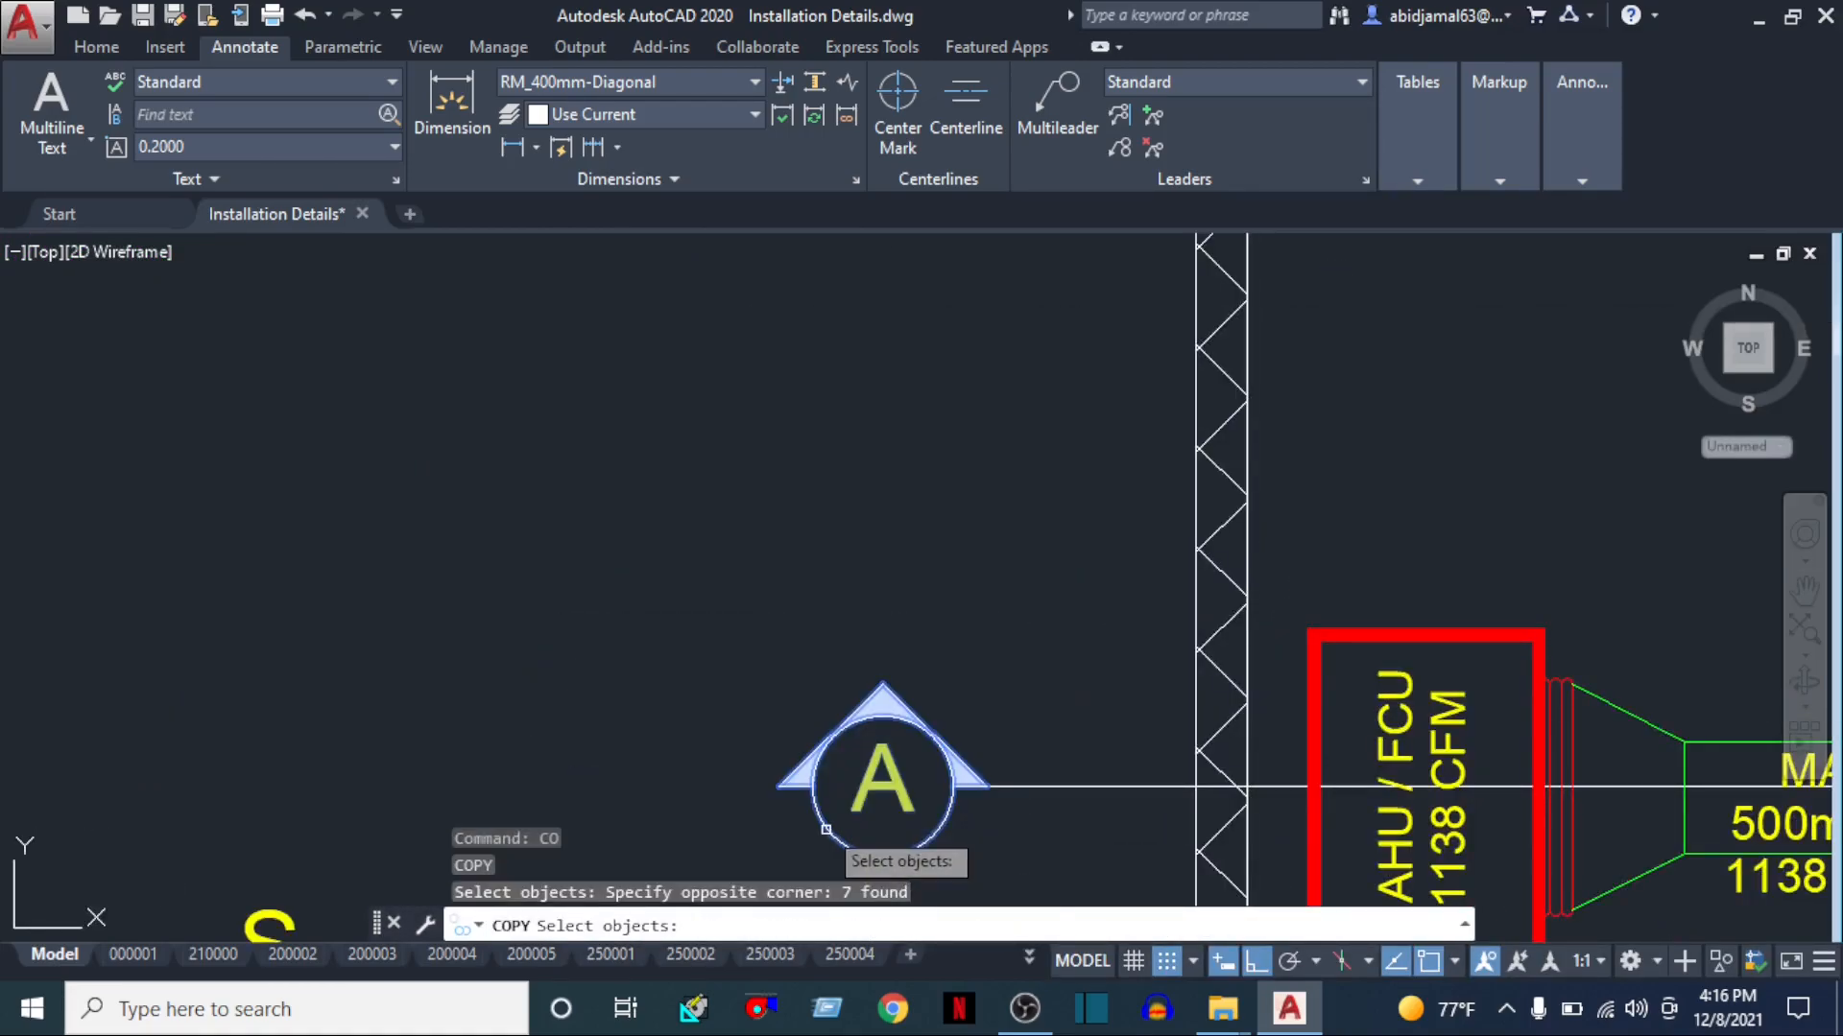
key("Return")
left_click(879, 779)
scroll(888, 782, "down", 6)
middle_click_drag(1407, 727, 687, 753)
scroll(1142, 824, "up", 6)
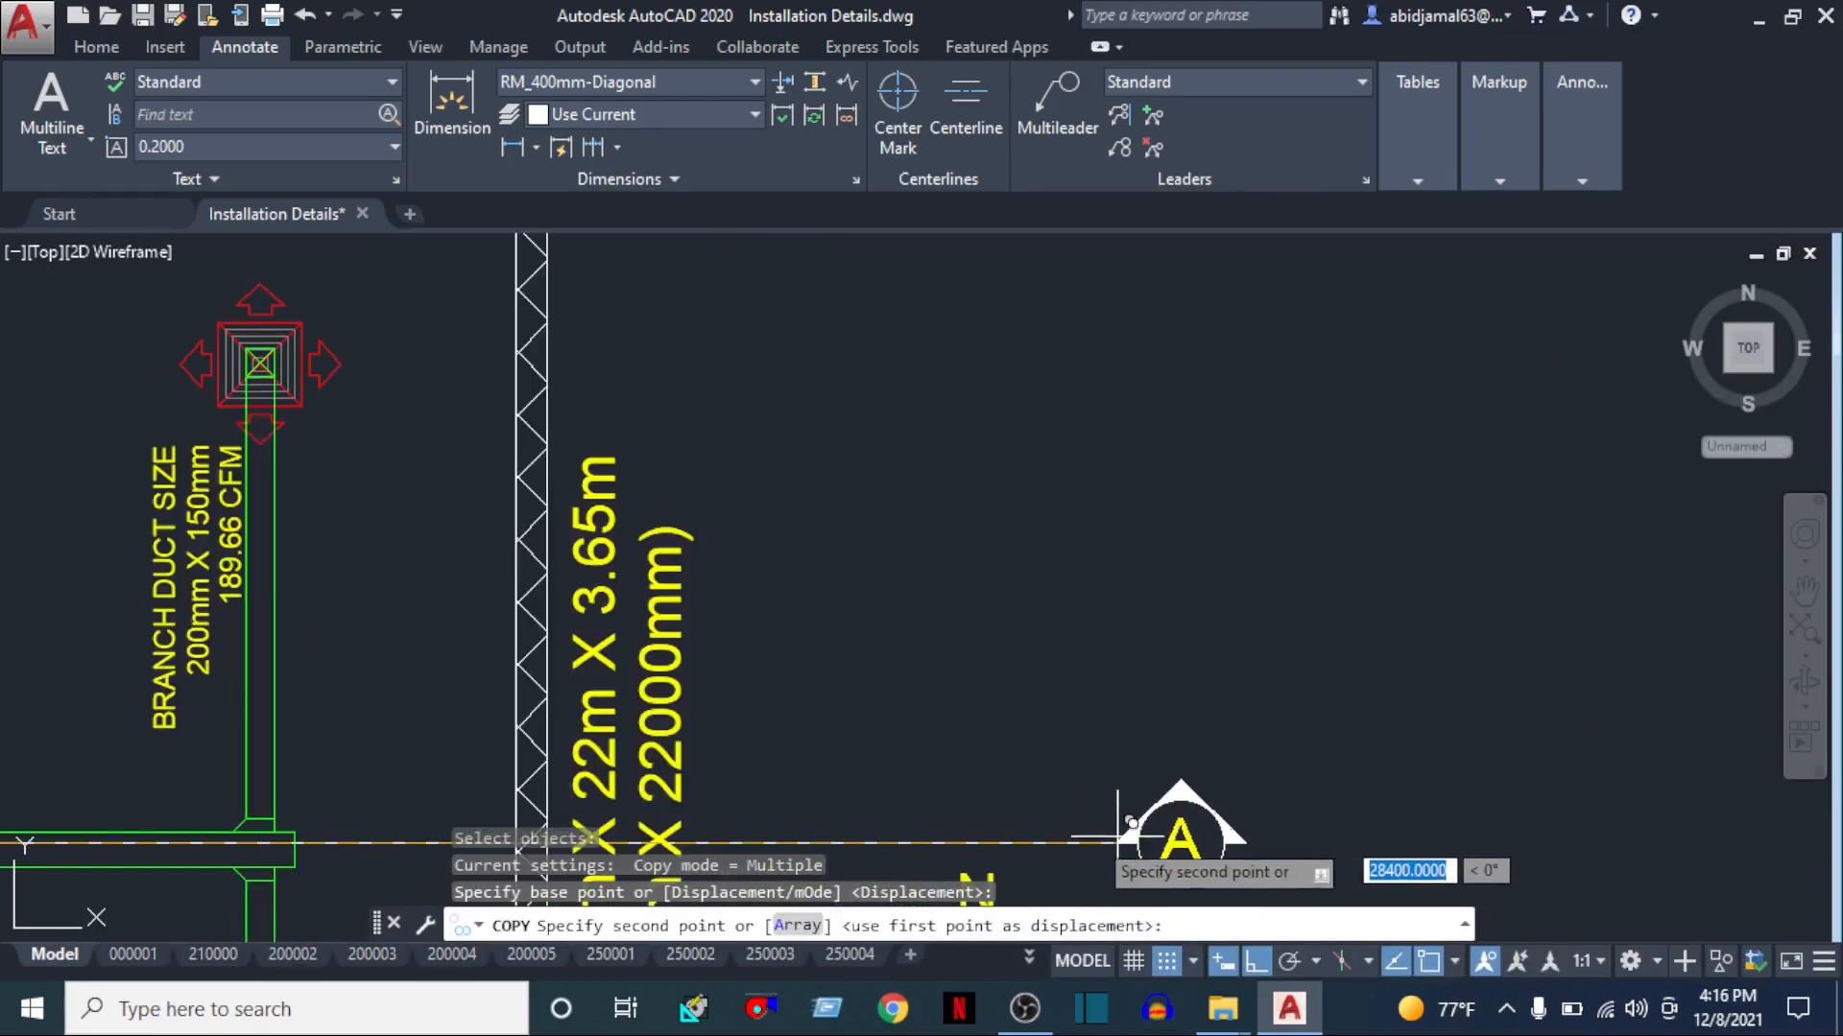
left_click(1146, 842)
key("Escape")
scroll(1036, 821, "down", 4)
middle_click_drag(1134, 684, 1473, 600)
scroll(1421, 605, "down", 2)
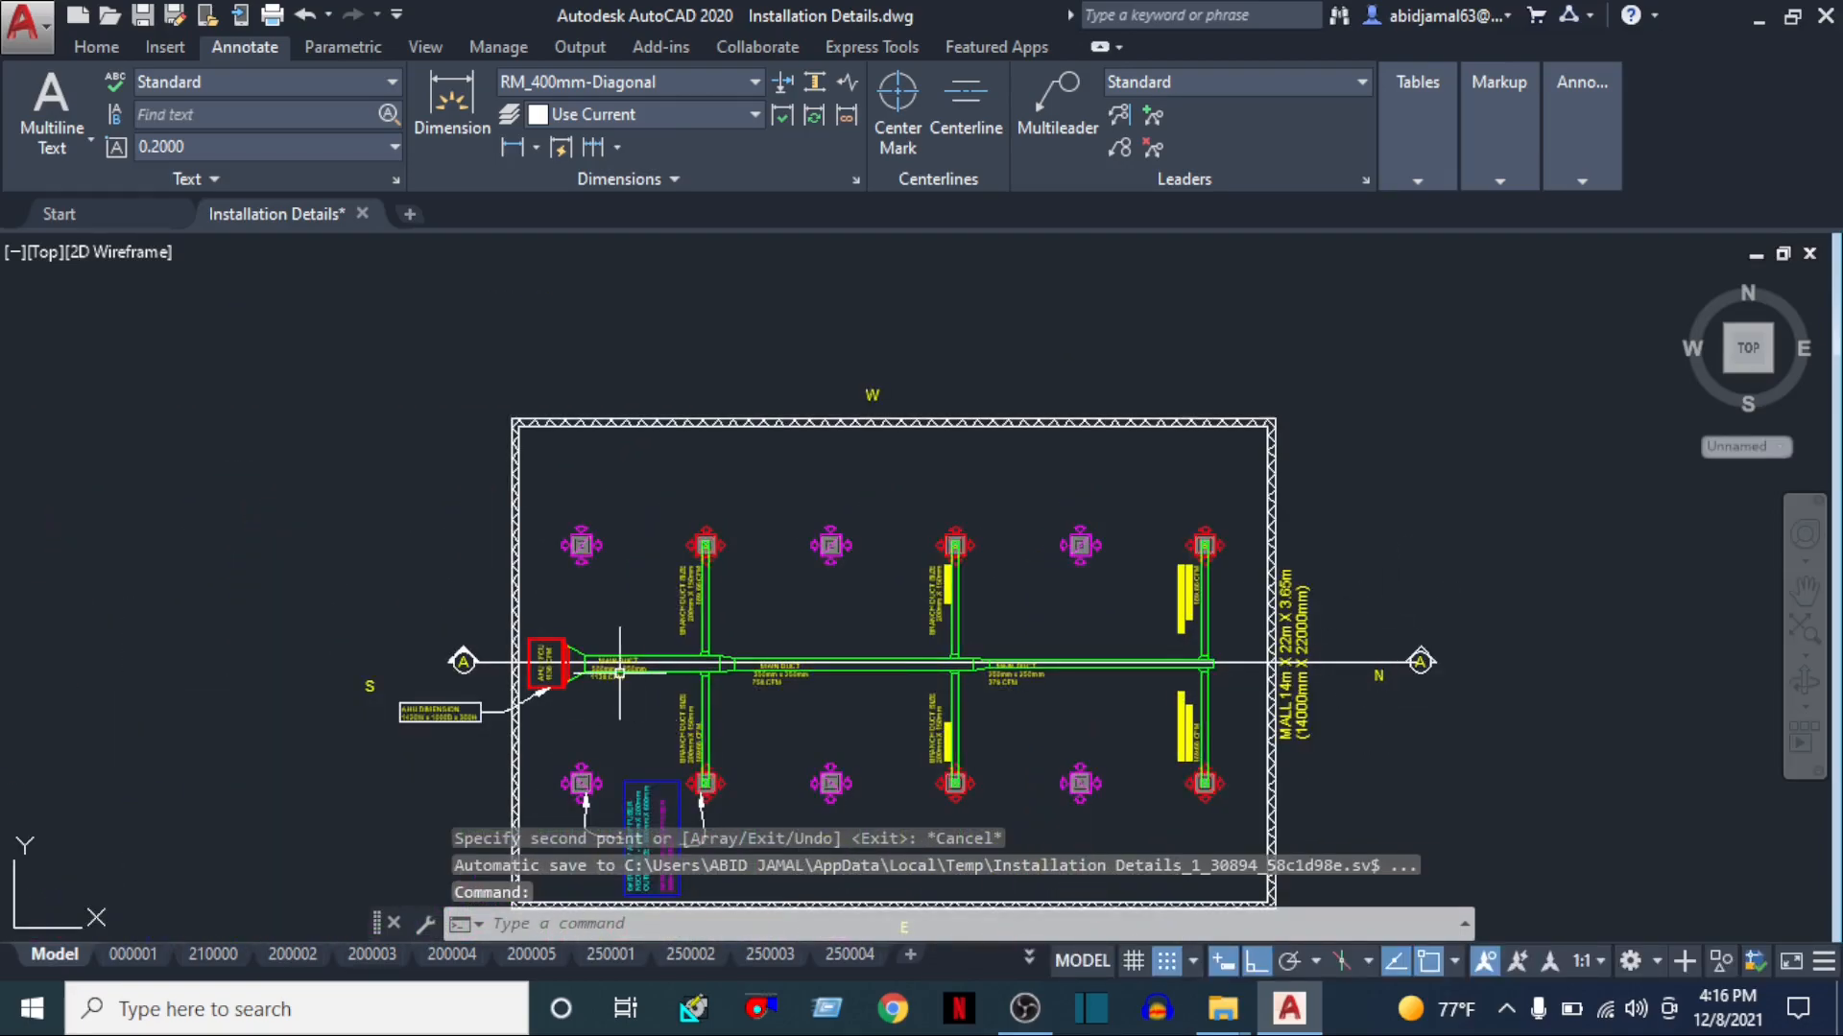
middle_click_drag(944, 658, 932, 595)
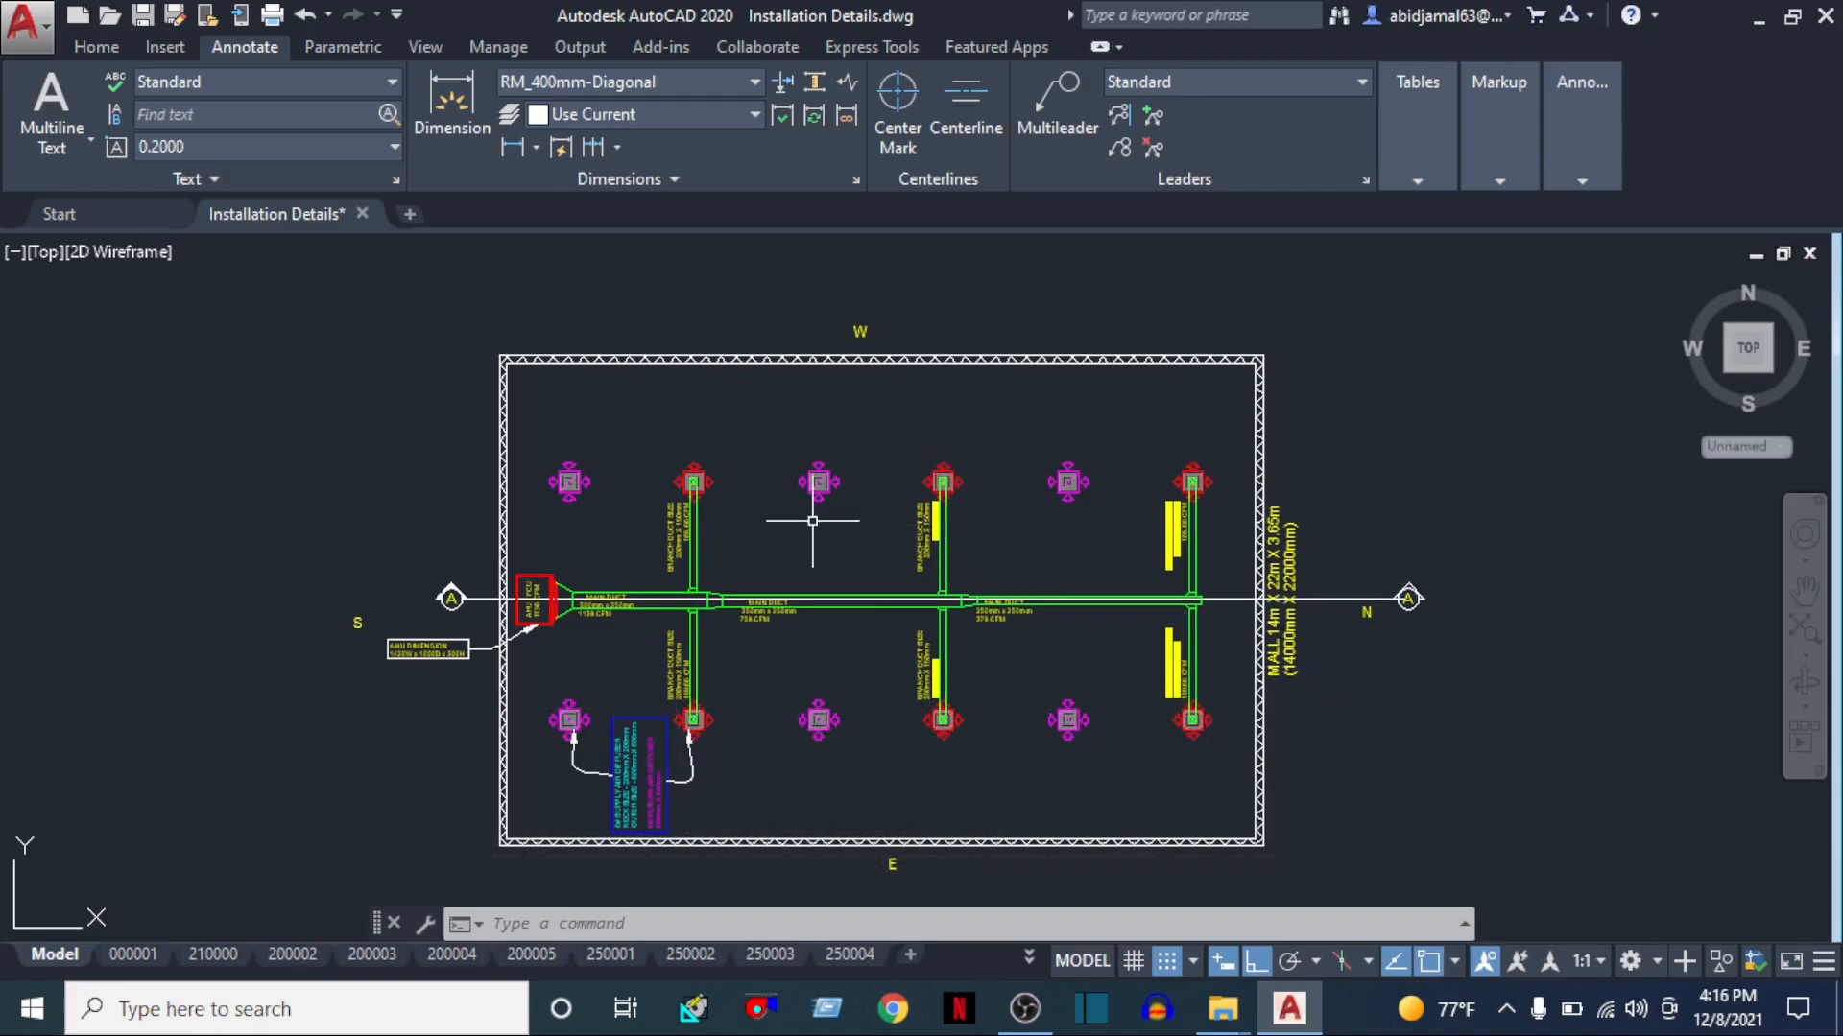
Try to copy the solid arrow fill of the A marker beside the AHU / FCU onto the far-end A marker, tip to tip
scroll(442, 595, "up", 6)
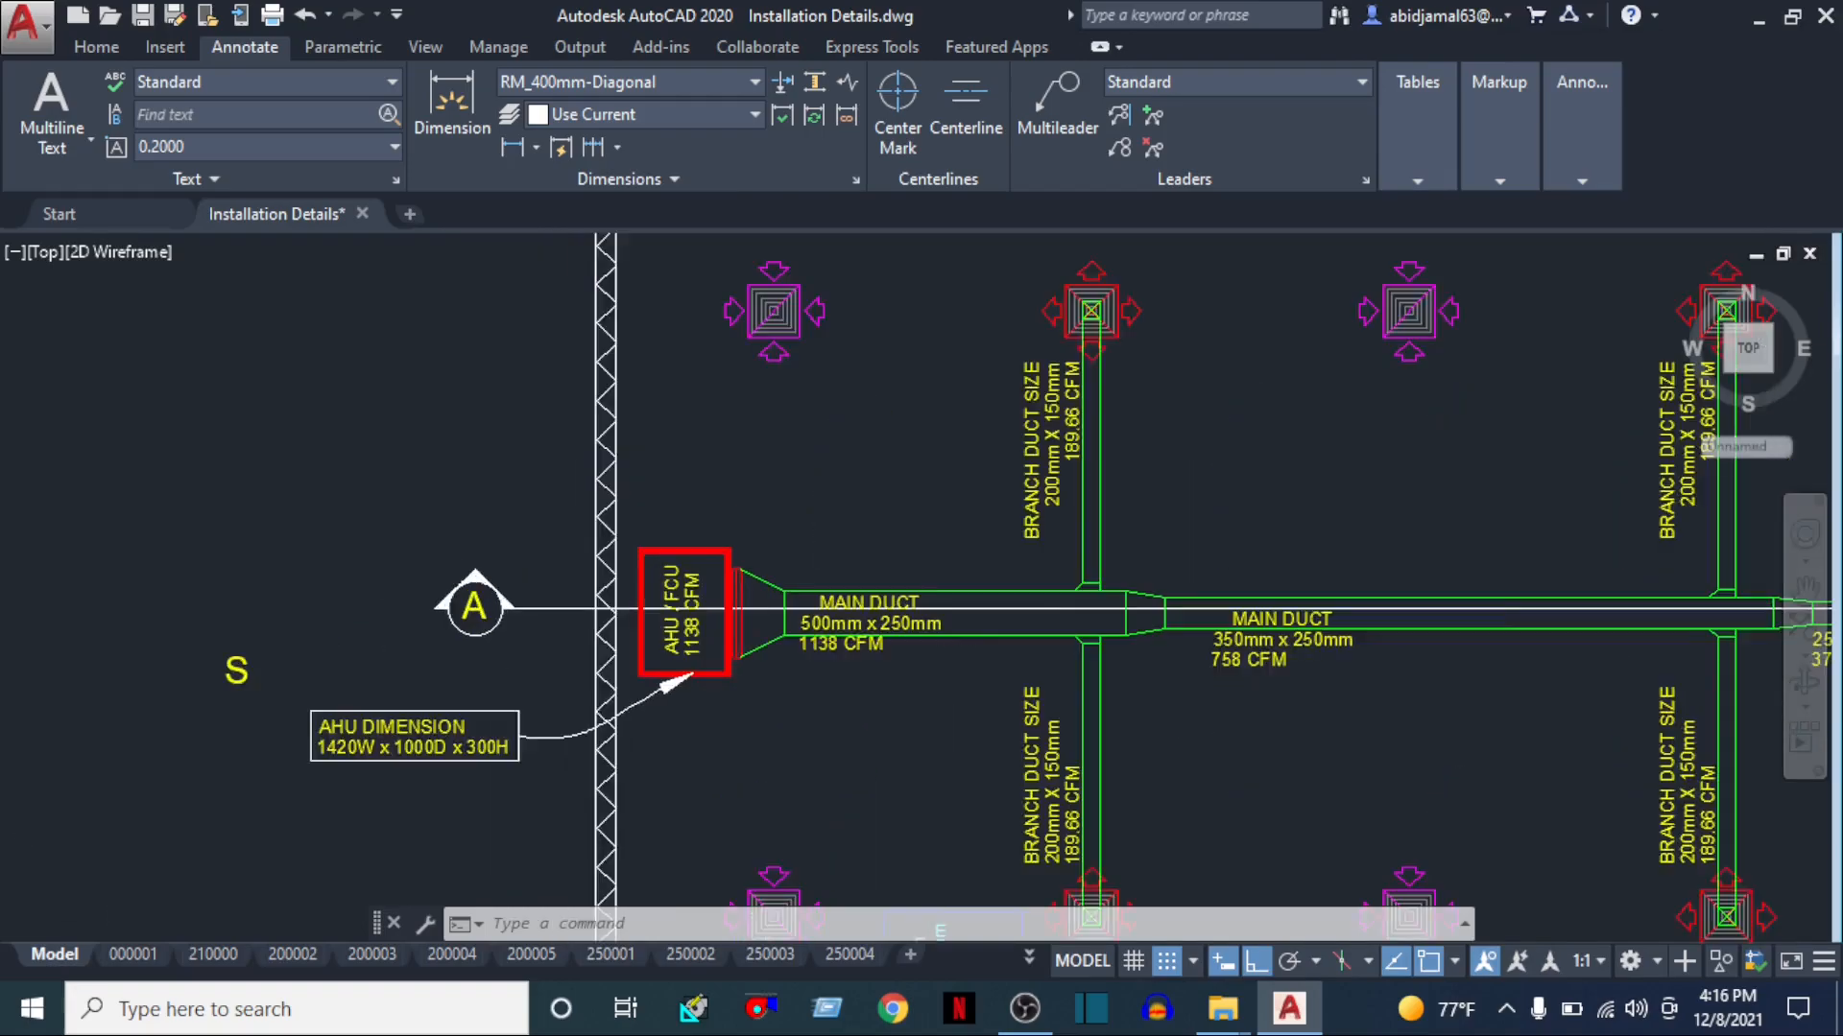
type("co")
key("Return")
scroll(499, 542, "up", 5)
left_click(416, 423)
left_click(297, 547)
middle_click_drag(302, 554, 566, 323)
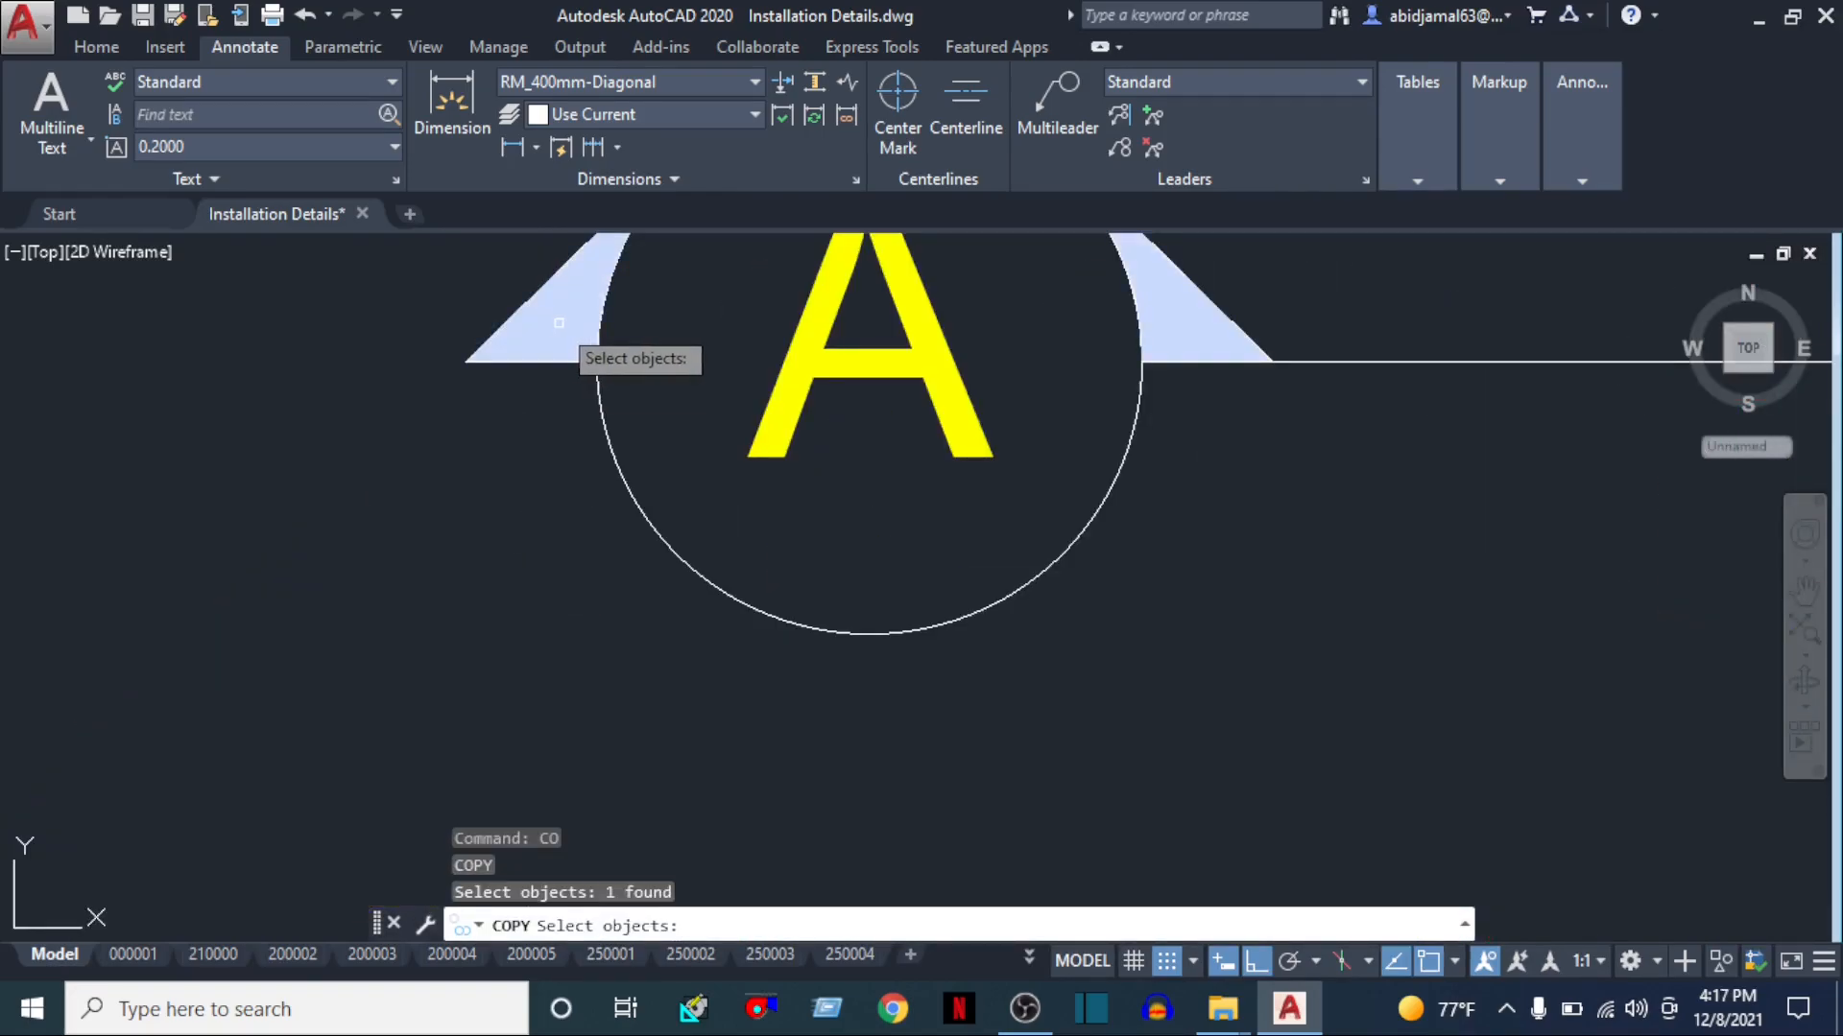
key("Return")
left_click(466, 361)
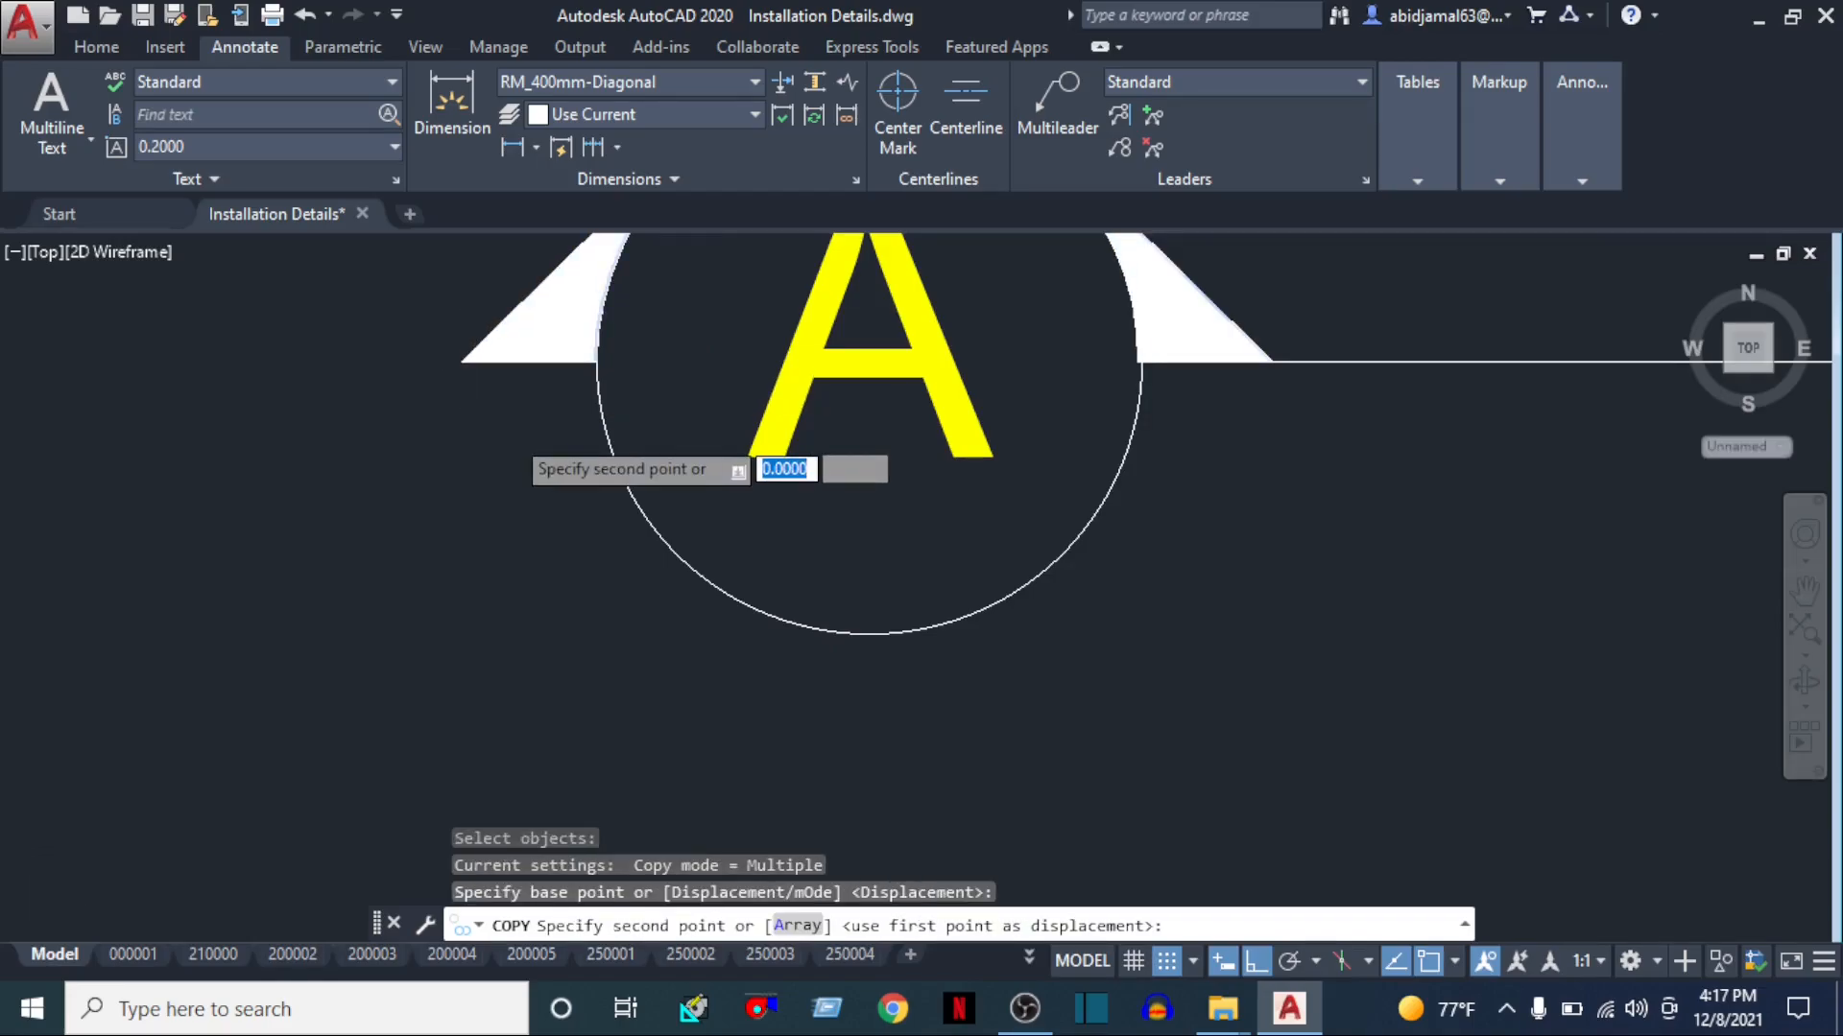
scroll(864, 480, "down", 5)
middle_click_drag(1218, 441, 305, 667)
scroll(1168, 625, "down", 4)
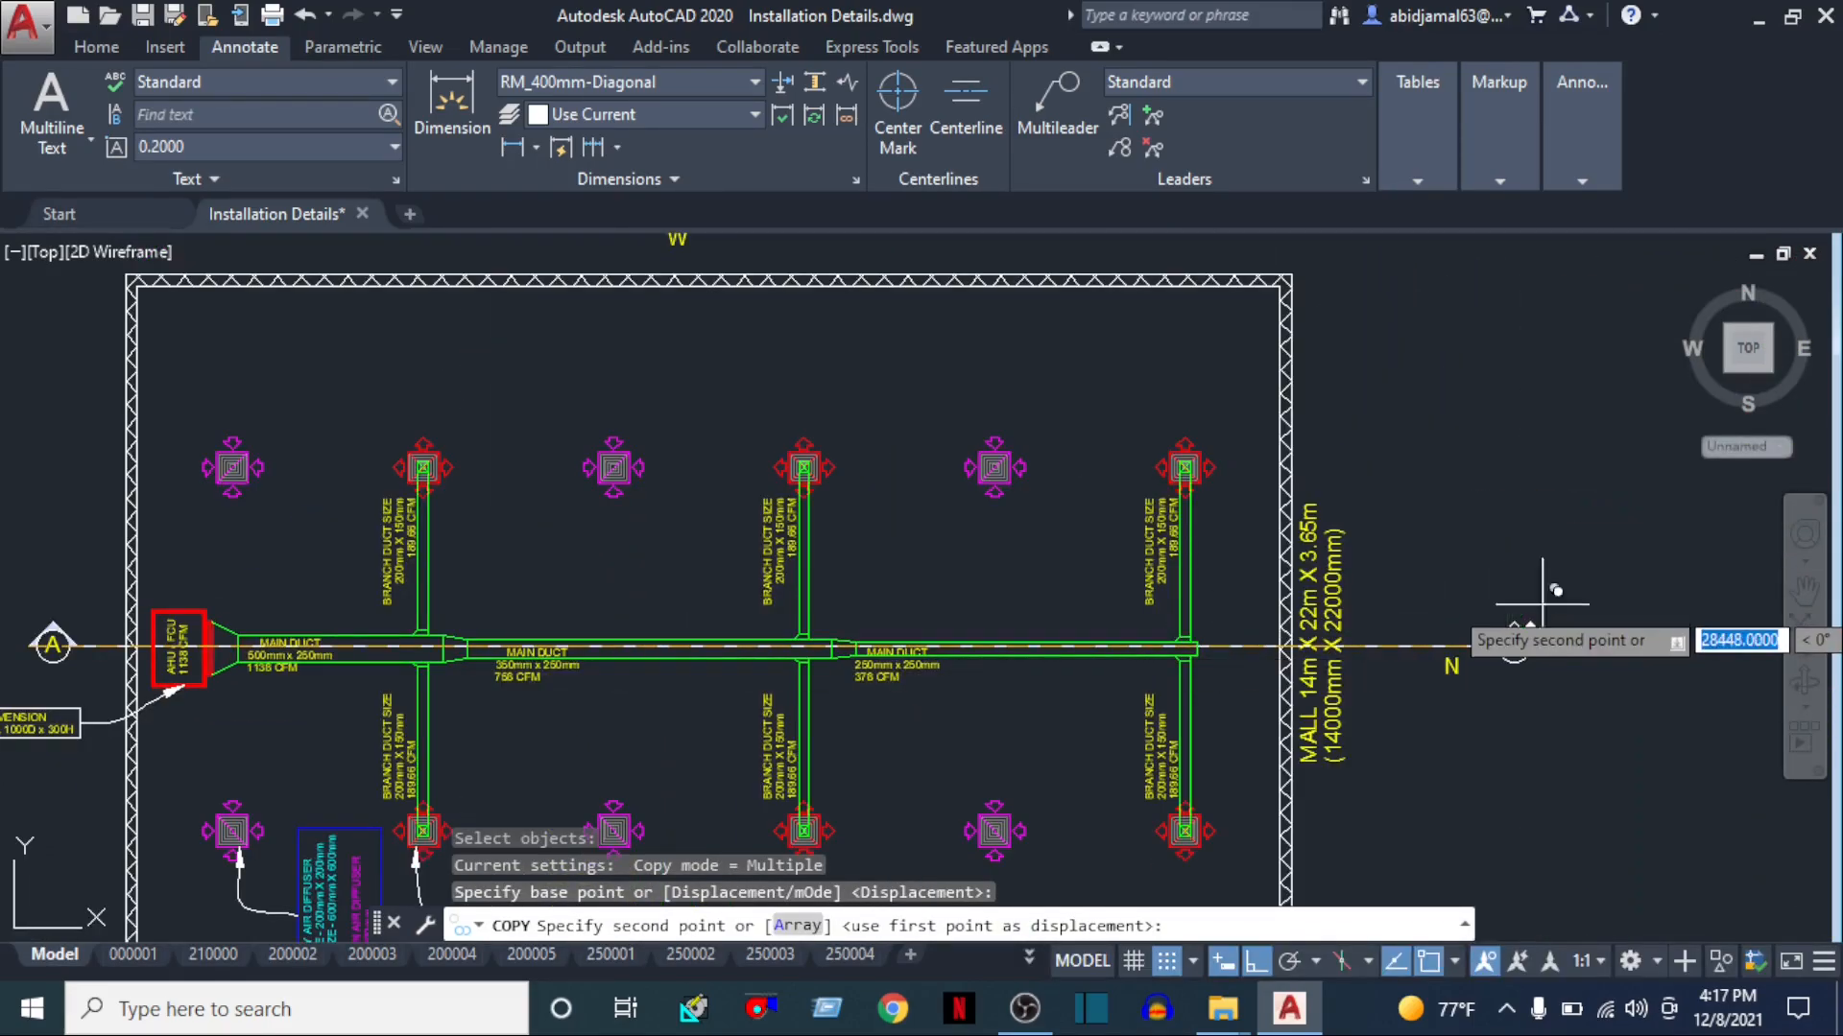
scroll(1546, 599, "up", 7)
middle_click_drag(1166, 928, 1089, 726)
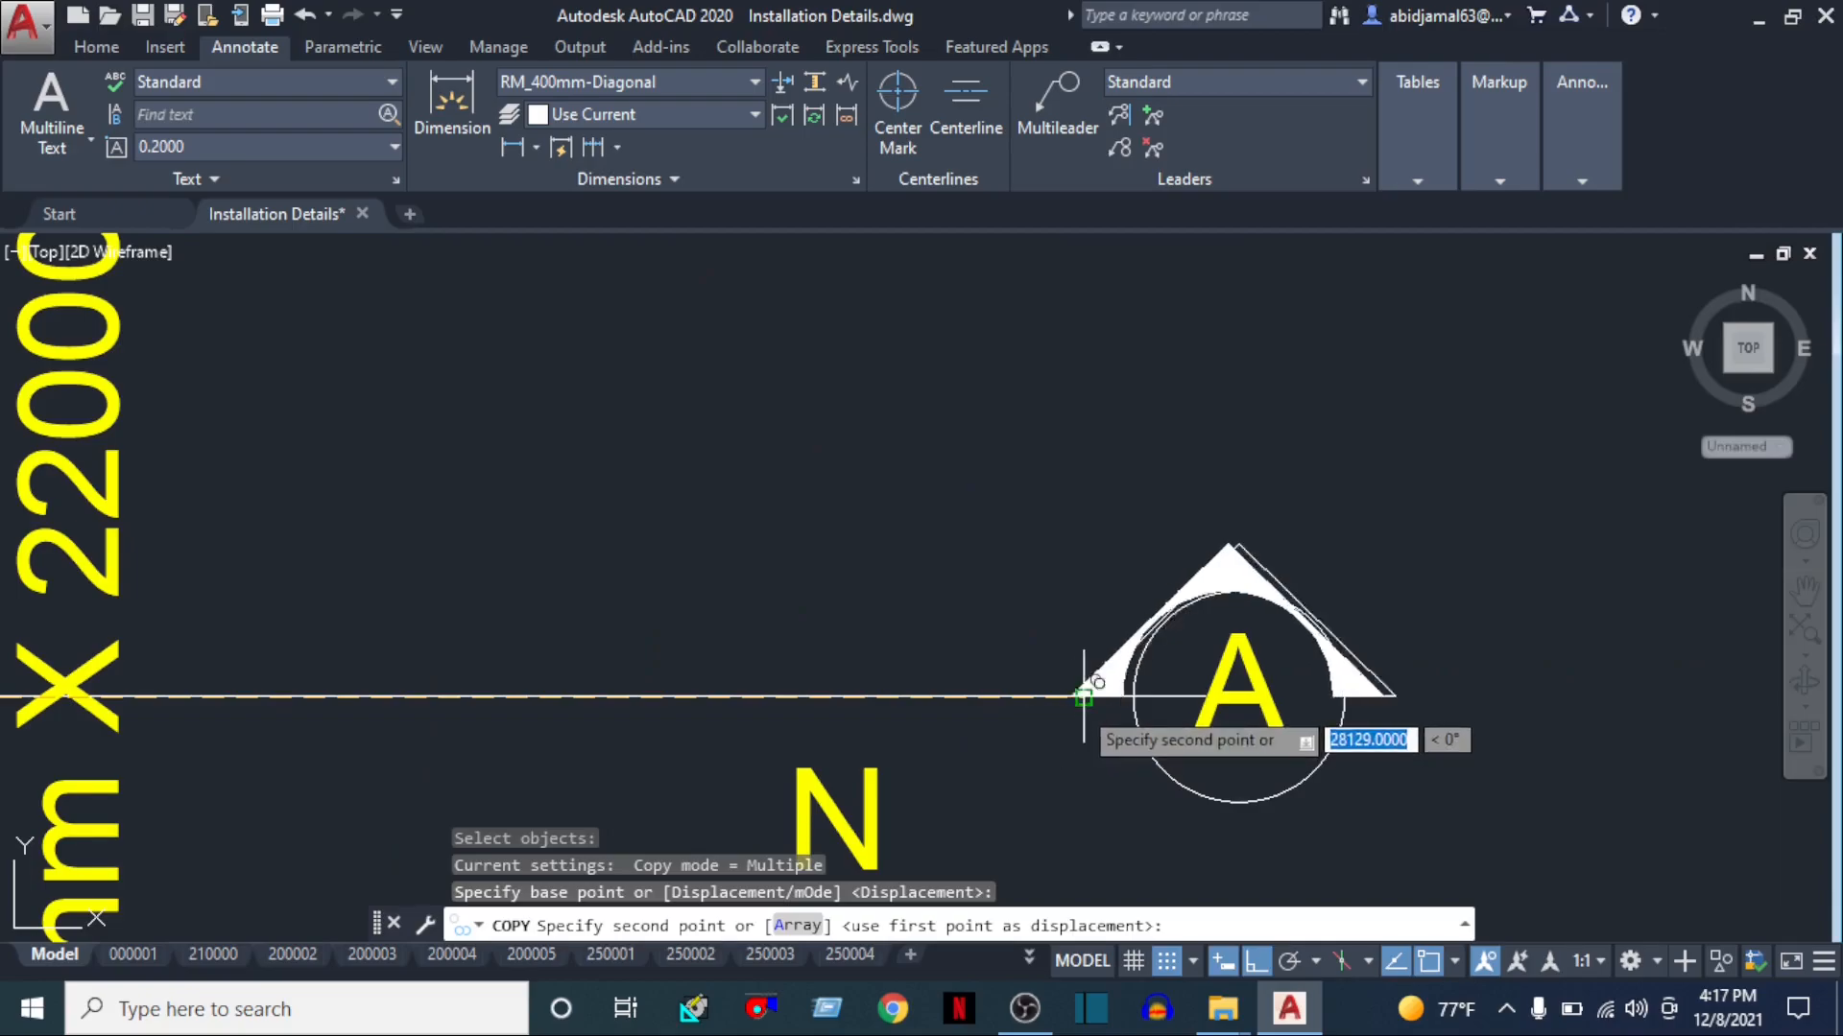
left_click(1086, 692)
key("Escape")
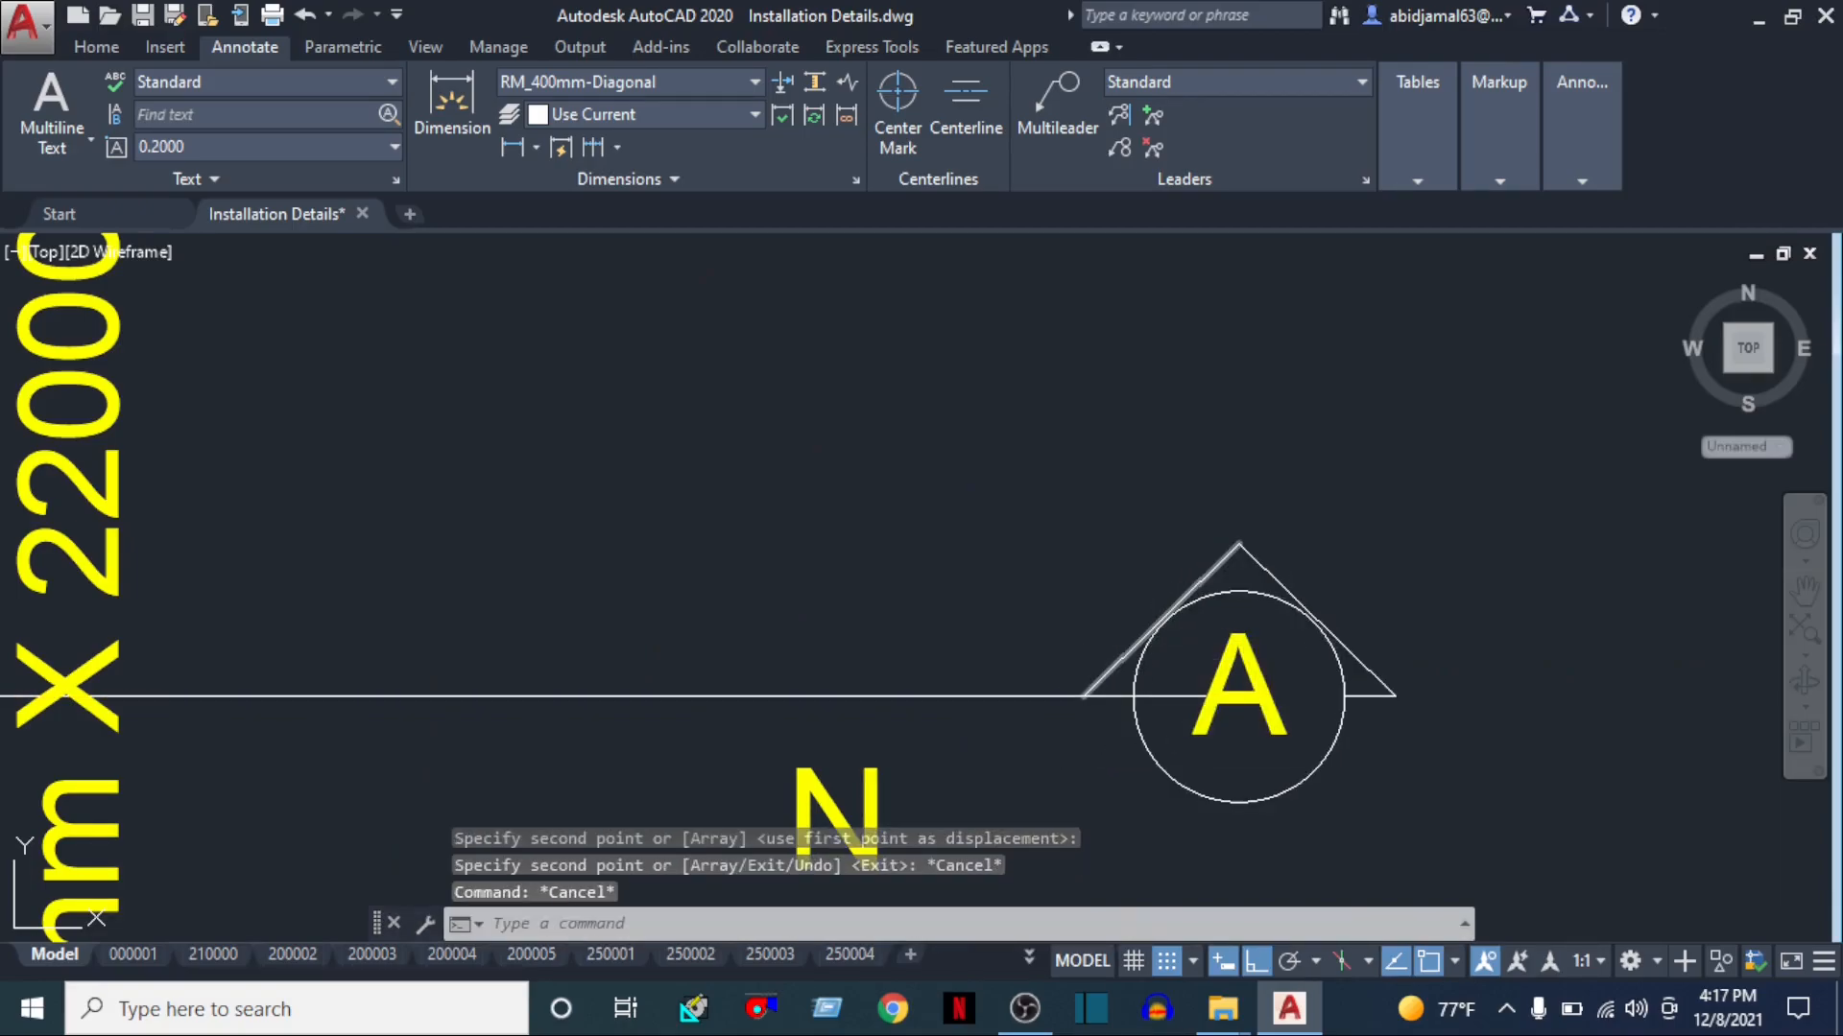
Hatch the arrow area around the circle of the far-end A marker so it is filled solid
type("h")
key("Return")
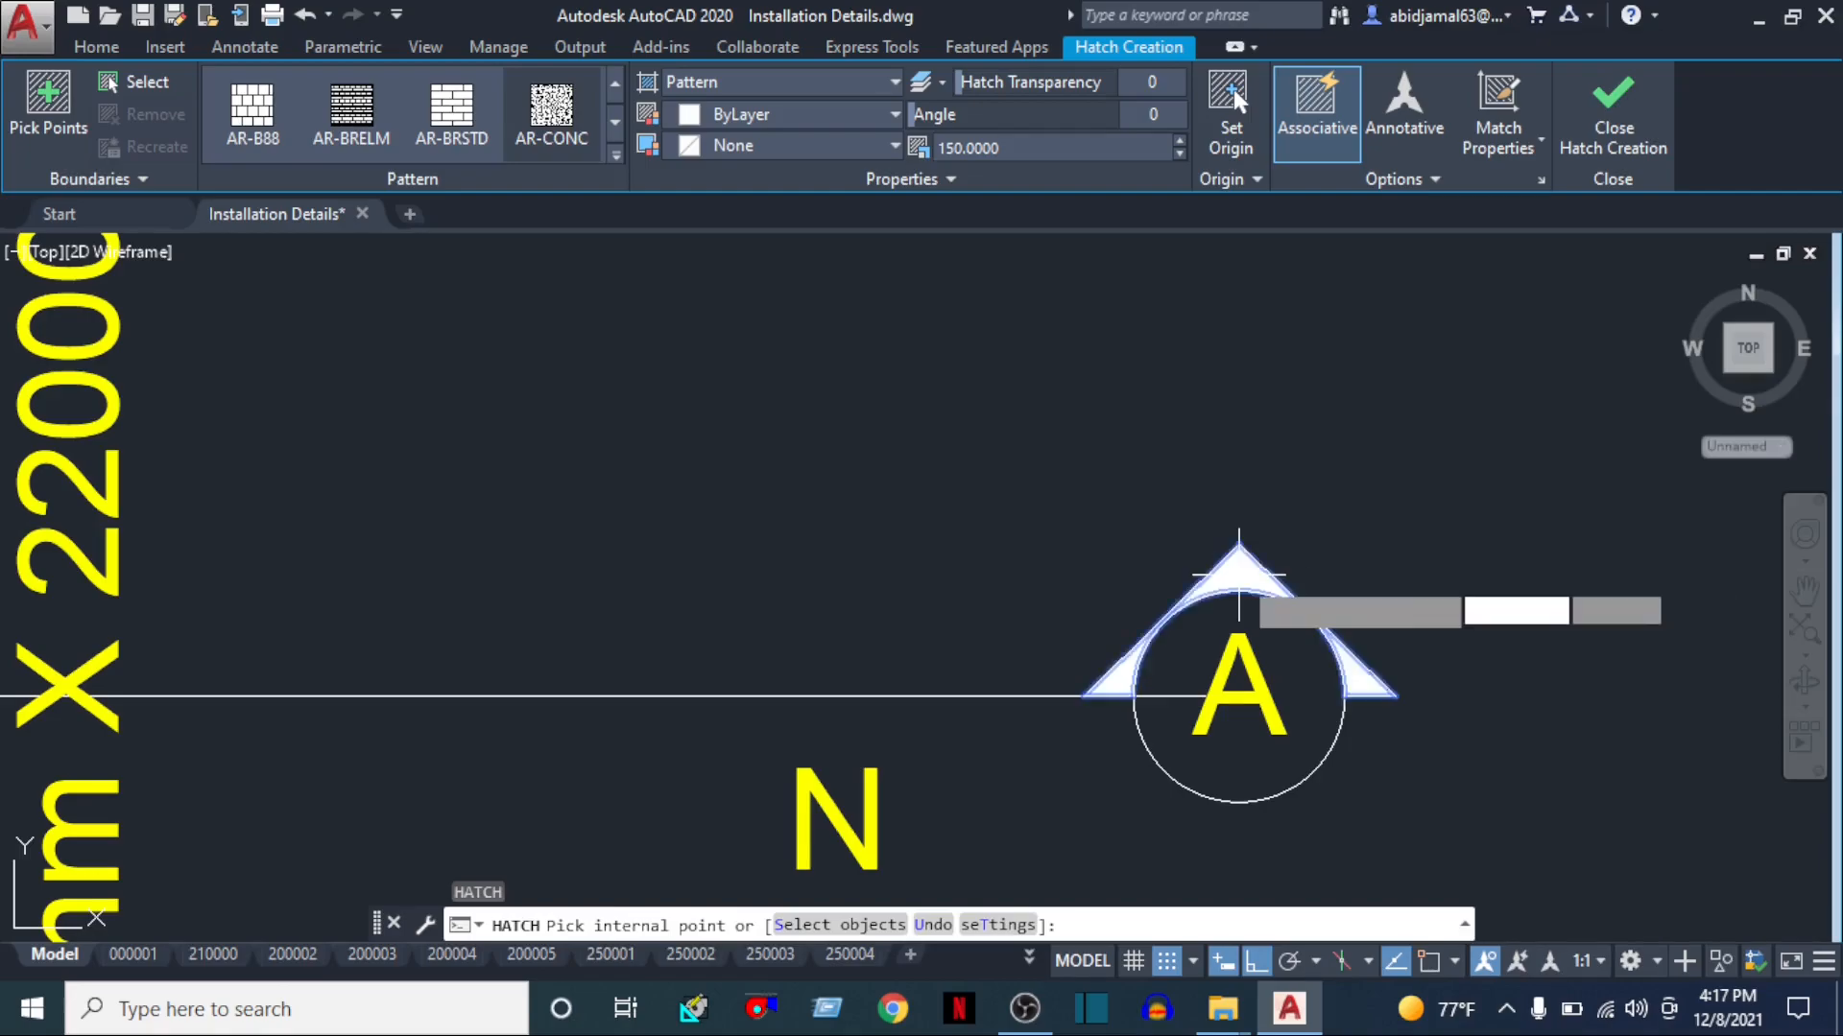
left_click(1239, 576)
left_click(1597, 108)
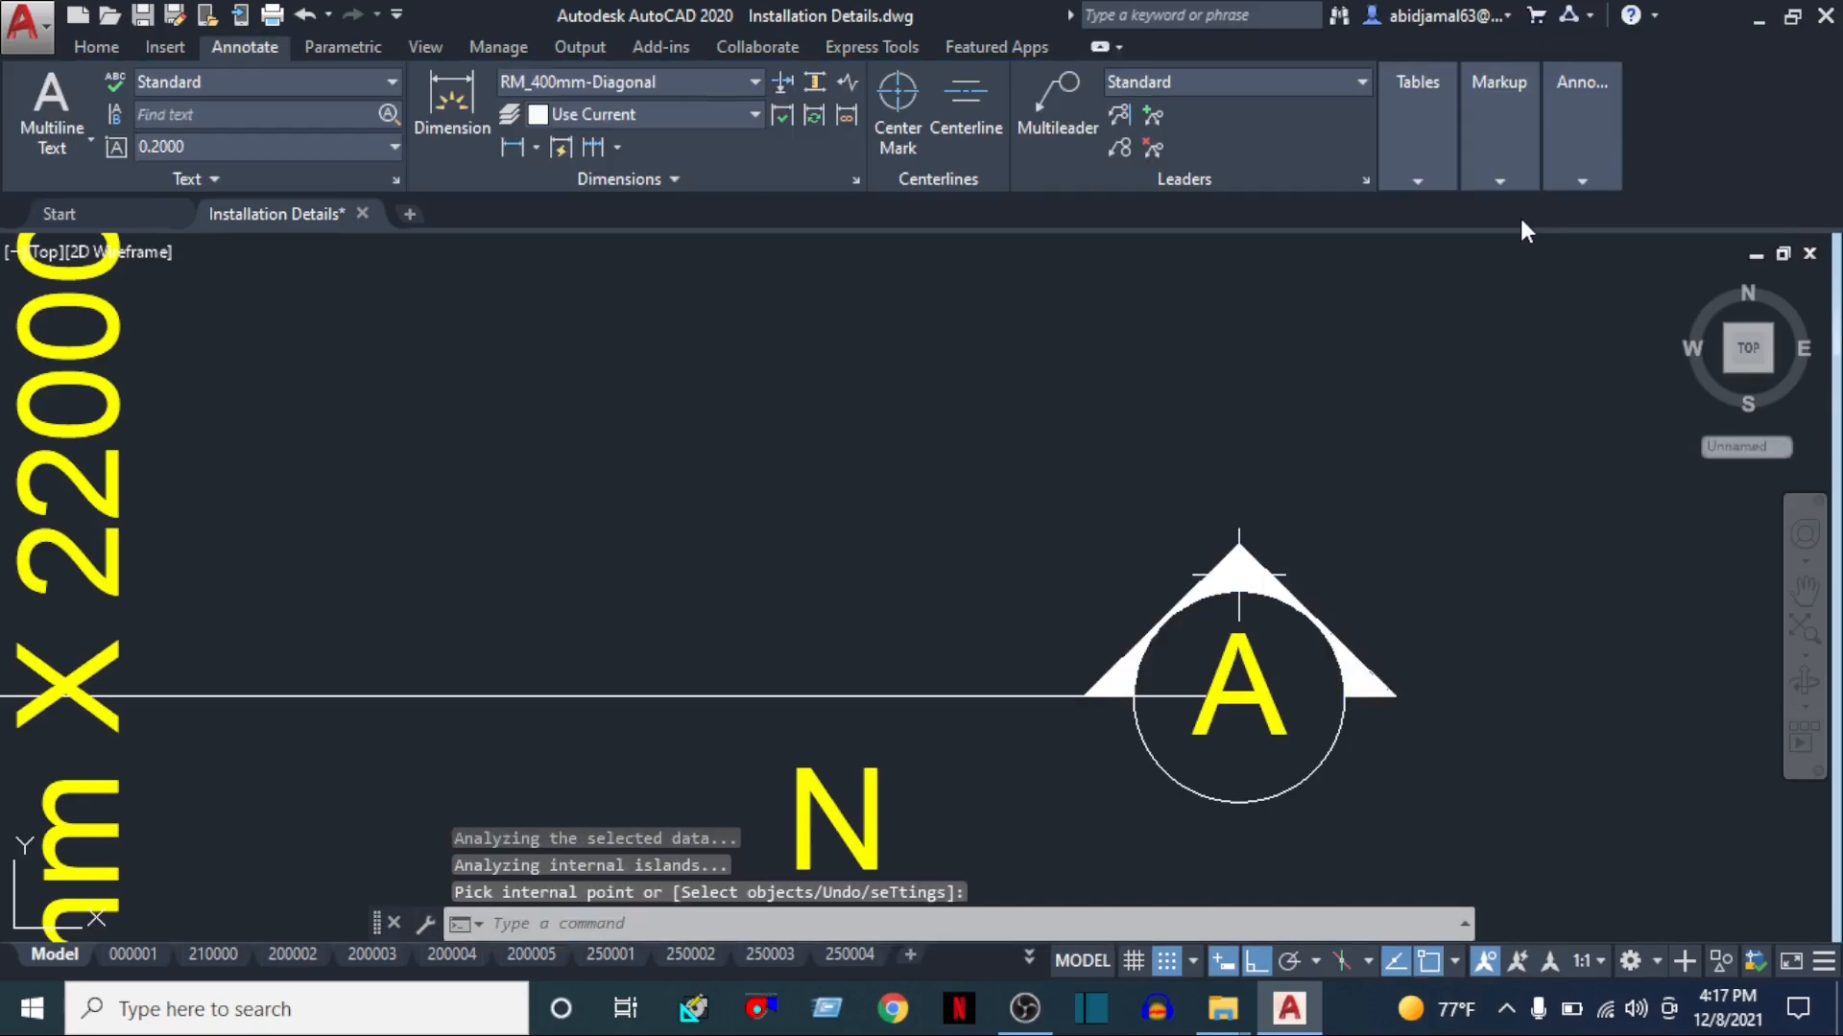
With Ortho on, draw a vertical construction line through the mall's outer wall corner where sides S and E meet
scroll(1247, 413, "down", 8)
middle_click_drag(1013, 523, 1369, 401)
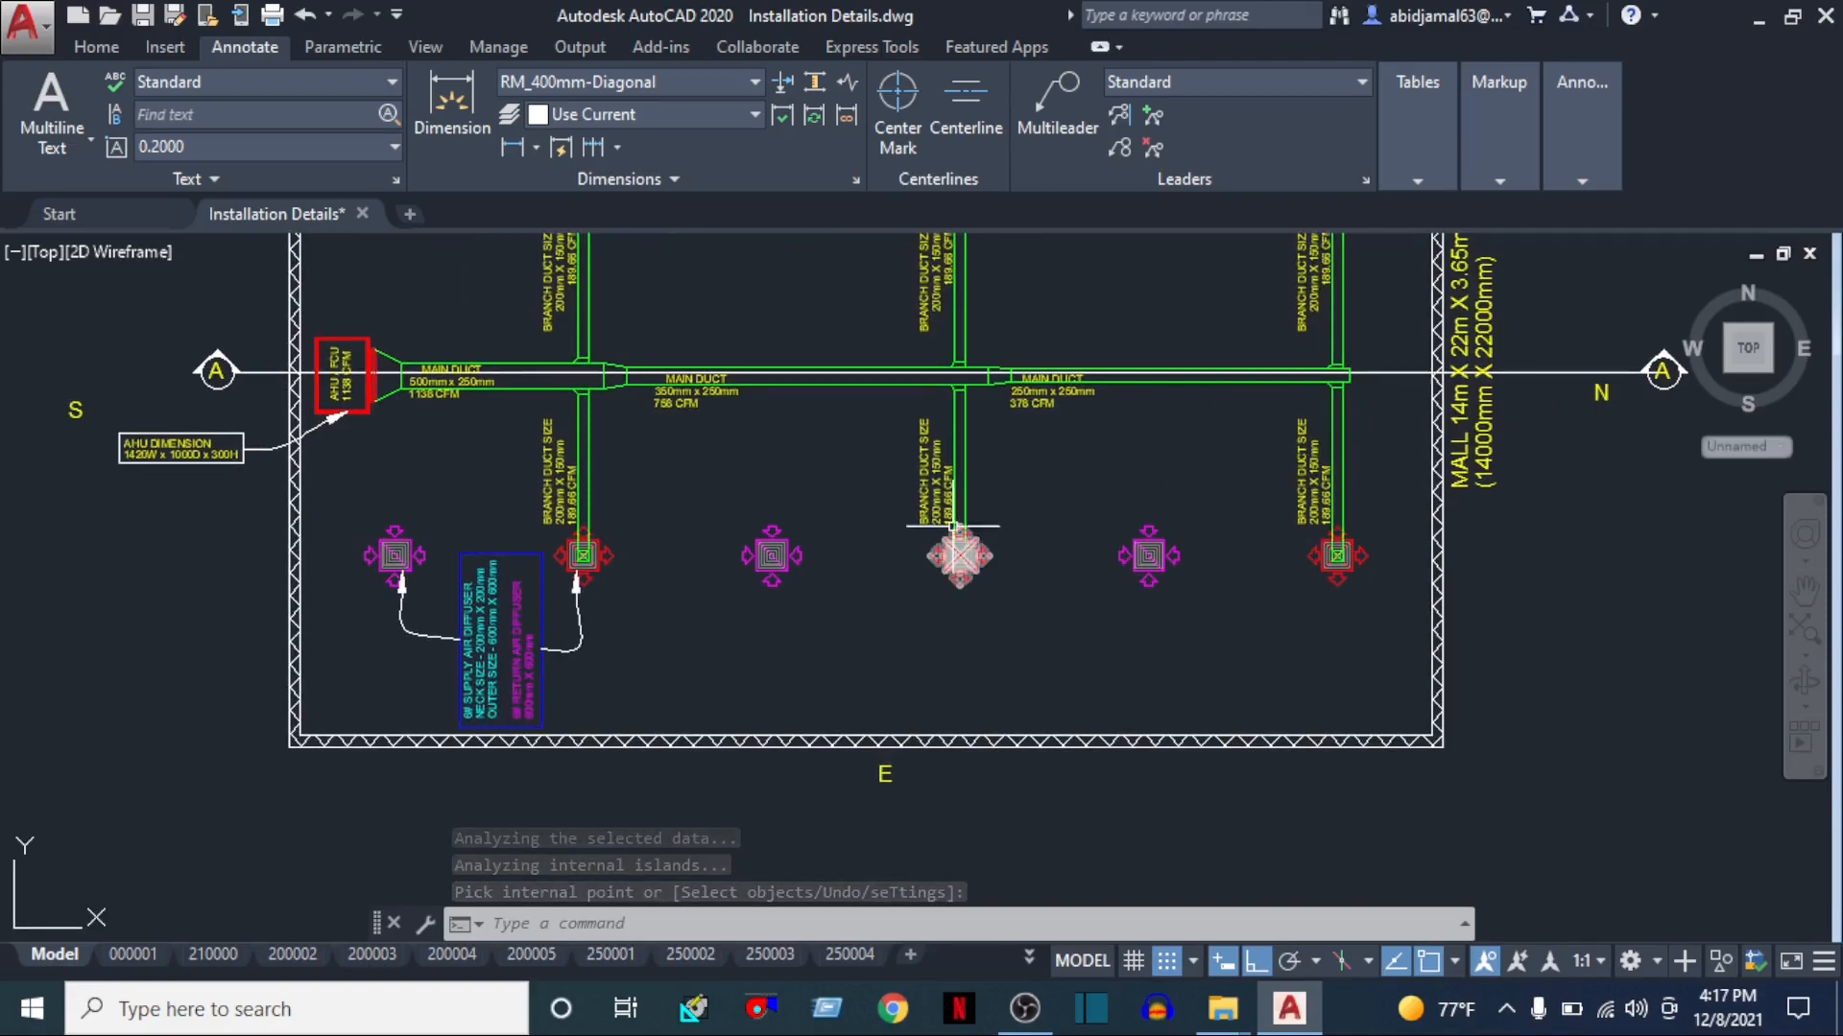
scroll(855, 597, "down", 2)
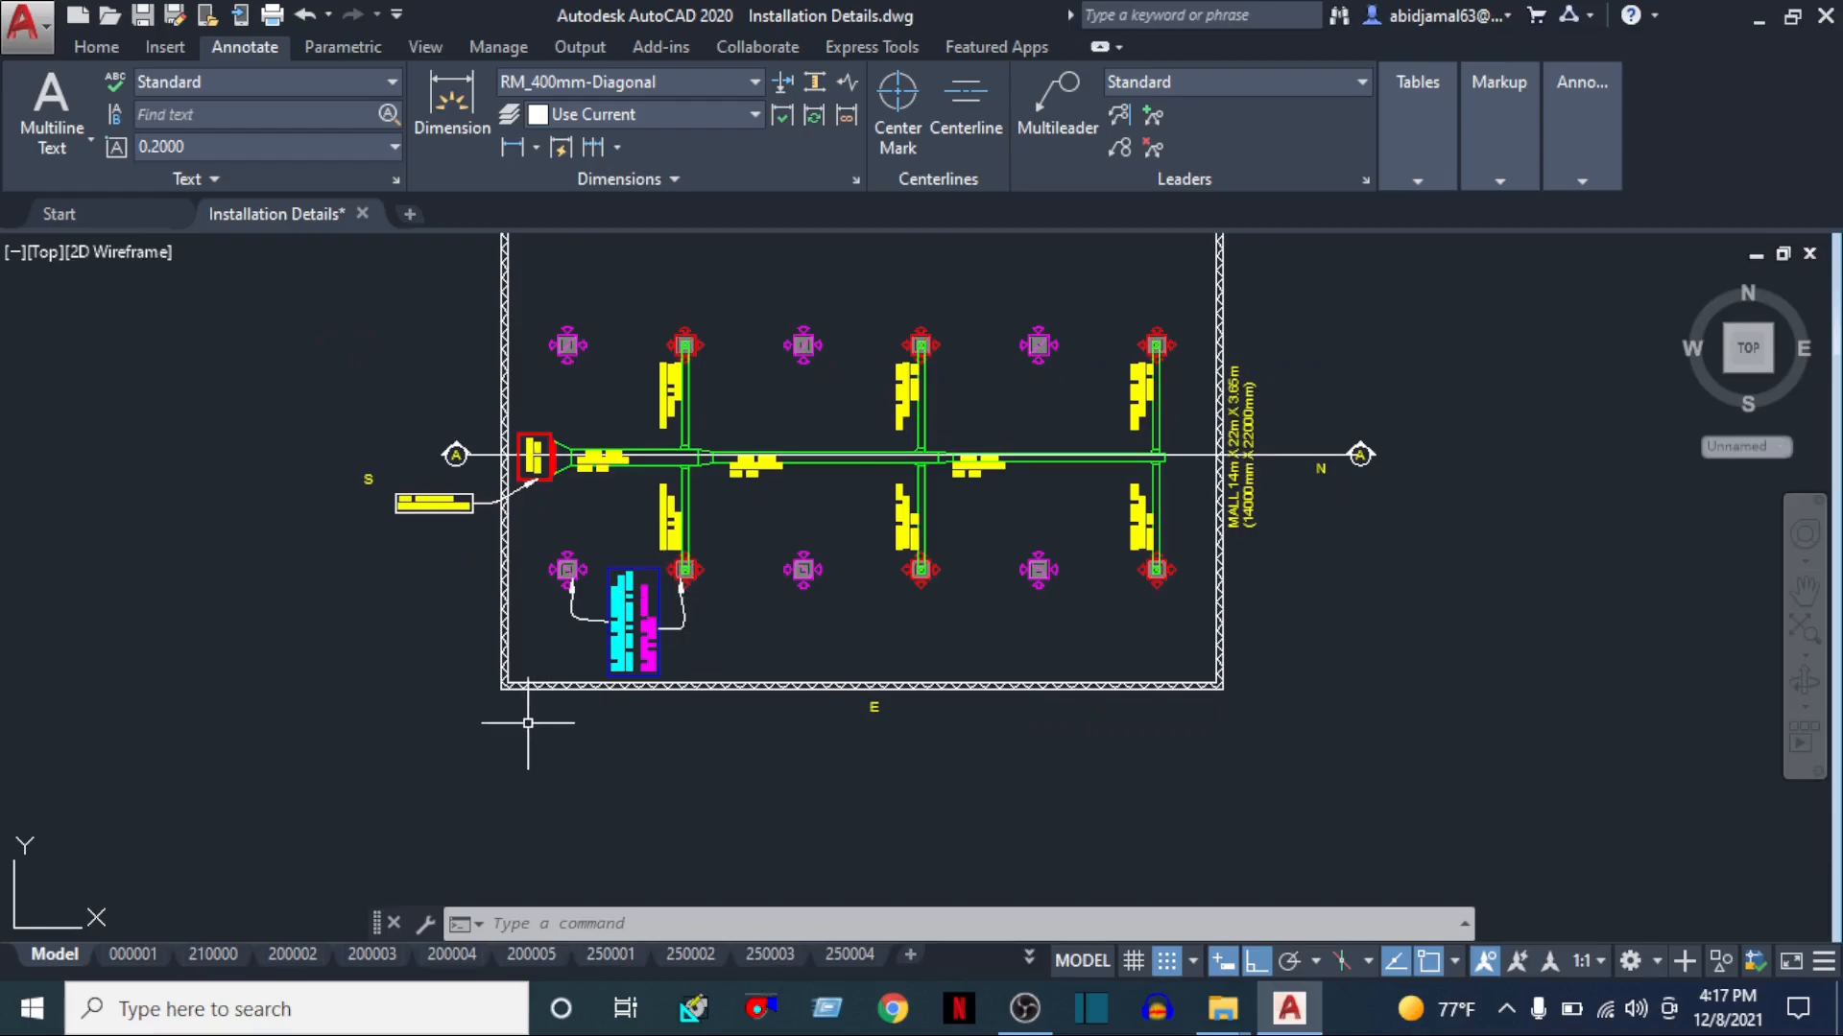
type("xl")
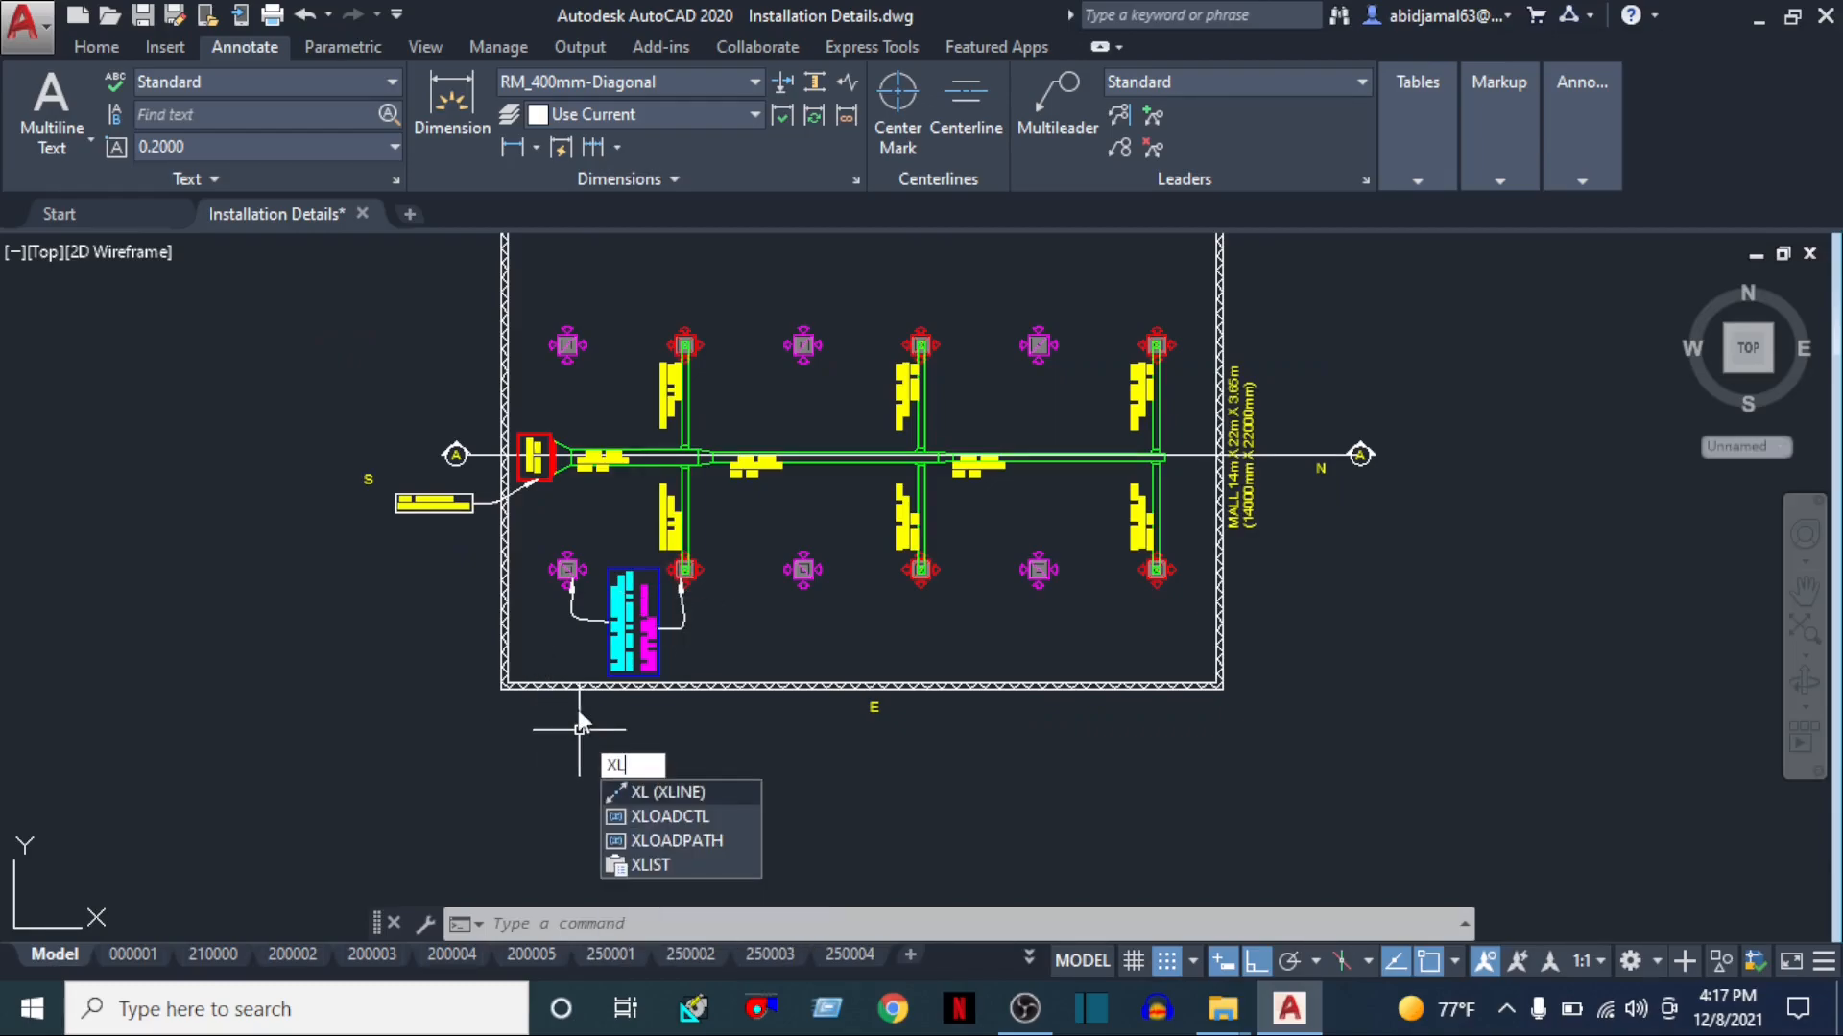
key("Return")
scroll(490, 702, "up", 5)
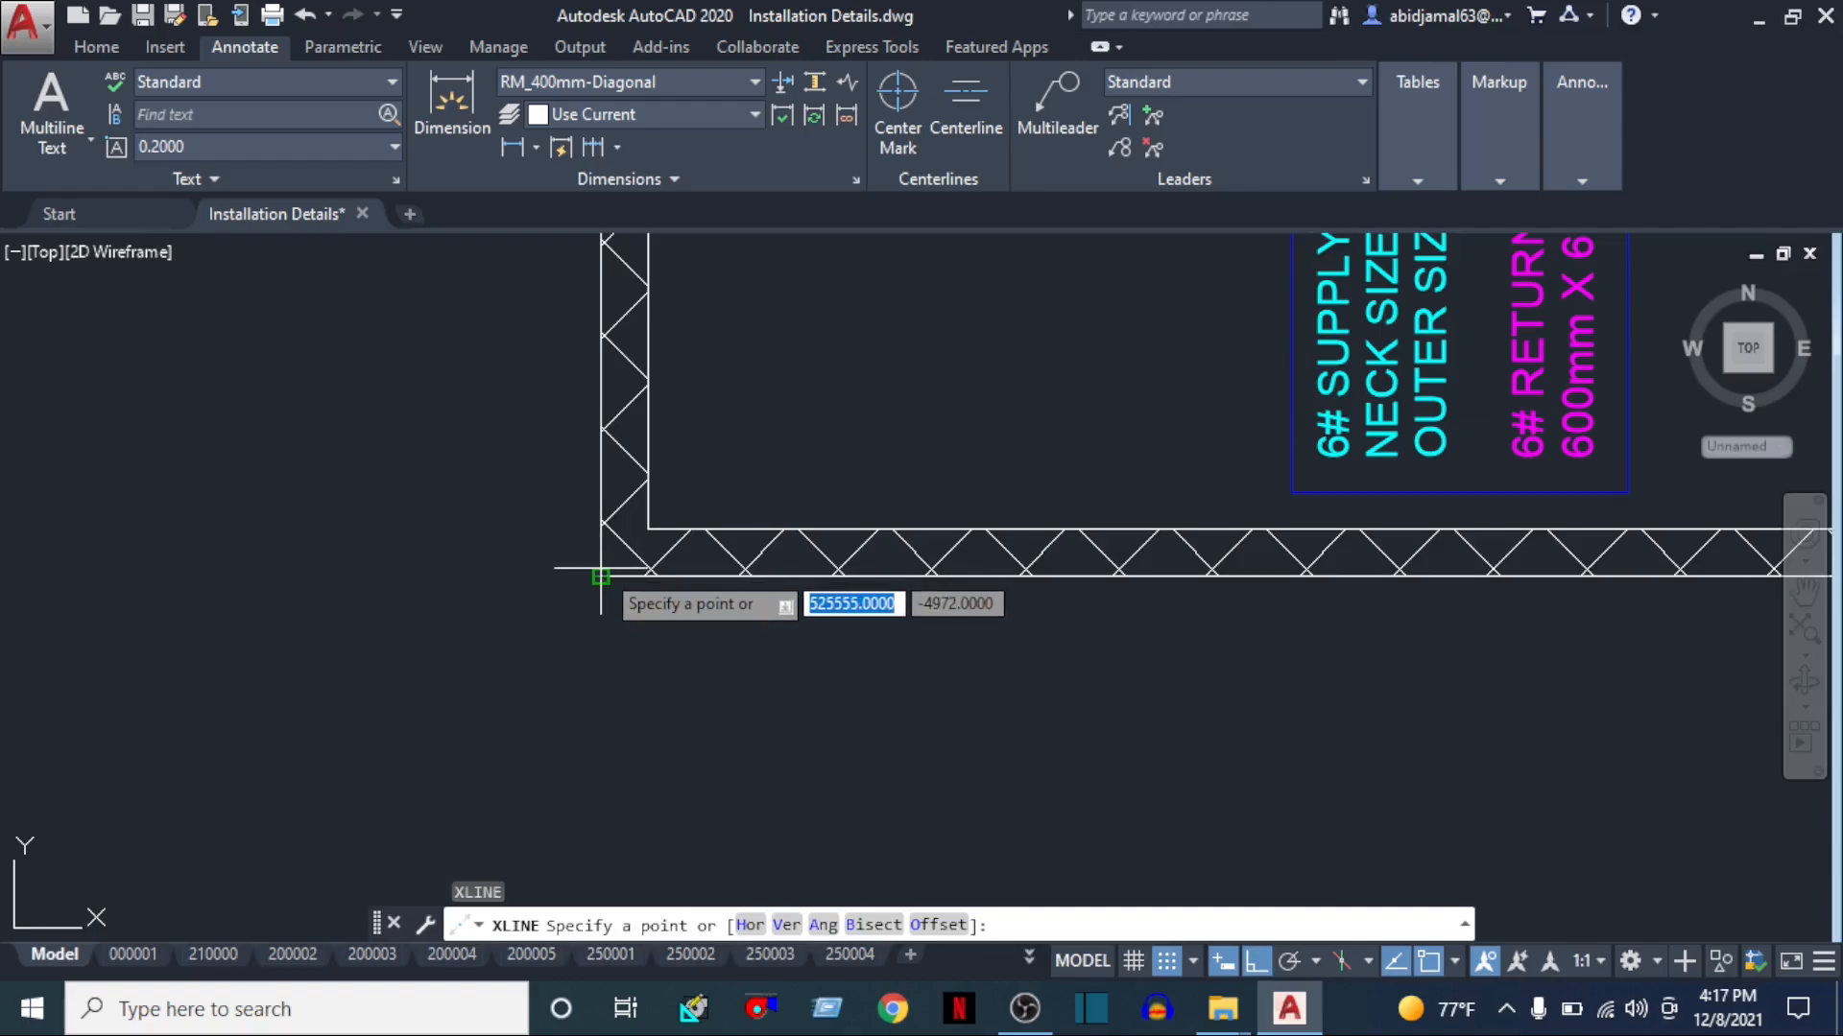
left_click(601, 576)
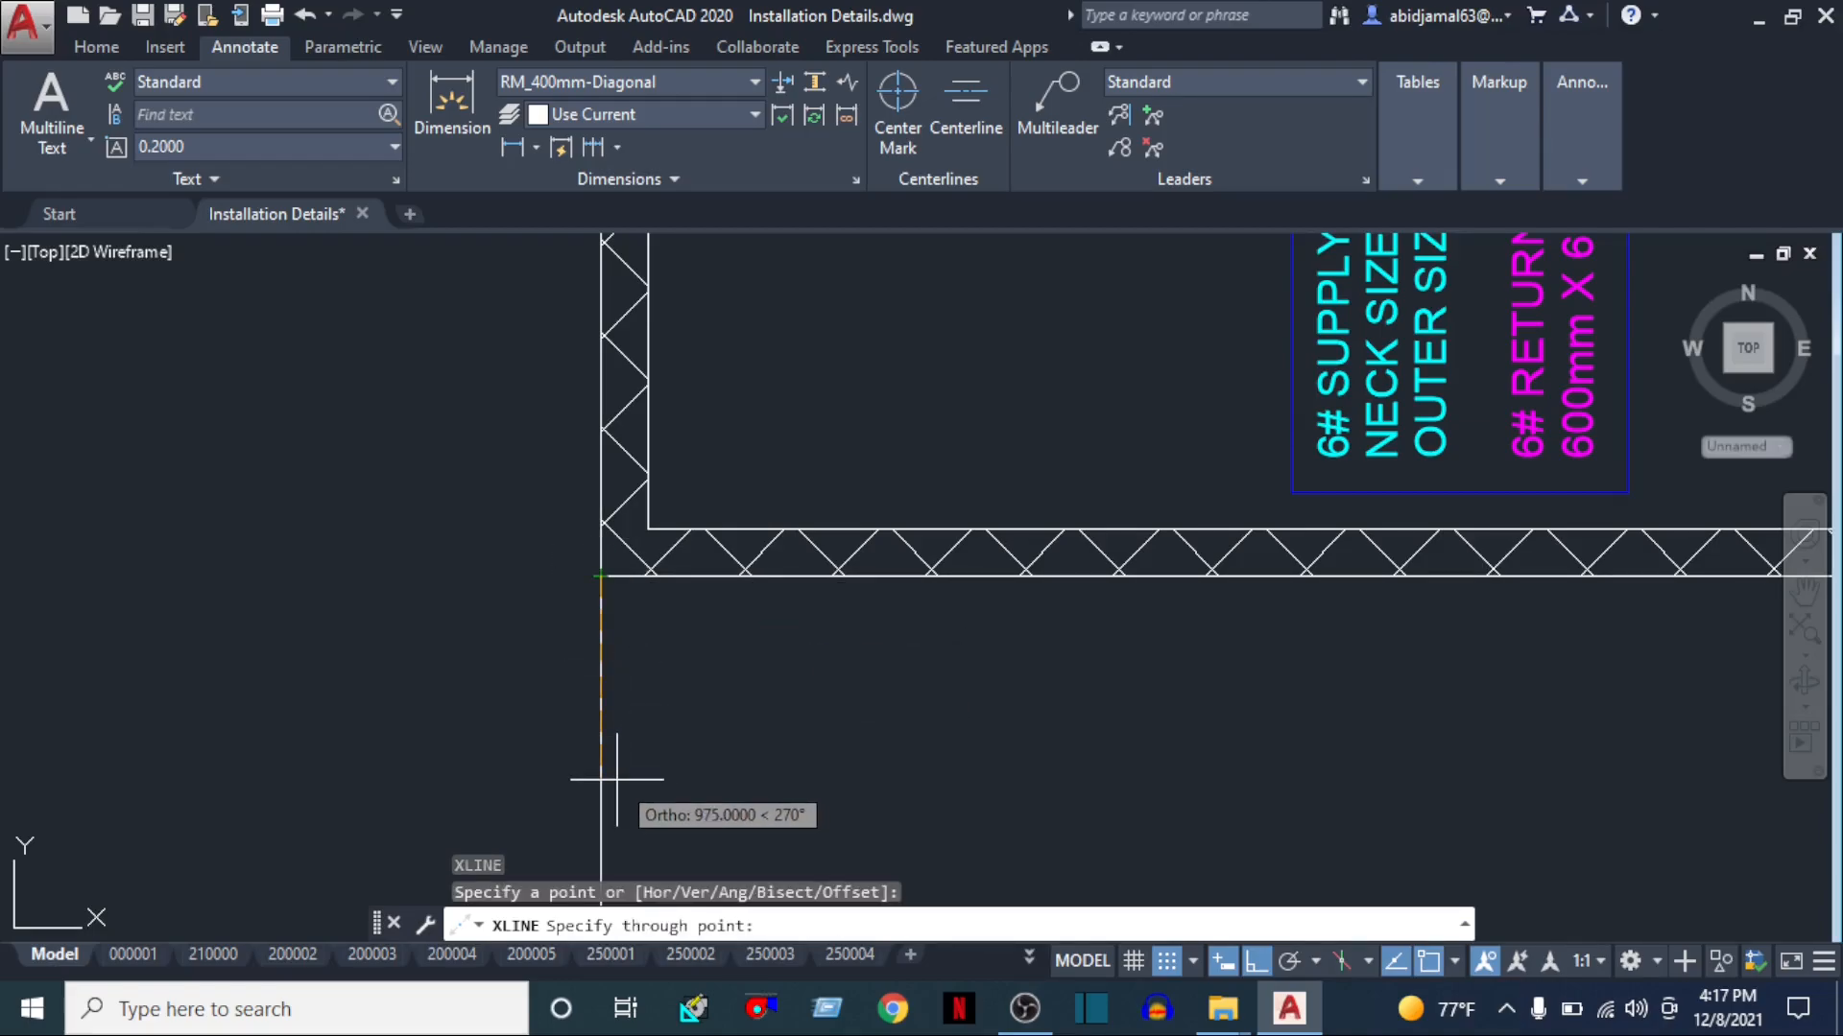
scroll(801, 752, "down", 5)
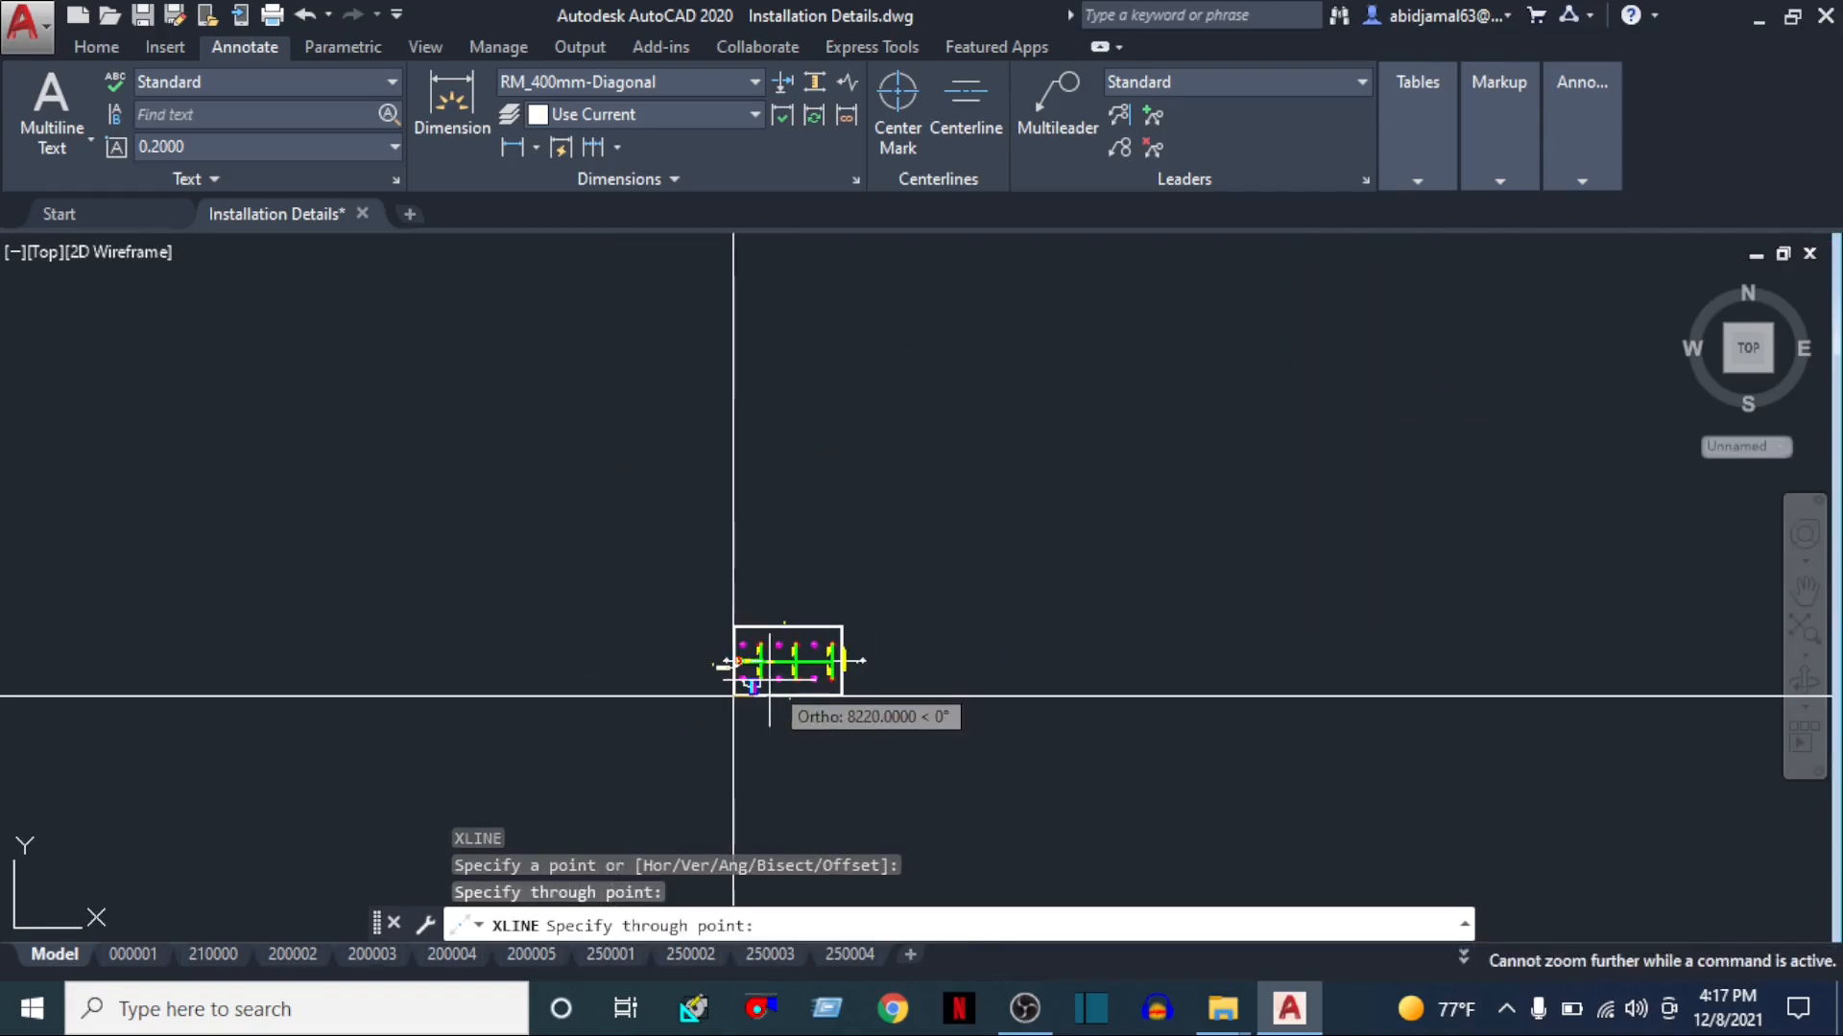
Try to run another construction line from the outer wall corner through the inner corner, and erase the diagonal
key("F8")
scroll(795, 678, "up", 8)
key("F8")
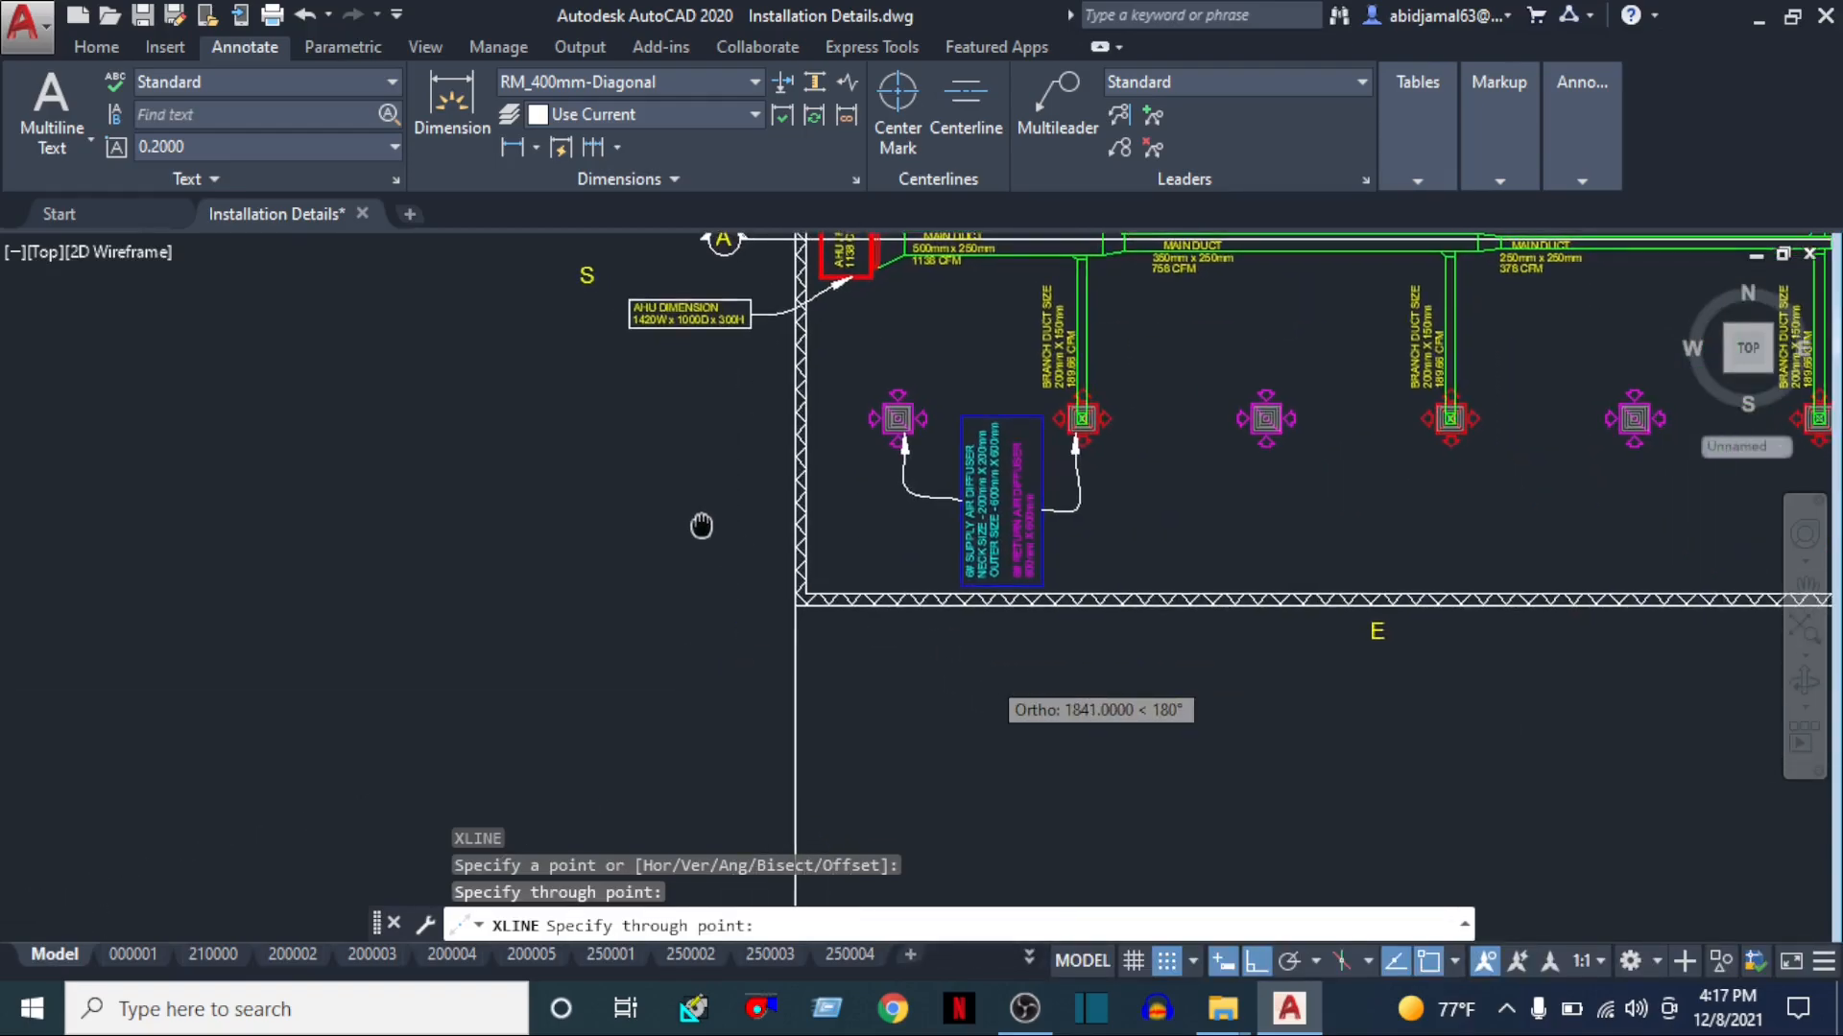
scroll(792, 633, "up", 1)
middle_click_drag(969, 343, 687, 757)
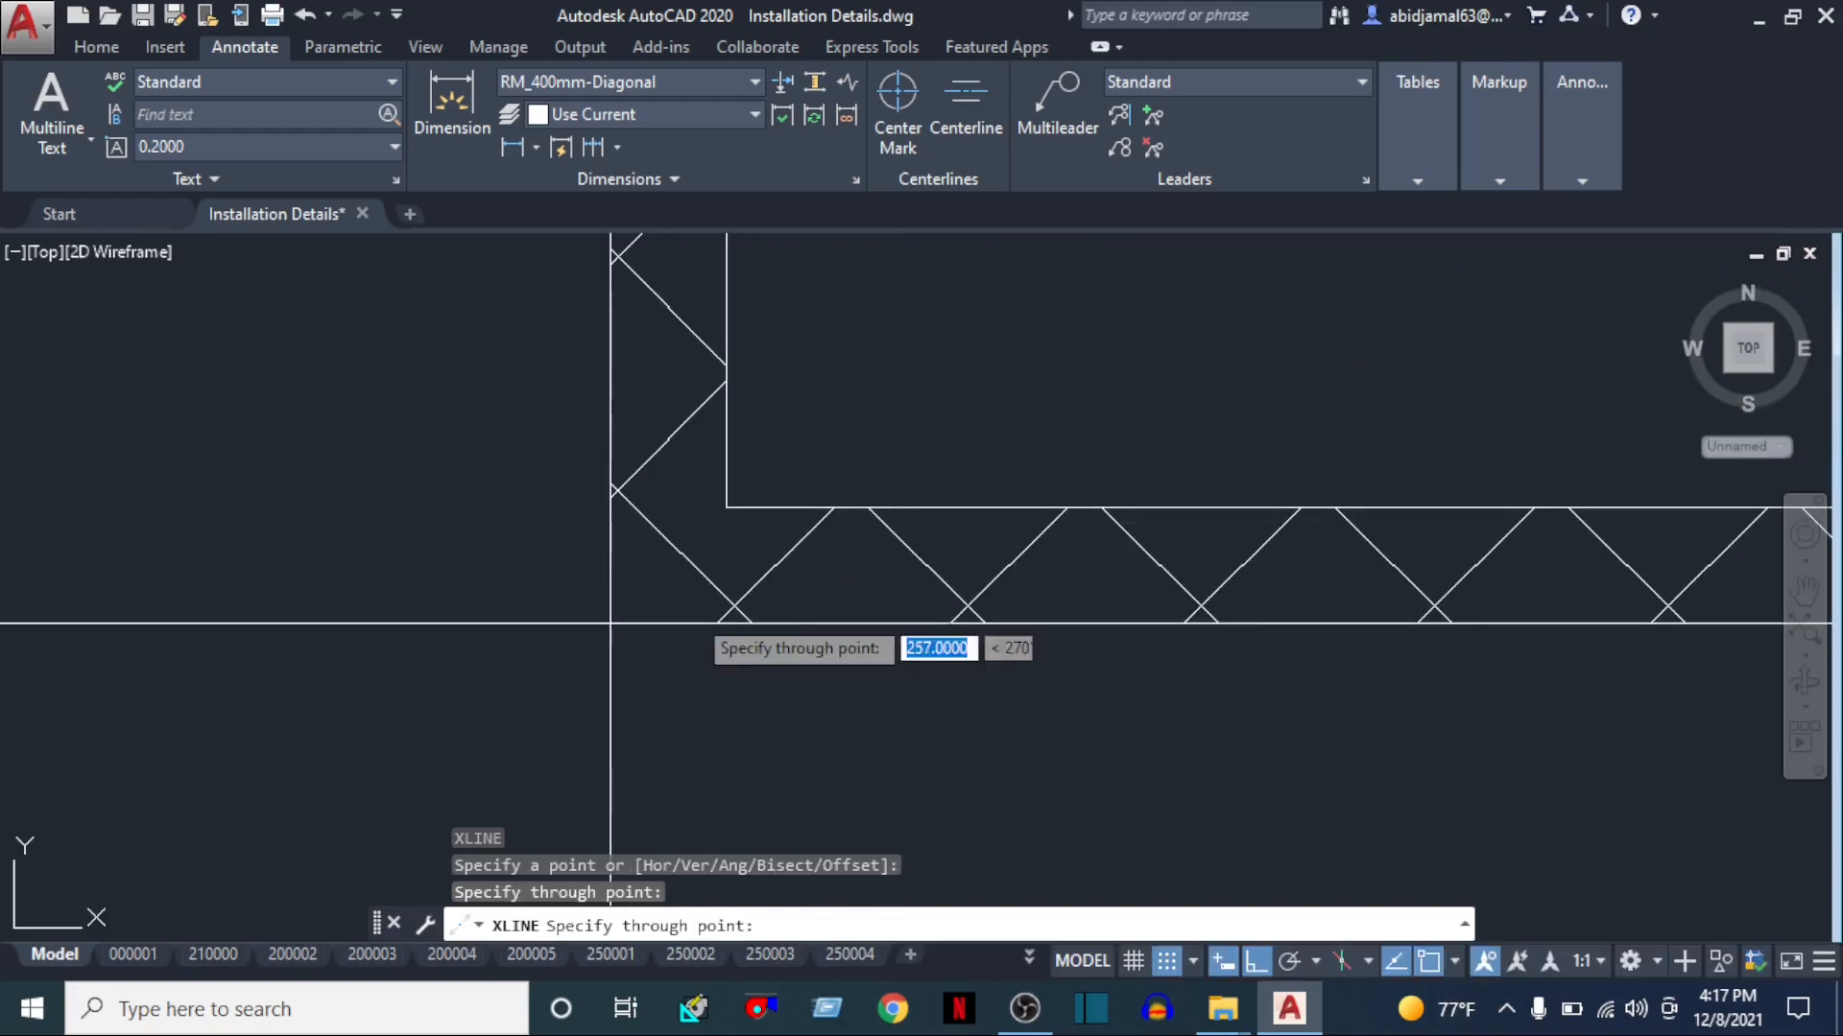
left_click(726, 505)
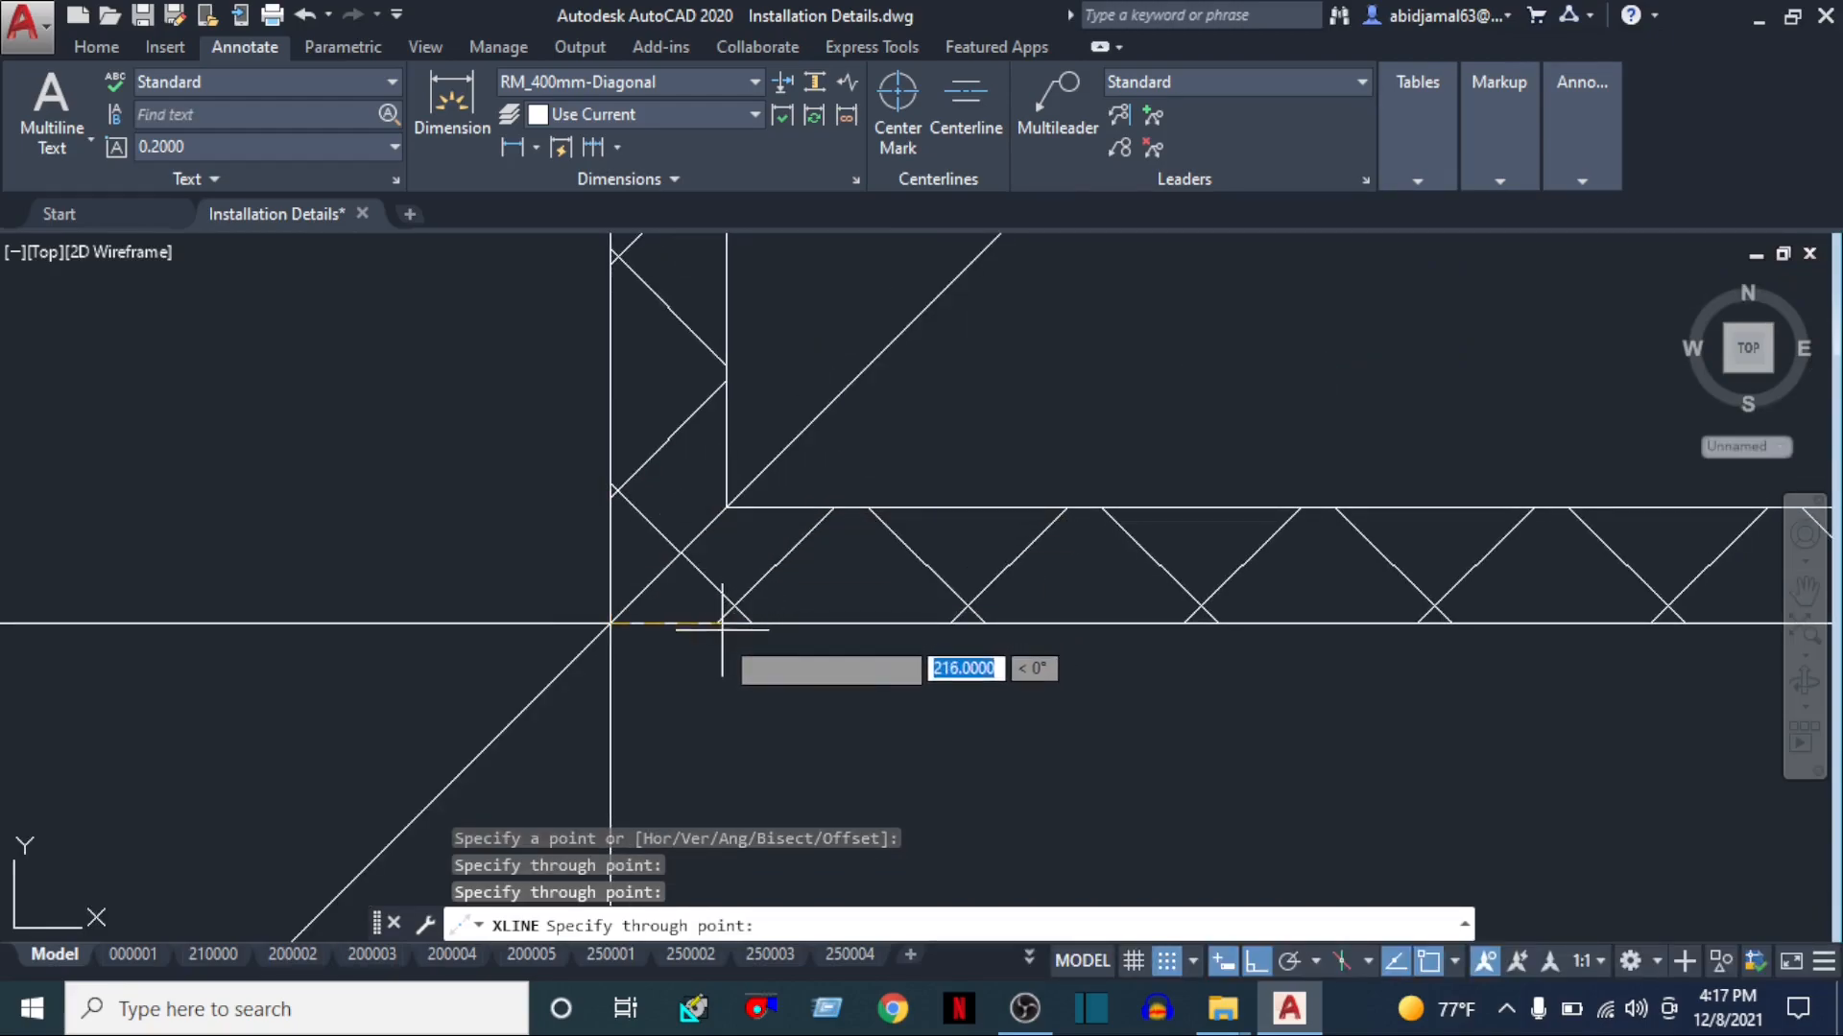
key("Escape")
left_click(526, 743)
left_click(362, 691)
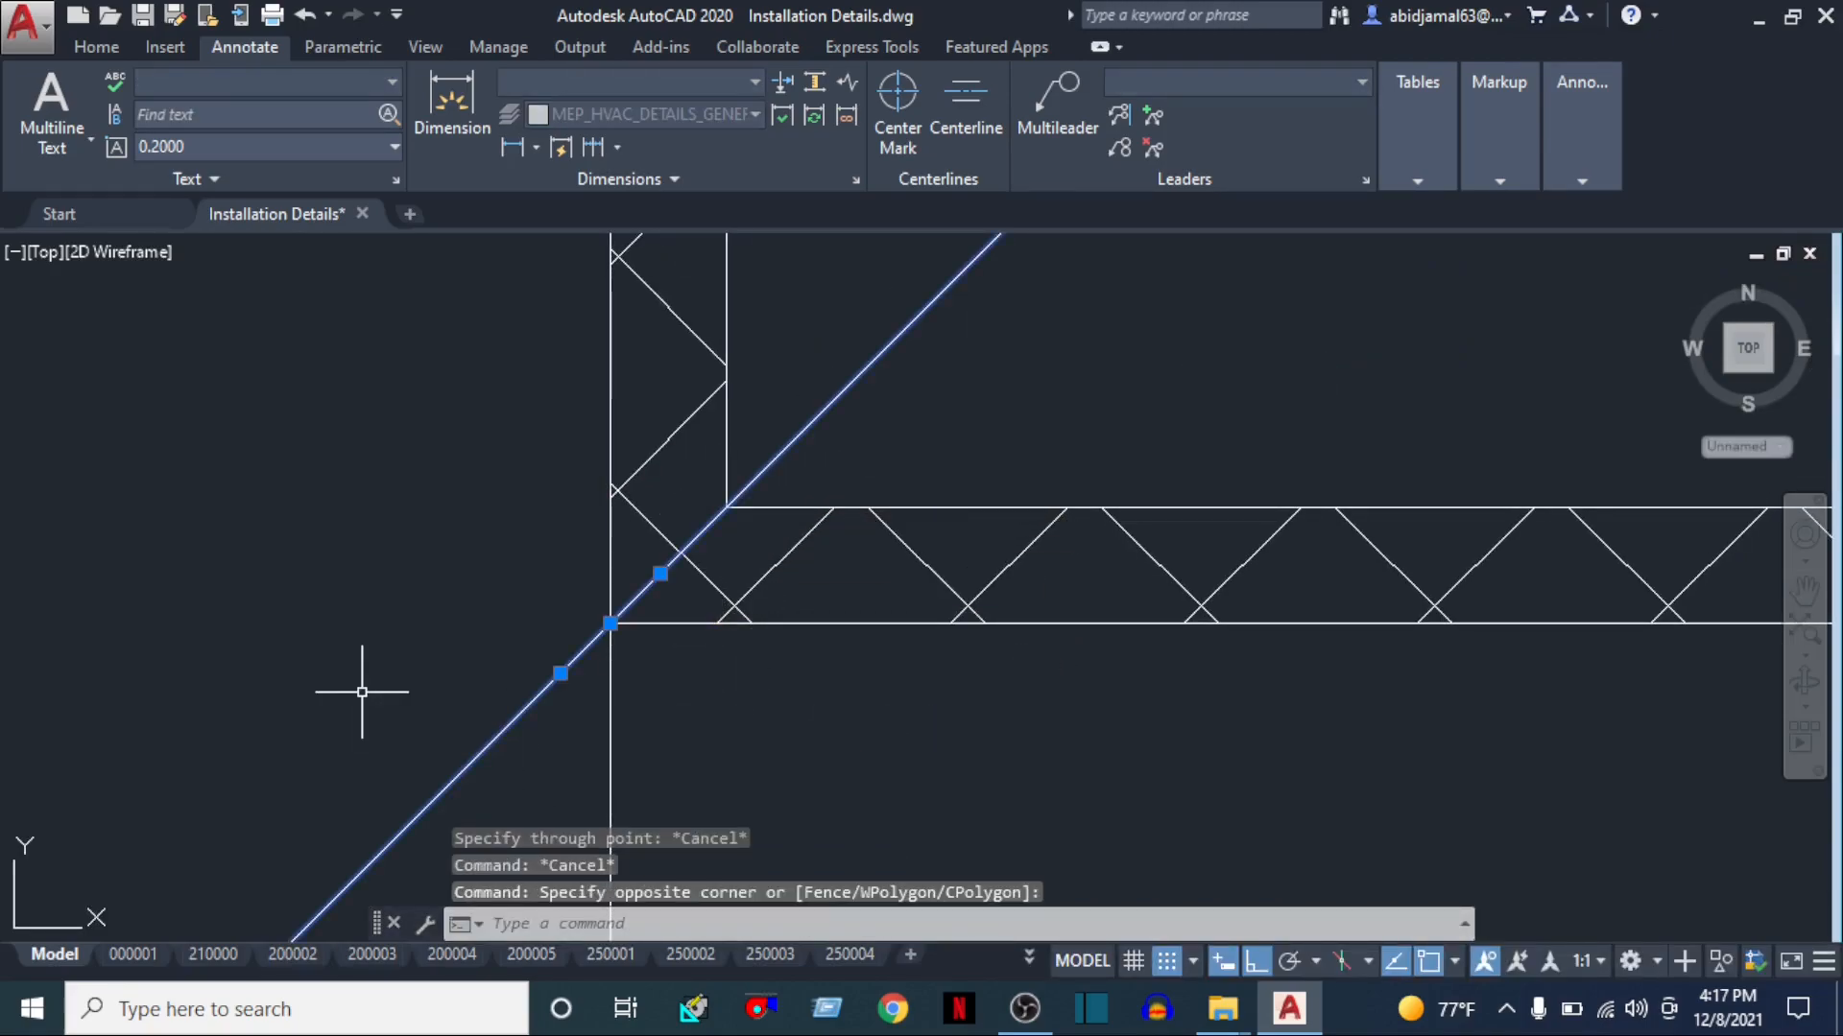
type("e")
key("Return")
Draw a vertical construction line through the mall's inner wall corner where sides S and E meet
type("xl")
key("Return")
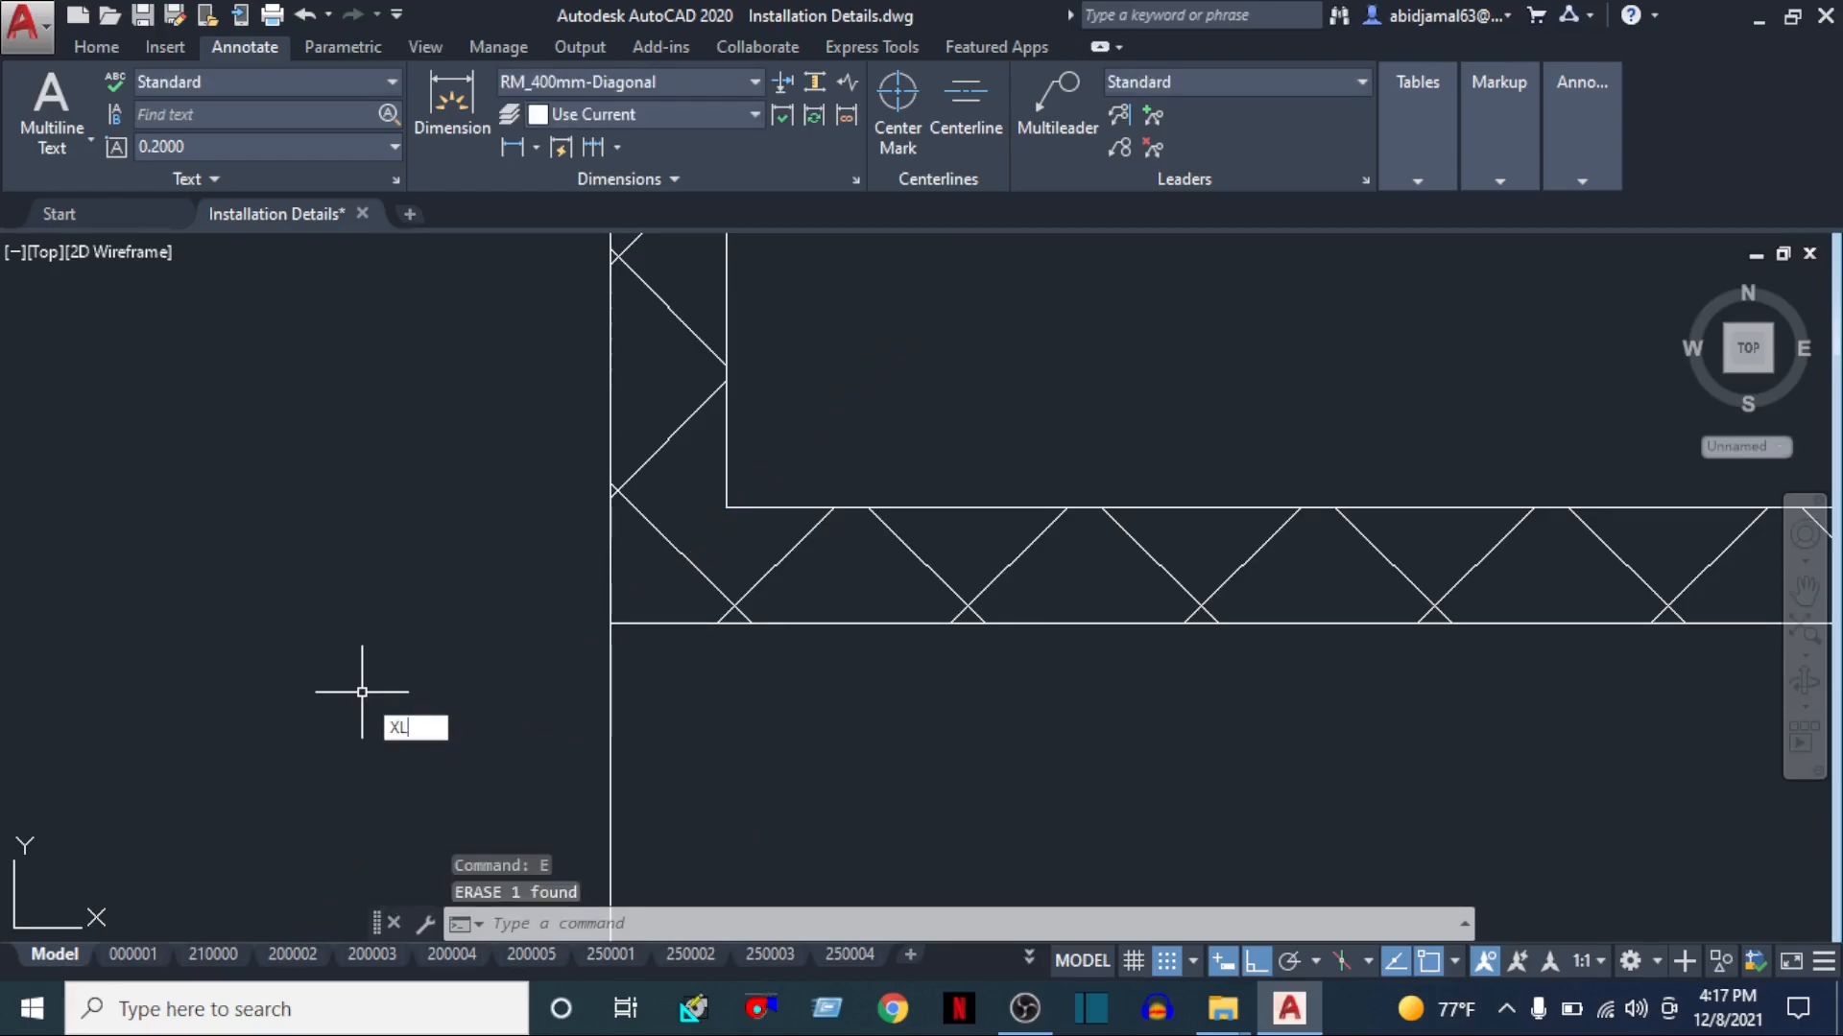
left_click(727, 506)
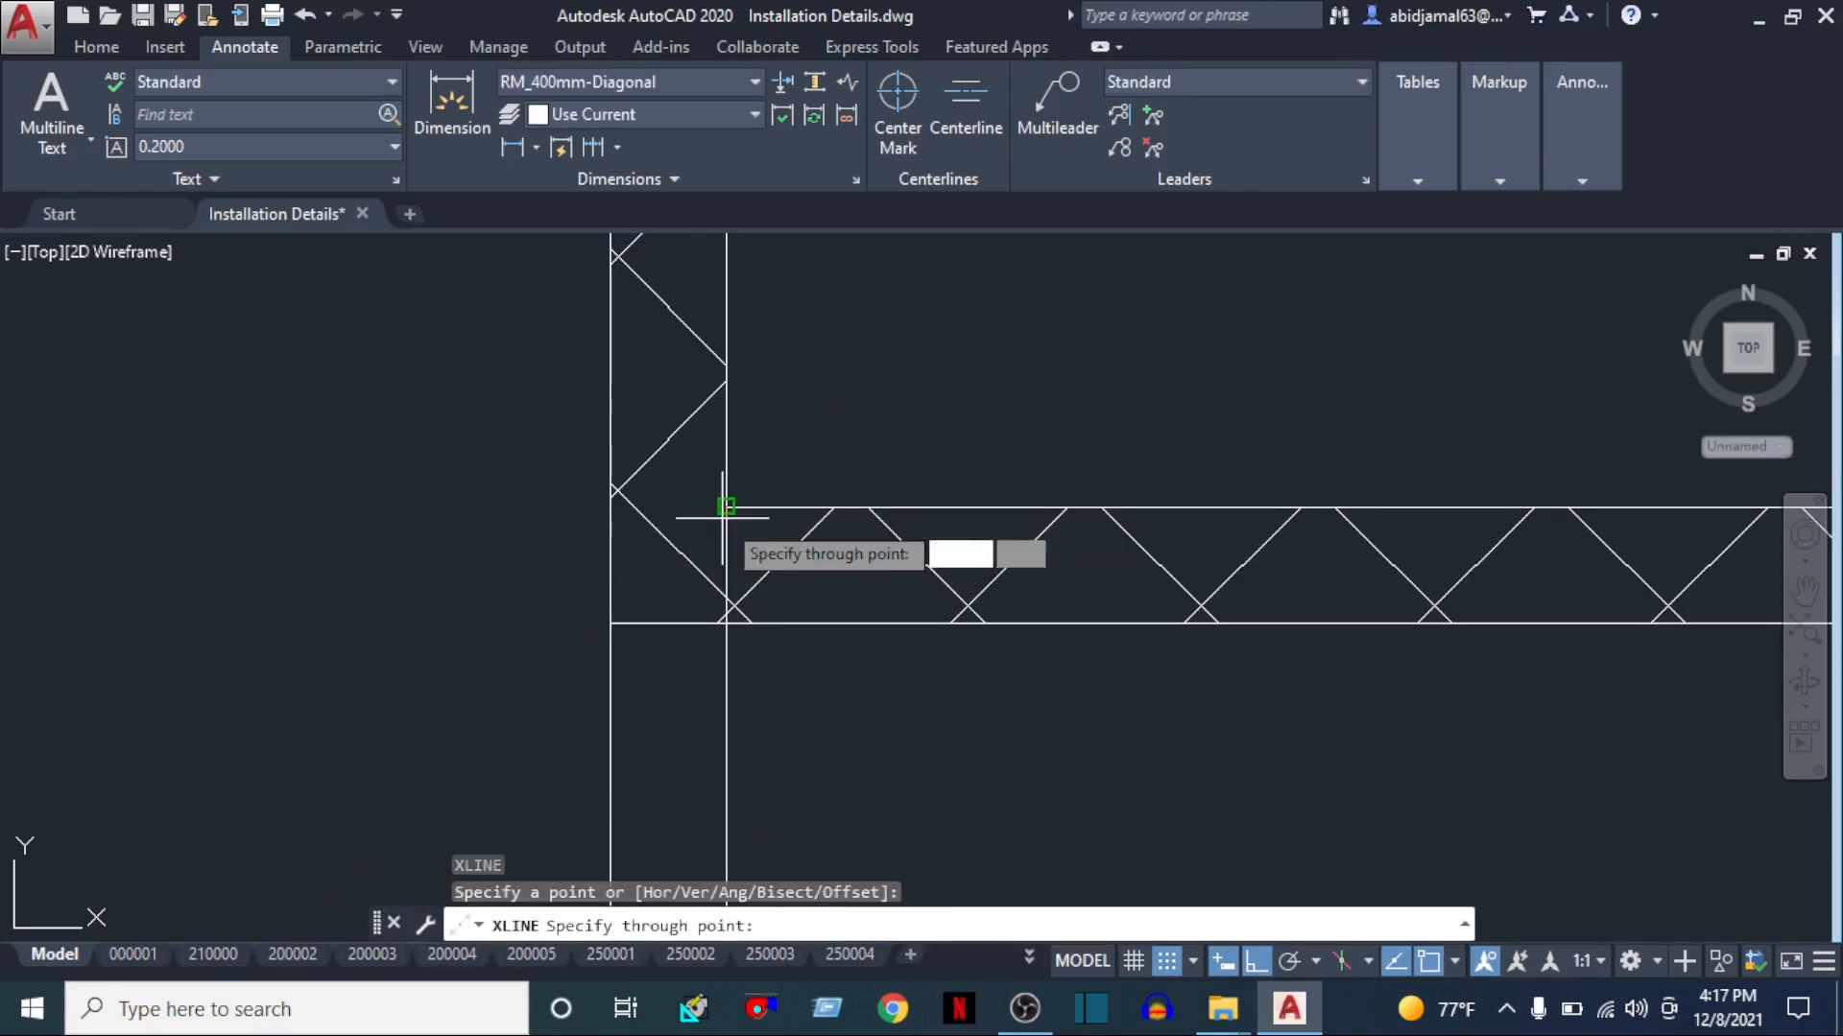
left_click(740, 761)
key("Escape")
Draw a vertical construction line through the mall's inner wall corner where sides N and E meet
scroll(759, 761, "down", 8)
scroll(759, 761, "down", 2)
scroll(1319, 754, "up", 5)
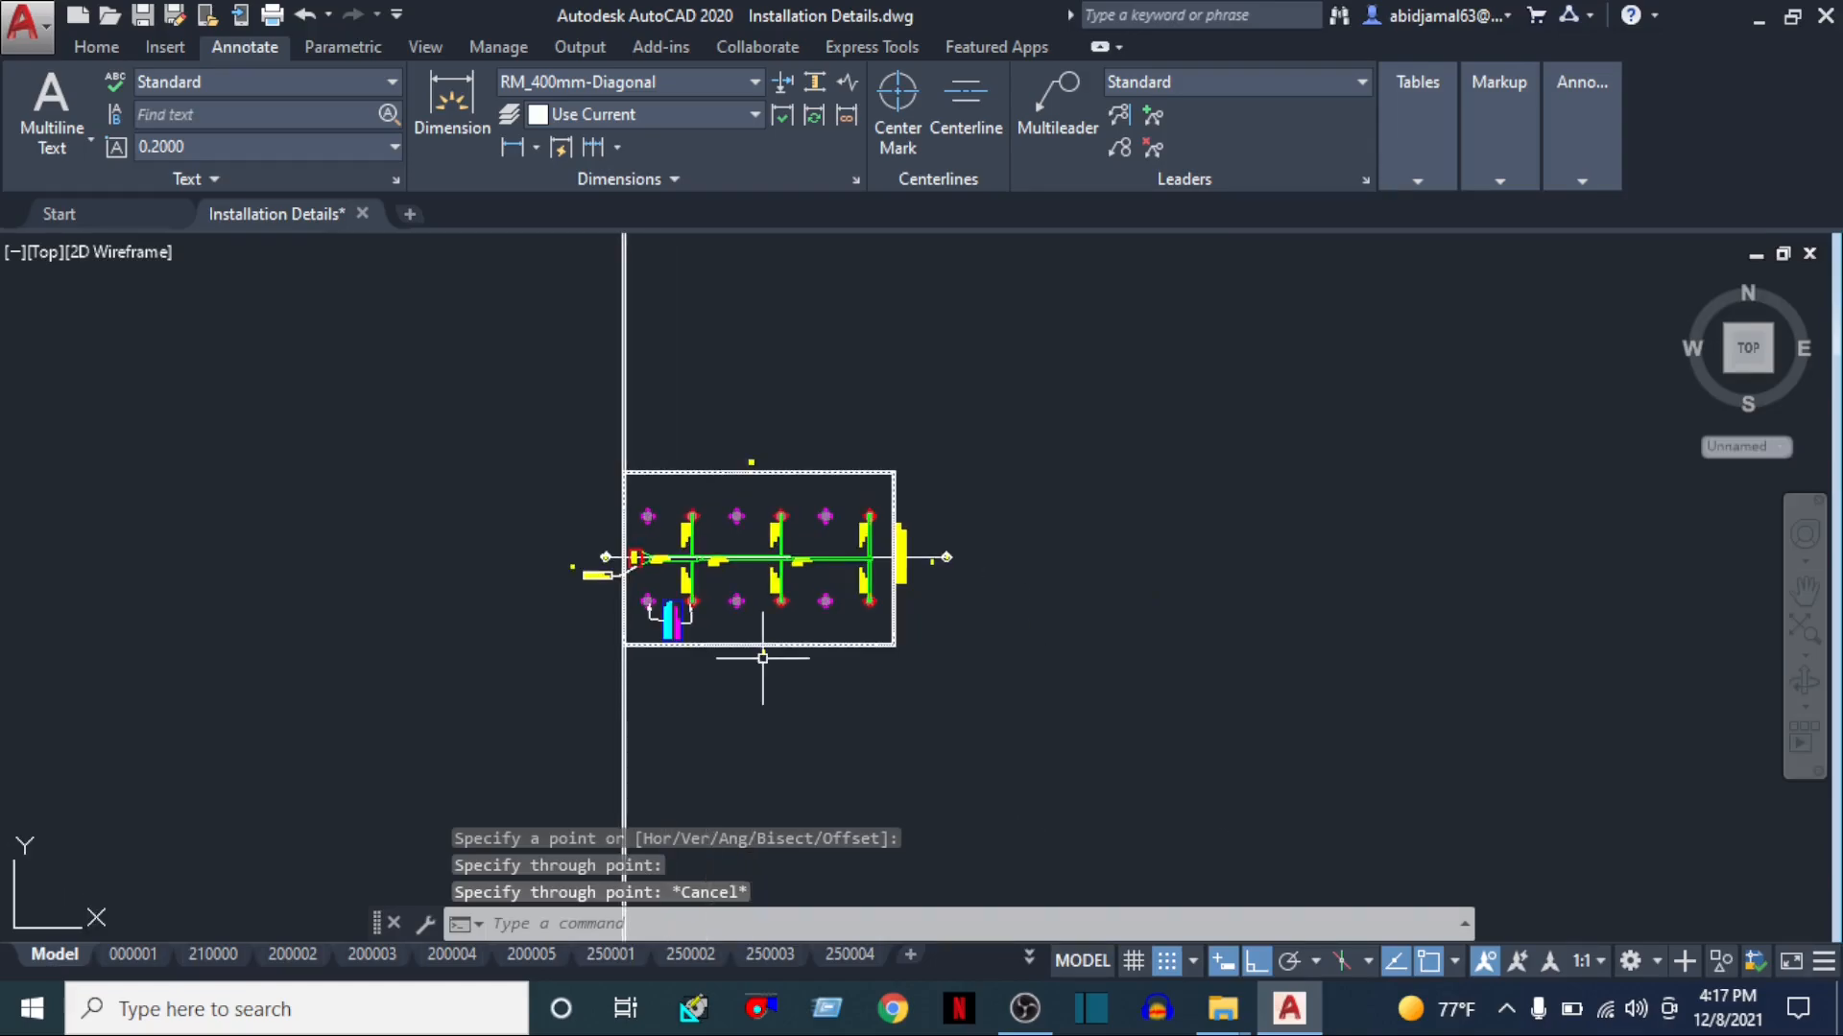
middle_click_drag(1325, 740, 900, 619)
scroll(1221, 700, "up", 3)
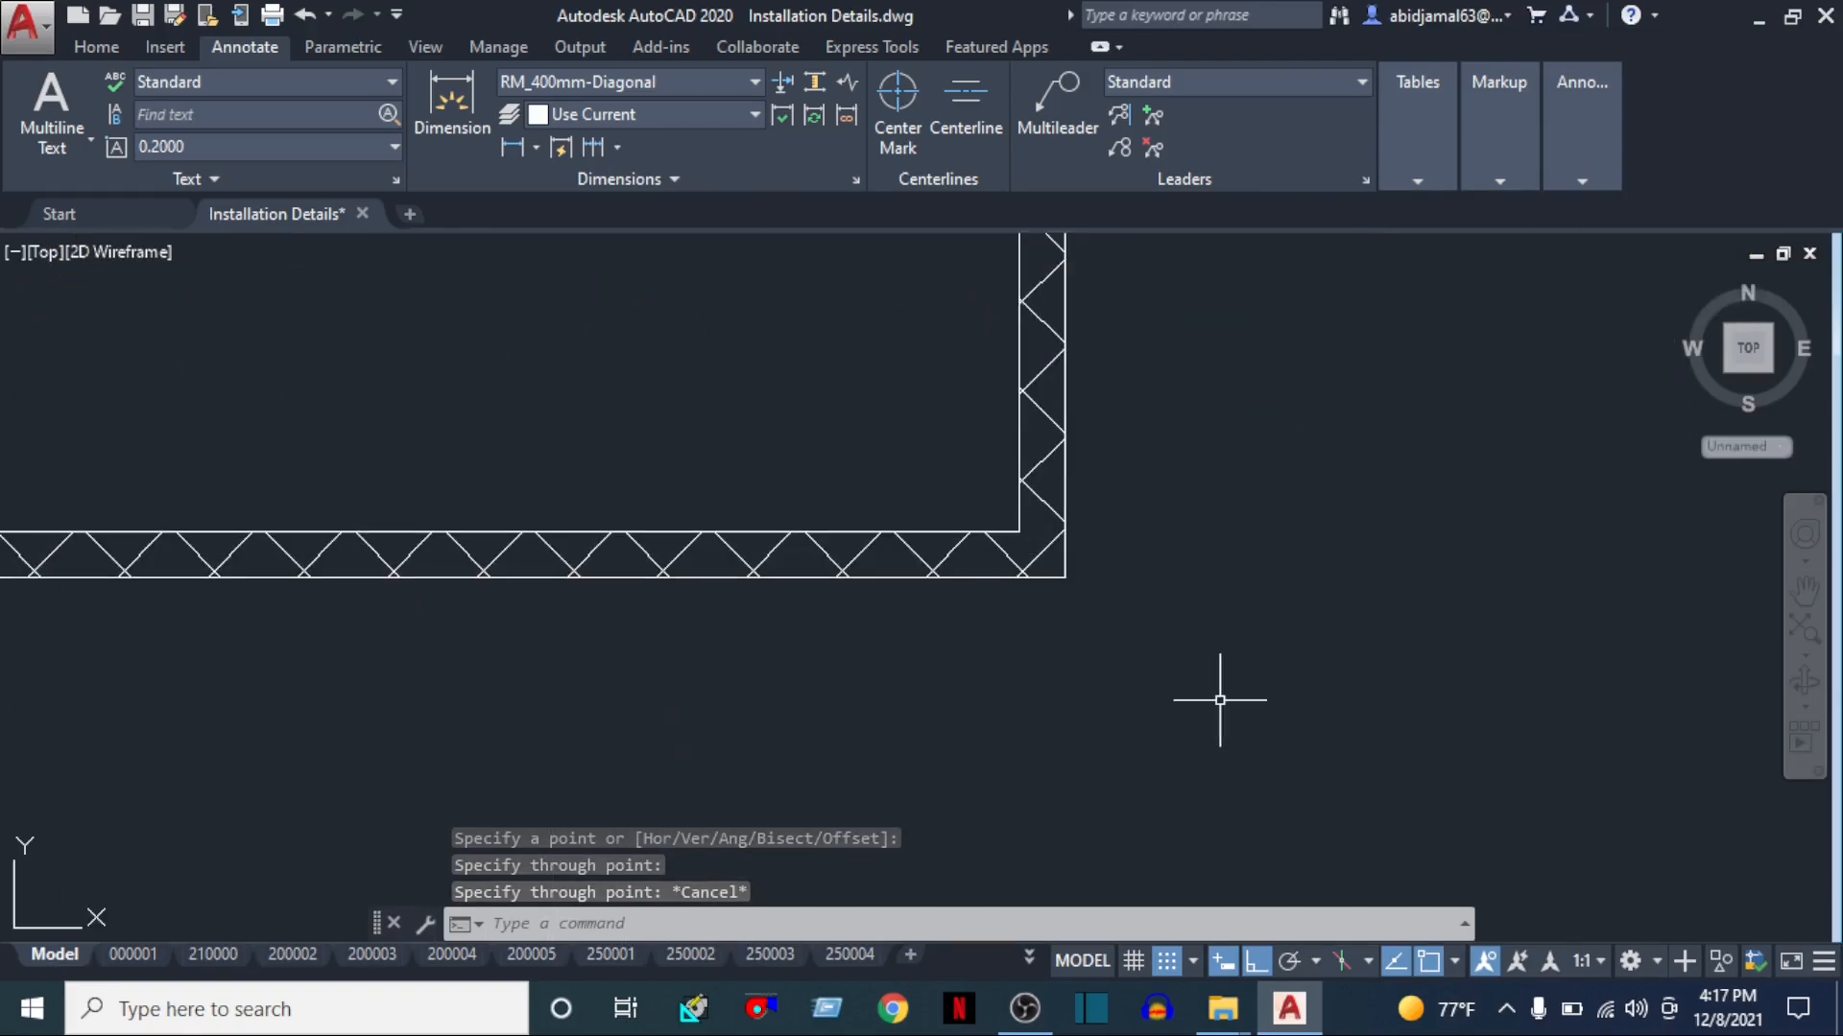
key("Return")
left_click(1019, 530)
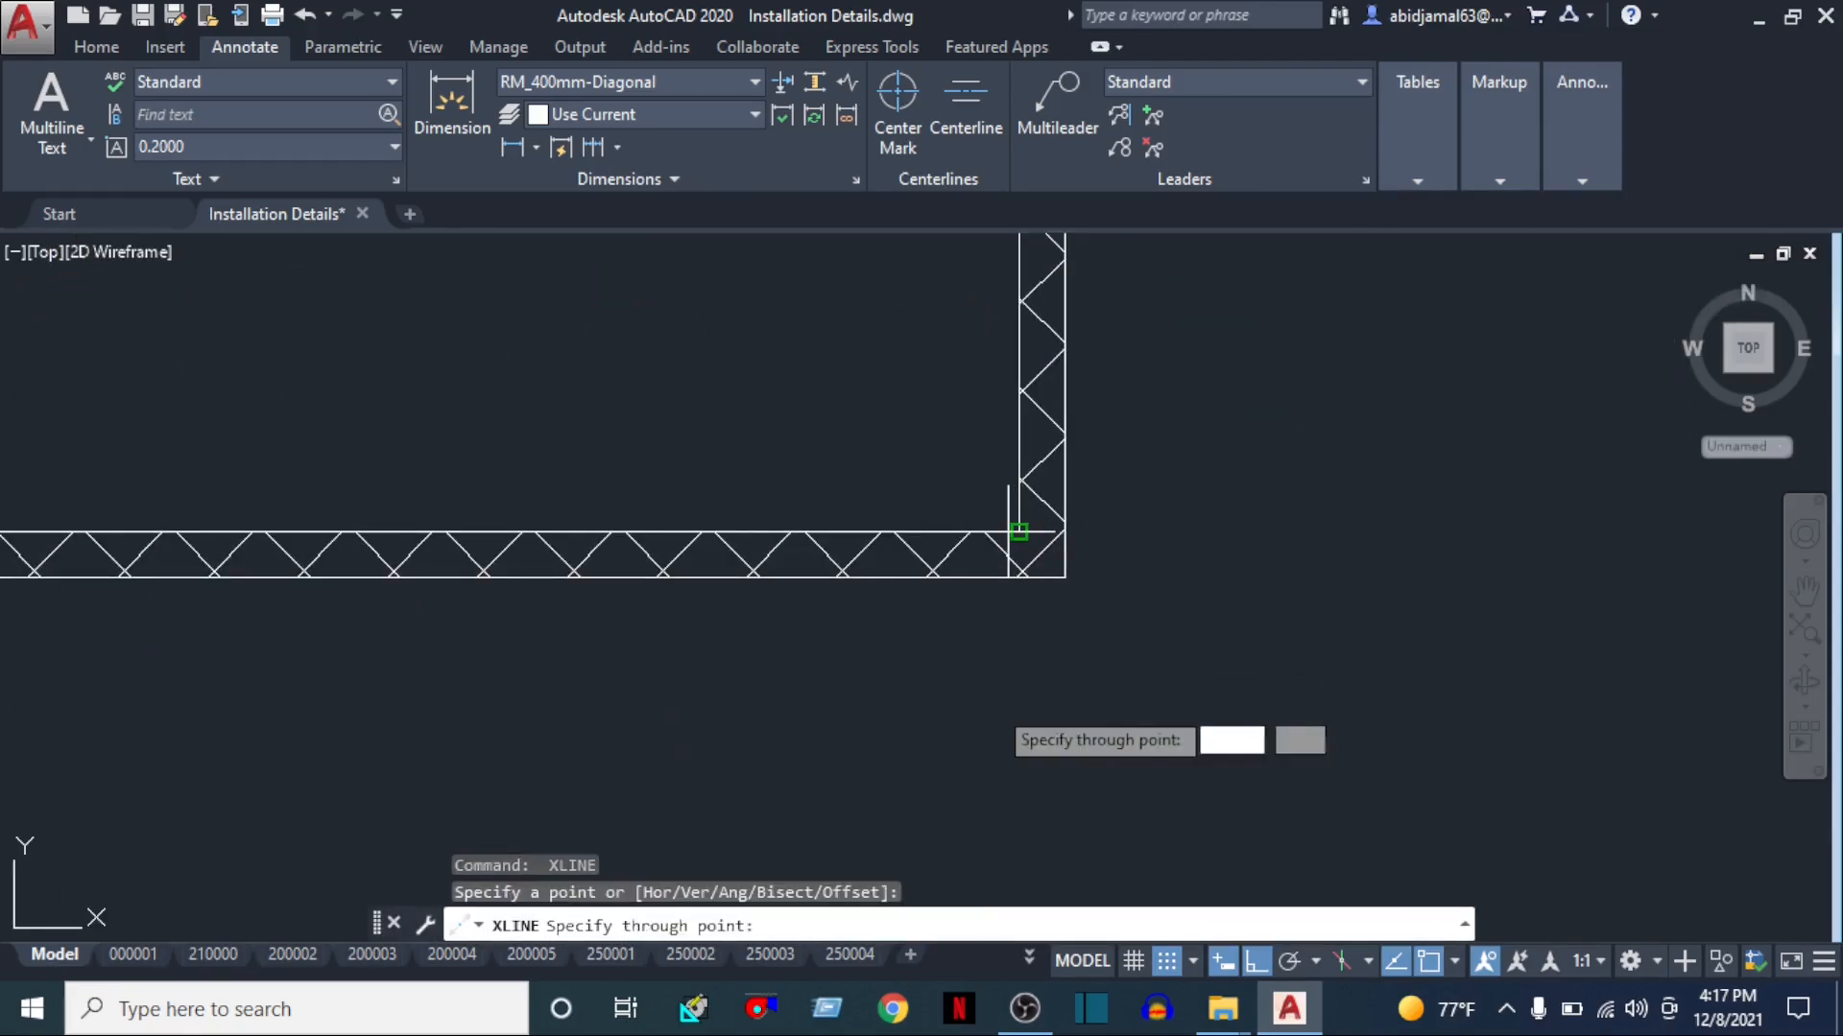
left_click(1064, 606)
key("Return")
Draw a vertical construction line through the mall's outer wall corner where sides N and E meet
type("xl")
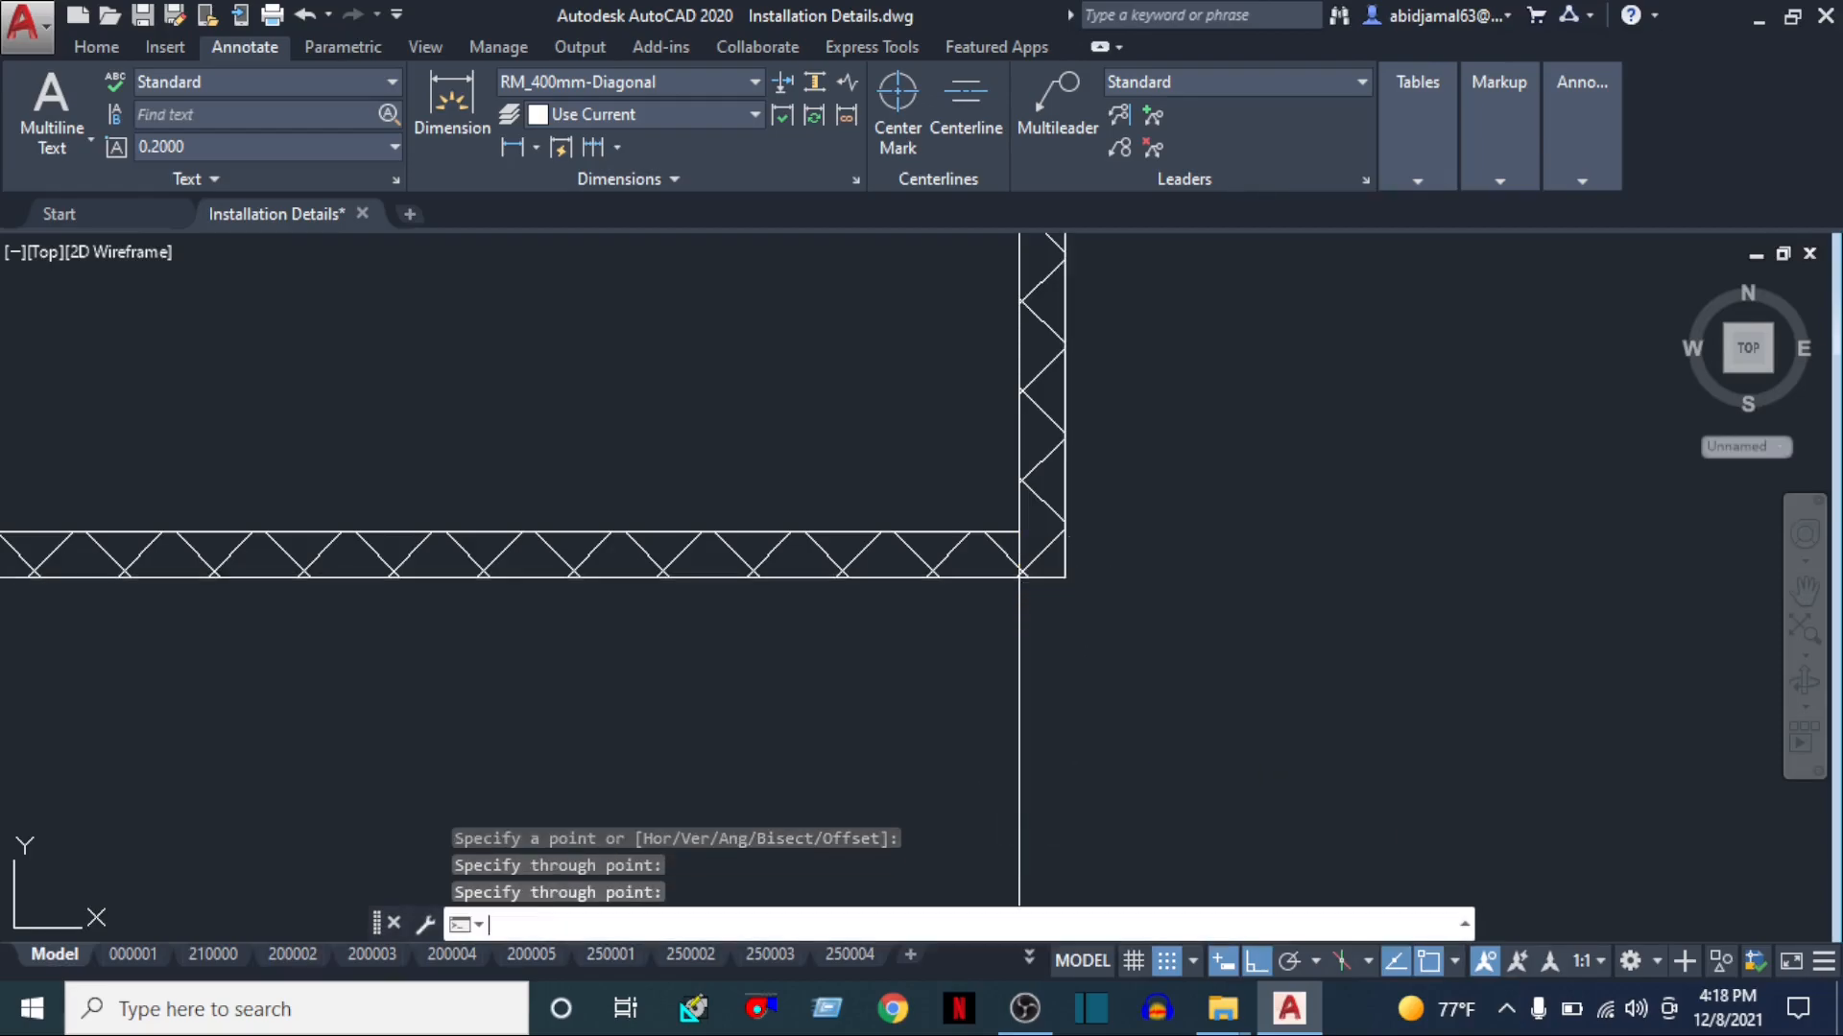
key("Return")
left_click(1064, 577)
key("Escape")
scroll(958, 731, "down", 6)
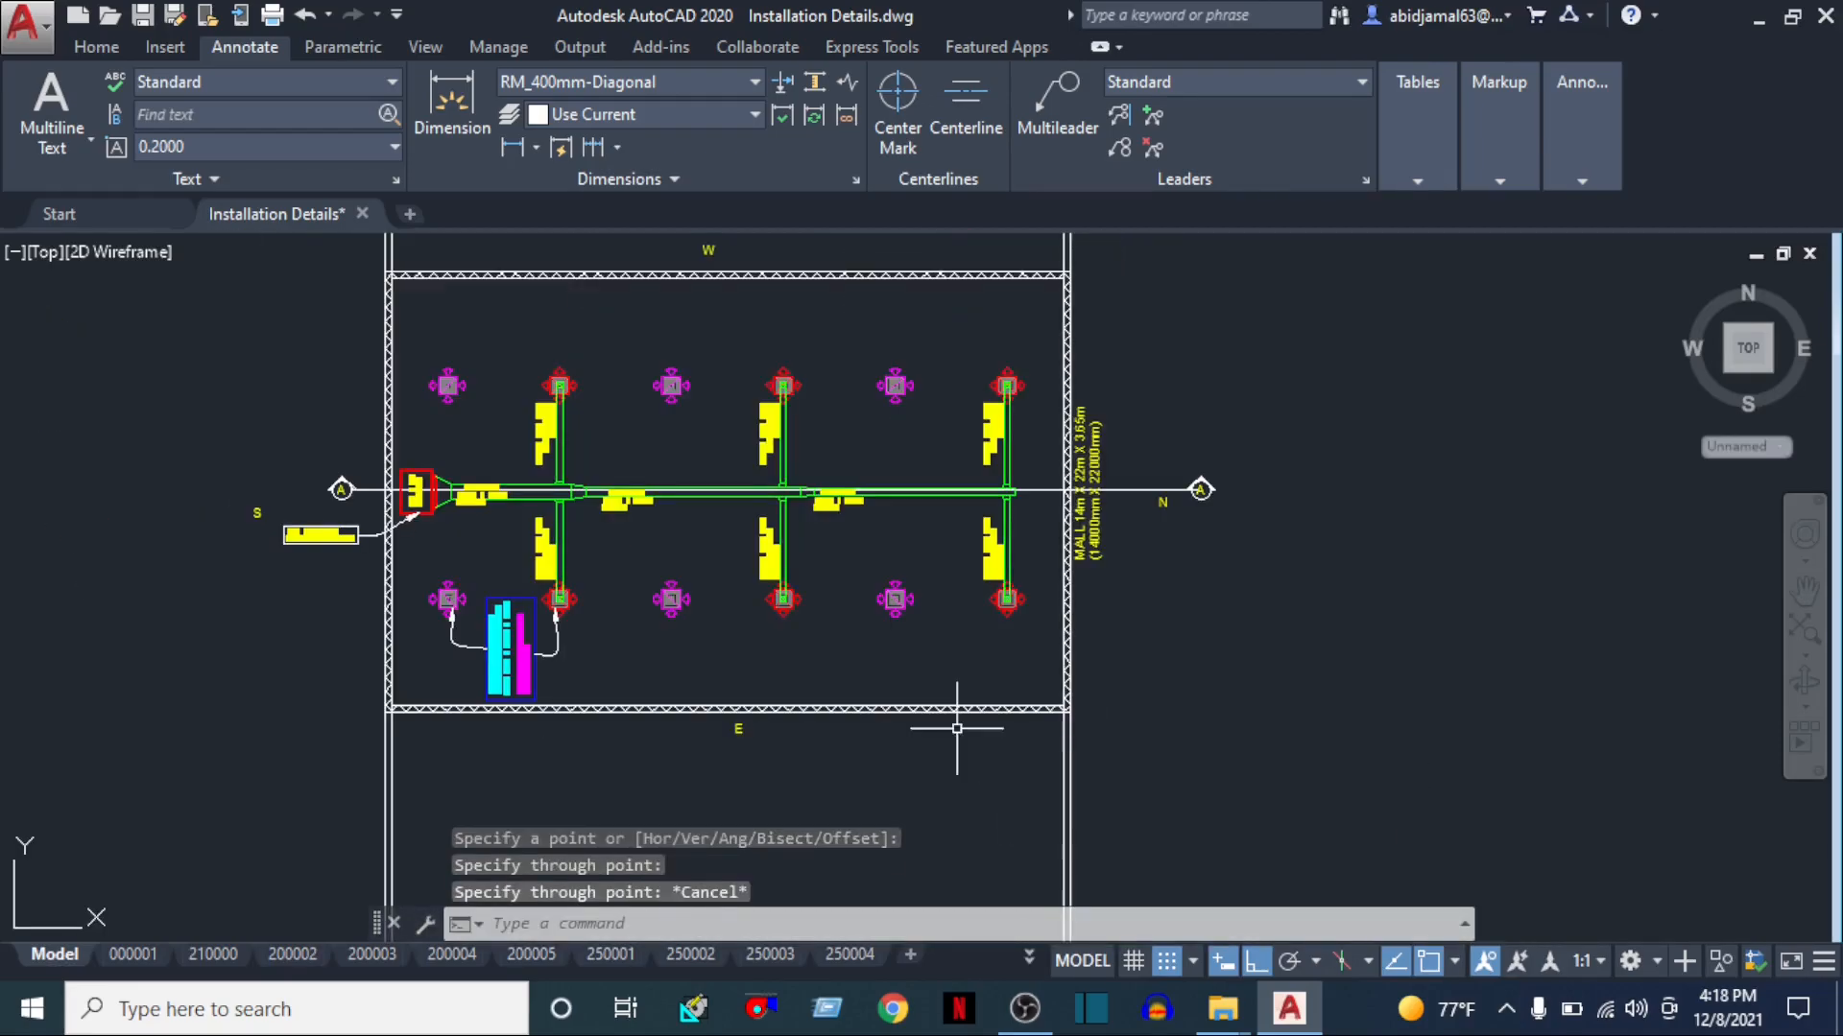
Draw a horizontal line below the mall's E side, spanning between the two inner vertical construction lines
middle_click_drag(902, 693, 886, 456)
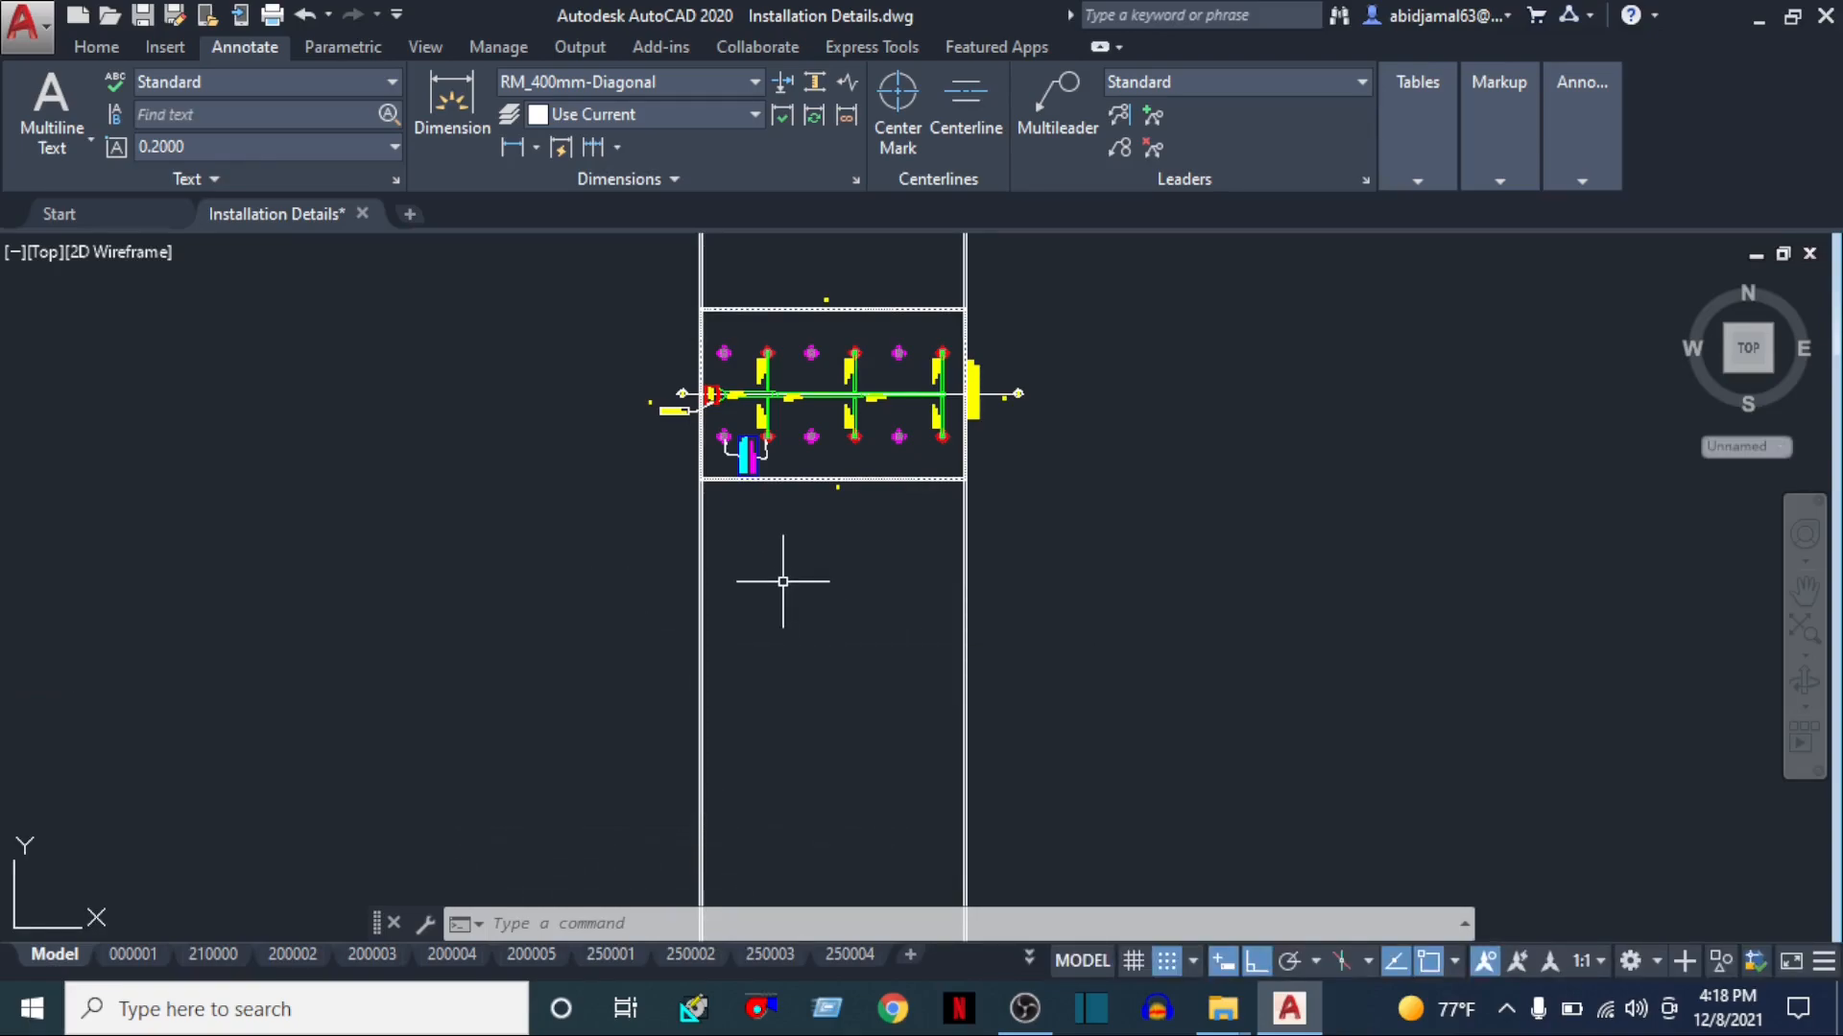
scroll(792, 576, "up", 2)
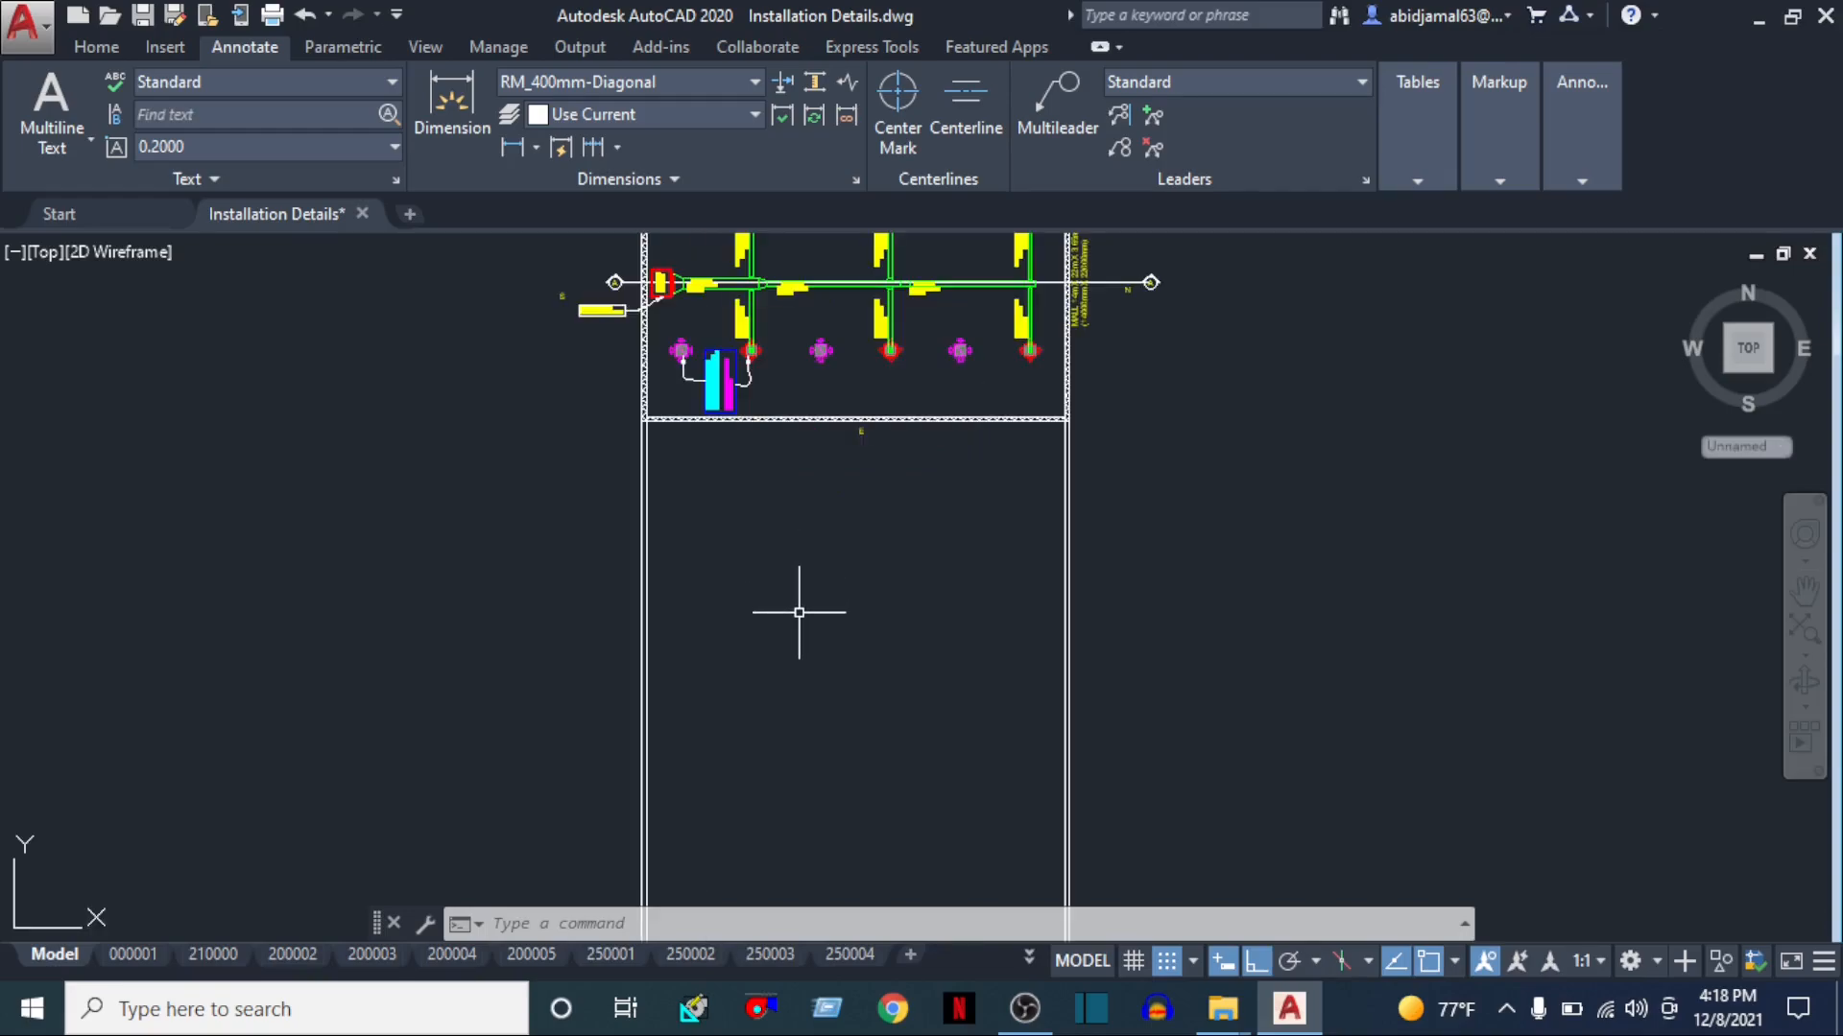
type("l")
key("Return")
scroll(741, 523, "up", 4)
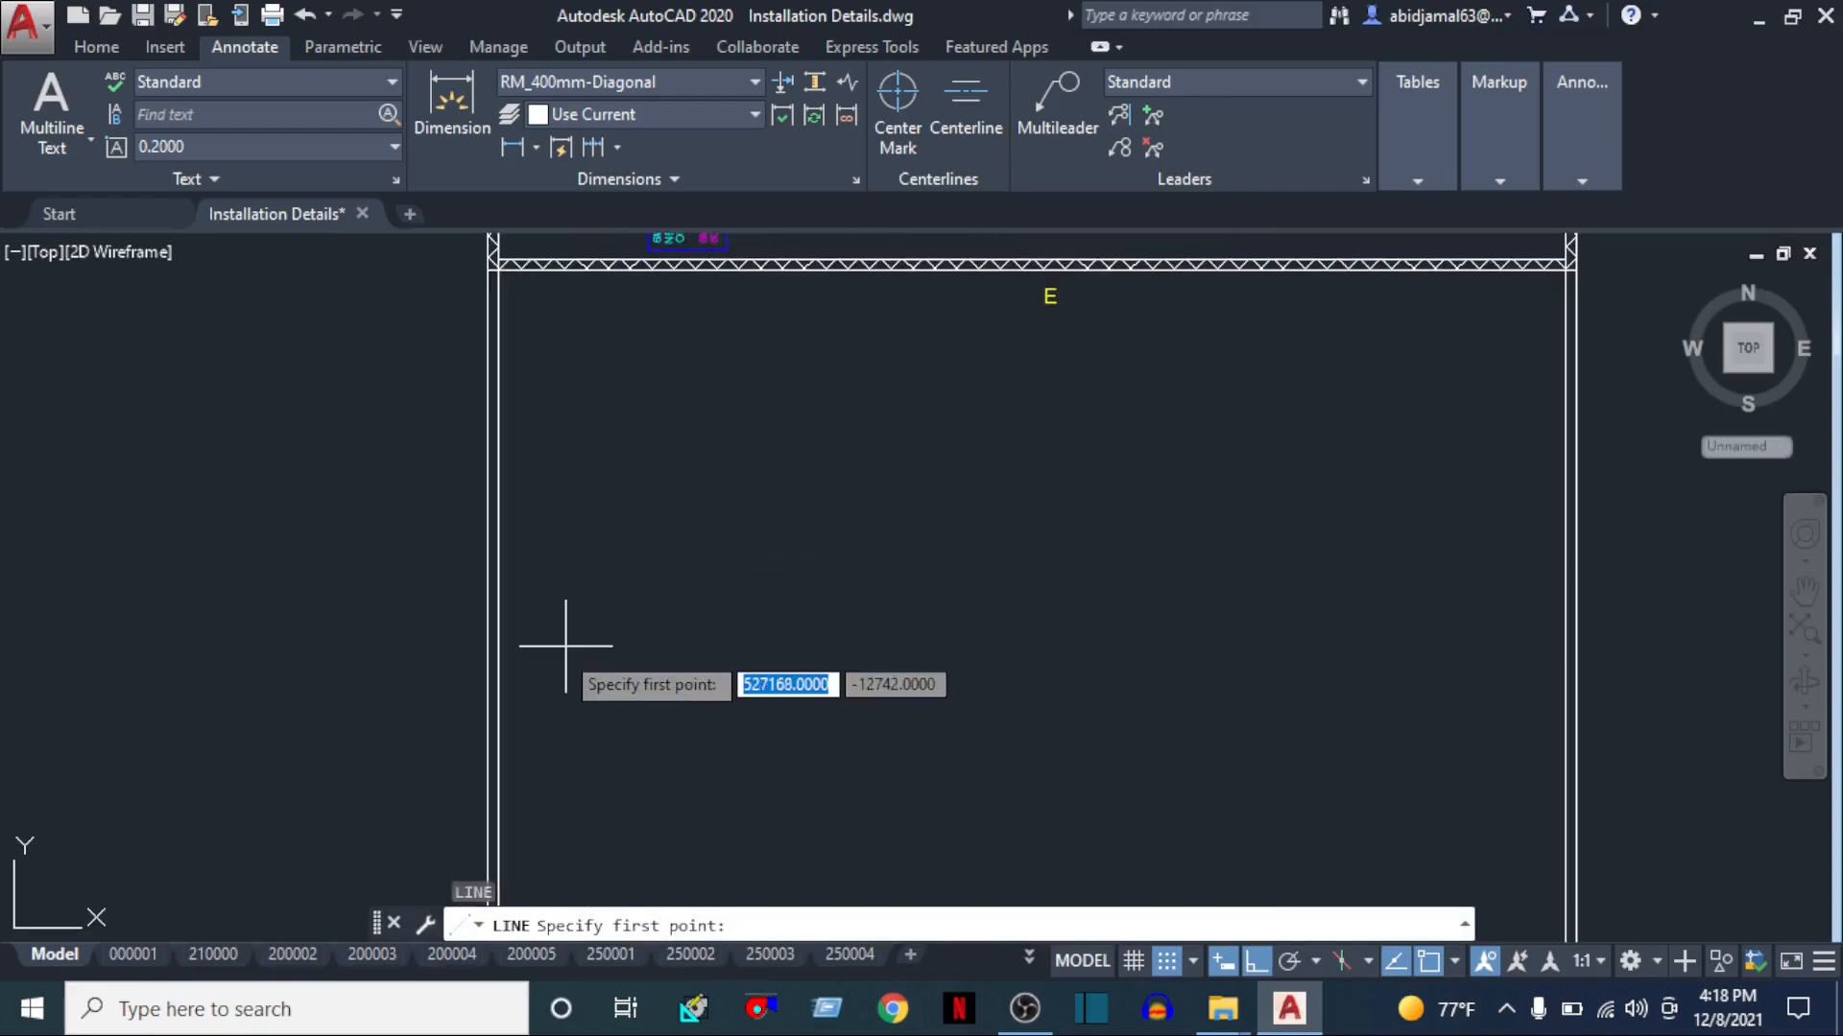
middle_click_drag(787, 587, 753, 664)
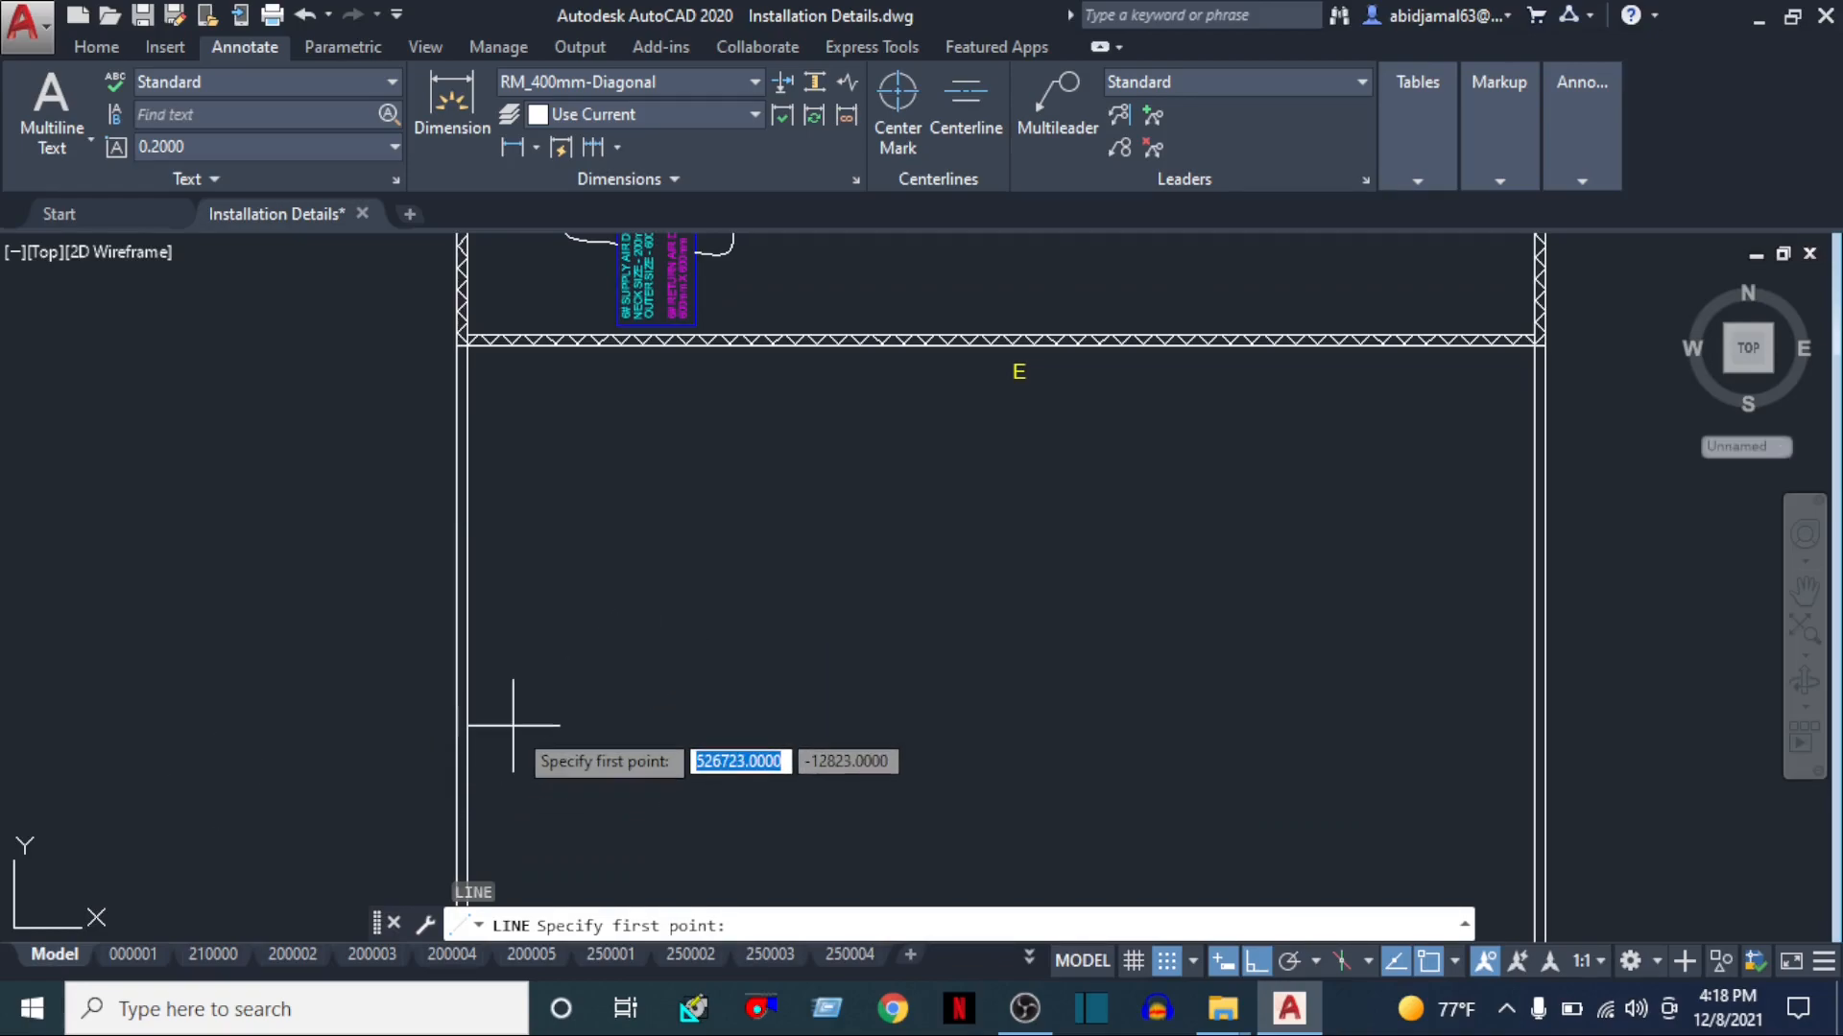
left_click(466, 645)
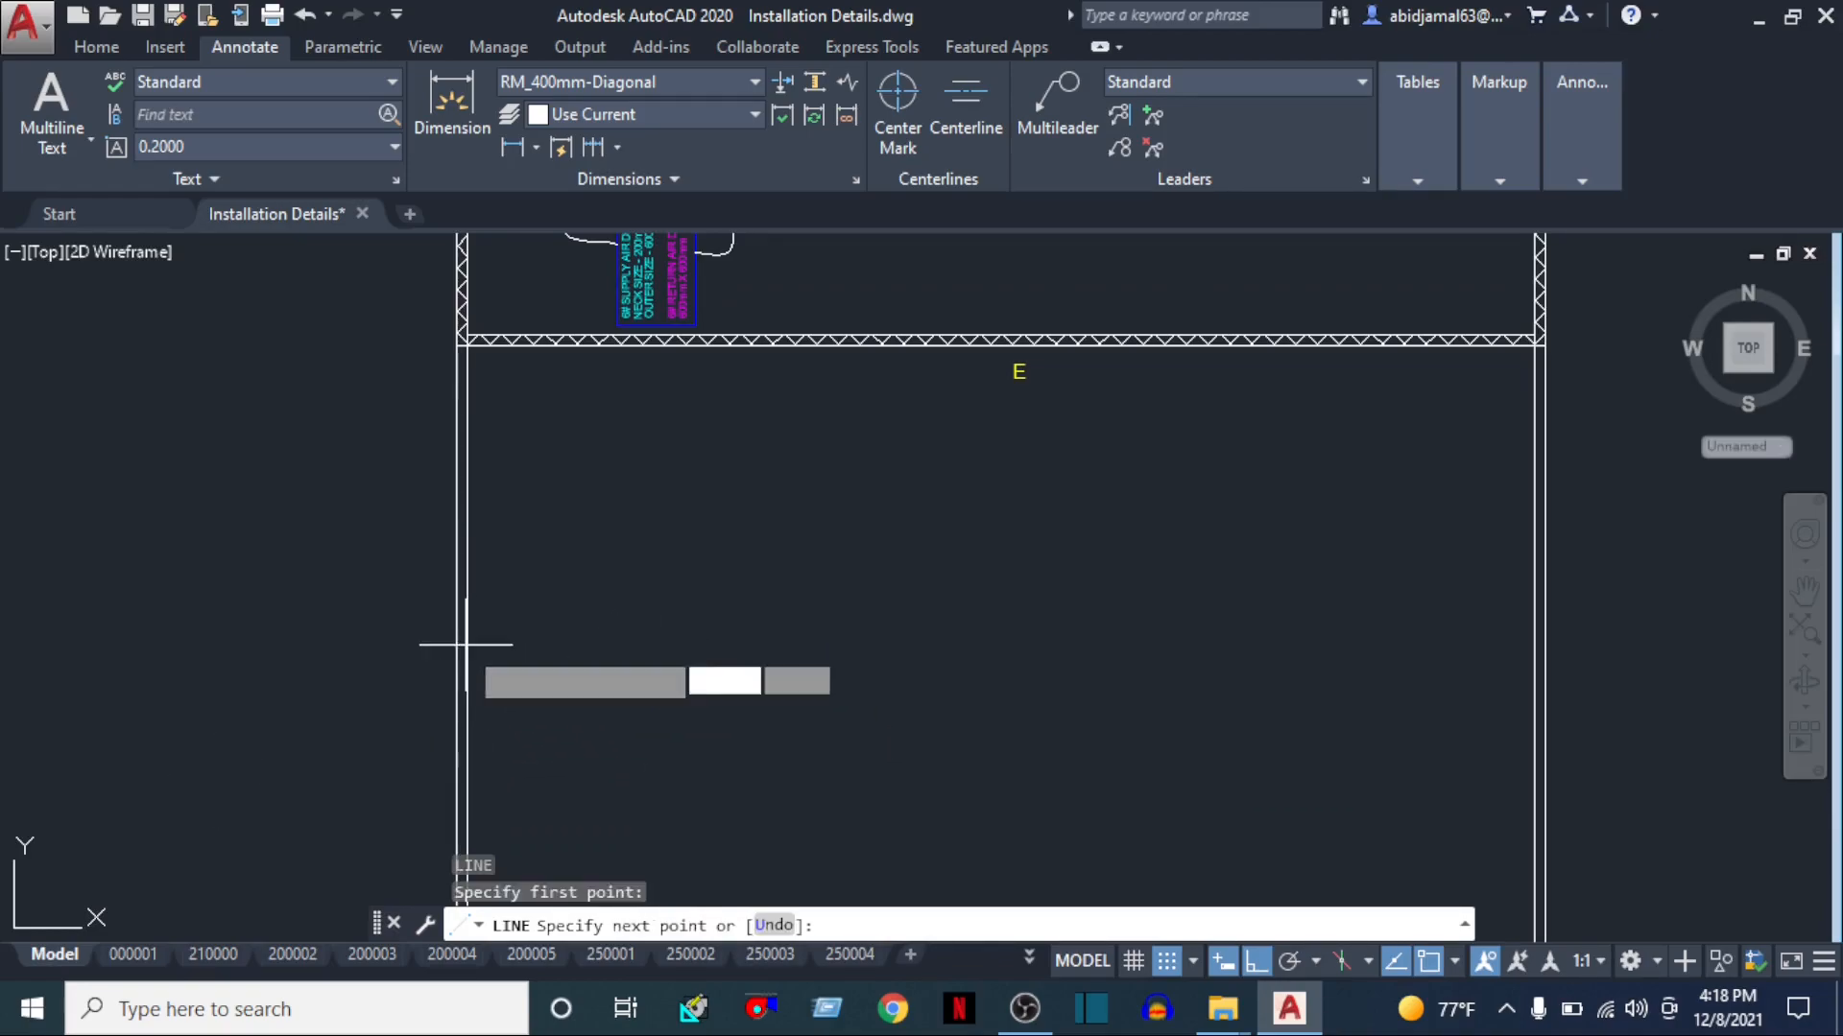
left_click(1536, 645)
key("Escape")
key("Escape")
type("O")
key("Return")
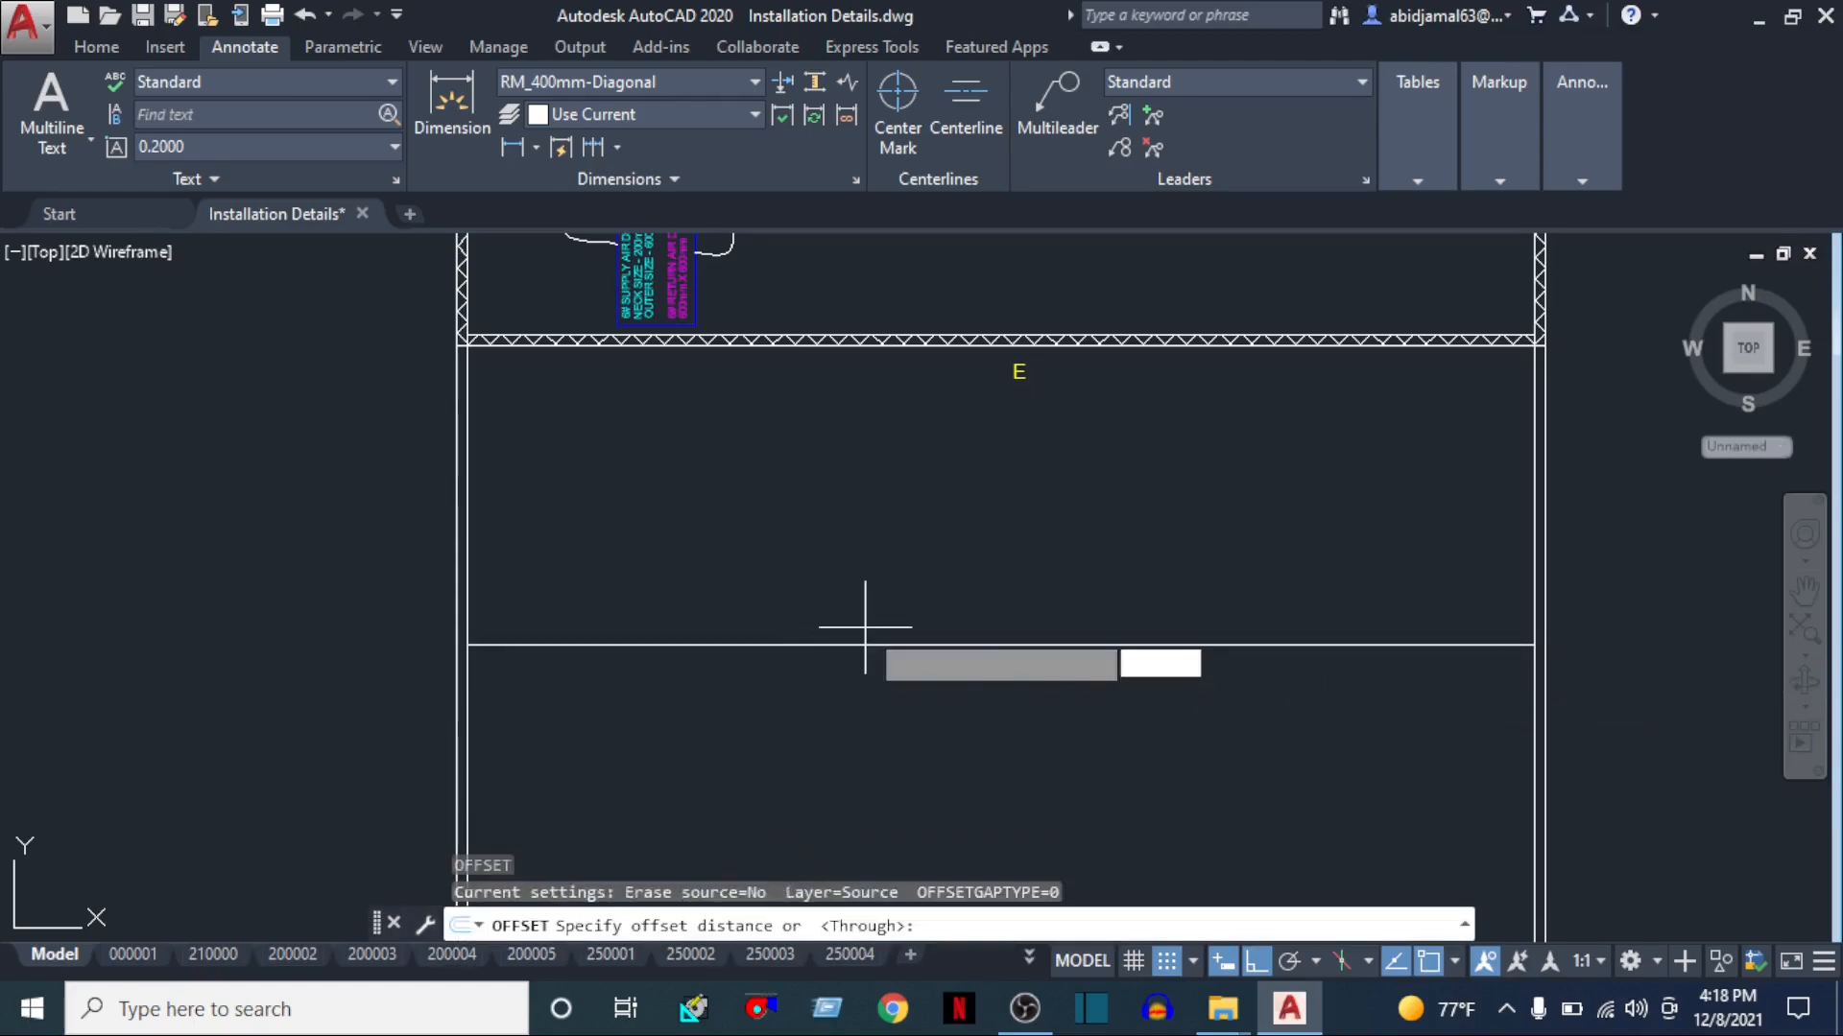
middle_click_drag(1067, 659, 779, 810)
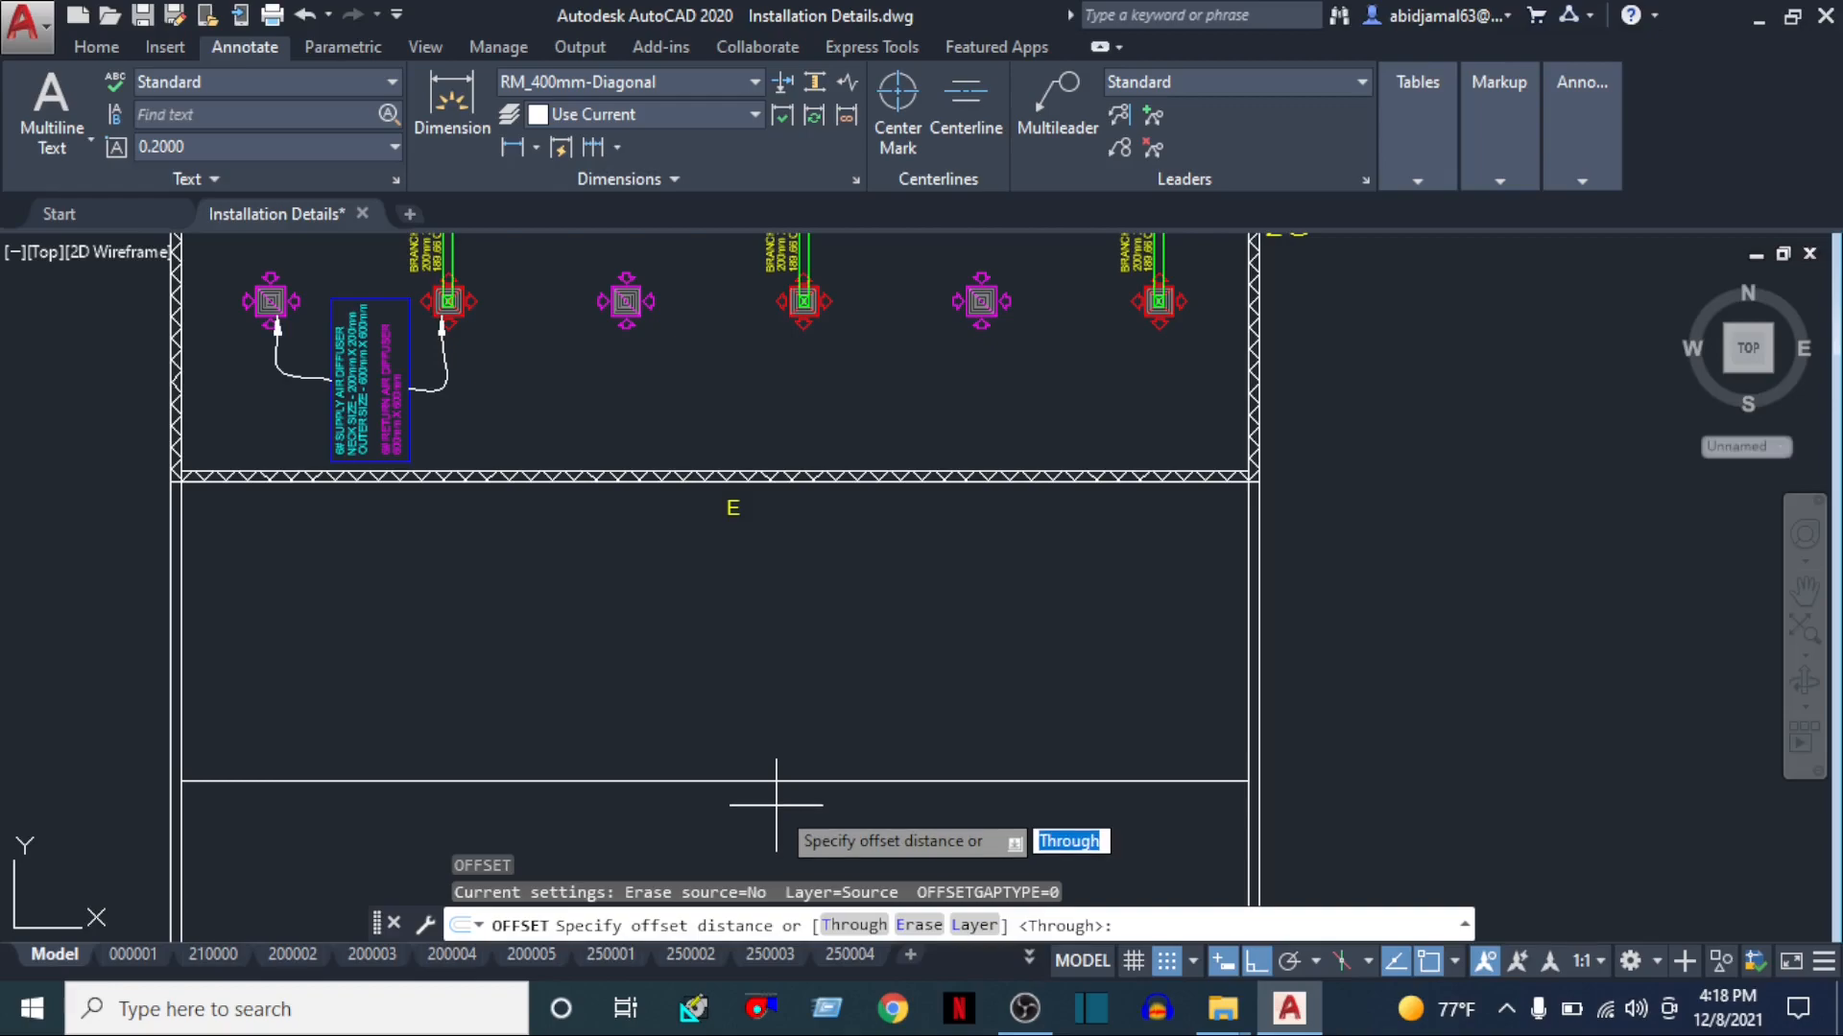
type("O")
key("Return")
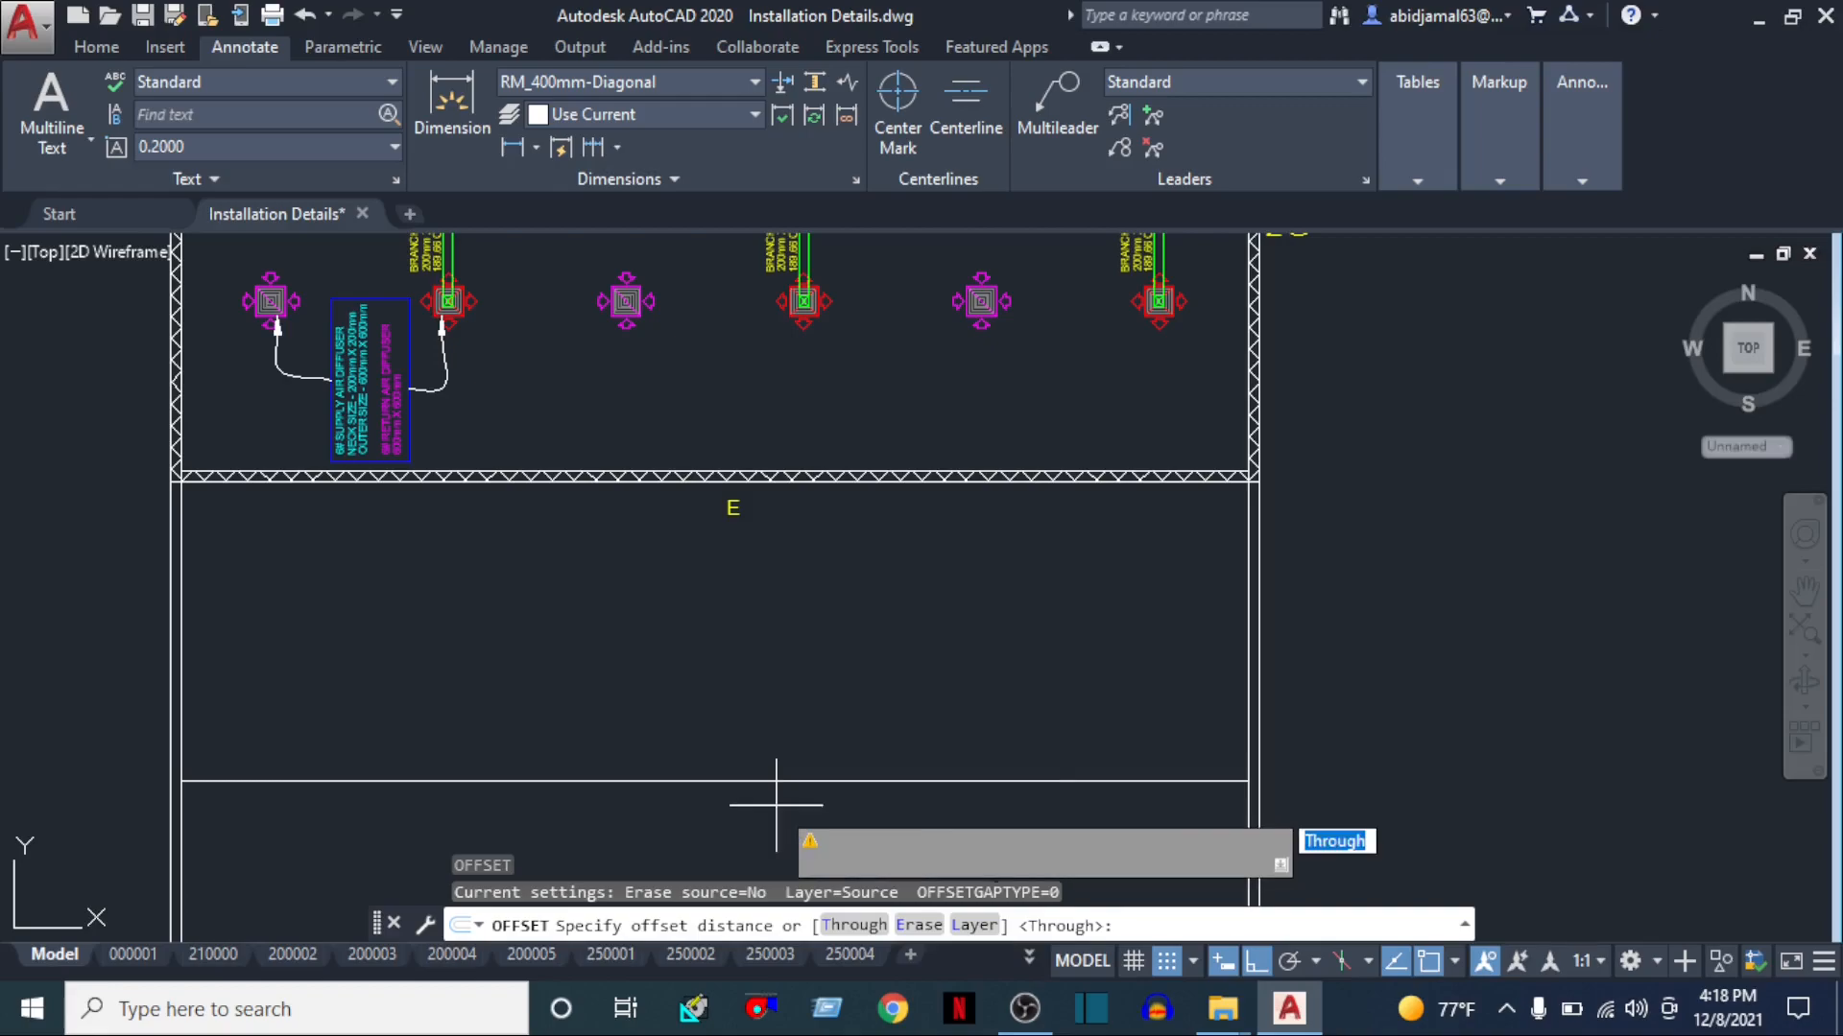
key("Escape")
key("Escape")
Offset the horizontal line below the plan 150 mm upward to form the section's floor slab
type("O")
key("Return")
type("150")
key("Return")
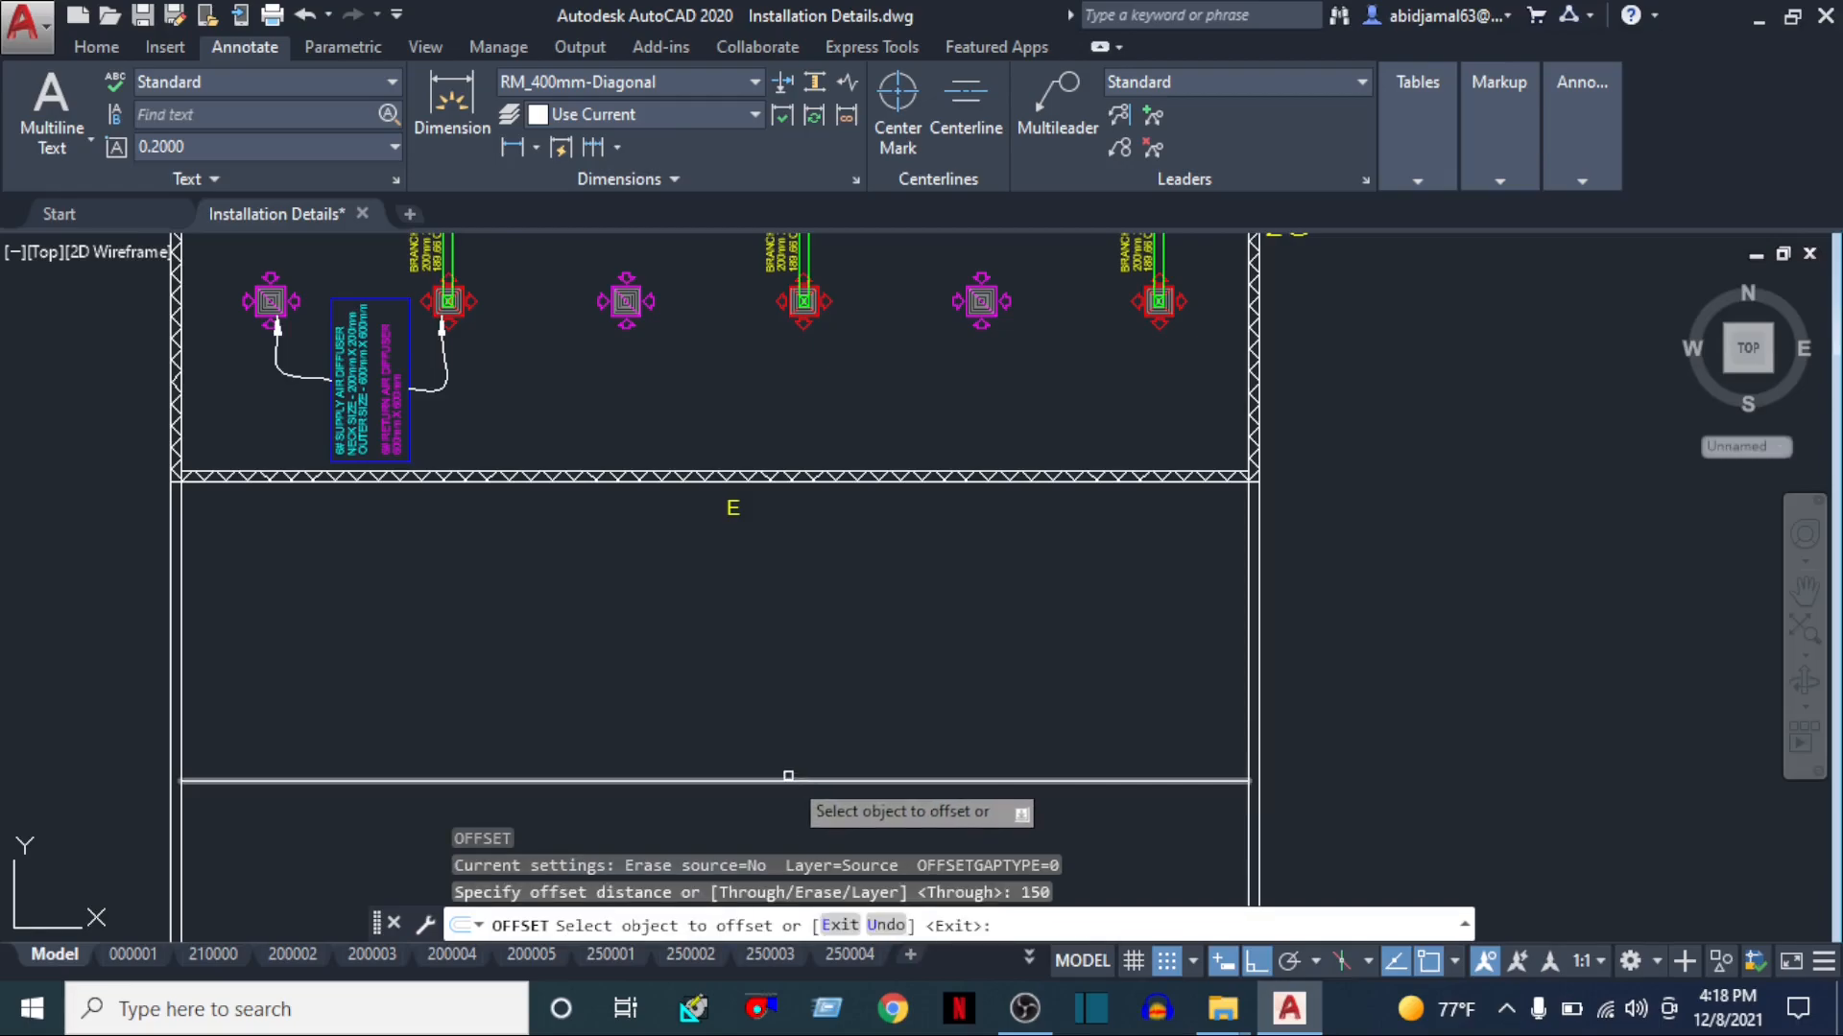
left_click(788, 779)
left_click(782, 761)
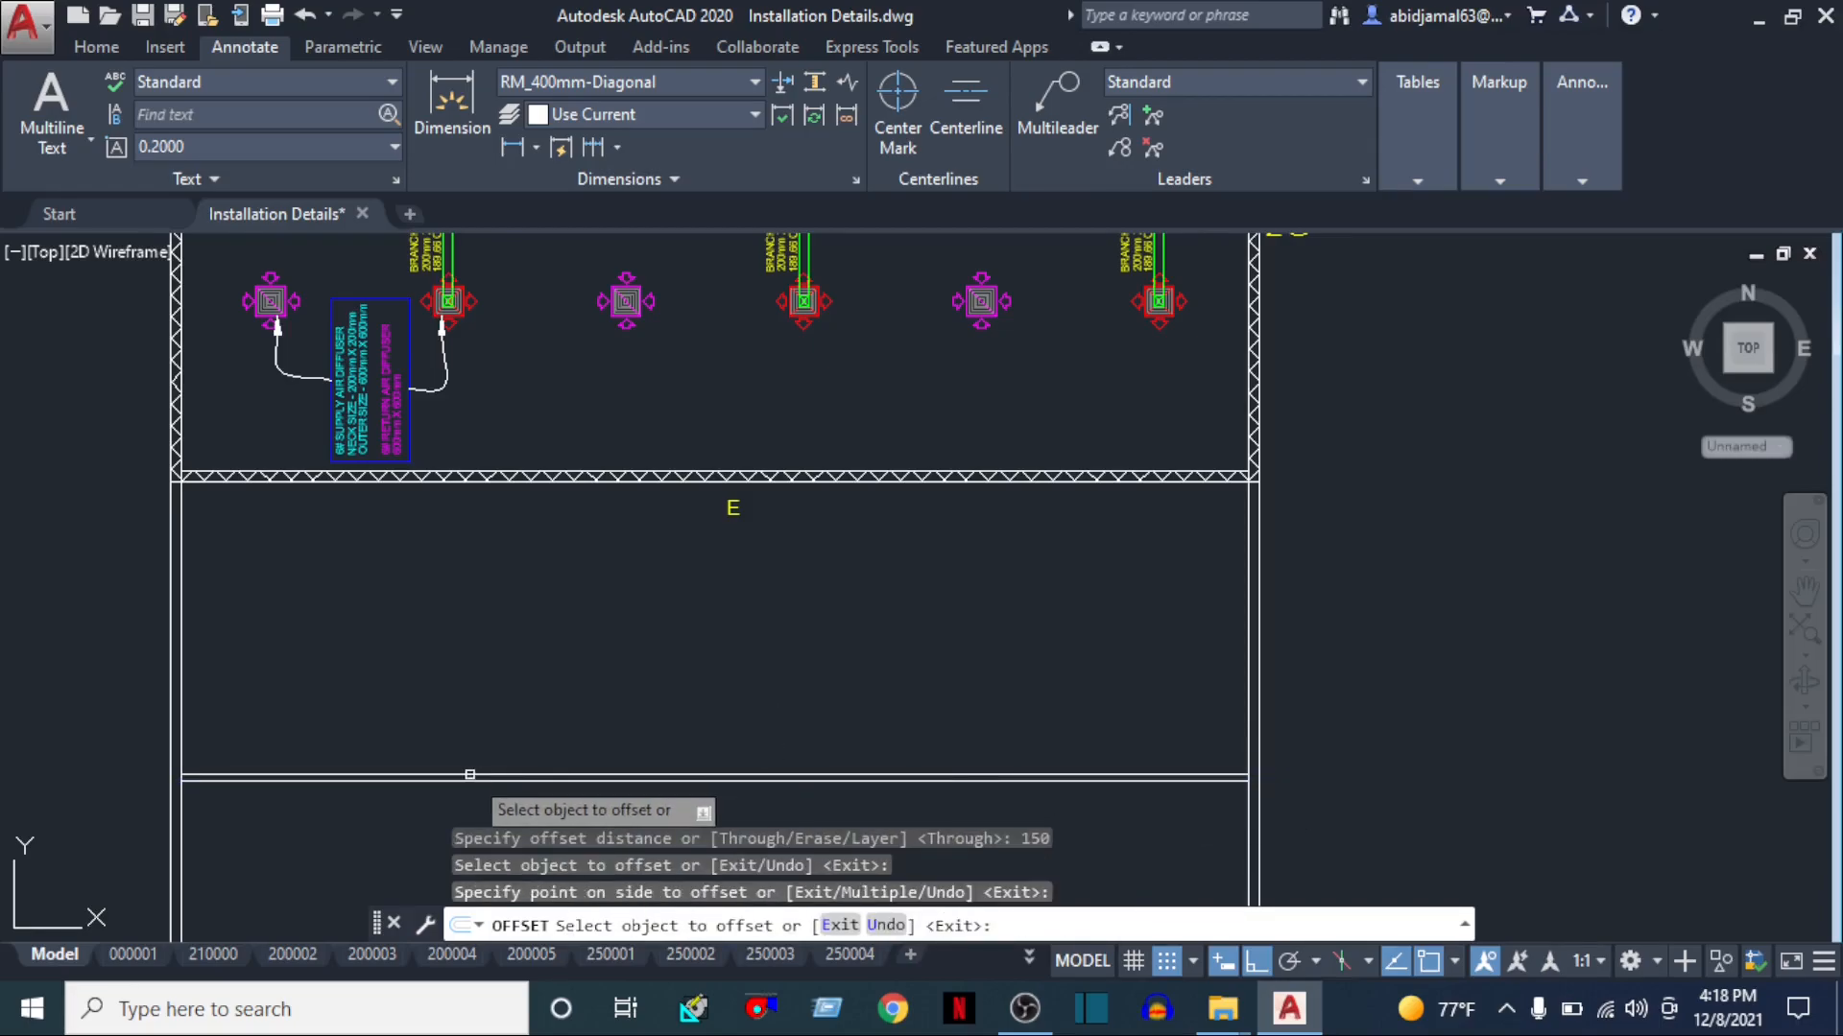
scroll(481, 774, "up", 2)
key("Escape")
Offset the floor slab's upper line 3650 mm upward to set the section's ceiling level
middle_click_drag(449, 735, 493, 674)
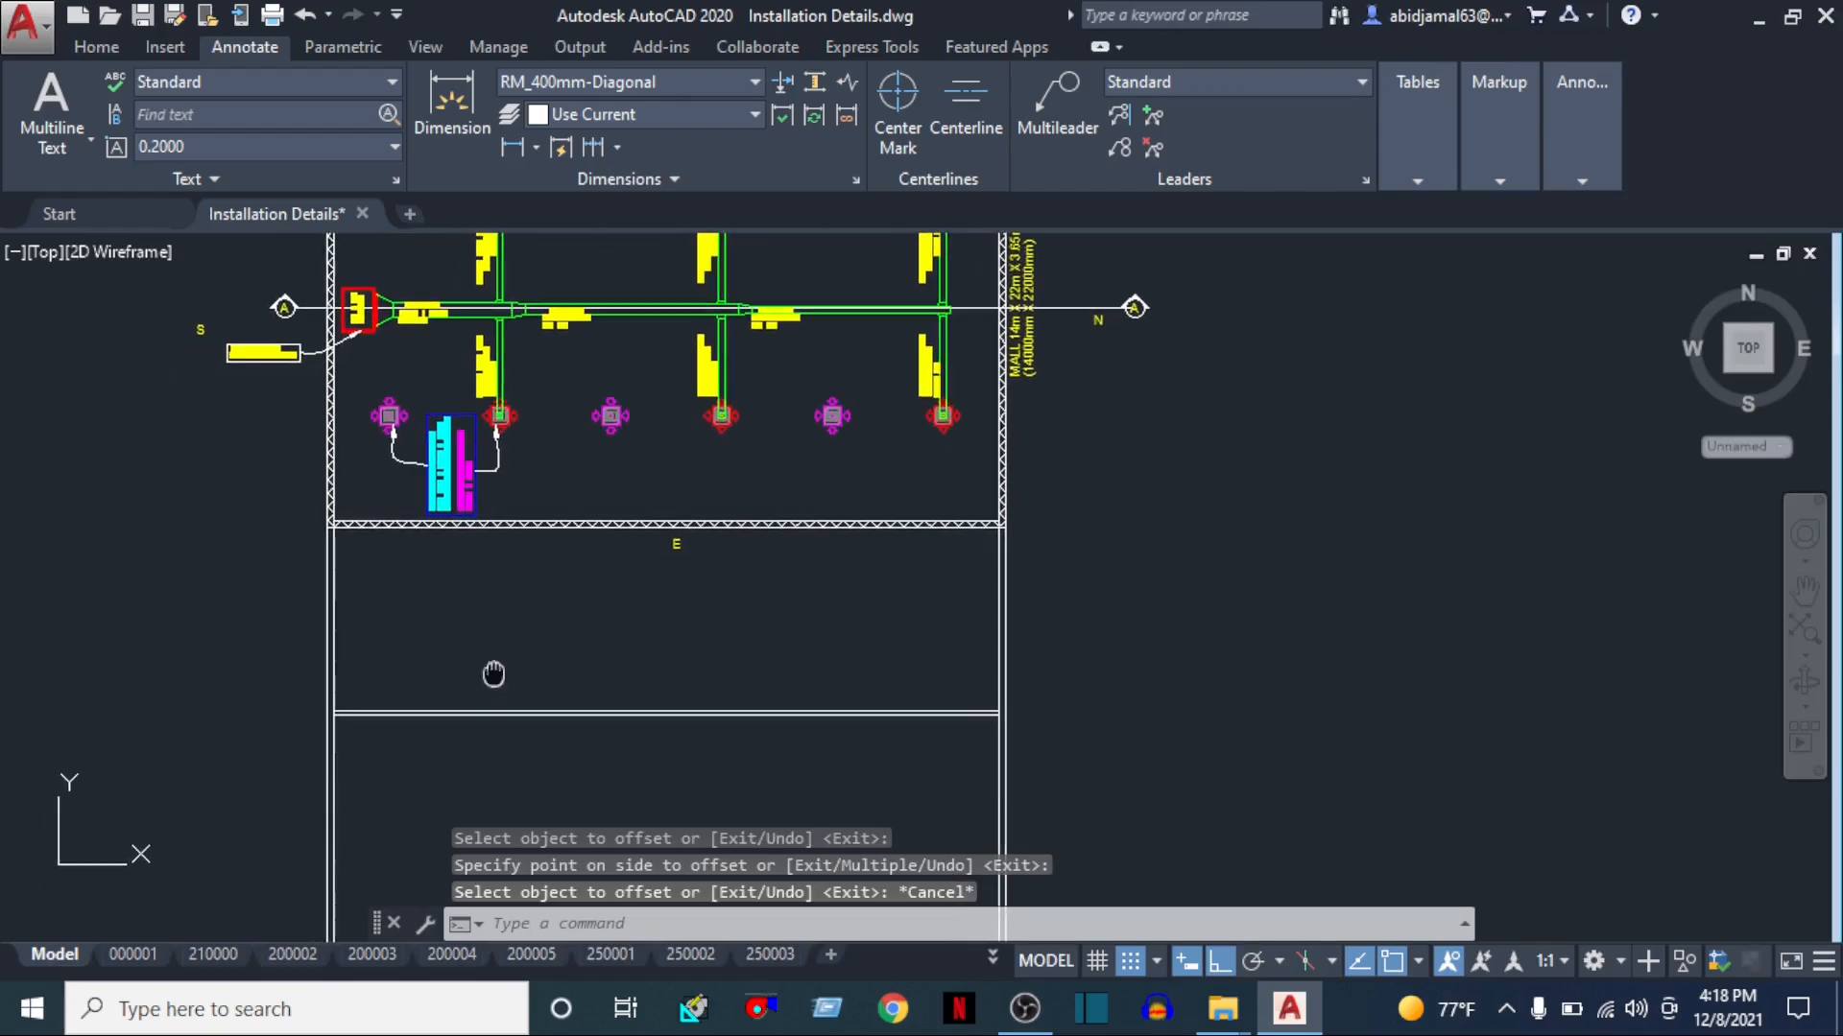
middle_click_drag(902, 564, 892, 772)
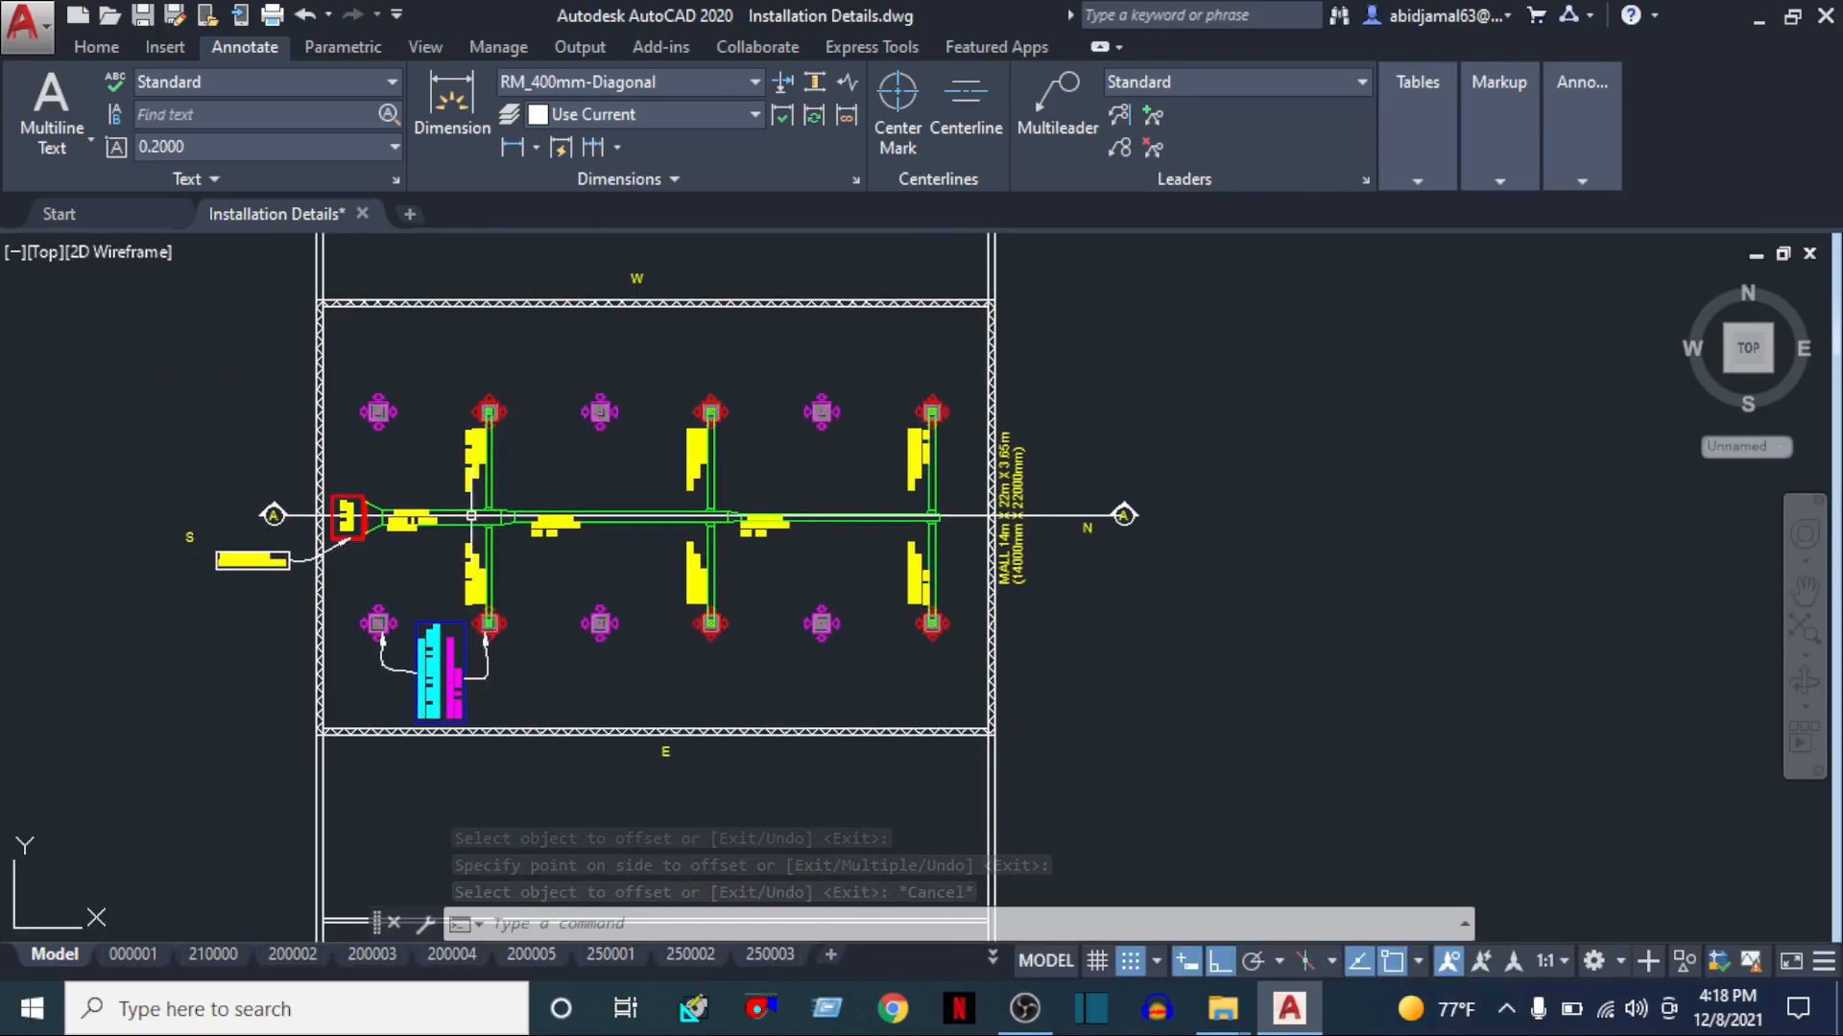
scroll(1034, 441, "up", 4)
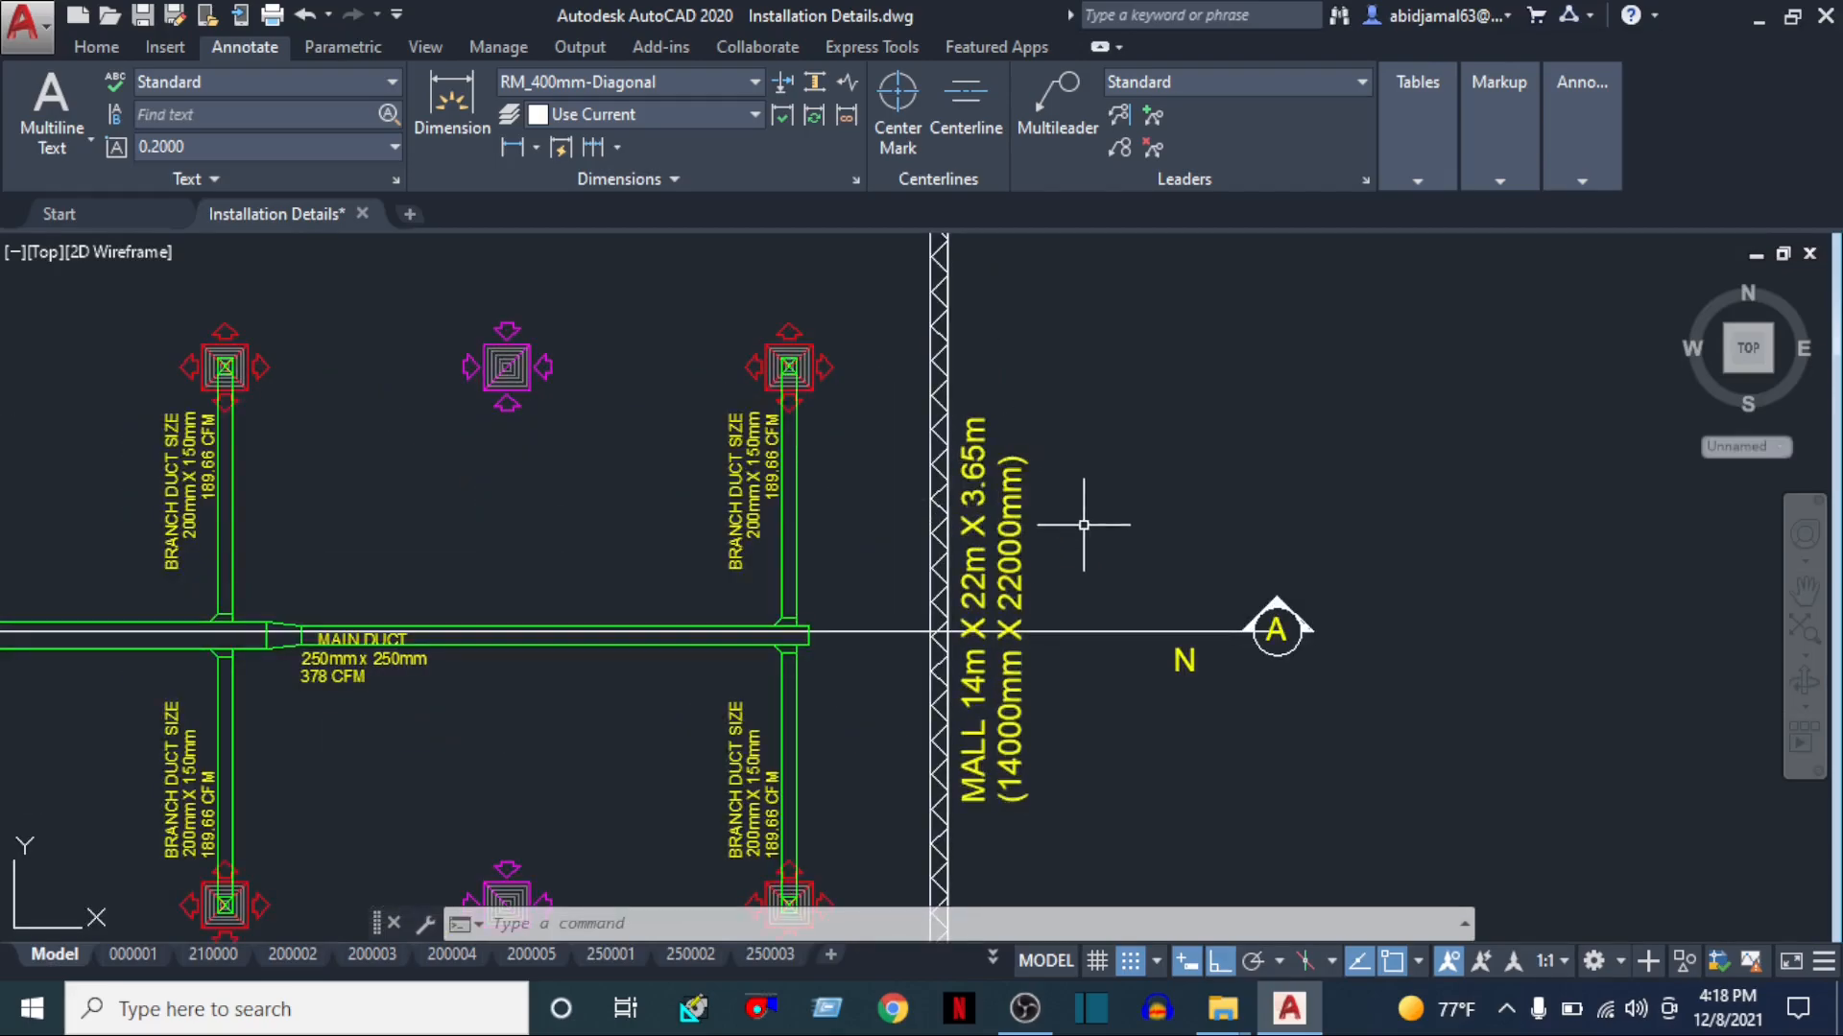
scroll(863, 616, "down", 2)
middle_click_drag(831, 678, 1138, 457)
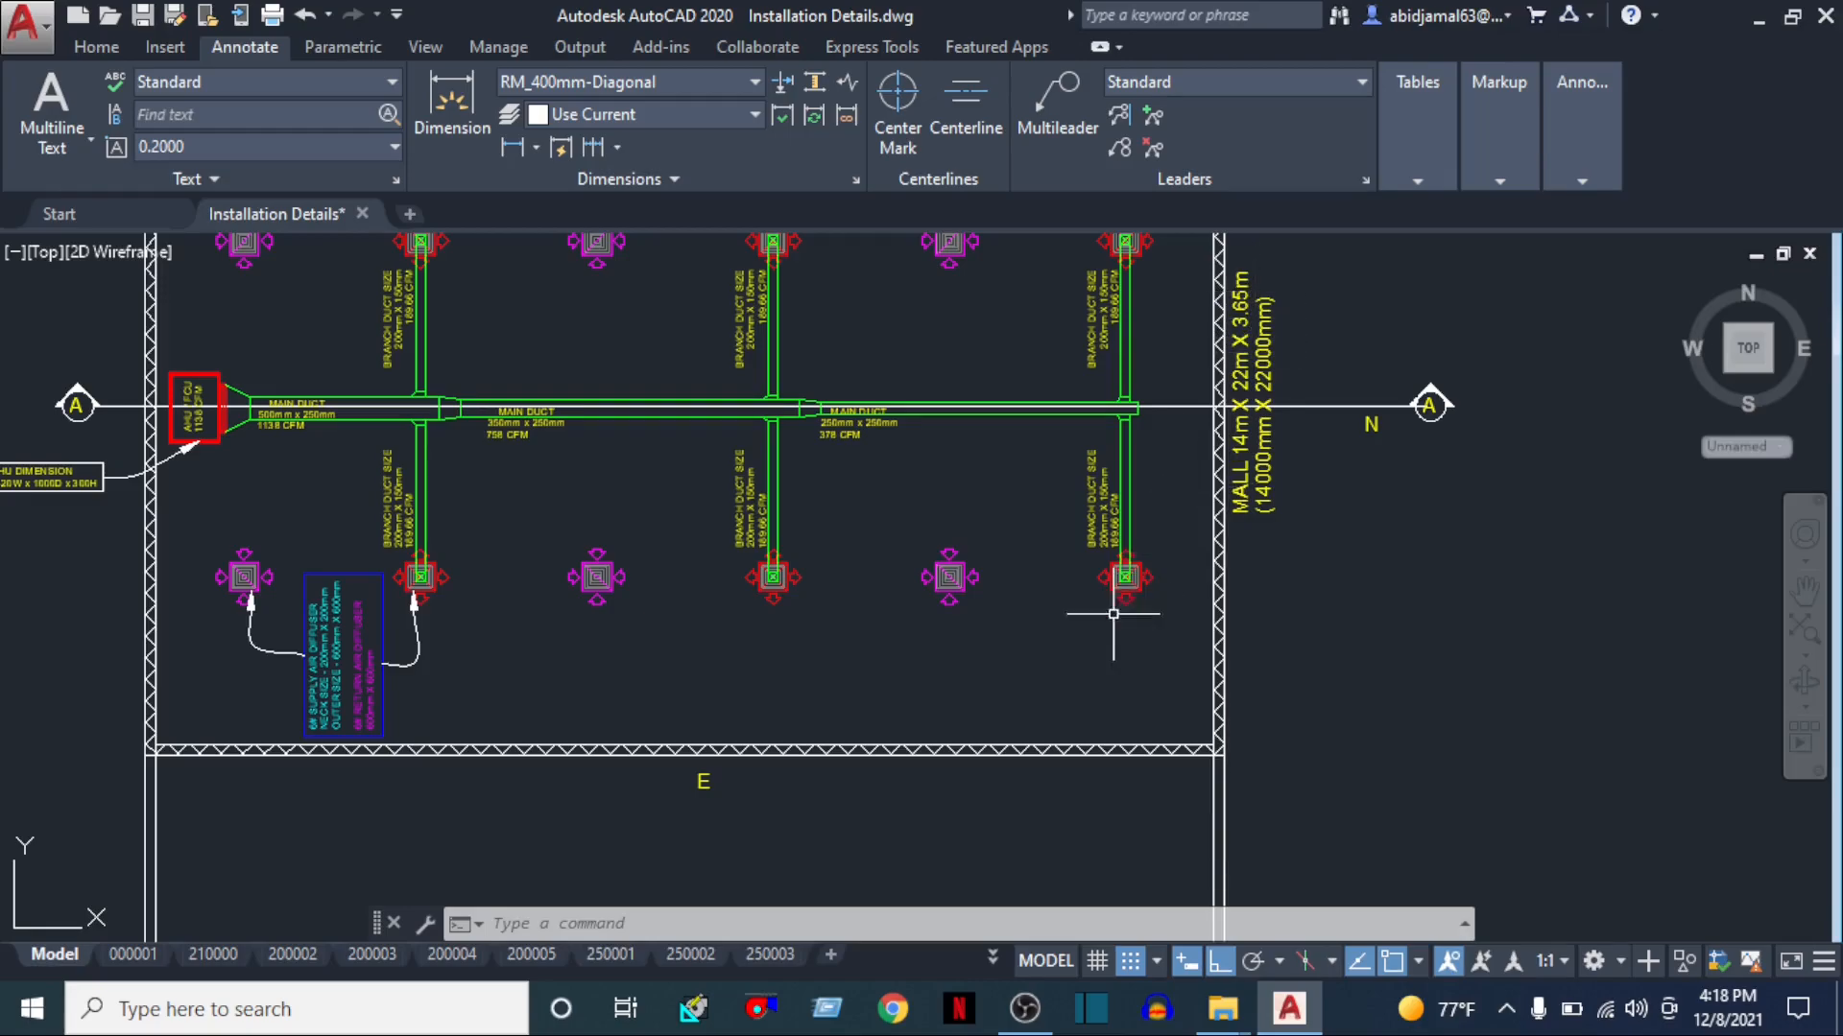
middle_click_drag(939, 685, 917, 642)
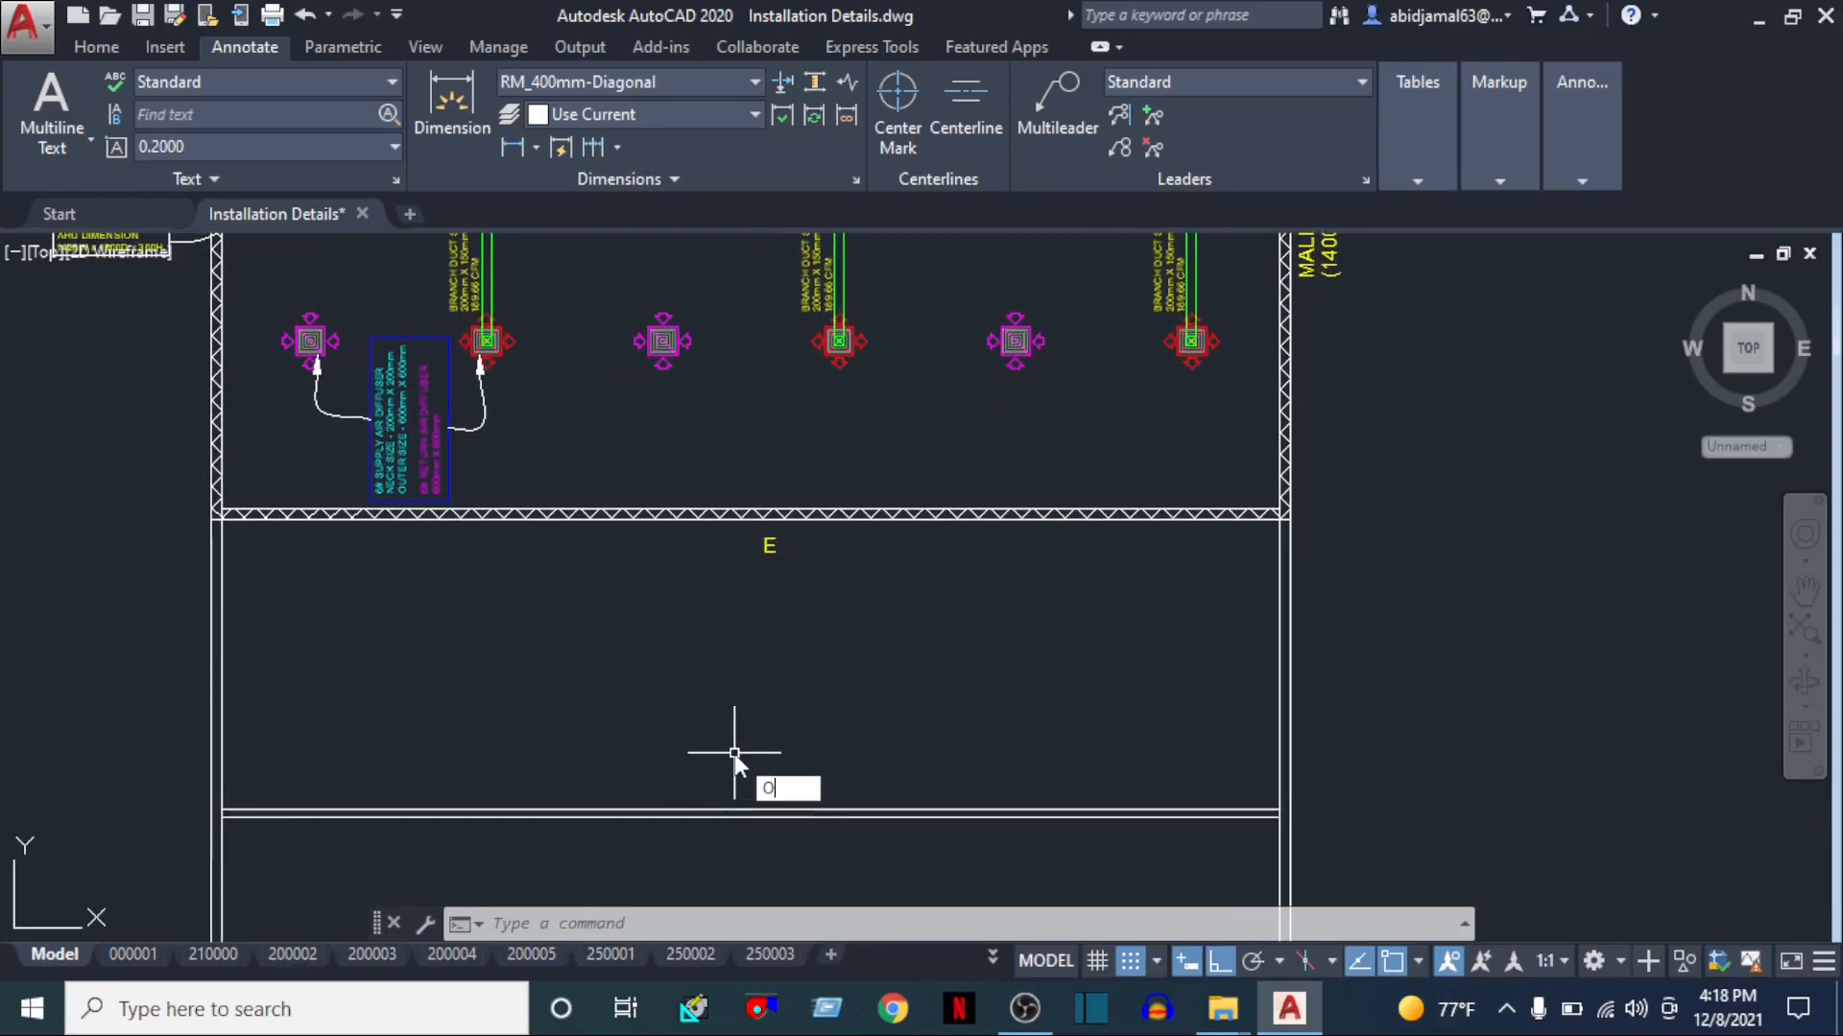
key("Return")
type("36")
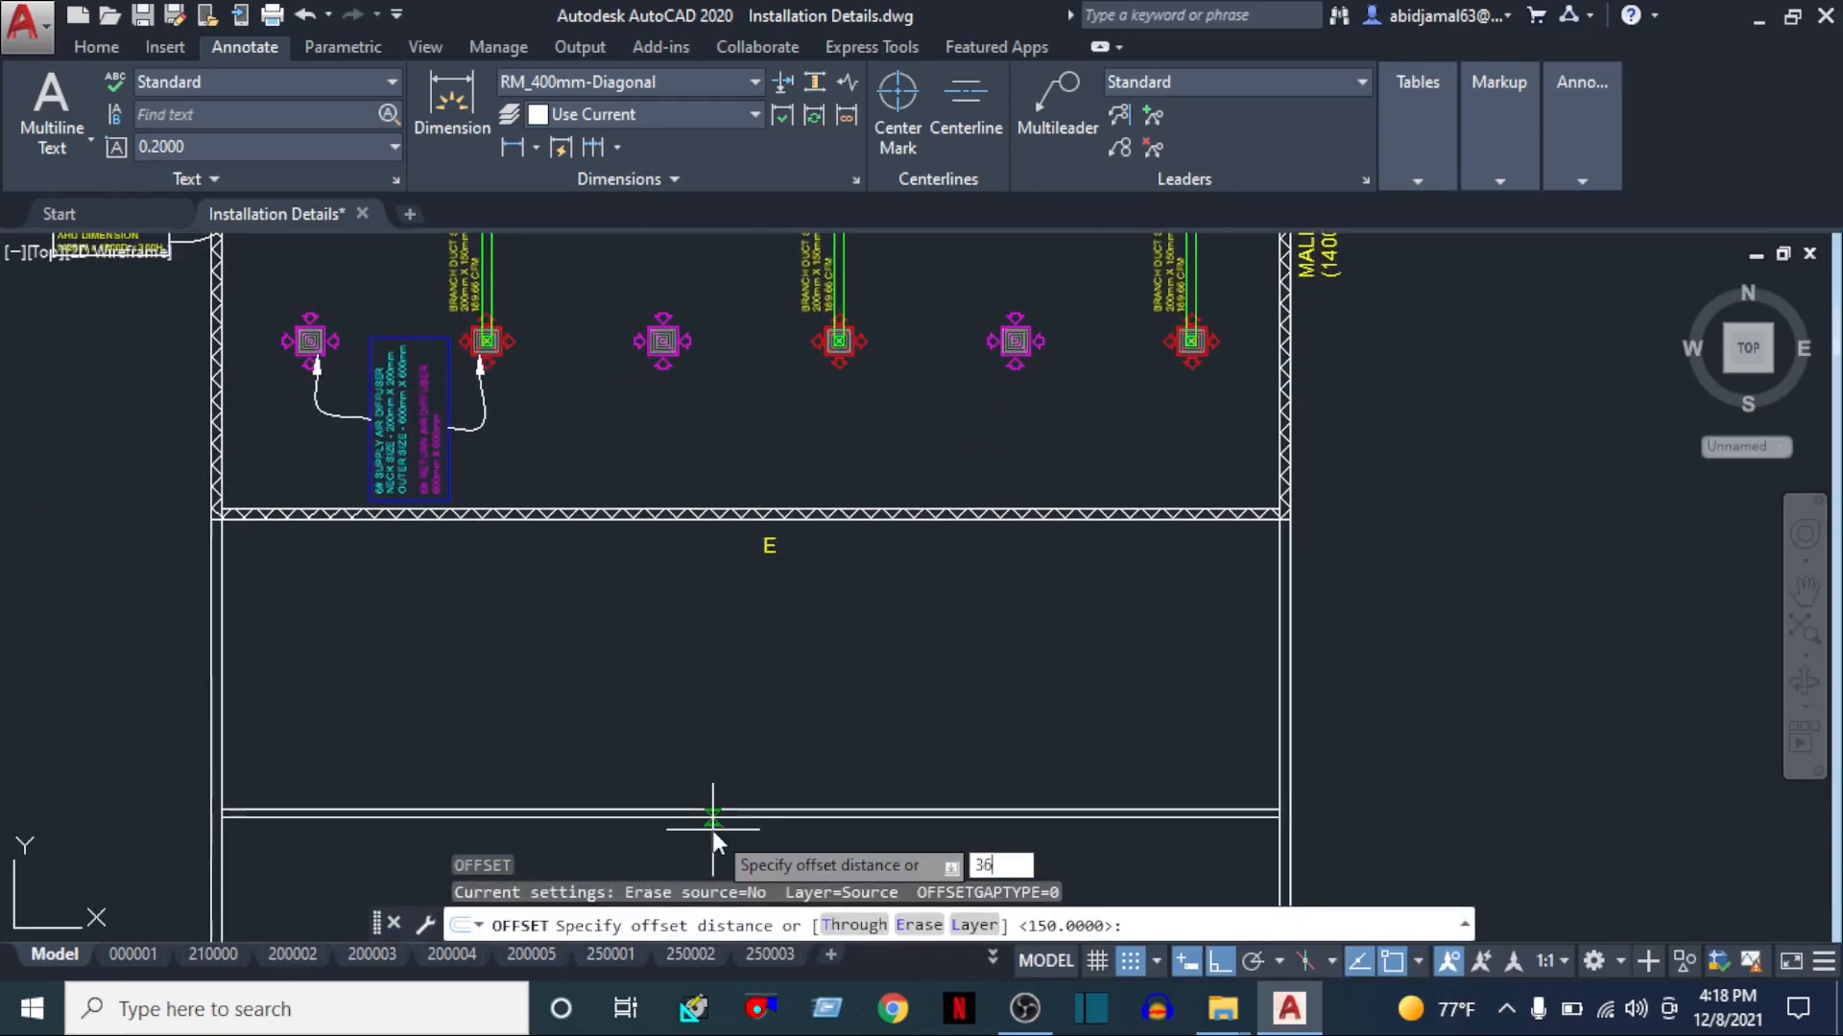
type("50")
key("Return")
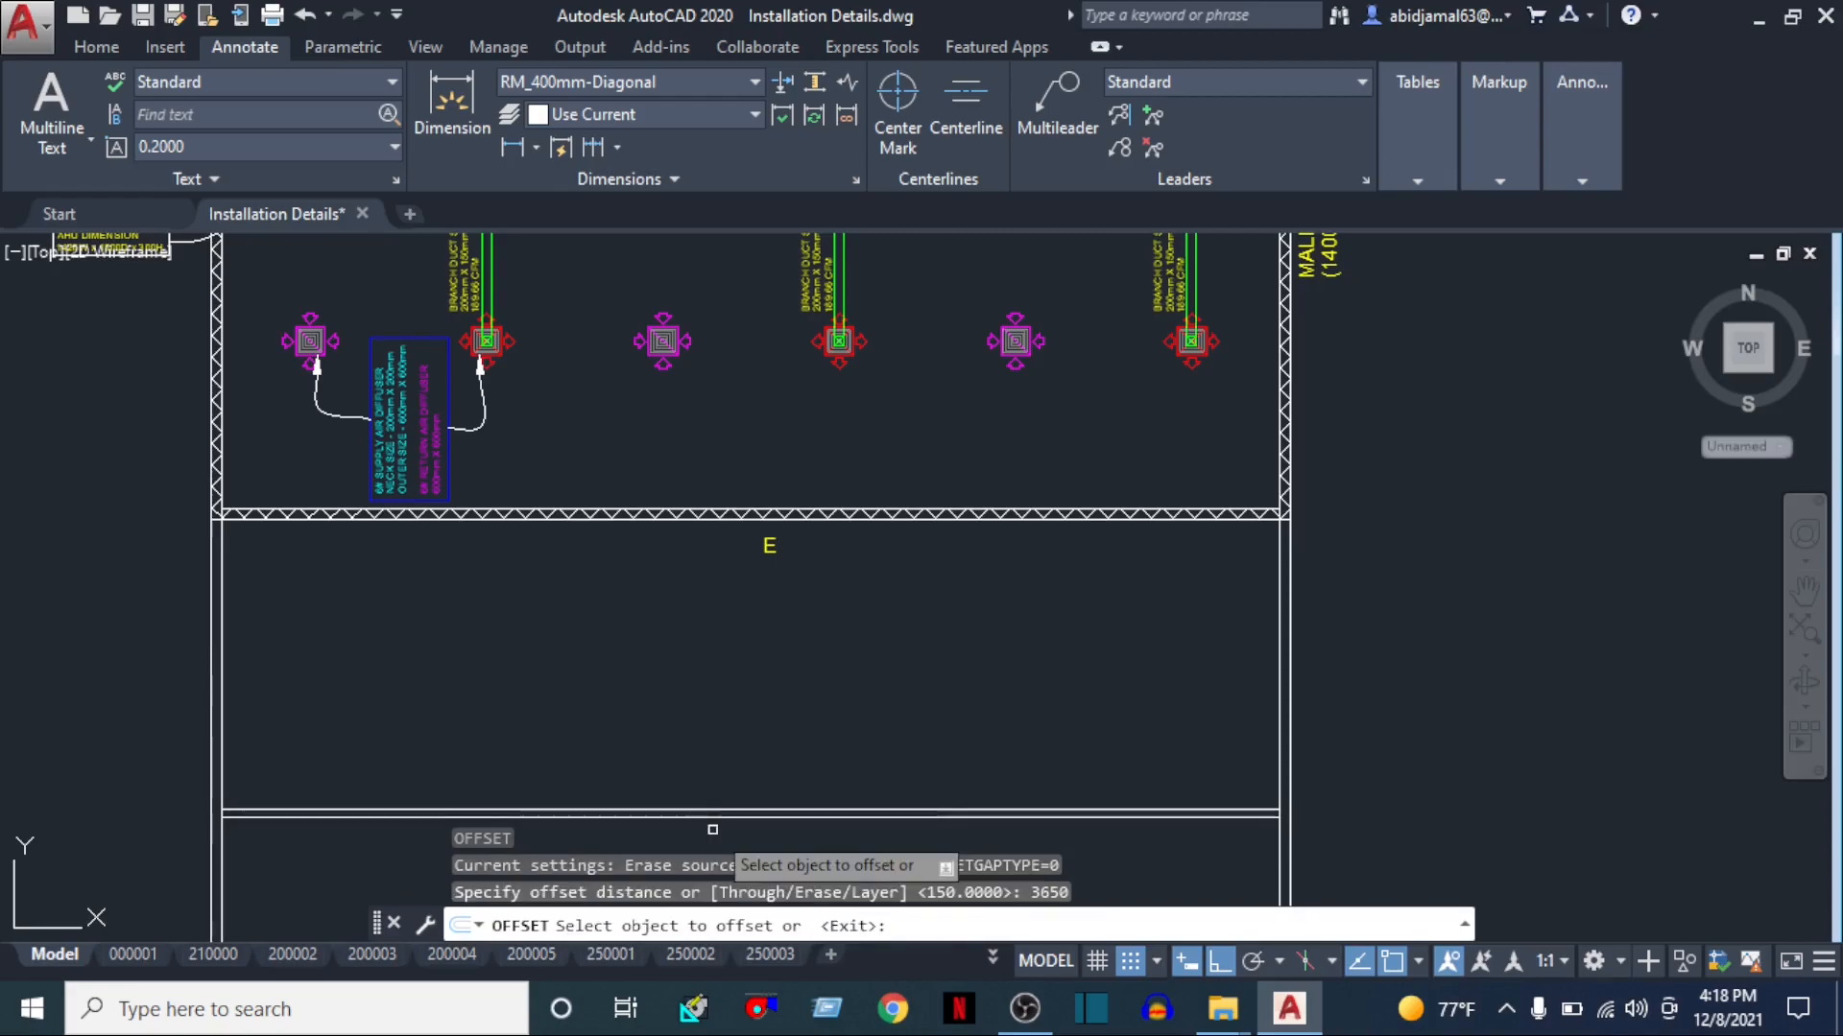
left_click(675, 811)
left_click(641, 689)
scroll(614, 730, "up", 2)
key("Escape")
scroll(596, 700, "down", 2)
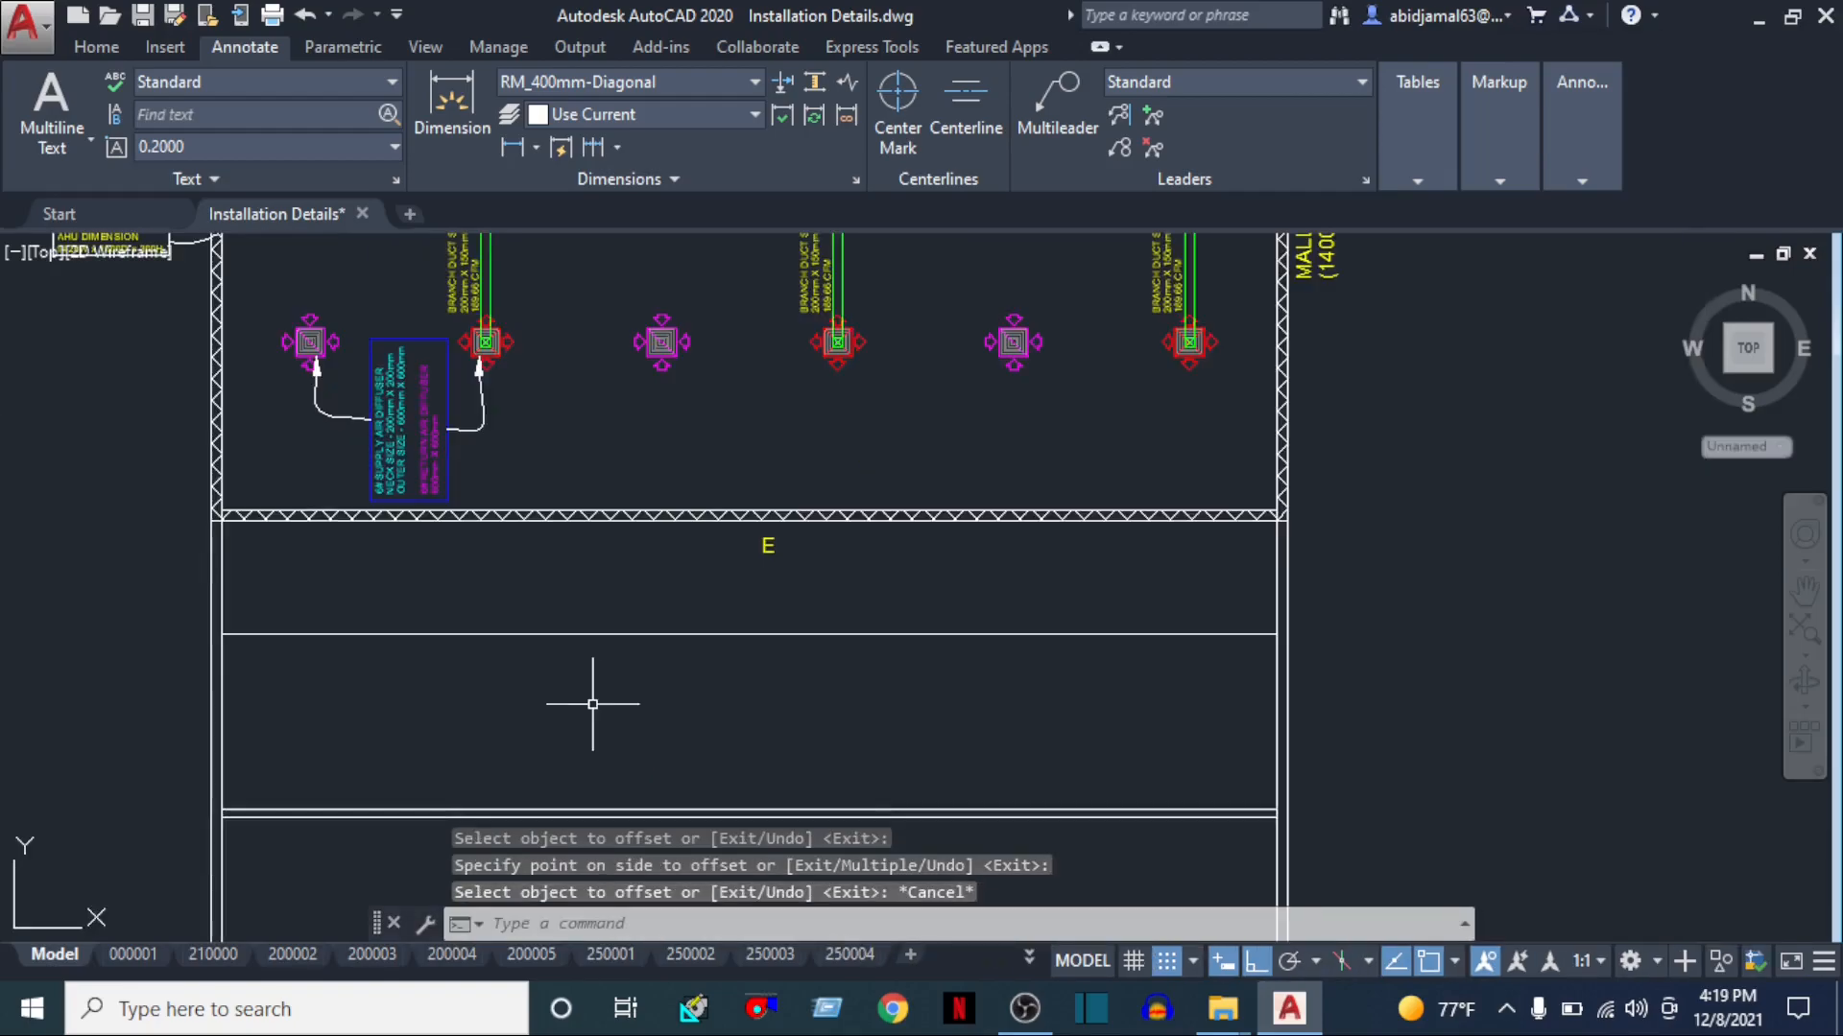
Offset the section's ceiling line 150 mm upward to form the roof slab
scroll(547, 637, "up", 2)
scroll(858, 666, "down", 2)
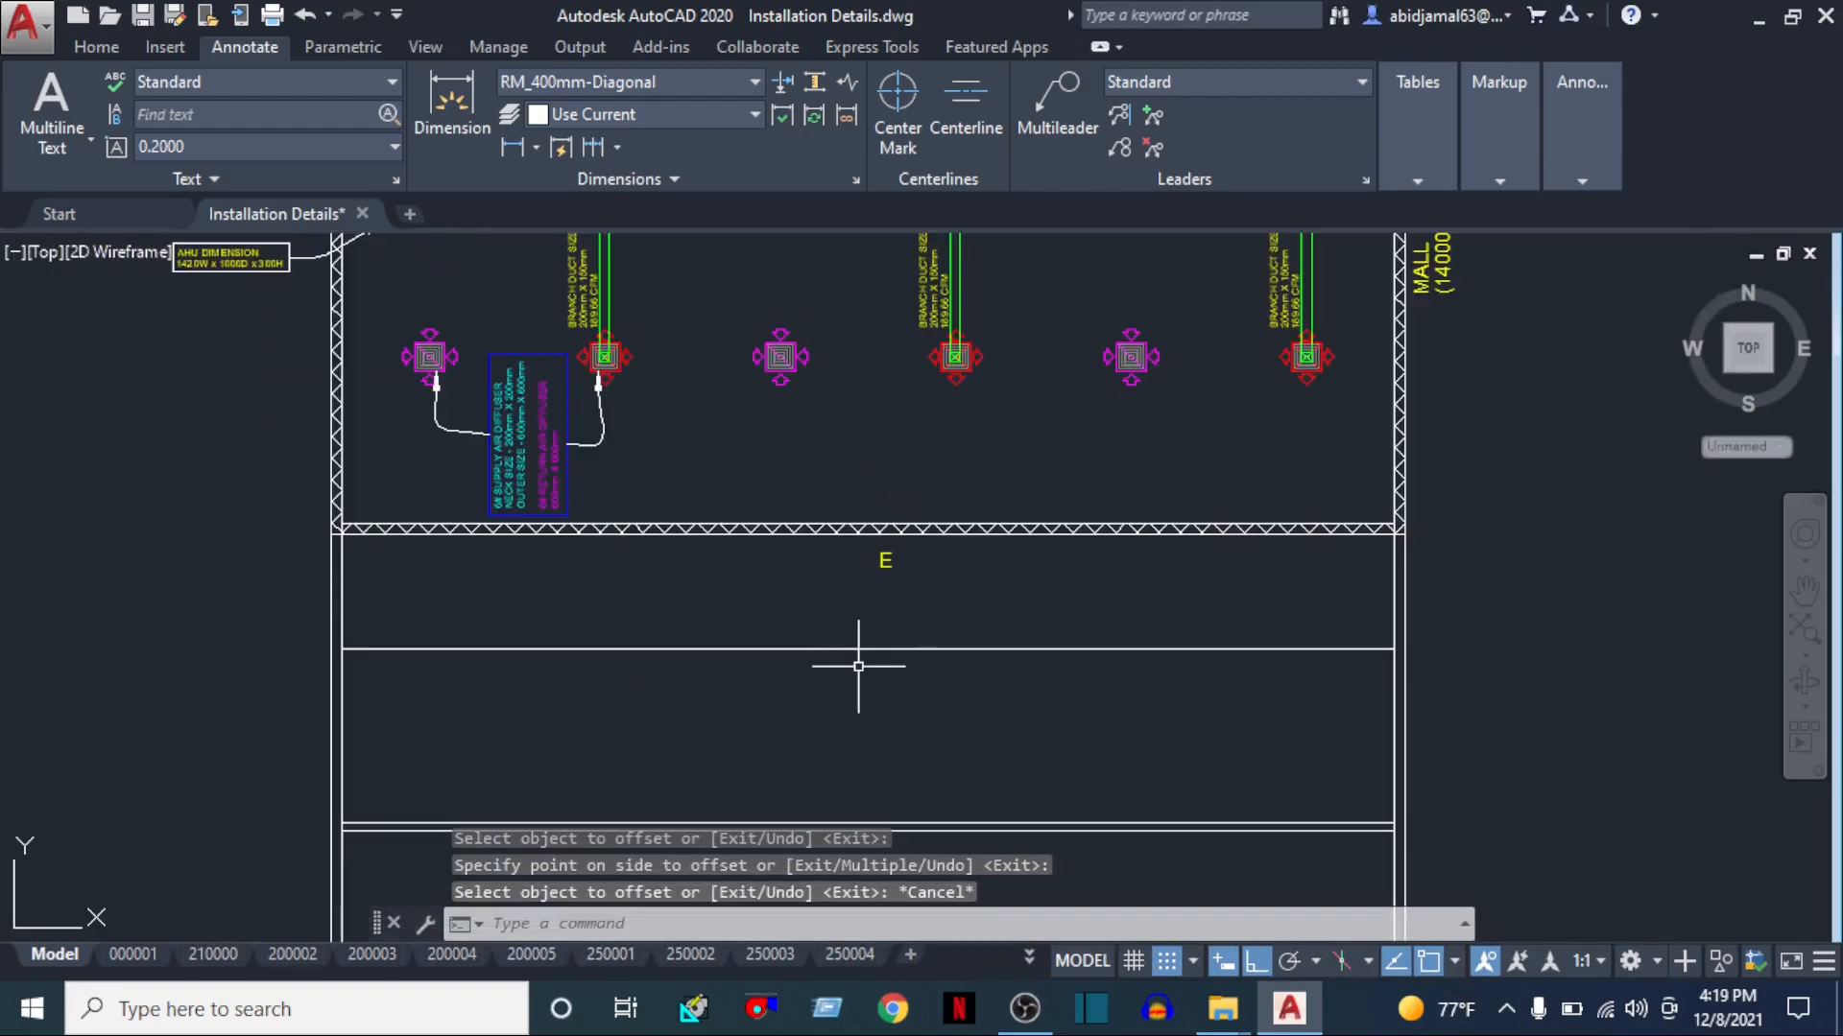
scroll(735, 654, "up", 2)
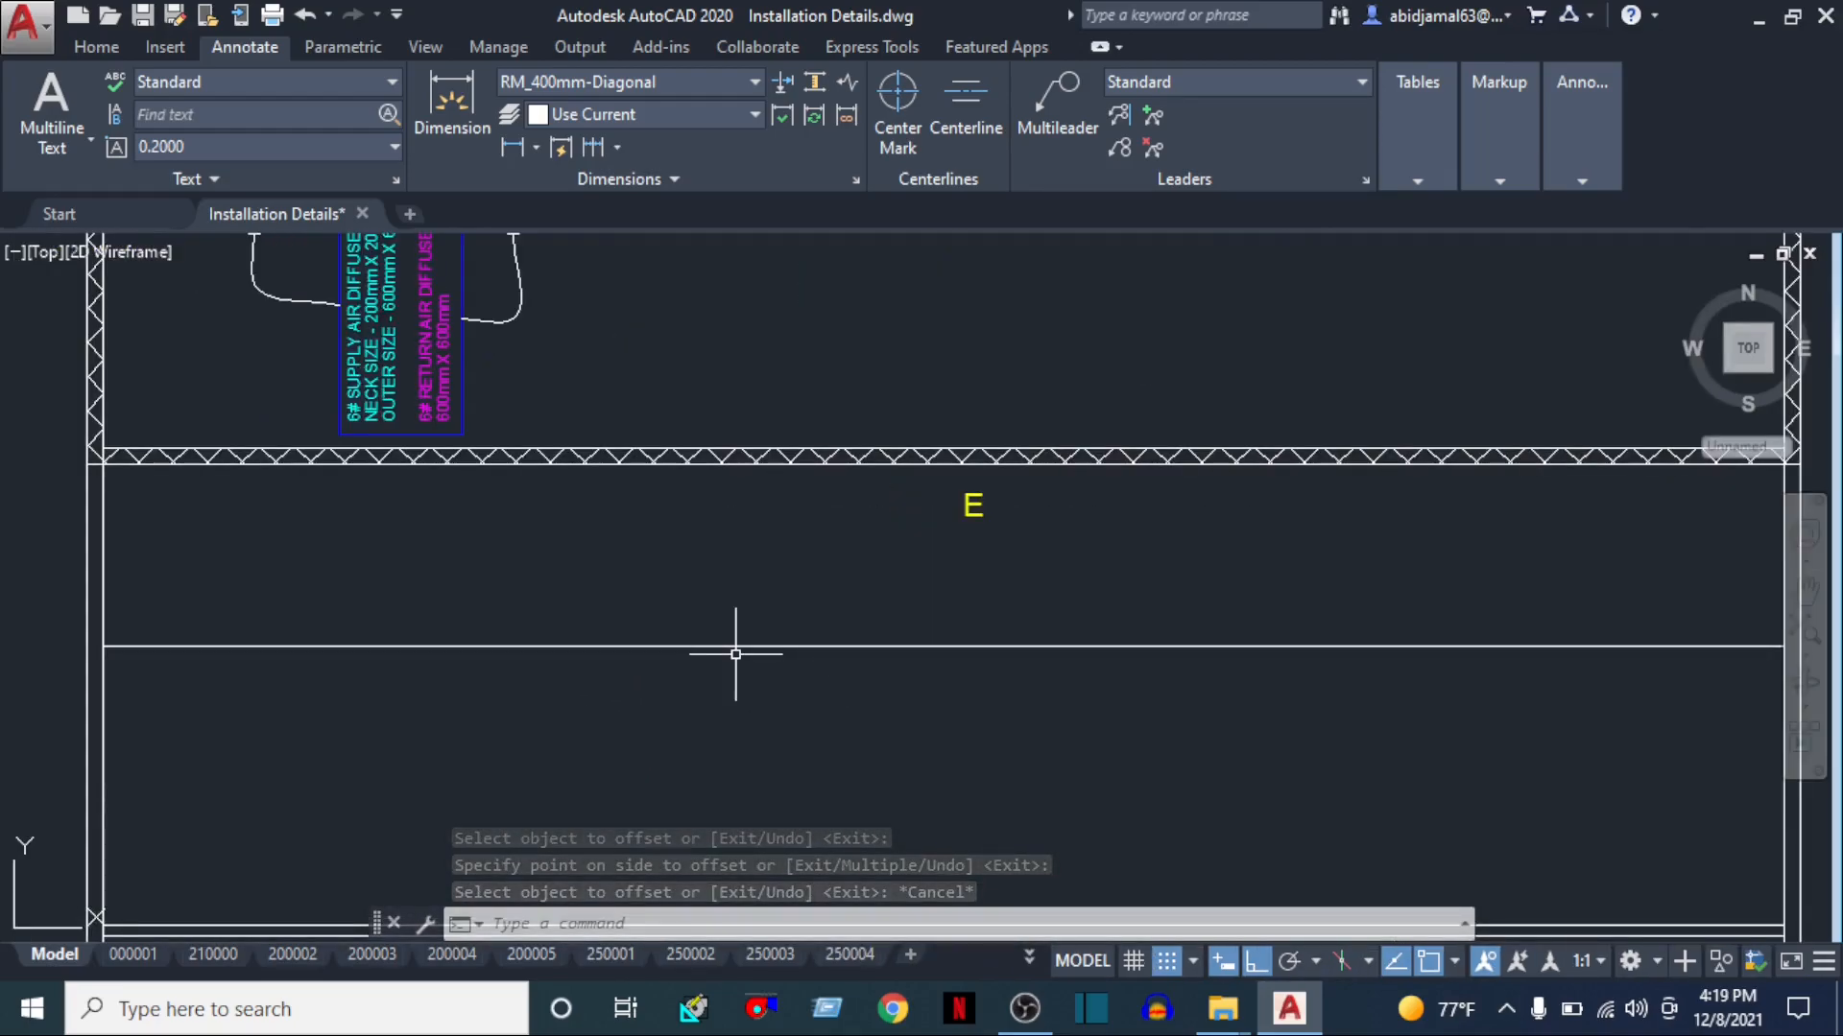
type("o")
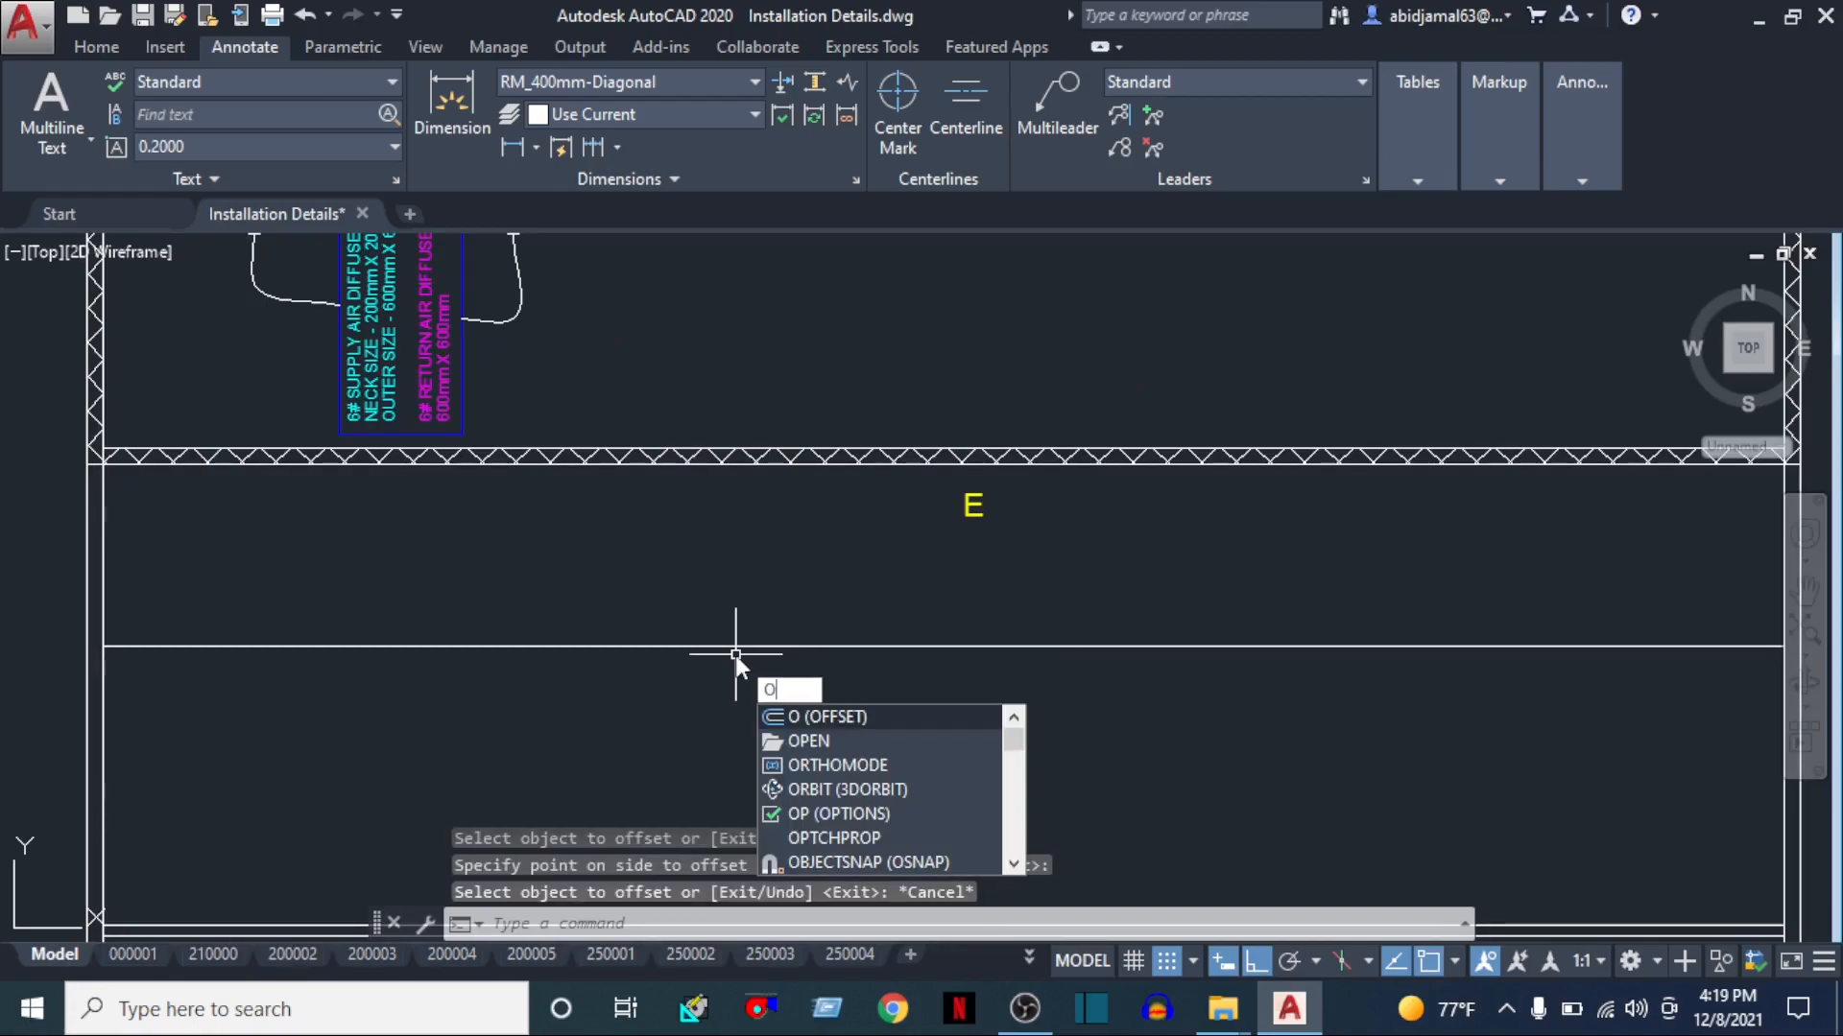
key("Return")
type("150")
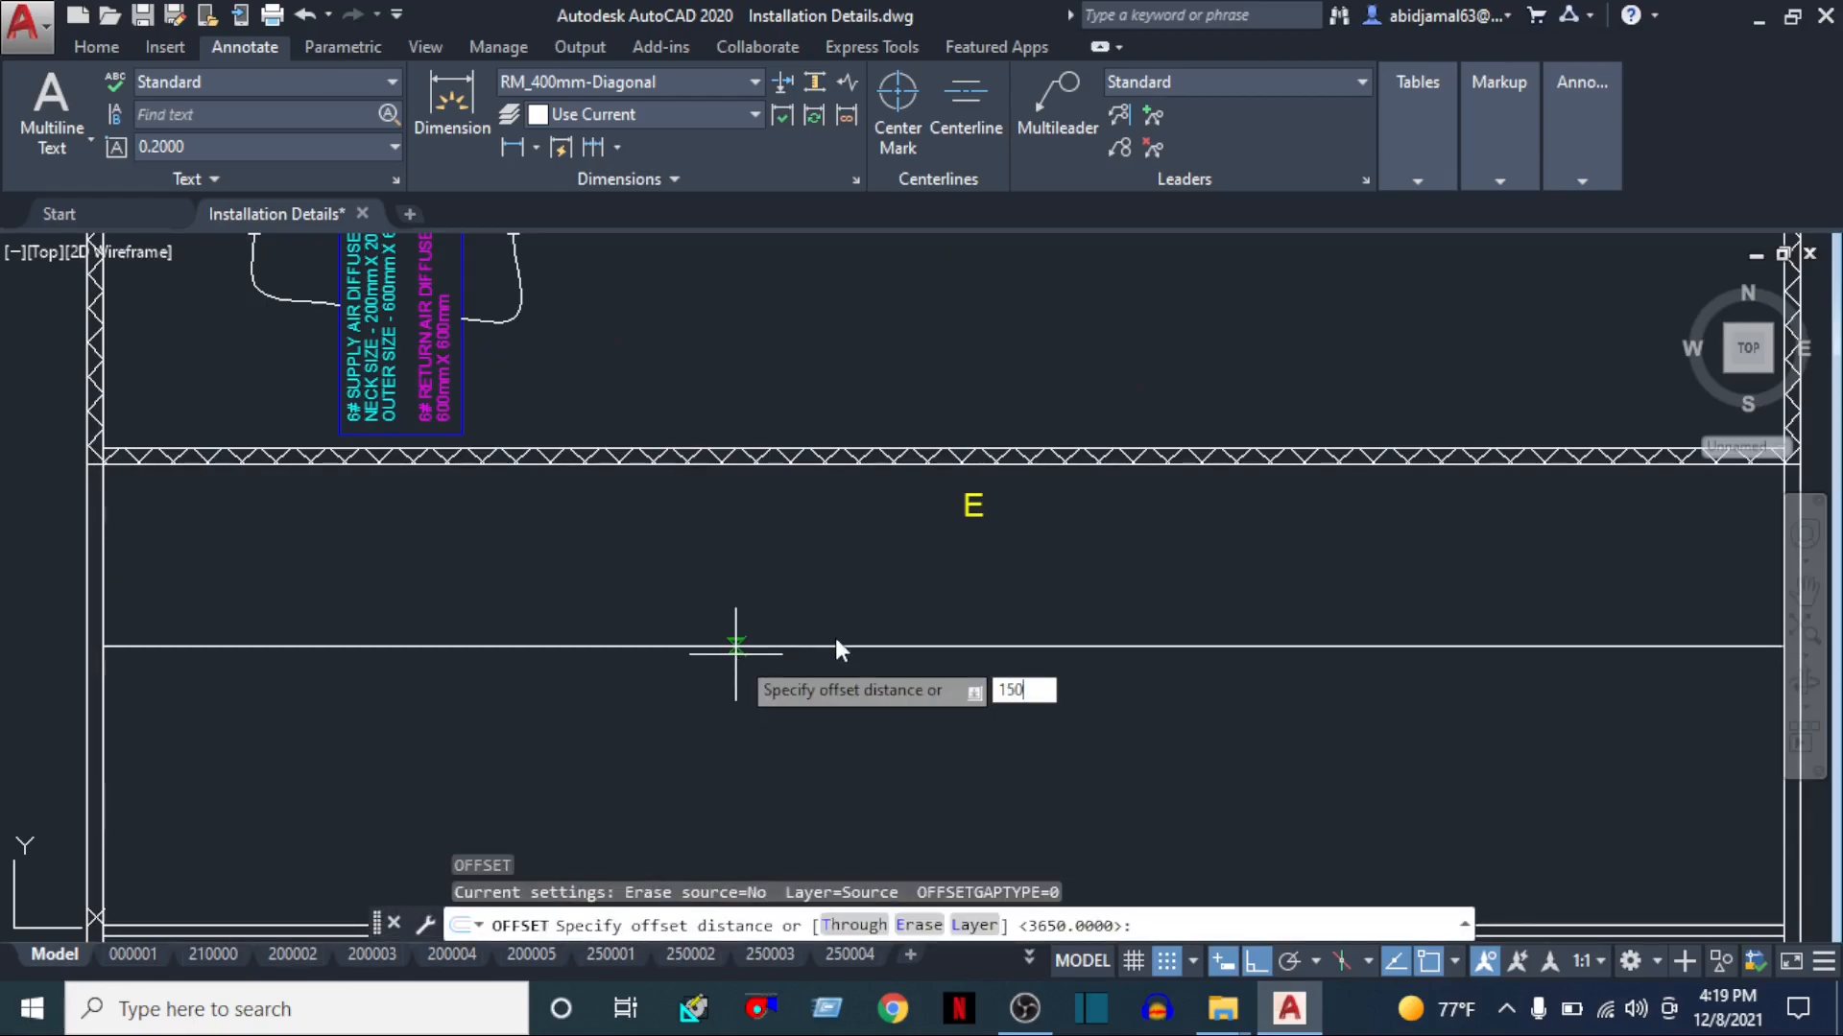
key("Return")
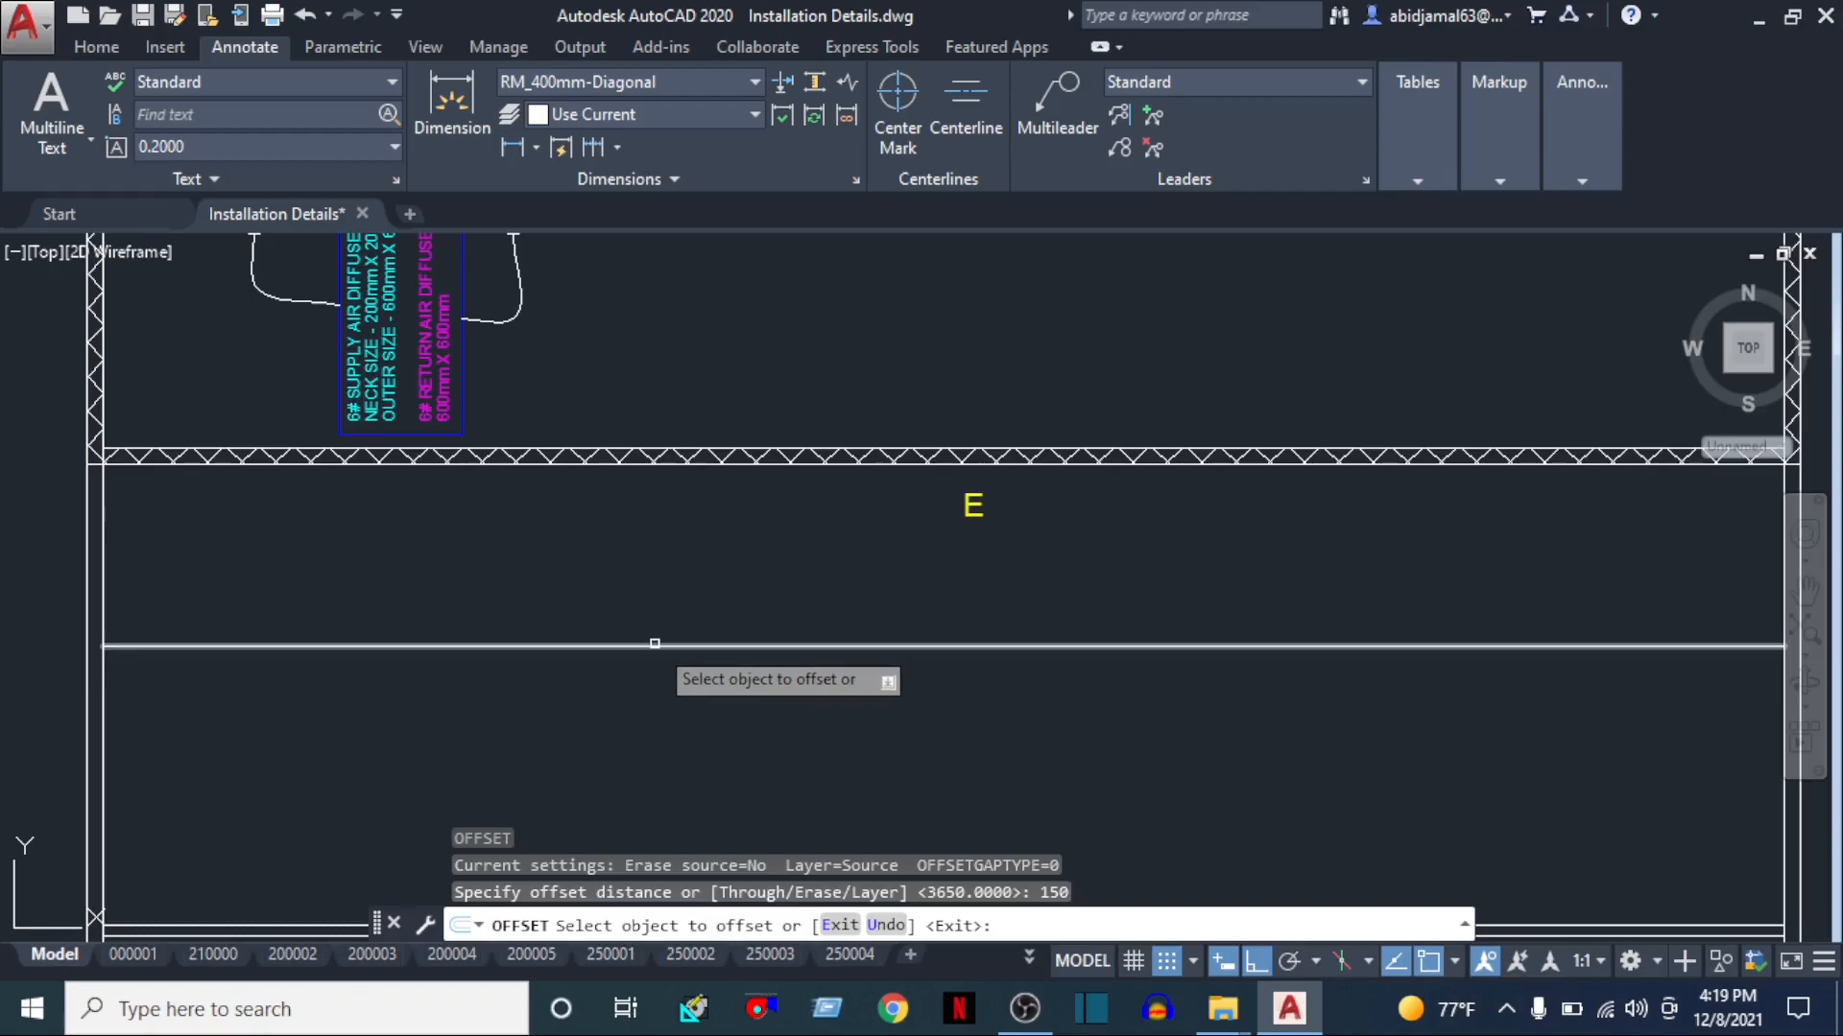
left_click(653, 643)
left_click(641, 587)
key("Escape")
key("Escape")
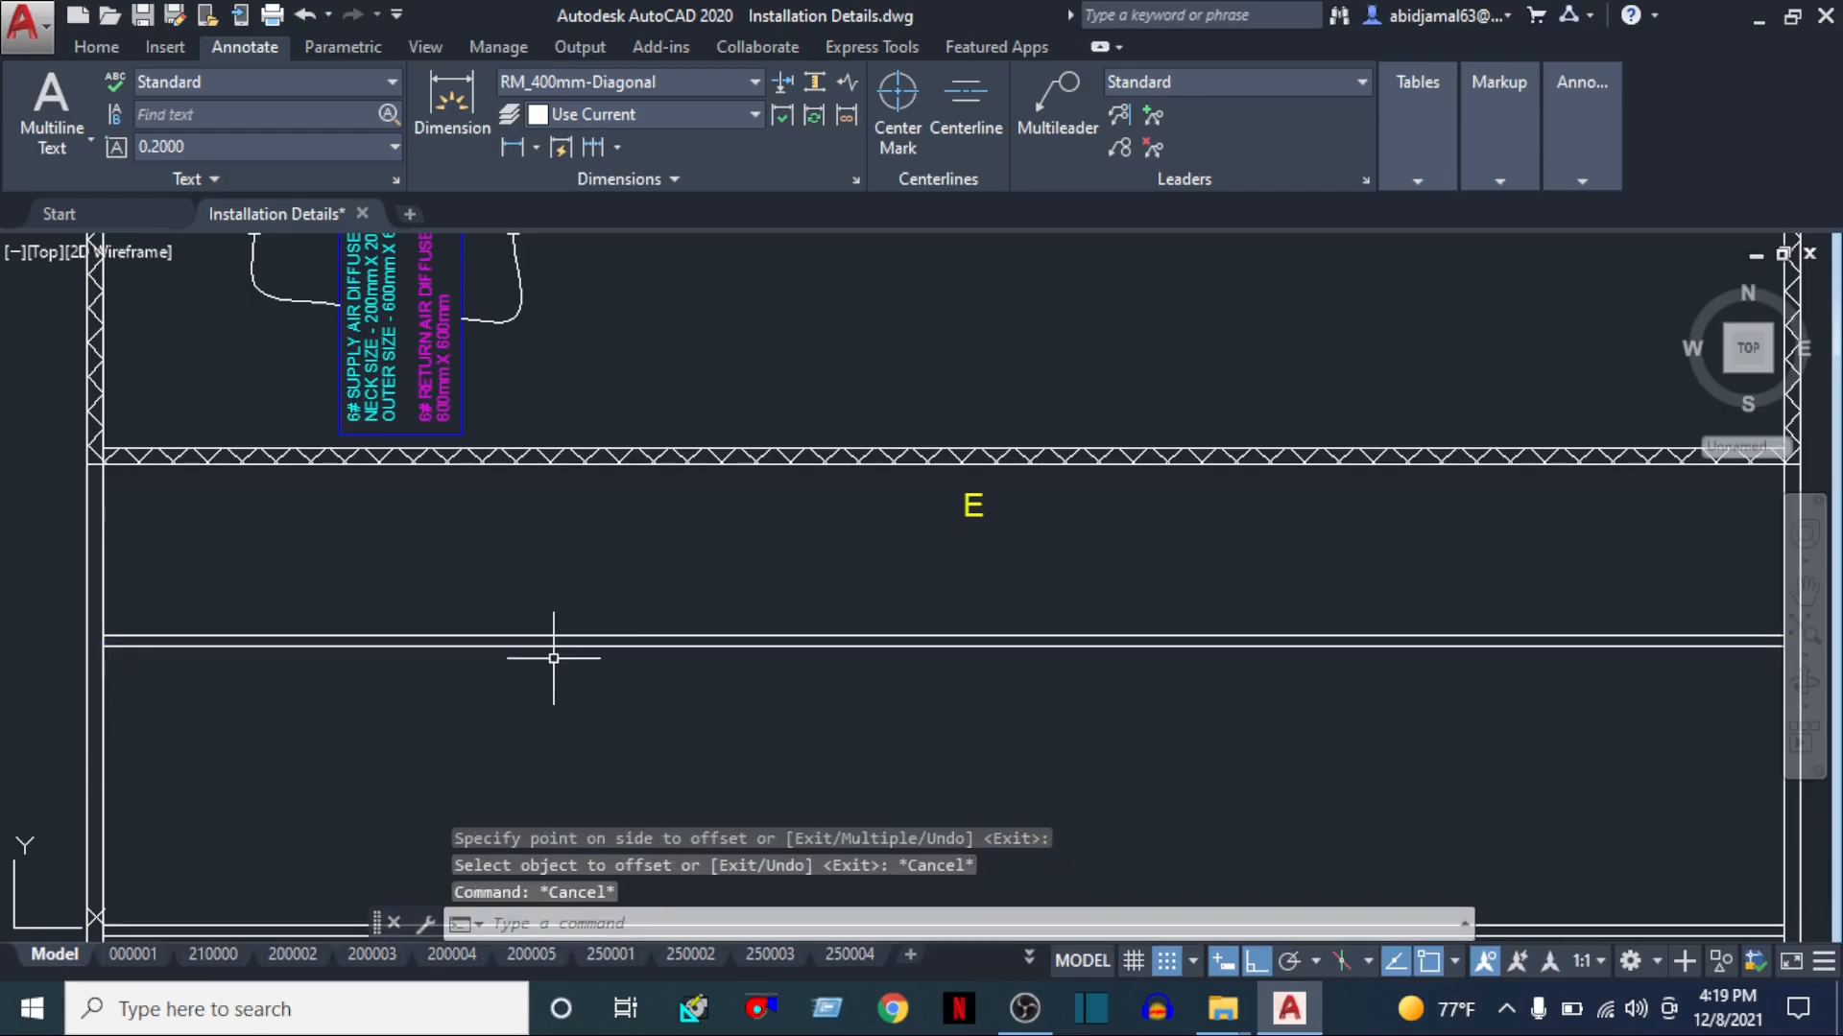
Extend both ends of the floor and roof slab lines to the outer vertical wall lines
middle_click_drag(551, 659, 586, 603)
type("EX")
key("Return")
key("Return")
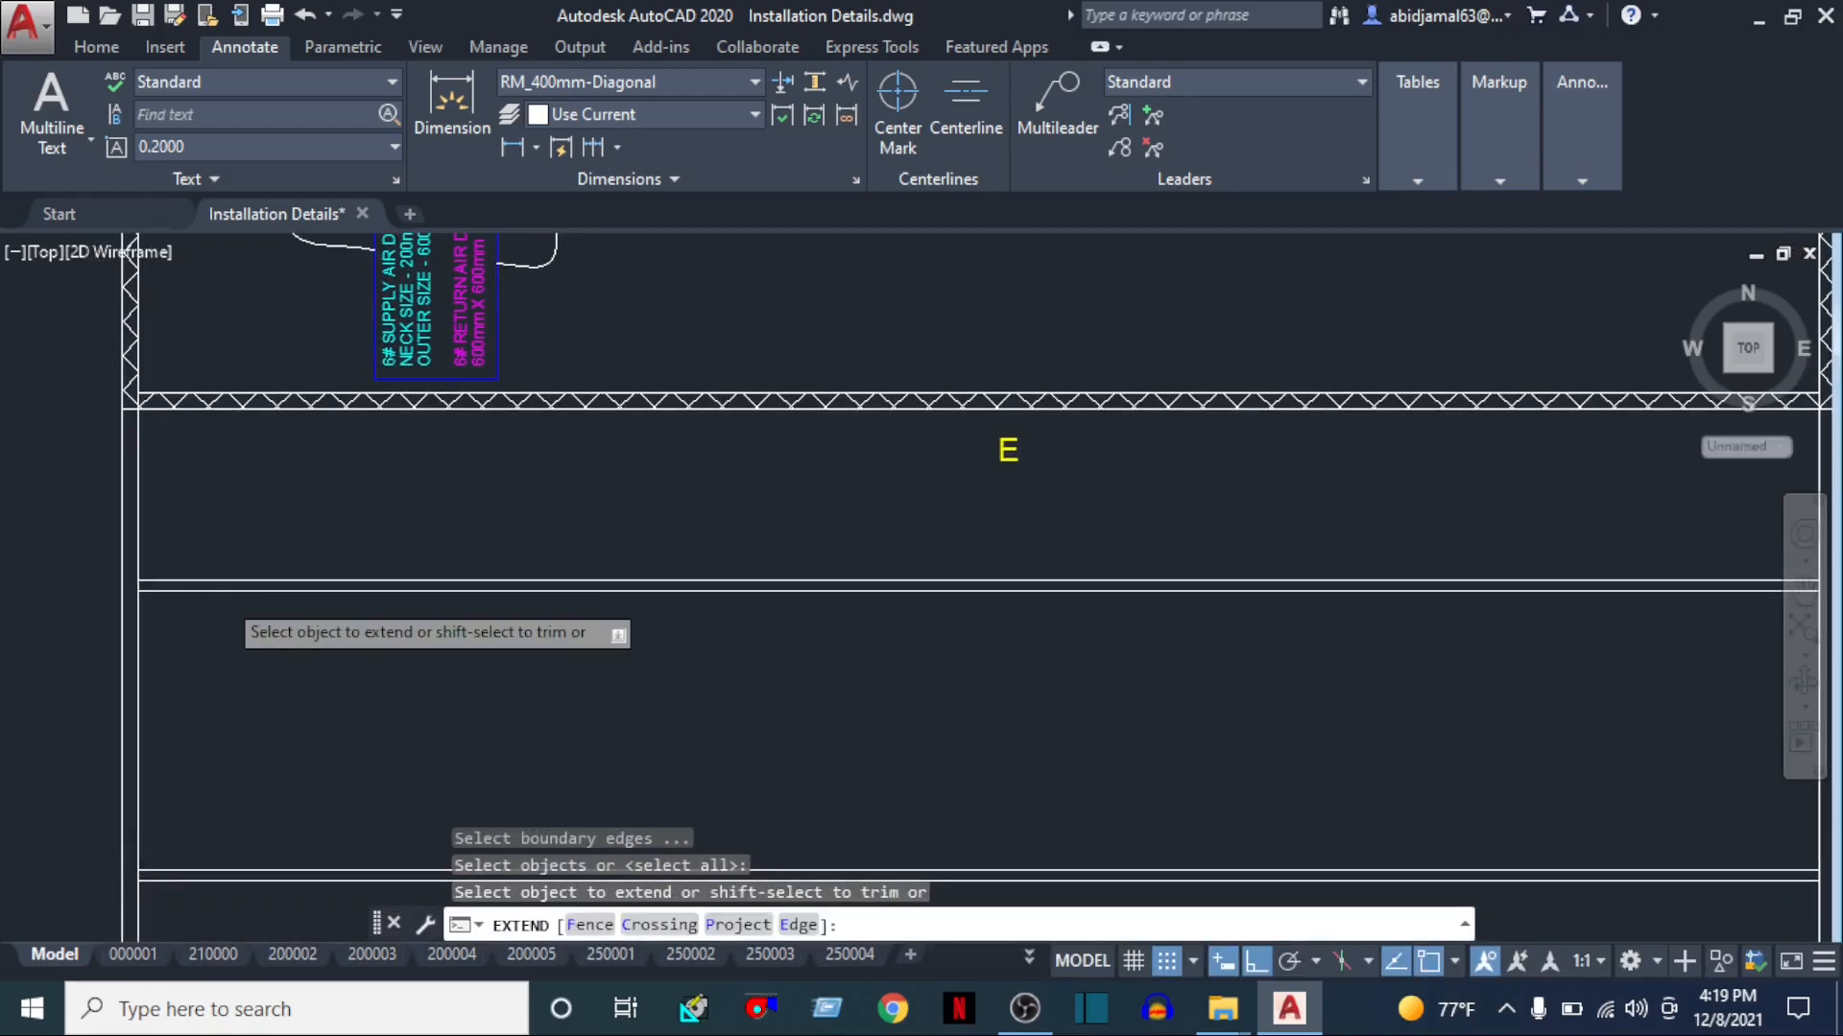
scroll(245, 619, "down", 2)
left_click(275, 539)
left_click(234, 797)
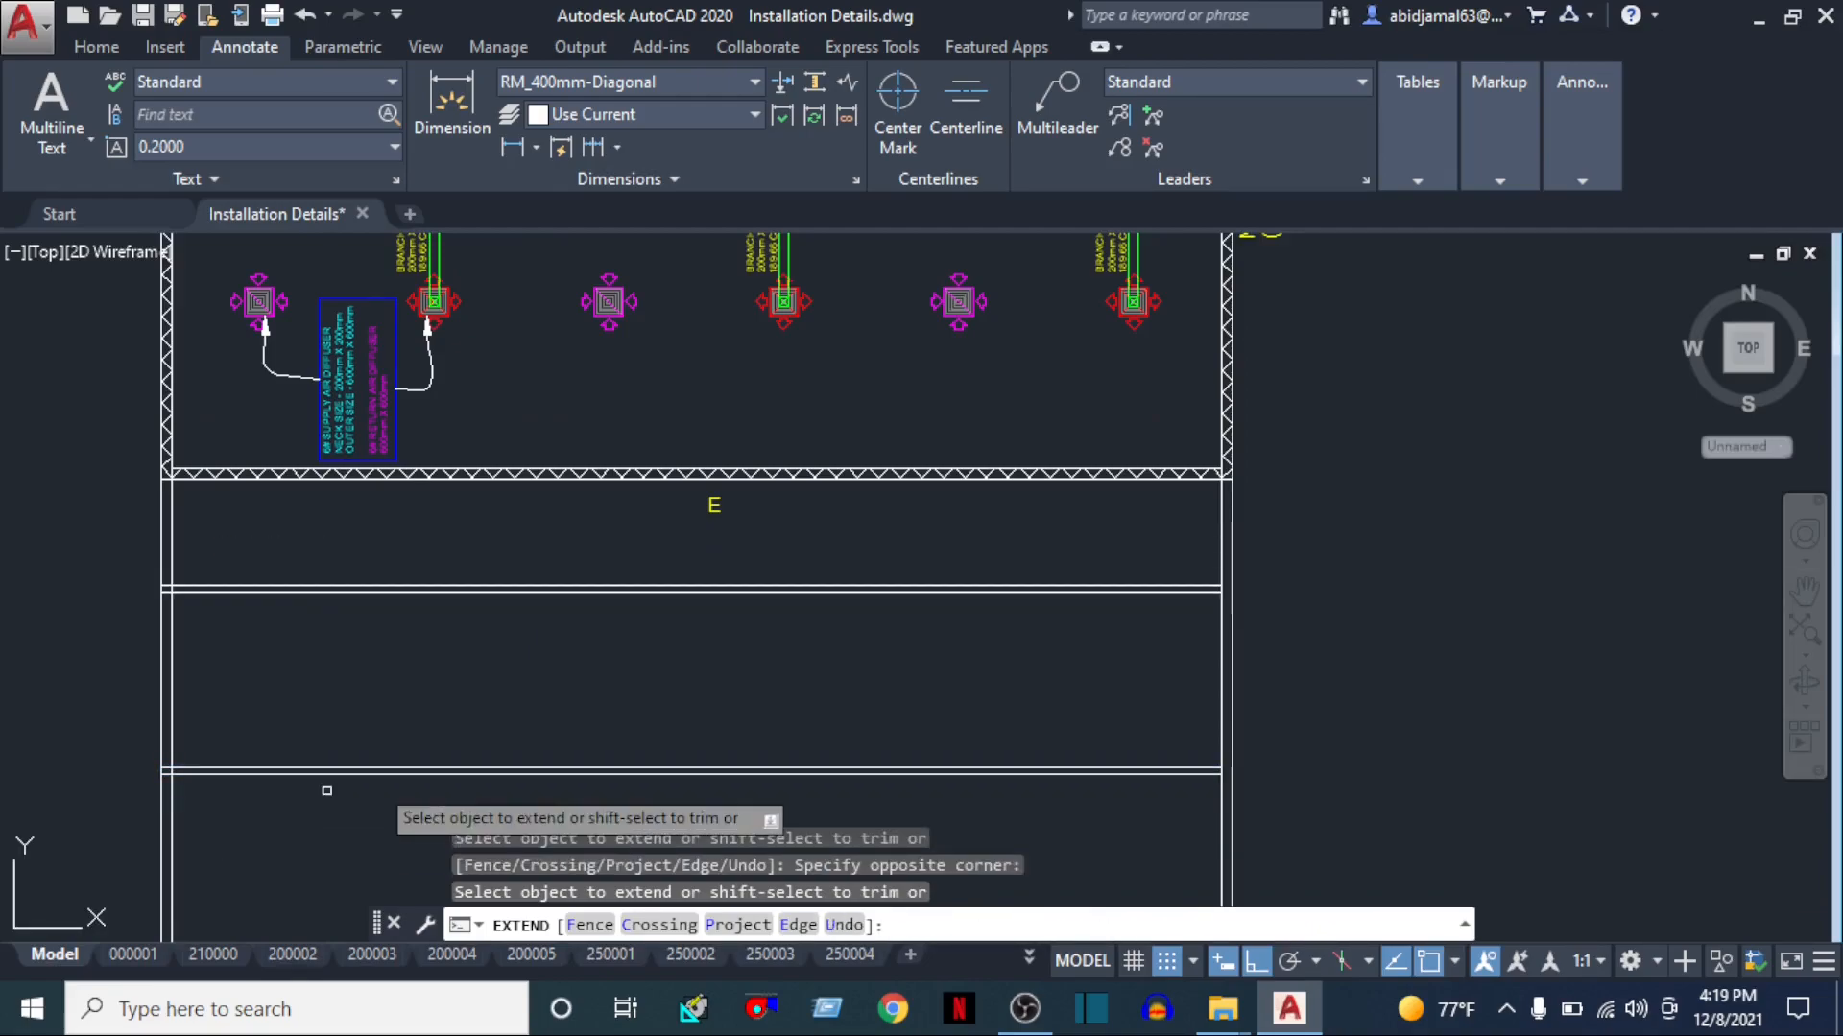
left_click(1190, 547)
left_click(1135, 839)
middle_click_drag(1147, 718, 1200, 435)
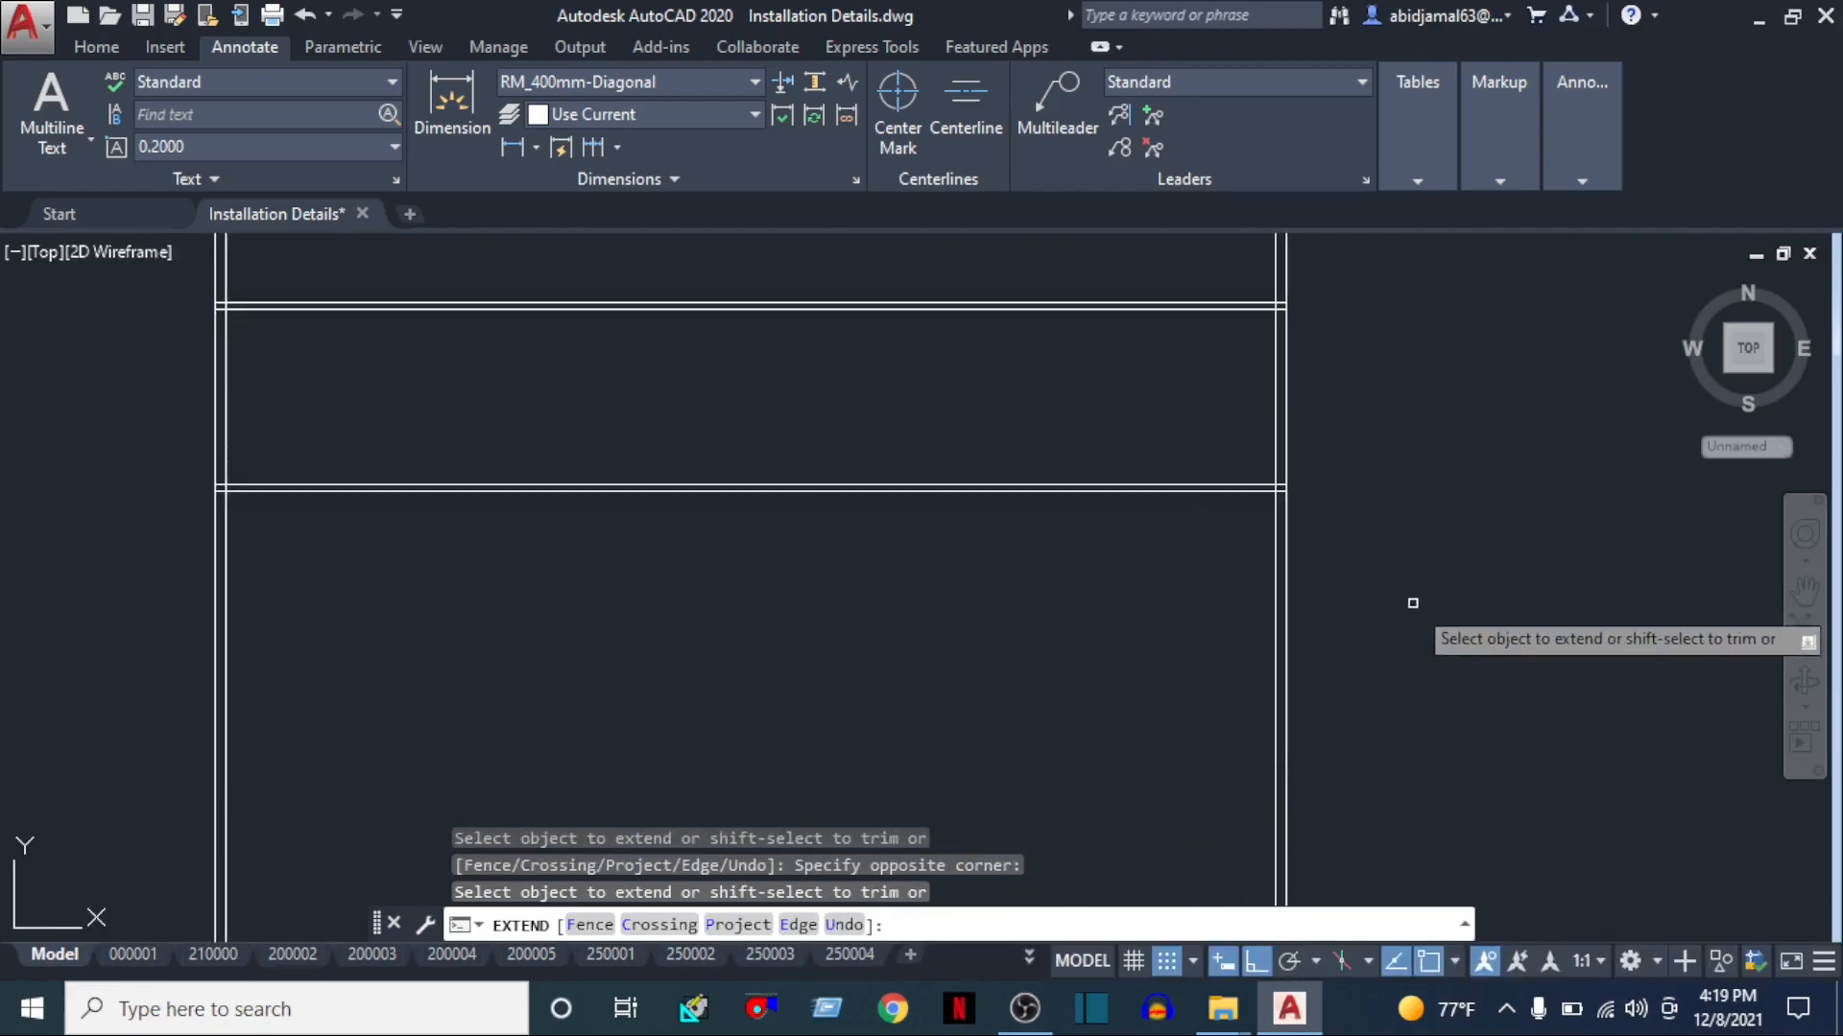
left_click(1376, 546)
key("Escape")
key("Escape")
key("Escape")
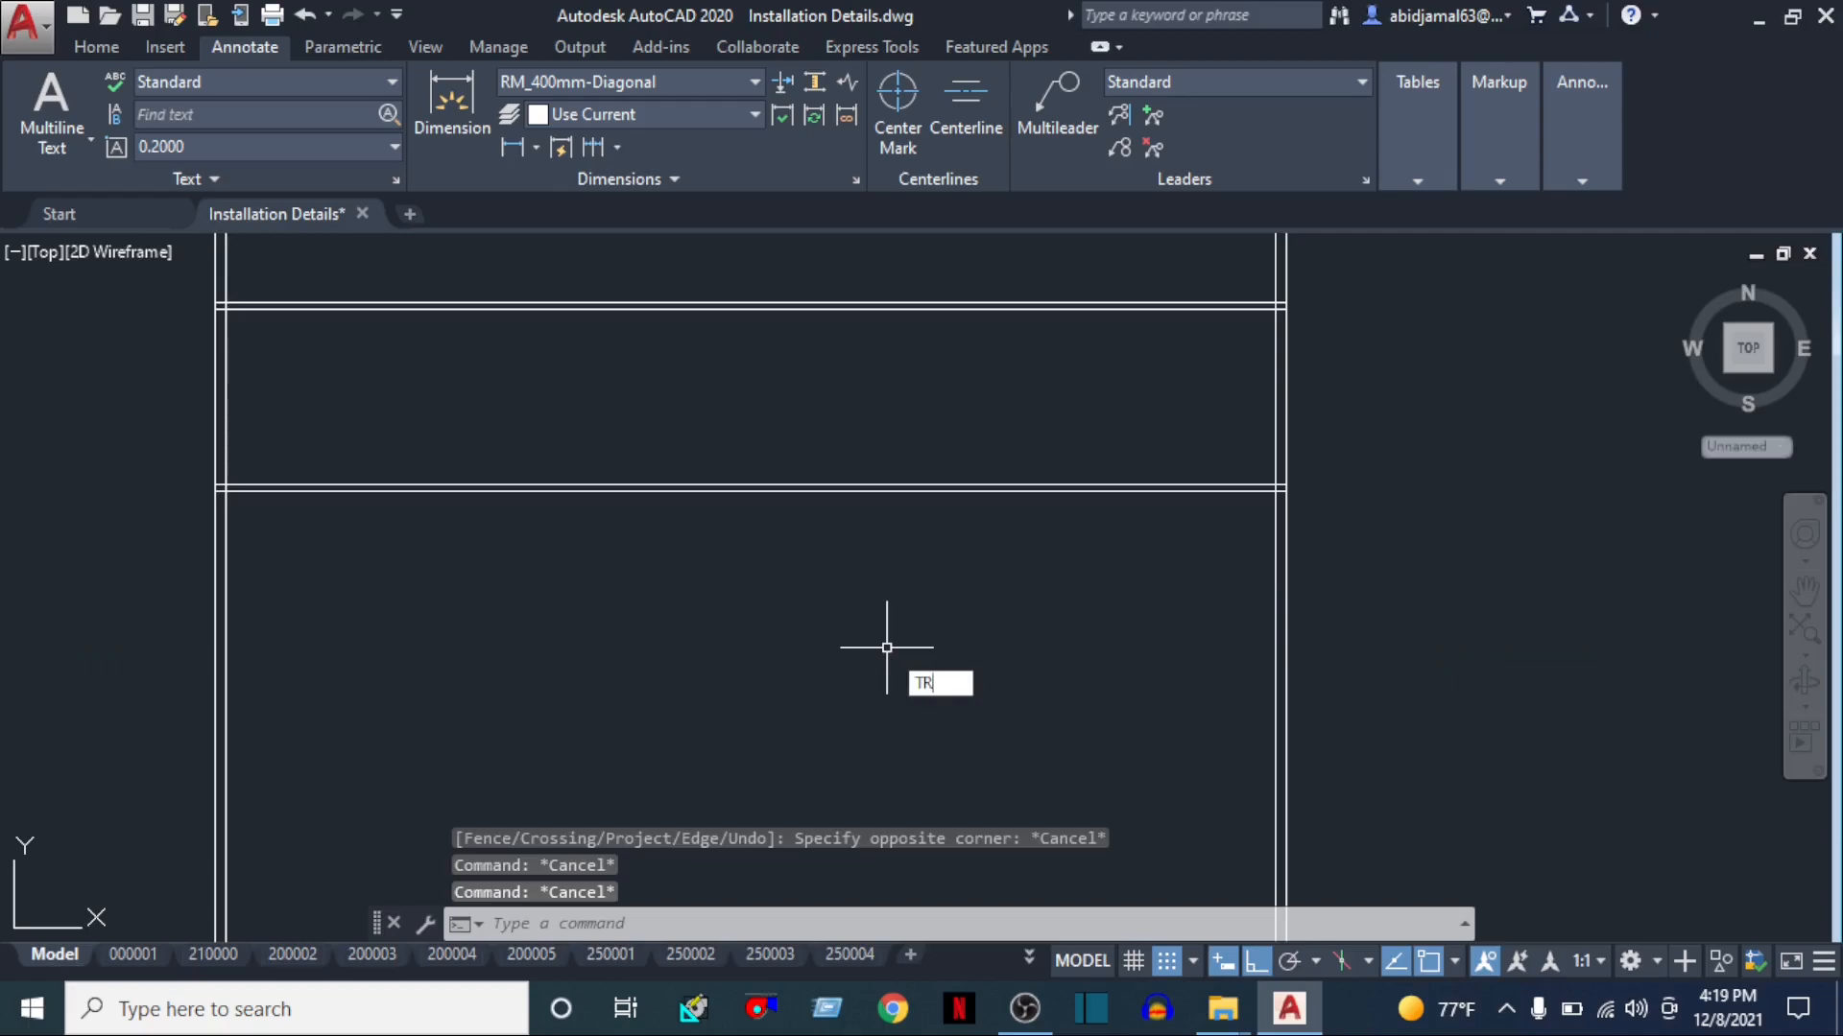
Trim the vertical construction lines below the floor slab and between the roof slab and the plan
type("TR")
key("Return")
key("Return")
left_click(1401, 597)
left_click(58, 718)
middle_click_drag(534, 443, 601, 733)
left_click(1392, 537)
left_click(644, 565)
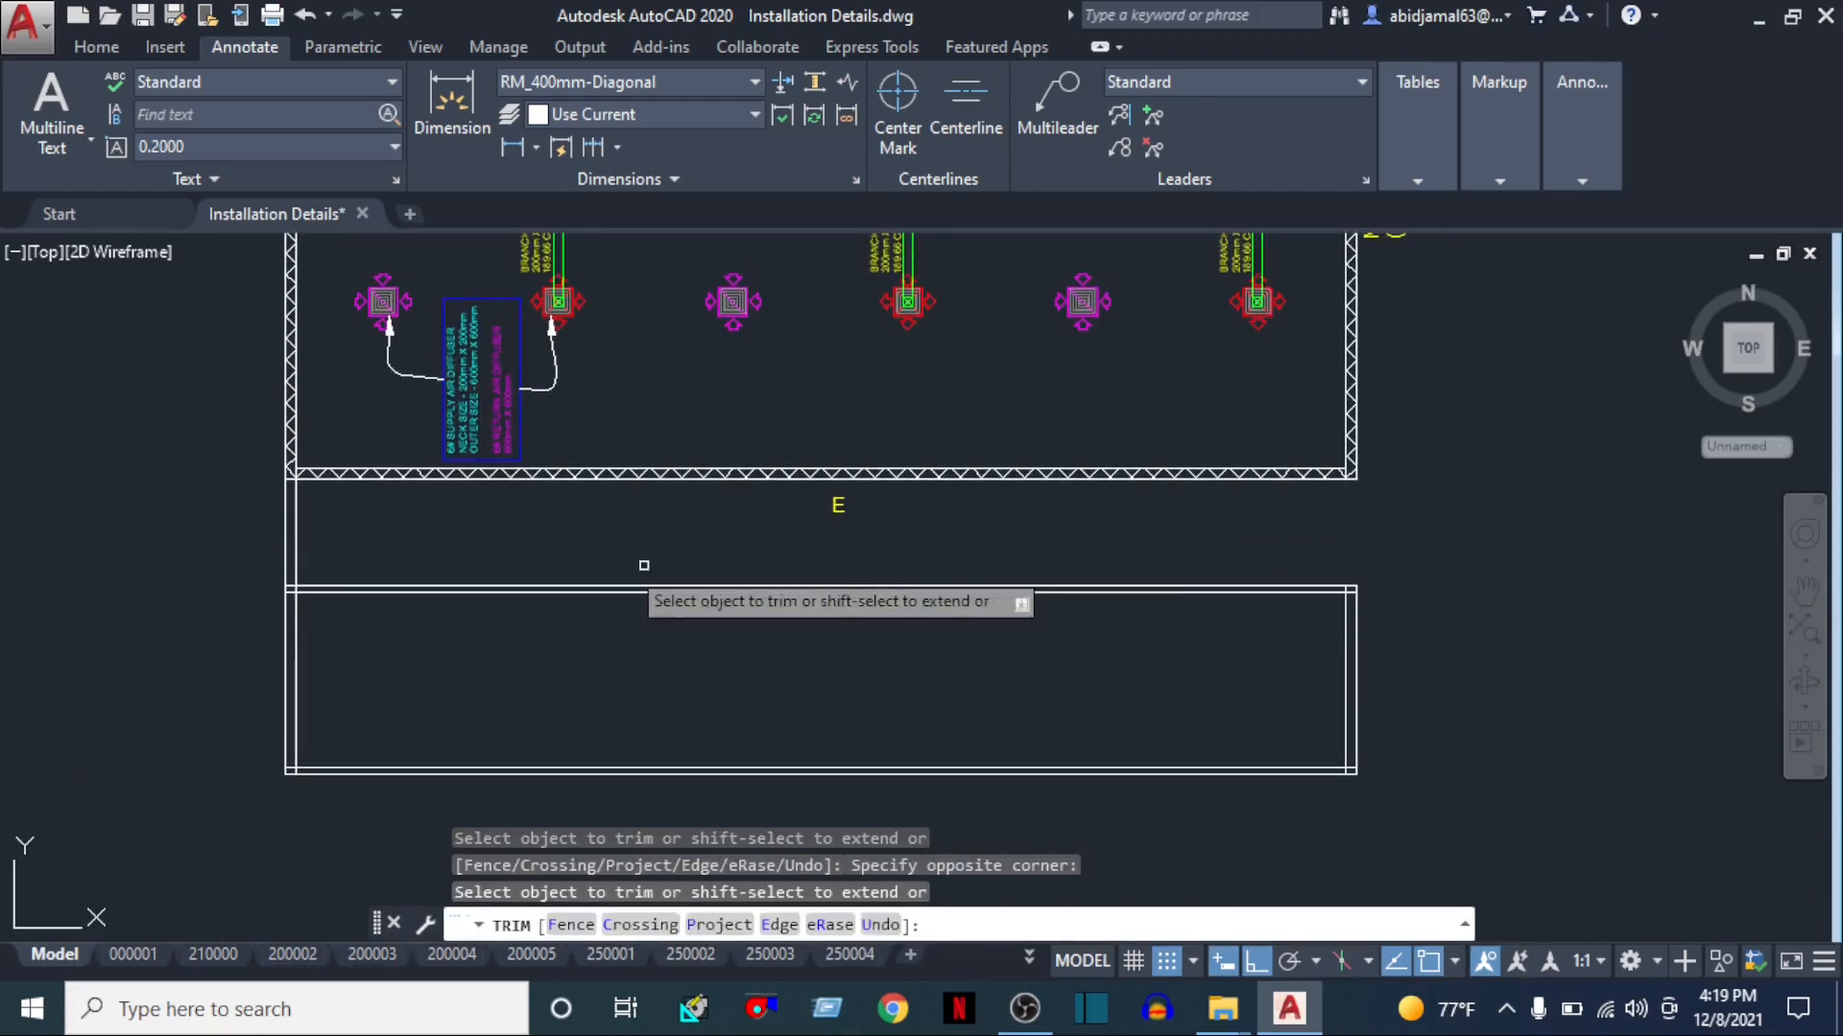
left_click(353, 517)
left_click(136, 523)
key("Escape")
Erase the remaining vertical construction lines that run through and above the mall plan
scroll(340, 581, "down", 6)
middle_click_drag(648, 525, 658, 619)
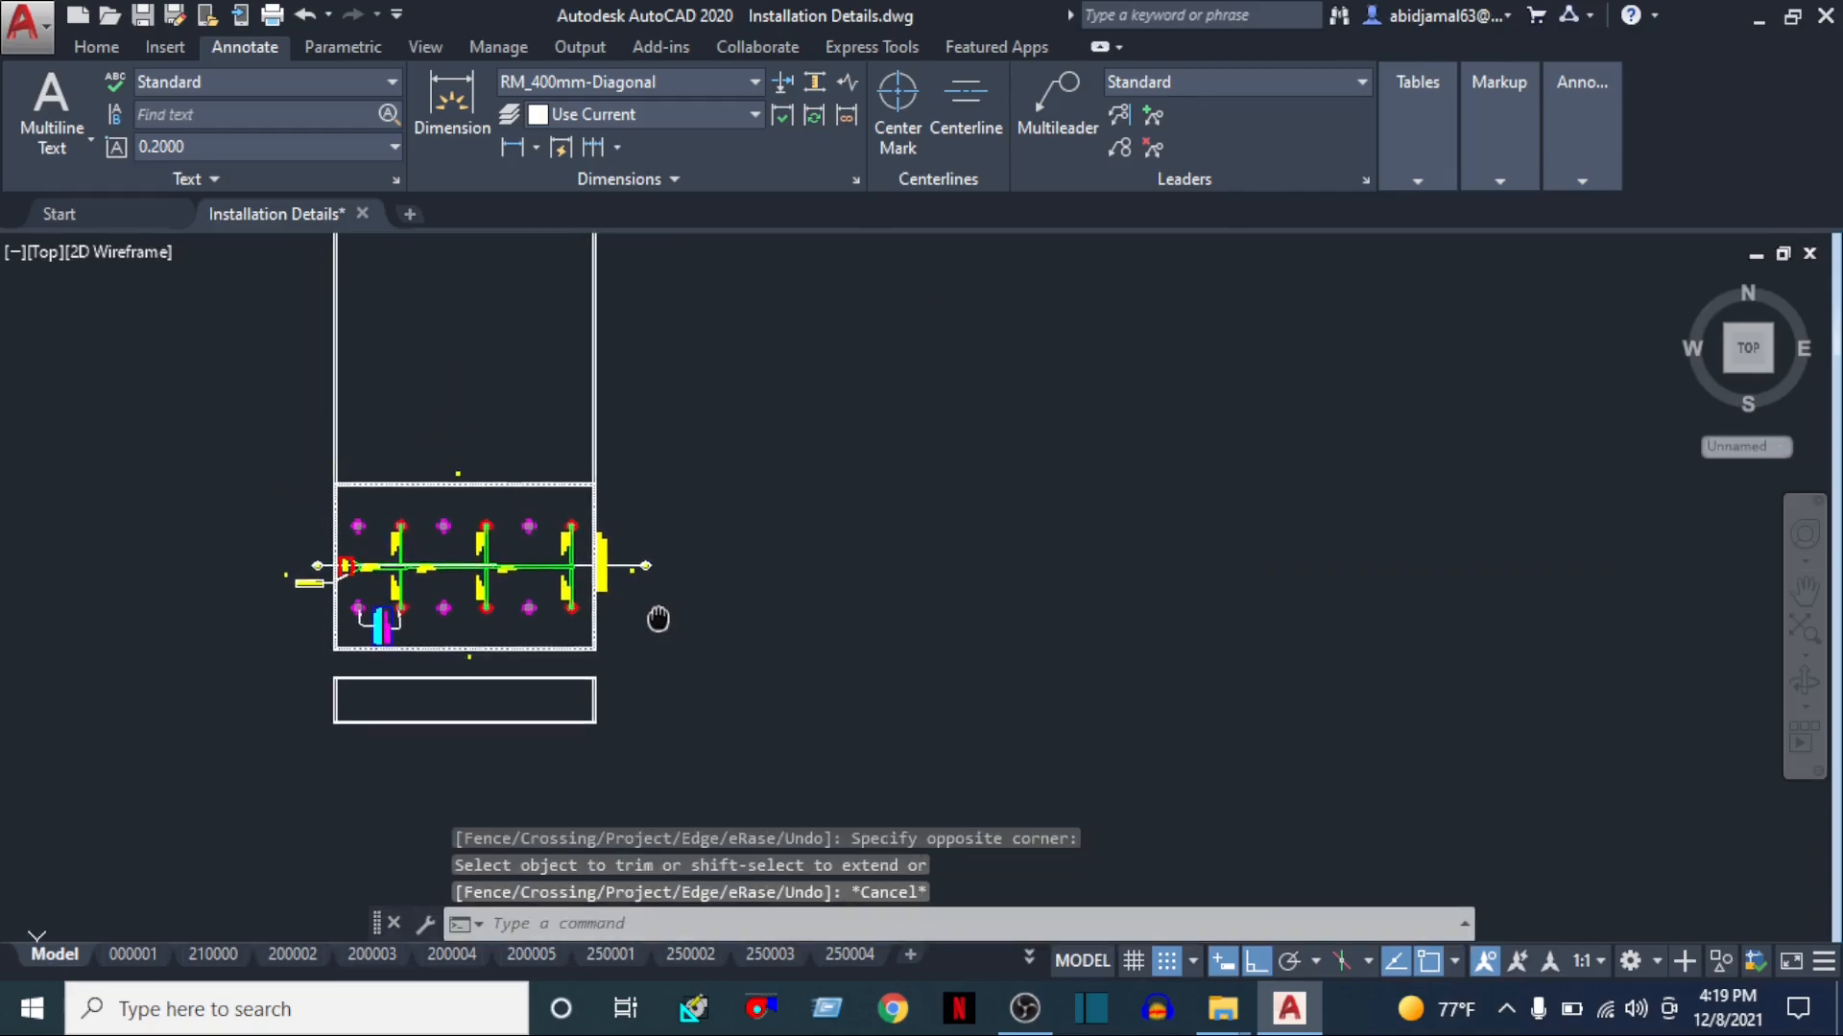
left_click(721, 309)
left_click(308, 322)
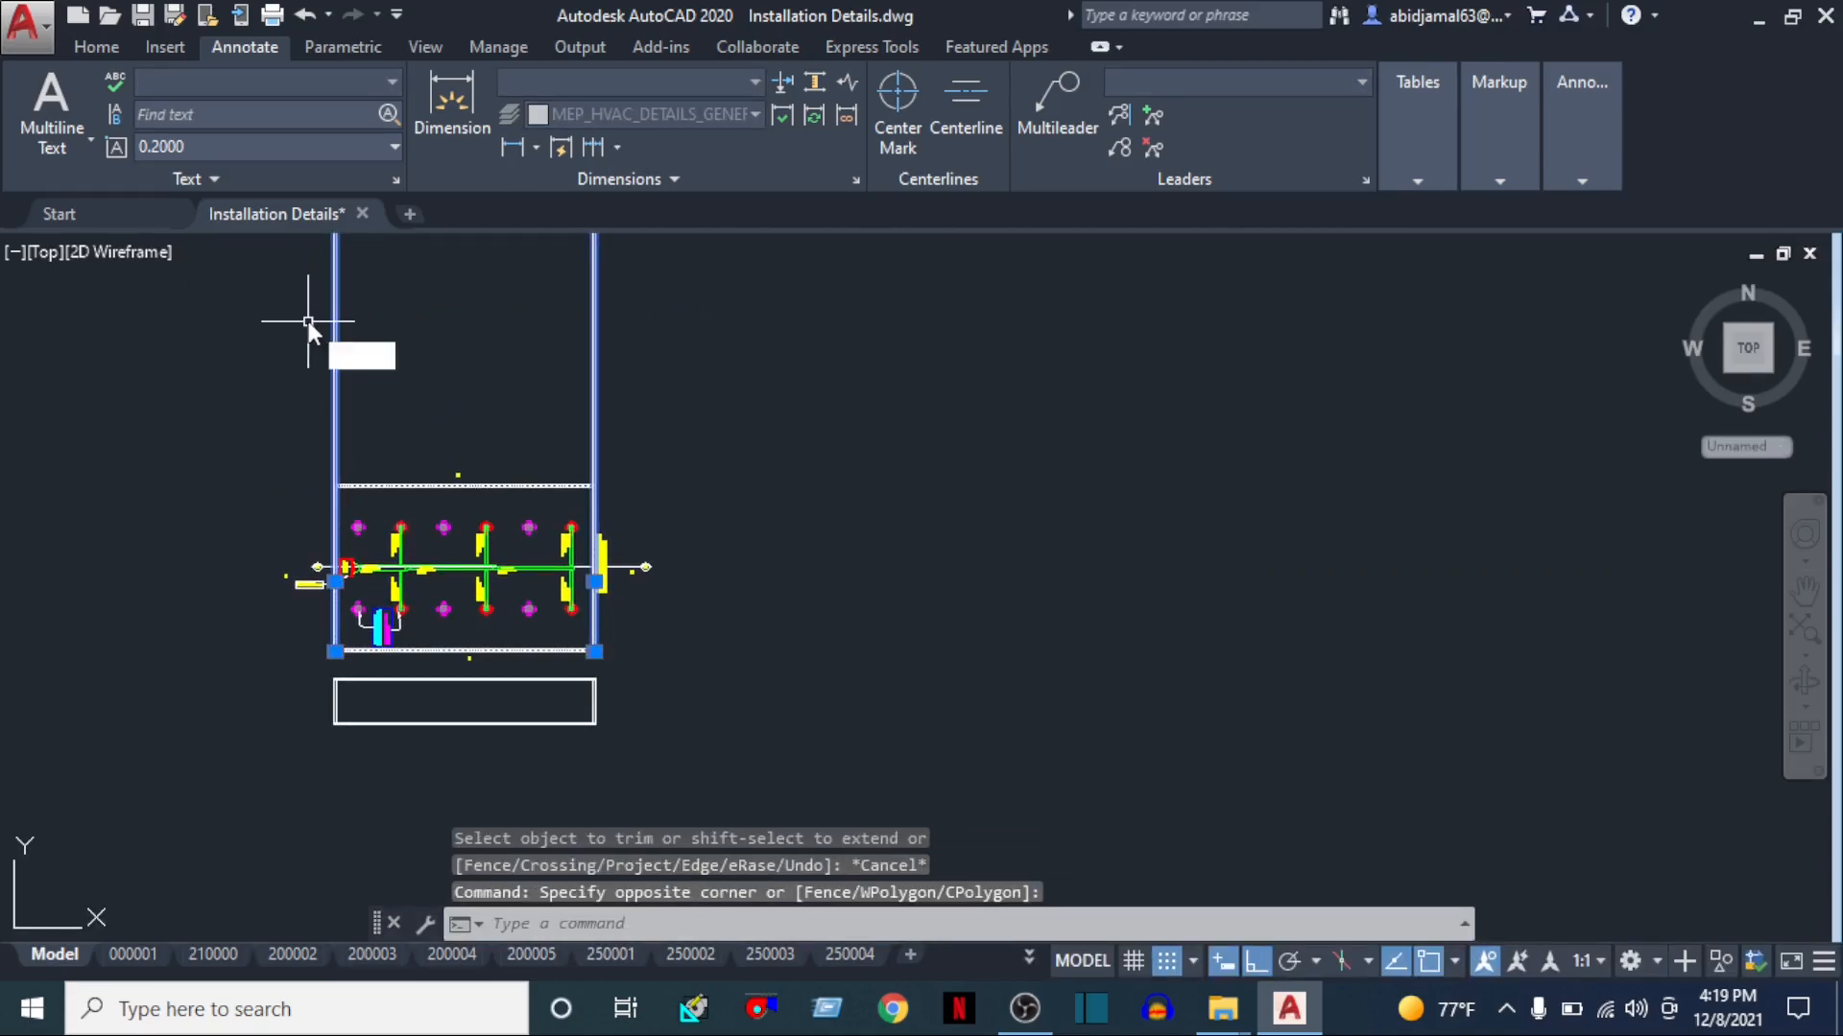
type("e")
key("Return")
scroll(378, 711, "up", 6)
middle_click_drag(383, 708, 568, 686)
type("list")
key("Return")
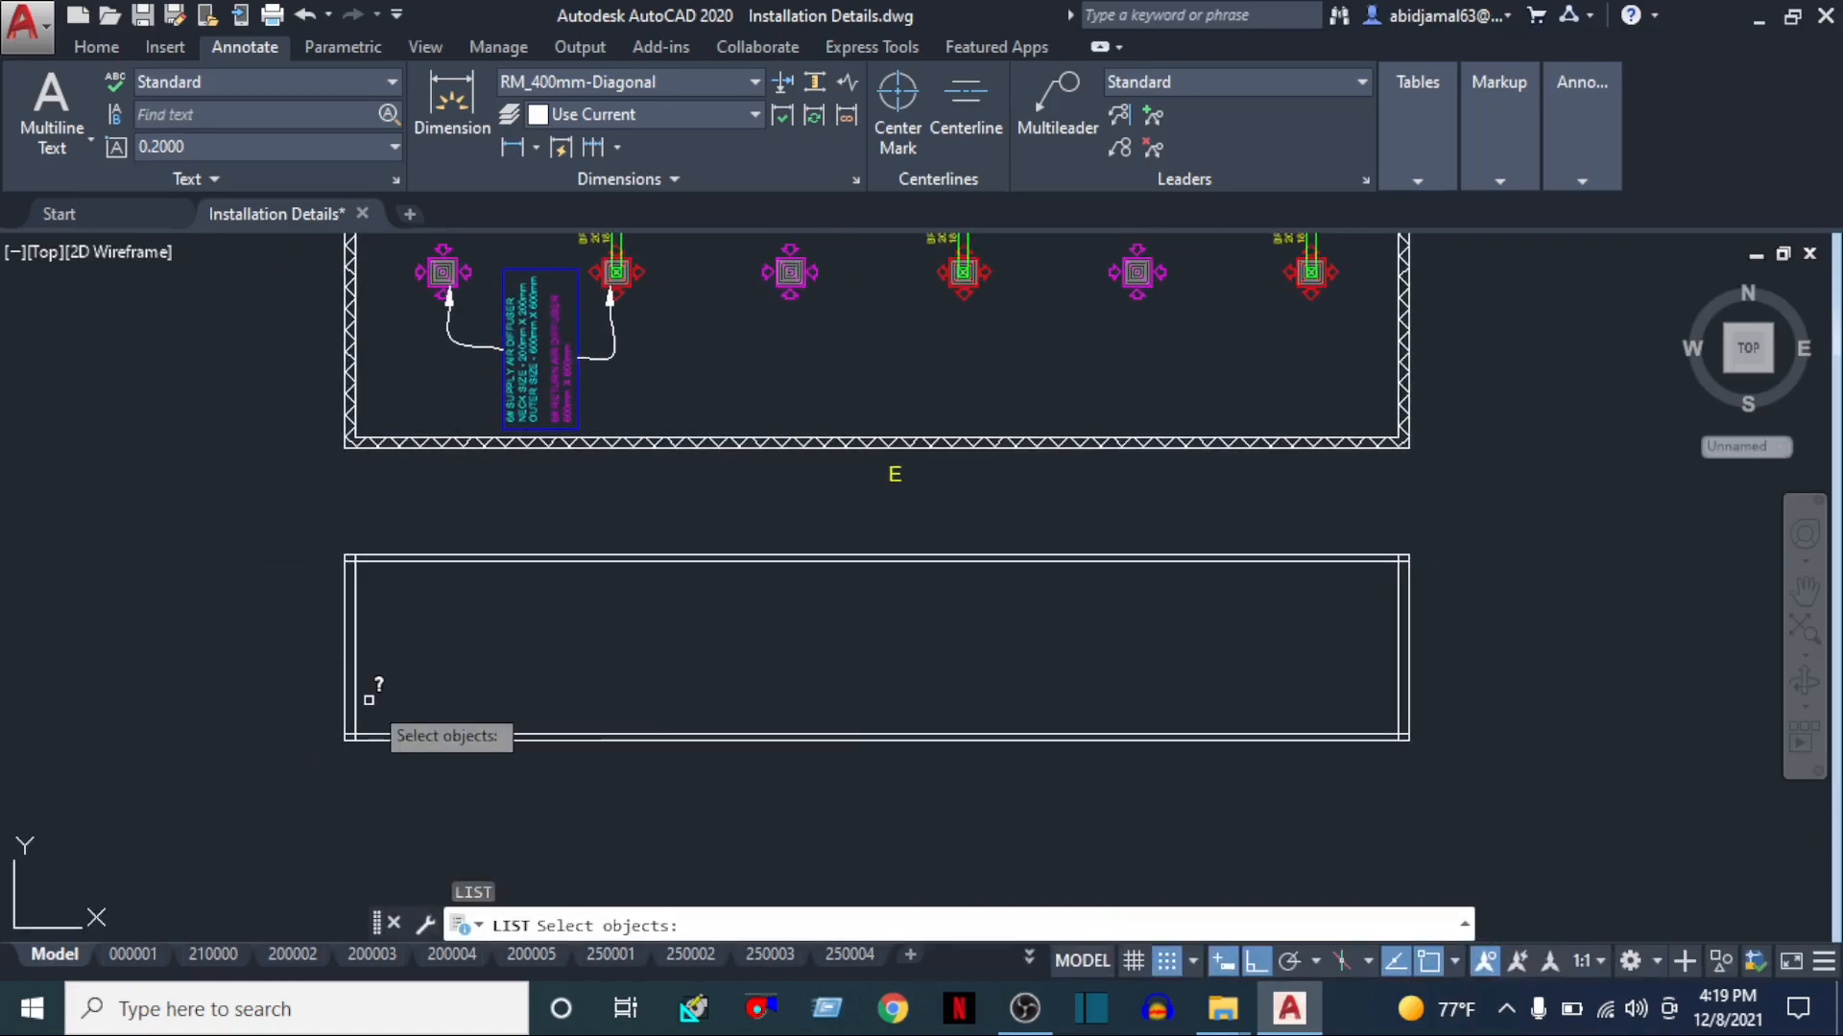
scroll(369, 729, "up", 4)
key("Escape")
Add a vertical linear dimension for the section's clear height between floor and ceiling, placed outside the S-side wall
type("dli")
key("Return")
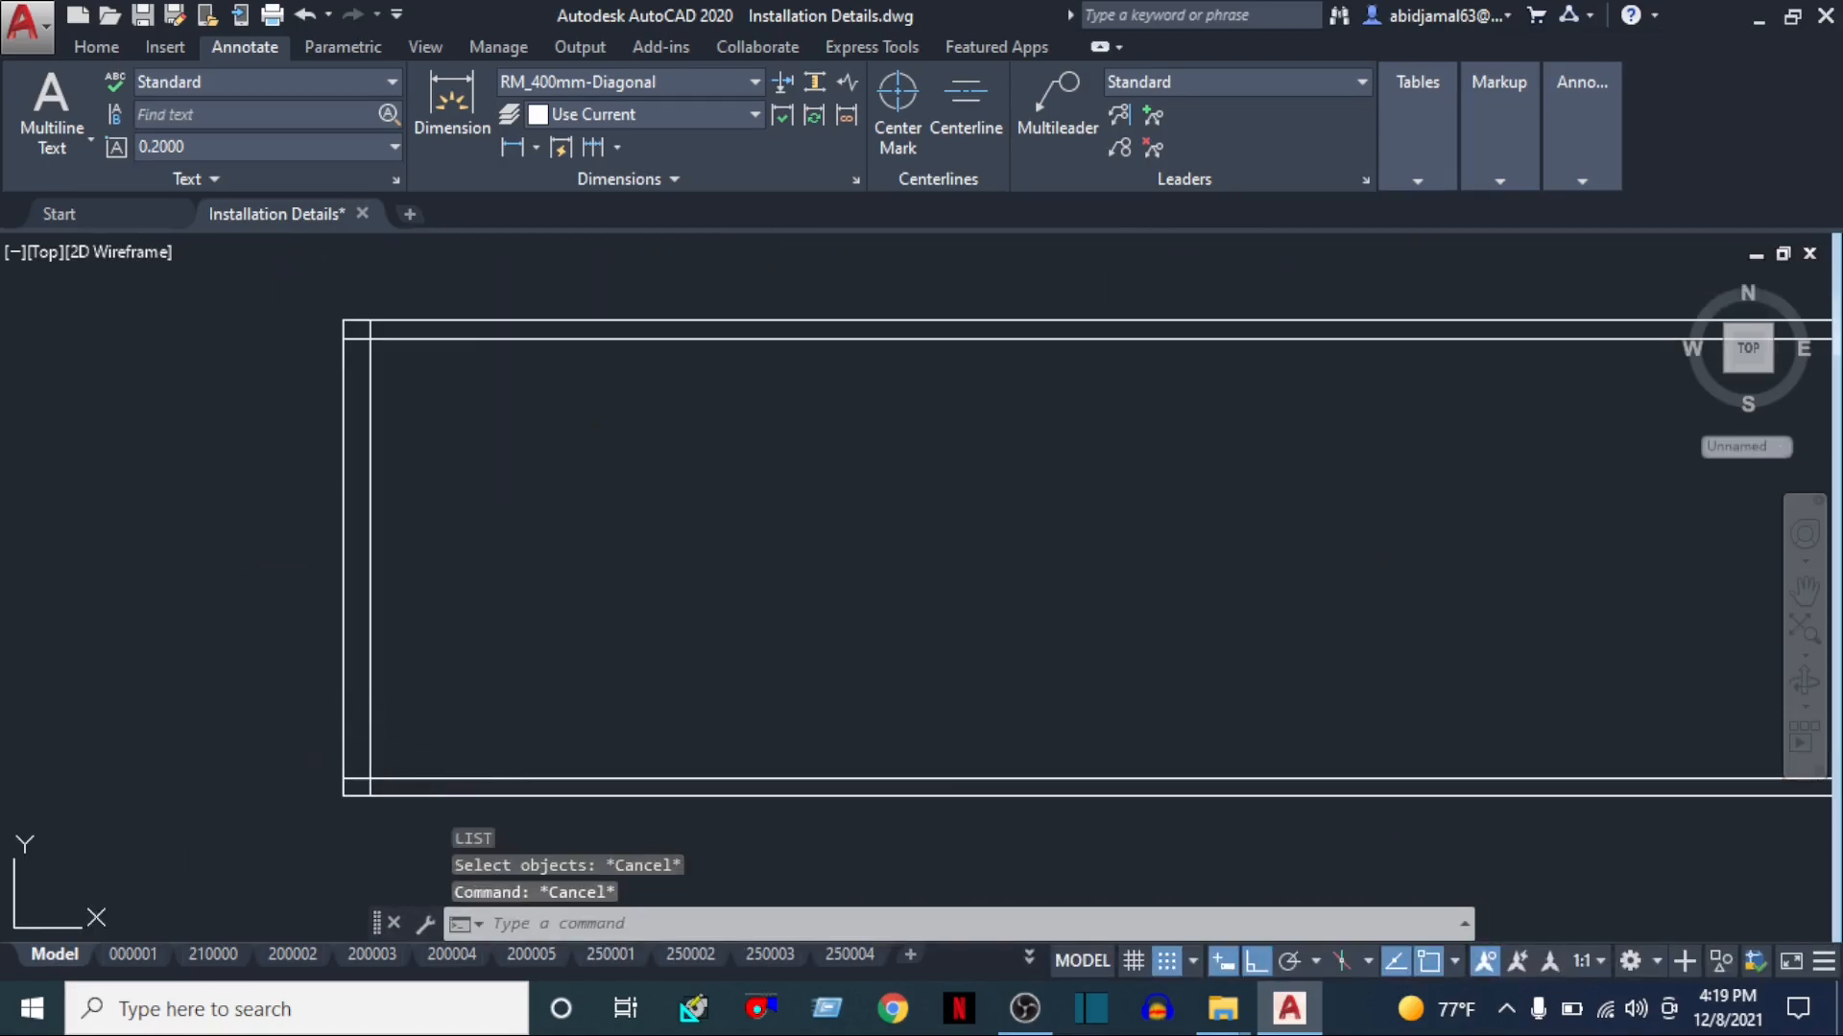
left_click(442, 777)
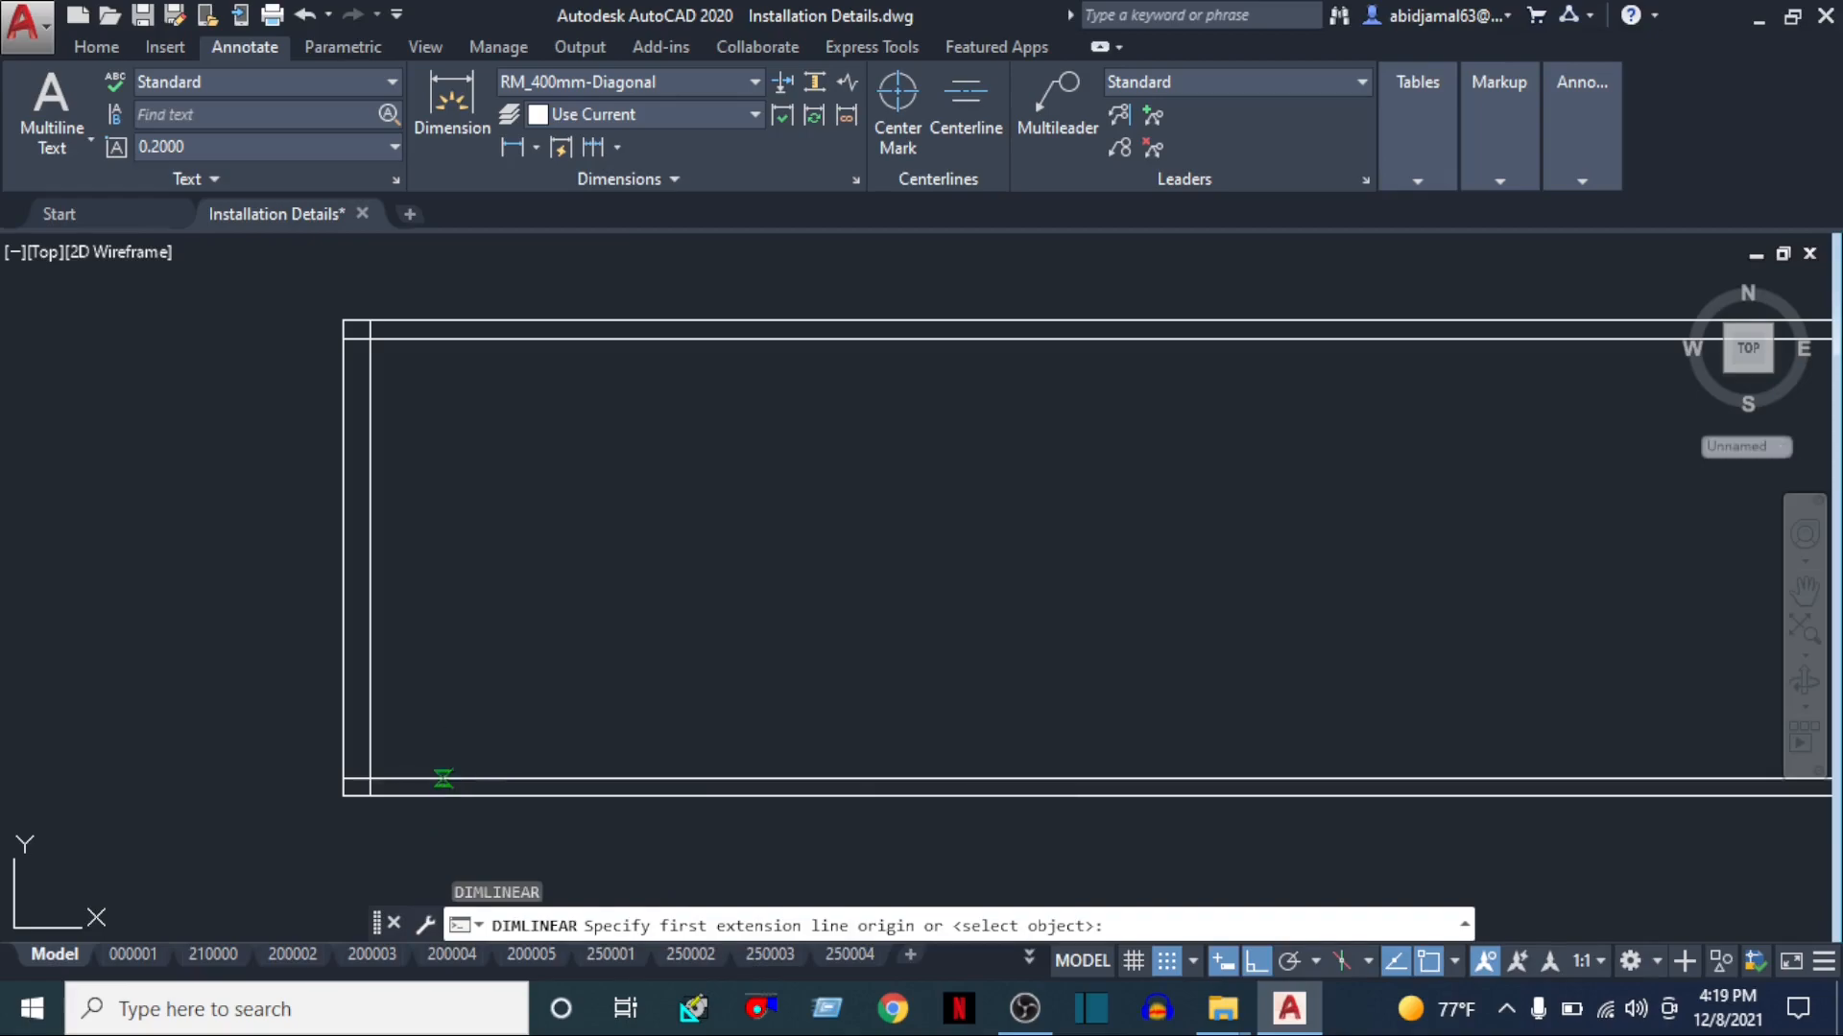
left_click(442, 337)
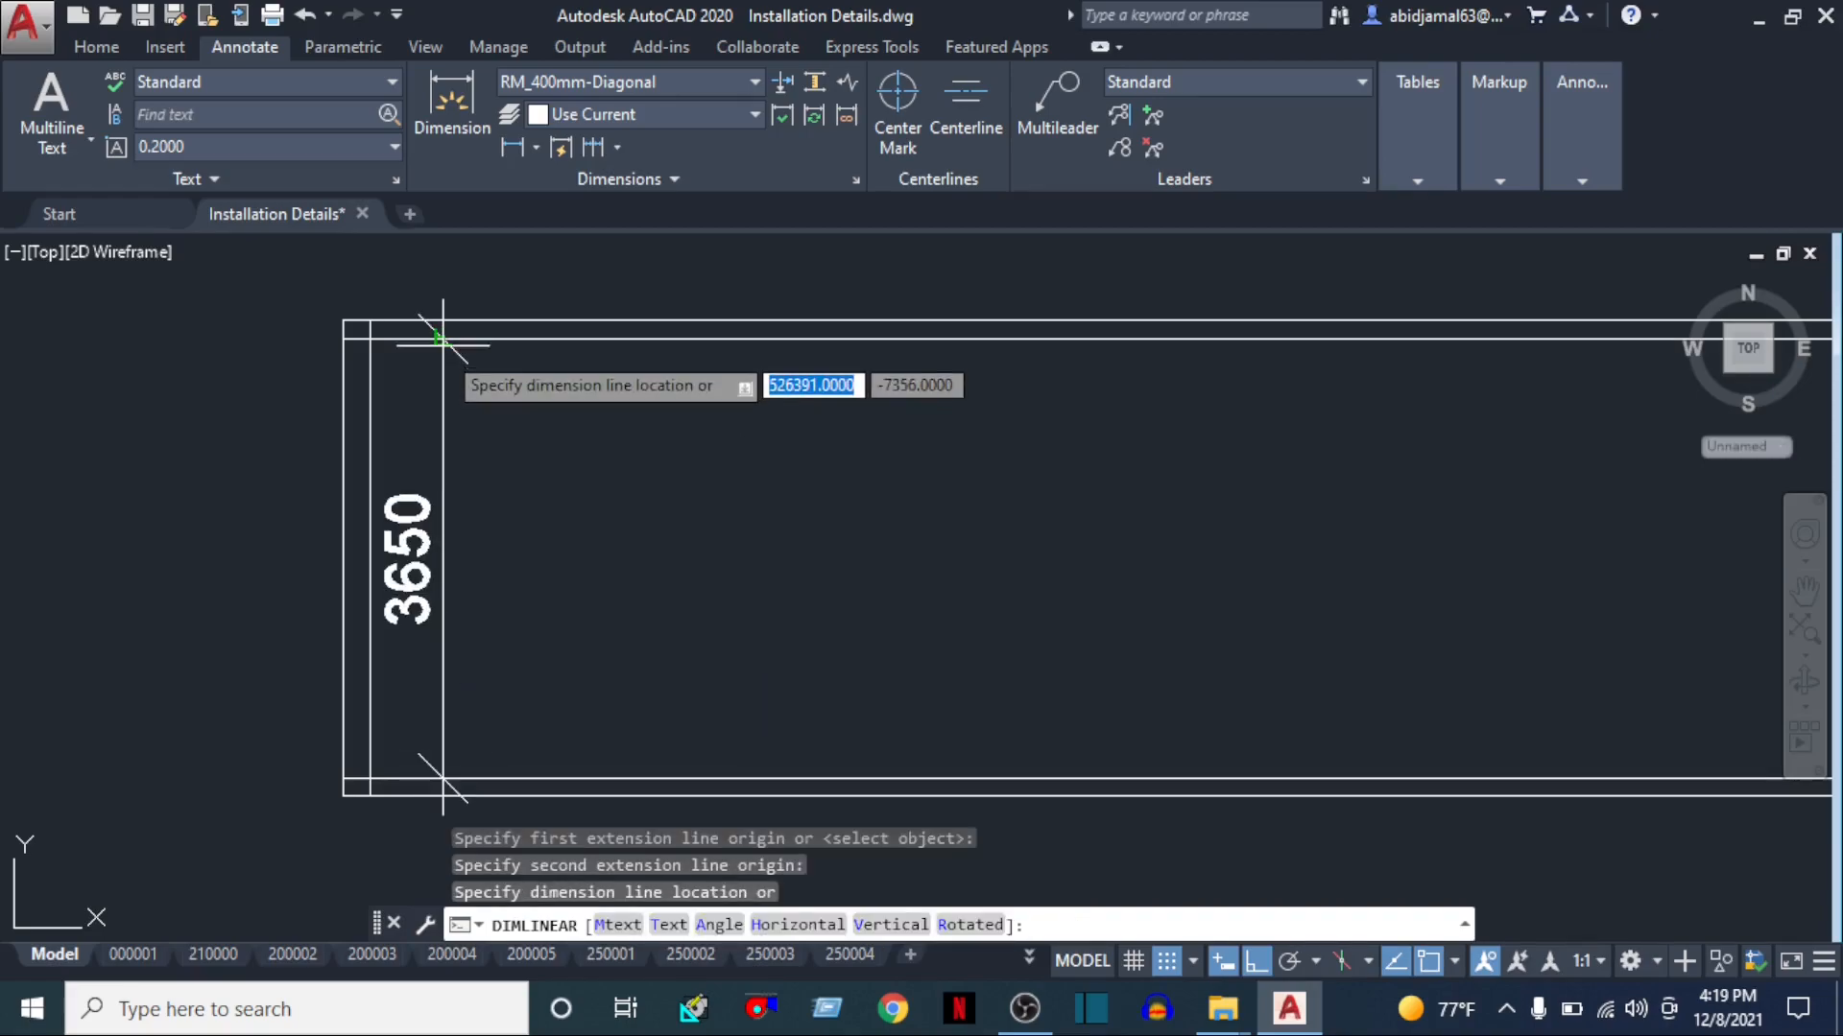
left_click(240, 451)
scroll(287, 537, "down", 4)
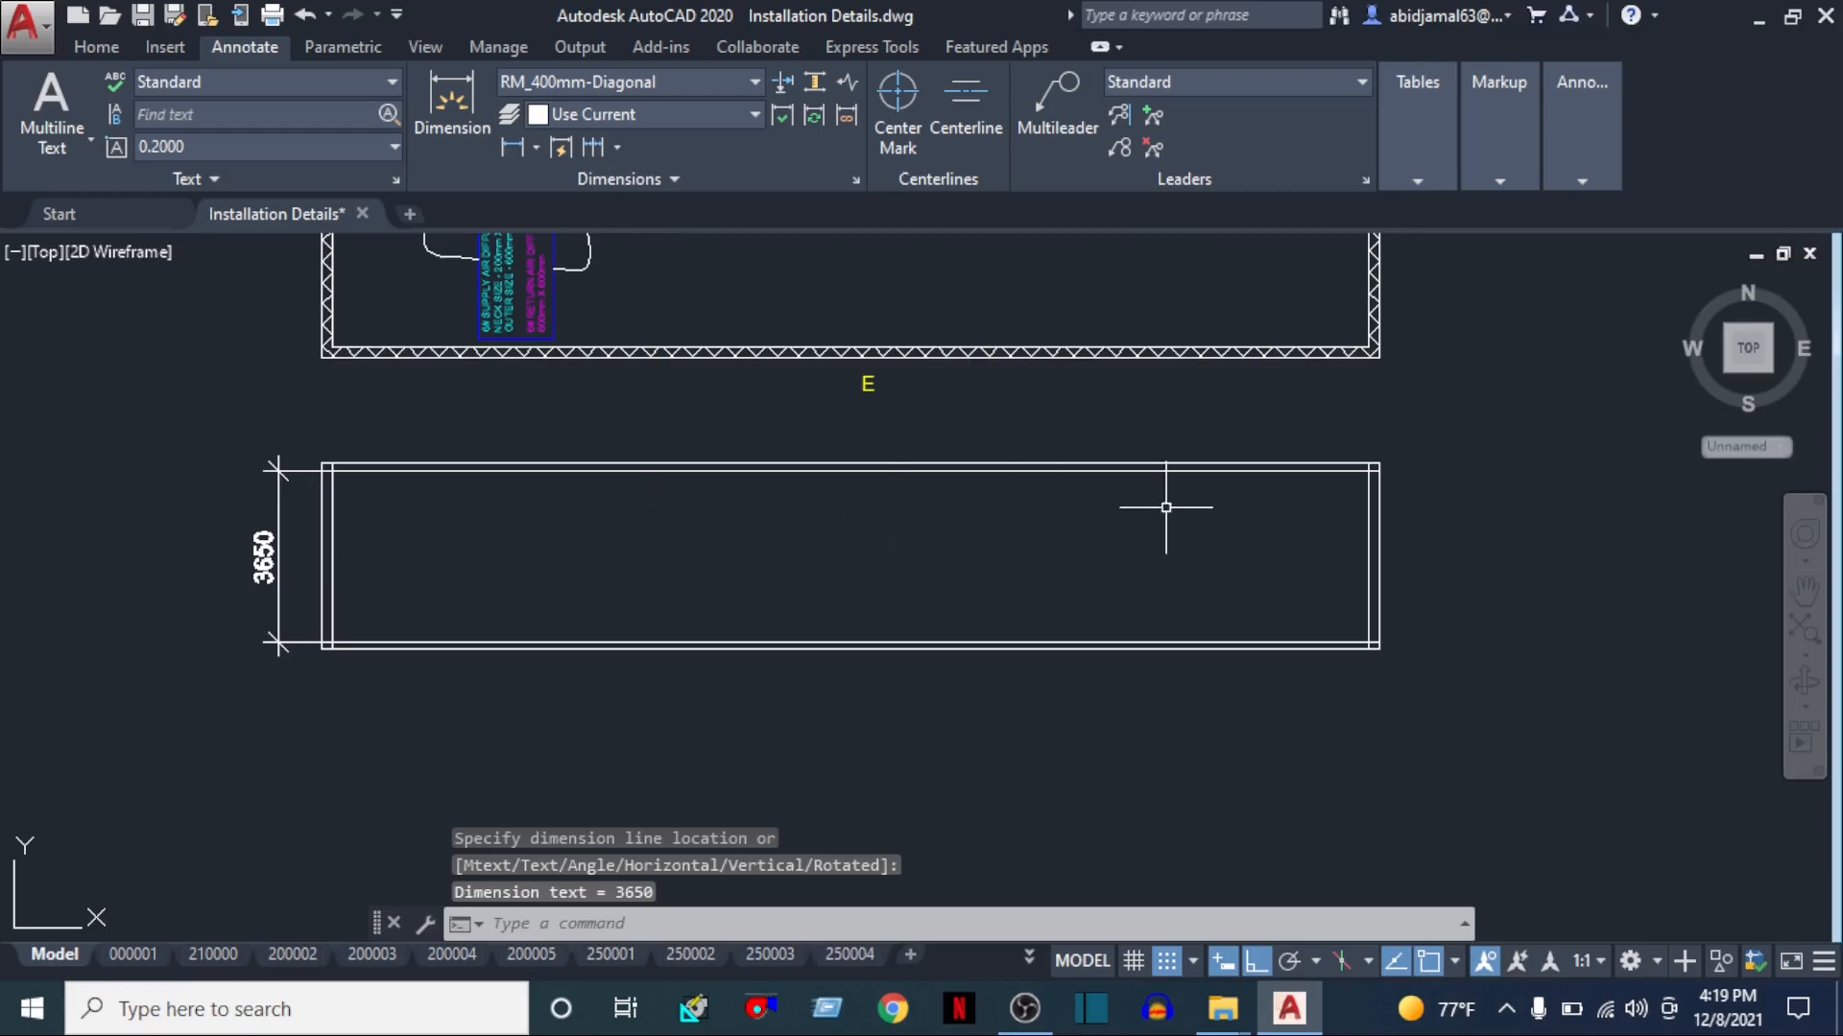
Measure the mall's outer length along the E-side wall with a temporary linear dimension
middle_click_drag(1053, 559, 1045, 785)
key("Return")
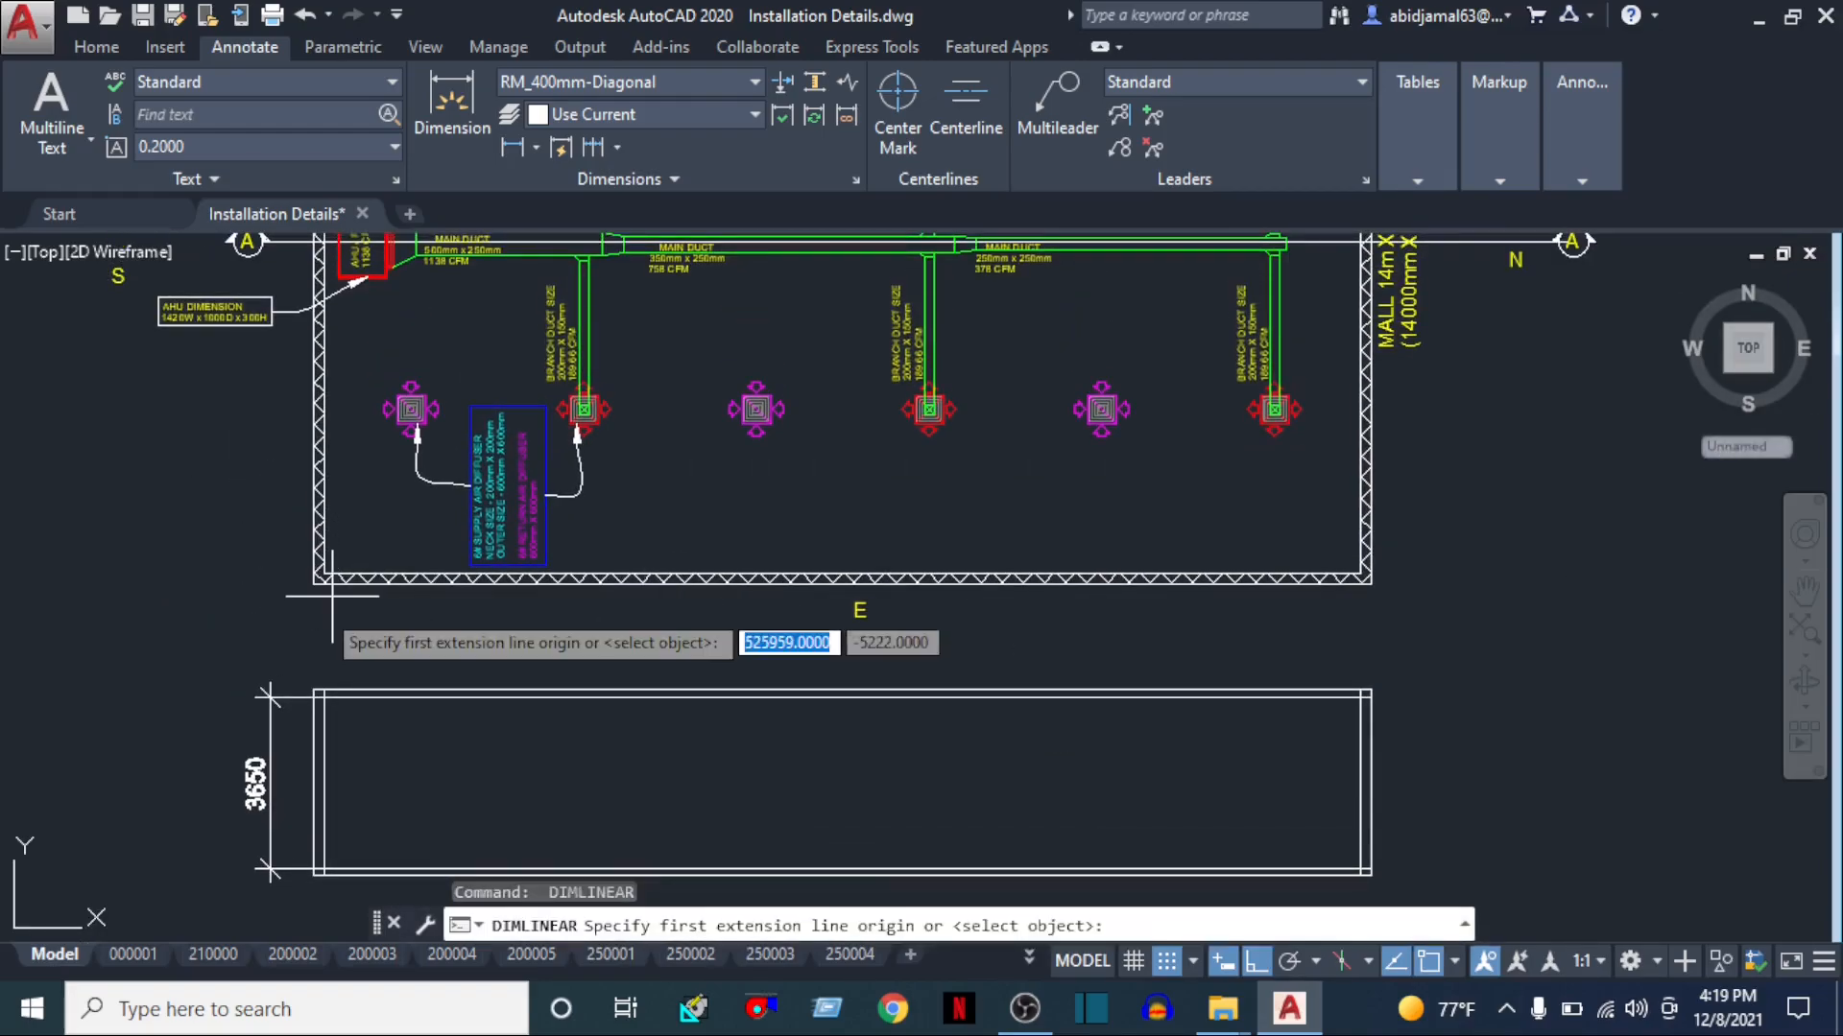
scroll(304, 609, "up", 2)
left_click(321, 569)
middle_click_drag(1051, 606, 661, 627)
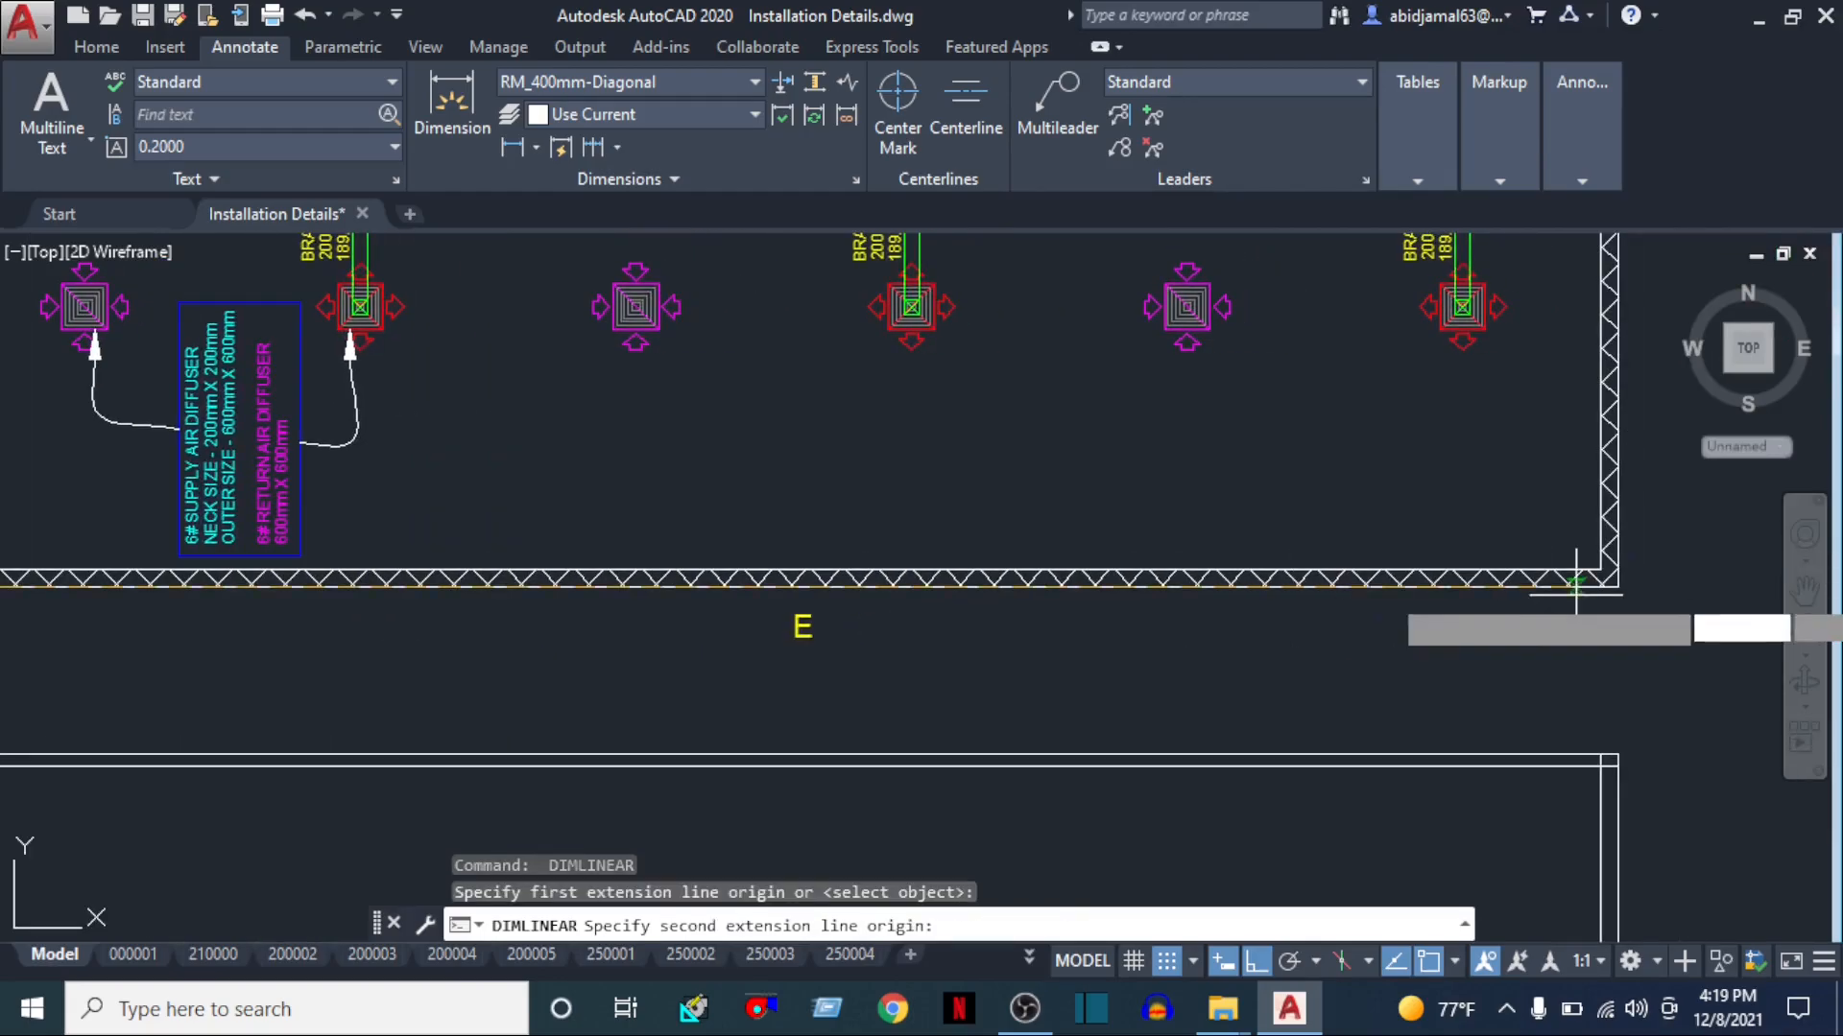
left_click(1618, 586)
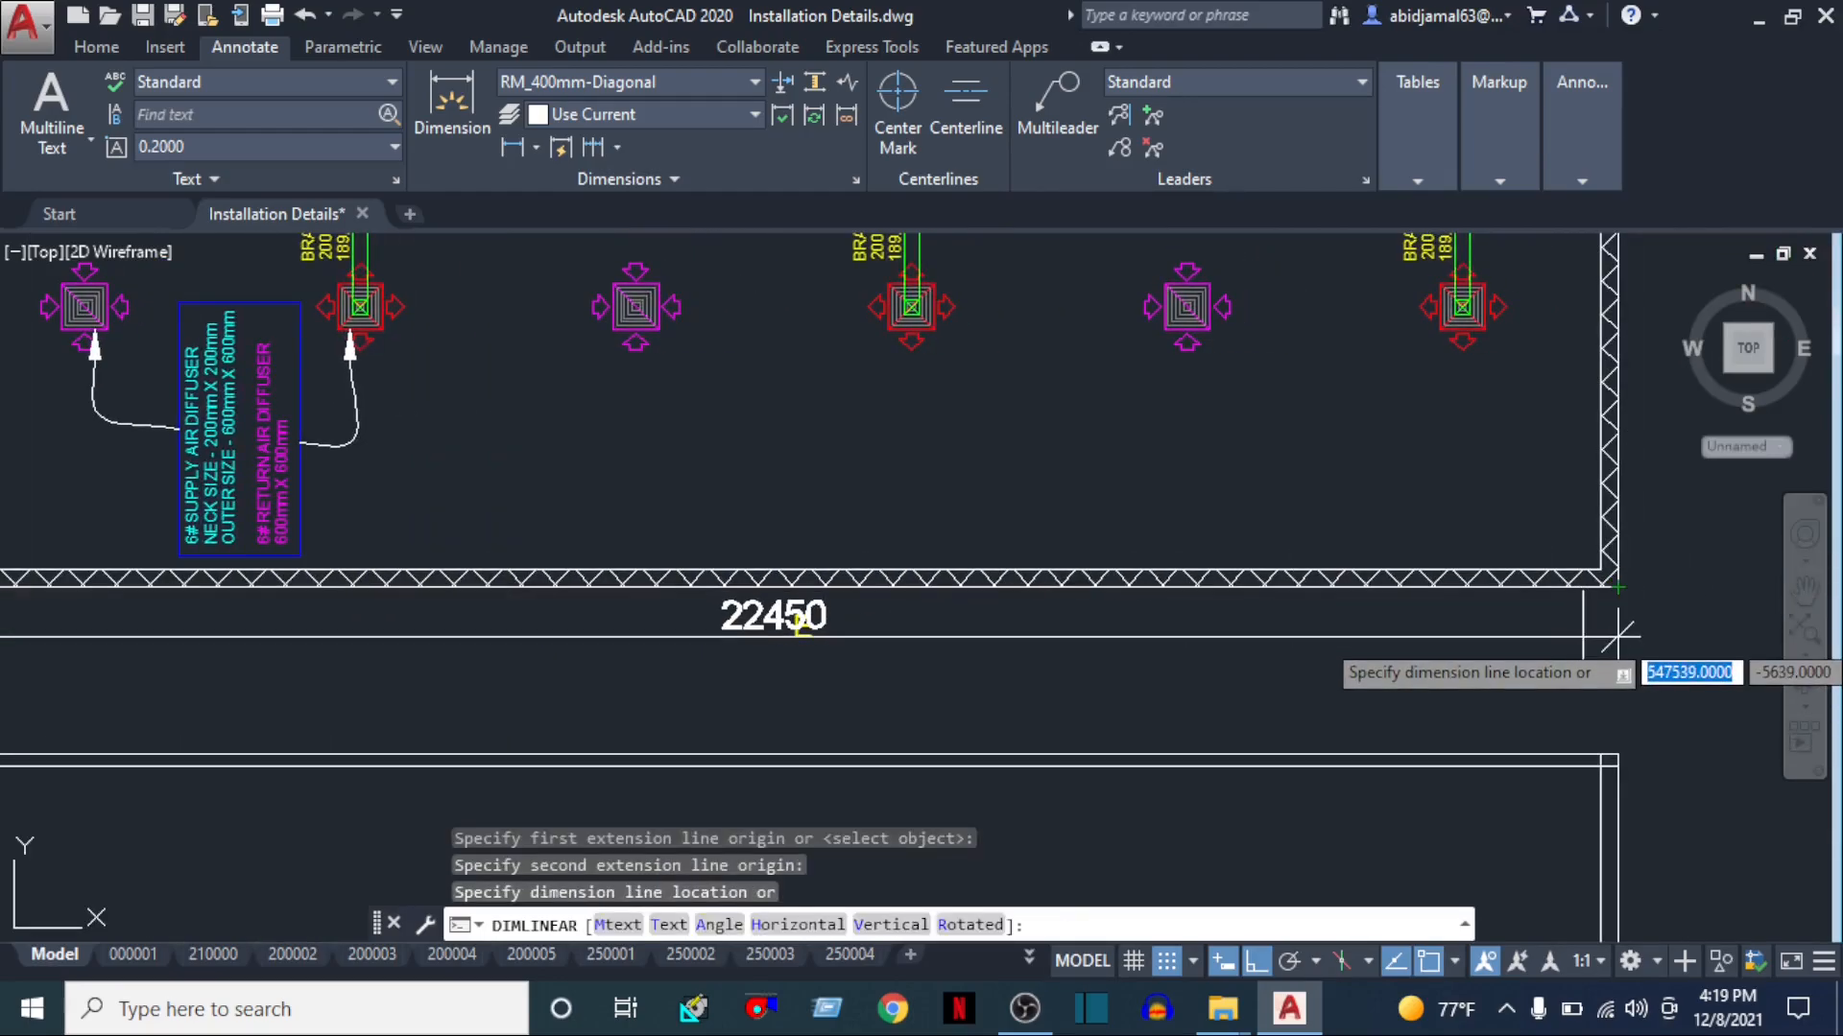
scroll(1618, 633, "down", 5)
scroll(1440, 653, "up", 2)
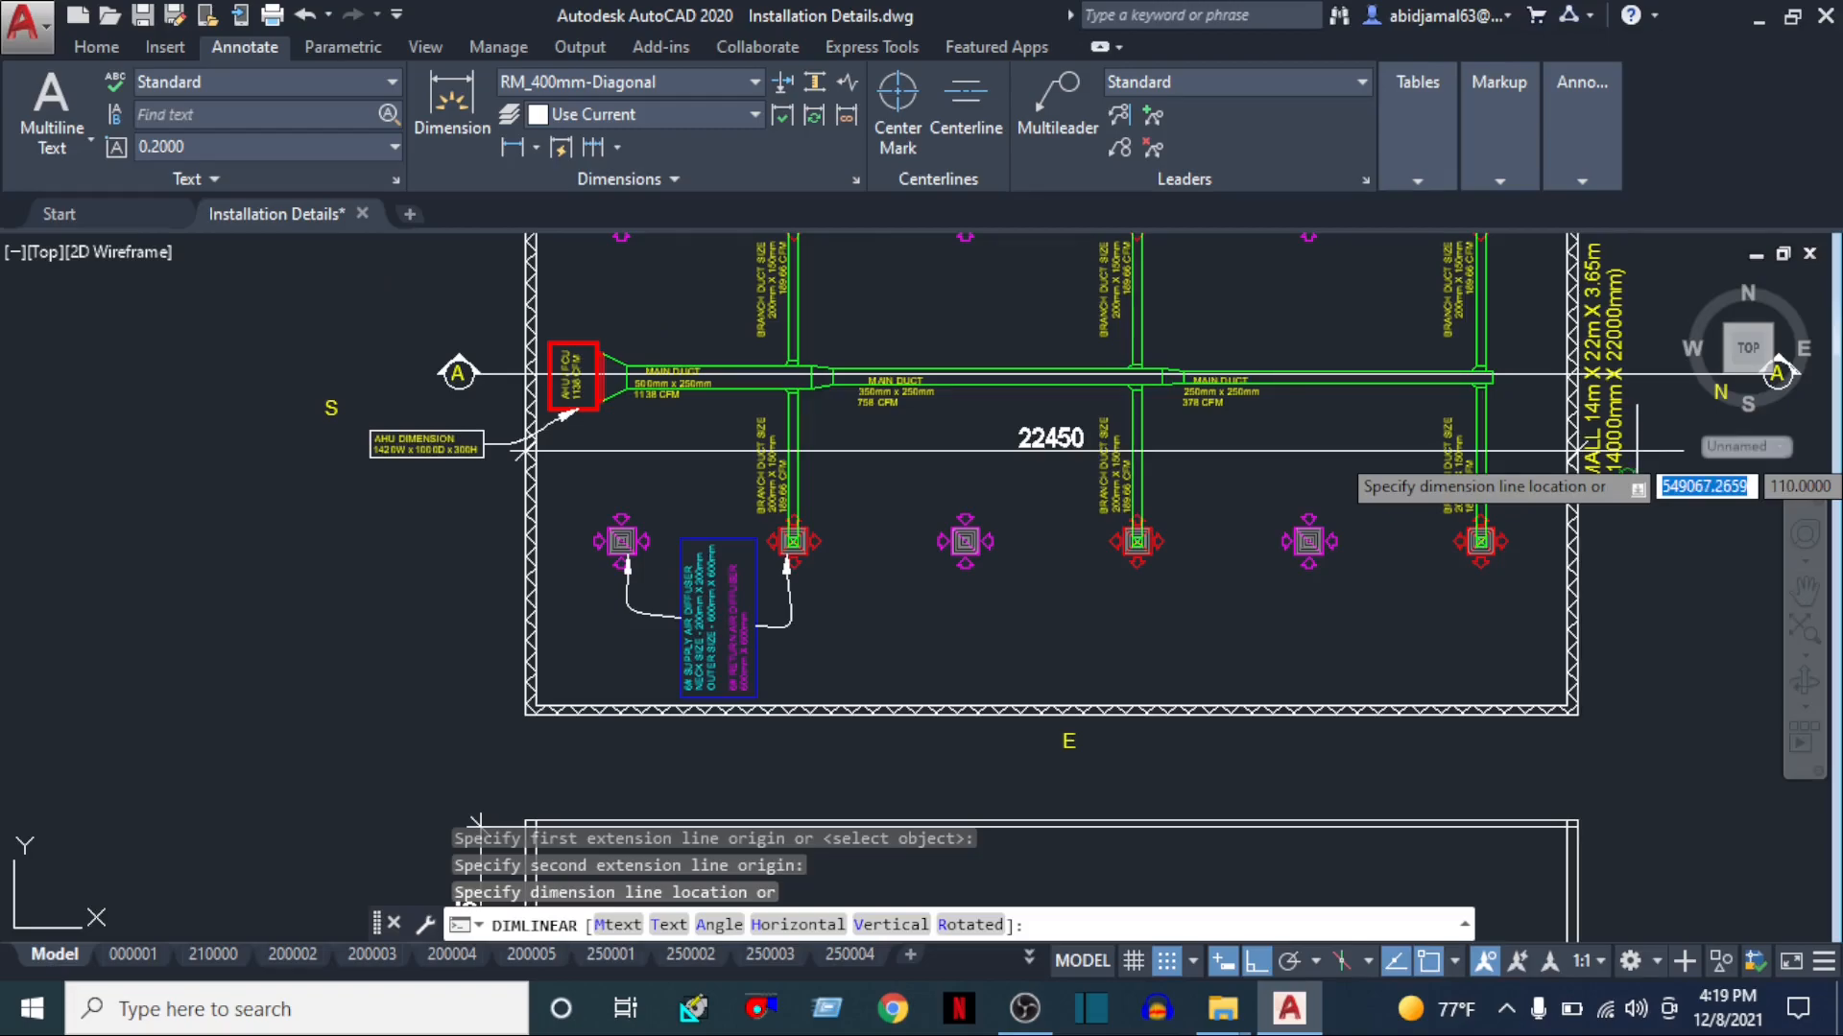
key("Escape")
Measure the section's inner length between the faces of its two end walls with a temporary linear dimension
middle_click_drag(1390, 683, 1345, 504)
scroll(554, 658, "up", 2)
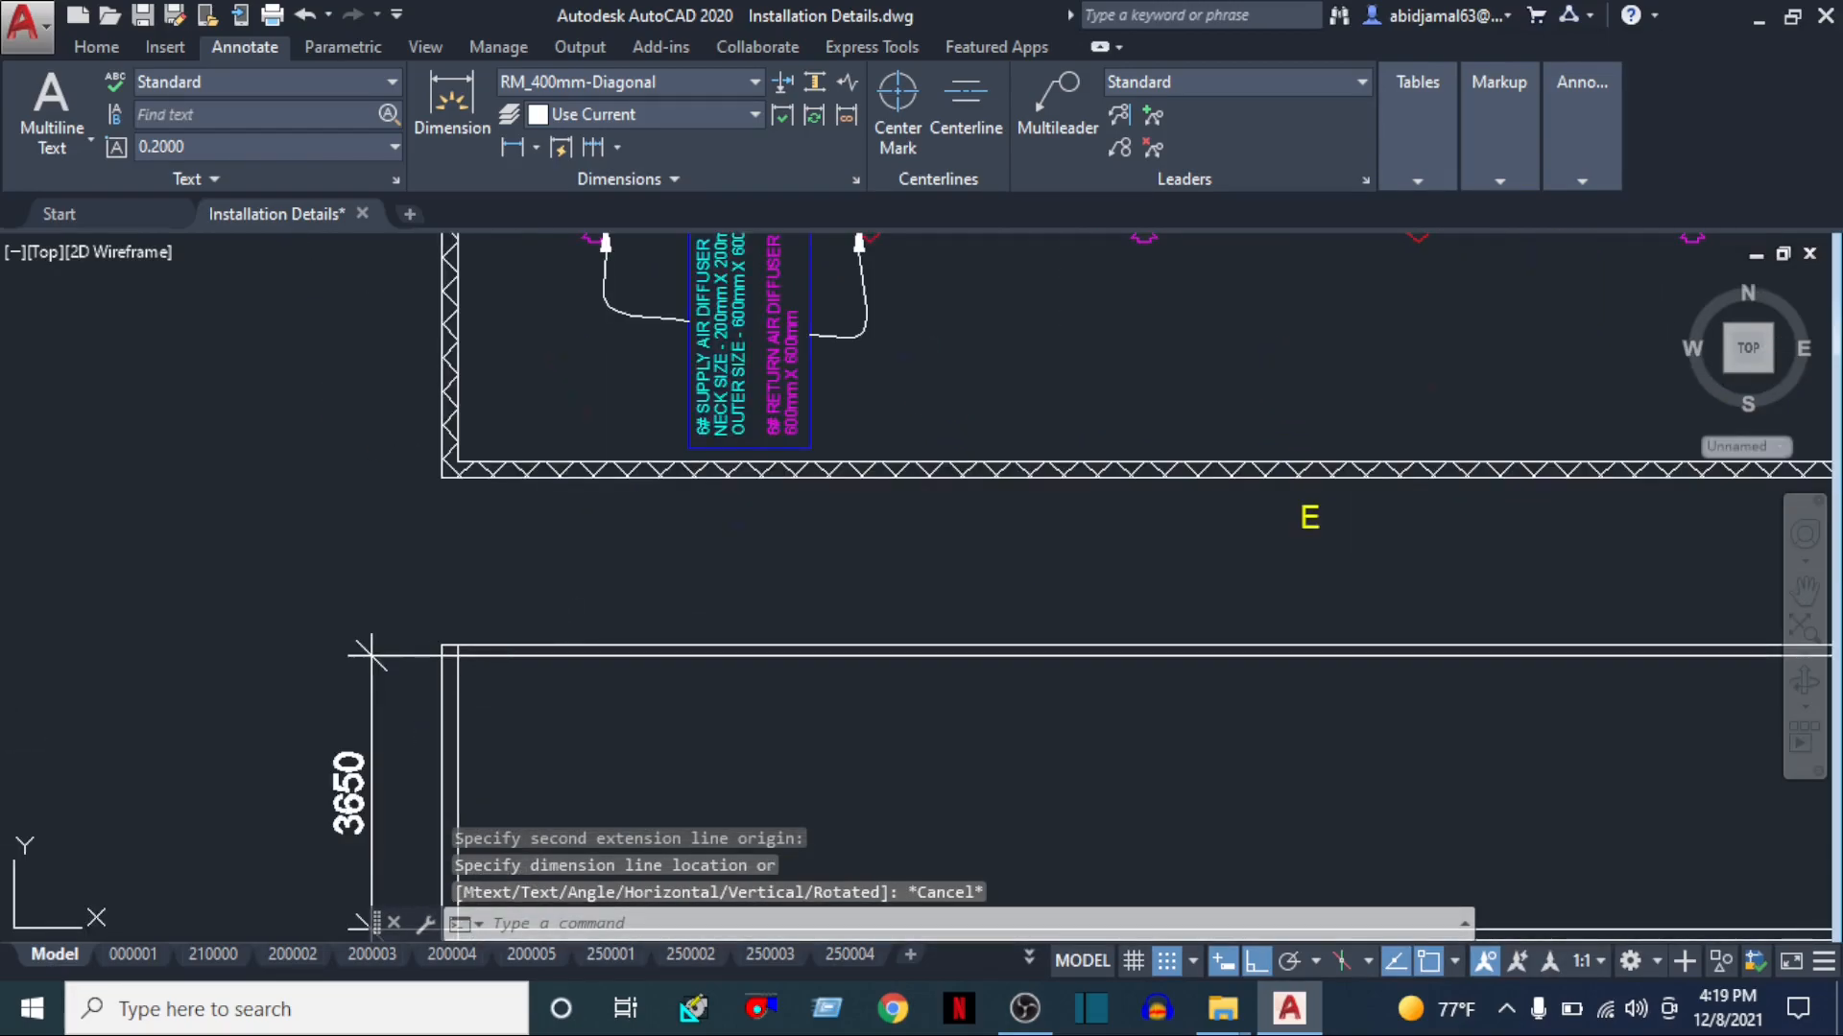
key("Return")
left_click(458, 682)
middle_click_drag(1086, 700, 322, 775)
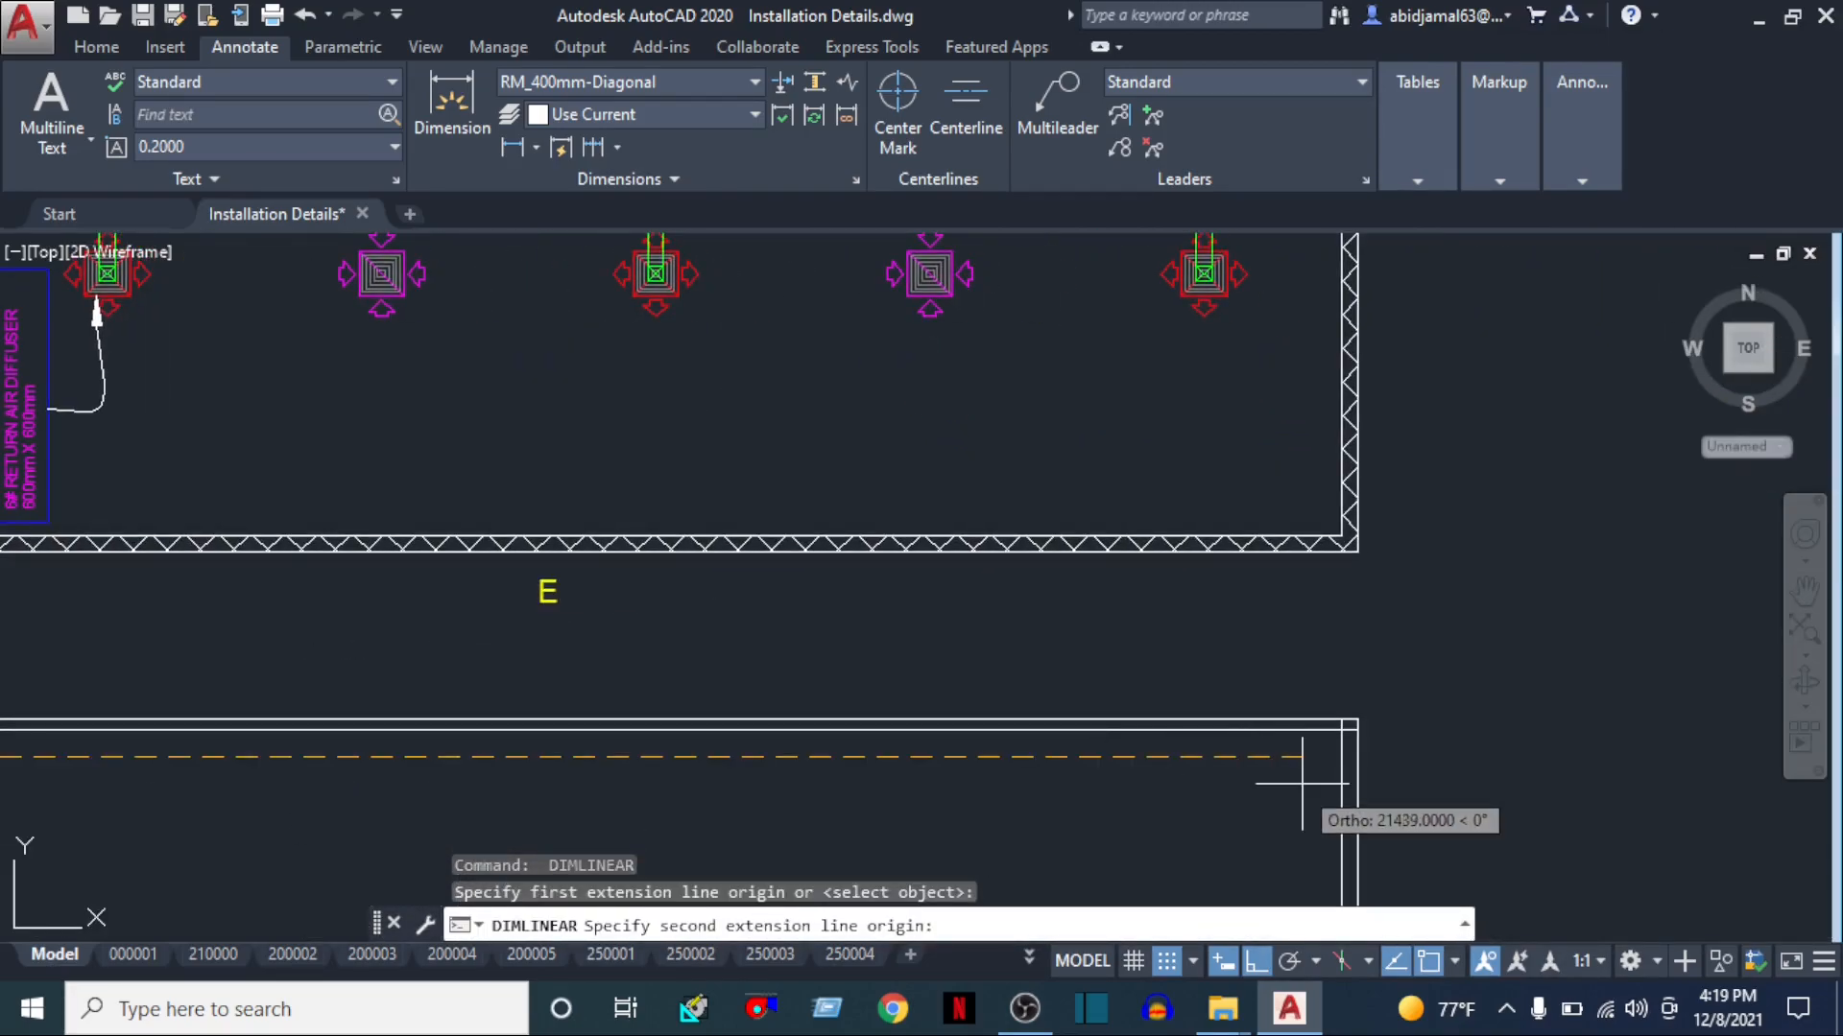
left_click(1344, 743)
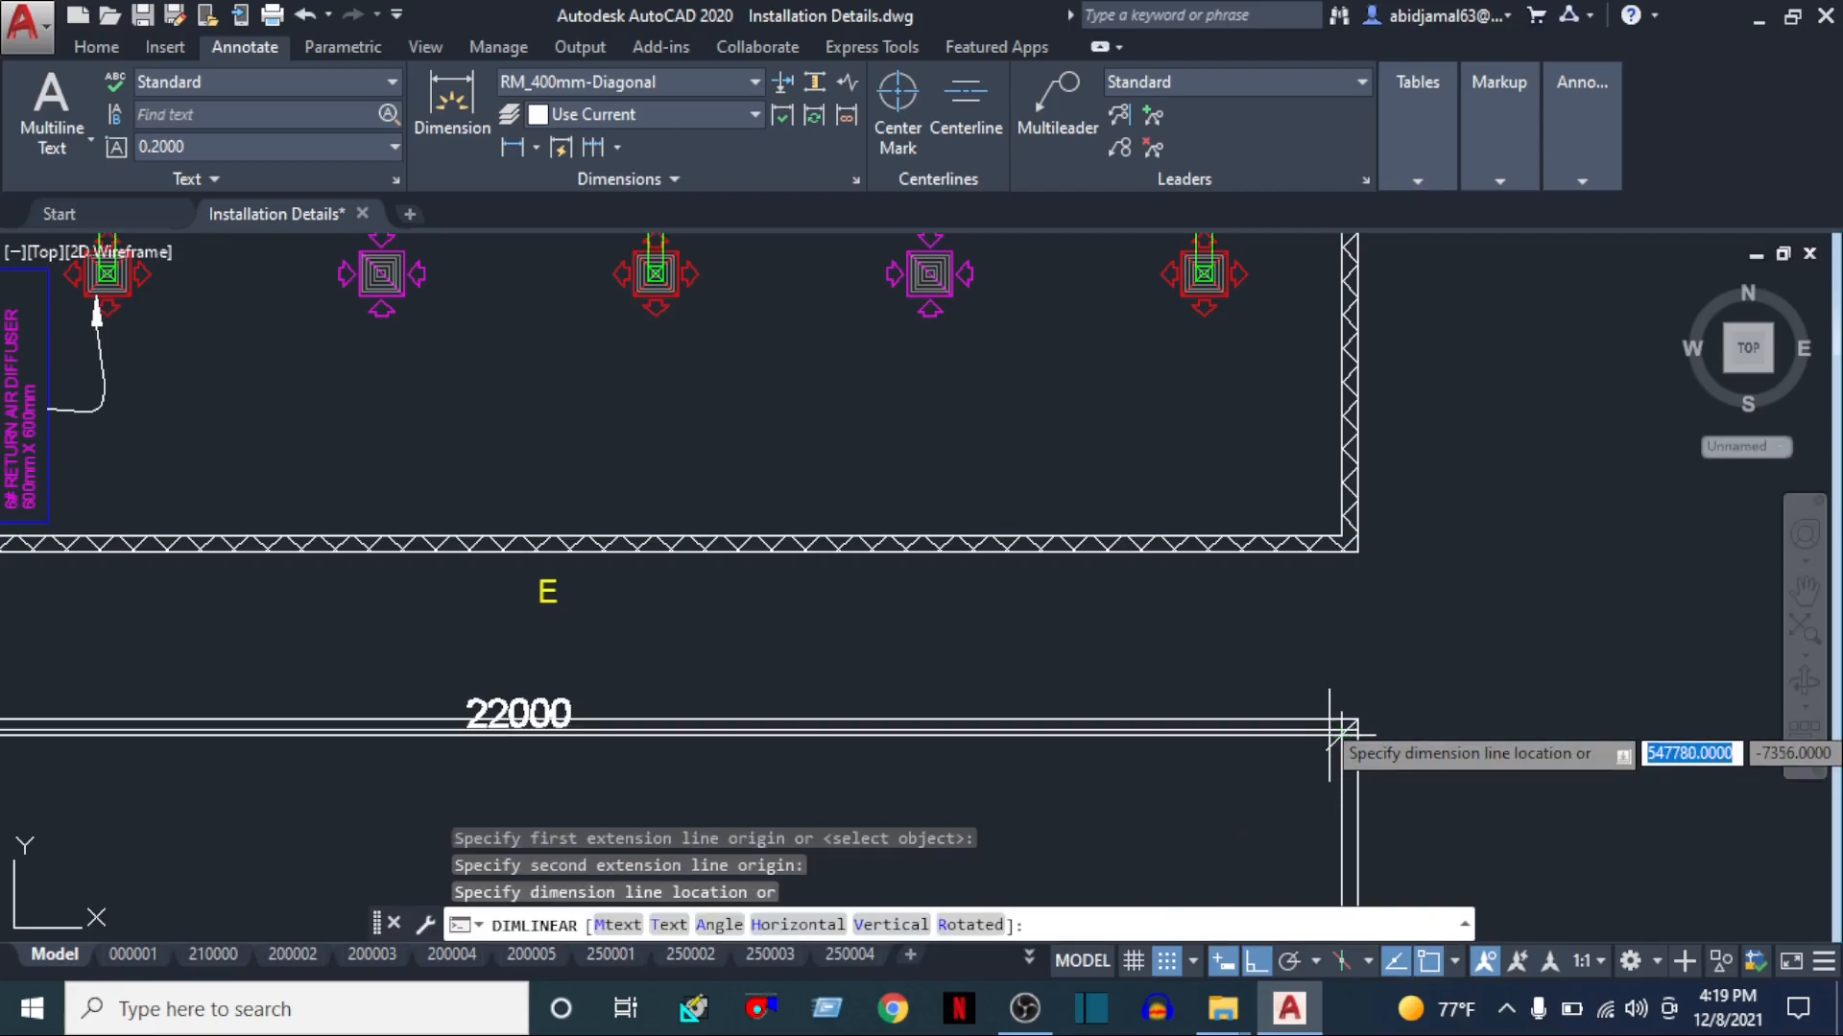
scroll(1329, 729, "down", 4)
scroll(1357, 481, "up", 5)
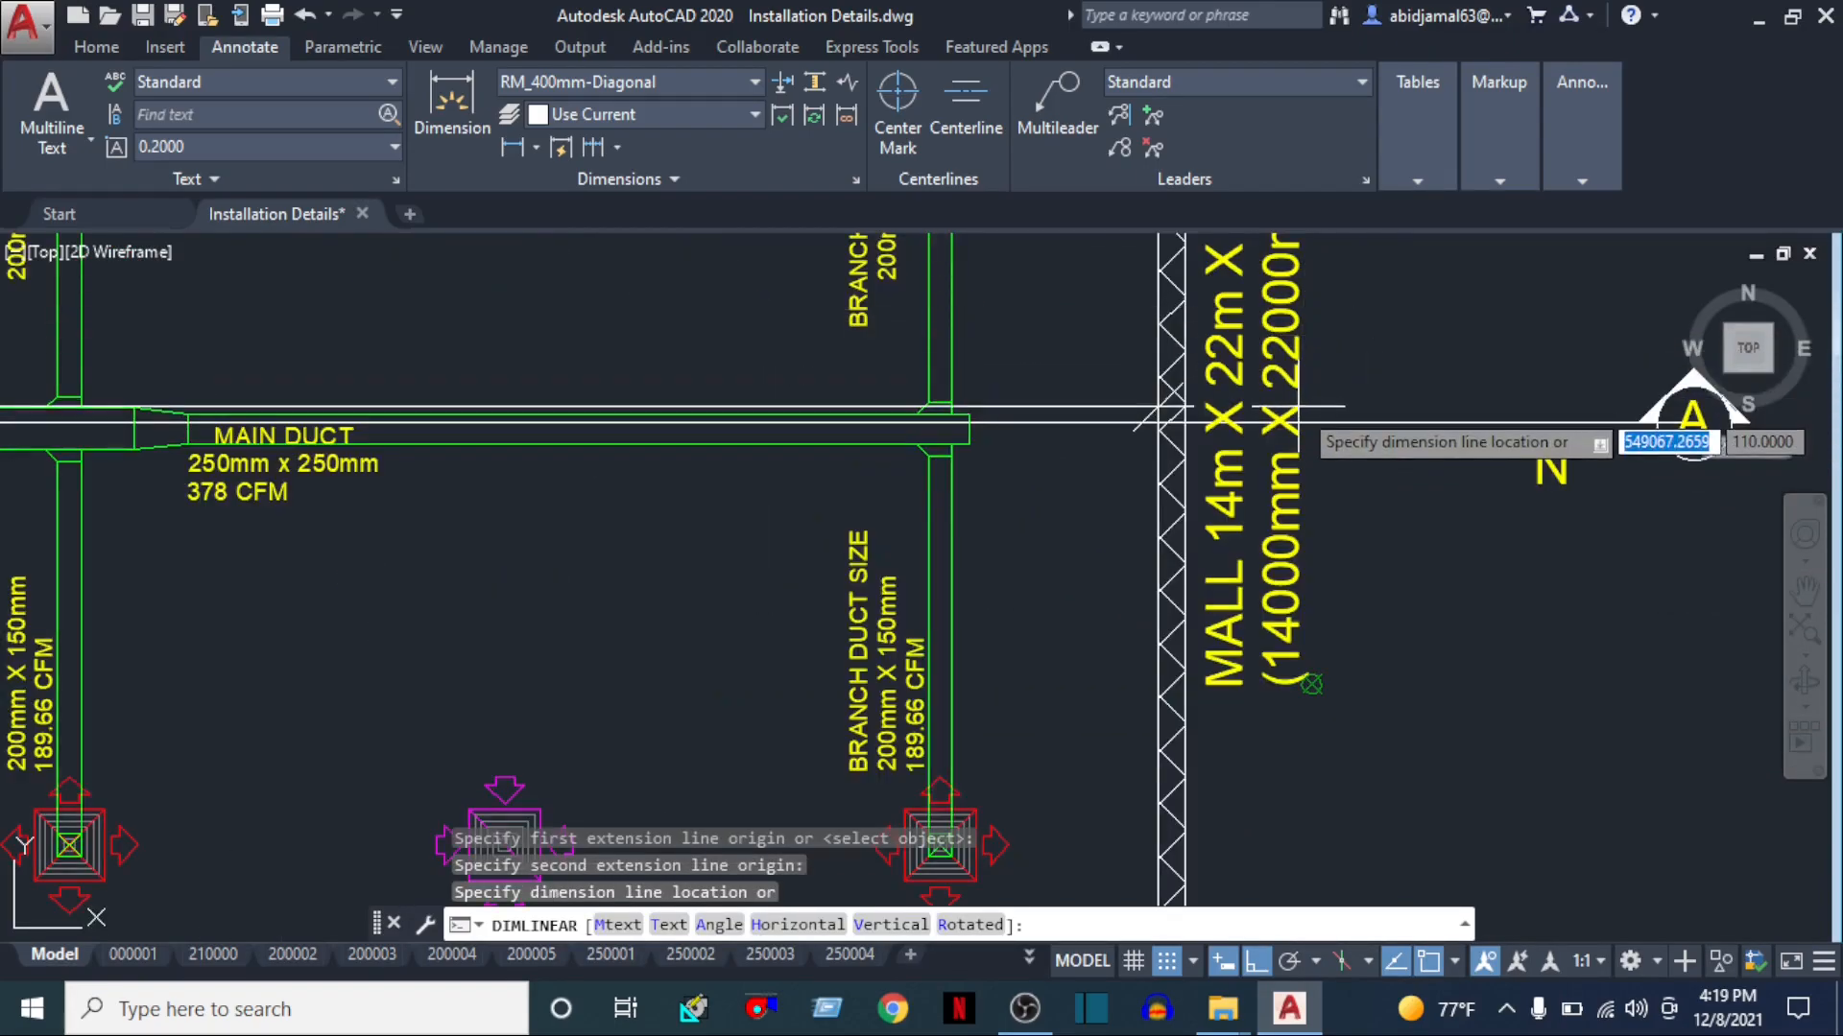
scroll(1297, 413, "down", 4)
key("Escape")
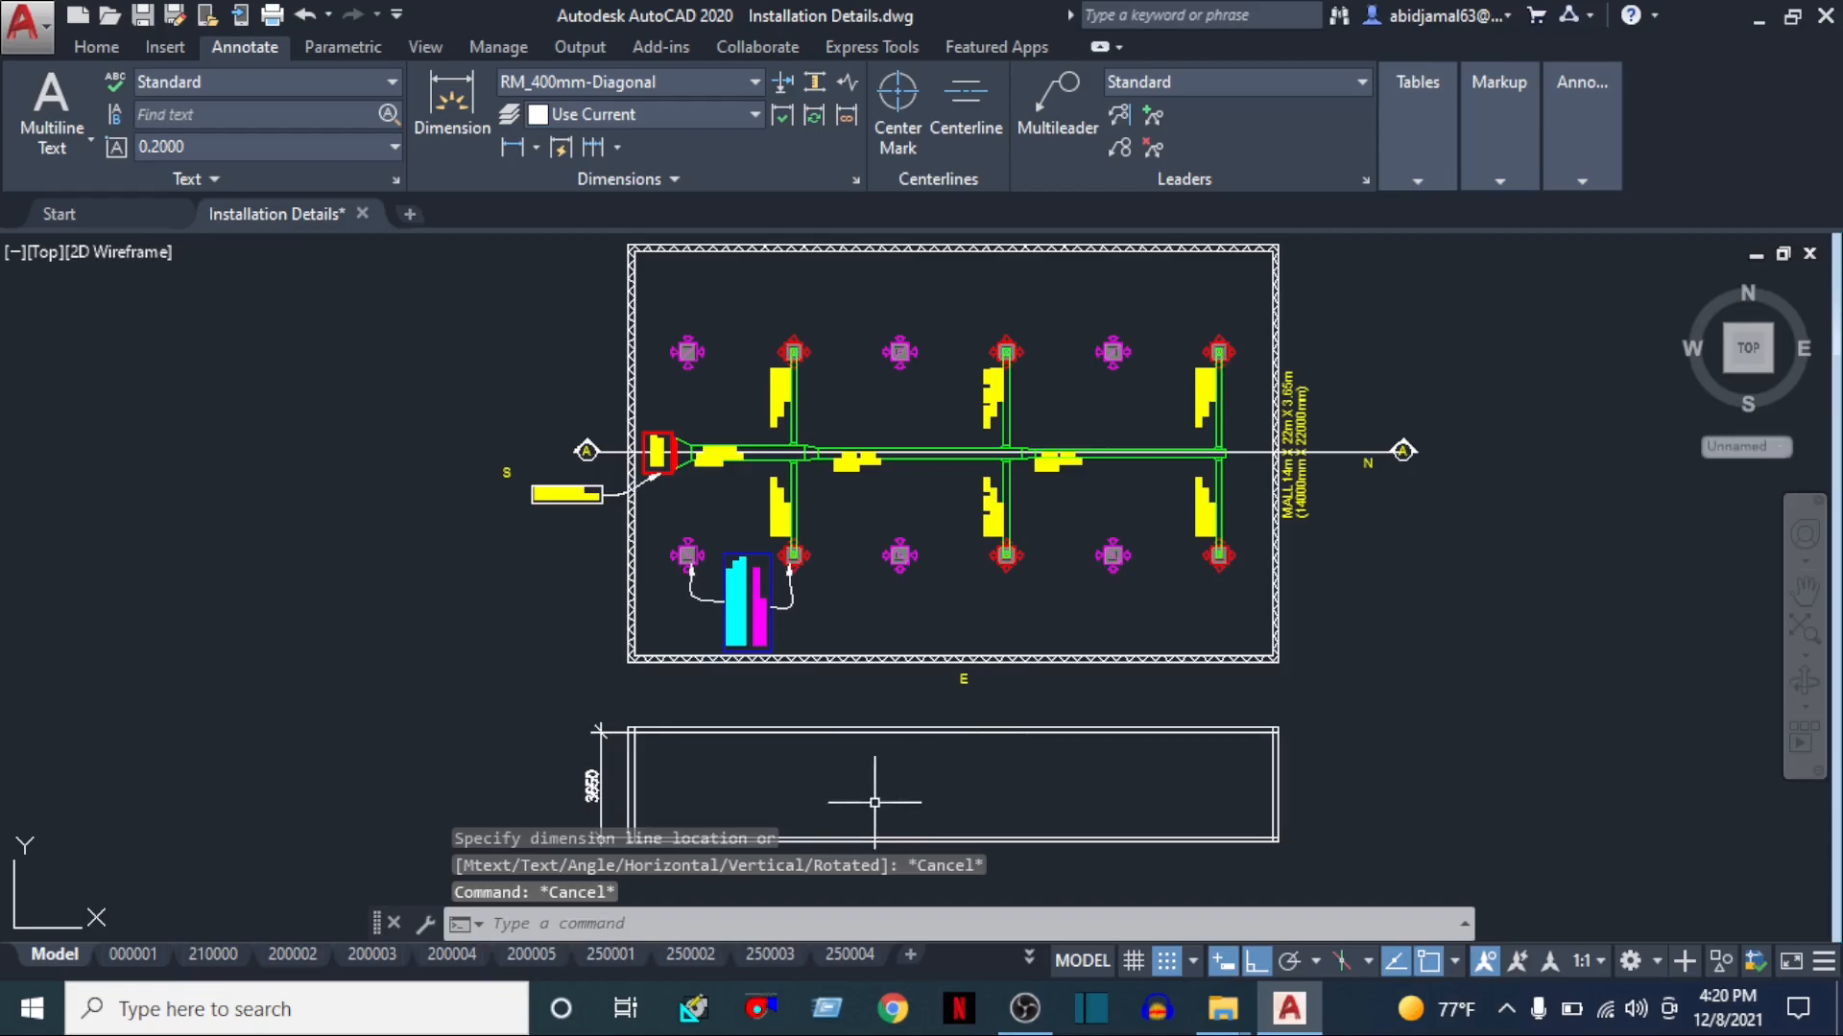
middle_click_drag(855, 770, 861, 672)
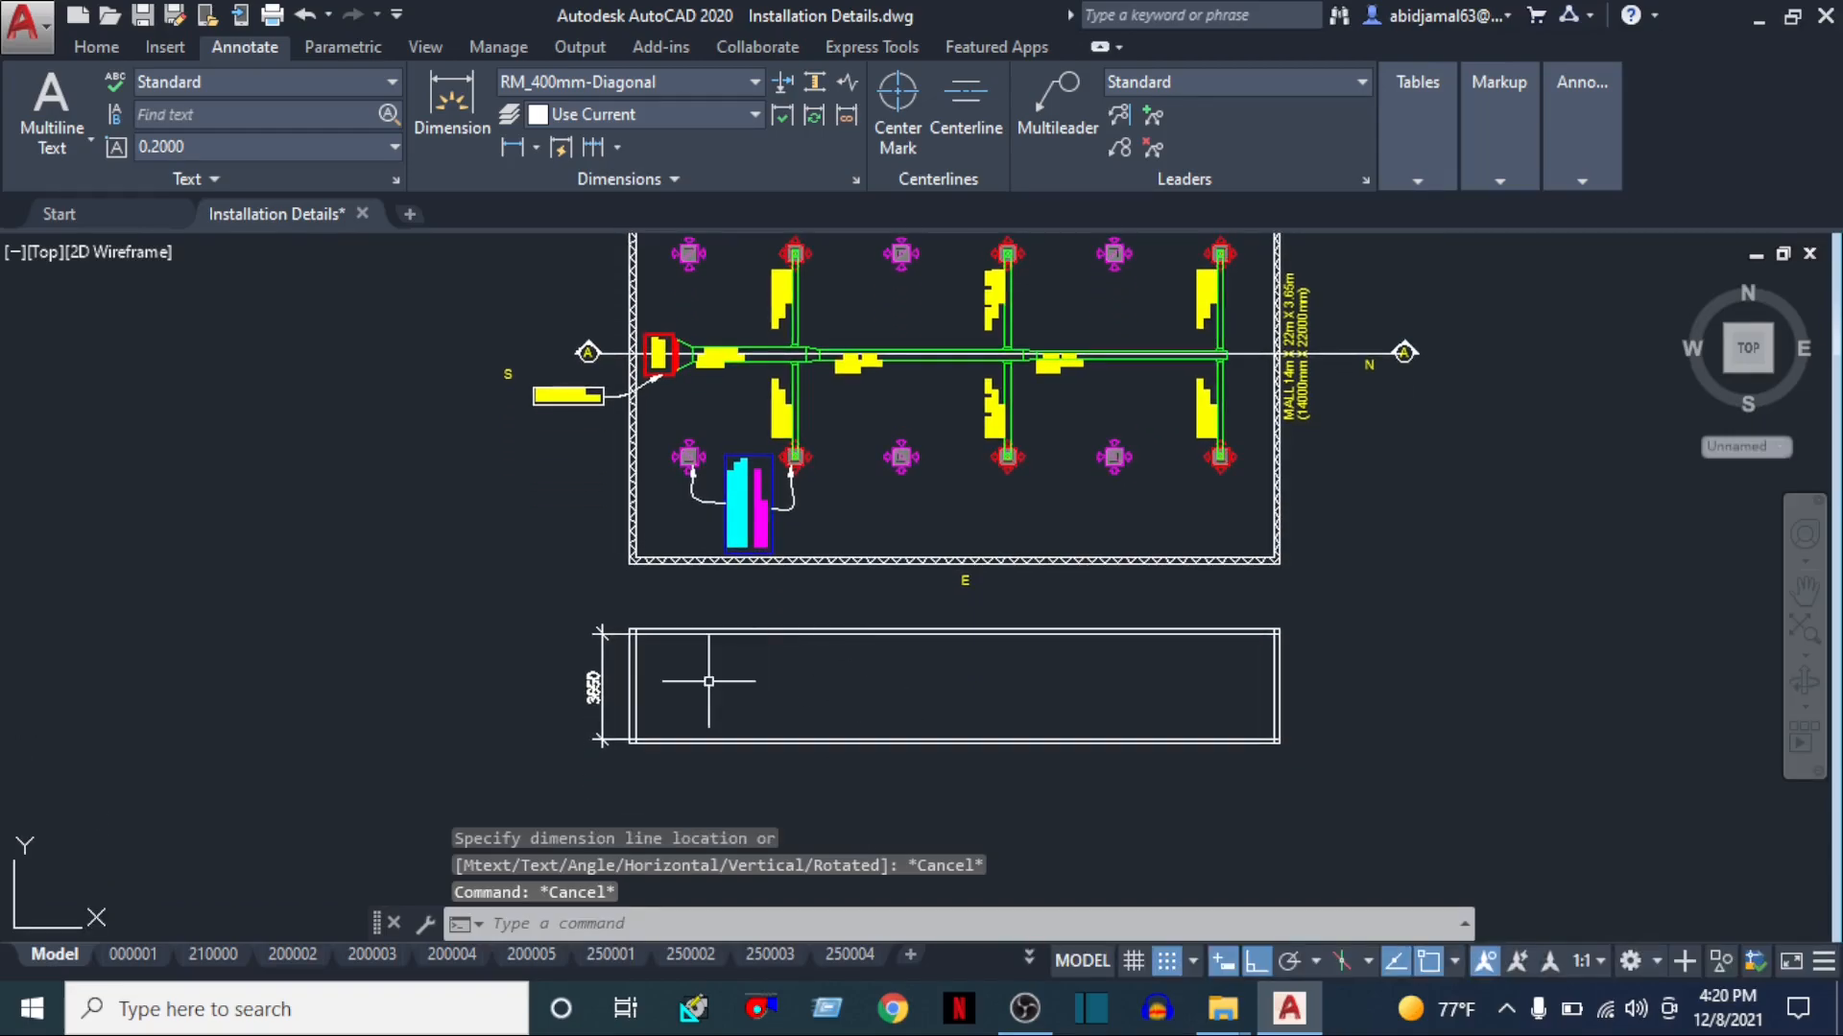
scroll(708, 681, "up", 4)
middle_click_drag(892, 774, 845, 691)
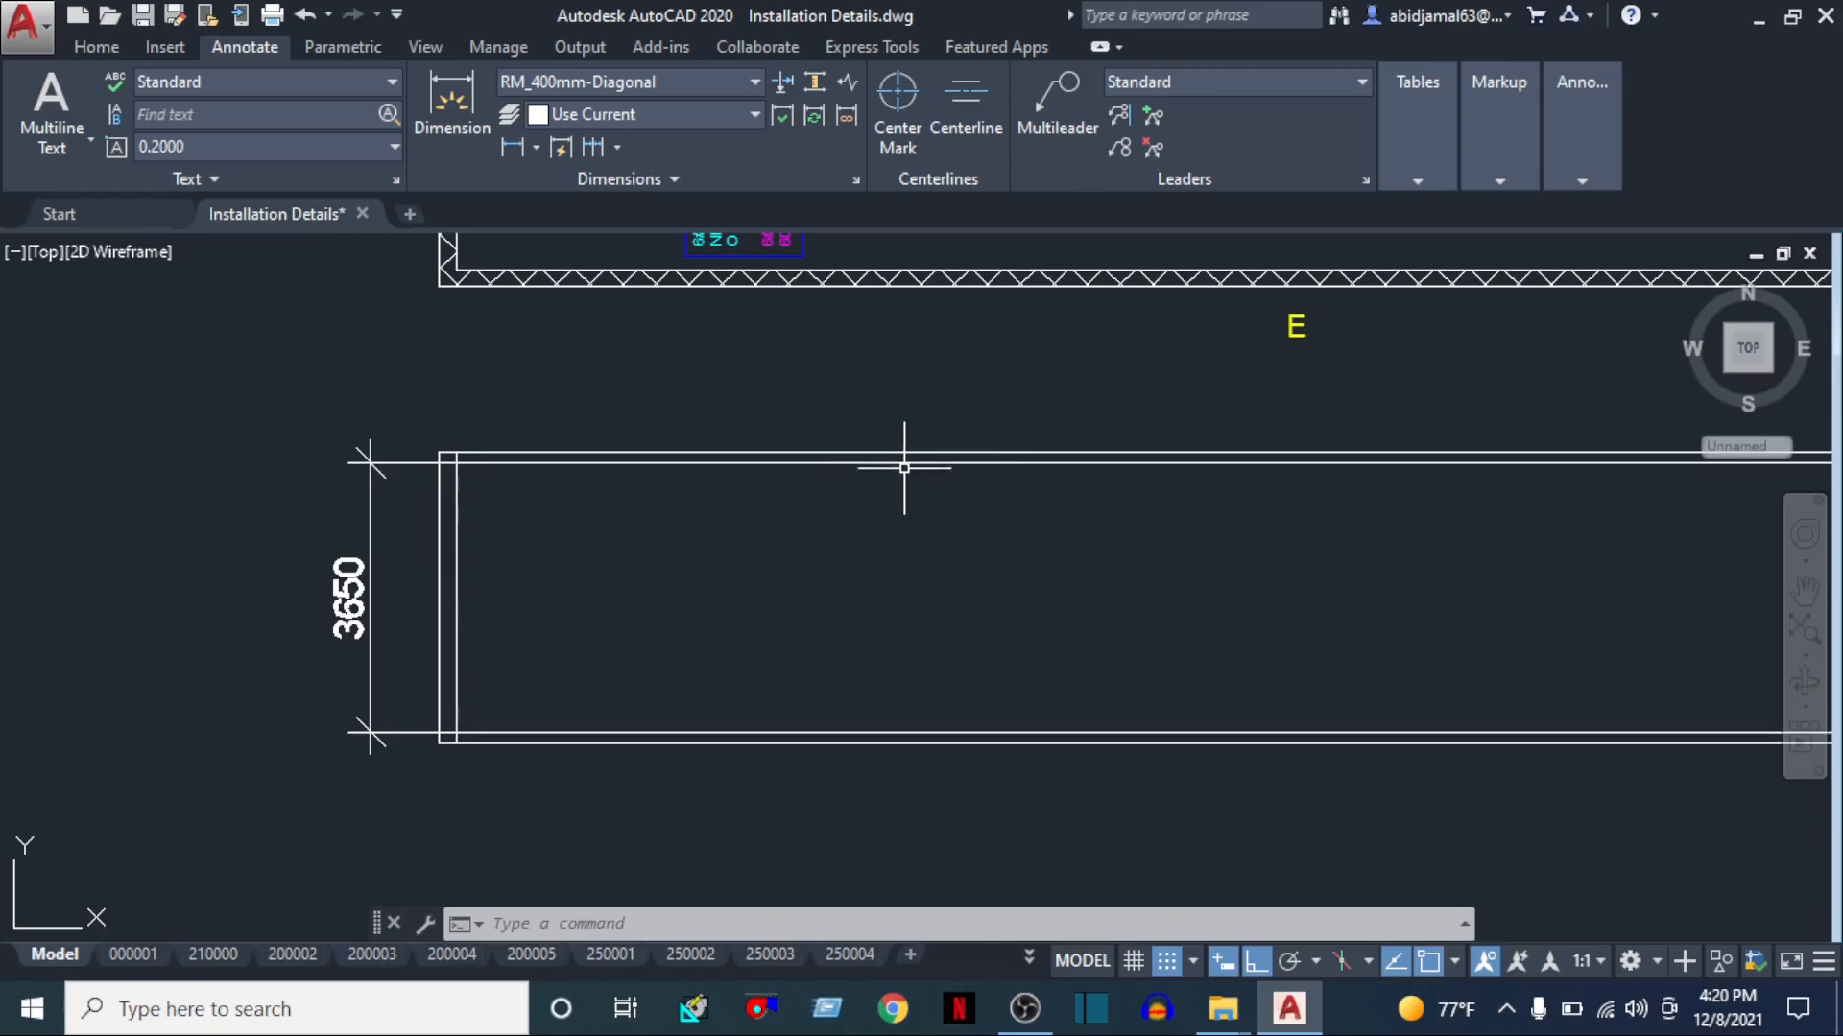
middle_click_drag(1480, 583, 1291, 646)
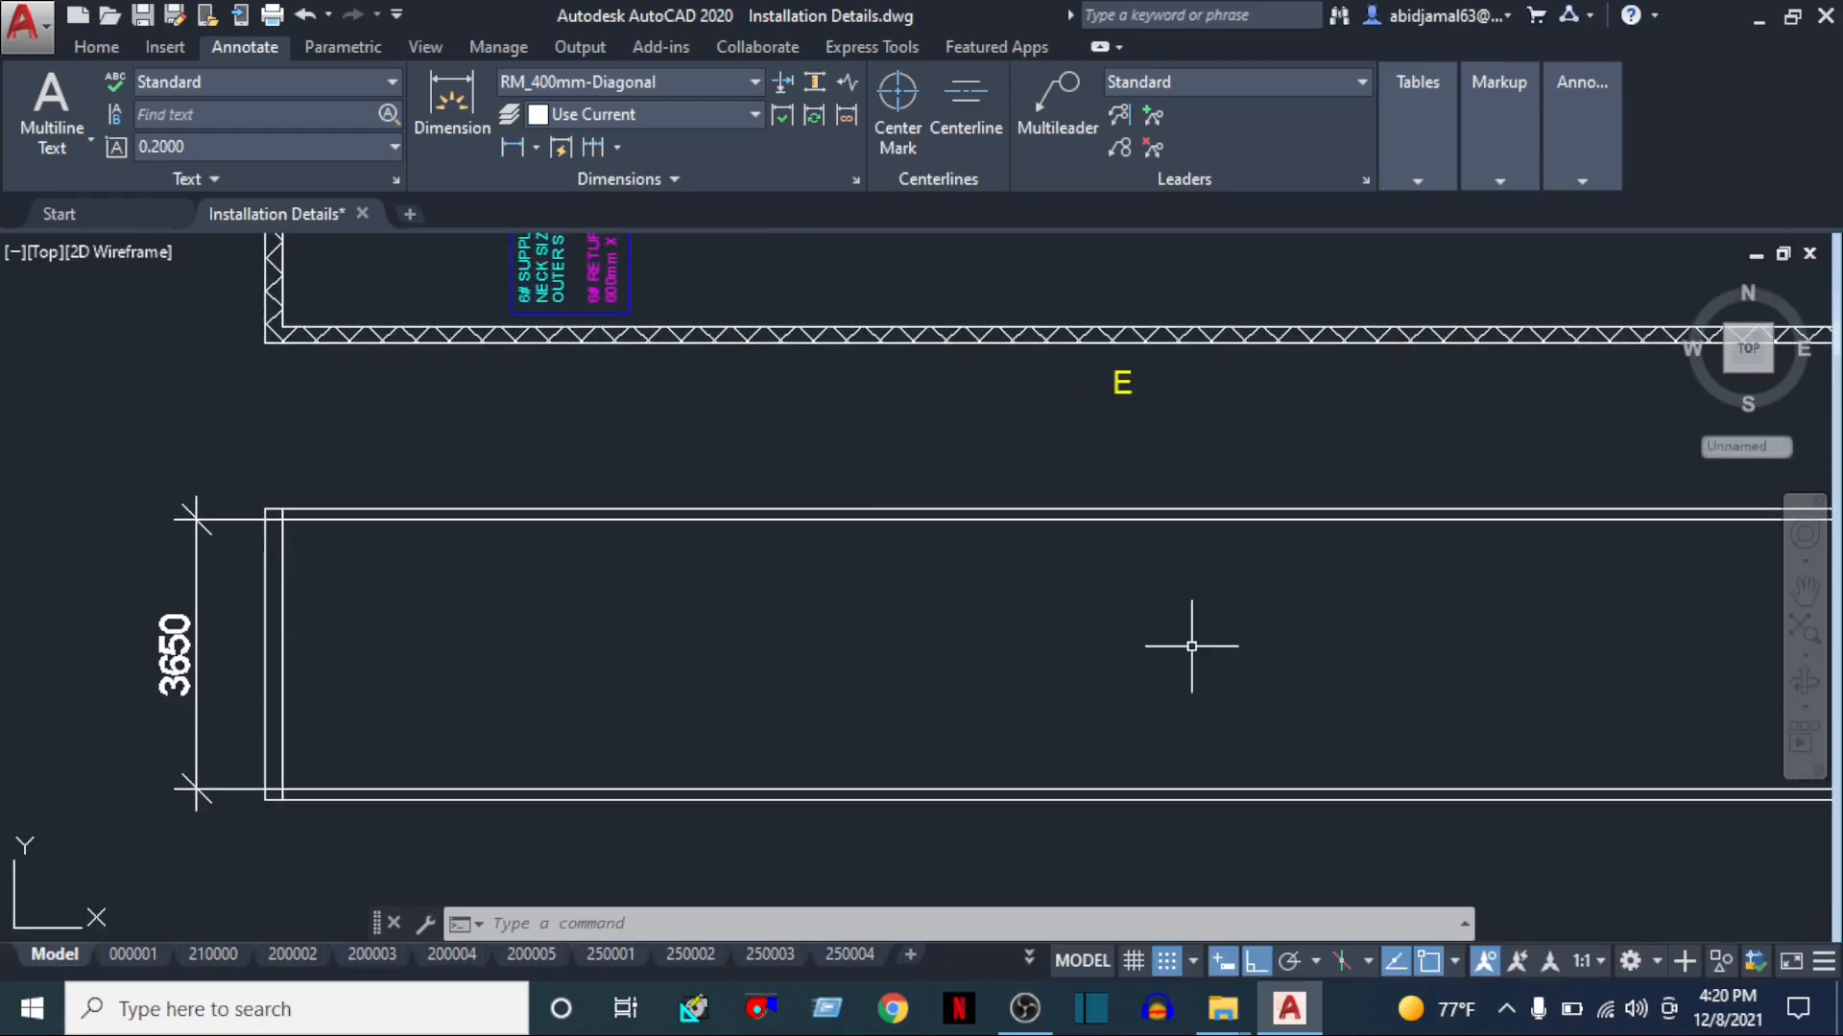
scroll(917, 662, "down", 2)
scroll(718, 554, "down", 2)
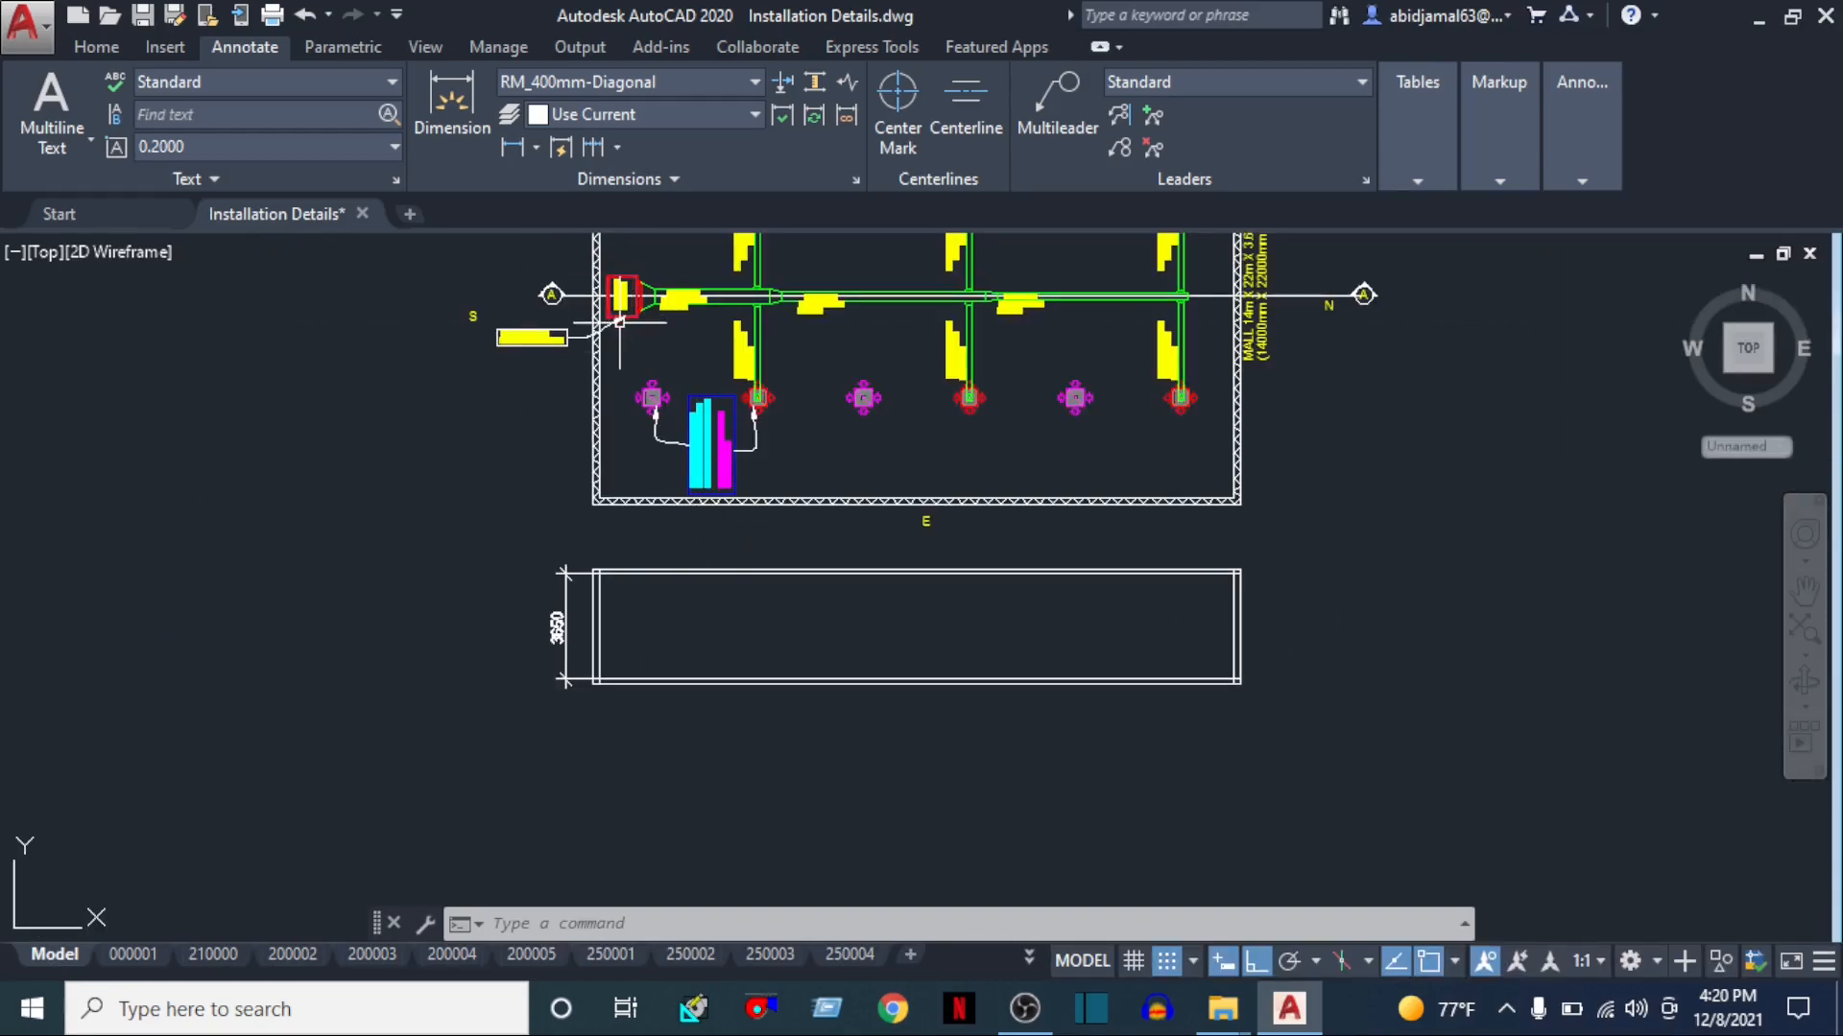
middle_click_drag(1030, 567, 953, 700)
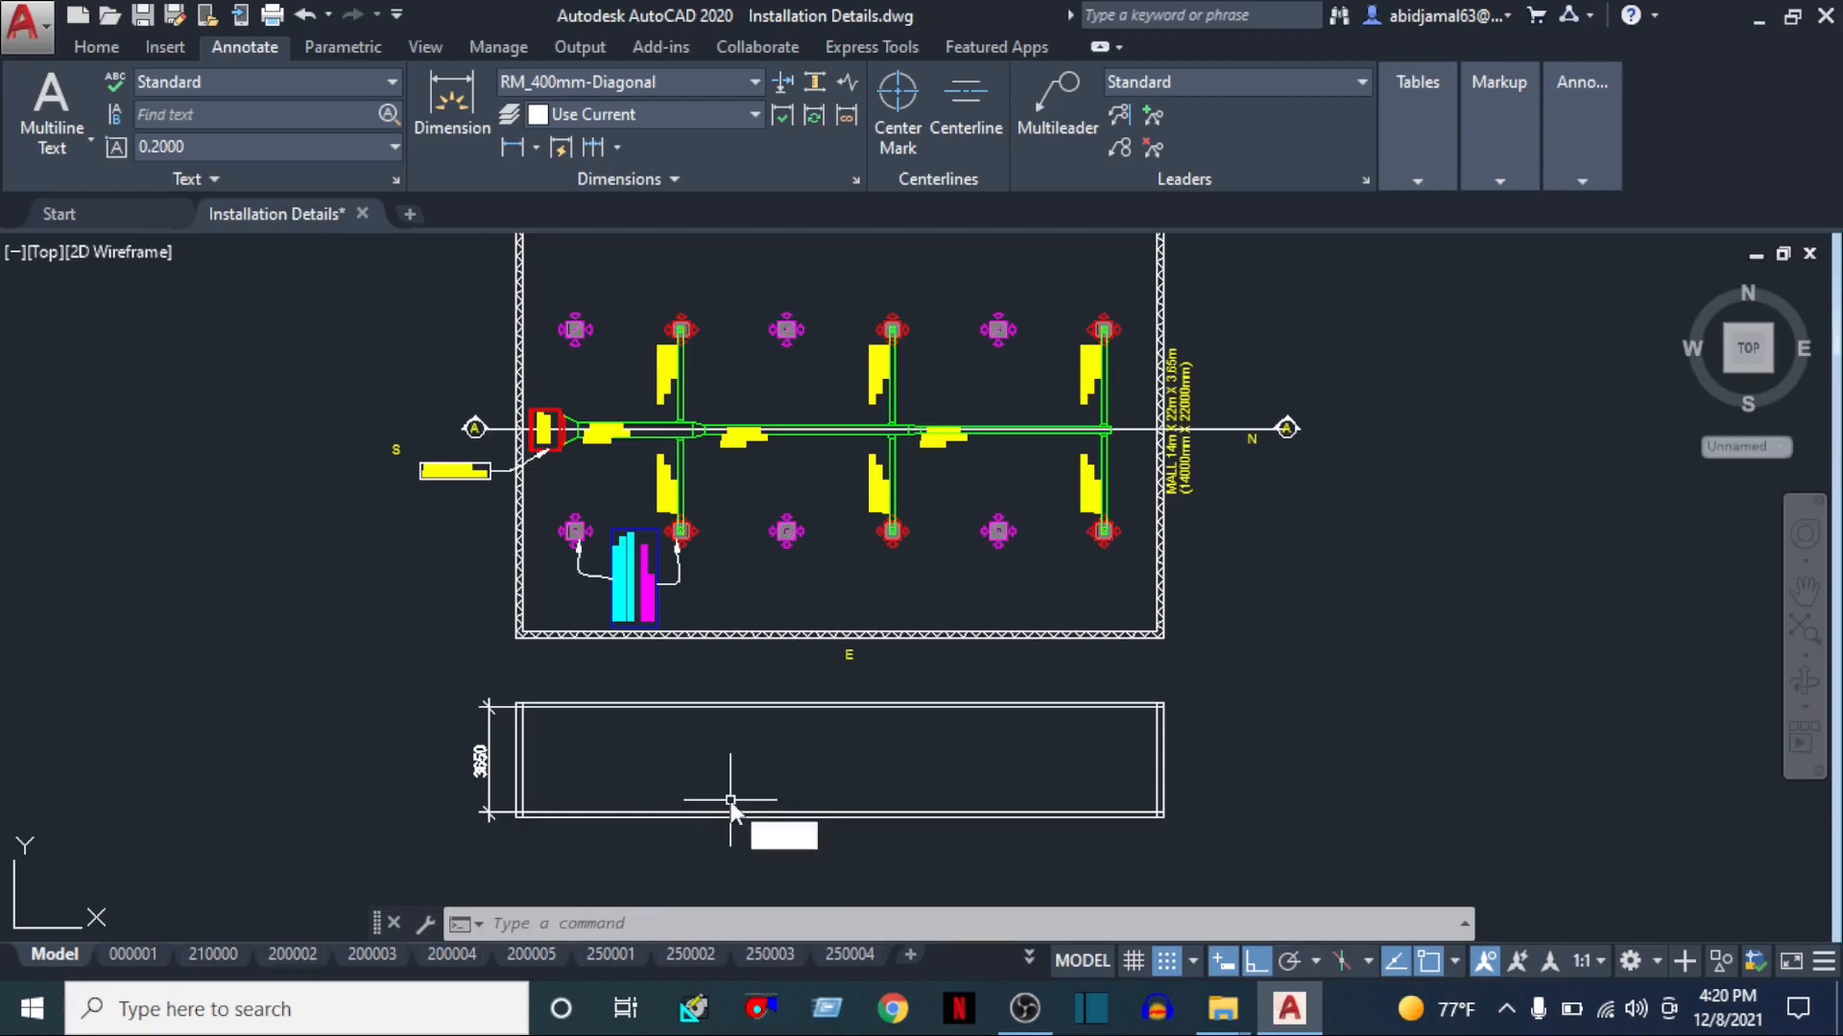
Offset the top line of the section's floor slab 3000 mm upward to create the false ceiling line
type("o")
key("Return")
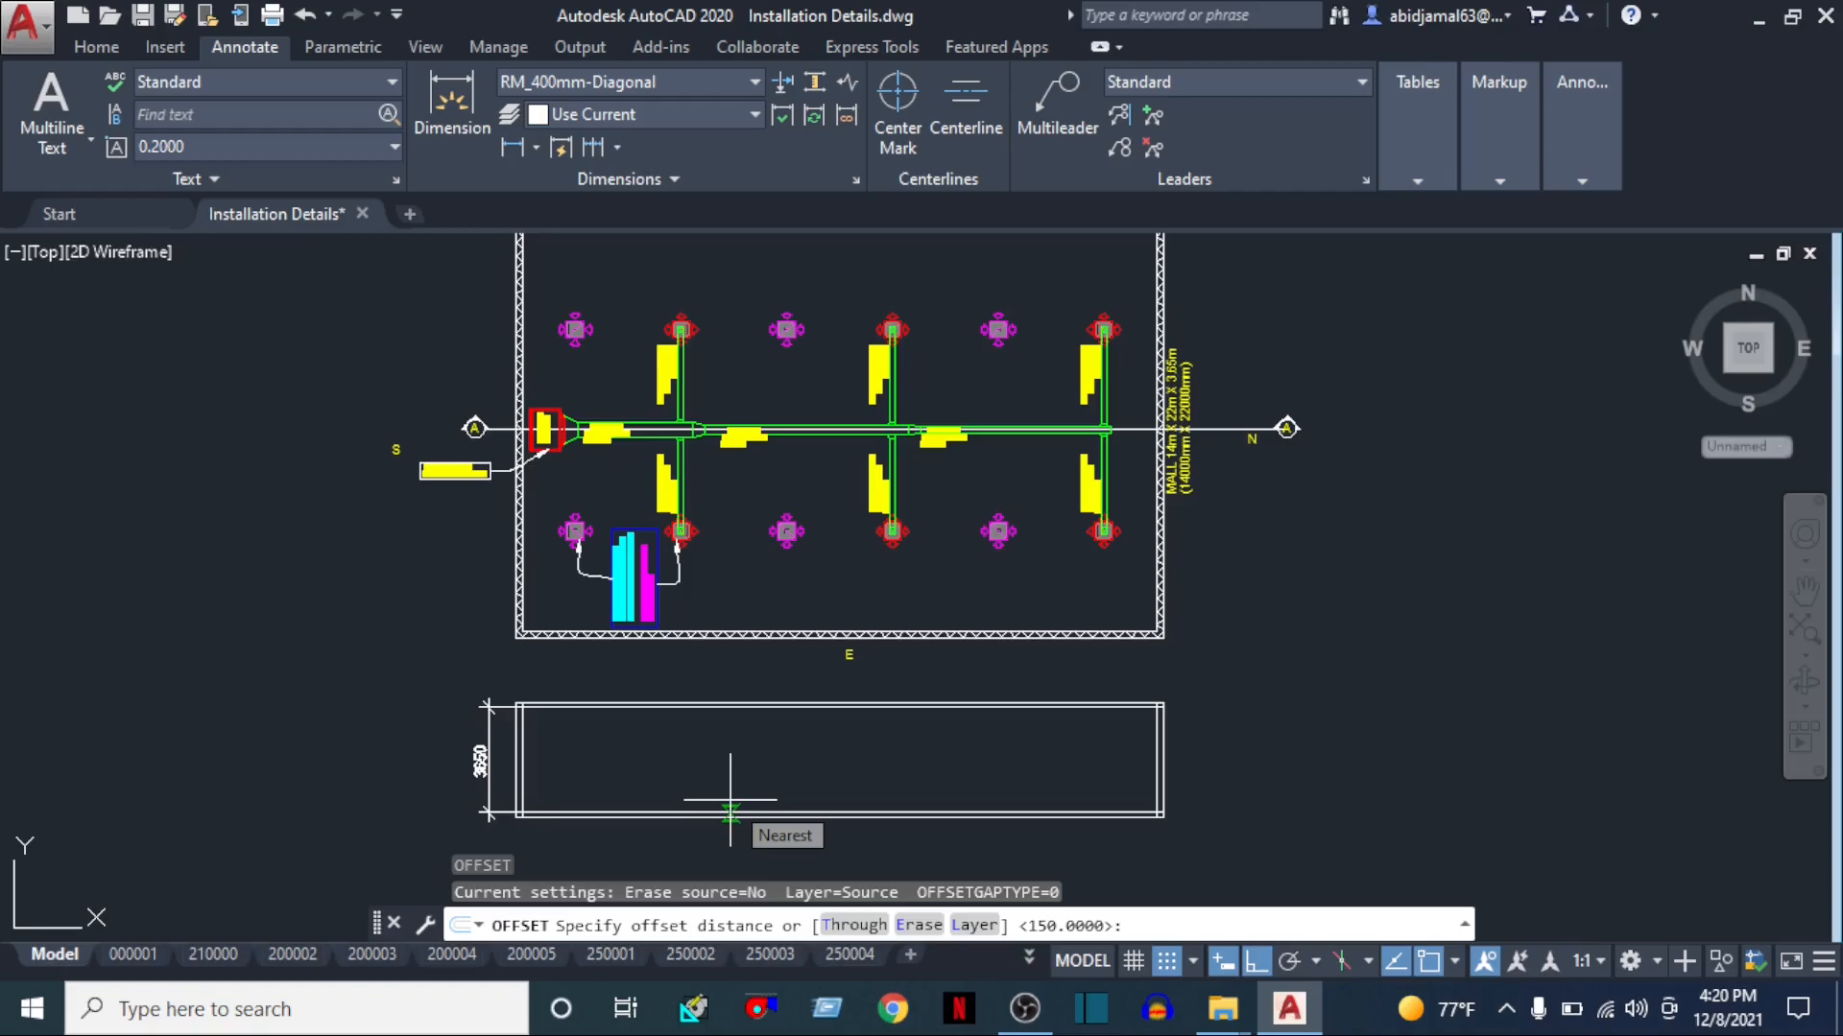
type("3000")
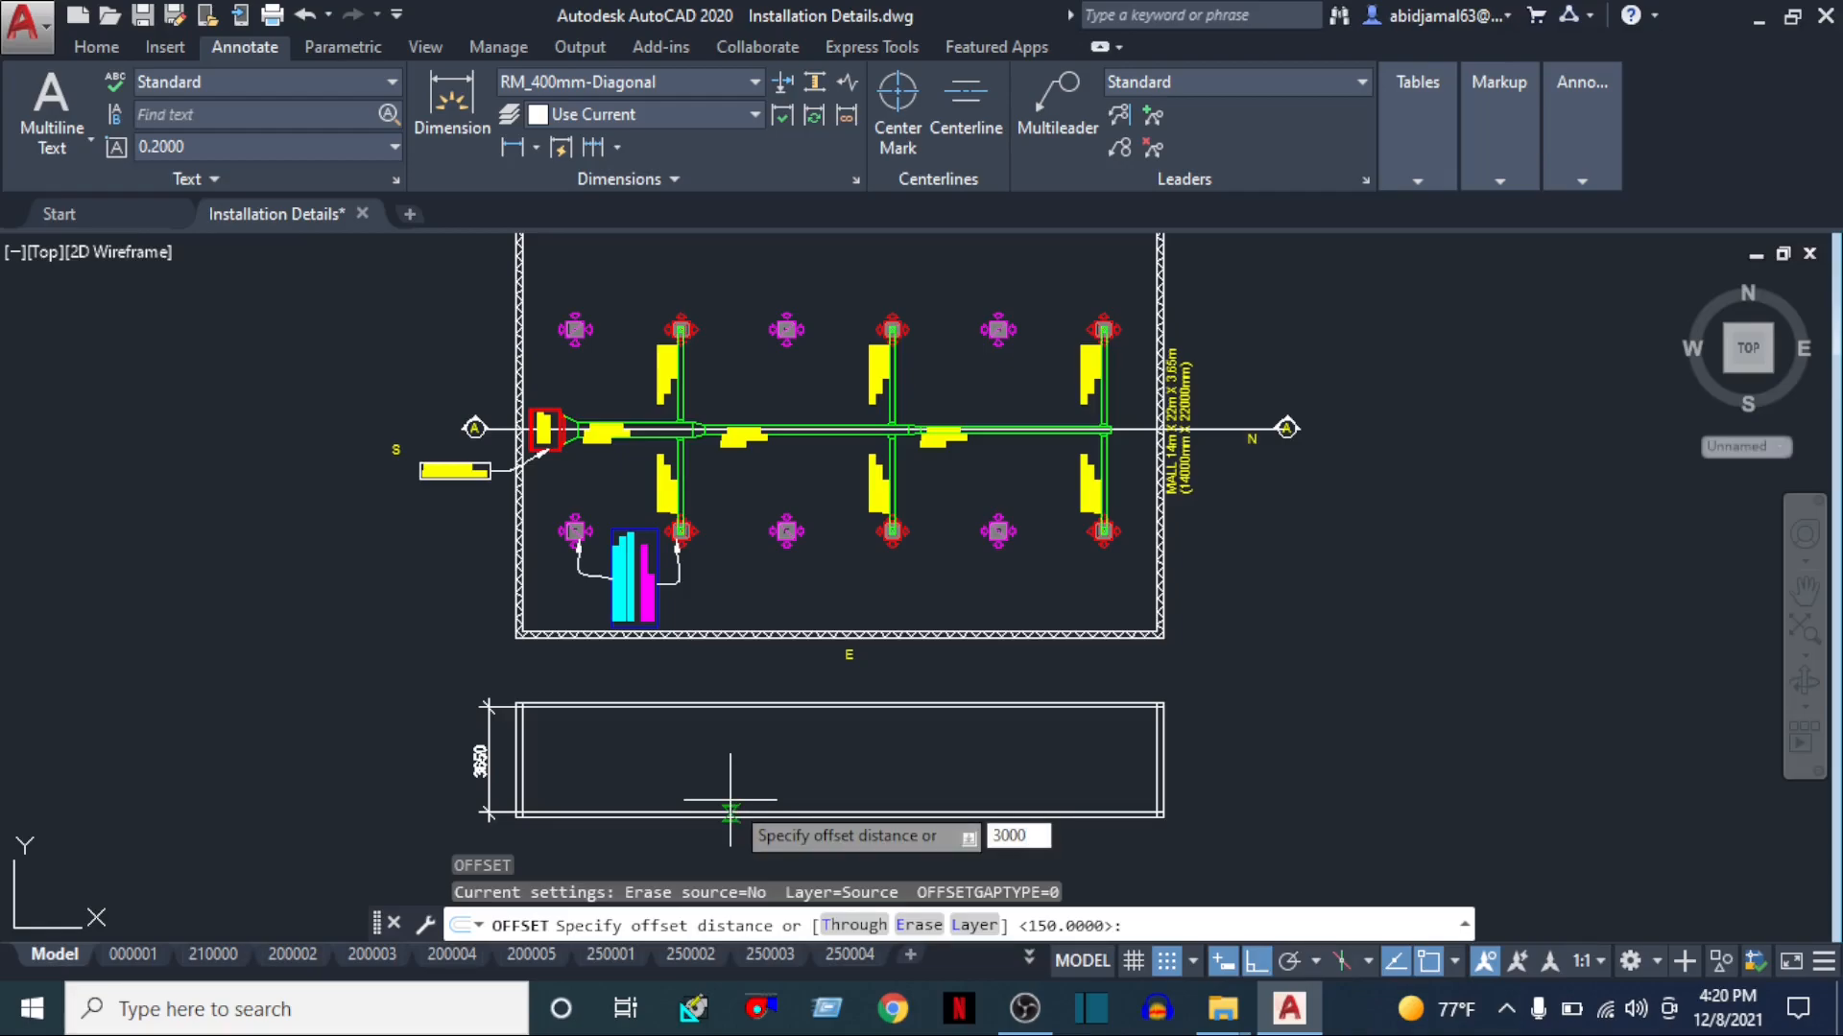
key("Return")
scroll(731, 801, "up", 4)
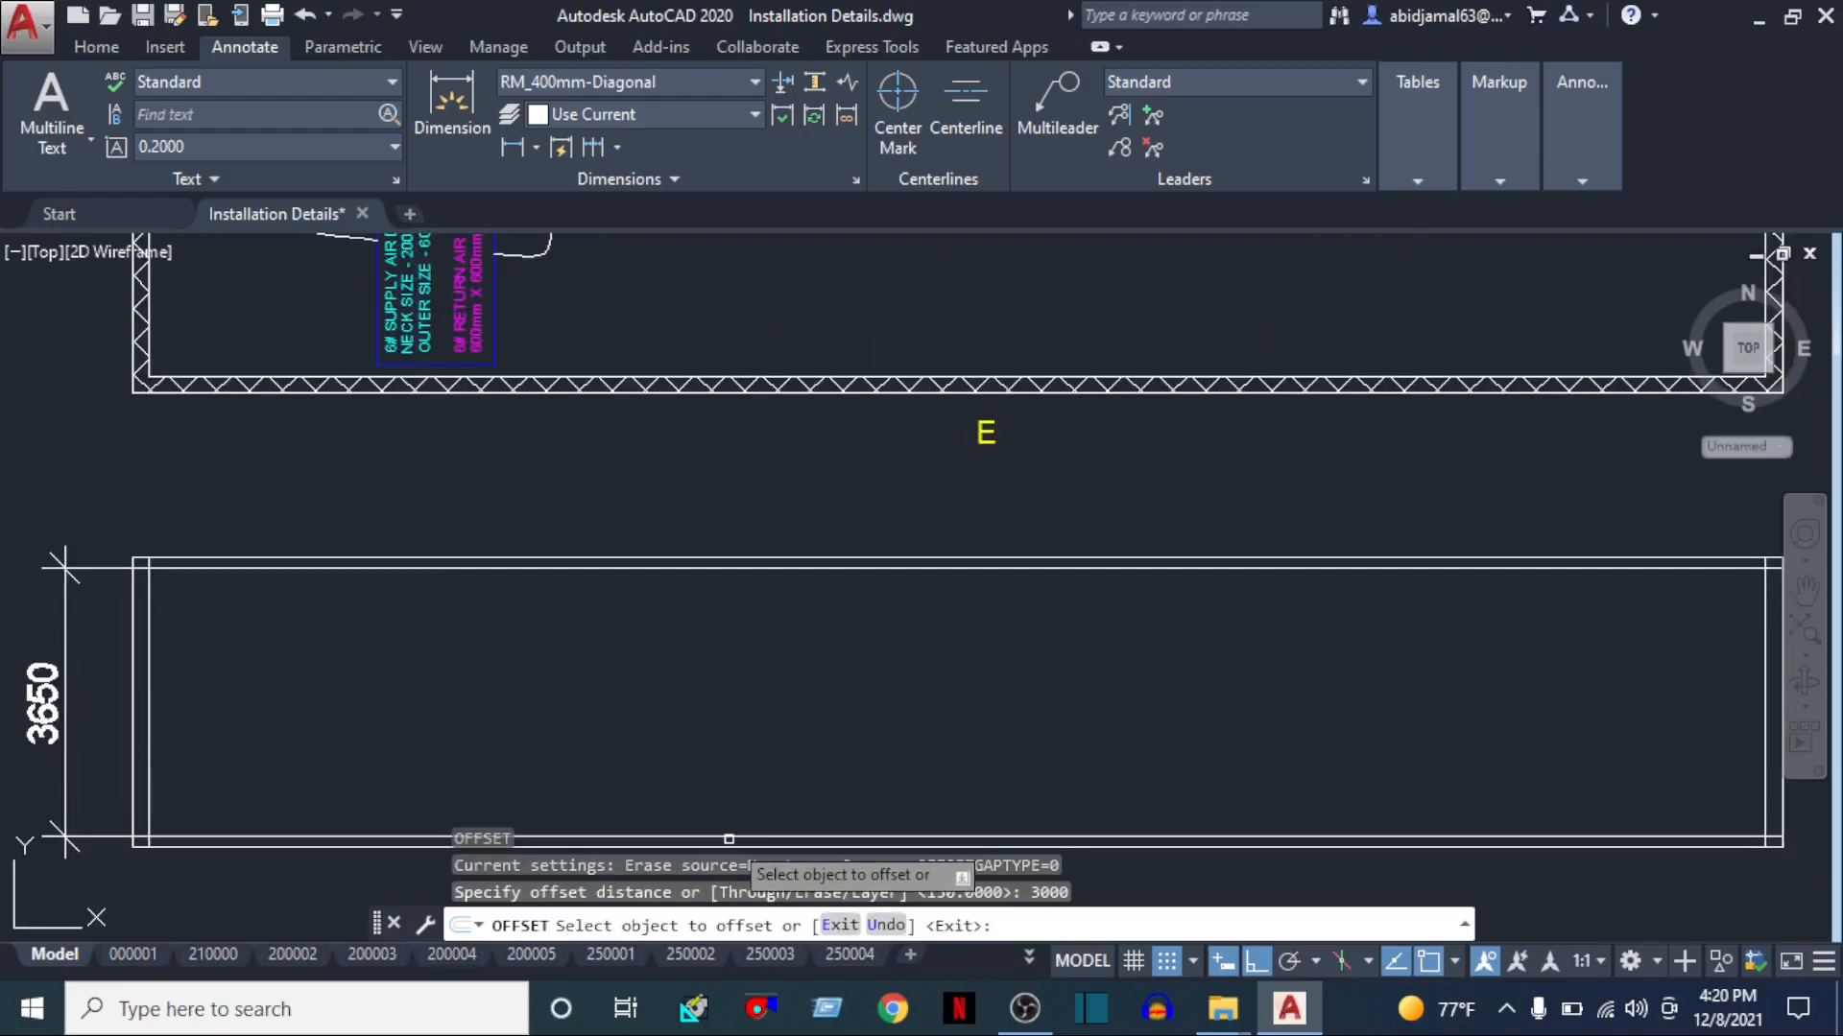
left_click(729, 839)
left_click(704, 748)
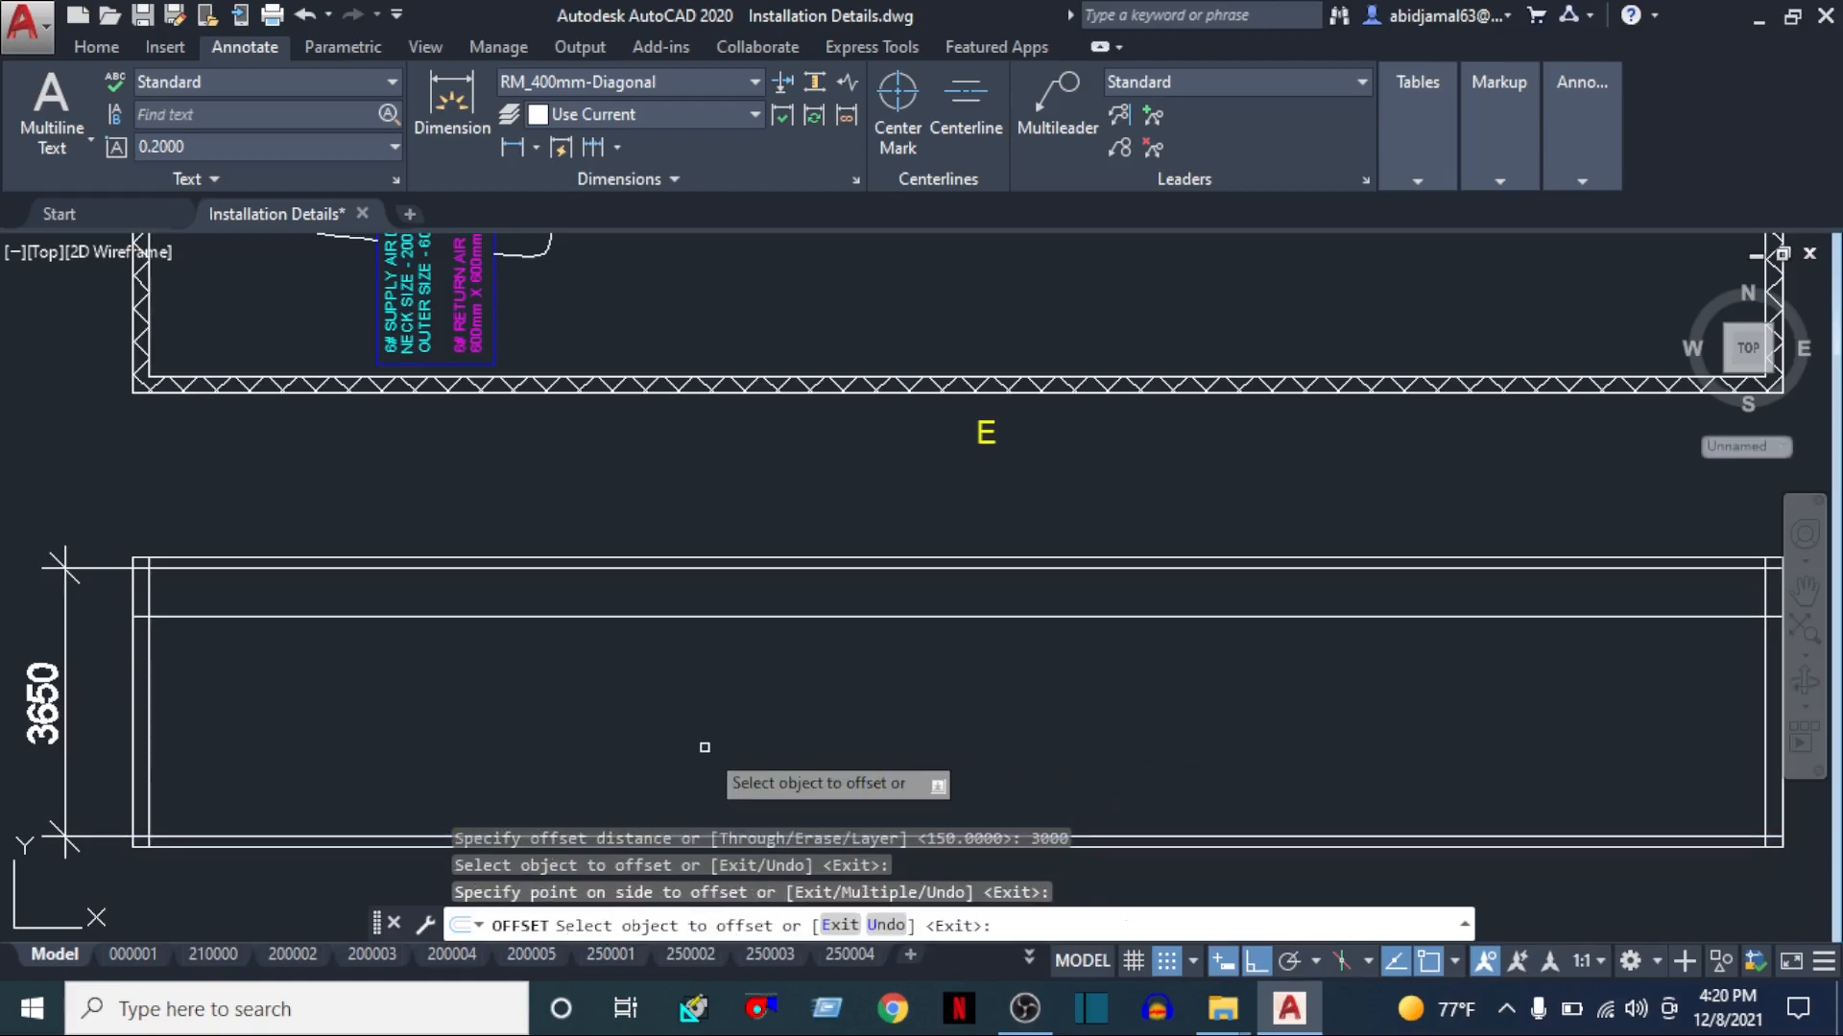
scroll(385, 616, "up", 2)
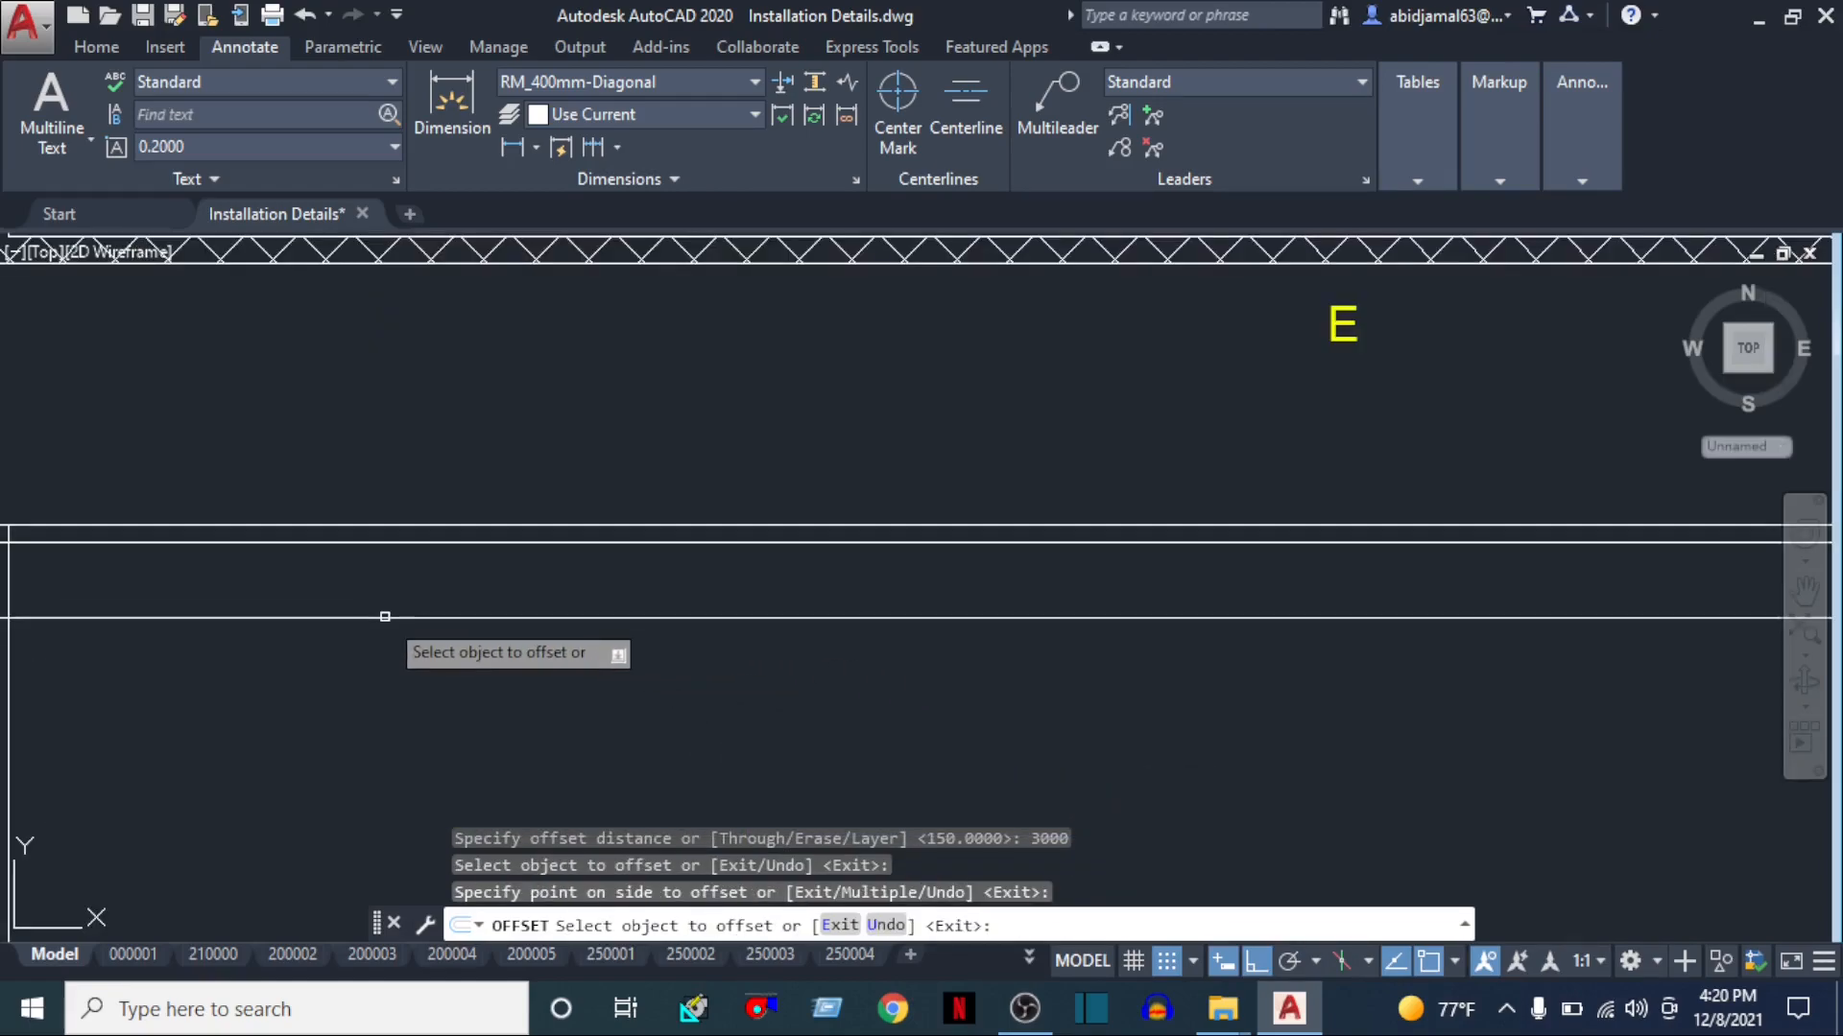
key("Escape")
Offset the false ceiling line 50 mm upward to give the ceiling its thickness
scroll(431, 655, "down", 3)
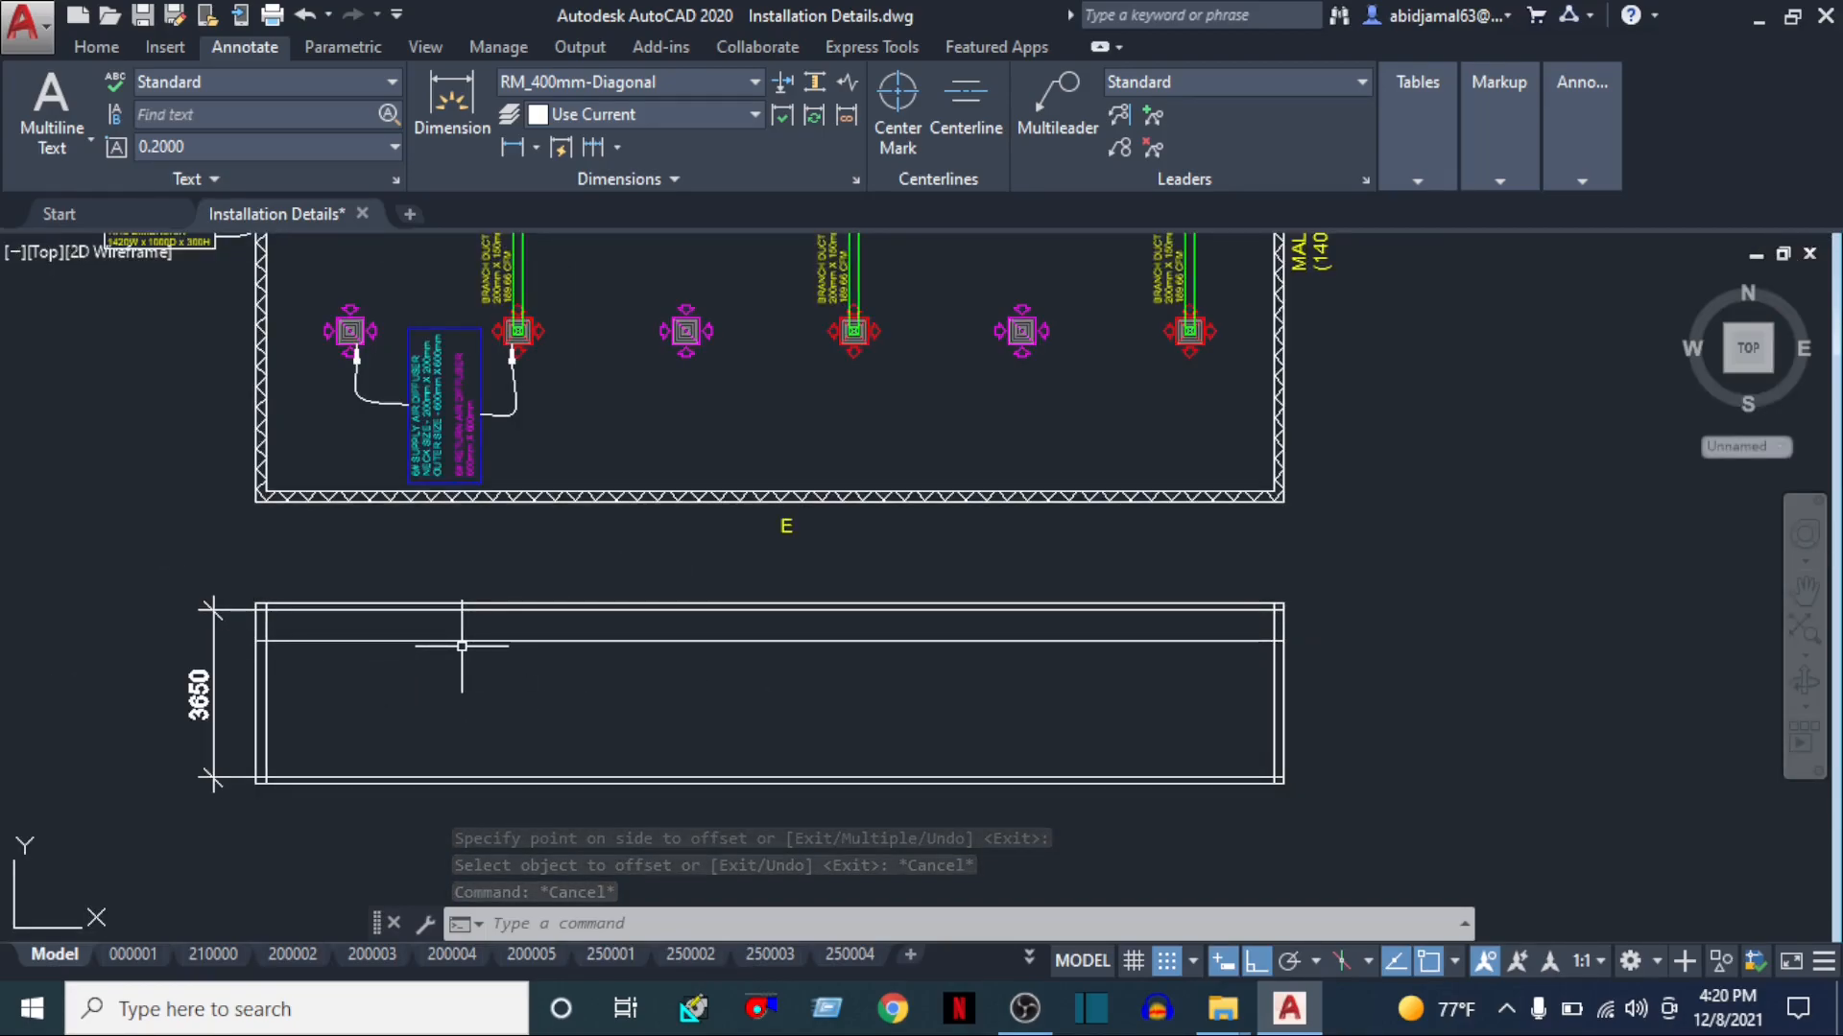
scroll(462, 646, "up", 2)
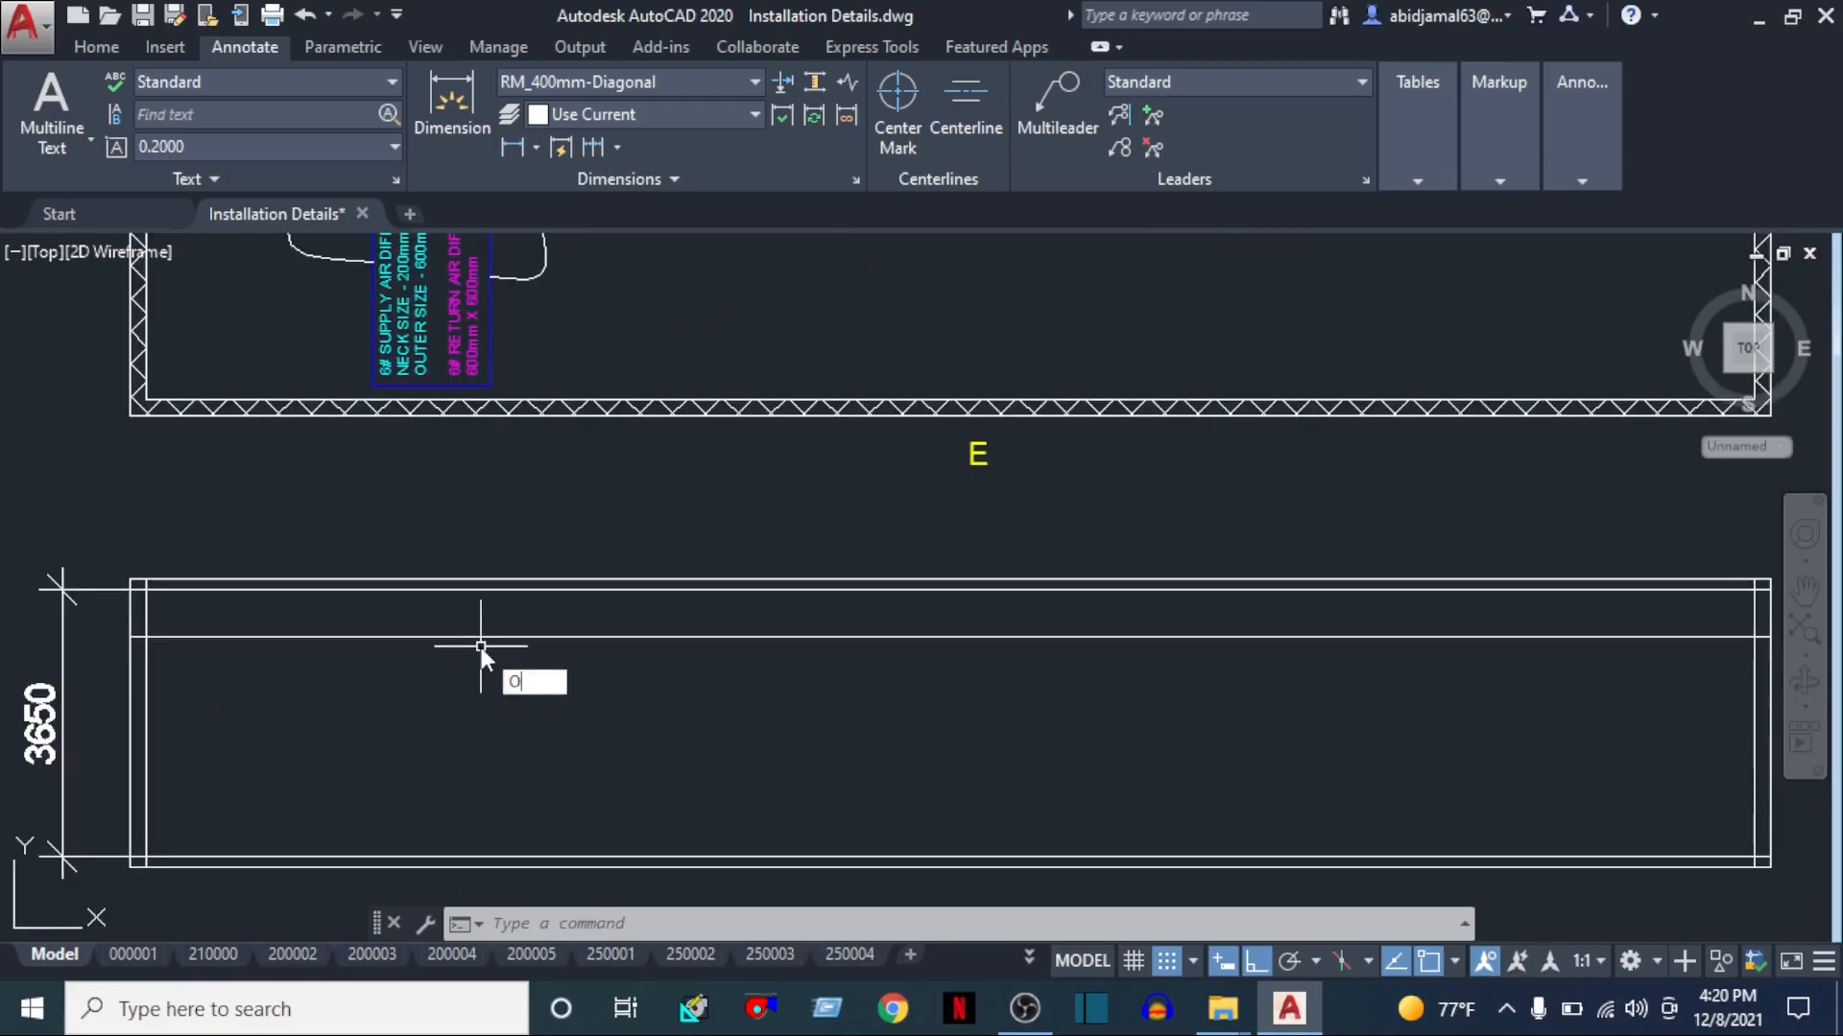
key("Return")
type("50")
key("Return")
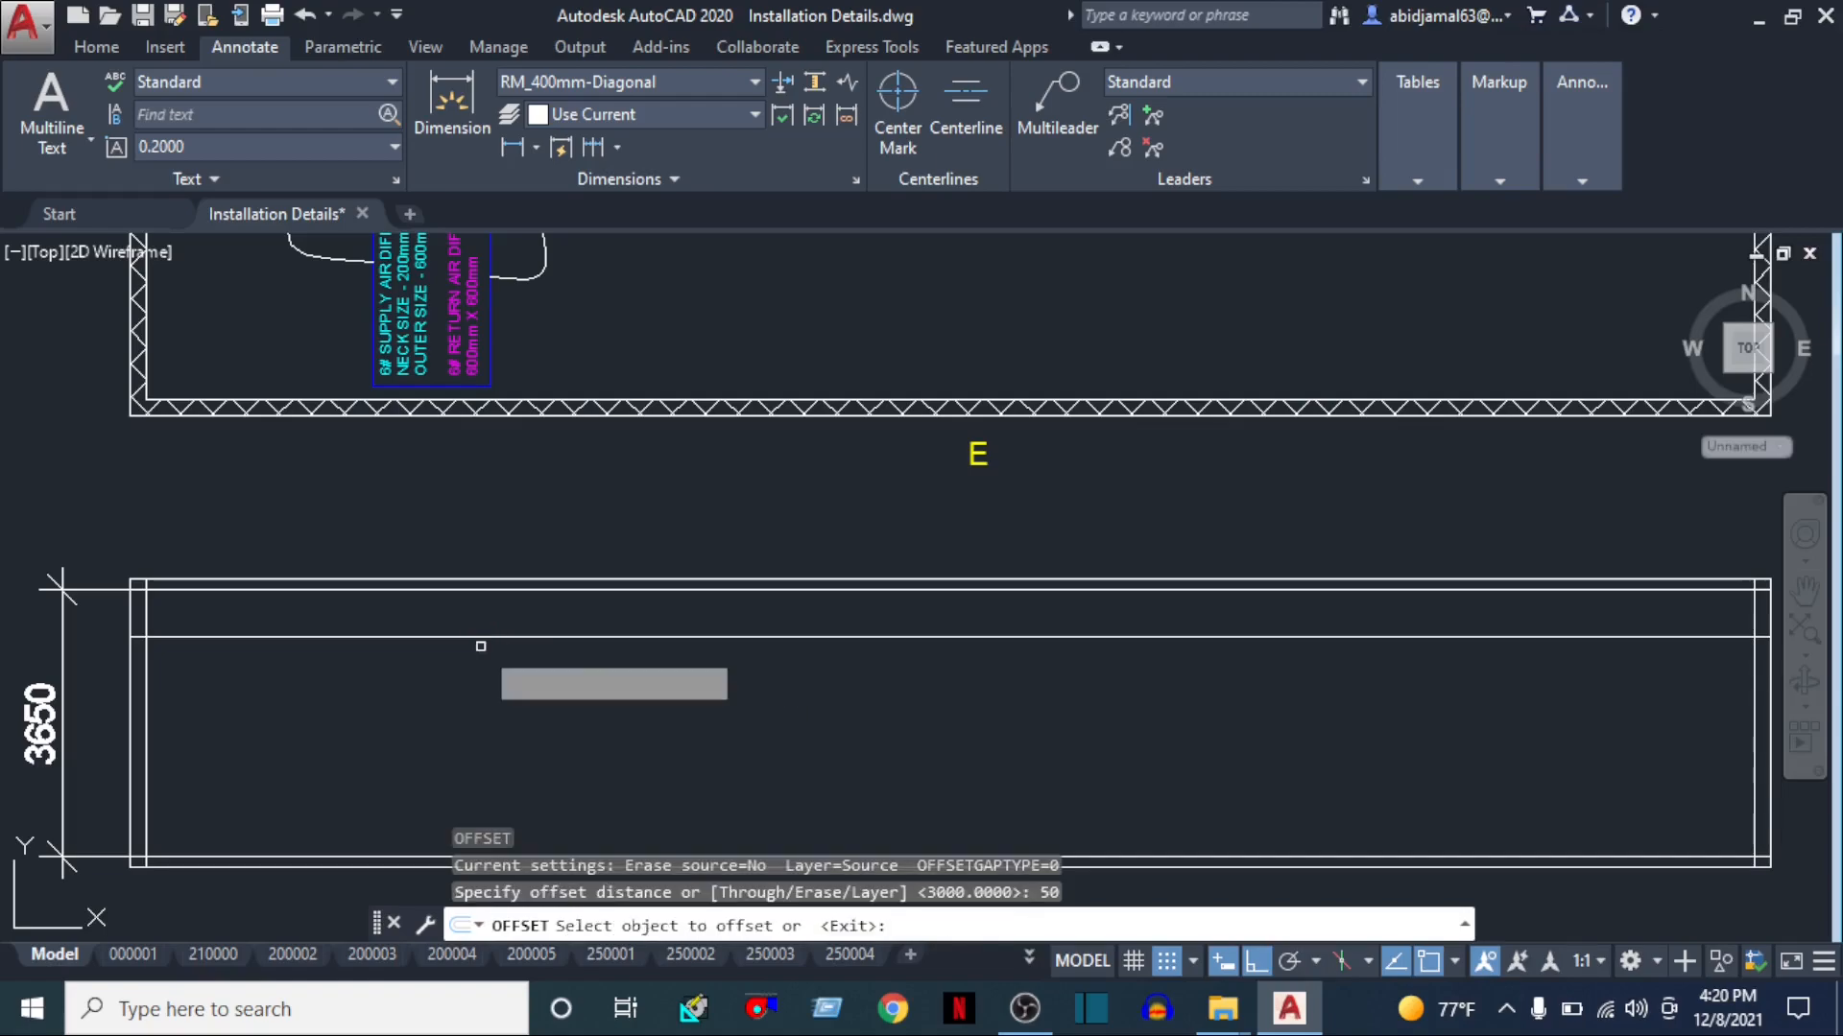
scroll(479, 634, "up", 4)
left_click(478, 624)
left_click(473, 609)
key("Escape")
Add a vertical linear dimension between the false ceiling's upper line and the underside of the roof slab
middle_click_drag(511, 627, 864, 665)
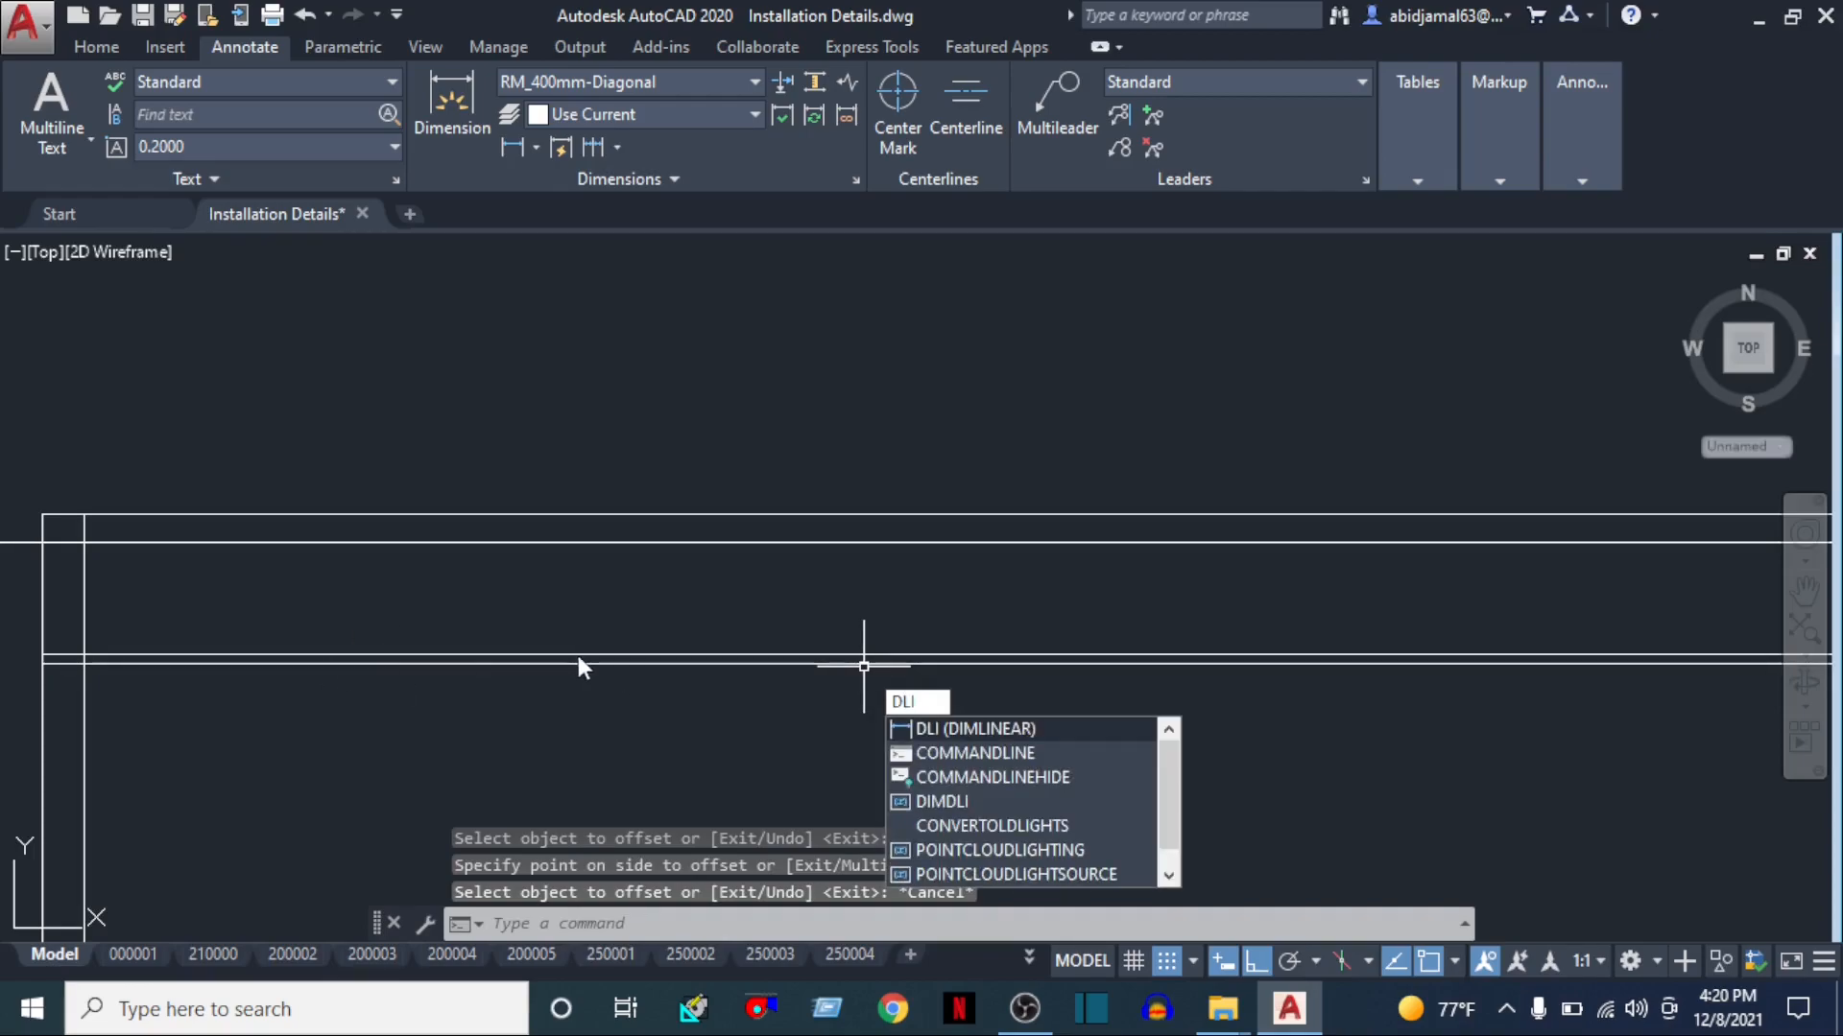
key("Return")
left_click(525, 656)
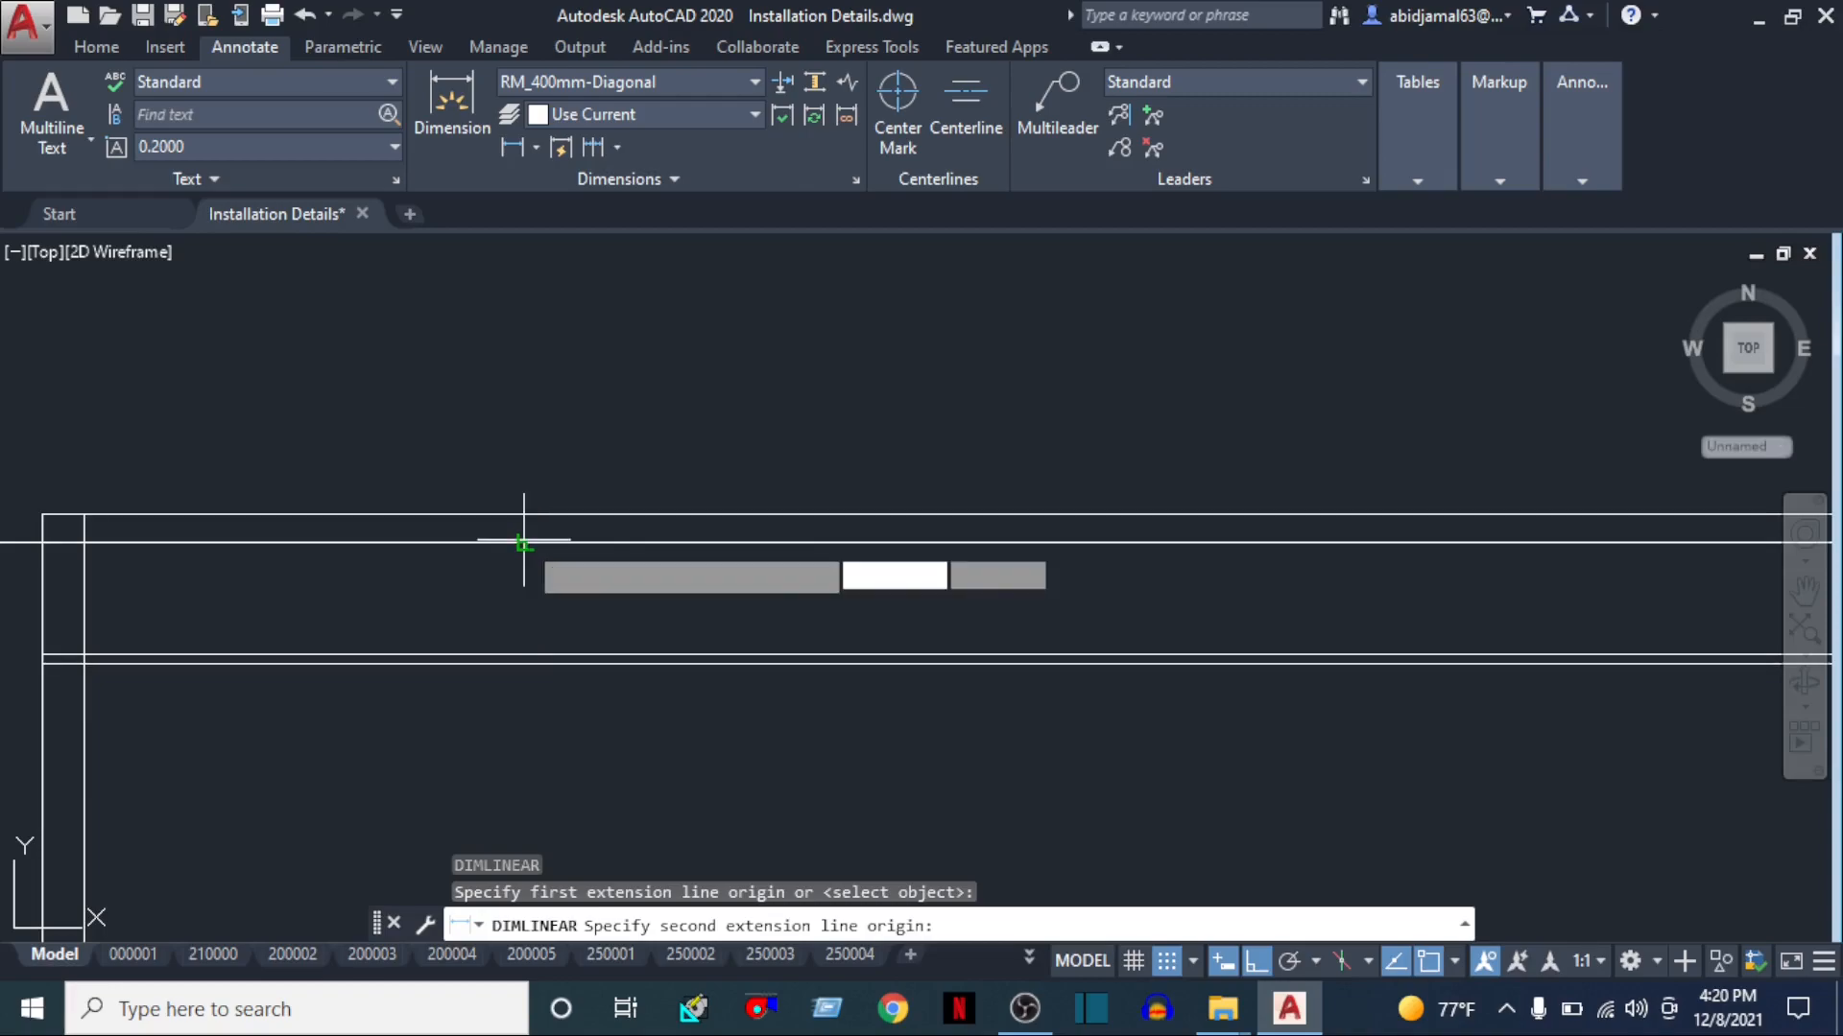
left_click(525, 544)
left_click(694, 523)
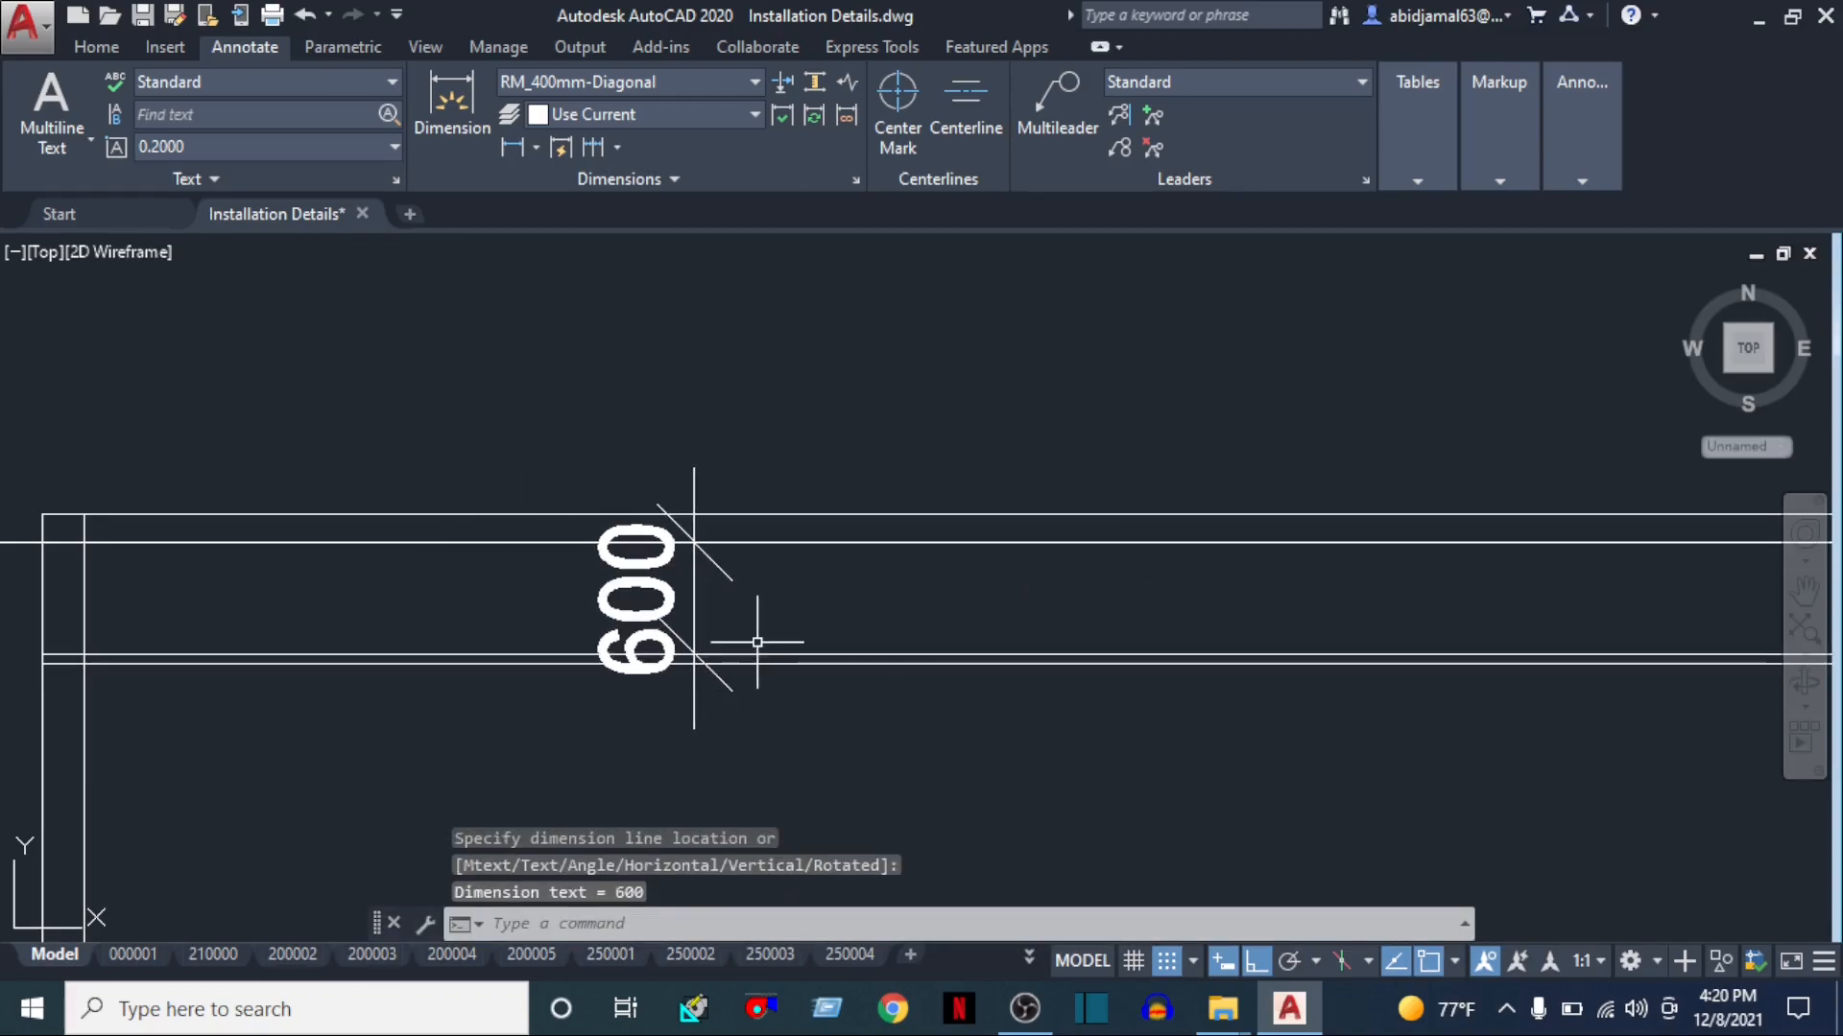
scroll(753, 637, "down", 2)
scroll(718, 596, "up", 4)
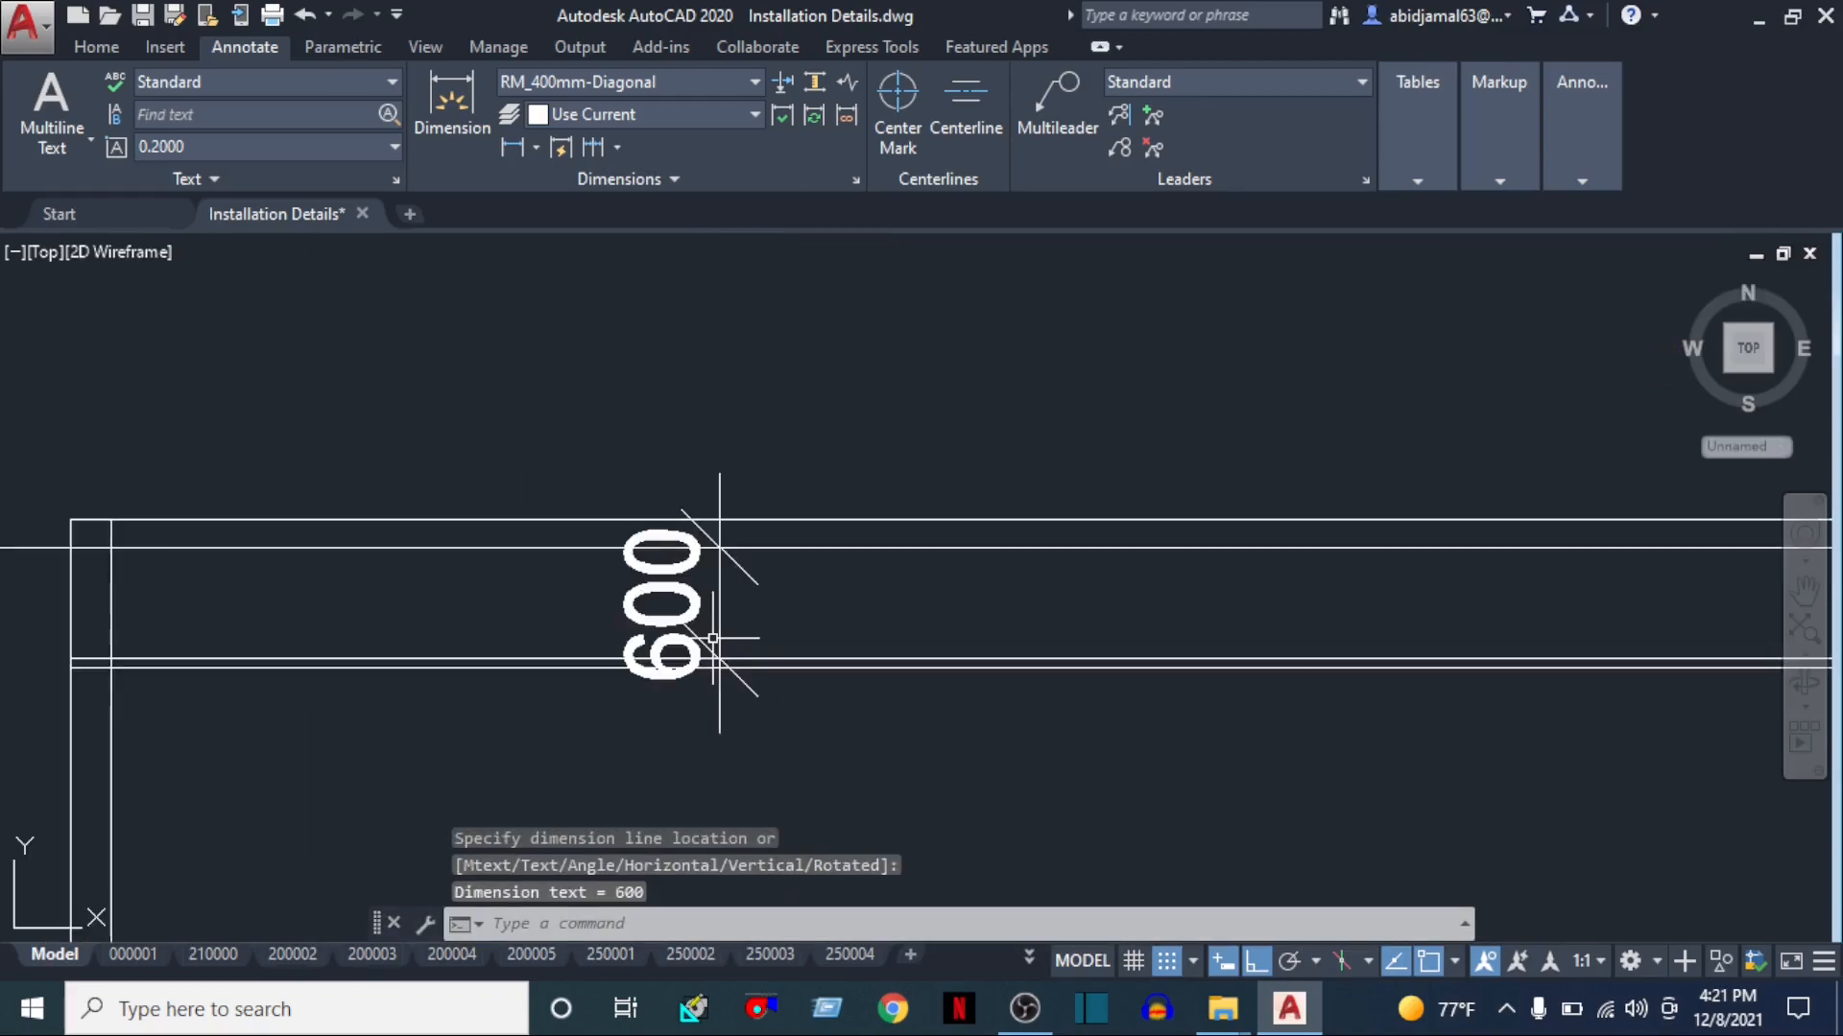
Erase the vertical dimension between the false ceiling and the roof slab
left_click(878, 562)
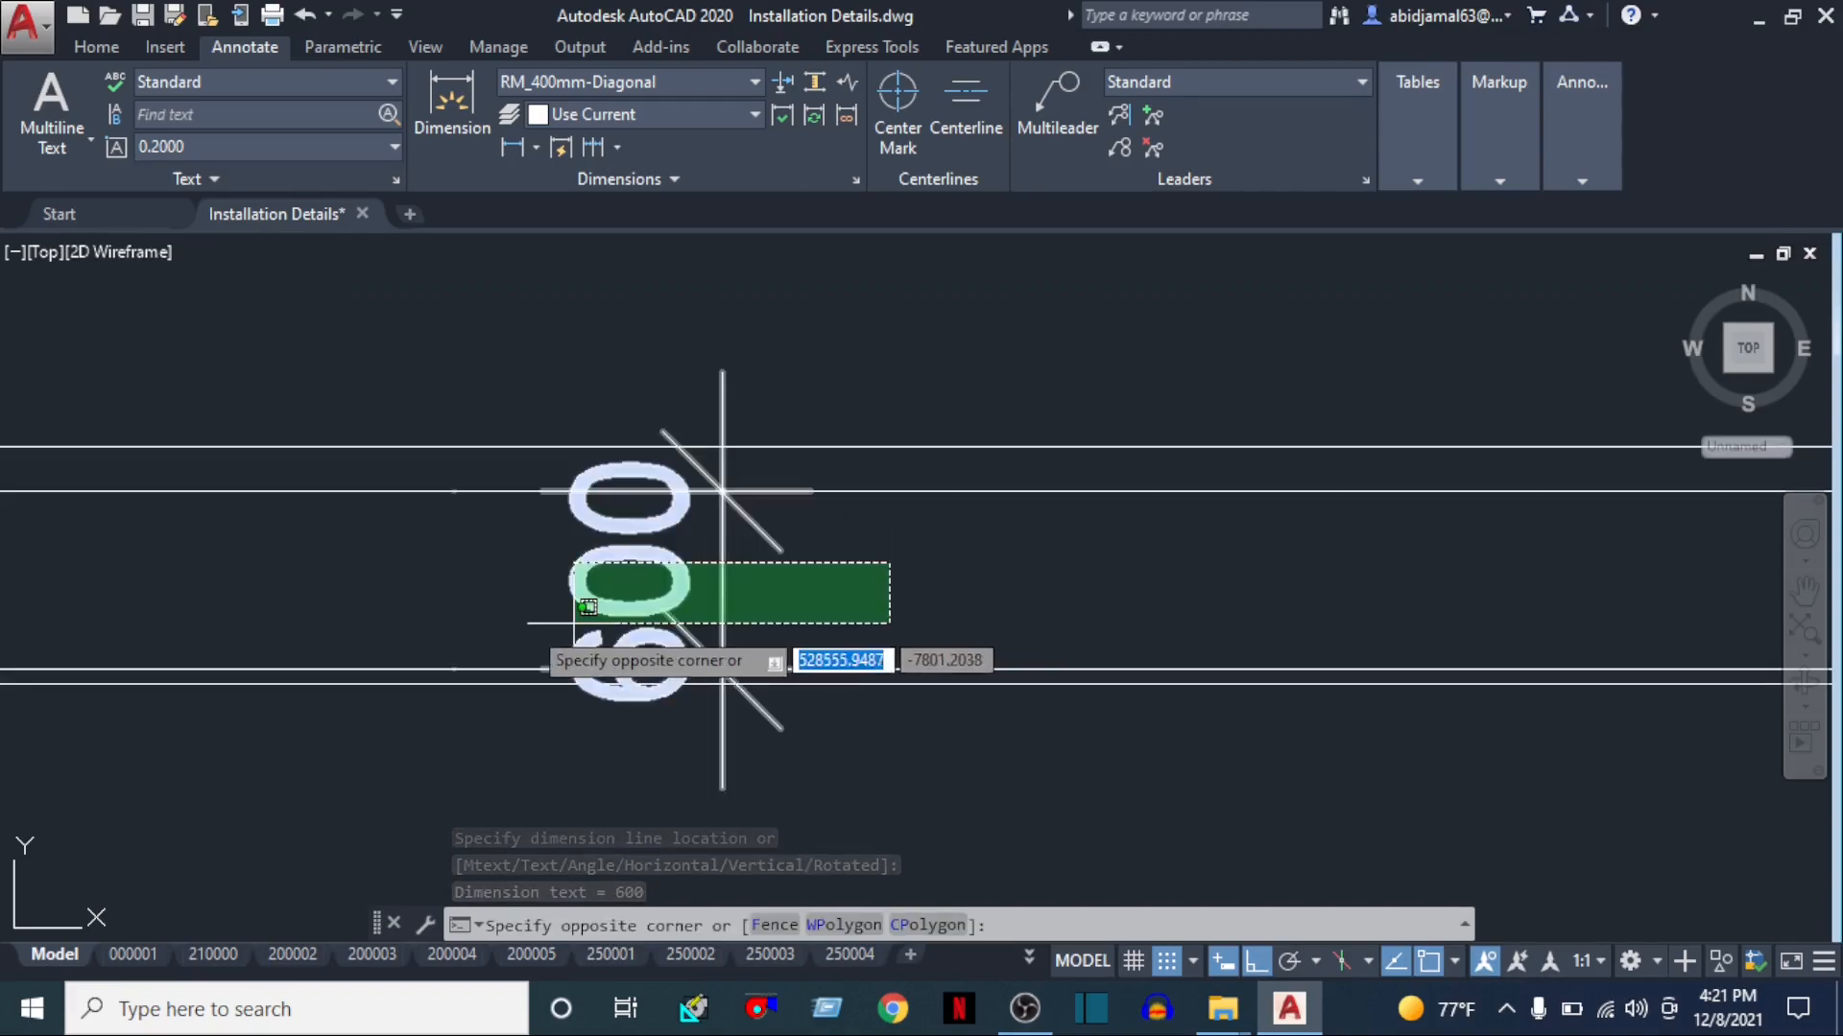
left_click(526, 622)
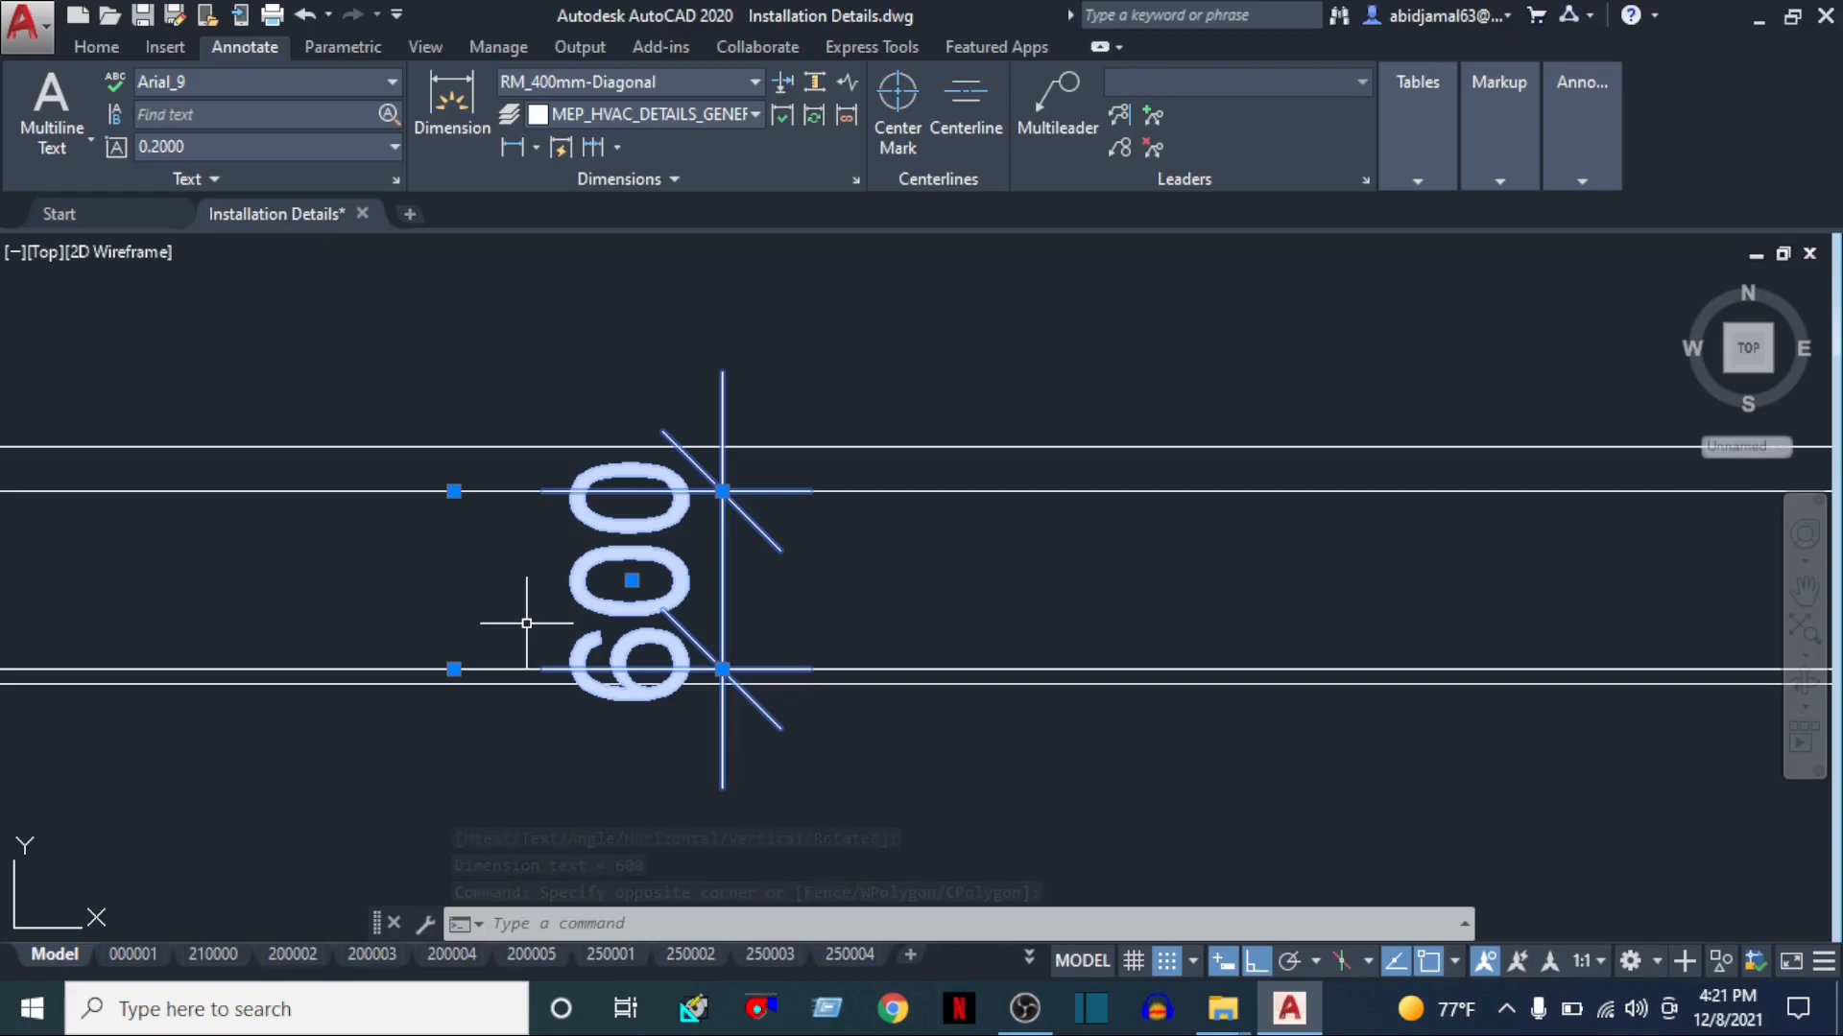
type("e")
key("Return")
scroll(527, 626, "down", 1)
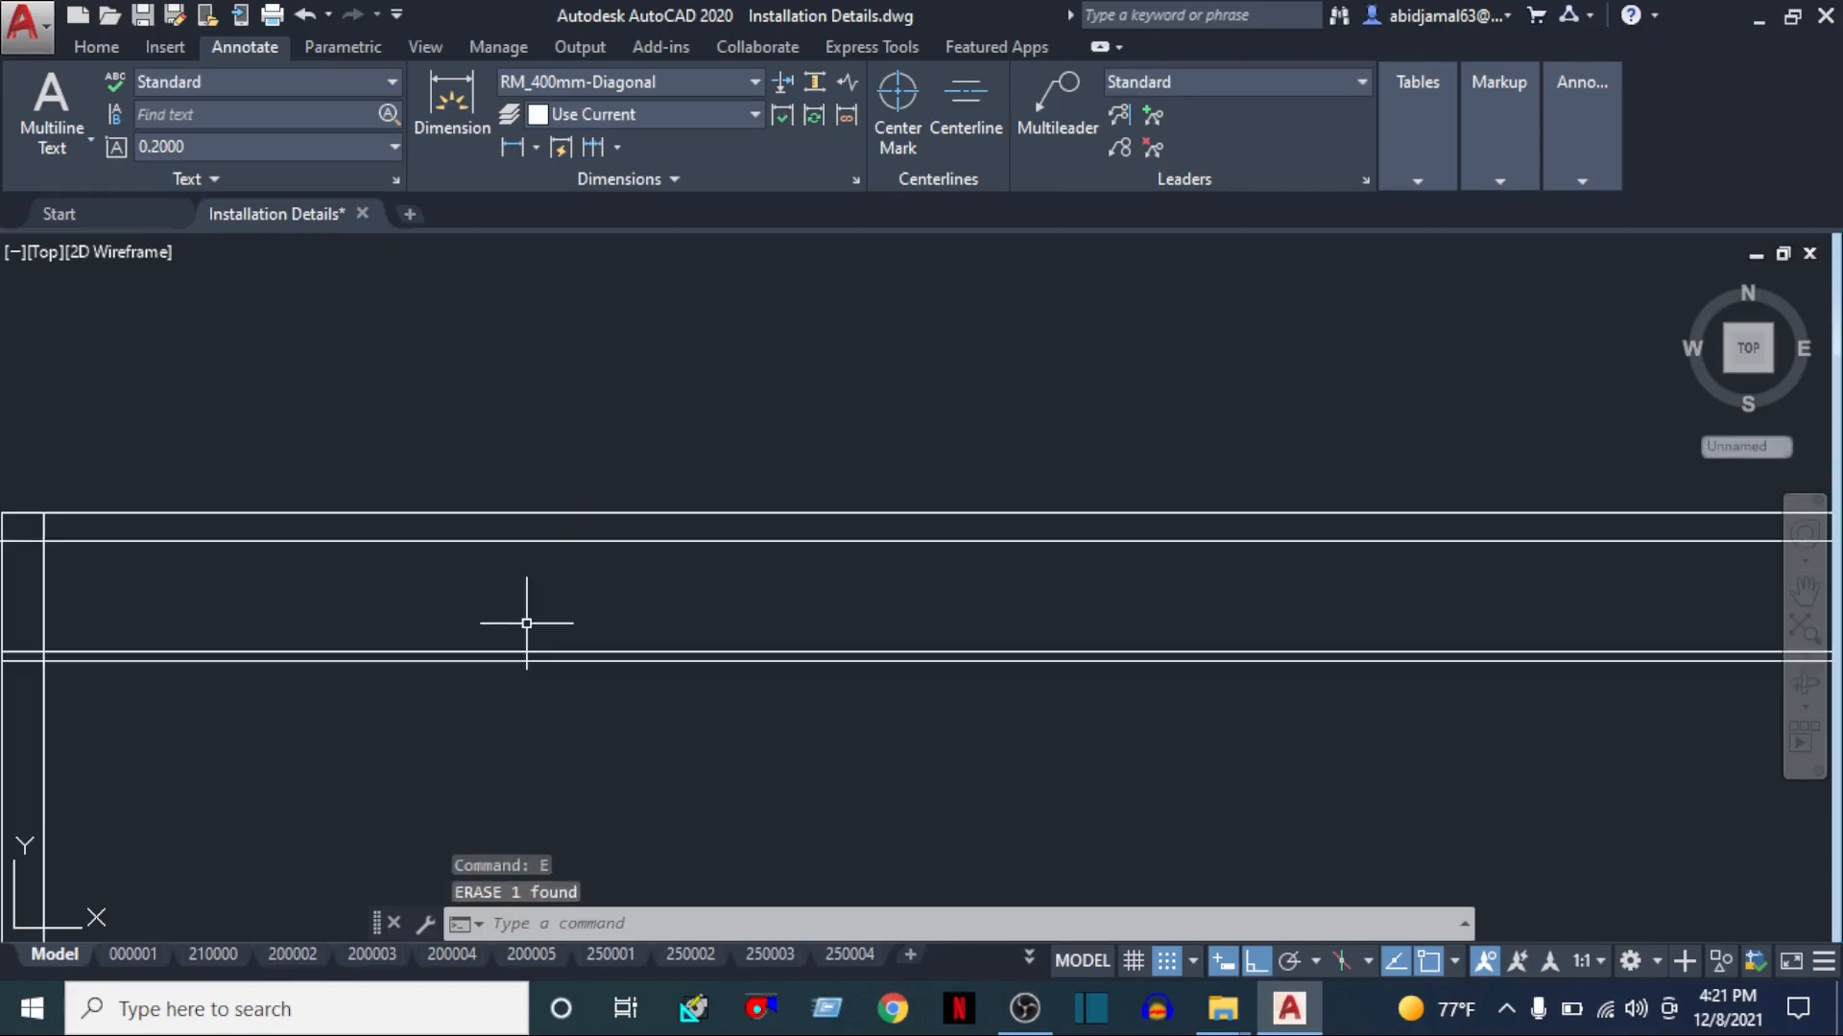
Copy the 250mm x 250mm main duct label from the plan to just outside the section's lower N-side corner, with ortho off, and select the copy
scroll(998, 677, "down", 1)
scroll(999, 678, "down", 2)
mouse_move(818, 666)
middle_mouse_down()
mouse_move(329, 642)
mouse_move(626, 615)
middle_mouse_up()
middle_click_drag(787, 631, 257, 625)
type("co")
key("Return")
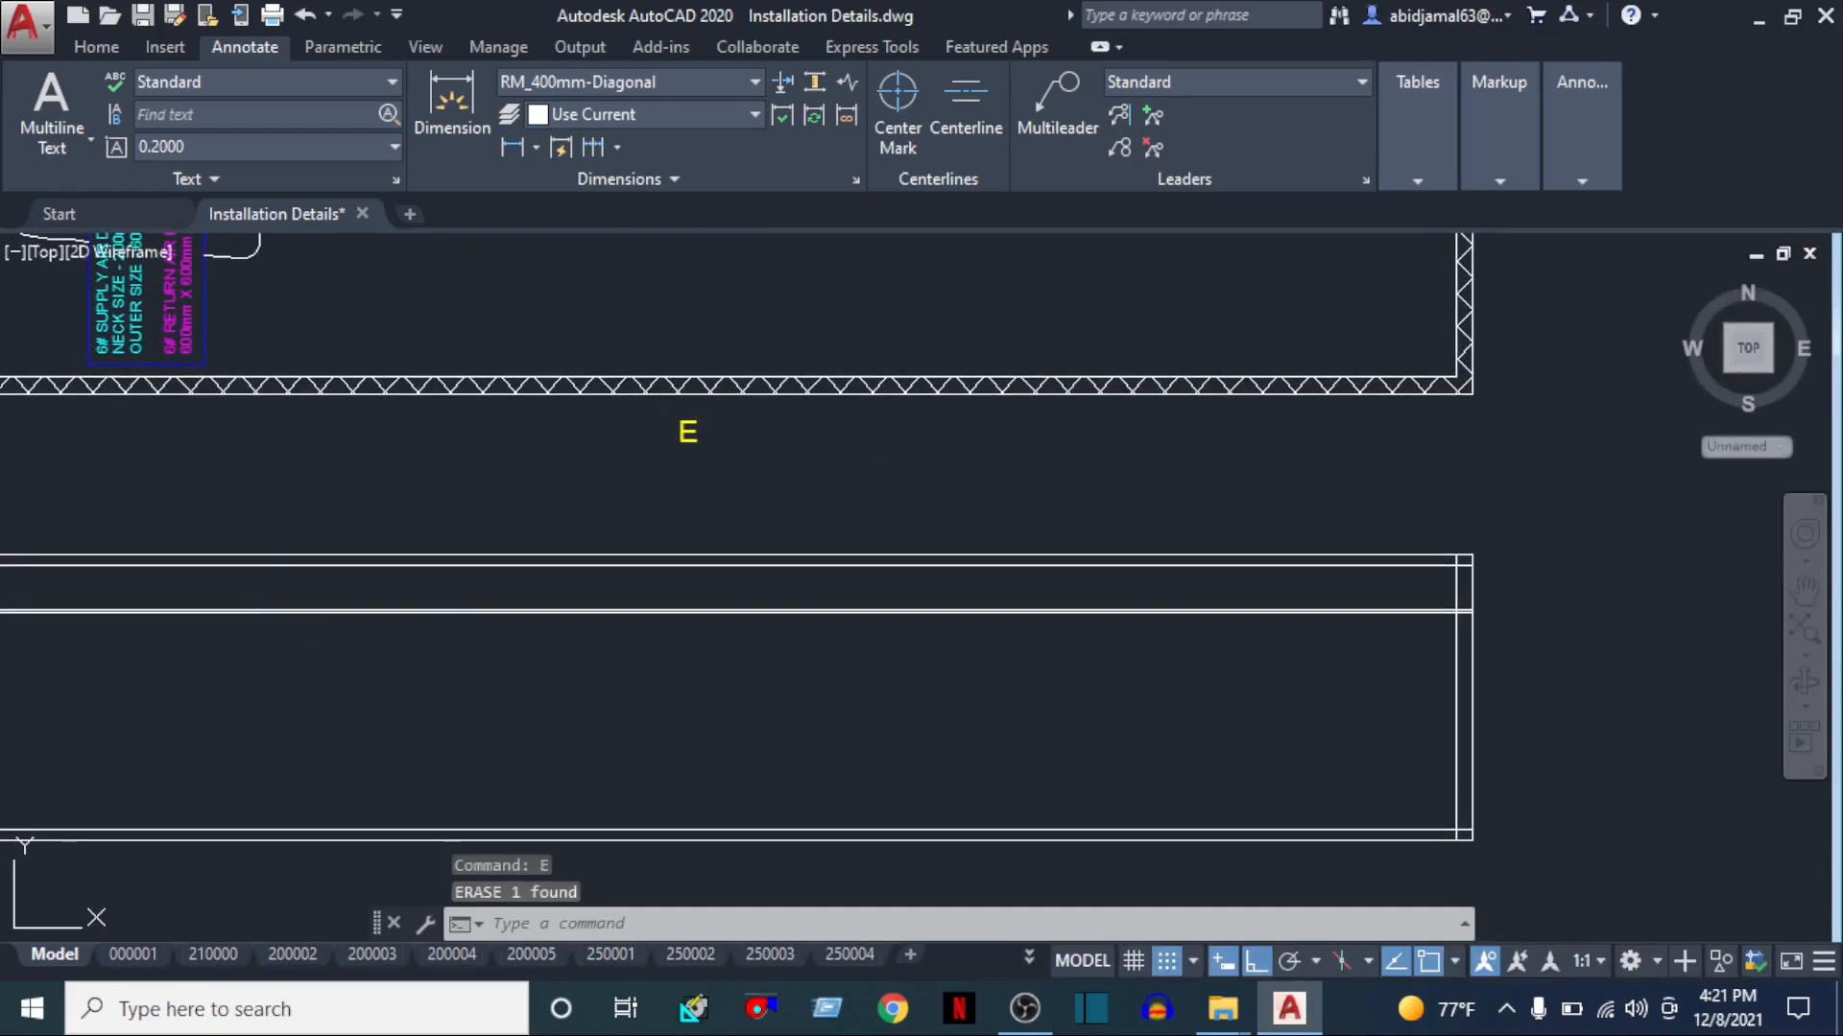
scroll(489, 555, "down", 2)
middle_click_drag(817, 336, 787, 668)
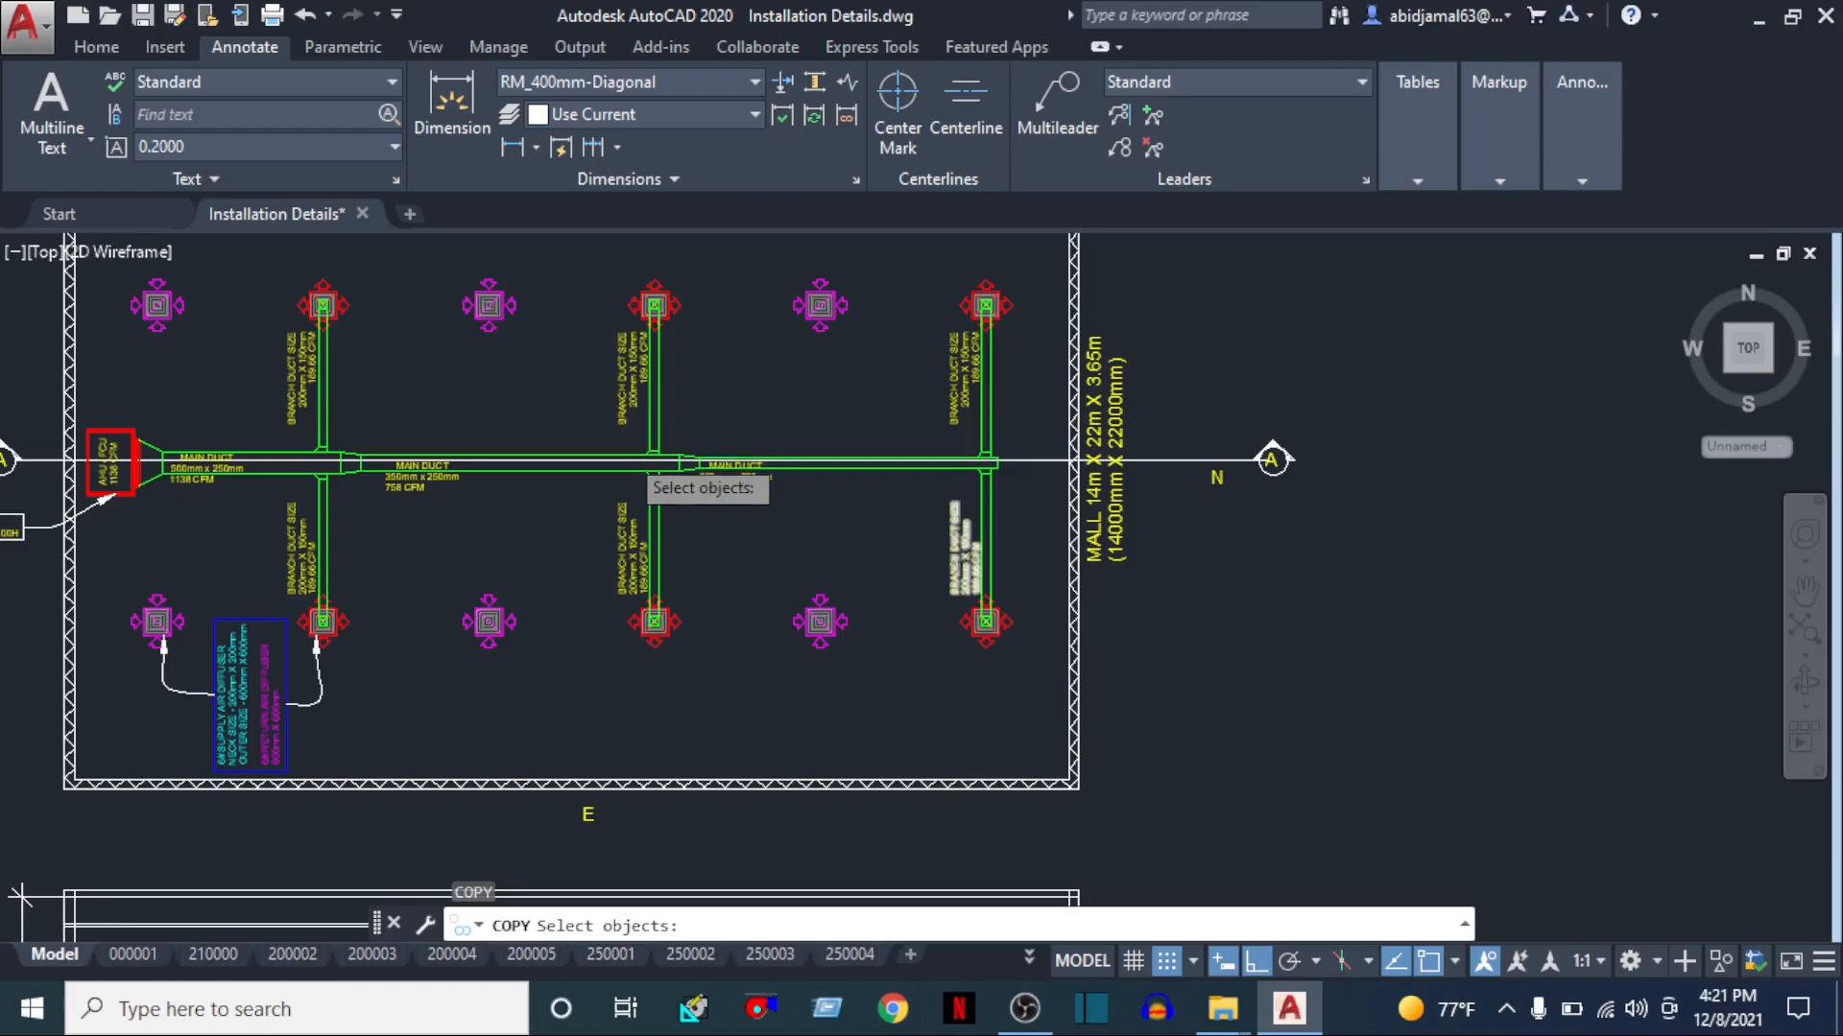
scroll(625, 453, "up", 4)
left_click(877, 489)
key("Return")
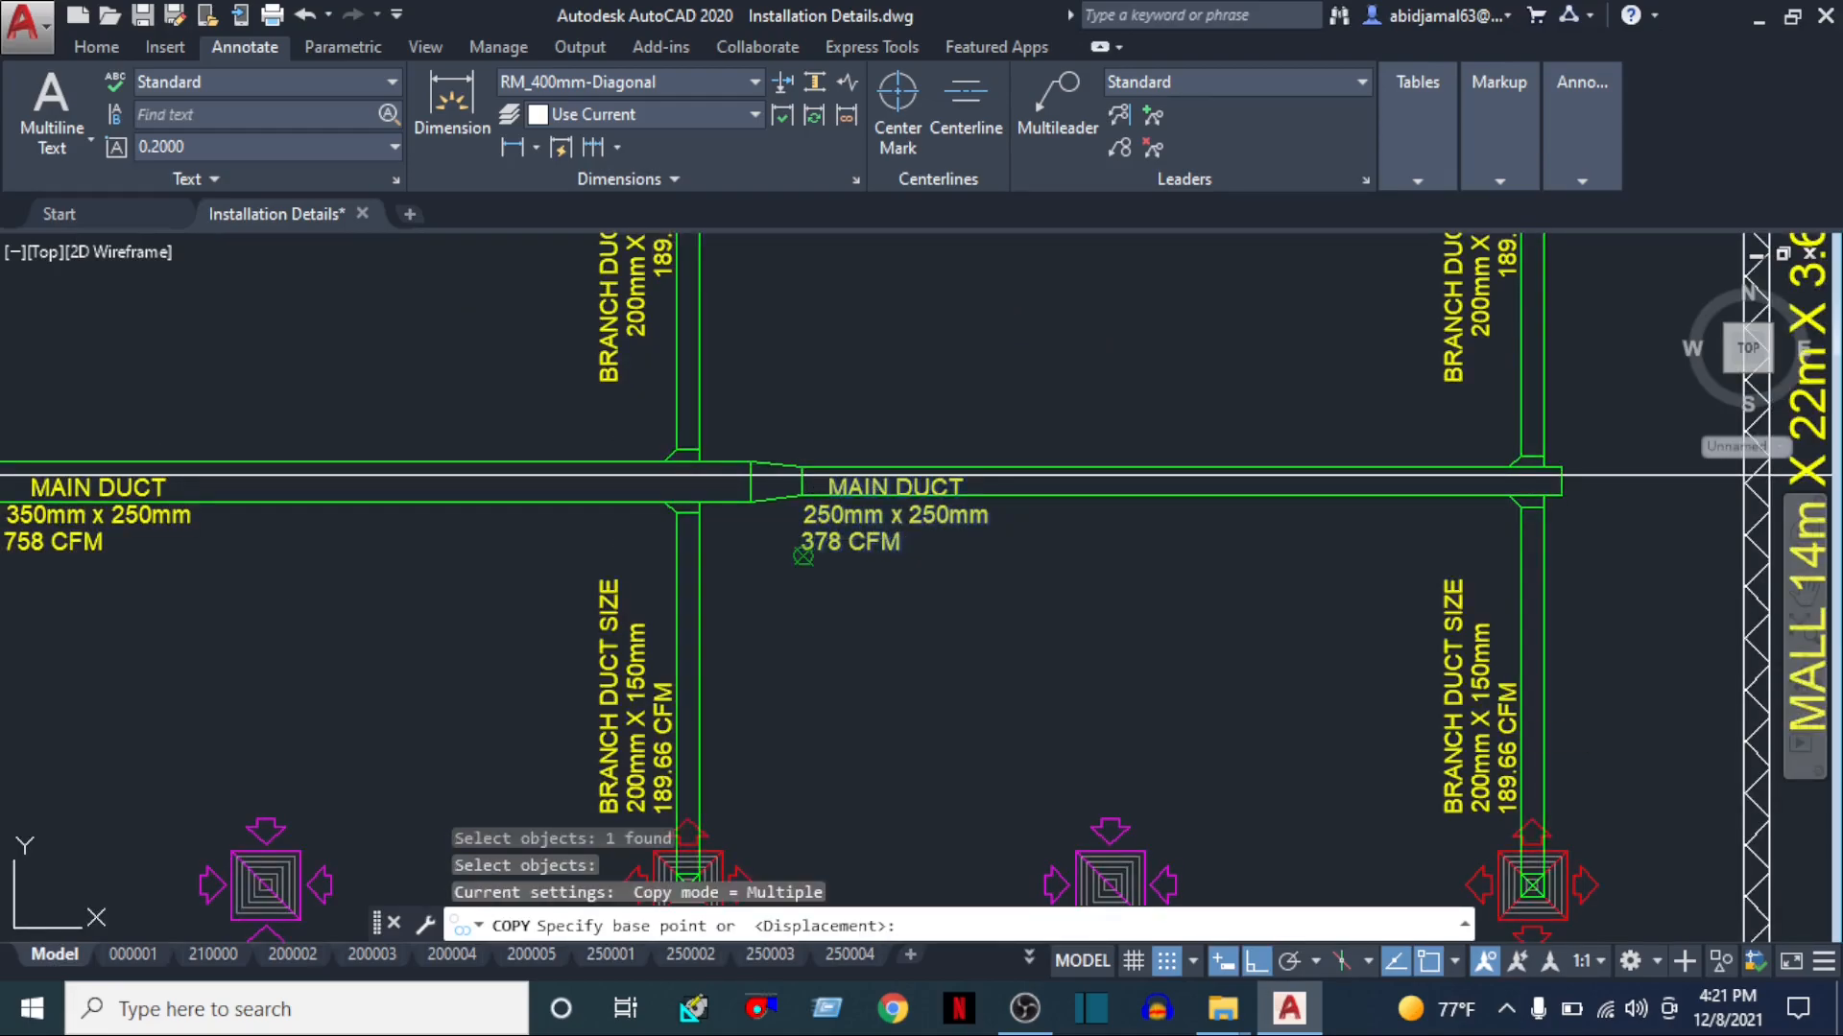
left_click(804, 555)
scroll(1212, 753, "down", 6)
middle_click_drag(1202, 749, 1049, 623)
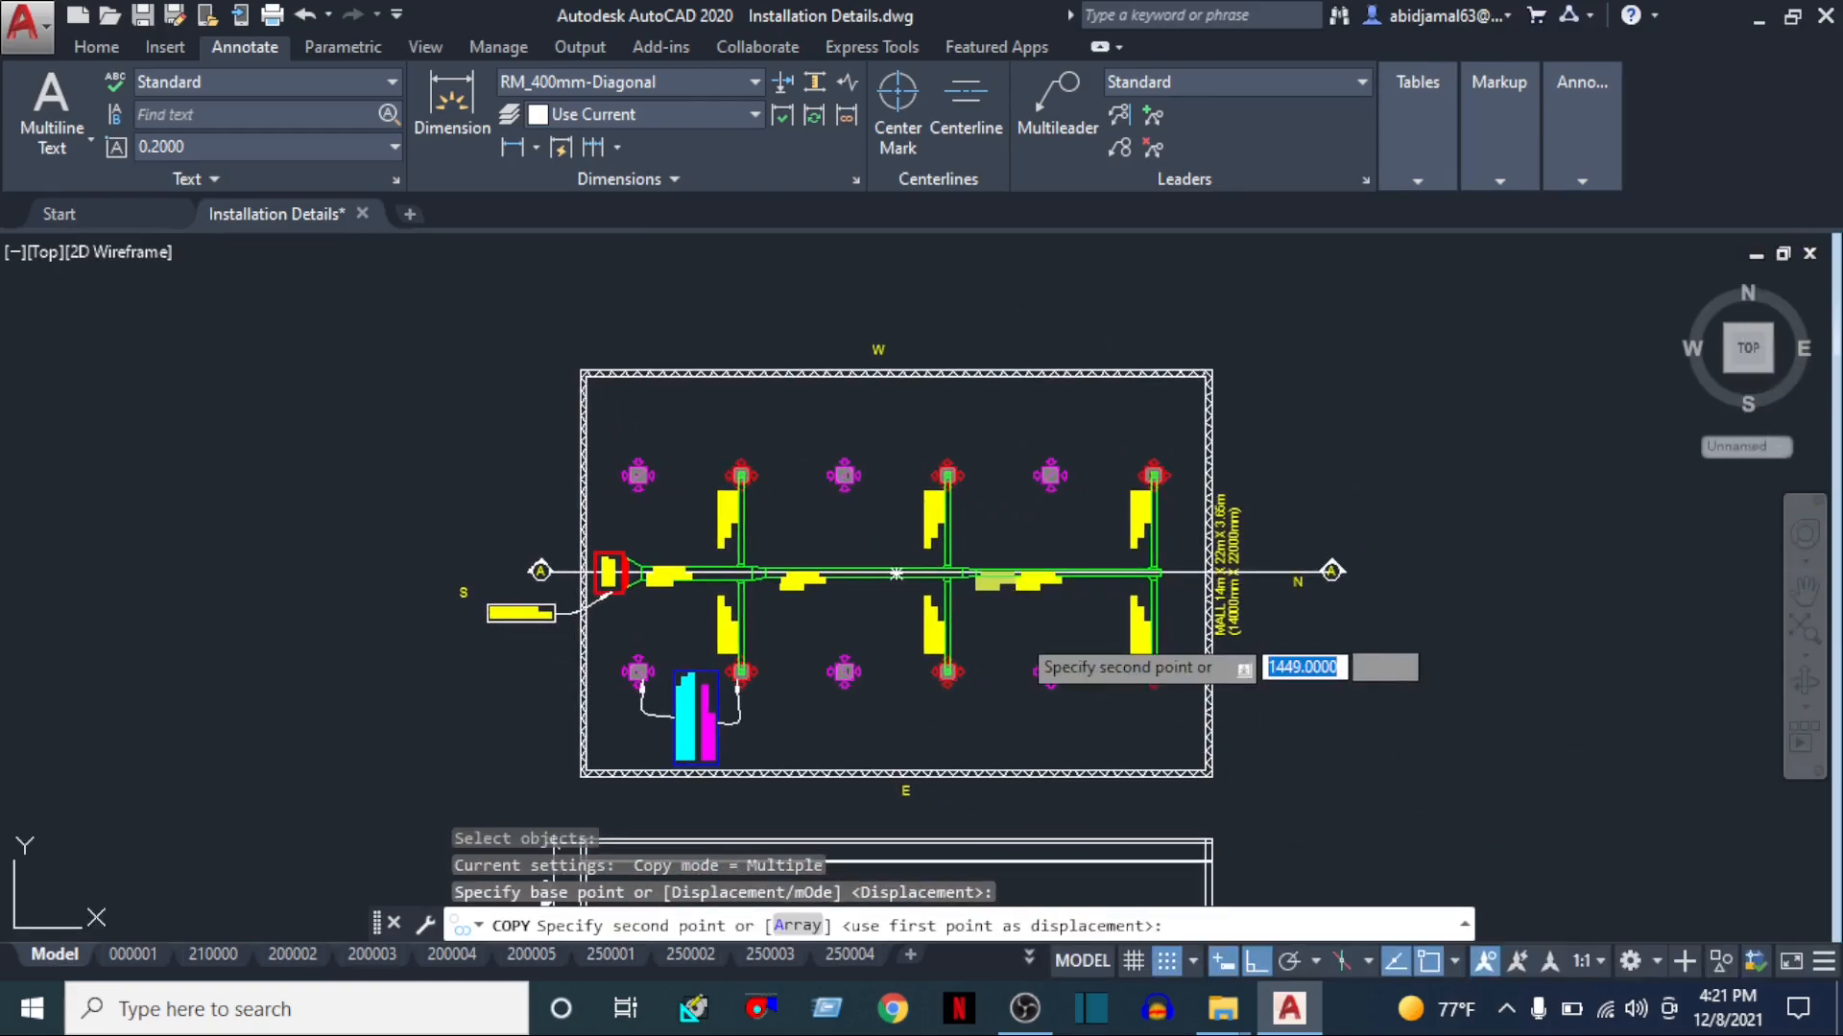
key("F8")
middle_click_drag(1238, 854, 1075, 561)
scroll(1078, 843, "up", 3)
scroll(1077, 845, "up", 2)
middle_click_drag(1078, 844, 1065, 537)
middle_click_drag(781, 805, 824, 735)
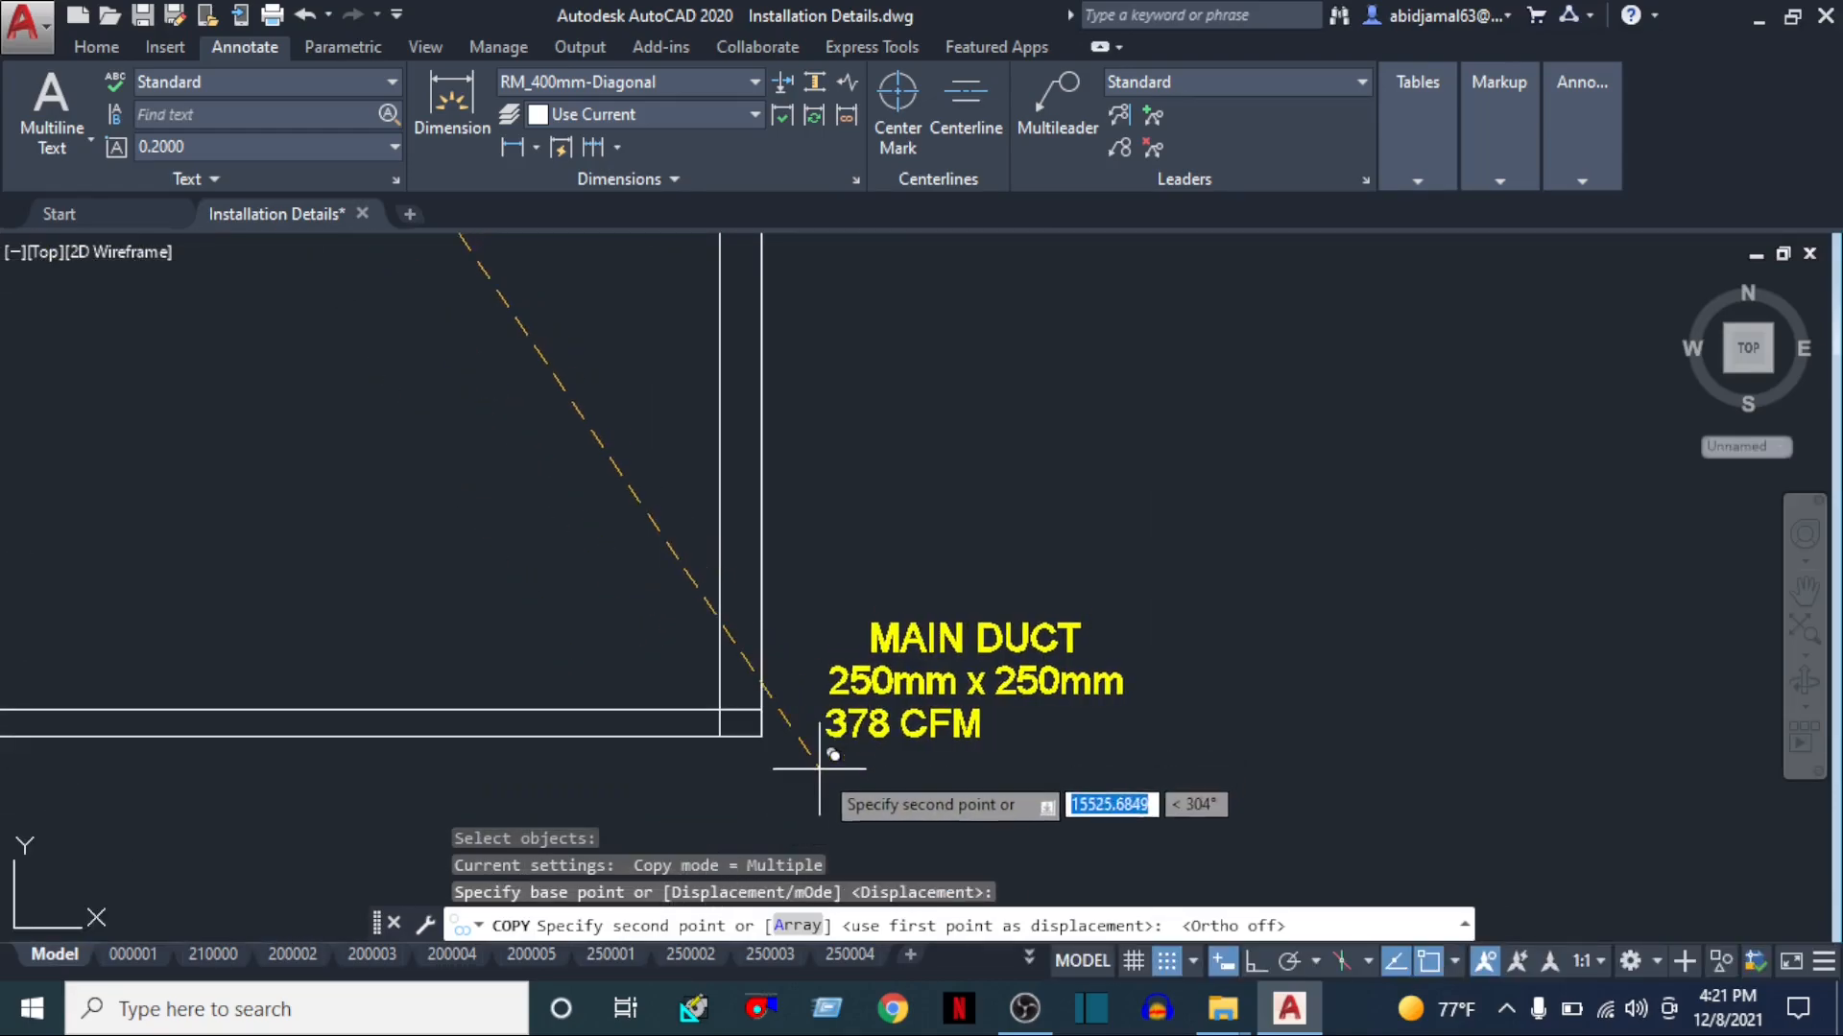
left_click(774, 831)
key("Escape")
key("Escape")
left_click(837, 730)
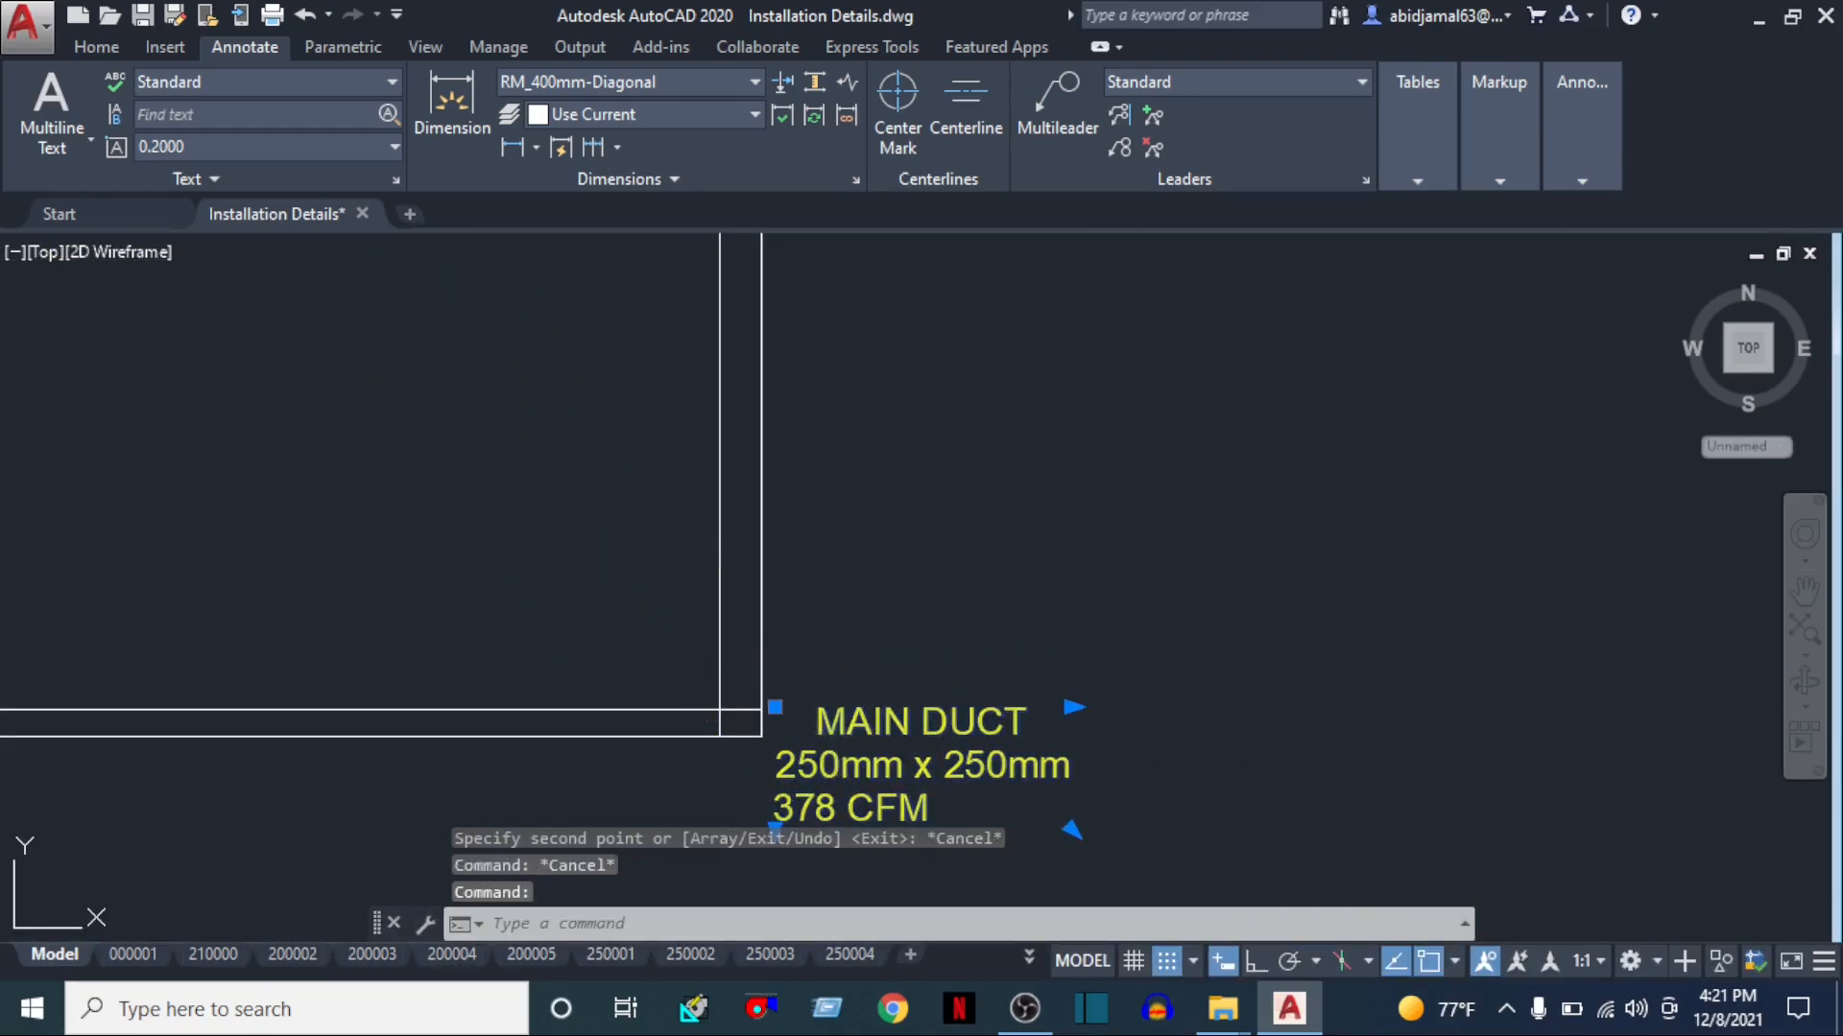
Replace the text of the copied duct label at the section's lower N-side corner with FLOOR
double_click(941, 816)
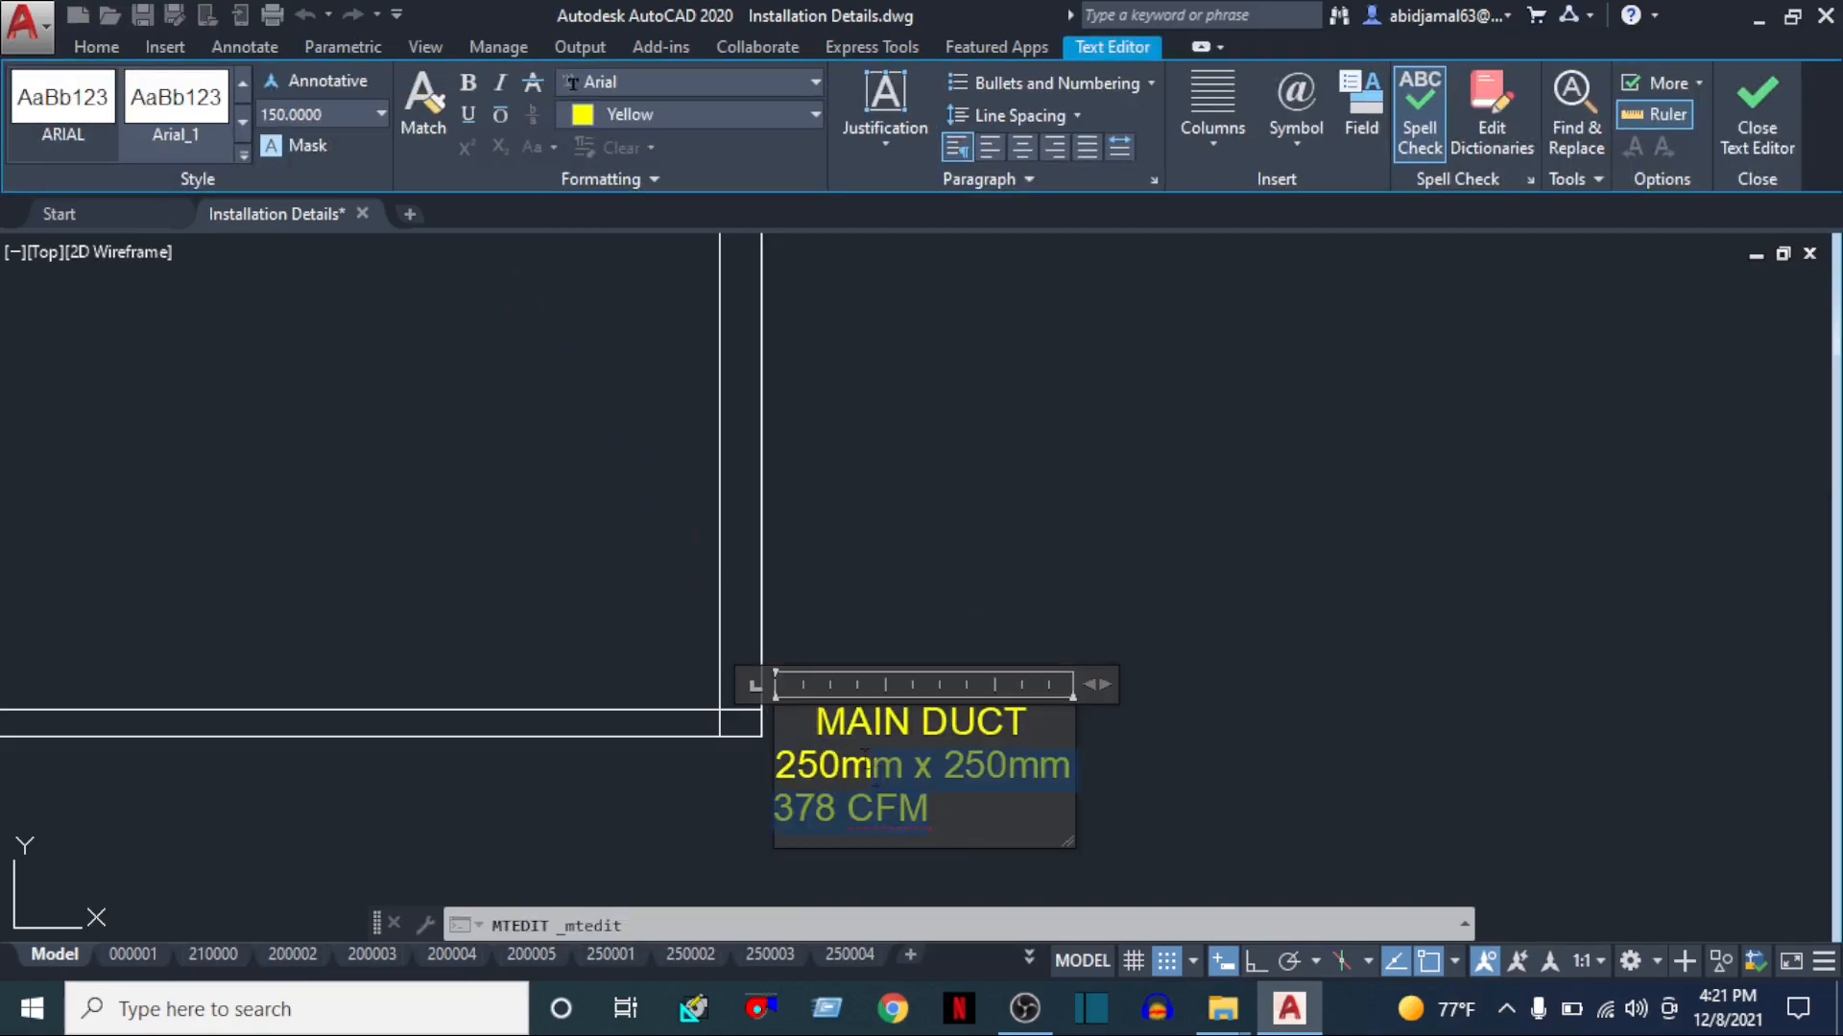
left_click_drag(874, 779, 795, 698)
type("FLOOR")
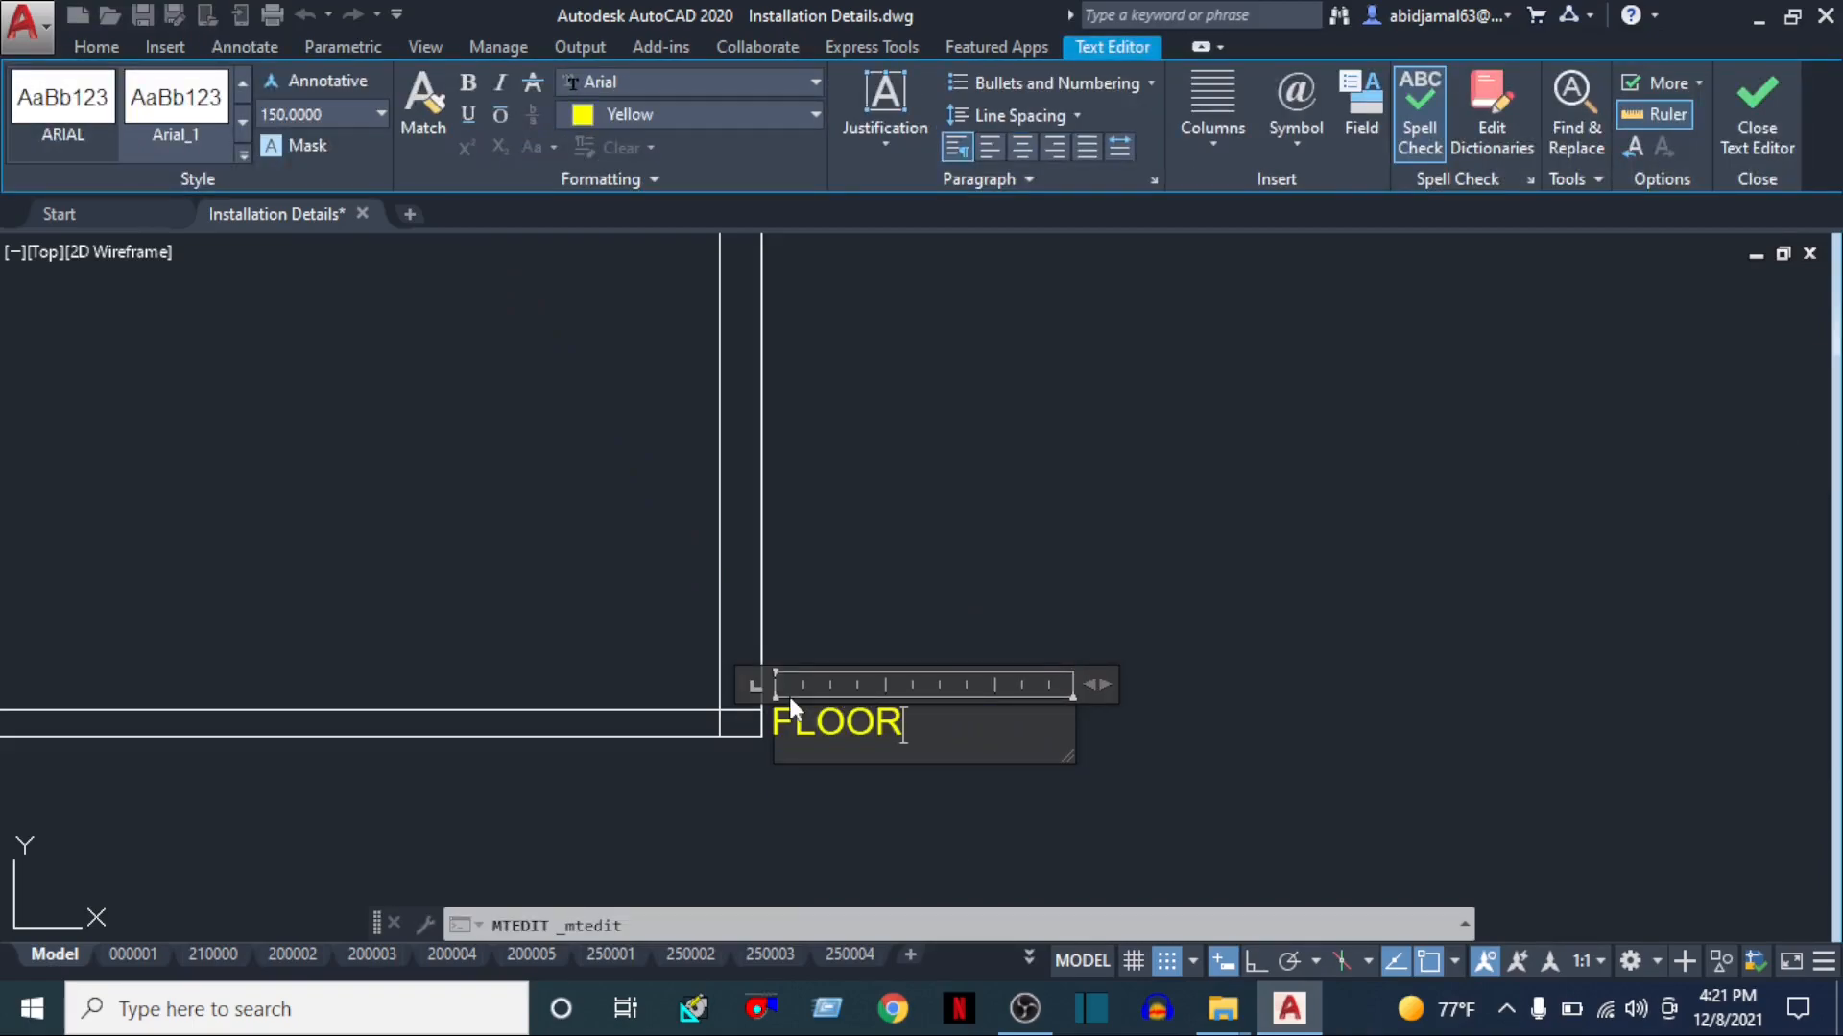
left_click(999, 576)
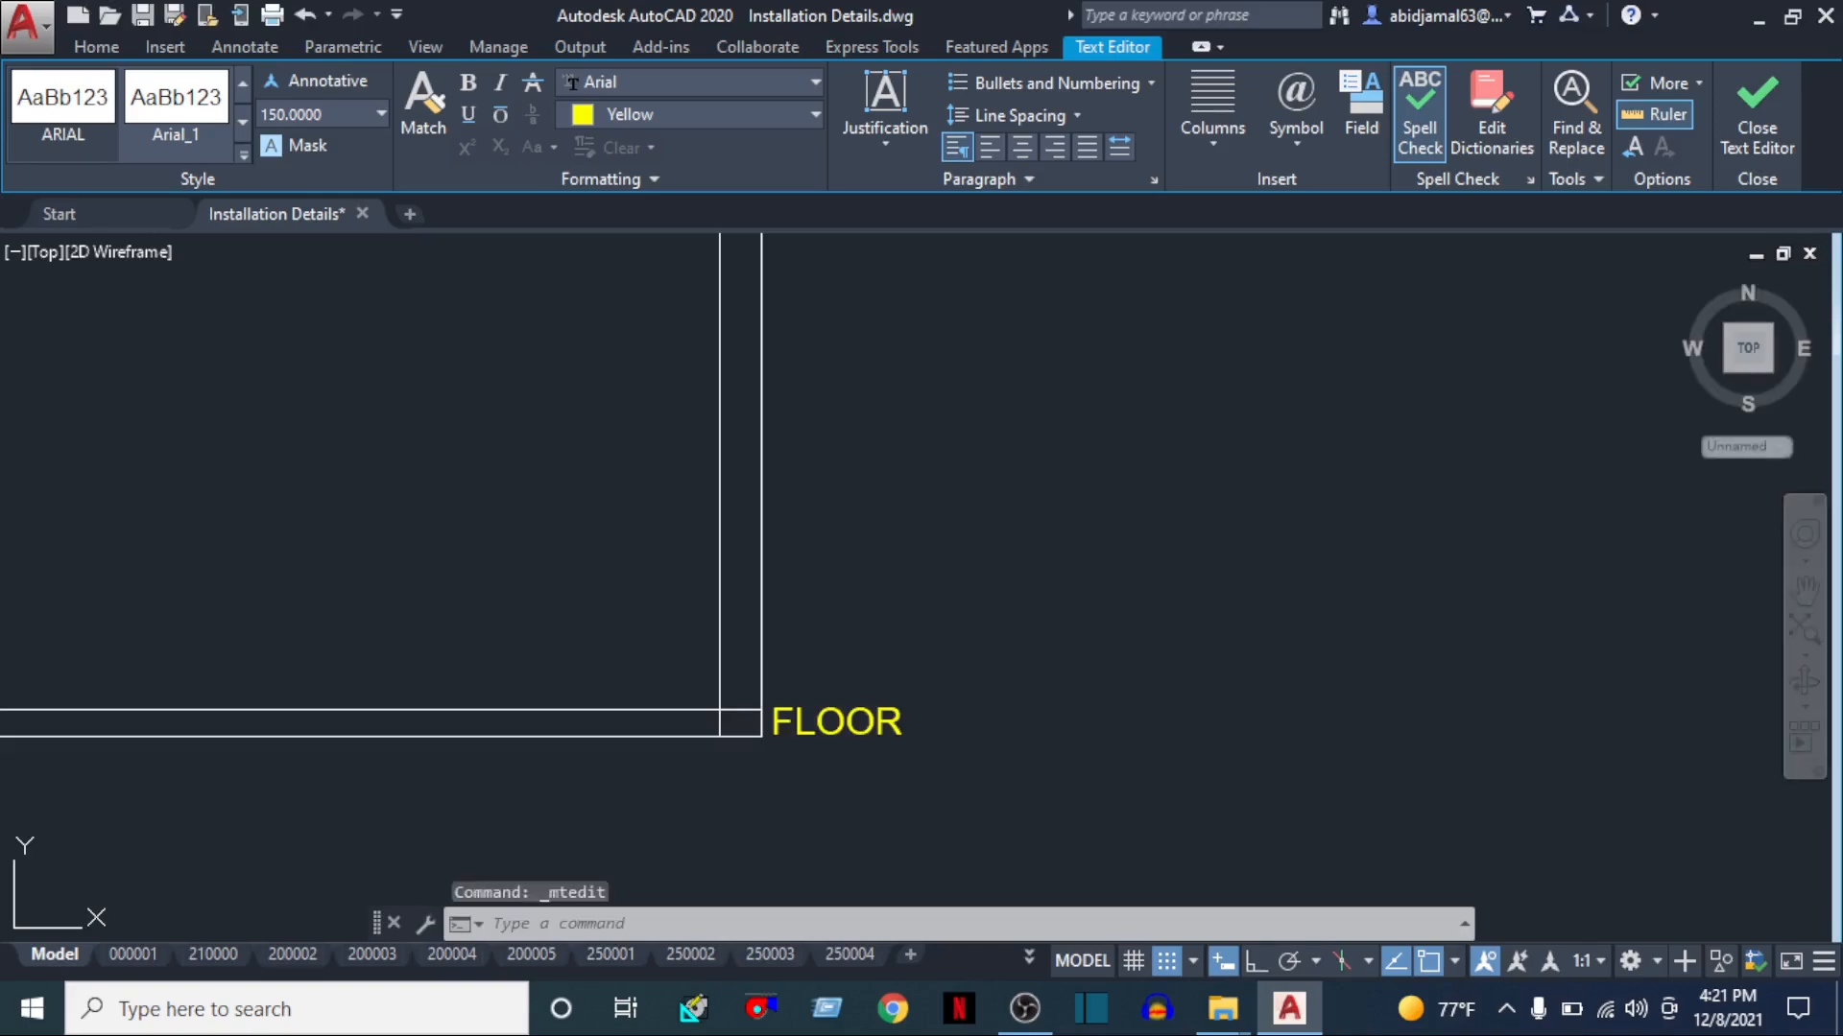
Copy the FLOOR label straight up to the false ceiling and to the roof slab, with ortho on
type("c")
key("Return")
left_click(891, 640)
left_click(826, 765)
key("Return")
left_click(992, 759)
middle_click_drag(932, 419, 958, 759)
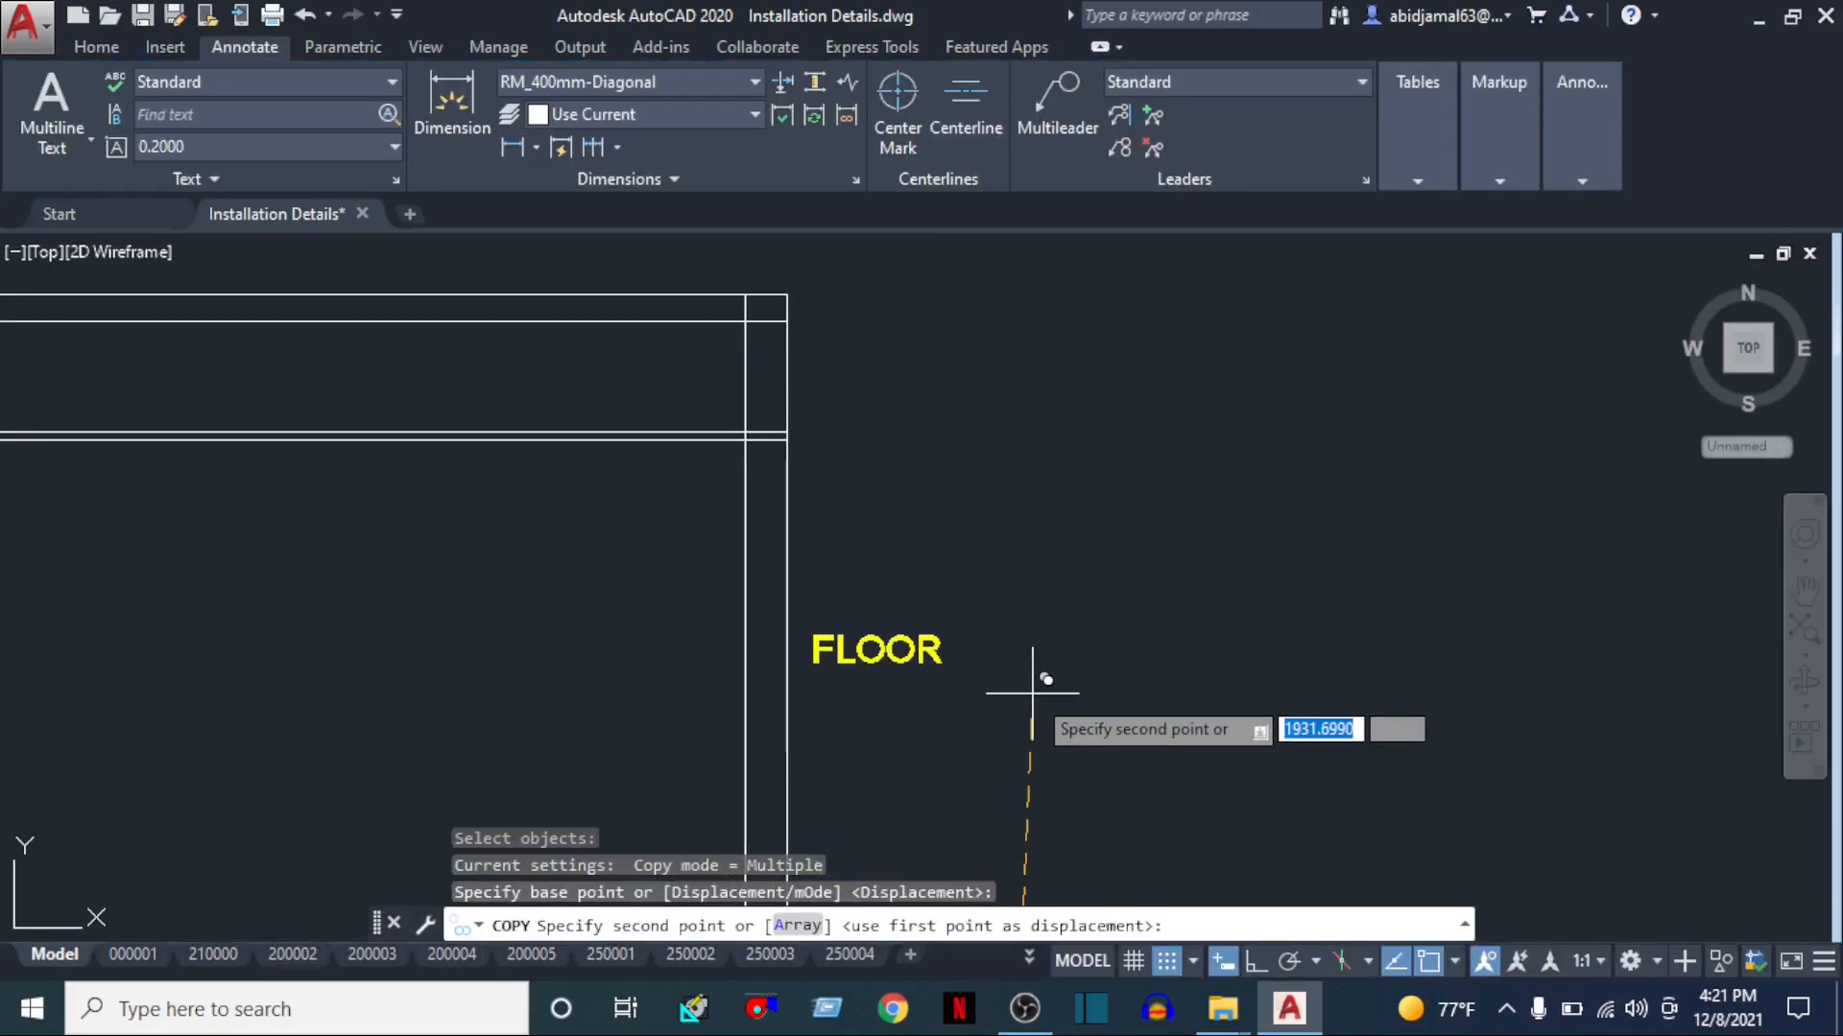
key("F8")
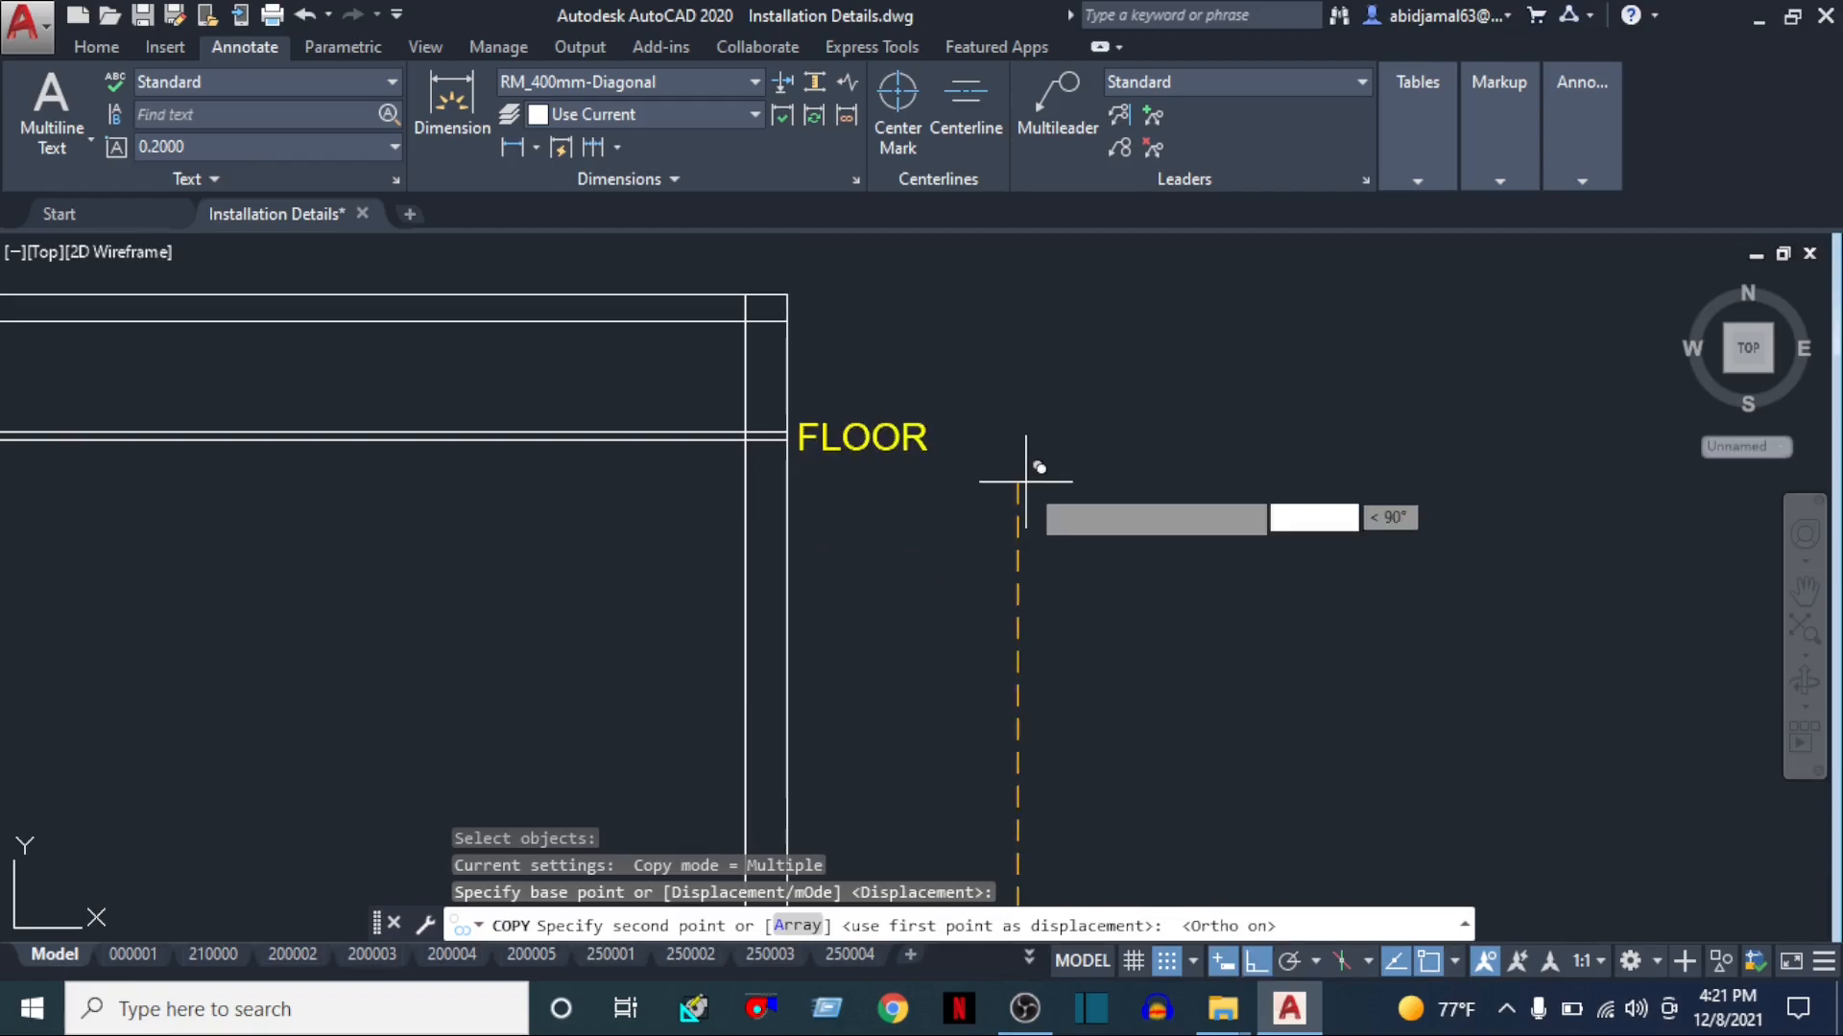
left_click(1027, 480)
left_click(1036, 351)
key("Escape")
Change the label beside the false ceiling to CEILING and the one beside the roof slab to ROOF
double_click(862, 436)
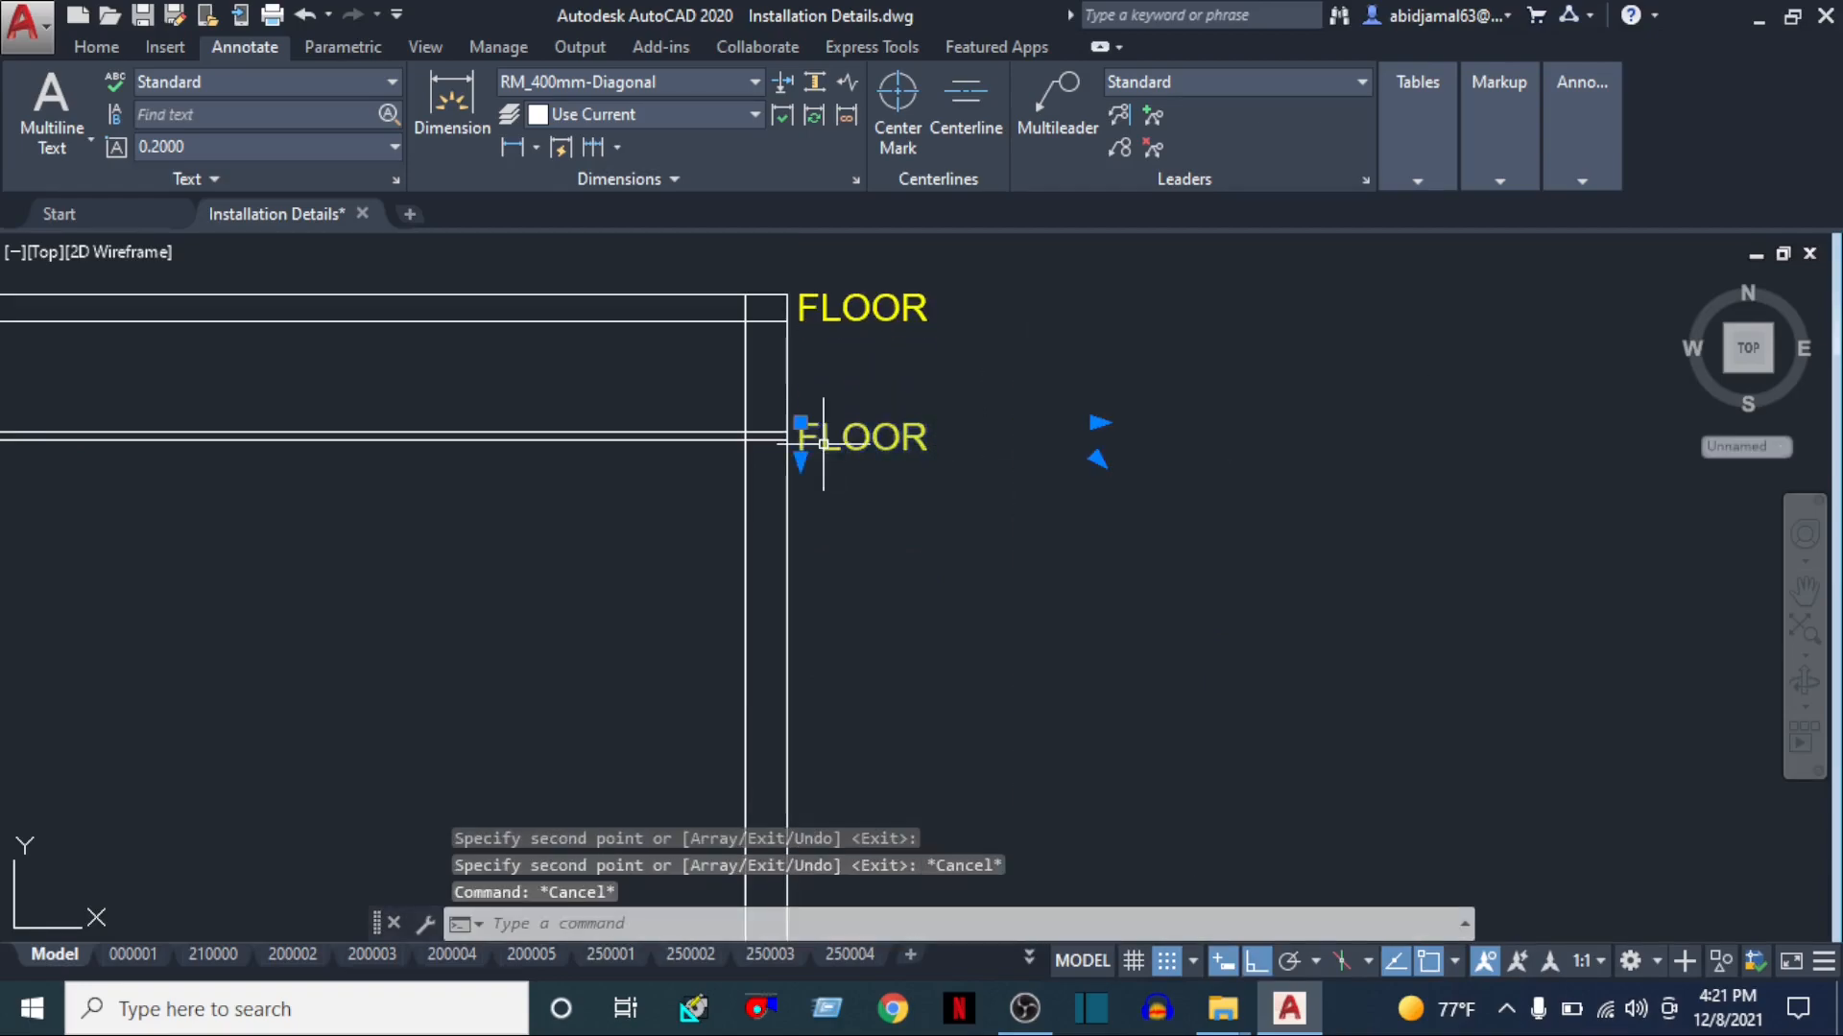
type("CEILING")
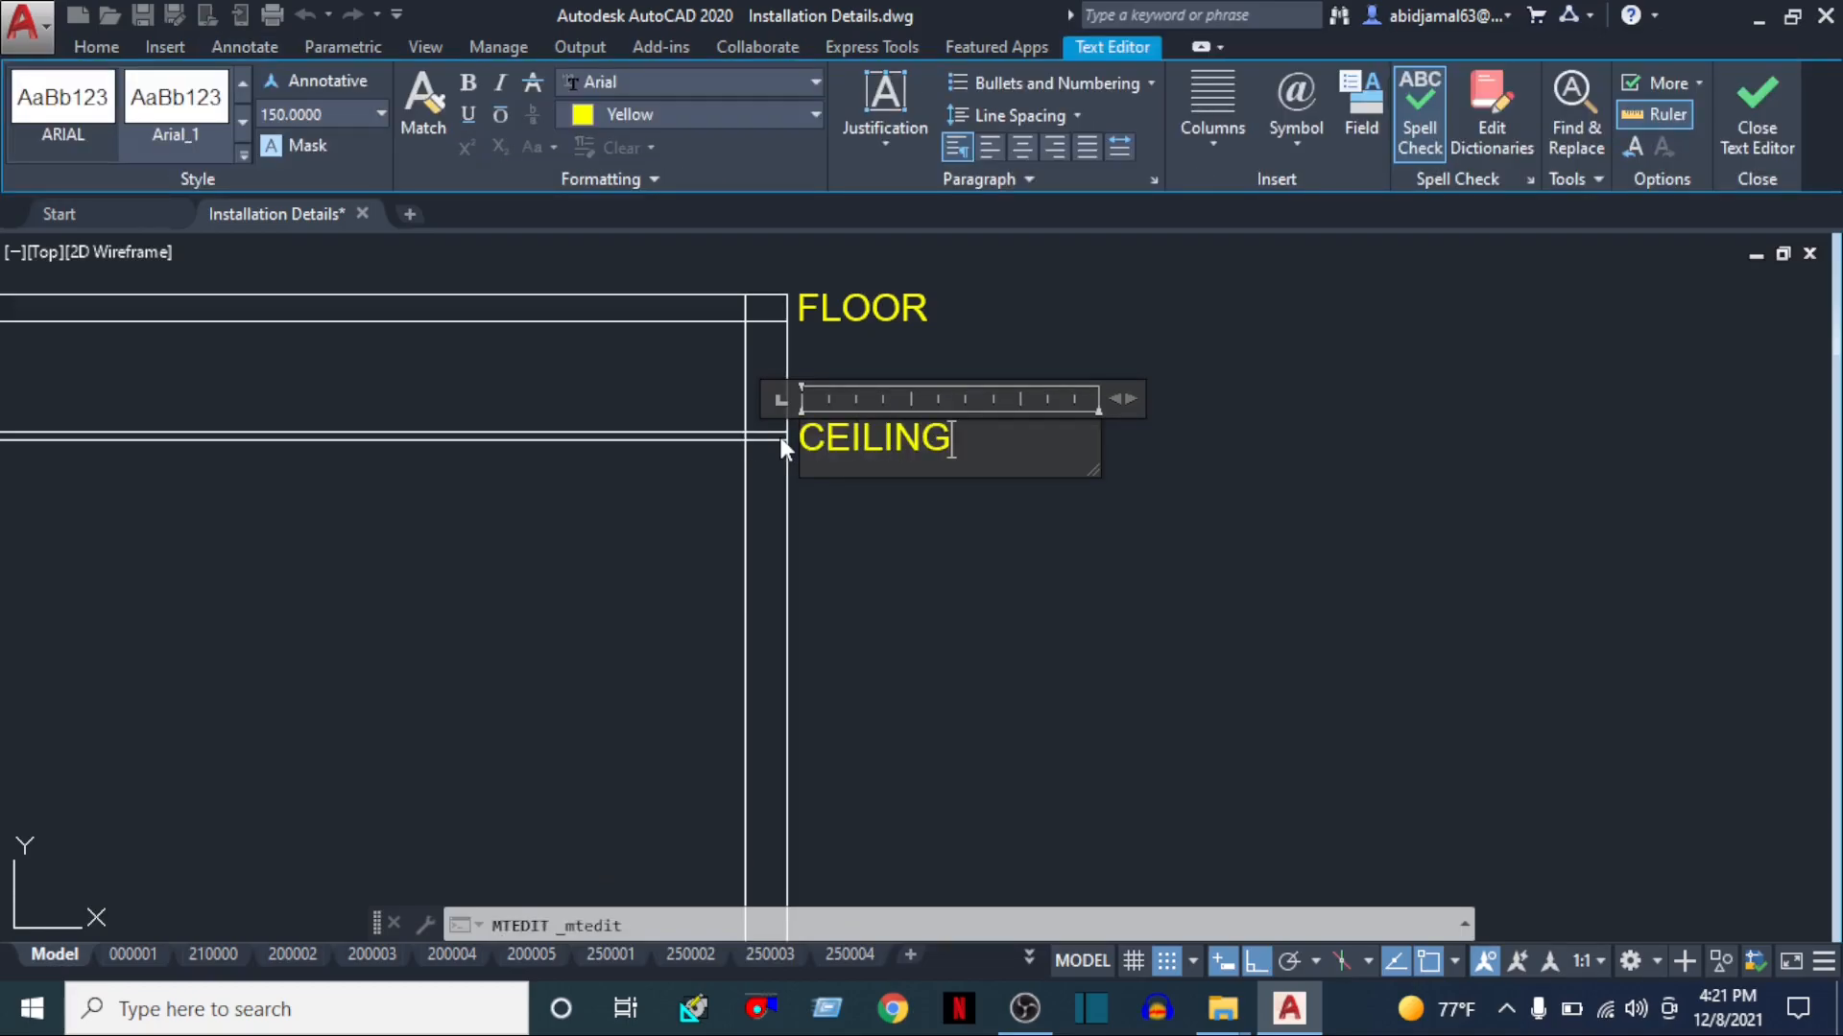
left_click(1035, 670)
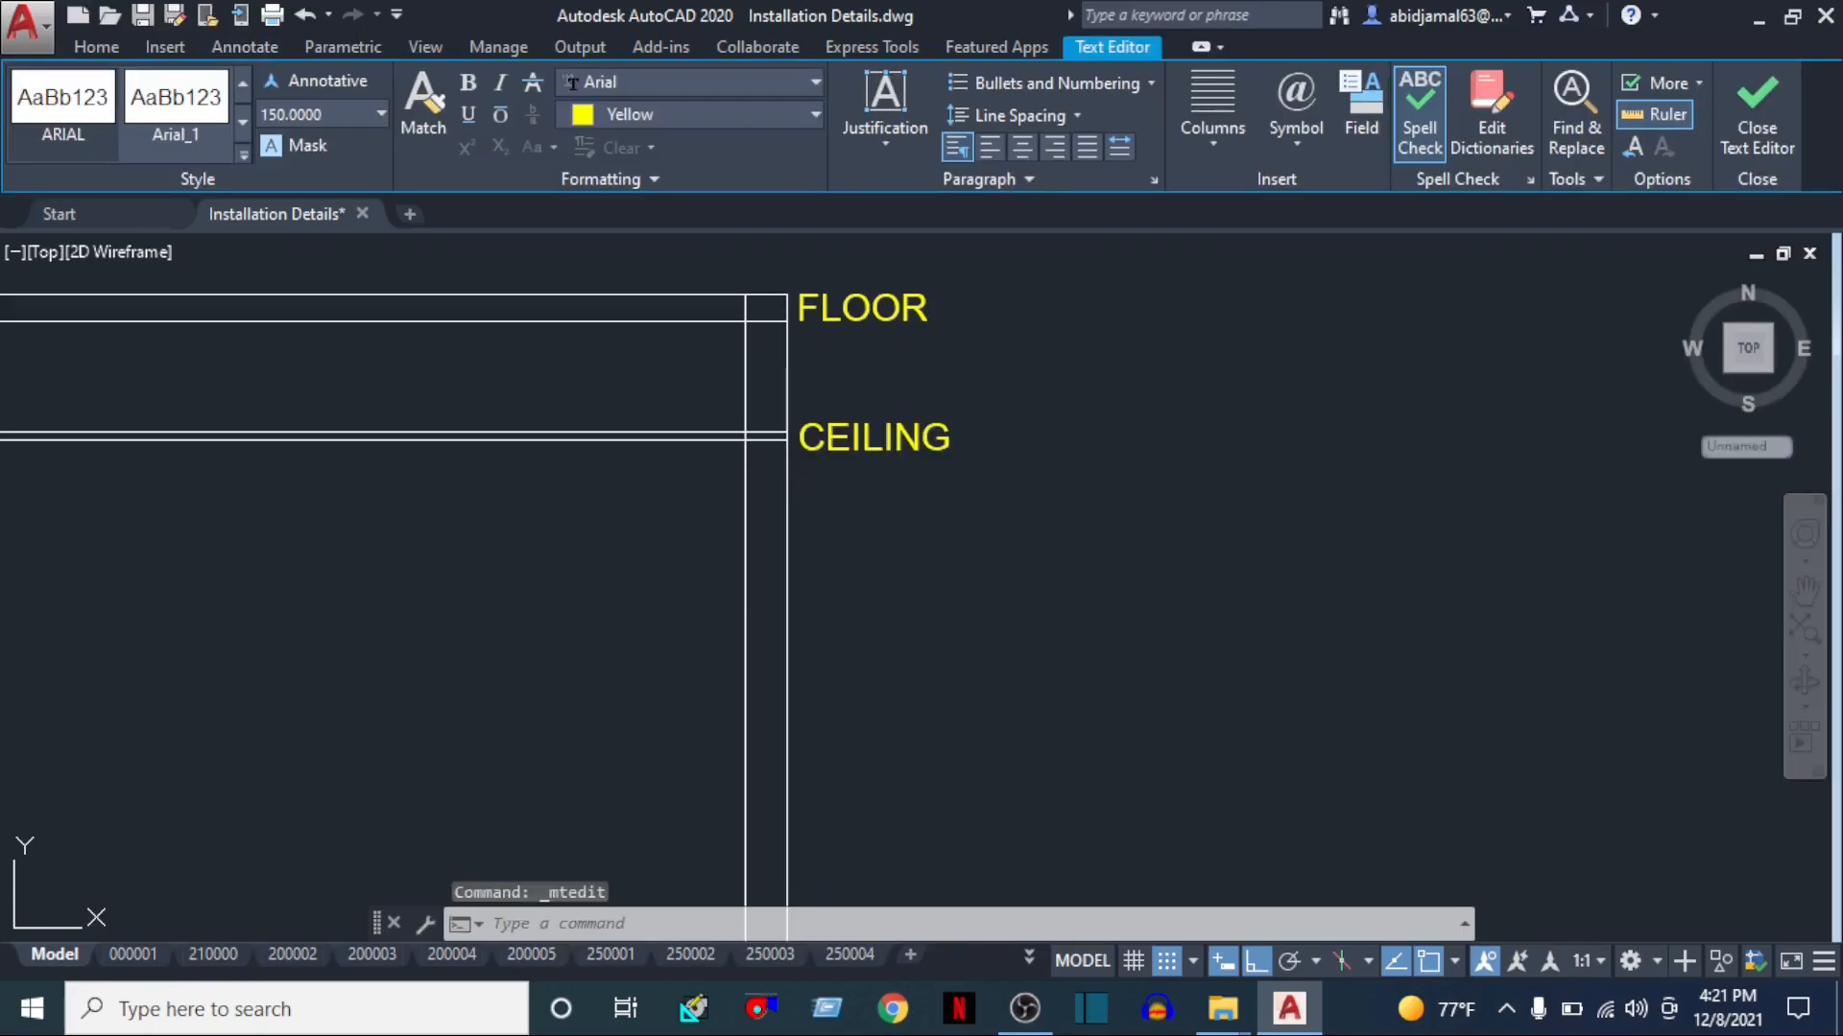
double_click(821, 305)
type("ROOF")
left_click(995, 648)
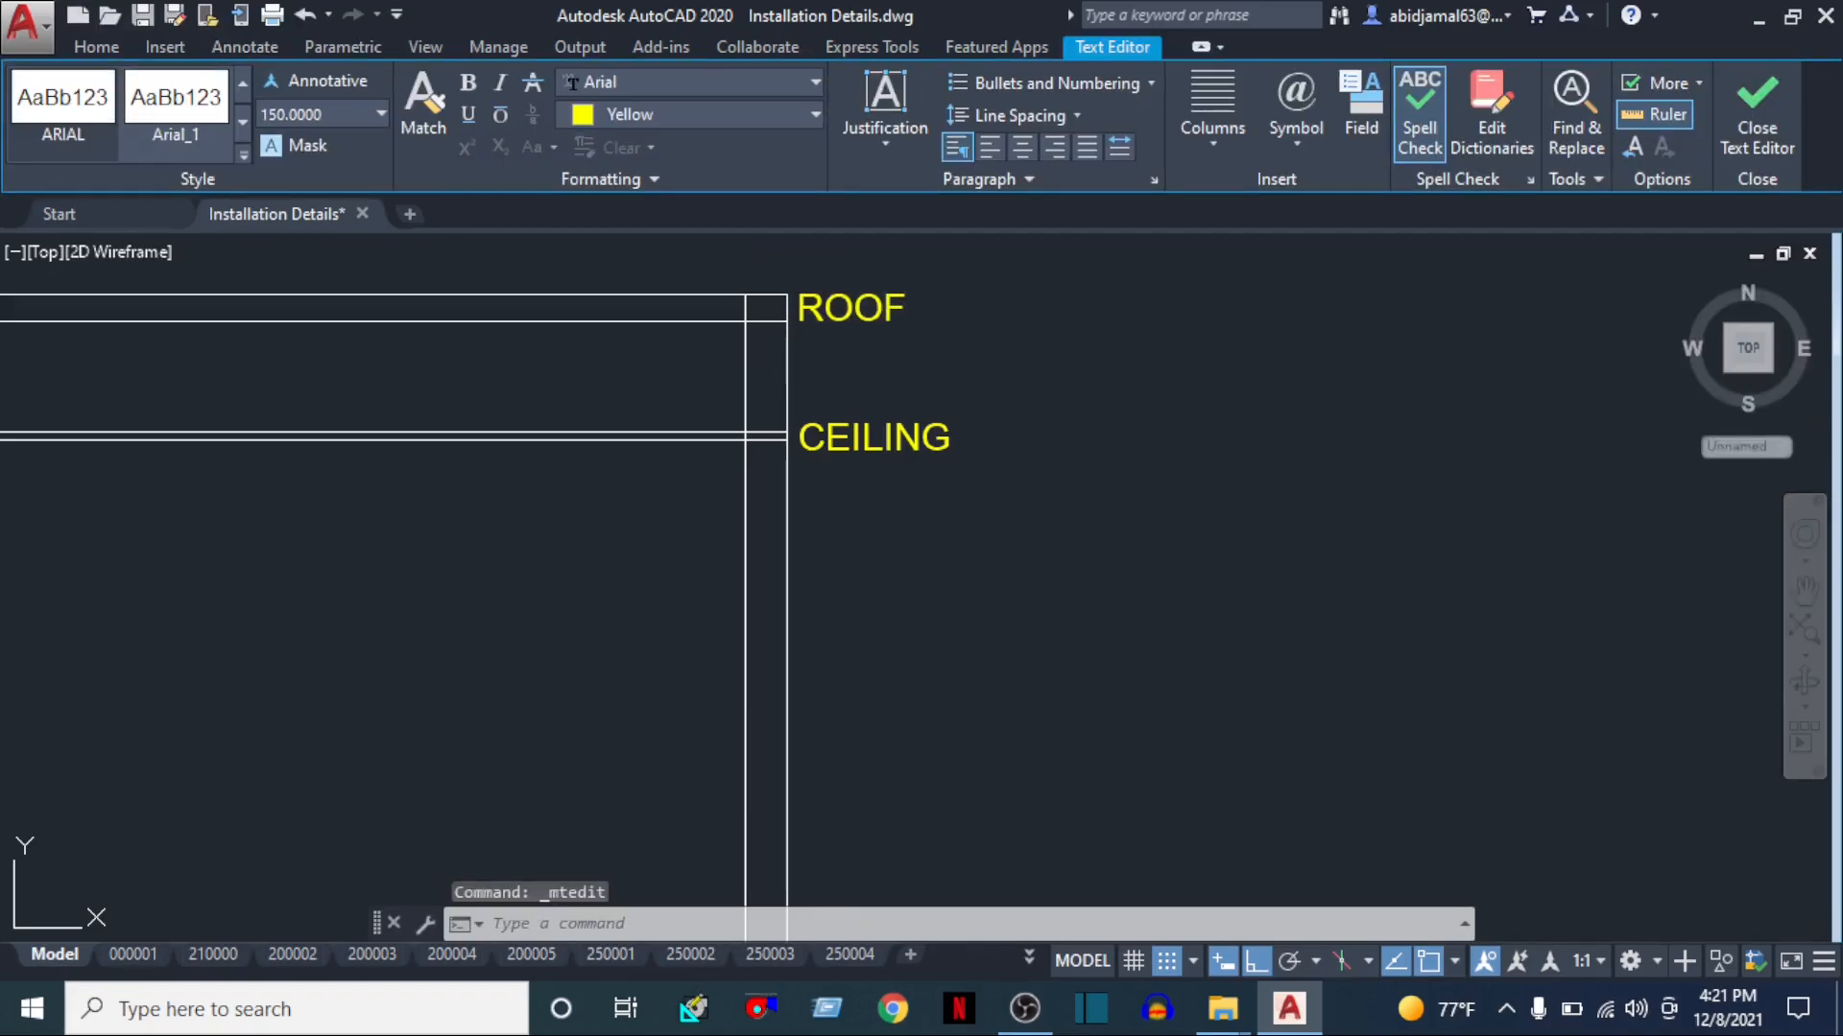
Draw a vertical construction line through the S-side edge of the AHU/FCU box in the plan
scroll(954, 687, "down", 7)
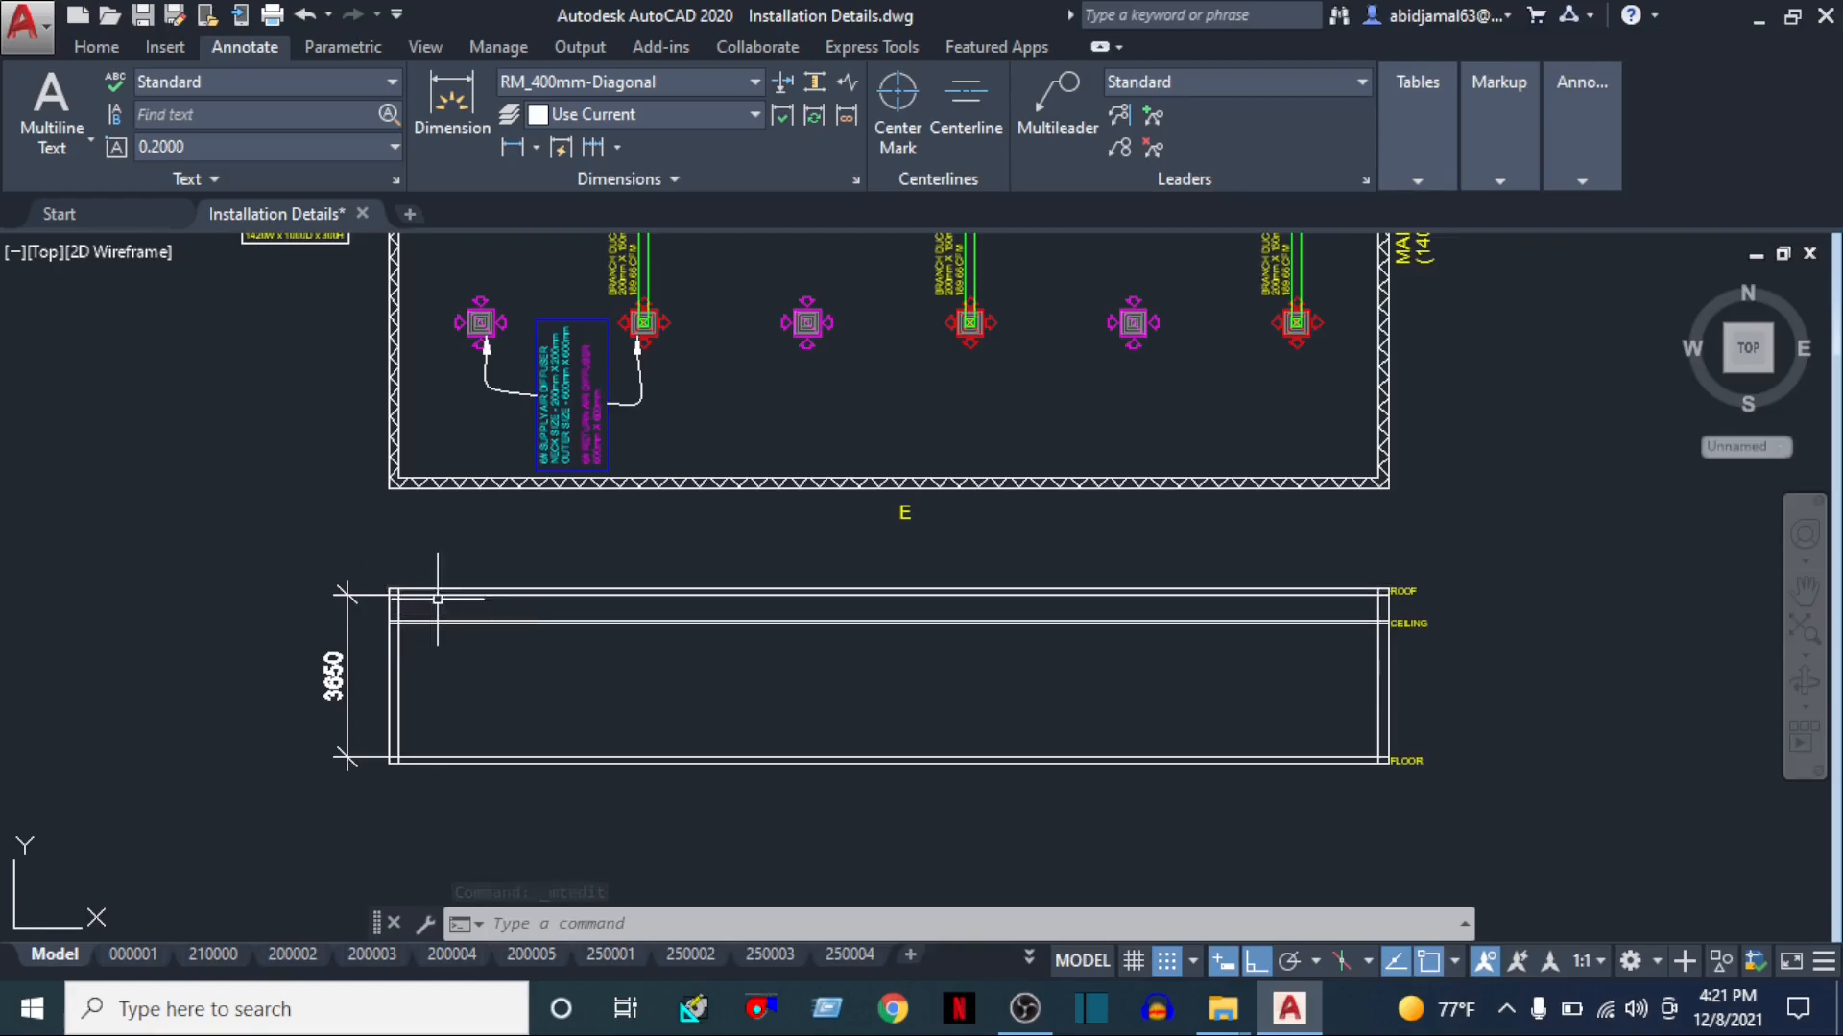
middle_click_drag(447, 411, 451, 608)
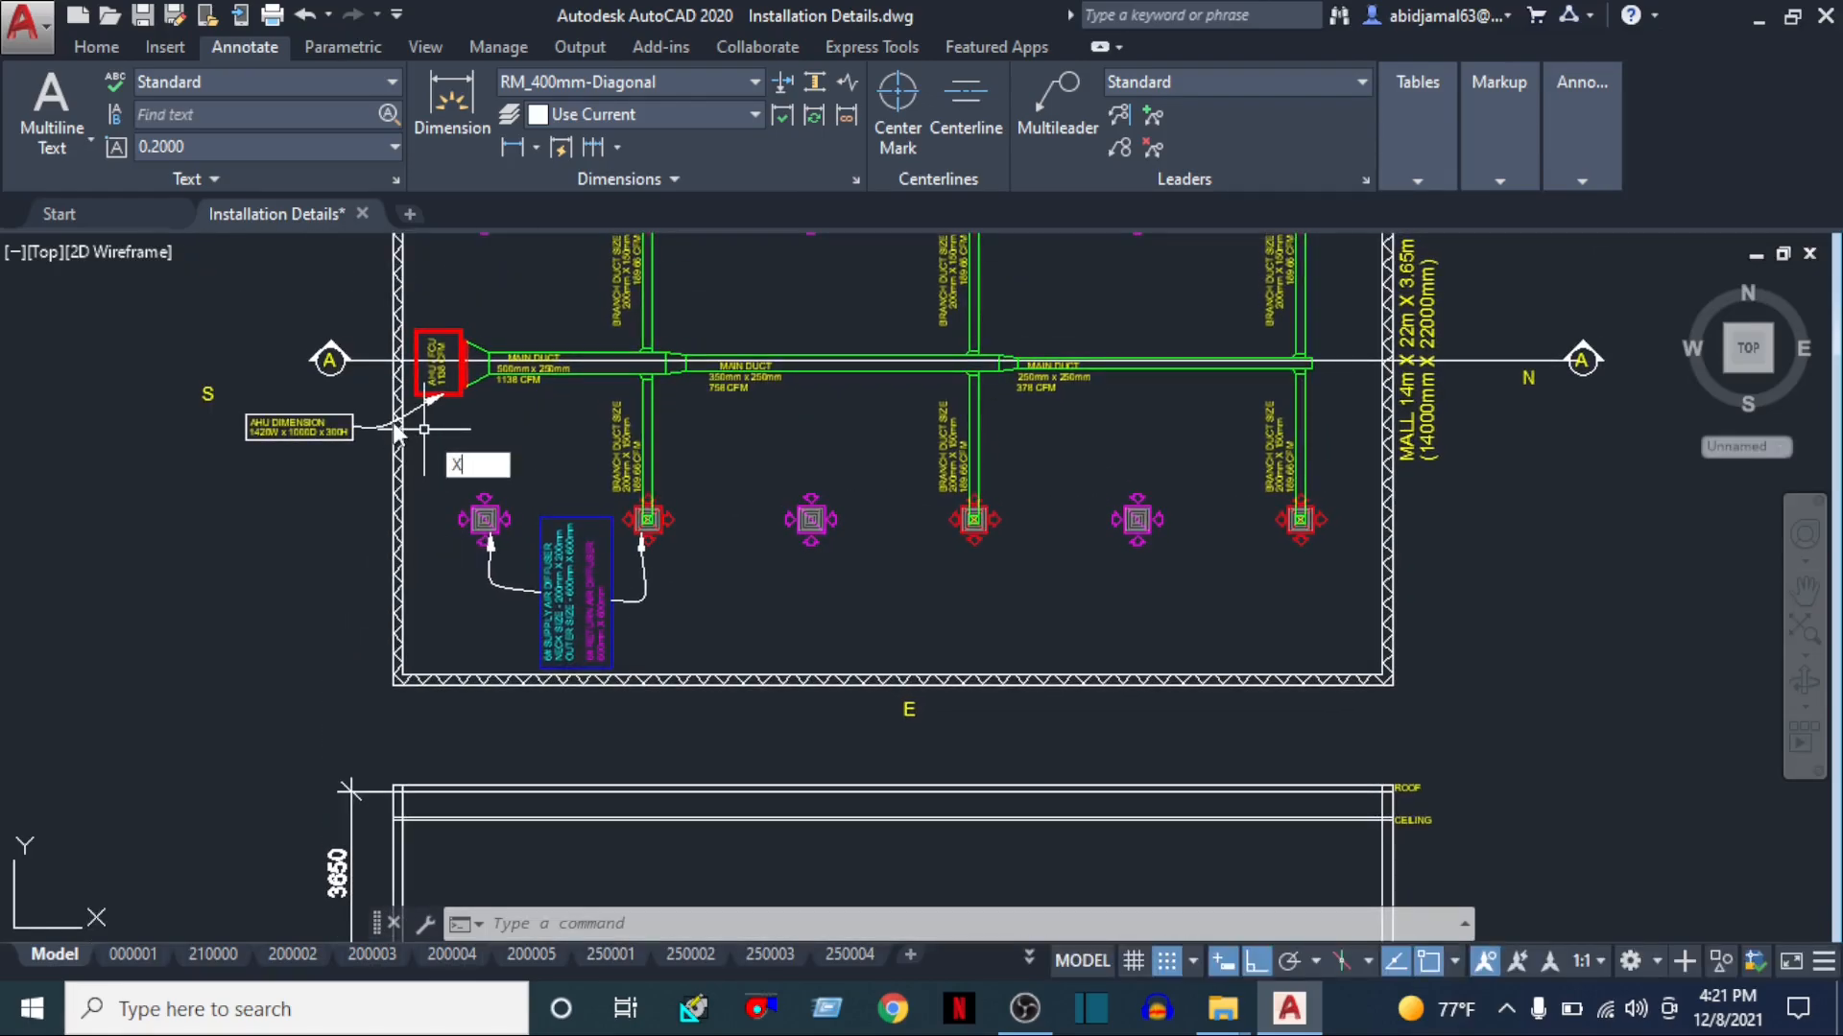
type("L")
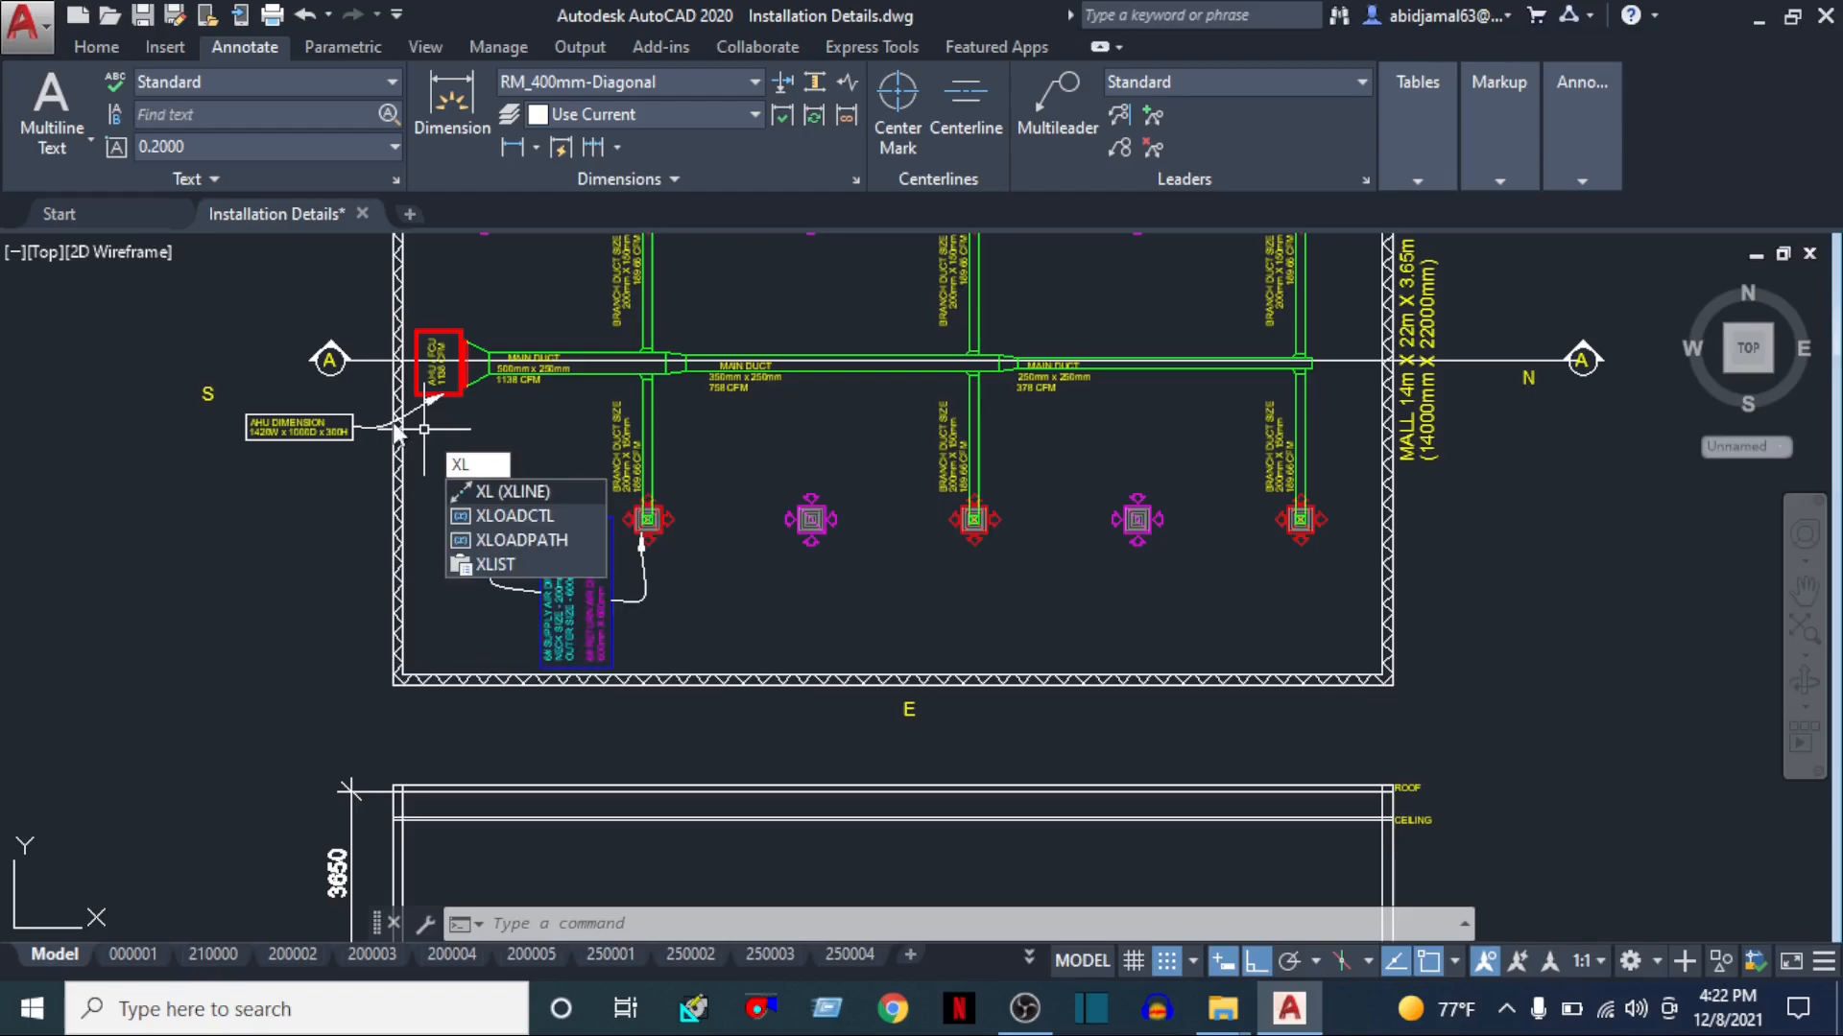
key("Return")
scroll(441, 355, "up", 6)
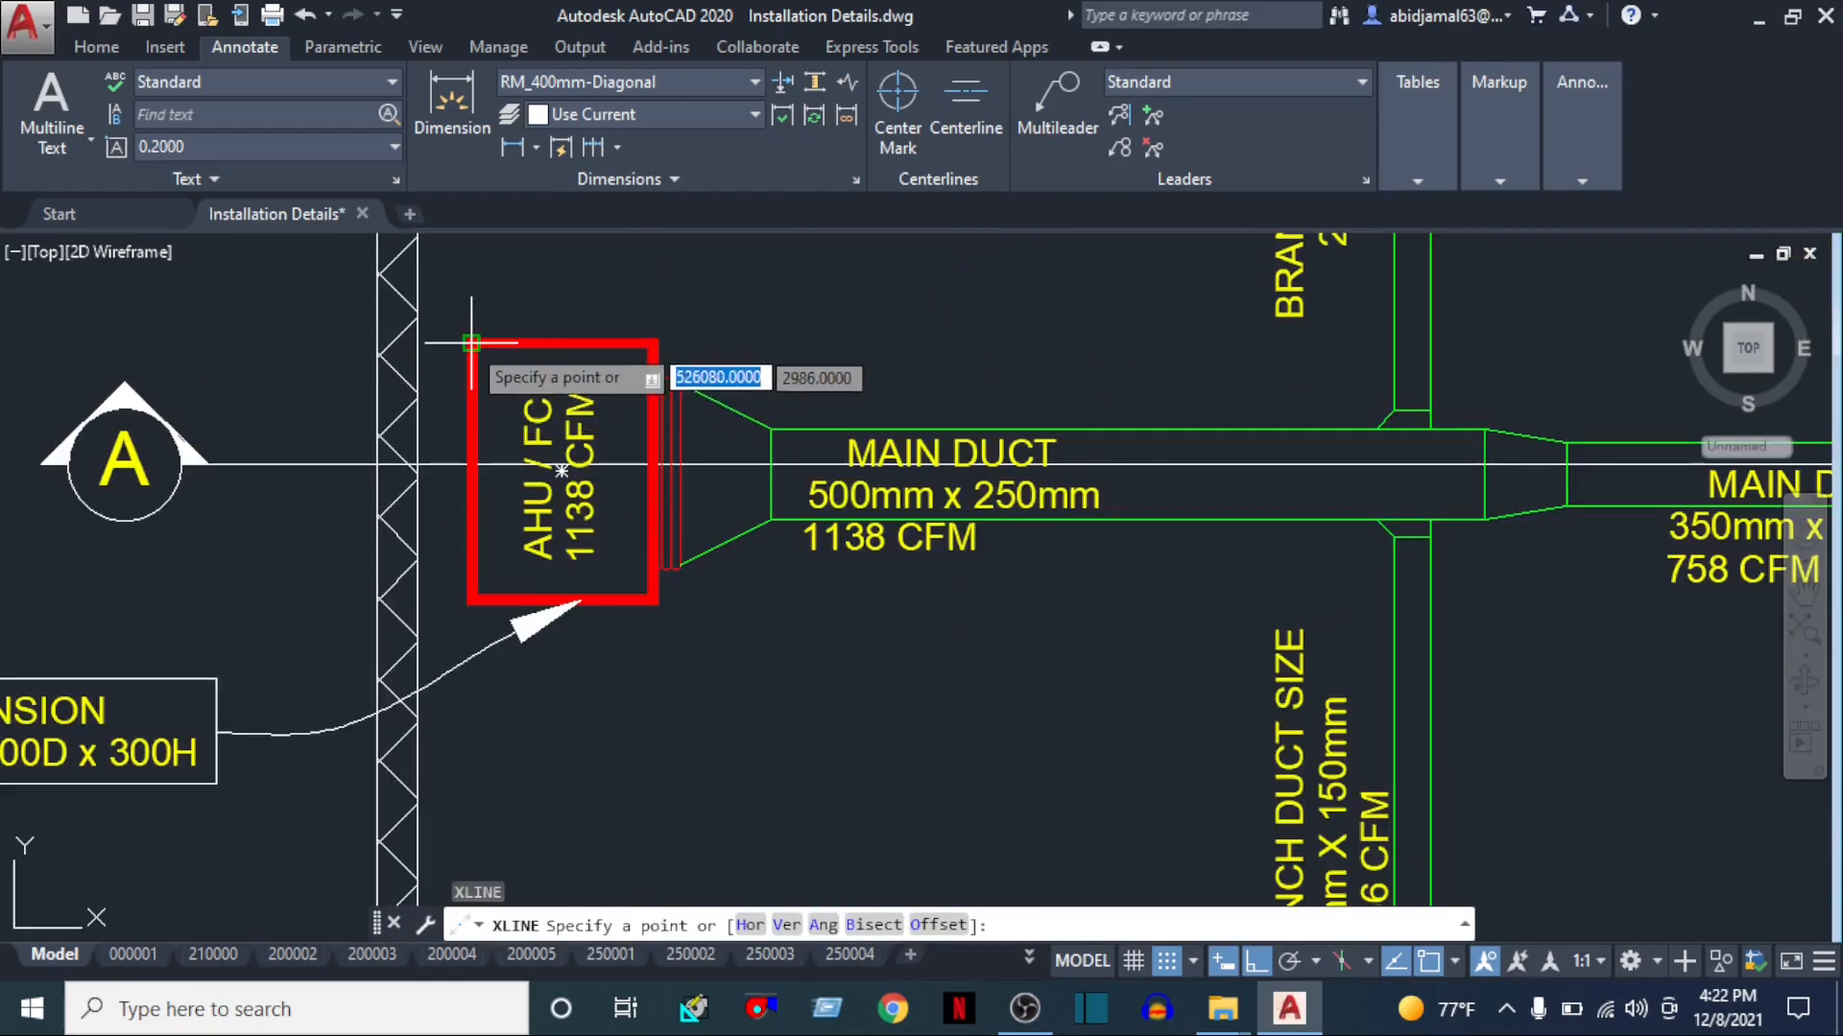
left_click(471, 343)
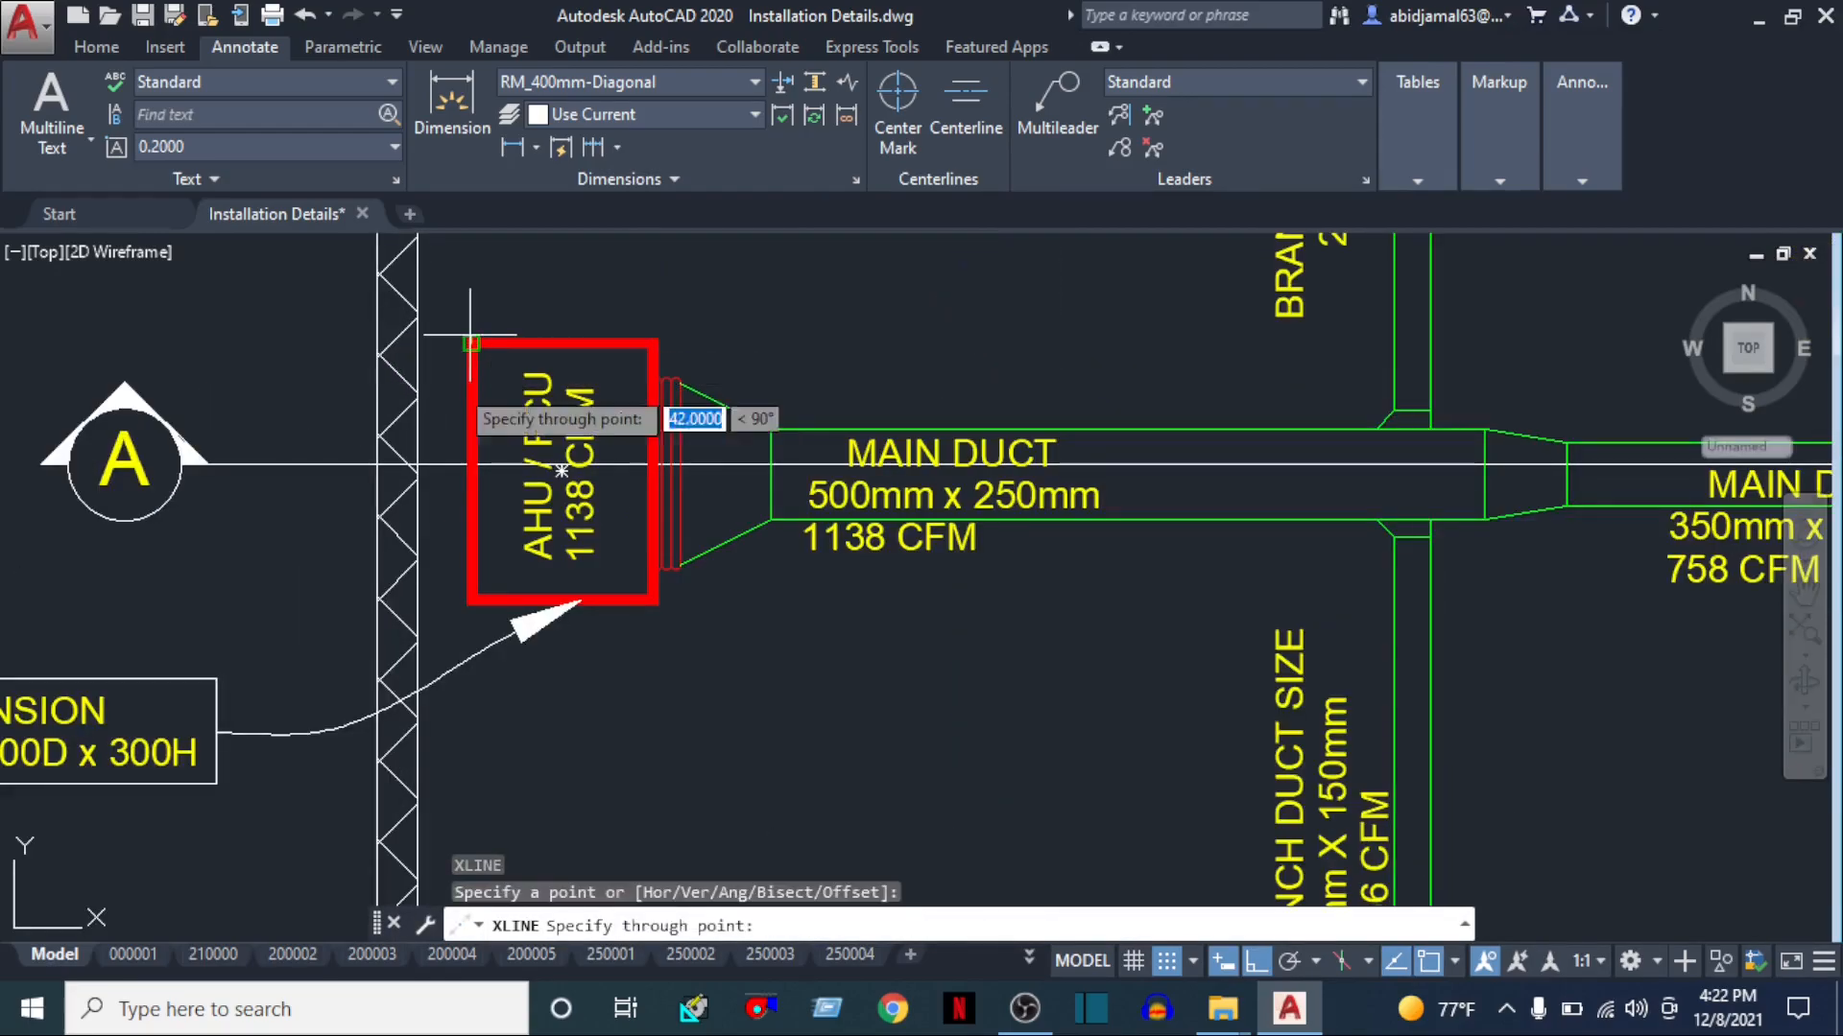
left_click(474, 601)
key("Return")
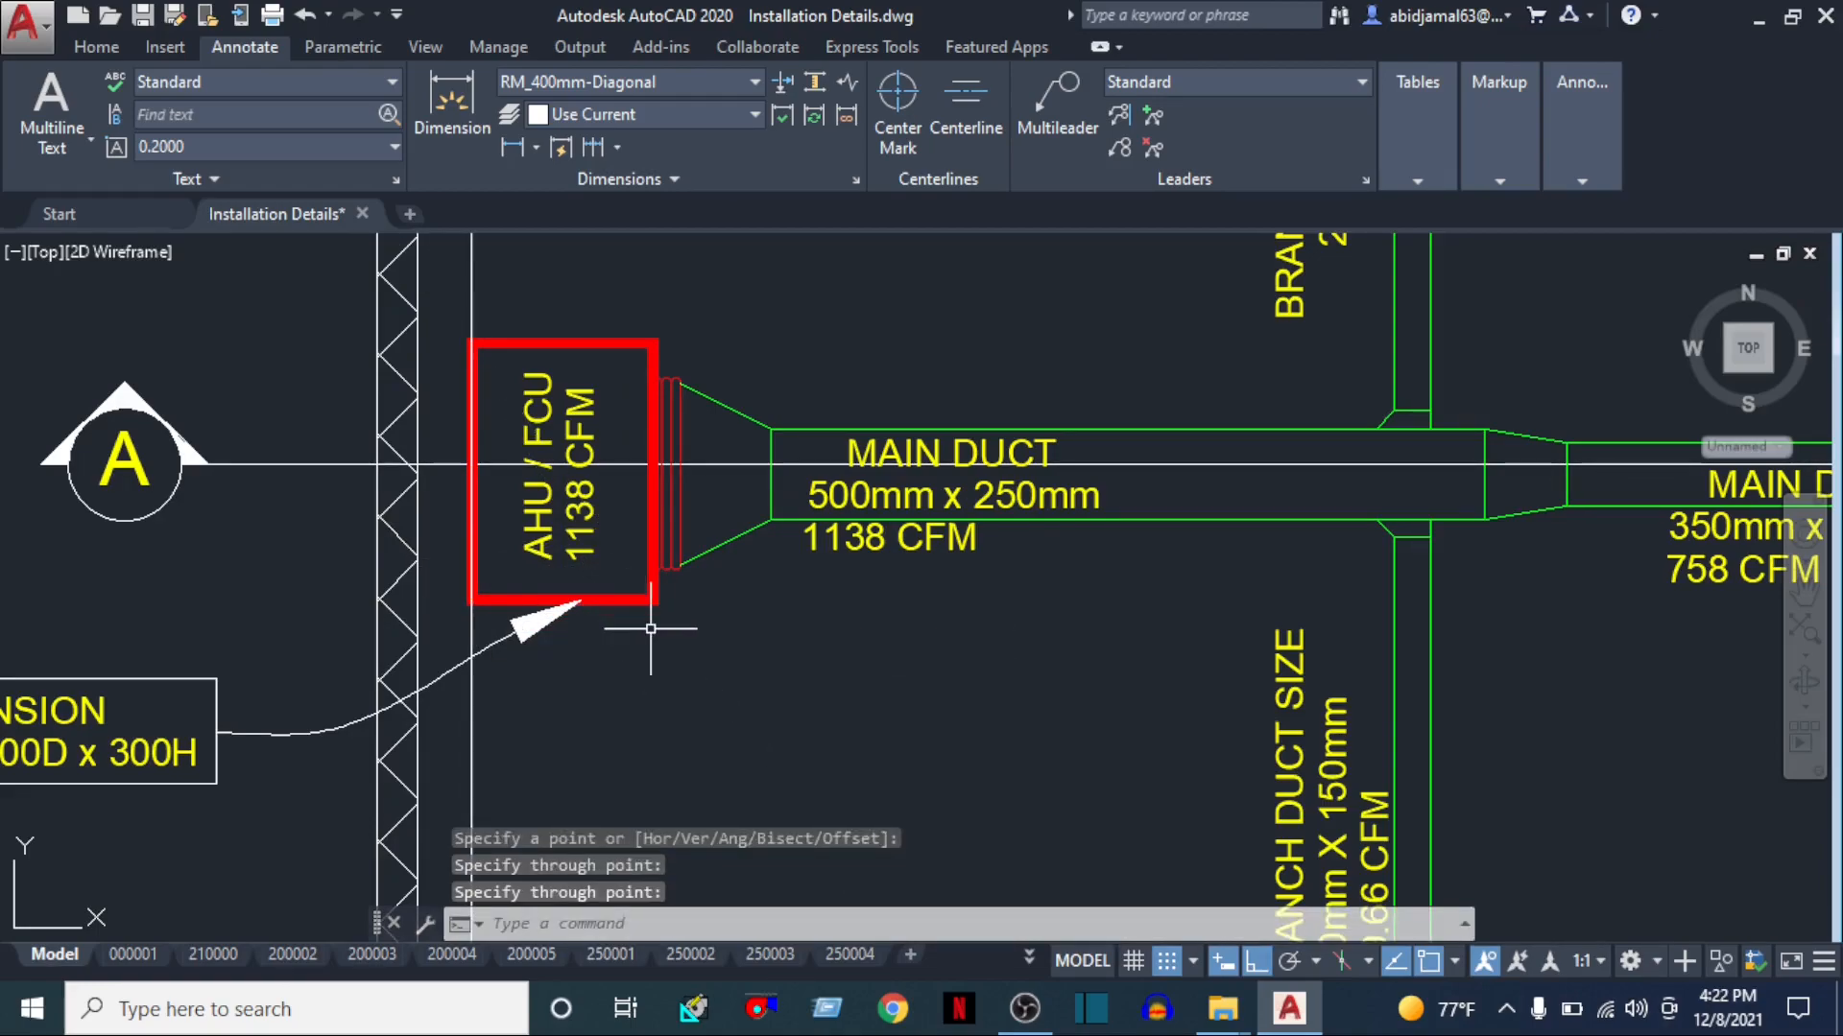
Draw a second vertical construction line through the duct-side edge of the AHU/FCU box
key("Return")
left_click(651, 601)
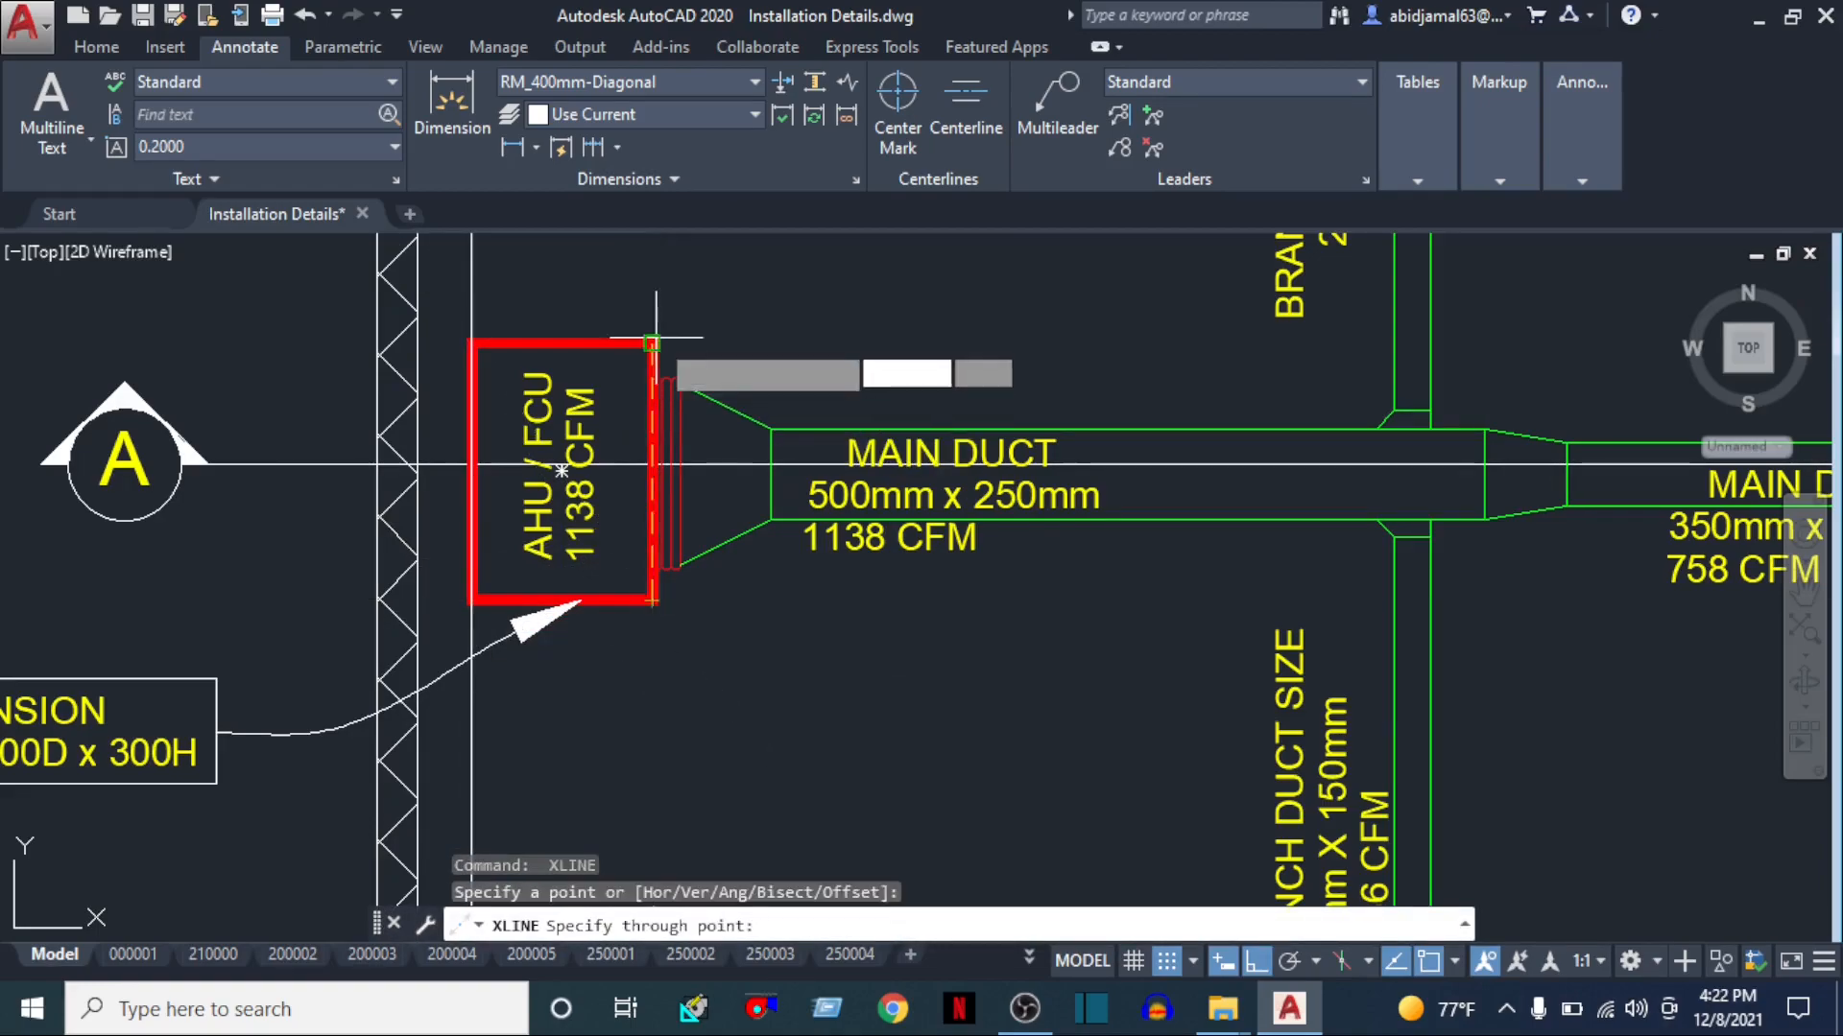
left_click(652, 342)
scroll(710, 614, "down", 5)
key("Escape")
Match the two vertical construction lines to the properties of the red AHU/FCU connection in the plan
middle_click_drag(699, 619, 651, 250)
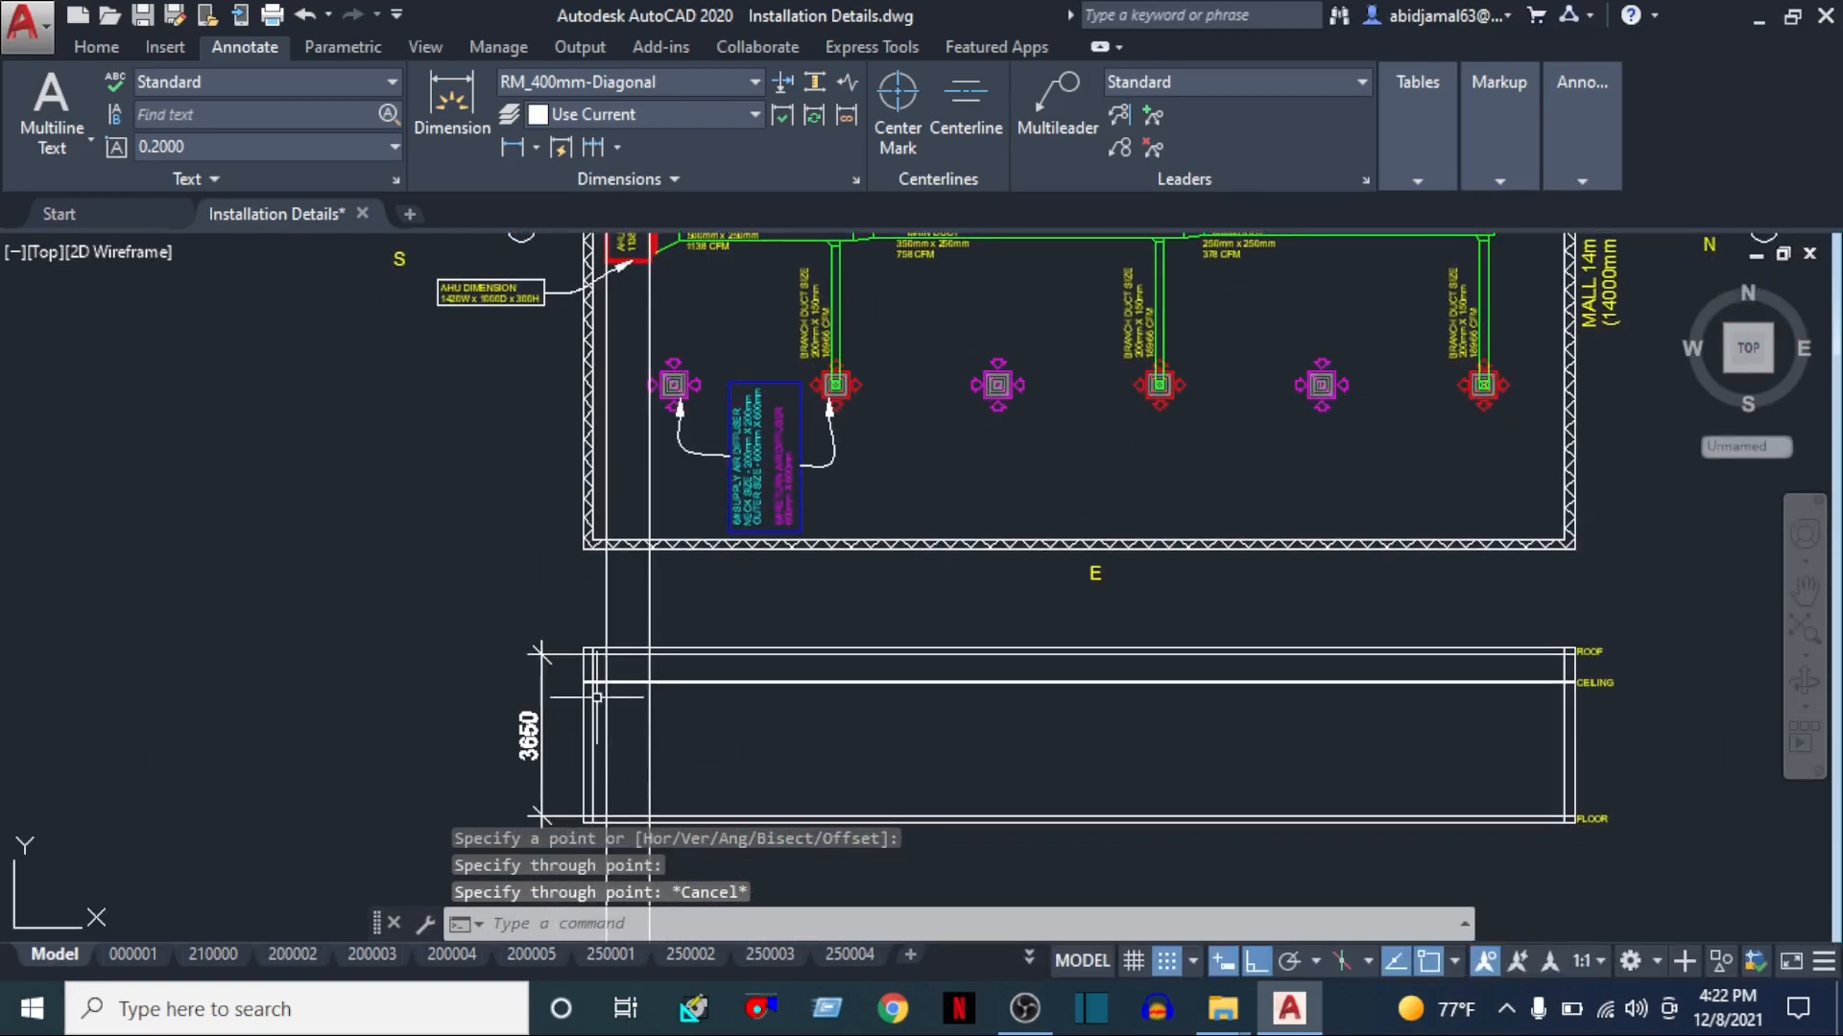
key("Return")
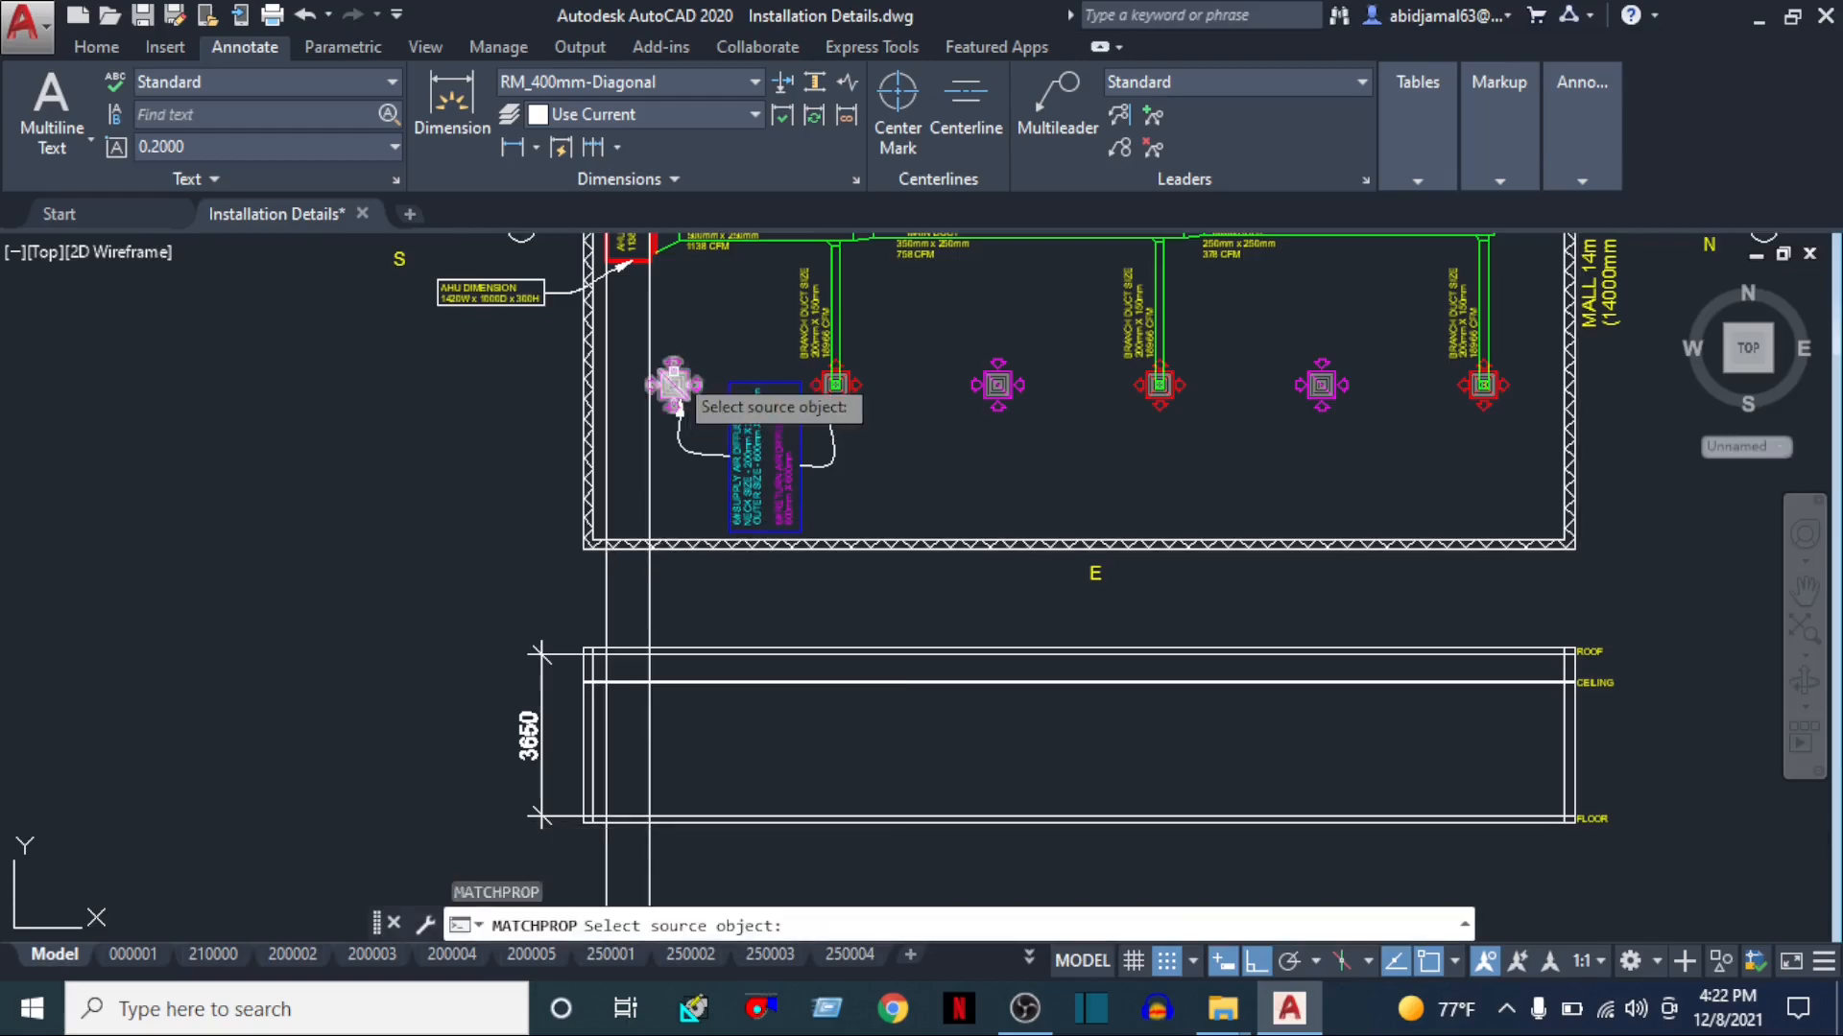
middle_click_drag(653, 240, 639, 486)
scroll(638, 486, "up", 5)
left_click(712, 476)
left_click(715, 293)
left_click(502, 326)
scroll(502, 444, "down", 4)
middle_click_drag(615, 488, 679, 206)
key("Escape")
Draw a horizontal line along the underside of the section's roof slab between the two red construction lines
scroll(619, 667, "up", 4)
middle_click_drag(609, 705, 635, 287)
type("l")
scroll(595, 382, "down", 3)
key("Return")
middle_click_drag(566, 921, 563, 720)
scroll(473, 588, "up", 4)
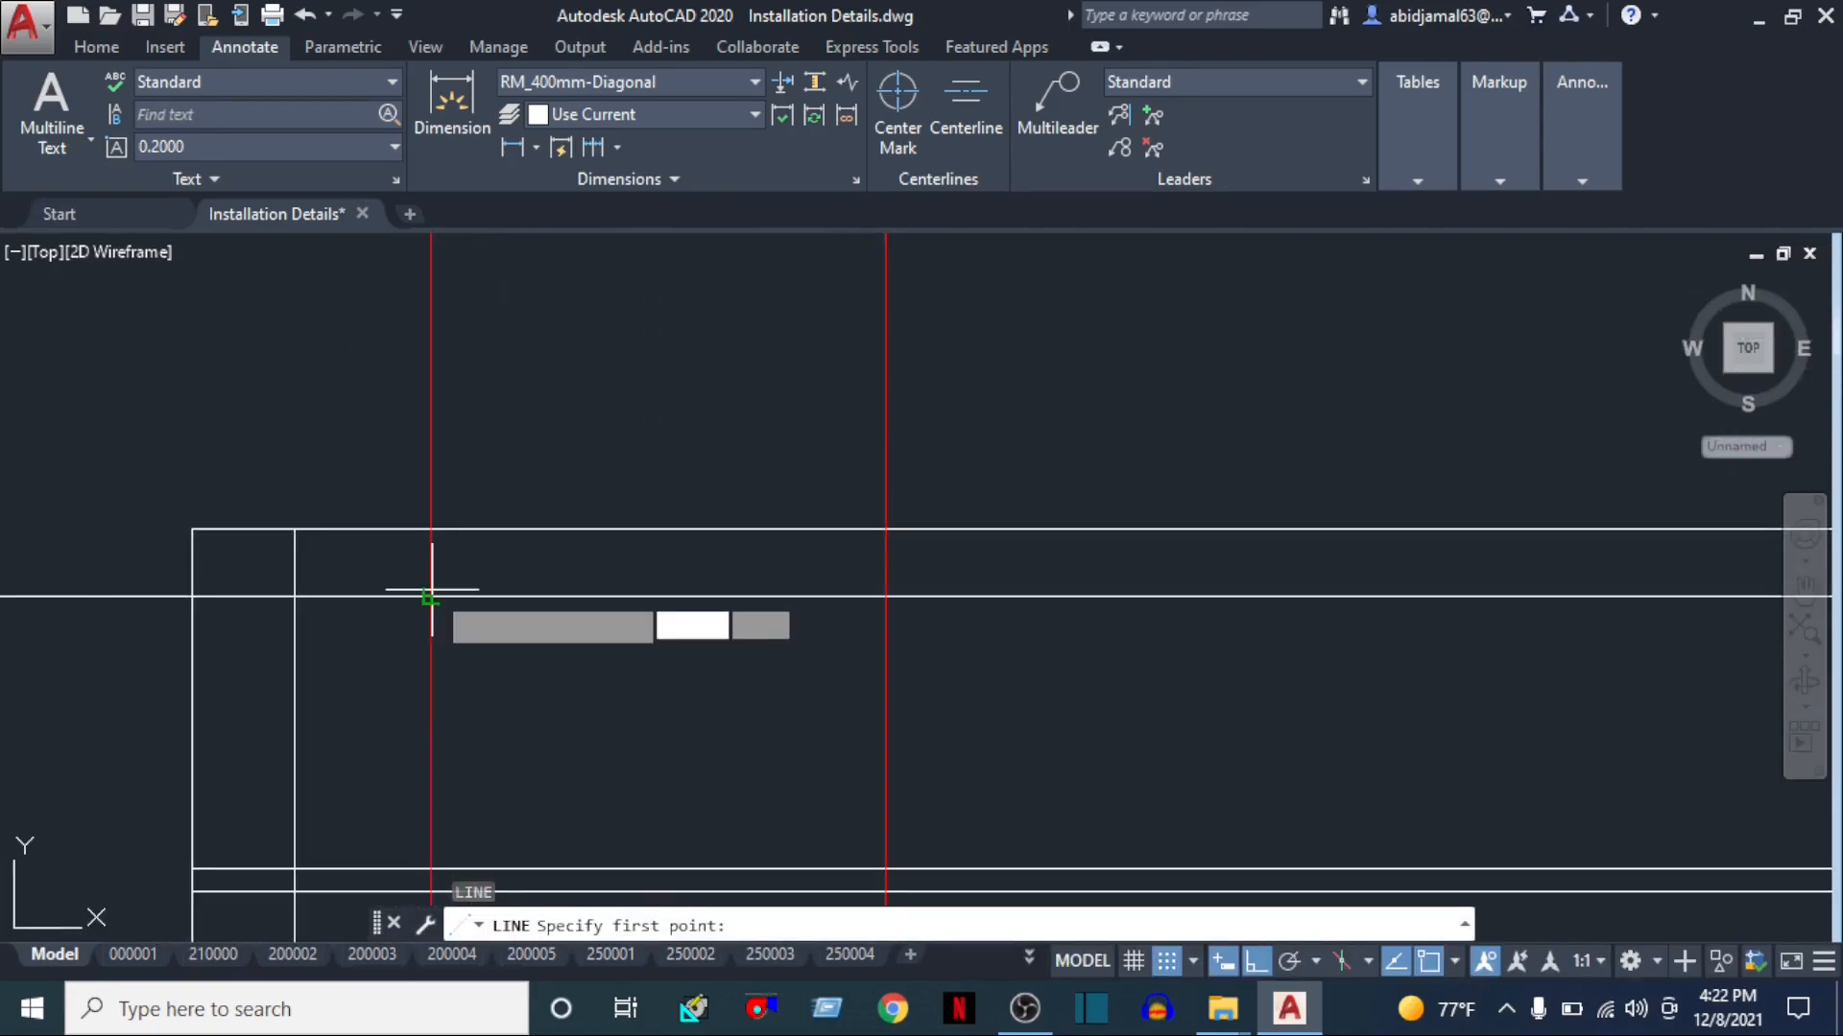
left_click(432, 593)
left_click(884, 597)
key("Escape")
key("Escape")
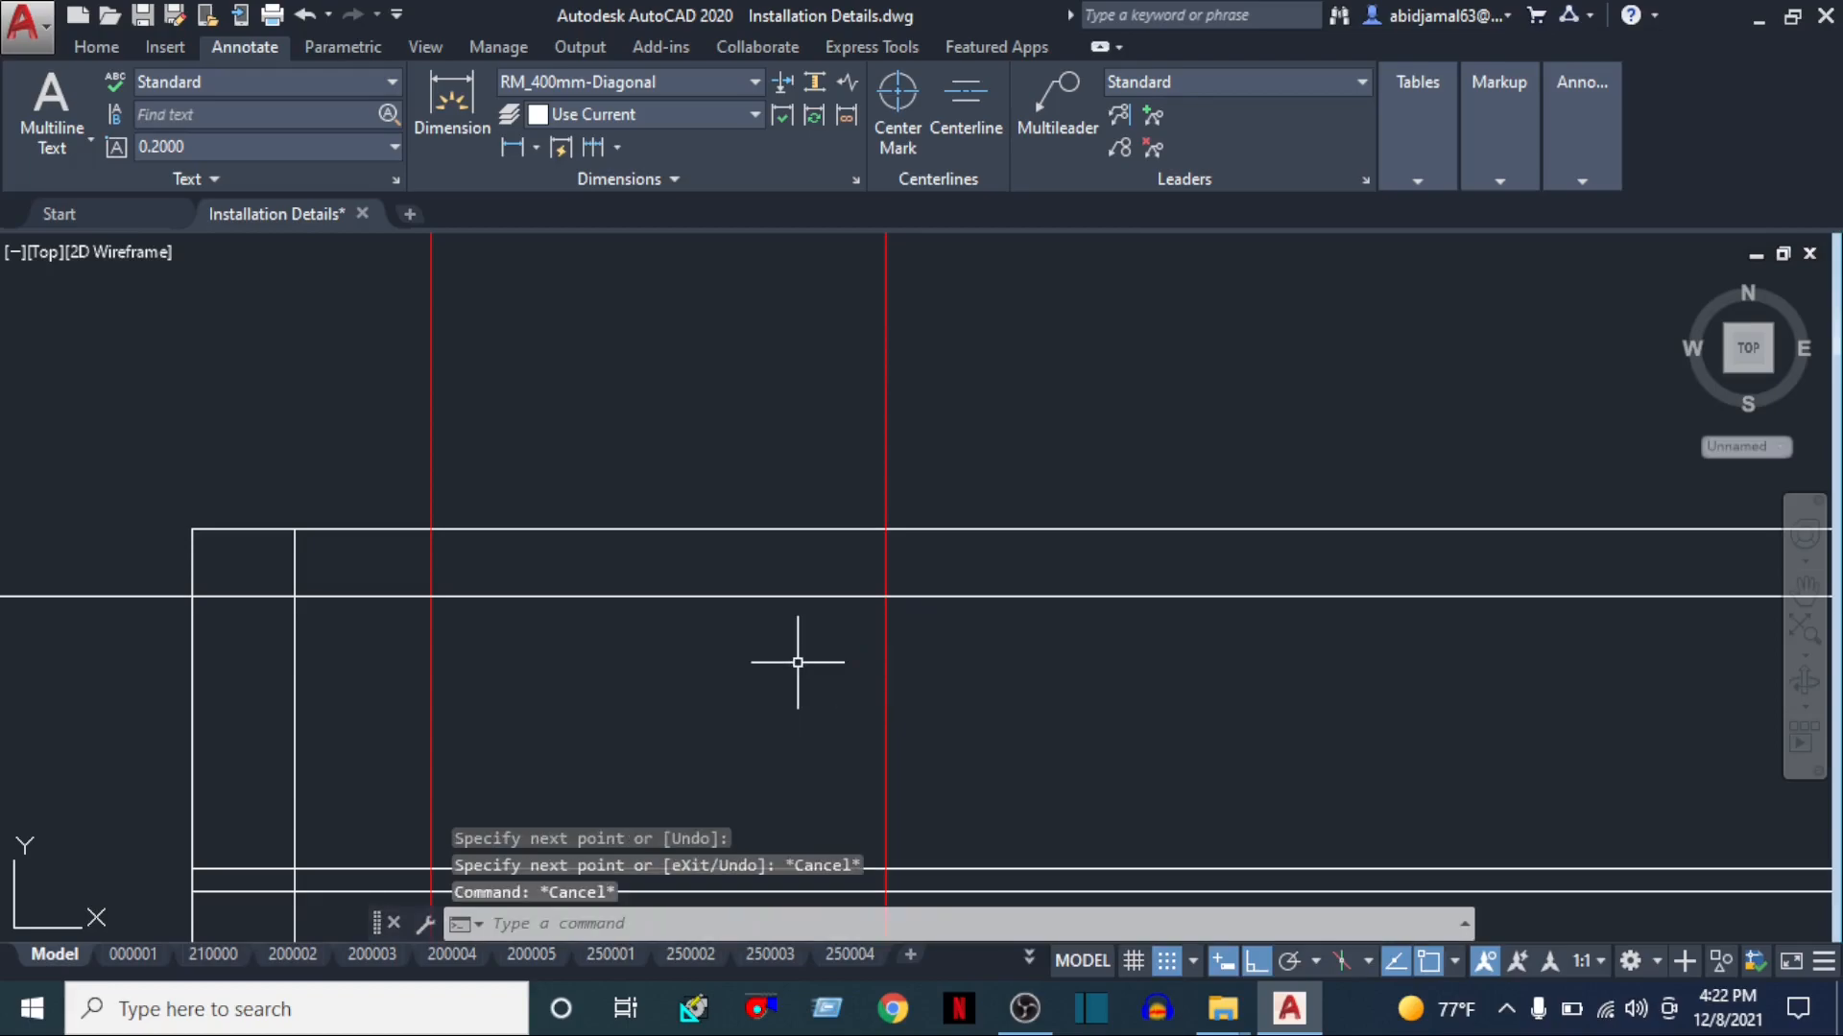
Match the new horizontal line to the properties of the red construction line
type("ma")
key("Return")
left_click(887, 634)
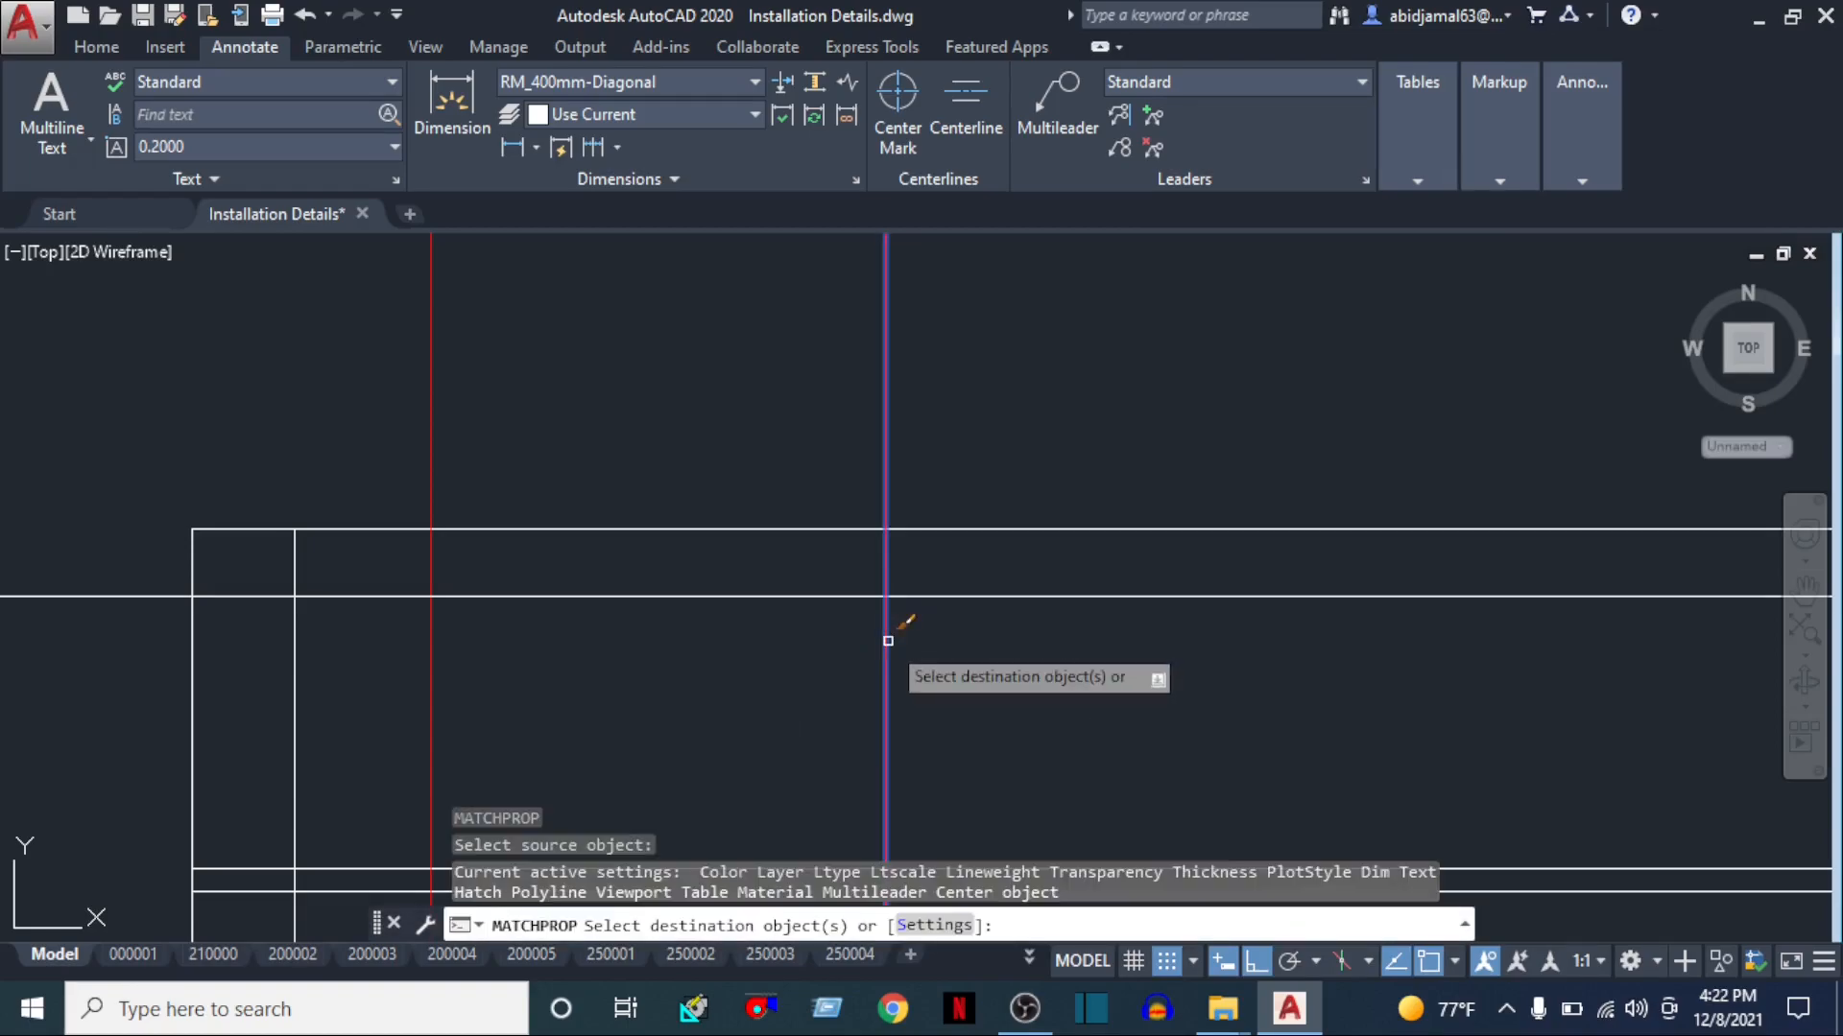
left_click(833, 599)
key("Escape")
key("Escape")
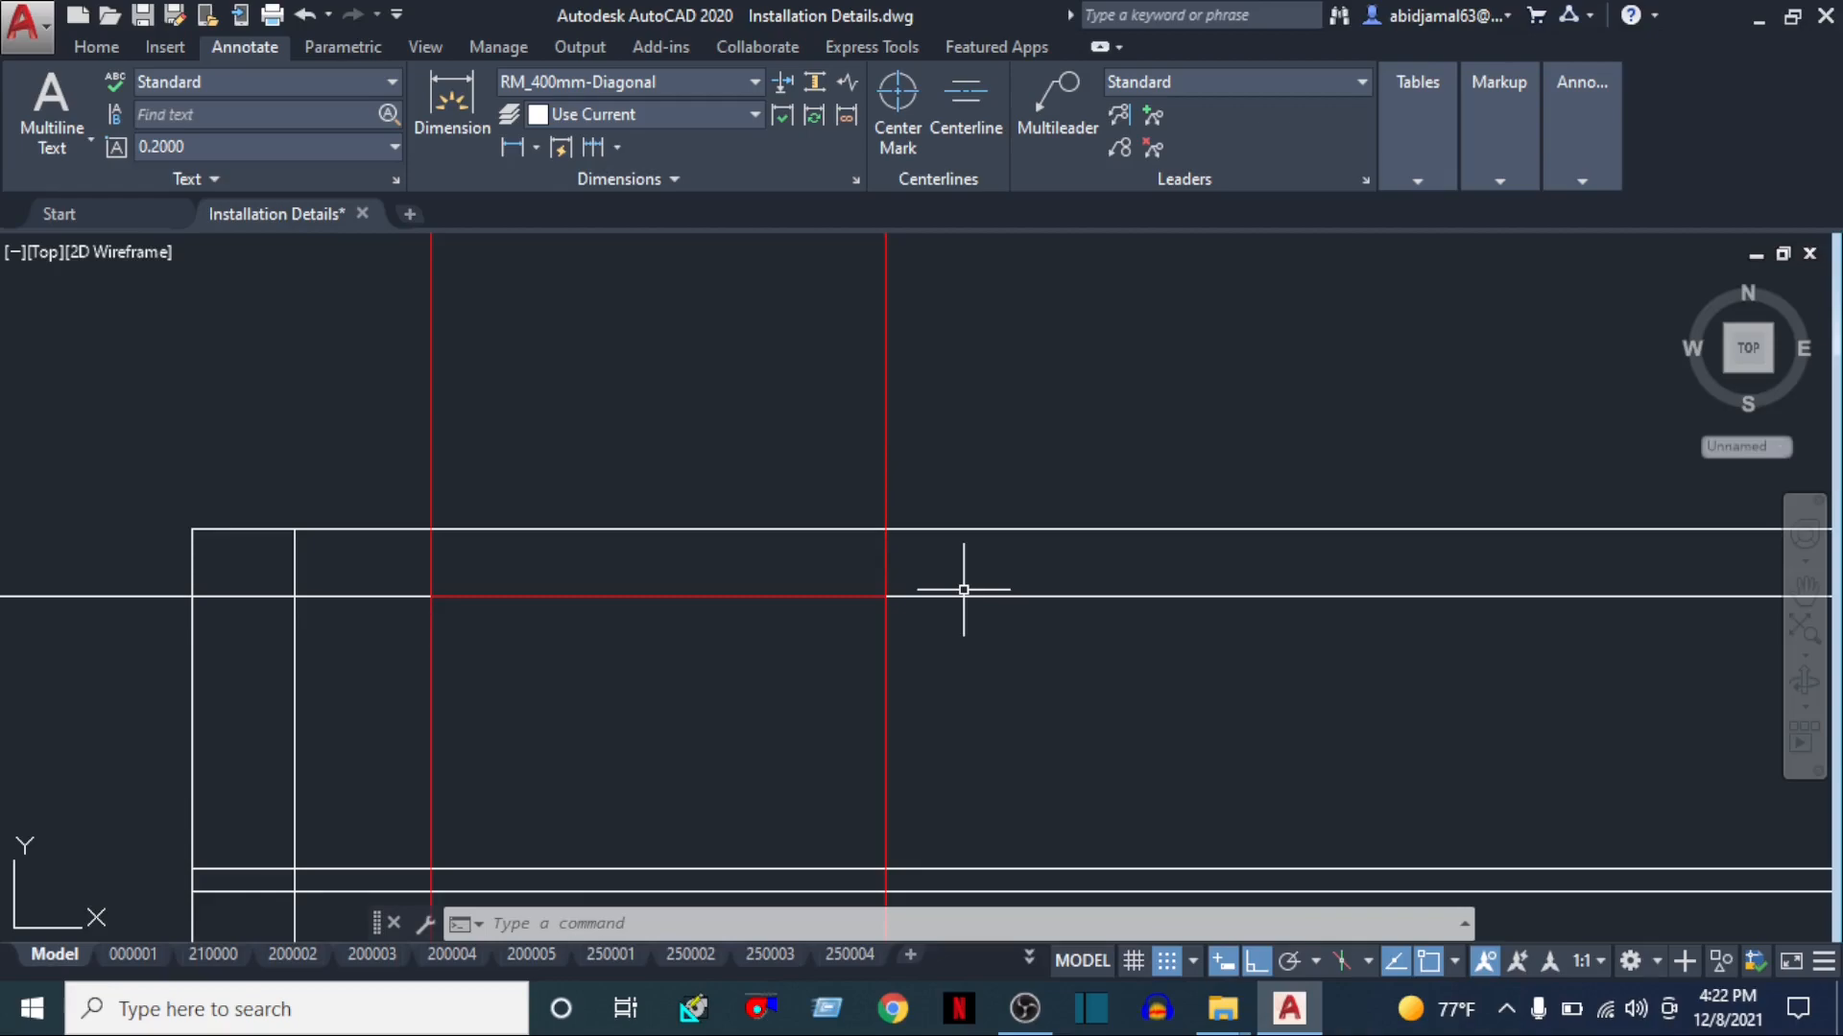
key("Return")
key("Return")
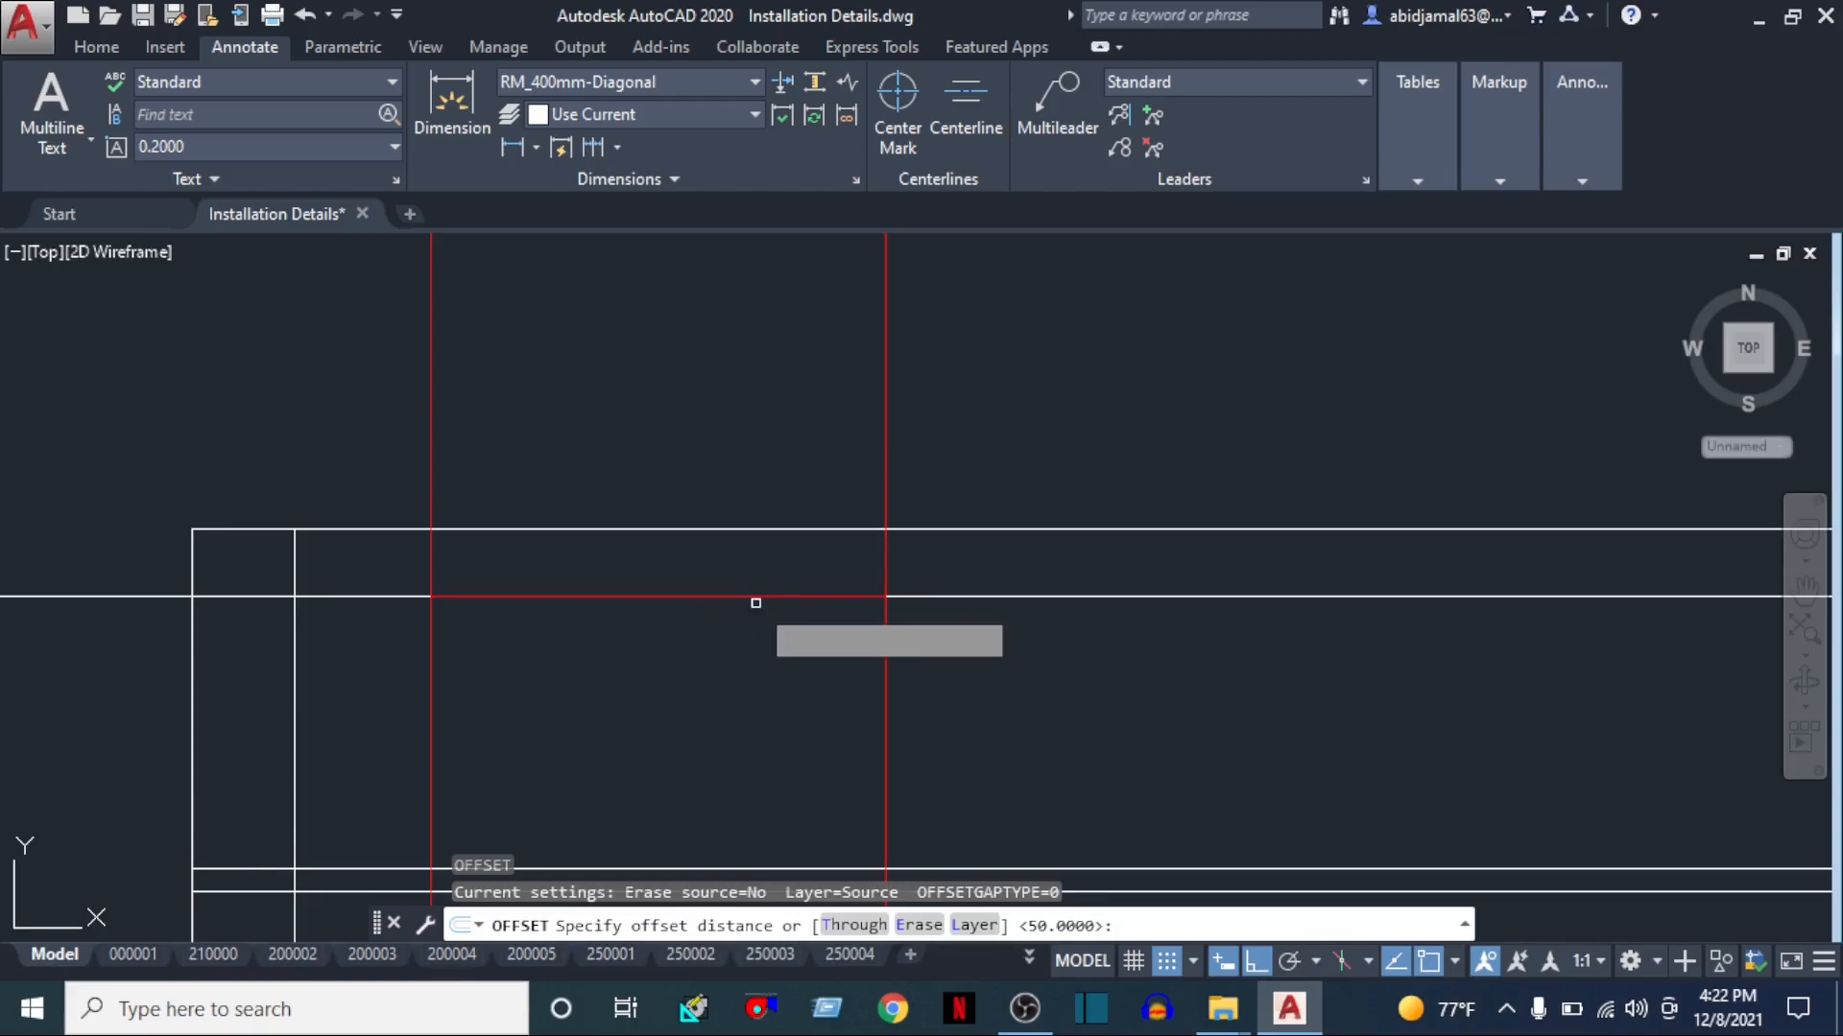
key("Escape")
Move the red horizontal line 50 mm straight down from the underside of the roof slab
type("m")
key("Return")
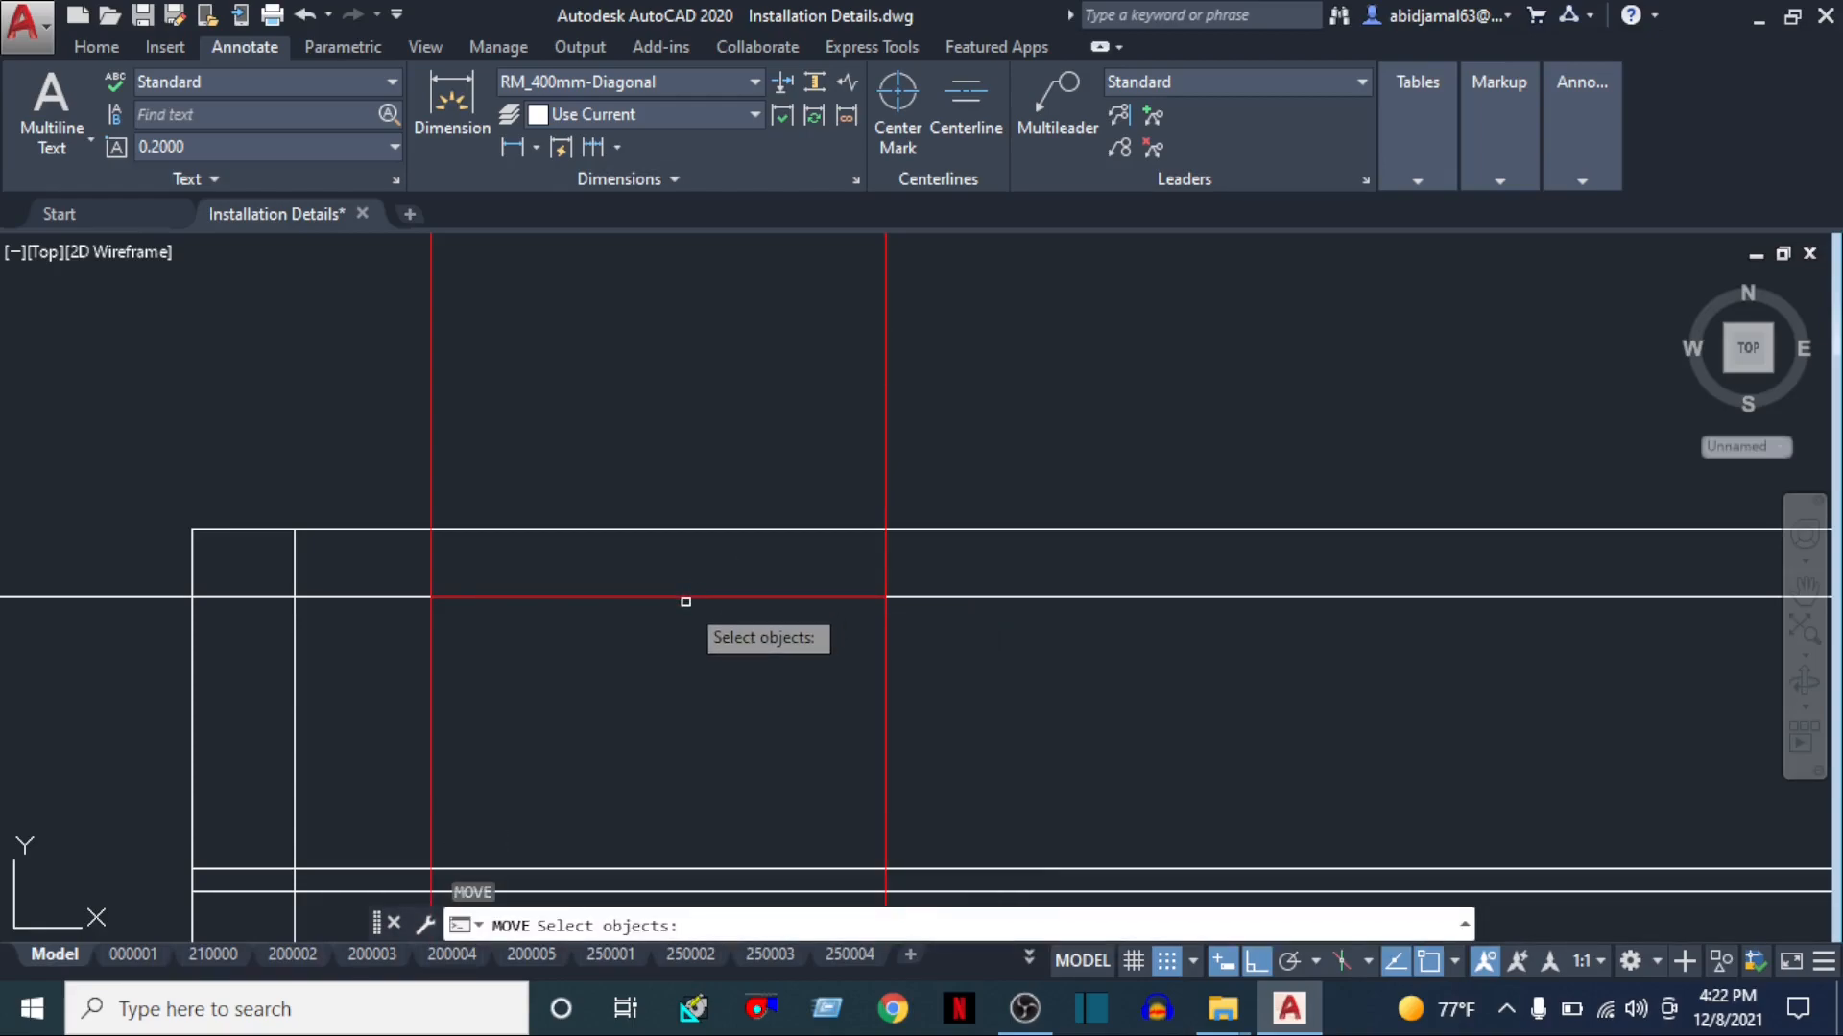
left_click(682, 598)
key("Return")
left_click(672, 667)
type("50")
key("Return")
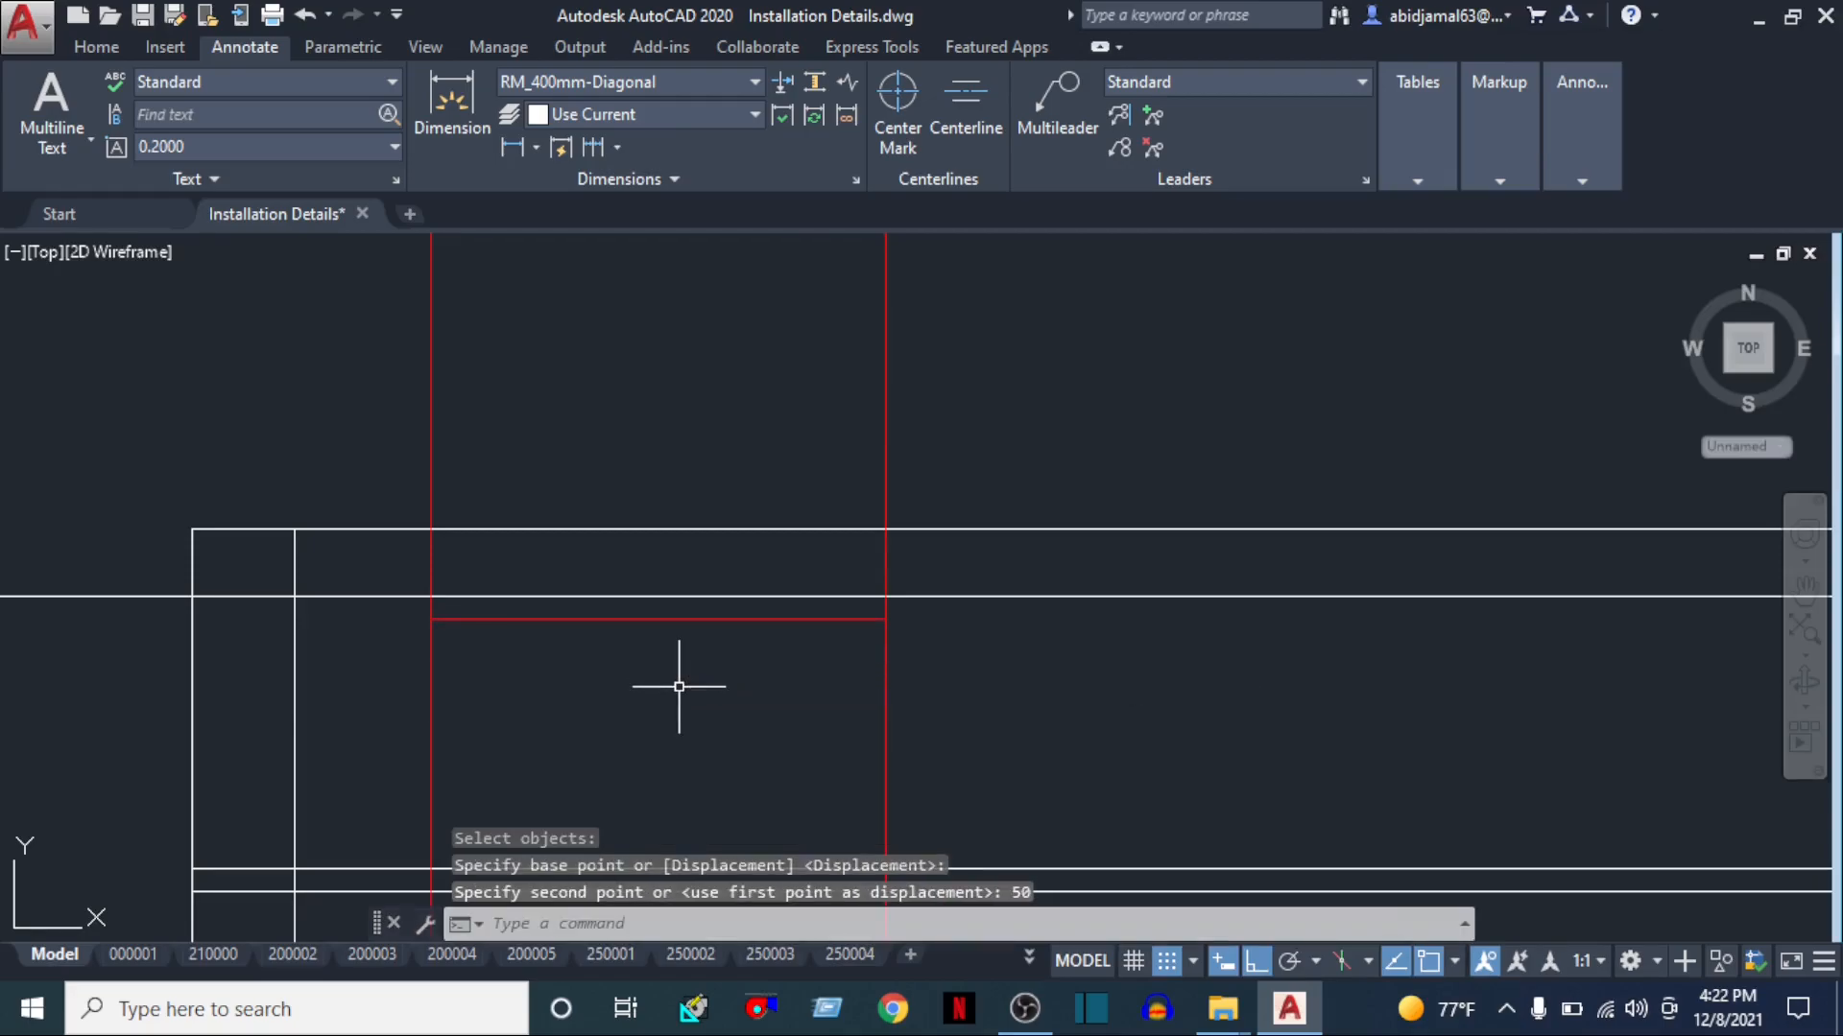
key("Escape")
key("Escape")
Draw the AHU's side line 300 mm down from the red line's S-side end, then its bottom line across to the other construction line
type("l")
key("Return")
scroll(706, 656, "down", 8)
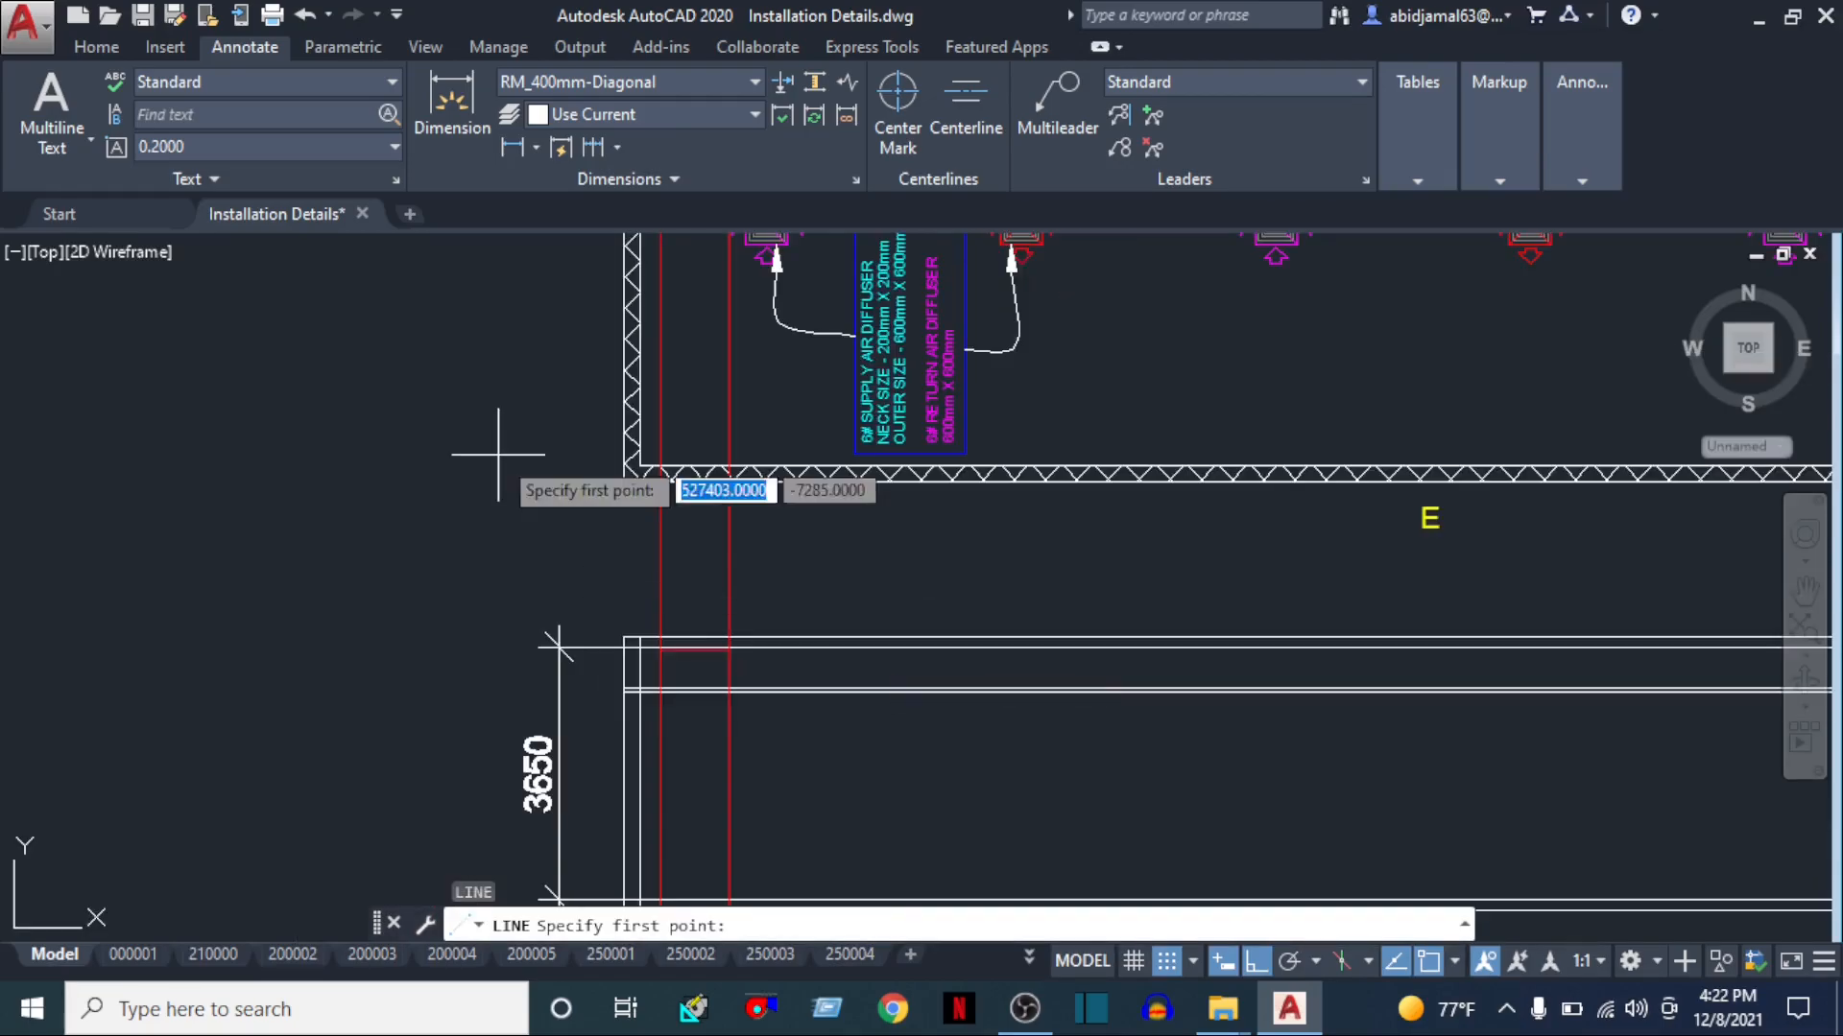
middle_click_drag(636, 305, 680, 764)
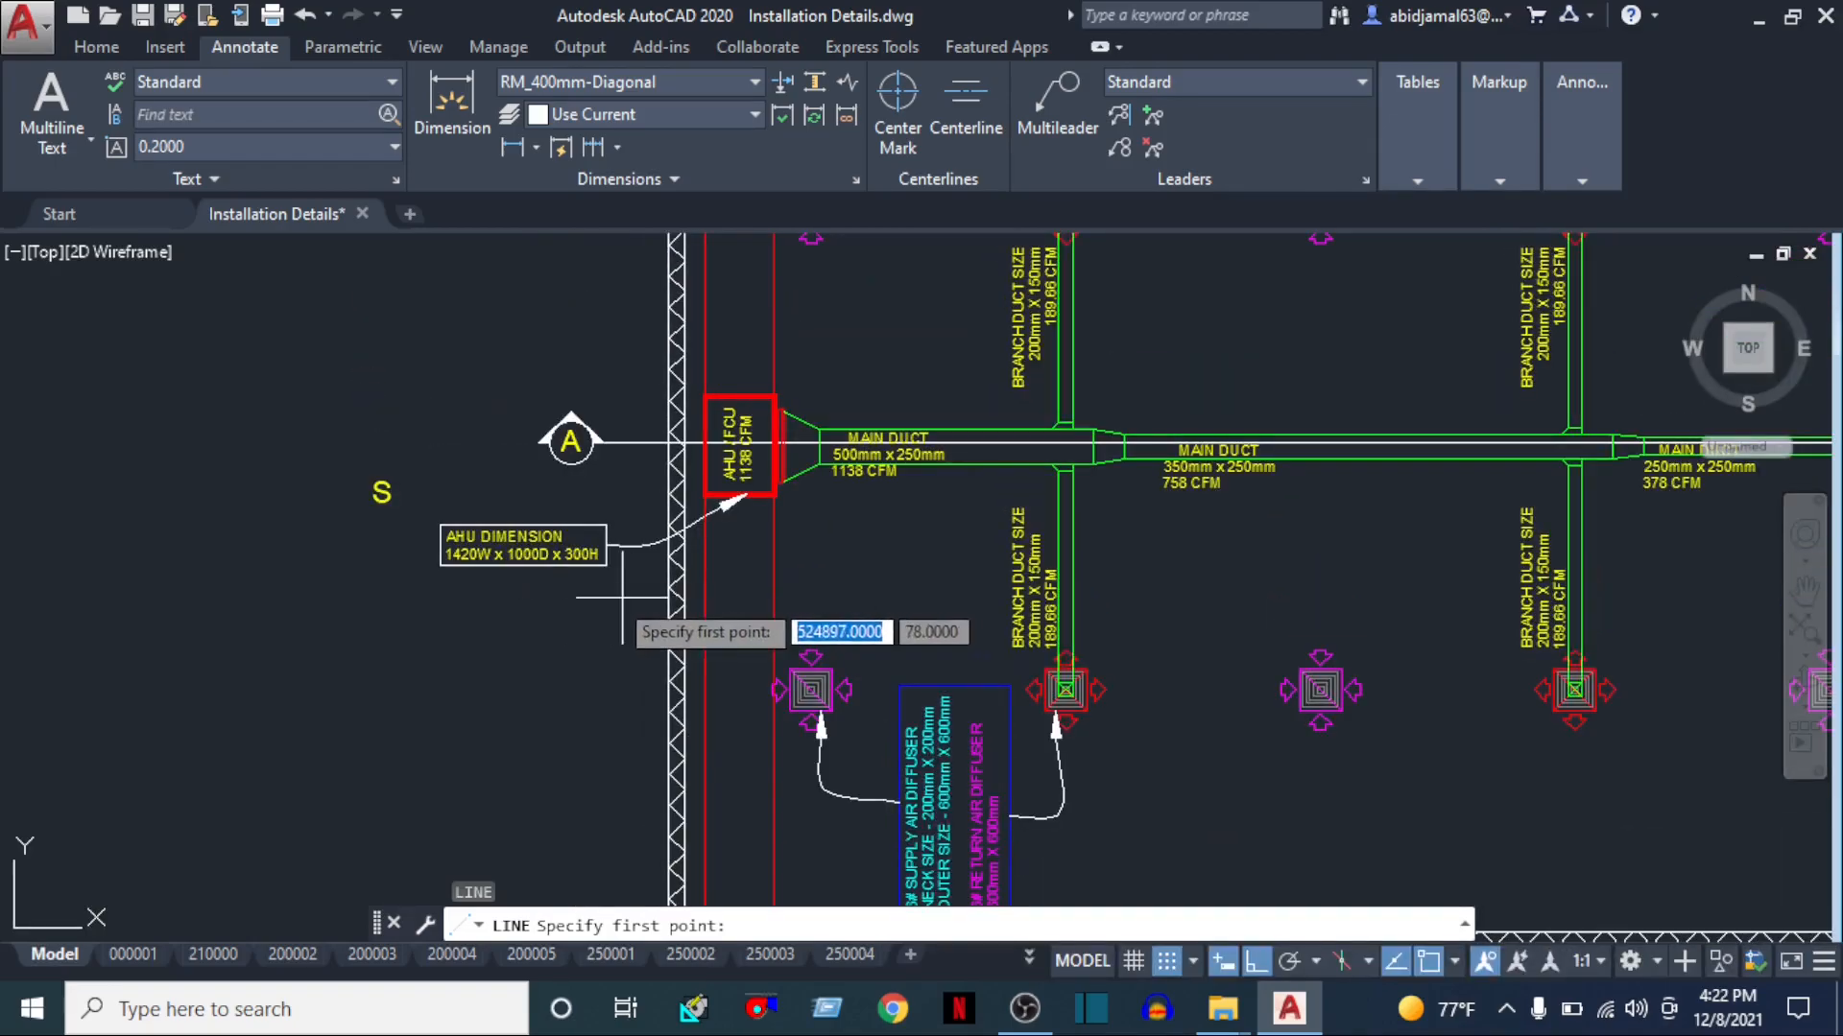
middle_click_drag(642, 633, 603, 262)
scroll(700, 744, "up", 6)
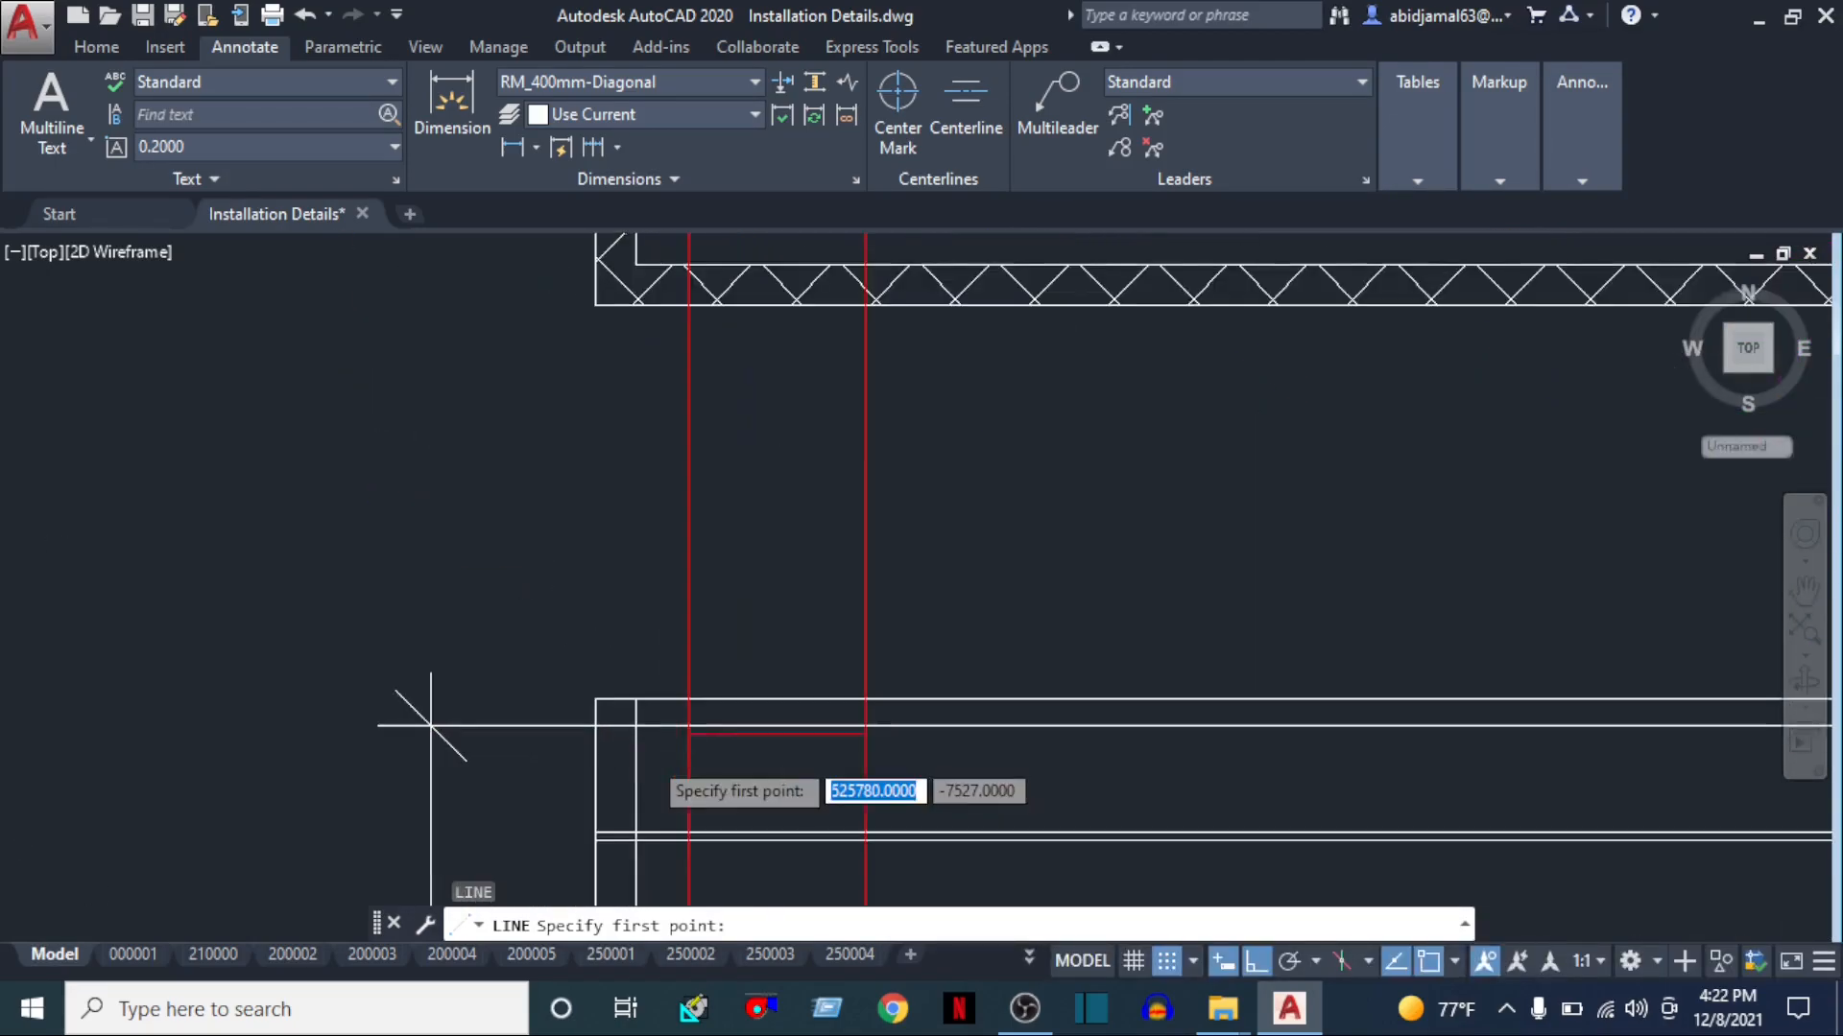
left_click(711, 724)
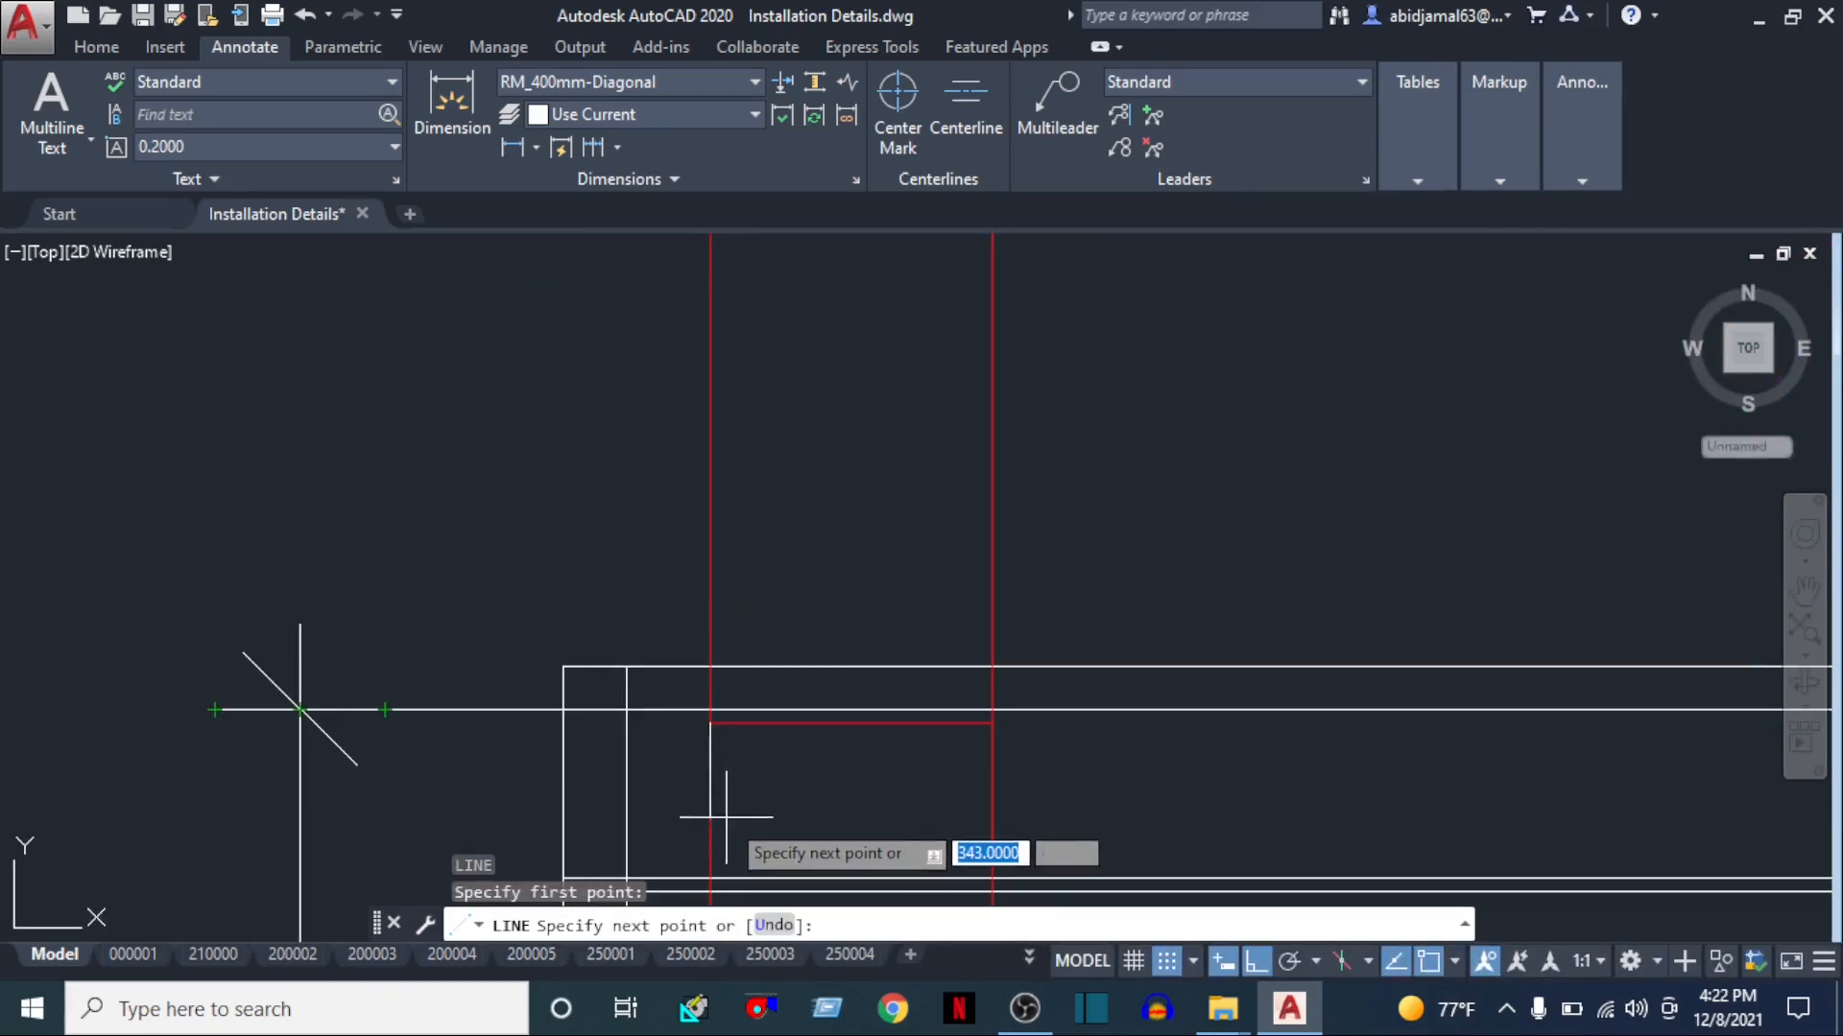
middle_click_drag(729, 816, 715, 793)
type("300")
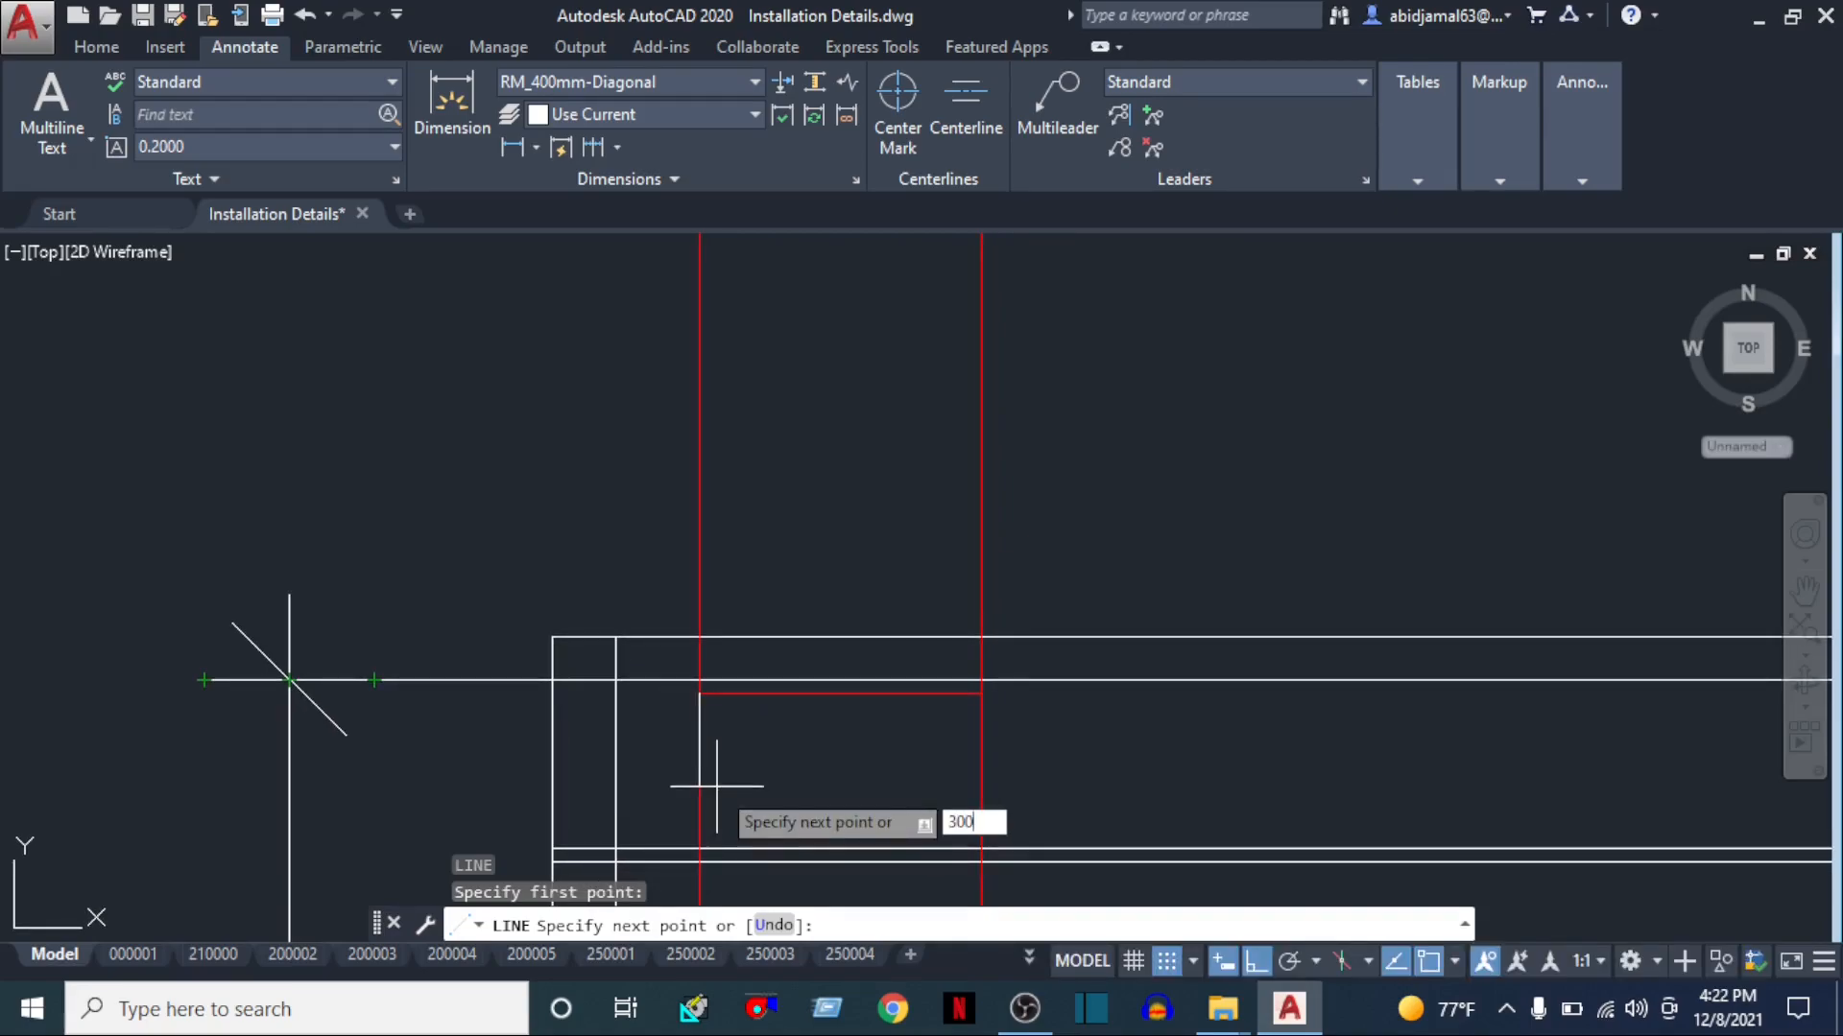
key("Return")
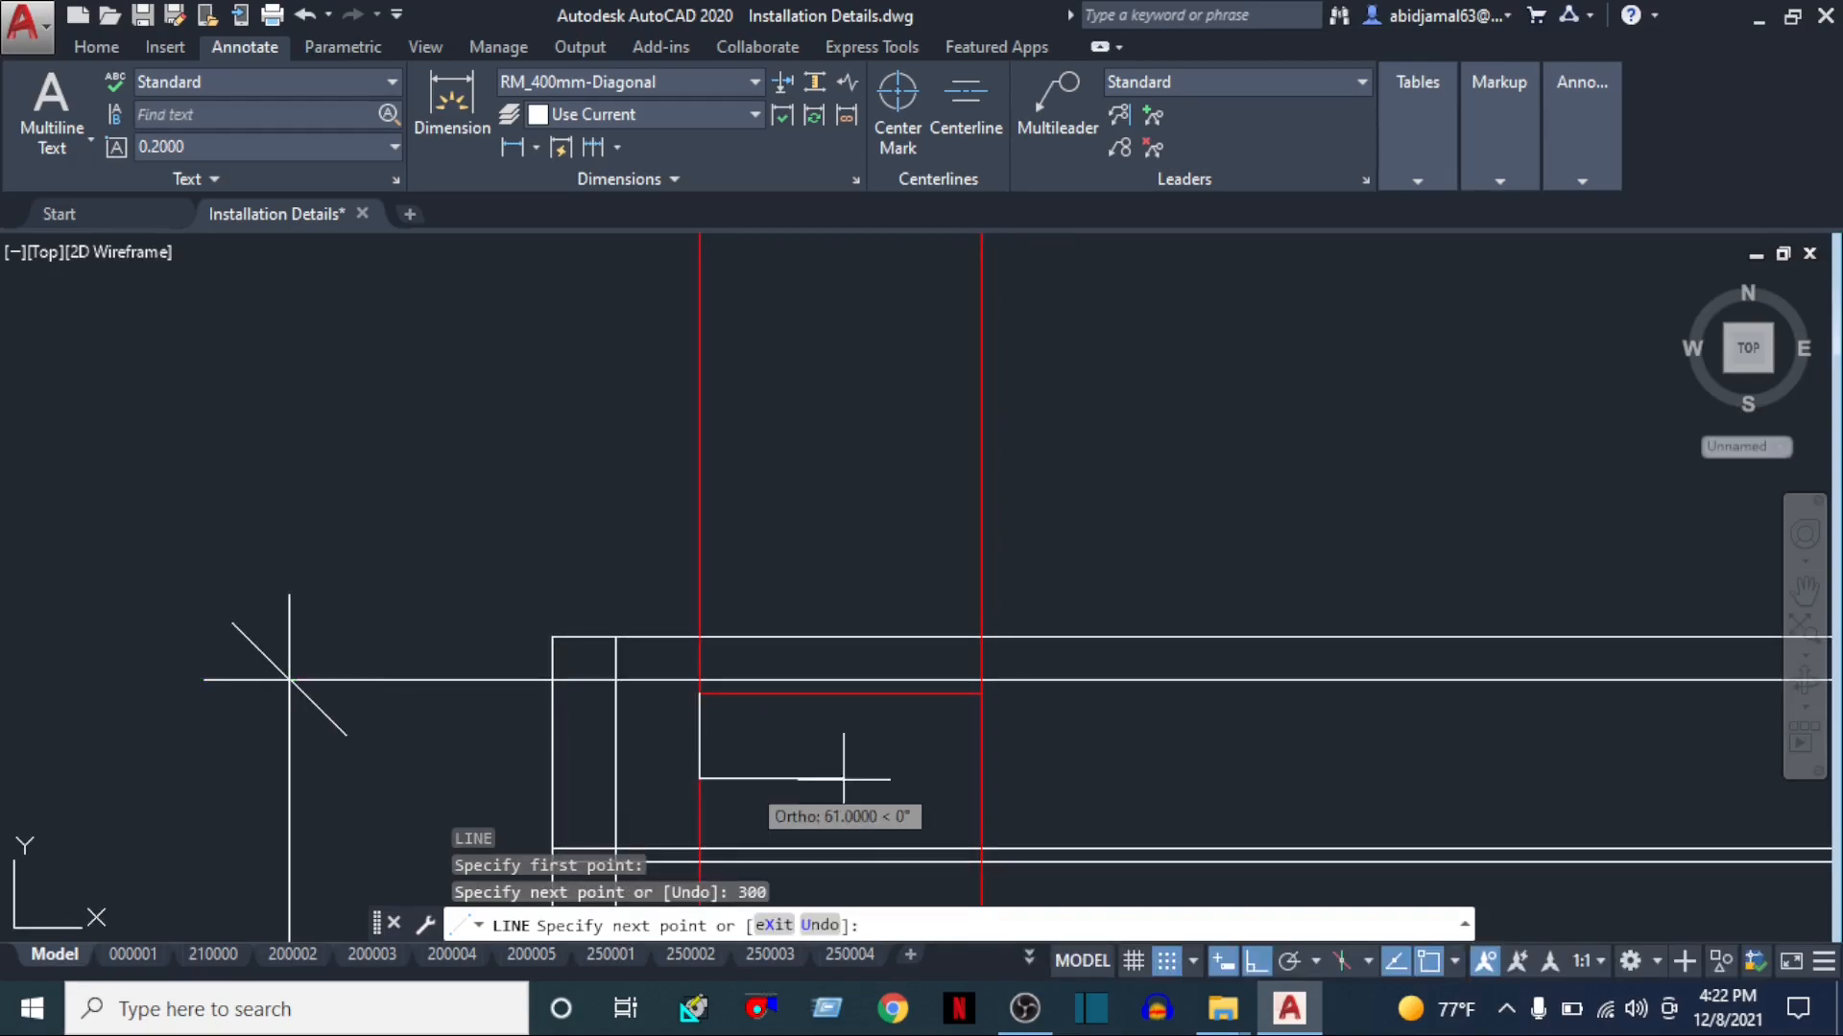
left_click(984, 773)
key("Escape")
key("Escape")
Trim the construction lines between the AHU outline and the false ceiling, and between the AHU outline and the roof slab's underside
key("Return")
key("Return")
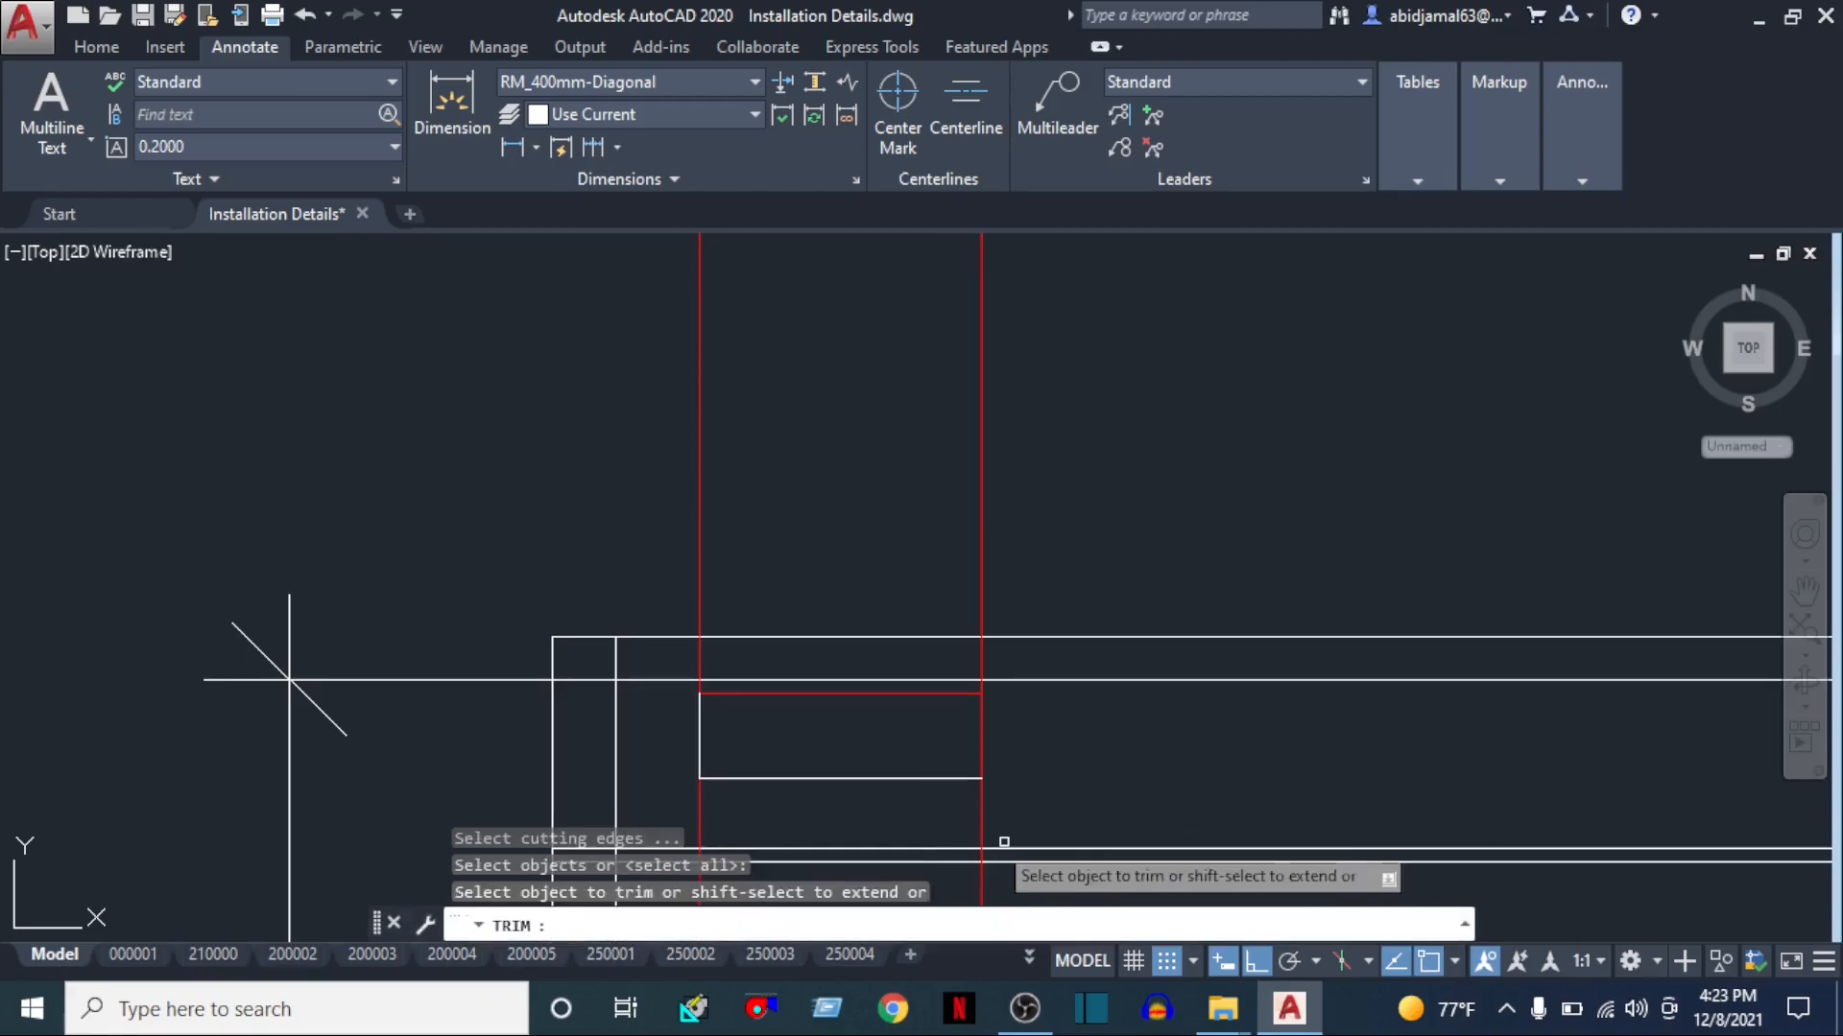
scroll(994, 842, "up", 2)
left_click(1003, 769)
left_click(414, 791)
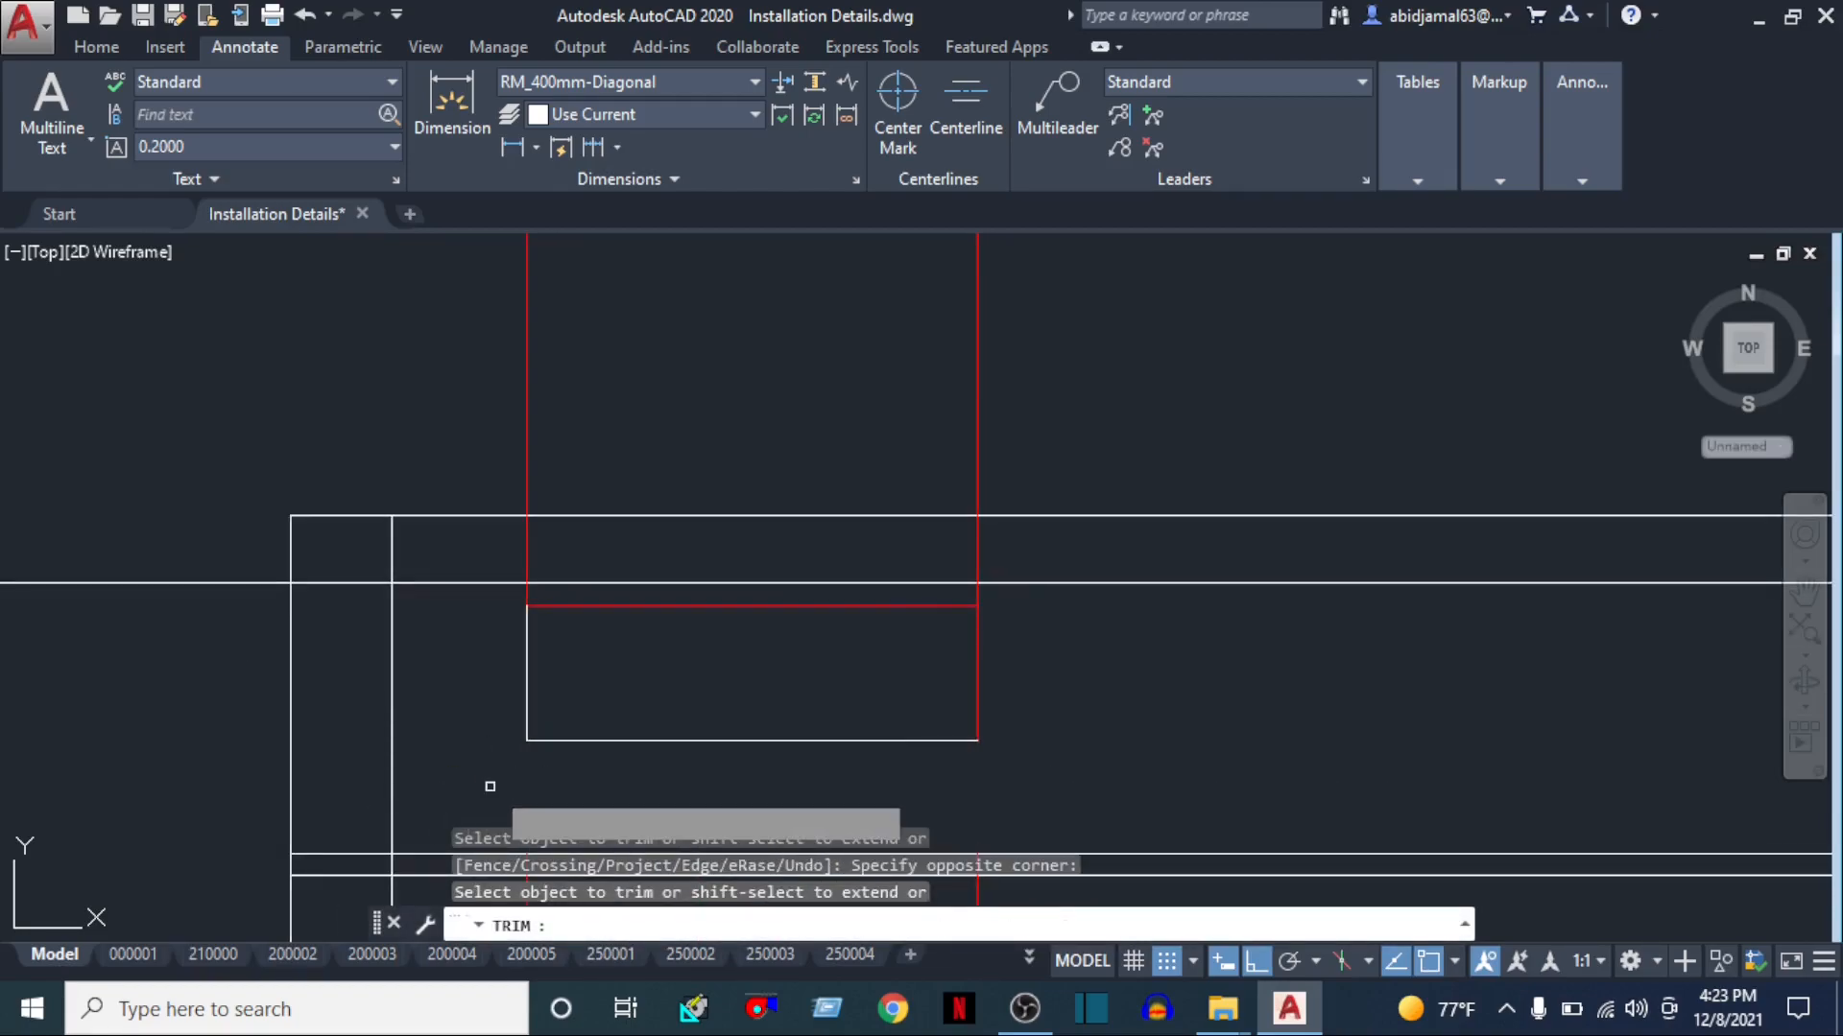
scroll(526, 597, "up", 2)
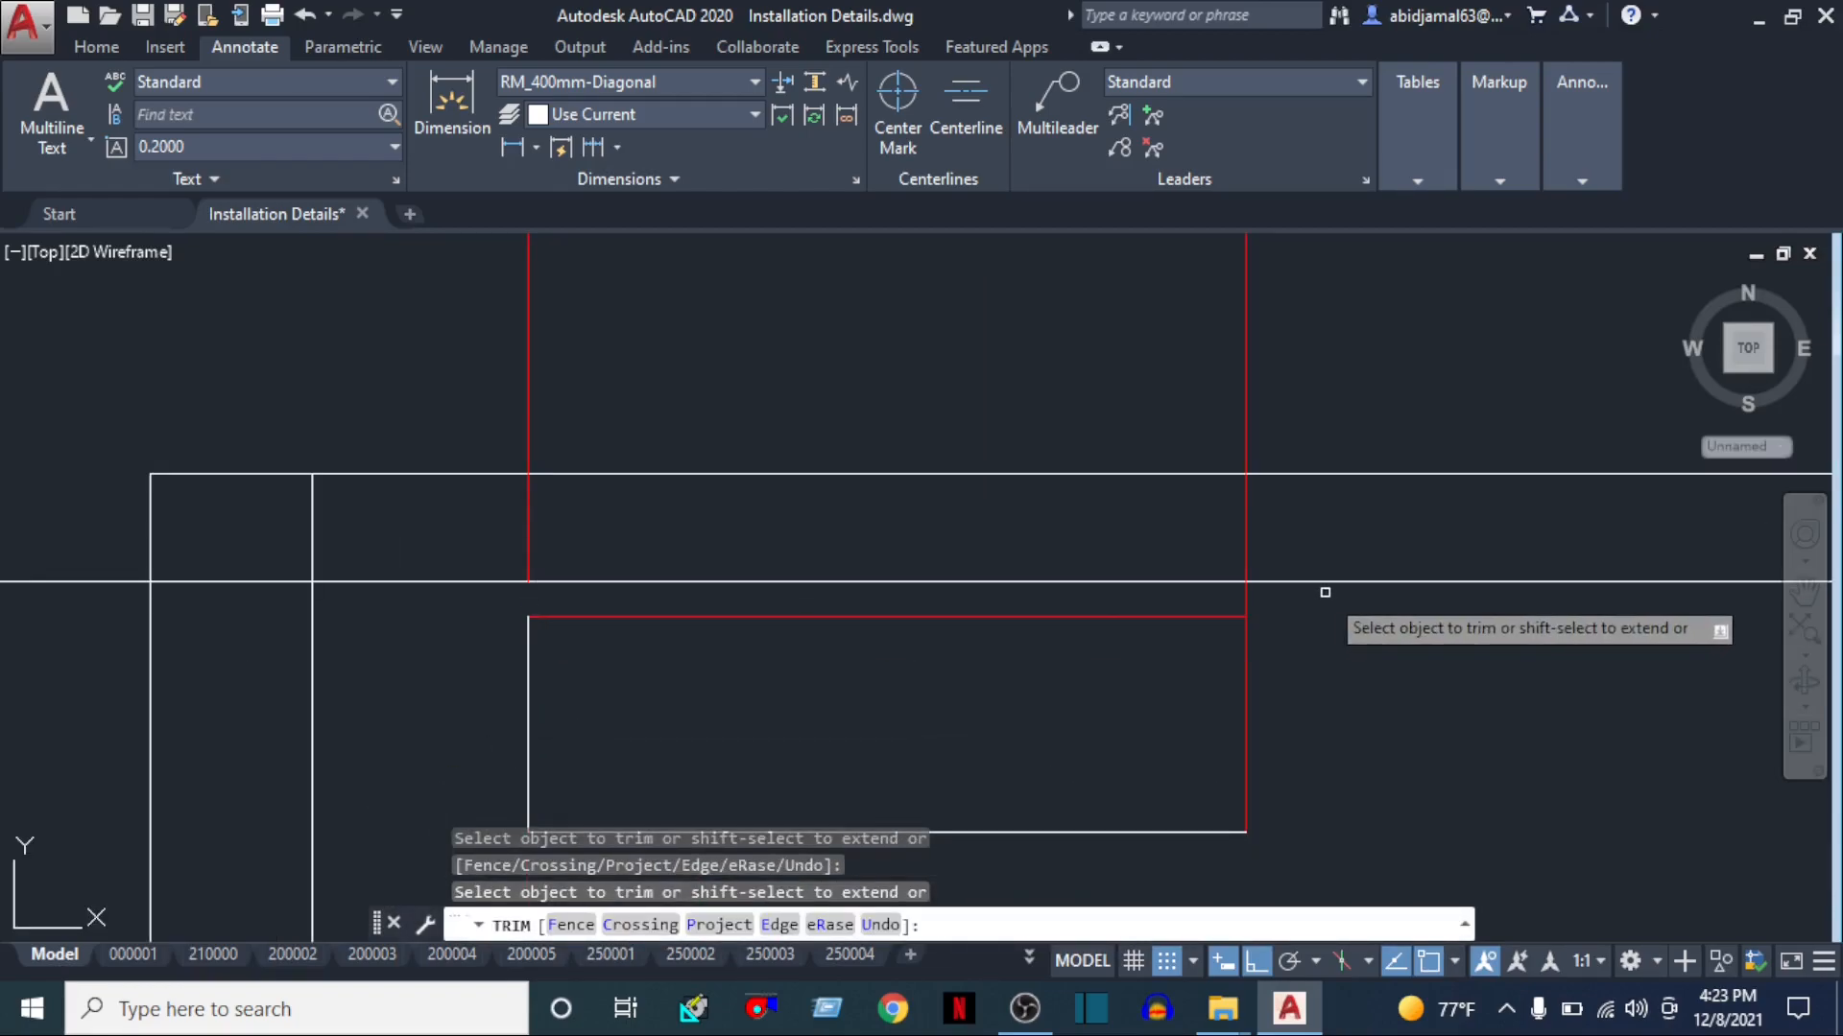
scroll(1238, 585, "down", 1)
key("Escape")
key("Escape")
Erase the two red construction line remnants above the section's roof slab
left_click(1337, 383)
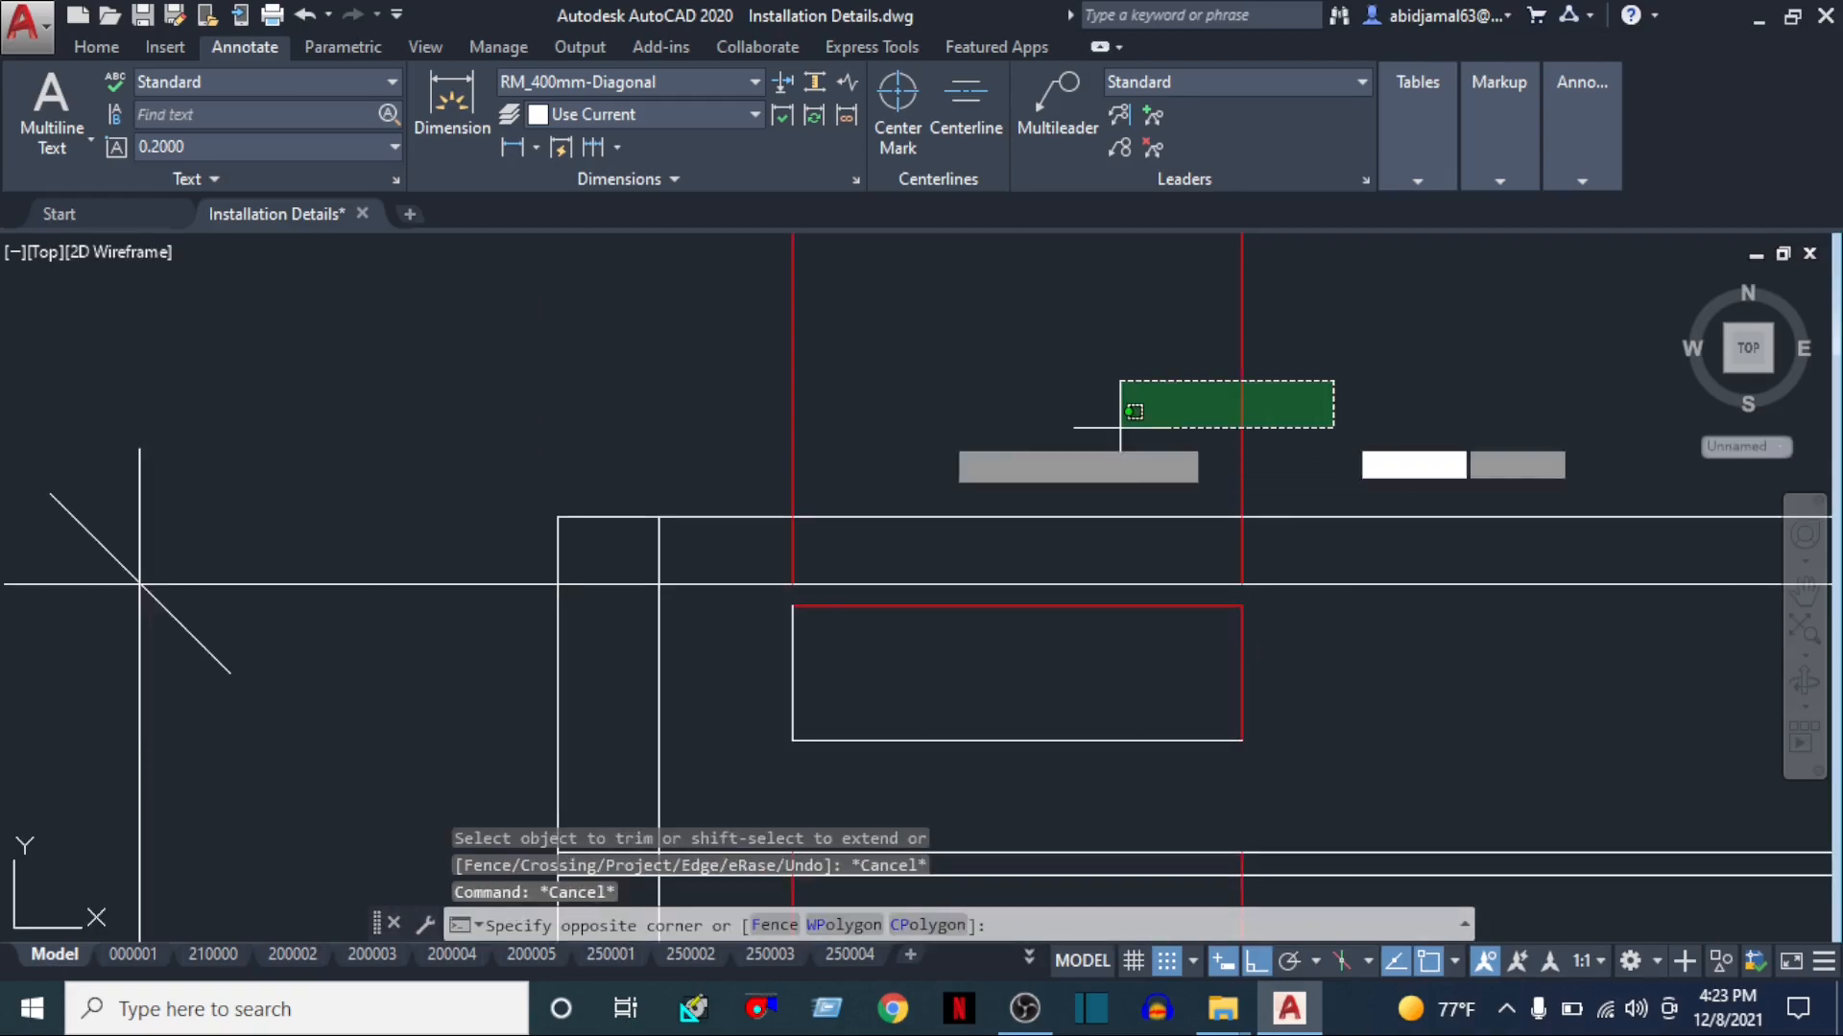
left_click(636, 429)
key("Return")
Match the AHU outline's white side line and bottom line to the properties of its red side line
type("M")
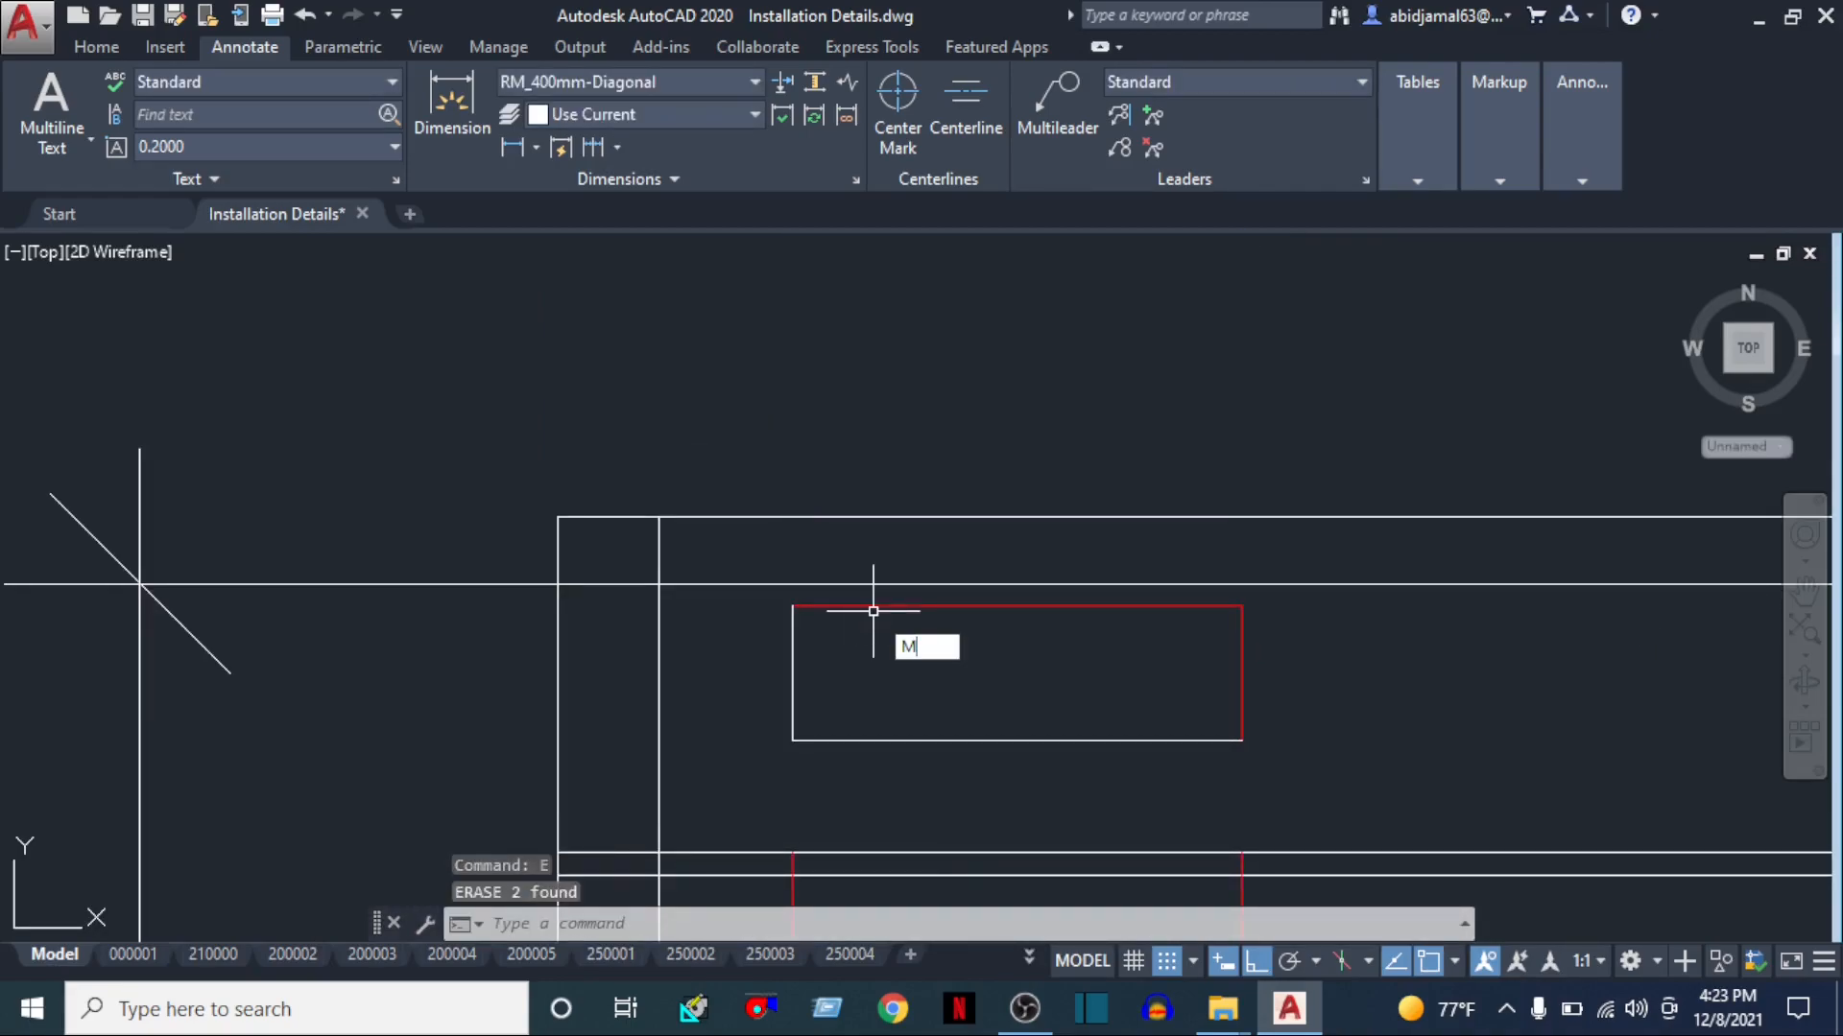
type("A")
key("Return")
left_click(1244, 616)
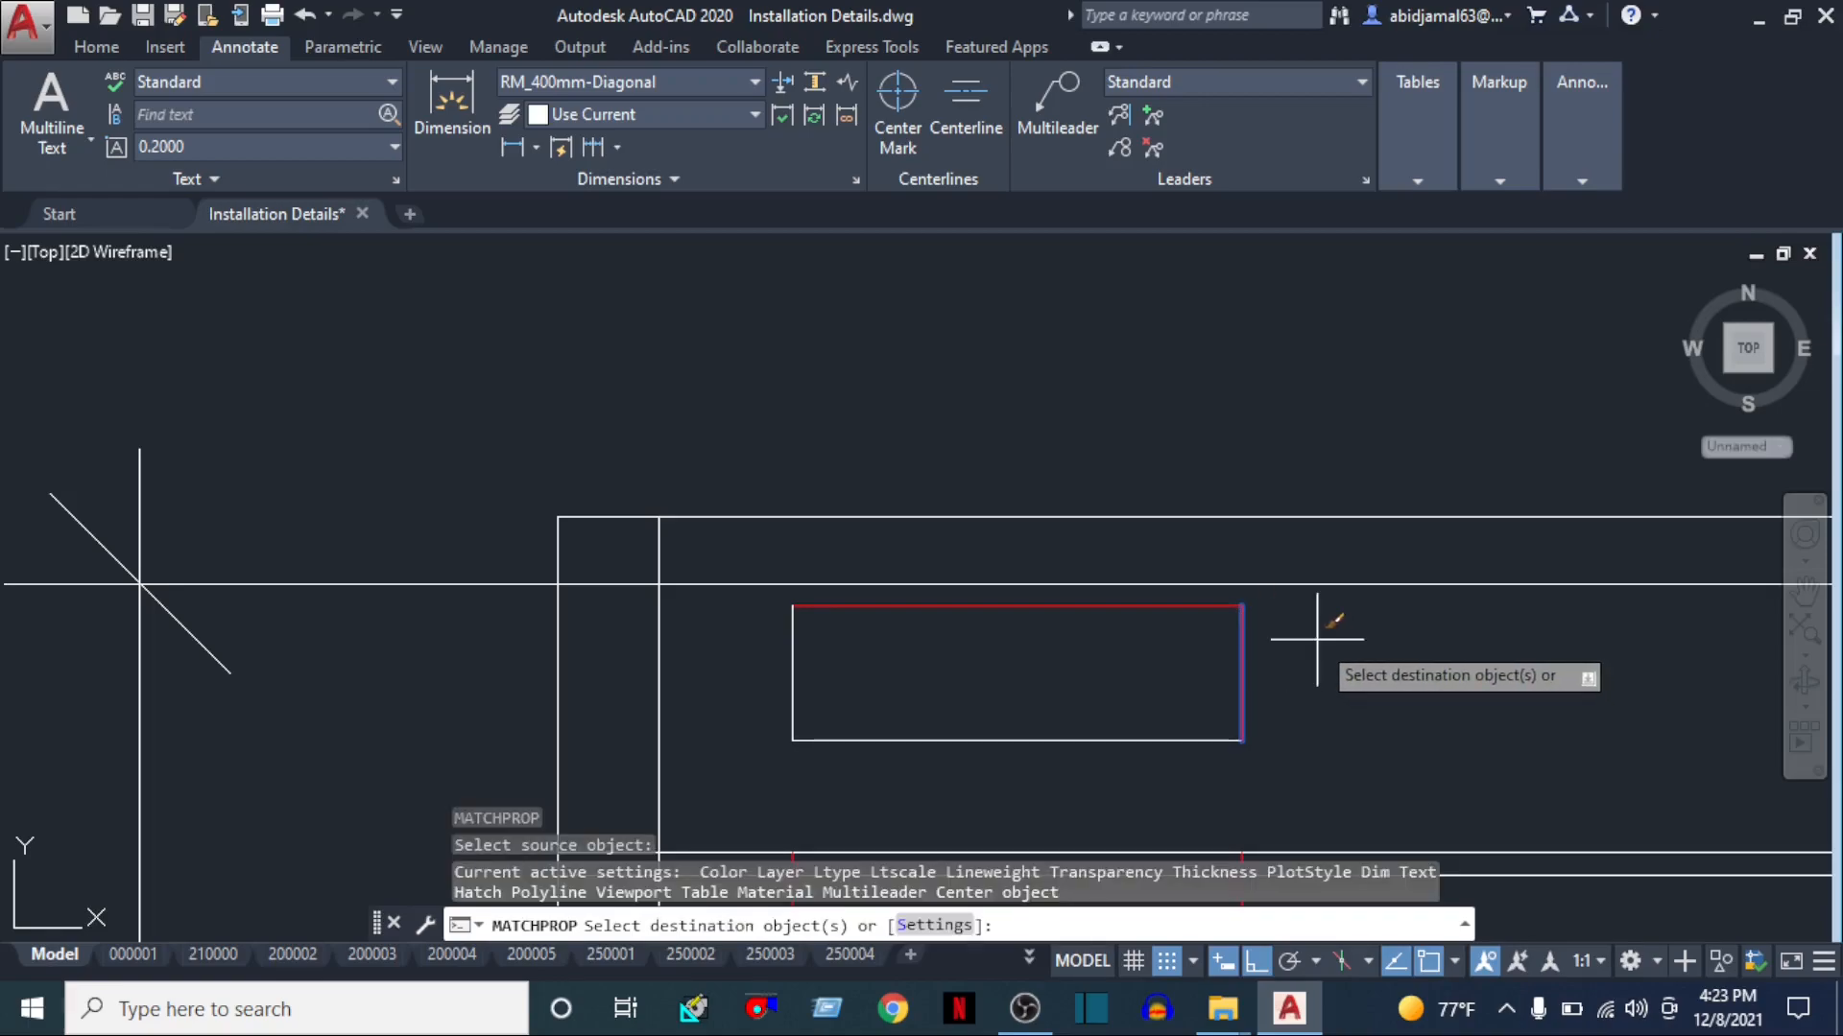
left_click(1316, 636)
left_click(762, 753)
scroll(514, 666, "down", 3)
key("Escape")
key("Escape")
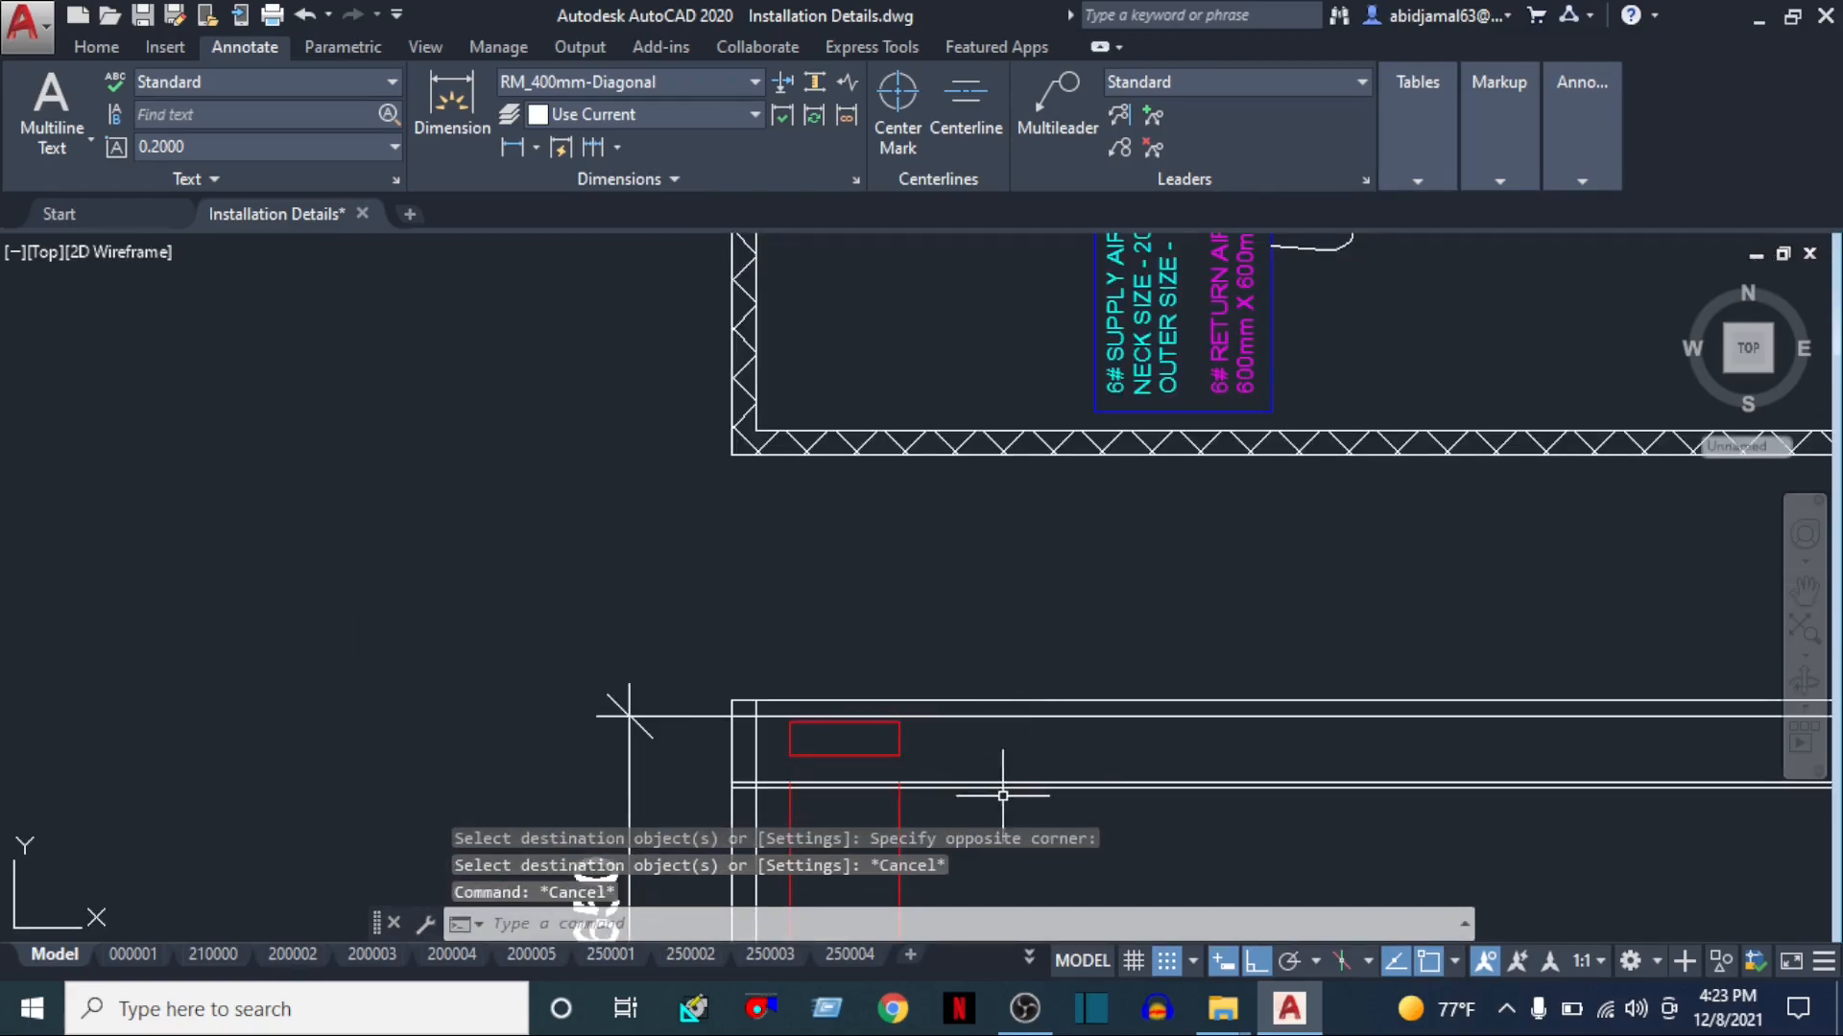
Erase the two leftover red construction lines below the false ceiling
middle_click_drag(1004, 795, 952, 479)
left_click(868, 568)
left_click(723, 600)
type("E")
key("Return")
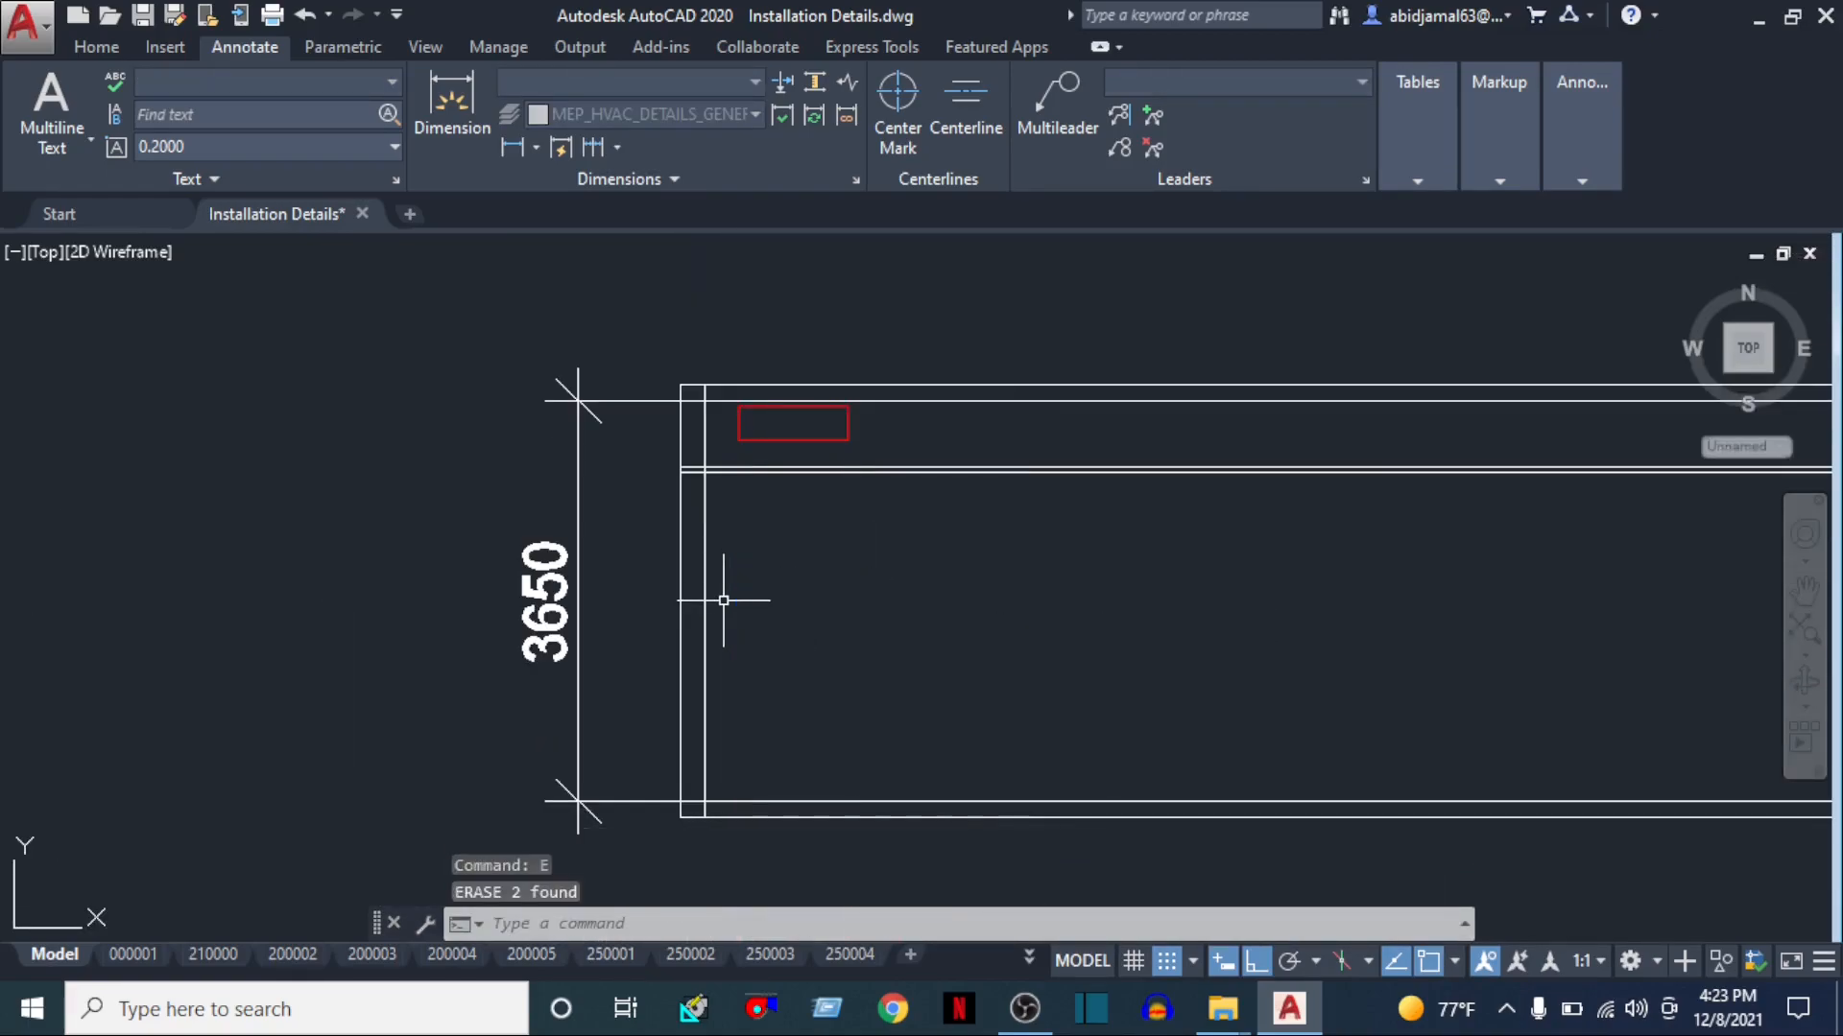
Copy the CEILING label horizontally to the S-side end of the section, just below the AHU outline
type("CO")
key("Return")
scroll(790, 497, "down", 3)
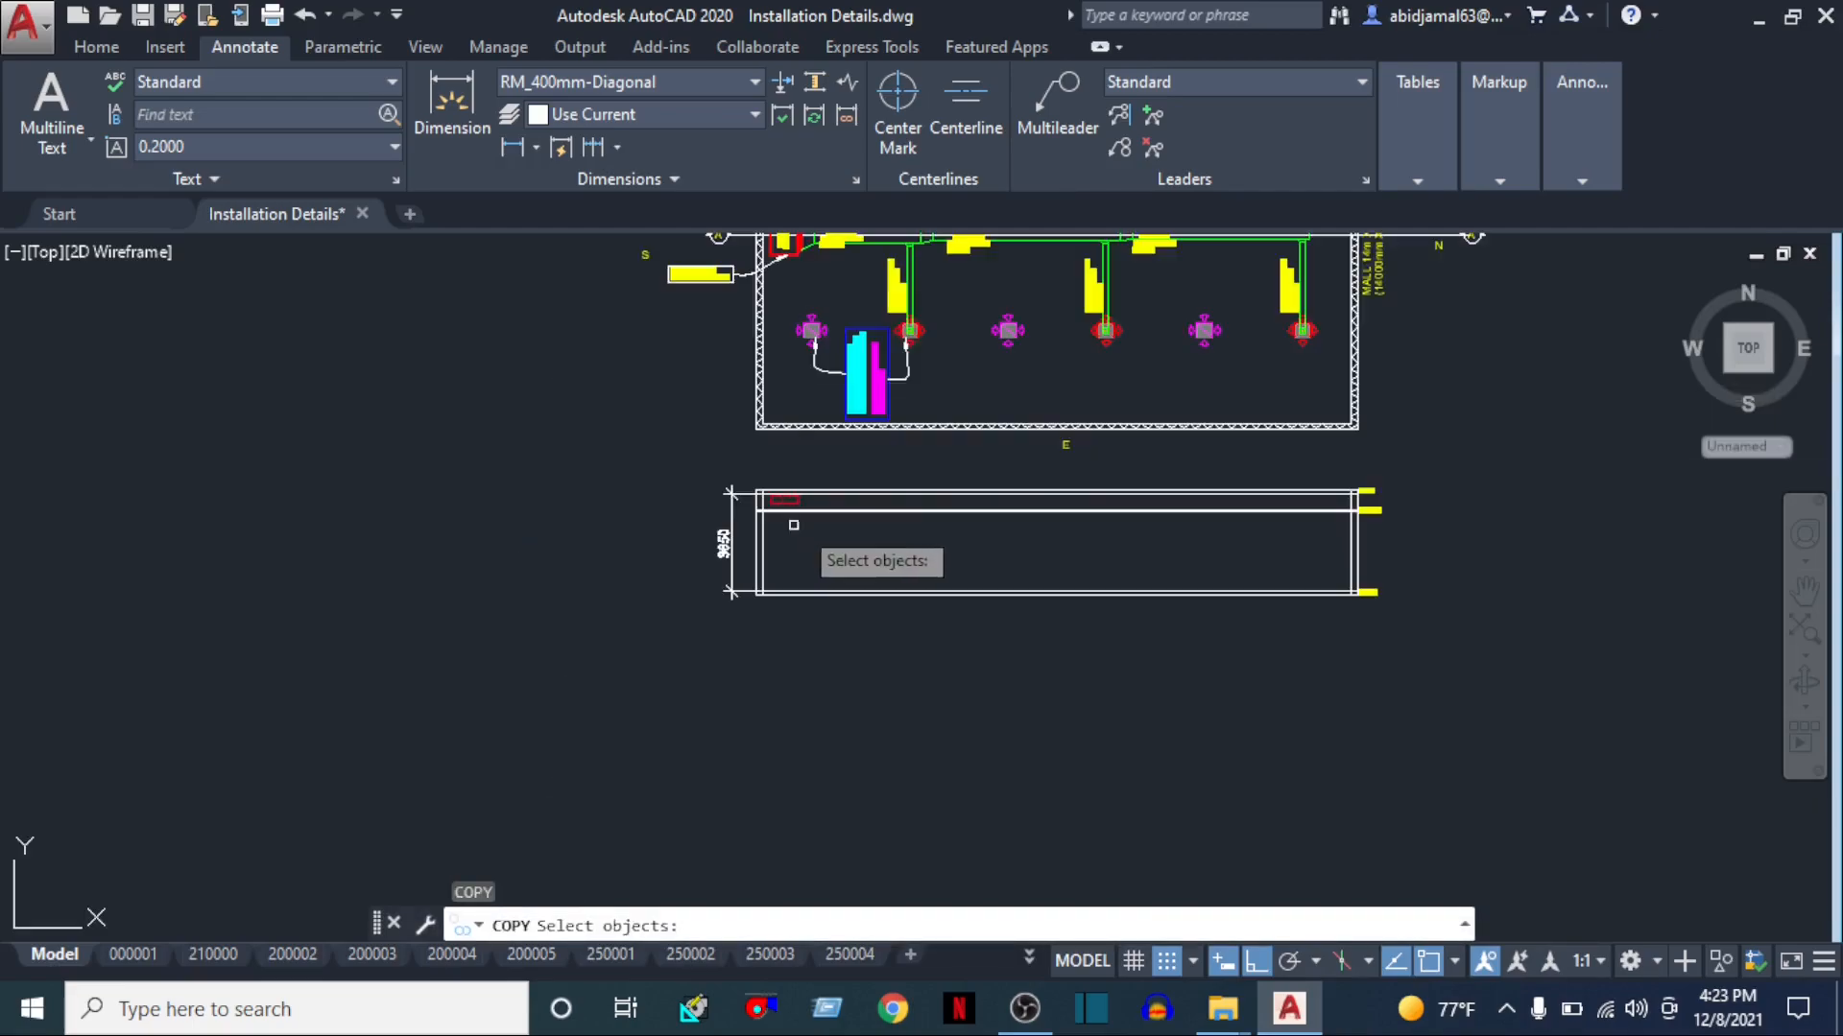
scroll(1429, 504, "up", 3)
left_click(1436, 502)
key("Return")
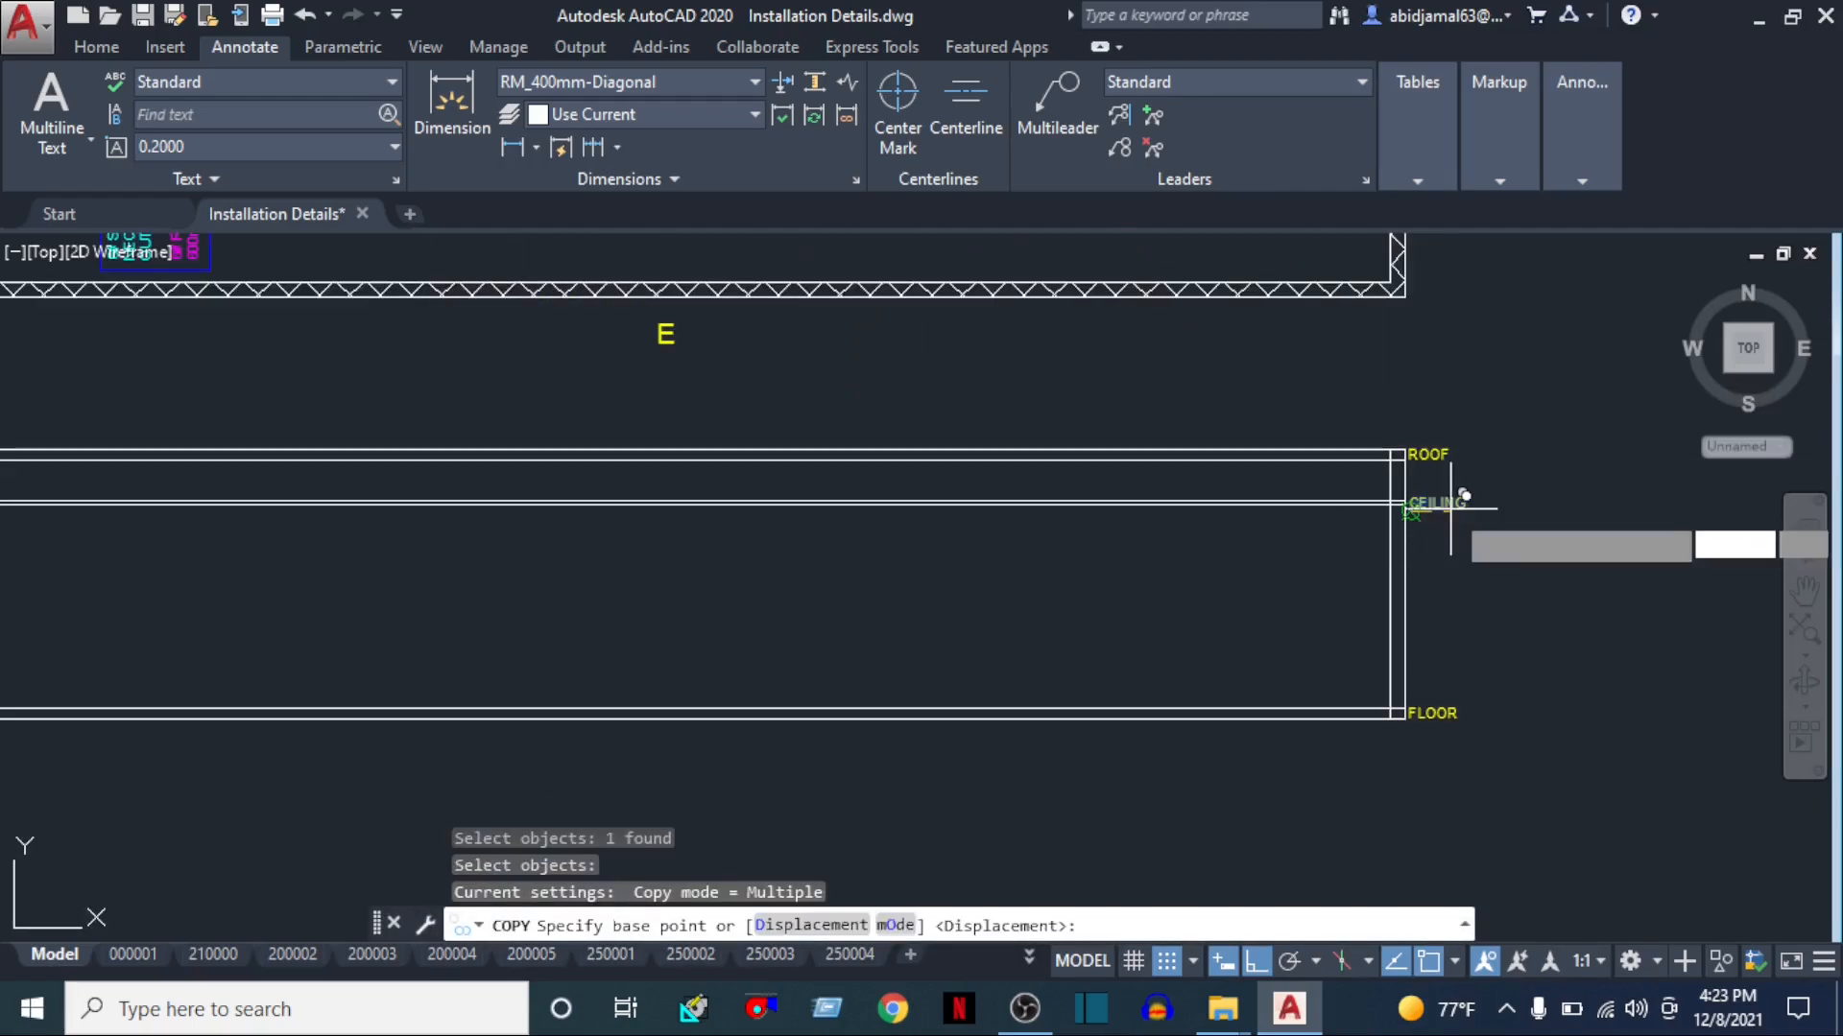
left_click(1447, 508)
scroll(223, 531, "up", 2)
middle_click_drag(223, 532, 1119, 611)
scroll(643, 515, "up", 3)
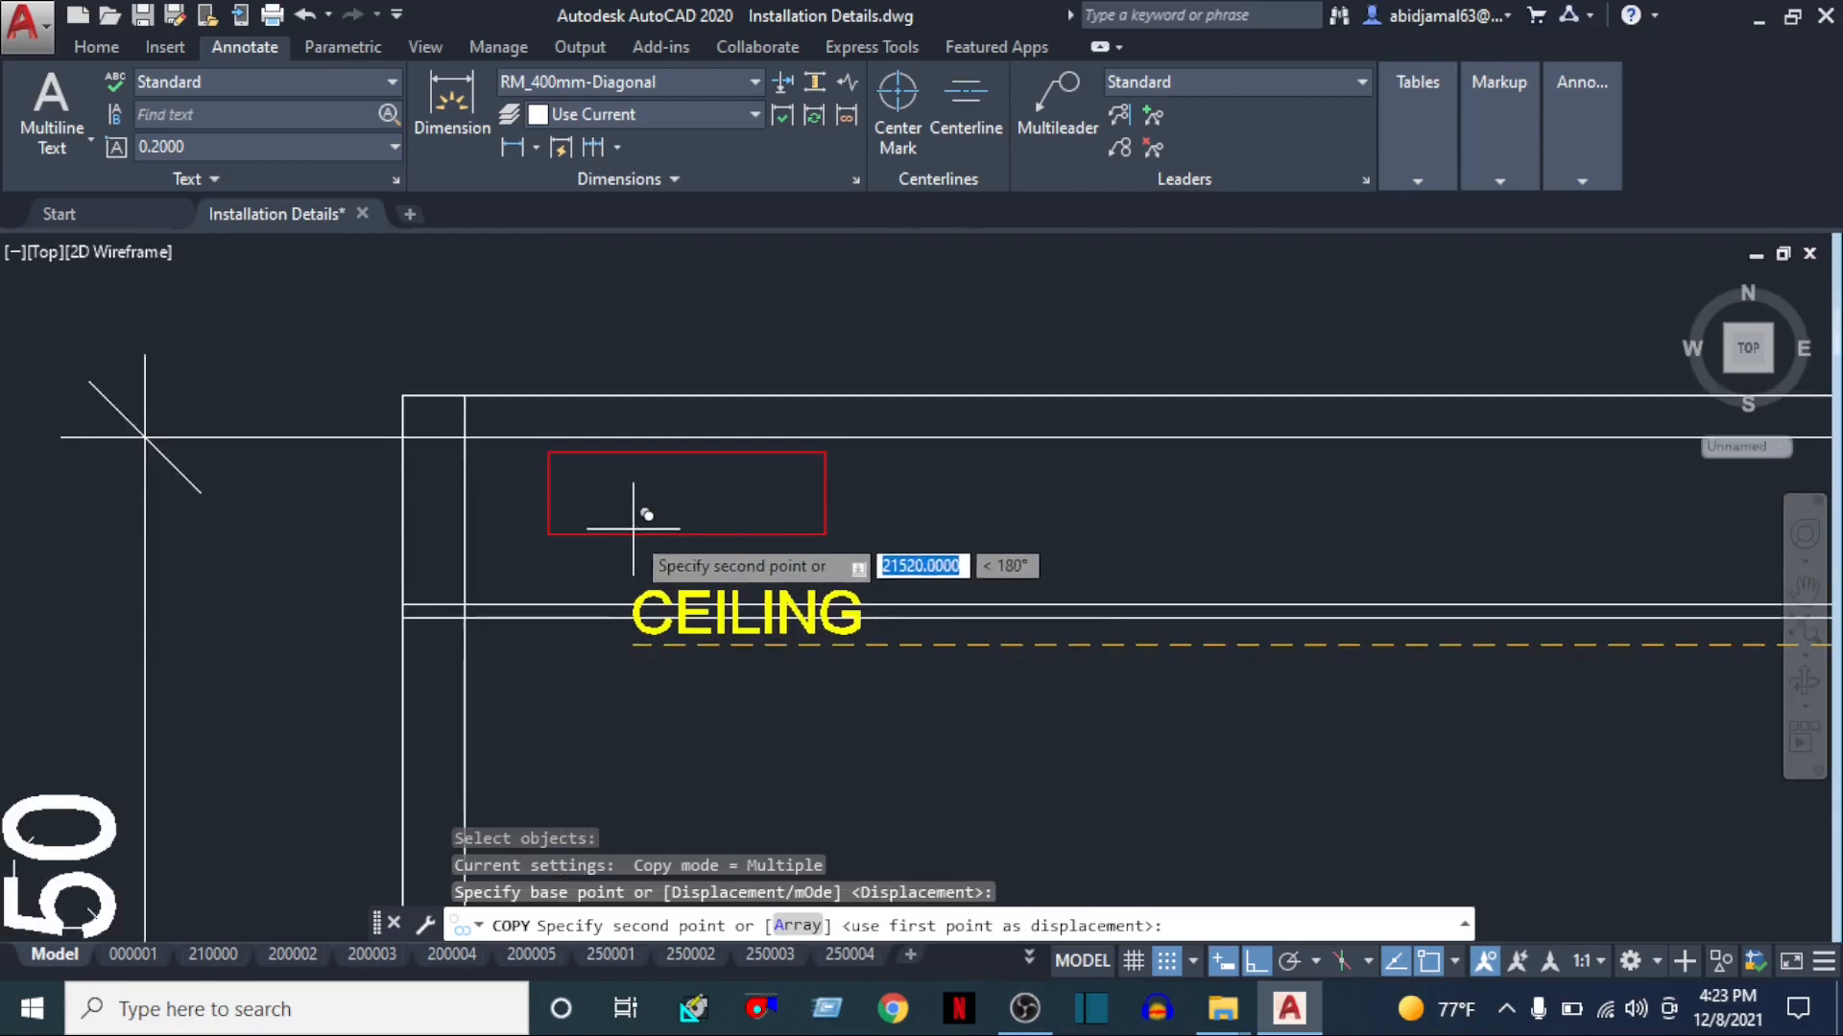
scroll(576, 538, "up", 4)
left_click(574, 574)
key("Escape")
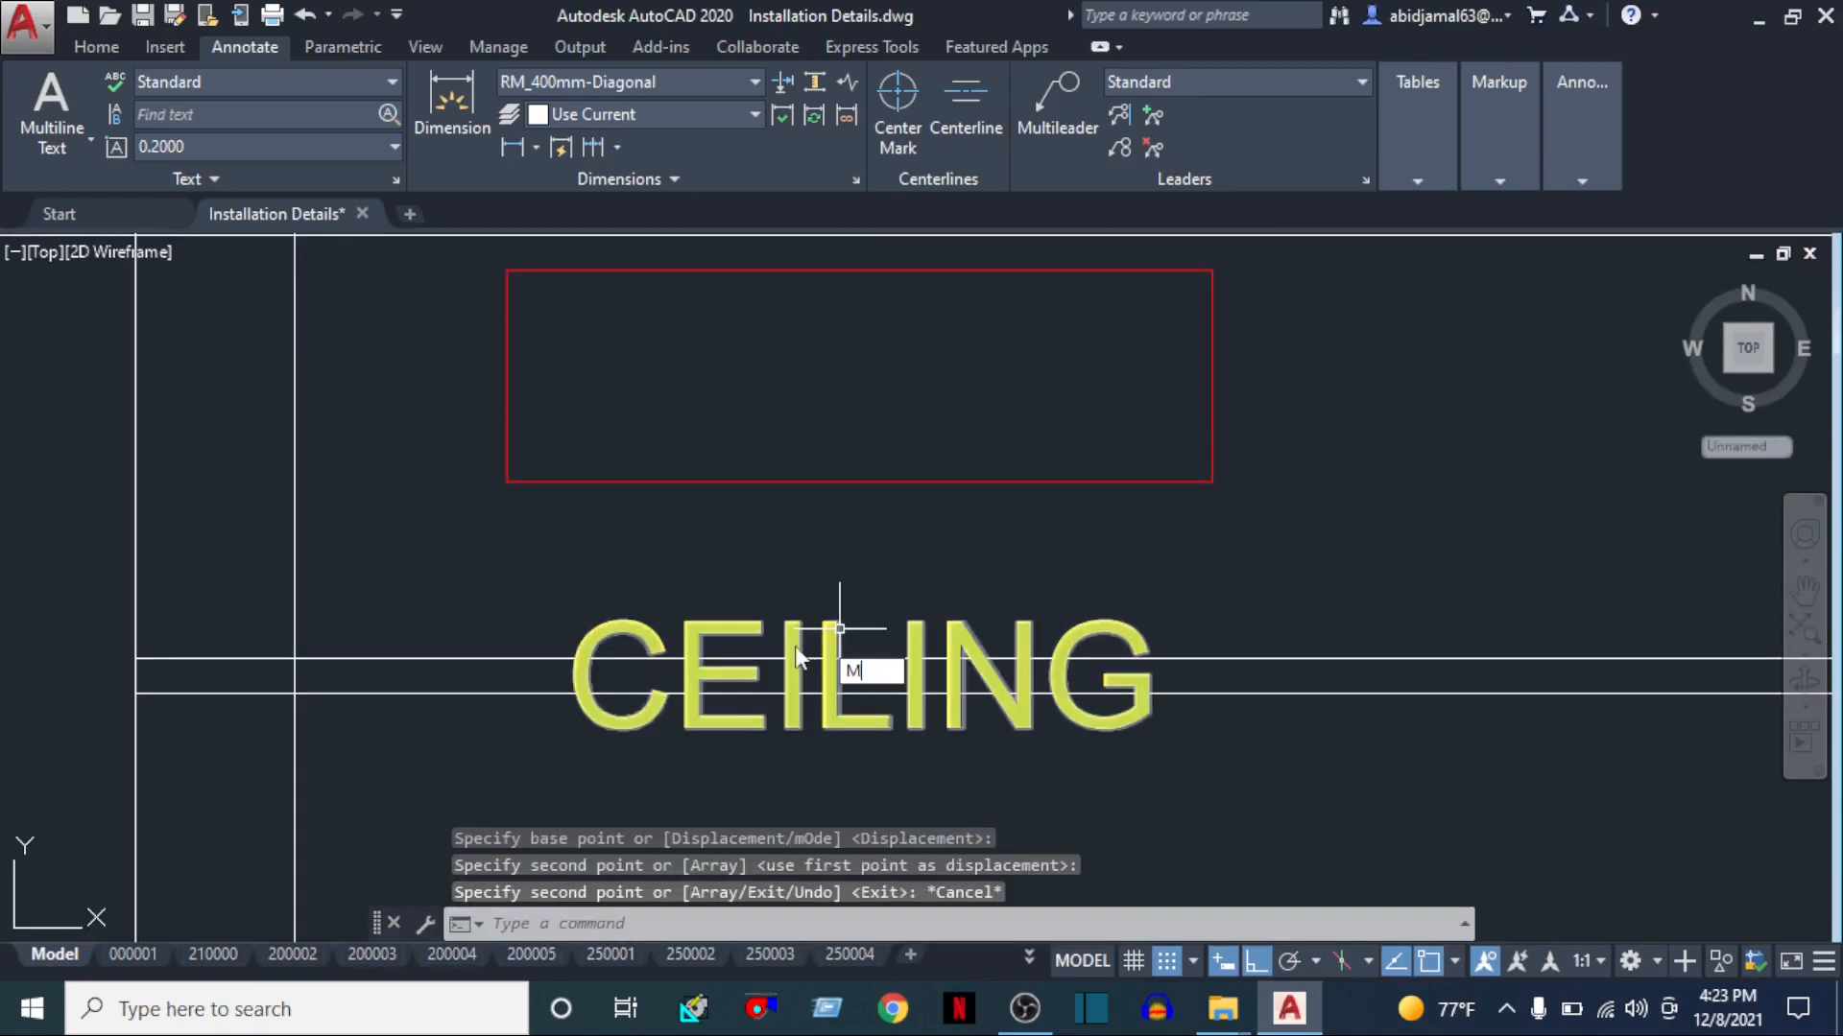
Move the copied CEILING label straight up into the AHU rectangle
type("m")
key("Return")
left_click(723, 588)
left_click(620, 635)
key("Return")
left_click(740, 605)
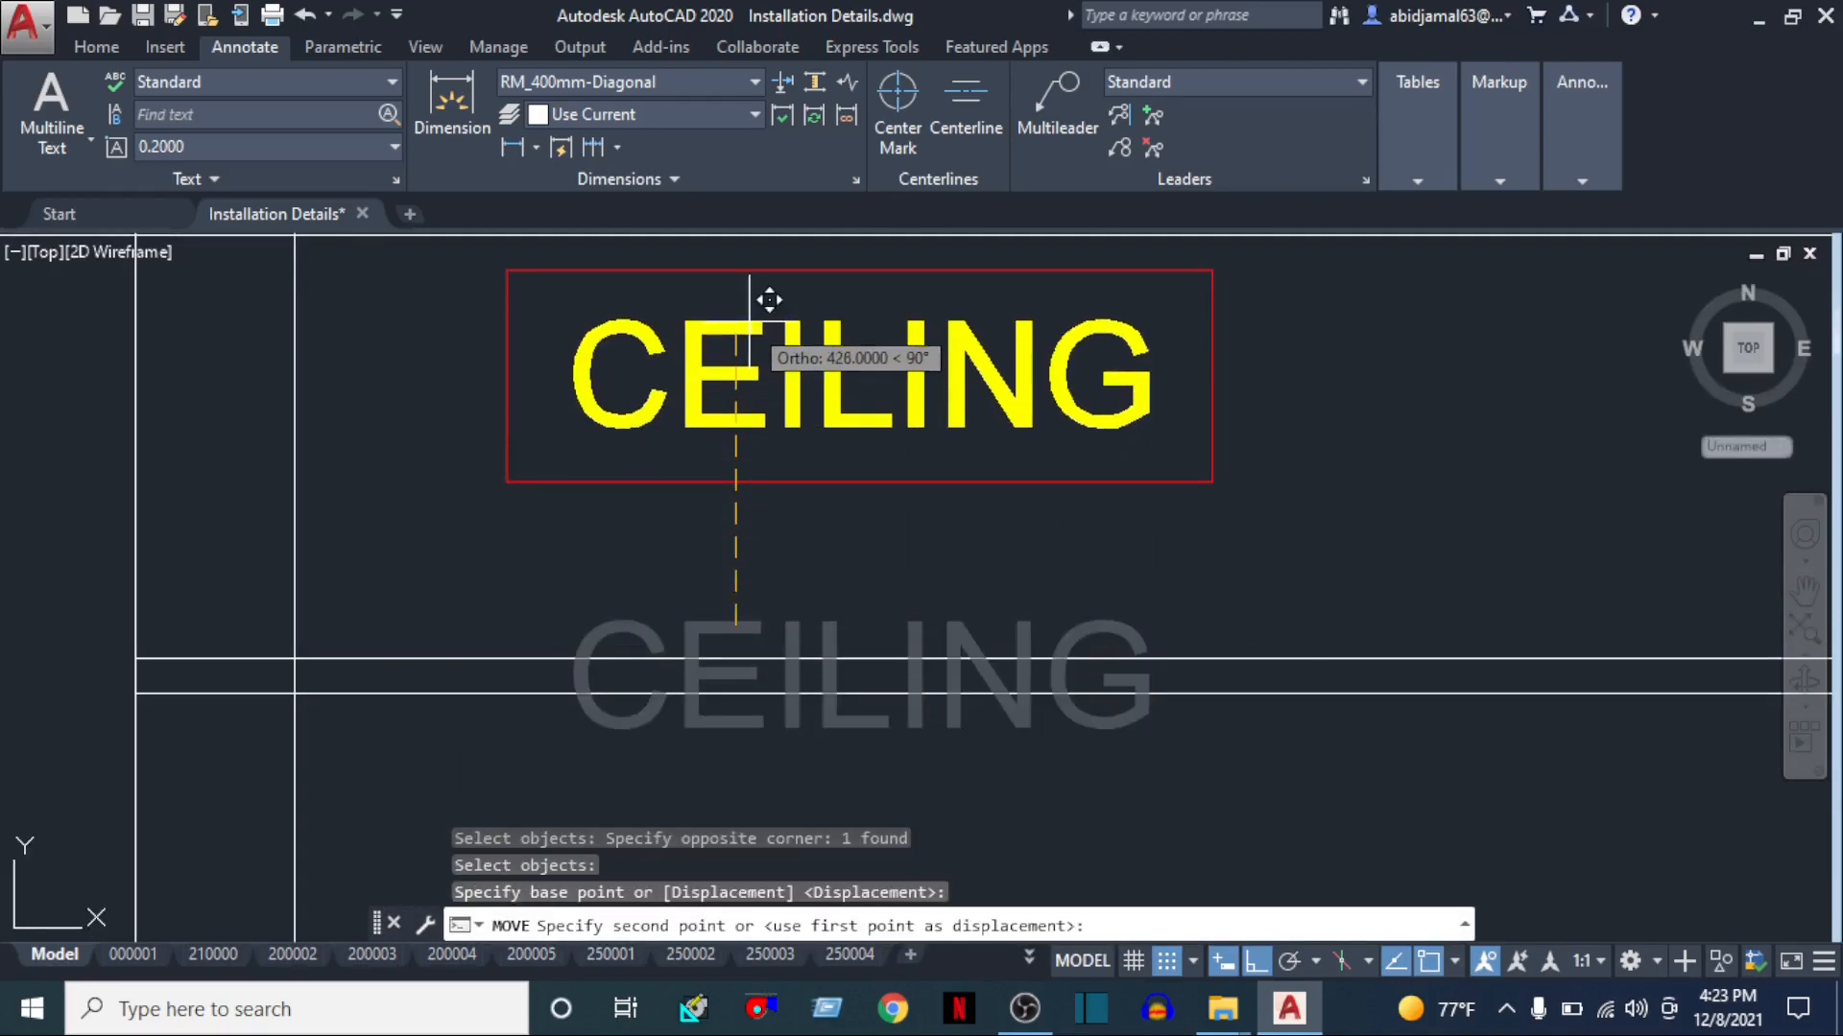
left_click(745, 300)
key("Escape")
key("Escape")
Change the text of the label inside the AHU rectangle to AHU
double_click(743, 311)
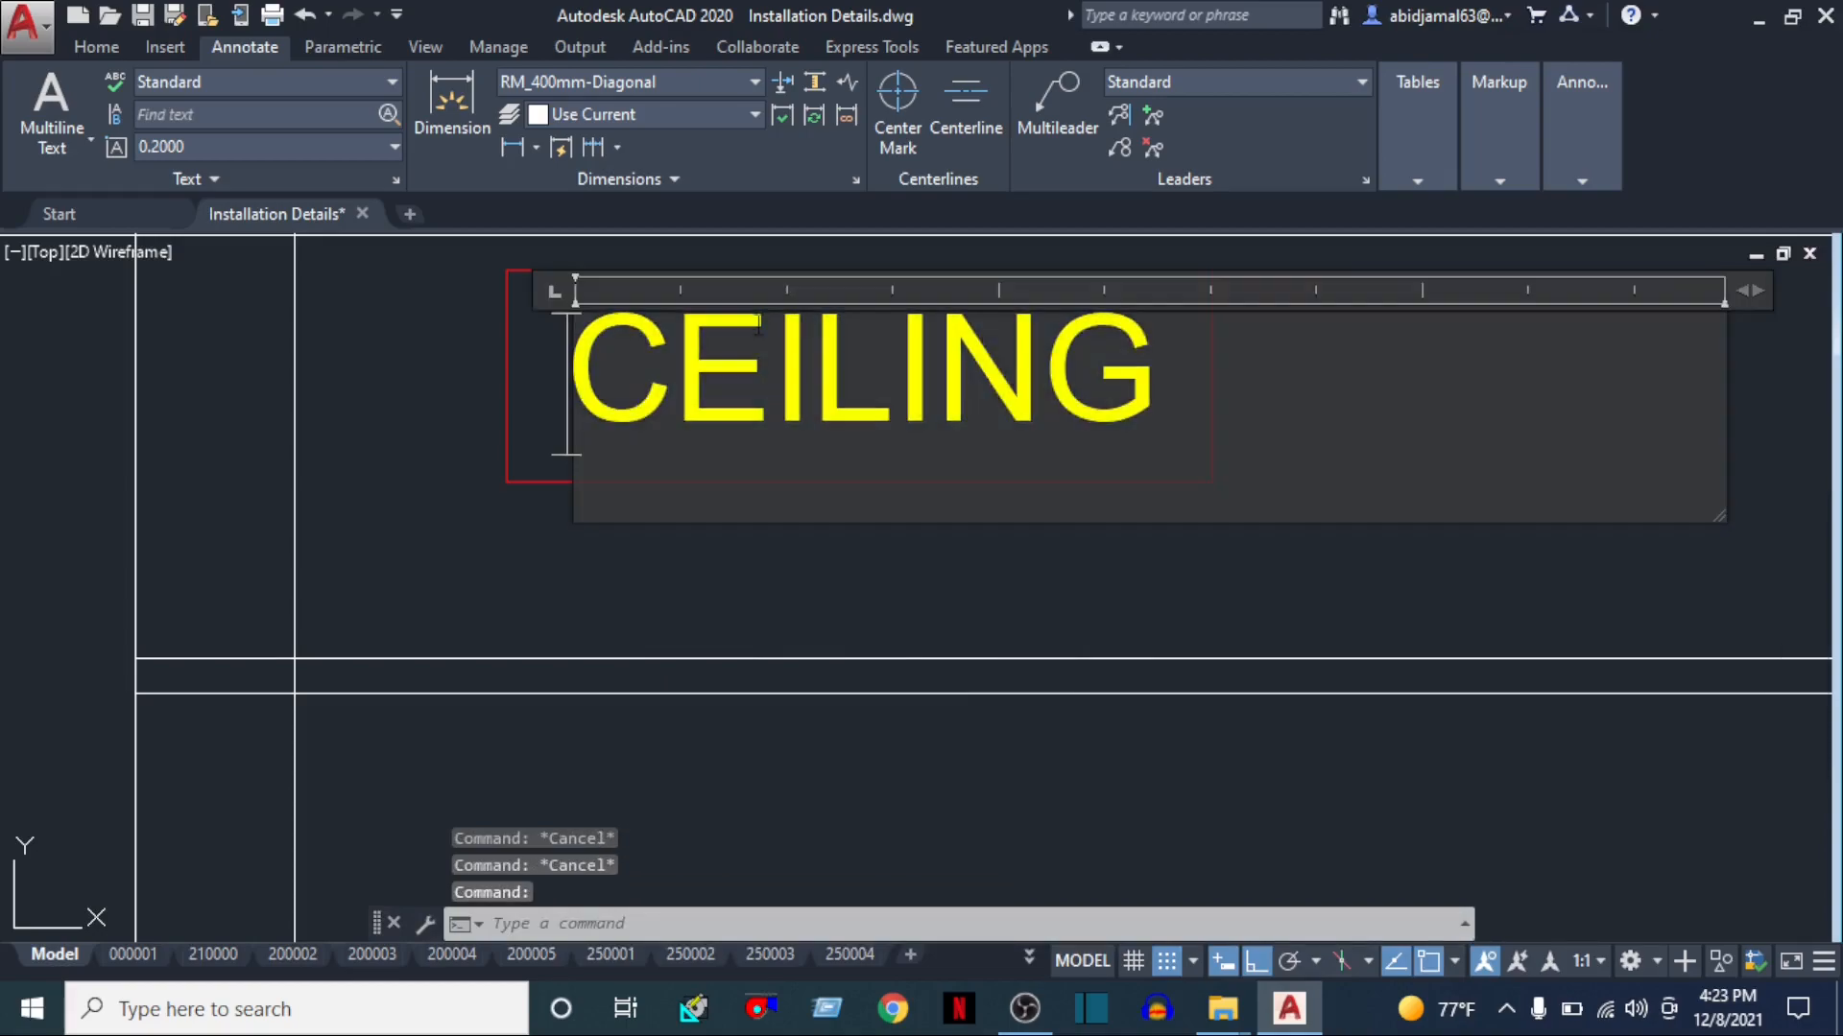
type("AHUD")
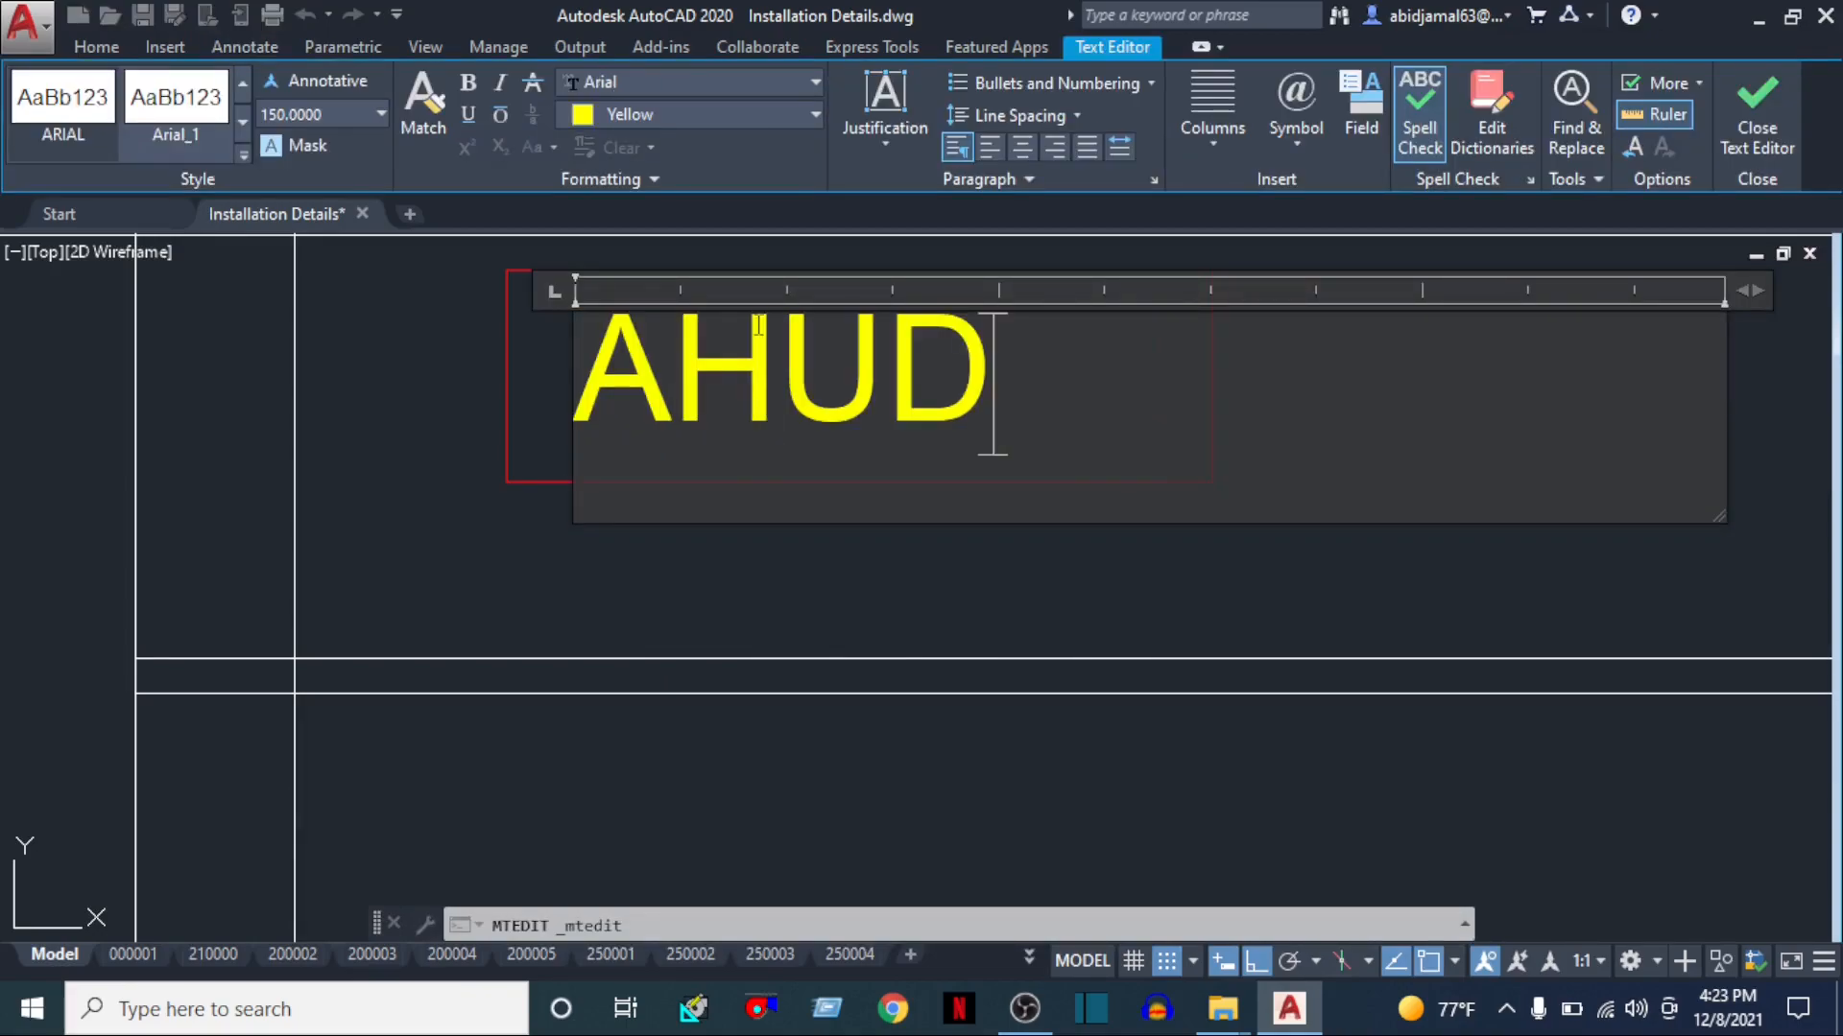
left_click(471, 538)
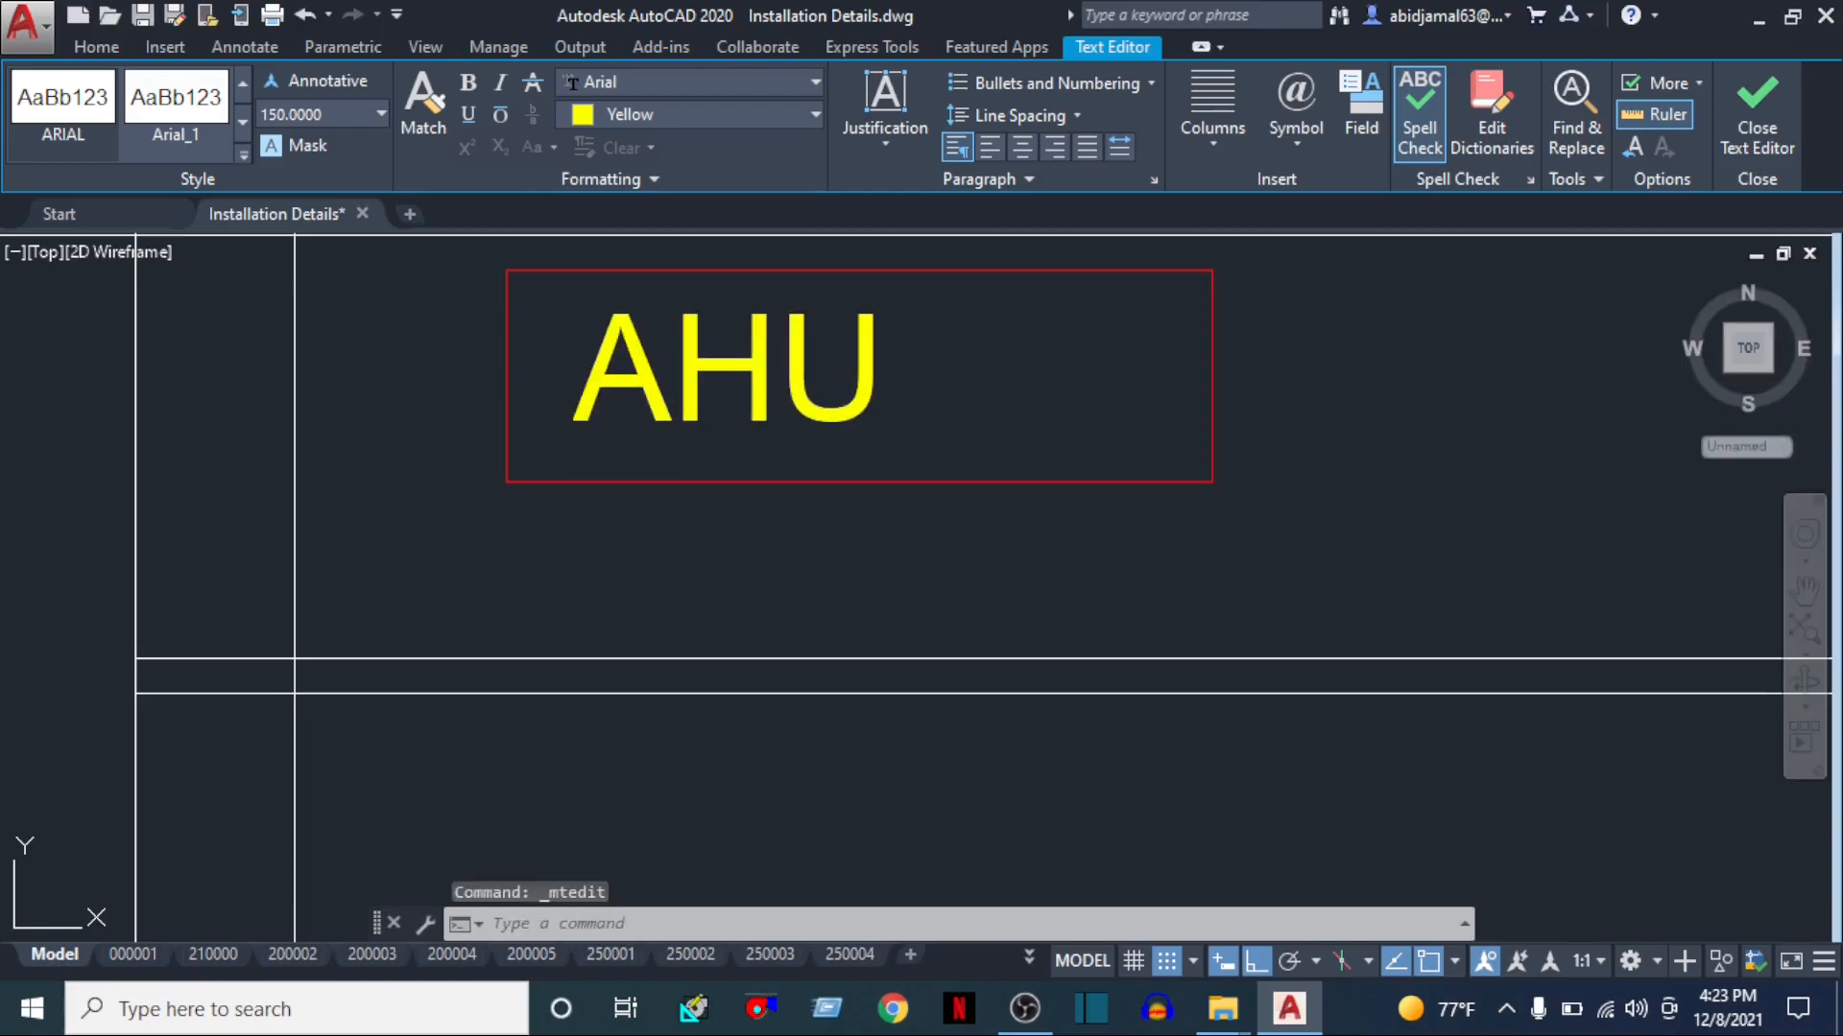
Draw a vertical construction line from the duct-side edge of the plan's red flexible connector down through the section
scroll(470, 538, "down", 5)
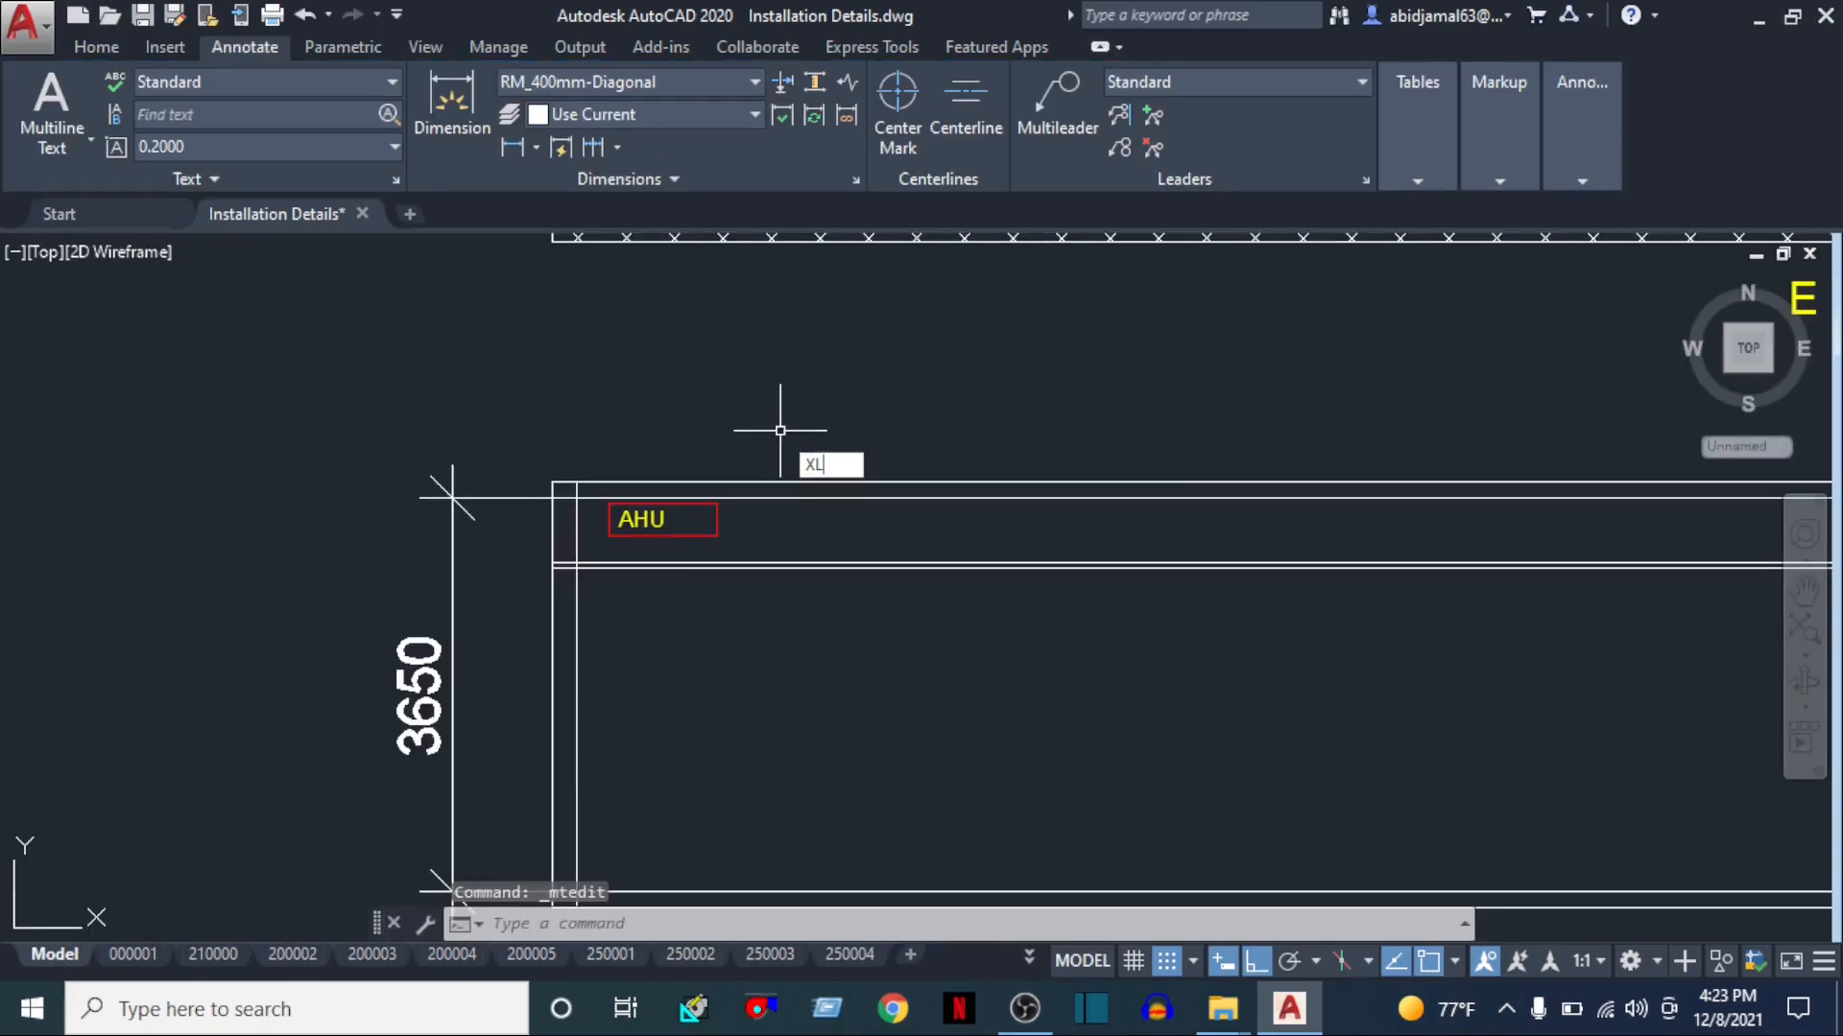
key("Return")
middle_click_drag(736, 326, 721, 740)
scroll(684, 331, "up", 5)
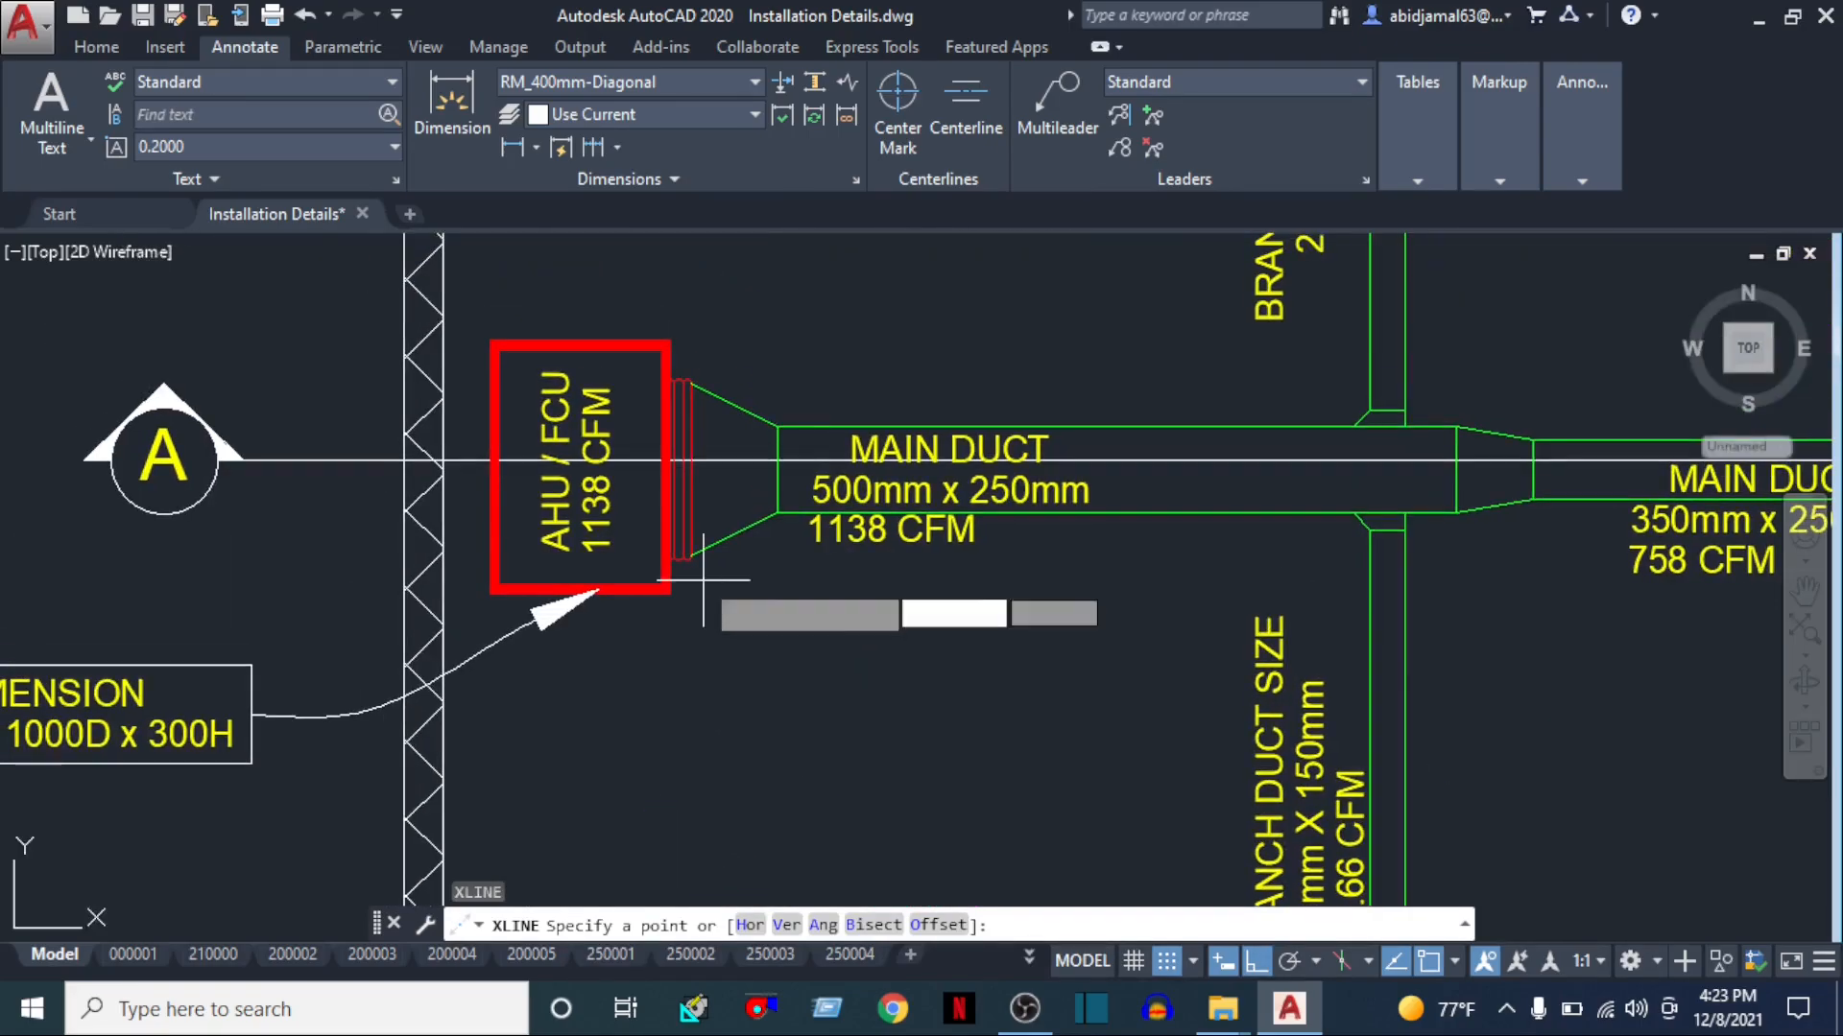
left_click(675, 525)
middle_click_drag(669, 378, 676, 724)
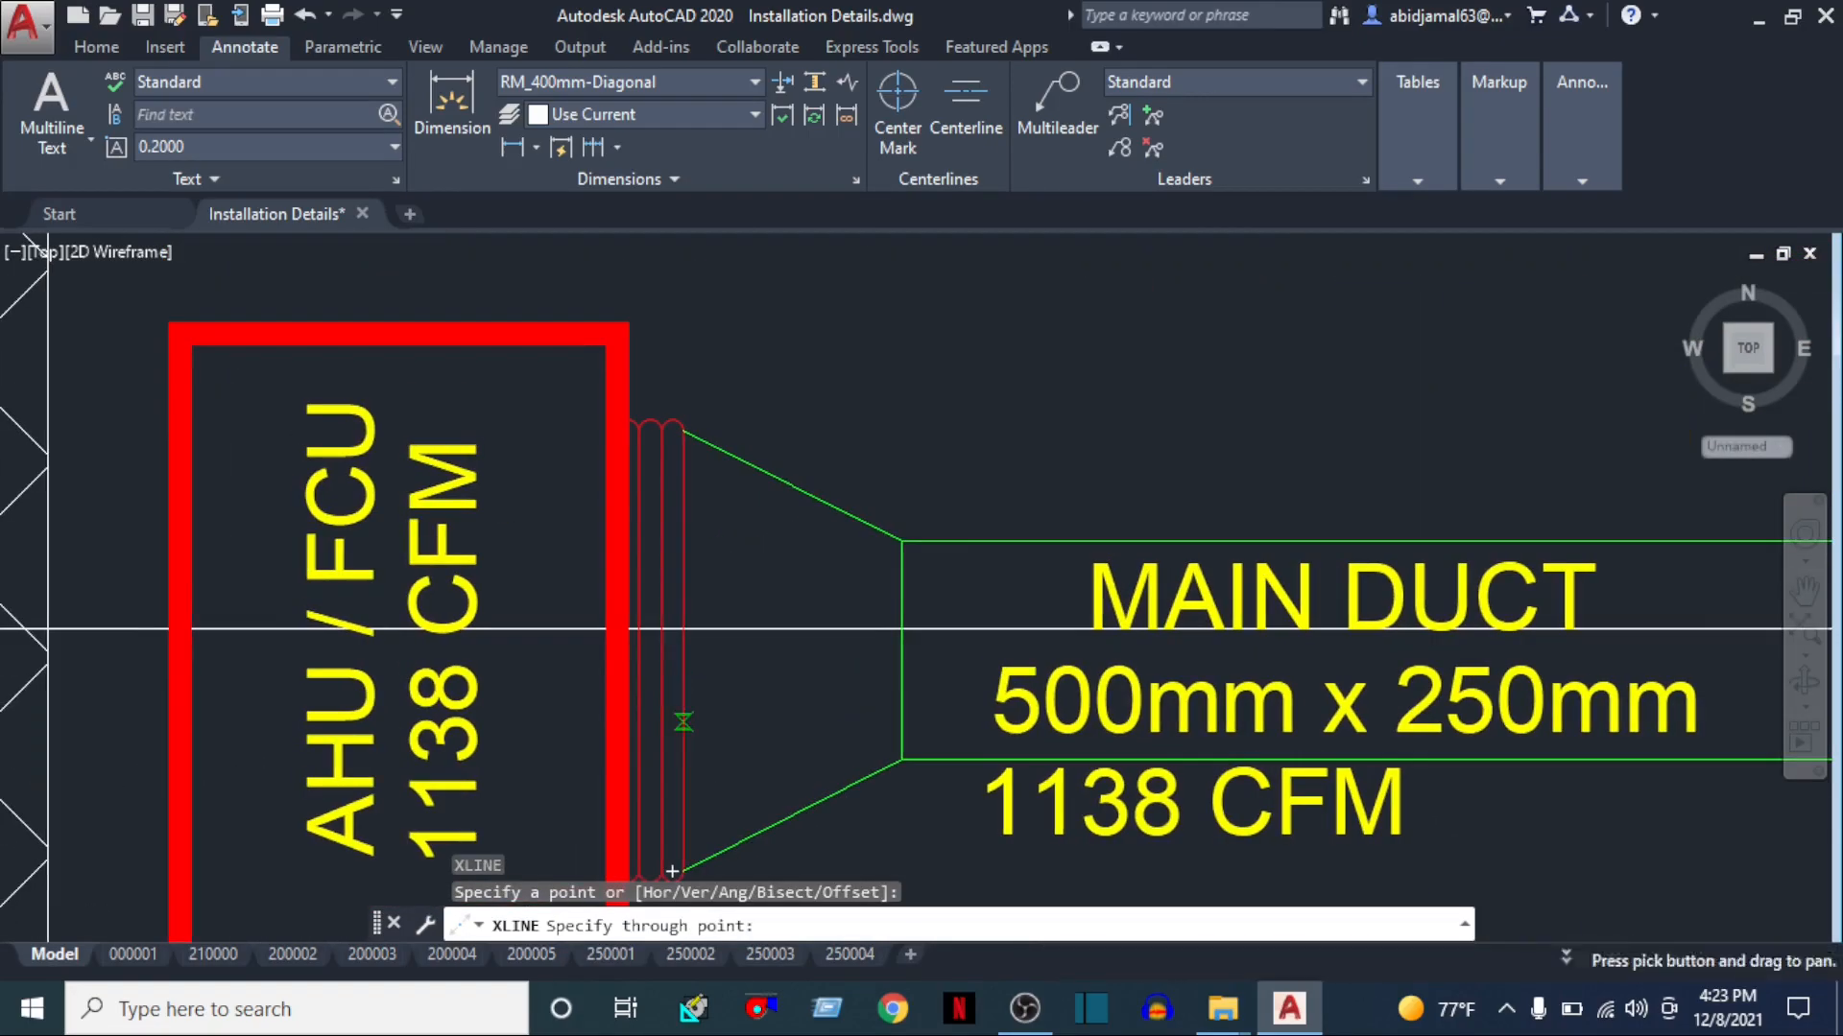
left_click(677, 427)
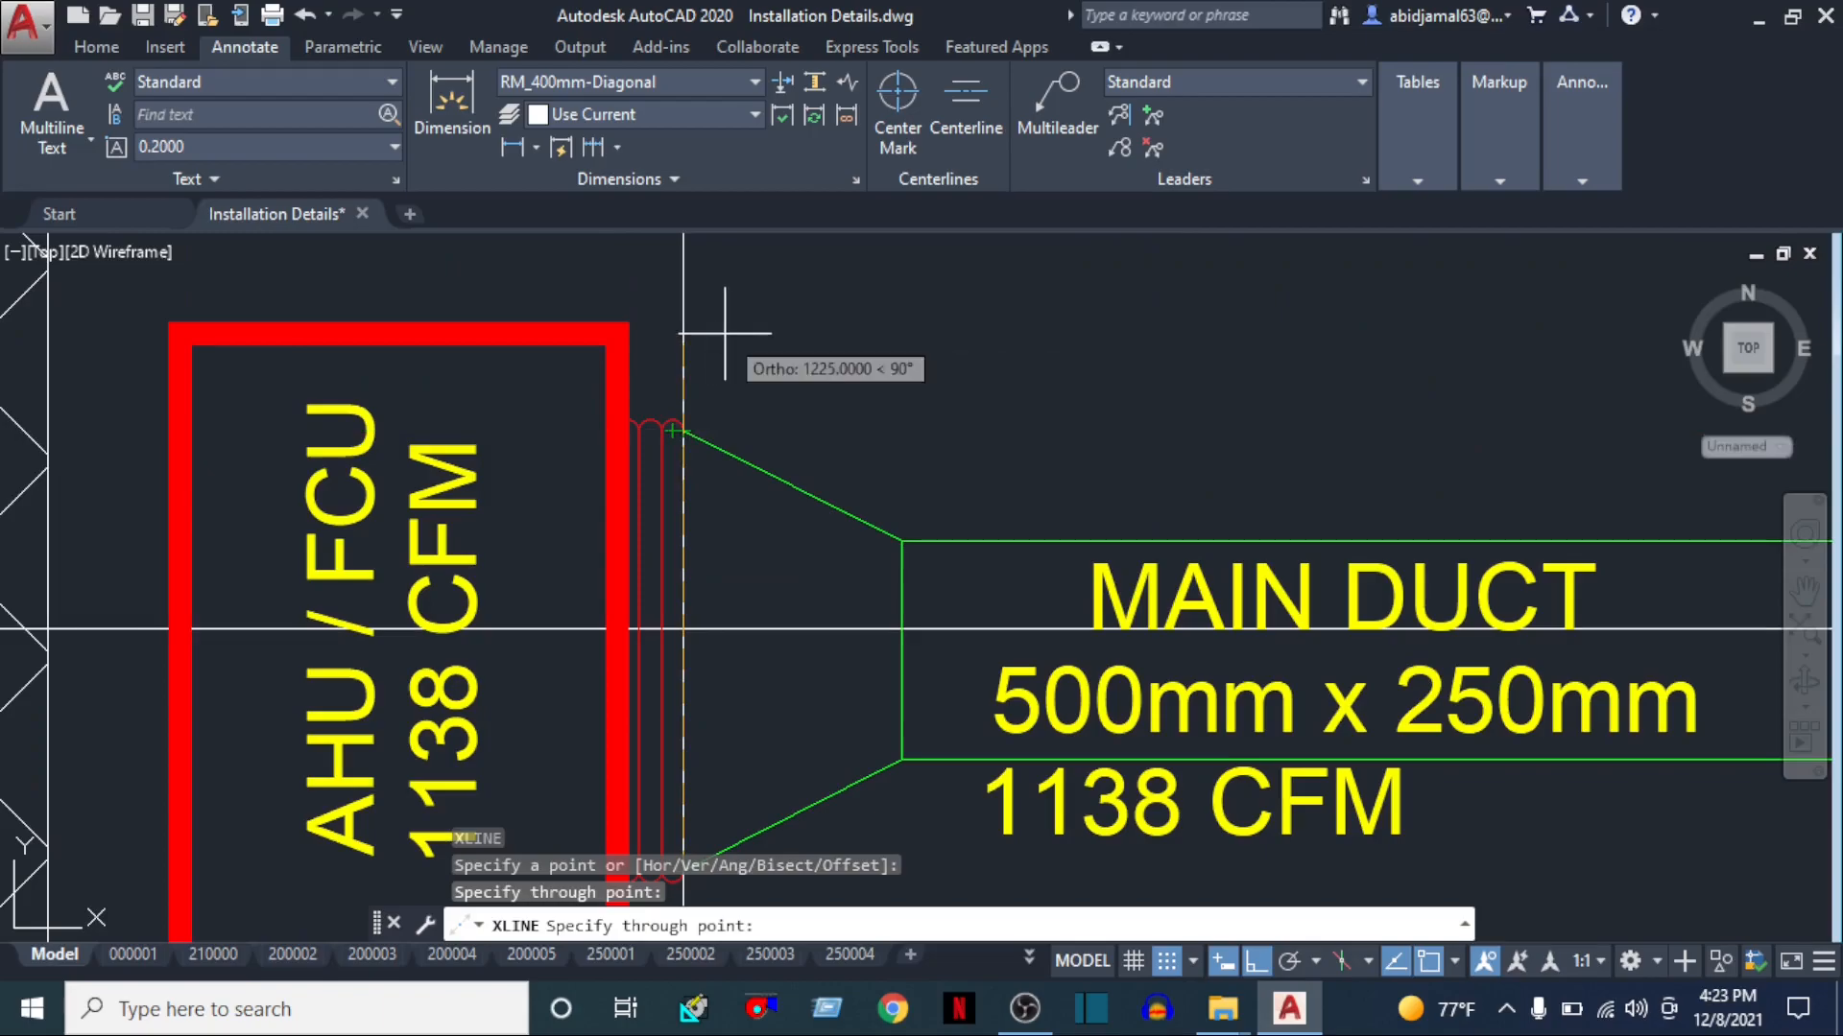
scroll(726, 385, "down", 10)
key("Escape")
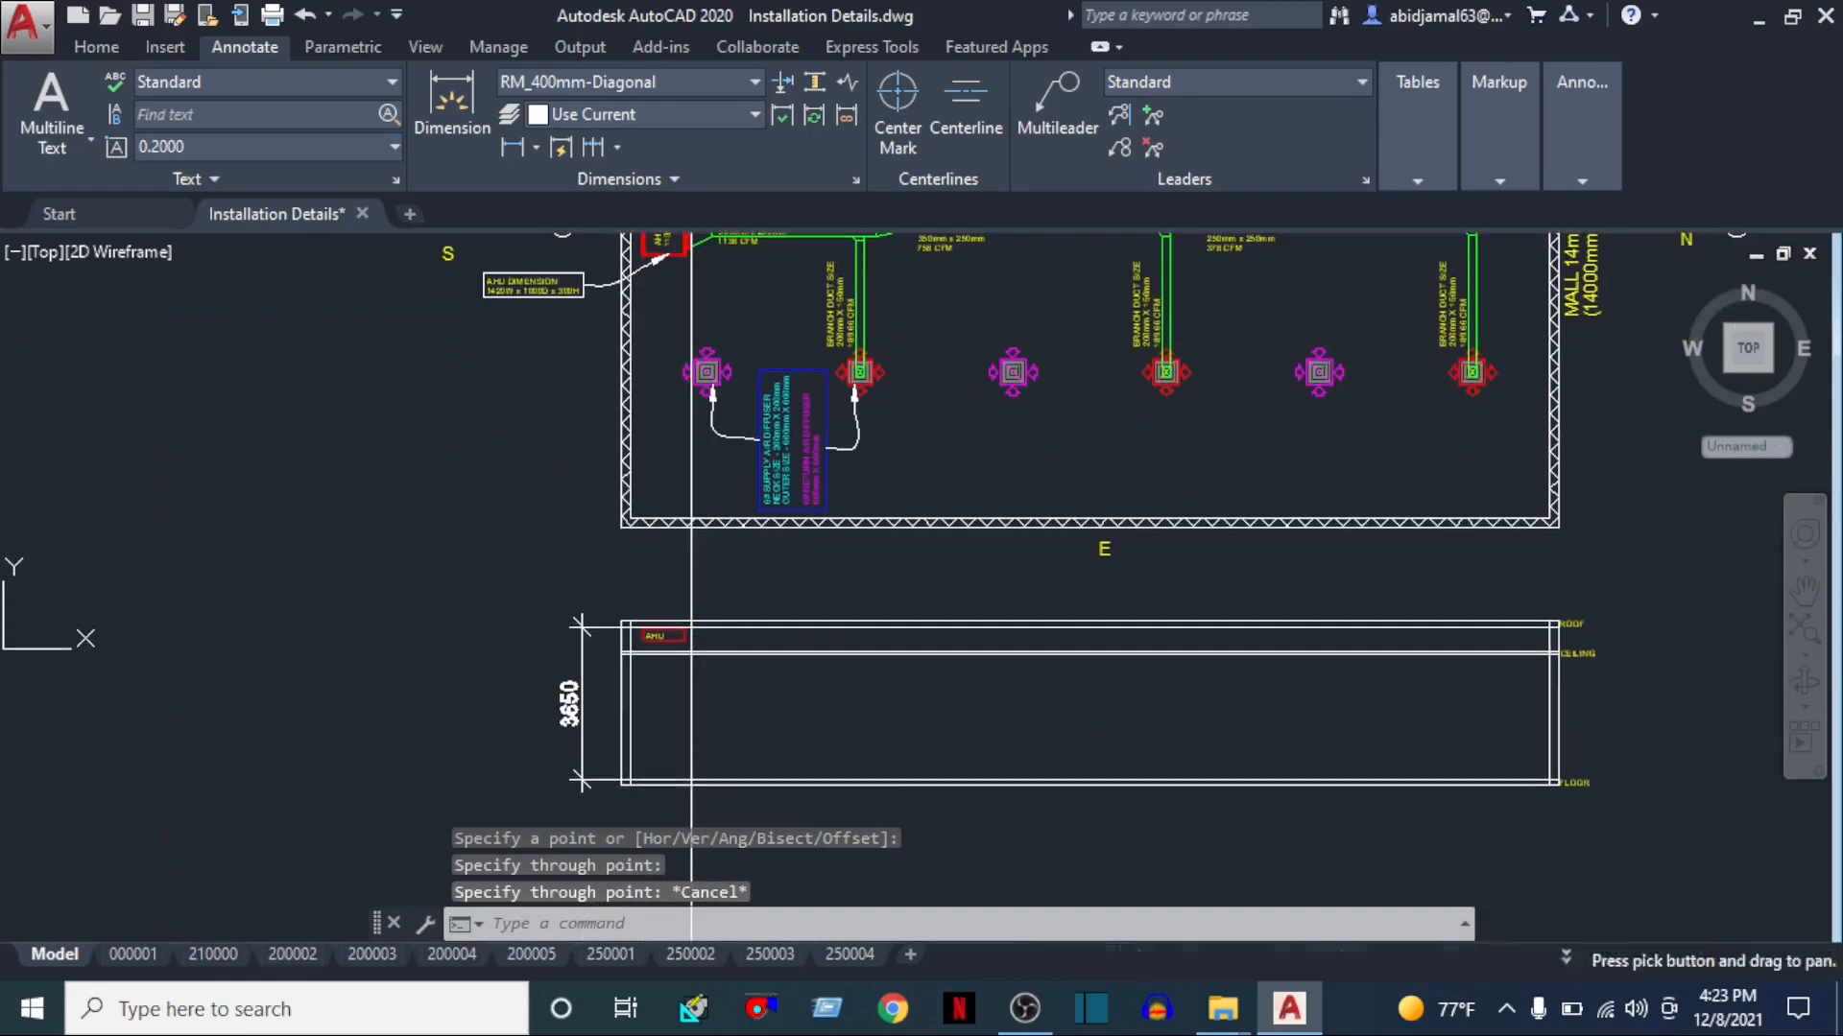
Draw a horizontal line about 144 mm long from the middle of the section AHU's duct-side edge to the construction line
scroll(679, 657, "up", 10)
key("Return")
scroll(774, 401, "up", 2)
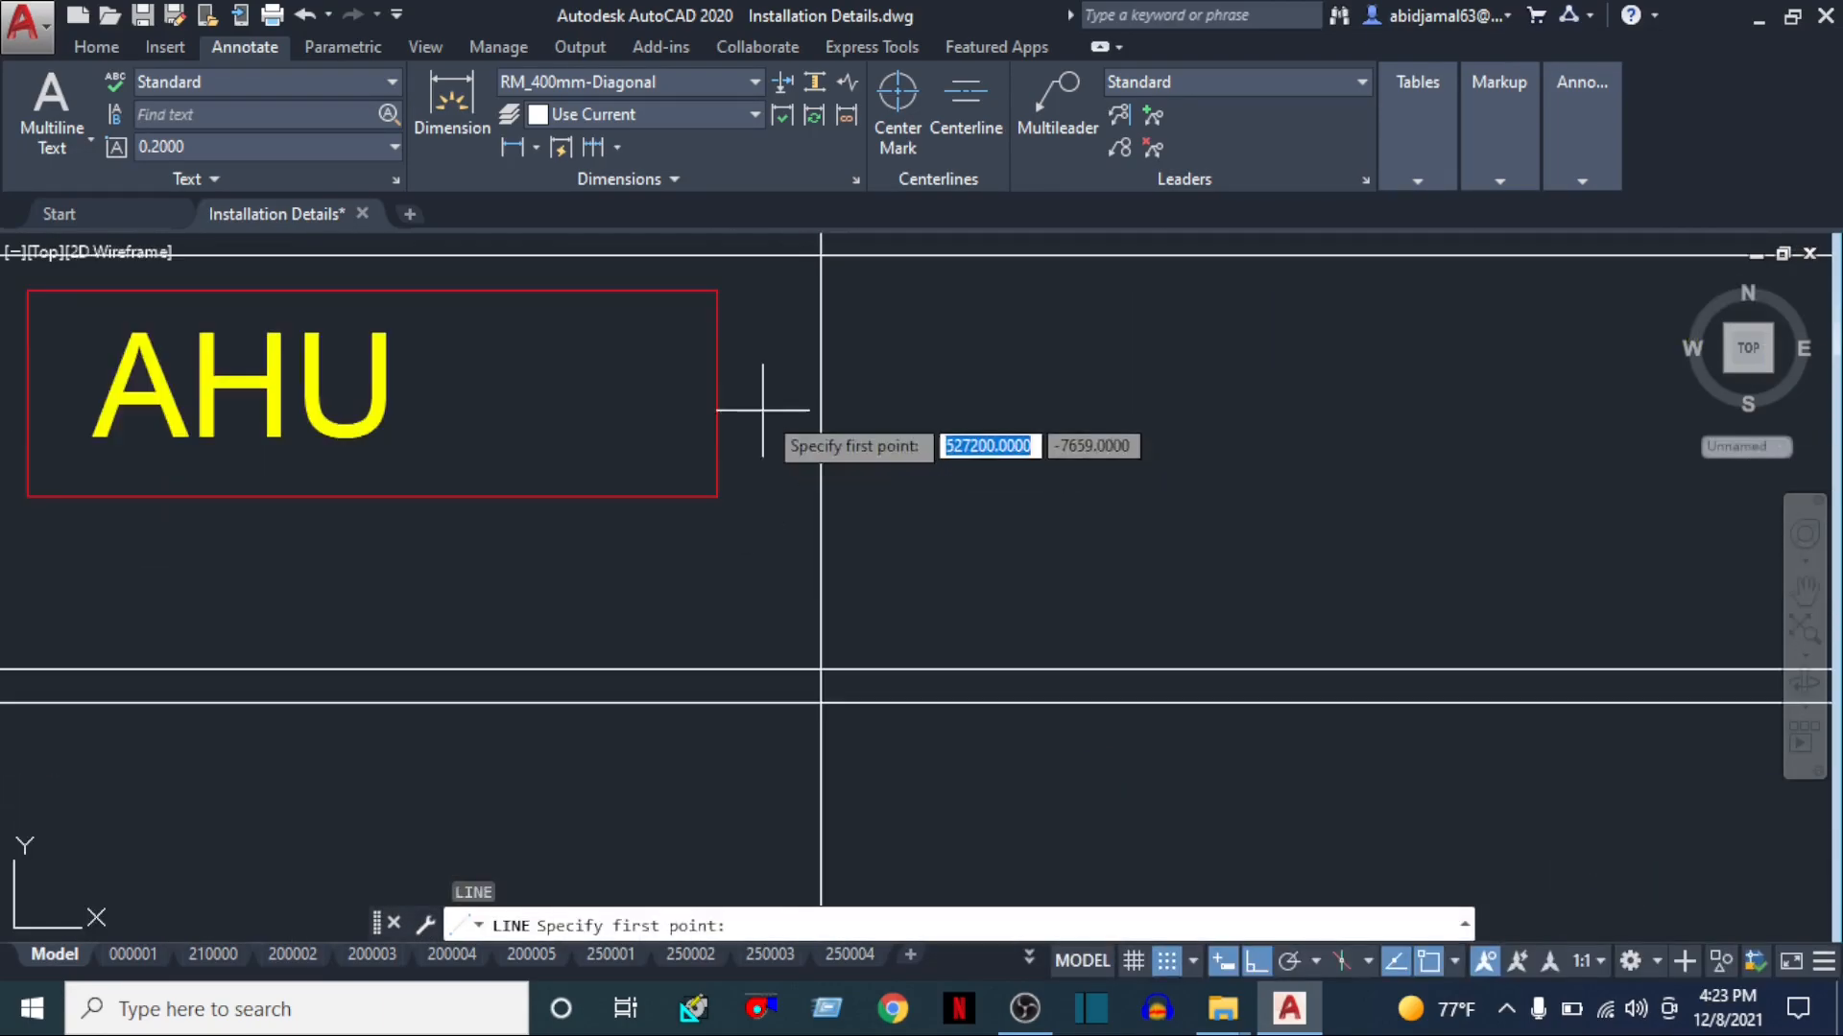
left_click(719, 392)
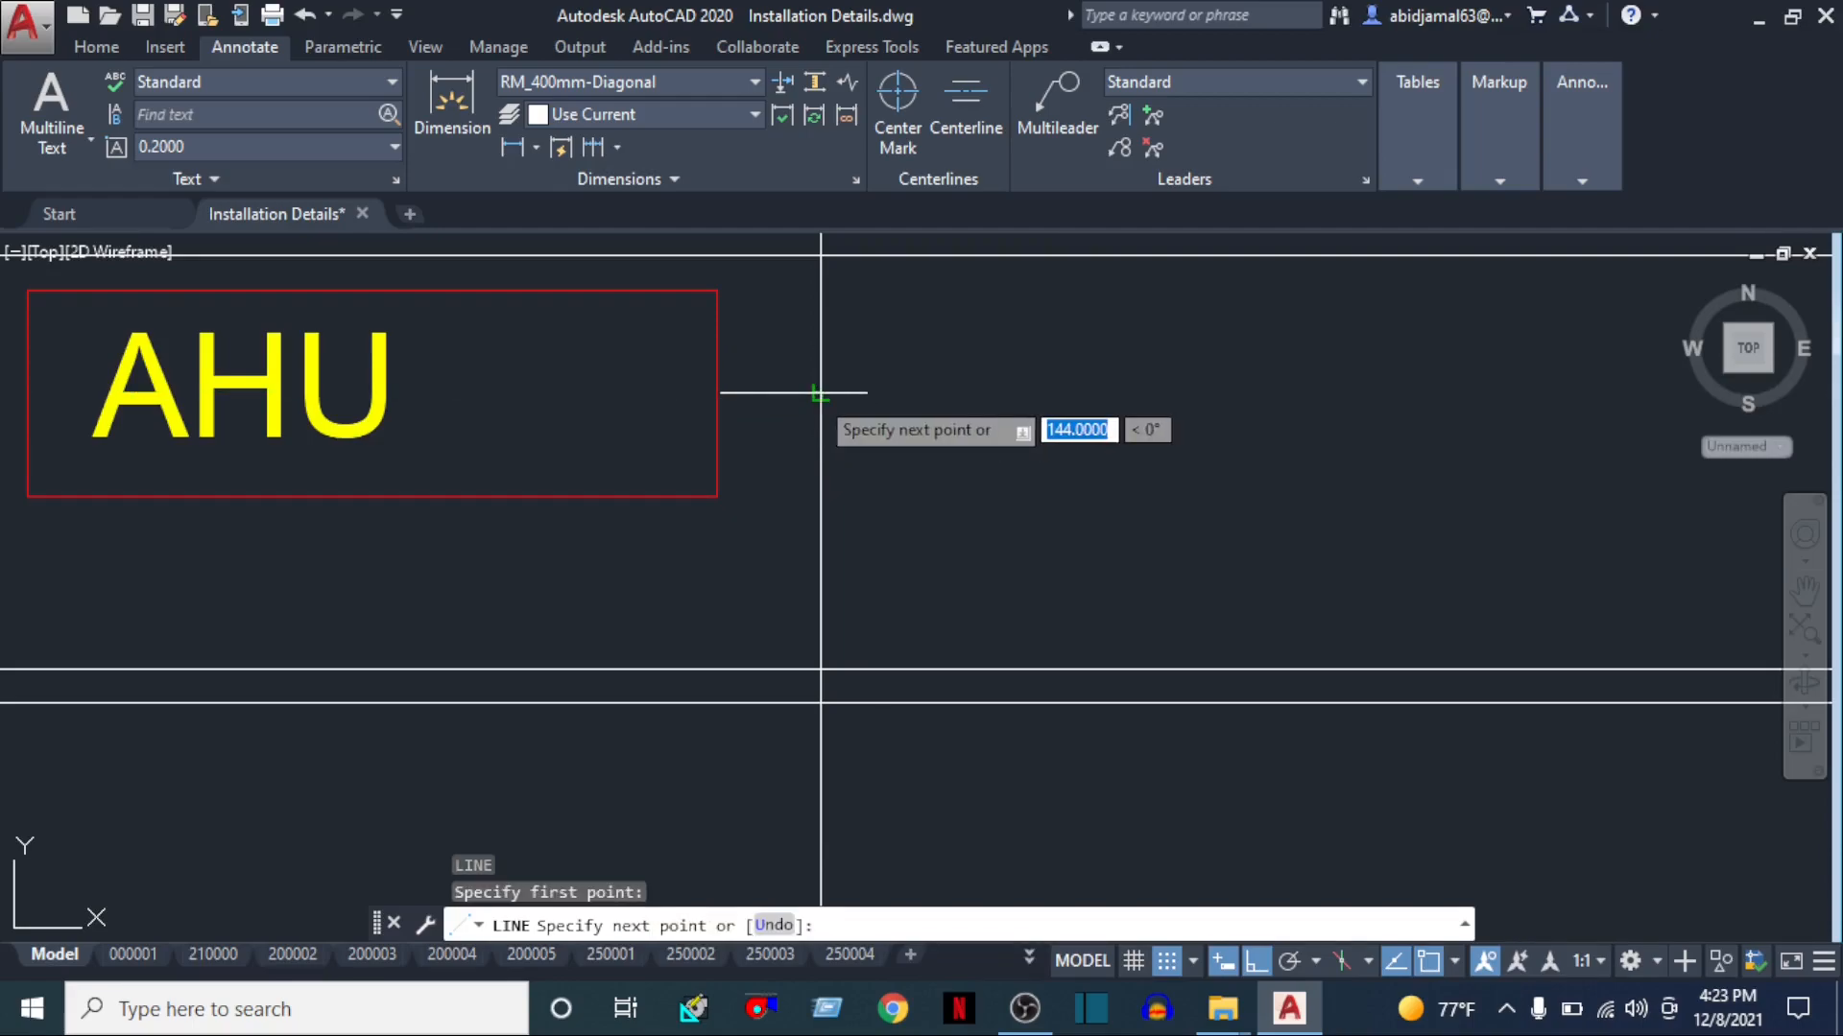
left_click(821, 392)
key("Escape")
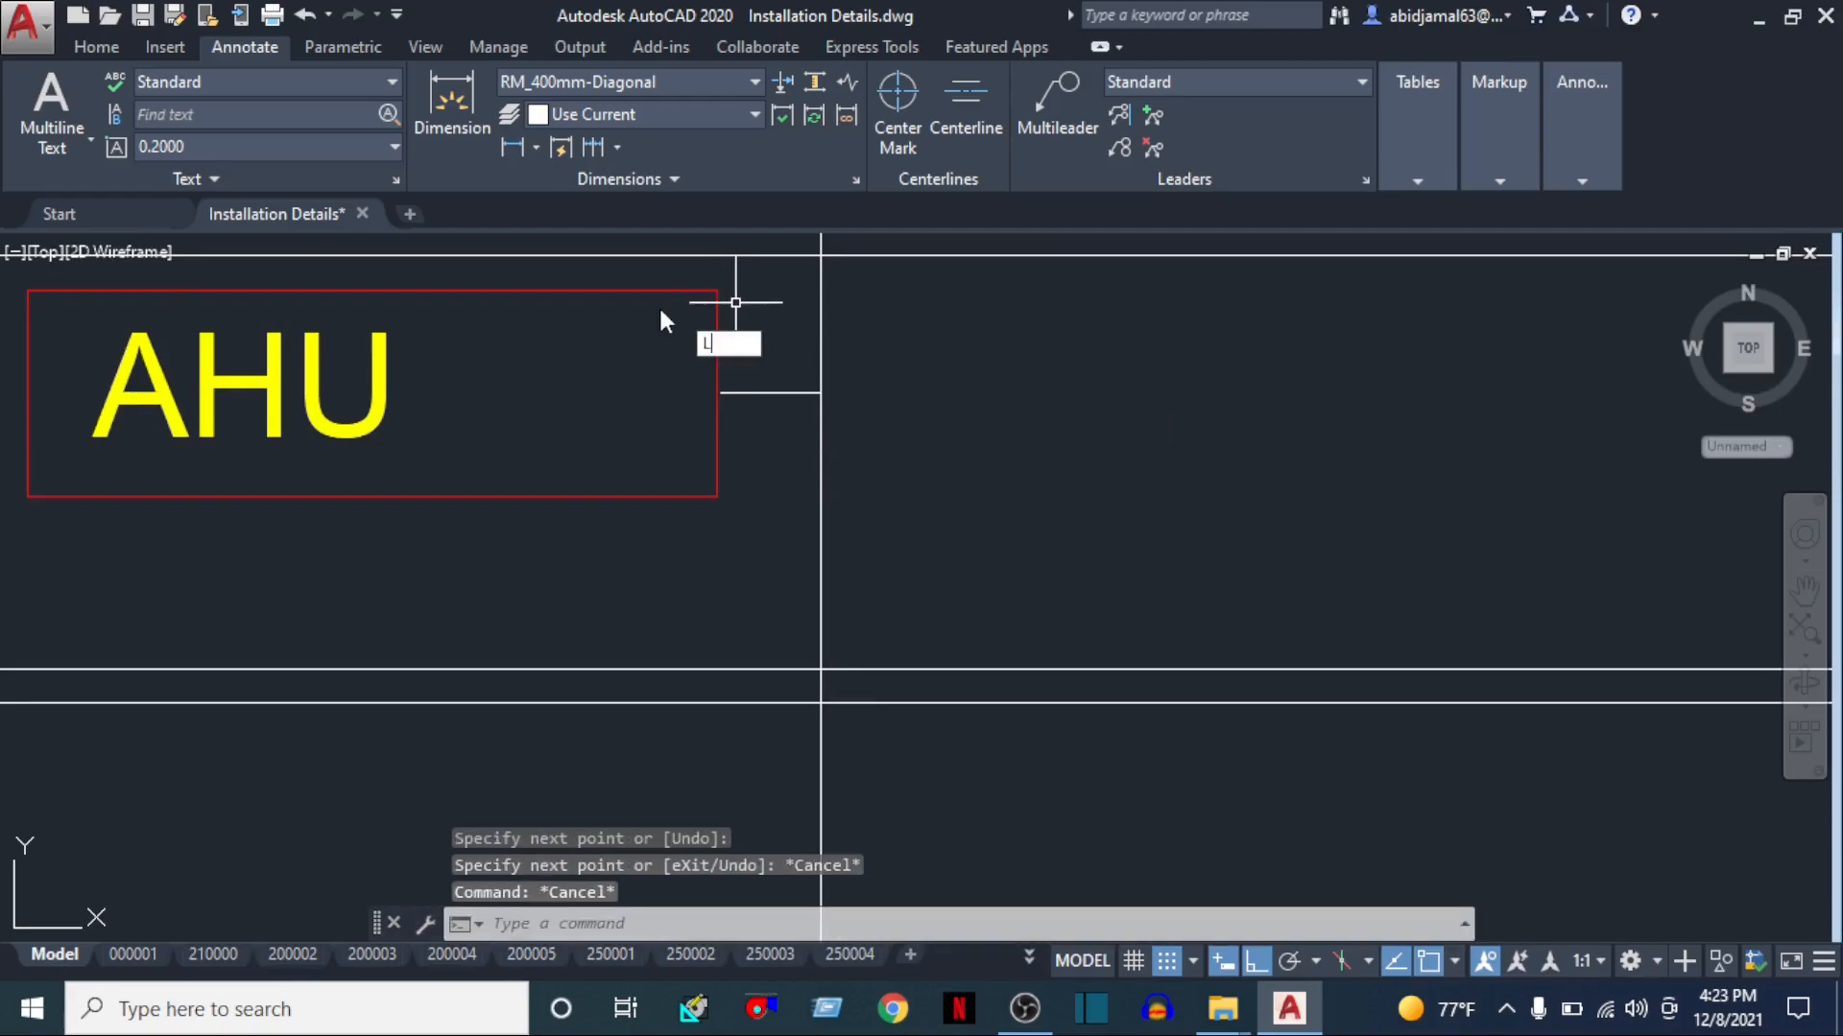
Draw a line 50 mm down from the AHU's upper duct-side corner, then horizontally to the construction line
key("Return")
scroll(719, 299, "up", 3)
left_click(713, 279)
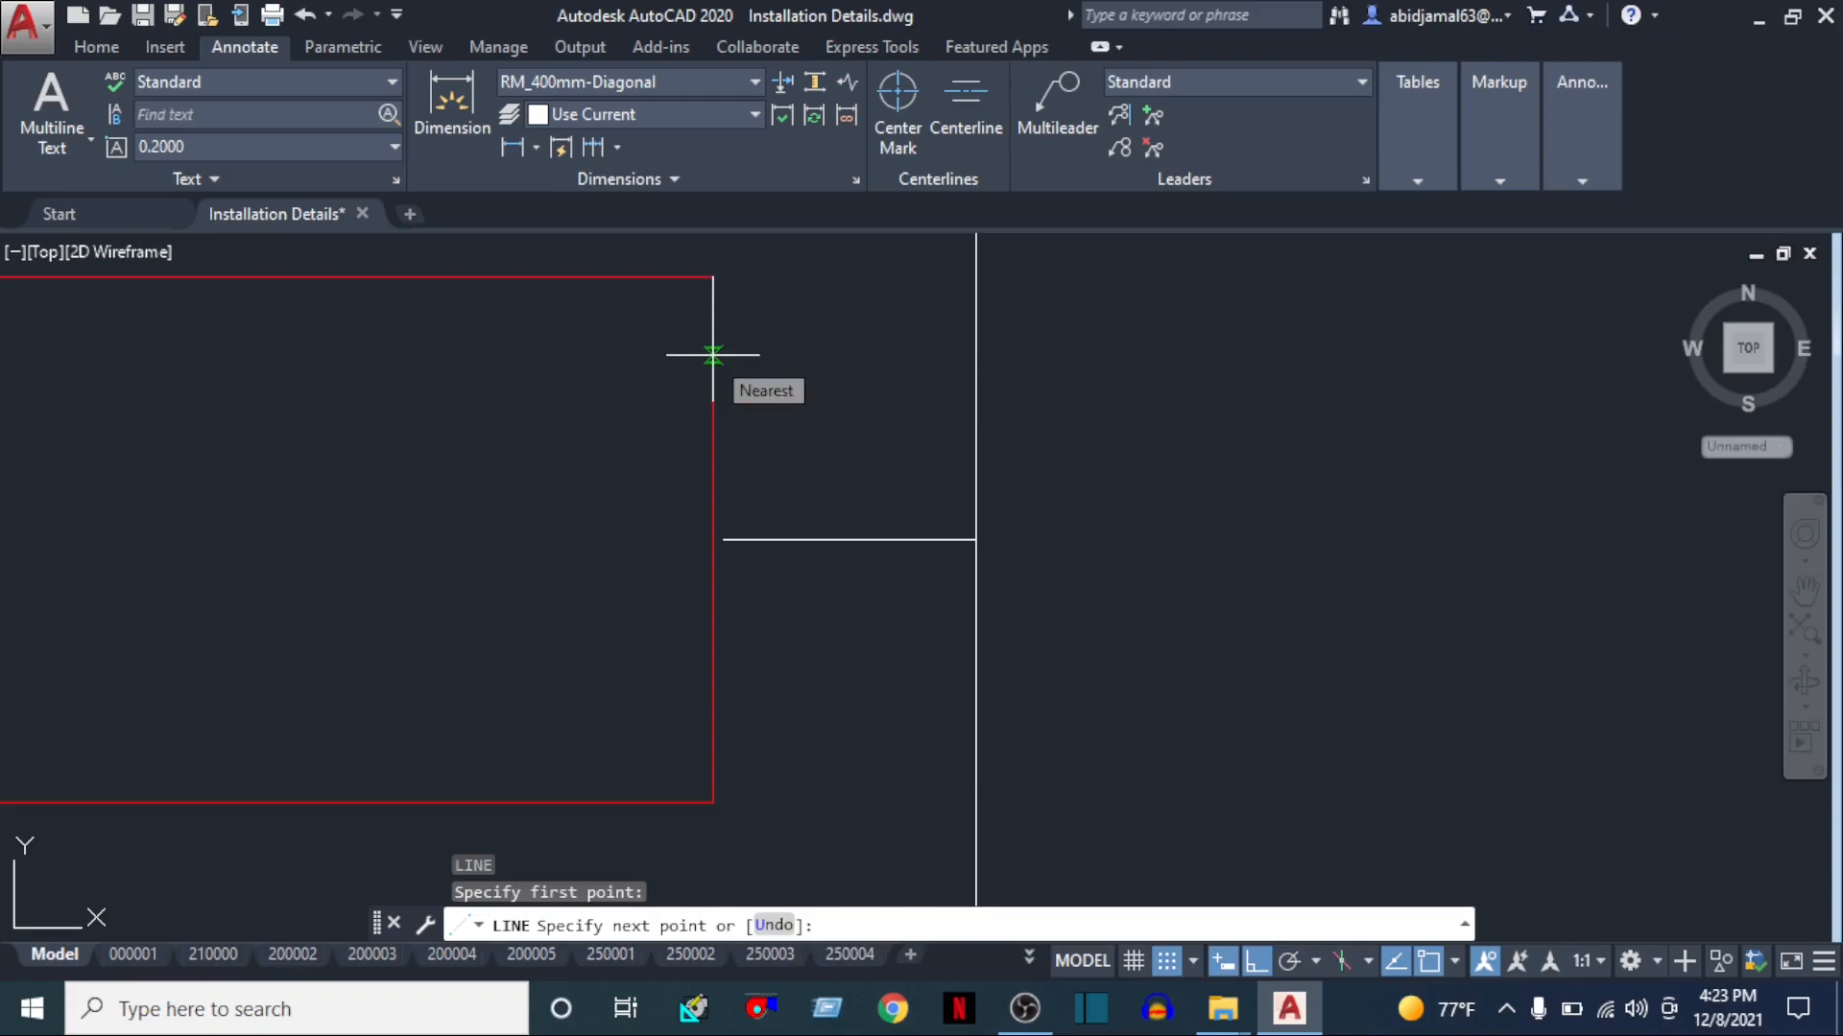
type("50")
key("Return")
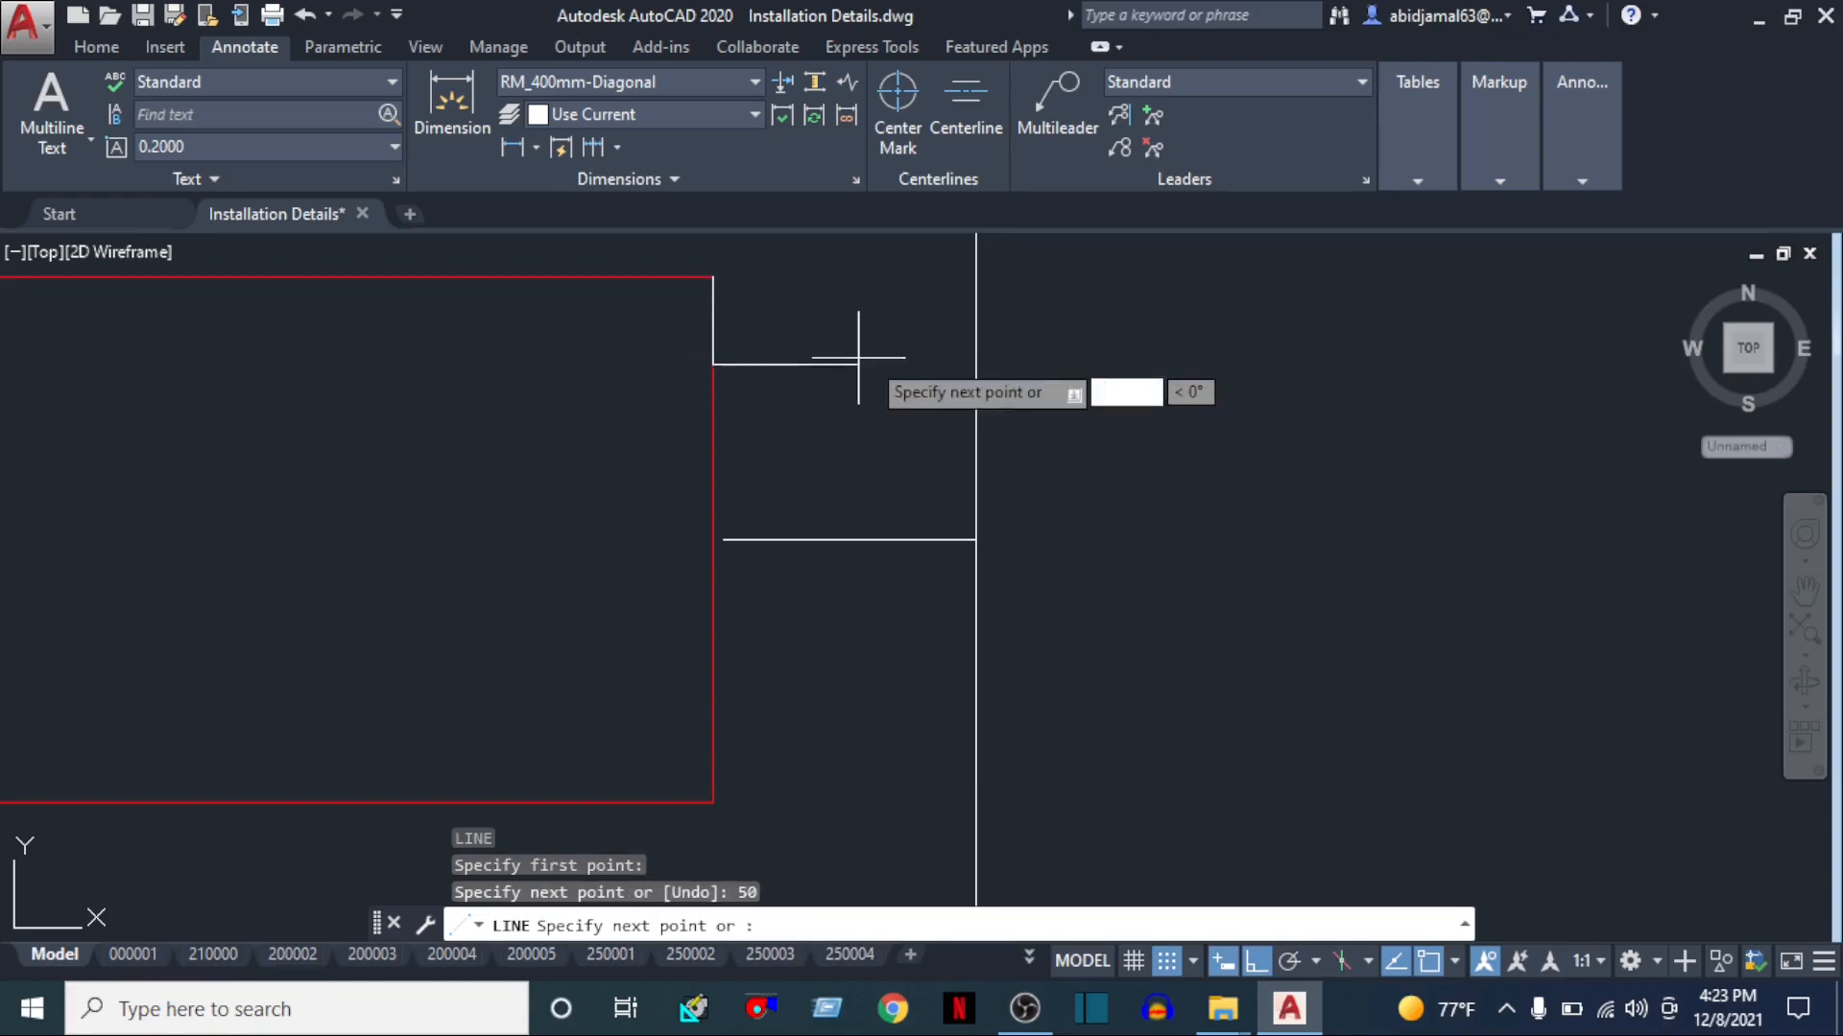
left_click(984, 364)
key("Escape")
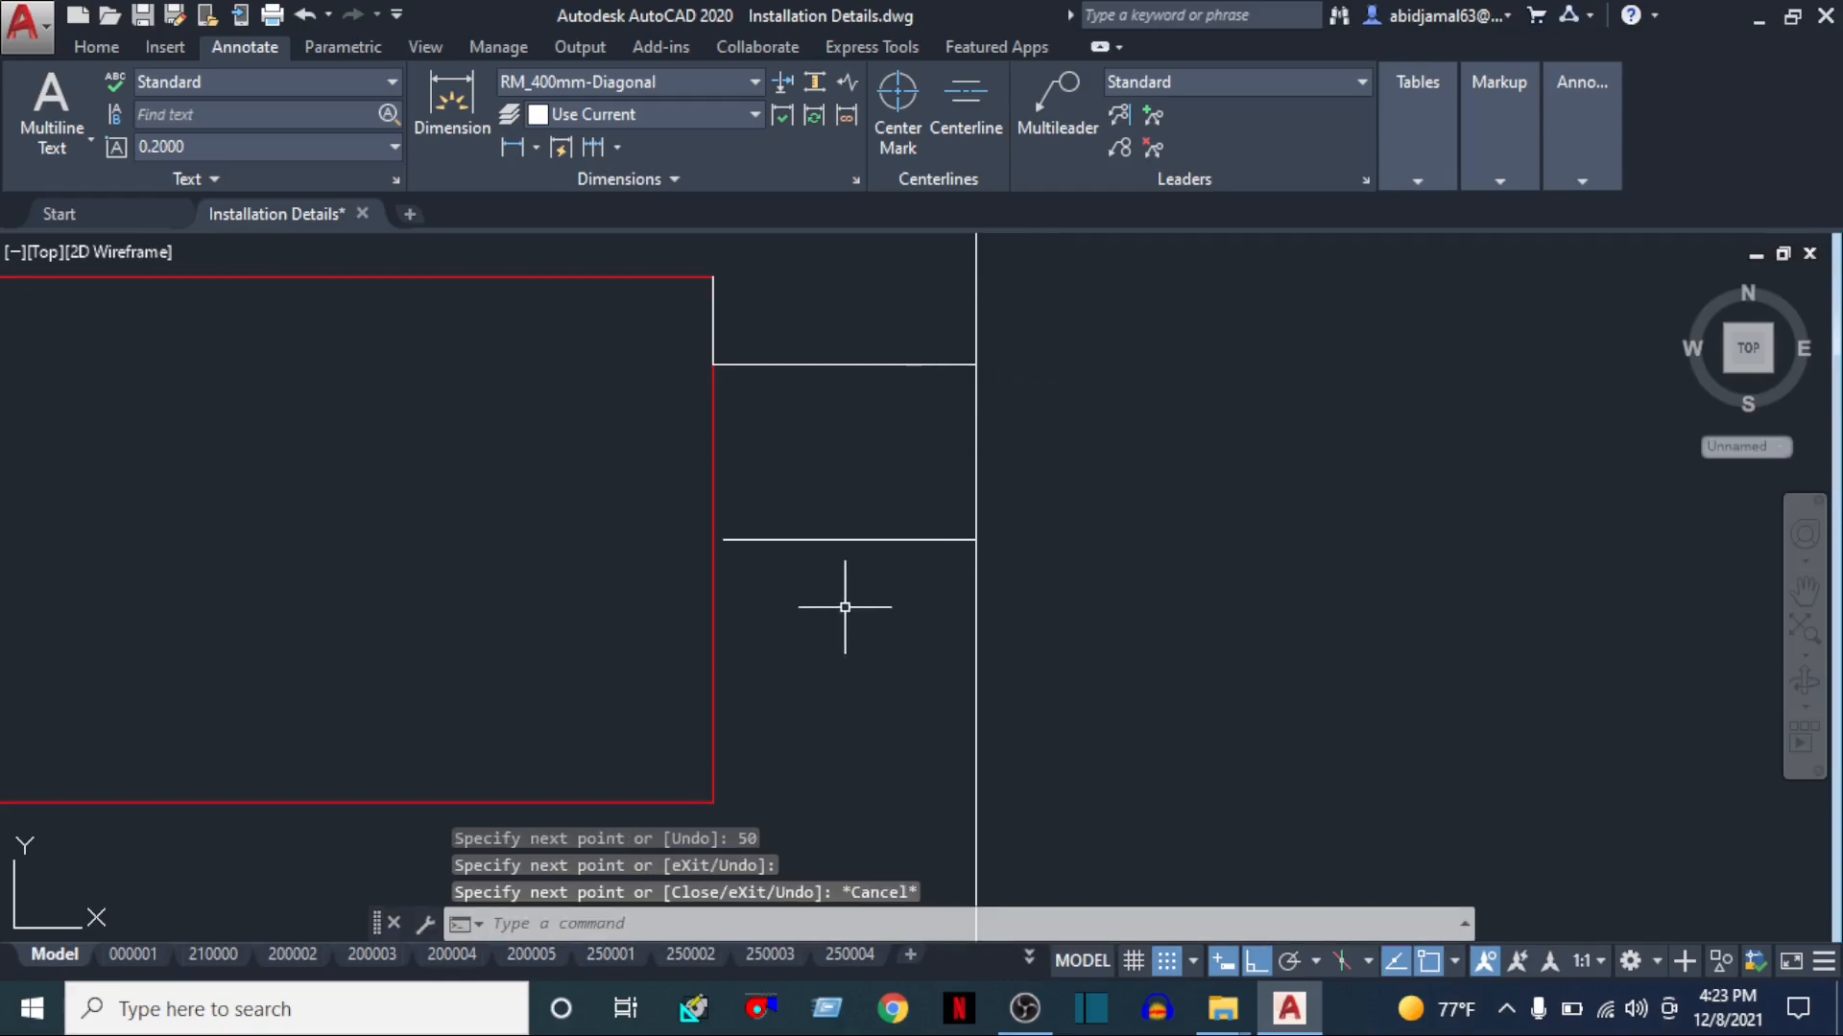
Draw a line 50 mm up from the AHU's lower duct-side corner, then horizontally to the construction line
key("Return")
middle_click_drag(755, 880, 764, 688)
left_click(723, 610)
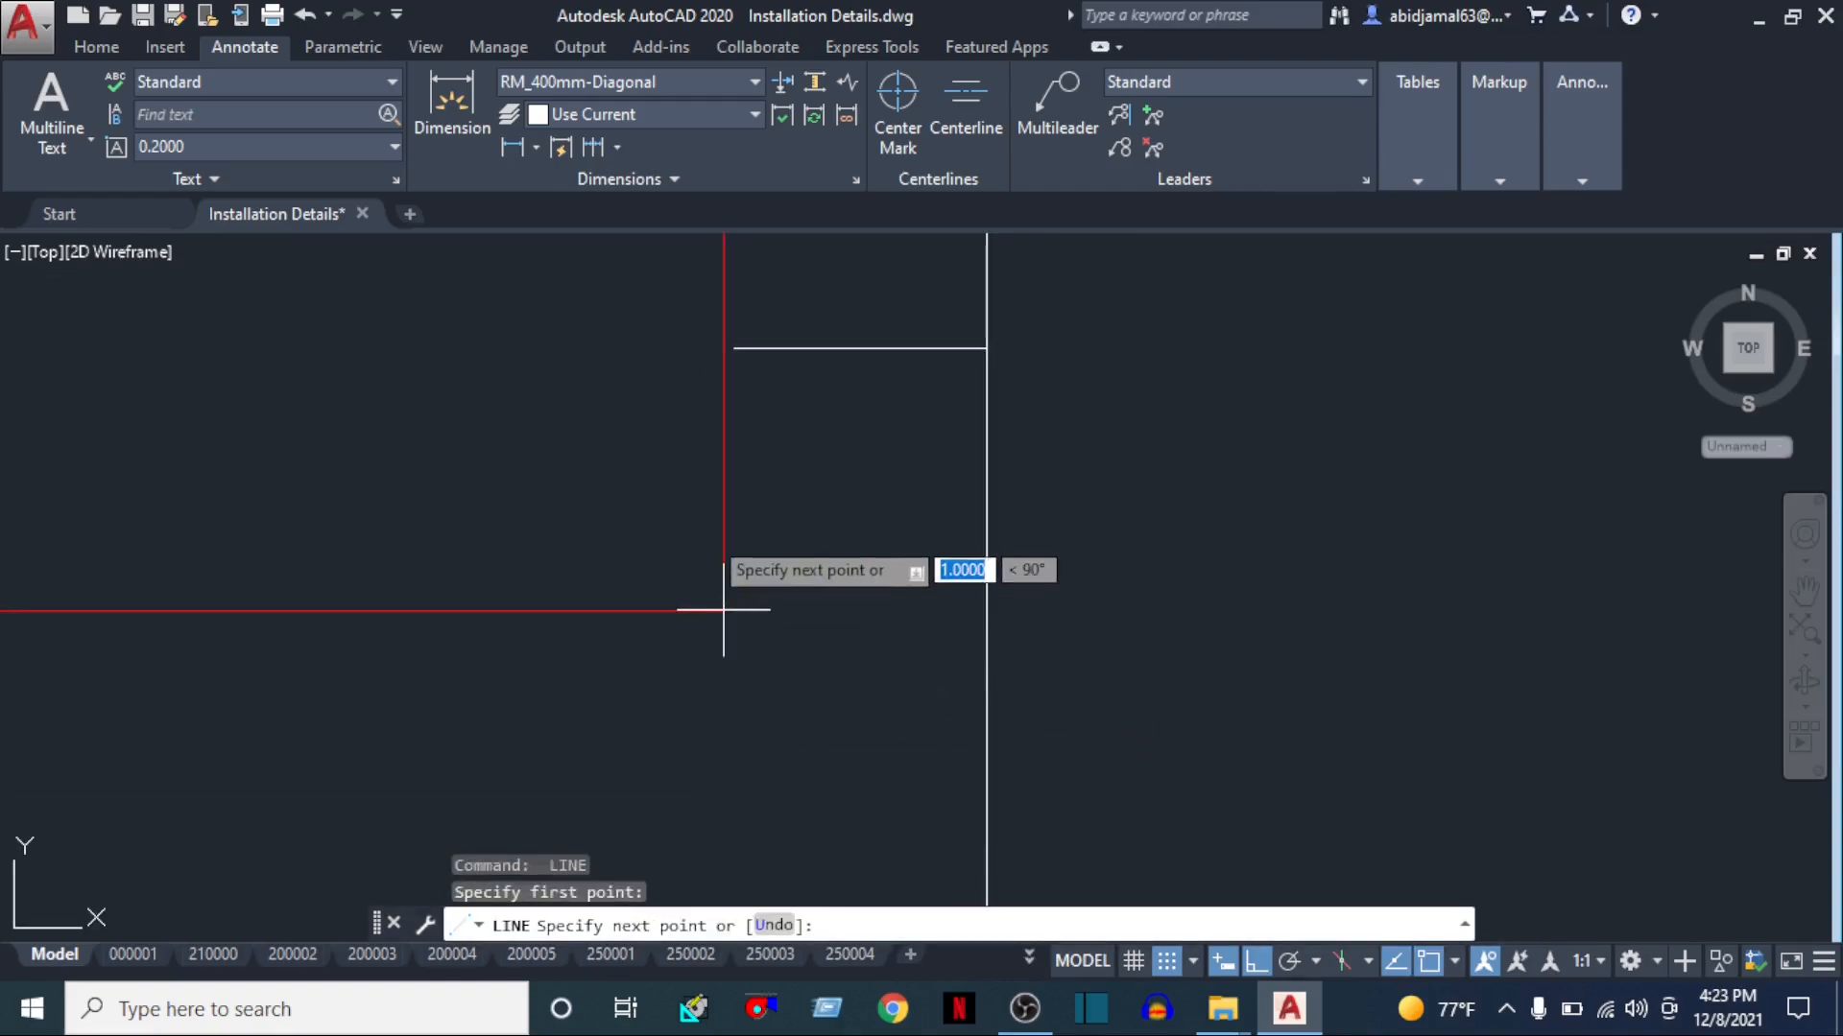
type("50")
key("Return")
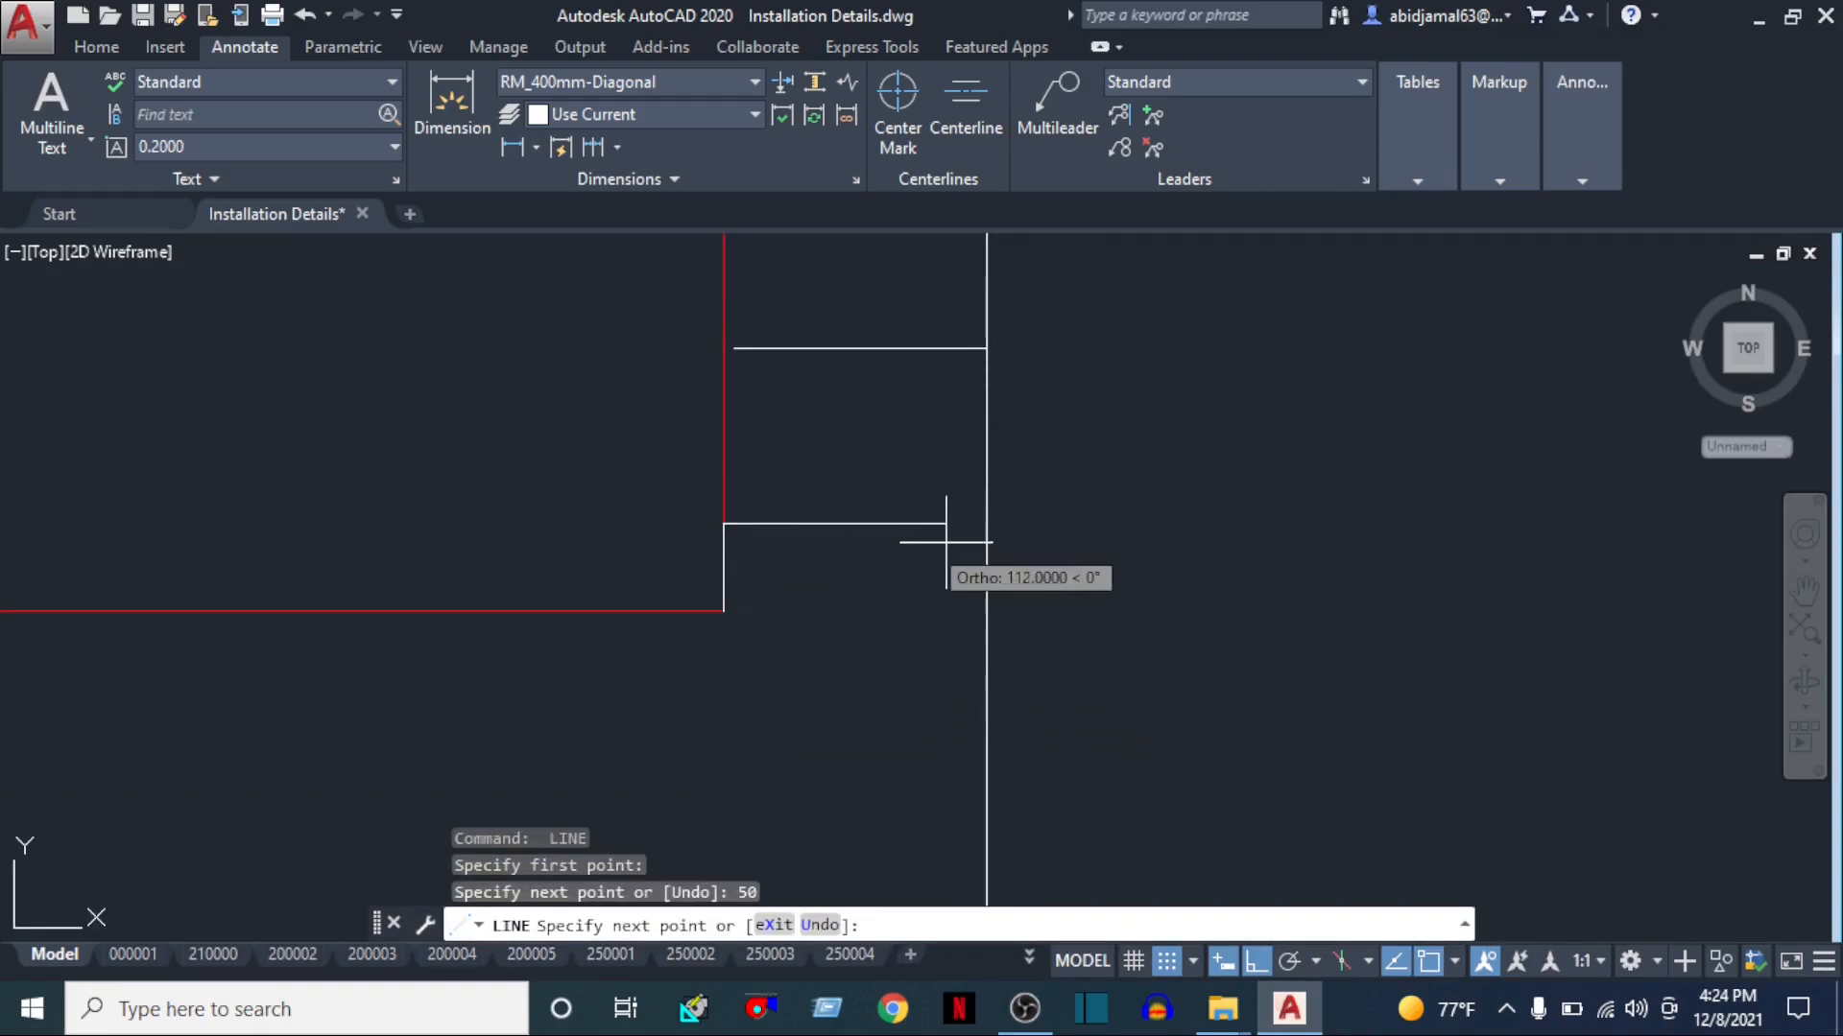
left_click(983, 525)
key("Escape")
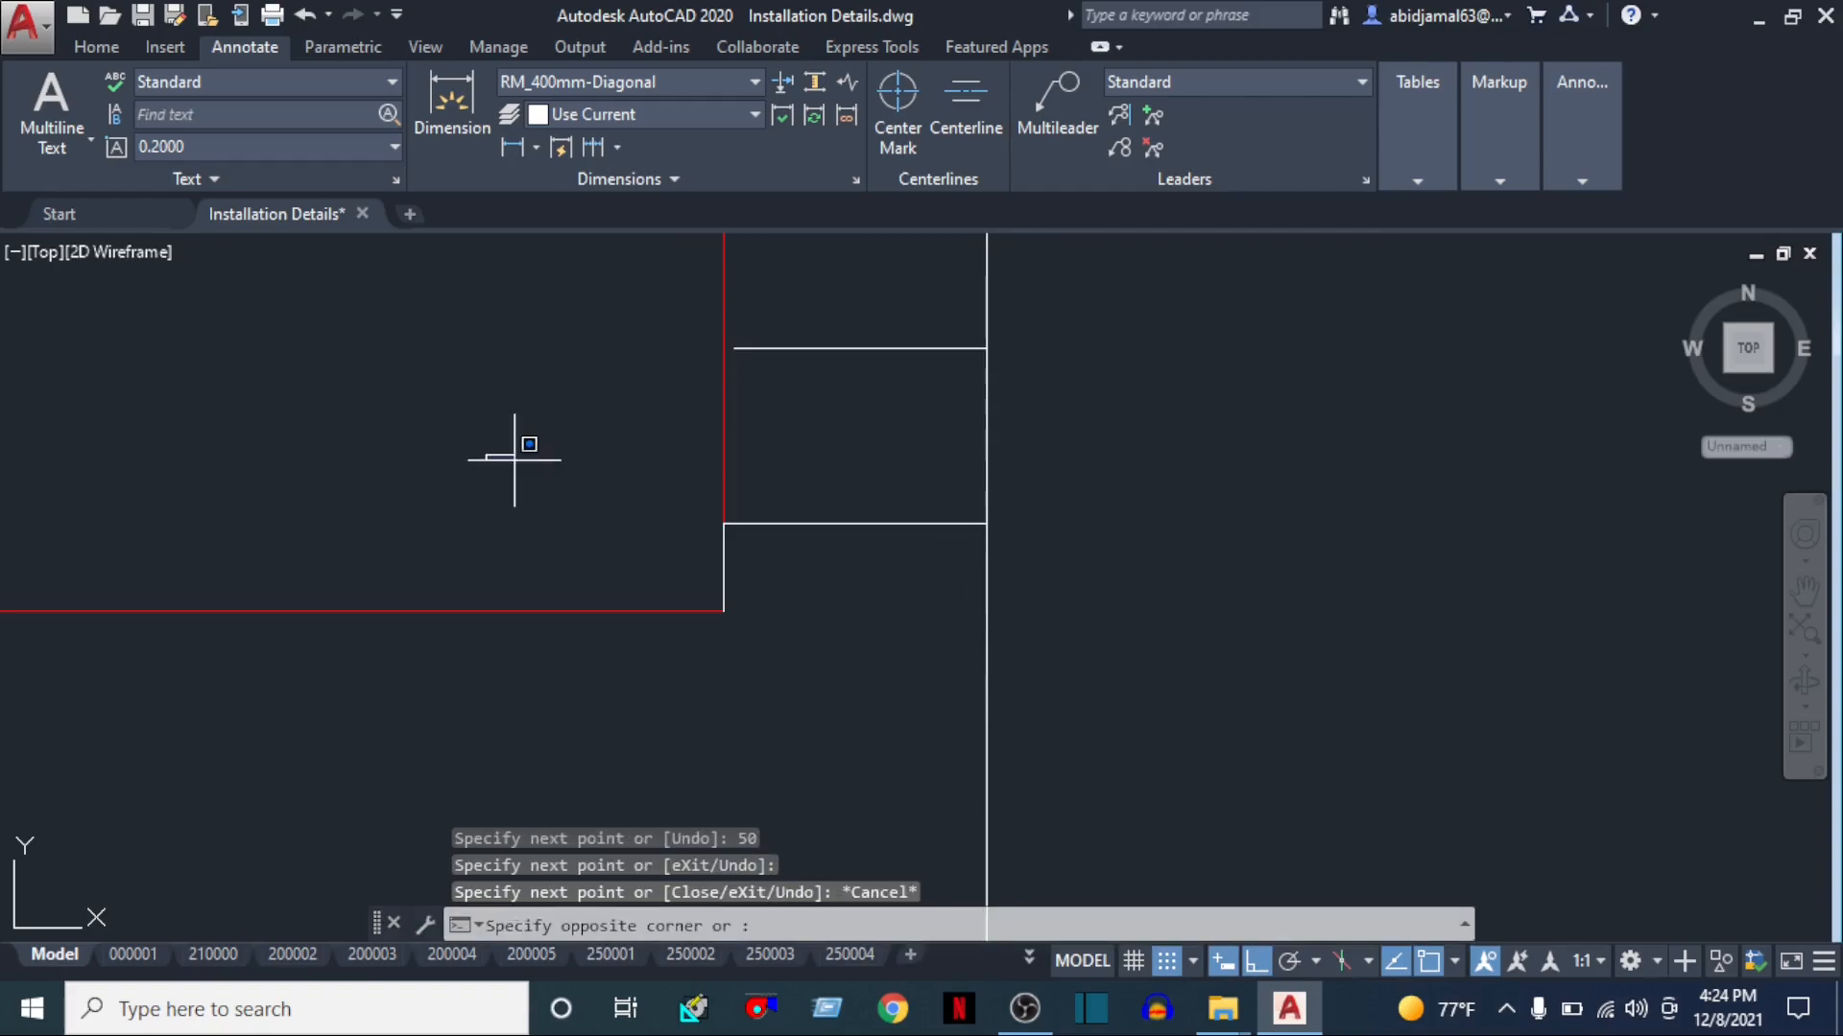
Erase the two 50 mm vertical lines at the AHU corners and the horizontal line between the connector's upper and lower edges
left_click(784, 701)
type("e")
key("Return")
middle_click_drag(912, 417, 887, 664)
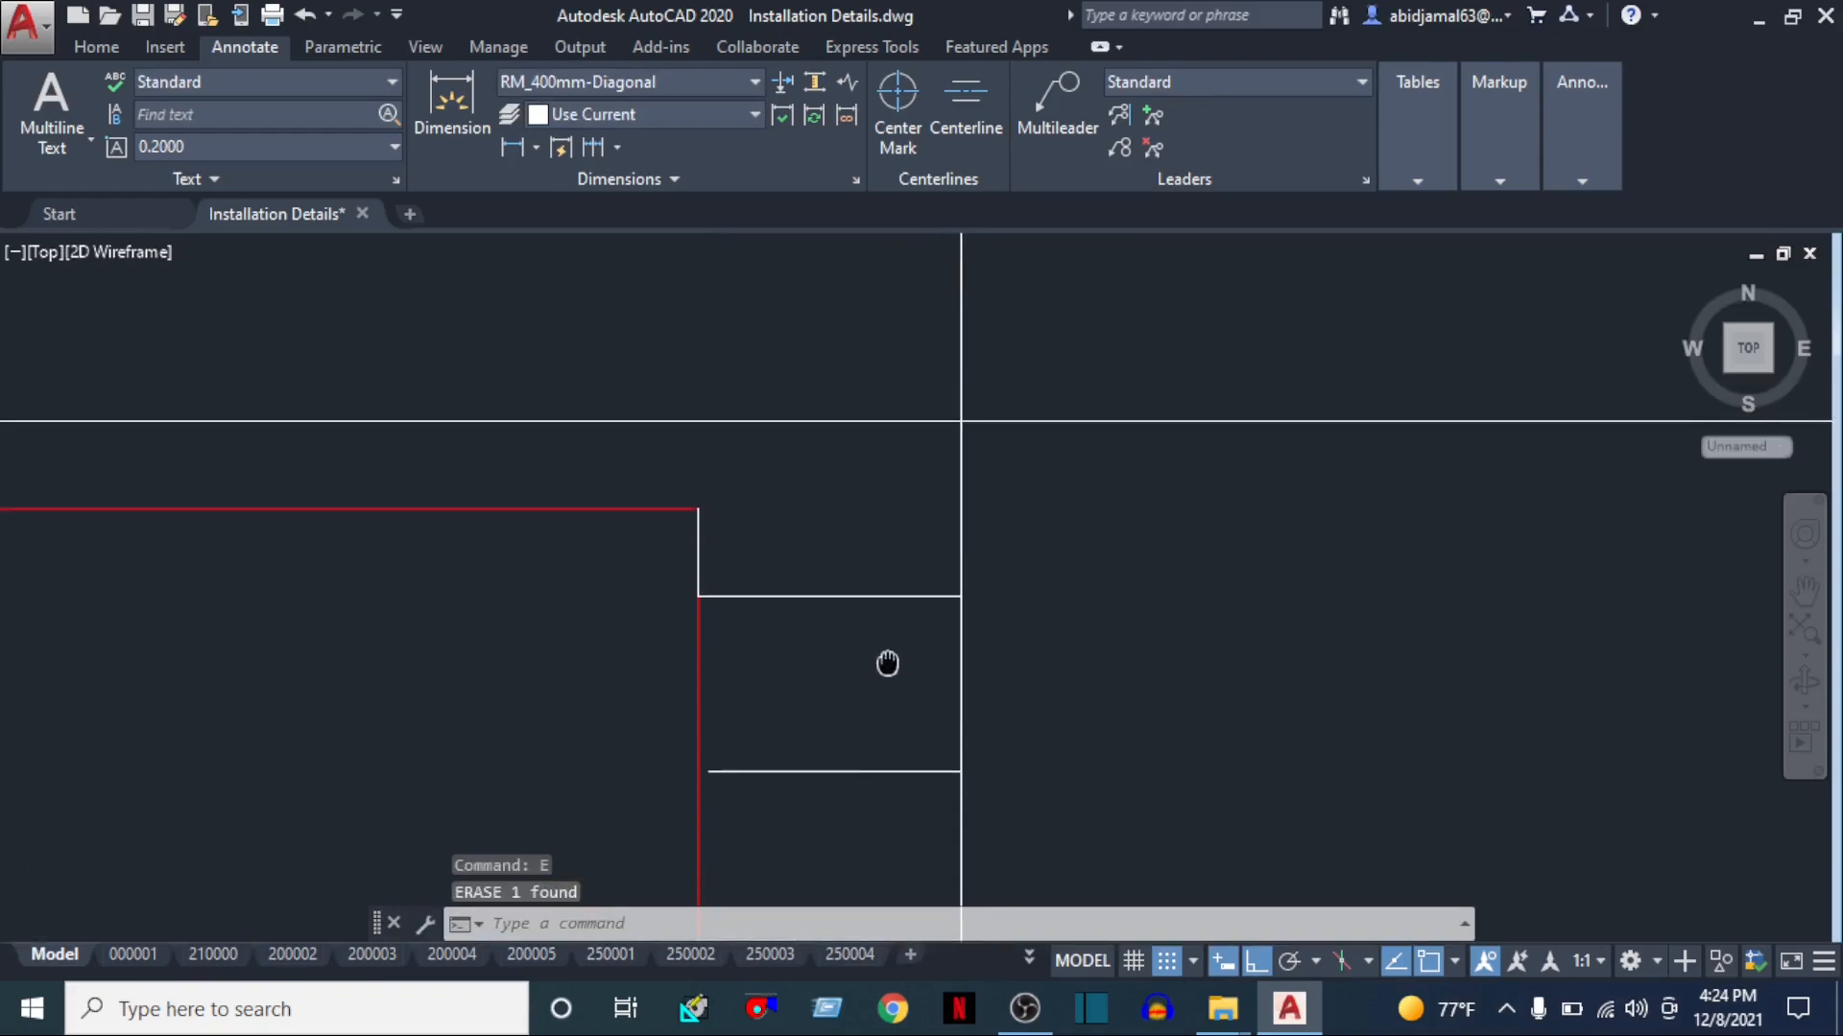
left_click(657, 482)
left_click(761, 641)
key("Delete")
left_click(889, 741)
left_click(843, 800)
type("e")
key("Return")
Draw a vertical line along the AHU's side joining the start points of the connector's upper and lower lines
mouse_move(843, 800)
middle_mouse_down()
mouse_move(839, 601)
mouse_move(809, 518)
middle_mouse_up()
type("l")
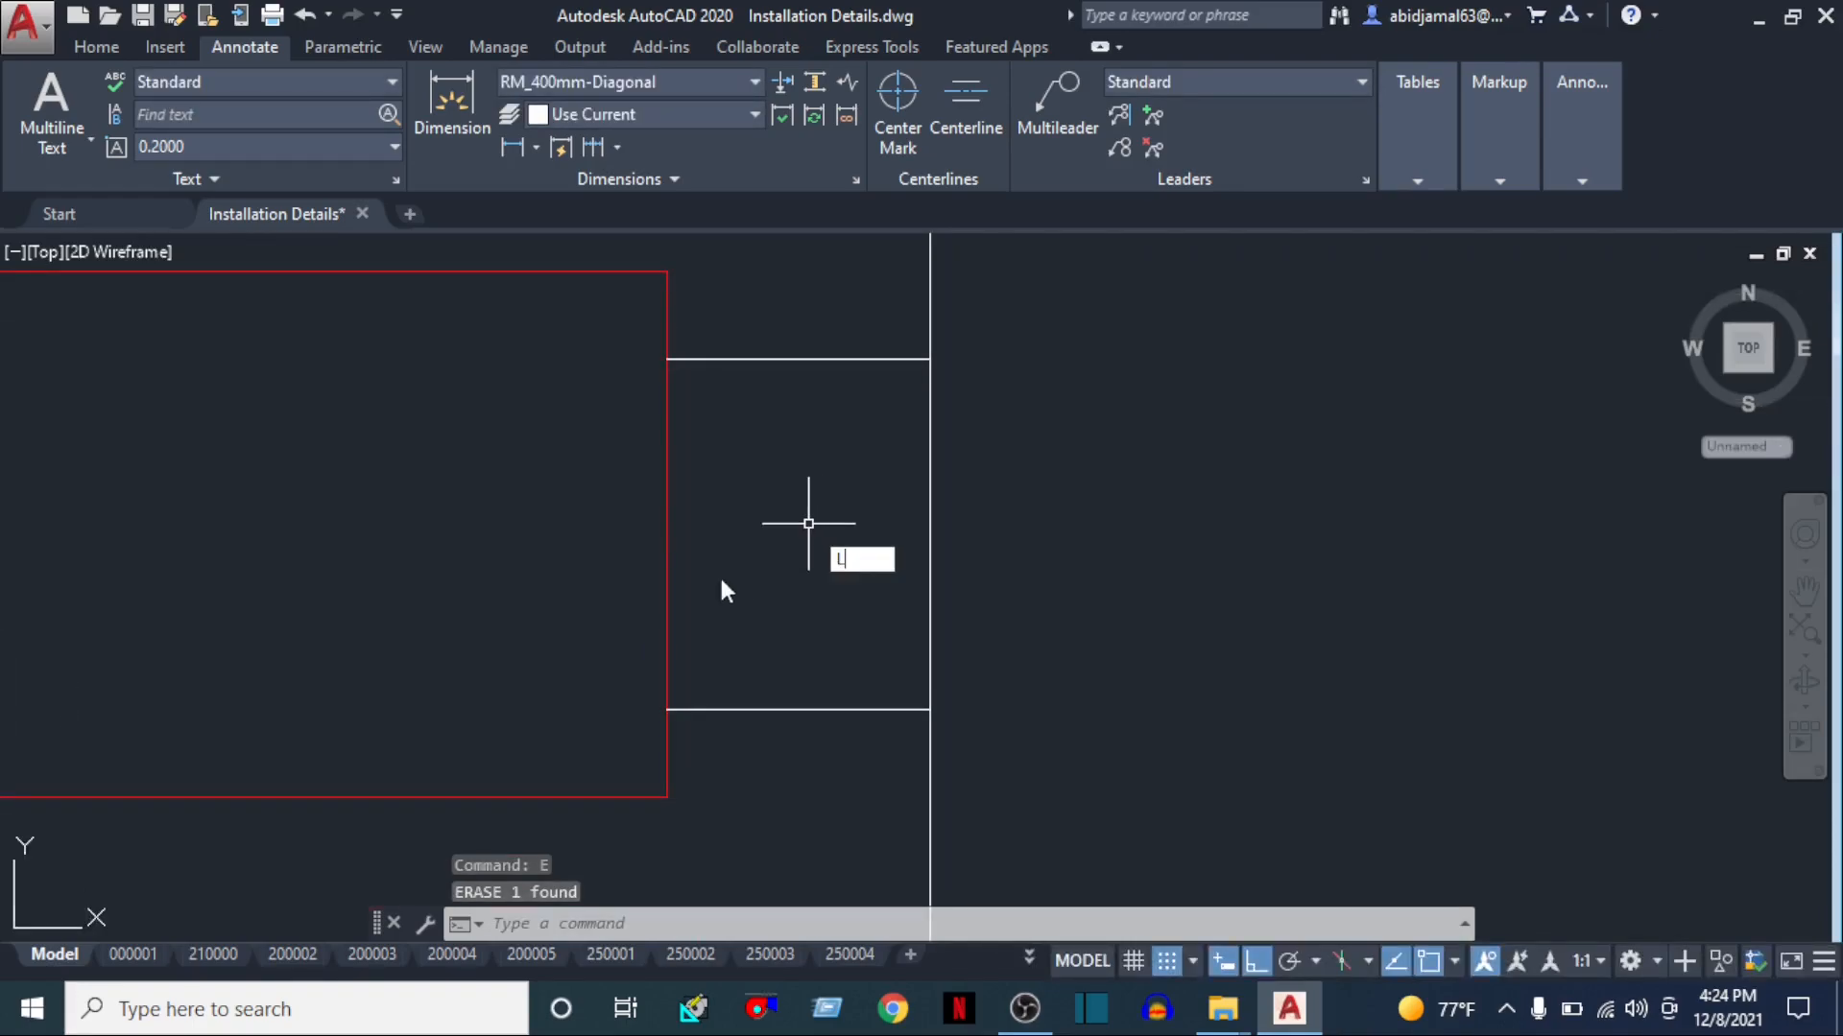
key("Return")
key("Escape")
type("l")
key("Return")
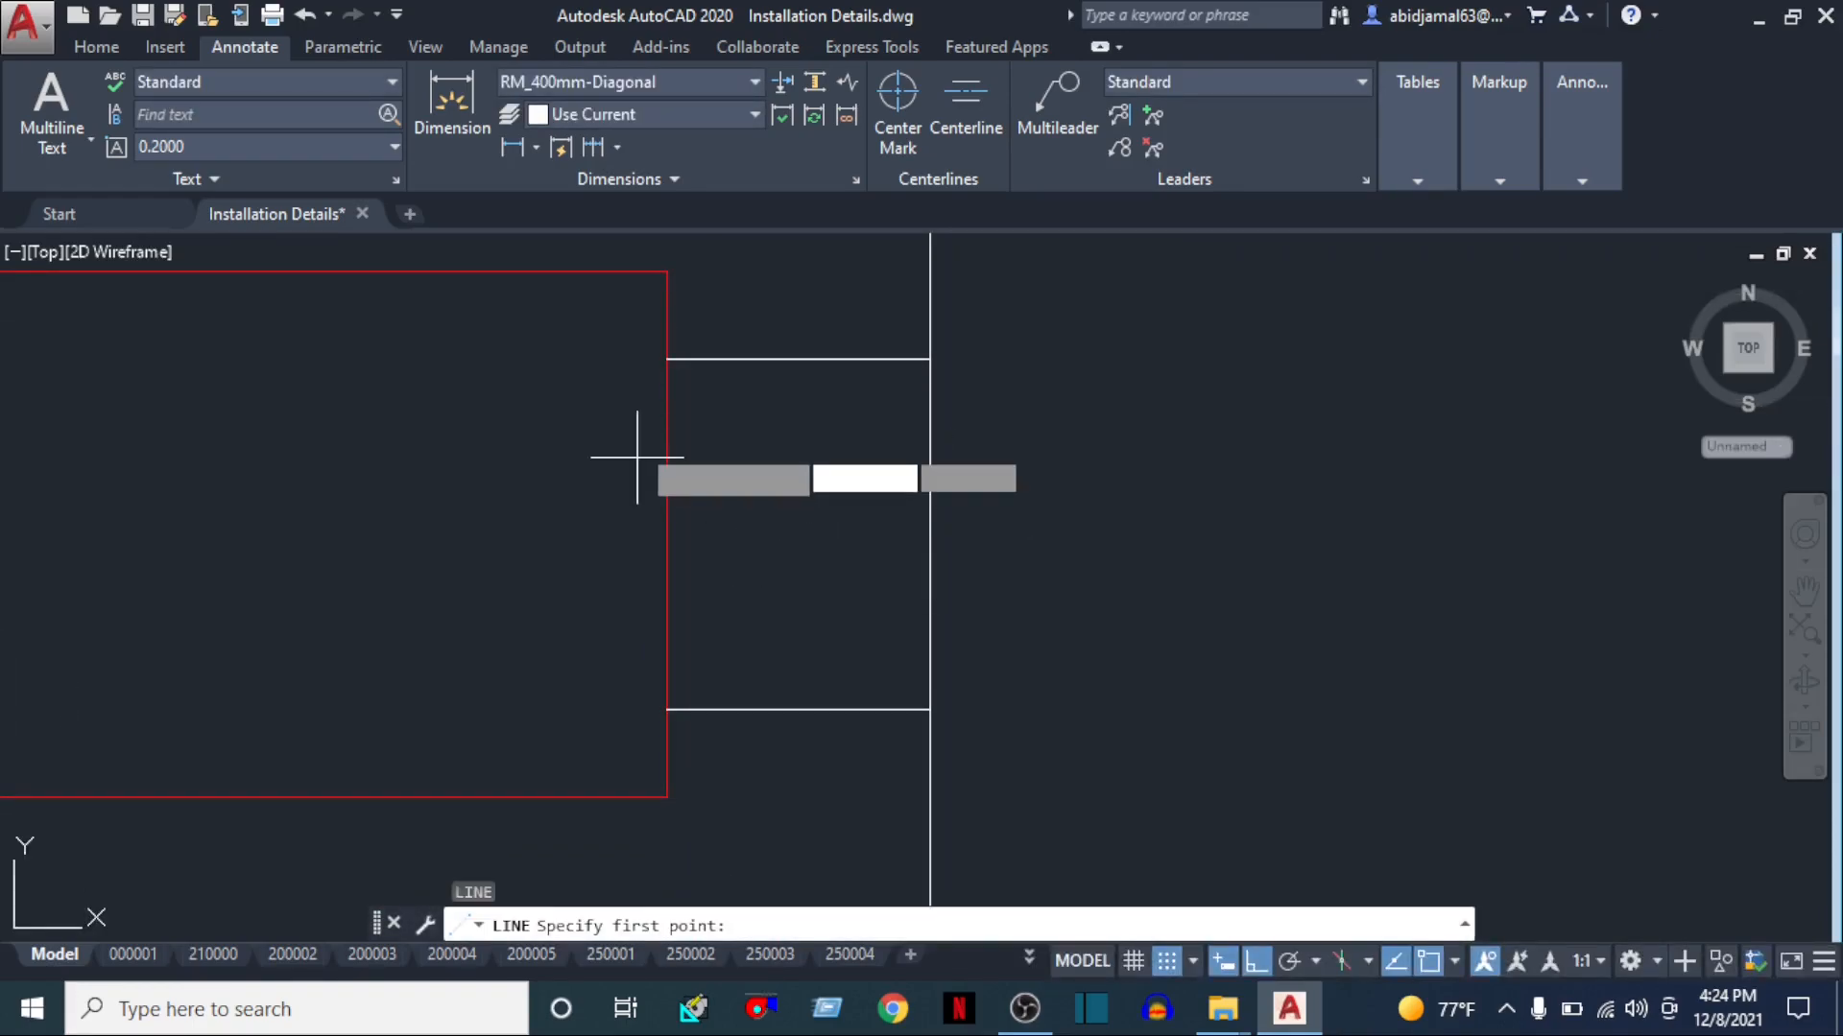
left_click(667, 360)
left_click(667, 710)
key("Escape")
Offset the connector's AHU-side vertical line by 50 mm twice in succession towards the construction line
type("o")
key("Return")
type("50")
key("Return")
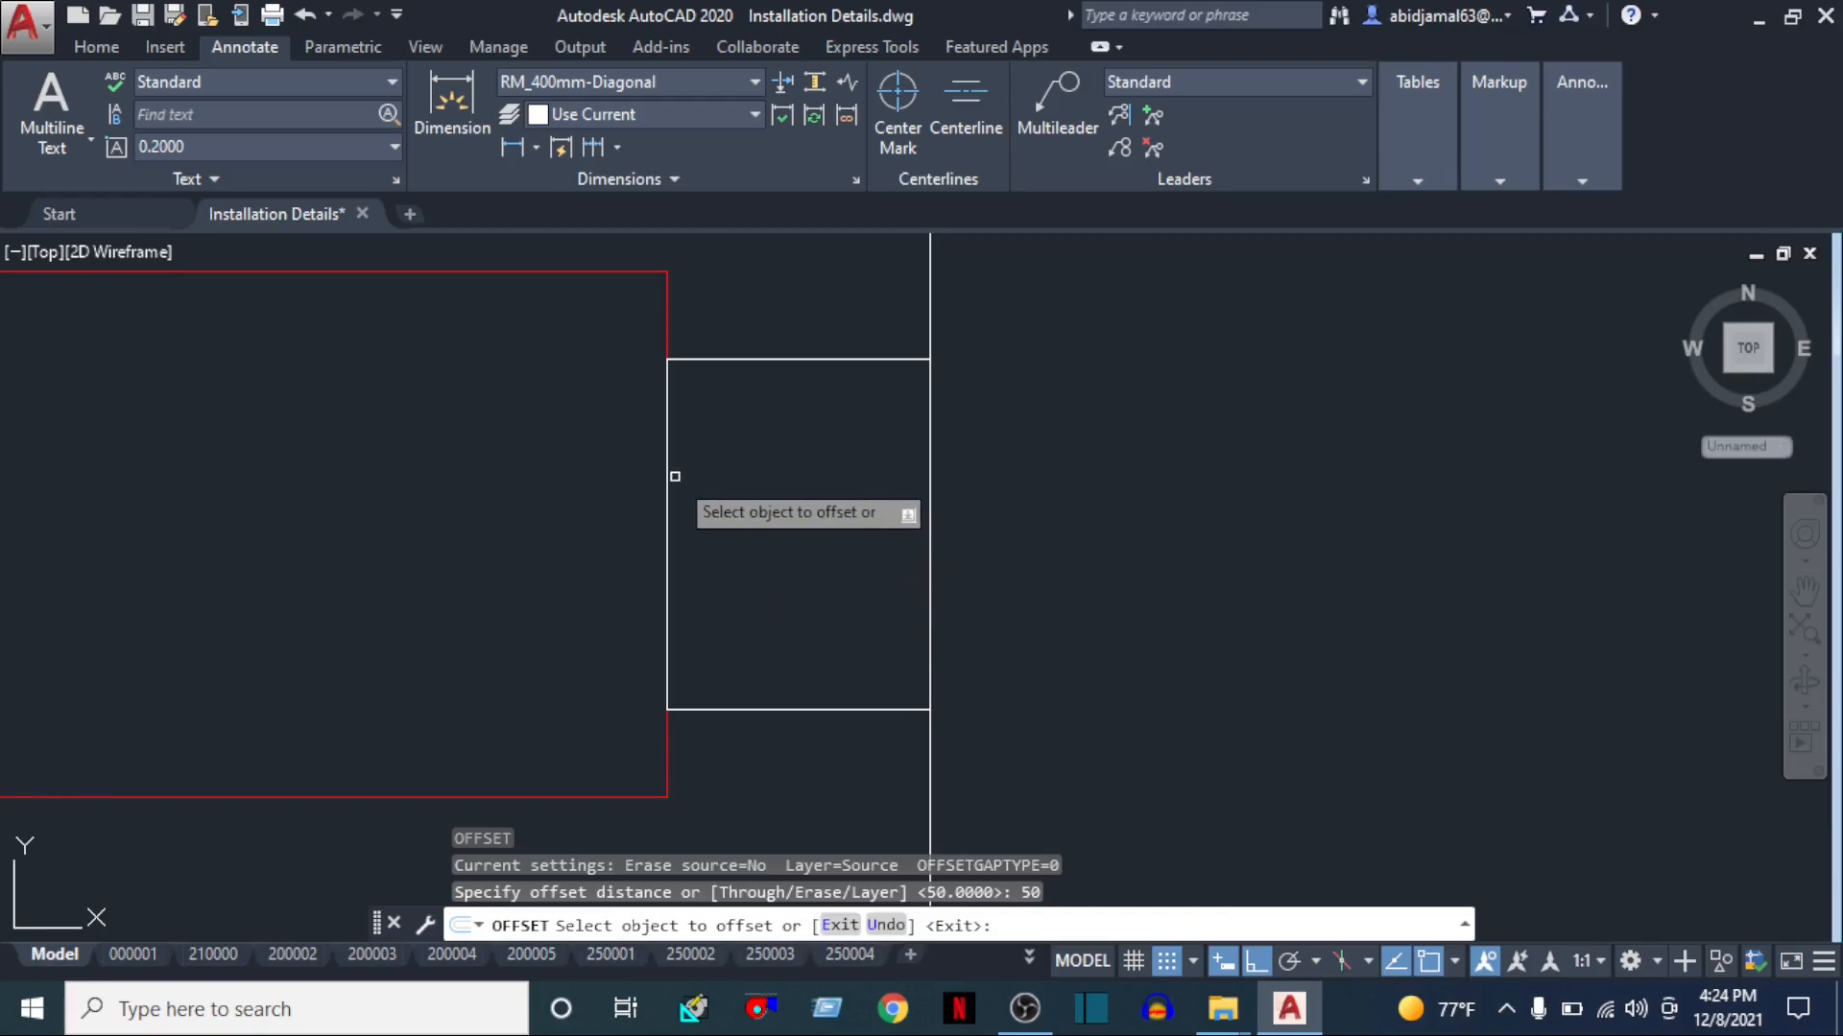
left_click(667, 476)
left_click(785, 506)
left_click(754, 505)
left_click(828, 503)
key("Escape")
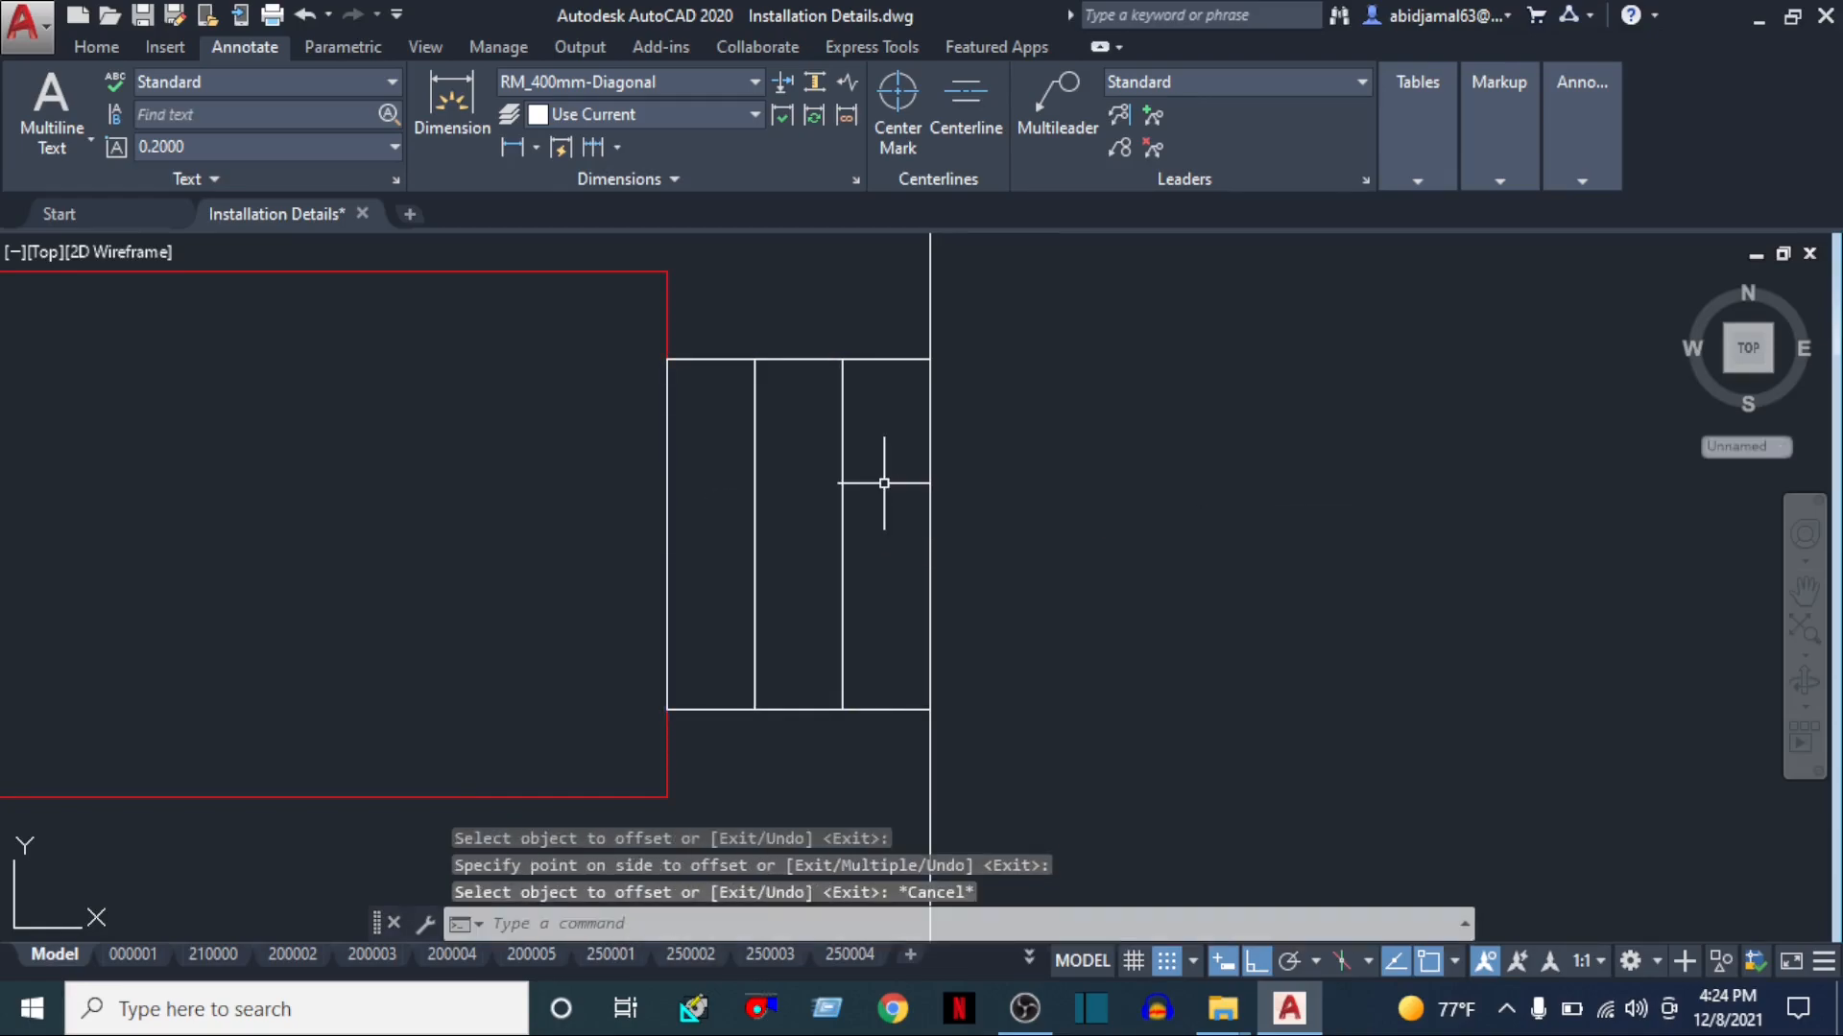
Fillet the upper ends of the connector's AHU-side line and first offset line, with the fillet radius set to 150
type("F")
key("Return")
type("r")
key("Return")
type("1")
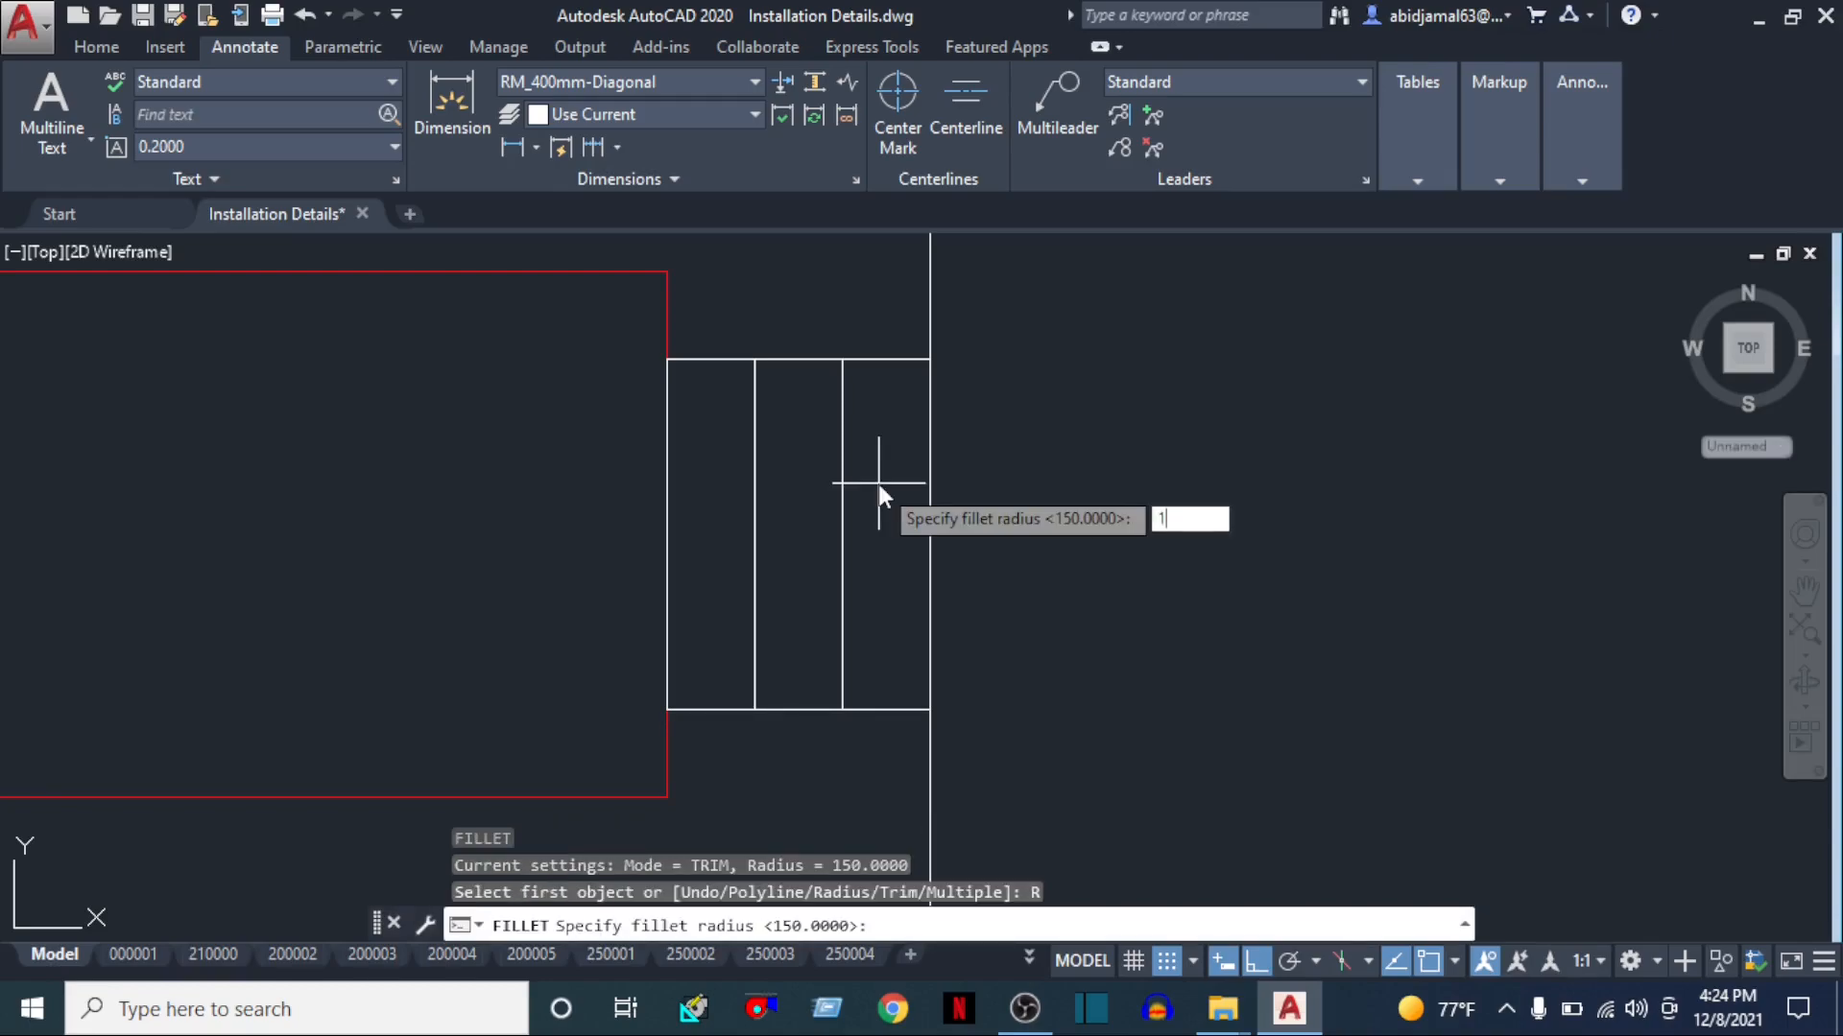
key("Return")
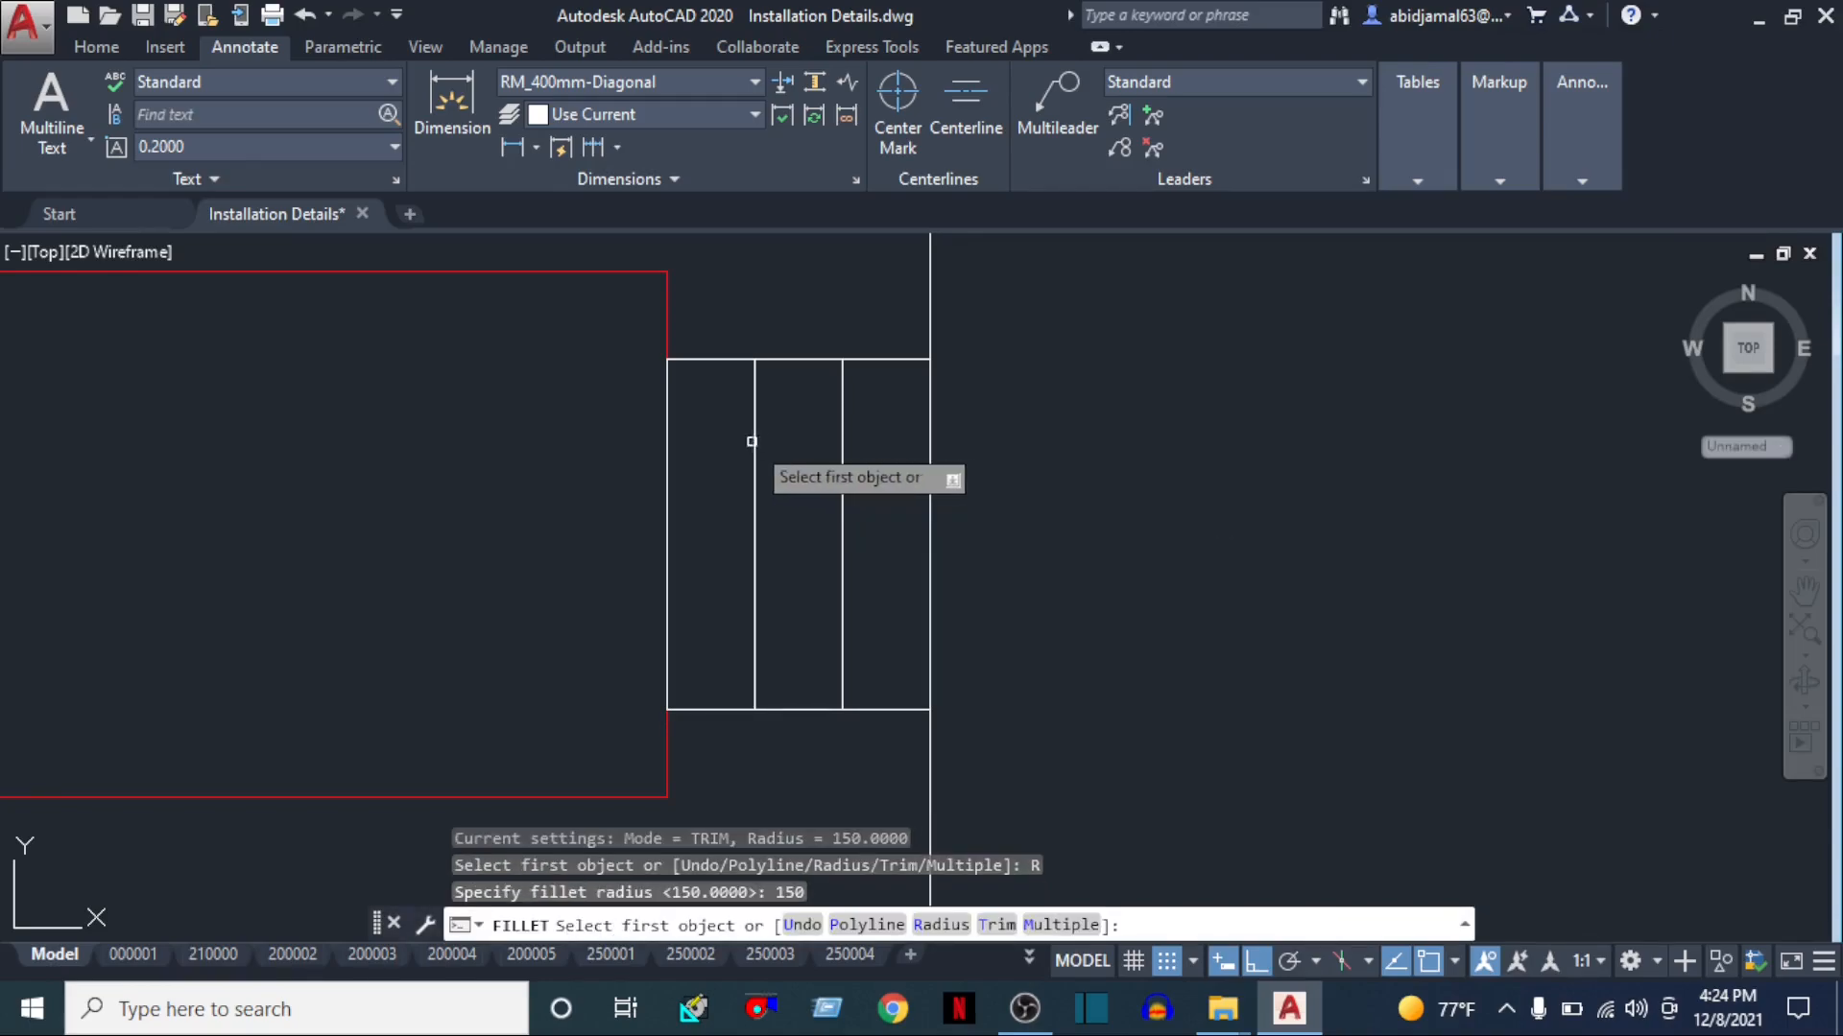
left_click(669, 398)
left_click(755, 395)
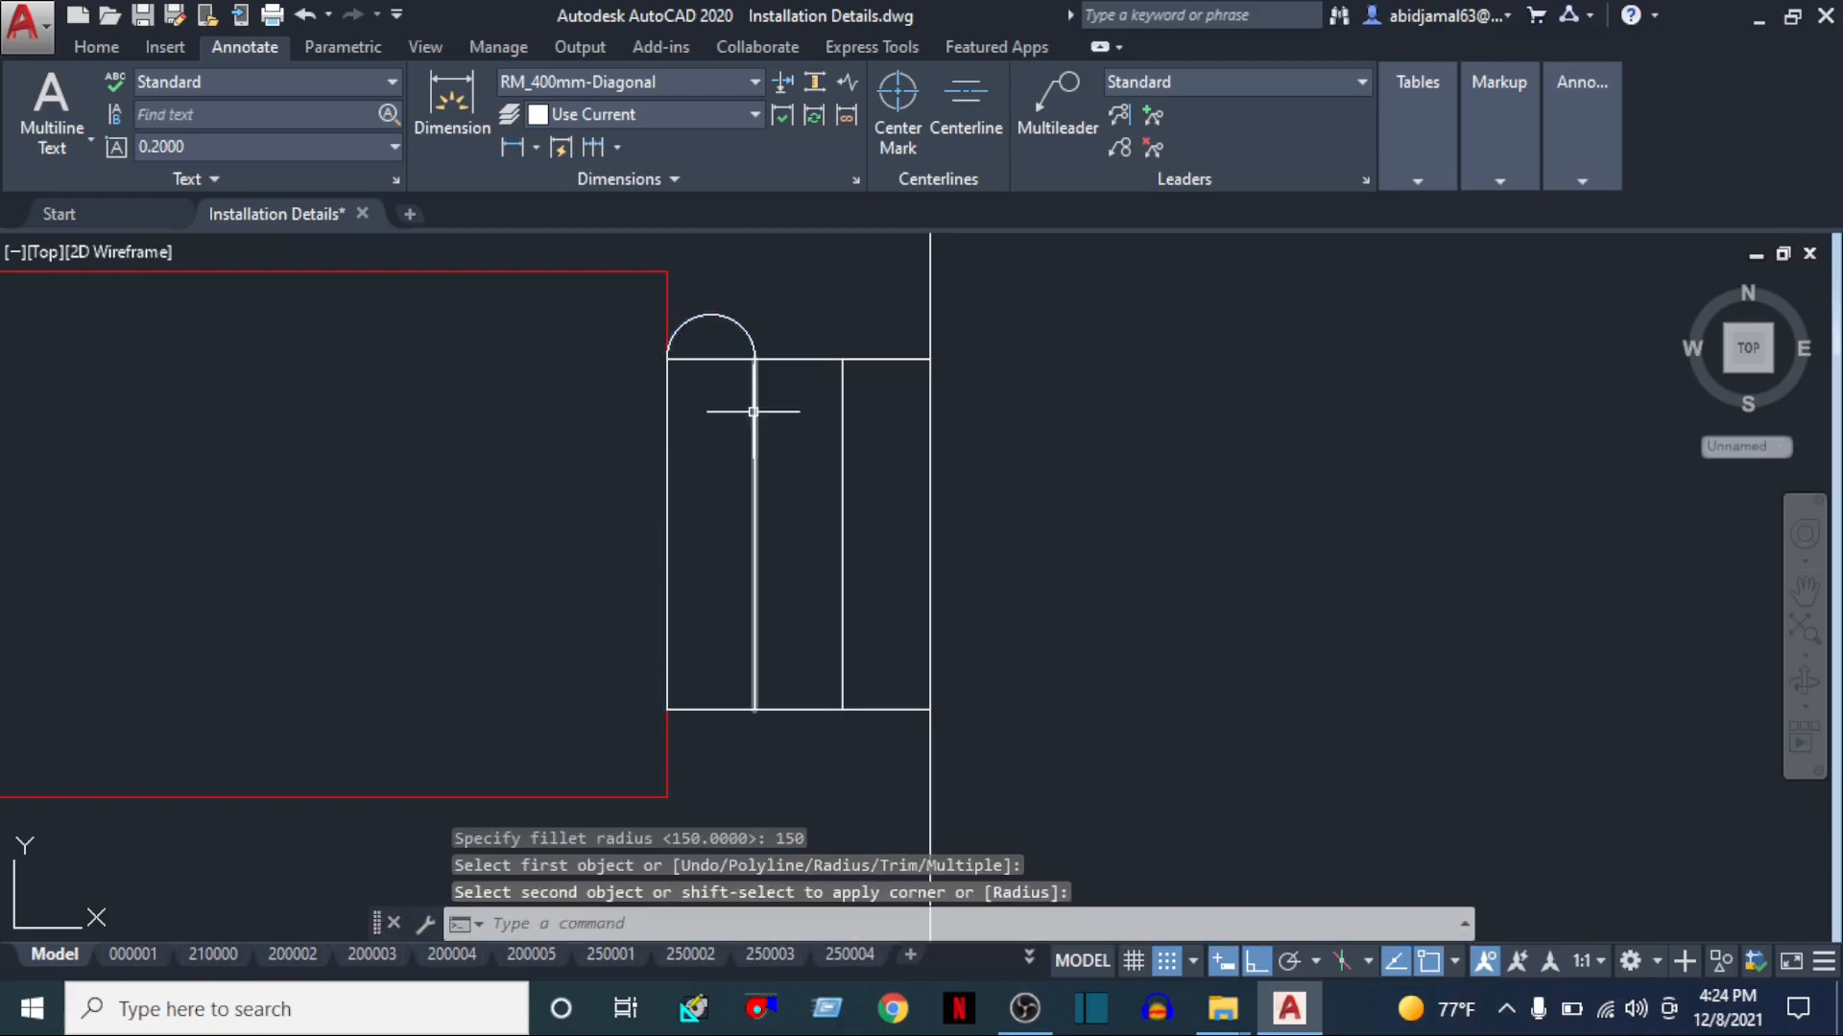
Fillet the upper ends of the remaining adjacent connector lines out to the construction-line side, completing the row of three arcs
key("Return")
left_click(755, 403)
left_click(843, 403)
key("Return")
left_click(842, 409)
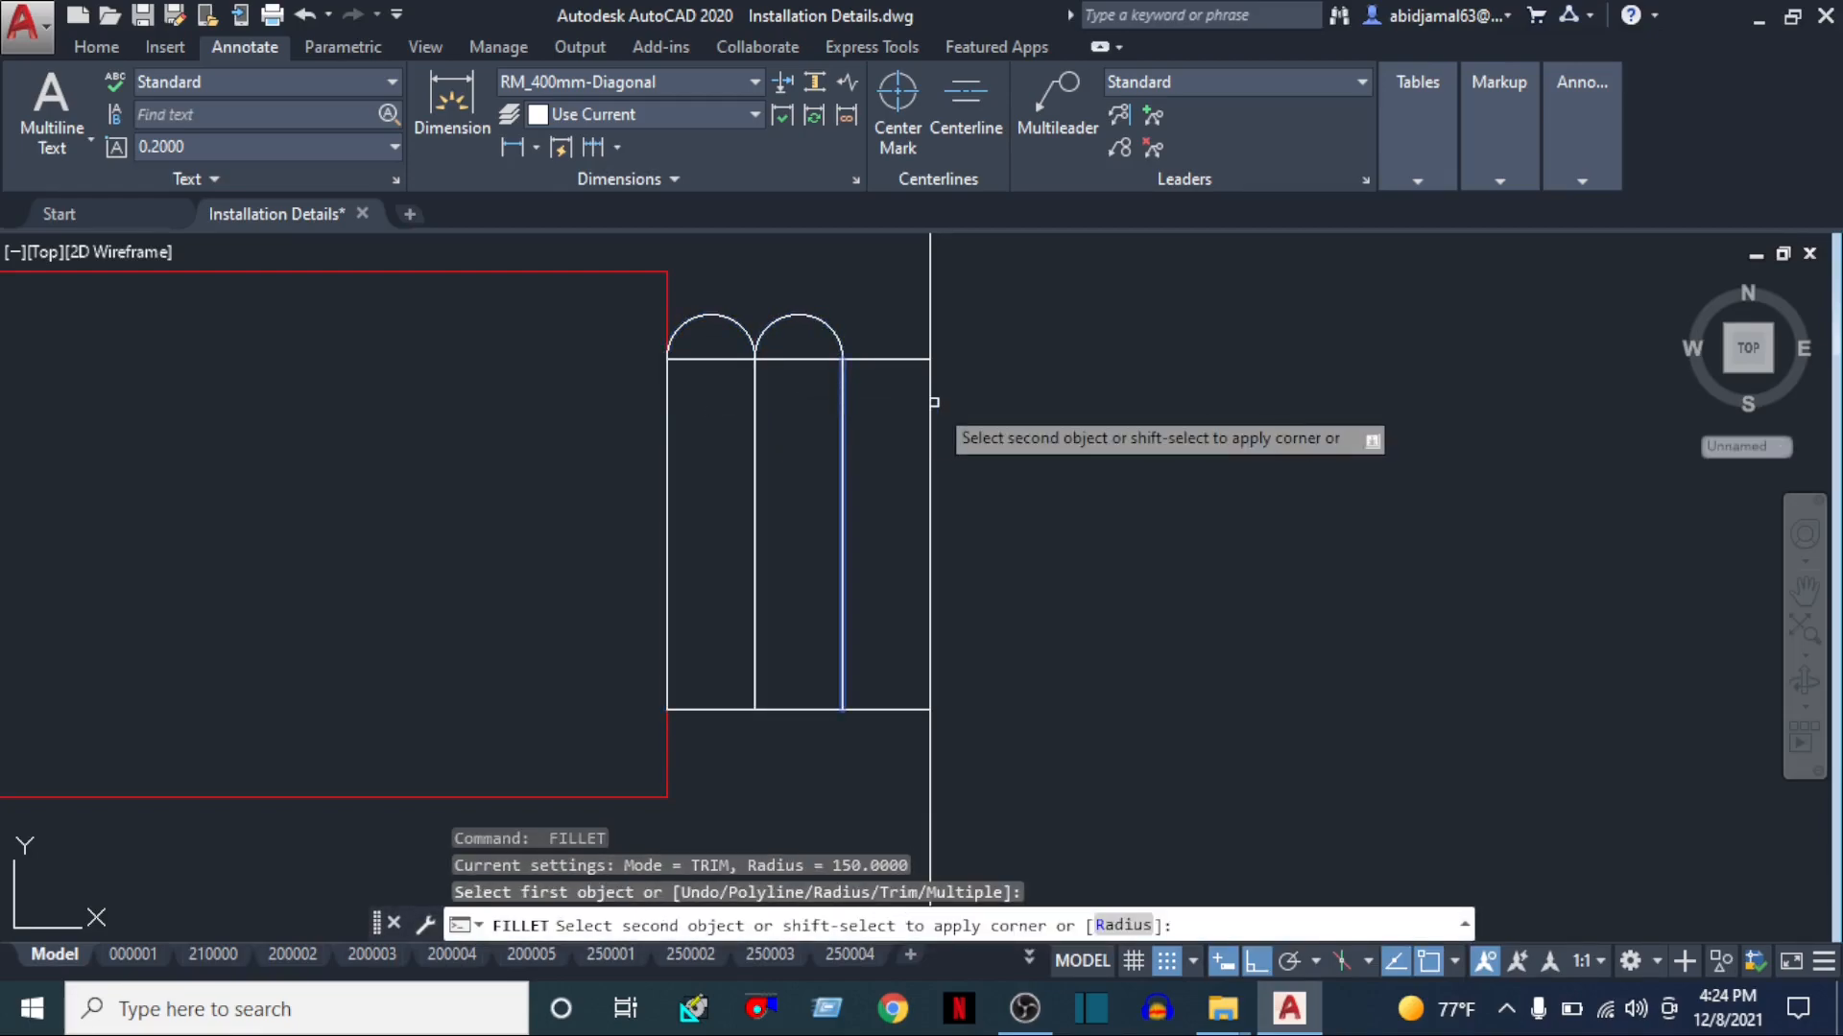
key("Escape")
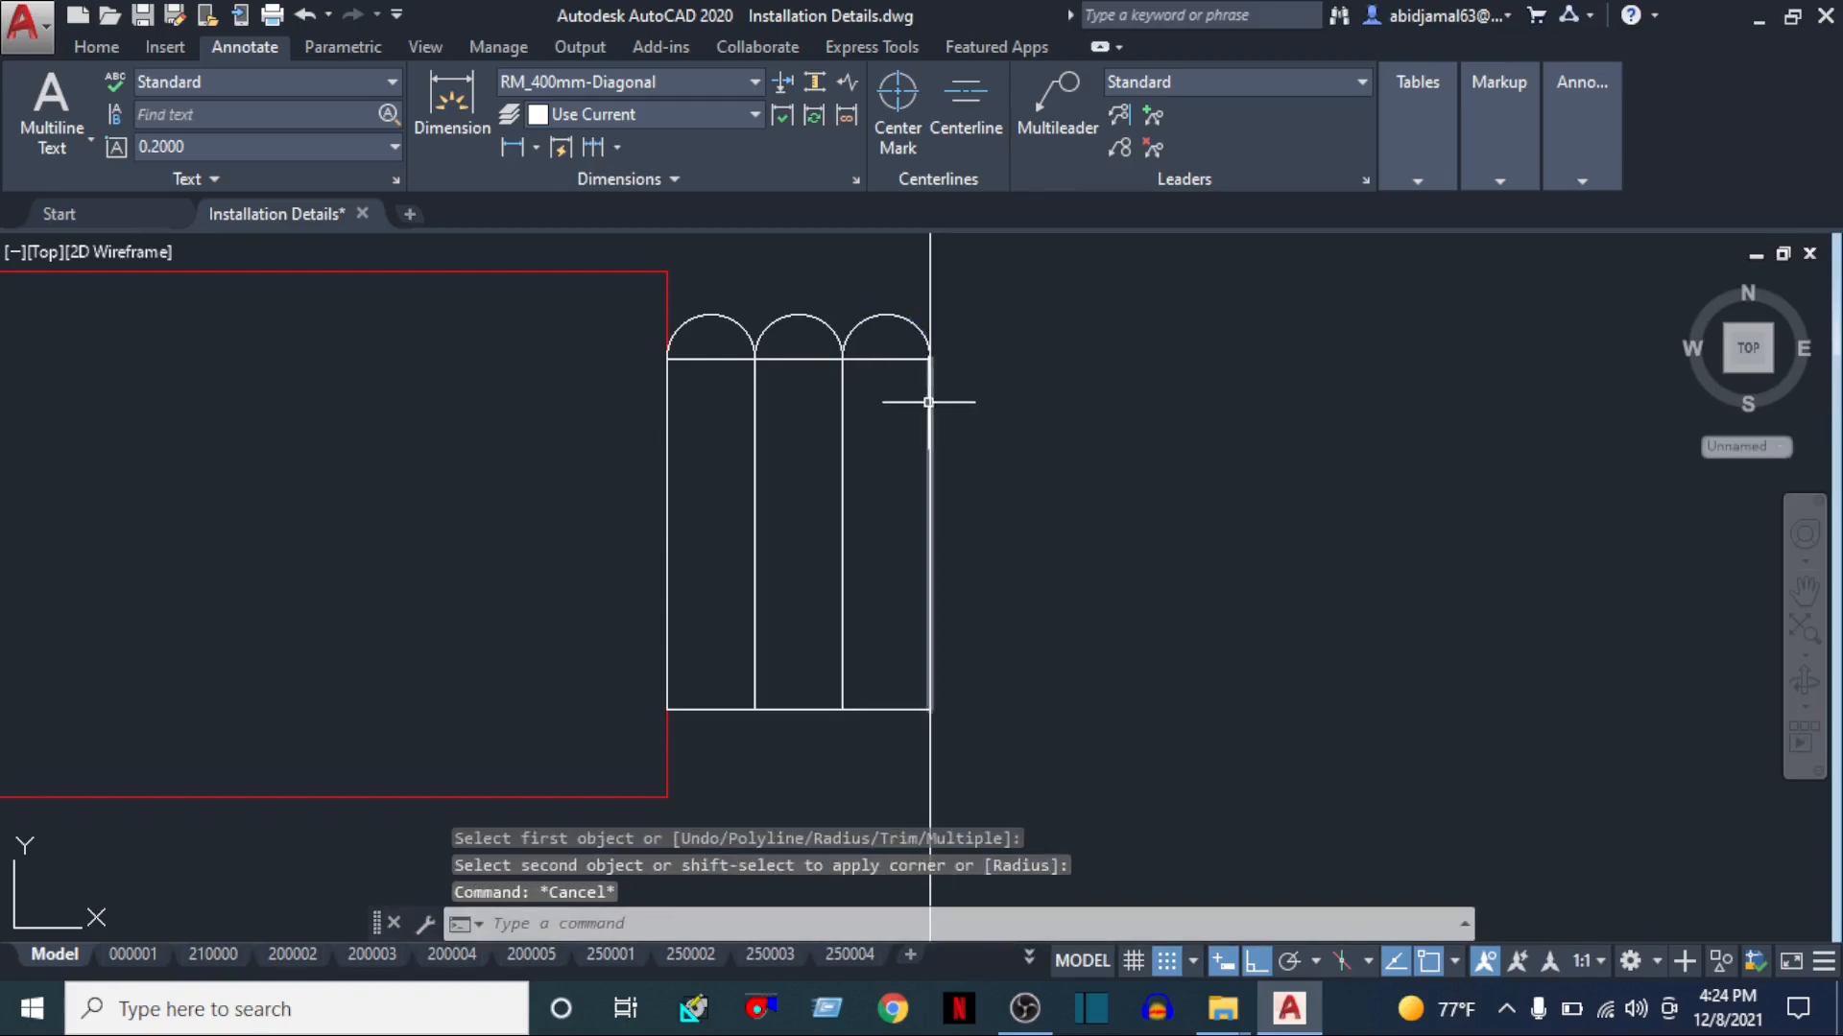
Mirror the three upper connector arcs about a horizontal axis through the connector's mid-height, keeping the source arcs
key("Return")
left_click(916, 336)
left_click(734, 300)
key("Return")
left_click(843, 534)
left_click(1193, 529)
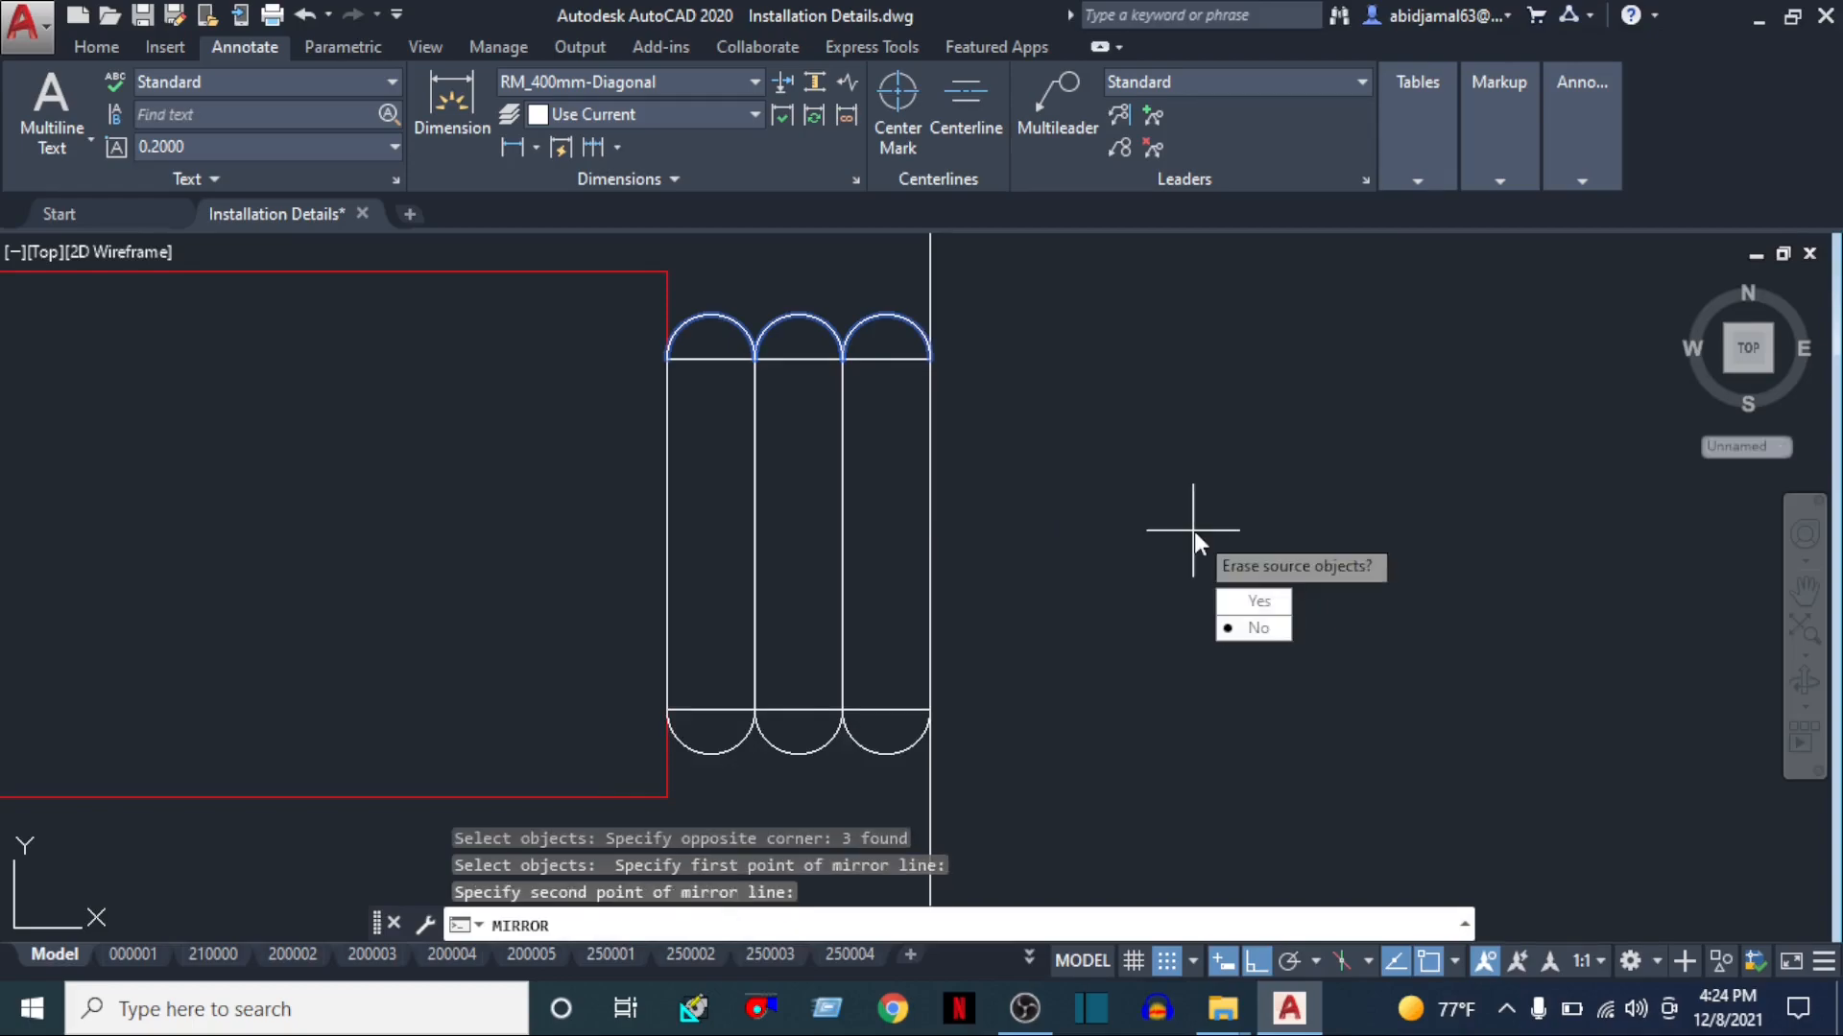
left_click(1255, 628)
key("Escape")
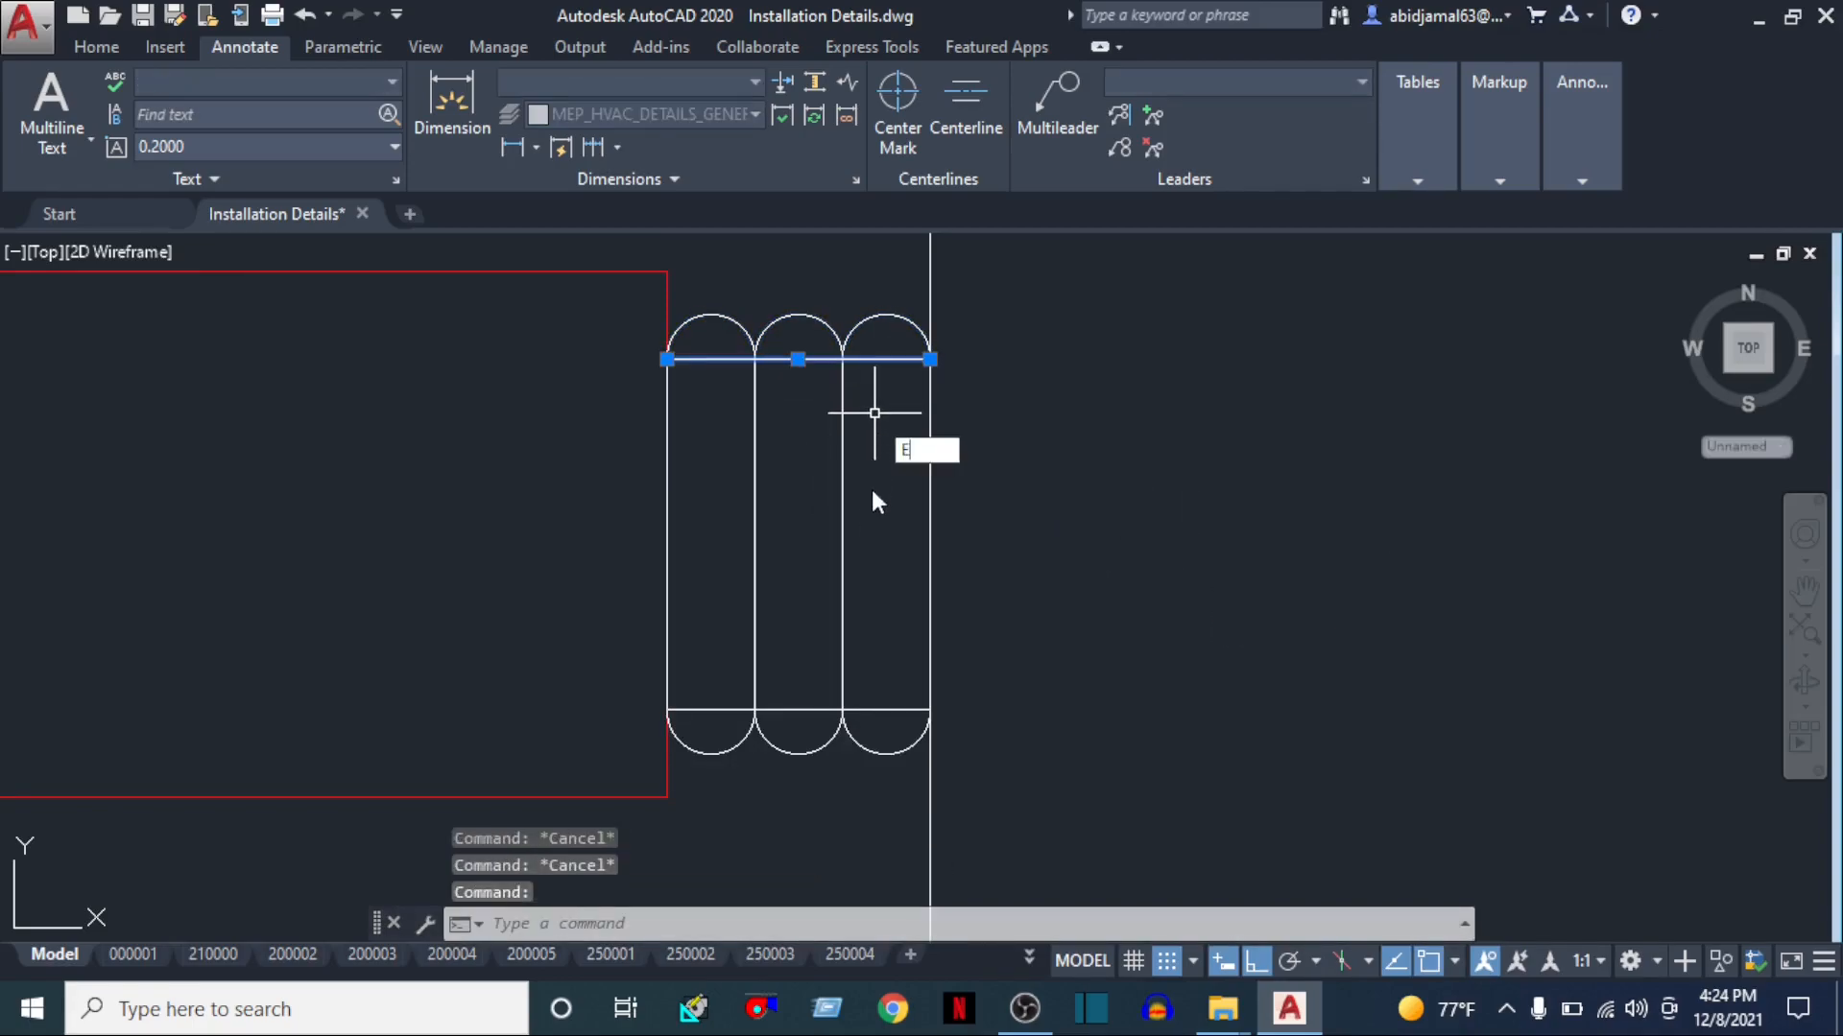
Erase the connector's upper and lower horizontal lines and the vertical construction line at its duct-side end
left_click(810, 718)
left_click(764, 658)
type("E")
key("Return")
scroll(841, 614, "down", 4)
left_click(889, 300)
left_click(808, 312)
type("E")
key("Return")
scroll(921, 527, "down", 4)
scroll(946, 445, "down", 3)
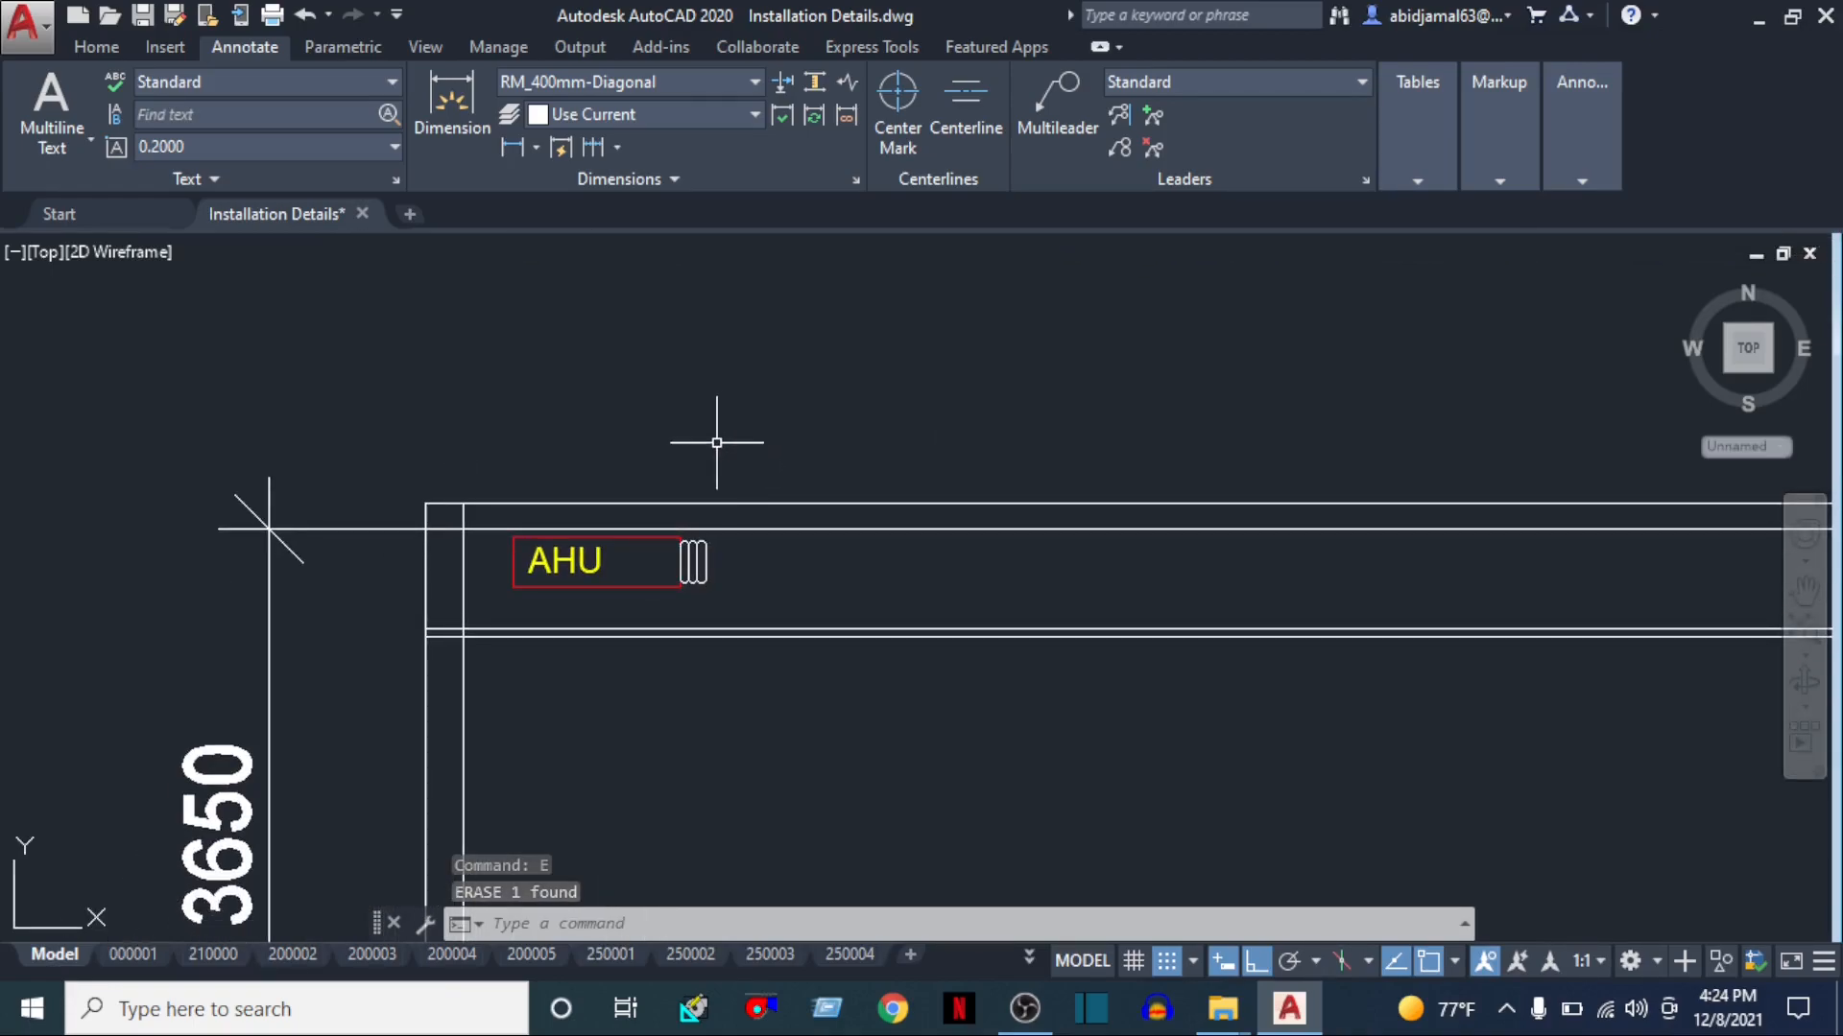
Match the properties of the section's red AHU outline onto the flexible connector's lines and arcs
key("Return")
scroll(677, 617, "up", 2)
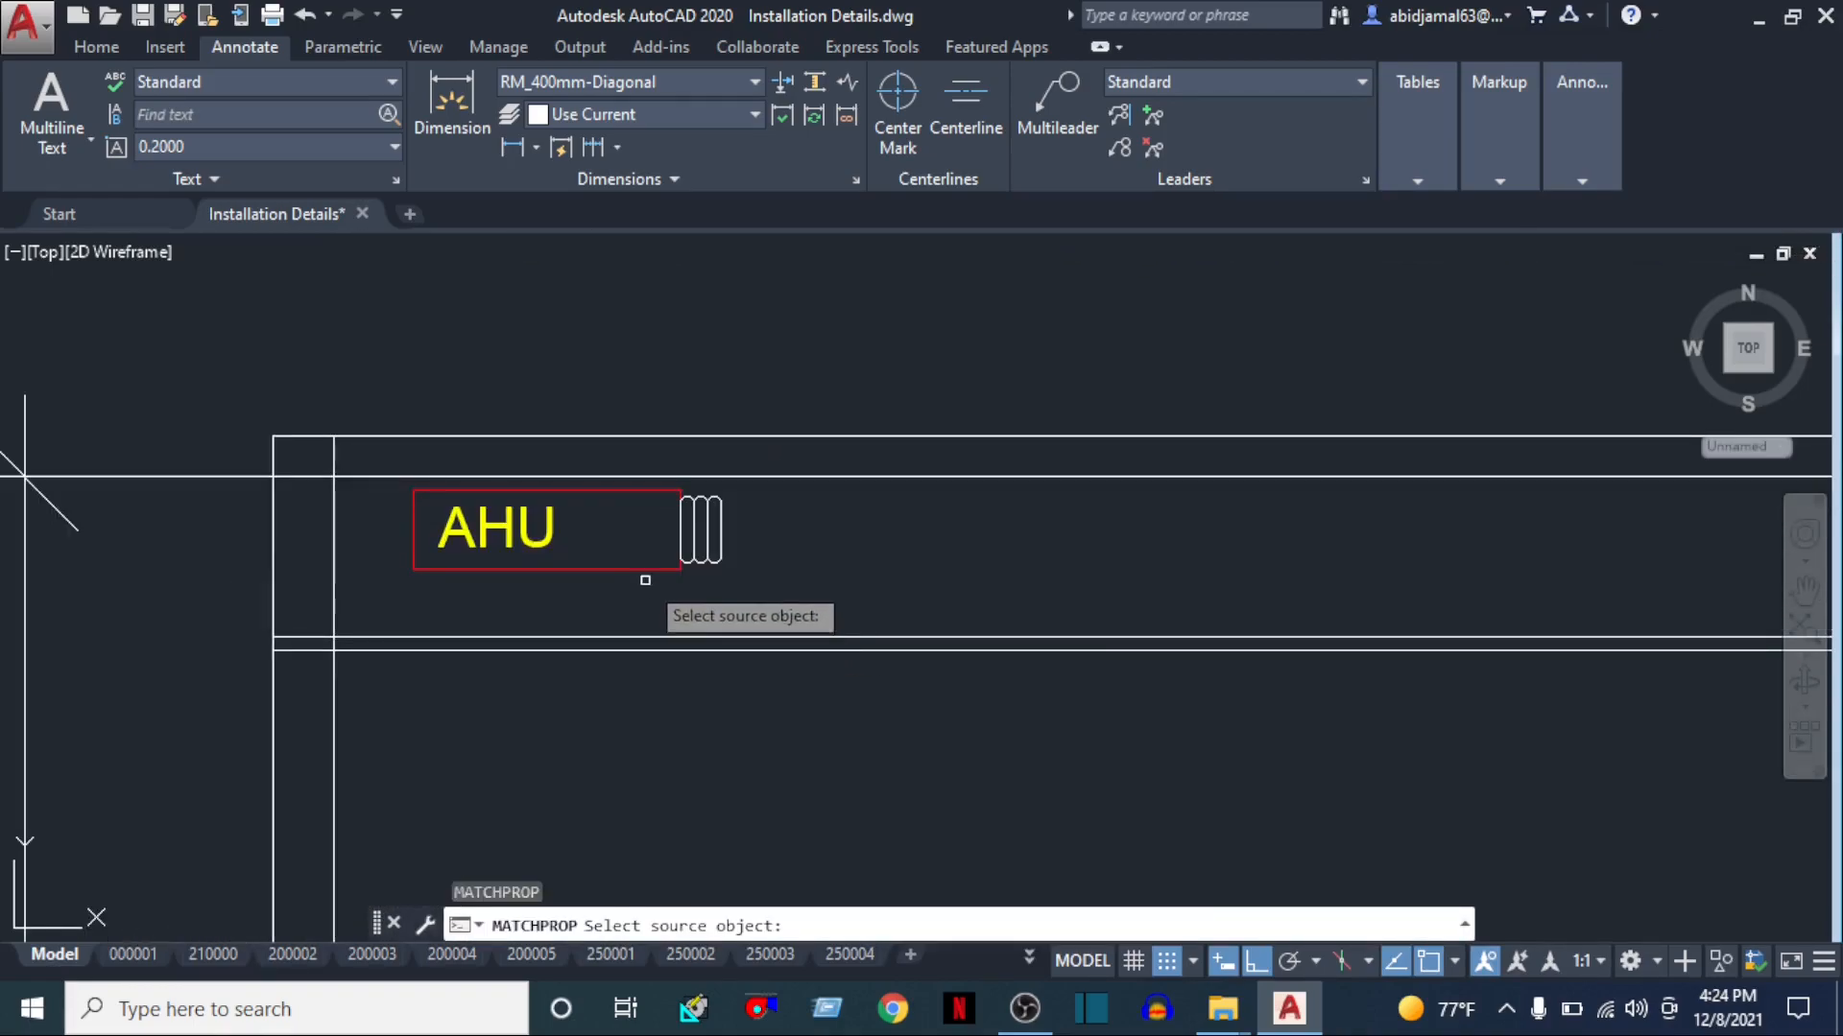
left_click(647, 575)
left_click(639, 568)
left_click(782, 486)
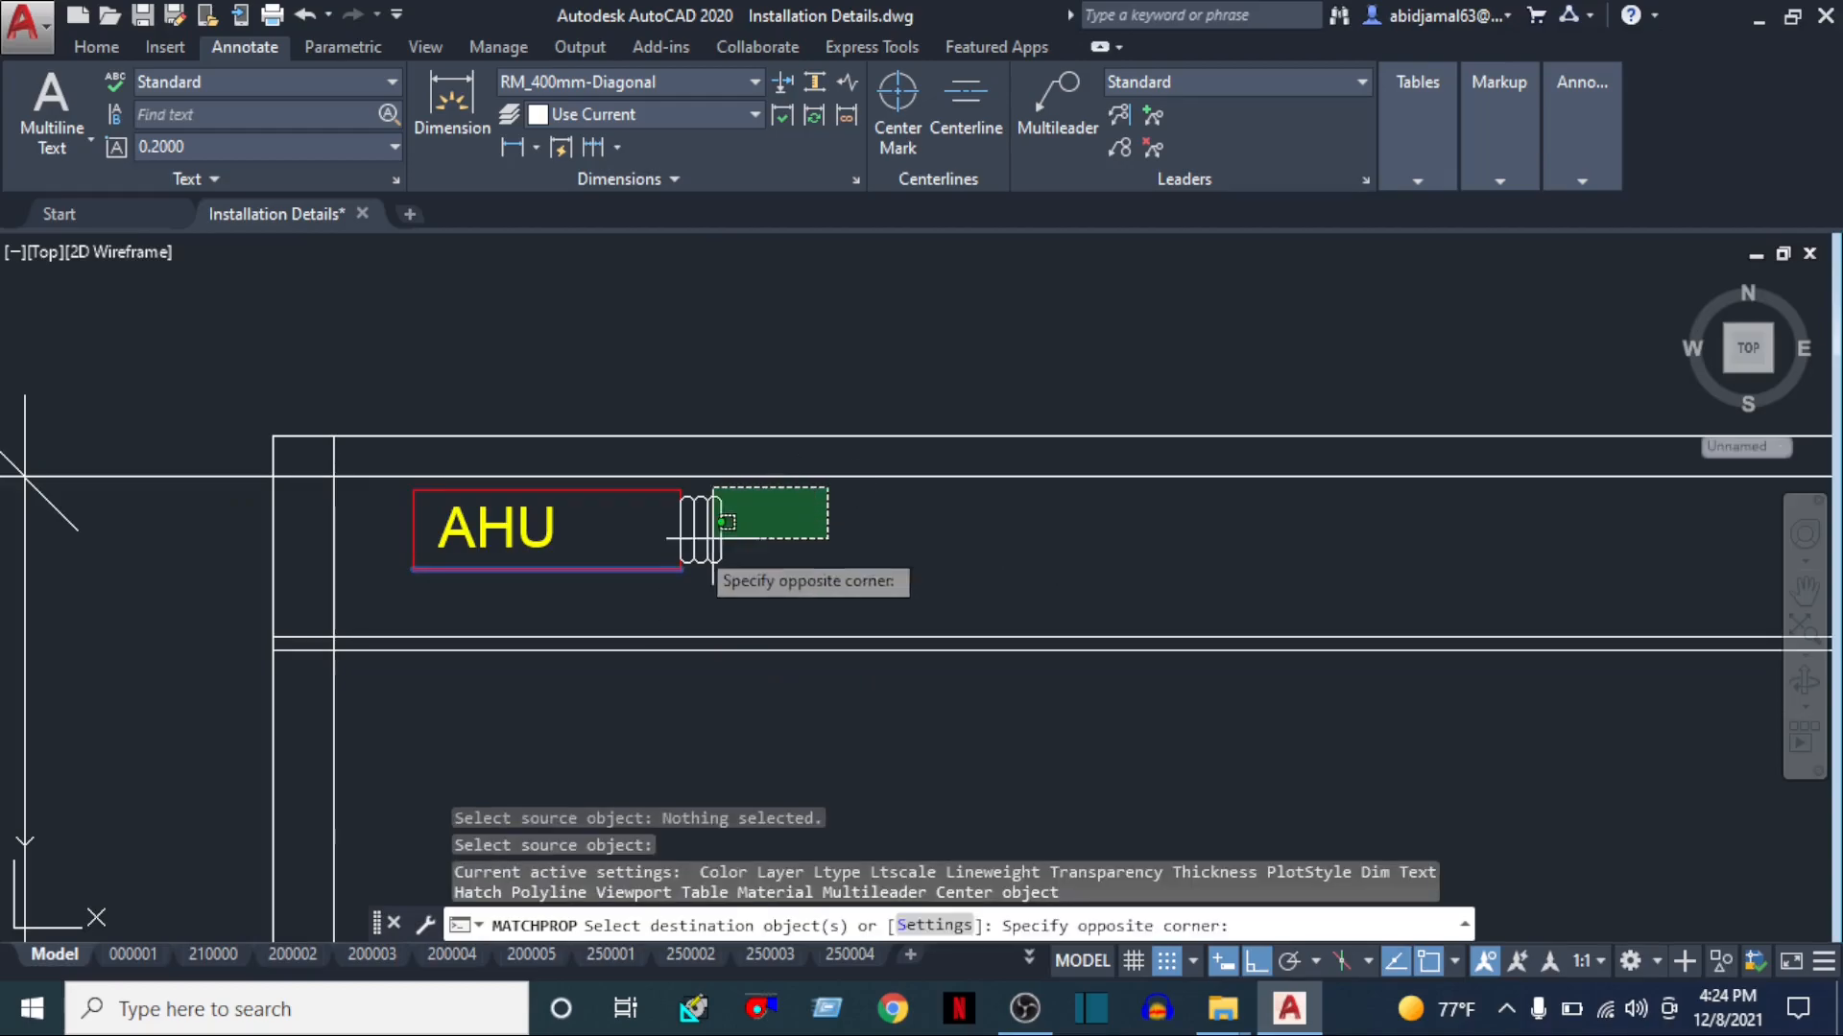
left_click(608, 572)
key("Escape")
Place a vertical construction line through the start of the 500mm x 250mm main duct in the plan, where the reducer ends
scroll(758, 536, "down", 3)
middle_click_drag(765, 297, 665, 617)
scroll(691, 444, "down", 4)
middle_click_drag(707, 395, 695, 663)
scroll(708, 468, "up", 8)
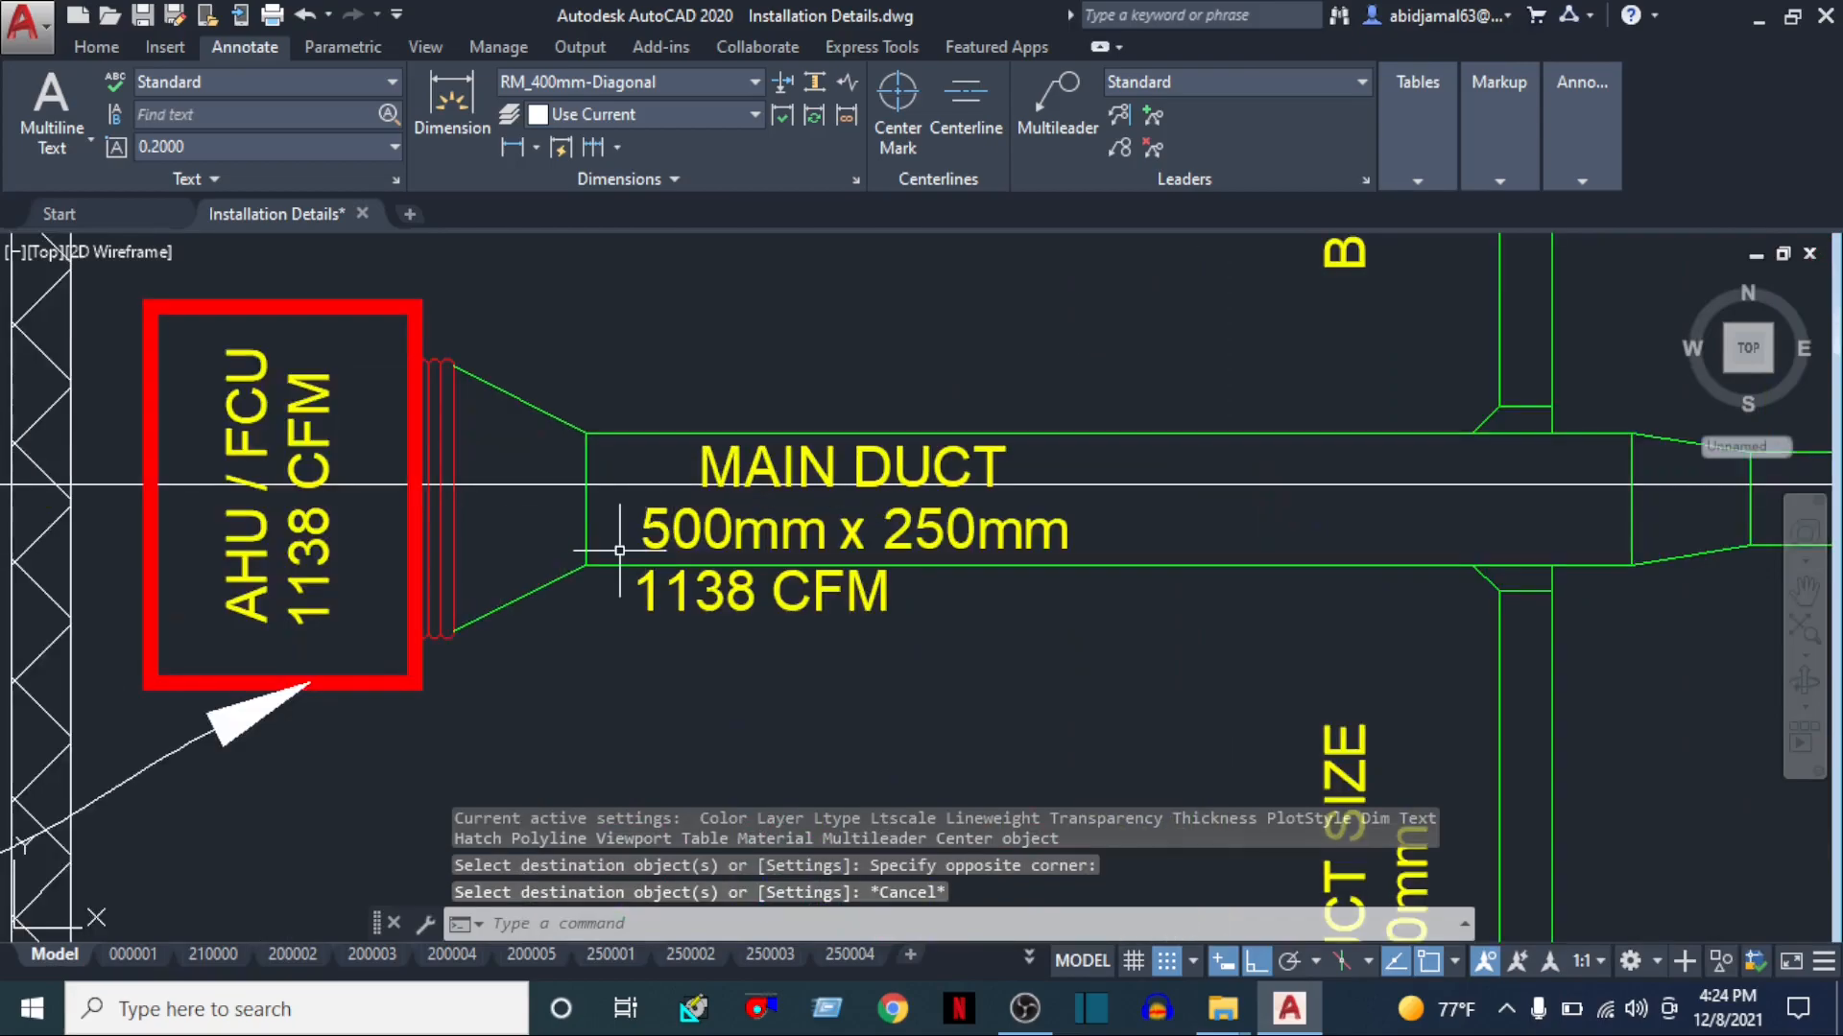
type("cl")
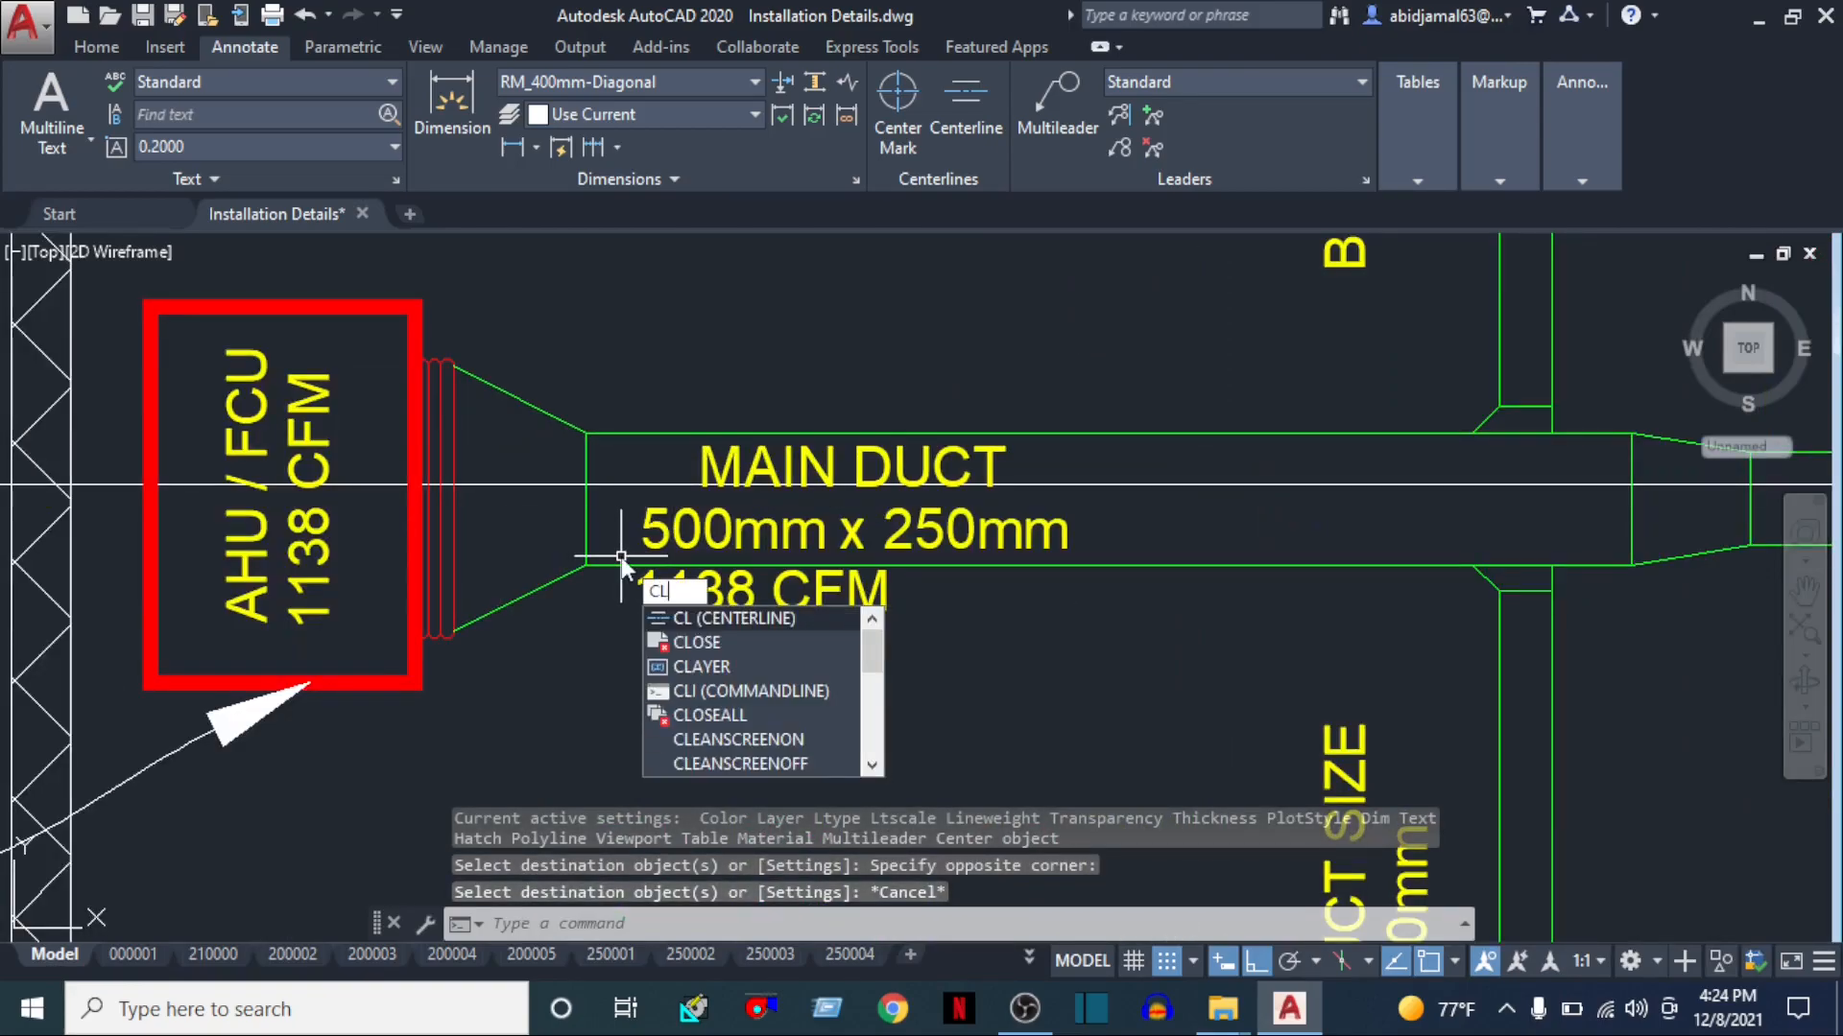
key("Escape")
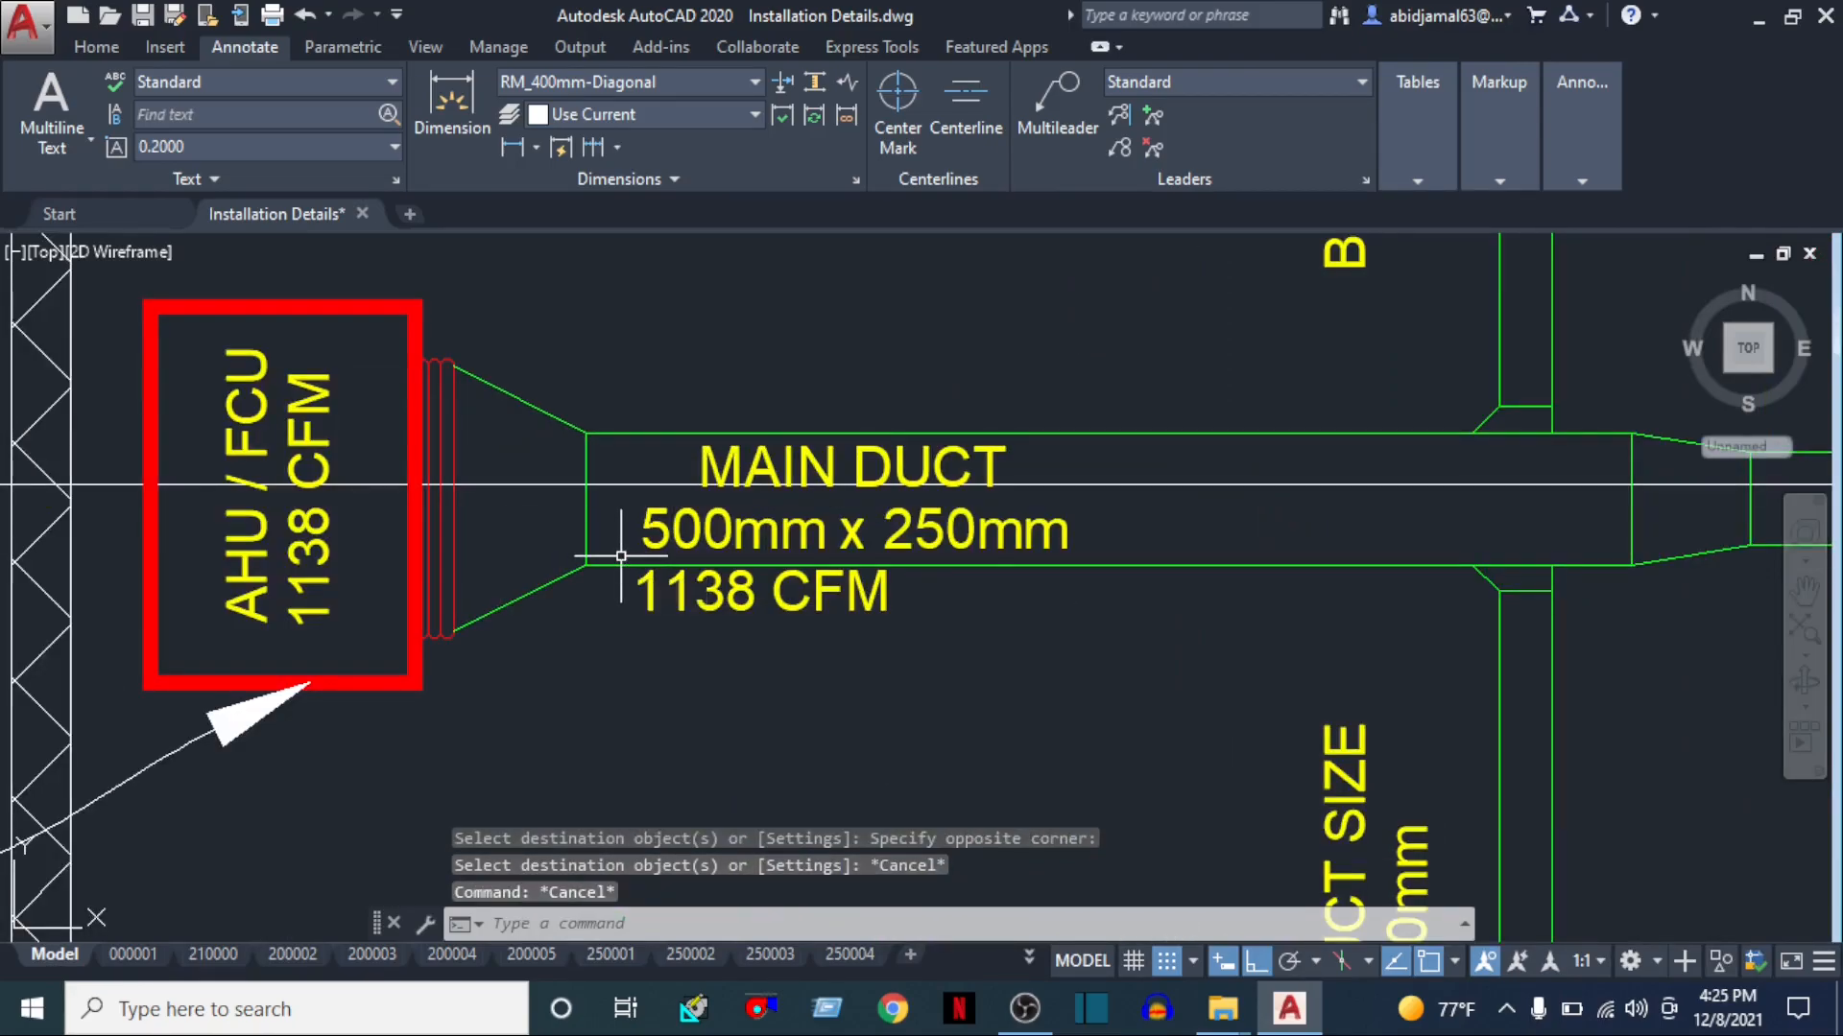
type("xl")
key("Return")
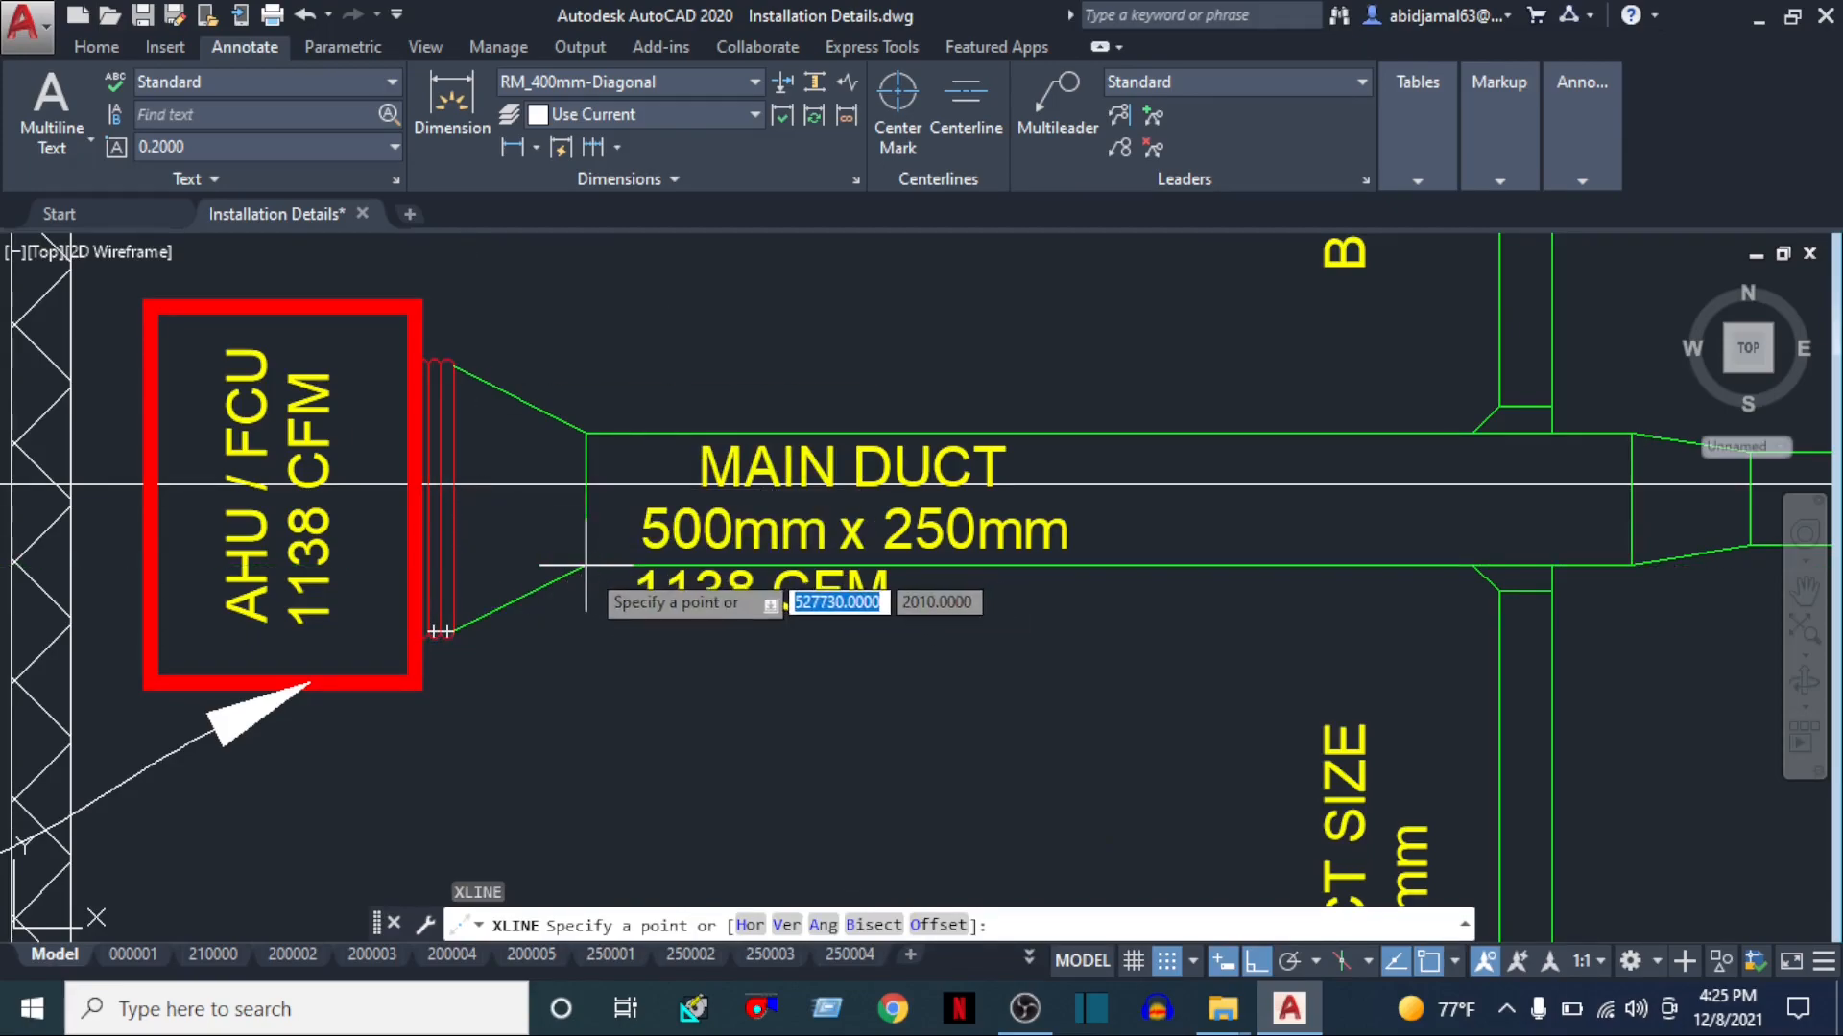
left_click(585, 565)
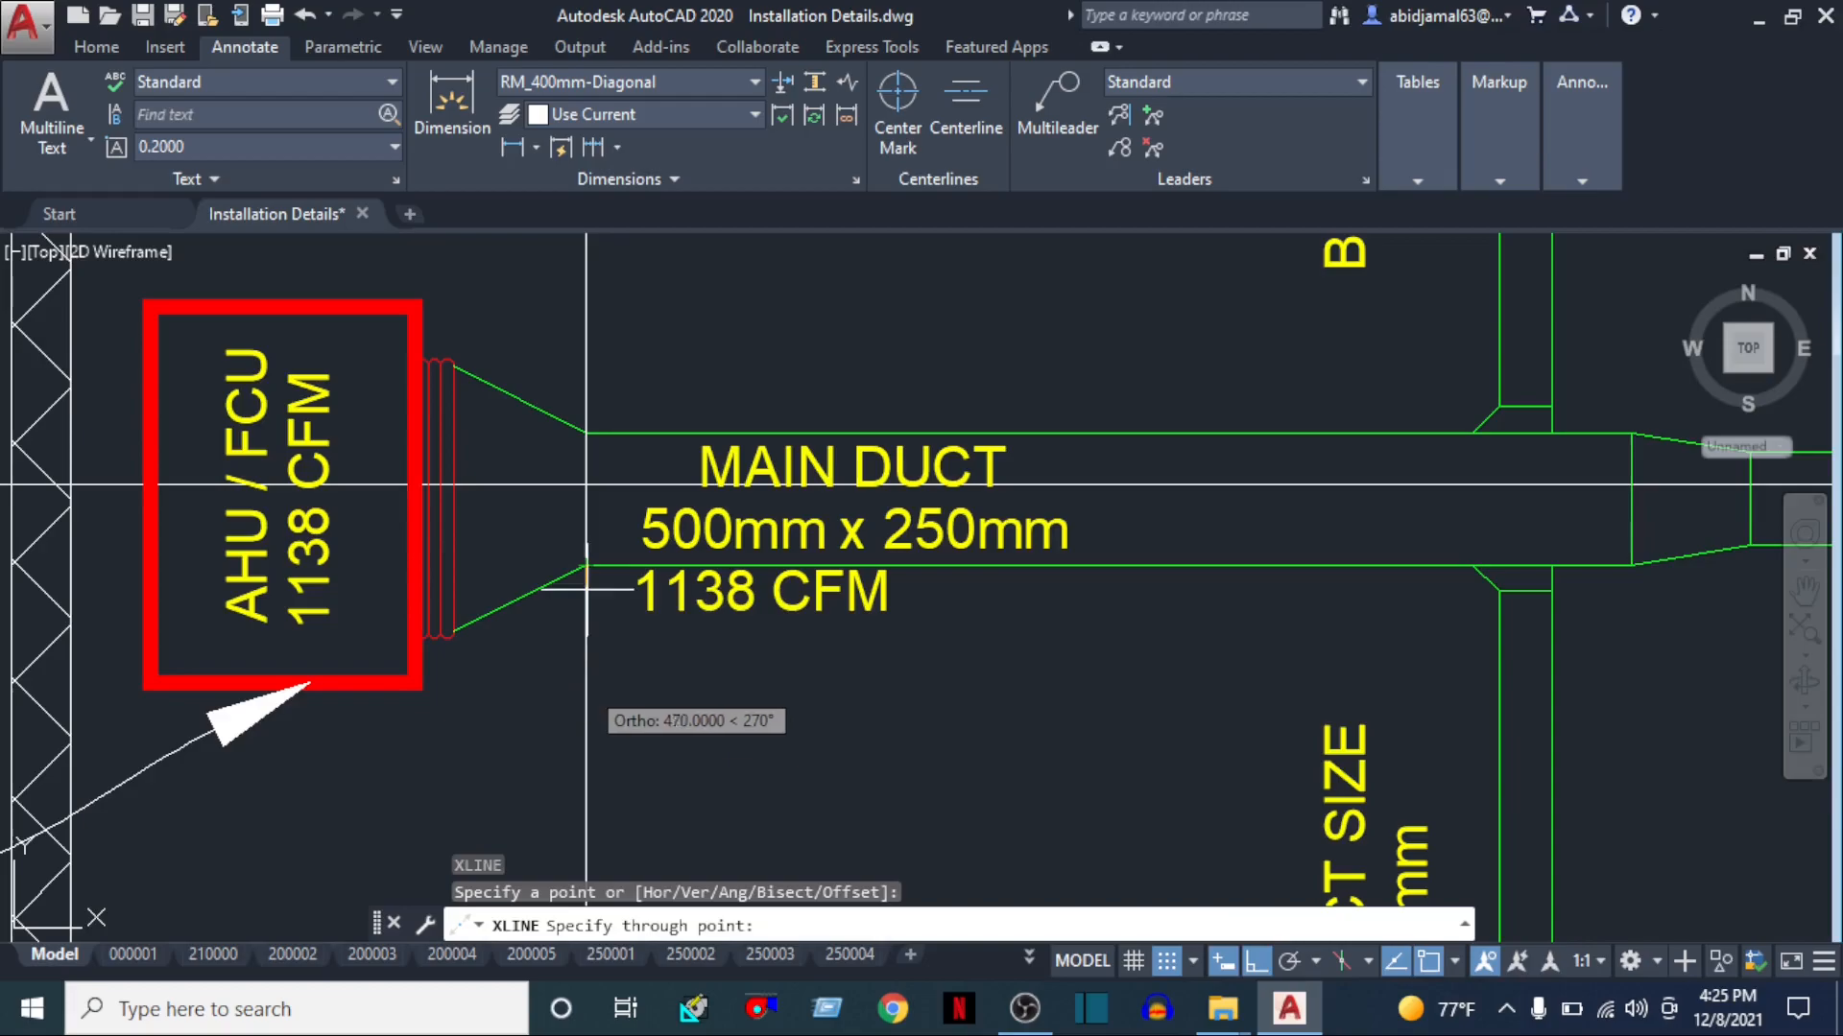
key("Escape")
key("Escape")
scroll(600, 480, "down", 5)
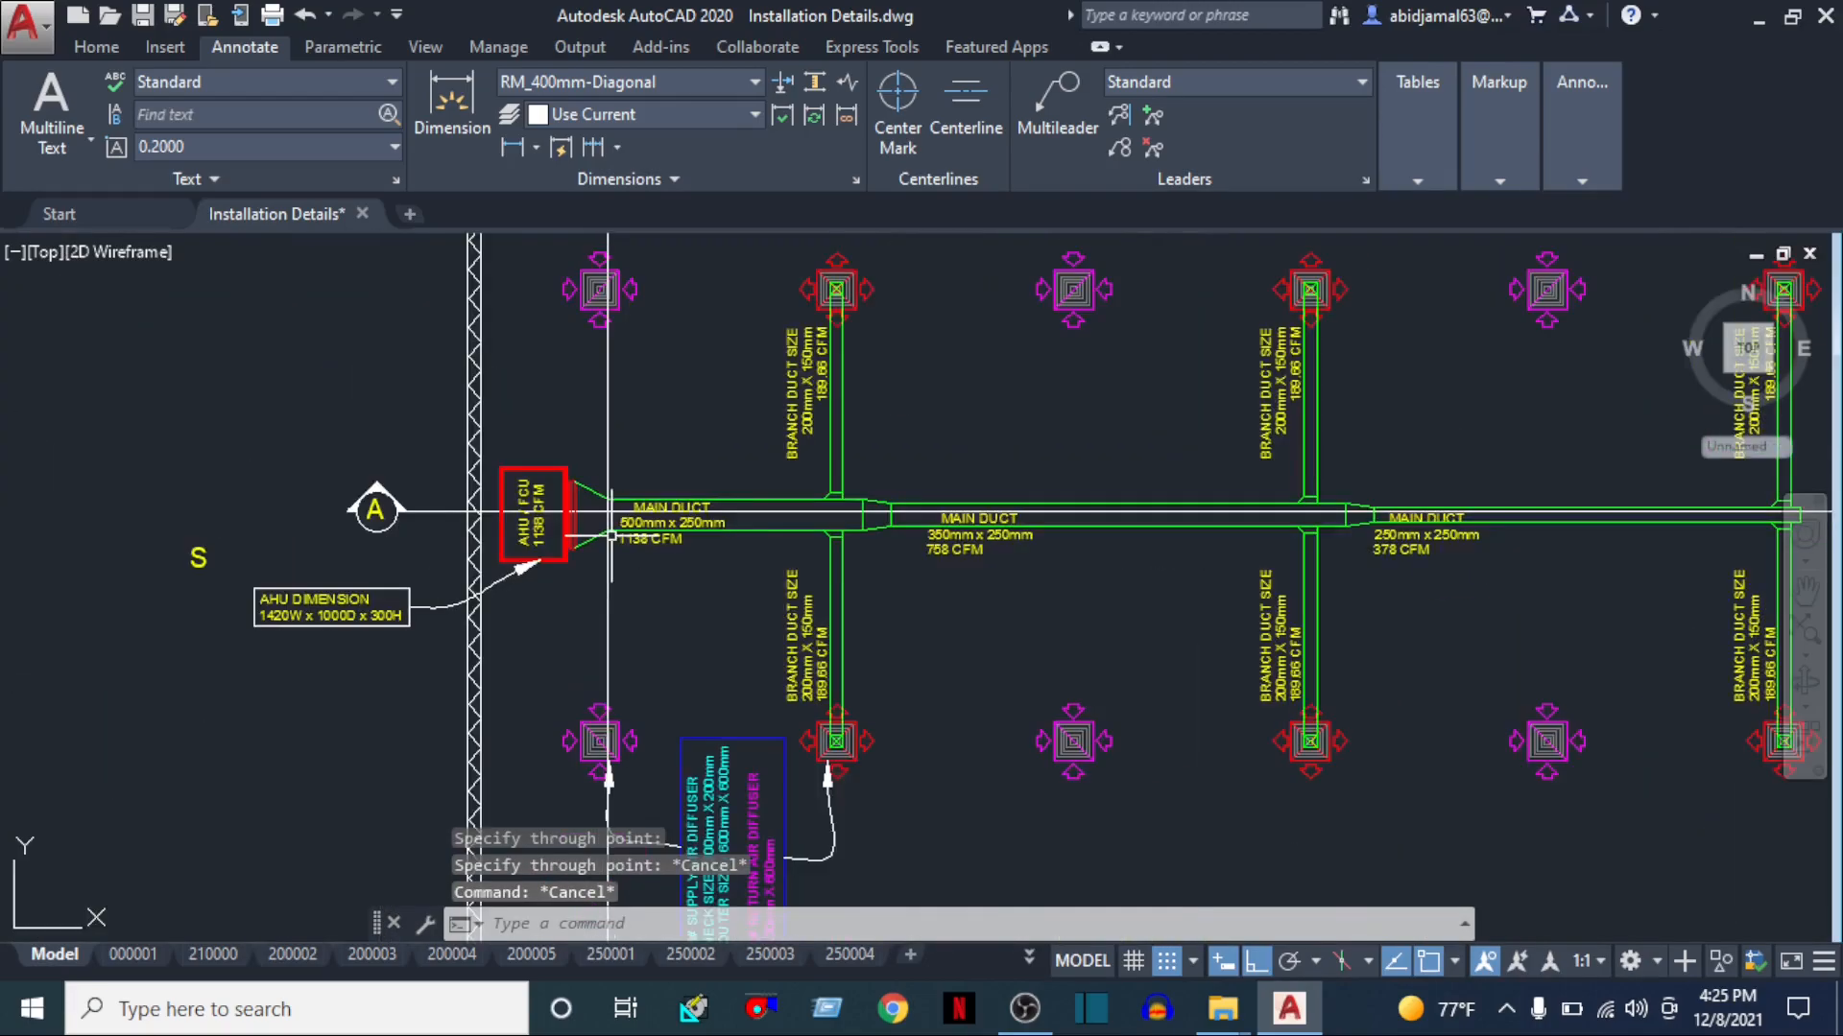
Draw two horizontal lines in the section from the connector's upper and lower arc ends to the new construction line
middle_click_drag(657, 693, 710, 486)
scroll(673, 669, "up", 8)
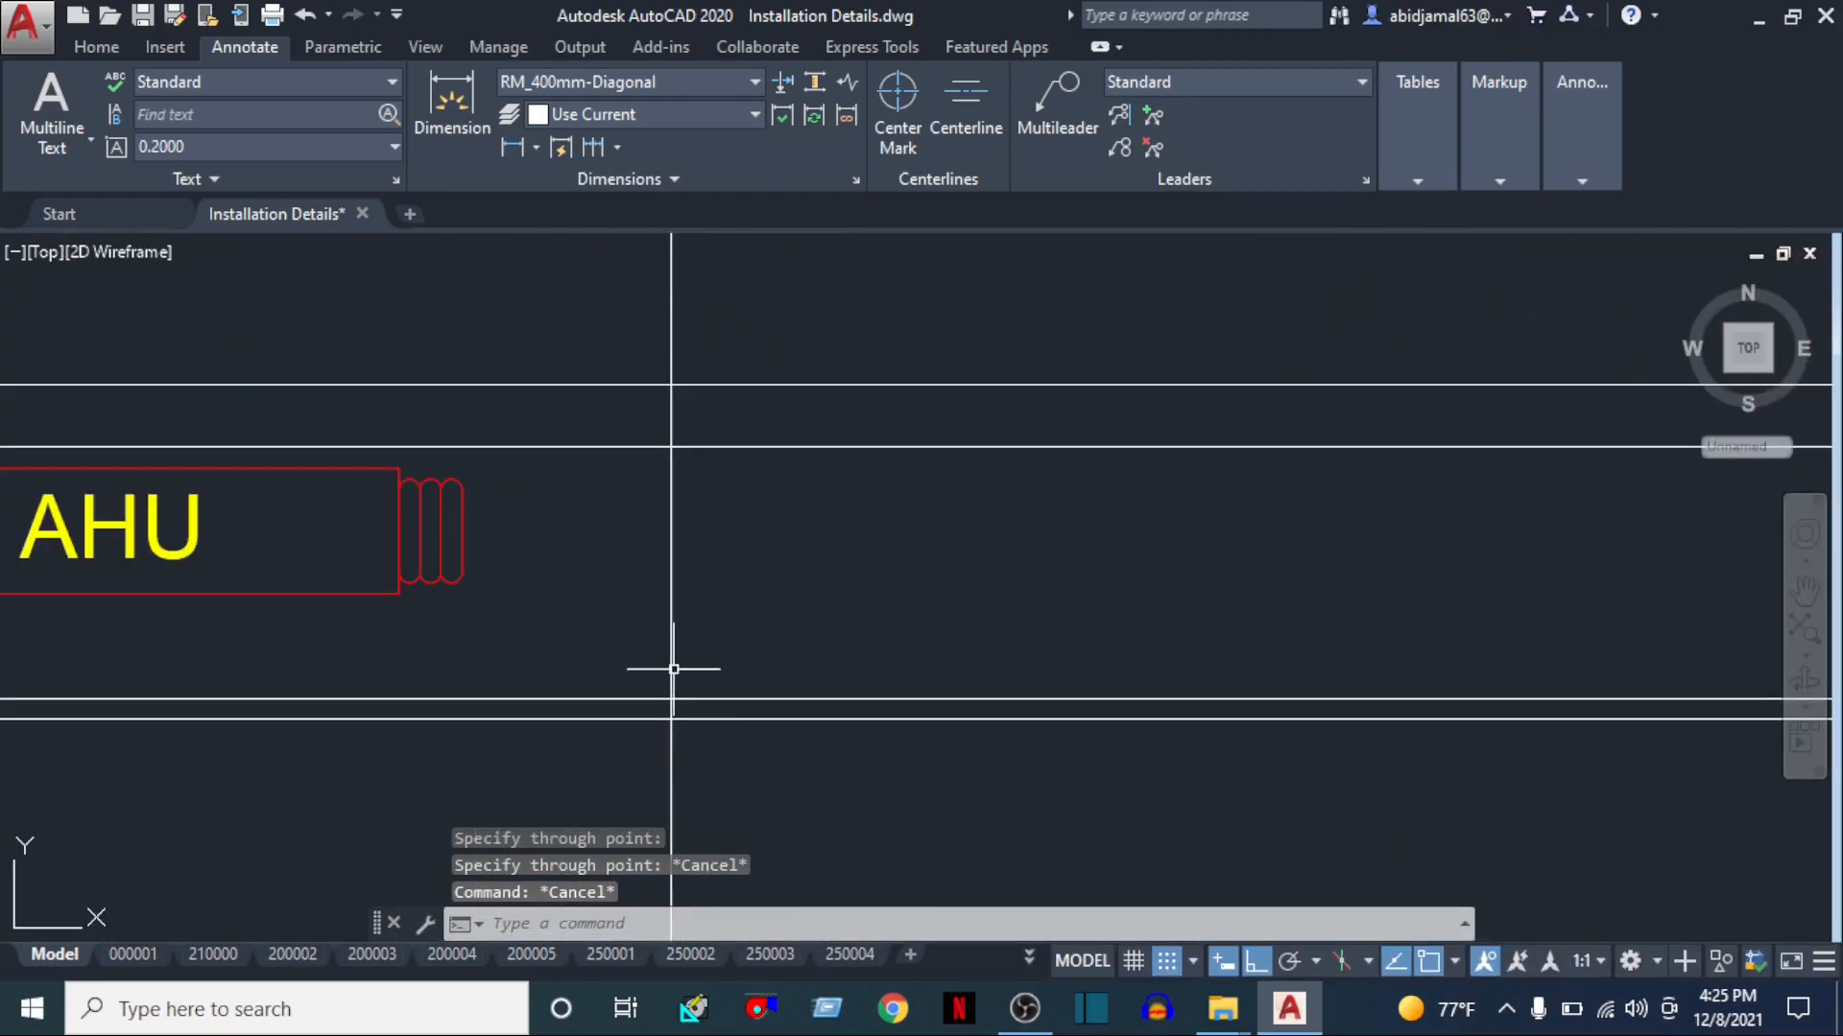
key("Return")
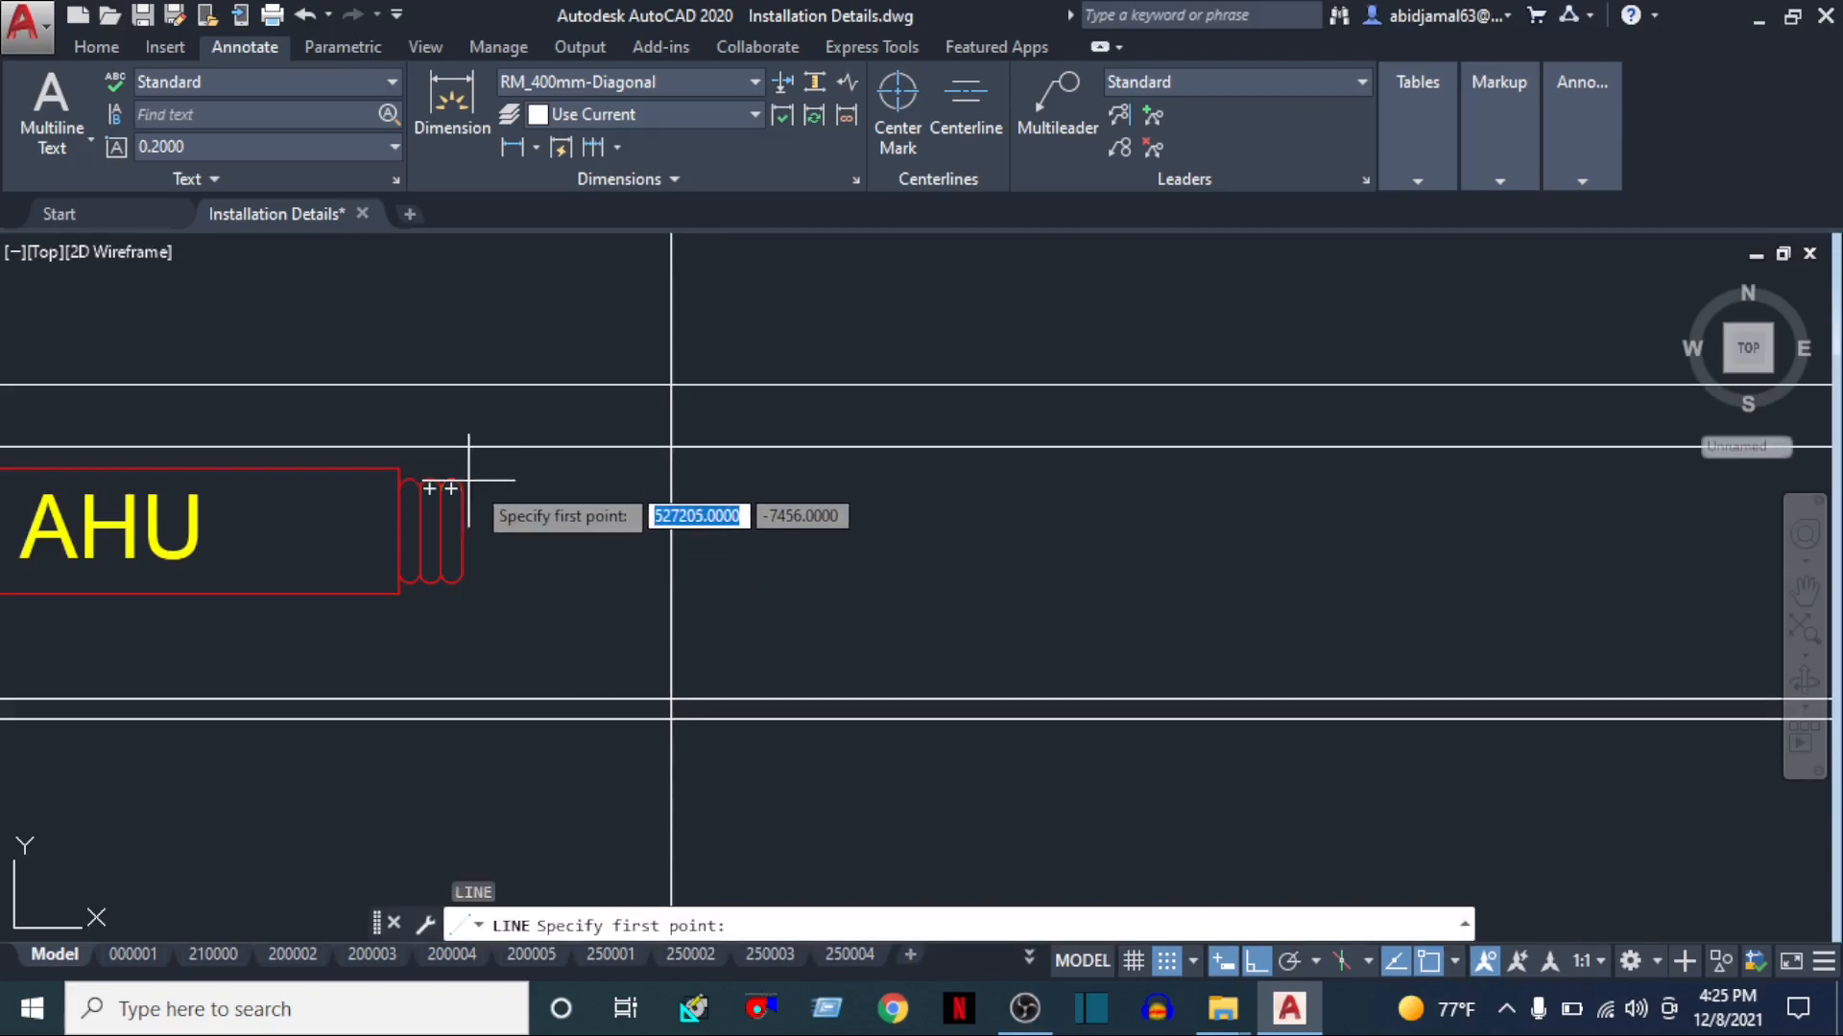
left_click(463, 535)
left_click(672, 489)
key("Escape")
key("Return")
left_click(462, 573)
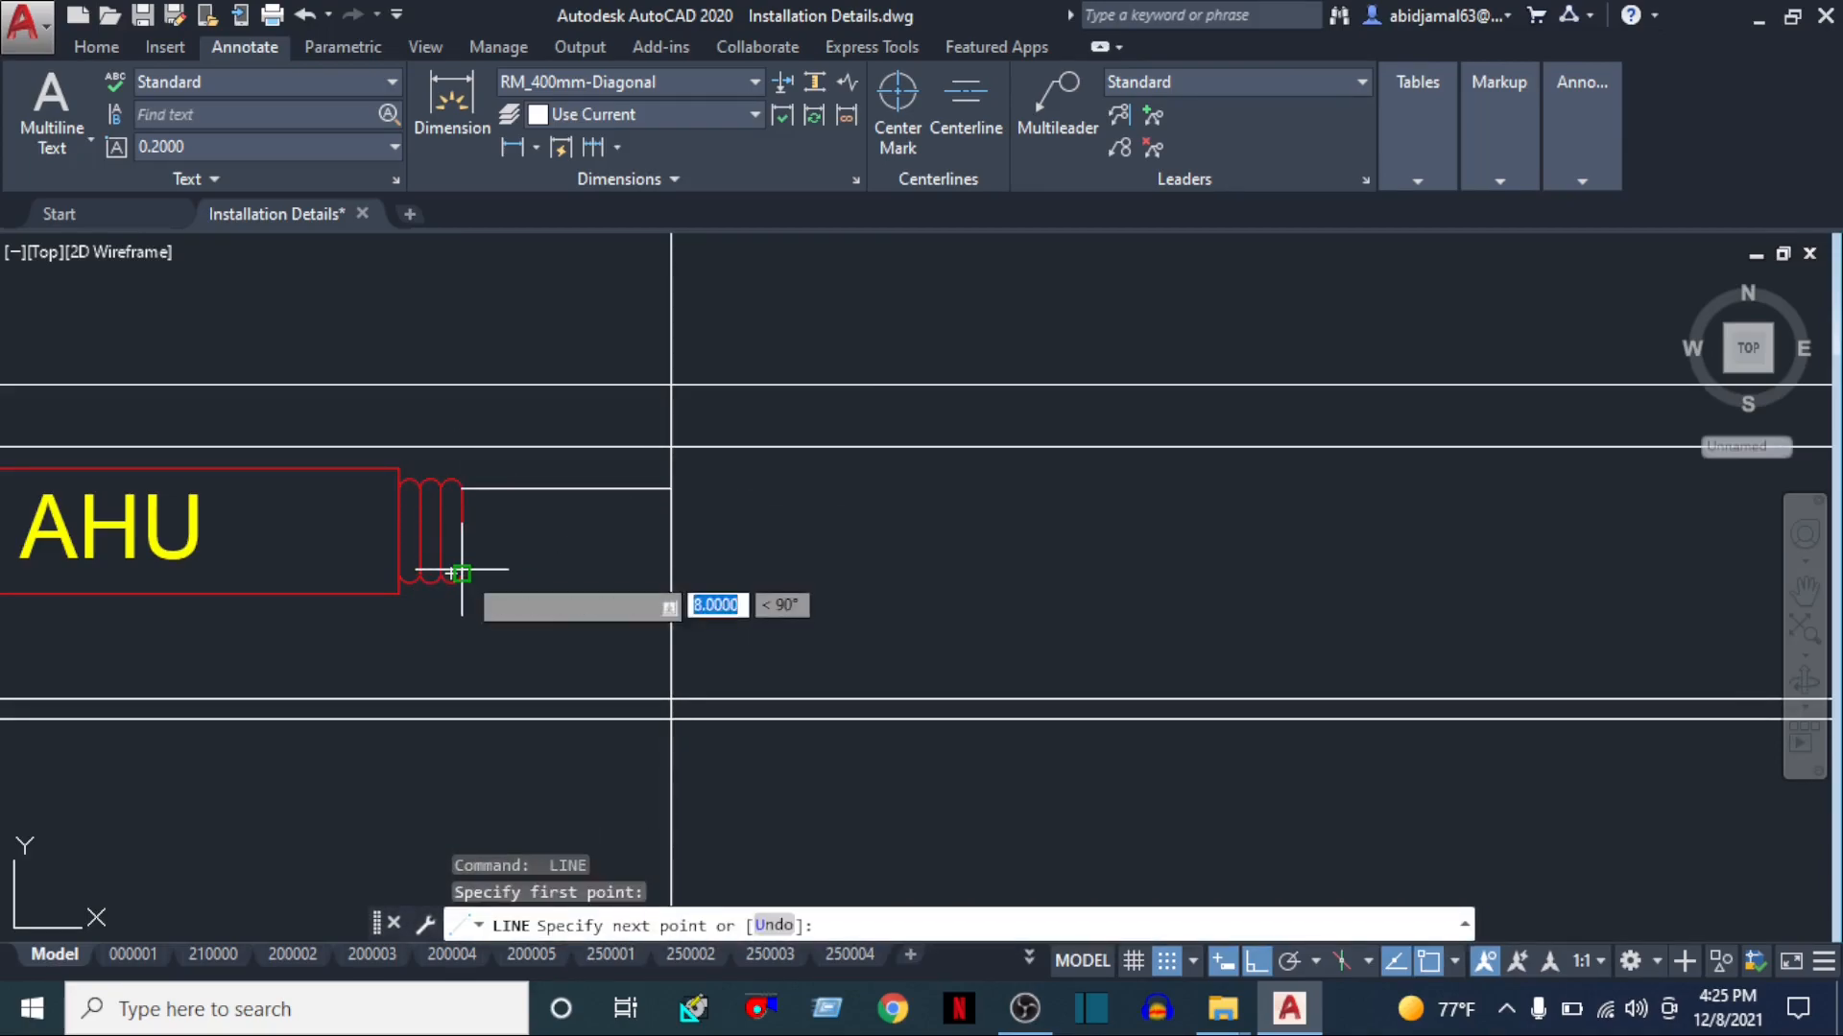
left_click(671, 574)
key("Escape")
scroll(868, 597, "down", 8)
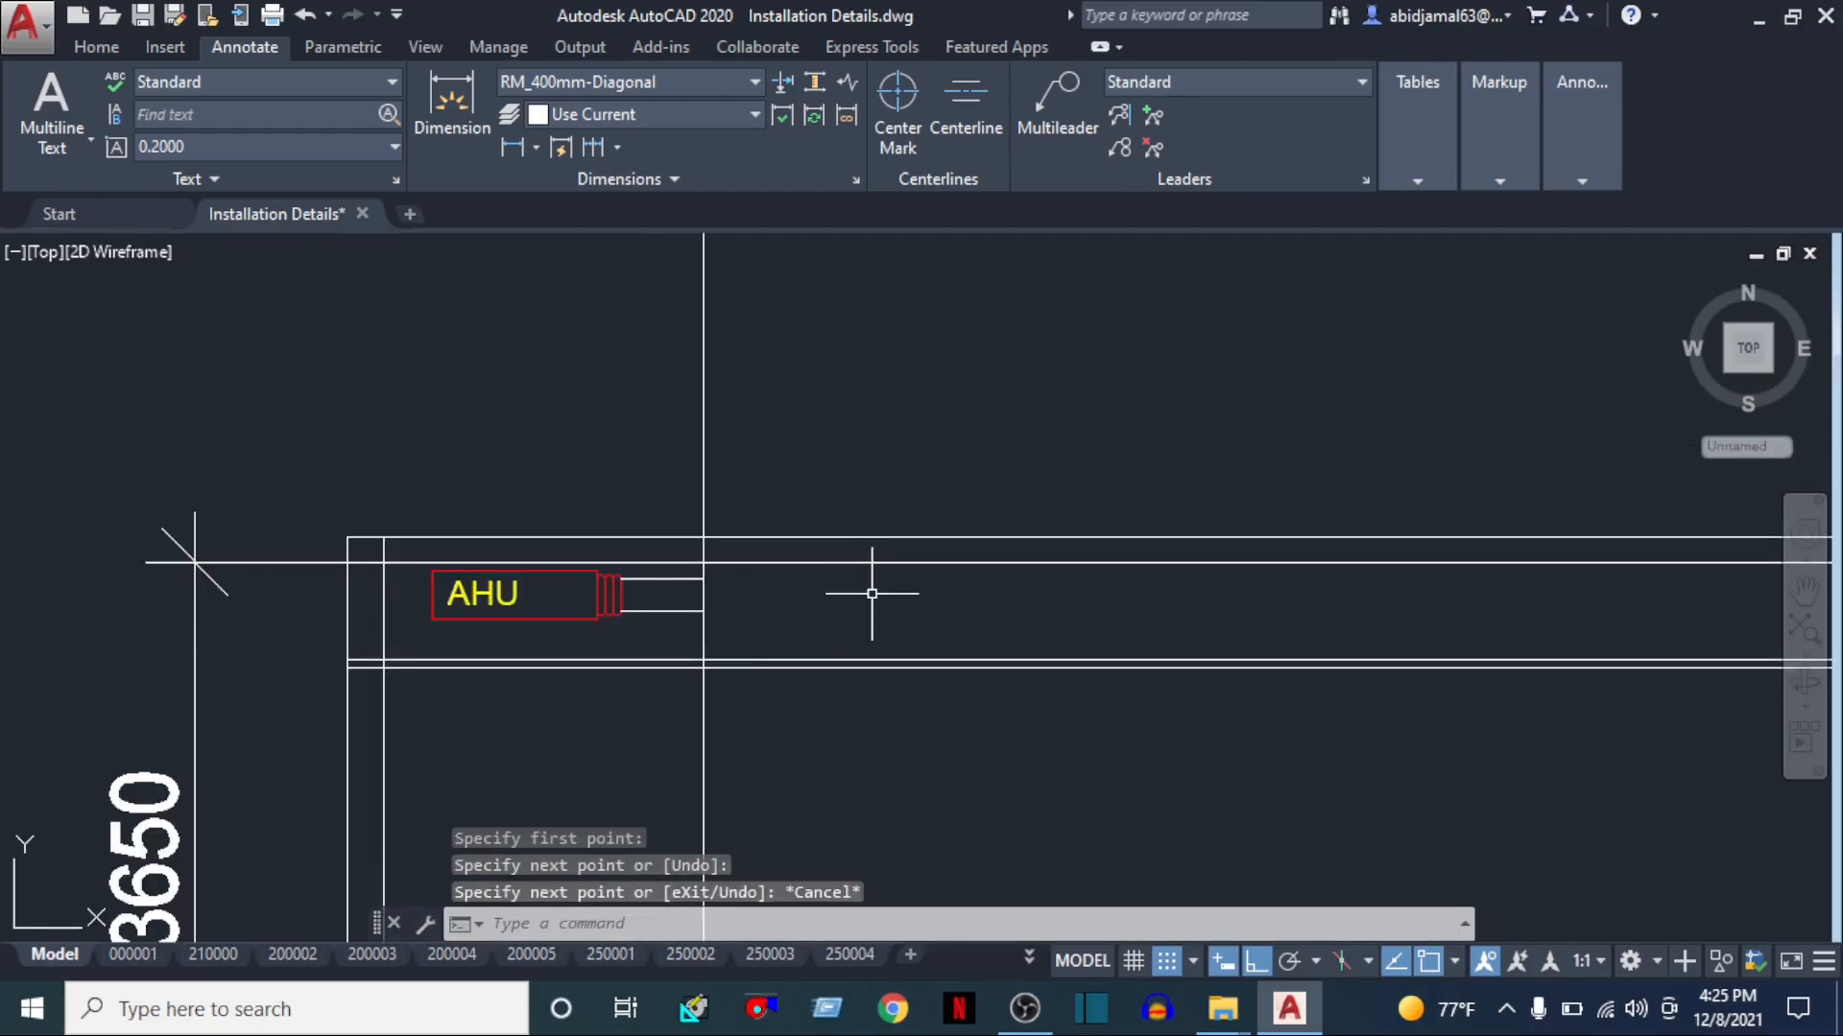
Examine the main duct sizes in the plan against the space between roof and ceiling beside the AHU in the section
middle_click_drag(846, 405, 776, 806)
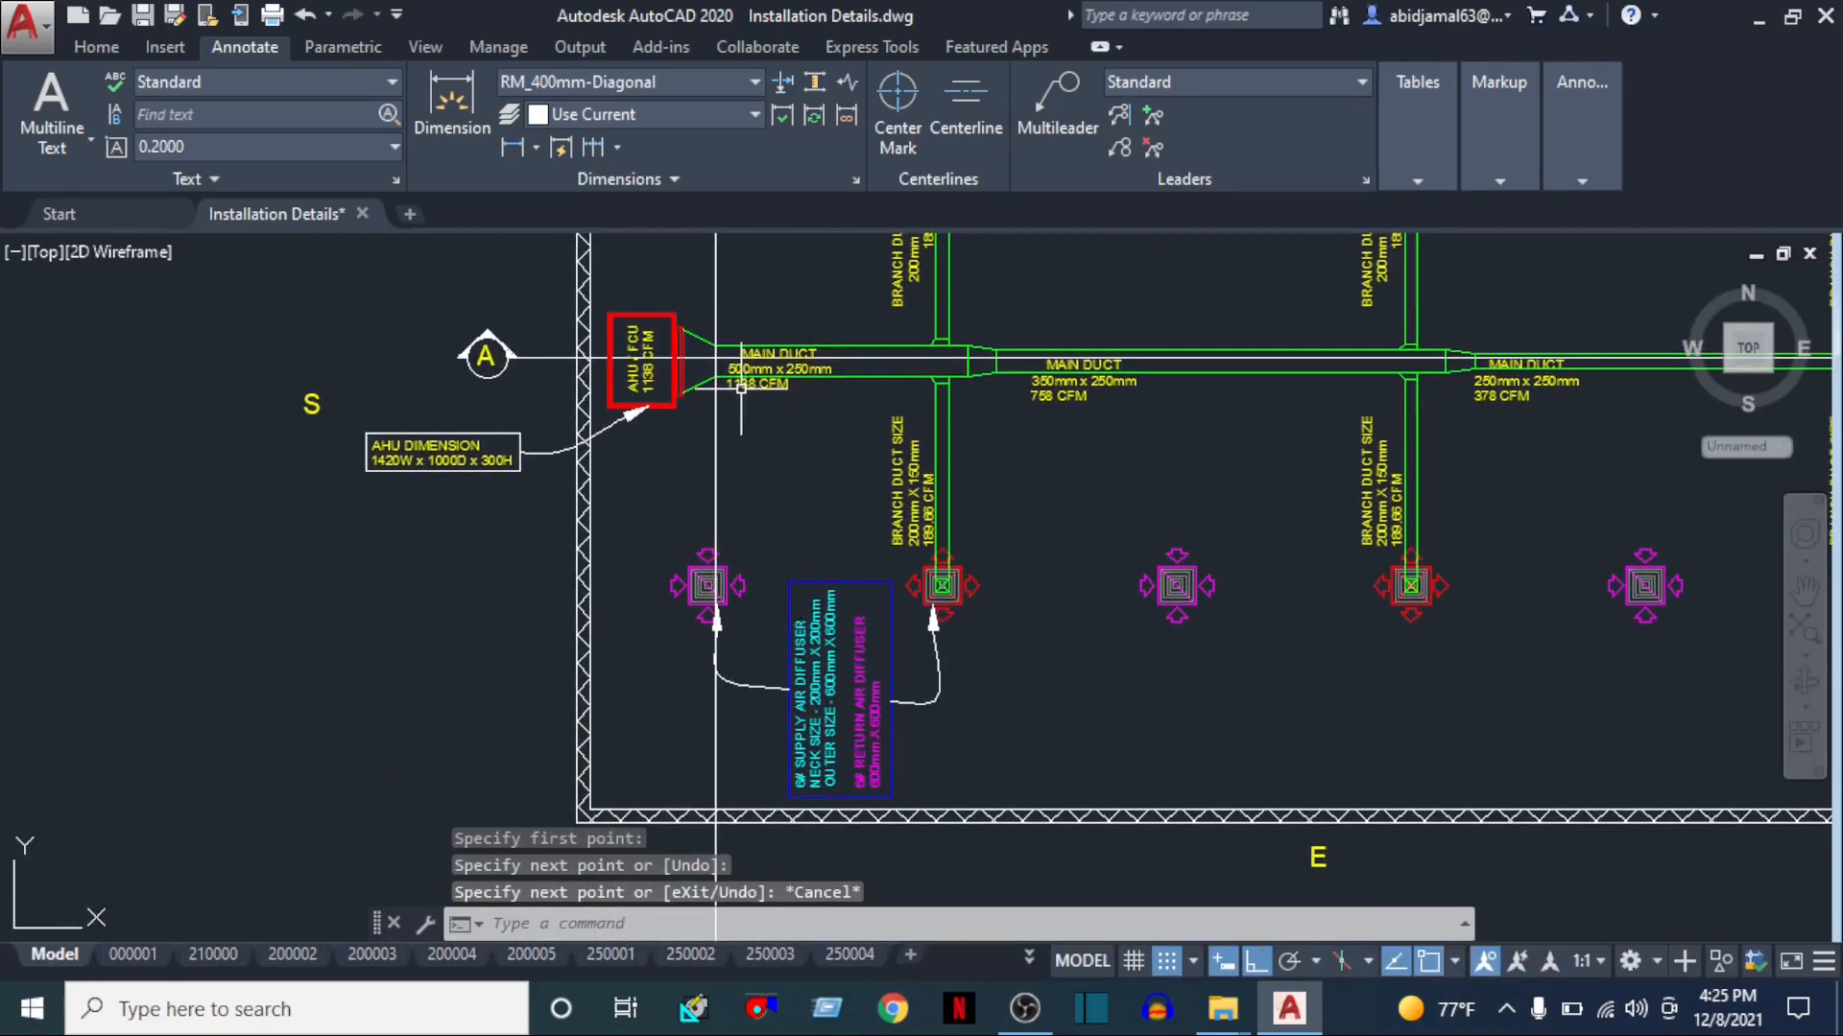
scroll(743, 394, "up", 2)
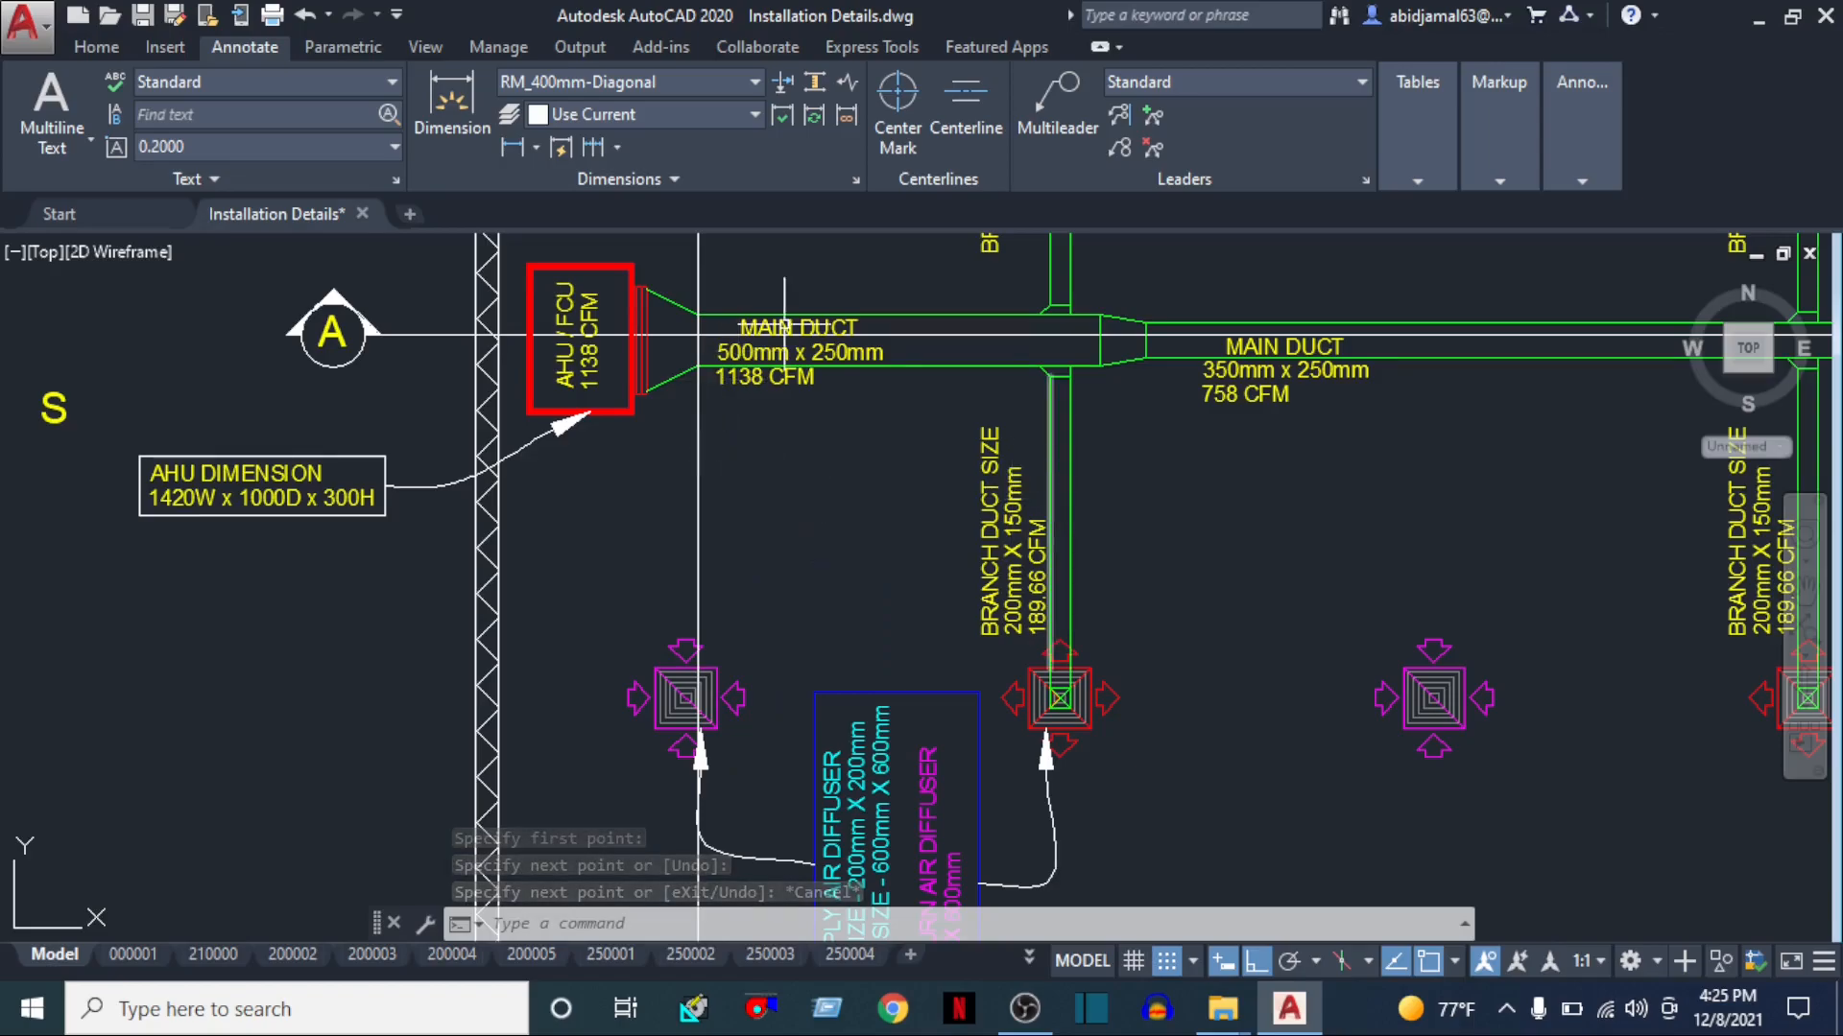
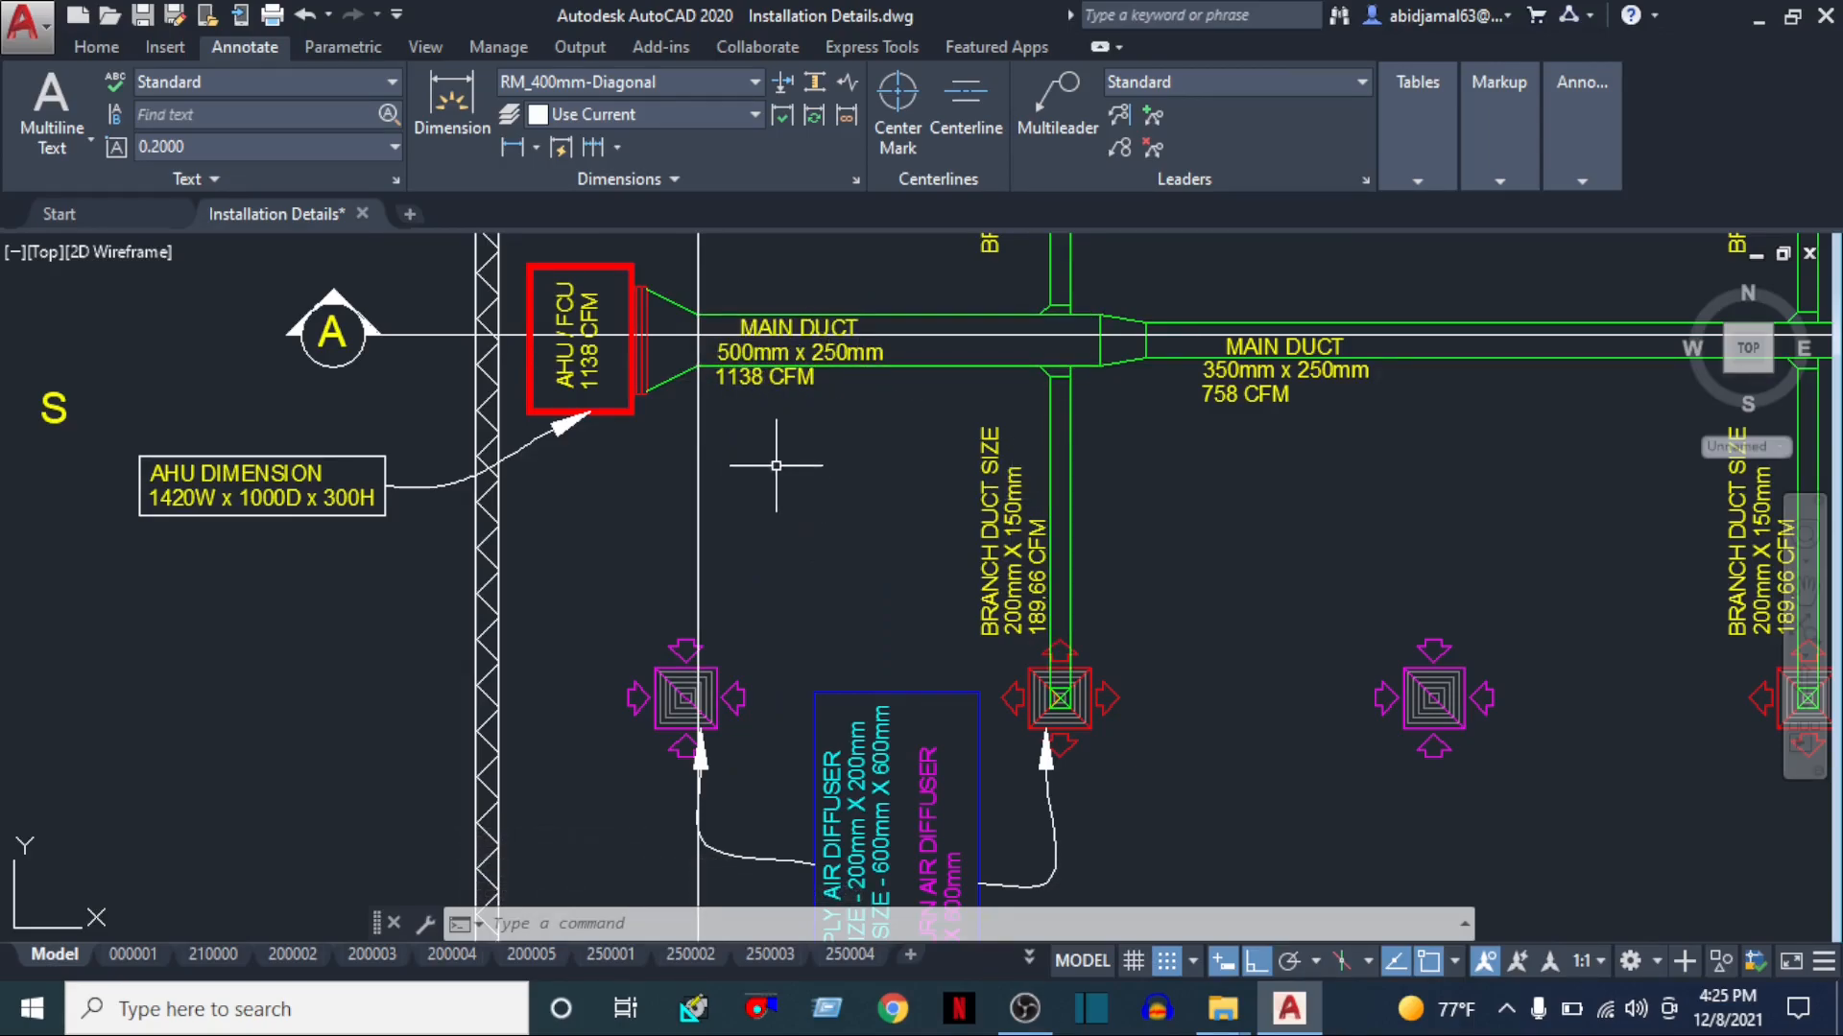
scroll(774, 458, "down", 2)
scroll(912, 394, "up", 4)
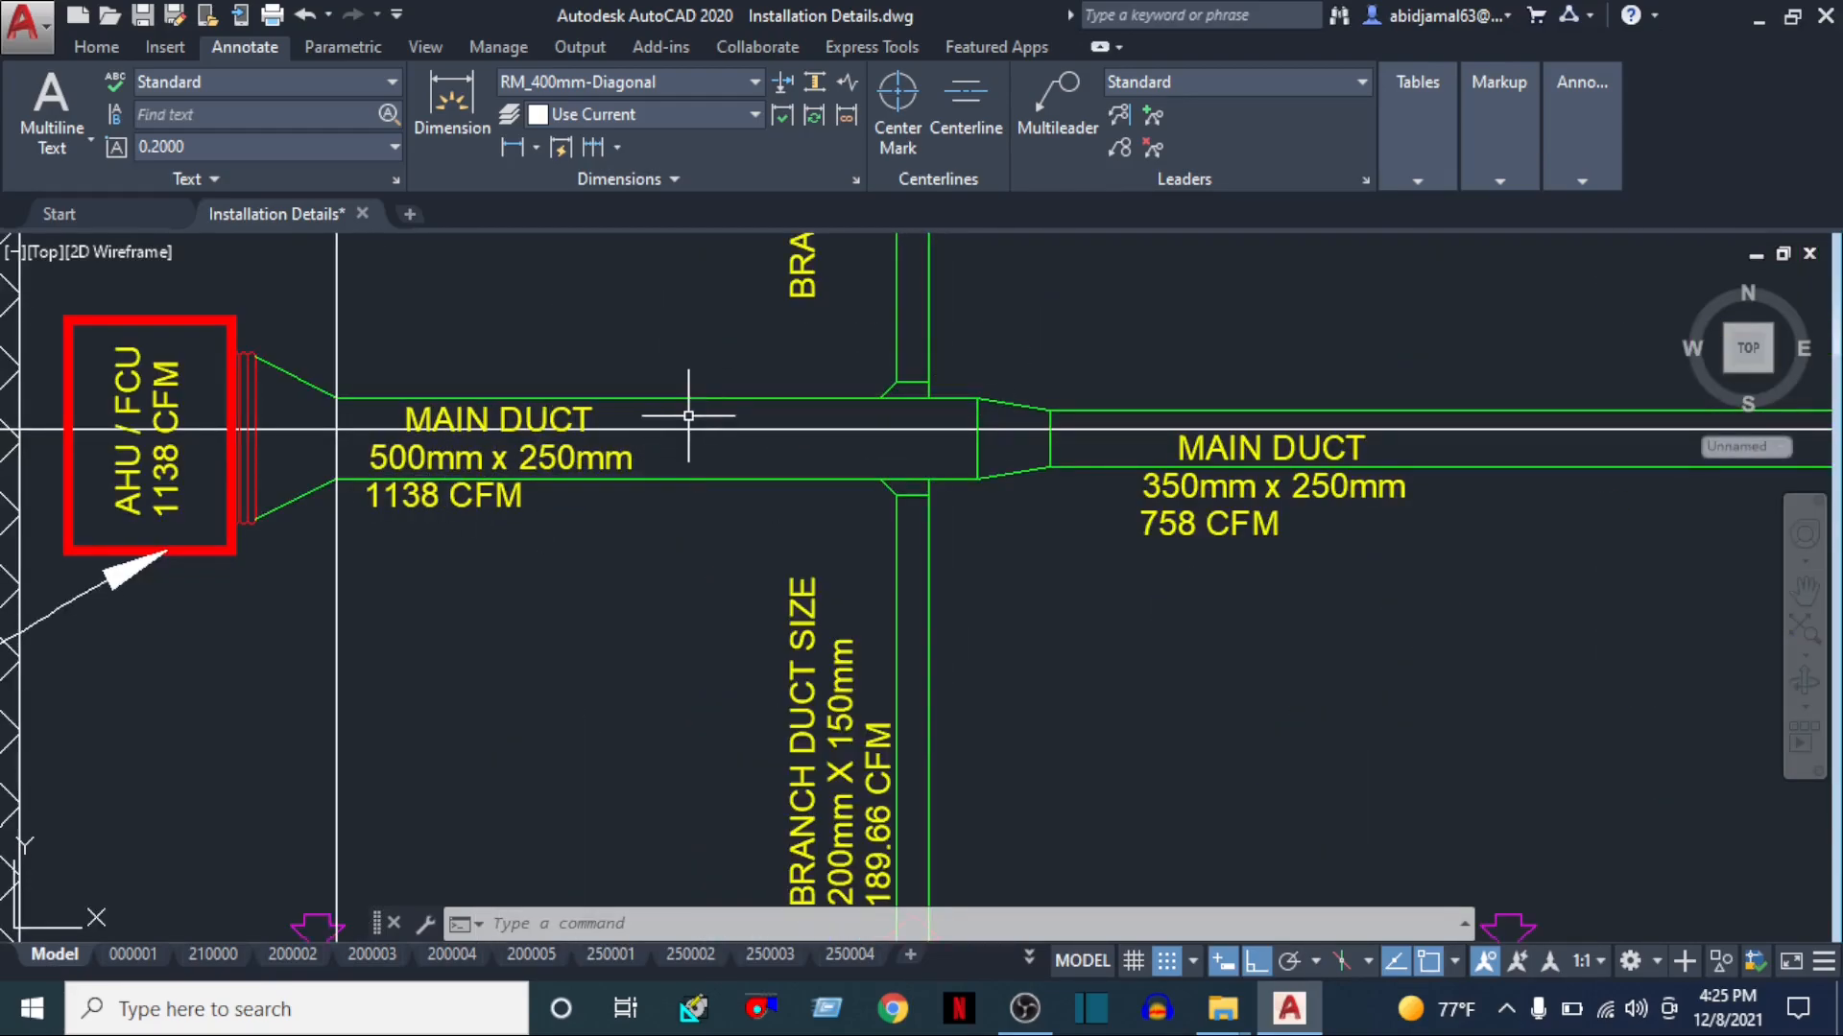
scroll(674, 513, "down", 4)
mouse_move(677, 554)
middle_mouse_down()
mouse_move(733, 445)
mouse_move(724, 177)
middle_mouse_up()
scroll(589, 744, "up", 4)
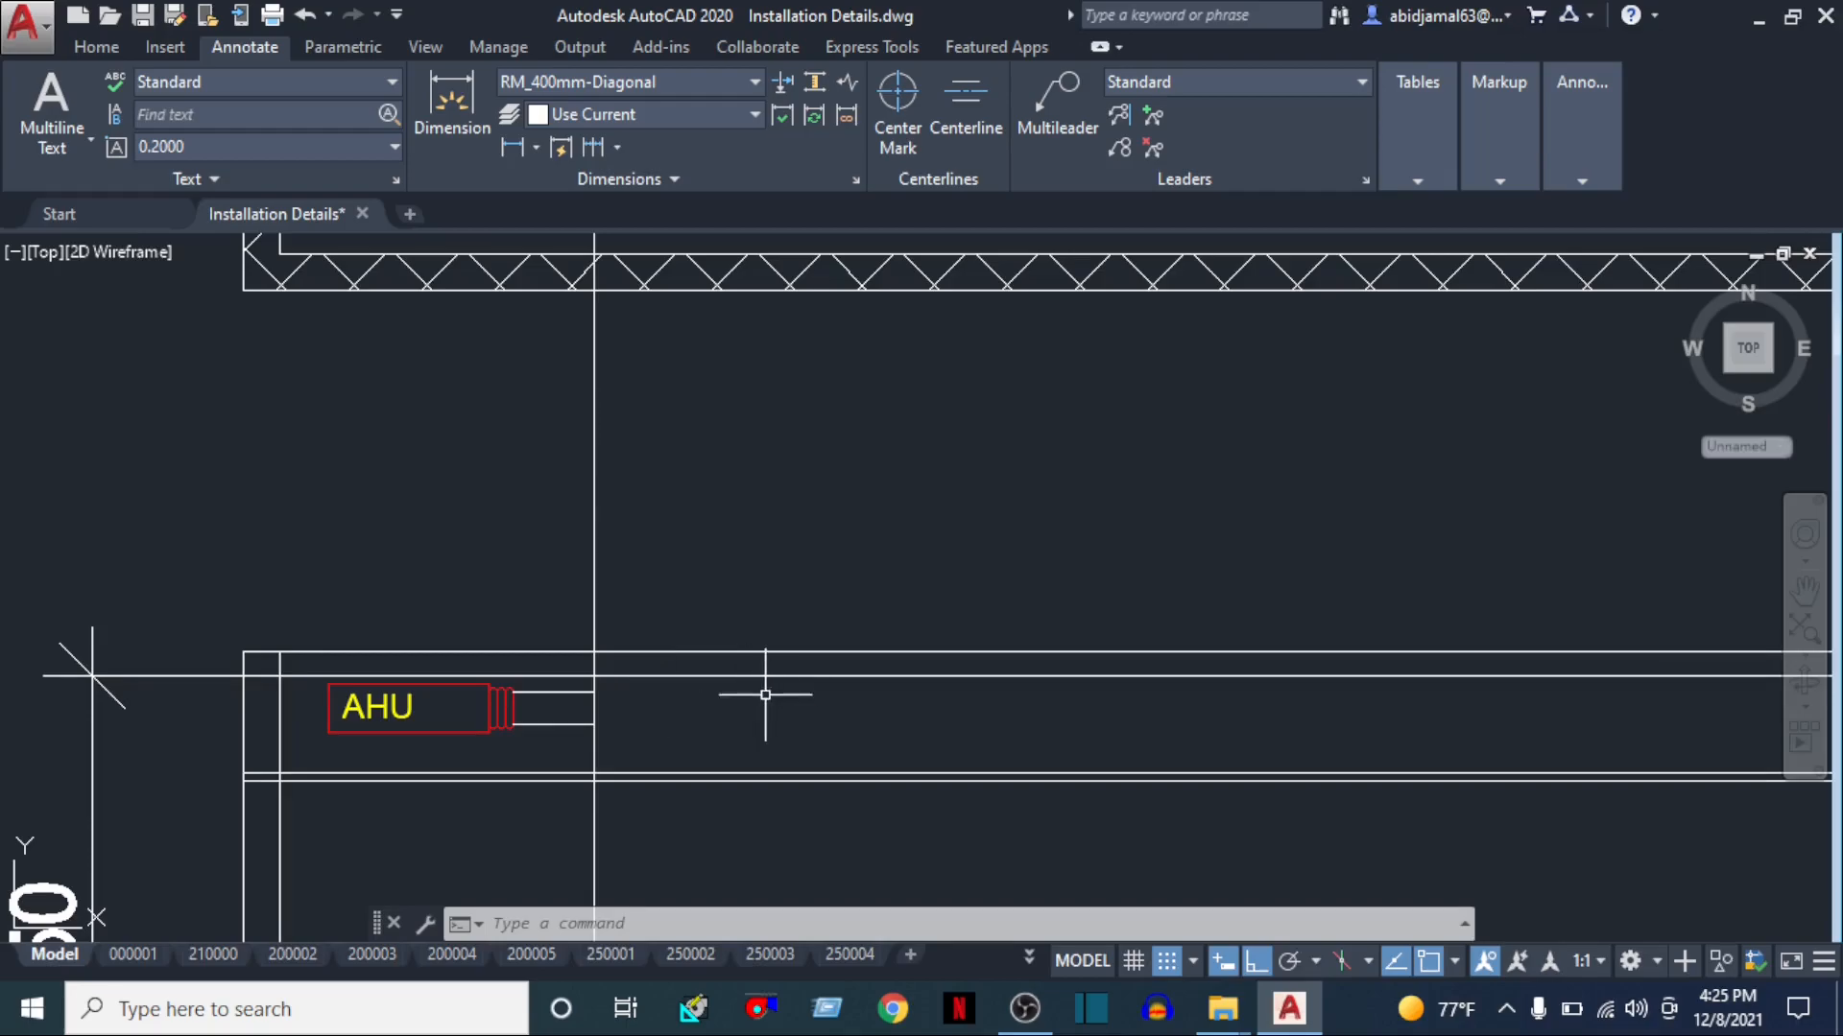
scroll(767, 707, "down", 5)
middle_click_drag(721, 291, 711, 444)
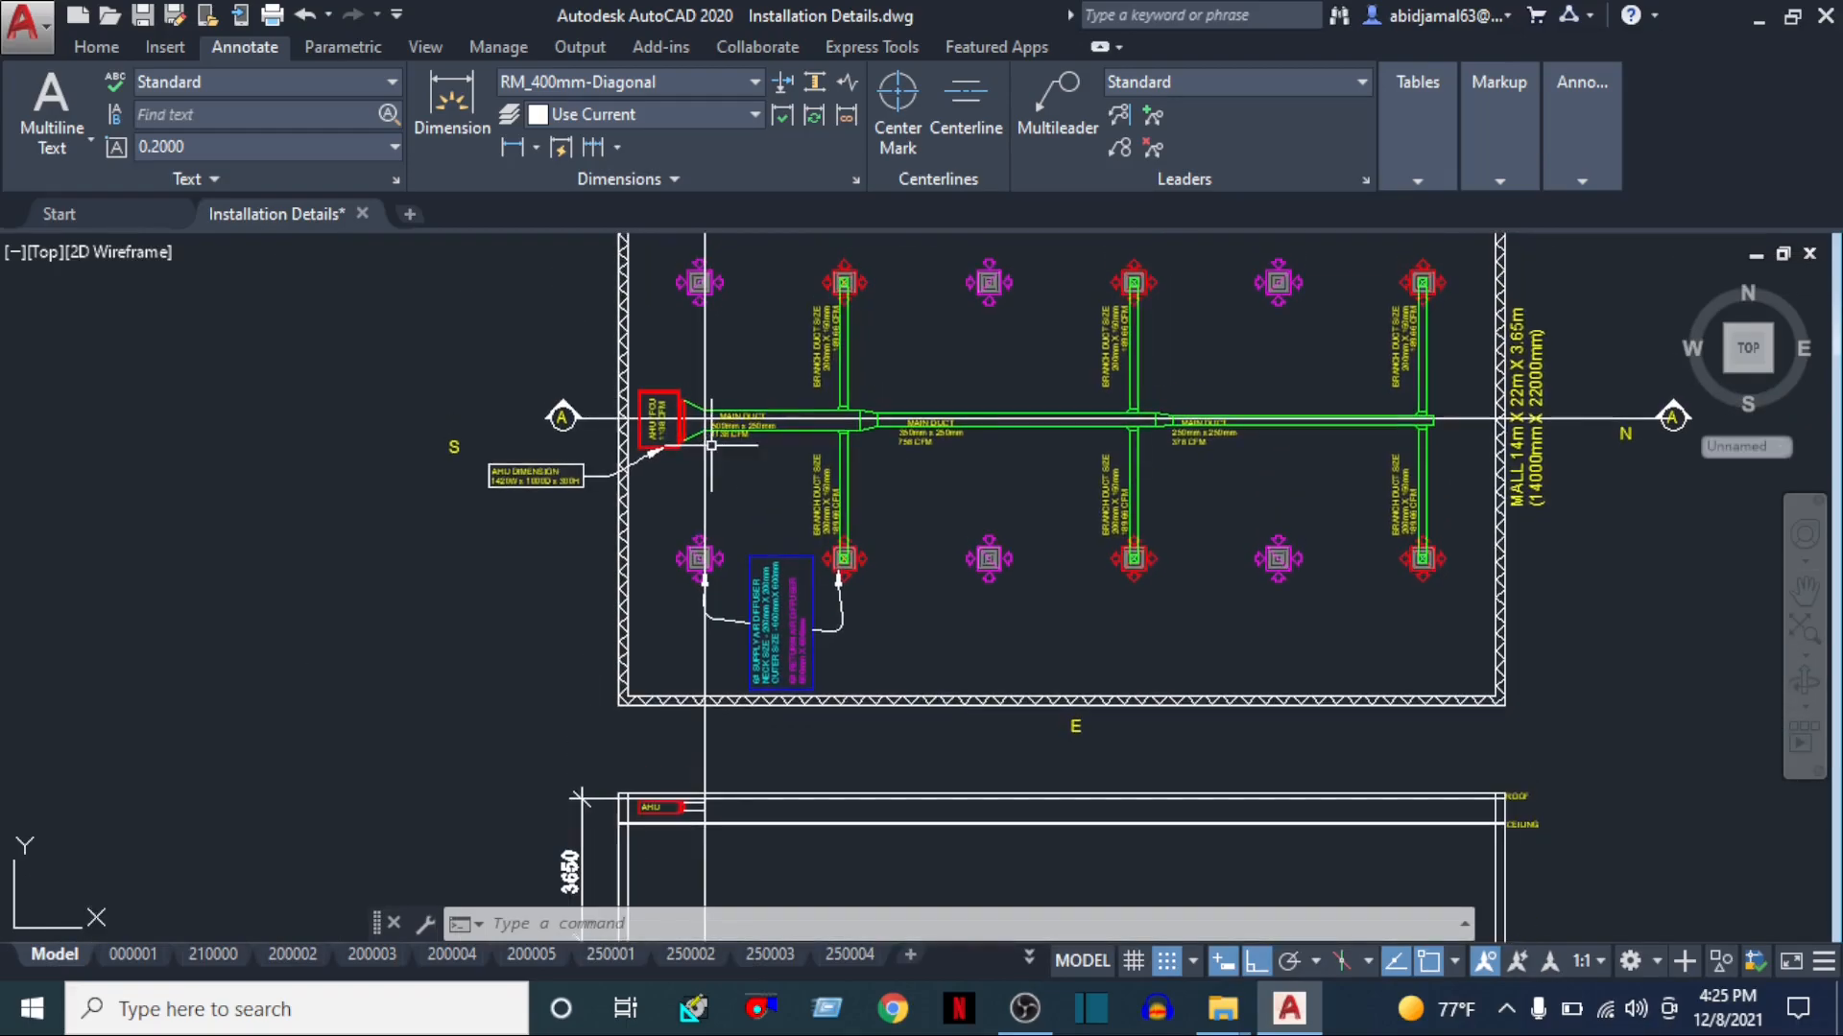
scroll(763, 827, "up", 3)
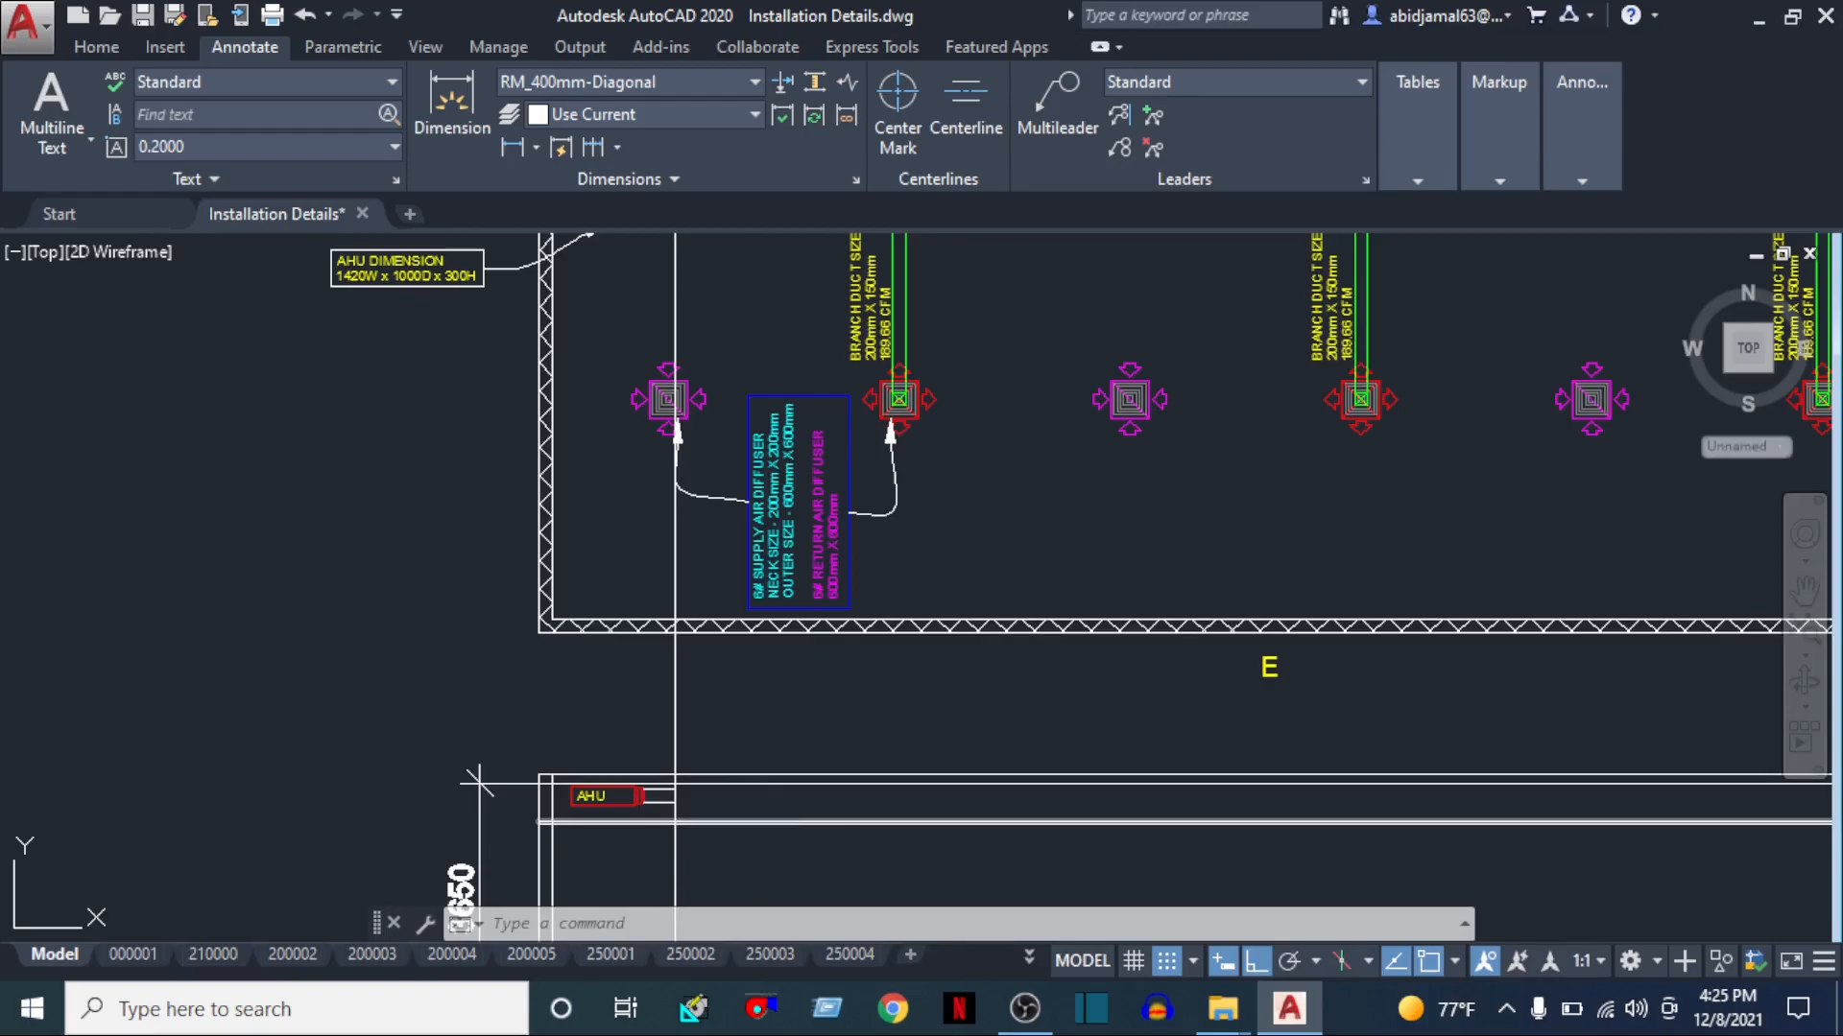
type("l")
key("Return")
scroll(472, 706, "up", 4)
mouse_move(472, 706)
middle_mouse_down()
mouse_move(440, 637)
mouse_move(691, 534)
middle_mouse_up()
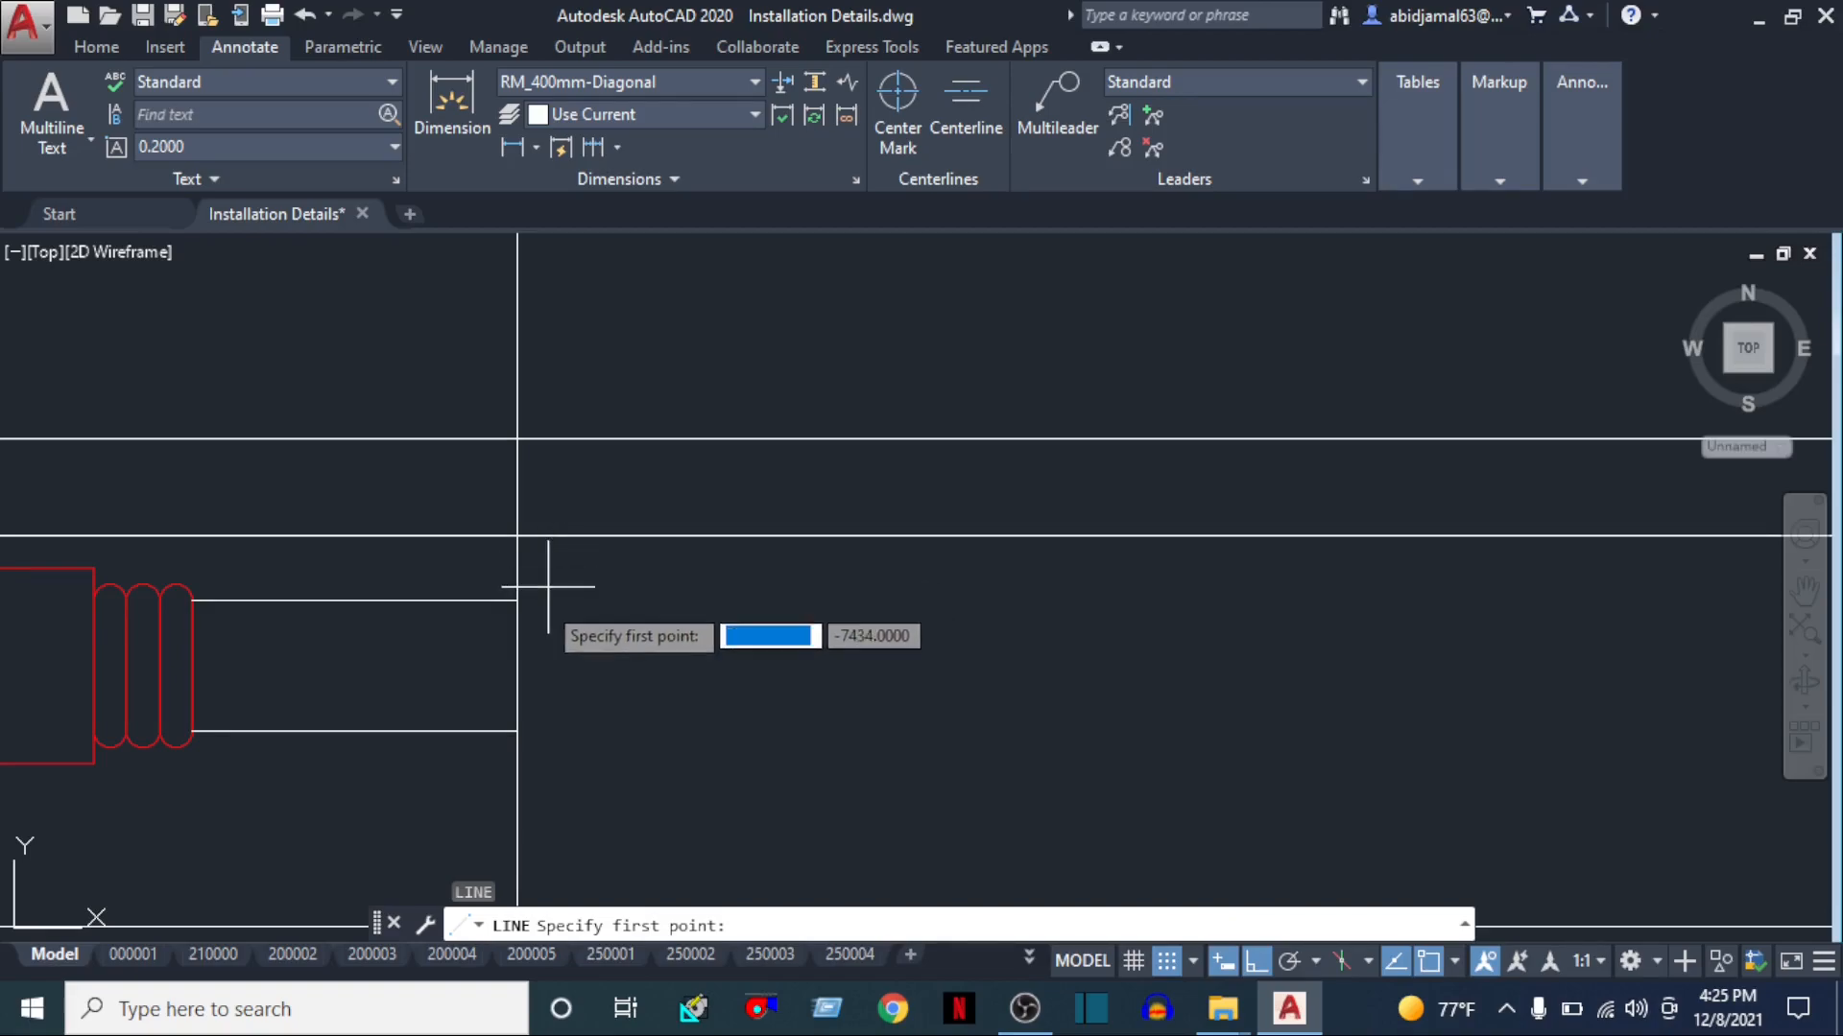
left_click(516, 601)
scroll(993, 606, "down", 6)
key("Escape")
key("Escape")
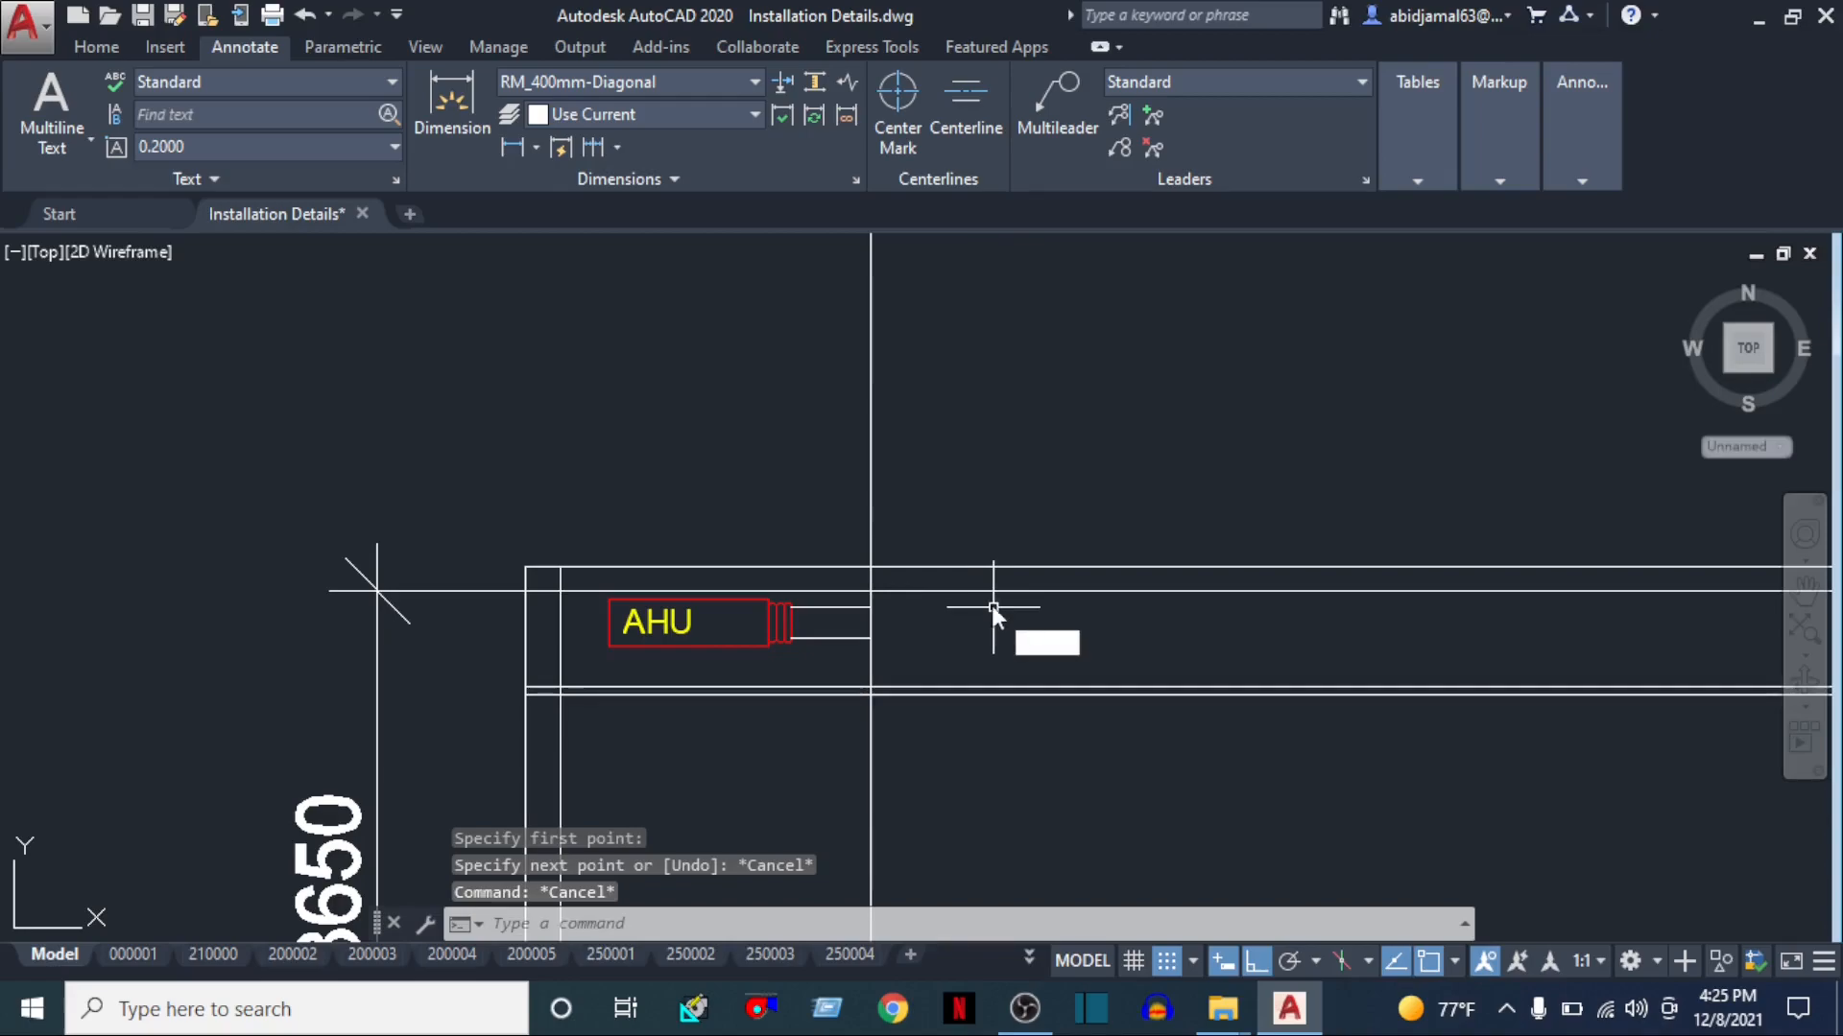
Draw a line from the construction line's crossing with the lower roof line, 50 mm down and about 1400 mm horizontally away from the AHU
scroll(992, 607, "up", 4)
type("L")
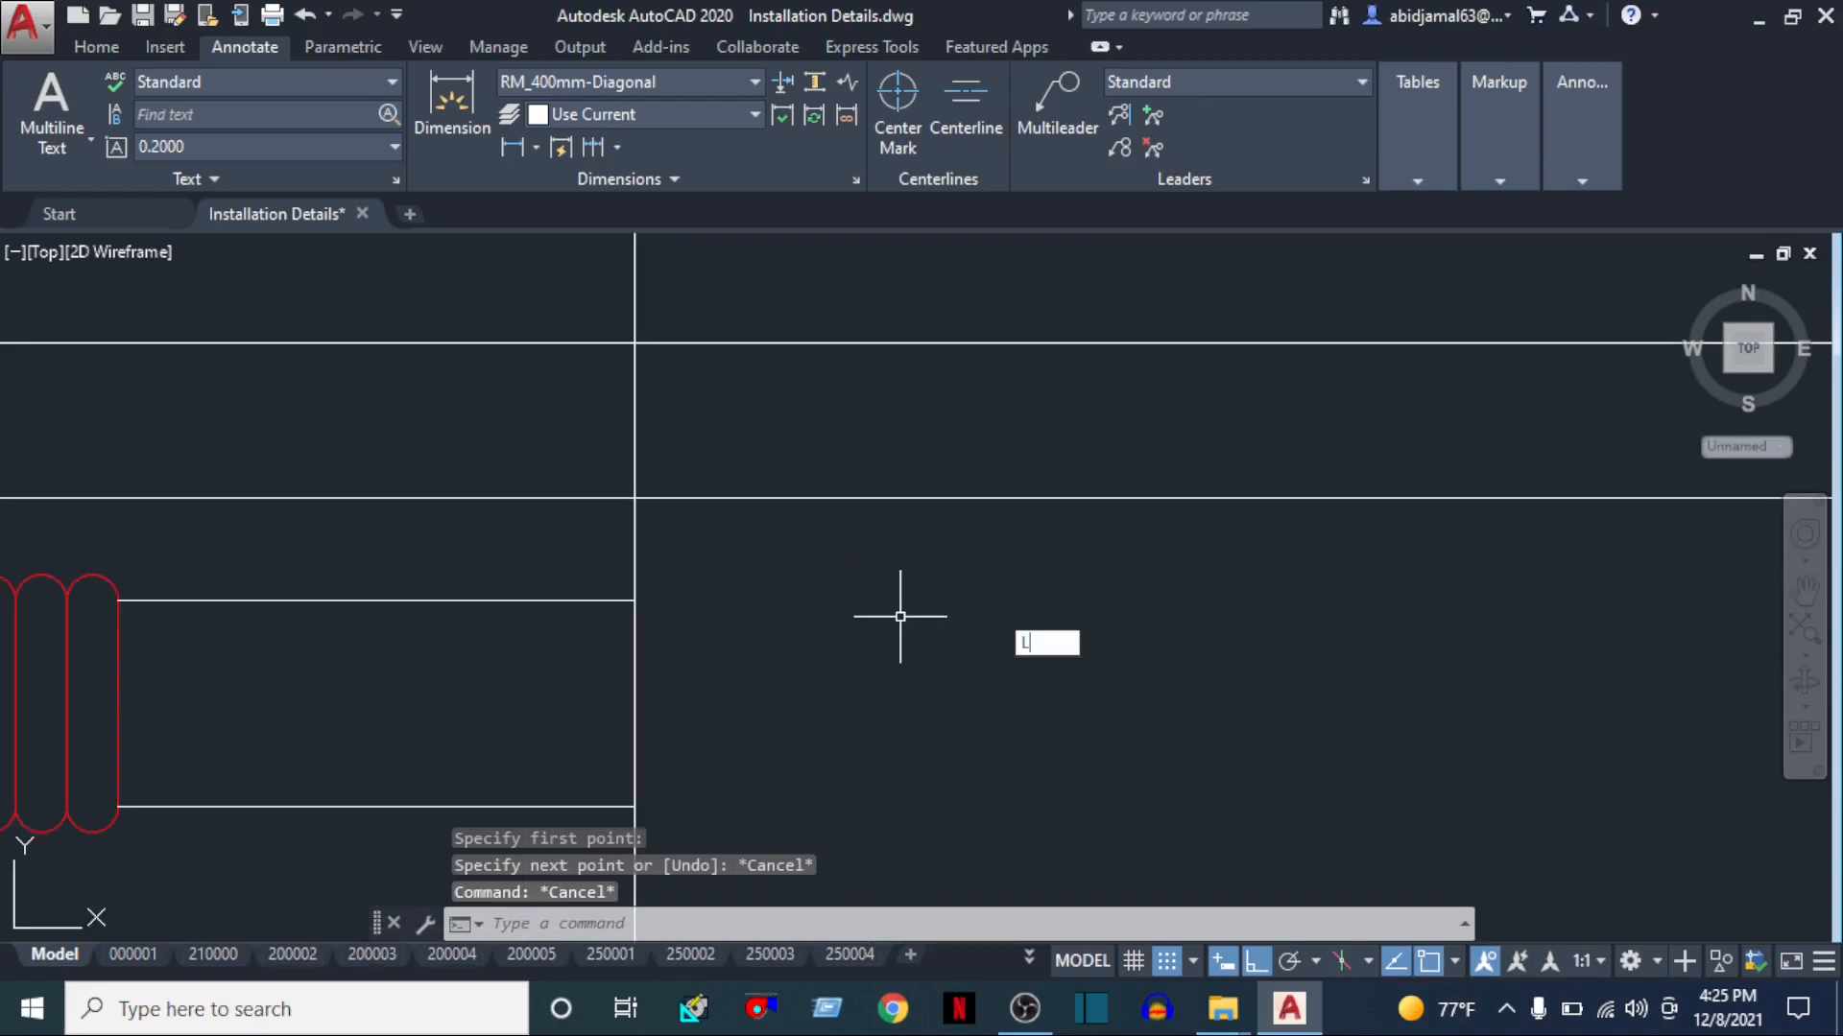
key("Return")
left_click(634, 498)
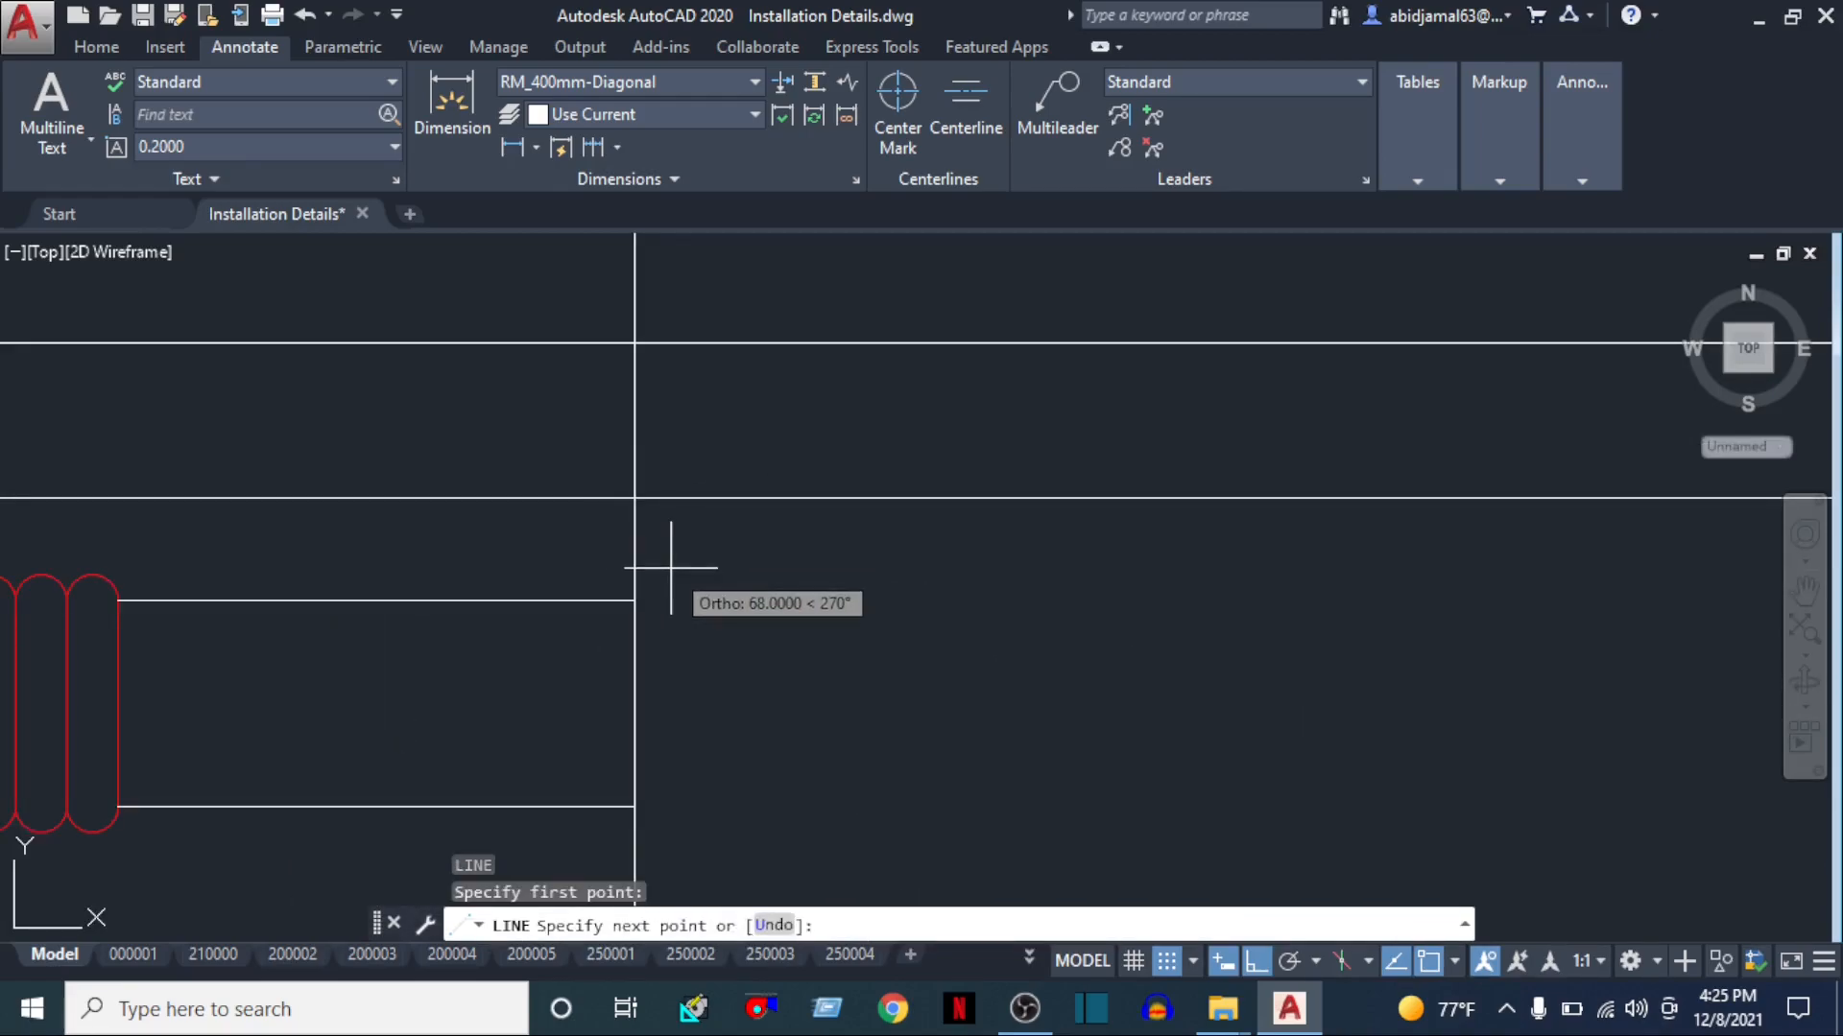
key("Return")
scroll(1200, 567, "down", 5)
middle_click_drag(1410, 611, 414, 643)
scroll(849, 656, "down", 3)
middle_click_drag(1313, 659, 671, 700)
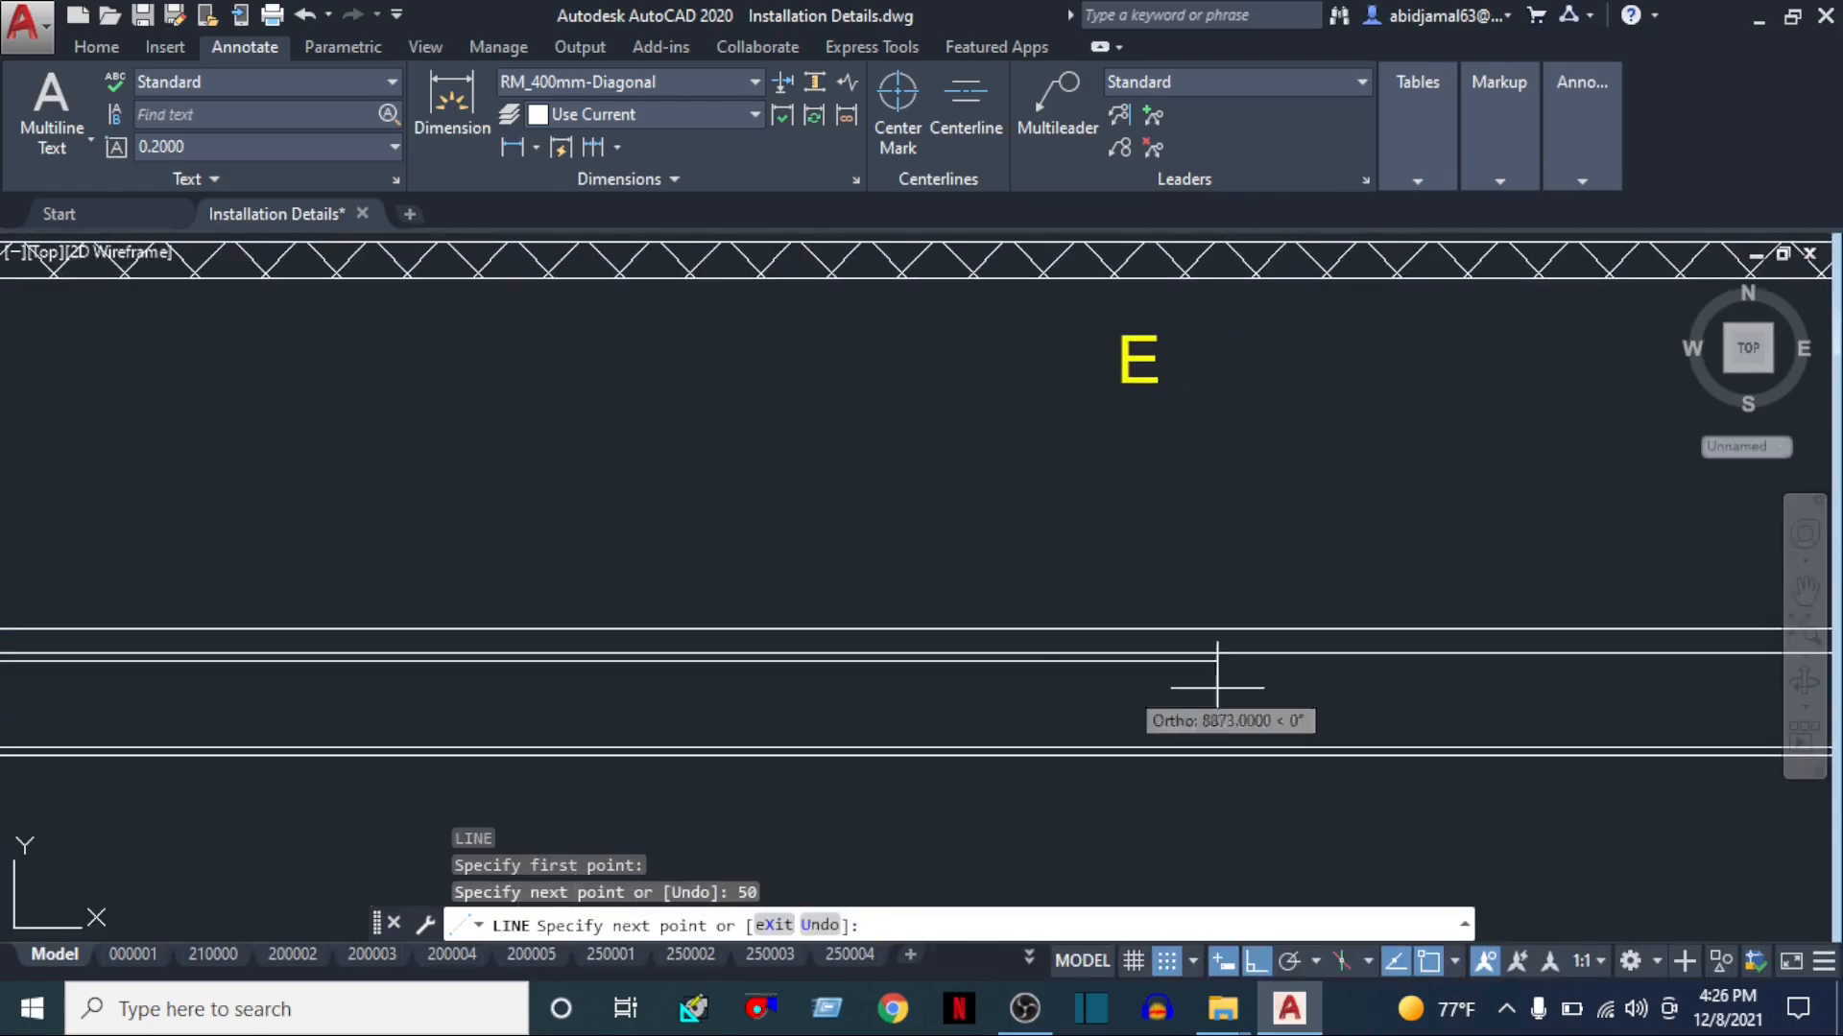
middle_click_drag(921, 700, 1546, 679)
scroll(609, 671, "up", 4)
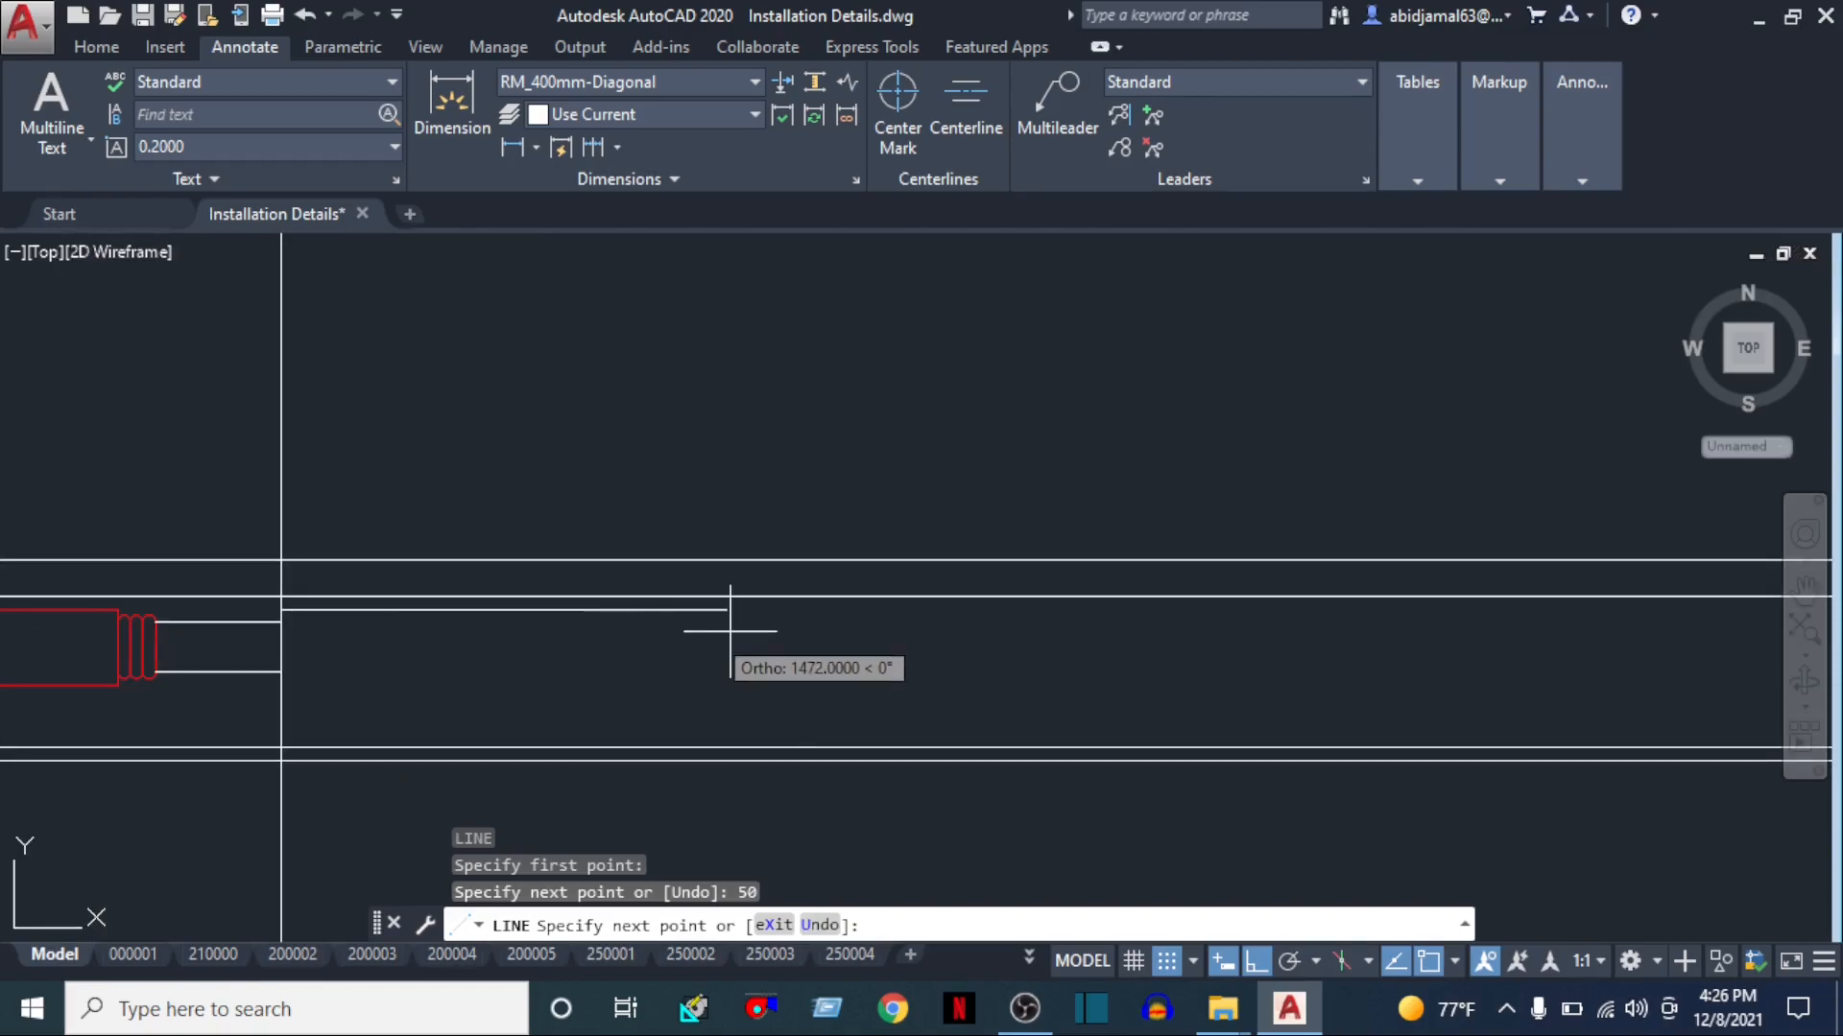
key("Escape")
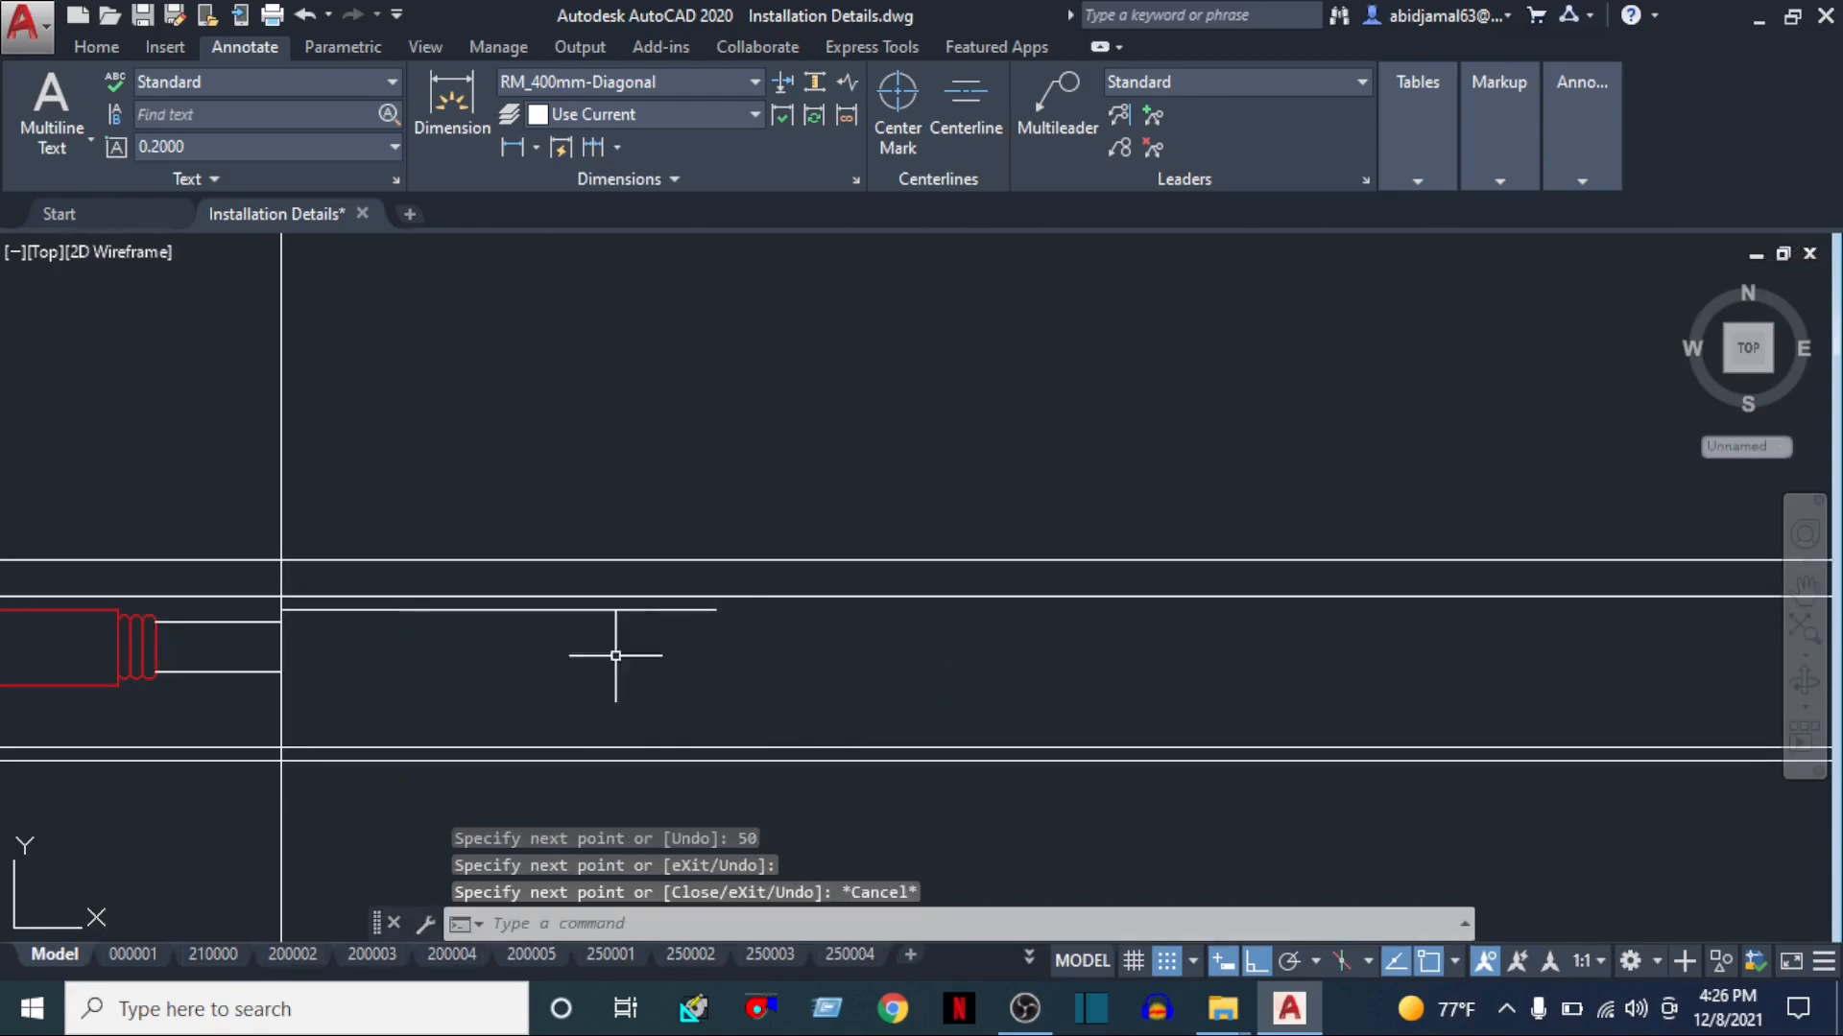
key("Escape")
Offset the main duct's upper horizontal line 250 mm downwards to form its lower edge
middle_click_drag(432, 646, 694, 737)
type("o")
key("Return")
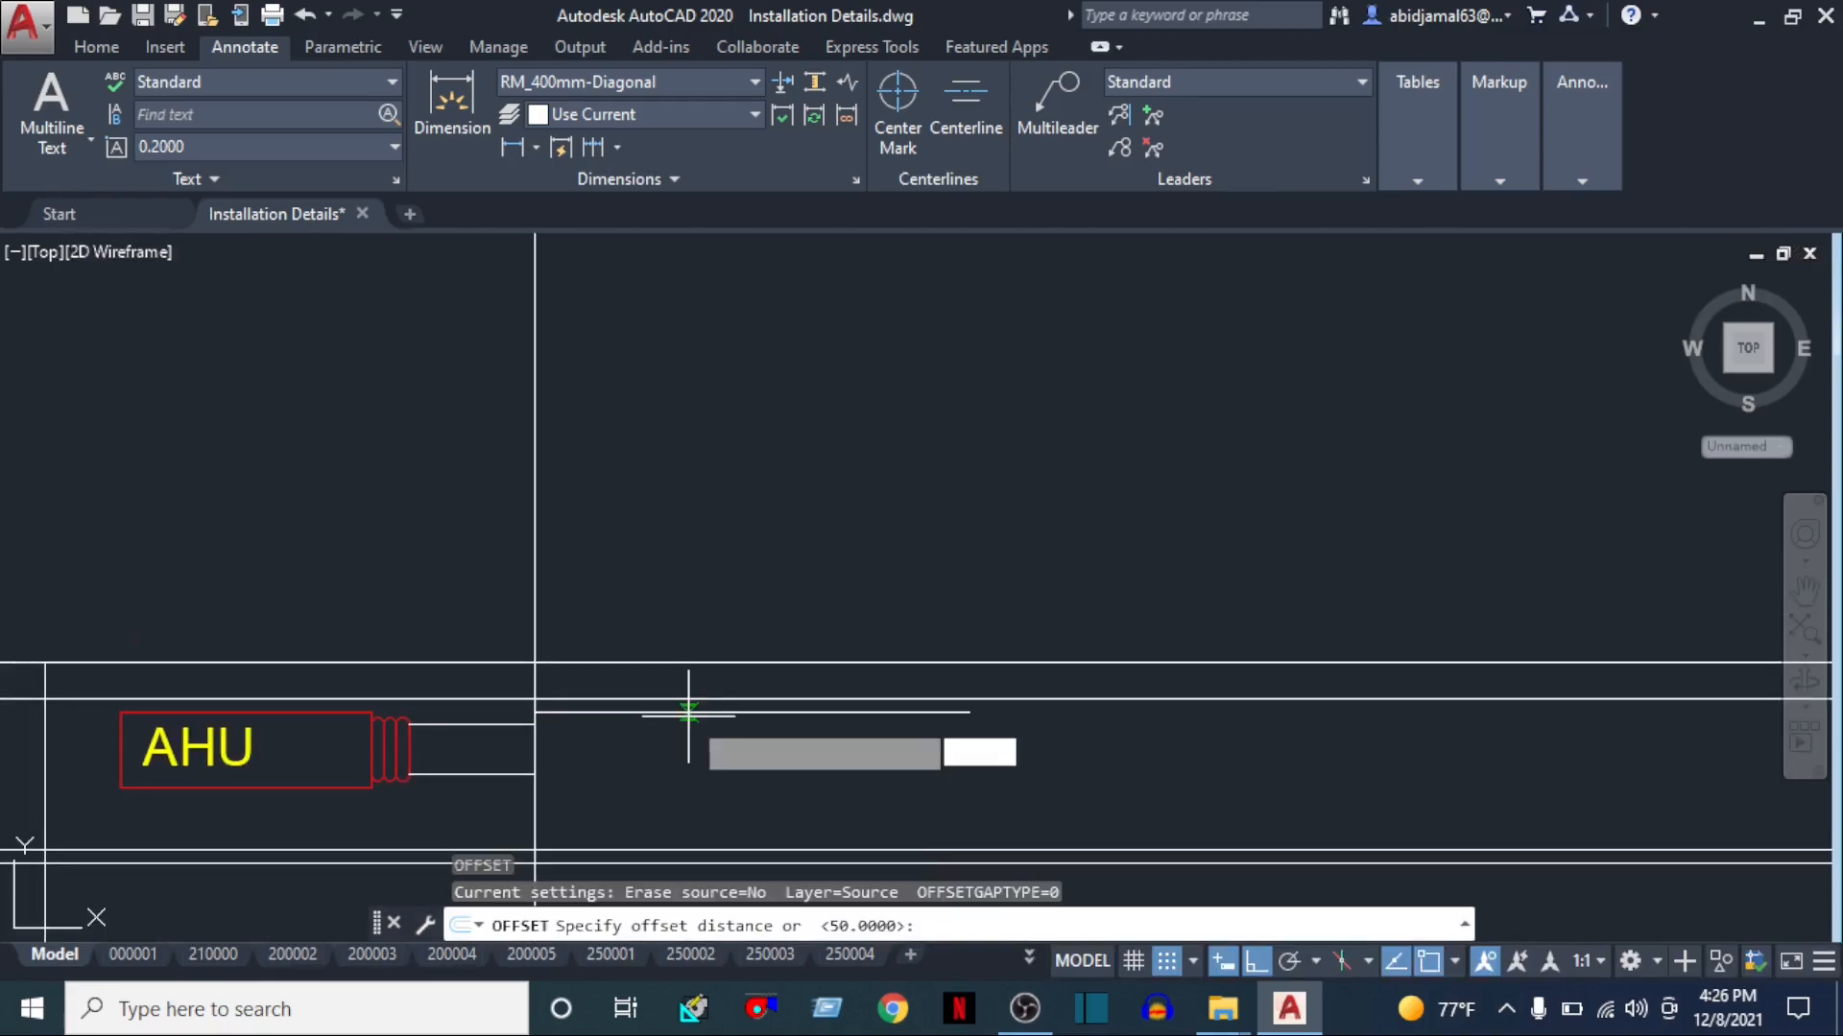
type("250")
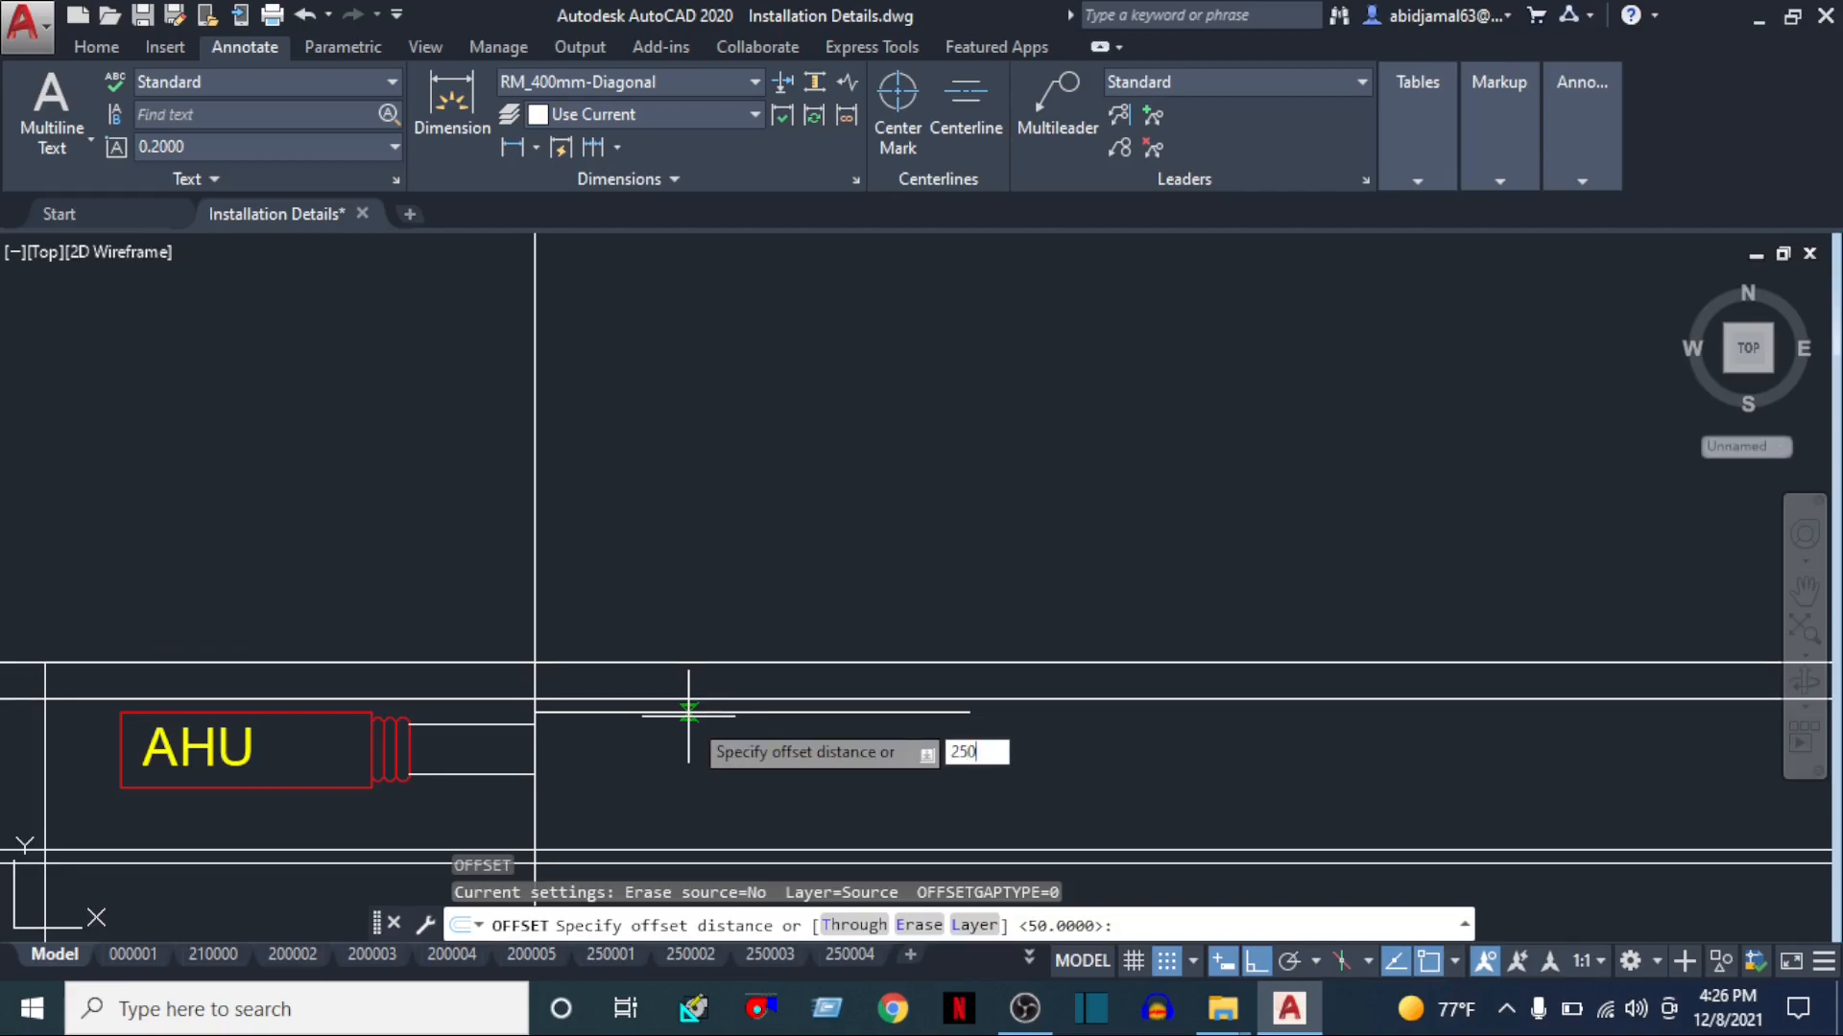
key("Return")
scroll(605, 701, "up", 4)
left_click(611, 724)
middle_click_drag(596, 798, 582, 658)
key("Escape")
key("Escape")
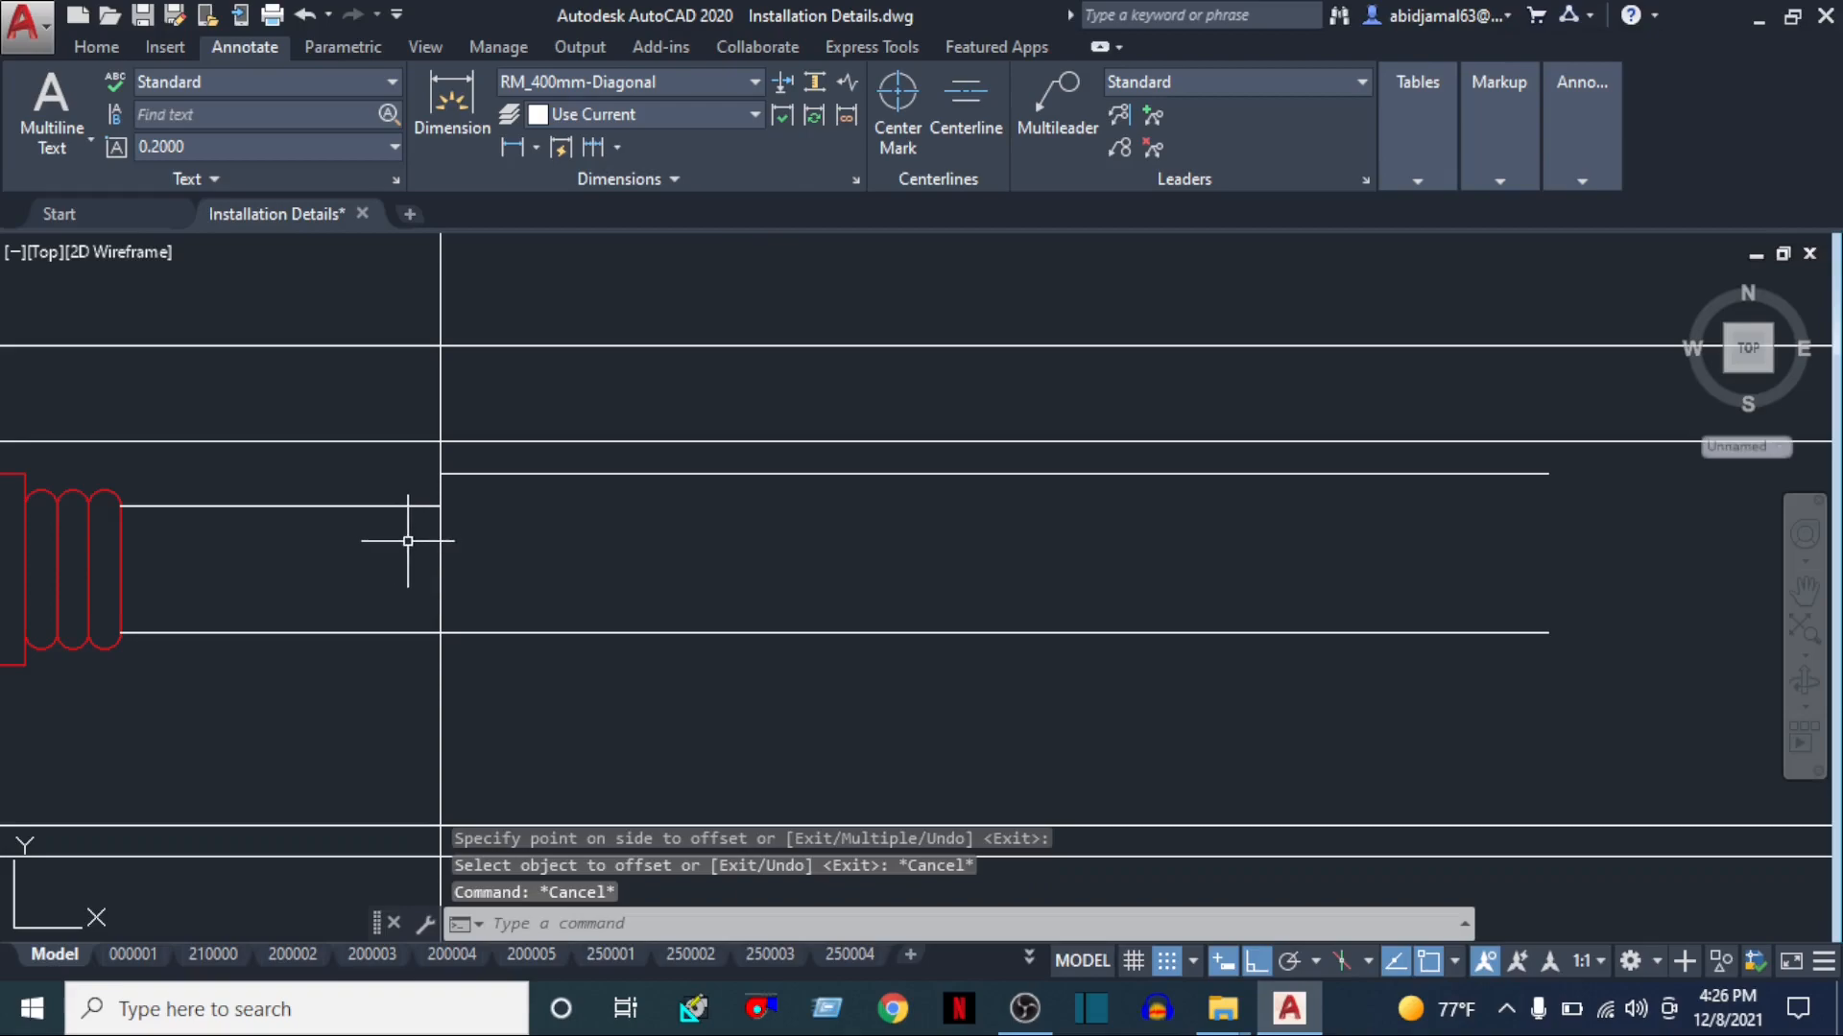
Draw a sloping line from the duct's top corner at the vertical construction line to the top of the red flexible connector
middle_click_drag(410, 527, 702, 552)
type("l")
key("Return")
scroll(707, 523, "up", 3)
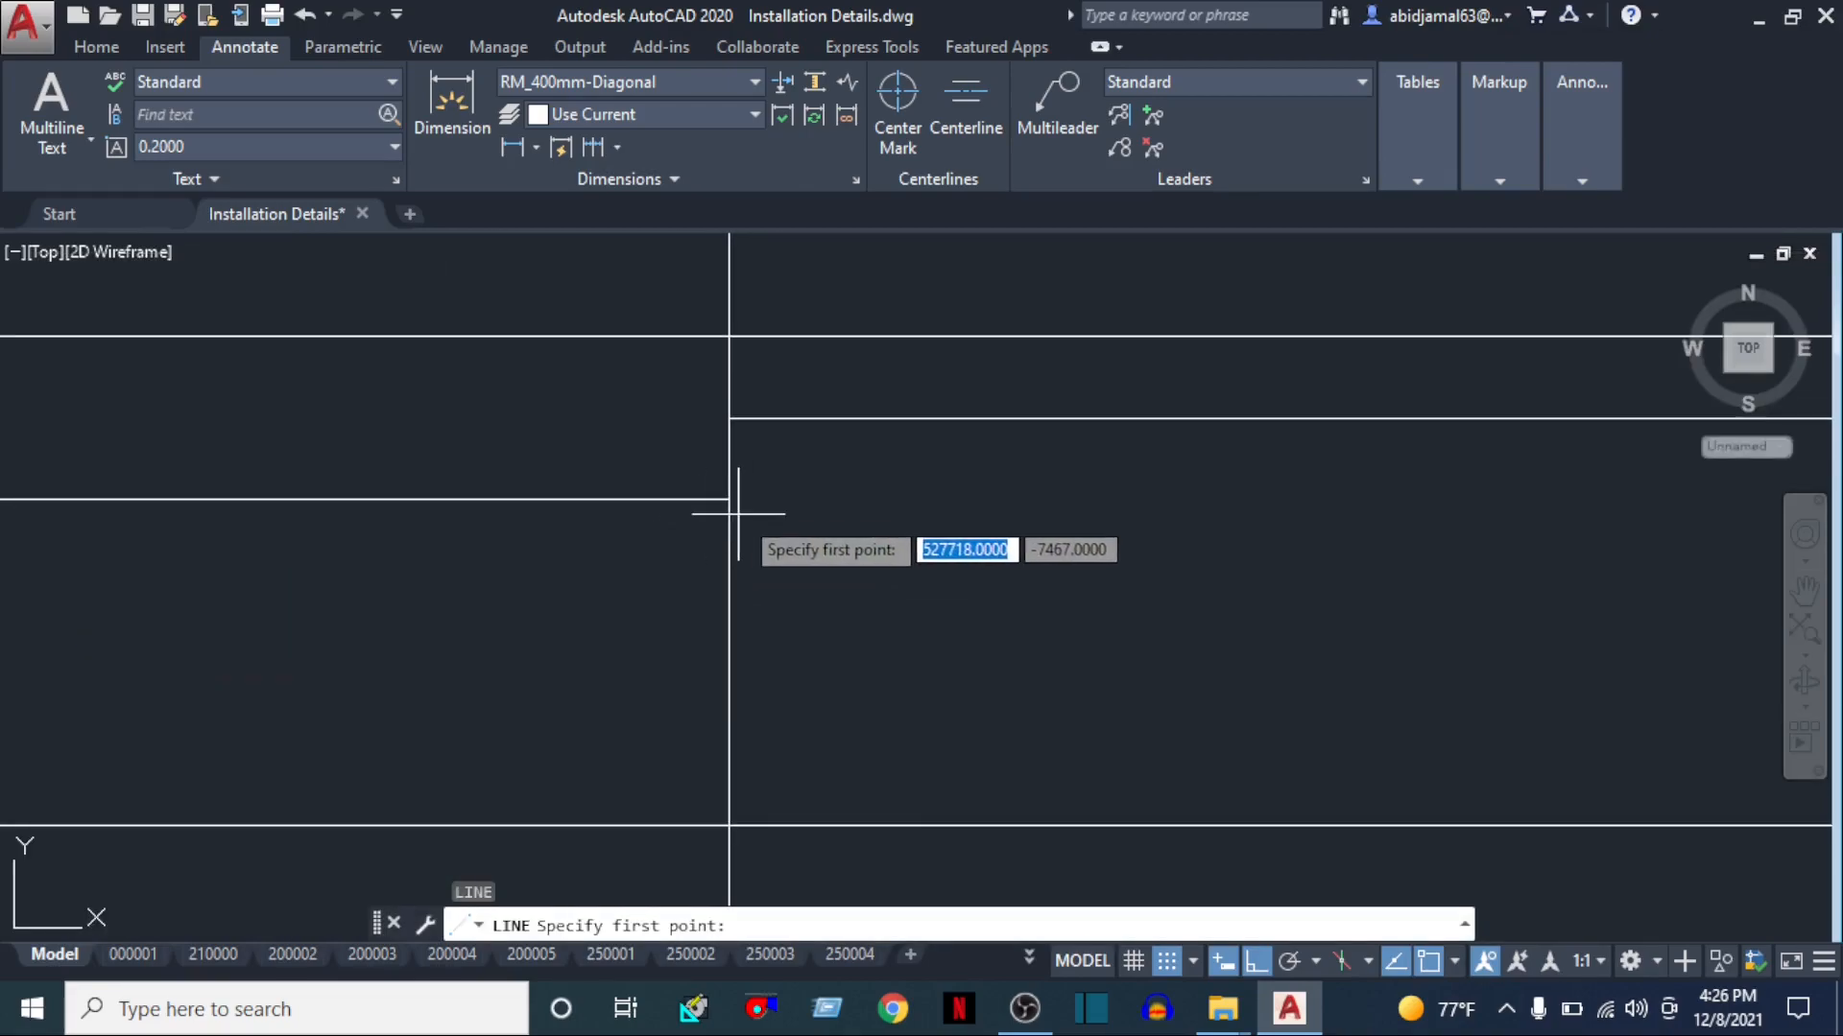
left_click(728, 418)
middle_click_drag(730, 418, 1467, 417)
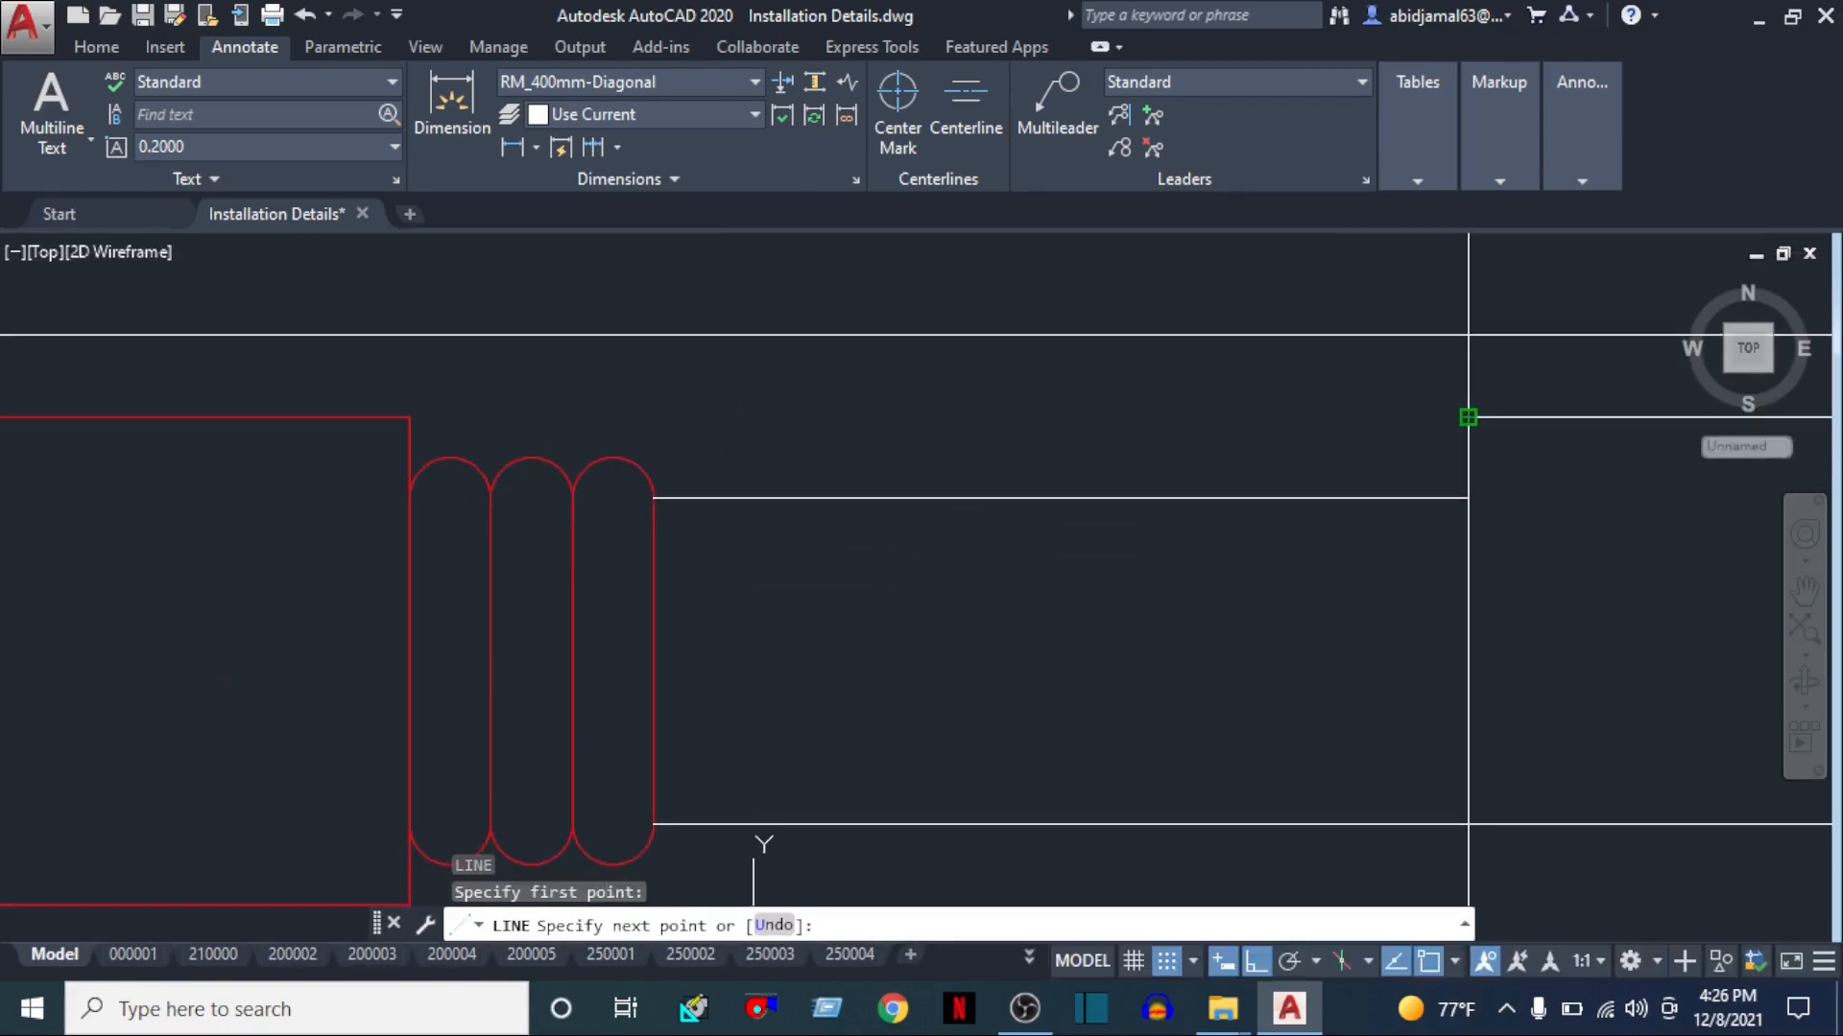
left_click(653, 498)
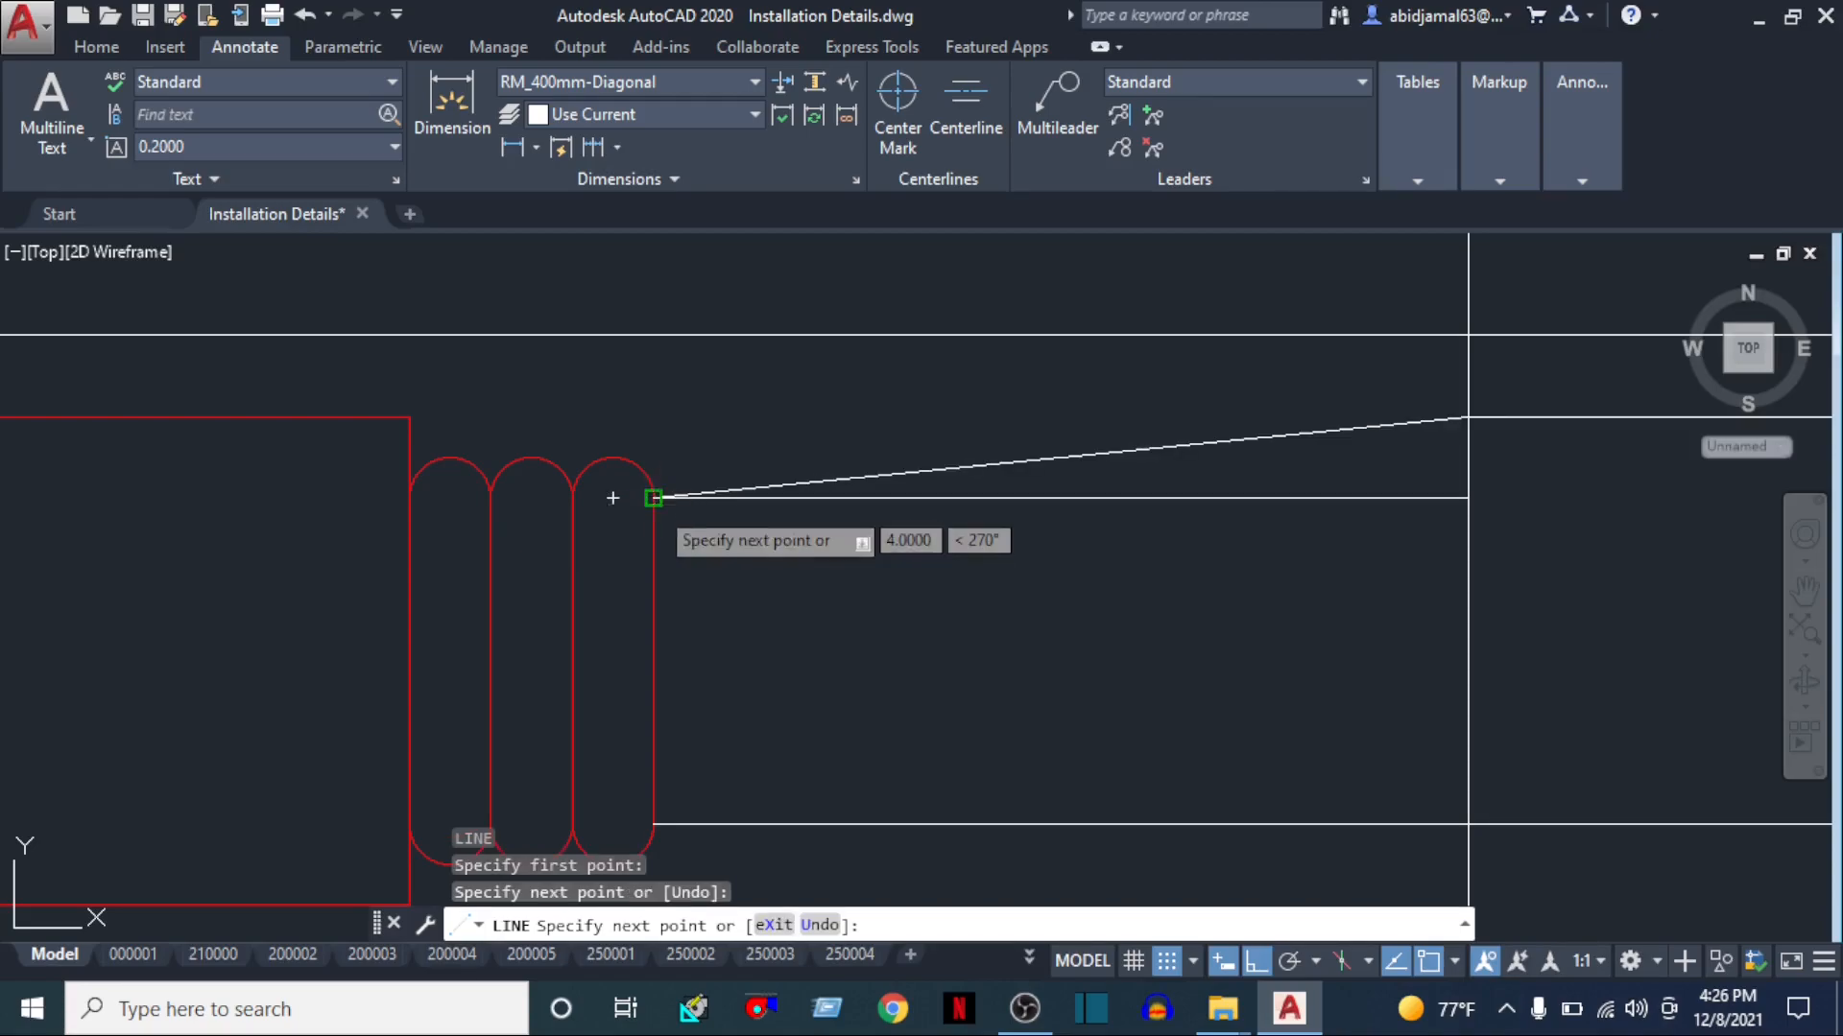
key("Escape")
Erase the horizontal line below the new sloping line, between the flexible connector and the vertical construction line
left_click(1325, 453)
left_click(1231, 572)
type("E")
key("Return")
scroll(1286, 621, "down", 4)
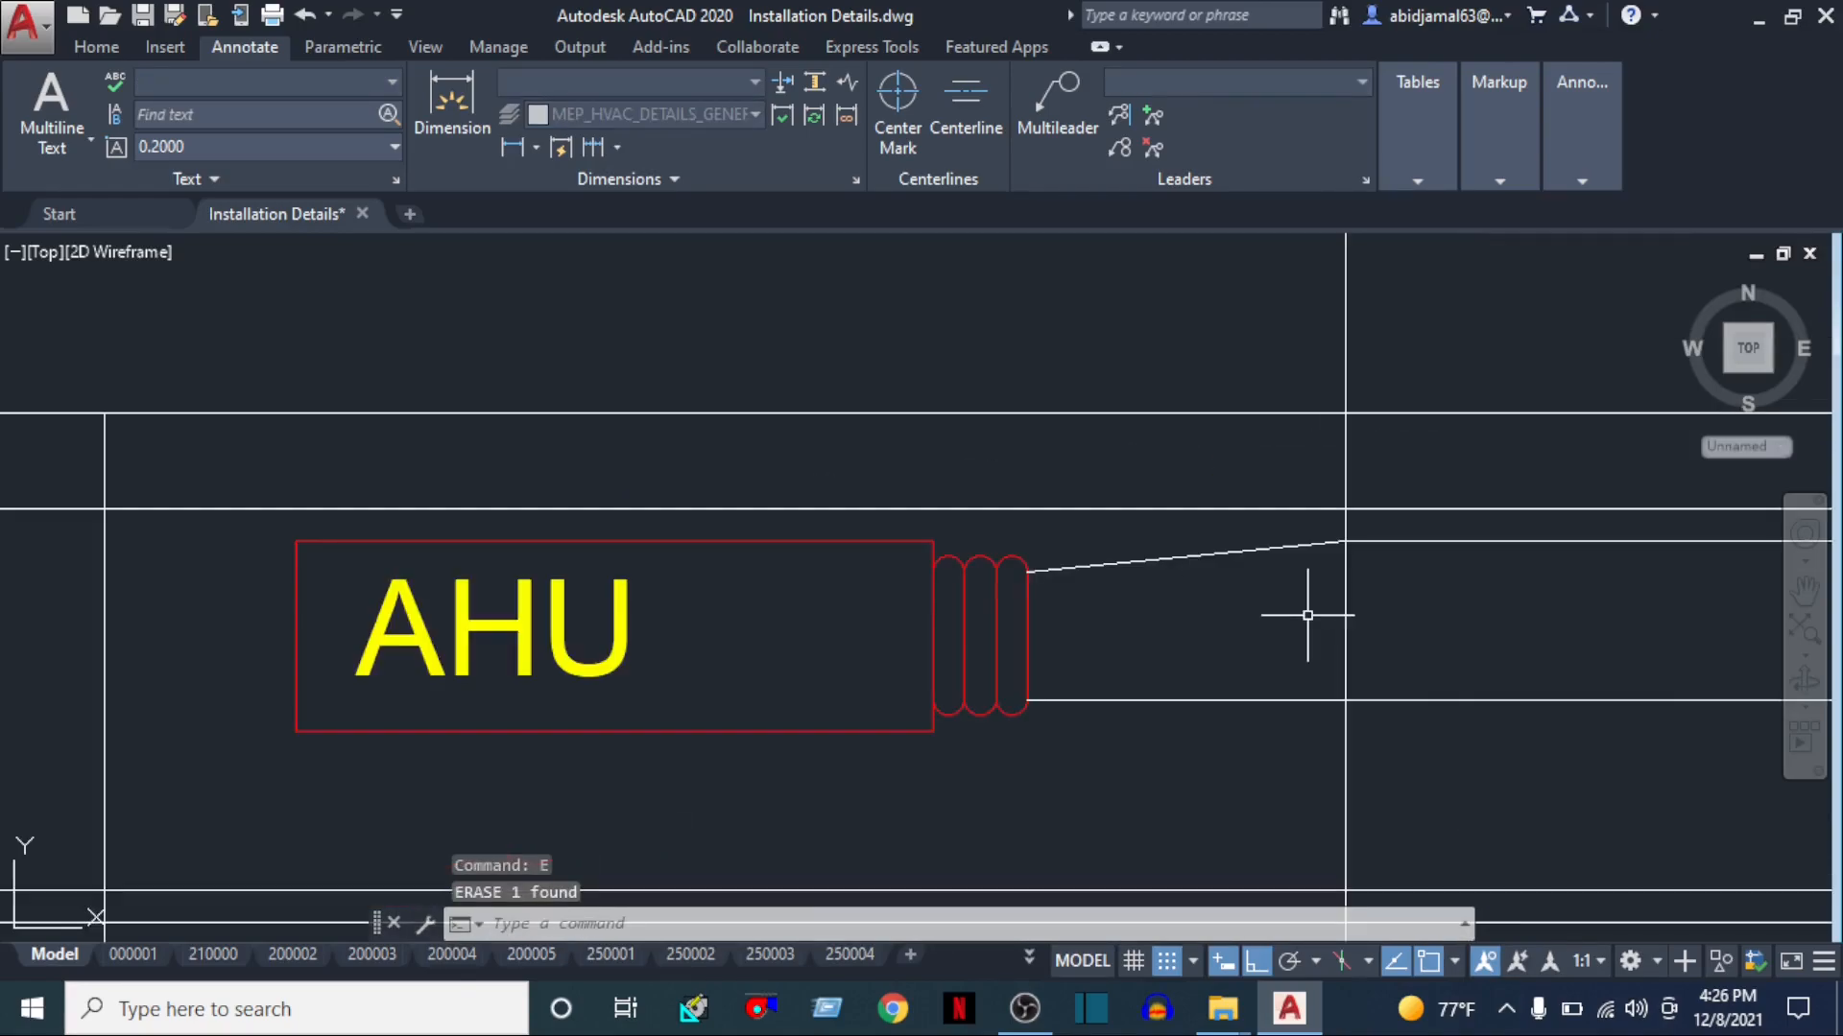
Trim the vertical construction line between the duct's bottom edge and the ceiling in the section
middle_click_drag(1388, 592, 1180, 561)
type("tr")
key("Return")
key("Return")
left_click(1190, 720)
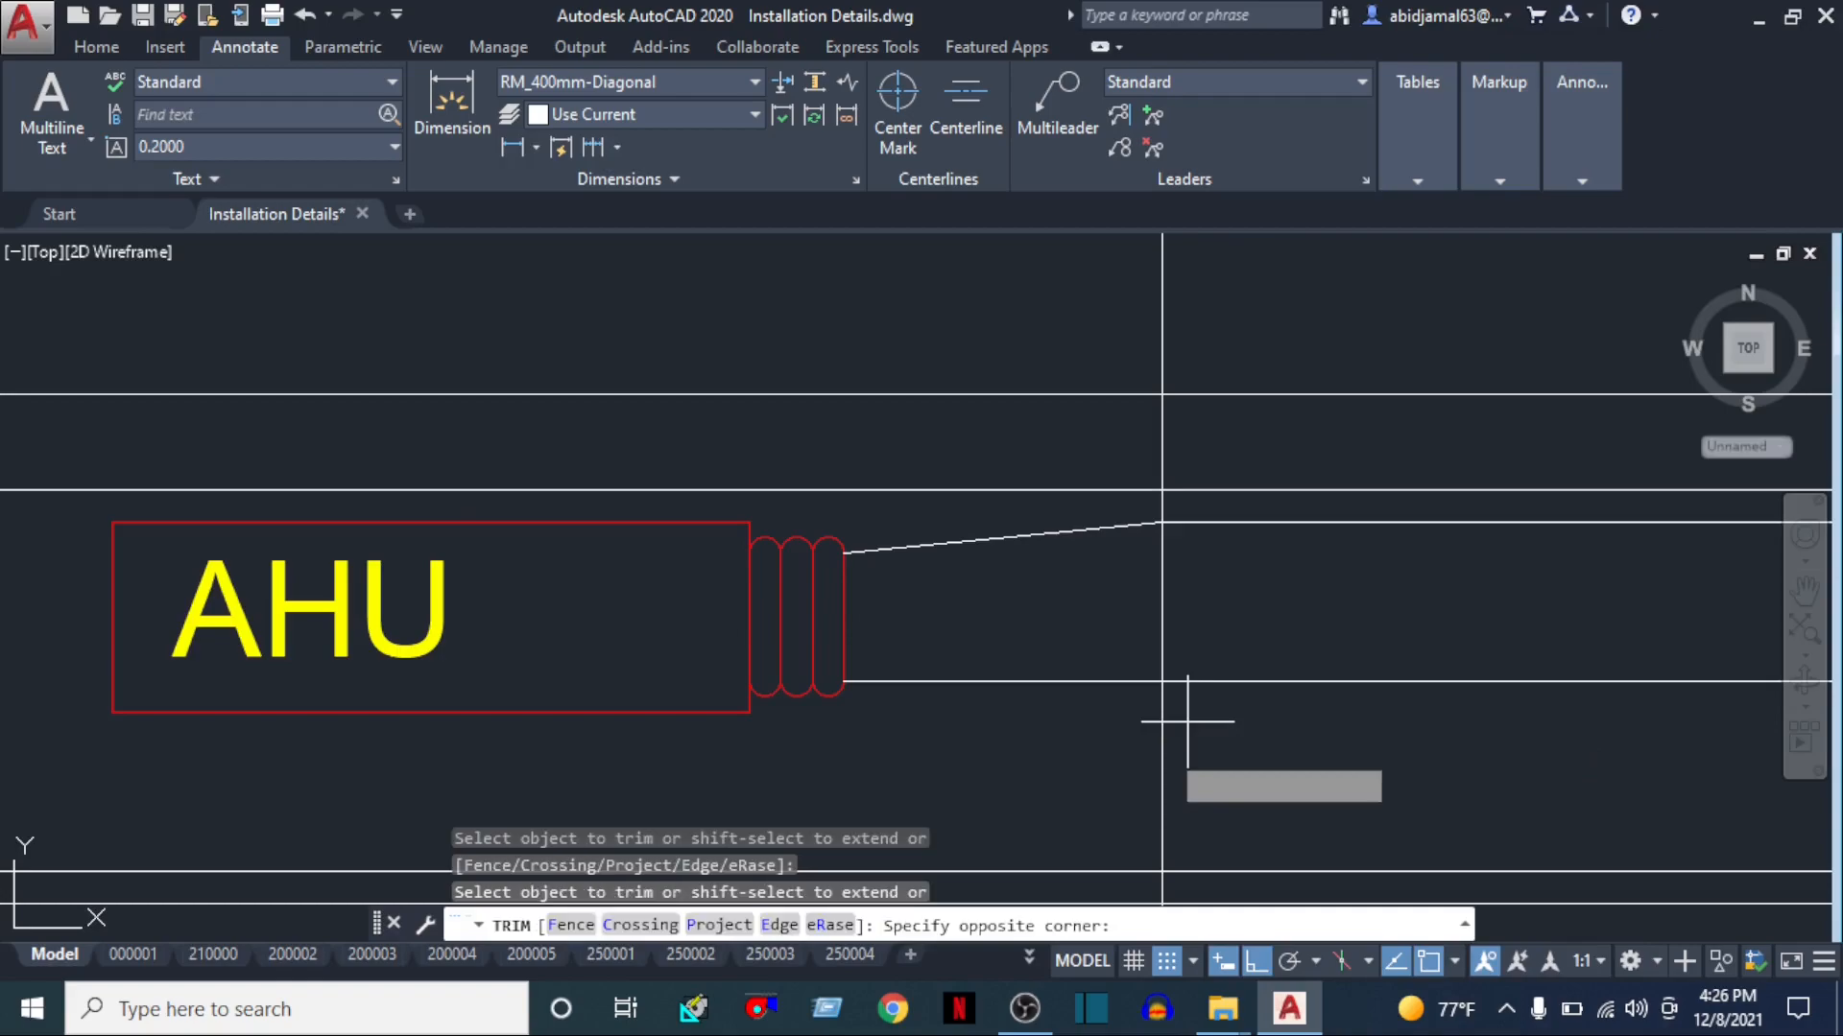
left_click(1057, 807)
Remove the piece of the vertical construction line between the roof slab and the duct's top corner
scroll(1164, 476, "up", 4)
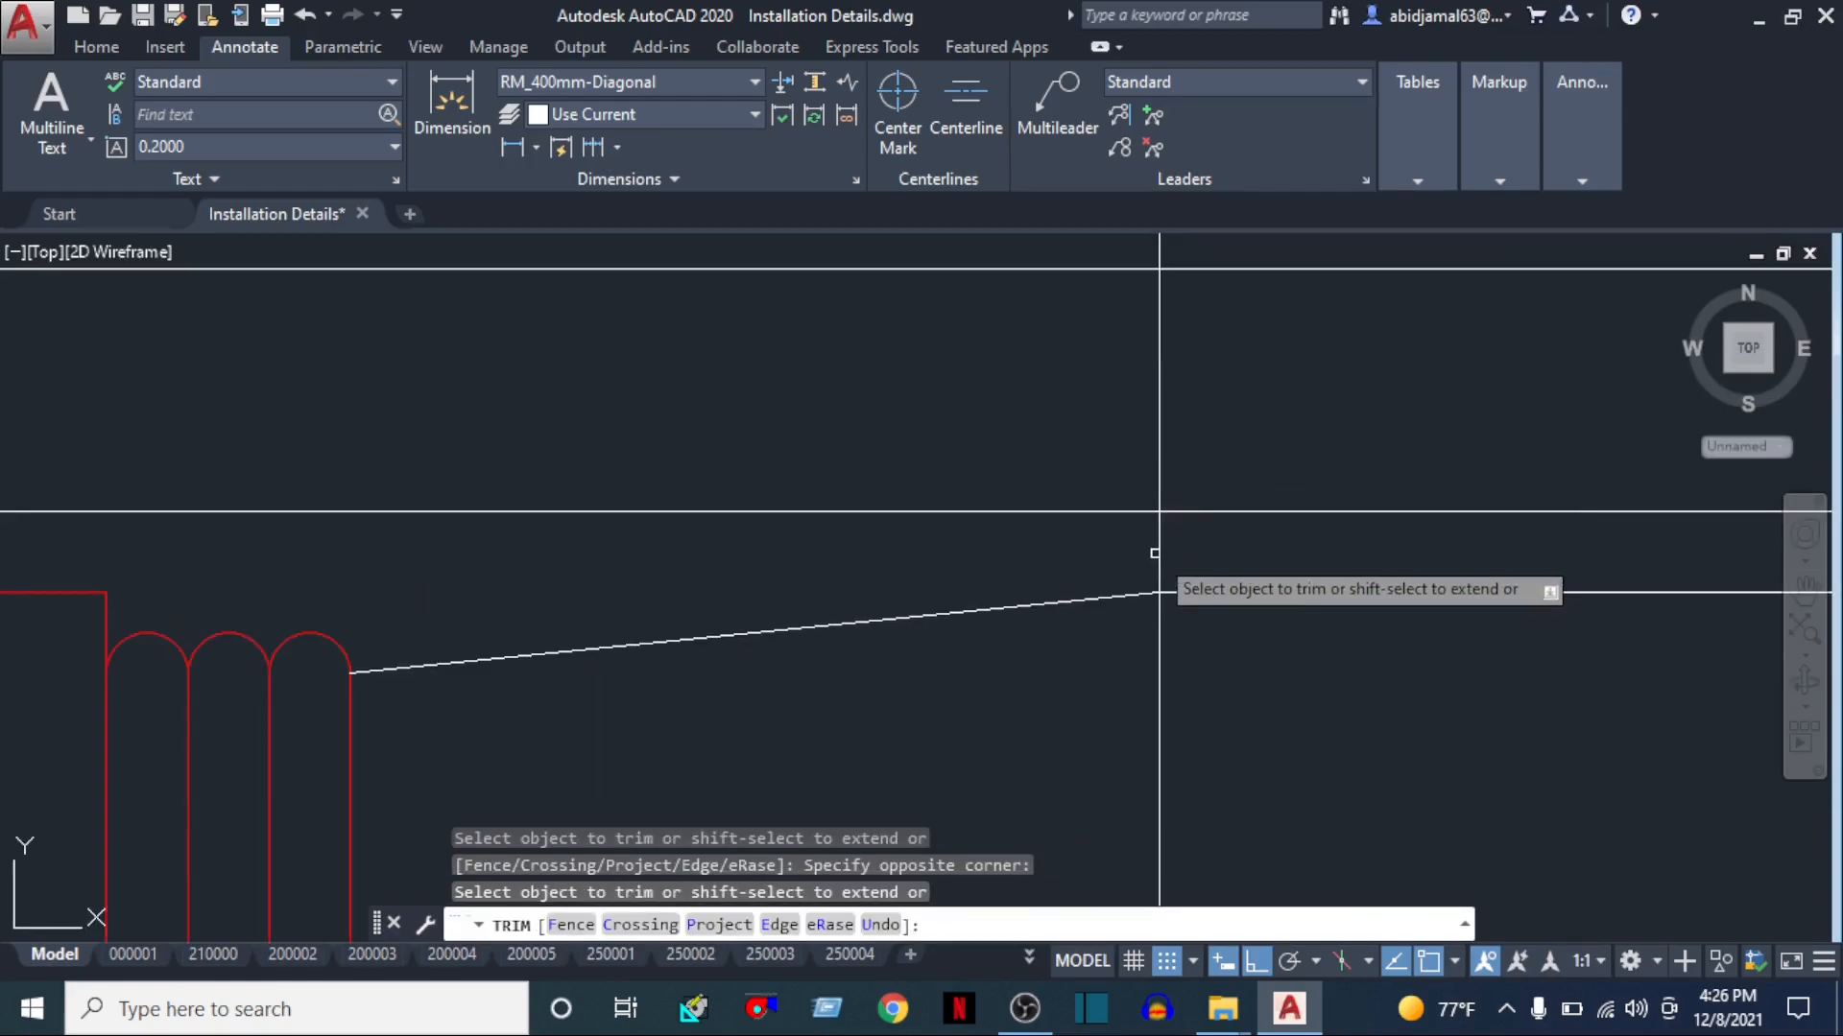
left_click(1159, 550)
left_click(1181, 550)
left_click(1132, 548)
key("Escape")
left_click(1171, 549)
left_click(1129, 550)
type("e")
key("Return")
scroll(1173, 660, "down", 2)
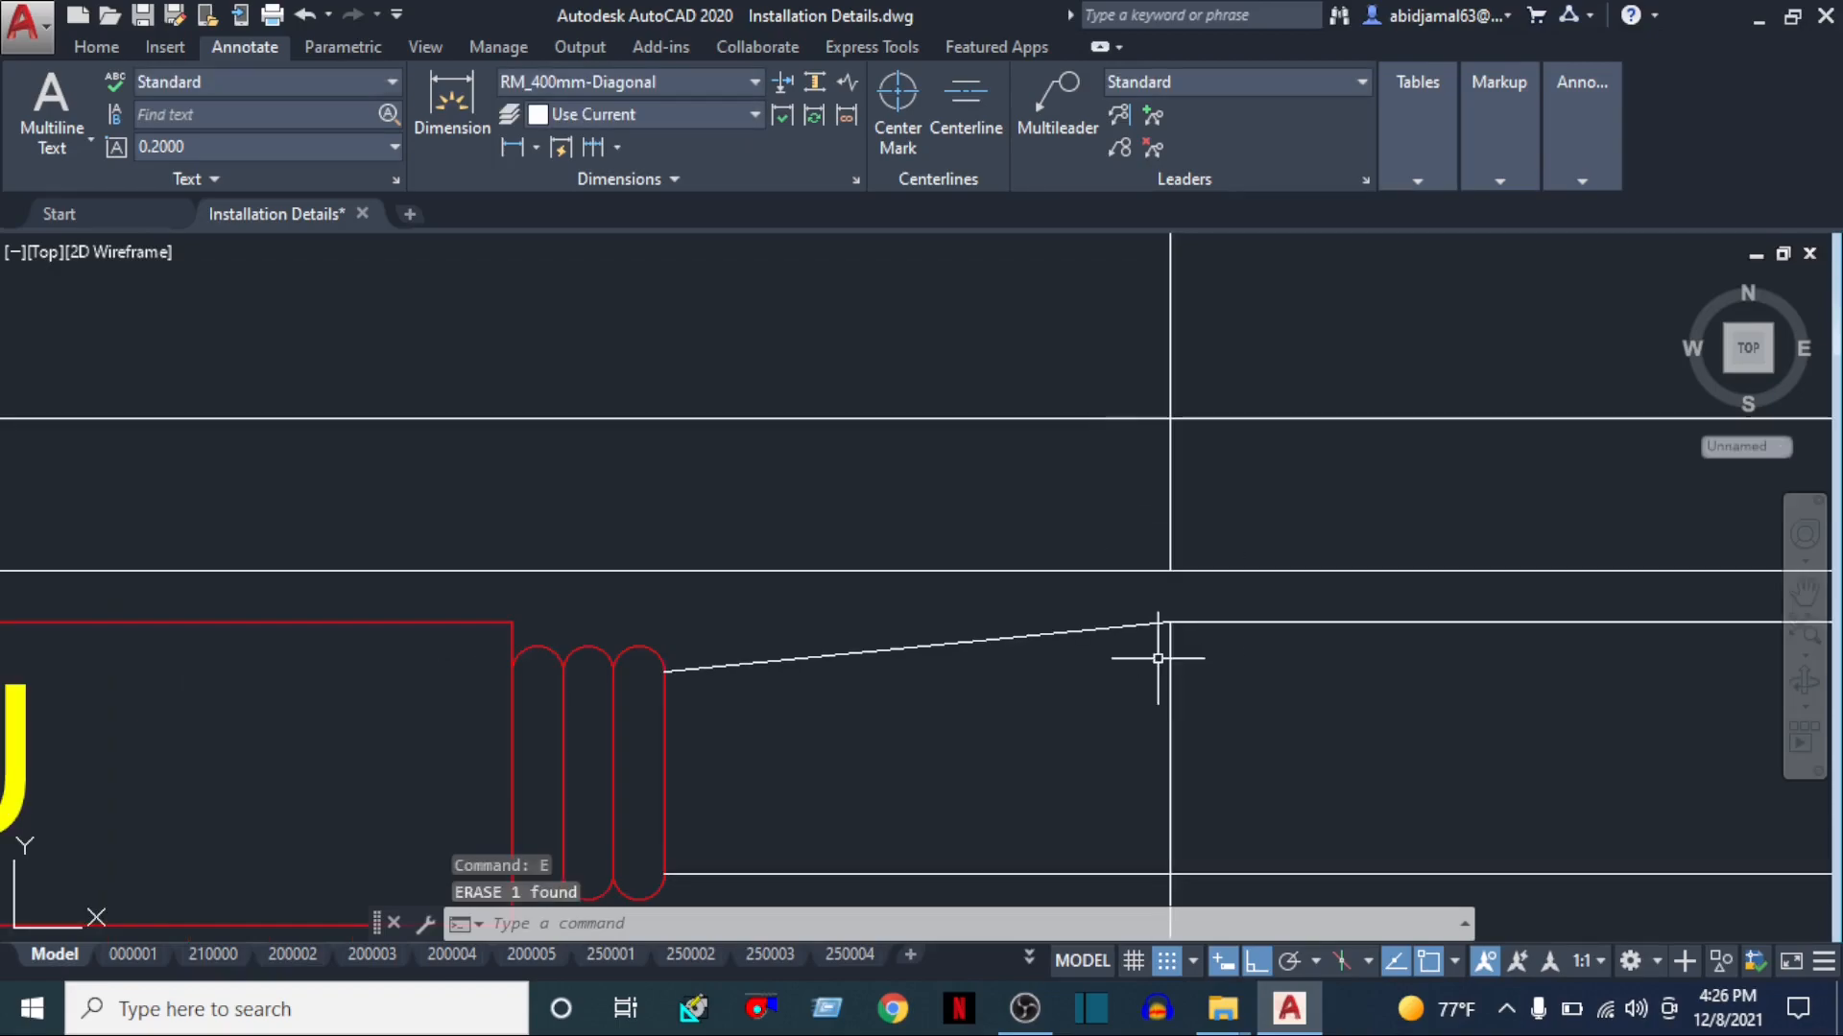
Trim any leftover of the vertical line below the duct's bottom edge, keeping the joint line inside the duct
middle_click_drag(1136, 896, 1023, 583)
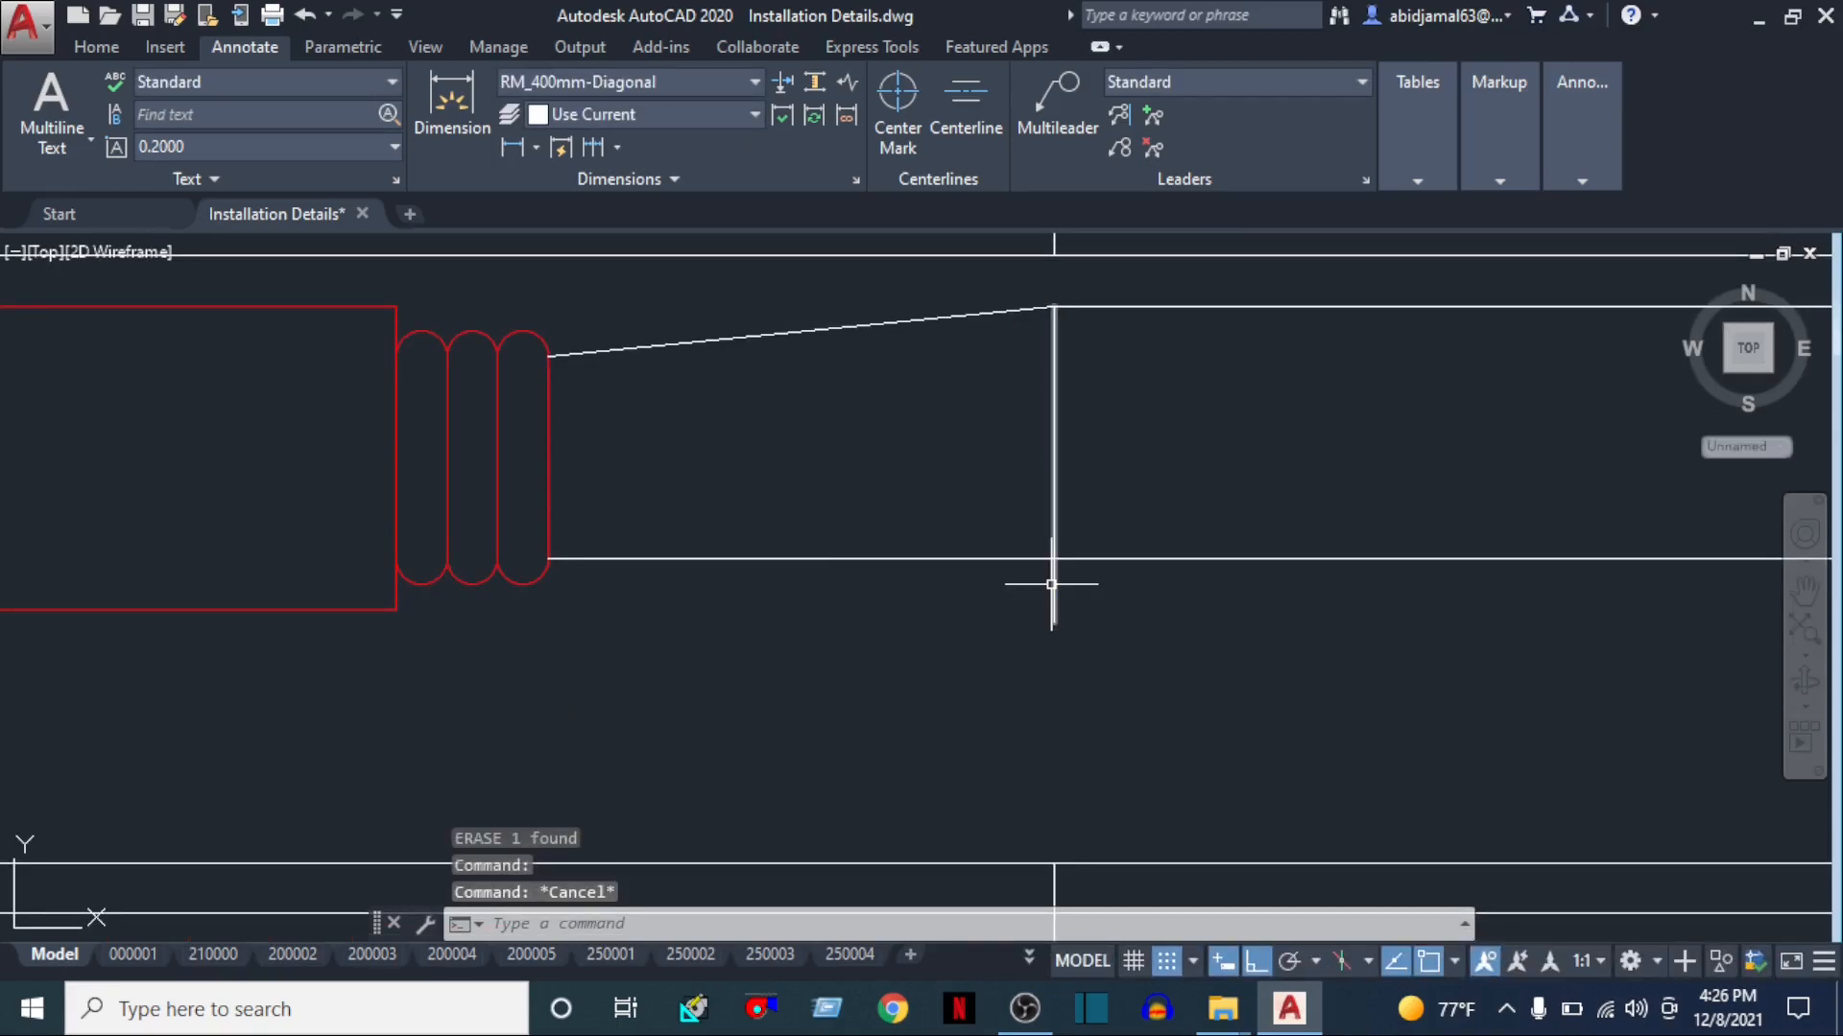
key("Return")
key("Return")
left_click(1101, 609)
left_click(945, 675)
key("Escape")
scroll(933, 664, "down", 2)
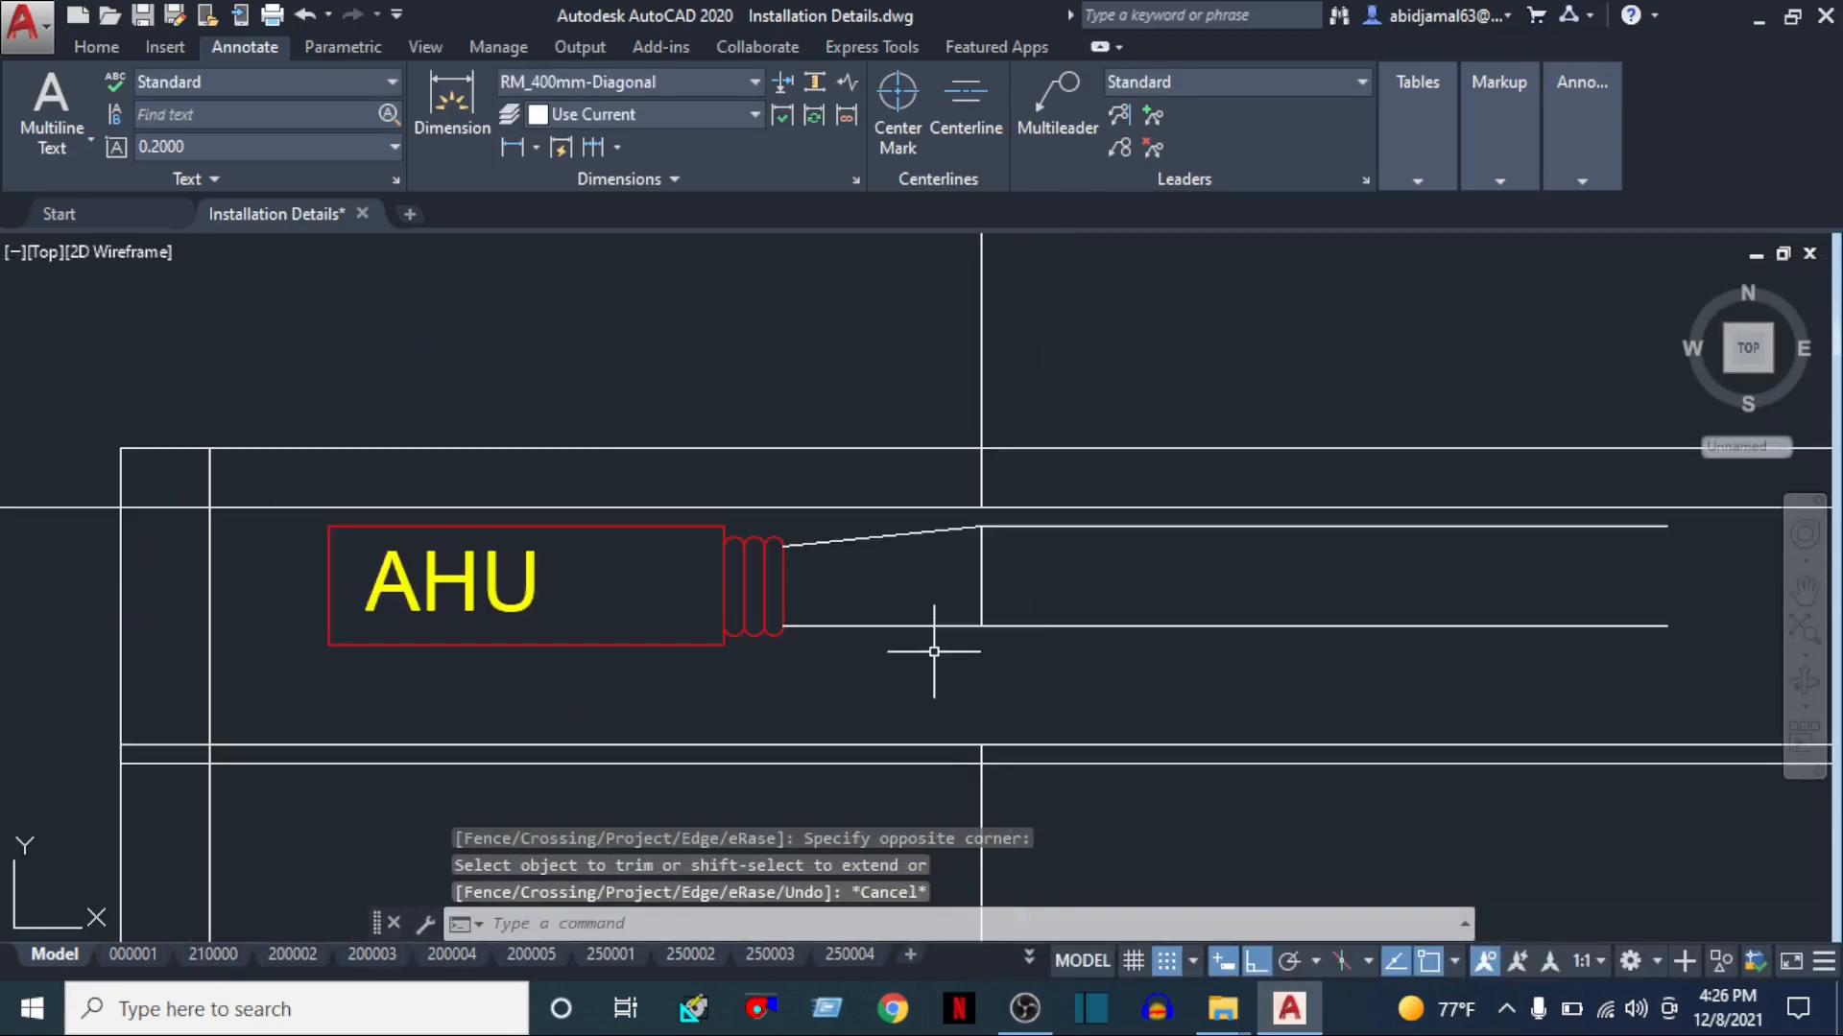
Match the properties of the plan's green duct onto the section's duct lines, including the sloping edge and joint line
key("Return")
scroll(970, 580, "down", 8)
mouse_move(975, 370)
middle_mouse_down()
mouse_move(924, 811)
mouse_move(972, 376)
middle_mouse_up()
left_click(1077, 347)
scroll(917, 581, "up", 8)
scroll(928, 429, "up", 2)
left_click(984, 387)
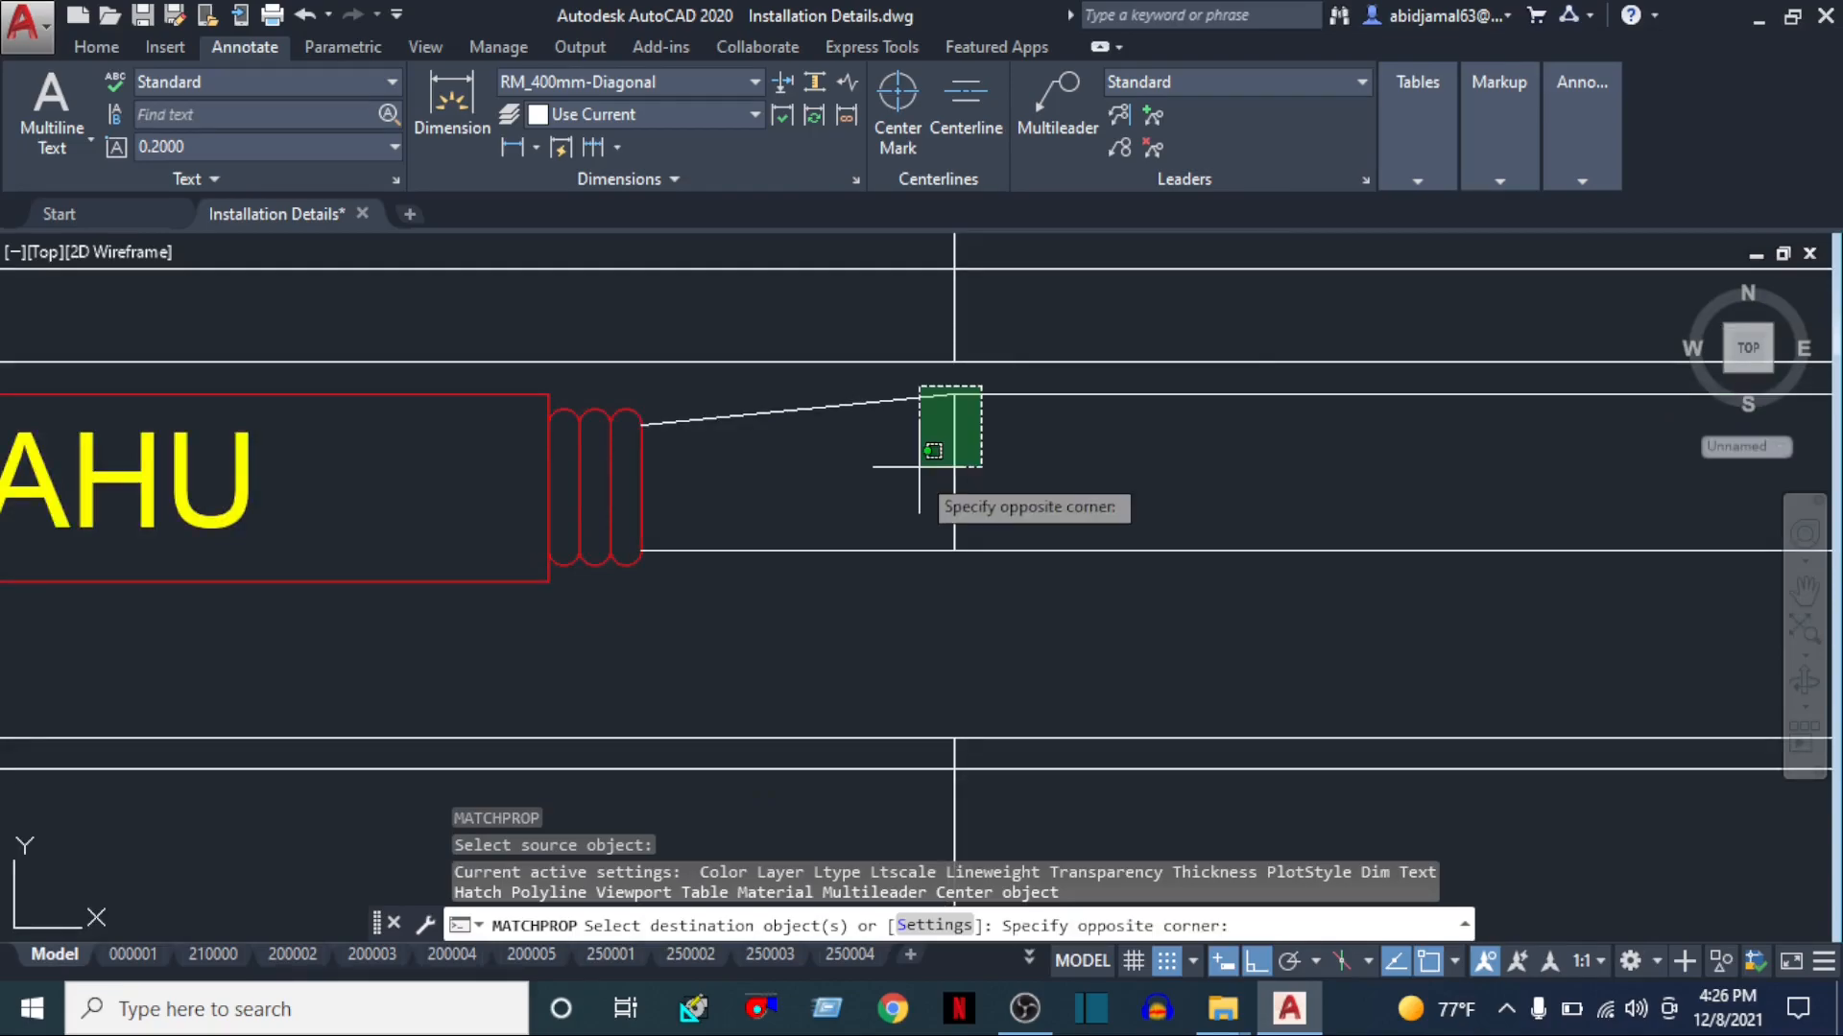
left_click(786, 671)
scroll(777, 679, "down", 4)
scroll(782, 683, "down", 8)
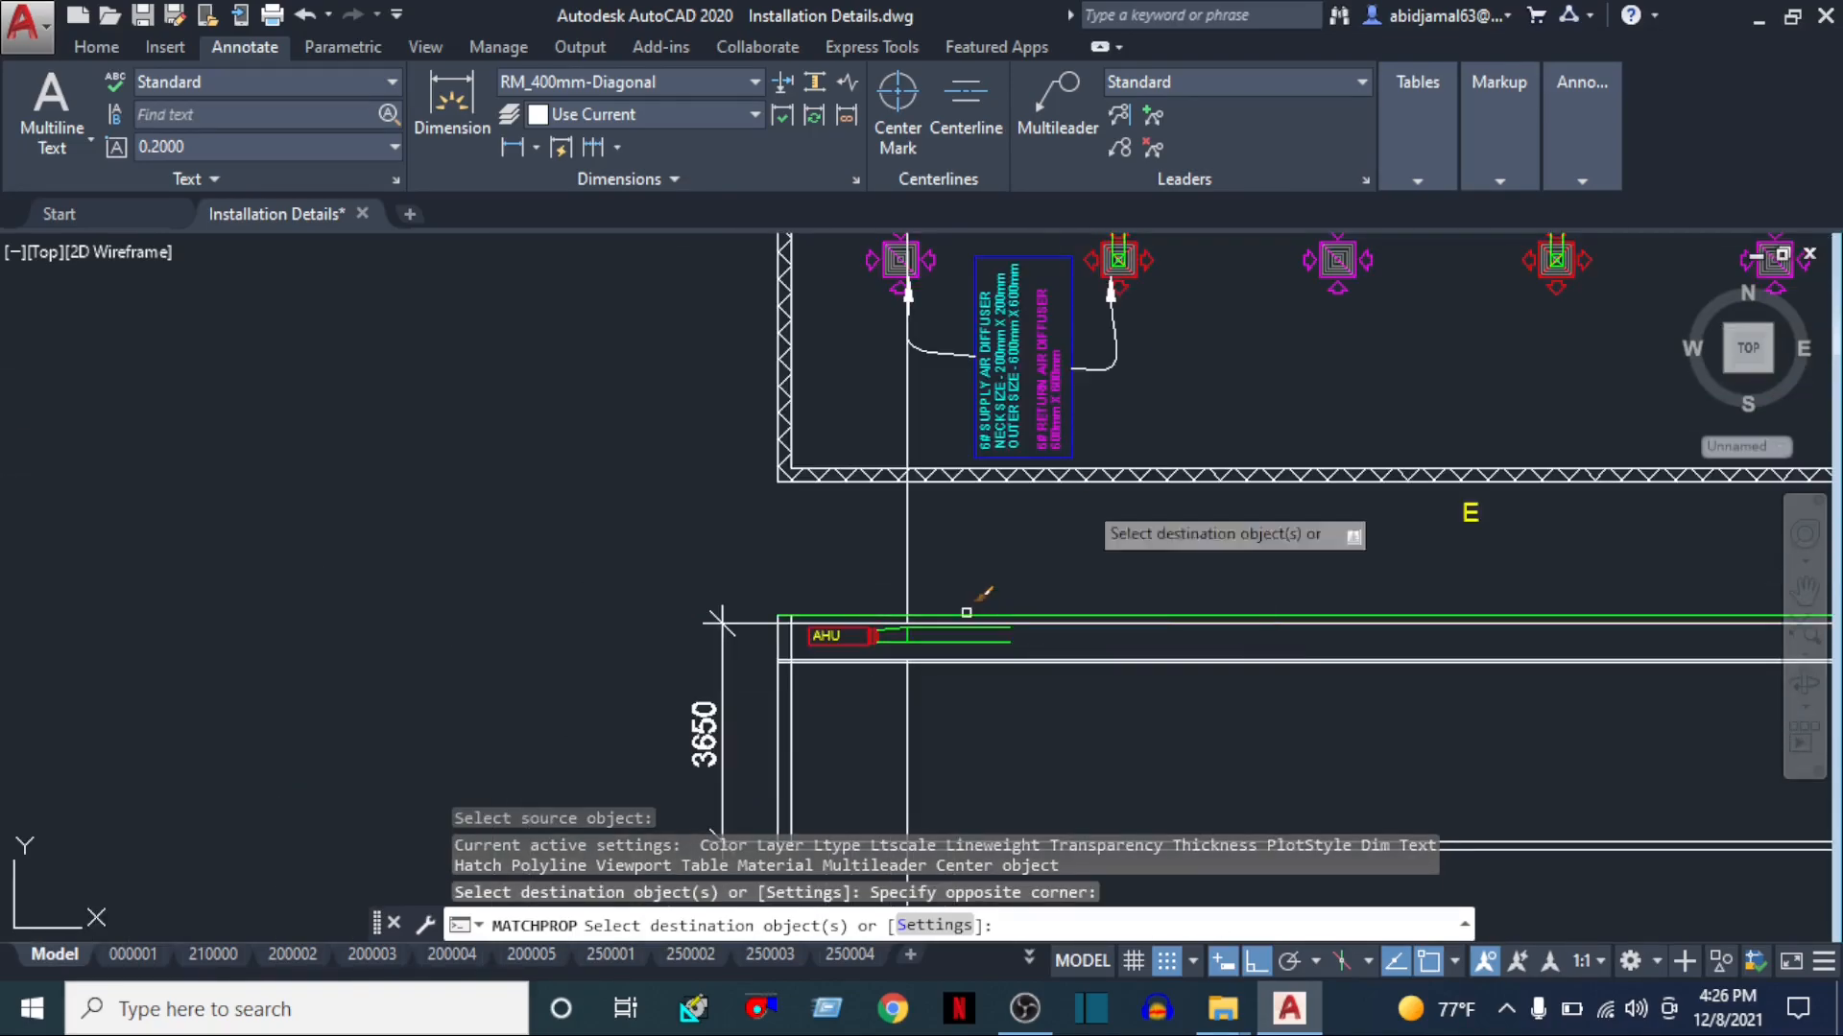
middle_click_drag(1065, 546, 1129, 774)
key("Escape")
Draw a vertical construction line through the plan reducer's start, at the end of the 500mm x 250mm main duct
middle_click_drag(959, 353, 911, 614)
key("Escape")
scroll(976, 586, "up", 2)
key("Escape")
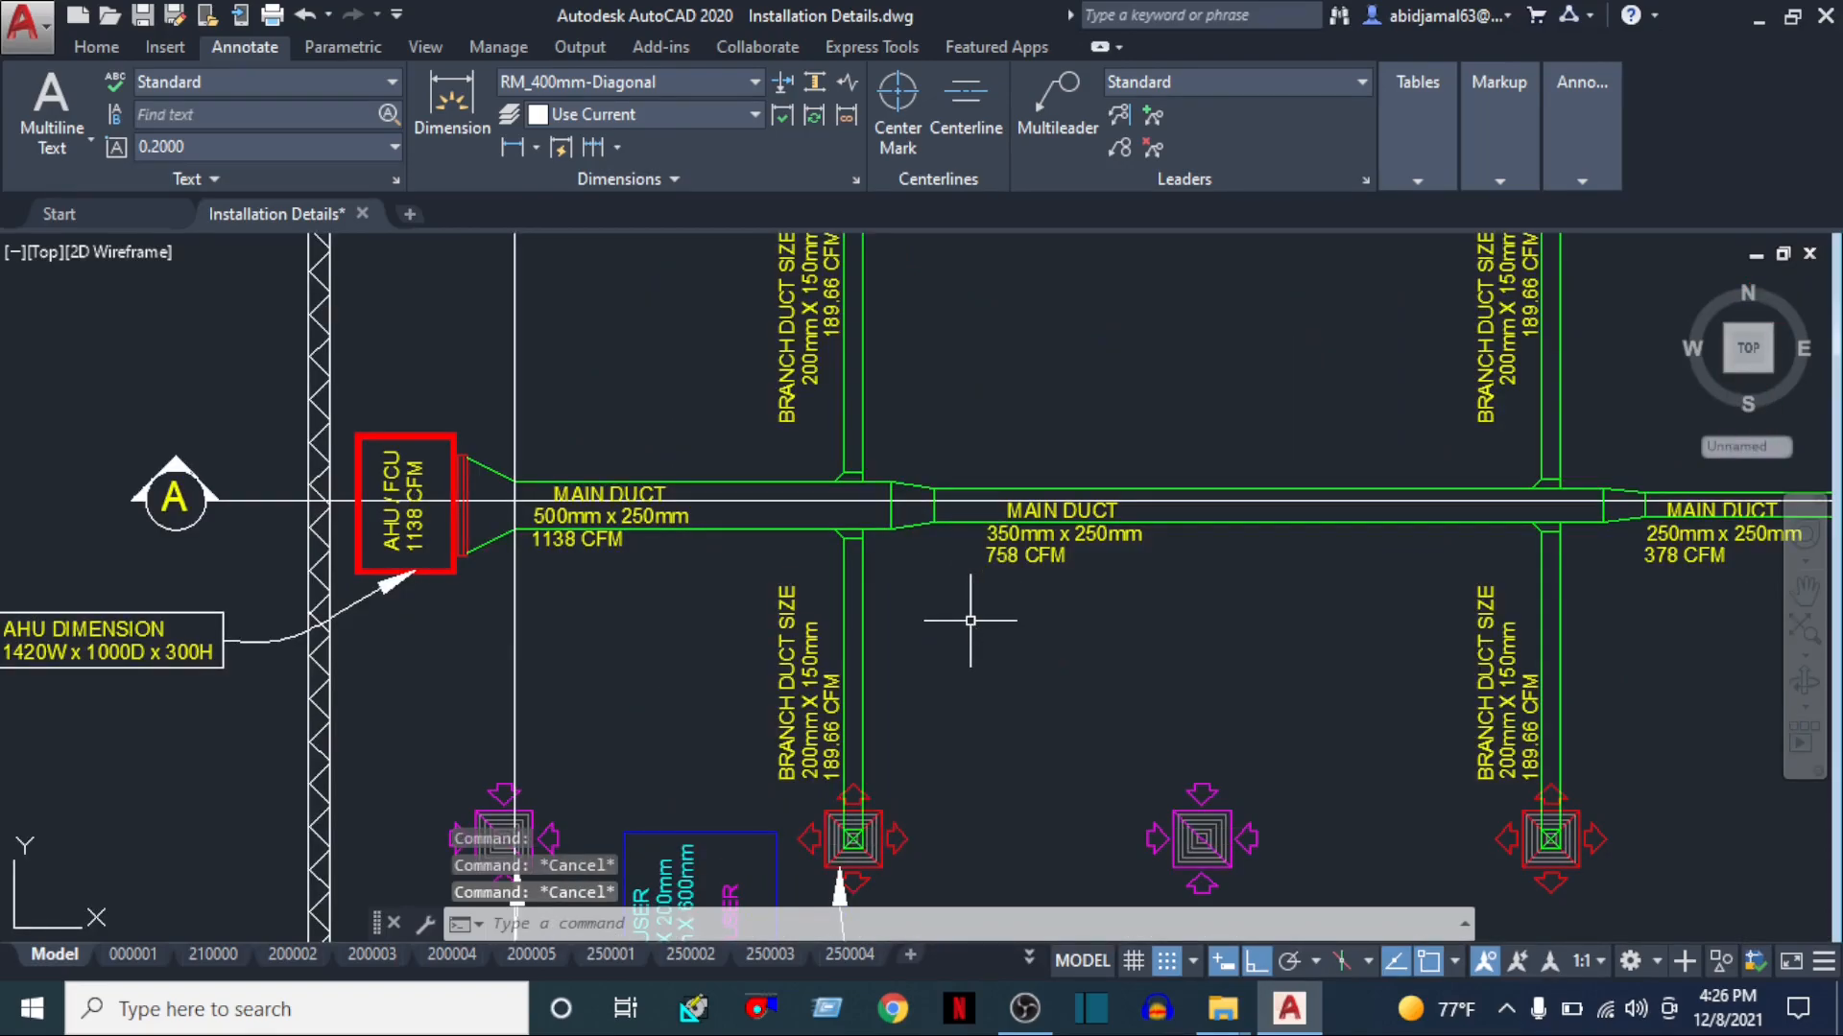
type("XL")
key("Return")
scroll(918, 569, "up", 2)
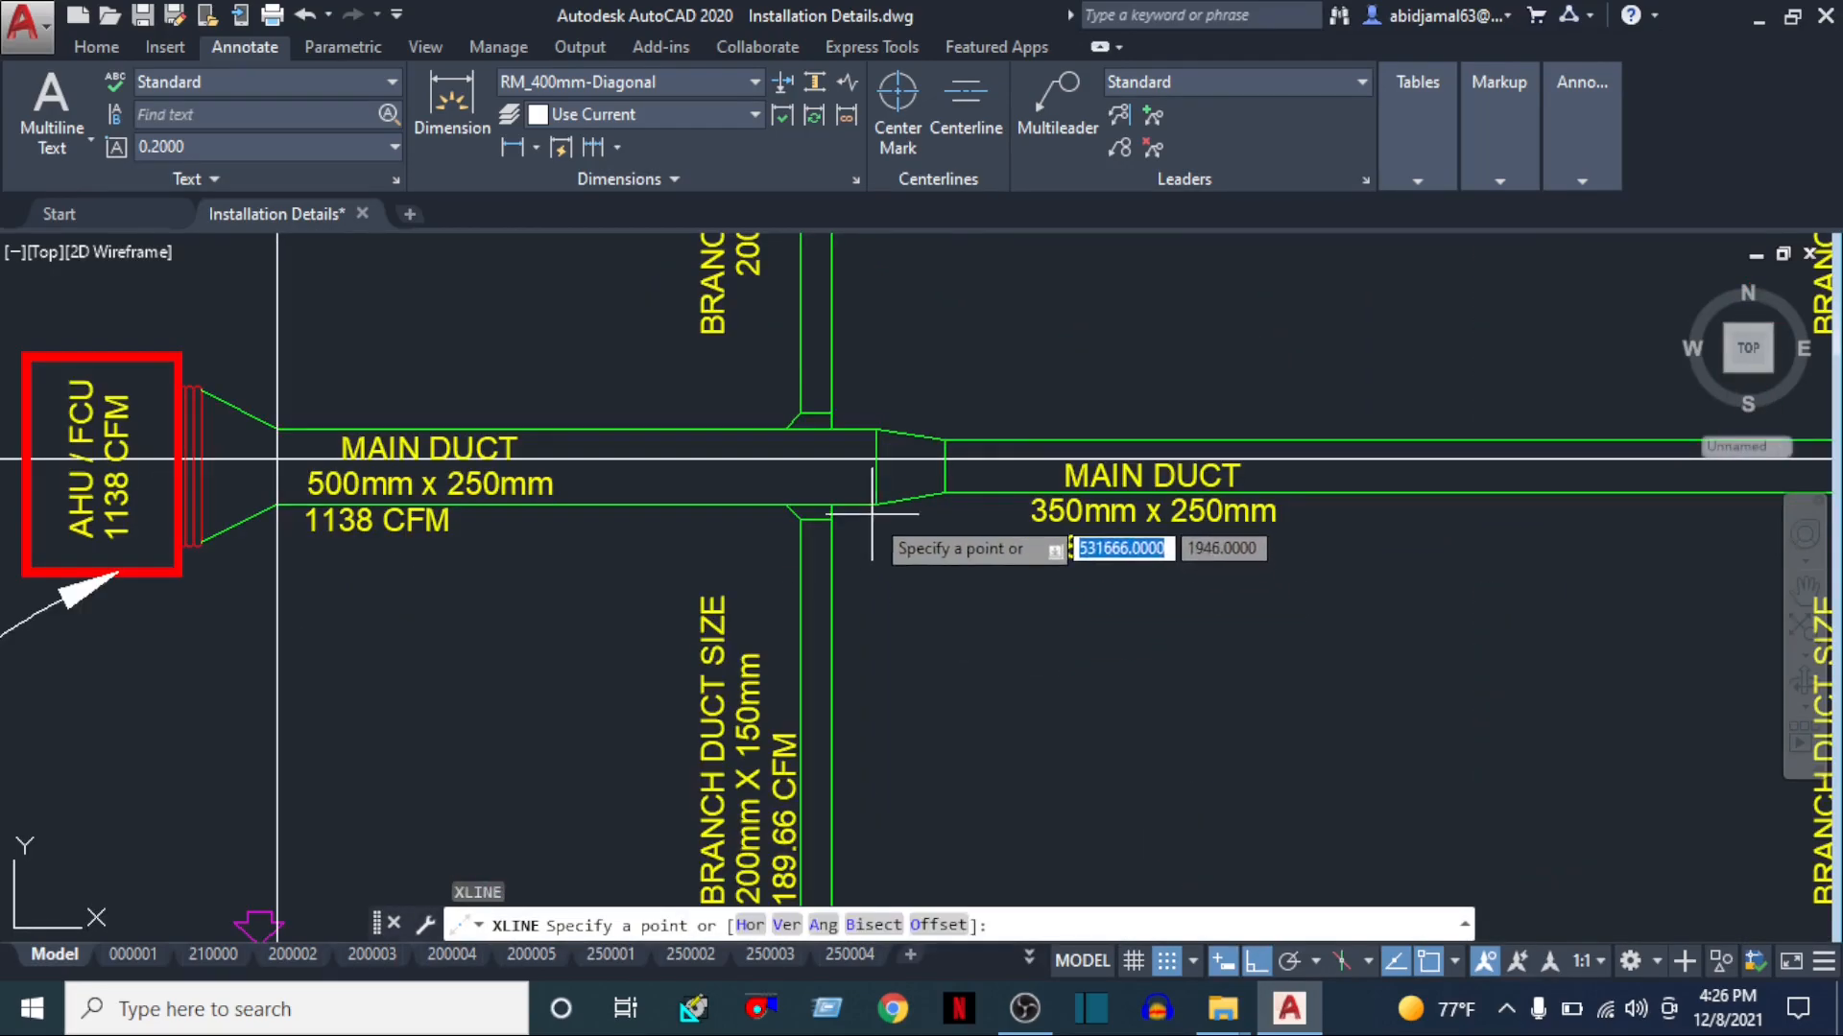
left_click(892, 528)
left_click(873, 632)
key("Return")
Draw a vertical construction line through the reducer's other end, where the 350mm x 250mm main duct begins
key("Return")
left_click(945, 493)
left_click(957, 656)
key("Return")
Examine the main duct sizes along the plan and how the reducer's construction lines project onto the section
scroll(954, 658, "down", 5)
scroll(785, 615, "up", 5)
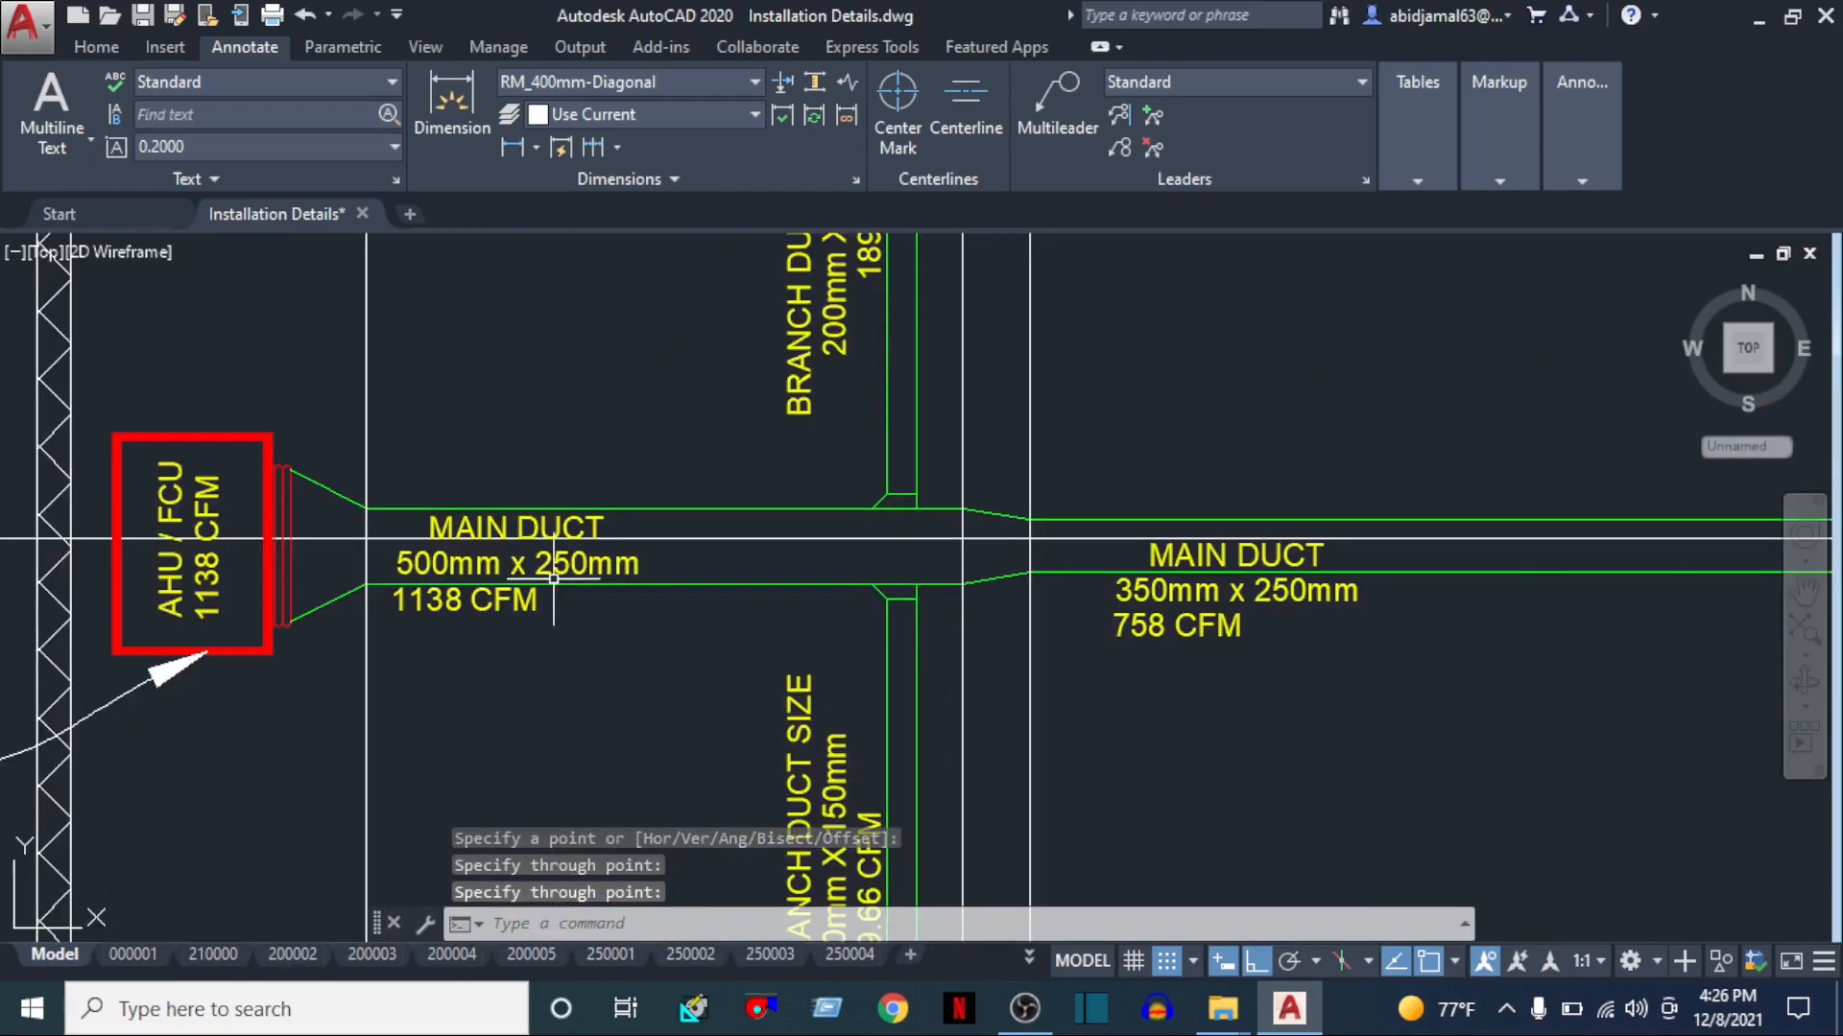
scroll(554, 577, "down", 2)
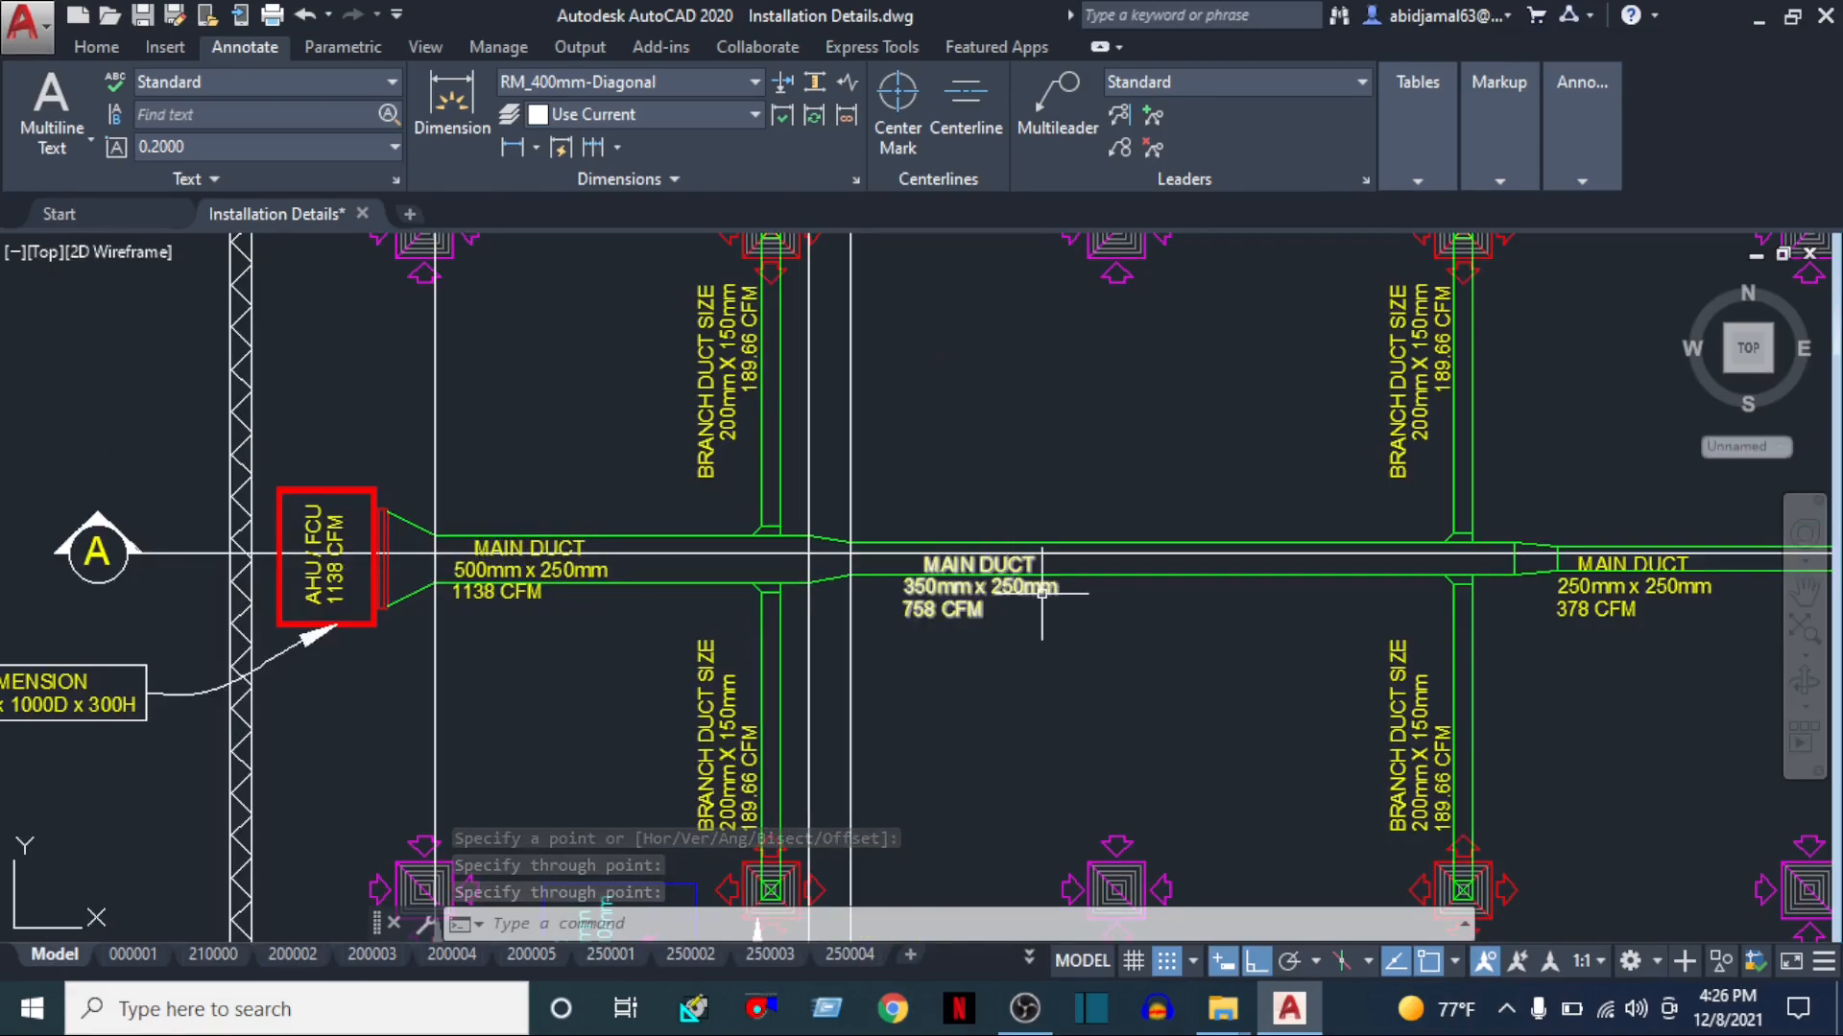
scroll(1119, 682, "down", 6)
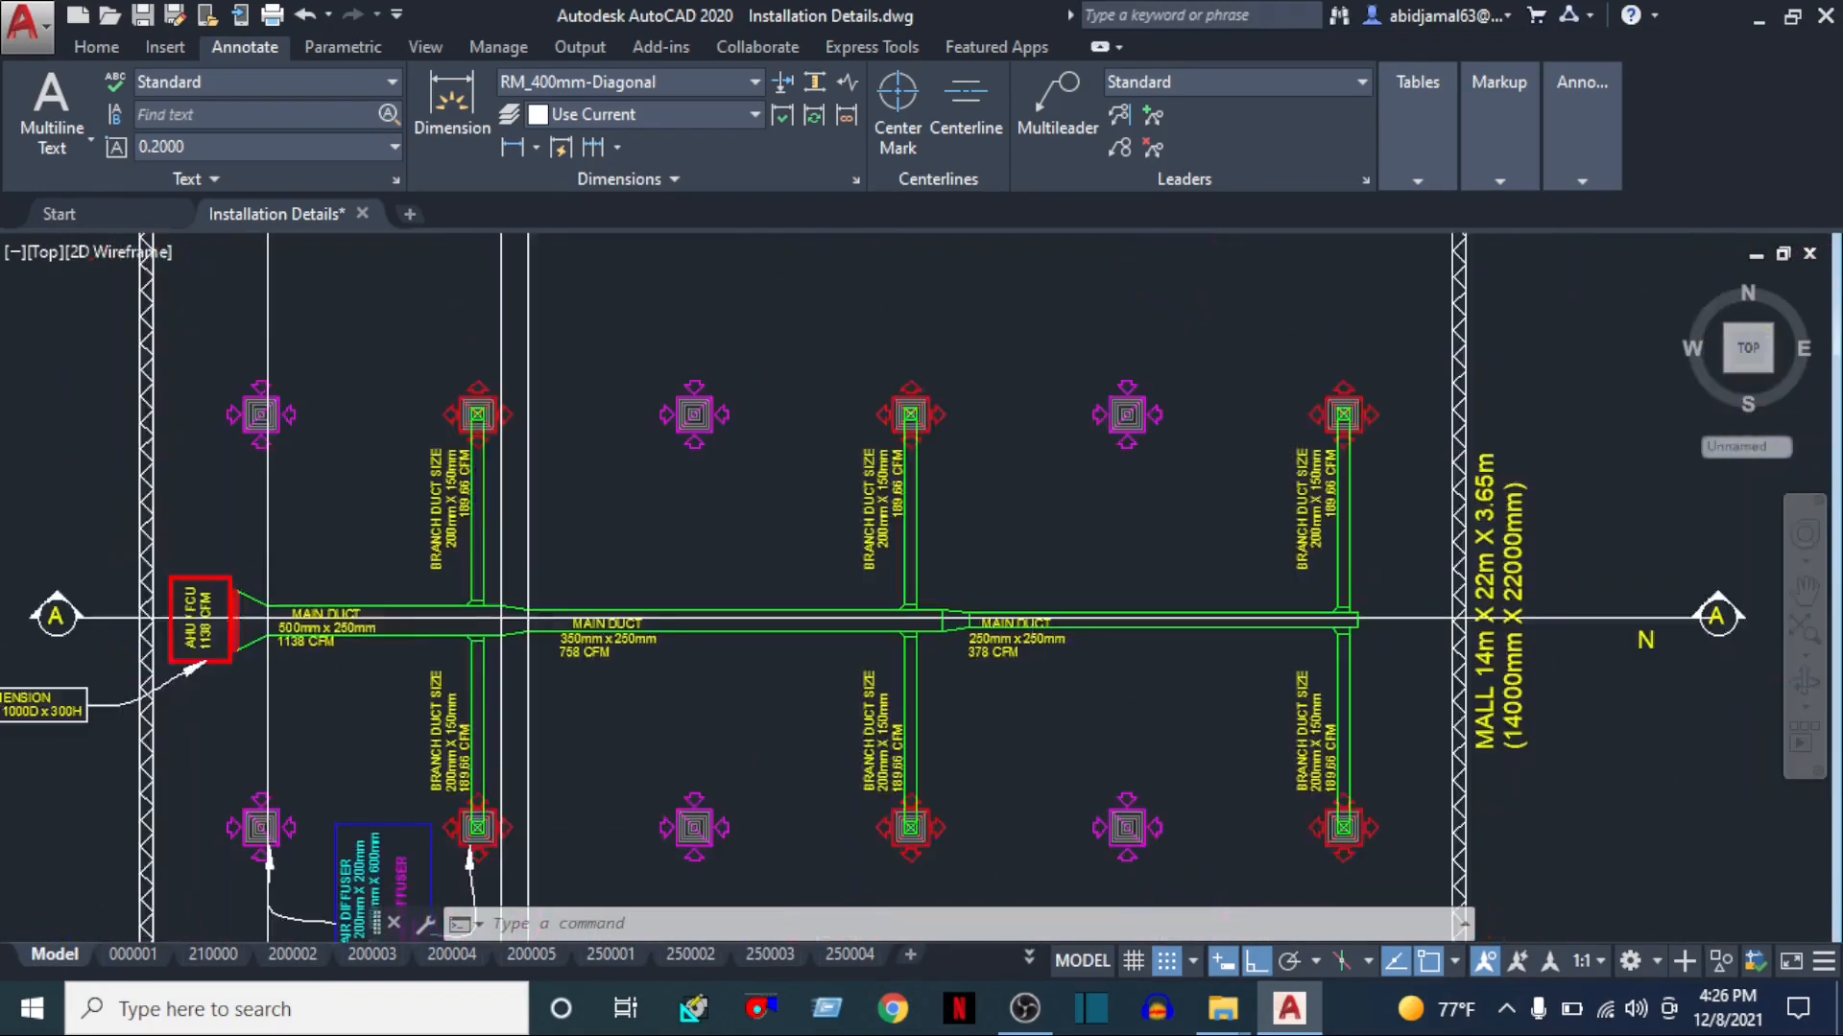
middle_click_drag(1012, 529, 1059, 322)
scroll(806, 729, "up", 4)
scroll(1171, 634, "up", 2)
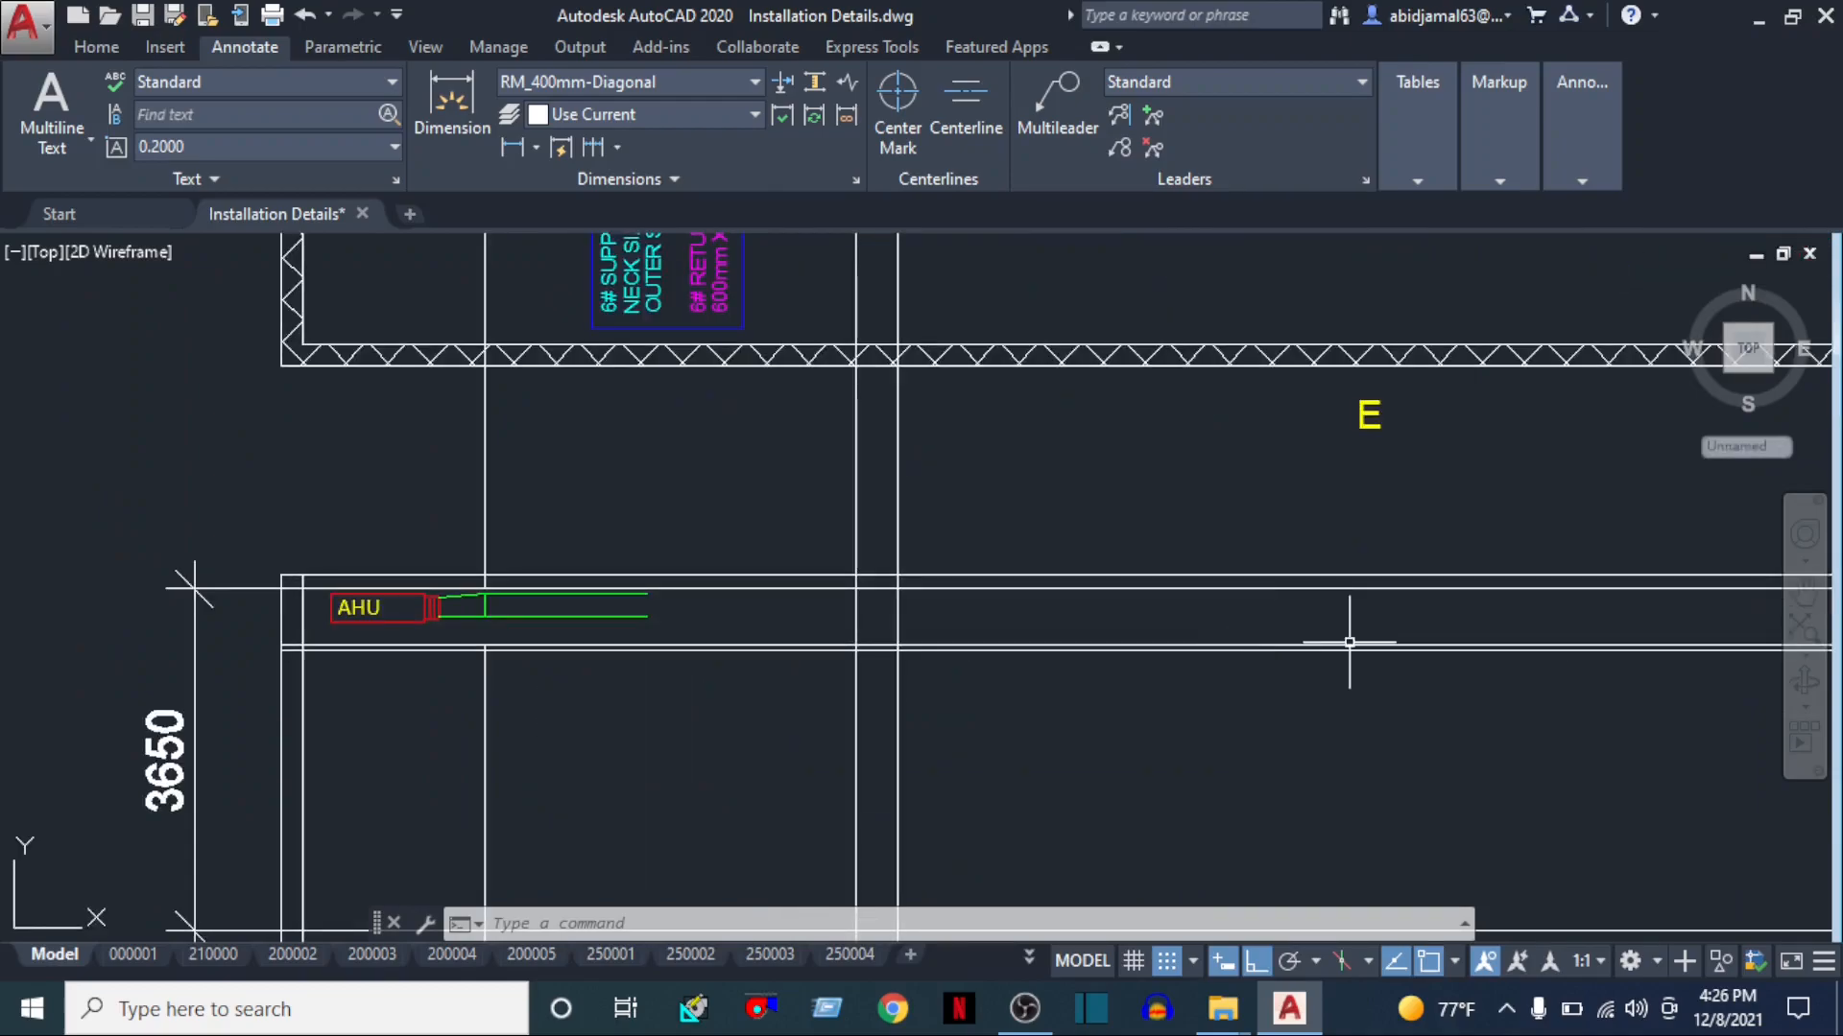
scroll(1102, 514, "down", 2)
middle_click_drag(1102, 514, 945, 761)
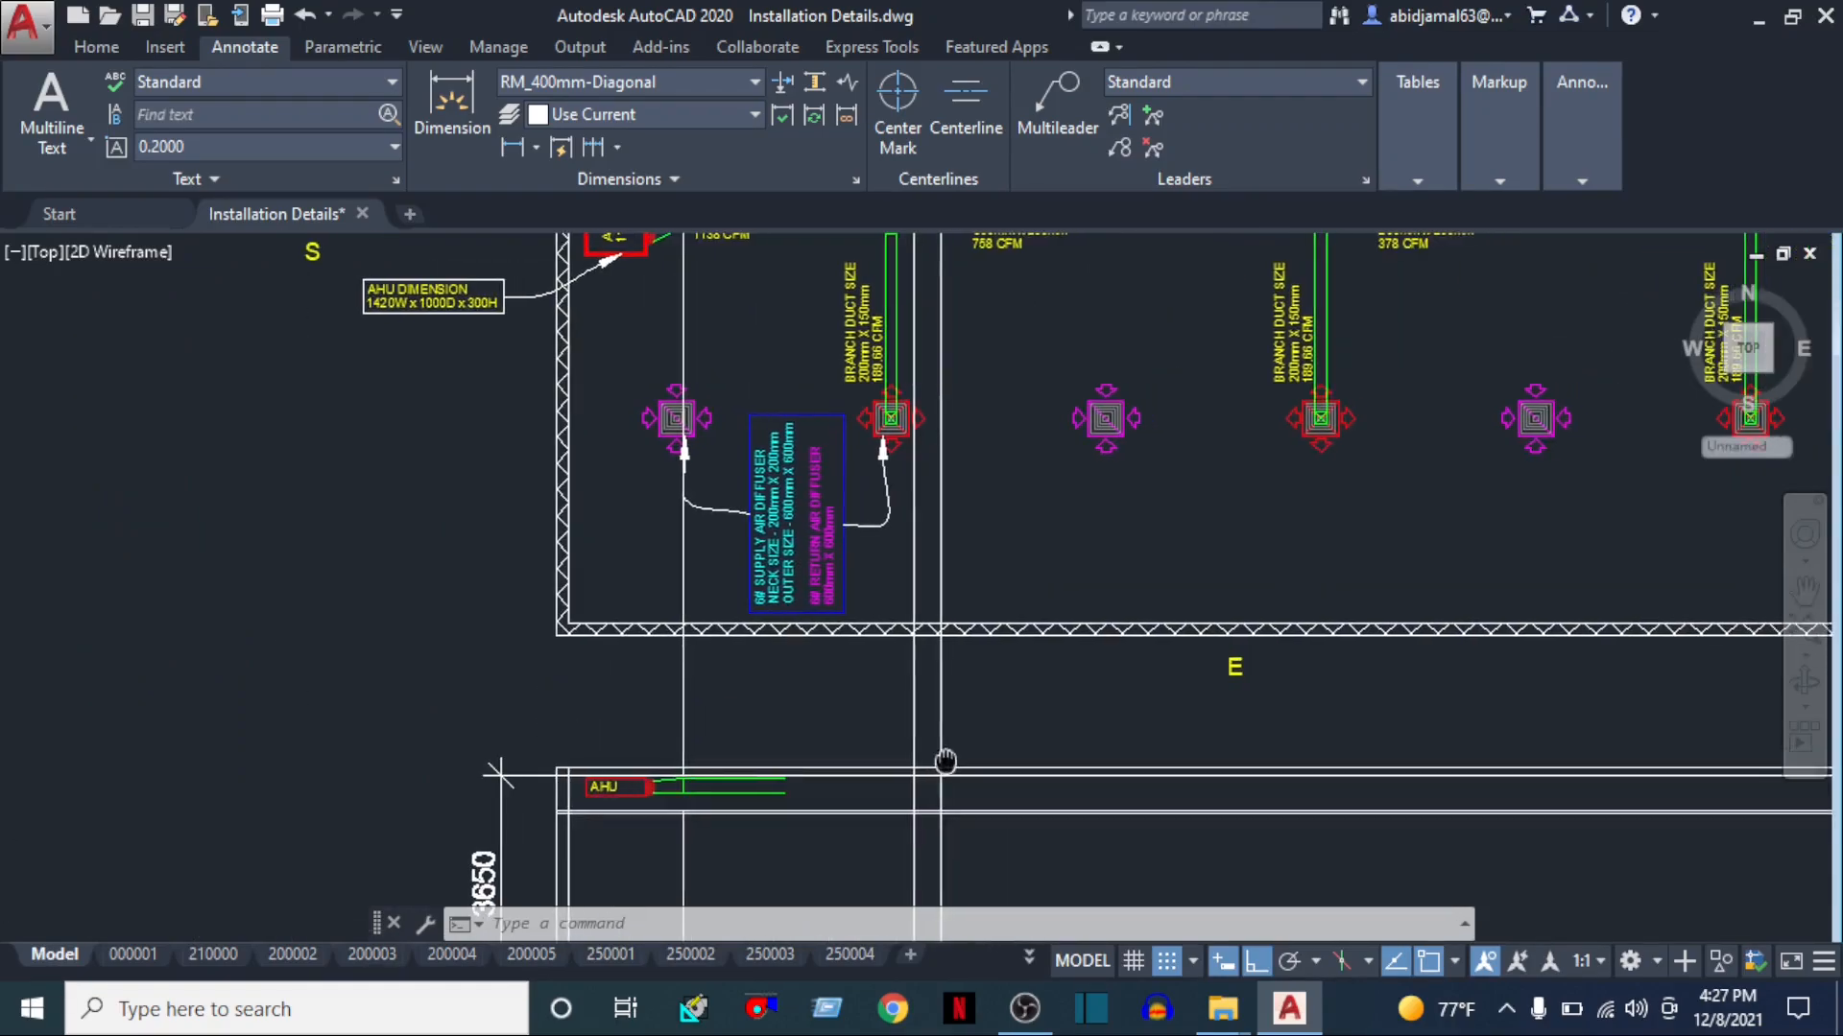
middle_click_drag(986, 575, 964, 682)
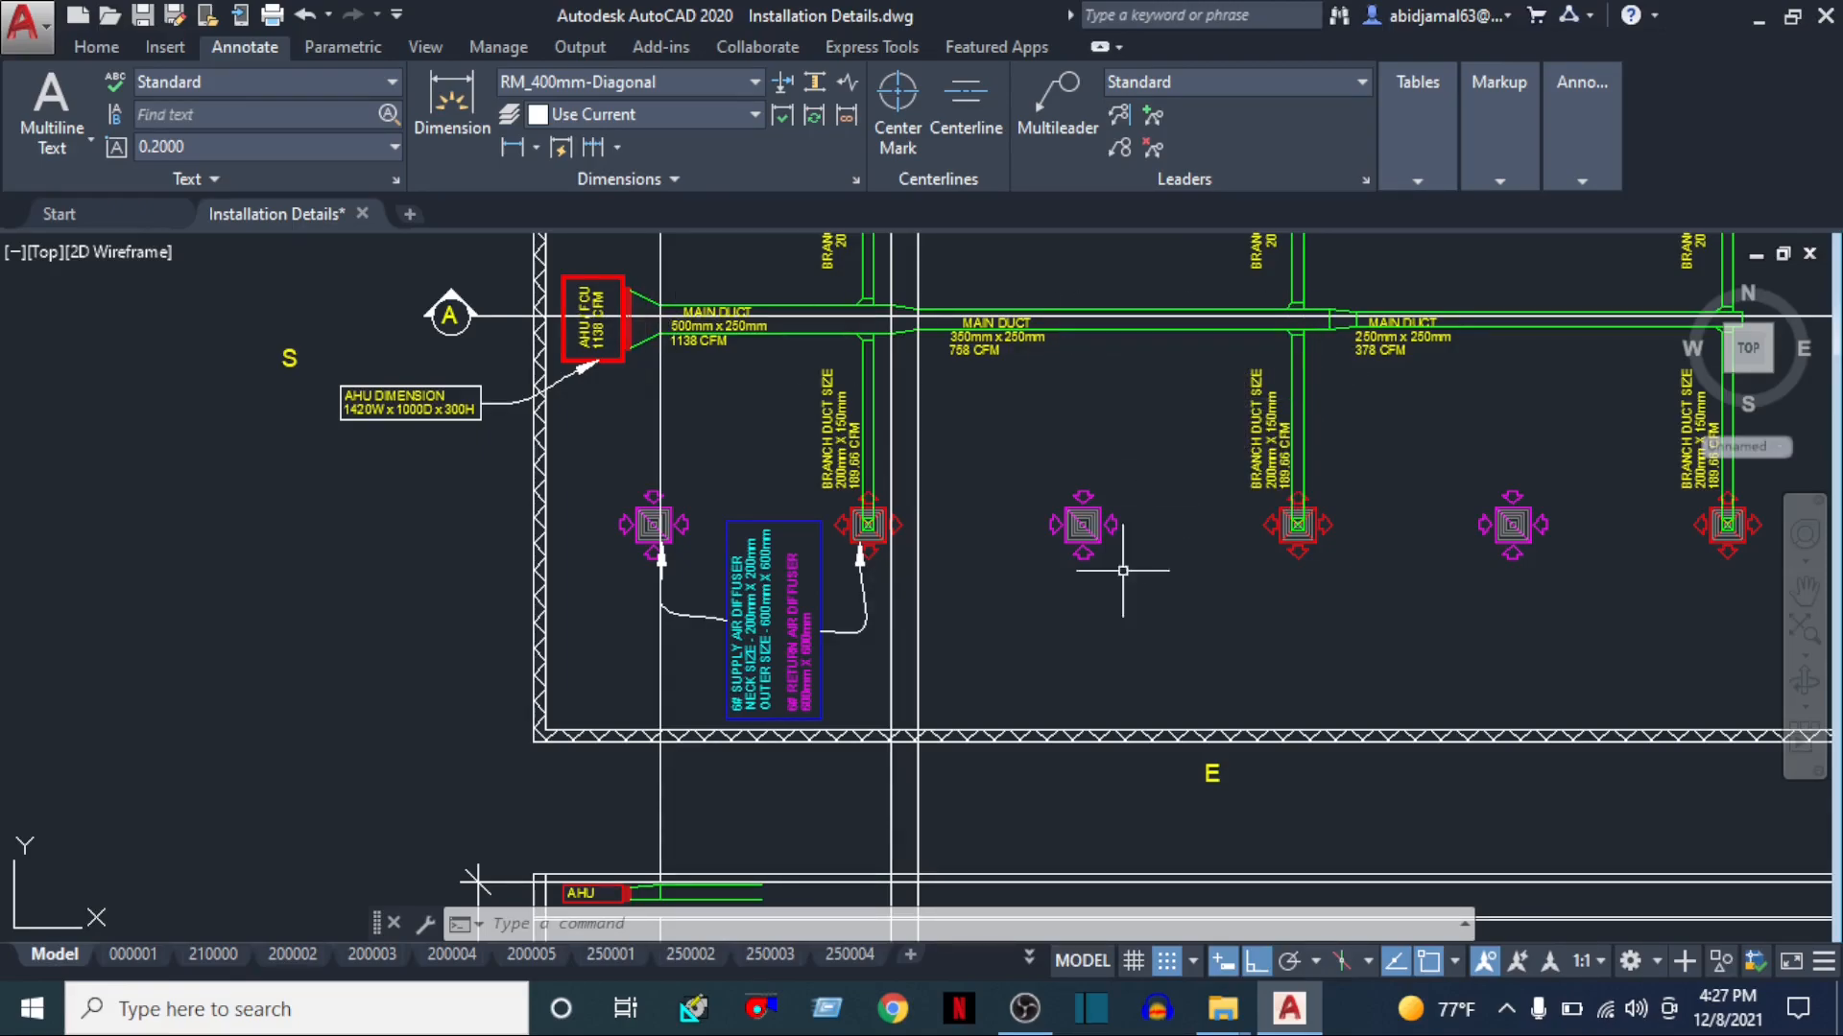
scroll(818, 702, "down", 2)
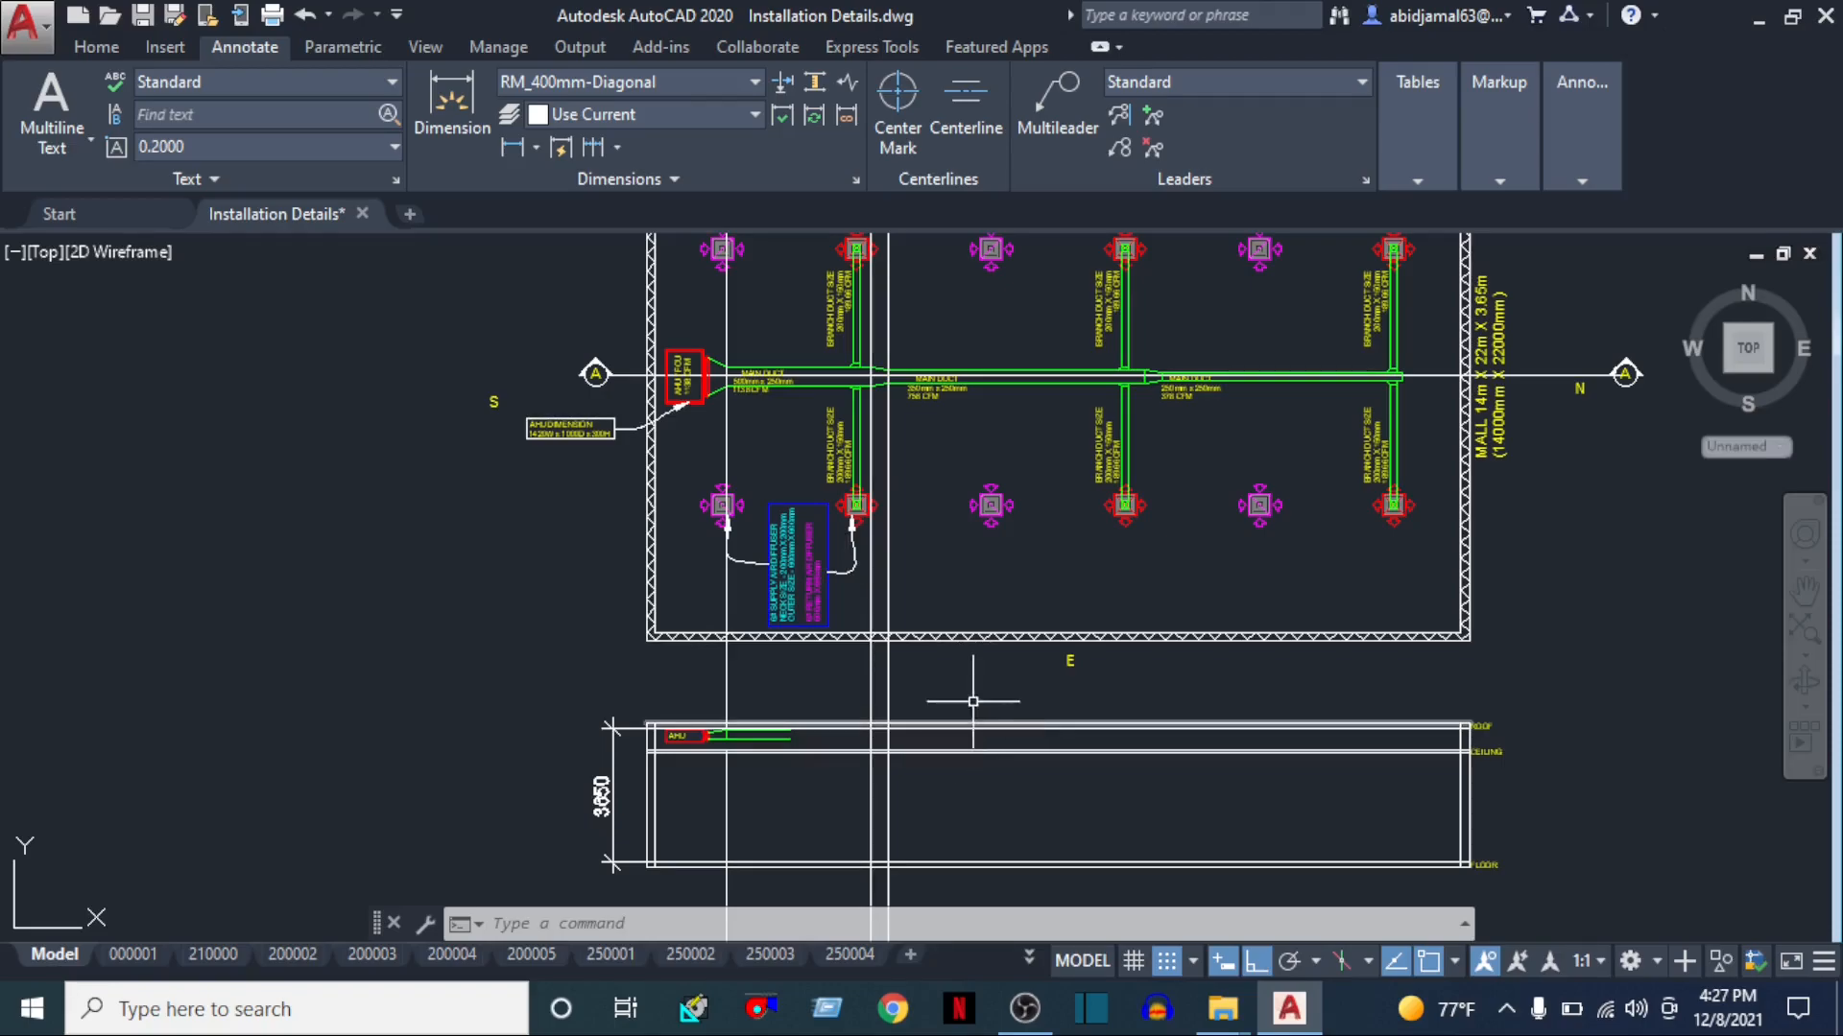
Draw a vertical construction line through the second reducer's start, at the end of the 350mm x 250mm main duct
type("xl")
key("Return")
scroll(1167, 365, "up", 7)
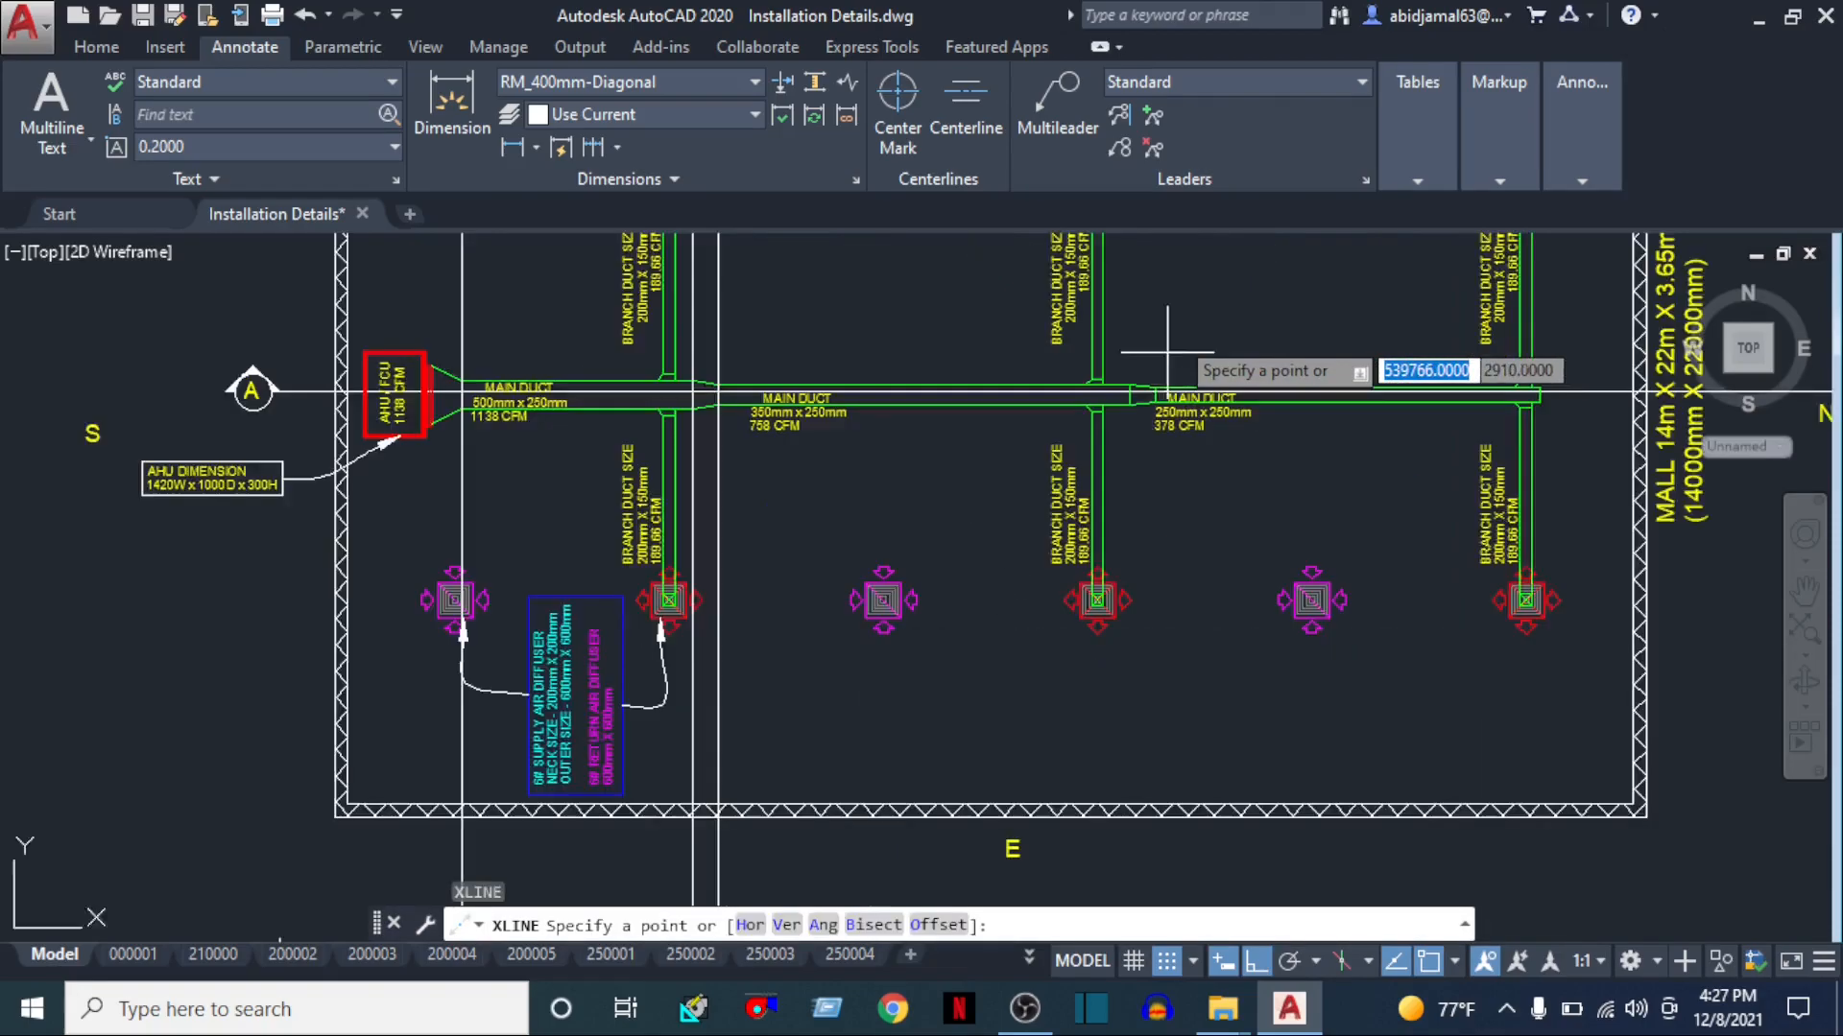
left_click(999, 498)
left_click(999, 662)
key("Return")
Draw a vertical construction line through the second reducer's end, where the 250mm x 250mm main duct begins
key("Return")
left_click(1105, 487)
left_click(1092, 734)
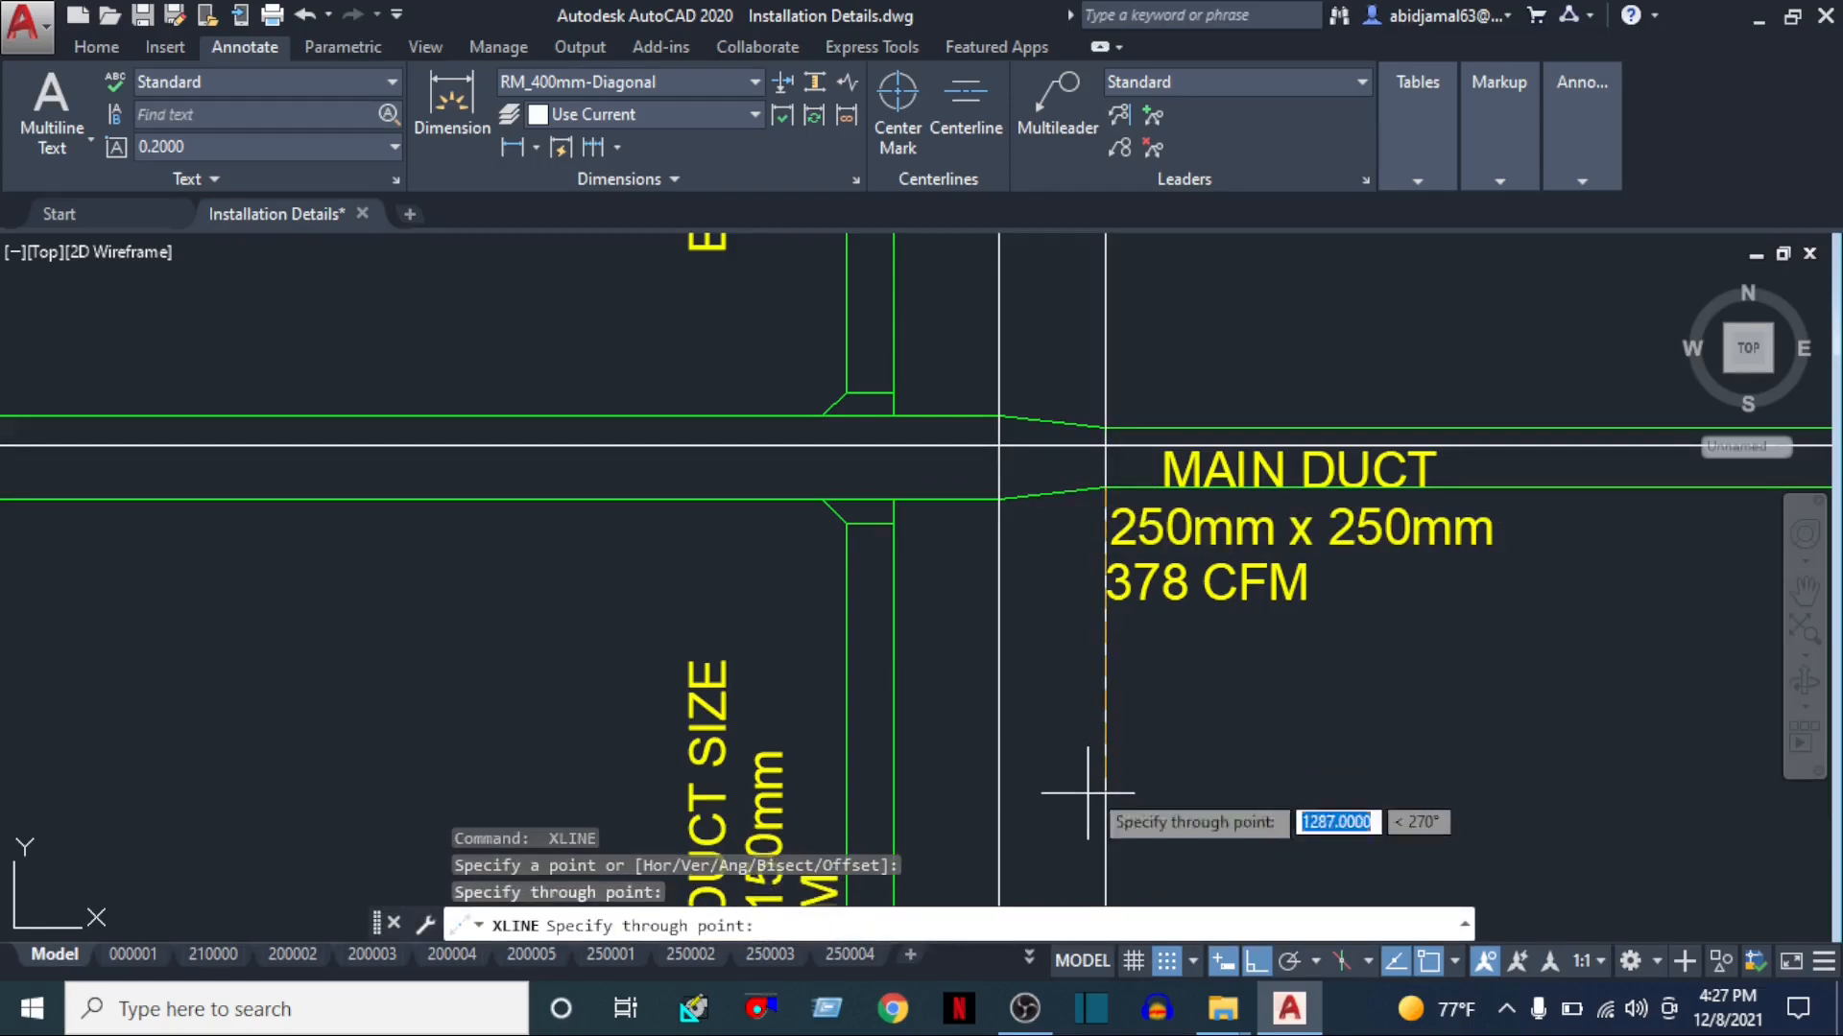
key("Return")
Draw a vertical construction line through the closed far end of the 250mm x 250mm main duct in the plan
scroll(1078, 774, "down", 2)
middle_click_drag(1399, 678, 471, 715)
key("Return")
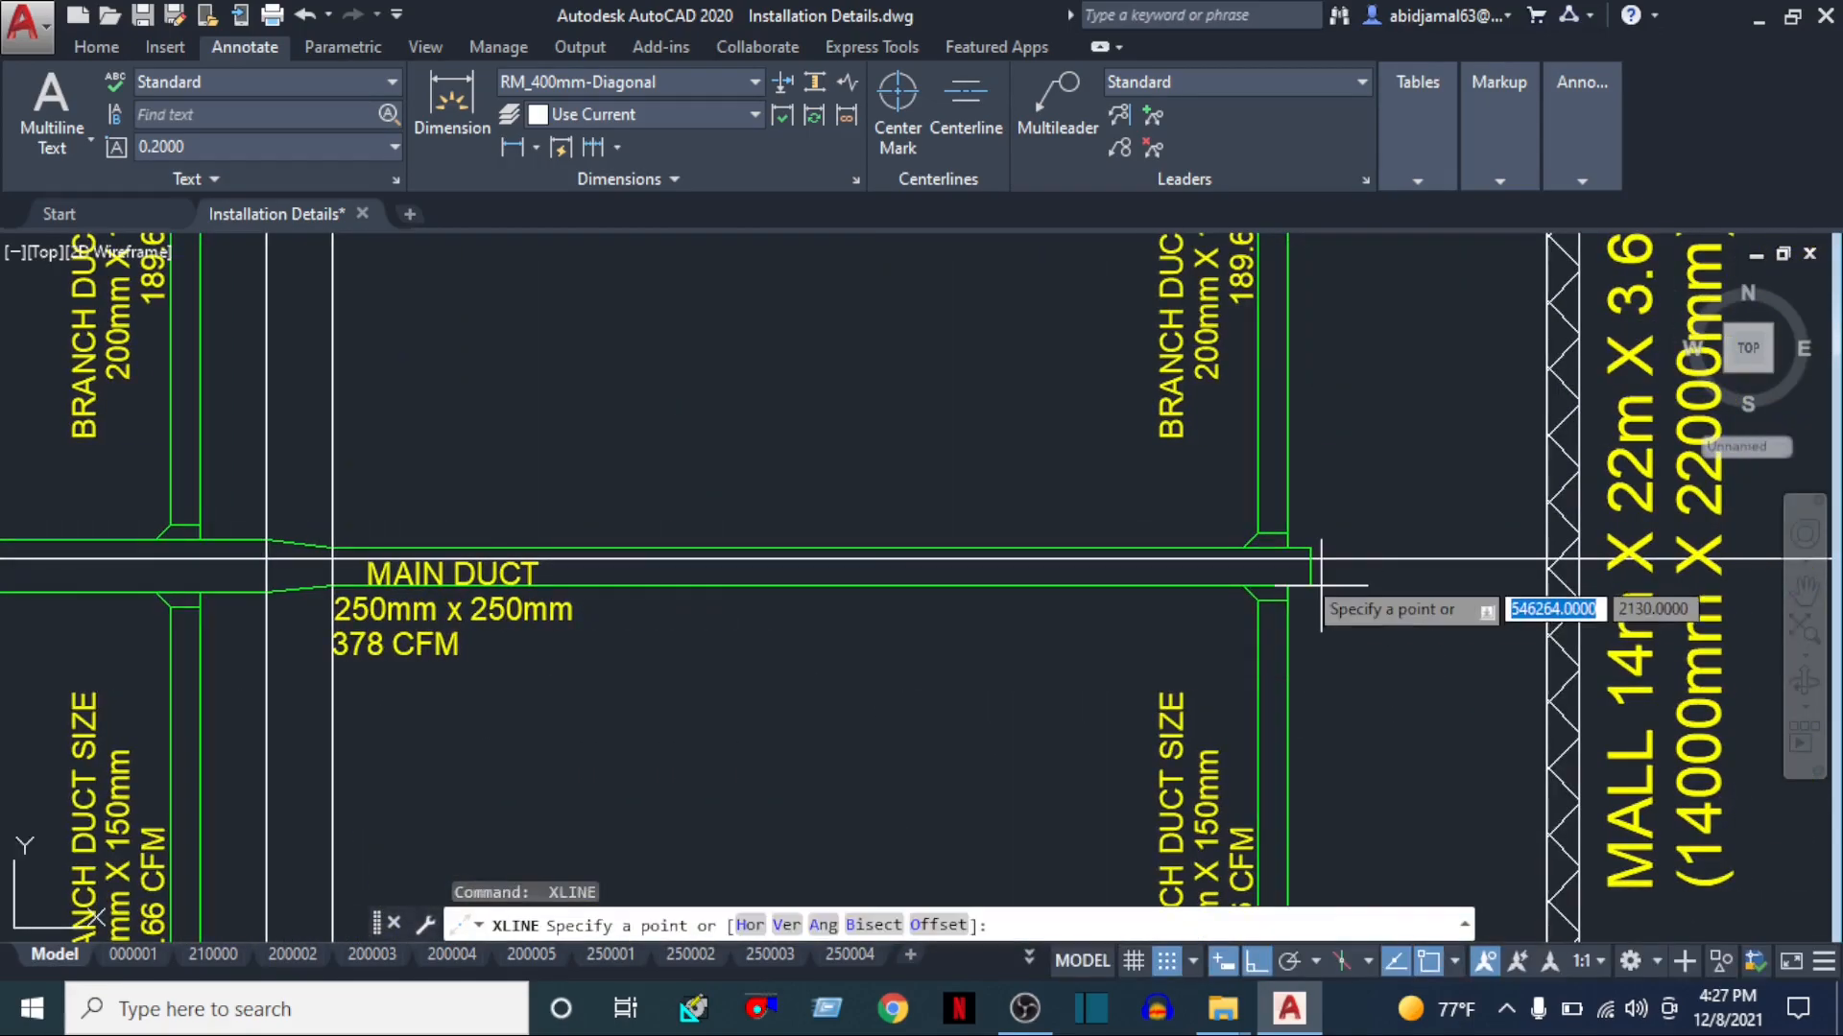
scroll(1320, 598, "up", 5)
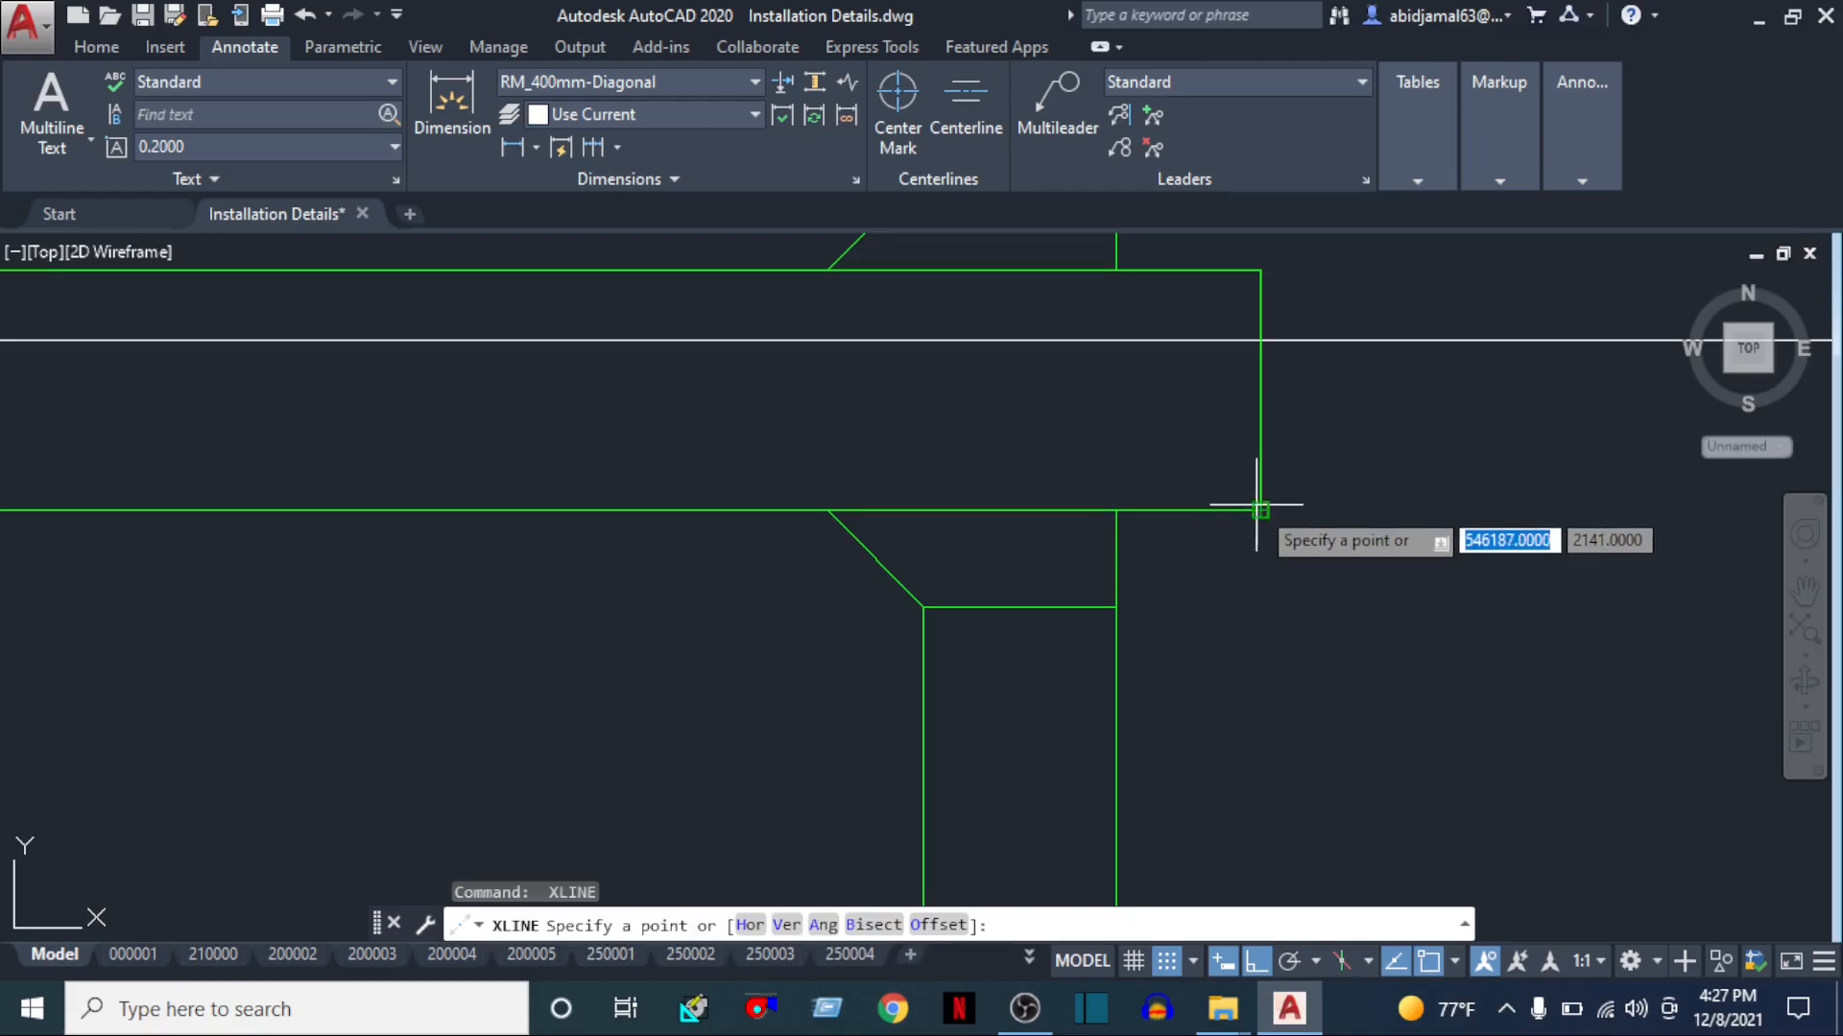
left_click(1260, 510)
left_click(1291, 671)
key("Return")
scroll(1203, 742, "down", 3)
scroll(1203, 742, "down", 2)
scroll(1049, 637, "up", 3)
scroll(1114, 419, "up", 4)
scroll(971, 677, "down", 3)
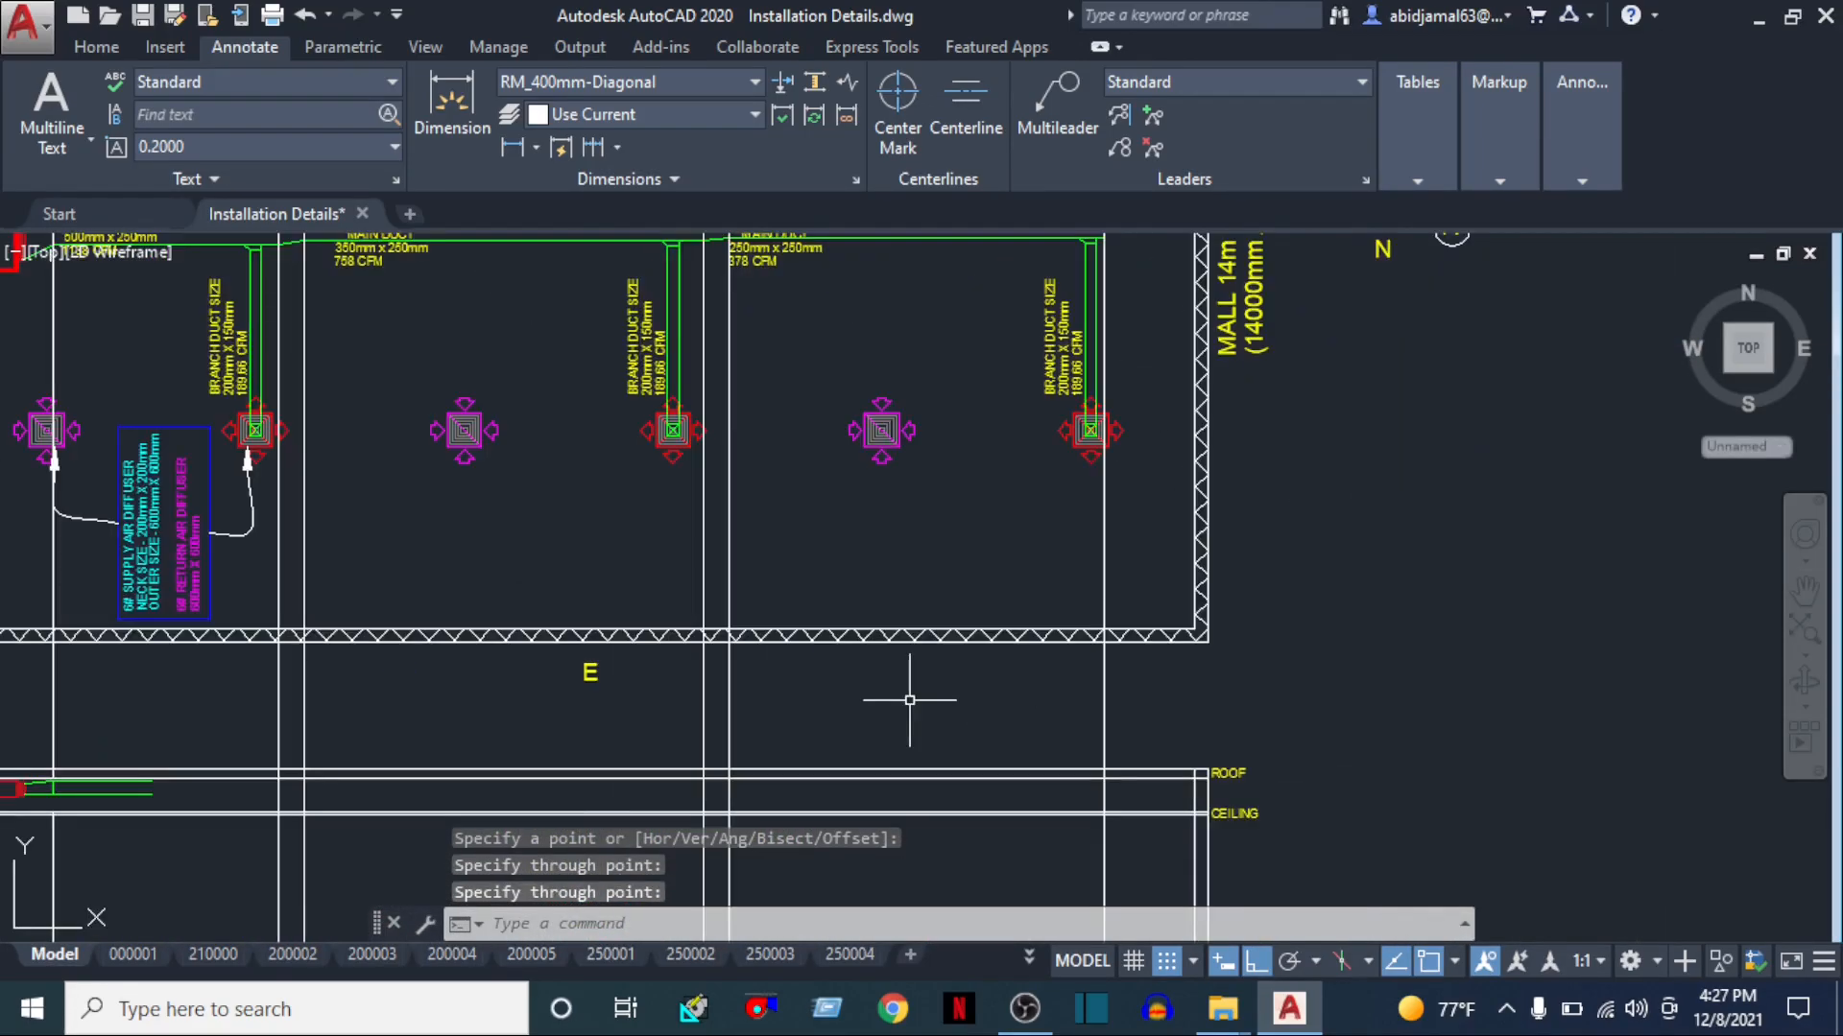
Extend the section duct's top and bottom green lines to the construction line projected from the main duct's far end
middle_click_drag(813, 737, 1111, 469)
type("EX")
key("Return")
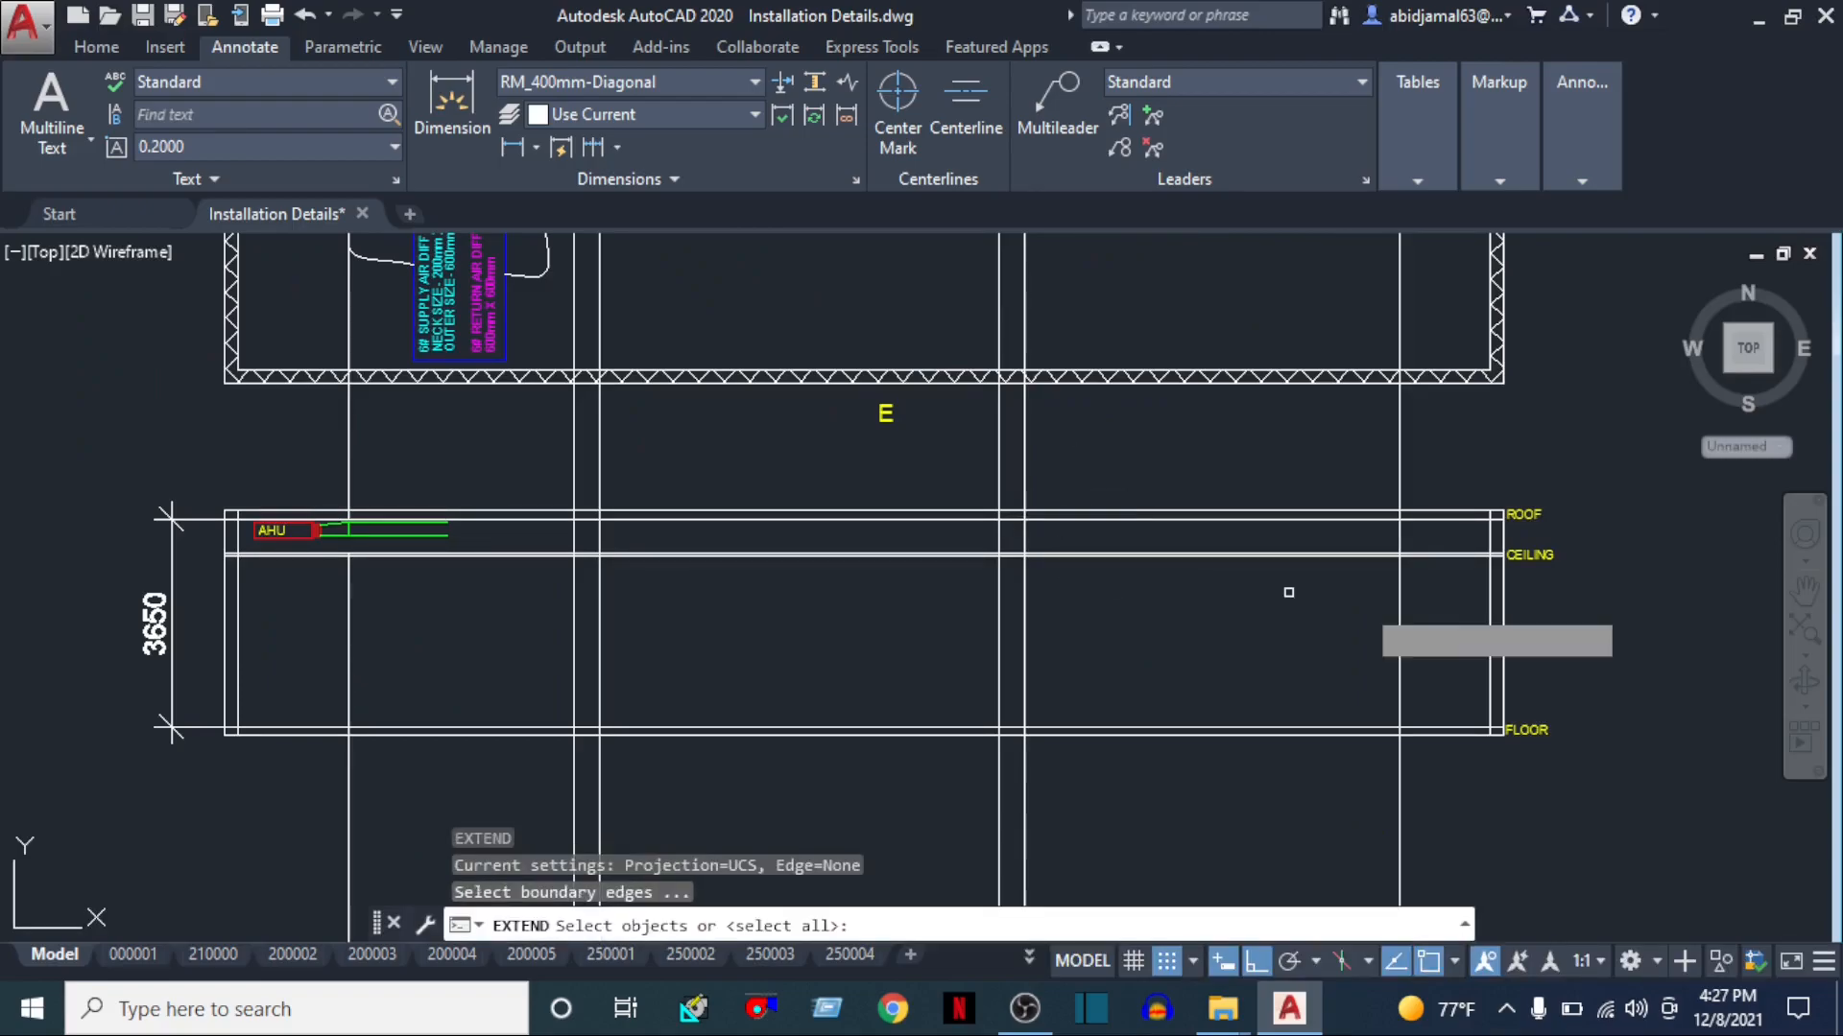
scroll(1366, 536, "up", 2)
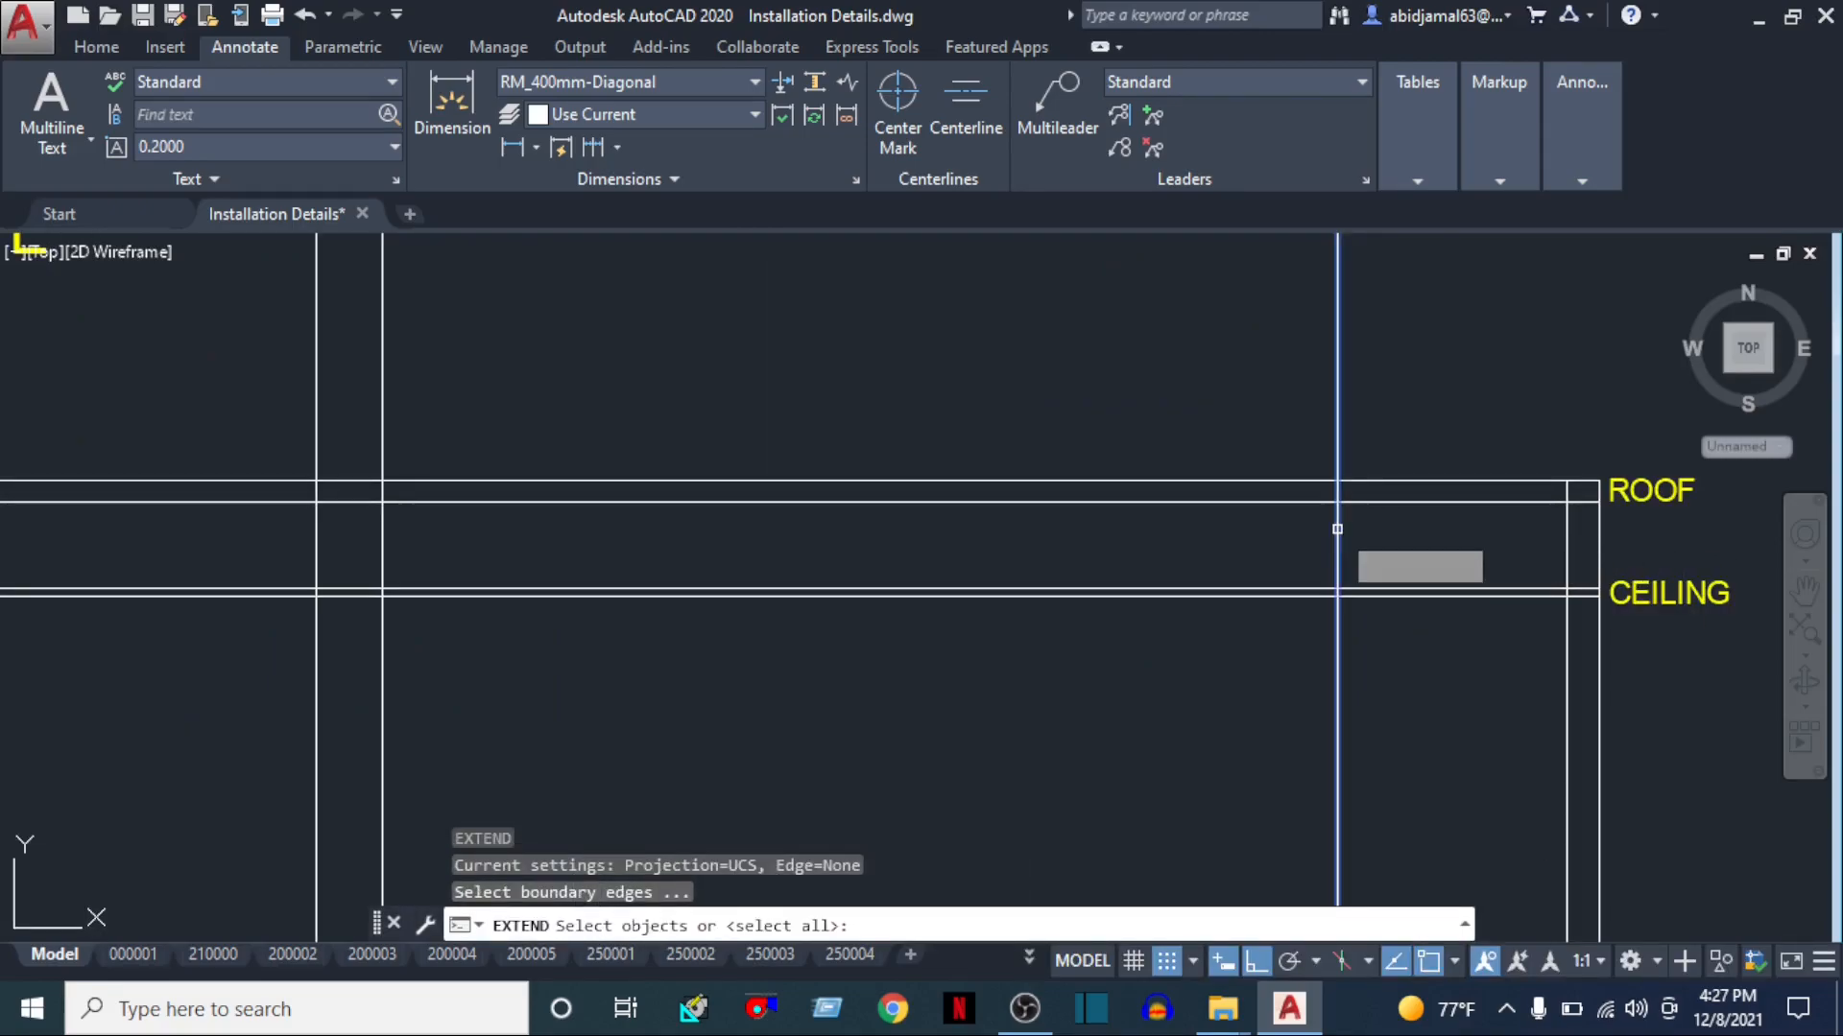
left_click(1337, 529)
scroll(1171, 593, "down", 2)
middle_click_drag(786, 604, 1287, 584)
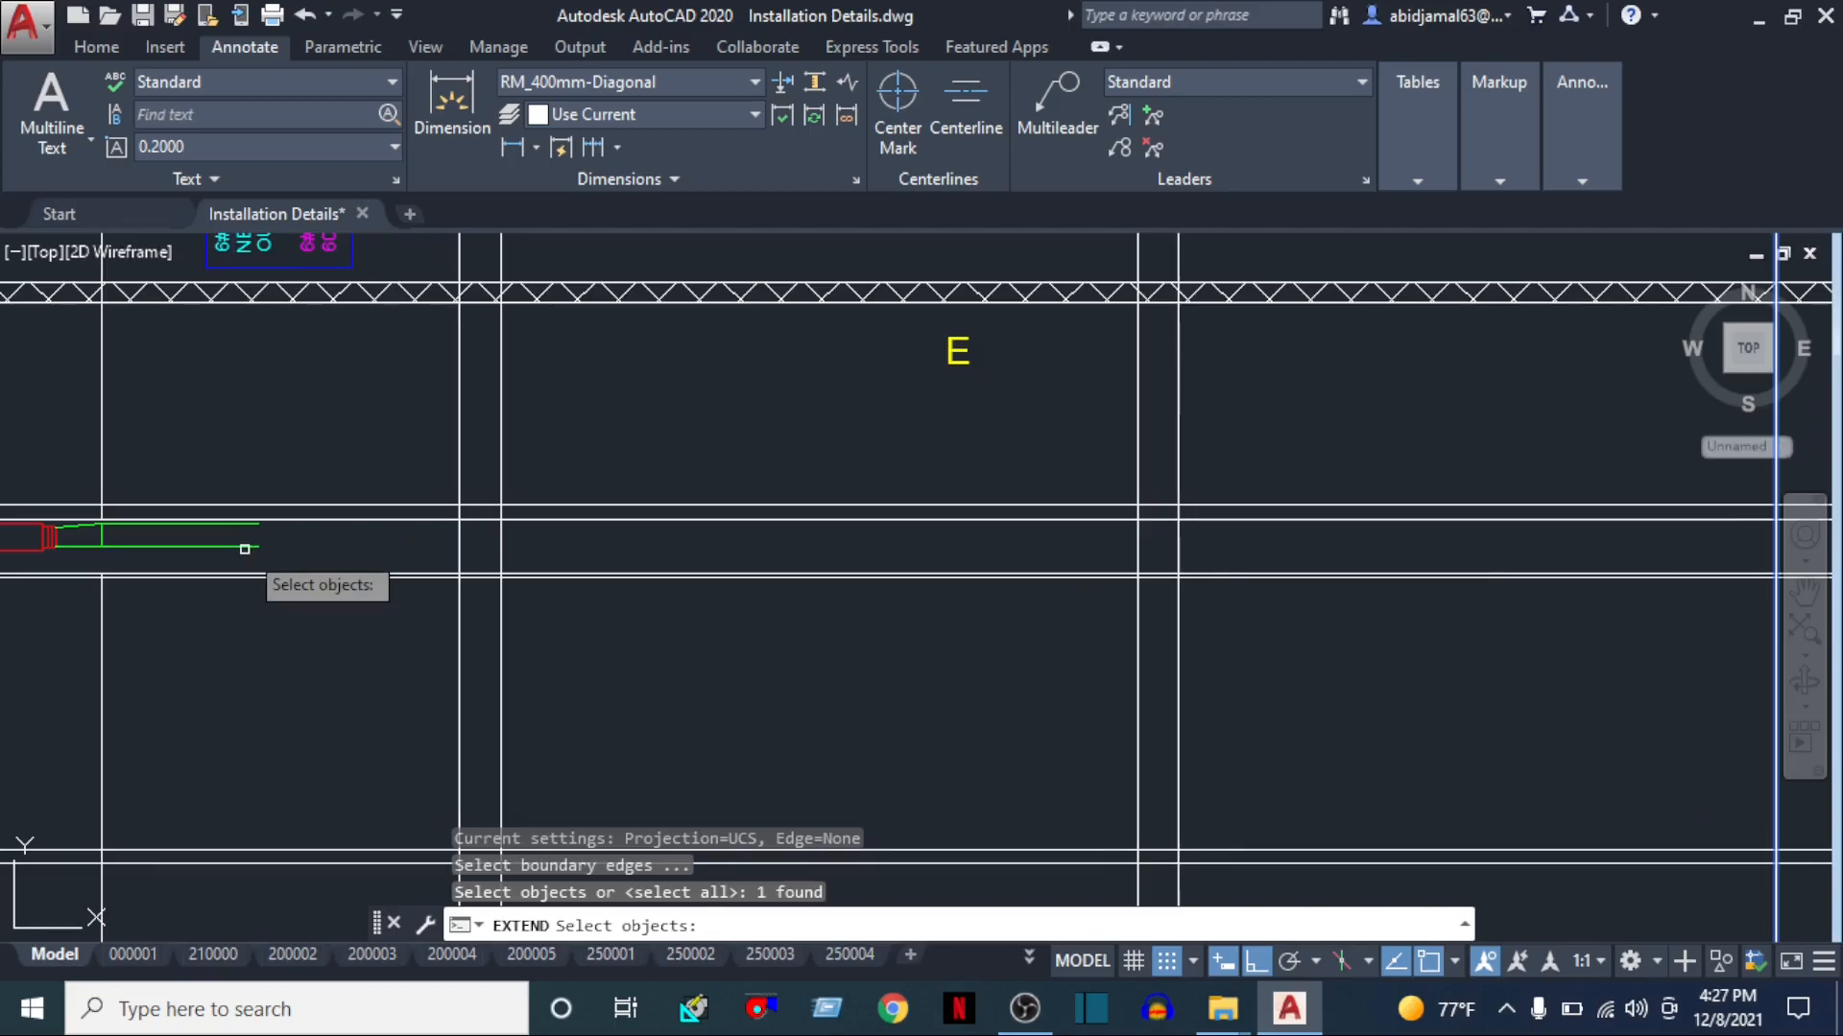
key("Return")
scroll(230, 528, "up", 2)
left_click(251, 522)
left_click(229, 562)
scroll(619, 591, "down", 2)
mouse_move(1277, 614)
middle_mouse_down()
mouse_move(654, 693)
mouse_move(1299, 655)
middle_mouse_up()
key("Escape")
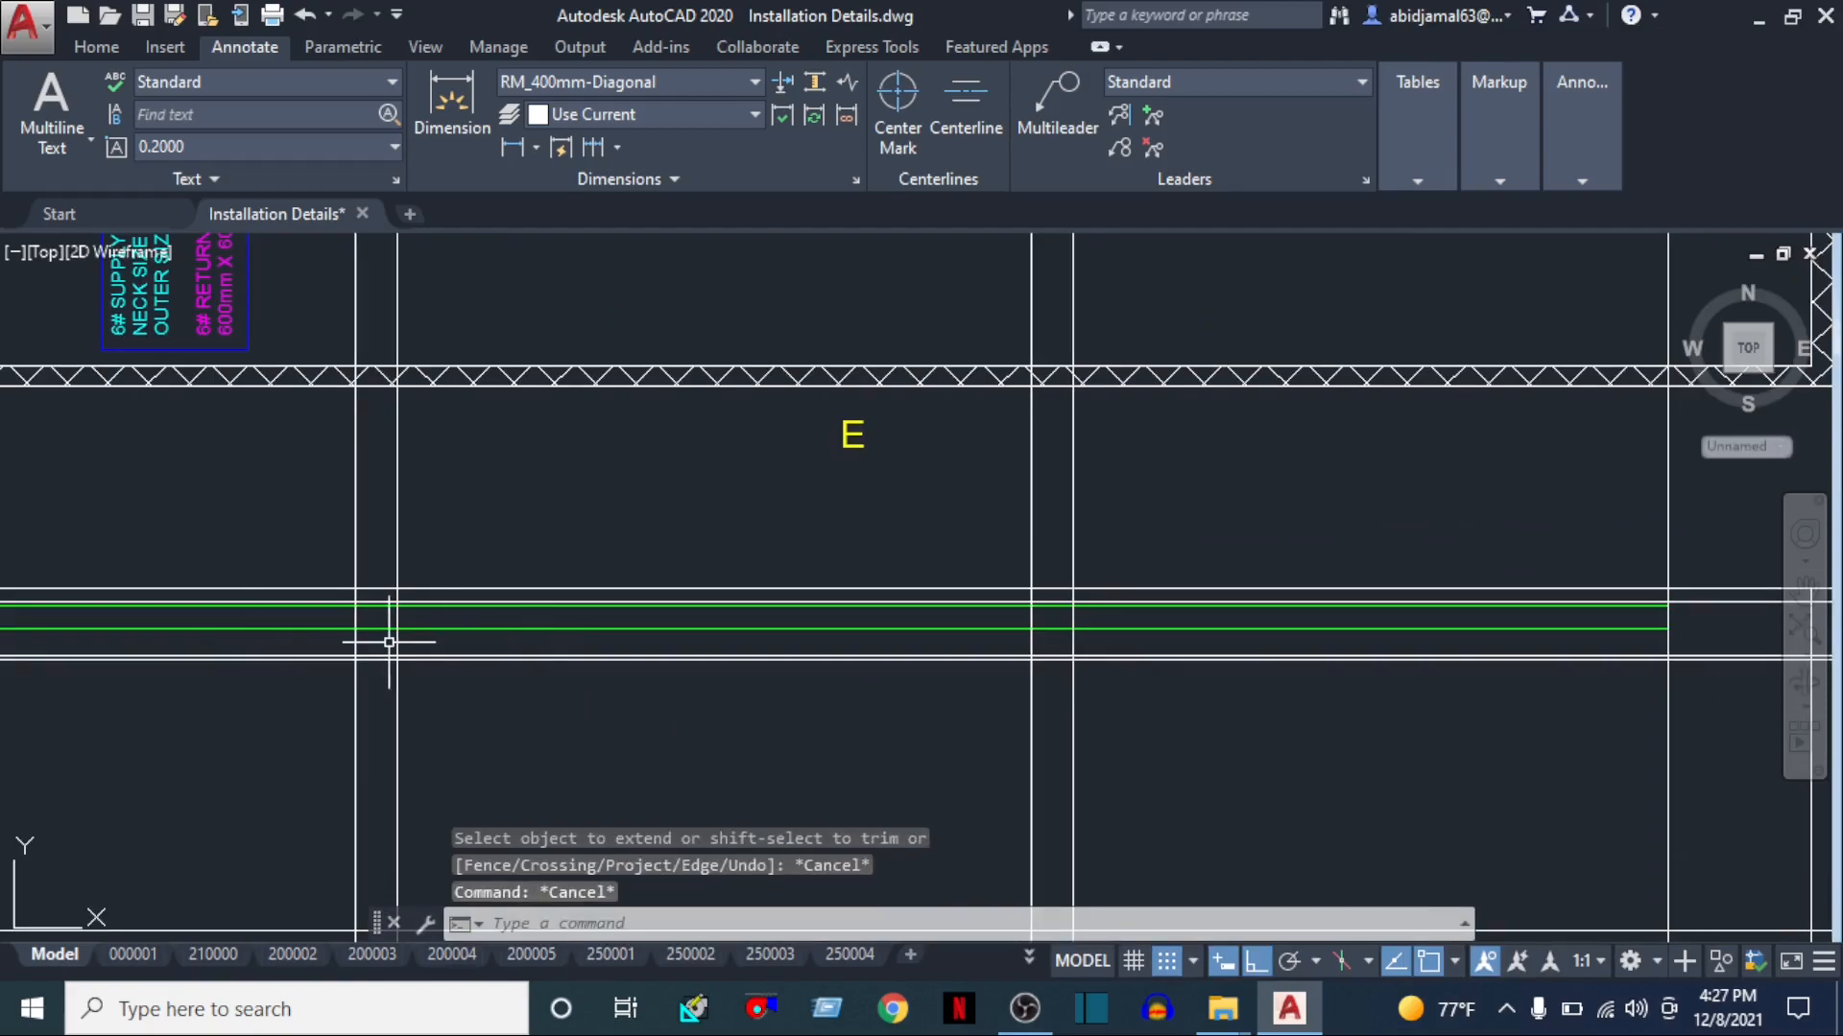
scroll(389, 642, "up", 3)
middle_click_drag(360, 585, 741, 590)
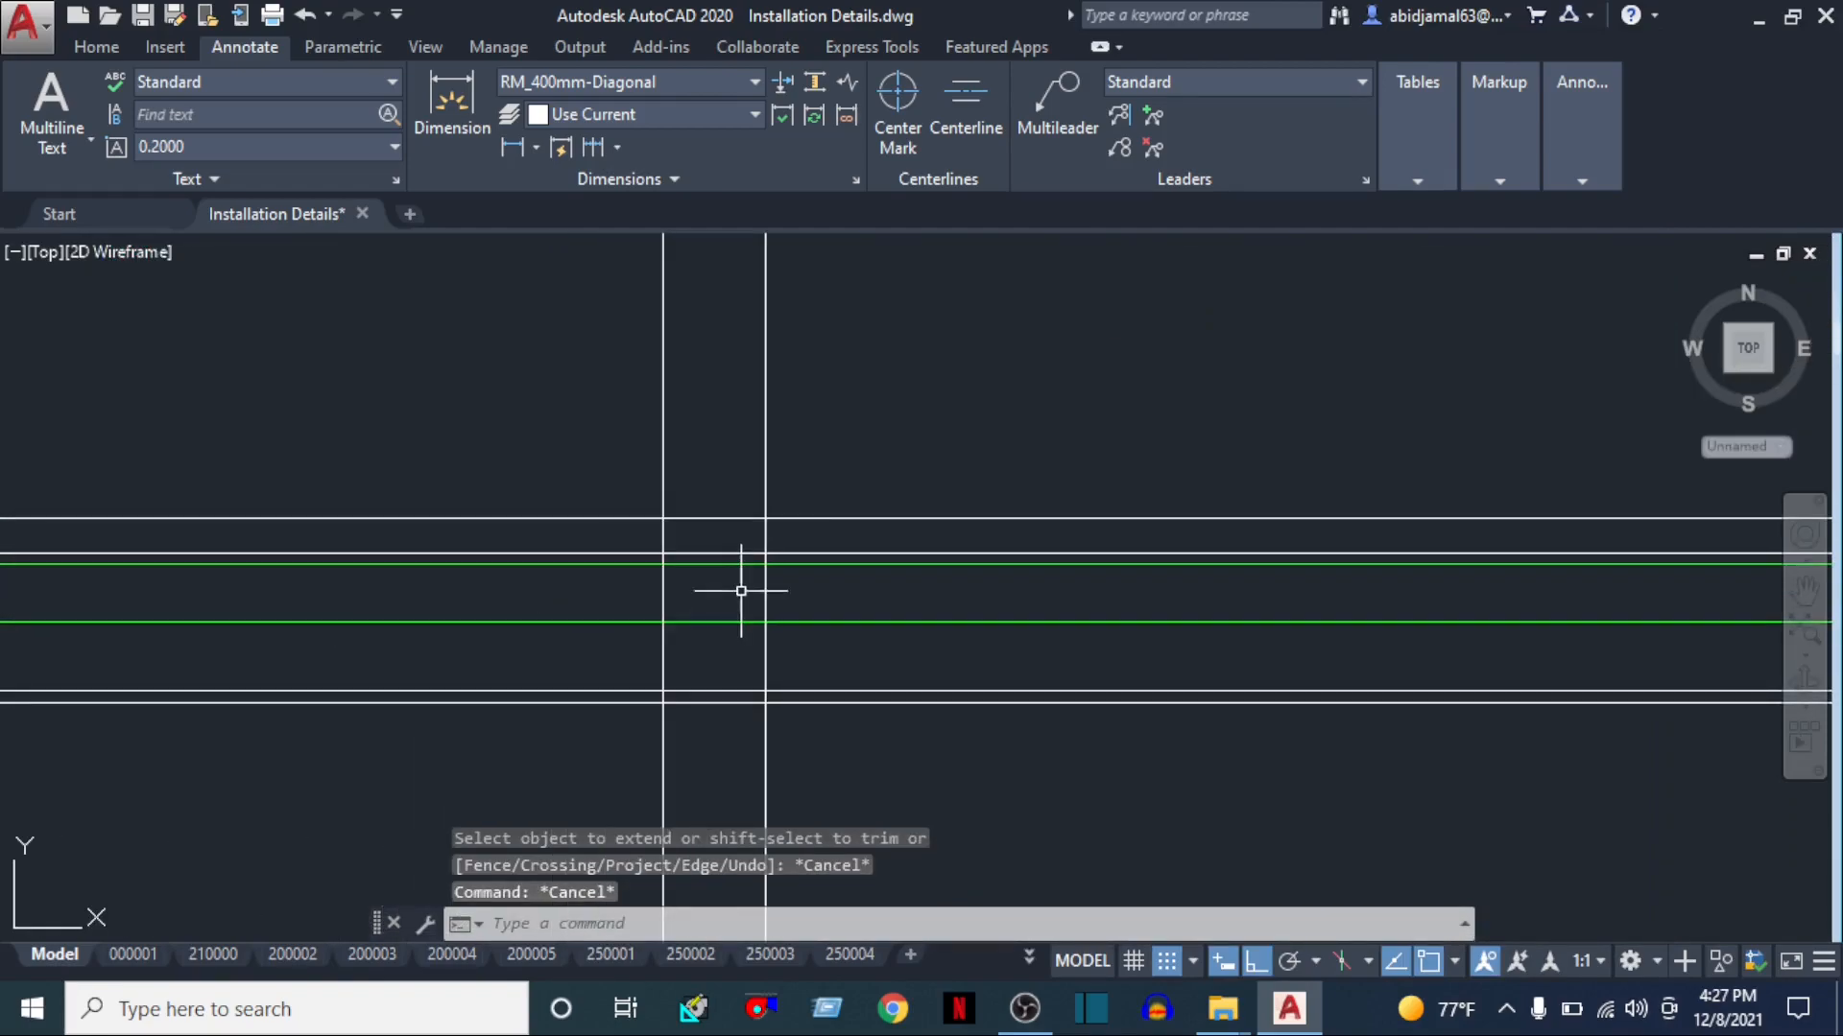
scroll(690, 617, "up", 2)
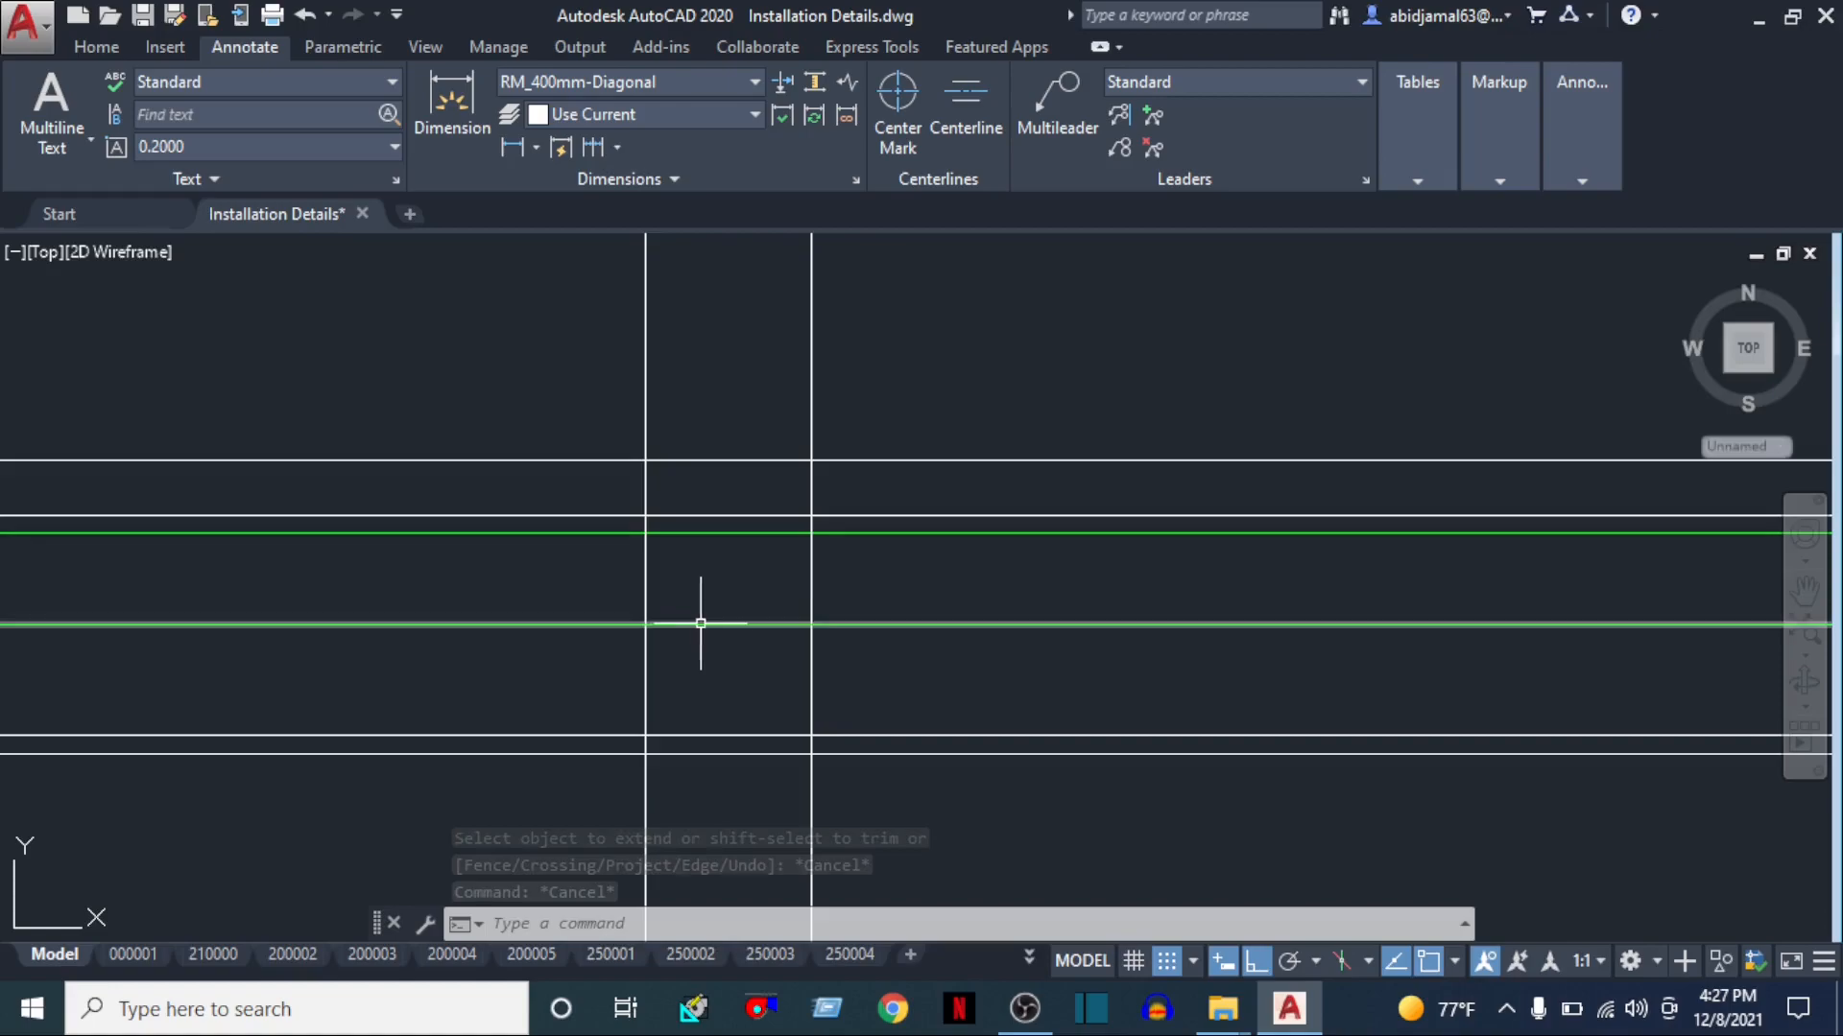
type("tr")
key("Return")
scroll(827, 550, "up", 5)
left_click(782, 510)
left_click(43, 552)
scroll(263, 654, "down", 5)
middle_click_drag(343, 683, 738, 485)
key("Escape")
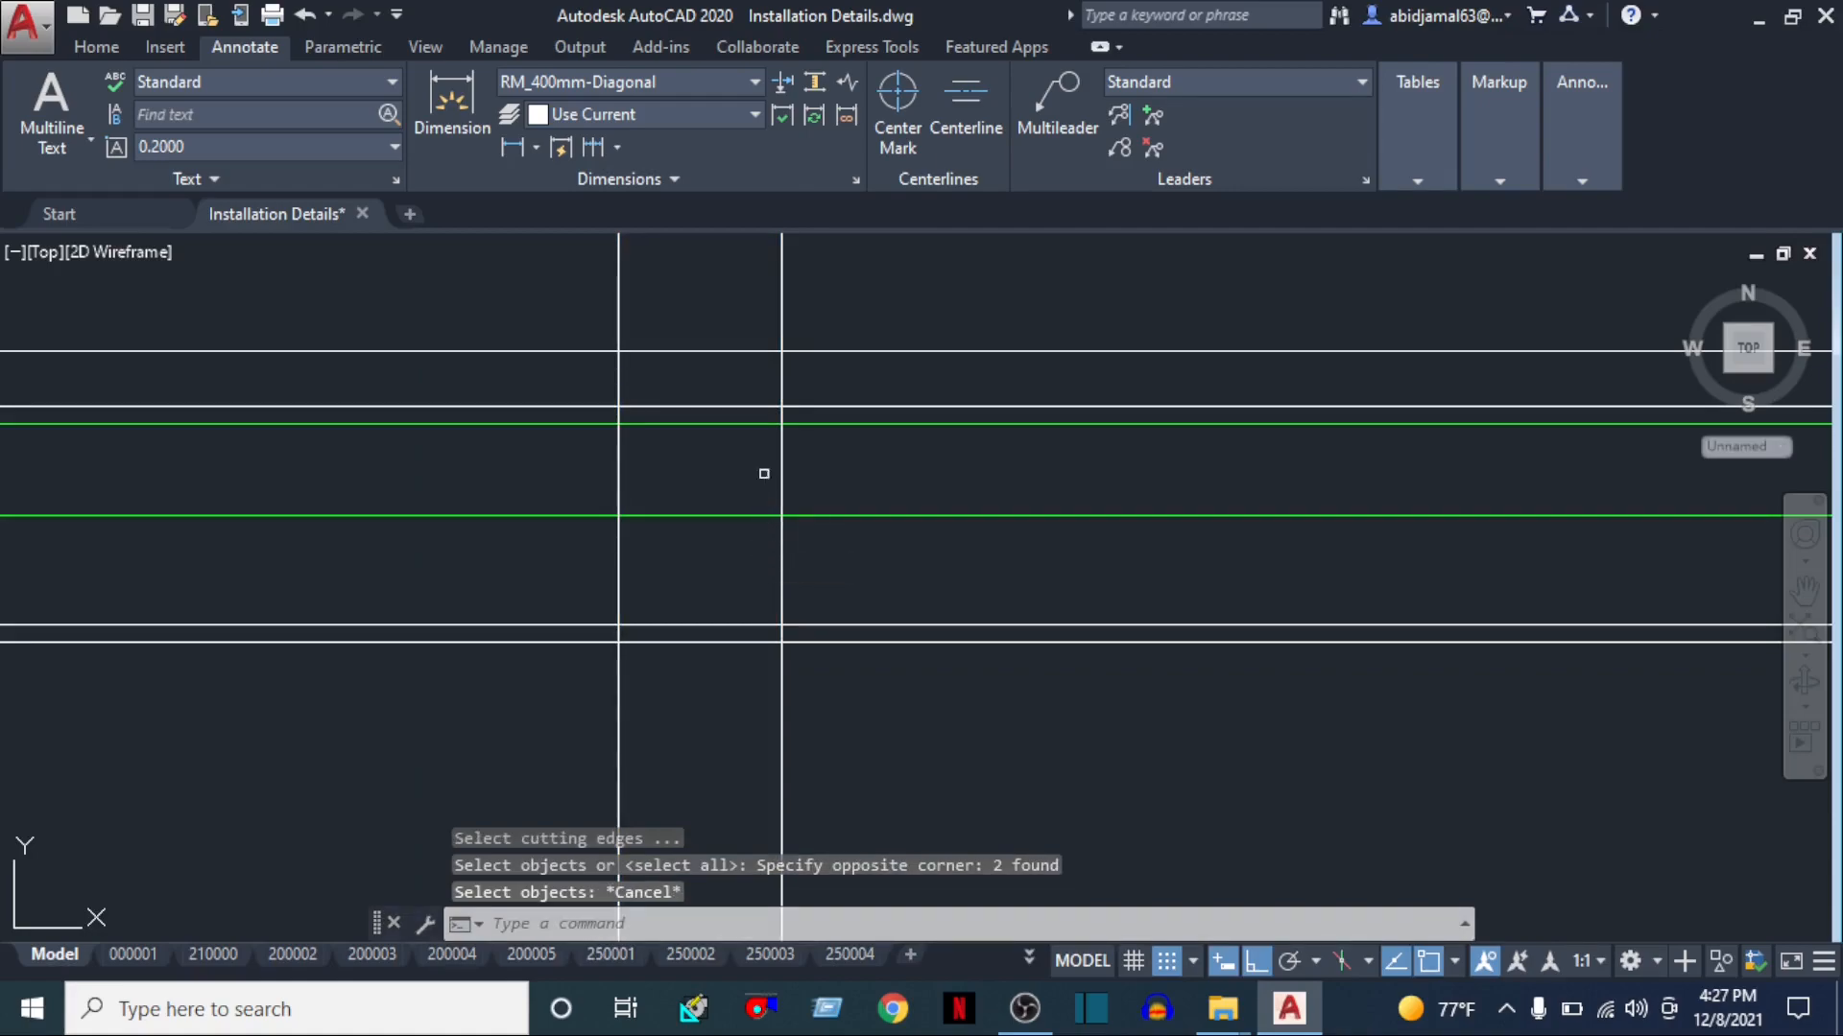
Trim the first reducer's two vertical construction lines just above and just below the green section duct
key("Return")
key("Return")
scroll(755, 439, "up", 6)
left_click(943, 322)
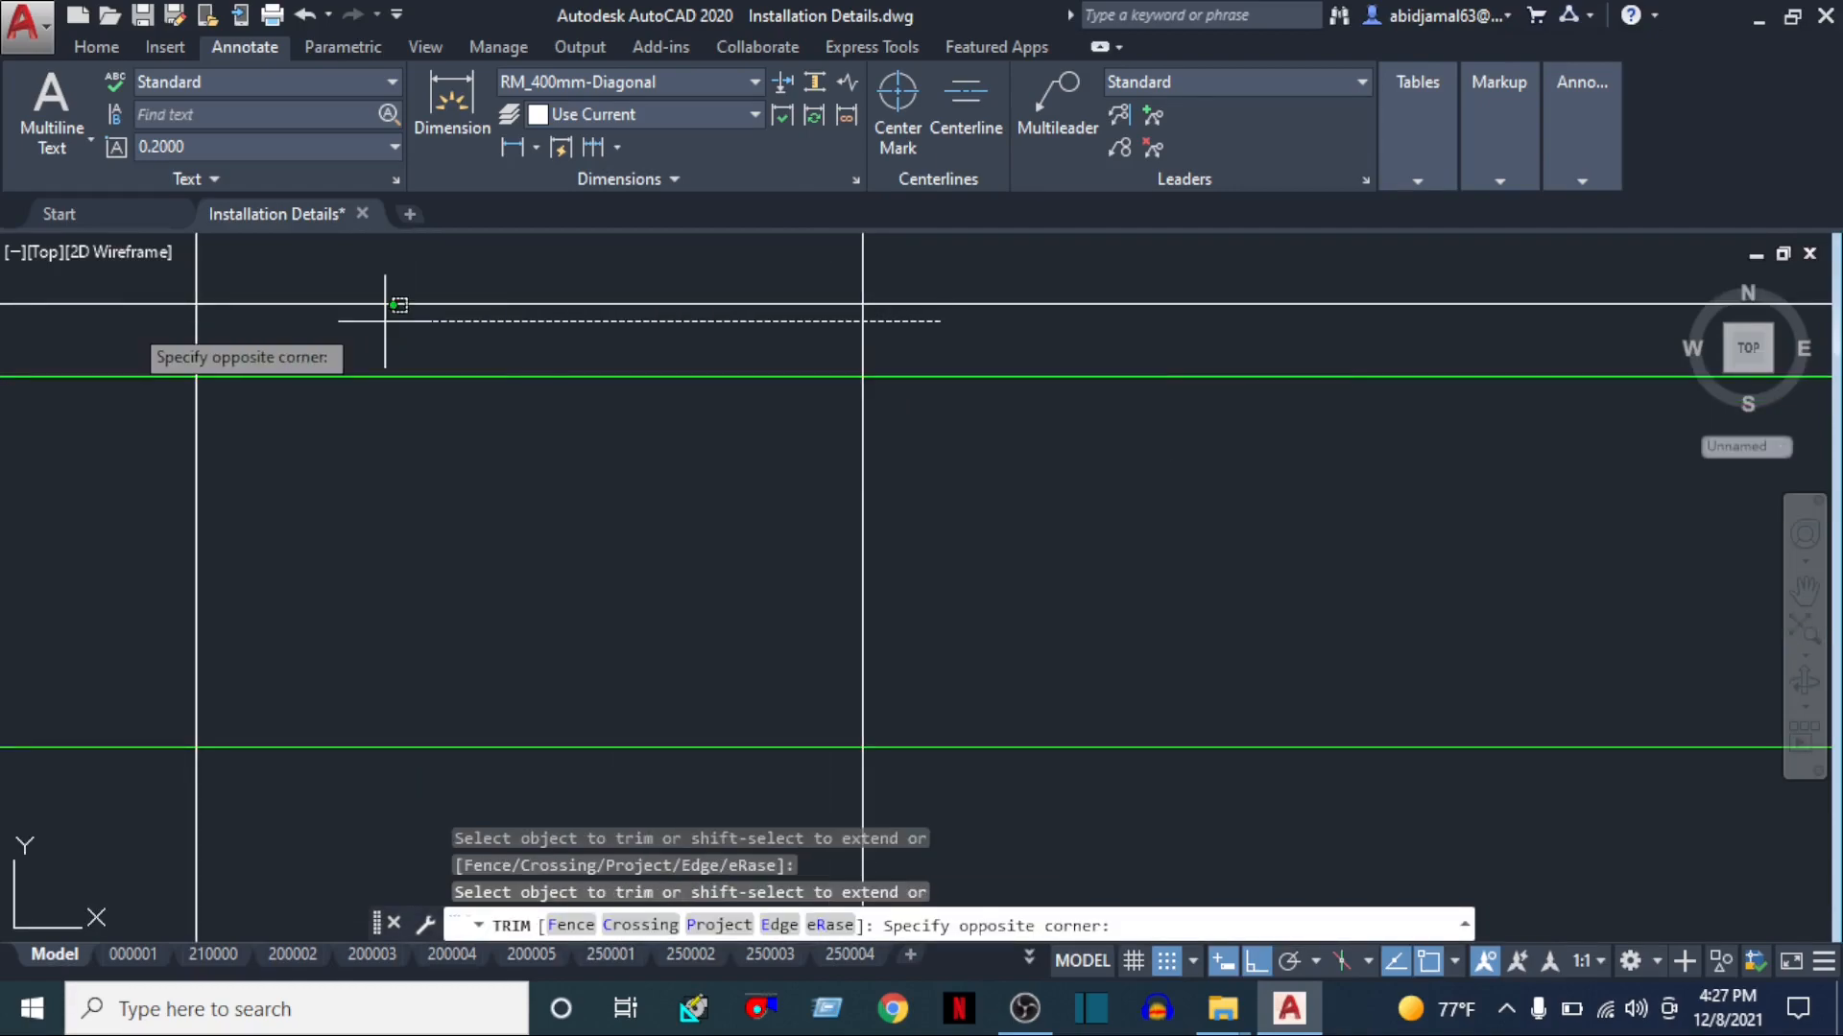
left_click(93, 362)
middle_click_drag(946, 438, 989, 617)
left_click(1048, 593)
left_click(154, 661)
Trim the second reducer's two vertical construction lines just below and just above the green section duct
scroll(1247, 639, "down", 5)
scroll(1085, 739, "up", 4)
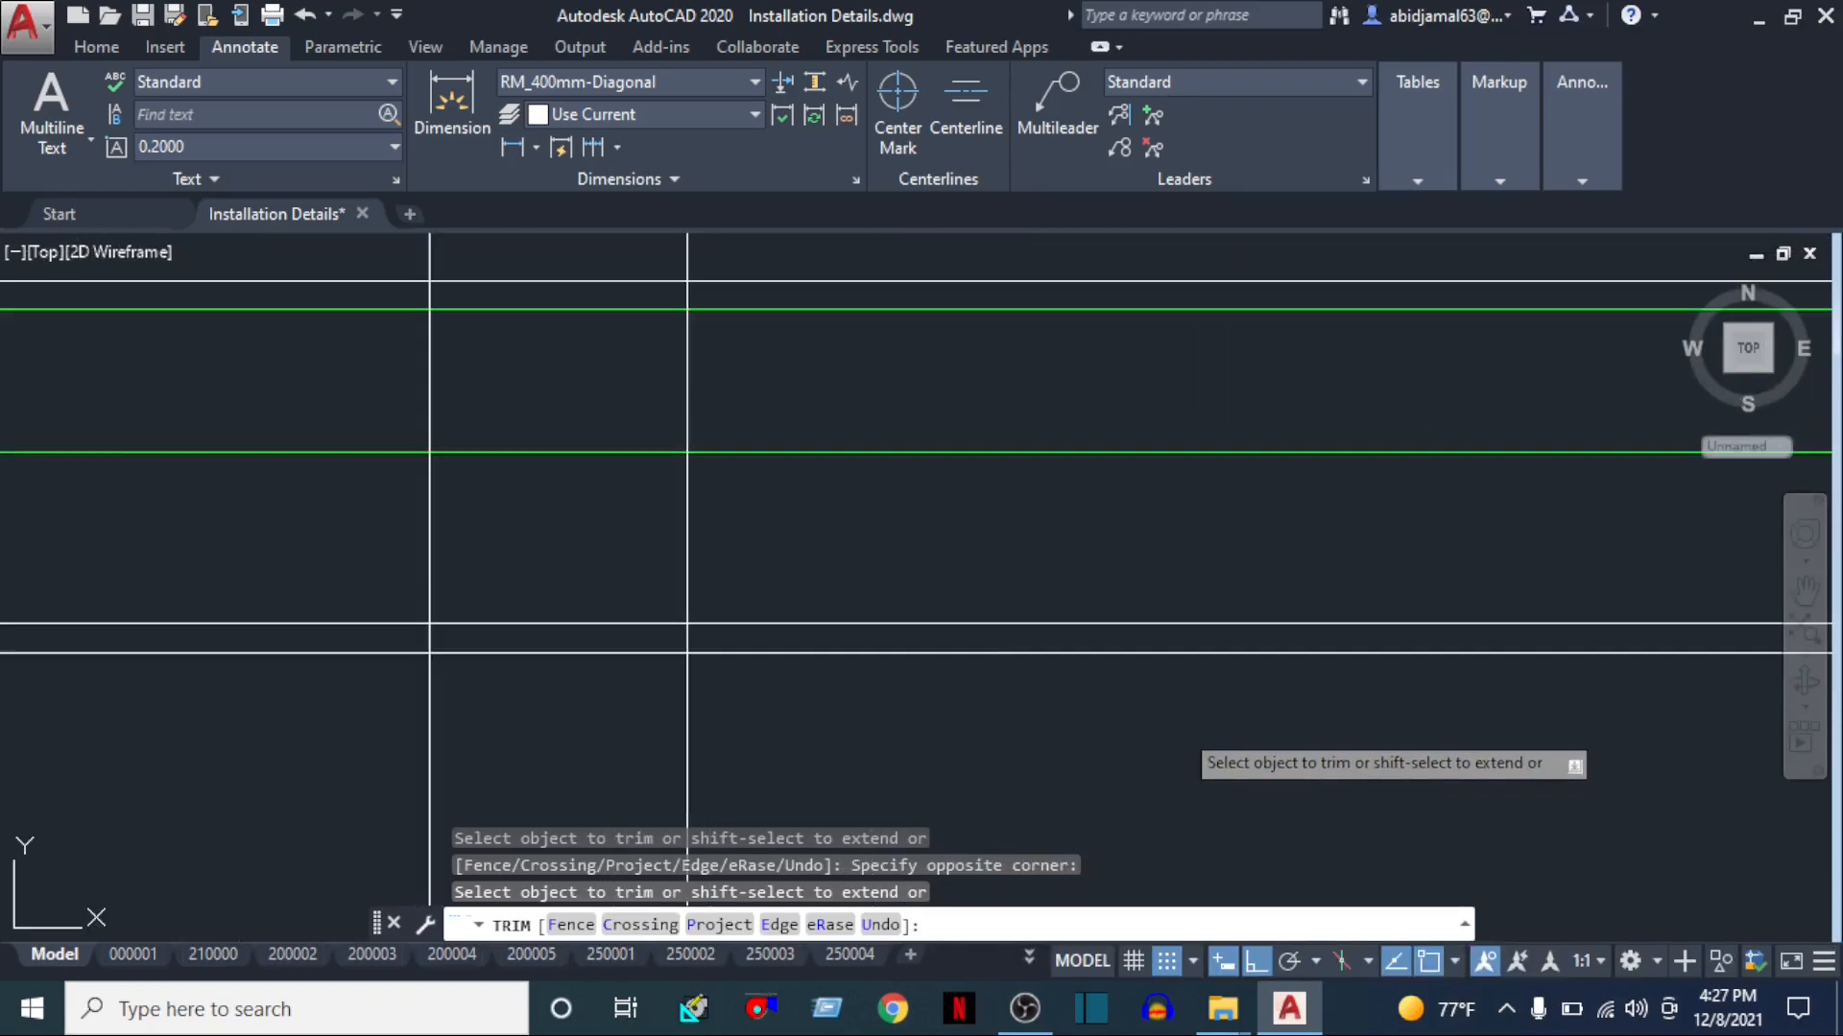
left_click(671, 486)
left_click(288, 530)
middle_click_drag(503, 501, 694, 886)
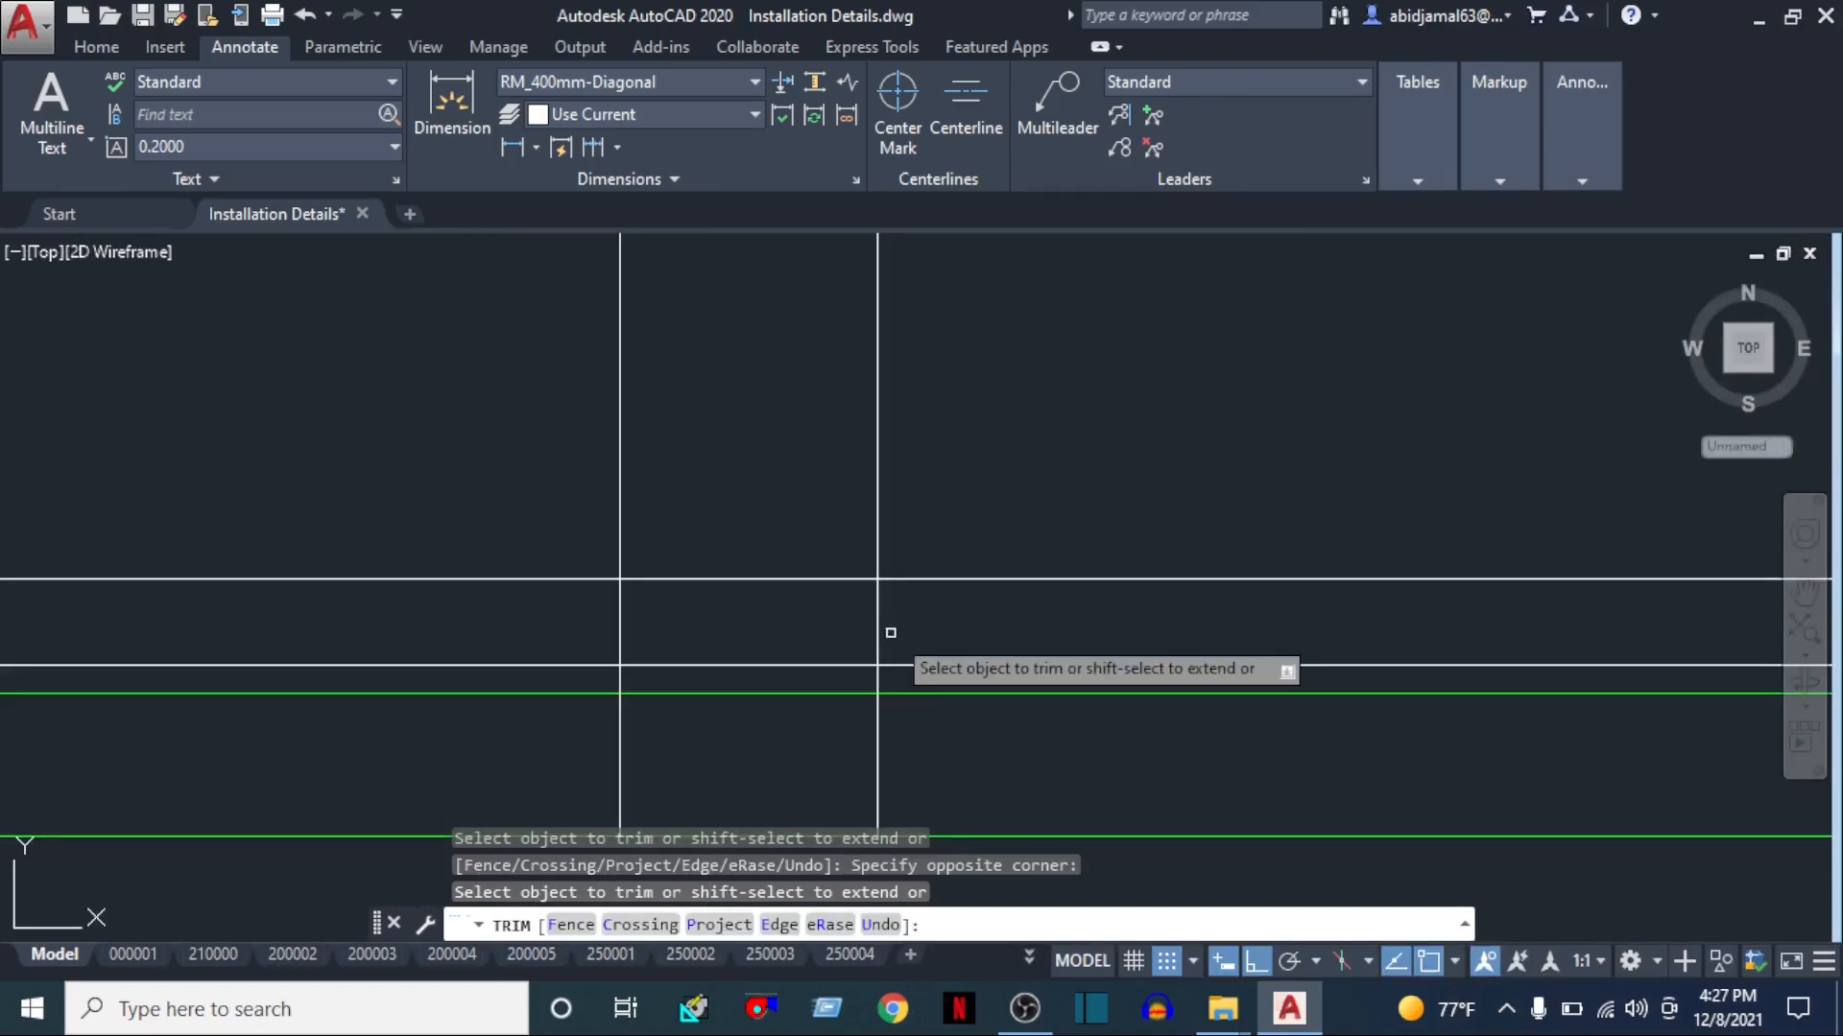
left_click(854, 725)
left_click(111, 753)
Trim the far-end construction line above and below the section duct, leaving only the segment that closes the duct
scroll(518, 708, "down", 5)
middle_click_drag(1275, 687, 625, 639)
scroll(1361, 680, "up", 5)
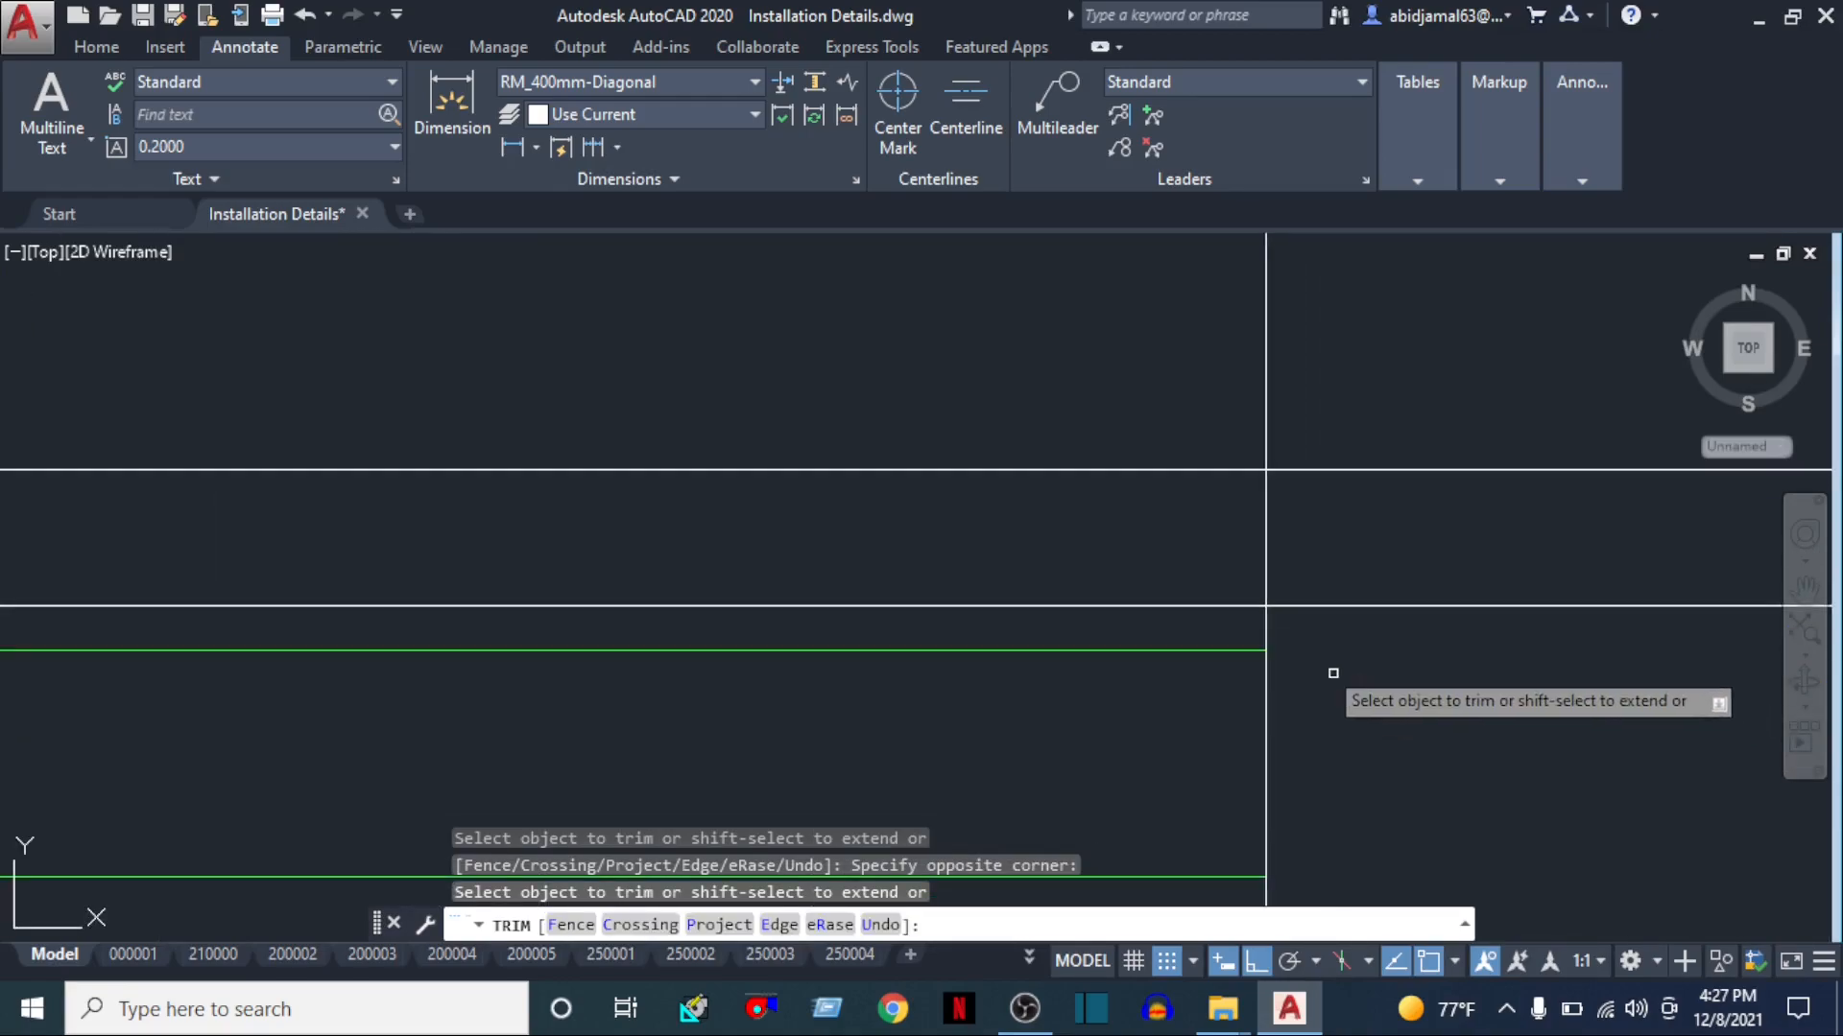
middle_click_drag(1317, 749, 1319, 603)
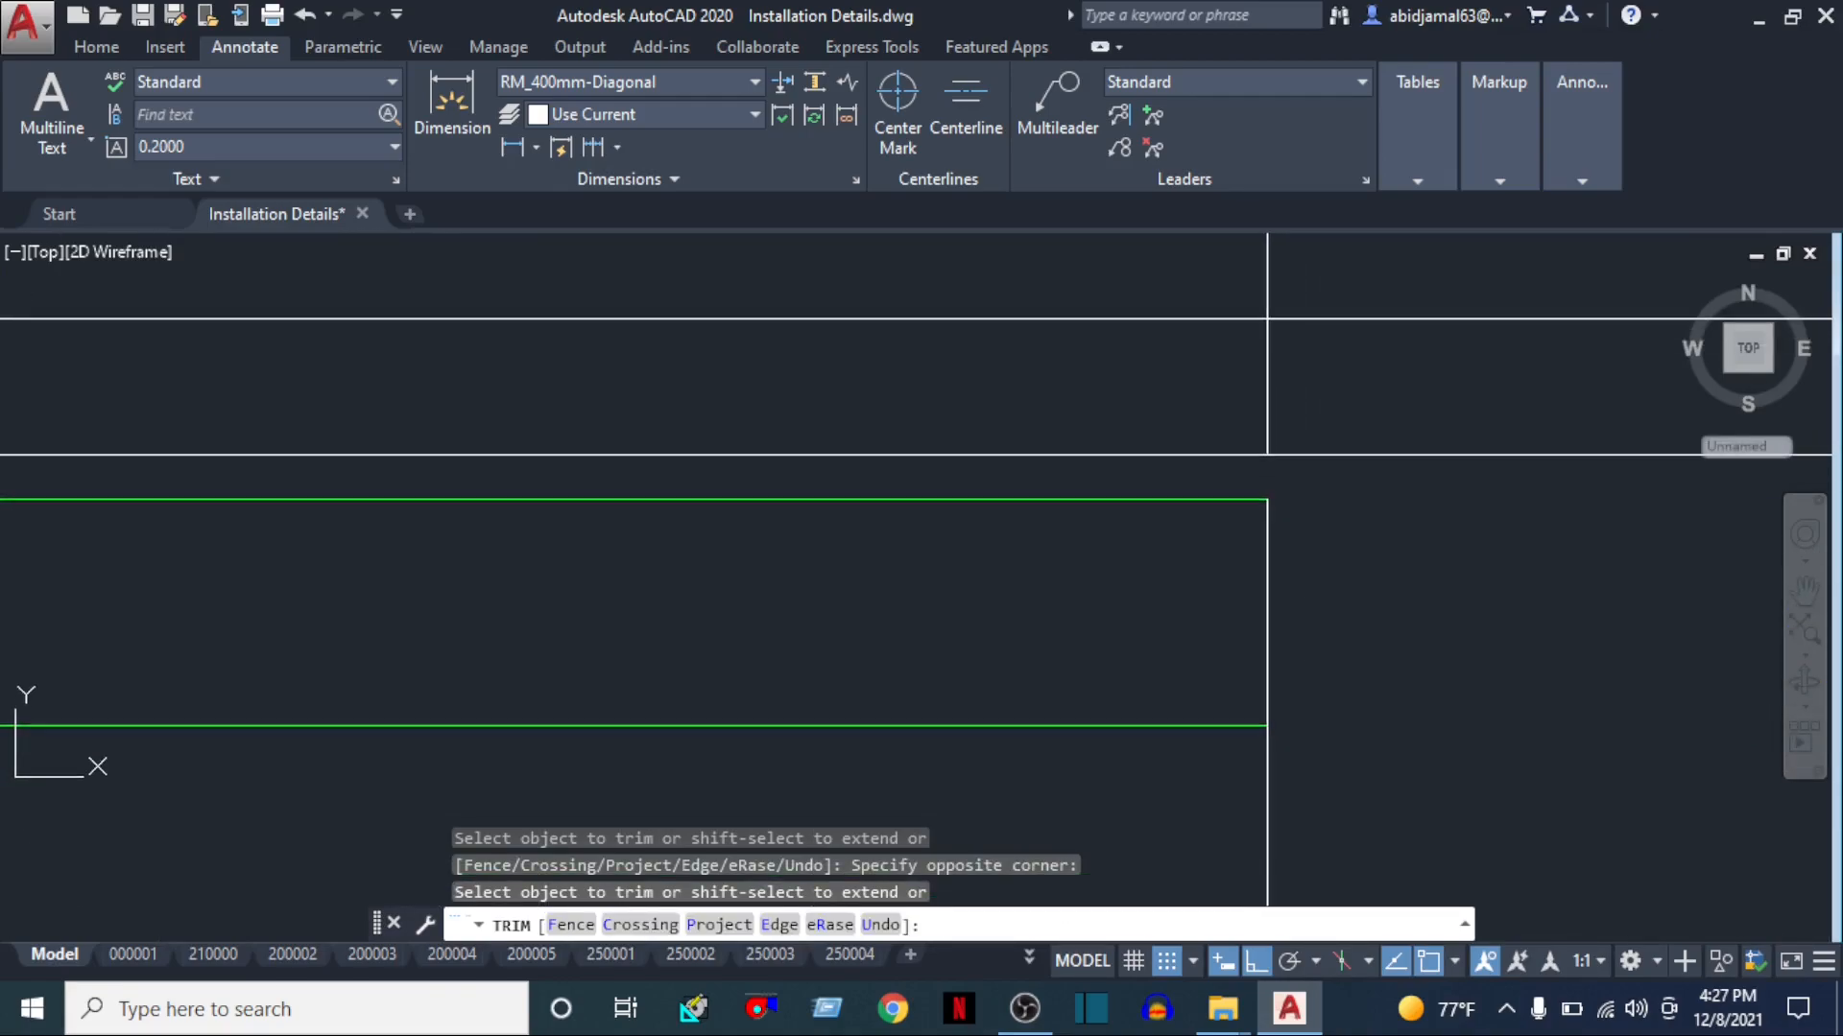
key("Escape")
Erase the leftover vertical construction lines running from the plan down to the section's roof
scroll(1234, 761, "down", 5)
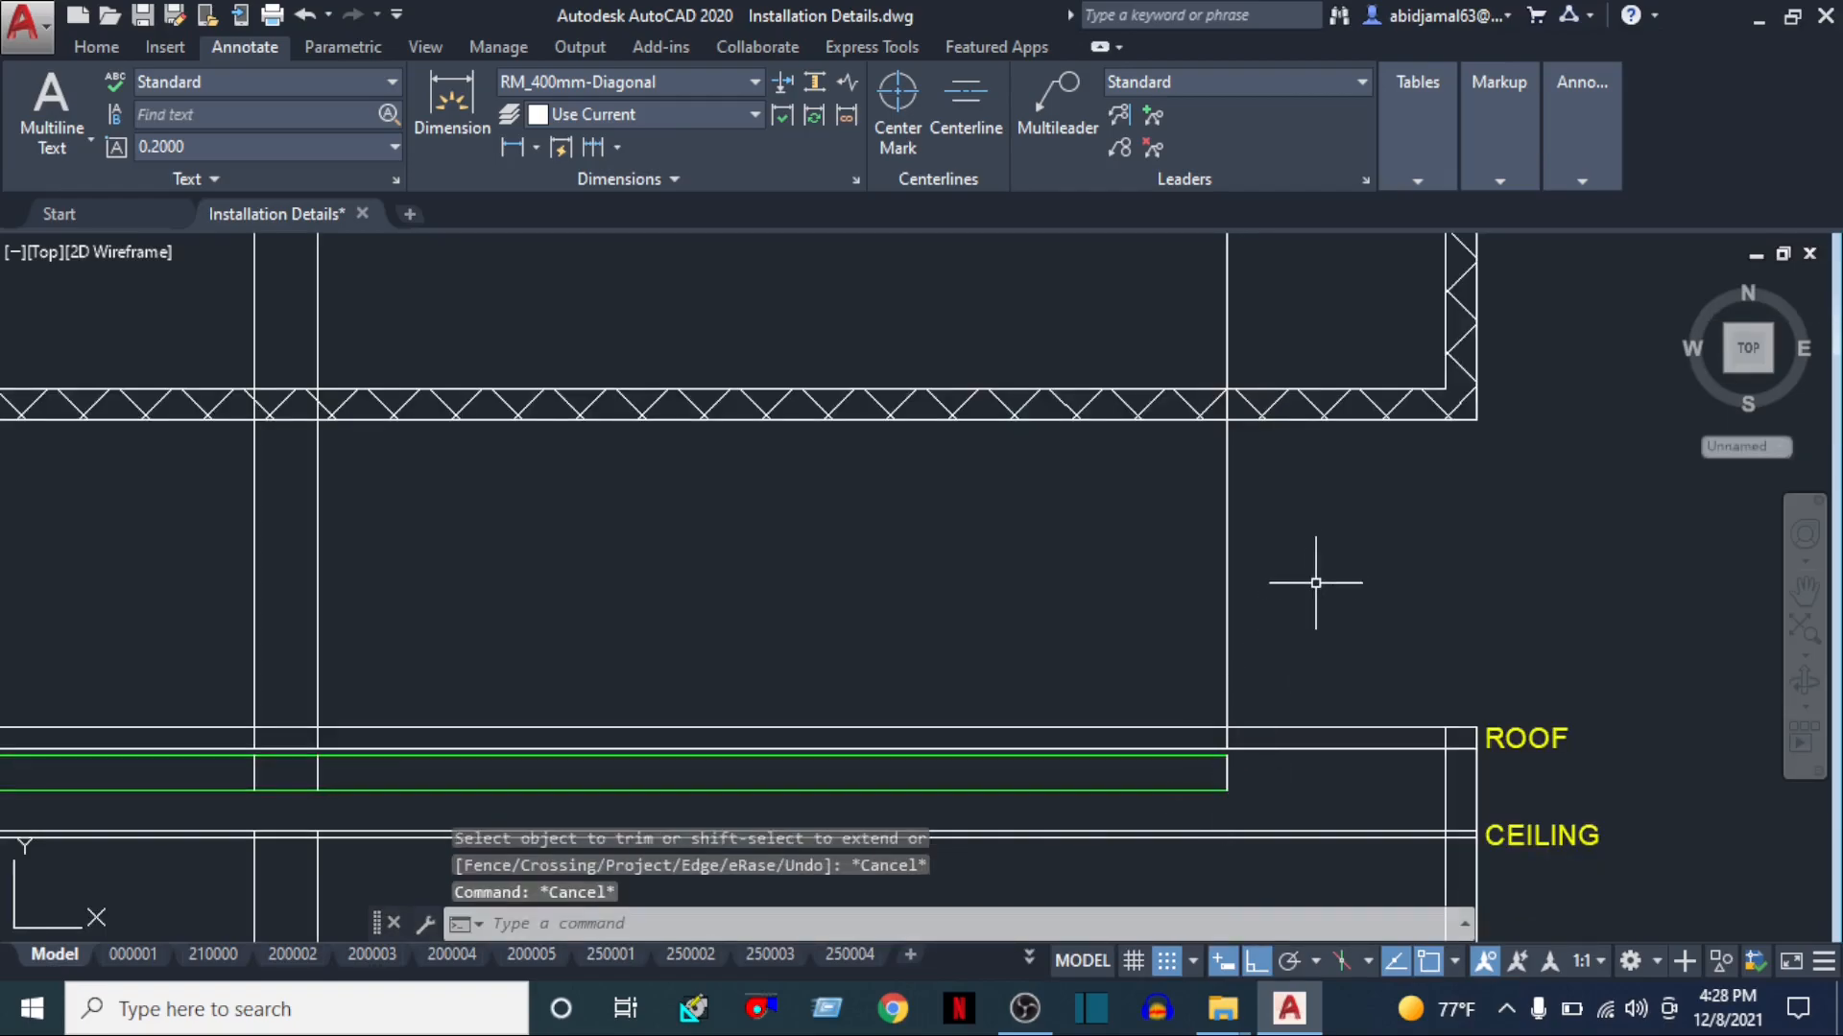
scroll(1315, 583, "down", 4)
left_click(1382, 567)
left_click(197, 638)
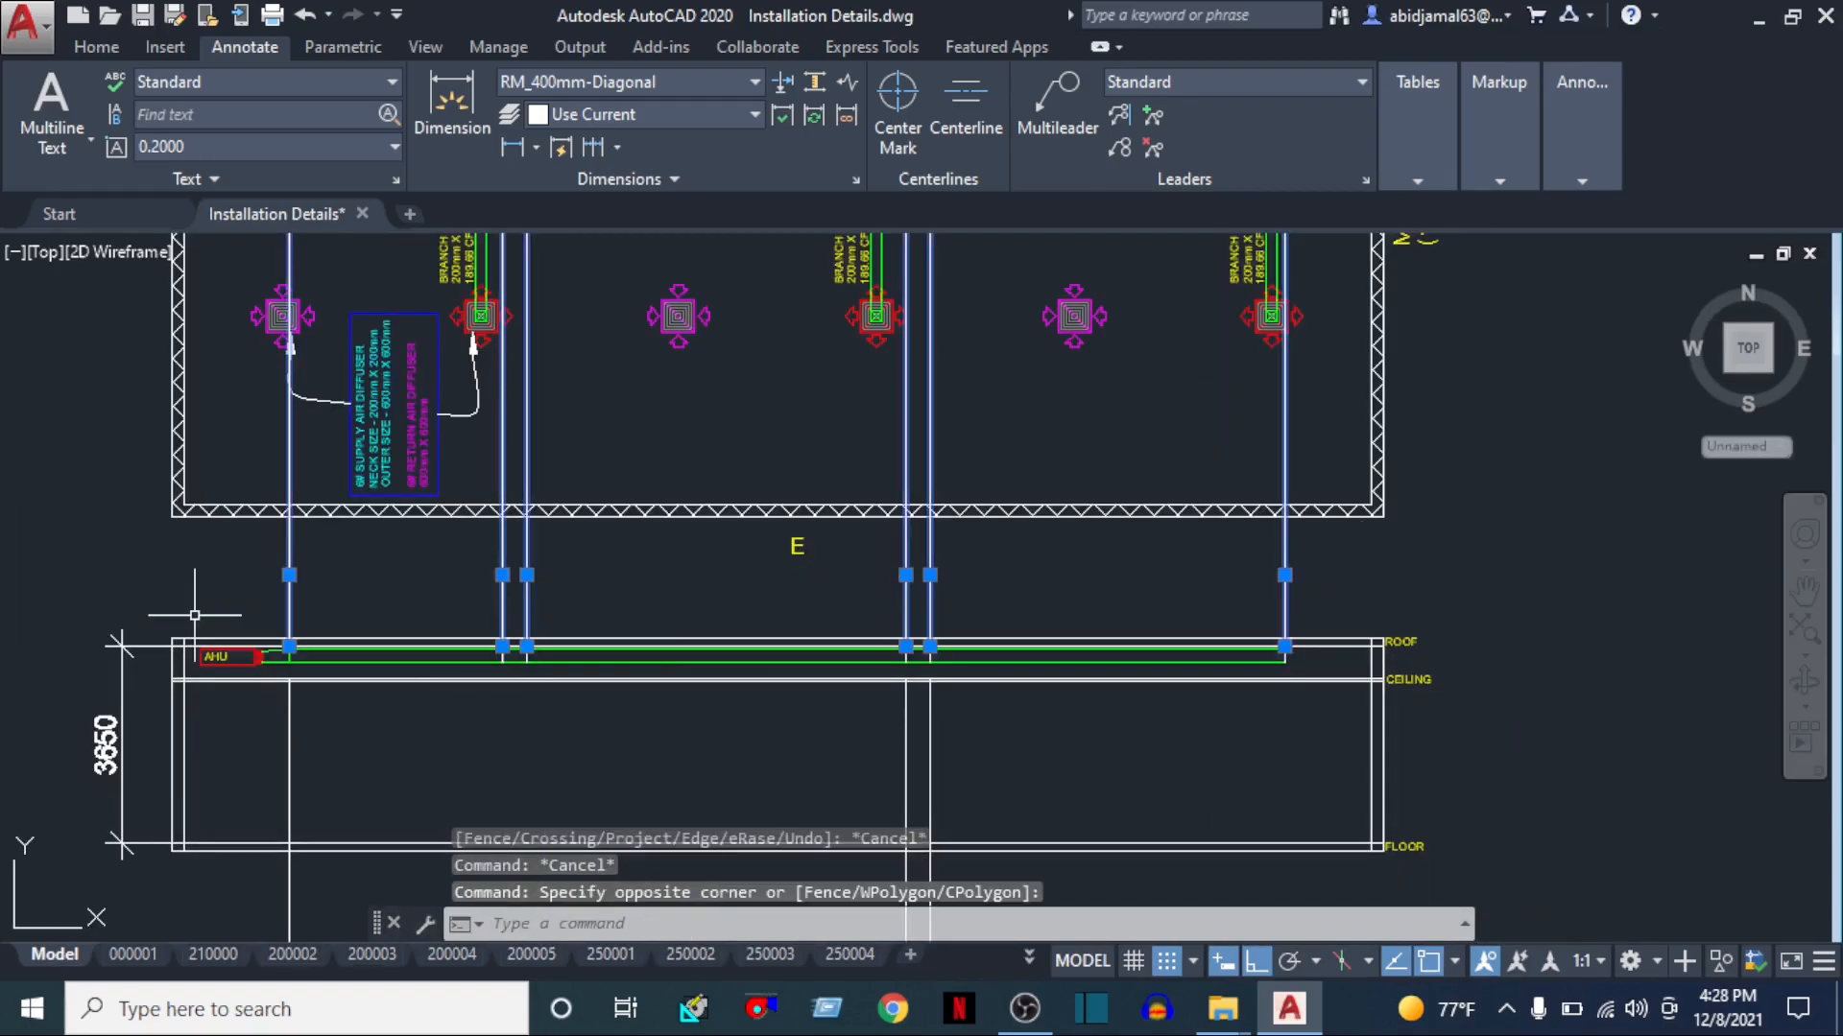
type("e")
key("Return")
Erase the leftover vertical construction lines running through the section's room and below the floor
middle_click_drag(790, 679, 924, 412)
left_click(1325, 720)
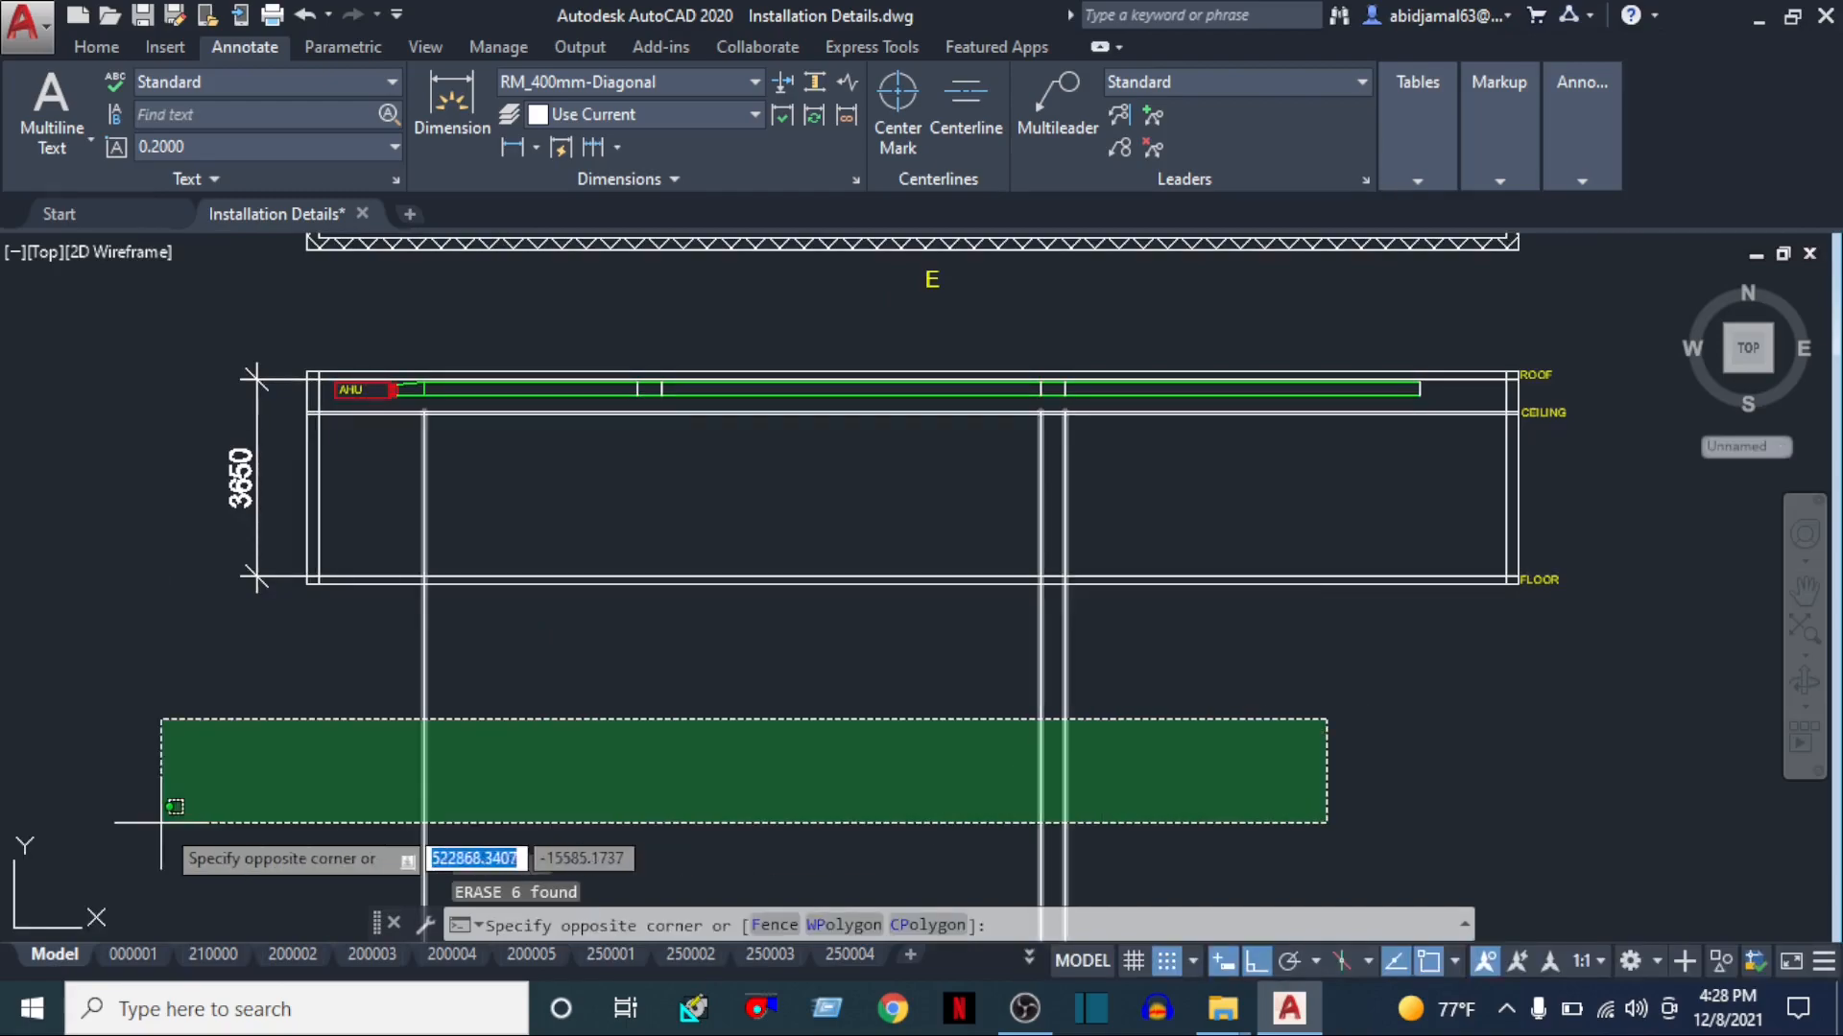
left_click(303, 808)
type("e")
key("Return")
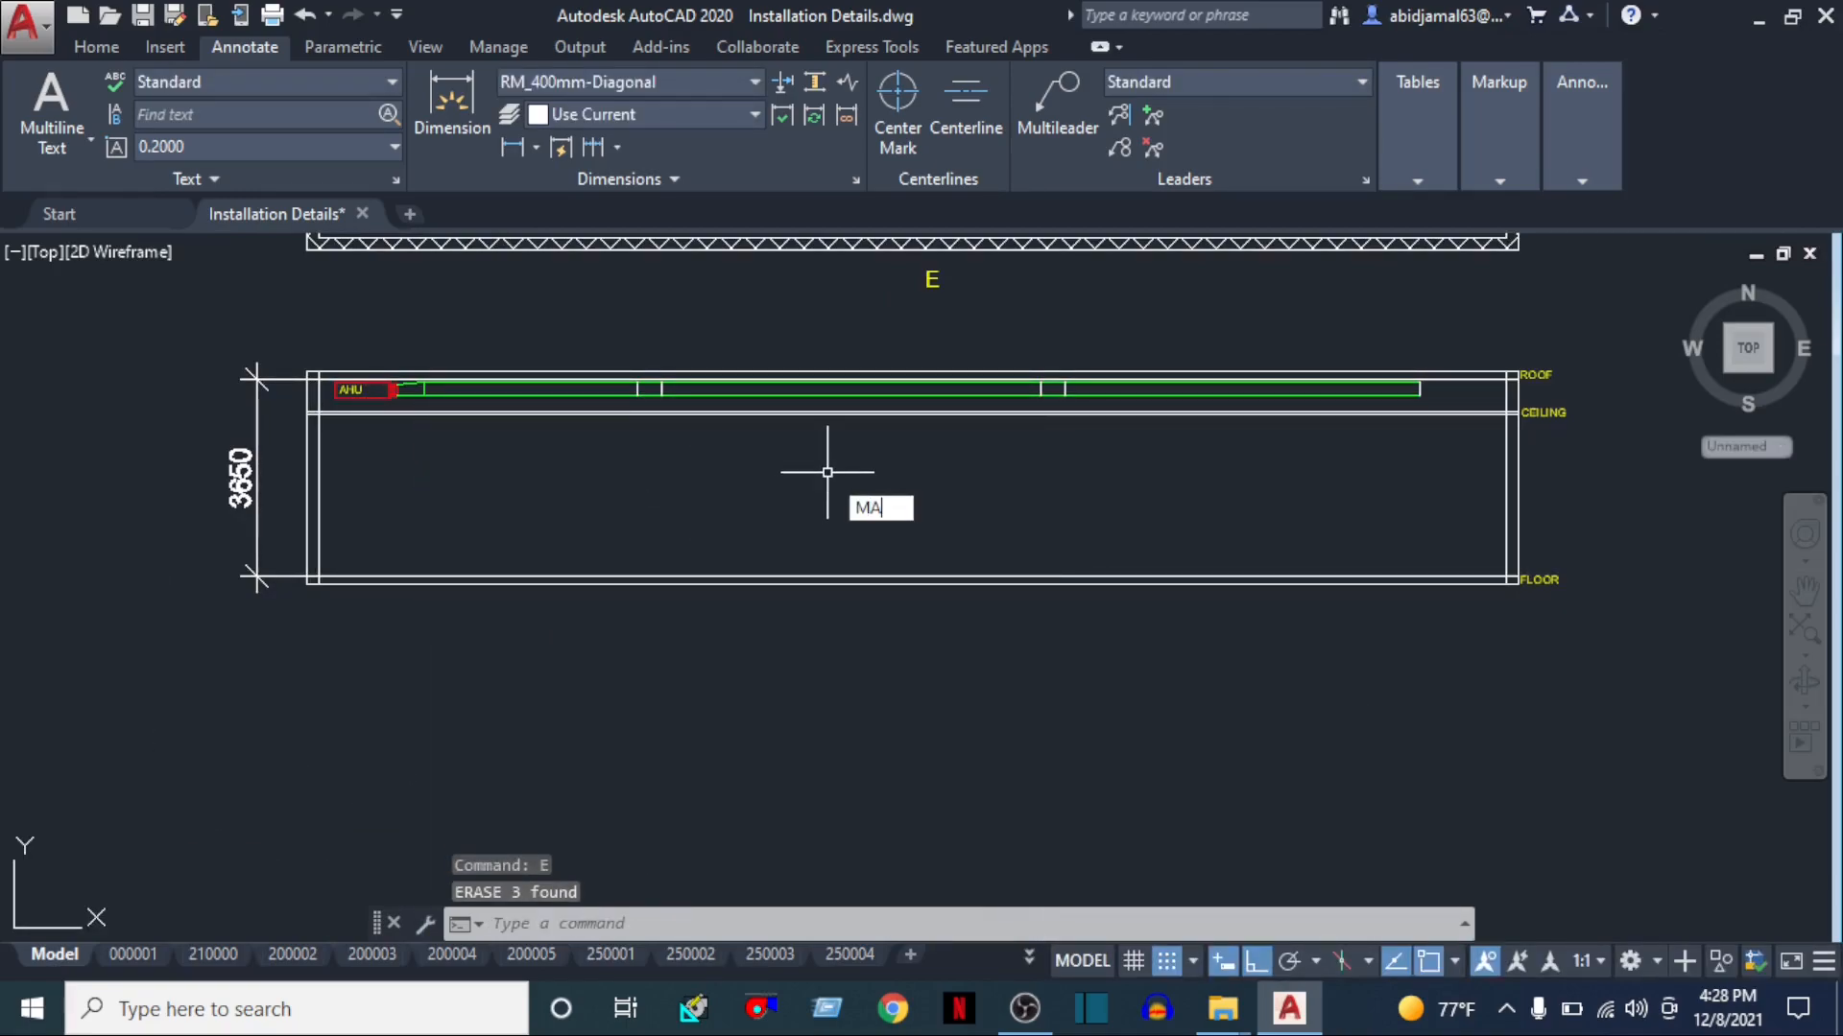
Match the vertical lines of both reducers in the section to the properties of the green duct line
type("MA")
key("Return")
scroll(599, 413, "up", 5)
left_click(599, 396)
left_click(933, 362)
left_click(675, 432)
middle_click_drag(1104, 426, 153, 604)
left_click(1522, 557)
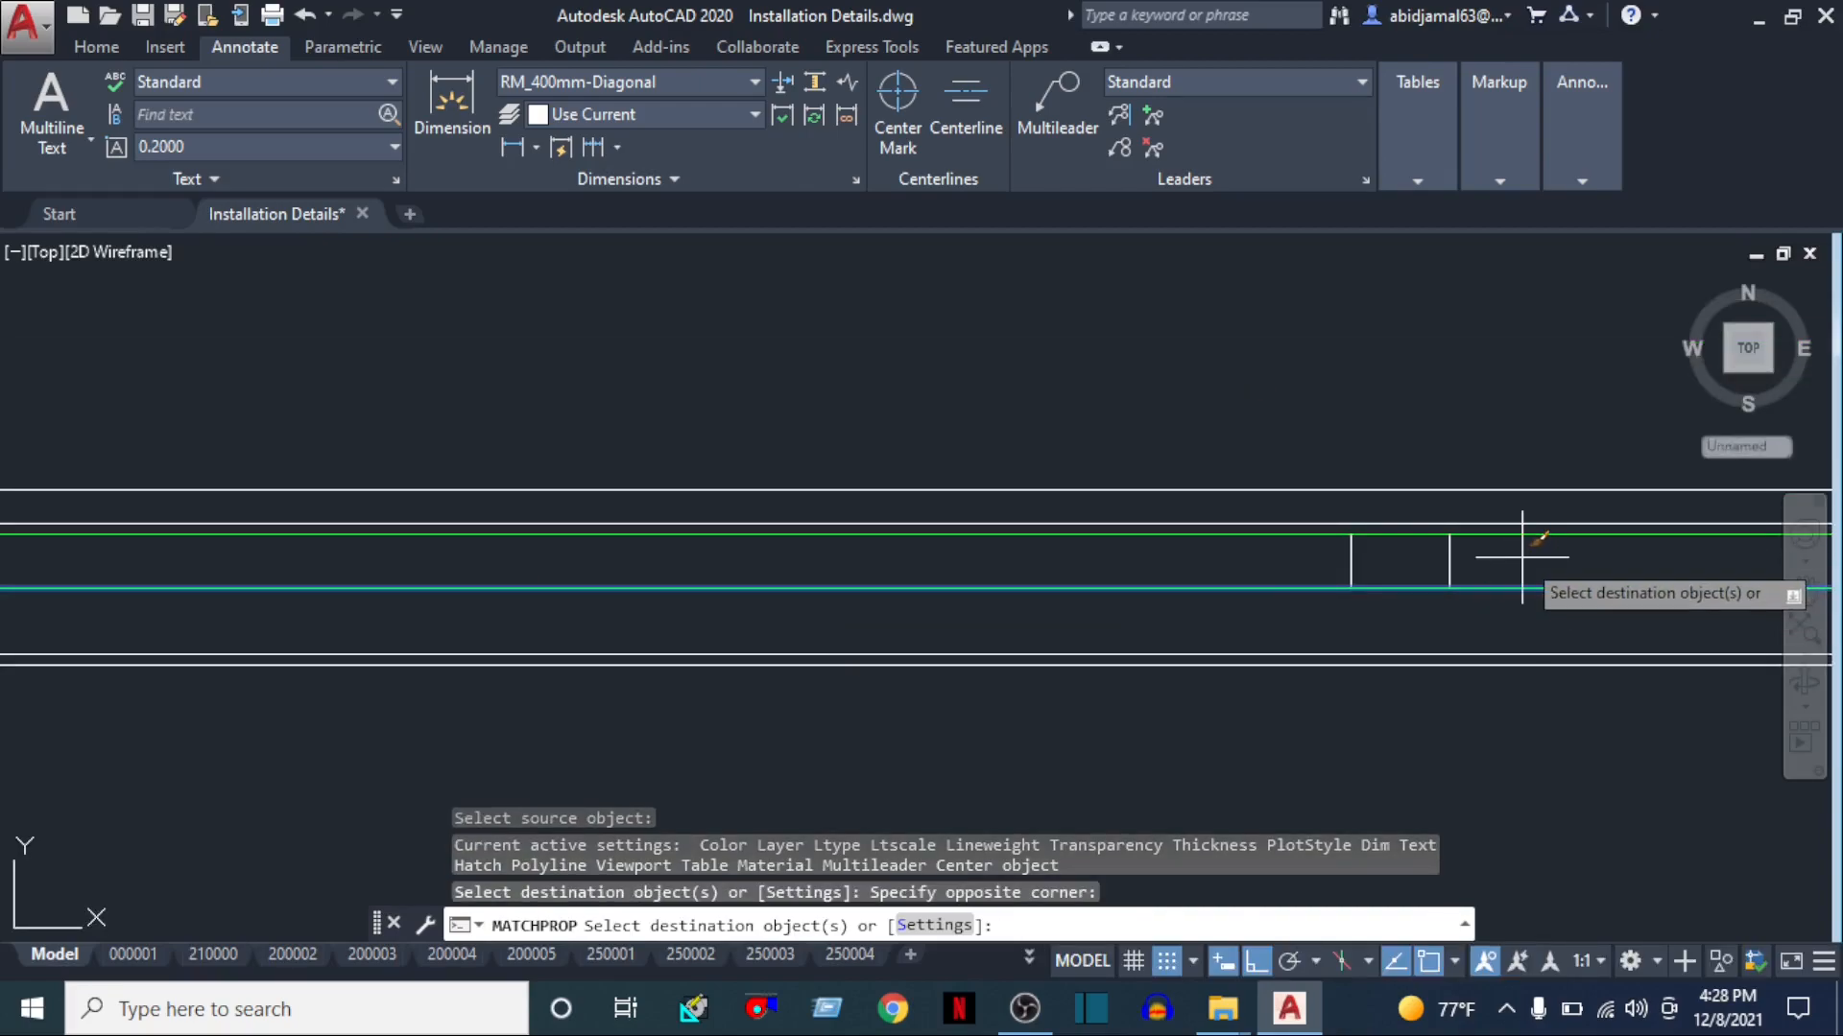
left_click(1245, 613)
Match the remaining white vertical duct lines, at the AHU connection and the far end, to the green duct line
middle_click_drag(1420, 570, 288, 623)
middle_click_drag(1124, 643, 1456, 533)
left_click(1189, 531)
left_click(909, 622)
key("Escape")
scroll(849, 617, "down", 4)
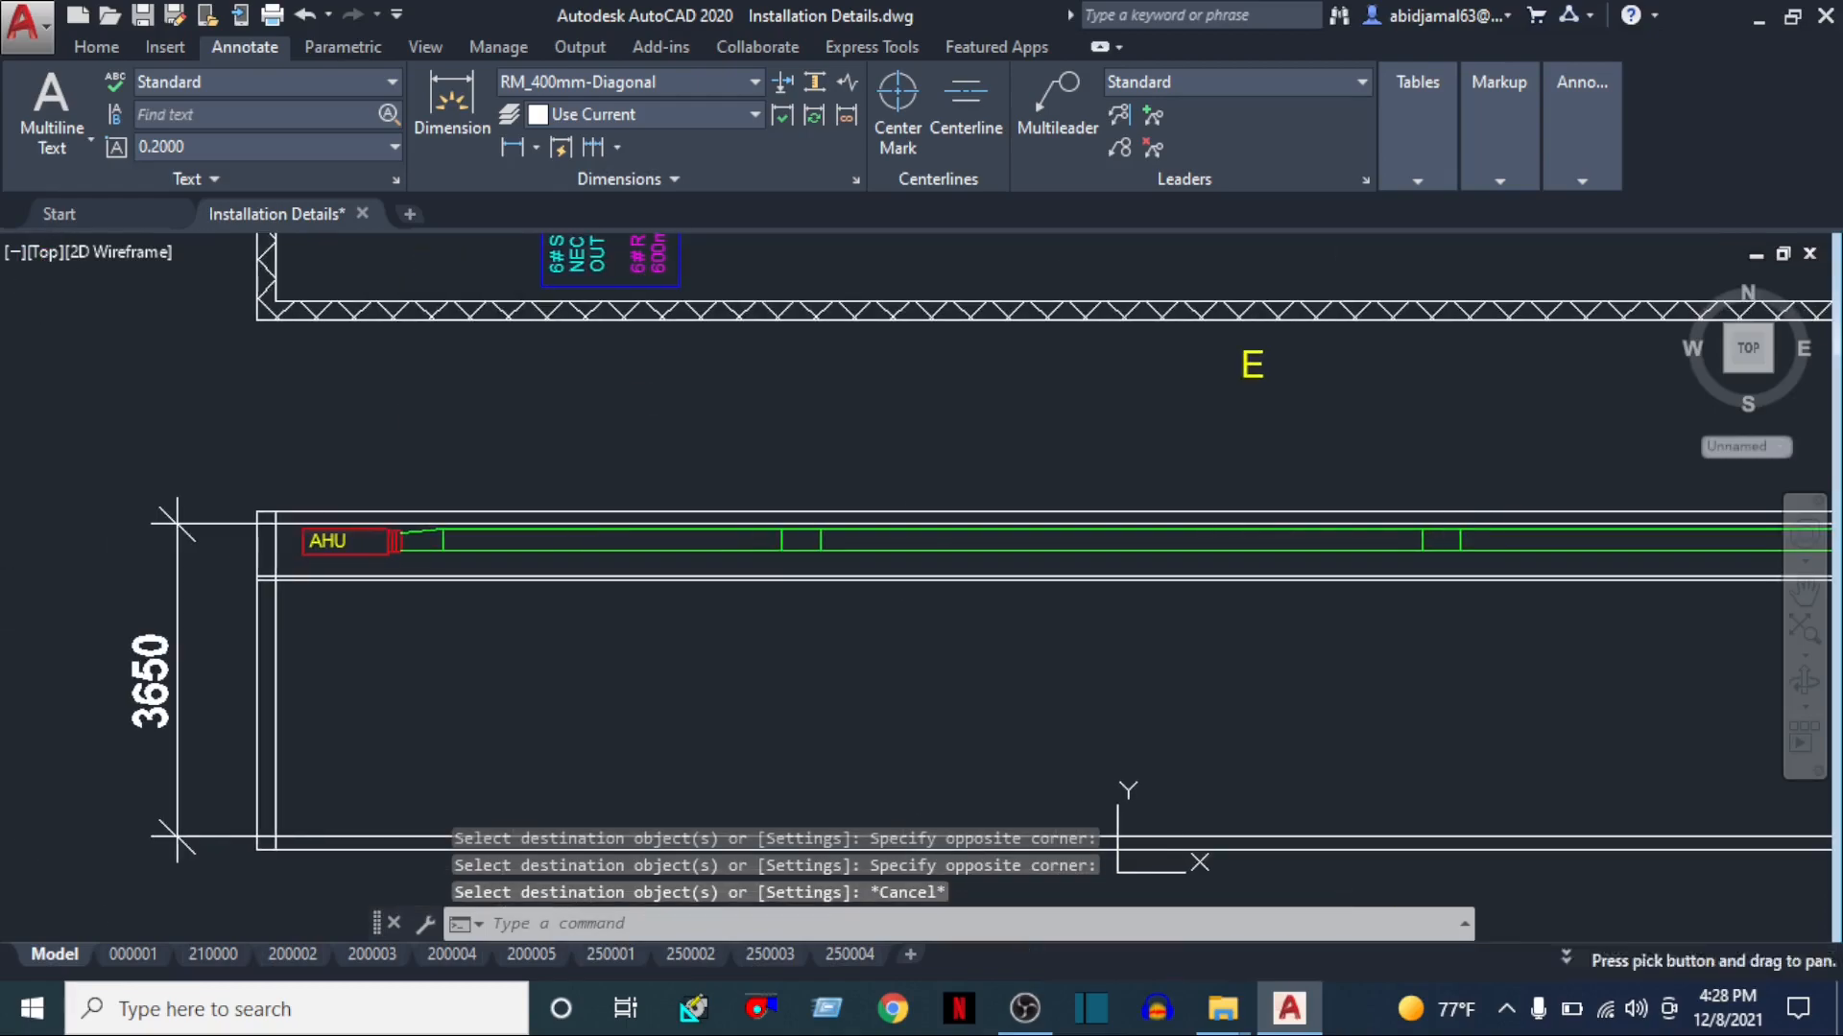
Copy the AHU label horizontally into the first reducer of the section duct
scroll(470, 579, "up", 2)
type("co")
key("Return")
left_click(386, 522)
key("Return")
left_click(342, 516)
scroll(1205, 523, "up", 3)
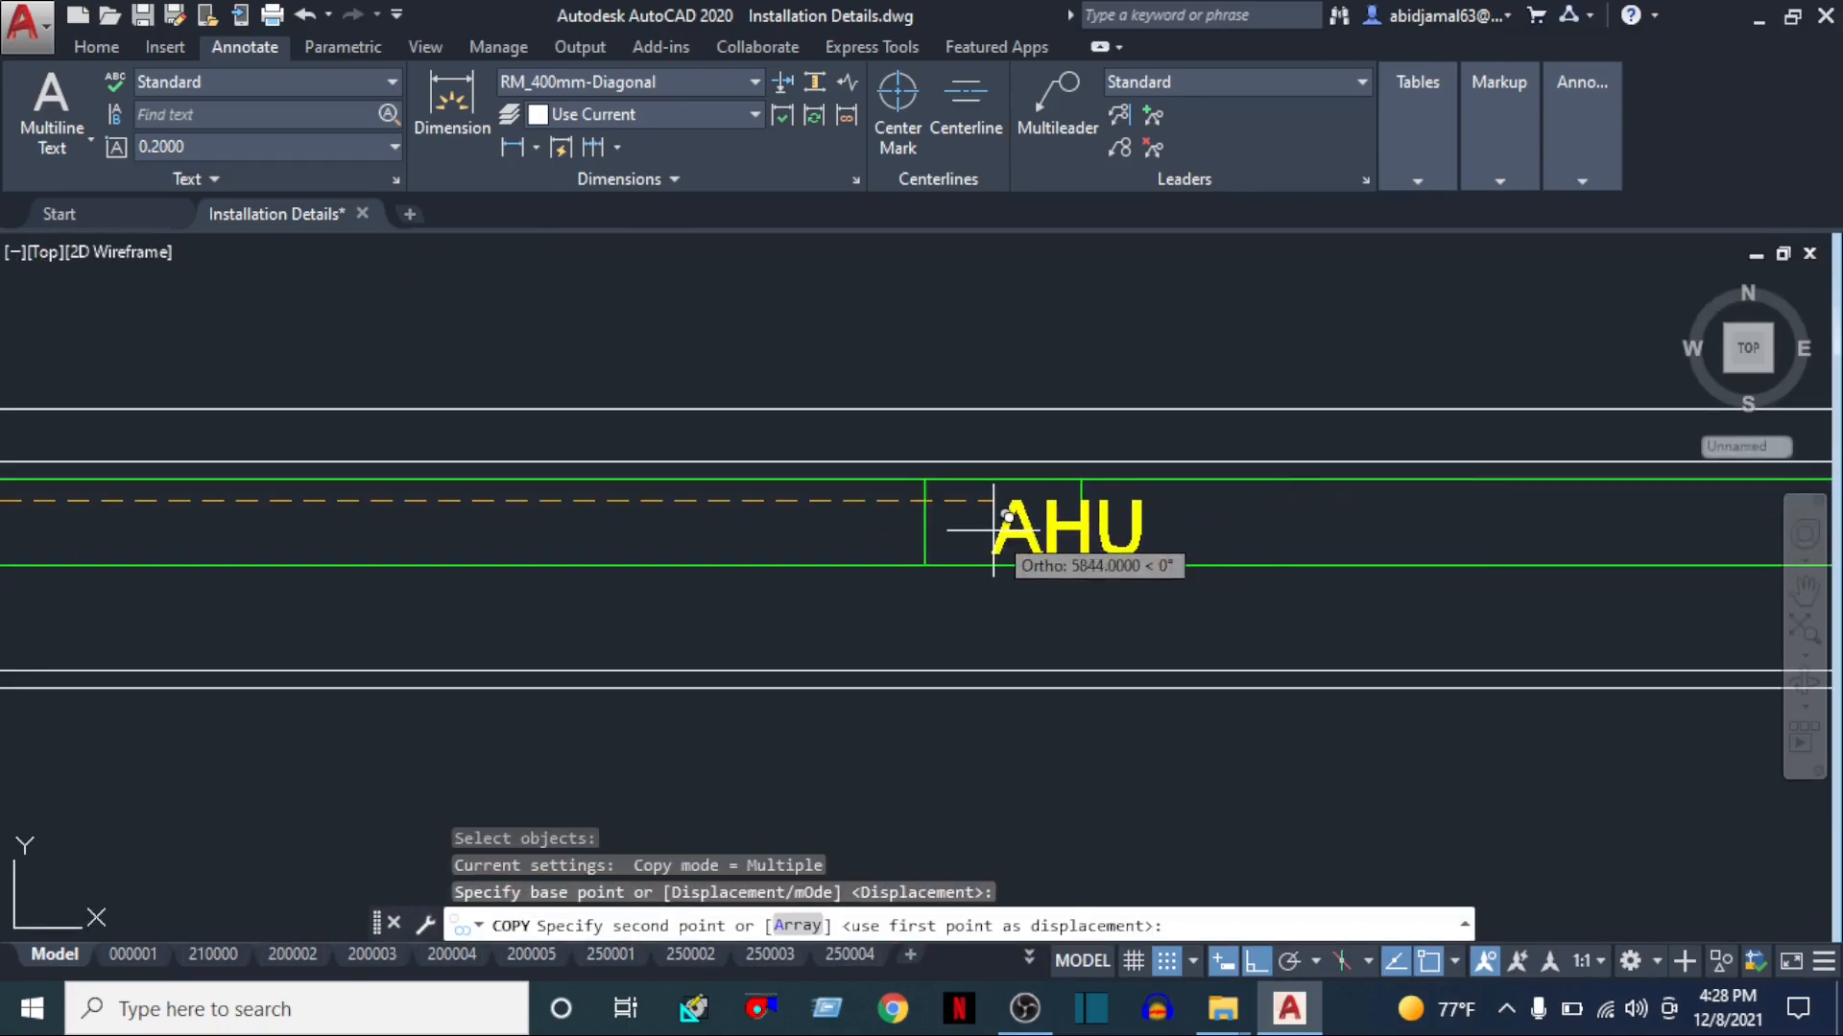
left_click(973, 518)
key("Escape")
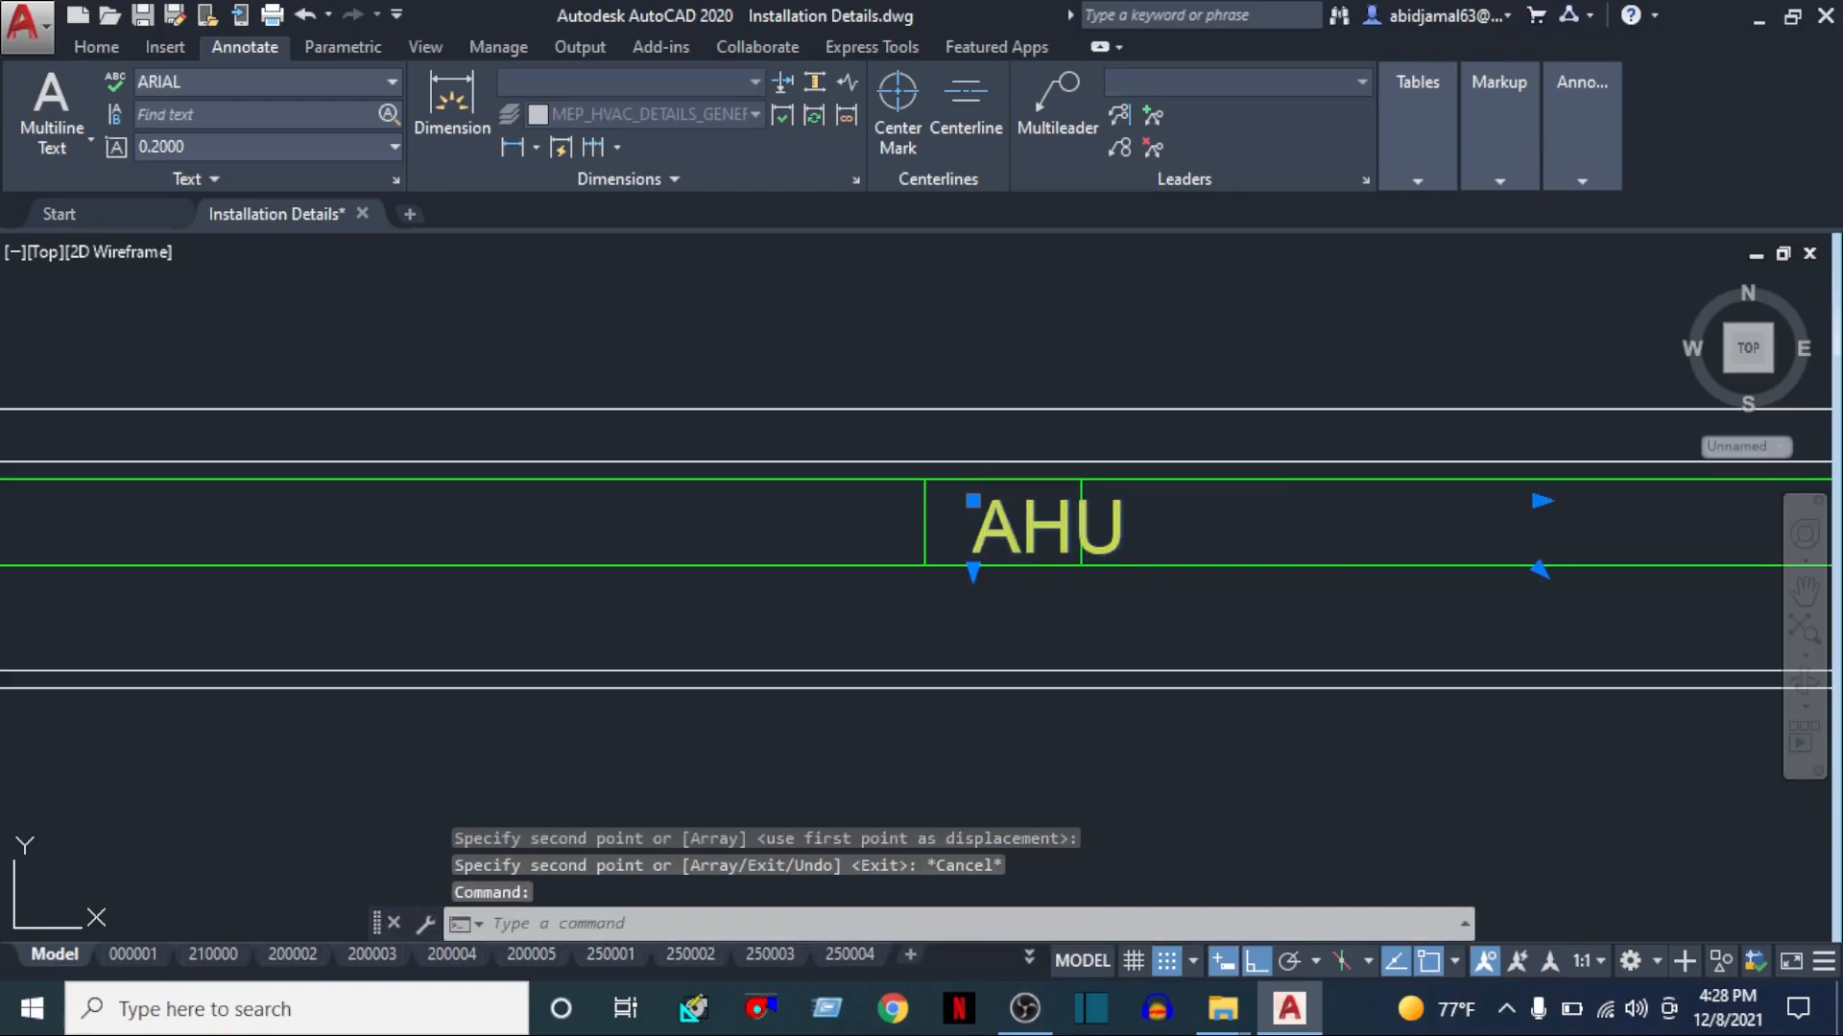
Change the text of the copied label in the first reducer to T
double_click(1113, 536)
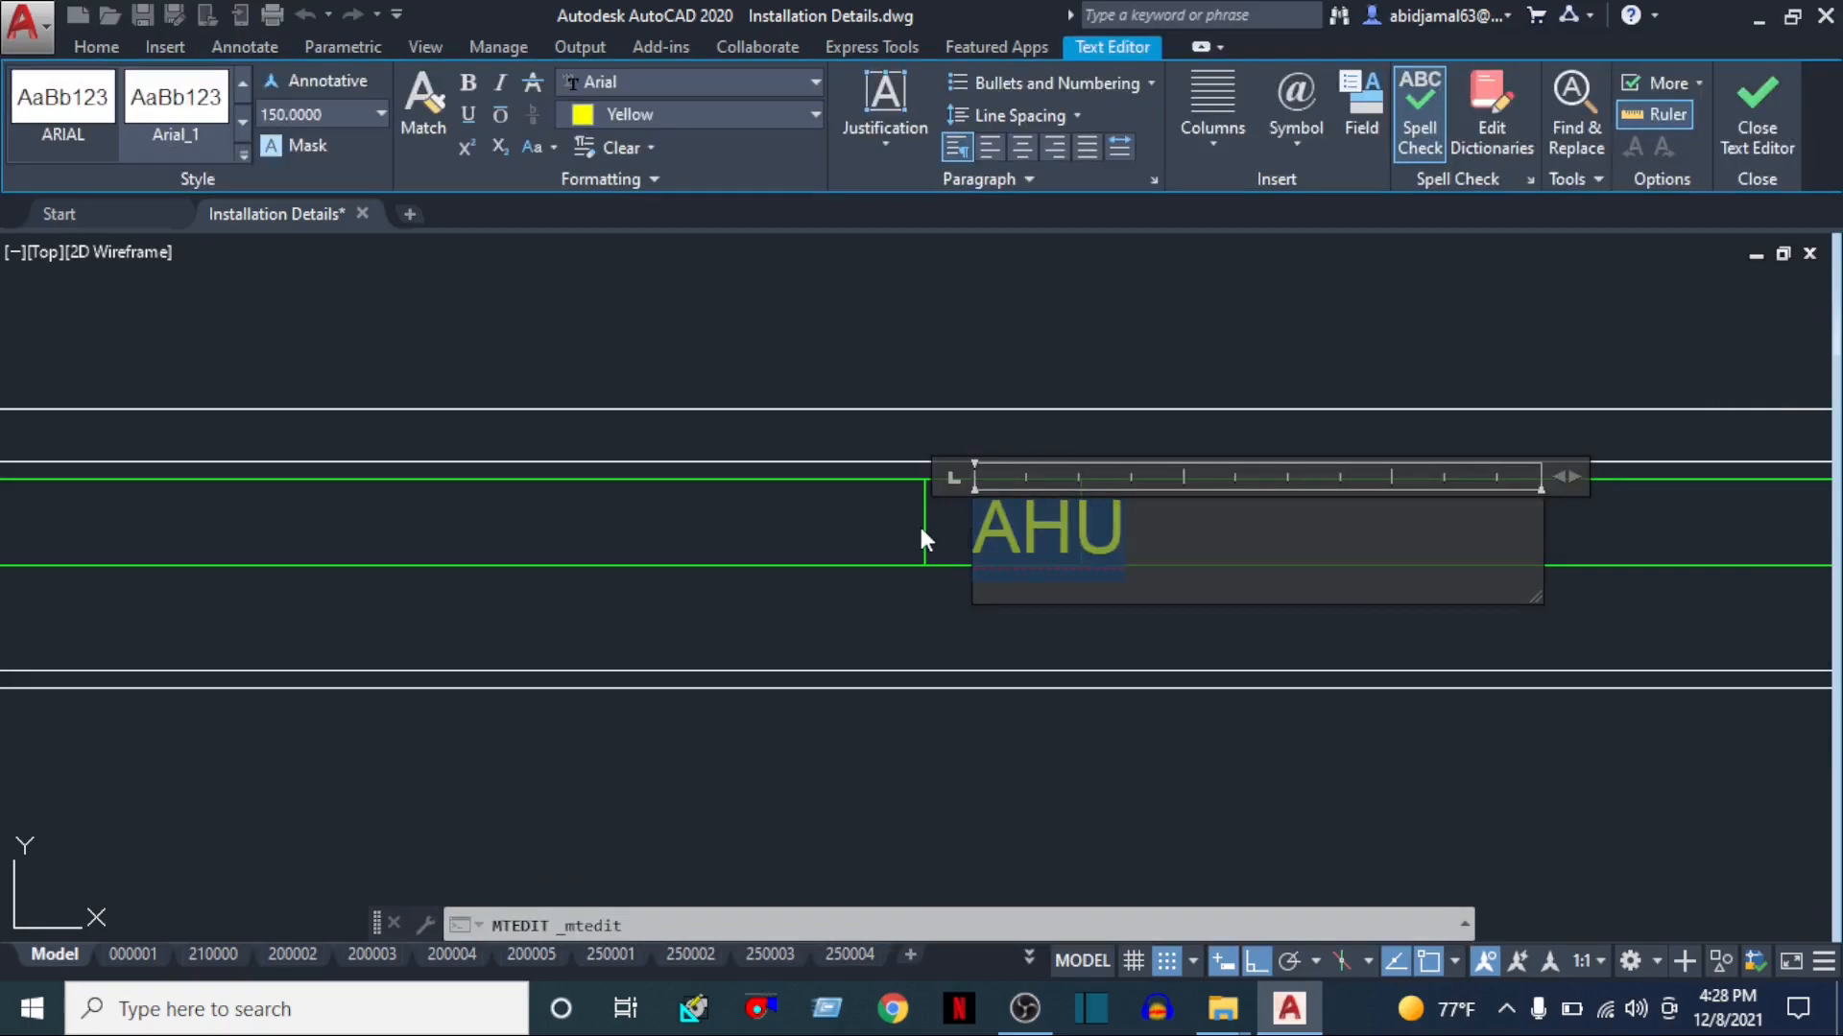
type("T")
left_click(944, 589)
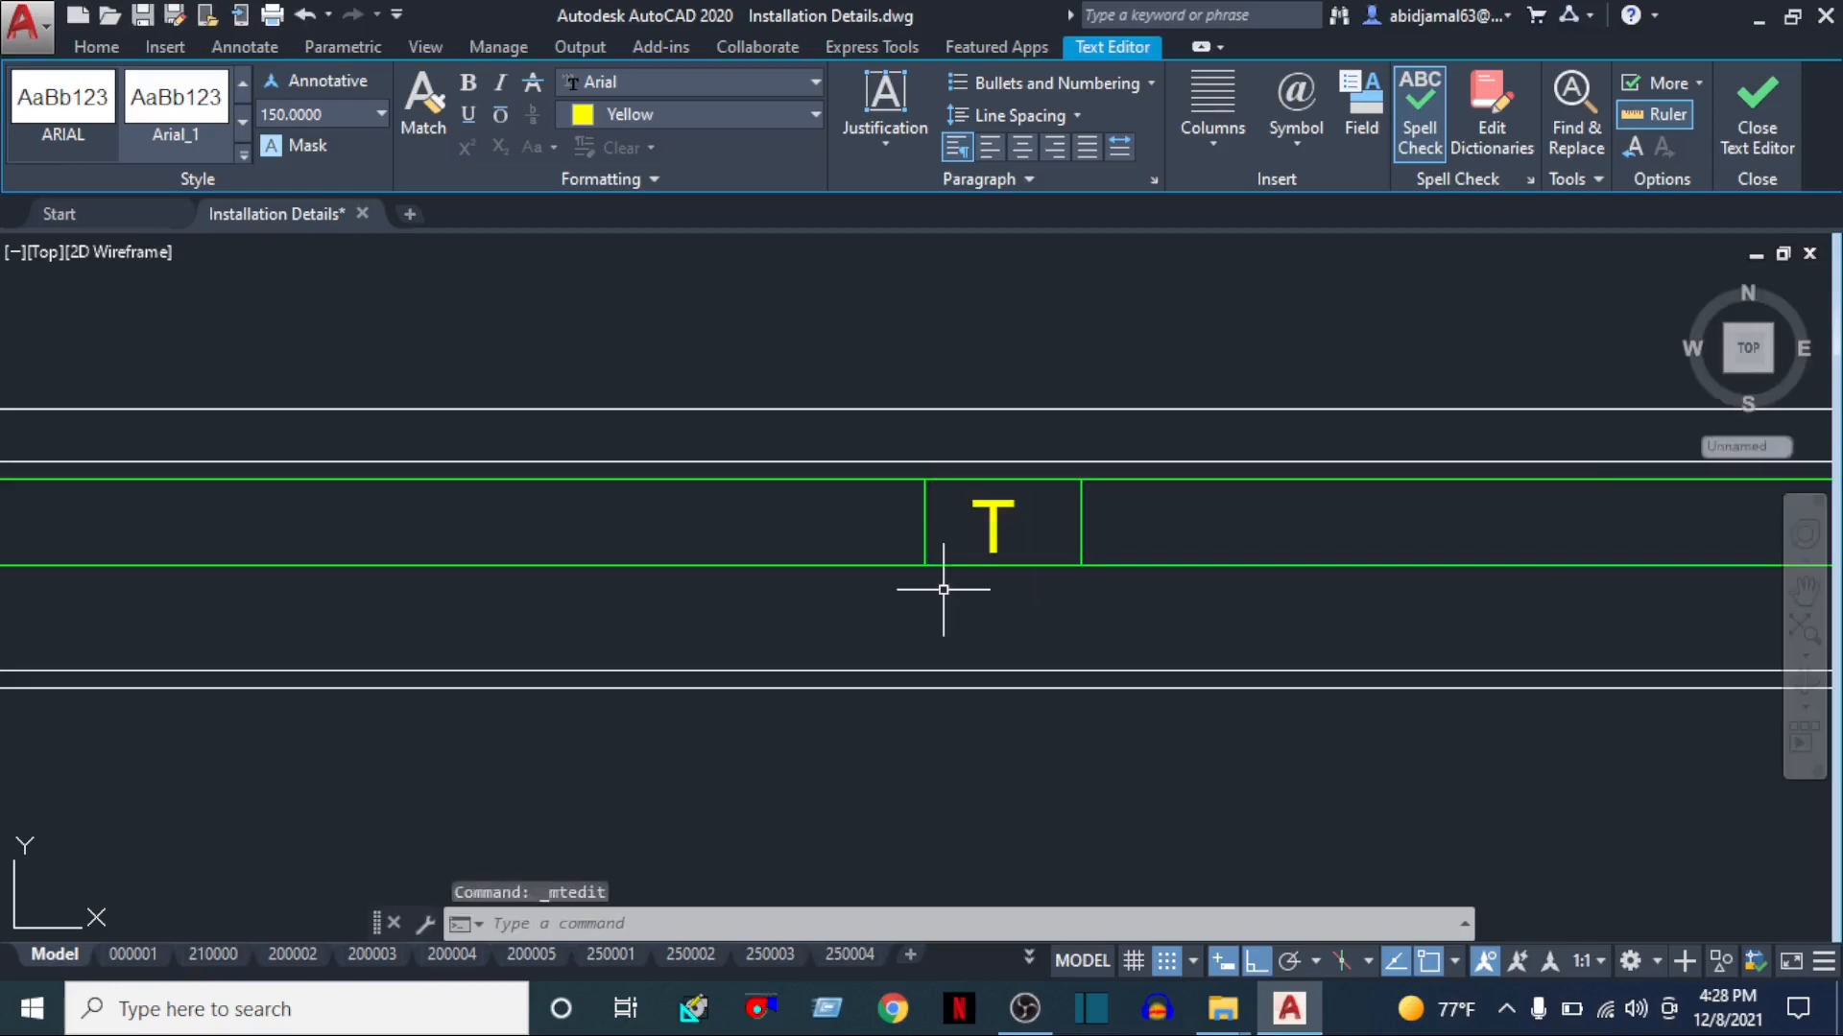
Copy the T label from the first reducer into the second reducer of the section duct
type("co")
key("Return")
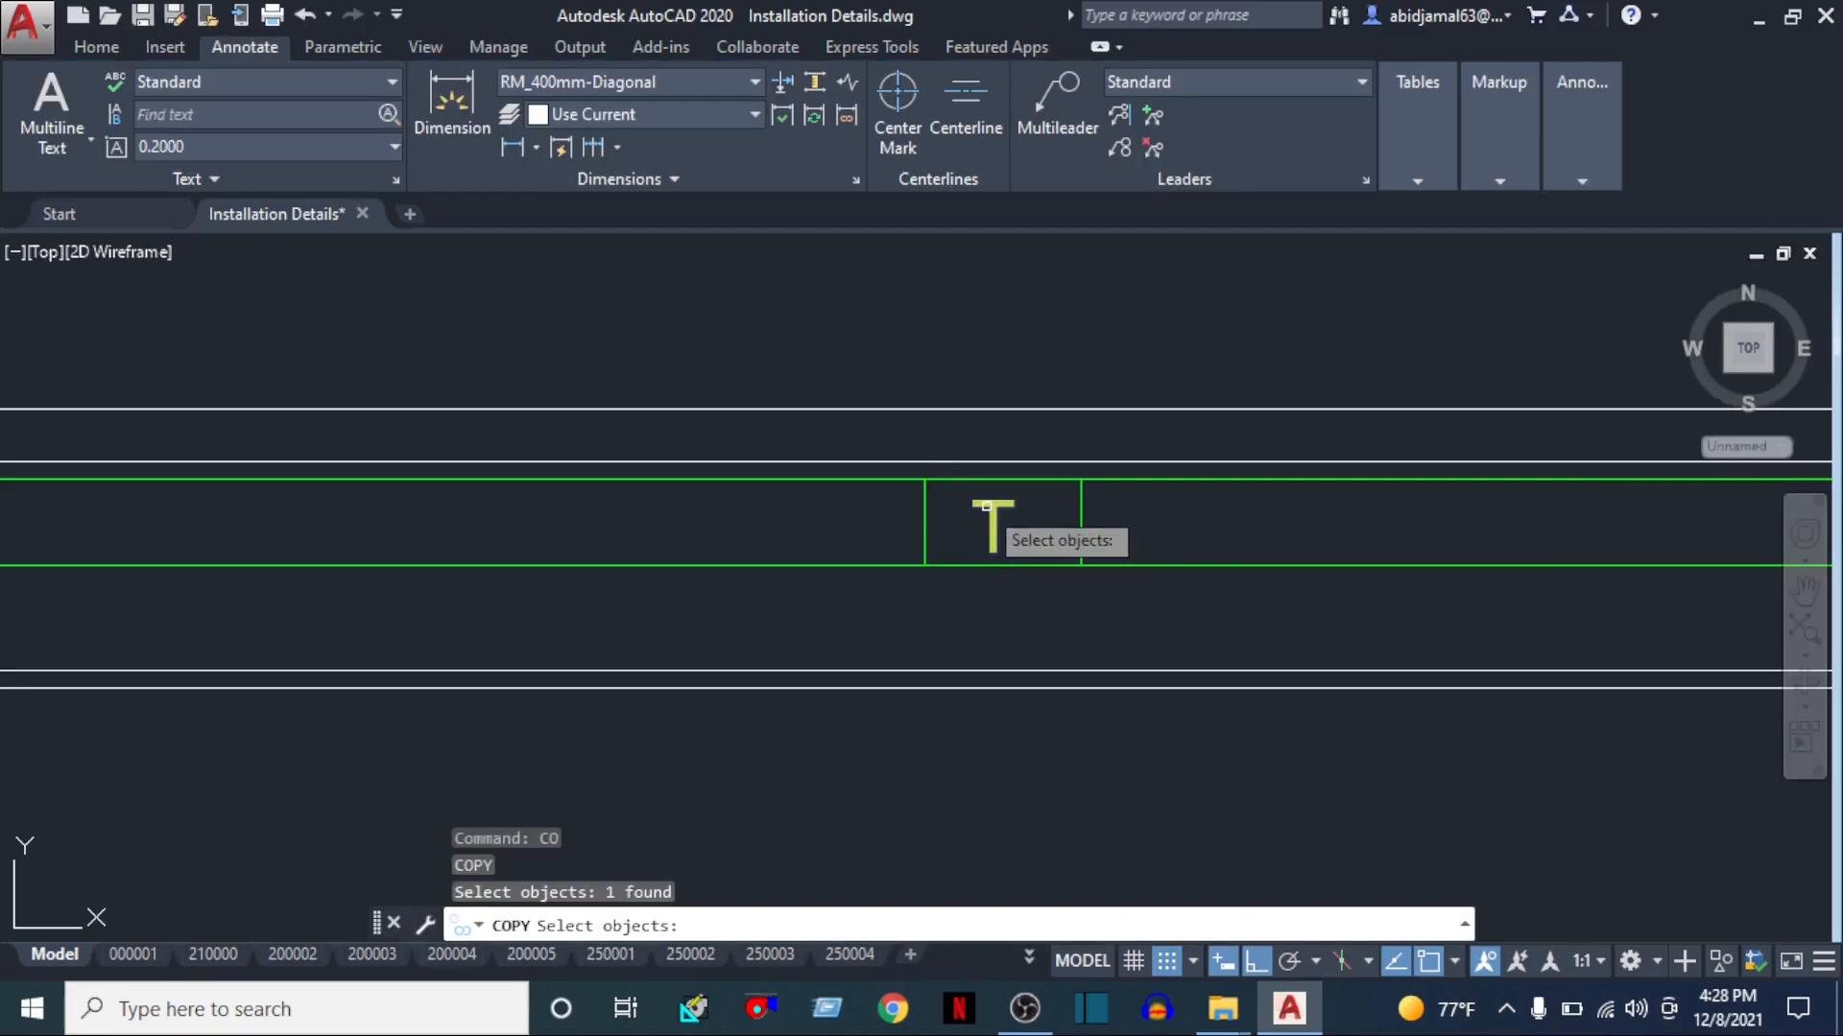
key("Return")
left_click(988, 503)
scroll(1511, 519, "down", 2)
middle_click_drag(1454, 518, 563, 592)
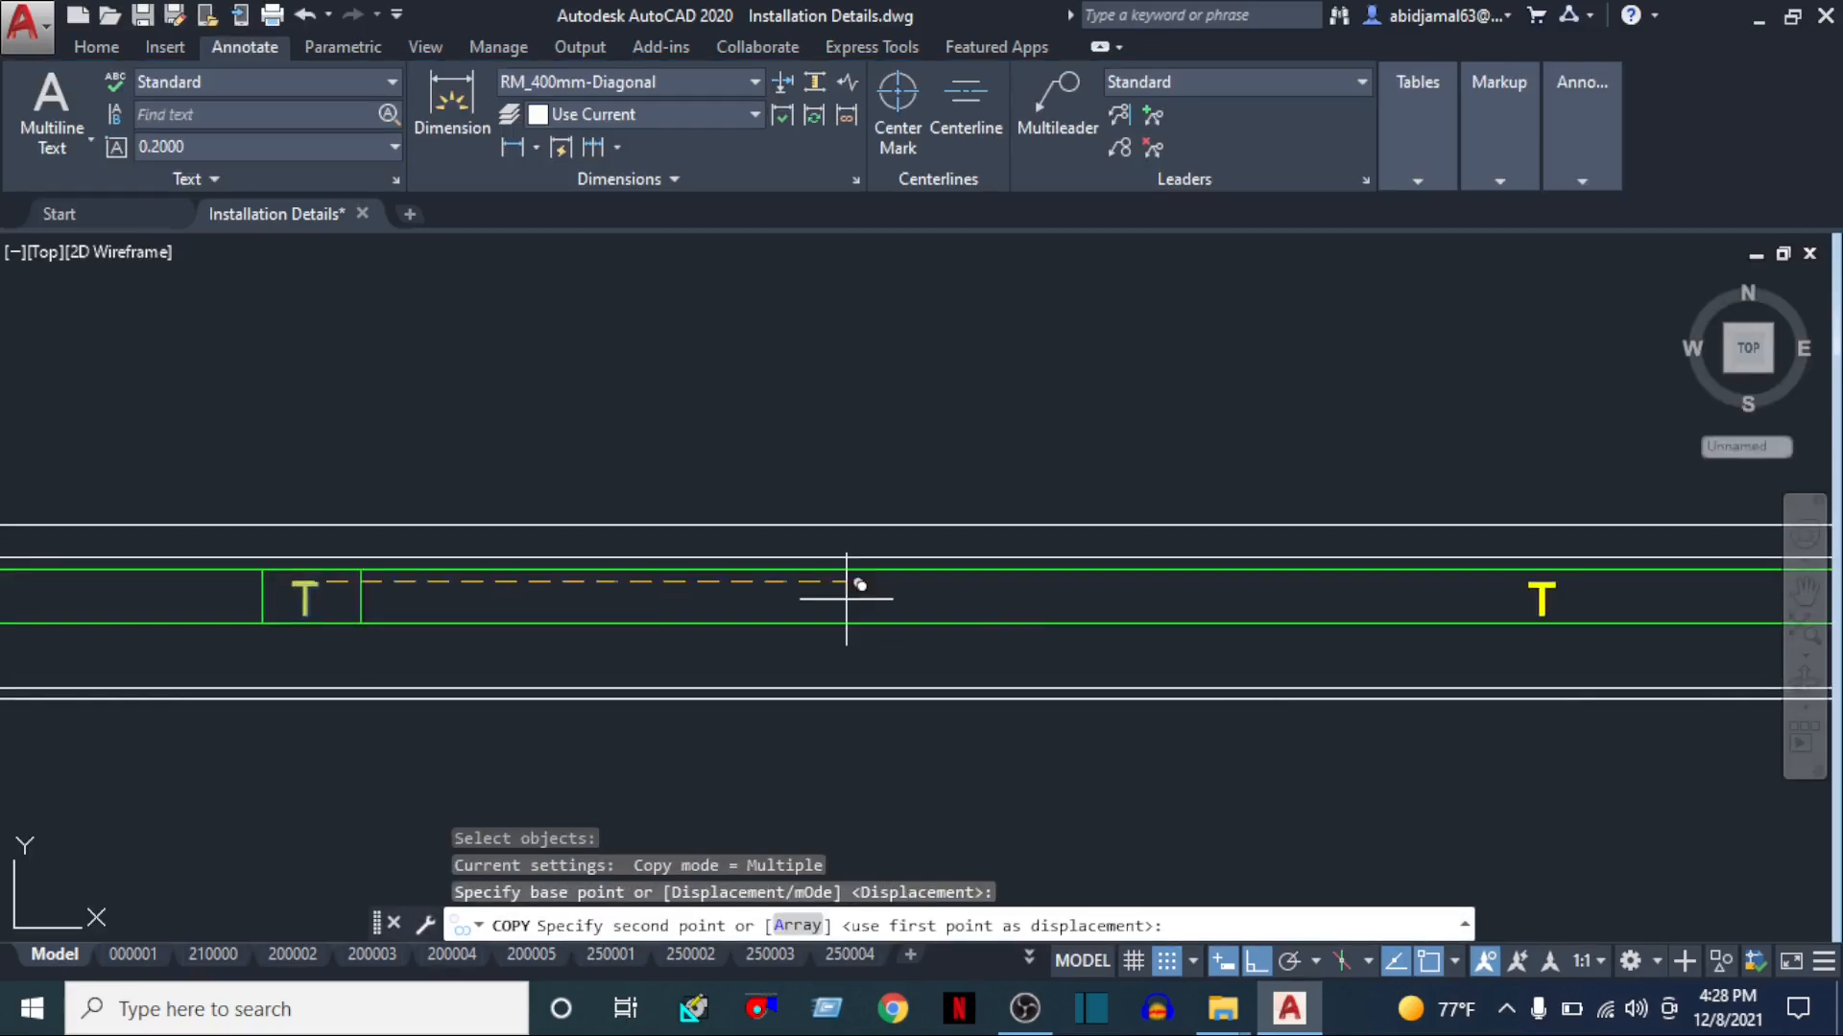
middle_click_drag(1284, 596, 481, 625)
scroll(1161, 663, "up", 3)
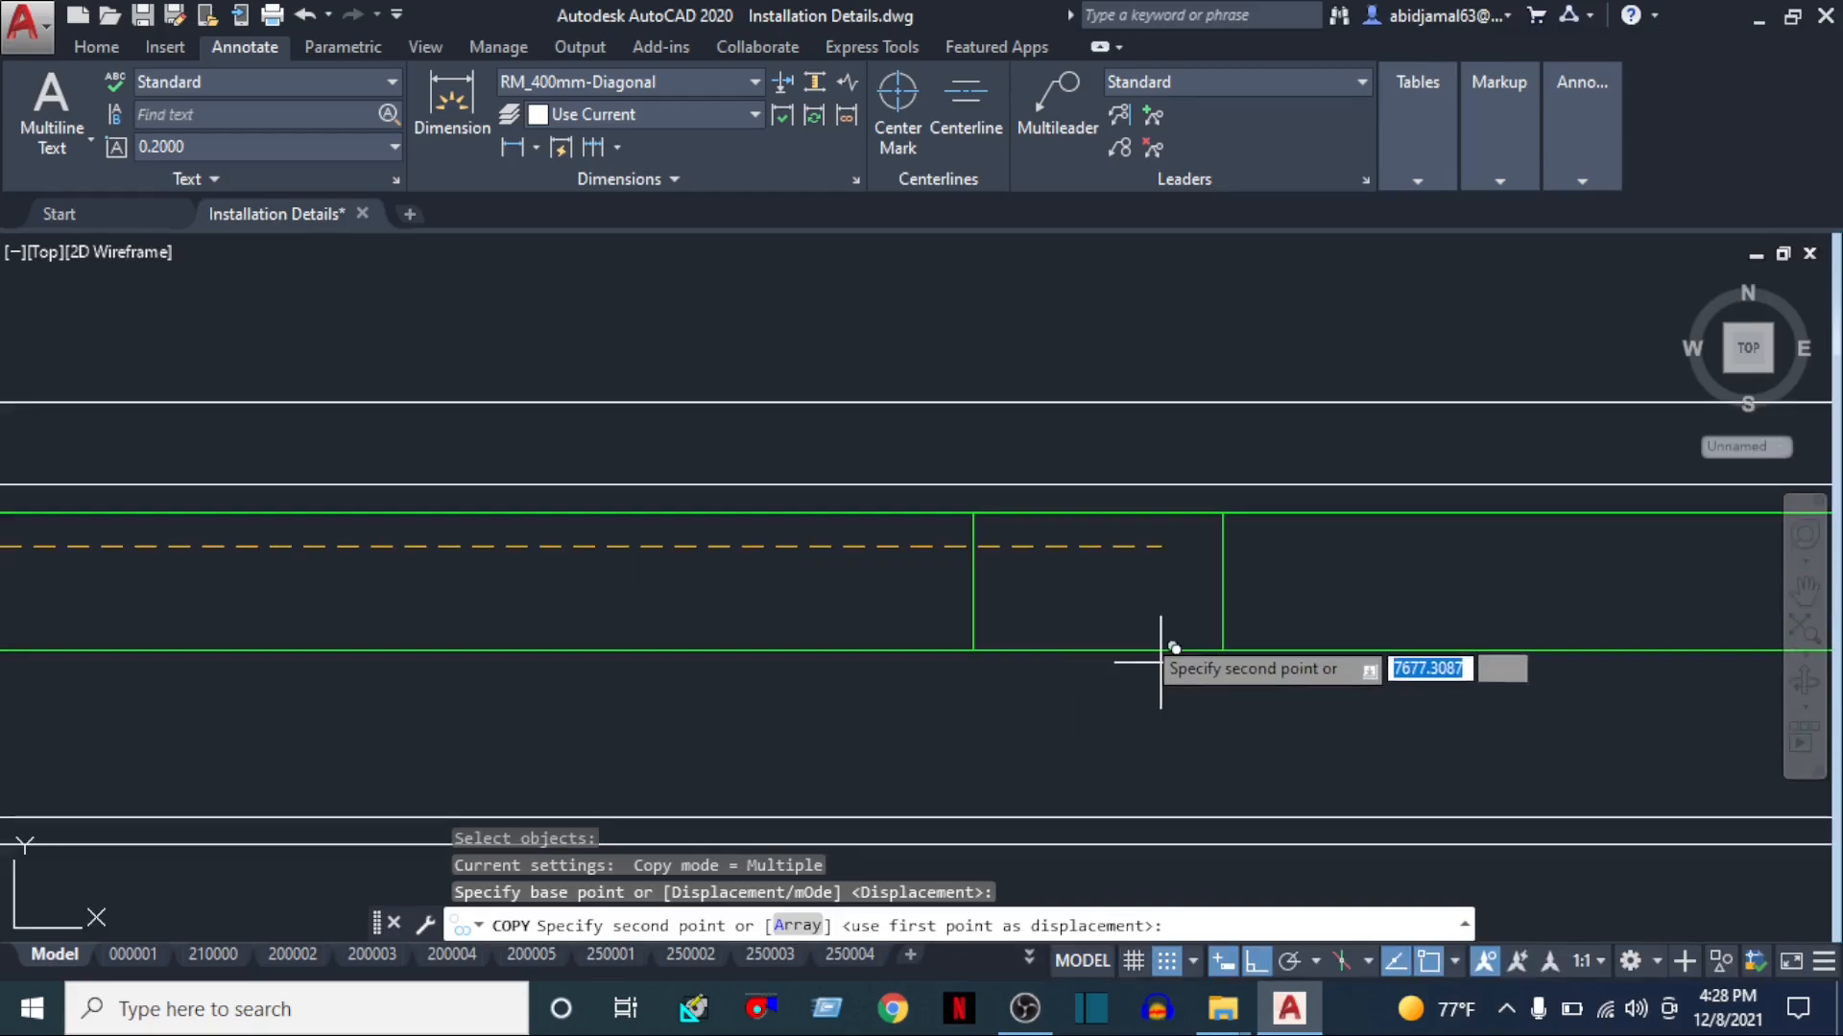
left_click(1079, 587)
key("Escape")
scroll(984, 670, "down", 3)
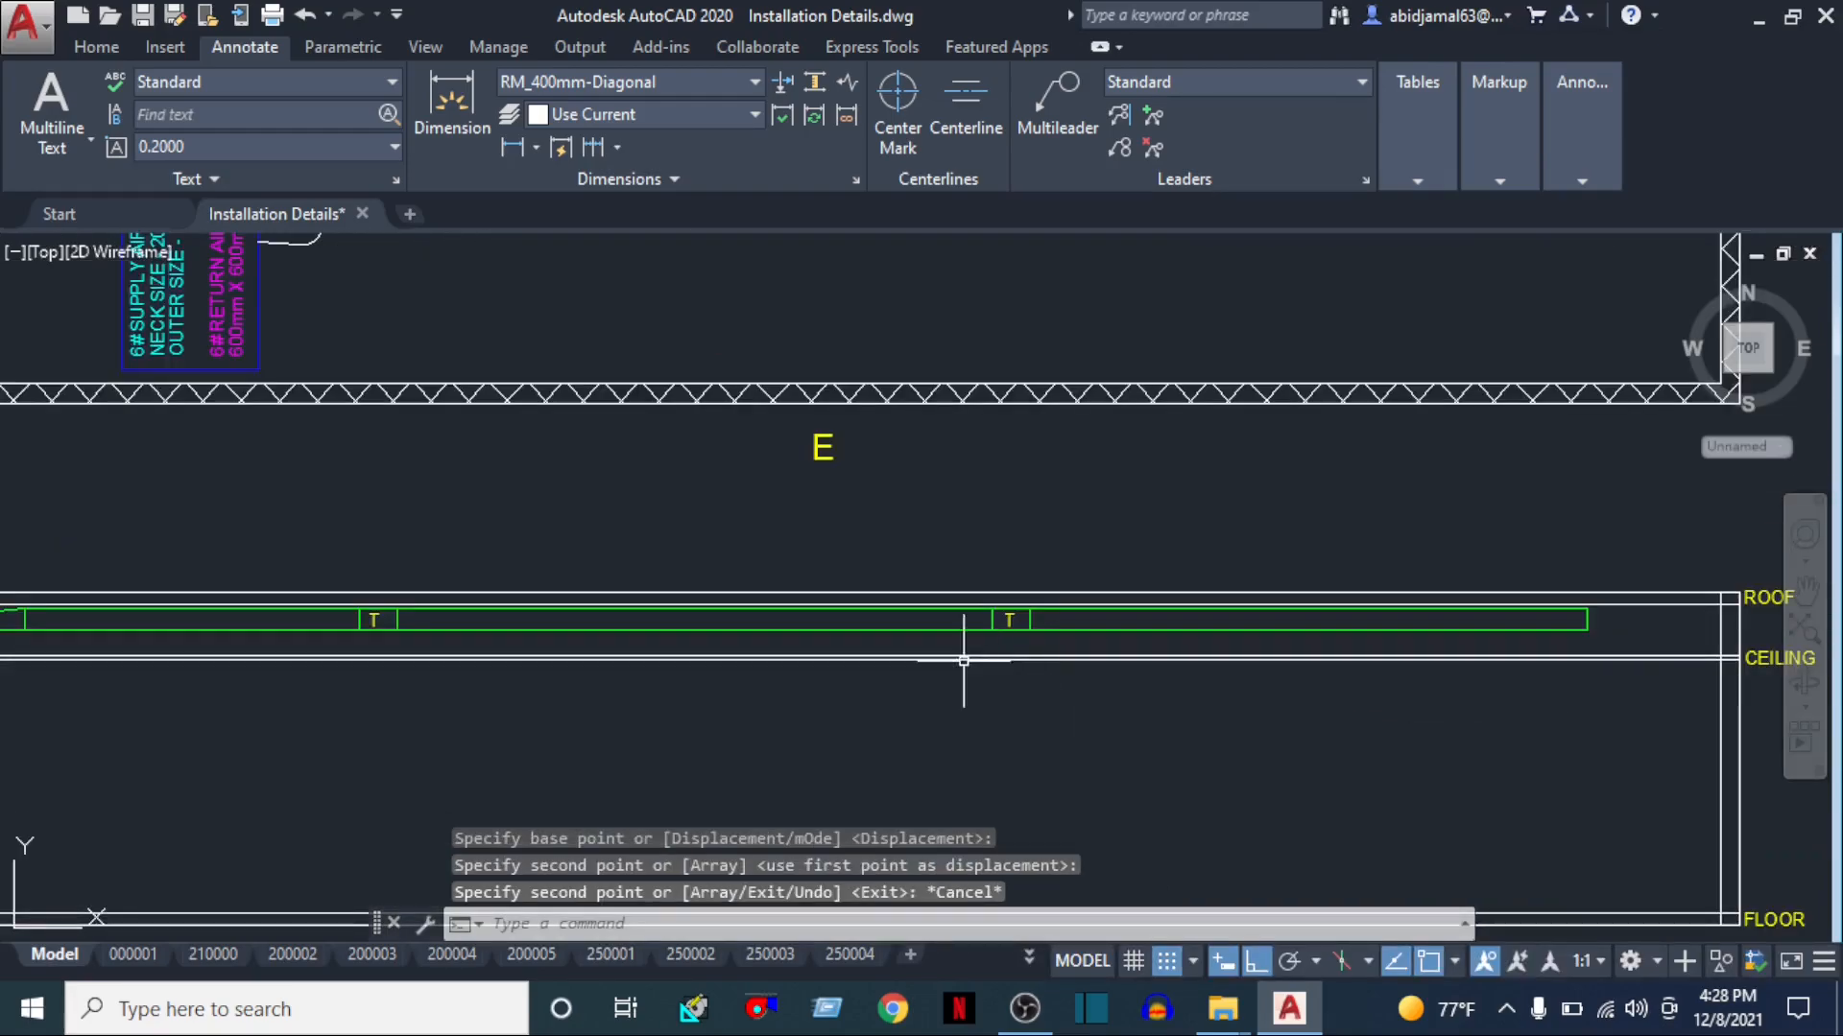
Check the main duct size labels in the plan above the section
middle_click_drag(535, 589, 967, 508)
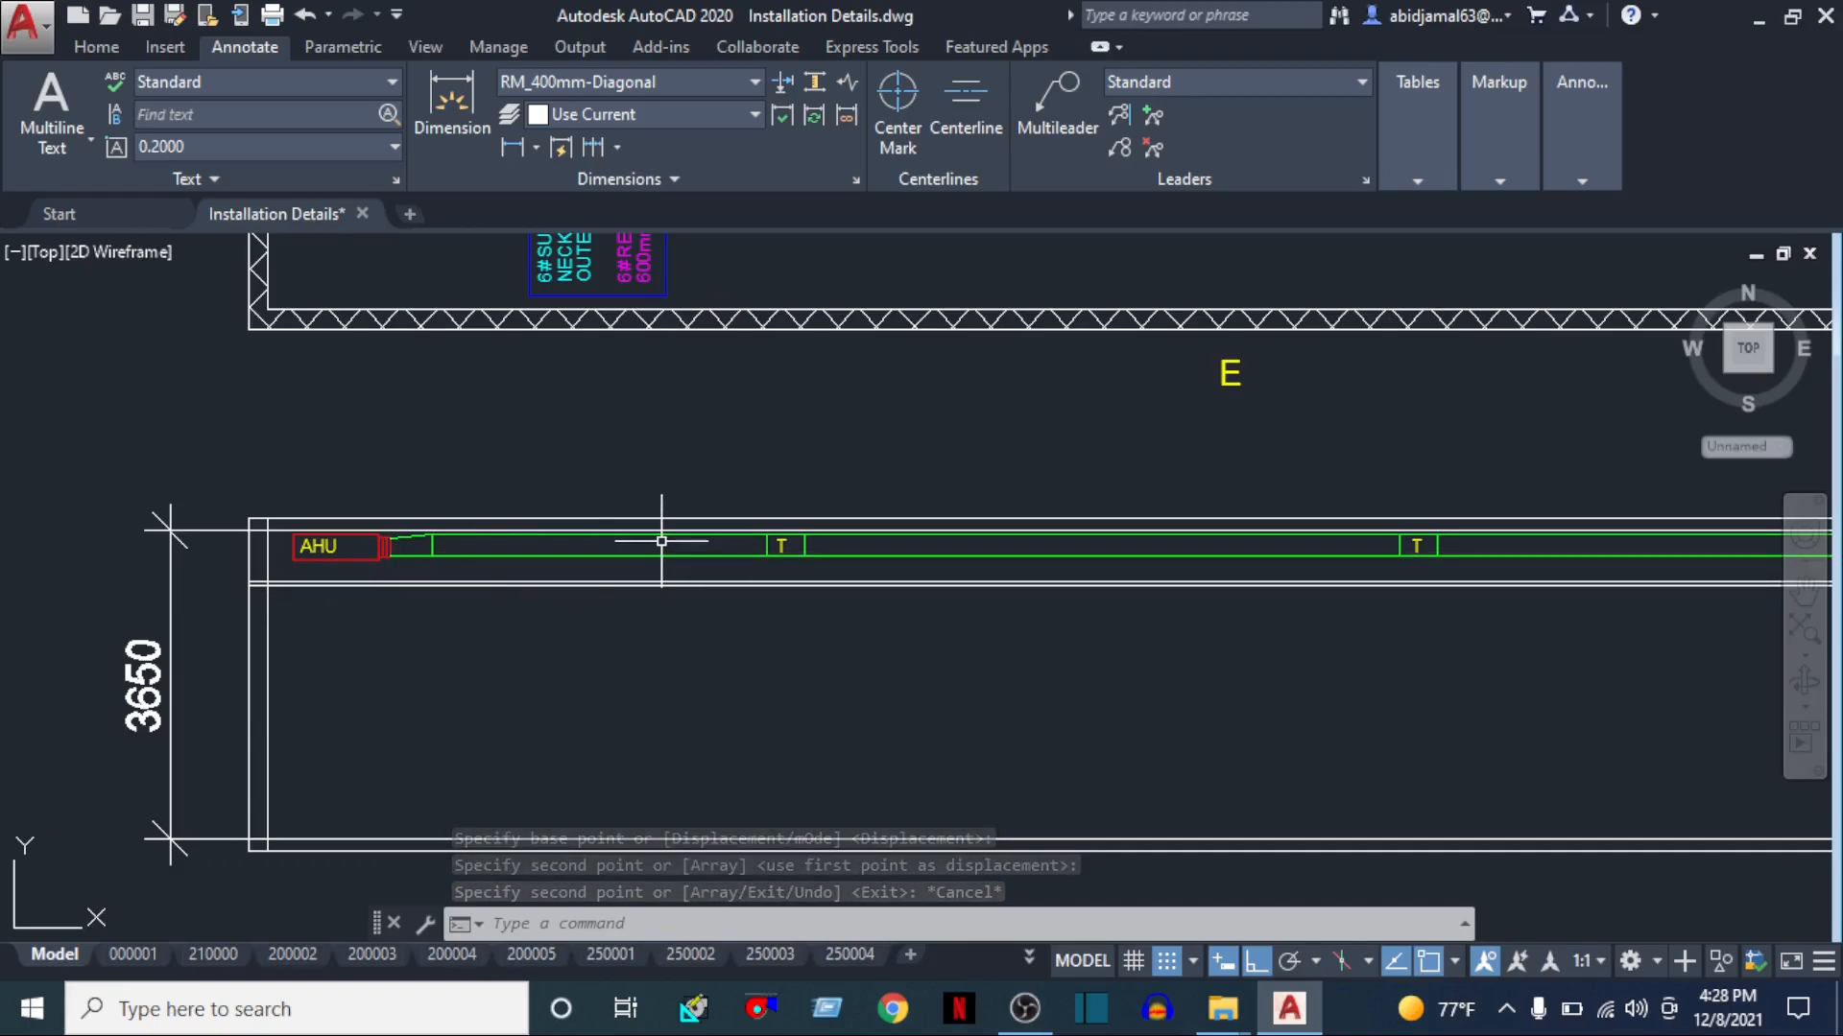
key("Return")
middle_click_drag(646, 325, 684, 724)
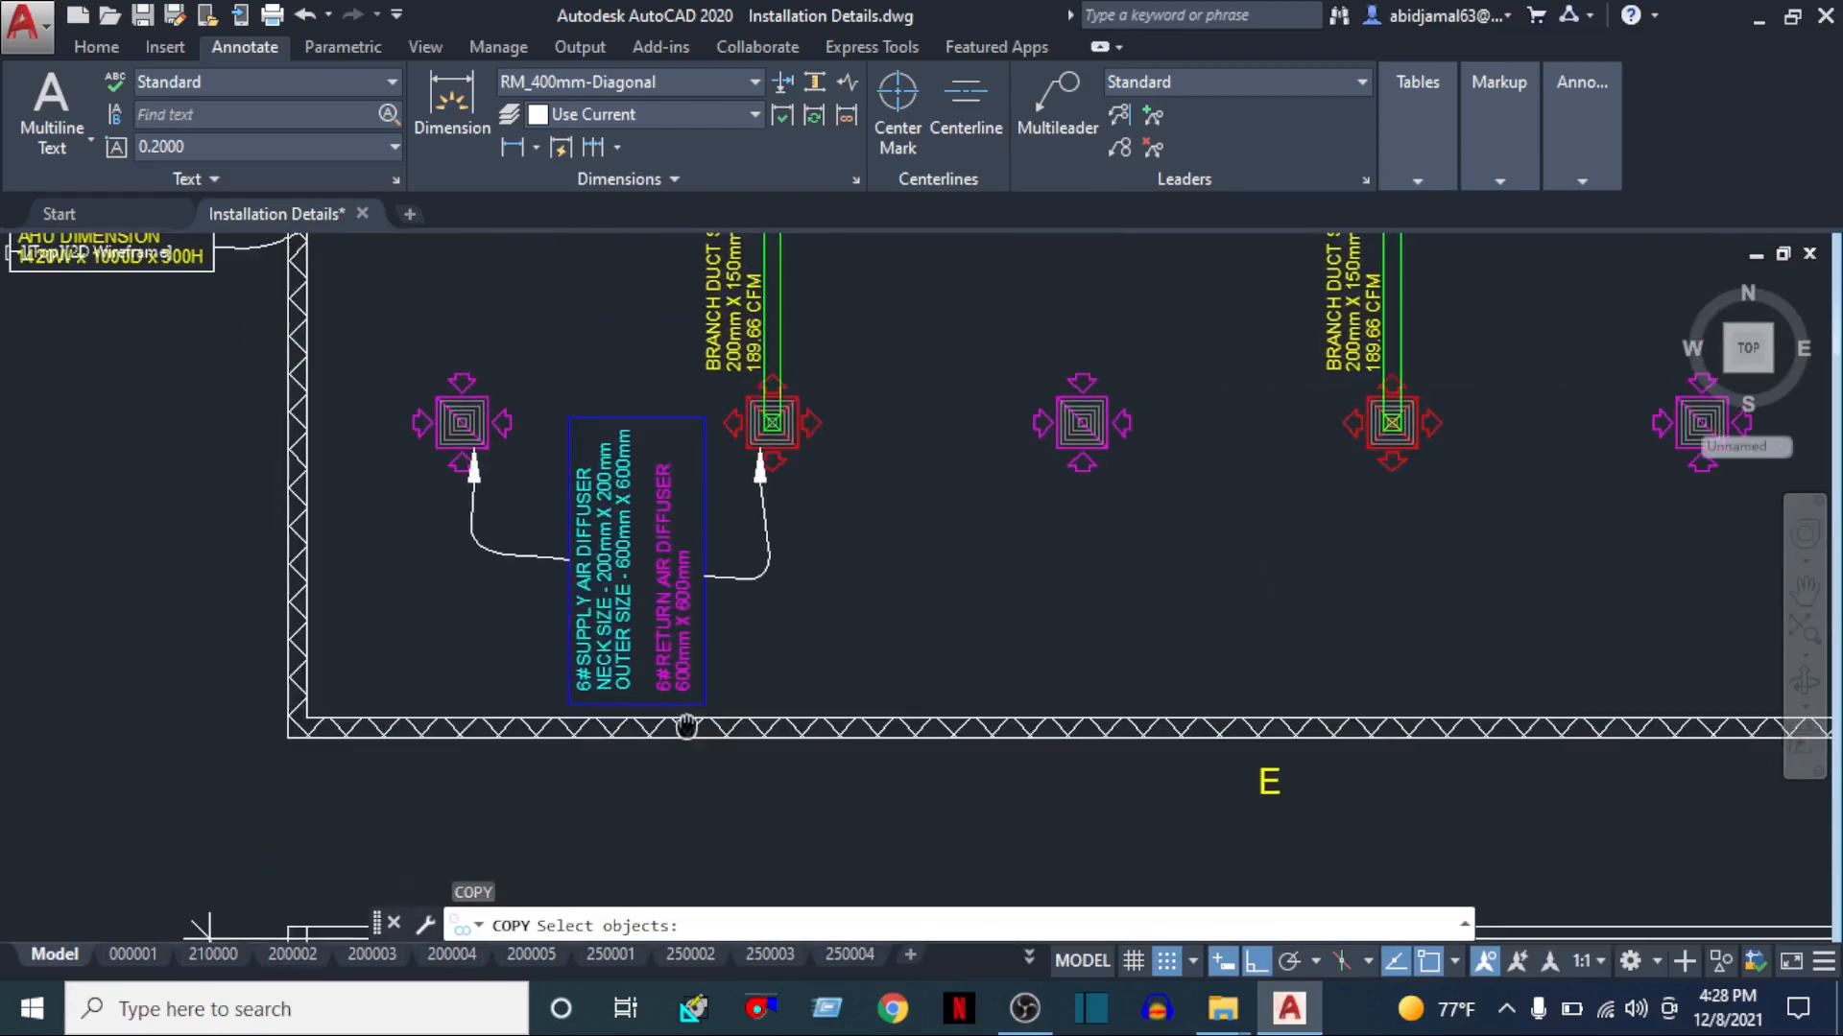
key("Escape")
middle_click_drag(637, 308, 669, 652)
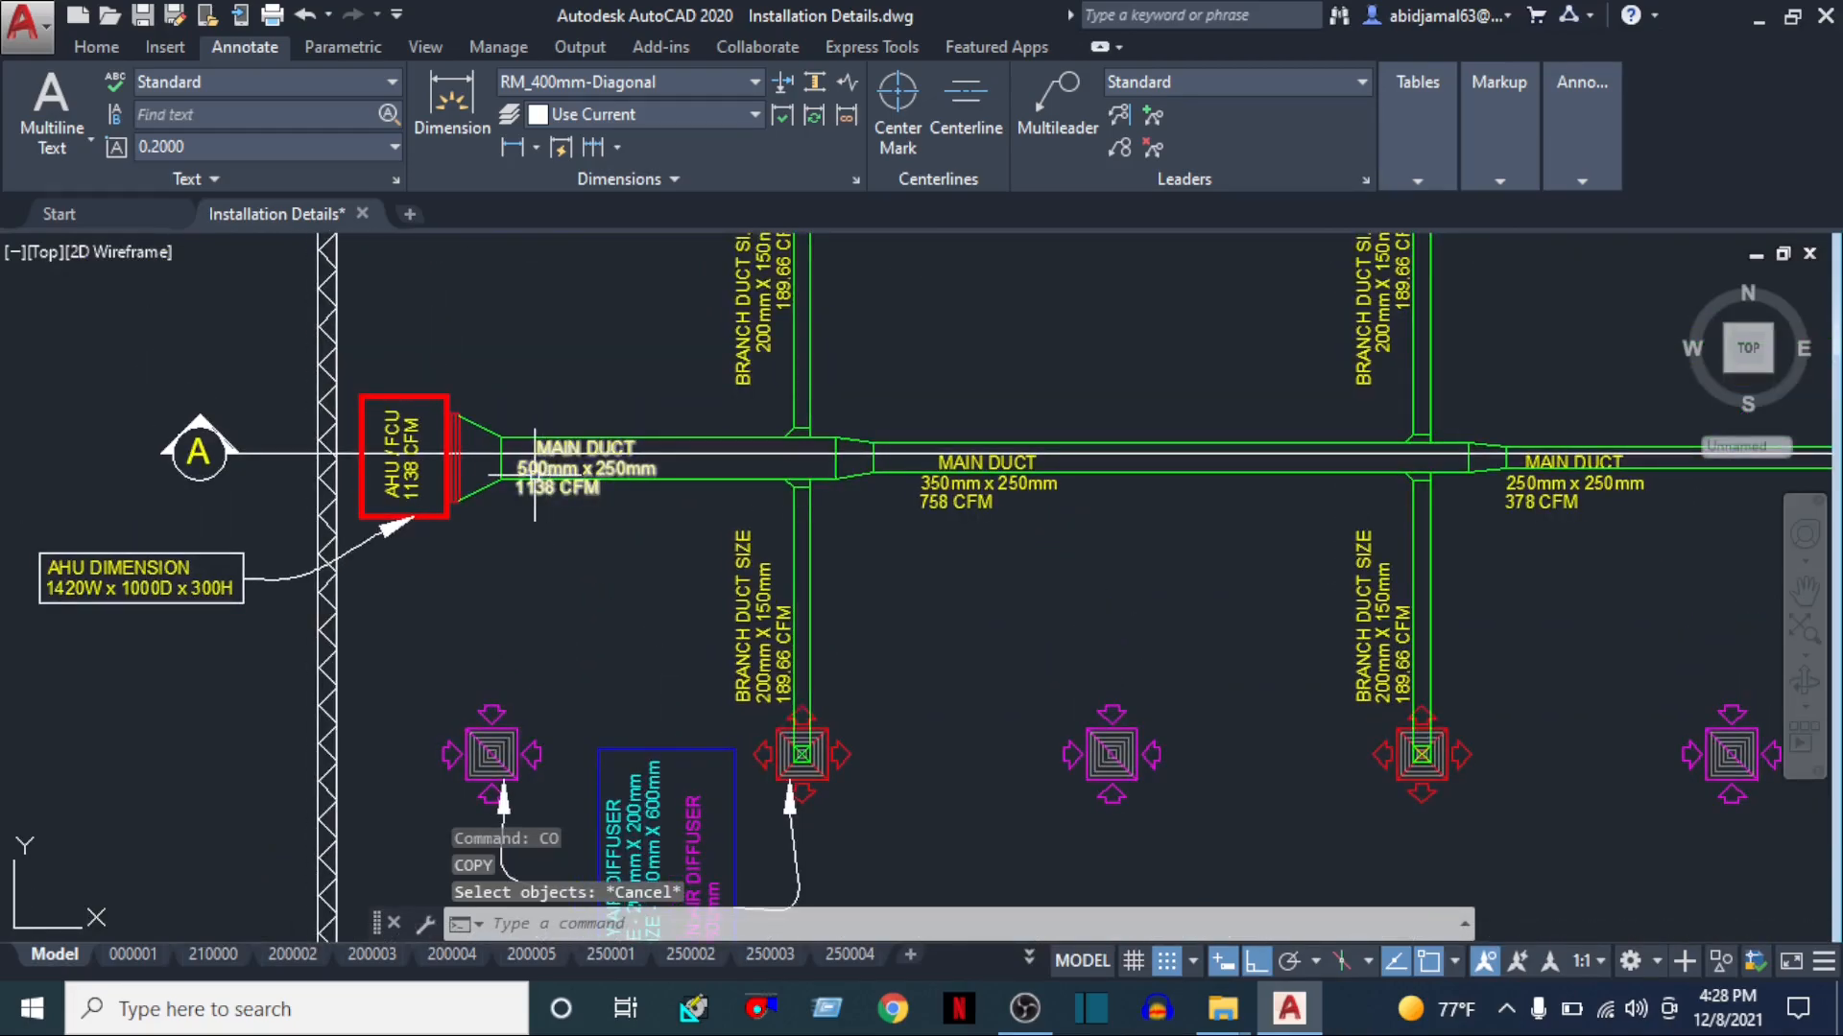
scroll(637, 632, "down", 3)
middle_click_drag(697, 581, 785, 331)
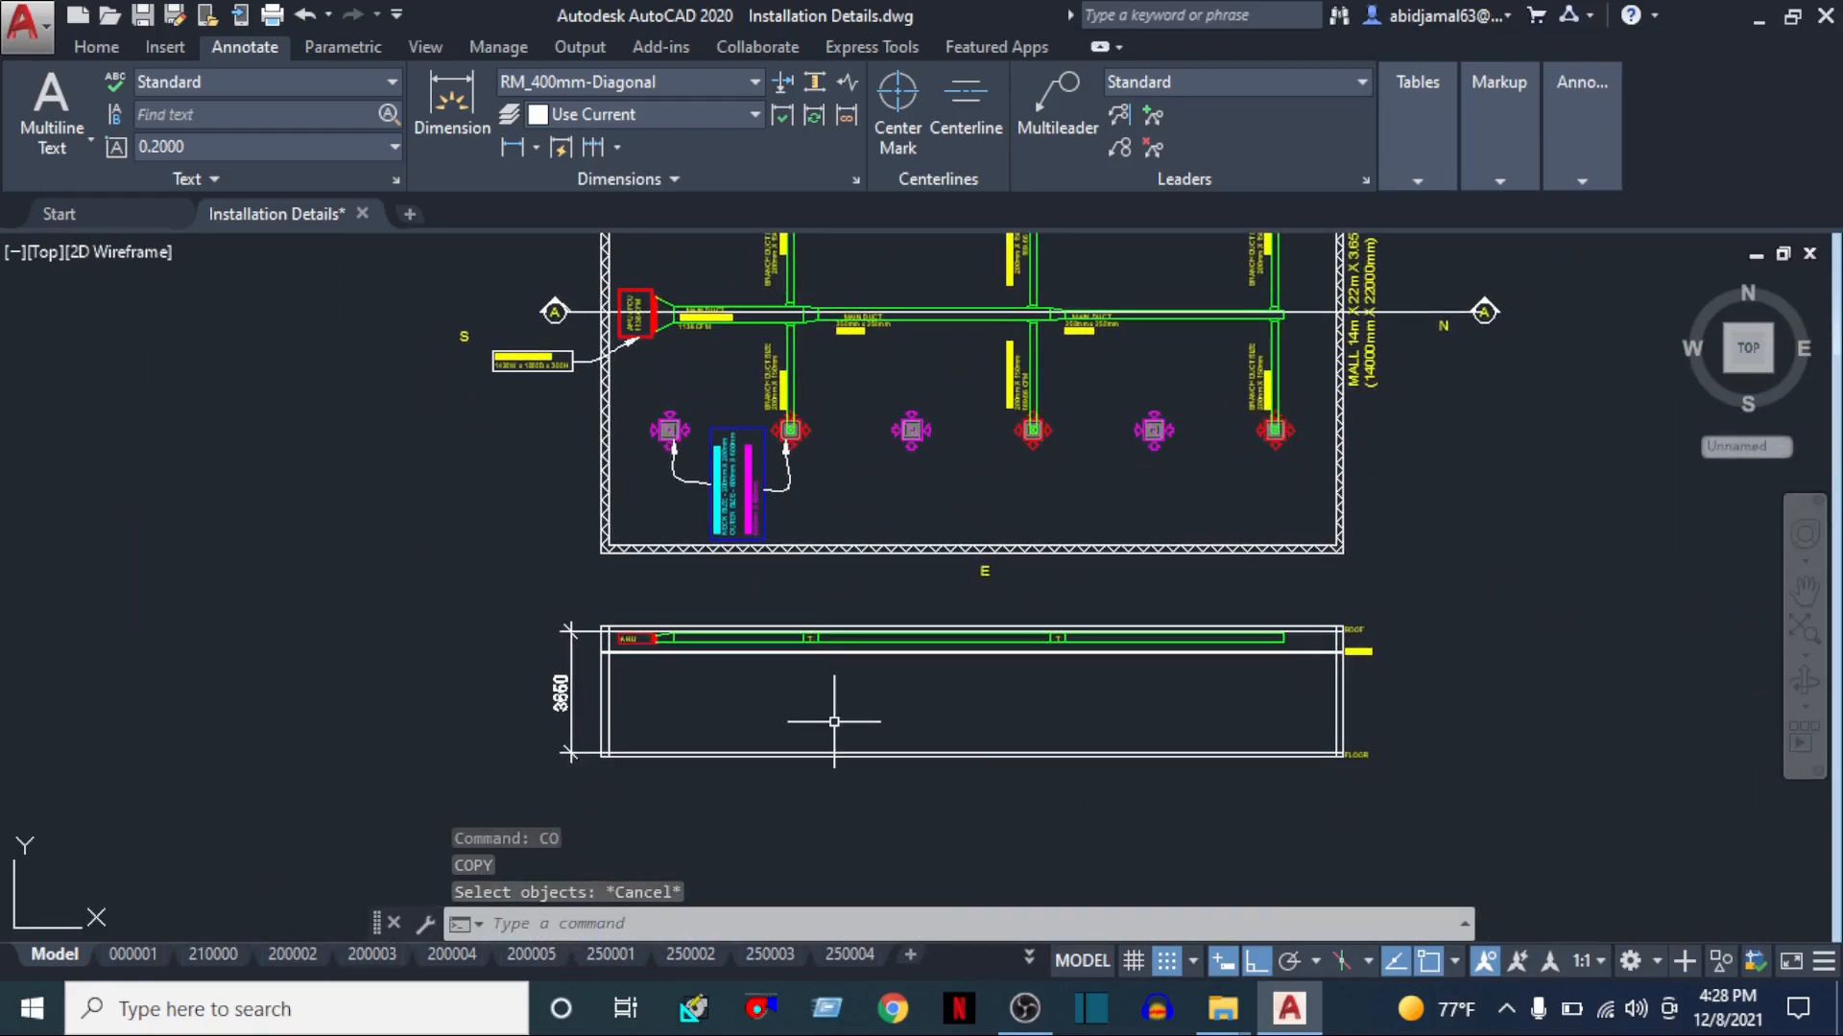
Copy the first reducer's T label onto the duct run between the AHU connection and the first reducer
key("Return")
scroll(806, 643, "up", 8)
left_click(835, 596)
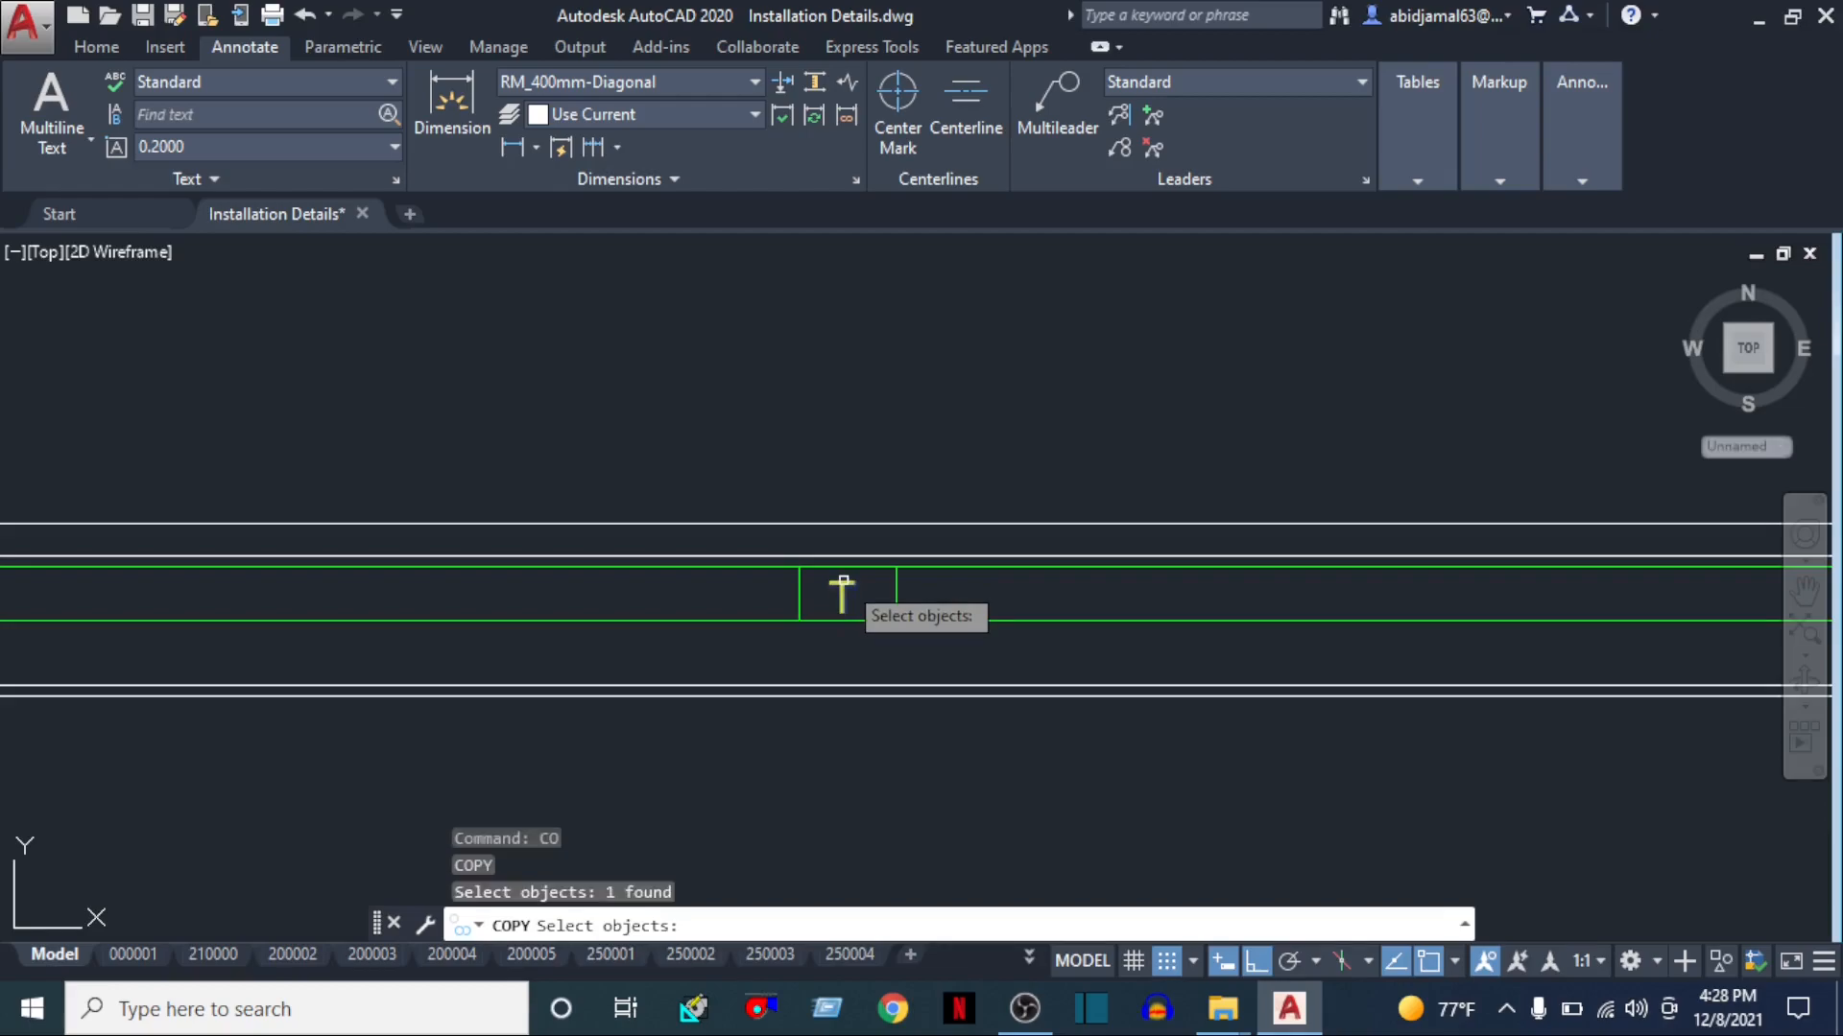
key("Return")
left_click(842, 595)
middle_click_drag(416, 592, 805, 592)
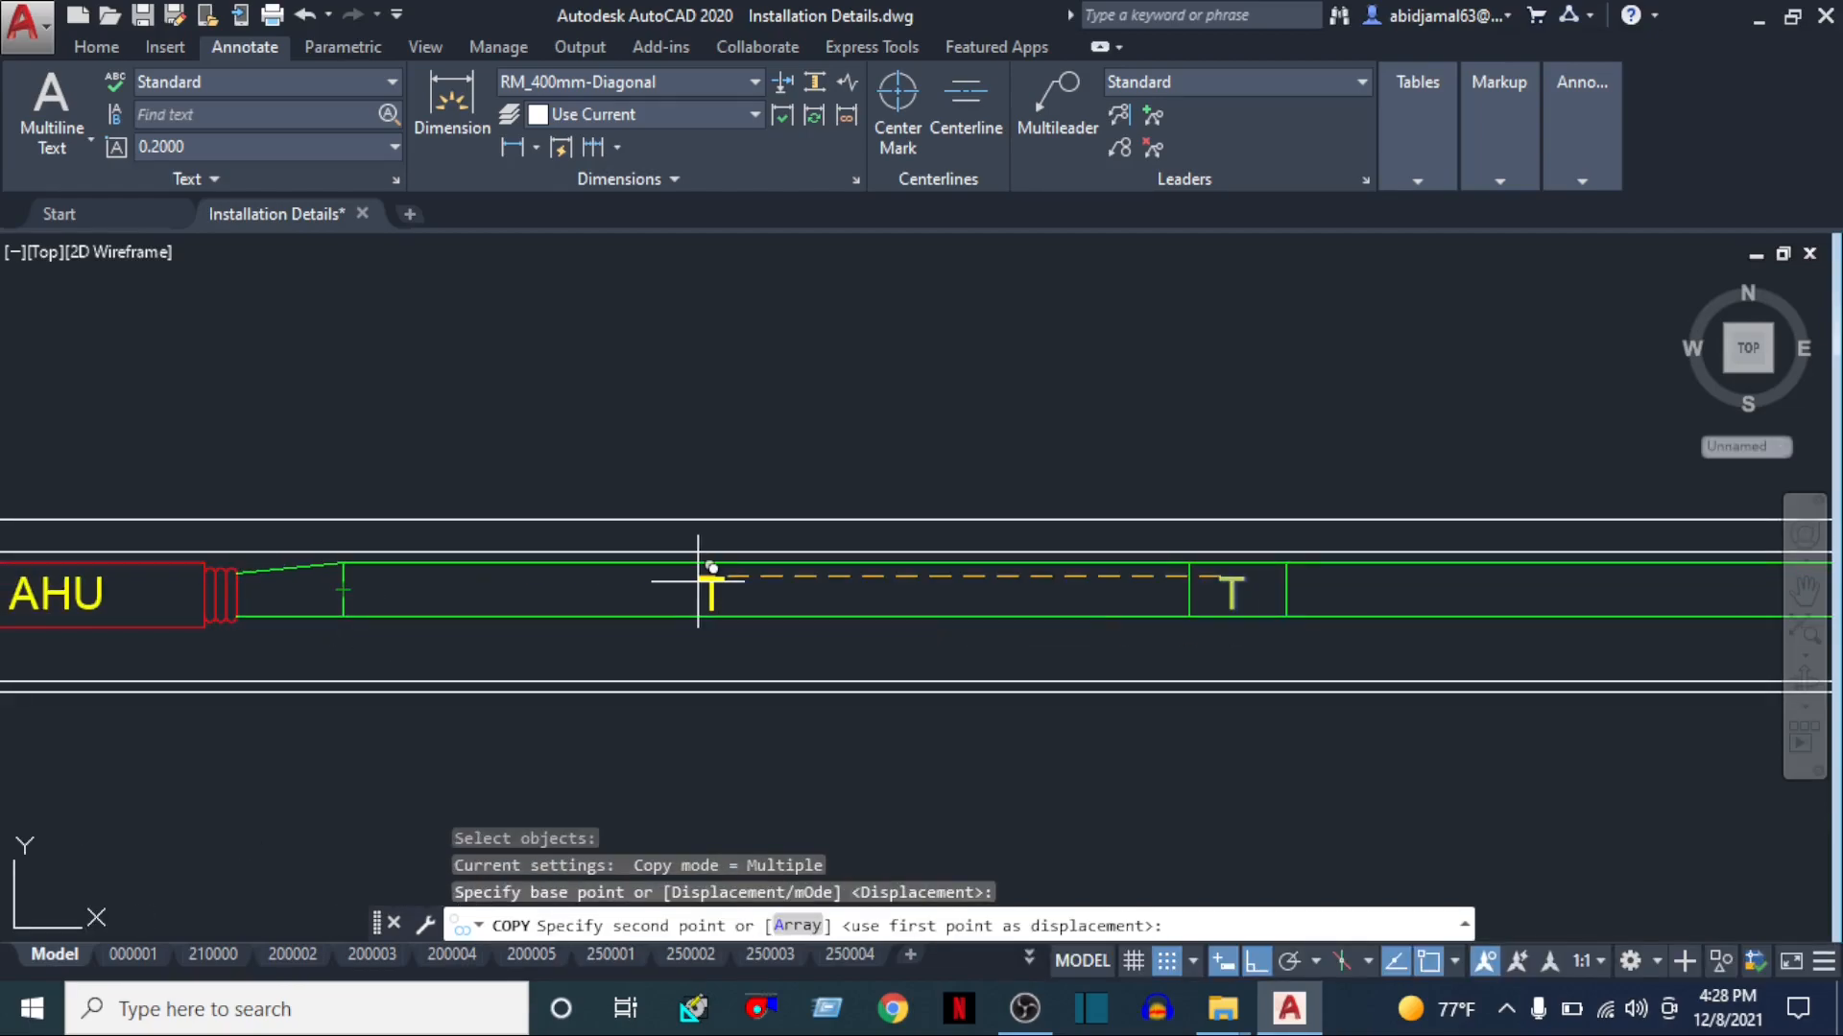
left_click(761, 580)
key("Escape")
key("Escape")
Move the copied T label about 52 mm straight down to centre it between the duct's green lines
scroll(755, 576, "up", 4)
type("m")
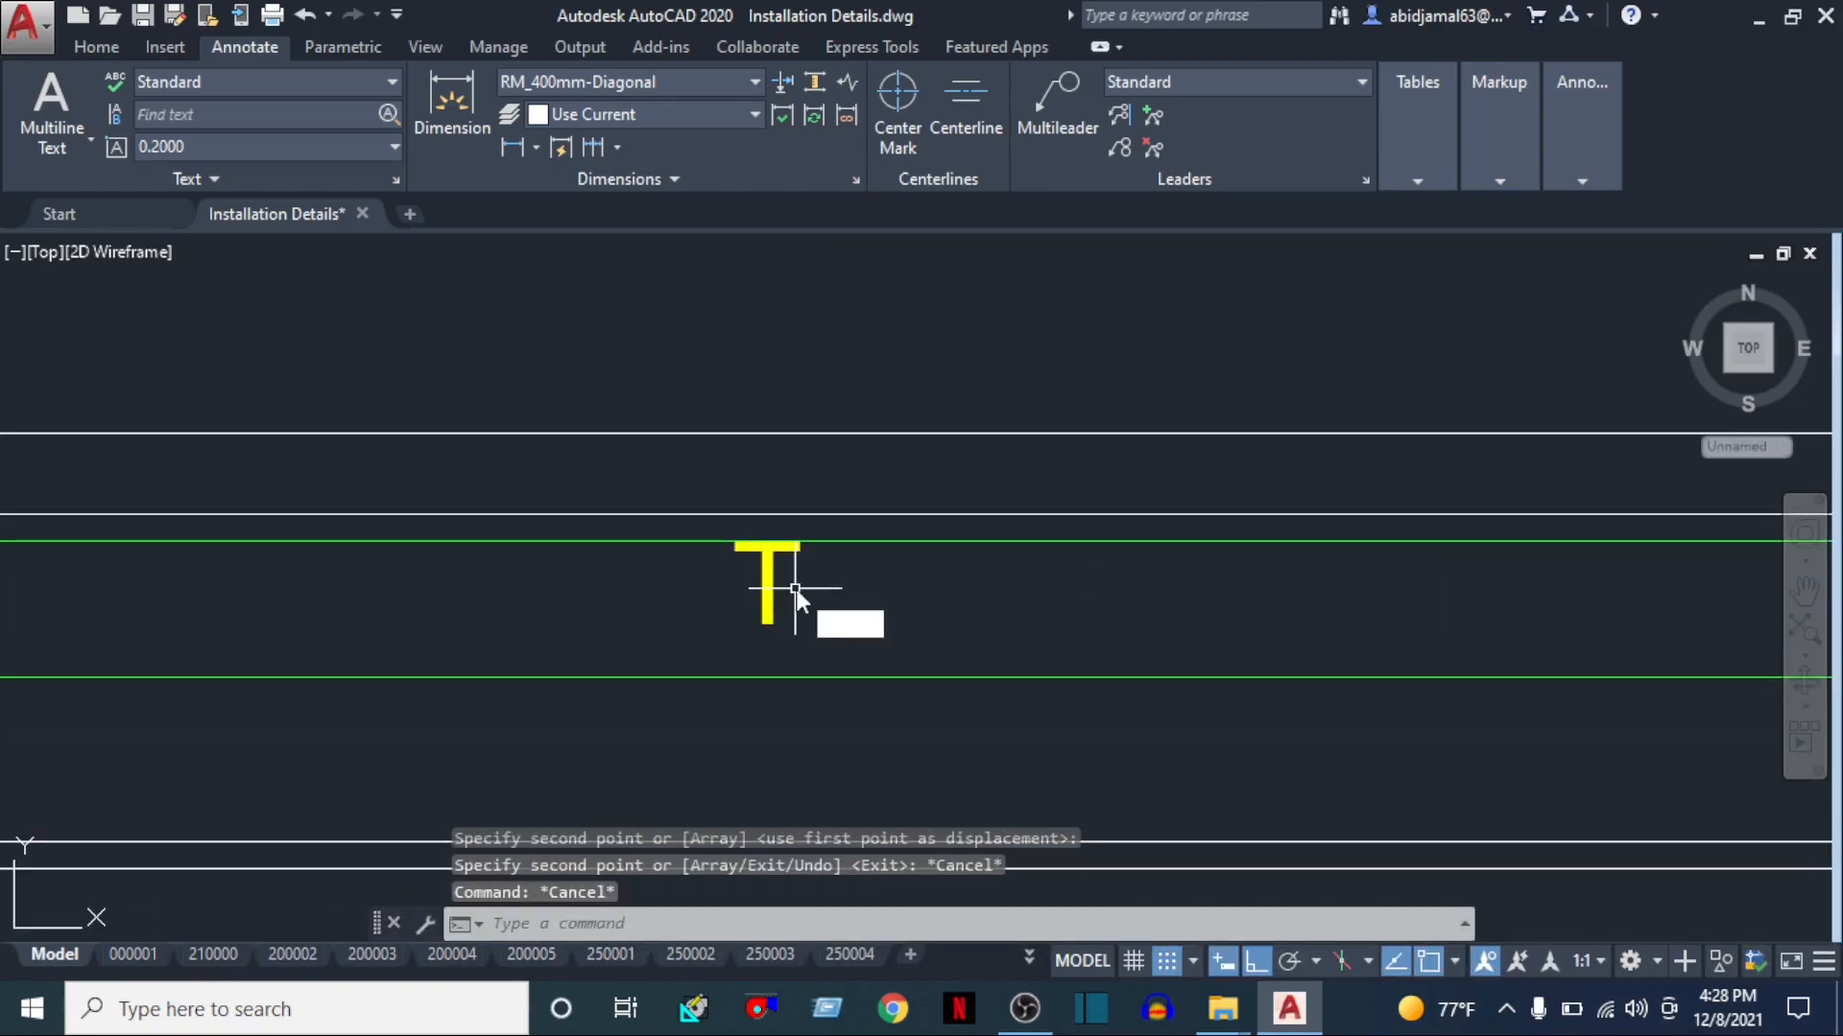
key("Return")
left_click(790, 583)
left_click(719, 617)
key("Return")
left_click(901, 576)
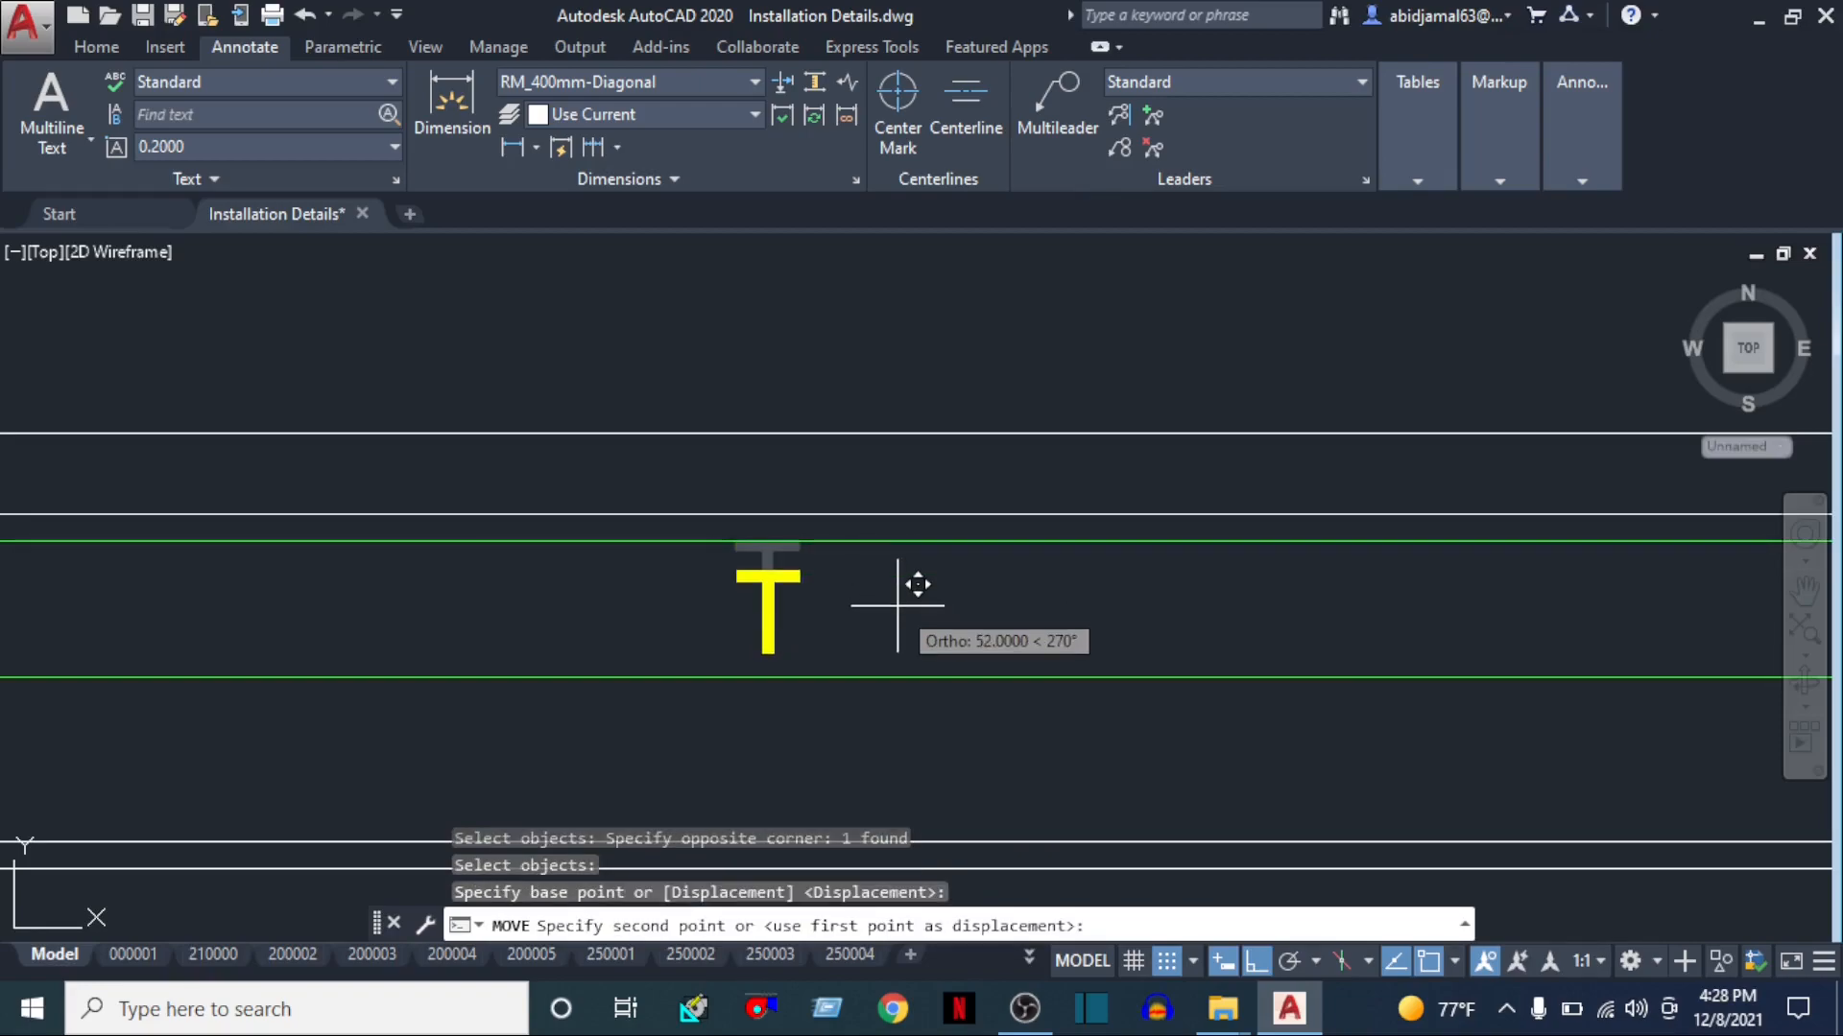
left_click(897, 606)
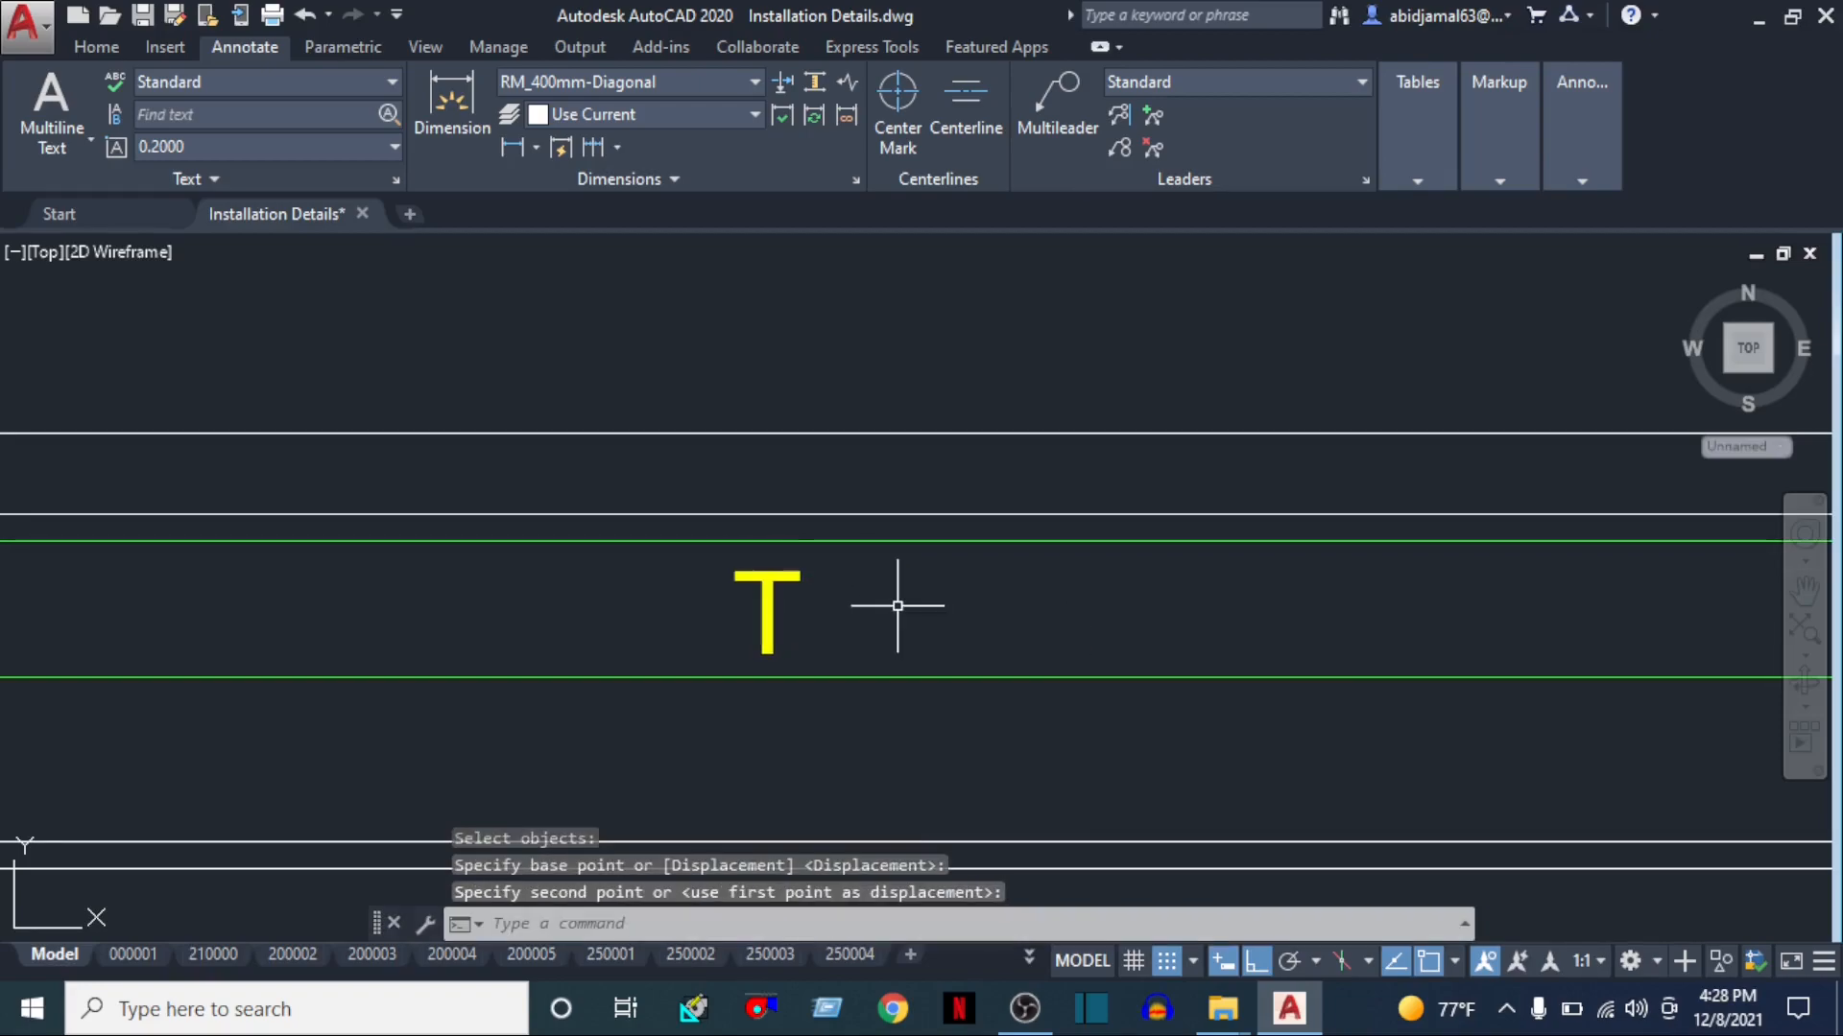
Change the text of the T label on the first duct run to "250mm x 500mm"
scroll(779, 638, "down", 2)
double_click(779, 614)
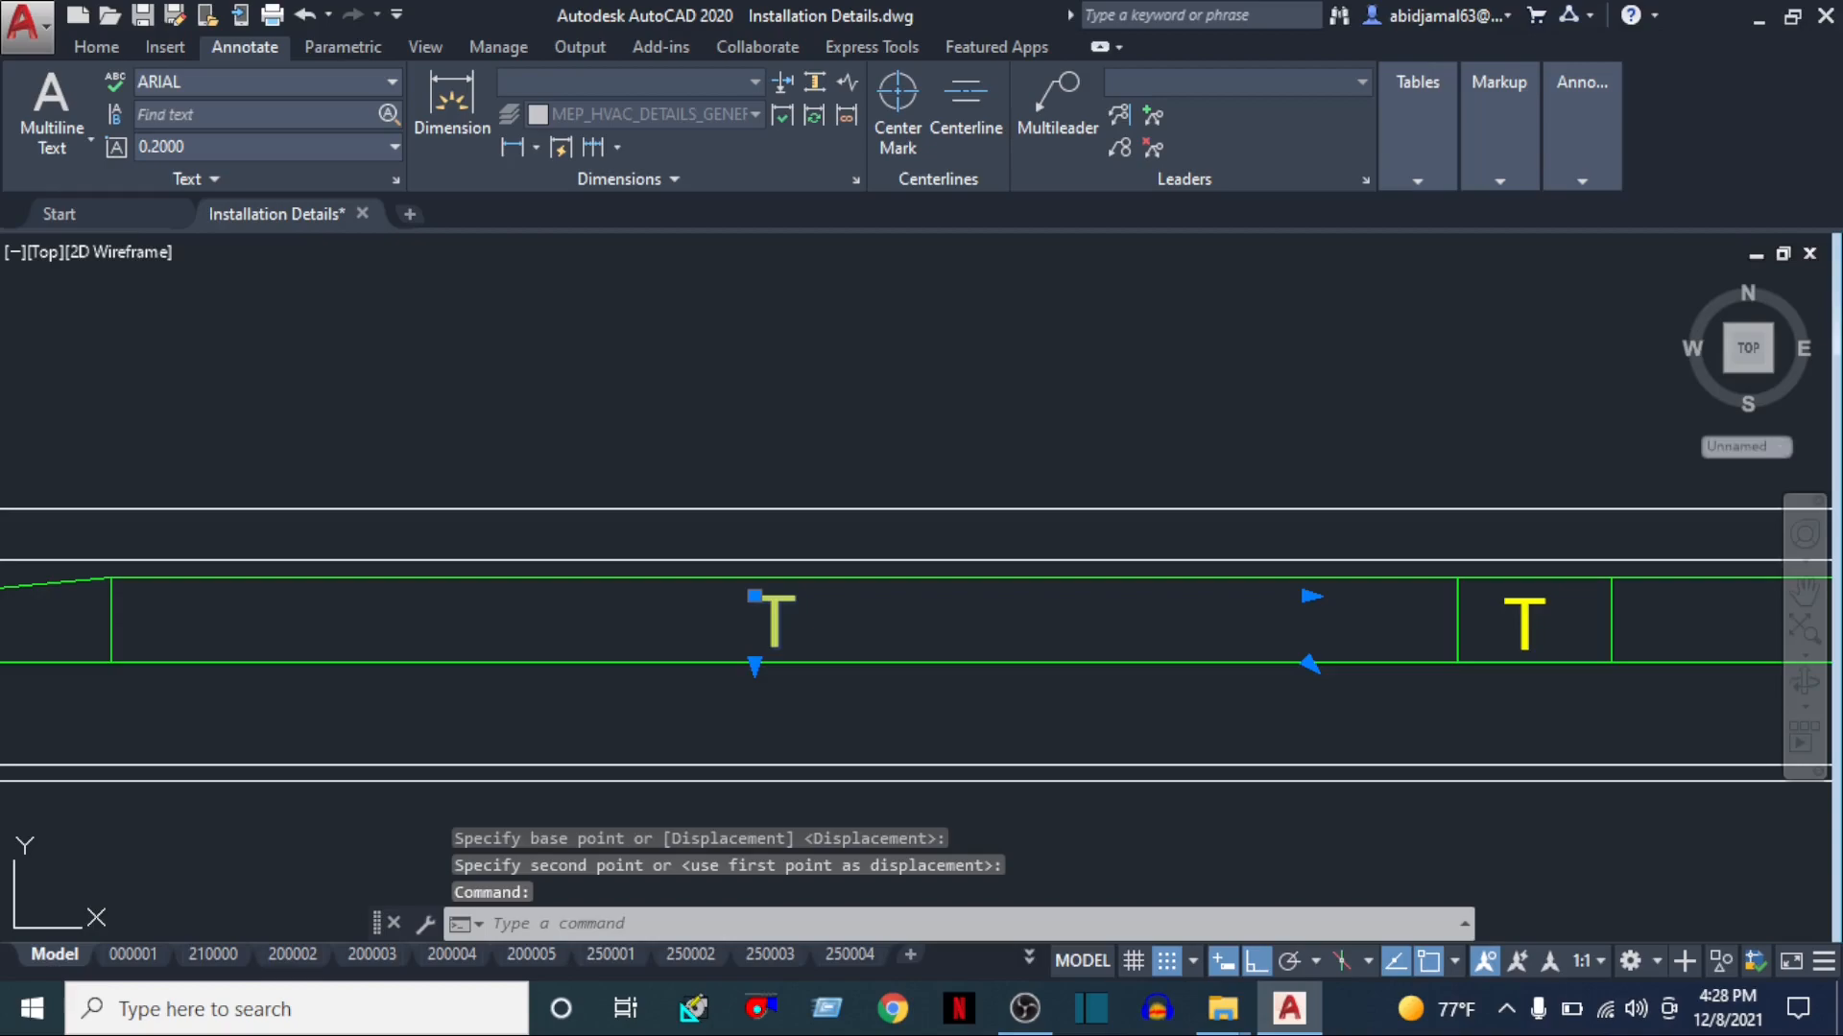
type("250MM")
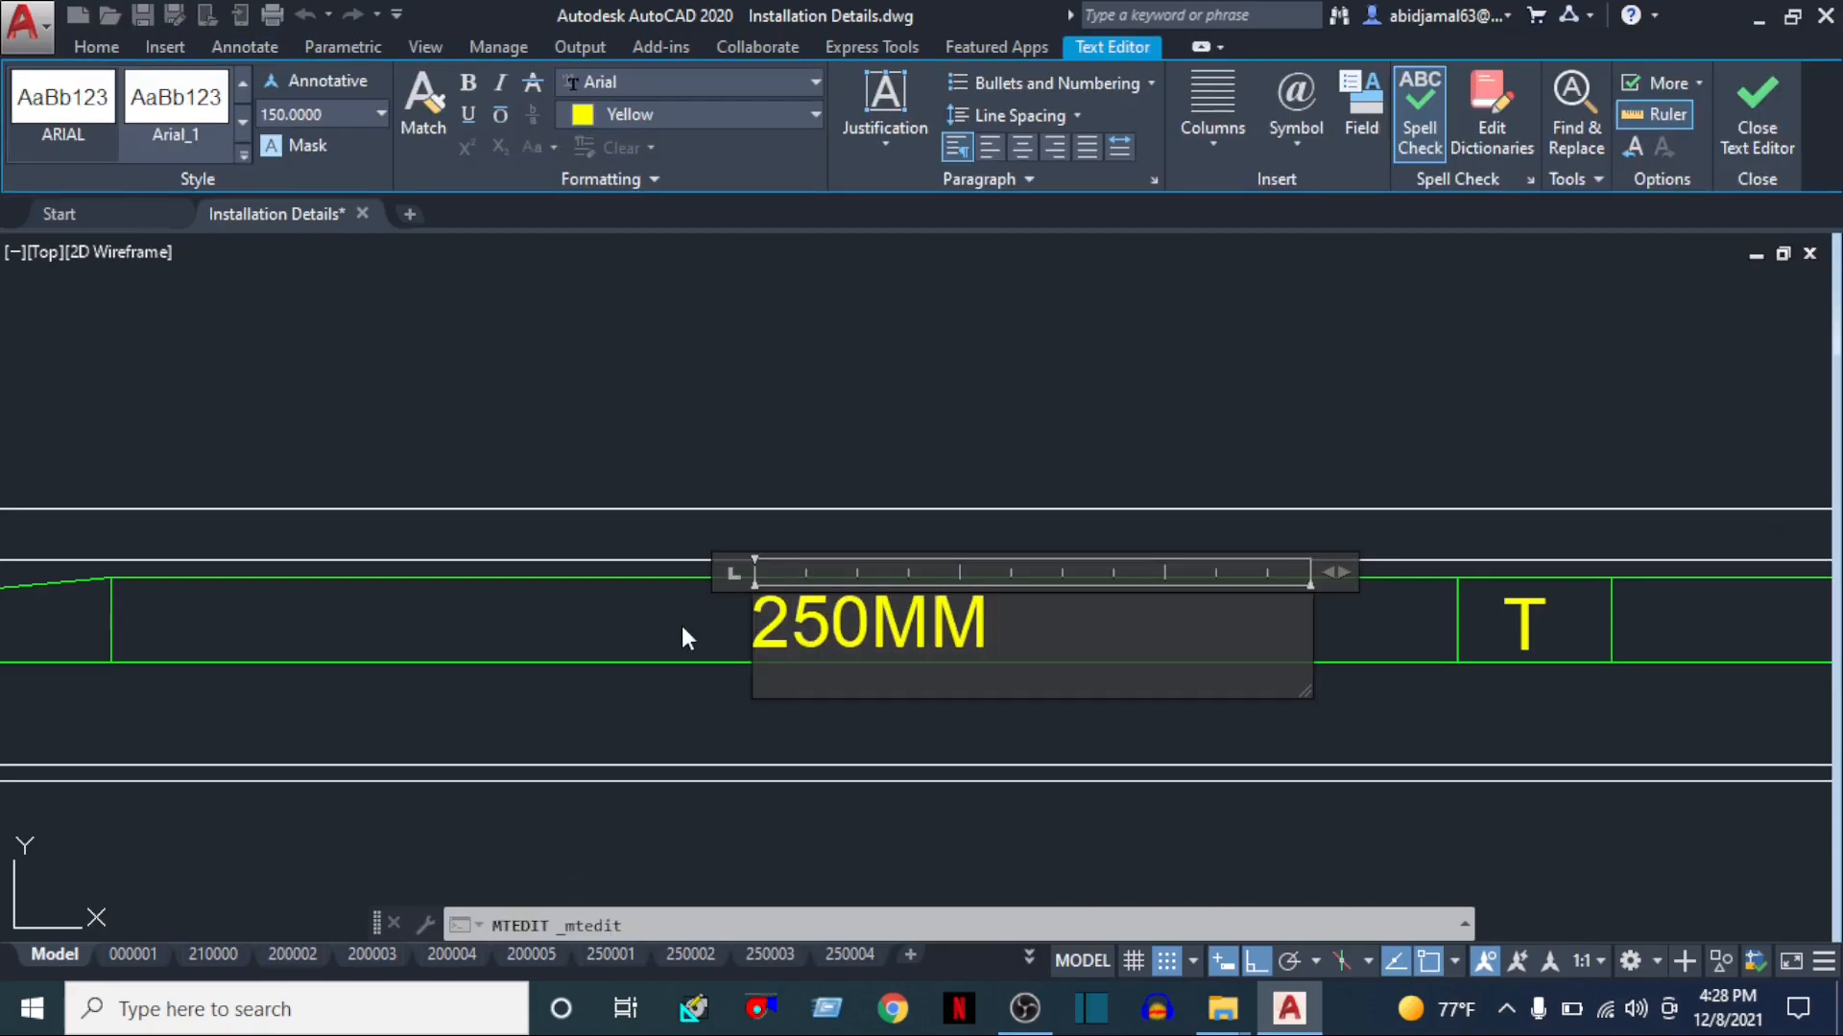
key("BackSpace")
key("BackSpace")
type("mm x 500mm")
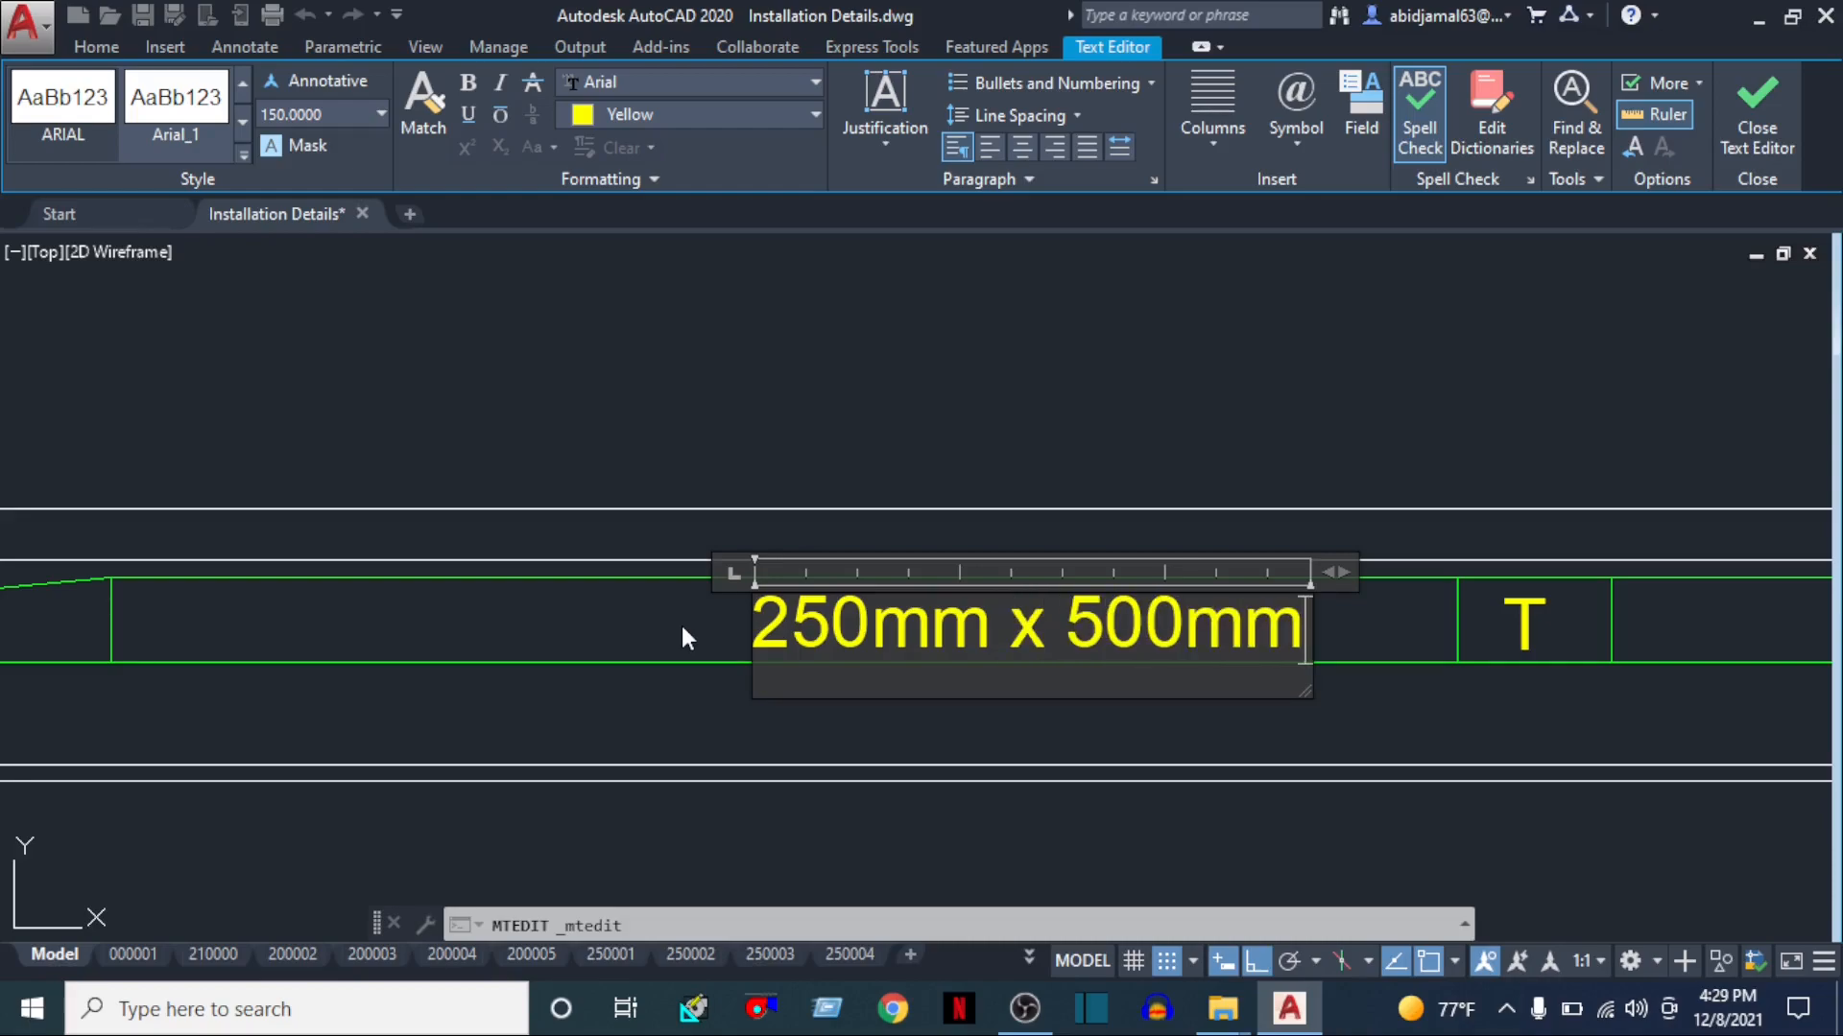
left_click(682, 626)
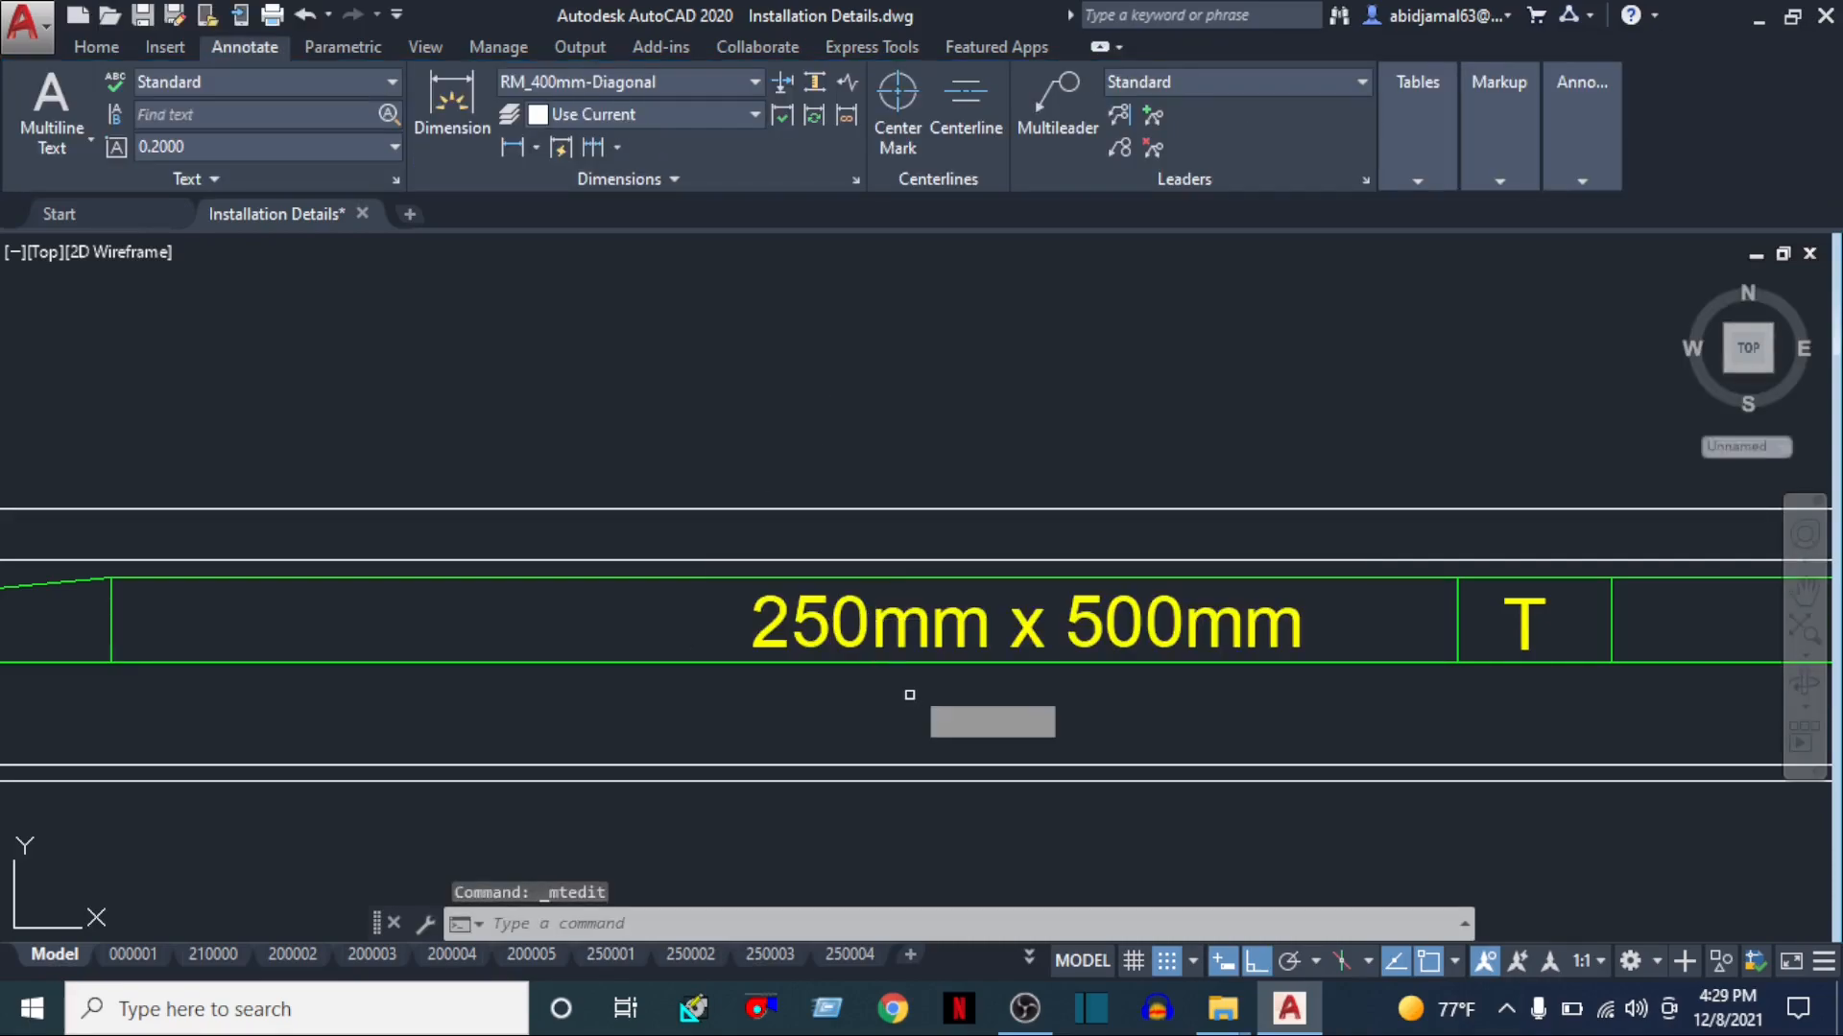
Move the 250mm x 500mm label about 510 mm horizontally towards the AHU to centre it on its duct run
type("m")
key("Return")
left_click(810, 629)
key("Return")
left_click(577, 615)
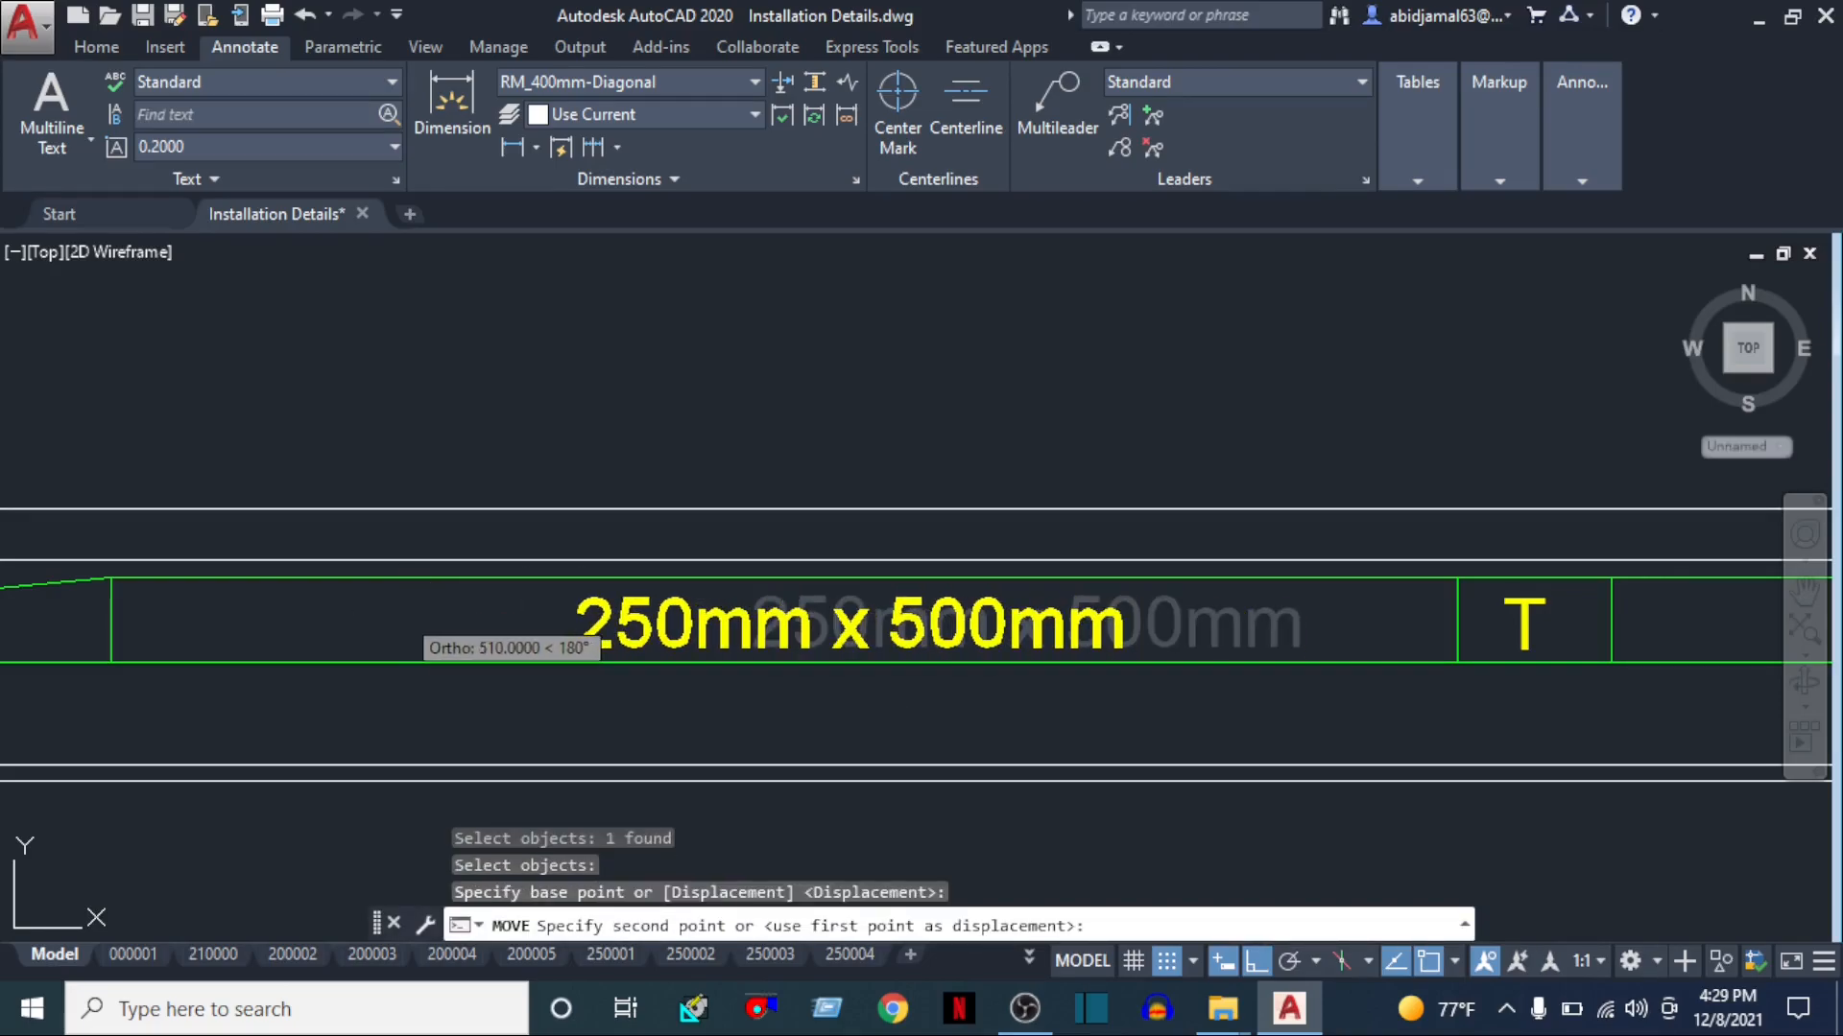
key("Escape")
Copy the 250mm x 500mm label horizontally onto the middle duct run between the two T-marked reducers
scroll(621, 635, "down", 8)
type("co")
key("Return")
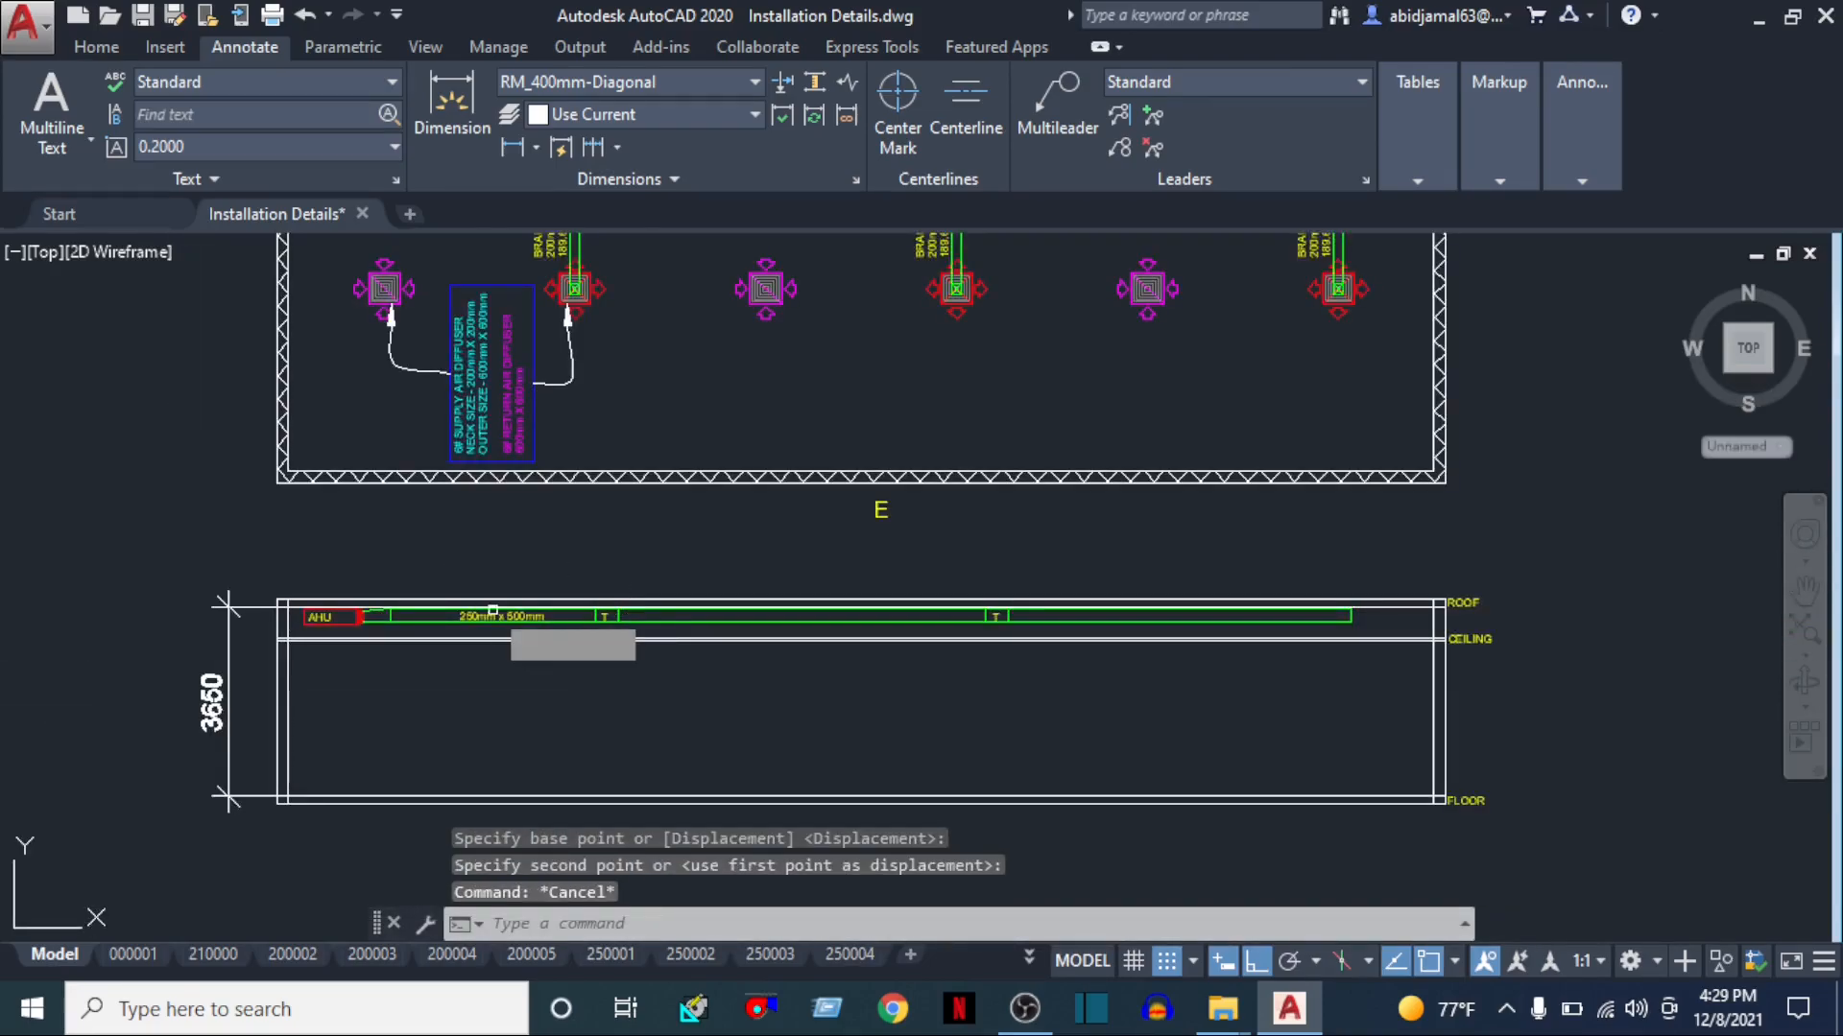
scroll(626, 634, "up", 5)
left_click(484, 629)
key("Return")
left_click(456, 629)
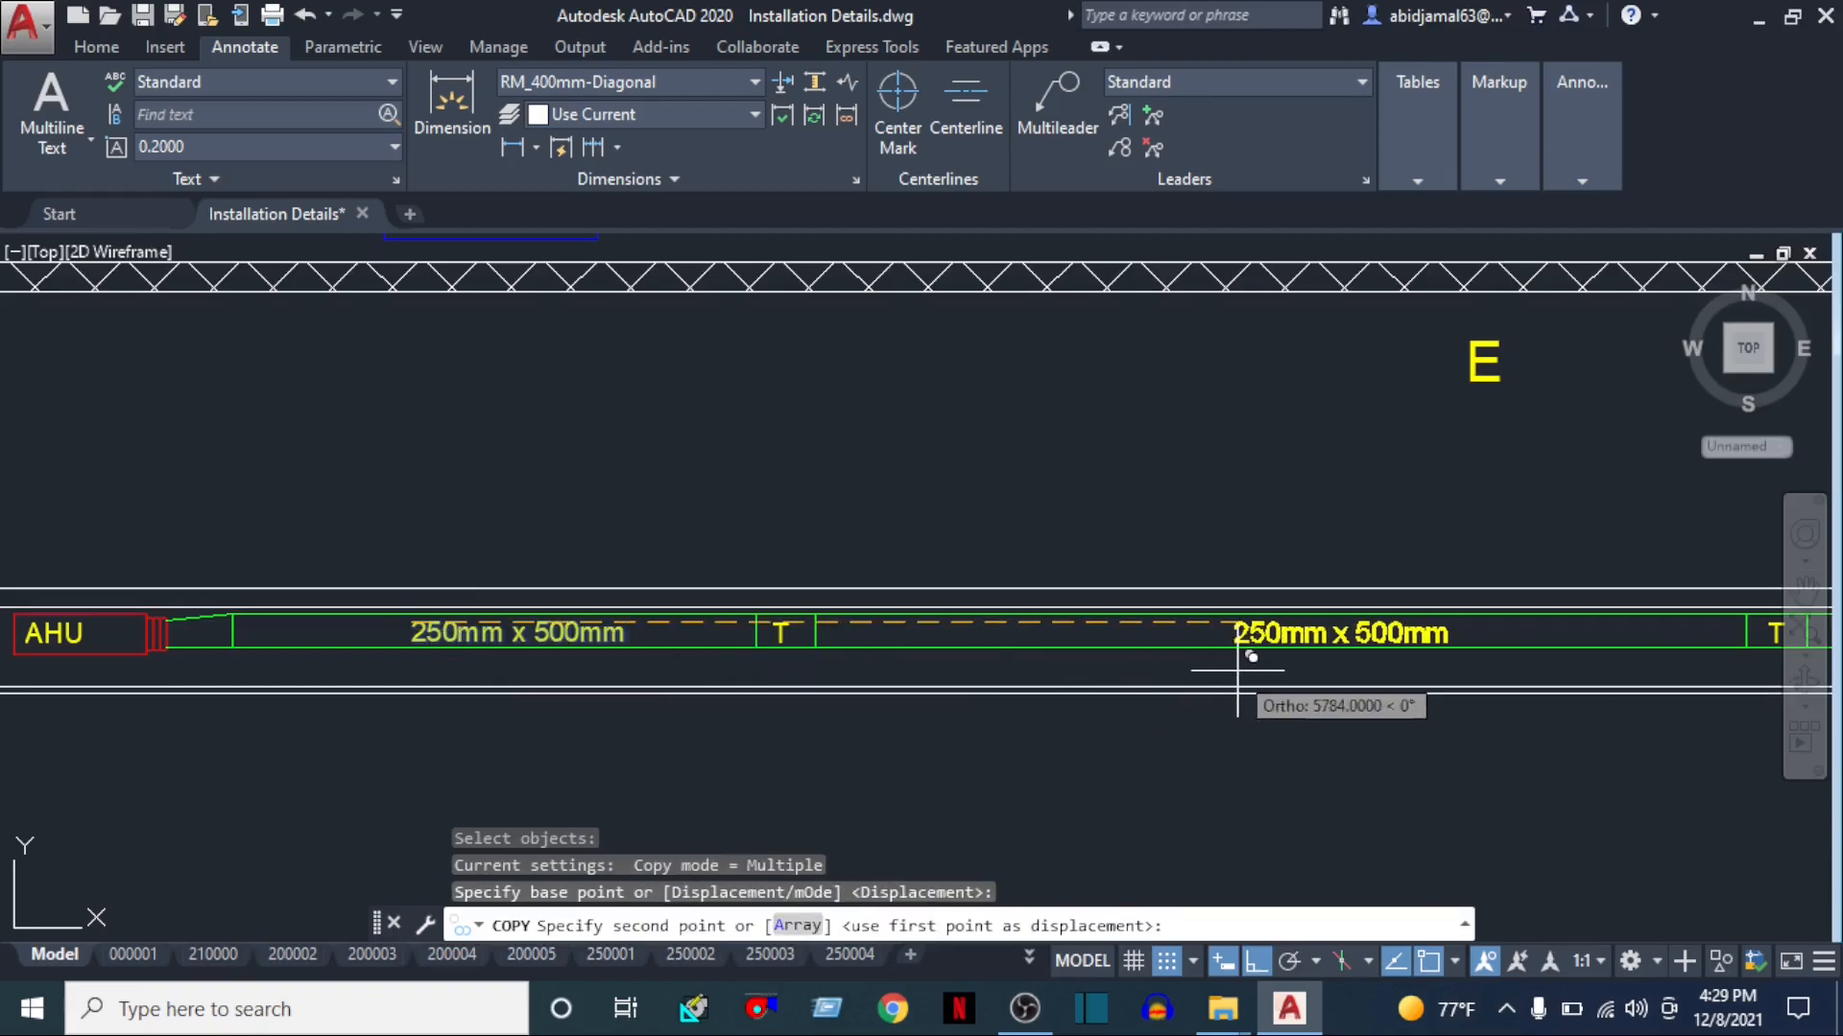
scroll(1238, 658, "up", 4)
left_click(1178, 639)
scroll(1104, 624, "down", 4)
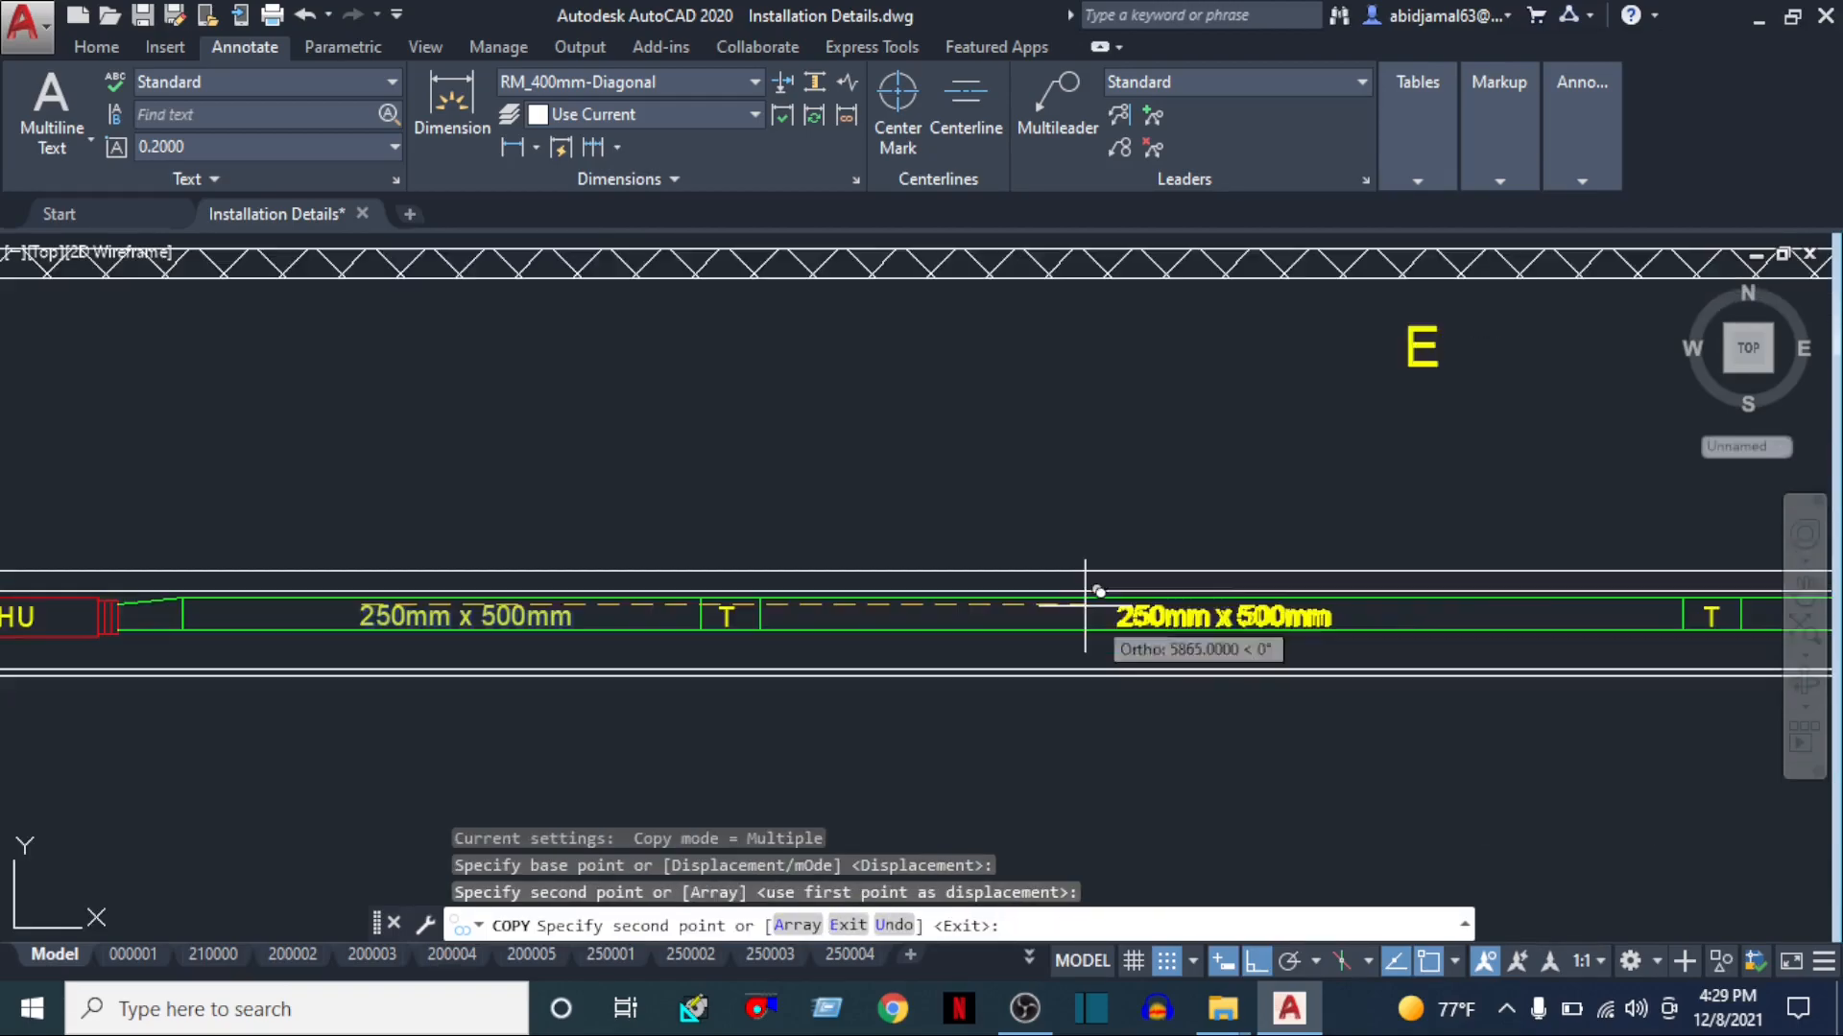
key("Escape")
Check the middle main duct size on the plan and change the copied label's text to "250mm x 350mm"
scroll(1094, 594, "down", 8)
scroll(1179, 384, "down", 2)
middle_click_drag(1172, 390, 1152, 581)
scroll(1151, 581, "up", 2)
scroll(901, 469, "up", 8)
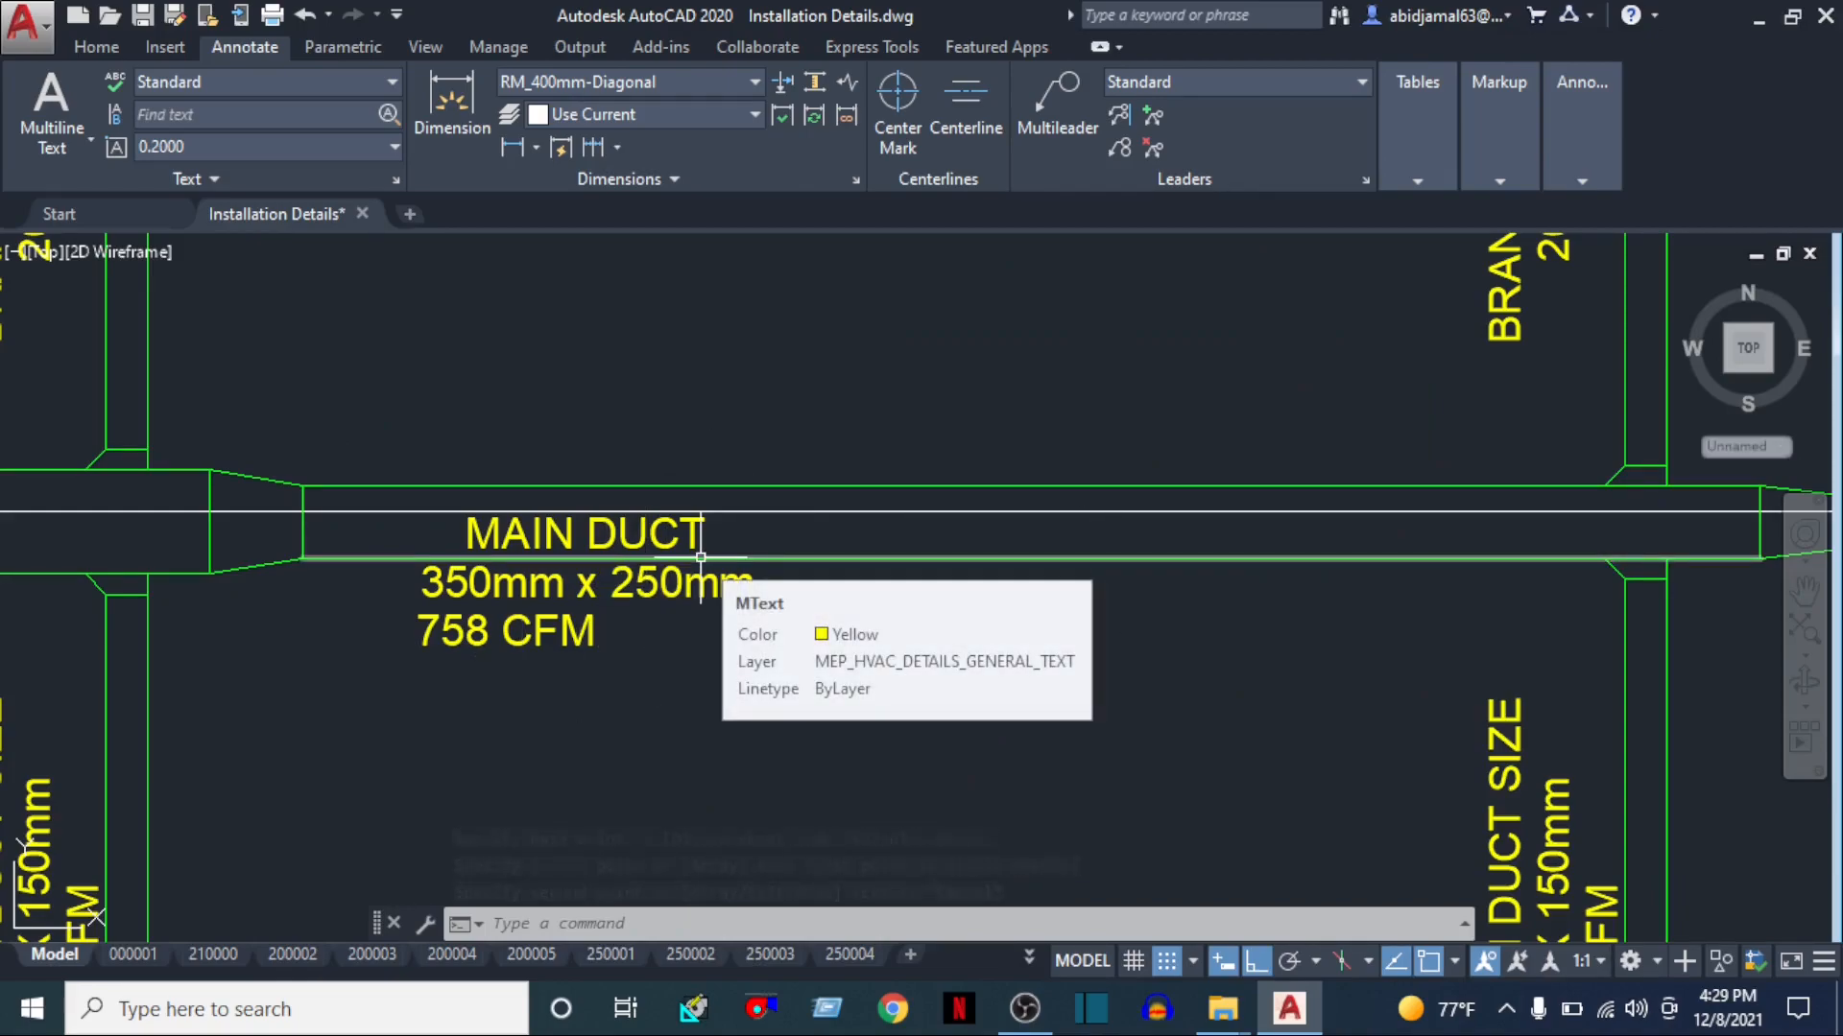
scroll(706, 611, "down", 8)
middle_click_drag(885, 691, 888, 359)
scroll(888, 581, "up", 2)
scroll(432, 564, "up", 5)
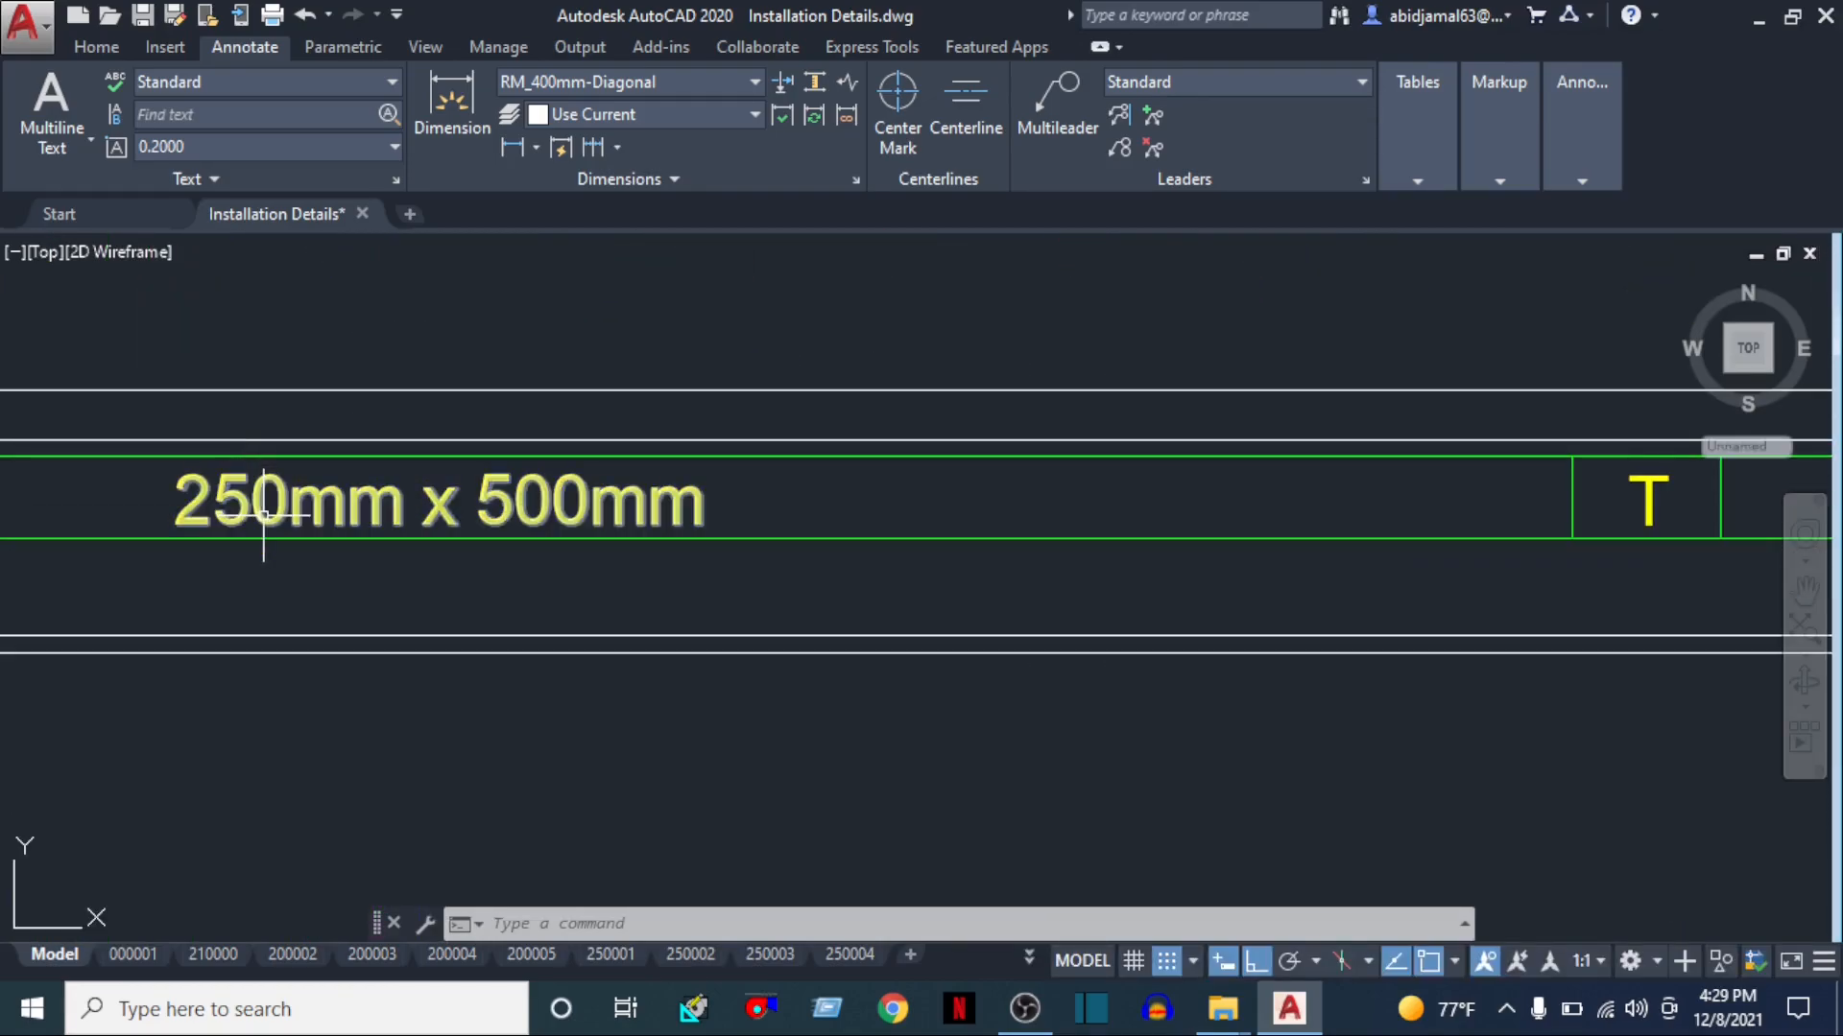
double_click(508, 502)
left_click_drag(590, 506, 511, 506)
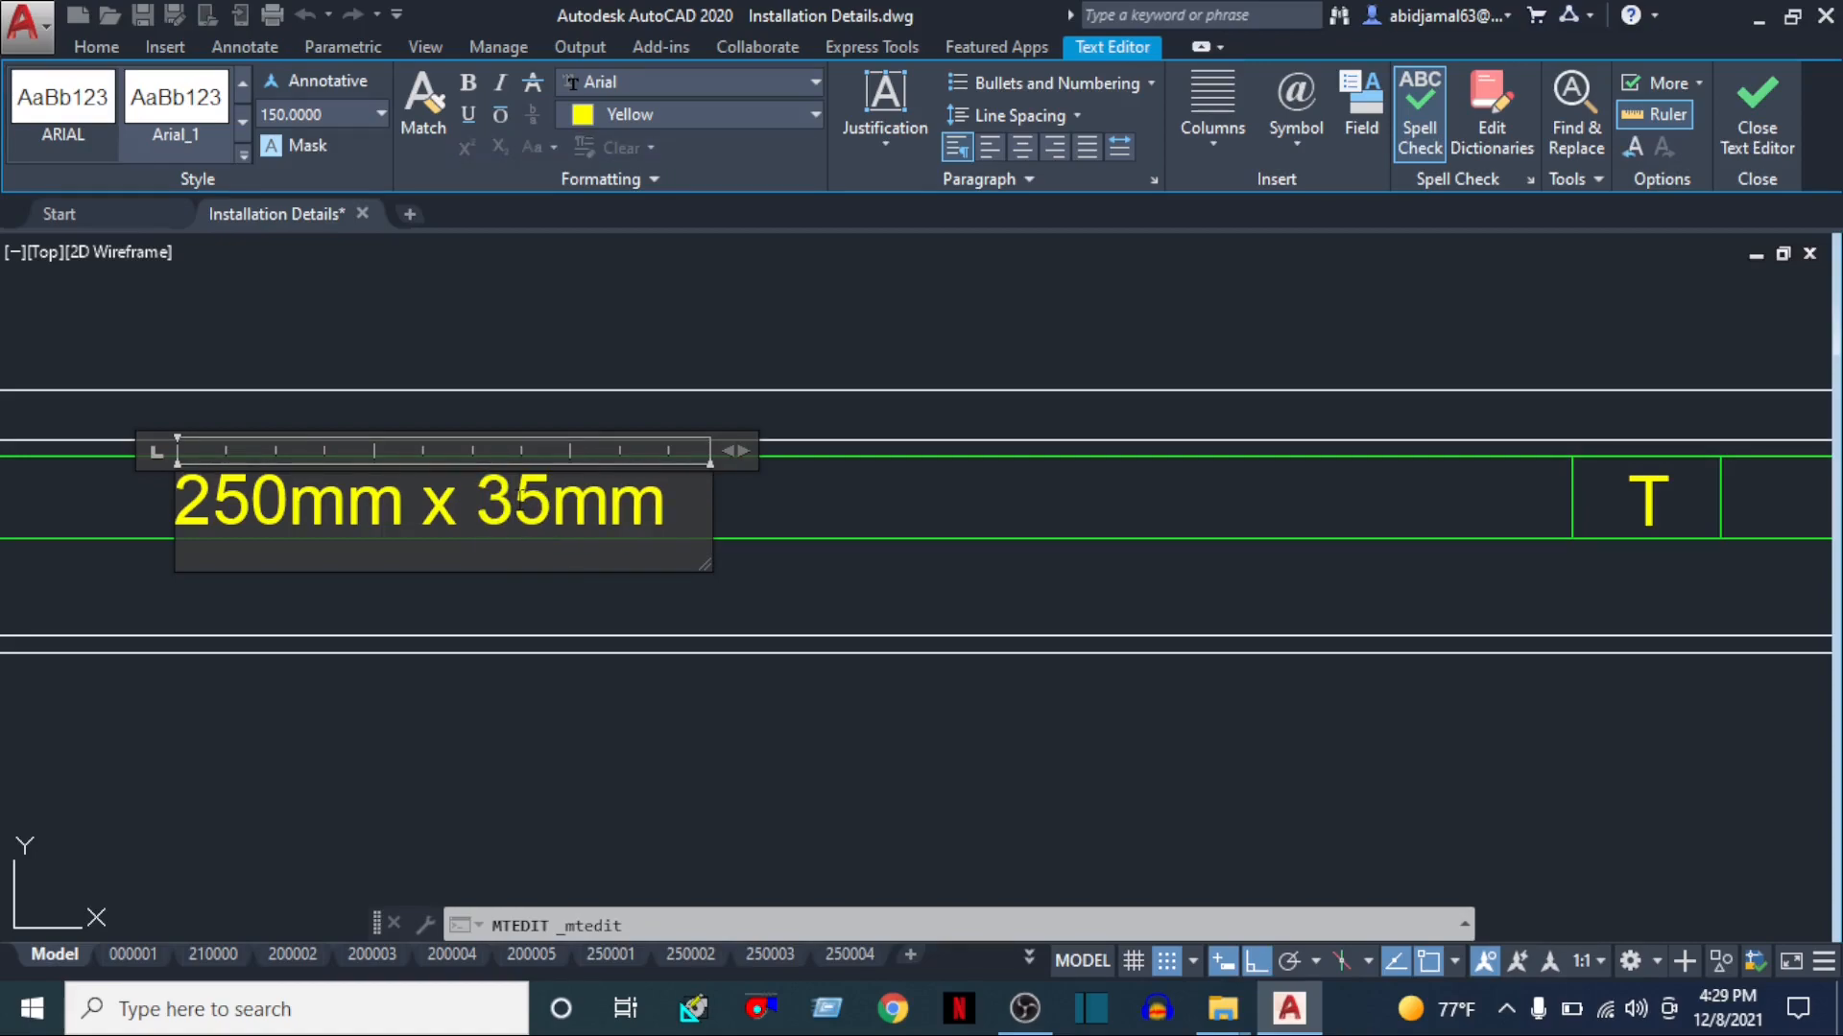
left_click(565, 742)
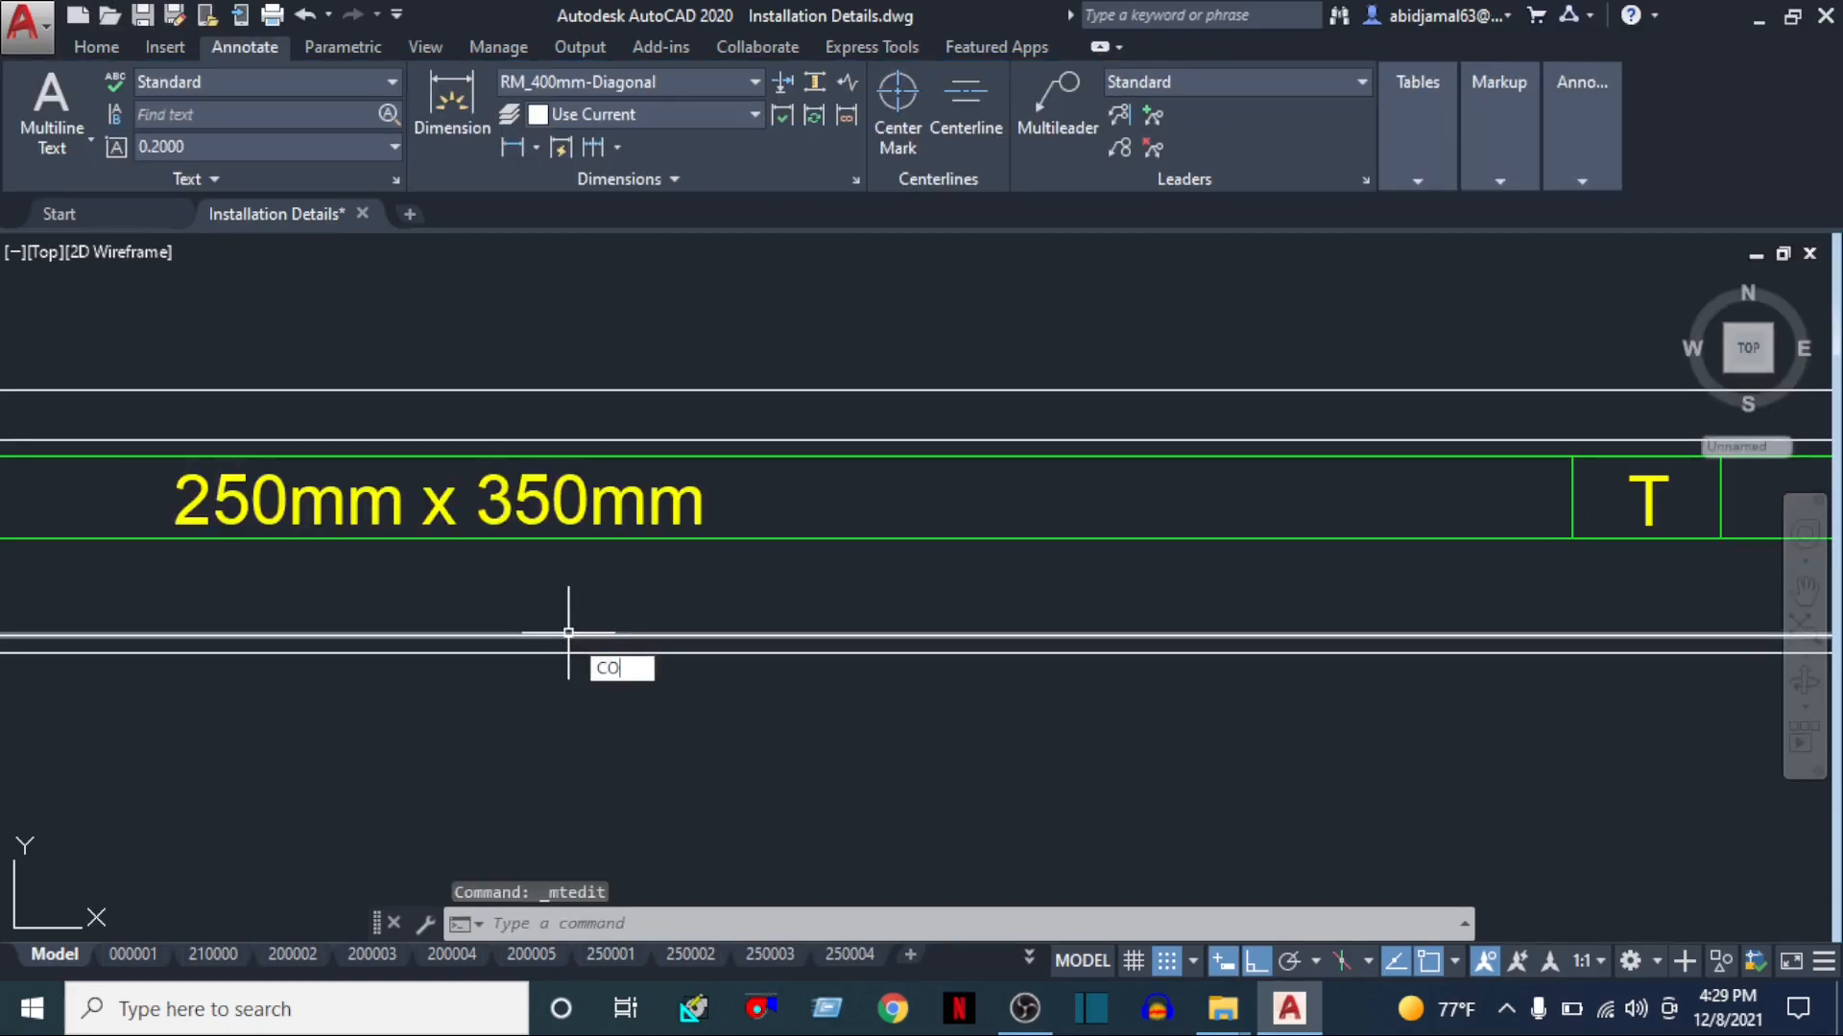
Copy the 250mm x 350mm label horizontally onto the last duct run beyond the second reducer
type("CO")
key("Return")
left_click(474, 510)
left_click(322, 503)
scroll(339, 514, "down", 2)
key("Return")
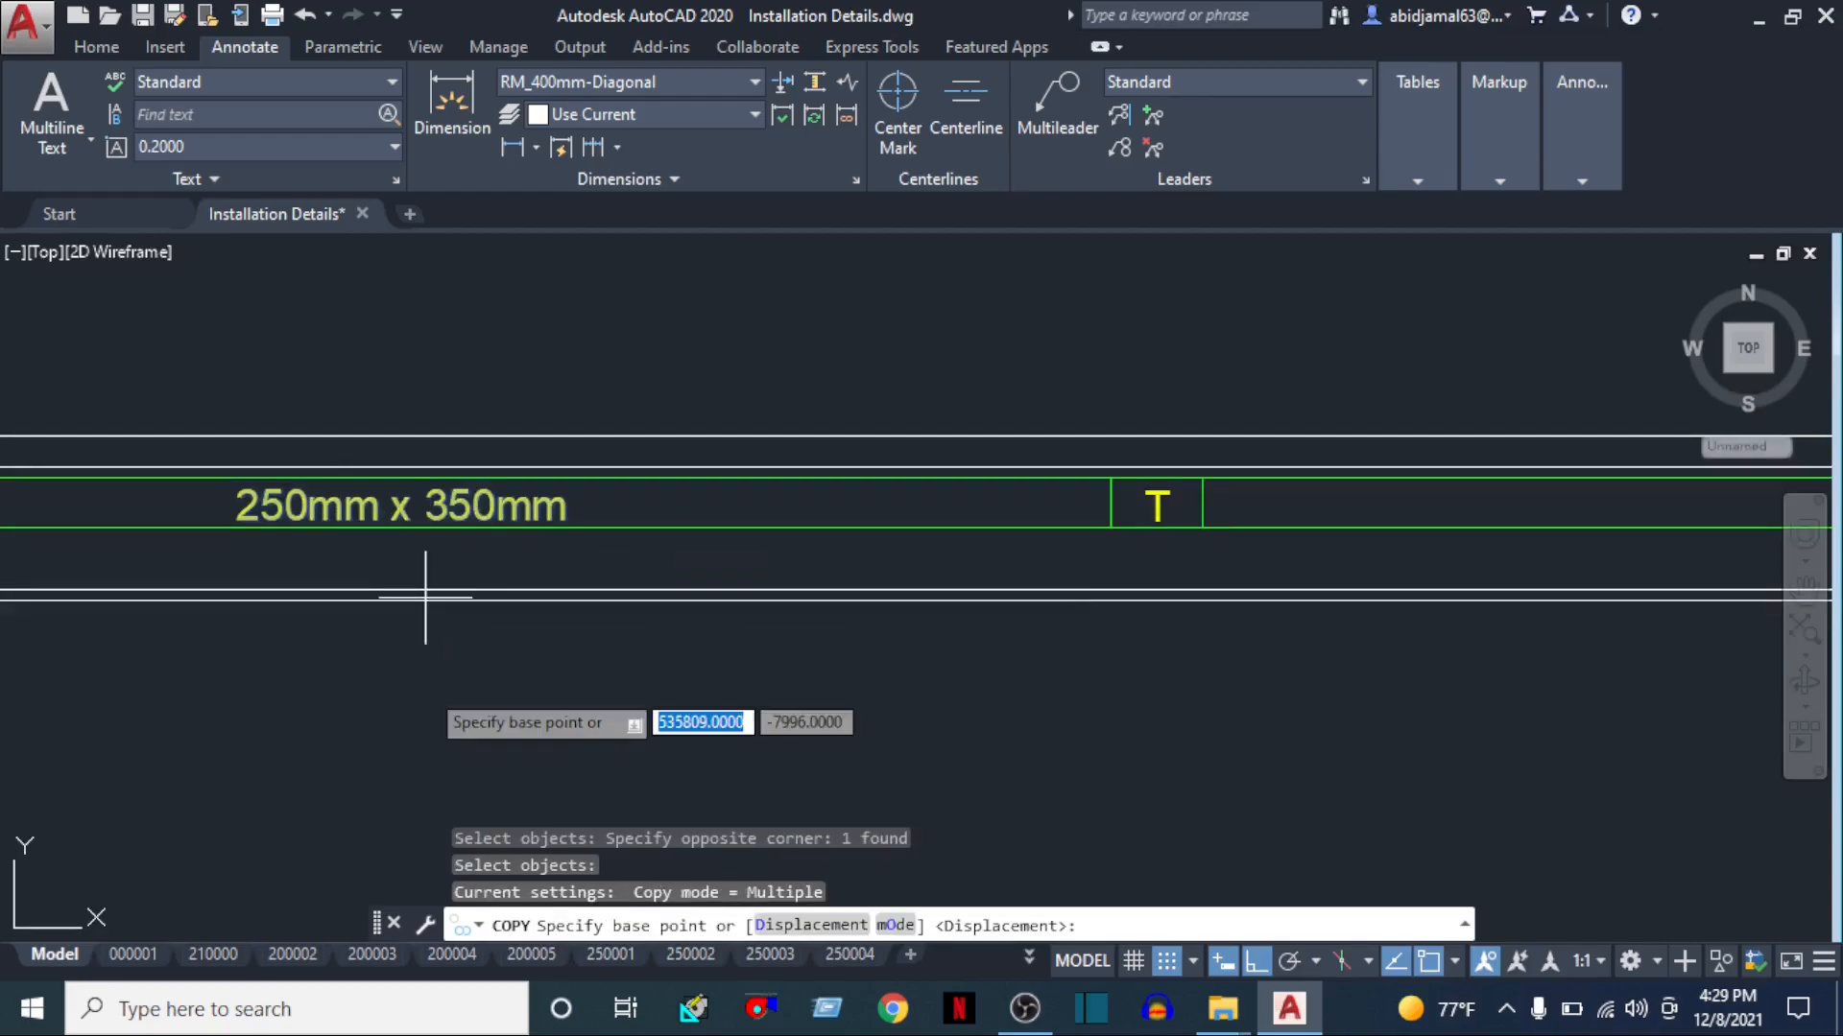
left_click(369, 703)
scroll(1096, 732, "down", 8)
middle_click_drag(1228, 720, 1003, 742)
scroll(1076, 782, "up", 3)
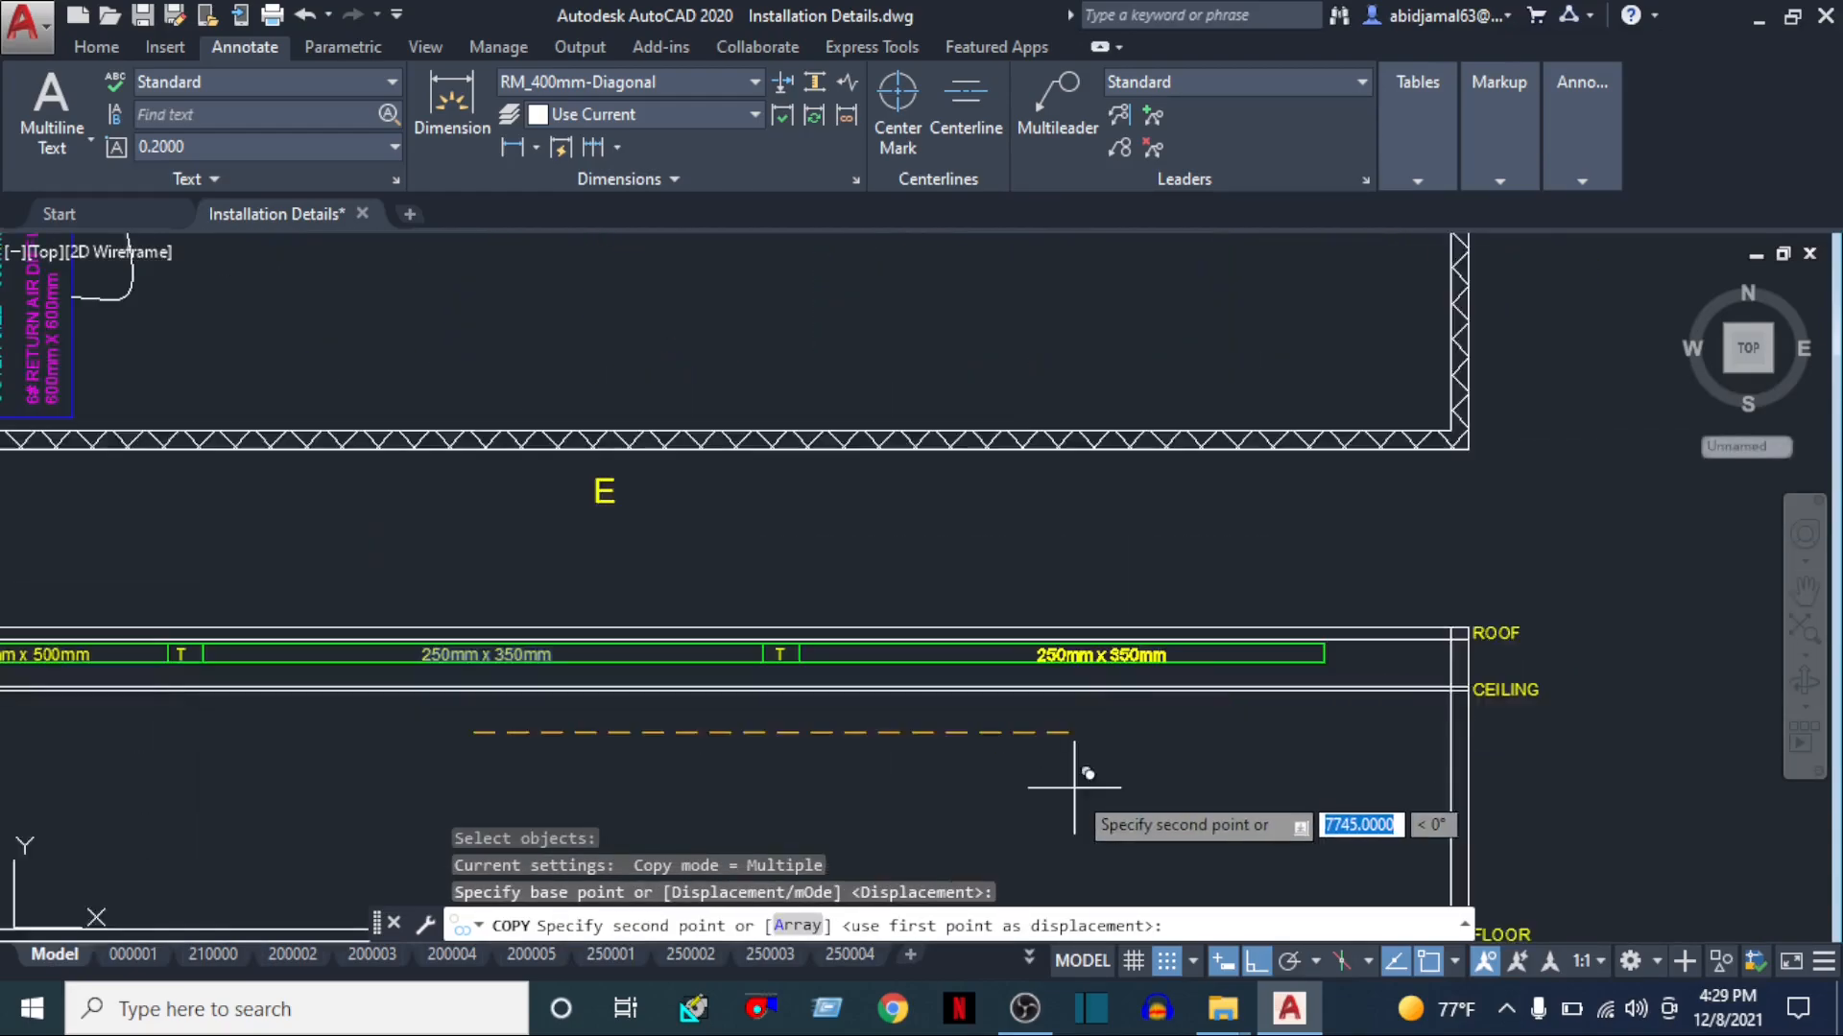
scroll(1074, 787, "up", 4)
left_click(1034, 757)
key("Escape")
Change the text of the label on the last duct run to "250mm x 250mm"
scroll(1037, 758, "down", 8)
middle_click_drag(1061, 474, 973, 327)
scroll(1059, 576, "up", 8)
scroll(954, 576, "down", 6)
scroll(1016, 710, "up", 8)
left_click(991, 544)
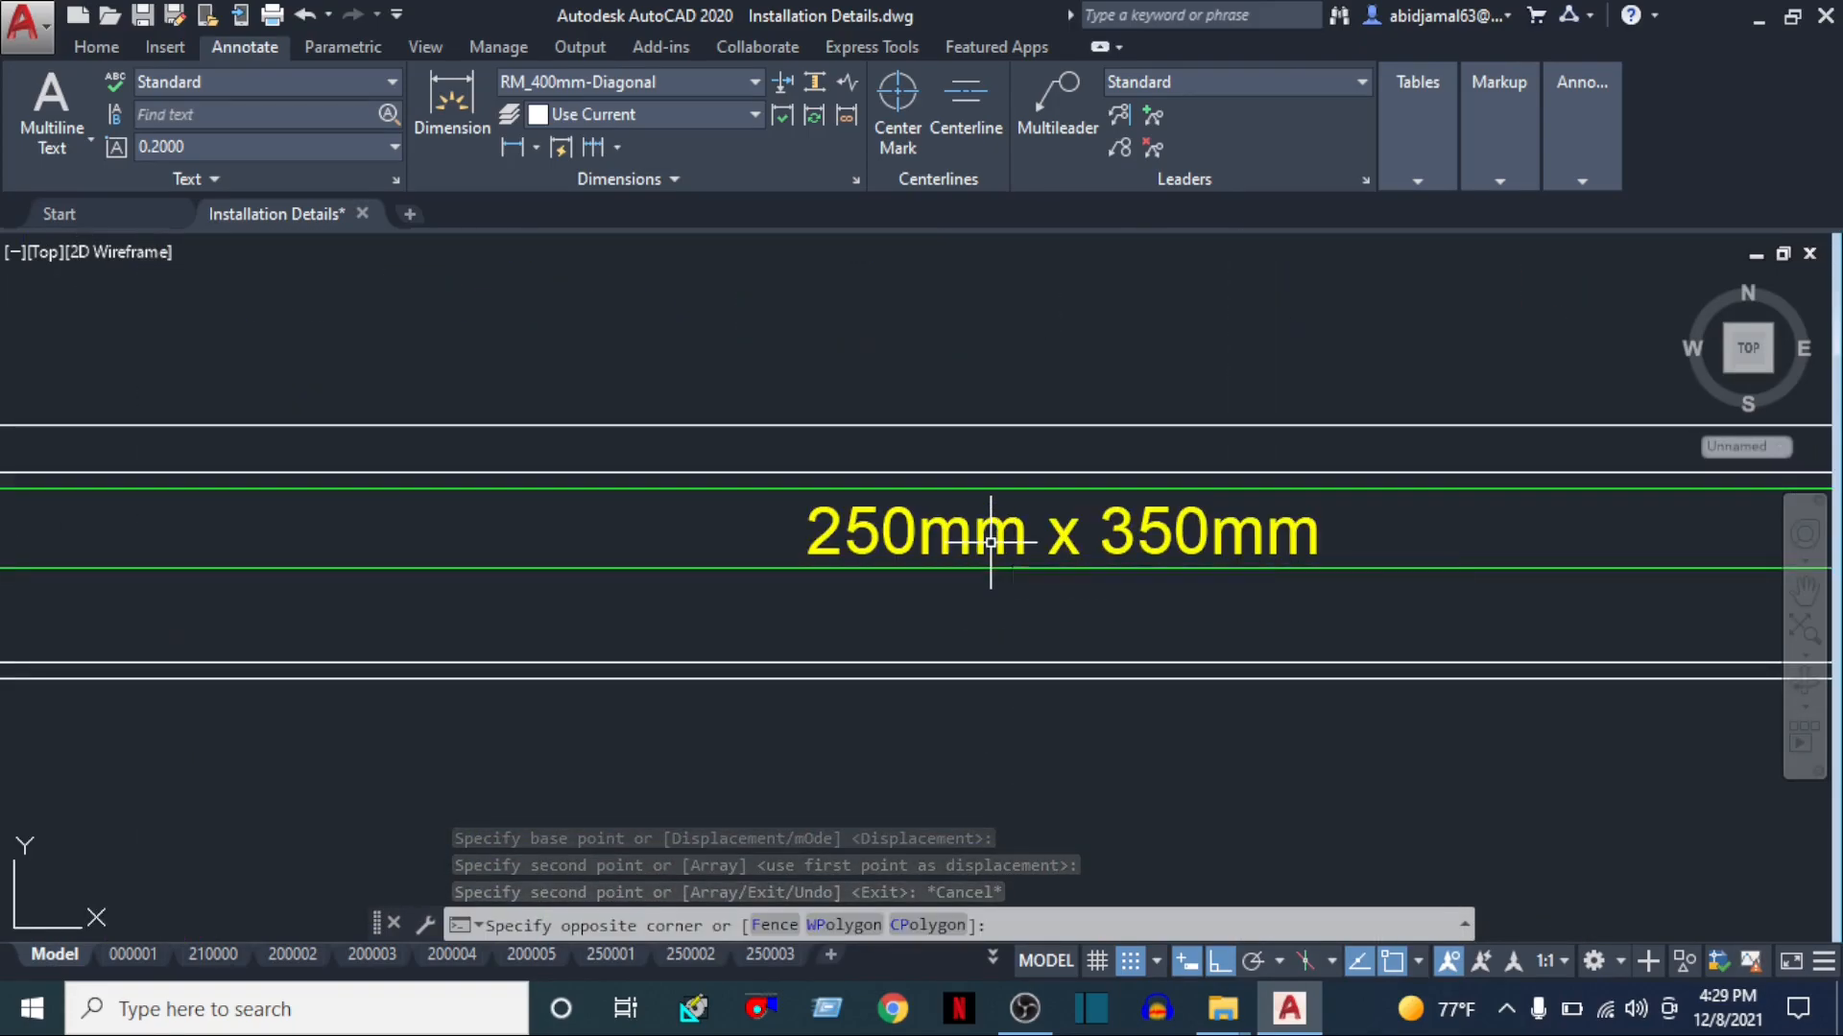
key("Escape")
left_click(986, 527)
double_click(985, 527)
left_click_drag(1137, 539, 1209, 539)
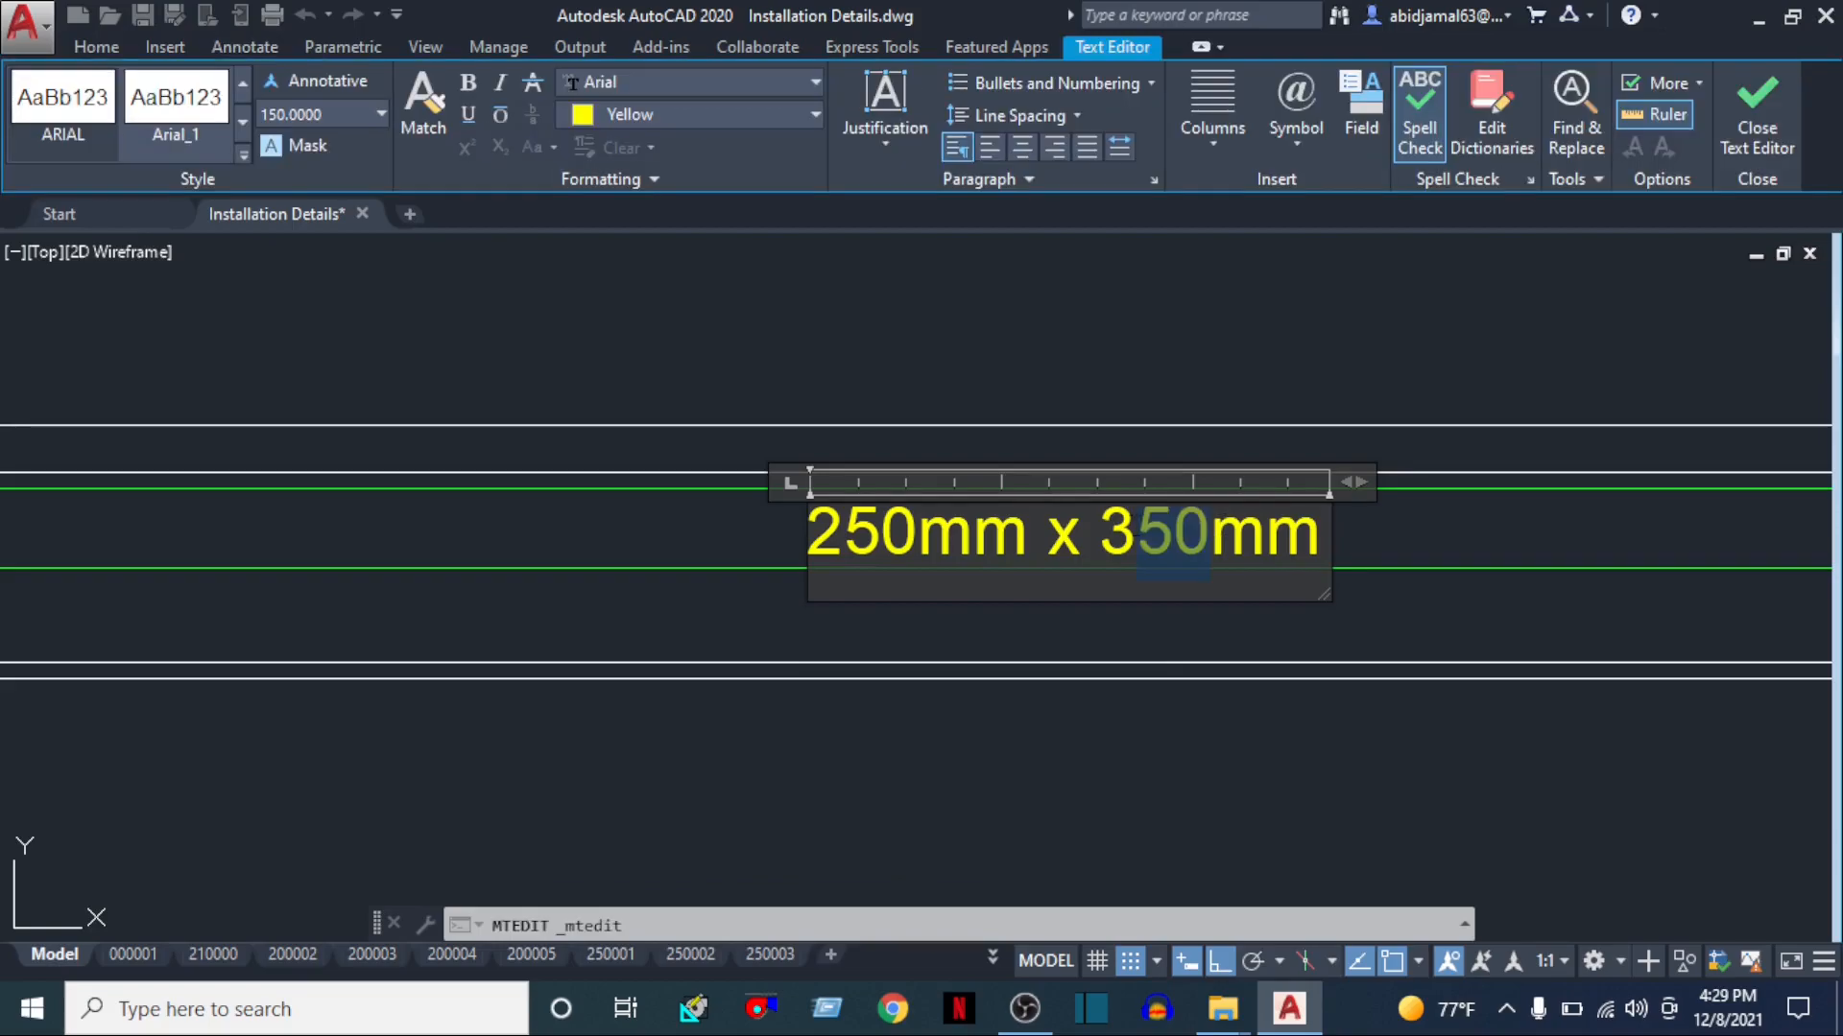
left_click(1063, 847)
Set the colour of the two ceiling lines in the section view to Blue
scroll(992, 784, "down", 4)
middle_click_drag(889, 680, 1190, 465)
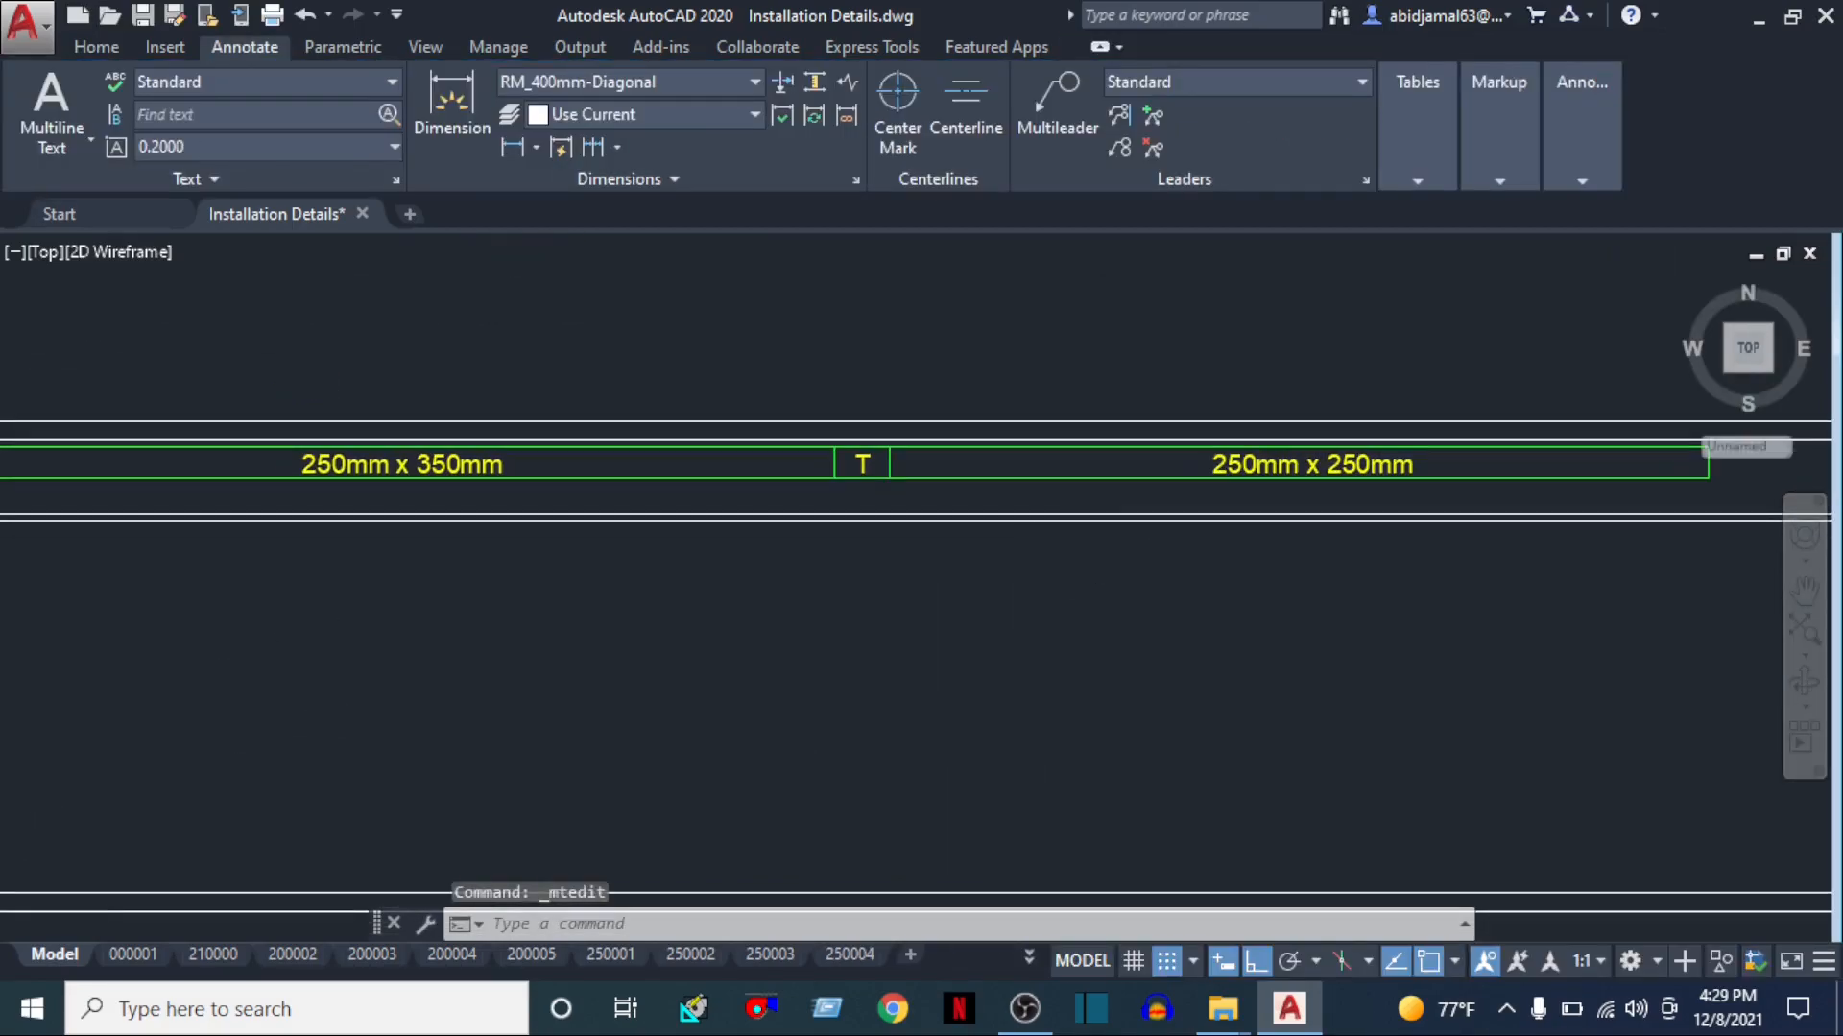
scroll(1108, 658, "down", 4)
scroll(654, 557, "up", 5)
left_click(526, 645)
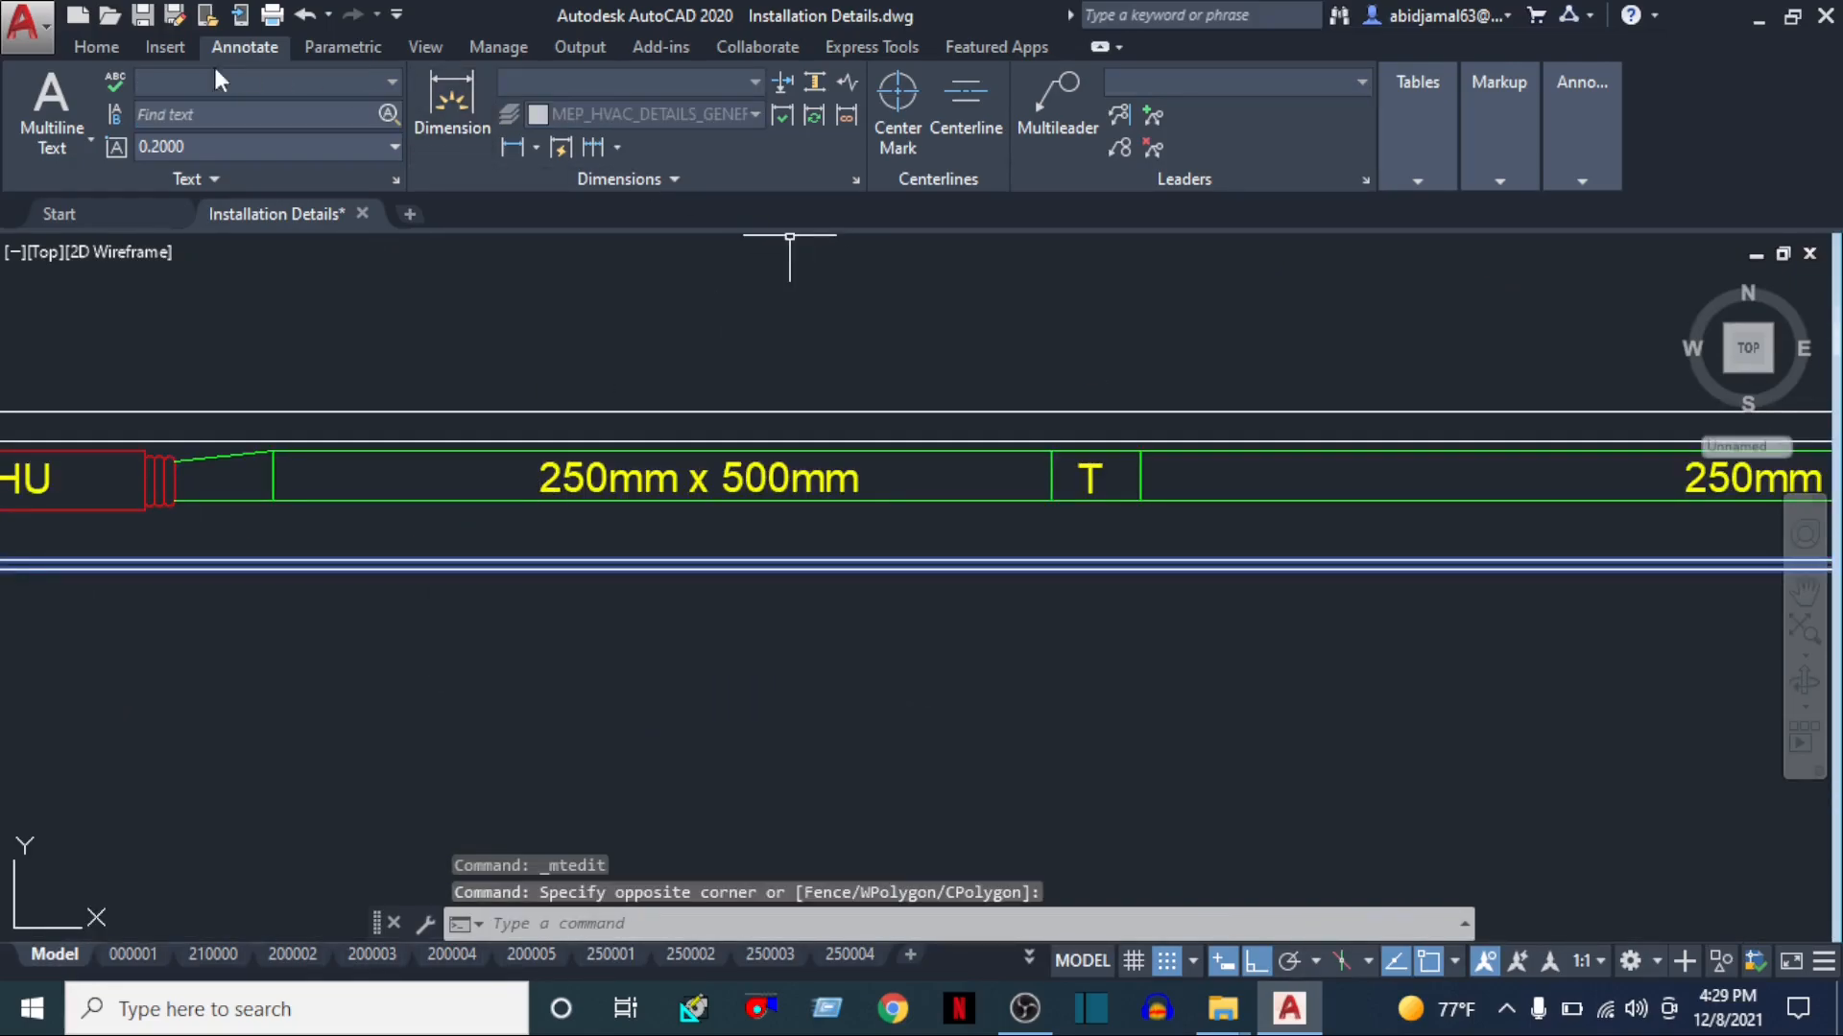
left_click(96, 47)
left_click(1394, 78)
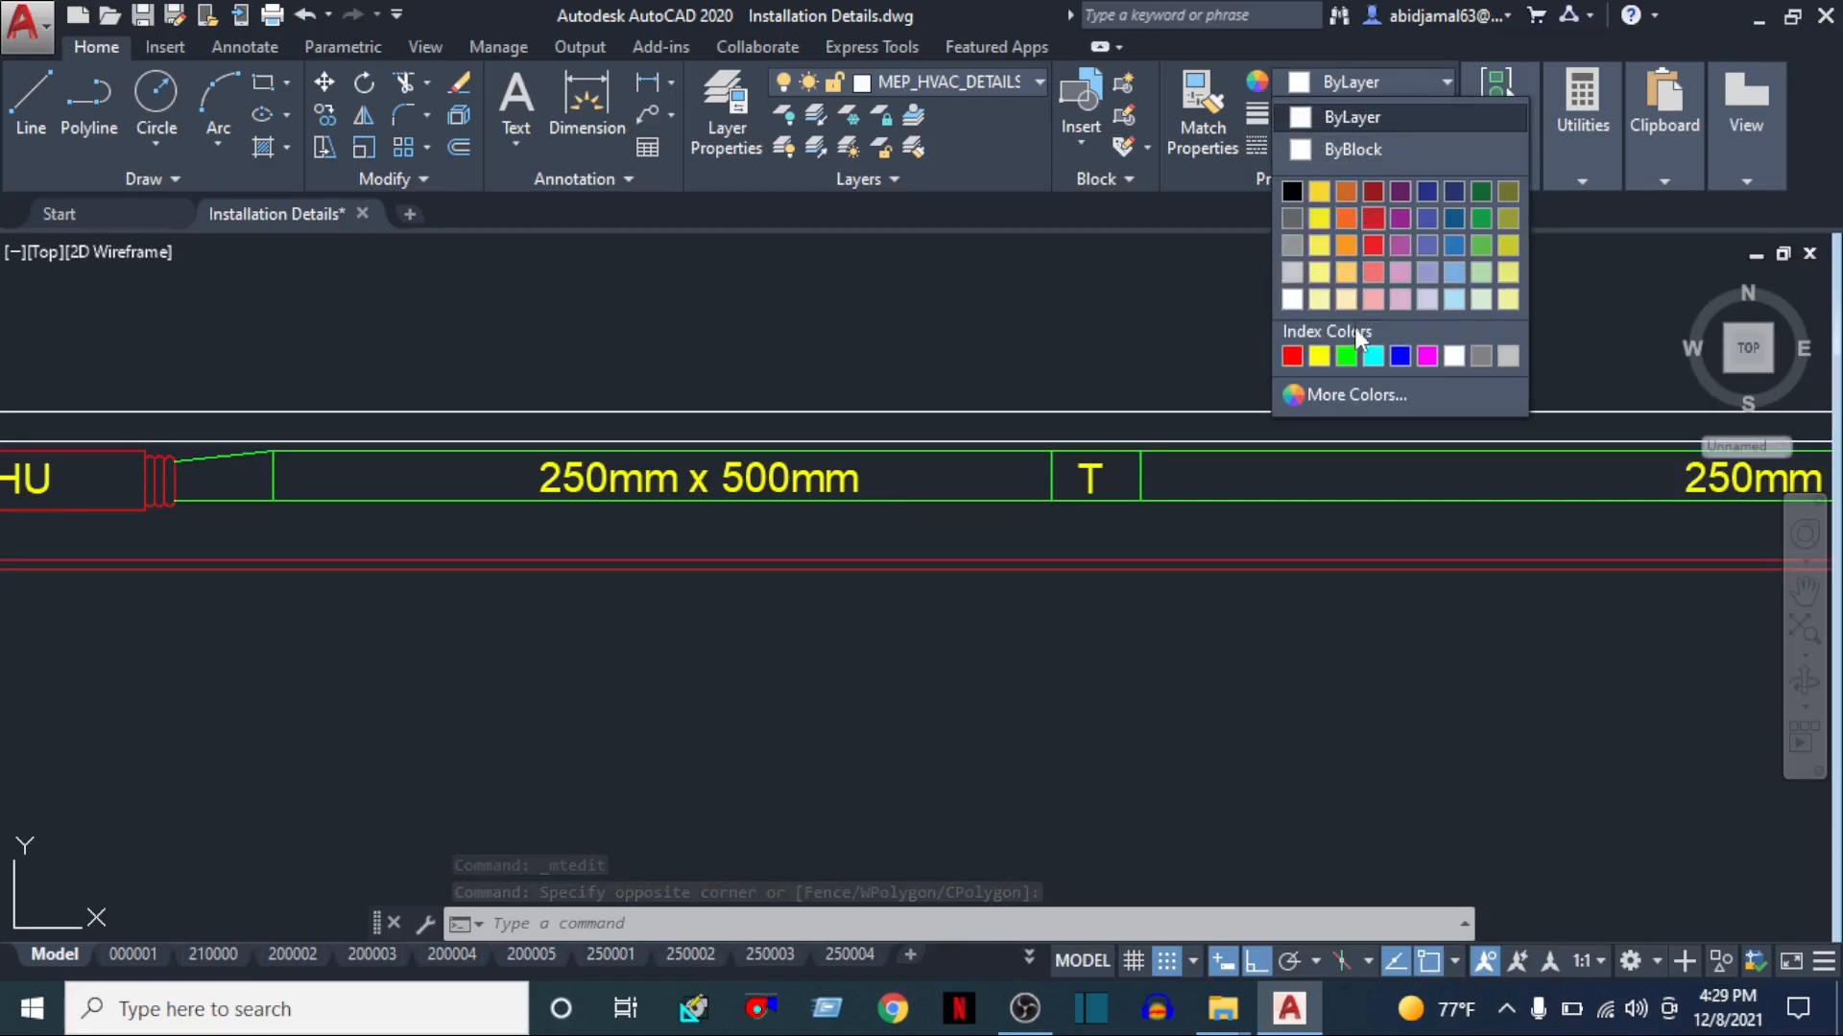
left_click(1401, 357)
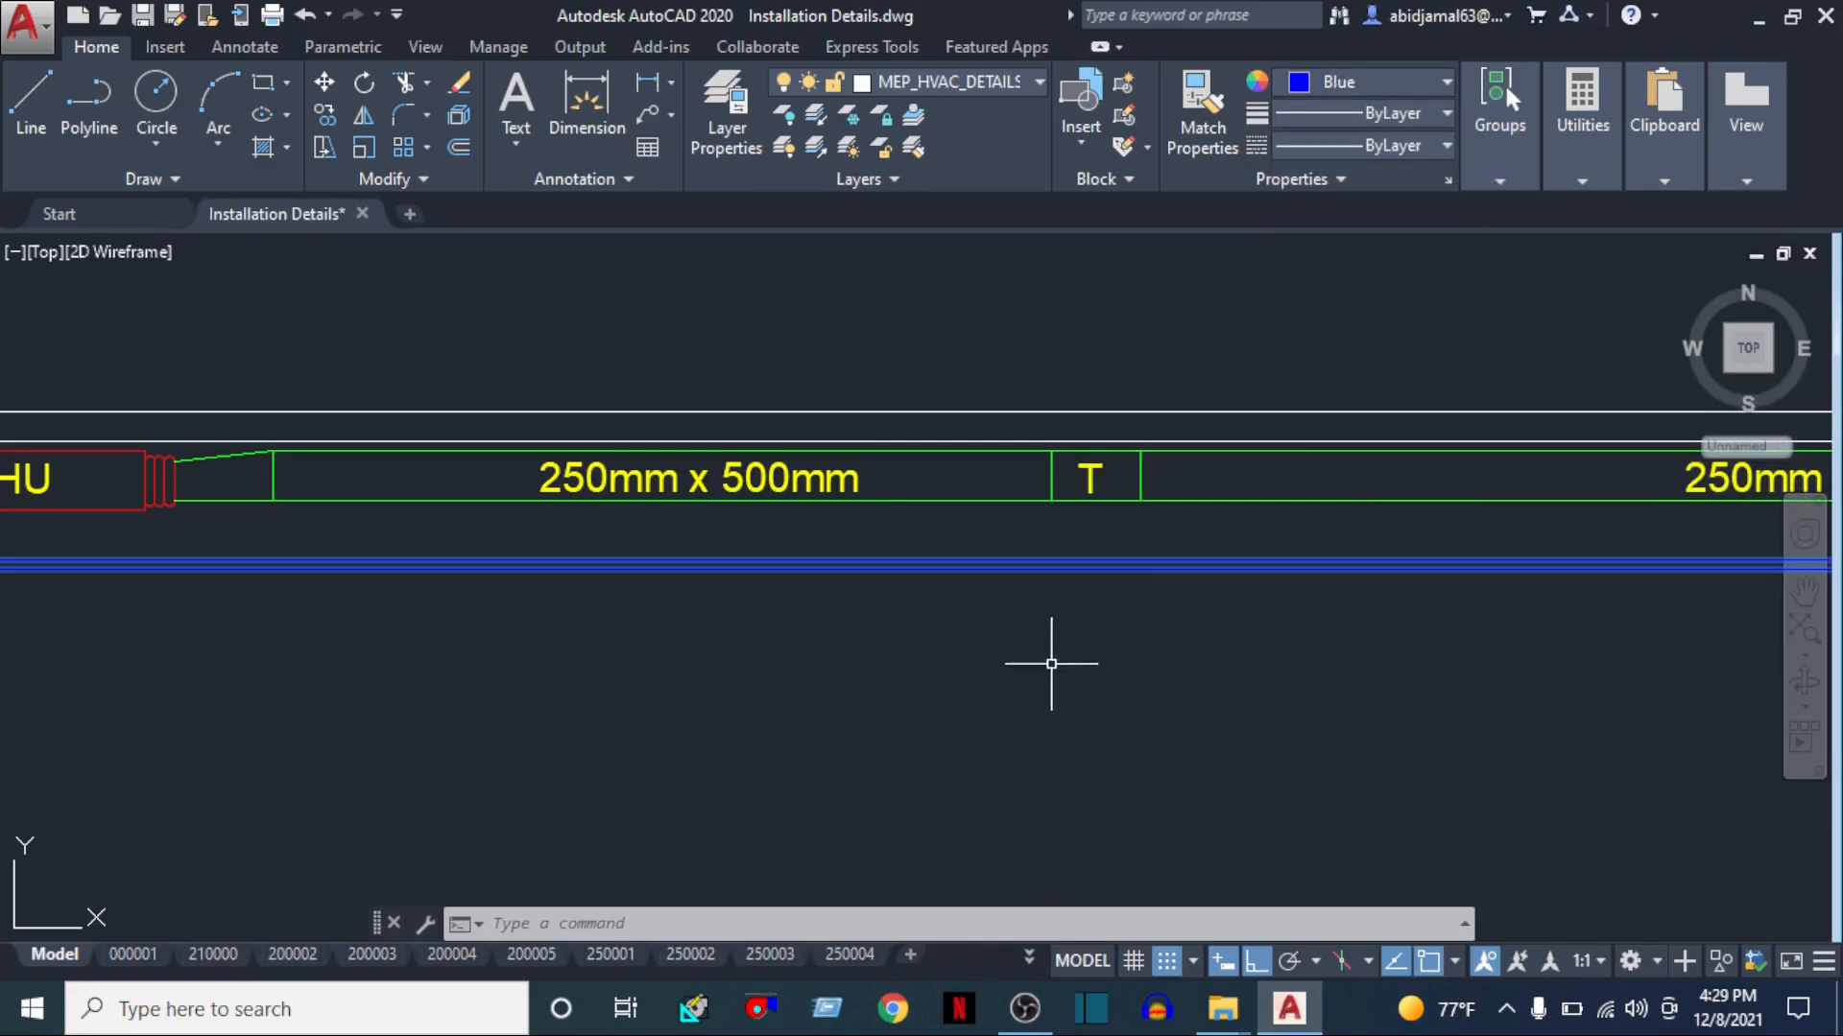
key("Escape")
key("Escape")
Set the colour of the section's roof lines and AHU-side wall lines to grey 99,100,102
scroll(311, 426, "up", 2)
middle_click_drag(505, 413, 1333, 434)
scroll(622, 501, "down", 3)
scroll(555, 497, "up", 3)
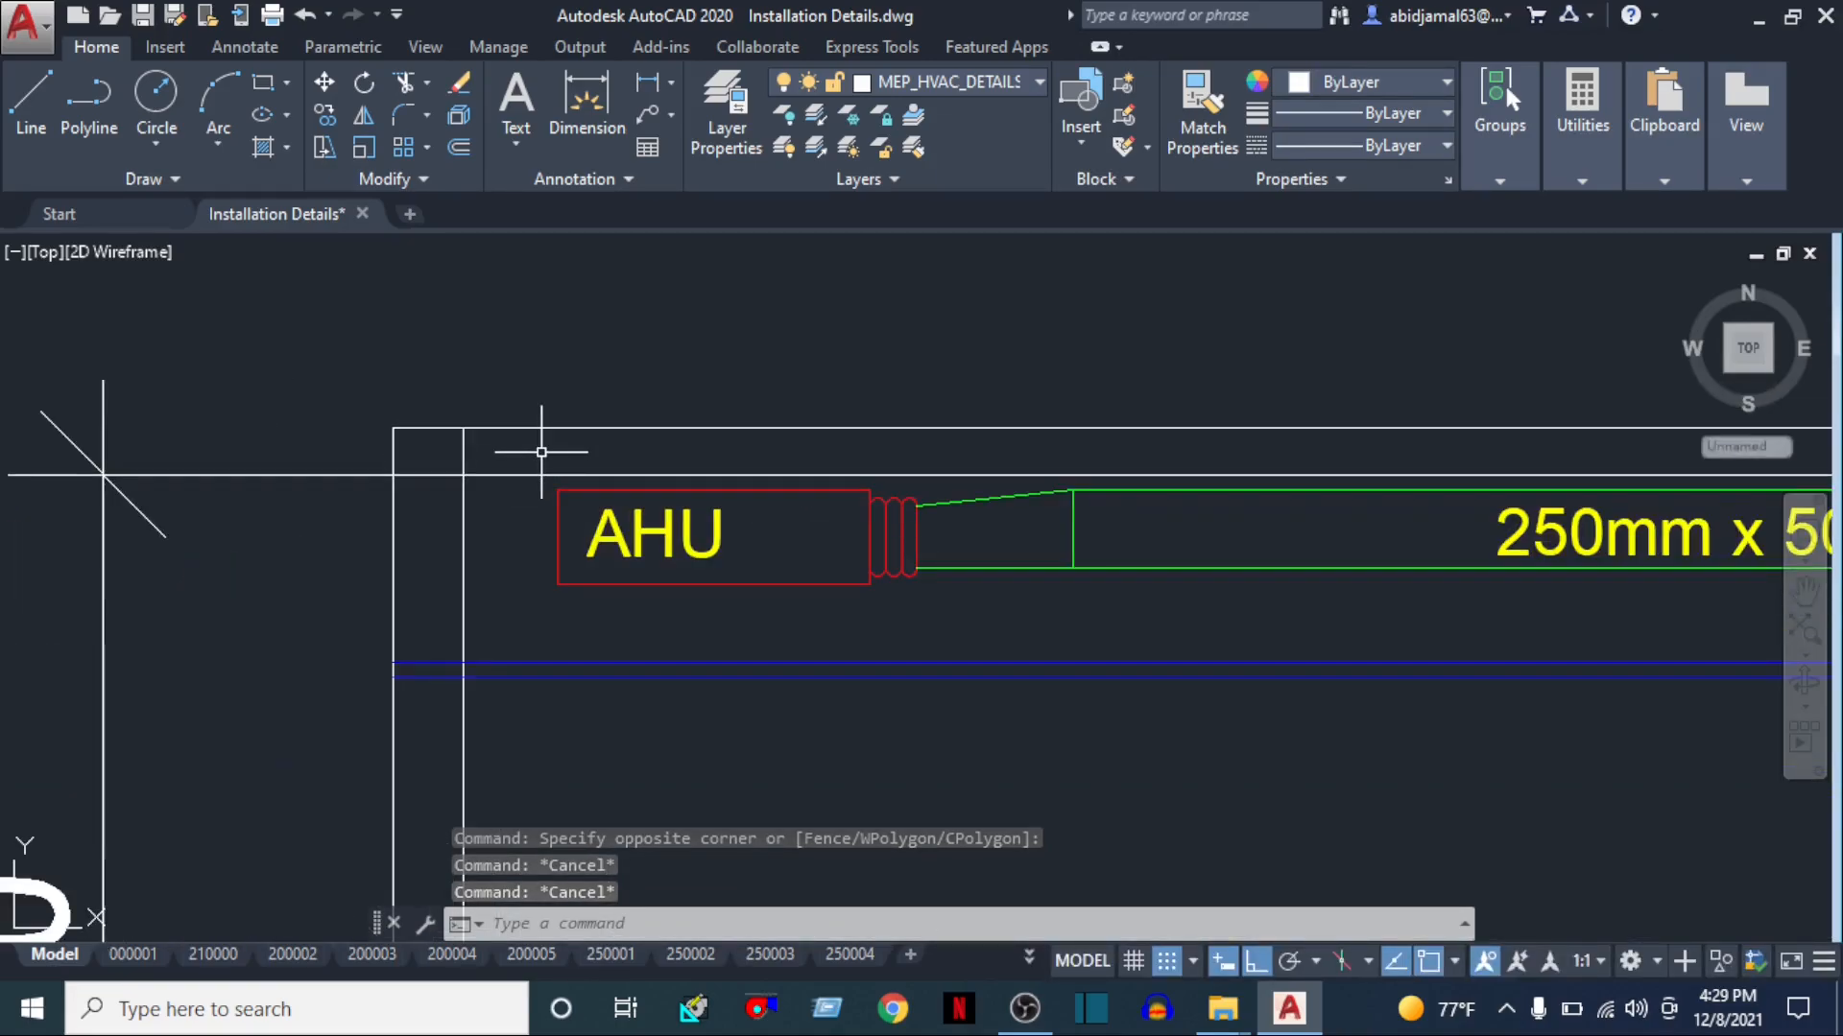
scroll(537, 451, "down", 6)
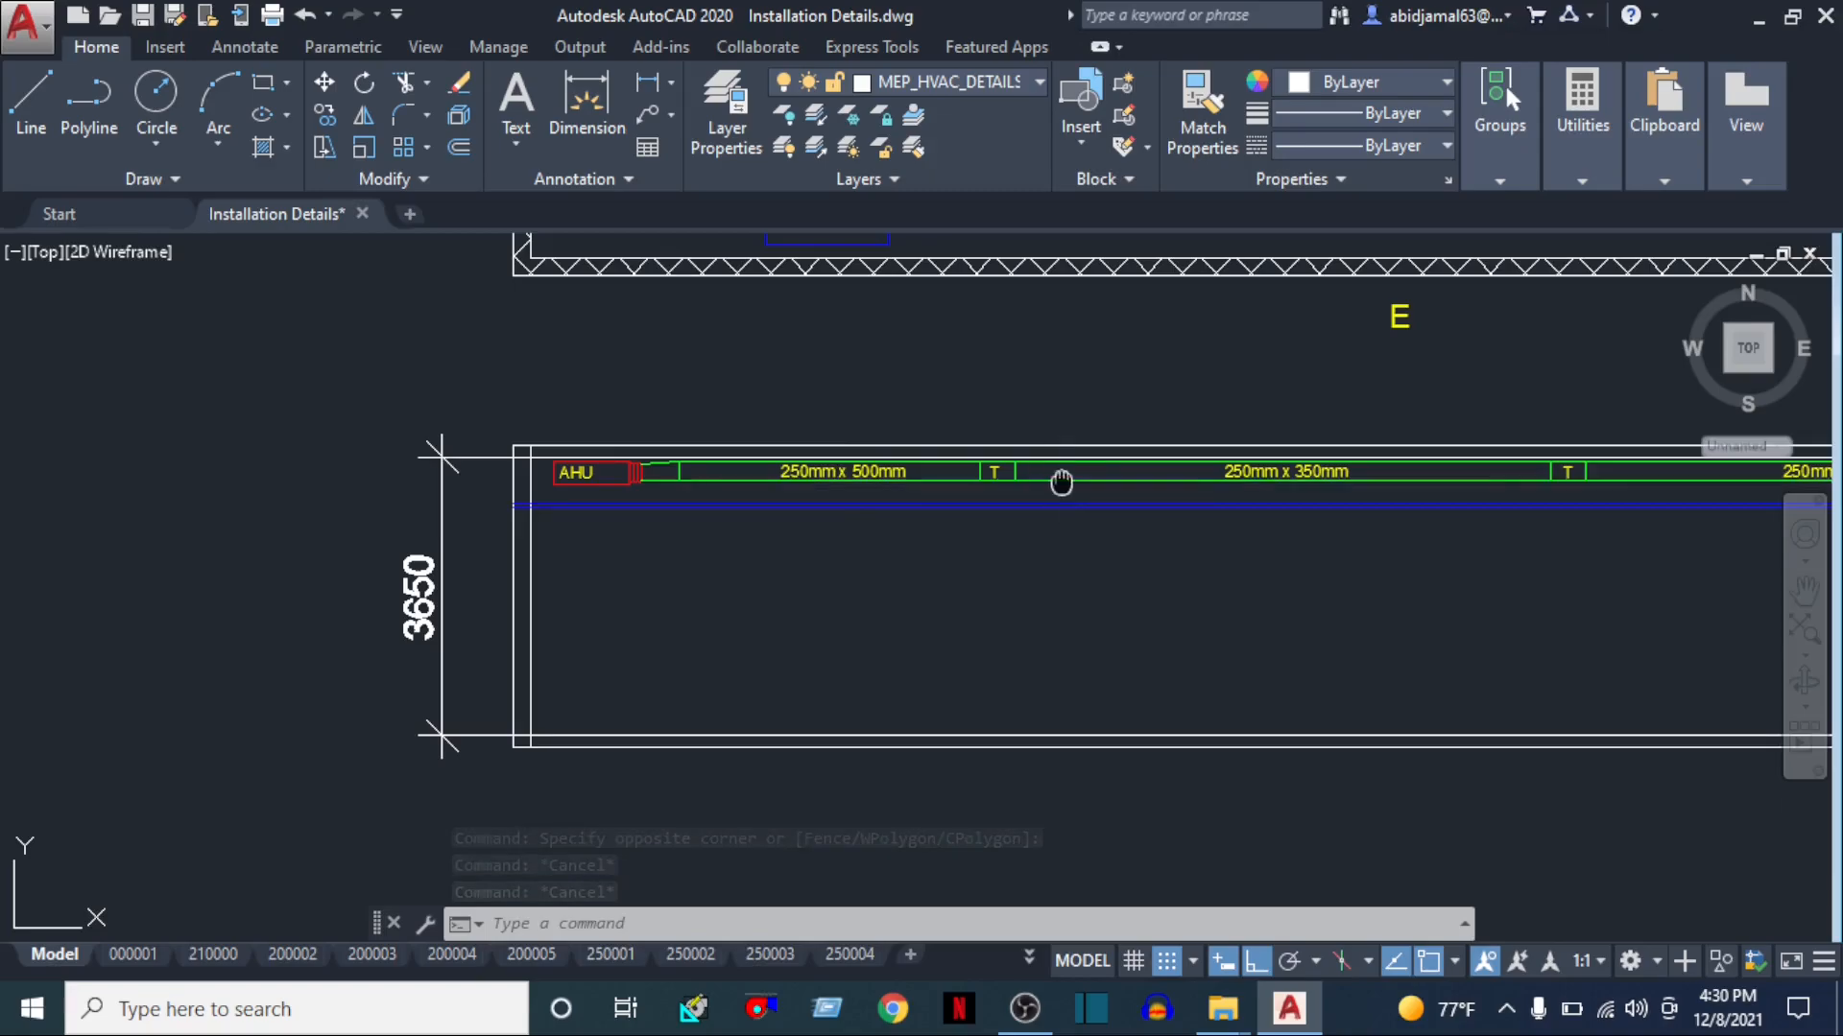
middle_click_drag(1062, 481, 734, 524)
scroll(988, 556, "down", 1)
scroll(527, 527, "up", 7)
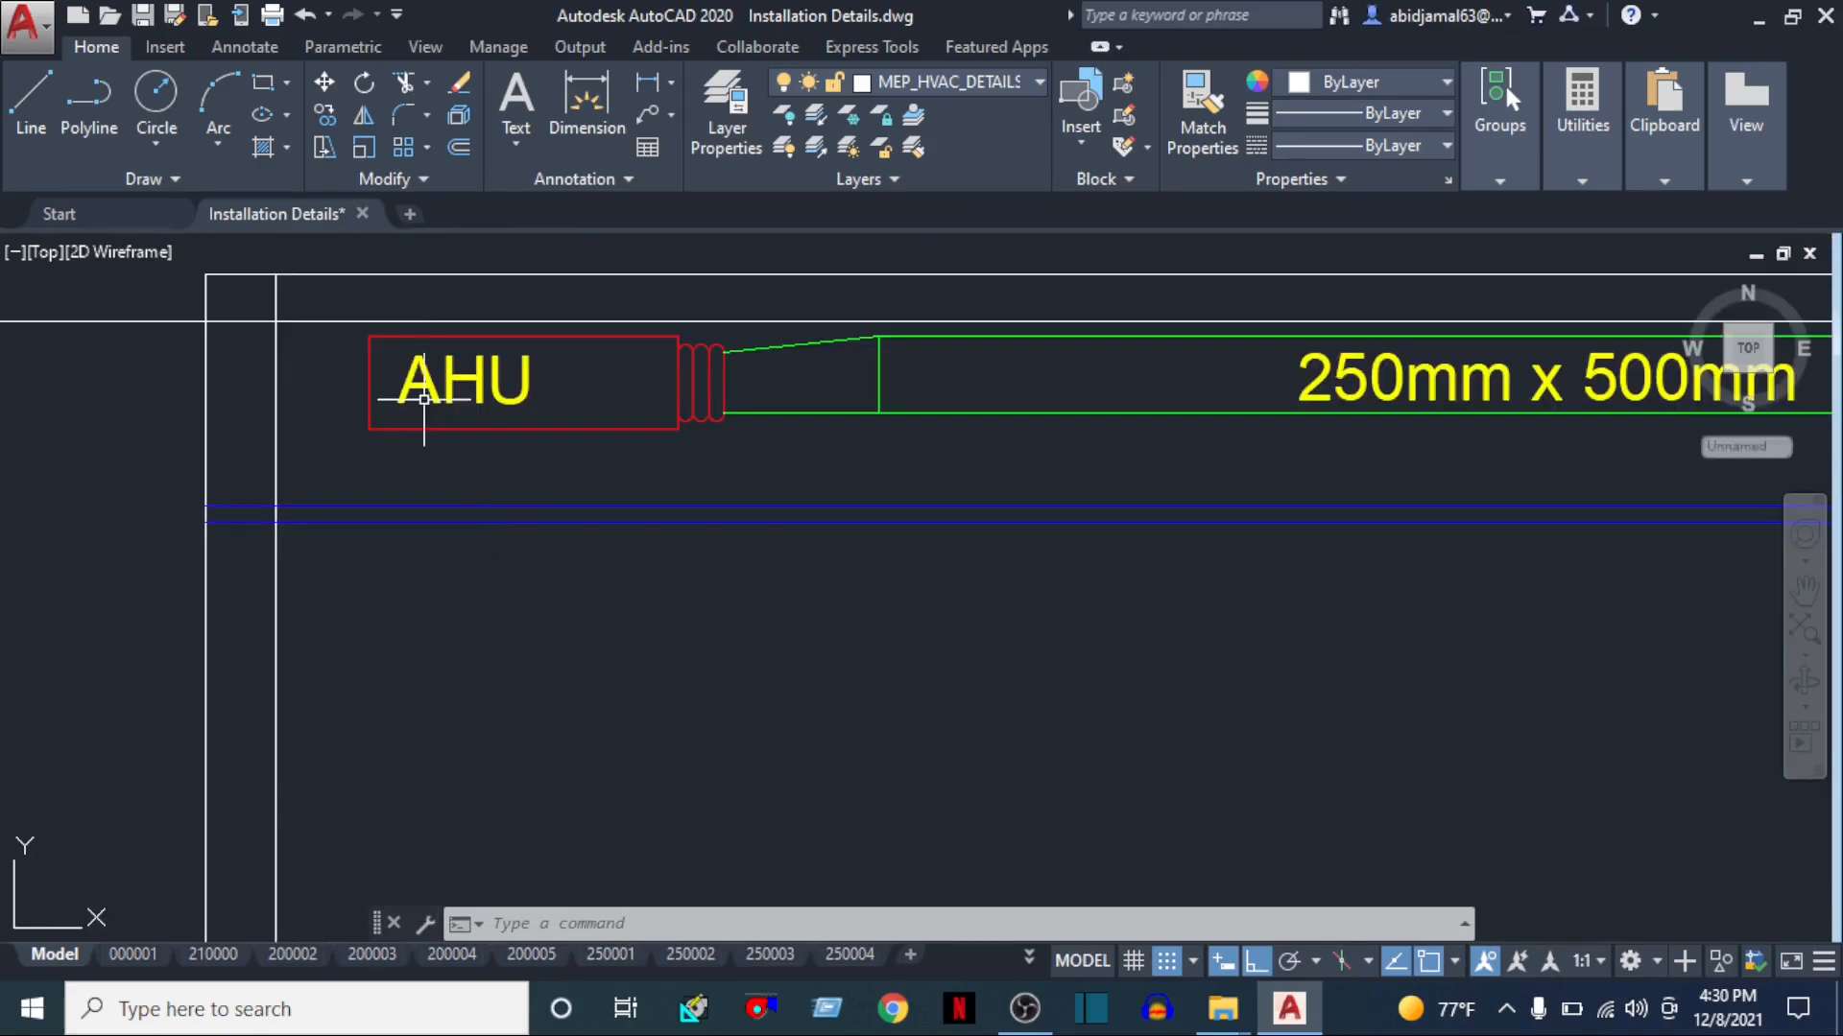
left_click(787, 441)
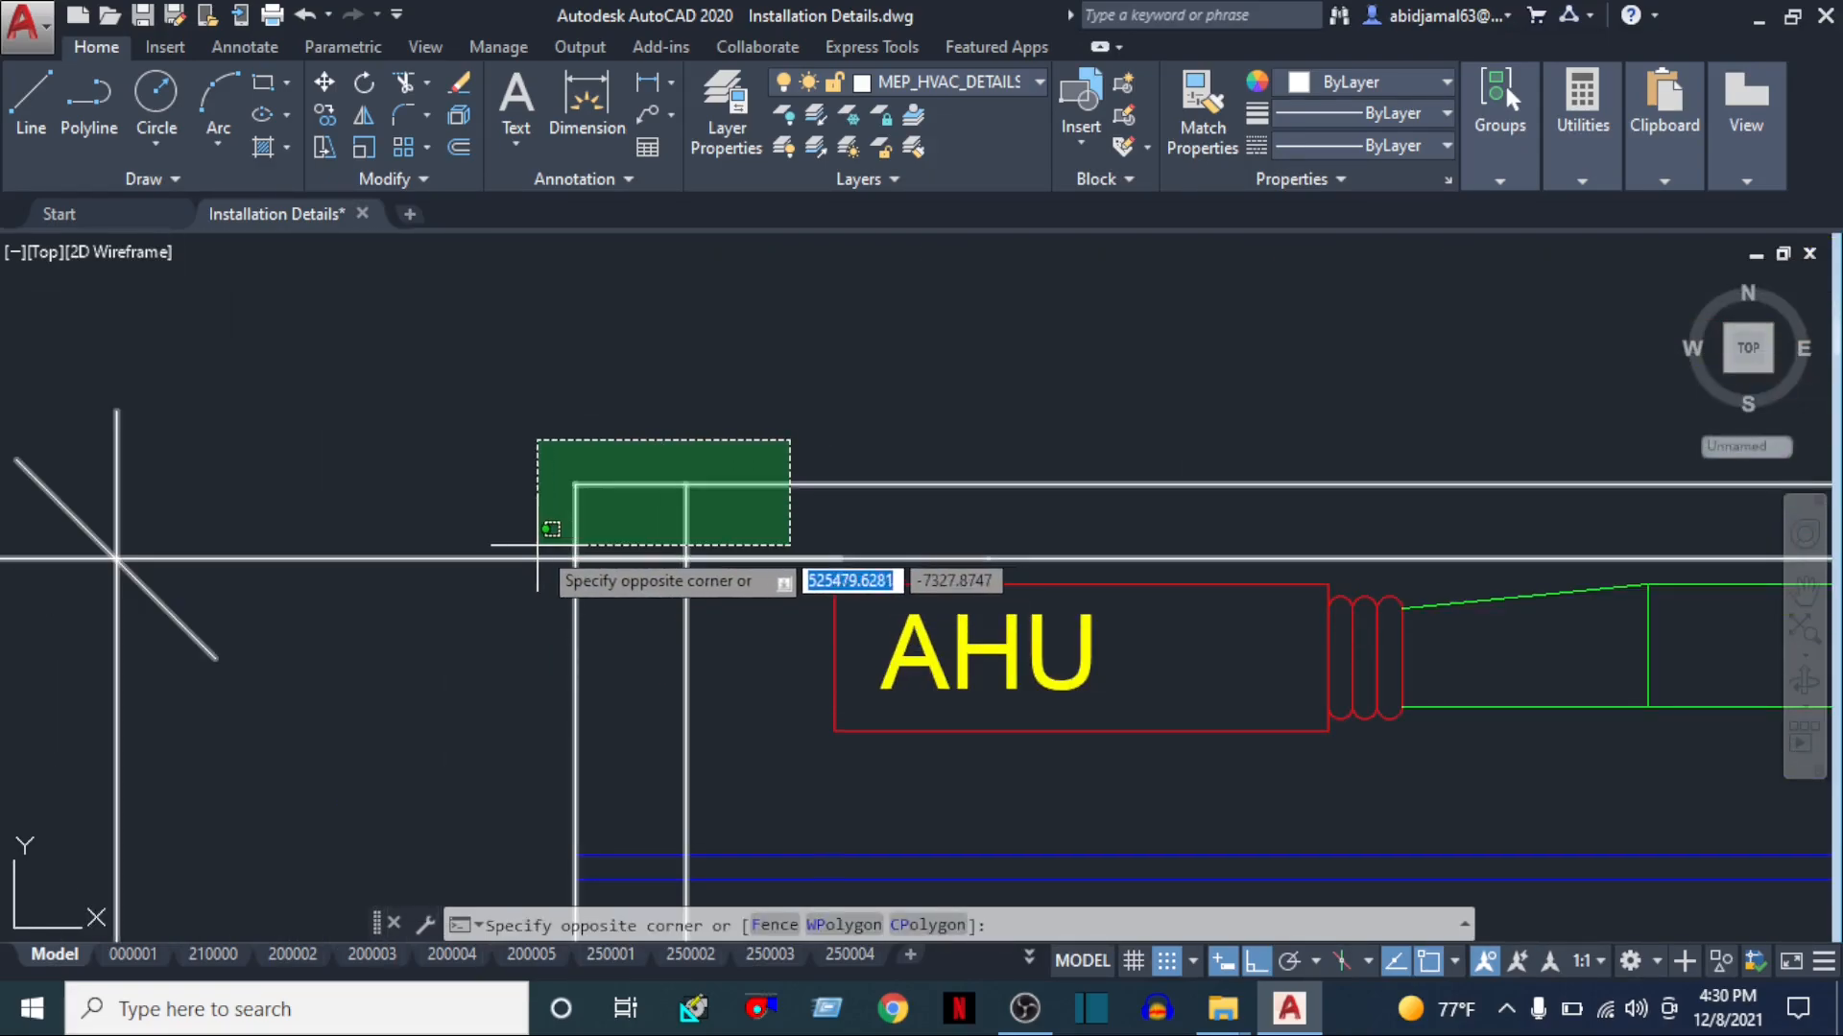
left_click(535, 534)
scroll(533, 628, "down", 4)
left_click(1374, 82)
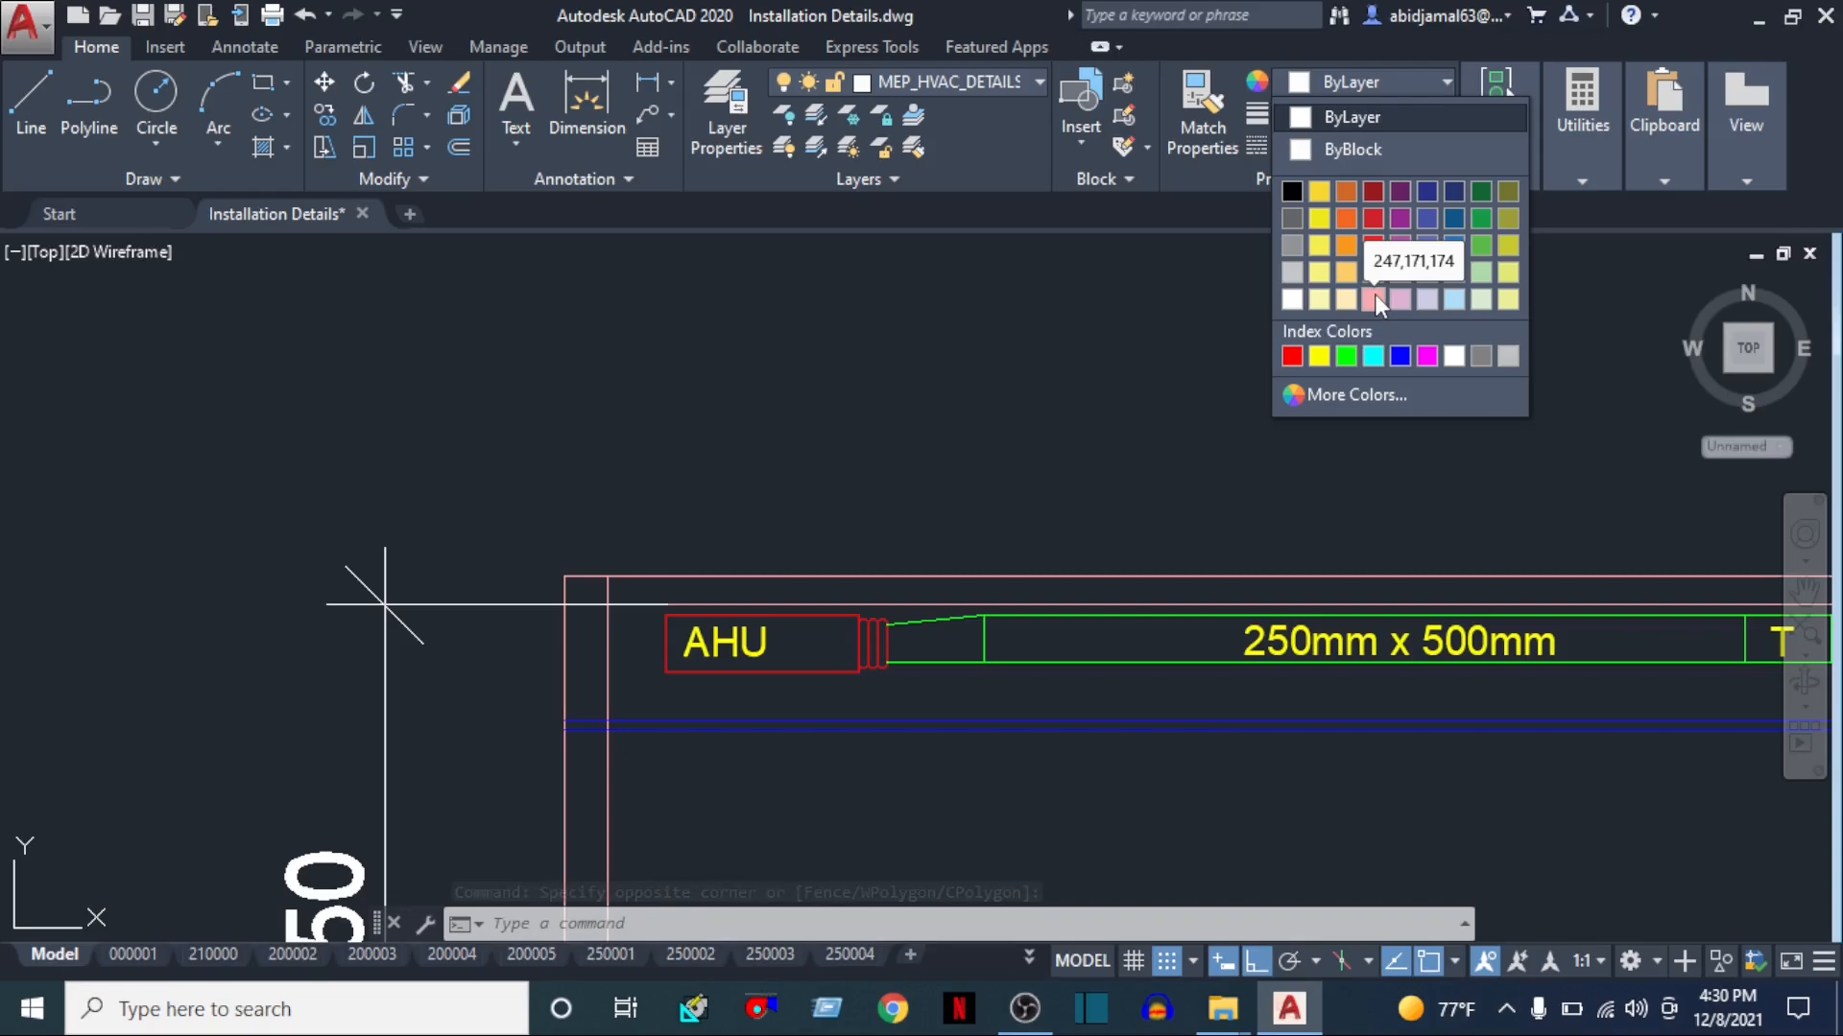
left_click(1292, 217)
left_click(778, 324)
key("Escape")
key("Escape")
key("Escape")
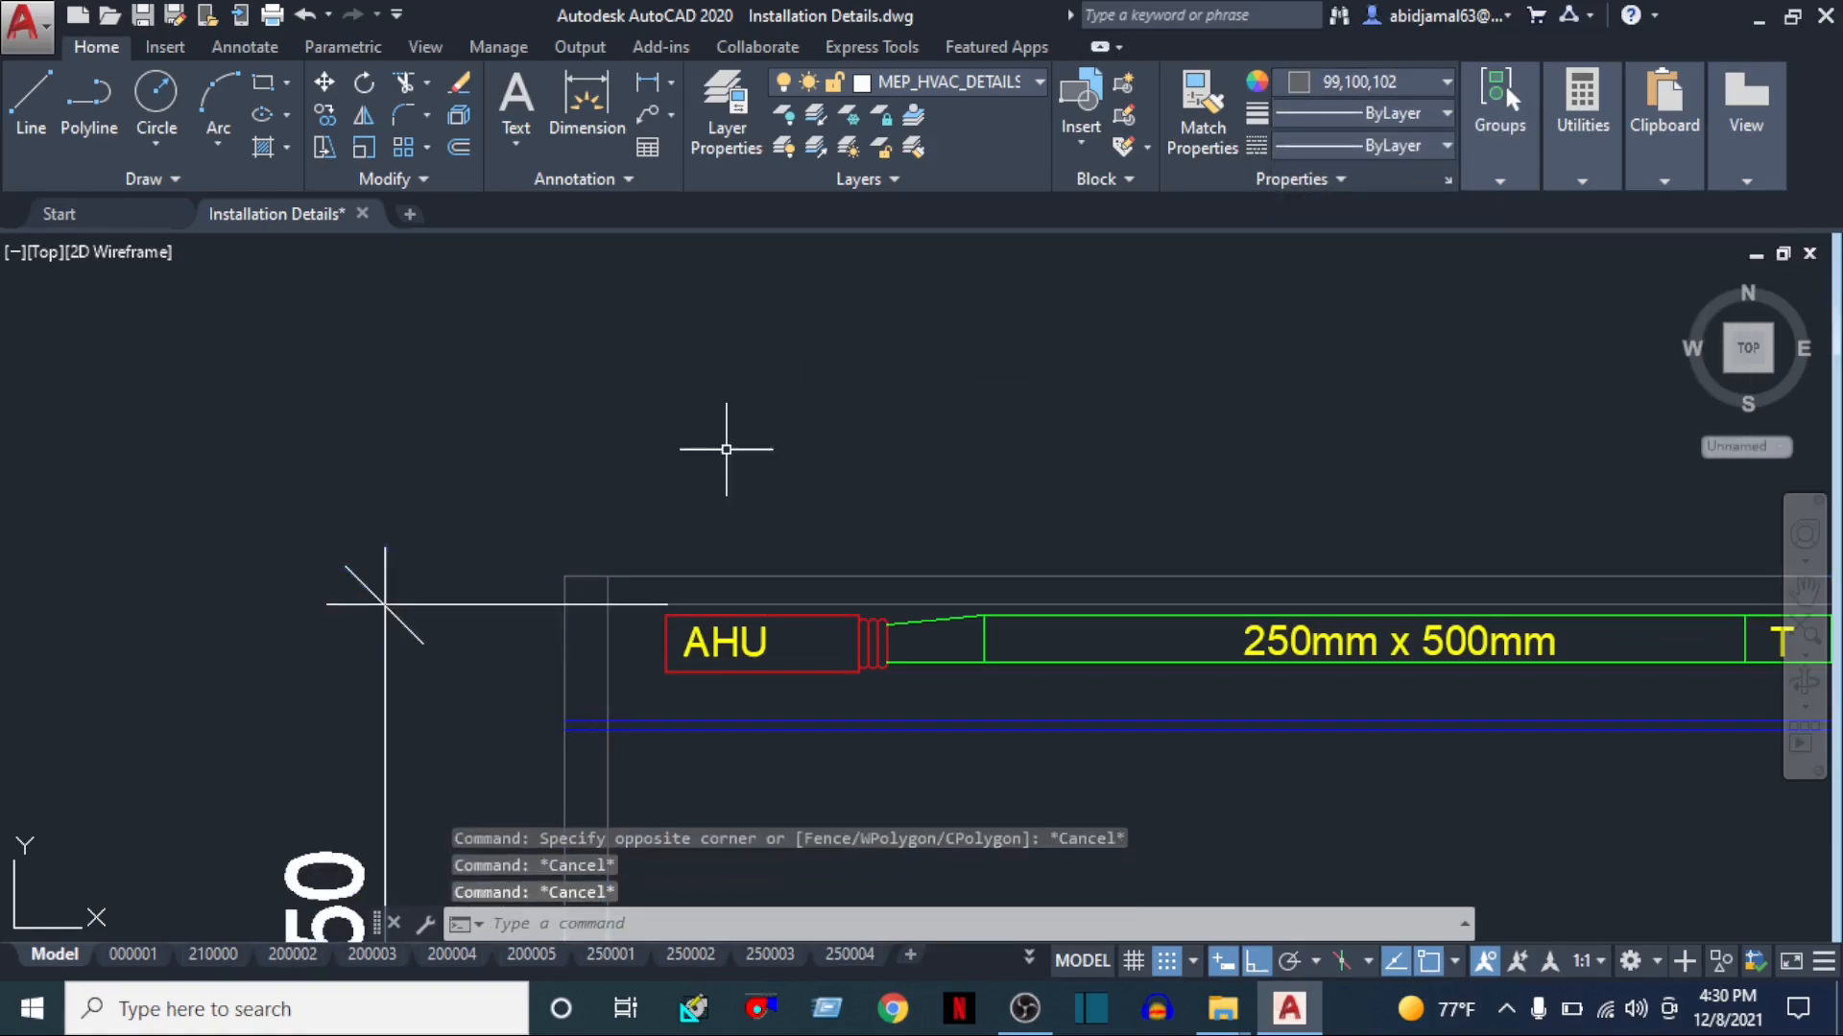
Match the properties of the grey AHU-side wall line onto the section's two floor lines
scroll(726, 449, "down", 4)
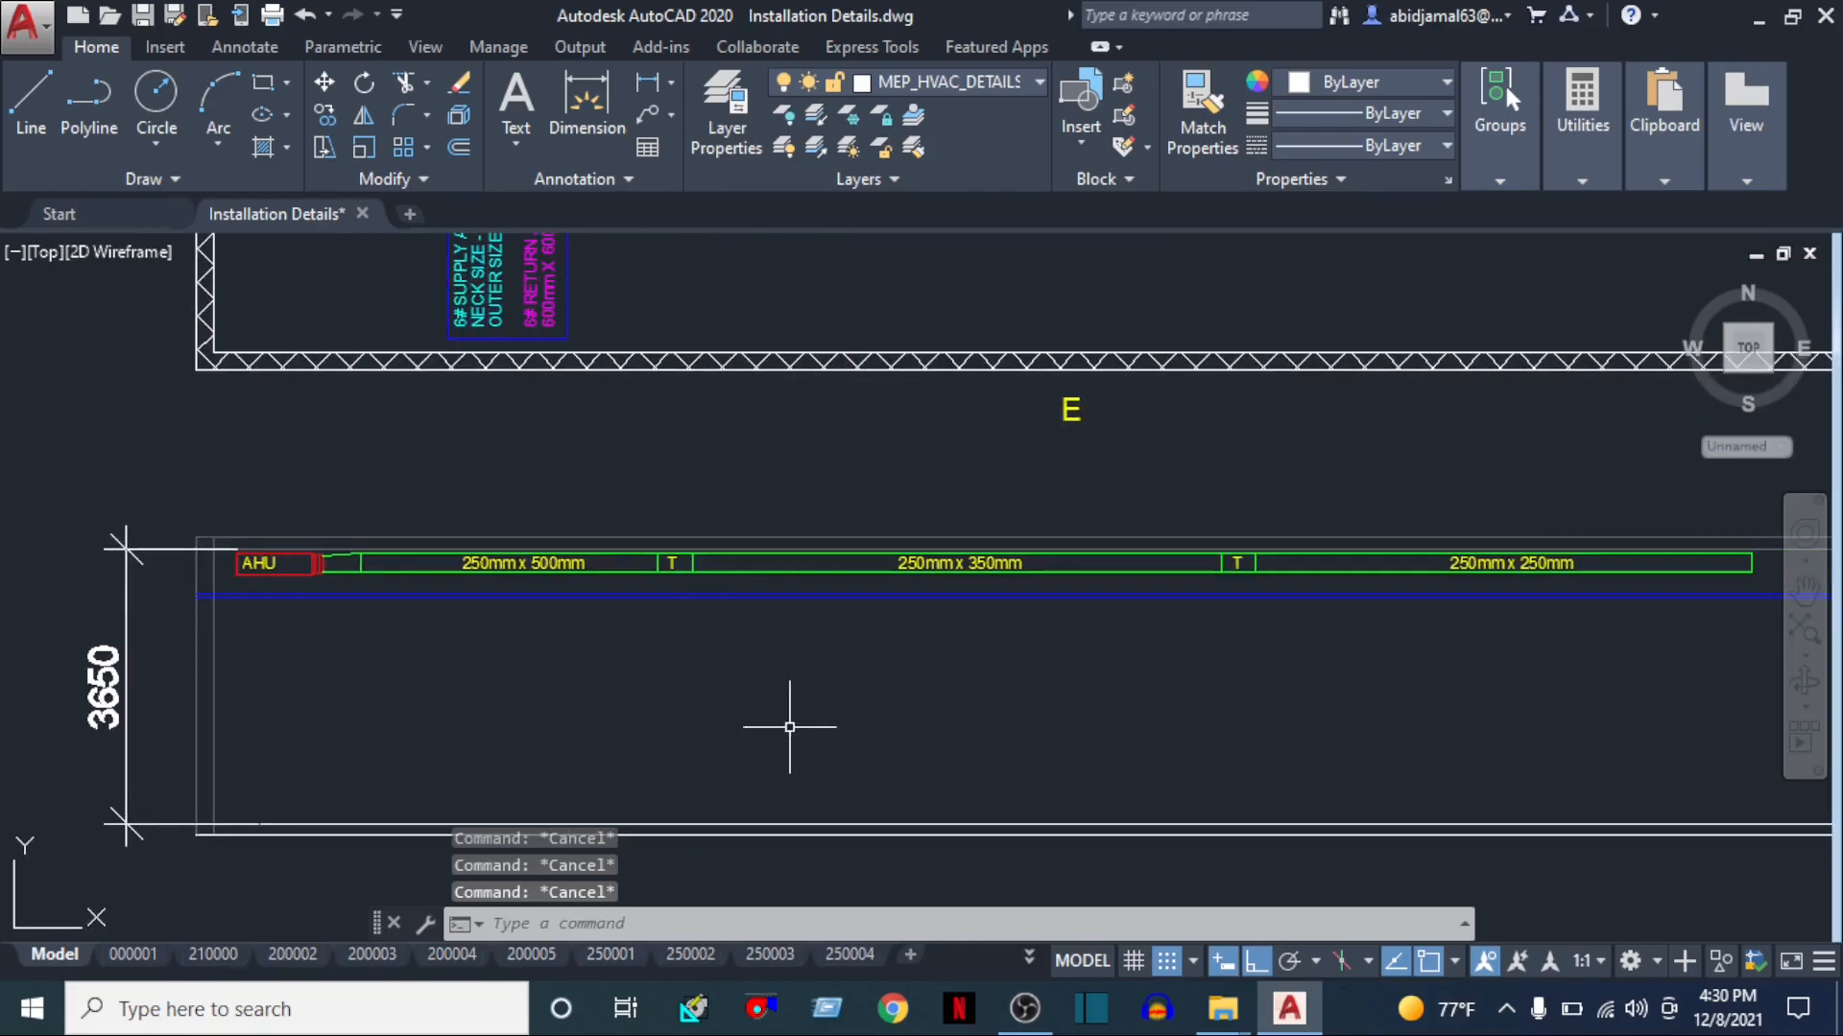
middle_click_drag(803, 695, 807, 659)
key("Return")
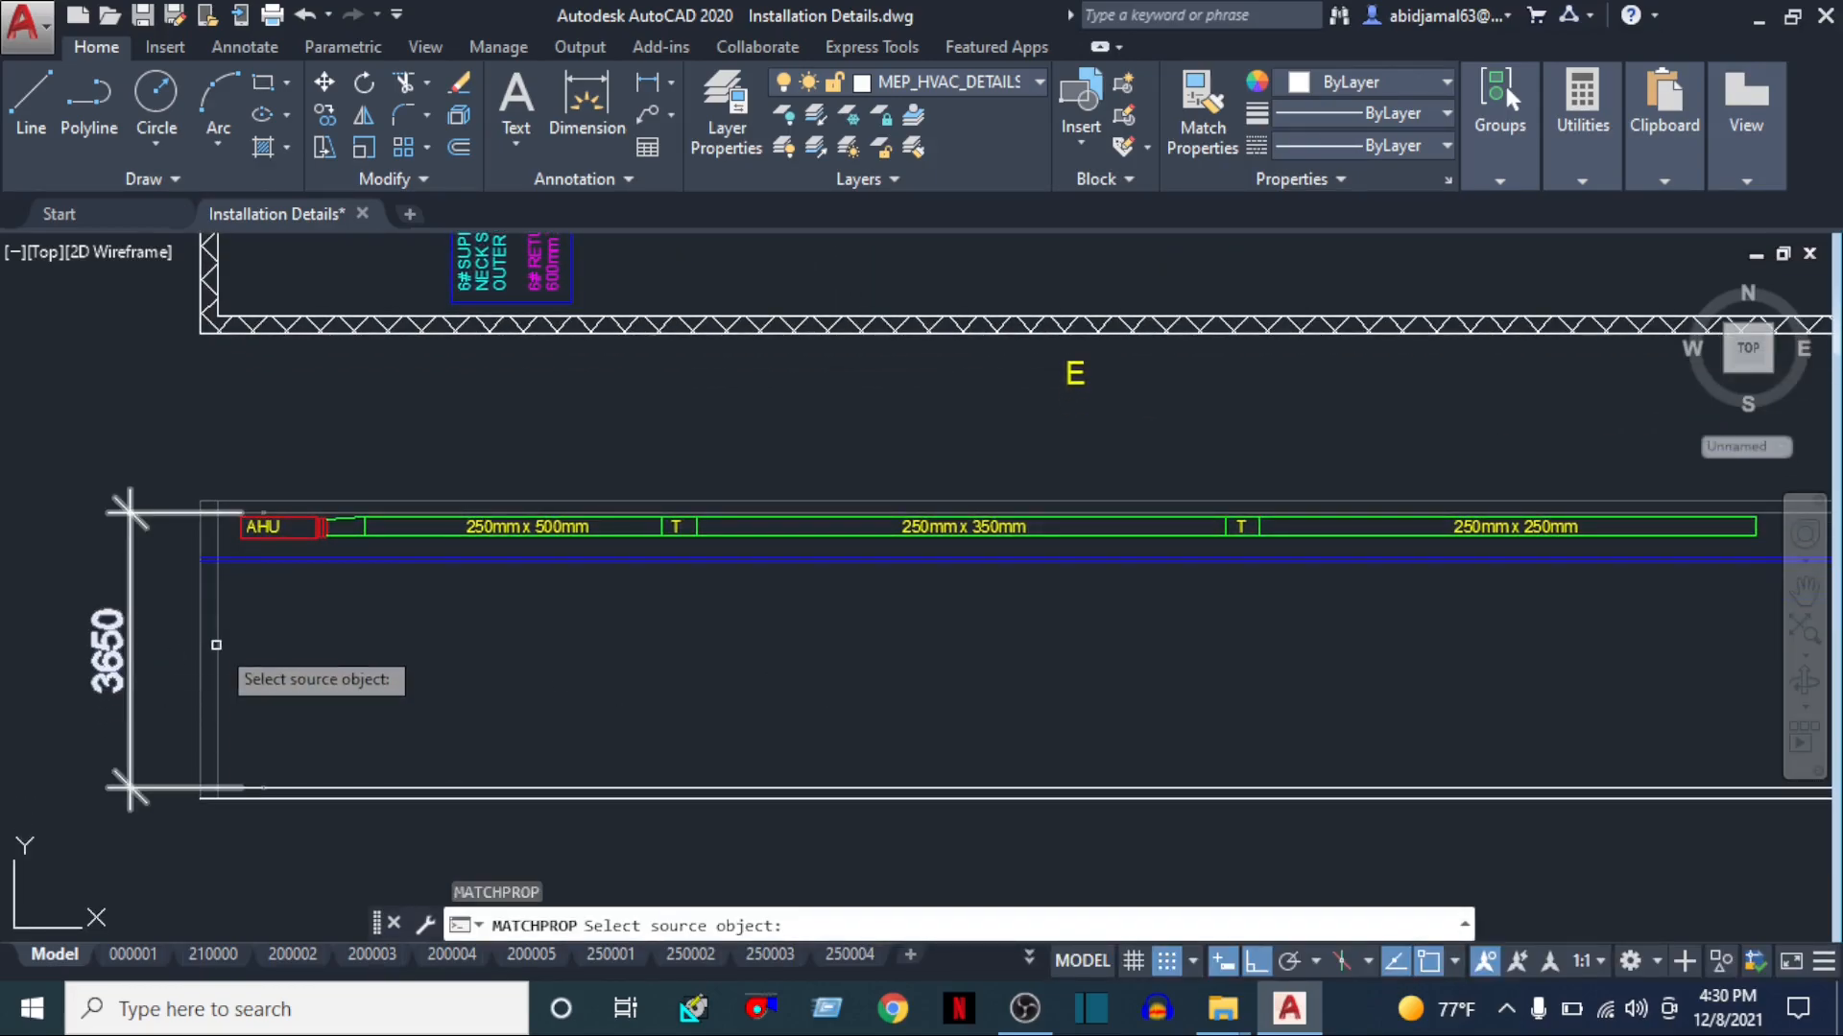
left_click(231, 672)
left_click(220, 650)
left_click(781, 720)
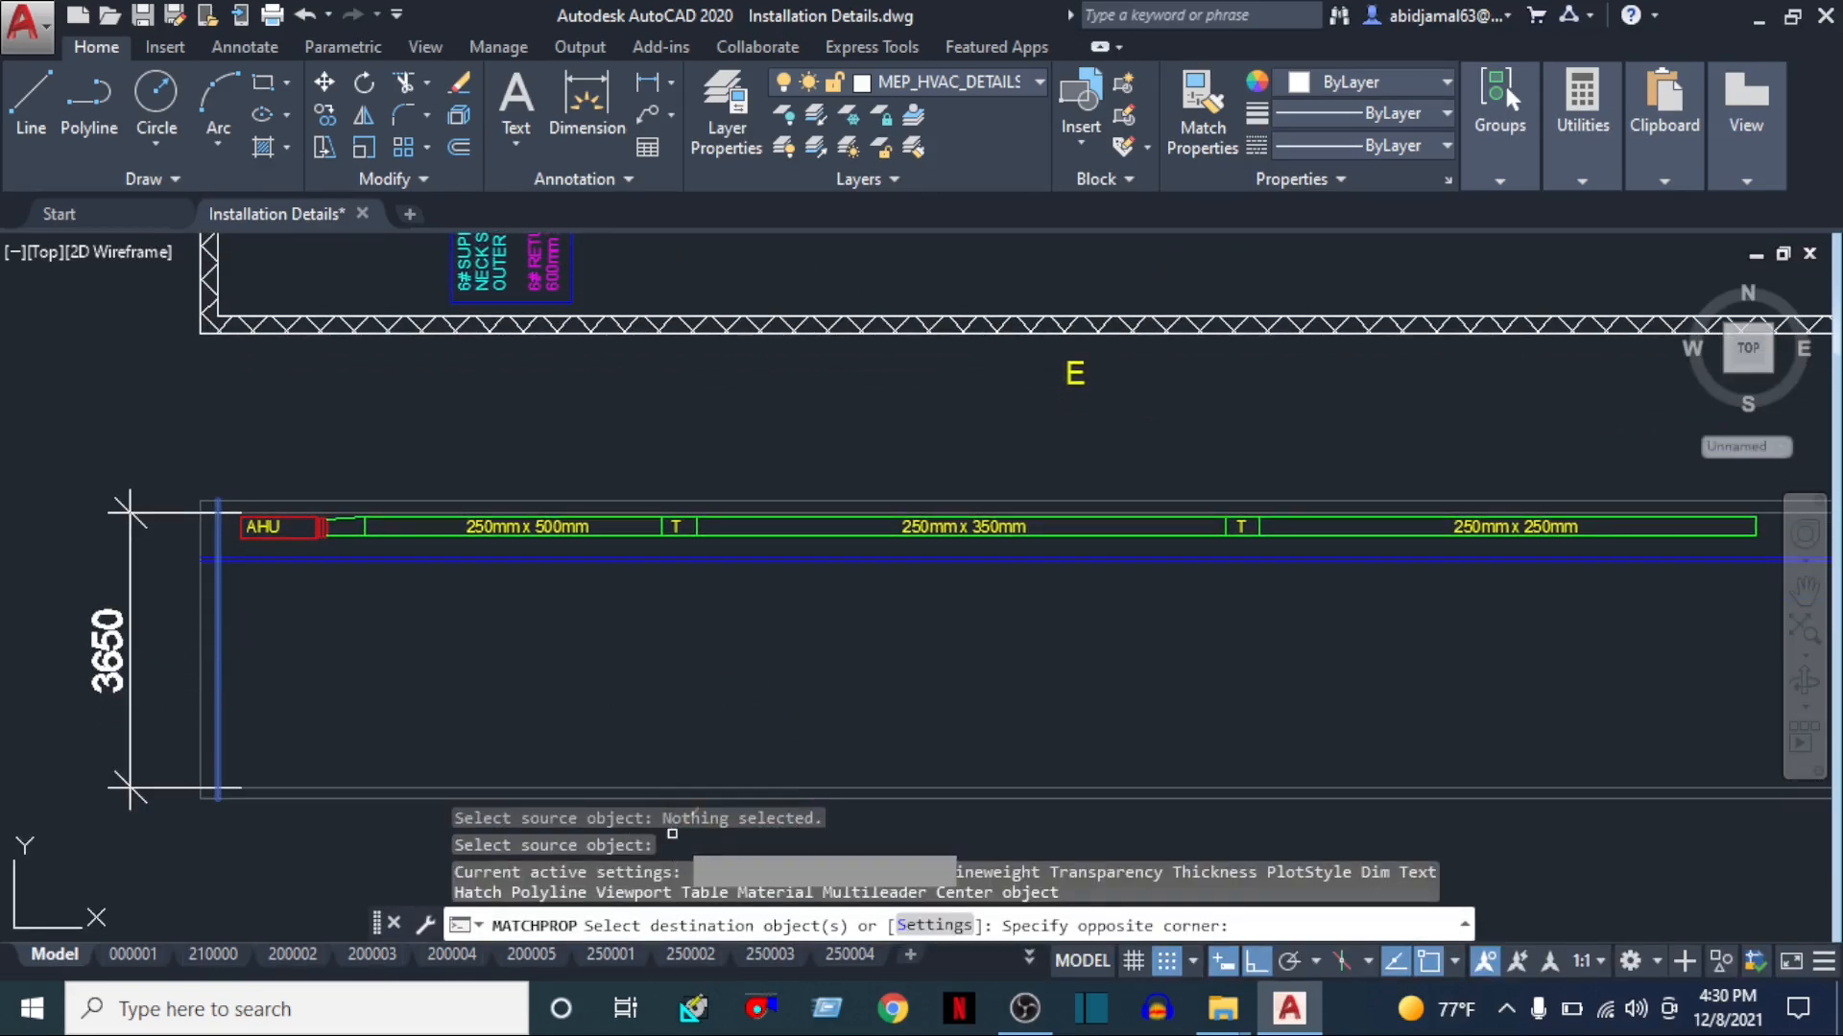
key("Escape")
key("Escape")
scroll(931, 651, "down", 2)
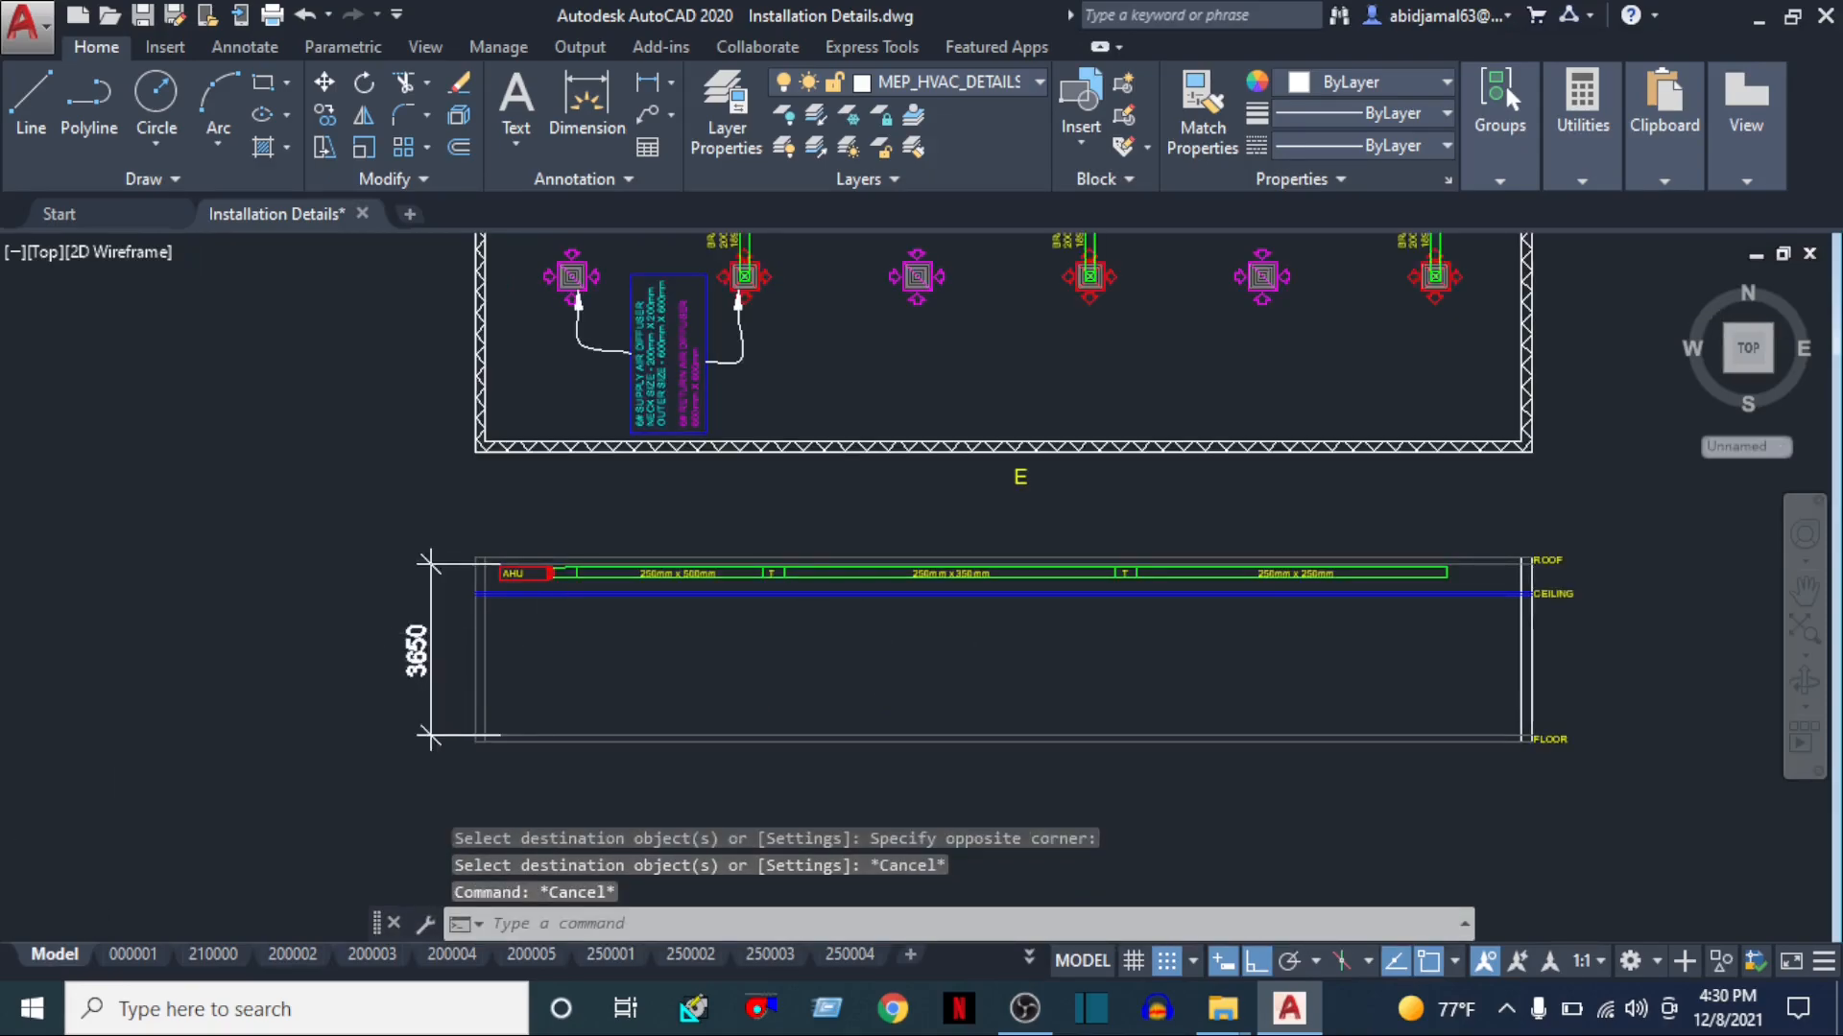
scroll(576, 610, "up", 2)
middle_click_drag(638, 605, 646, 761)
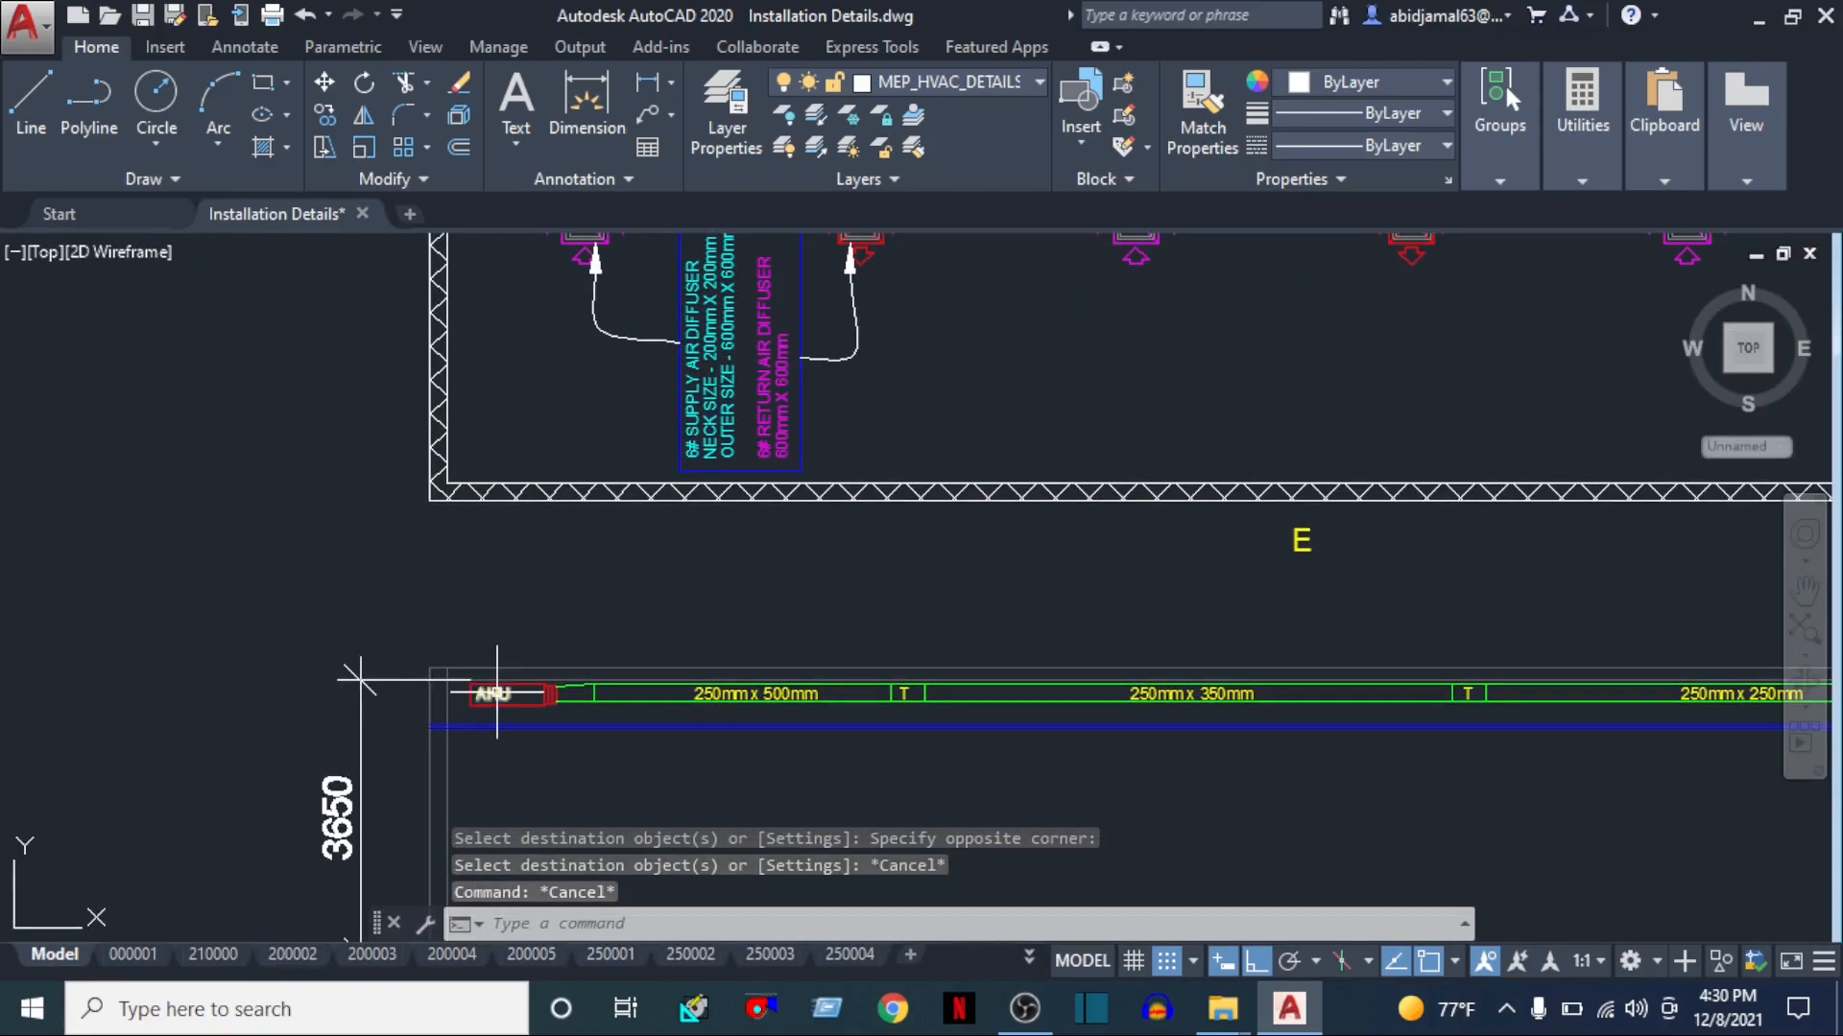
middle_click_drag(980, 471, 984, 612)
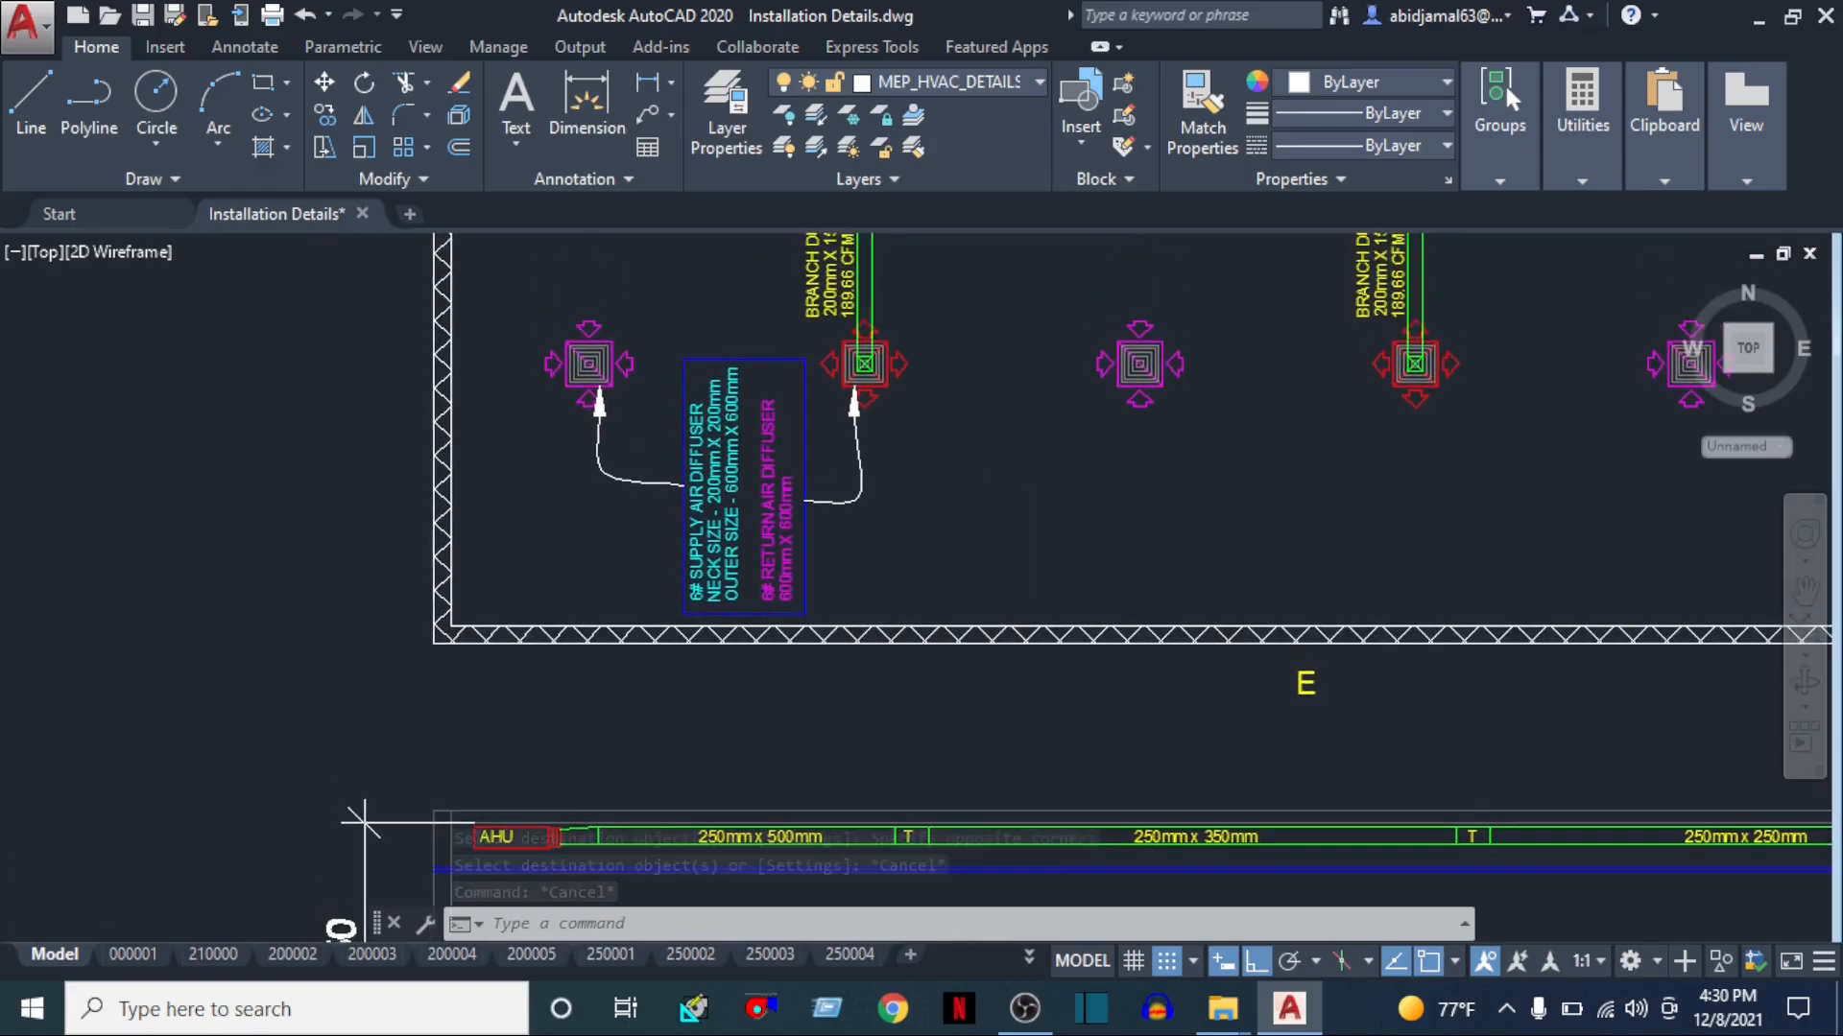
middle_click_drag(628, 659, 638, 528)
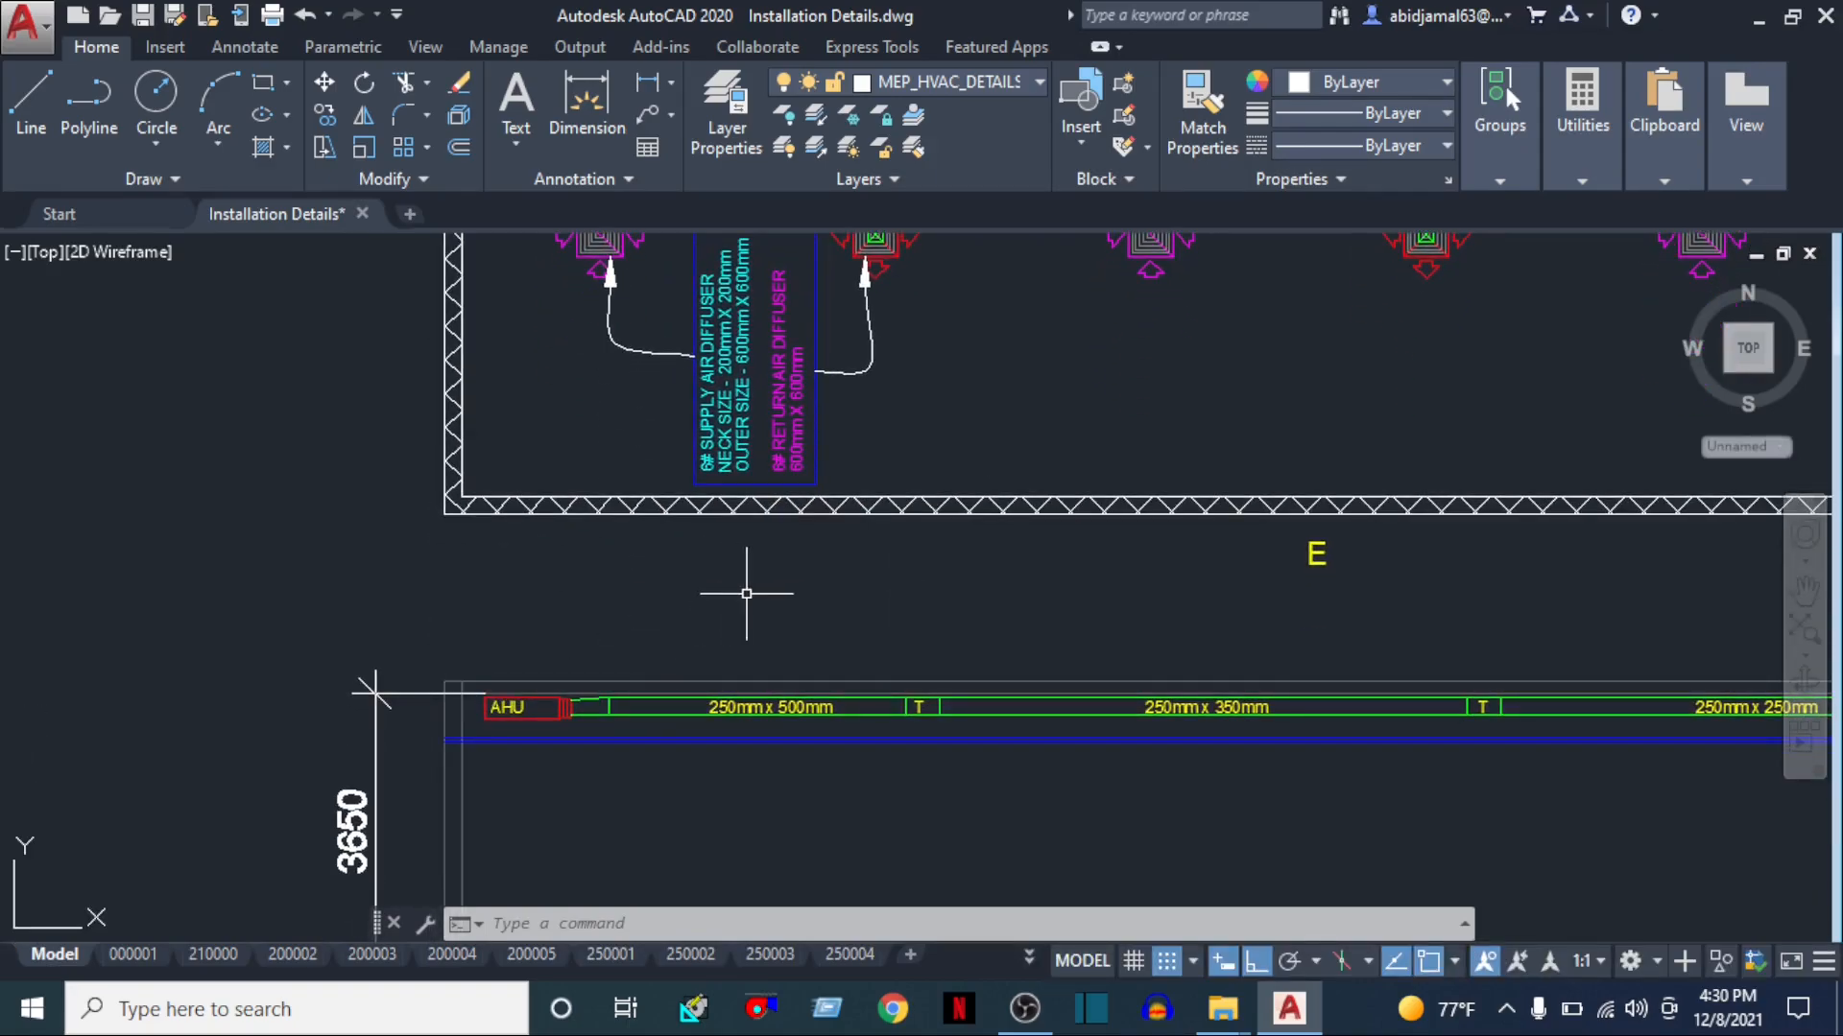
middle_click_drag(836, 515, 837, 788)
middle_click_drag(853, 416, 868, 531)
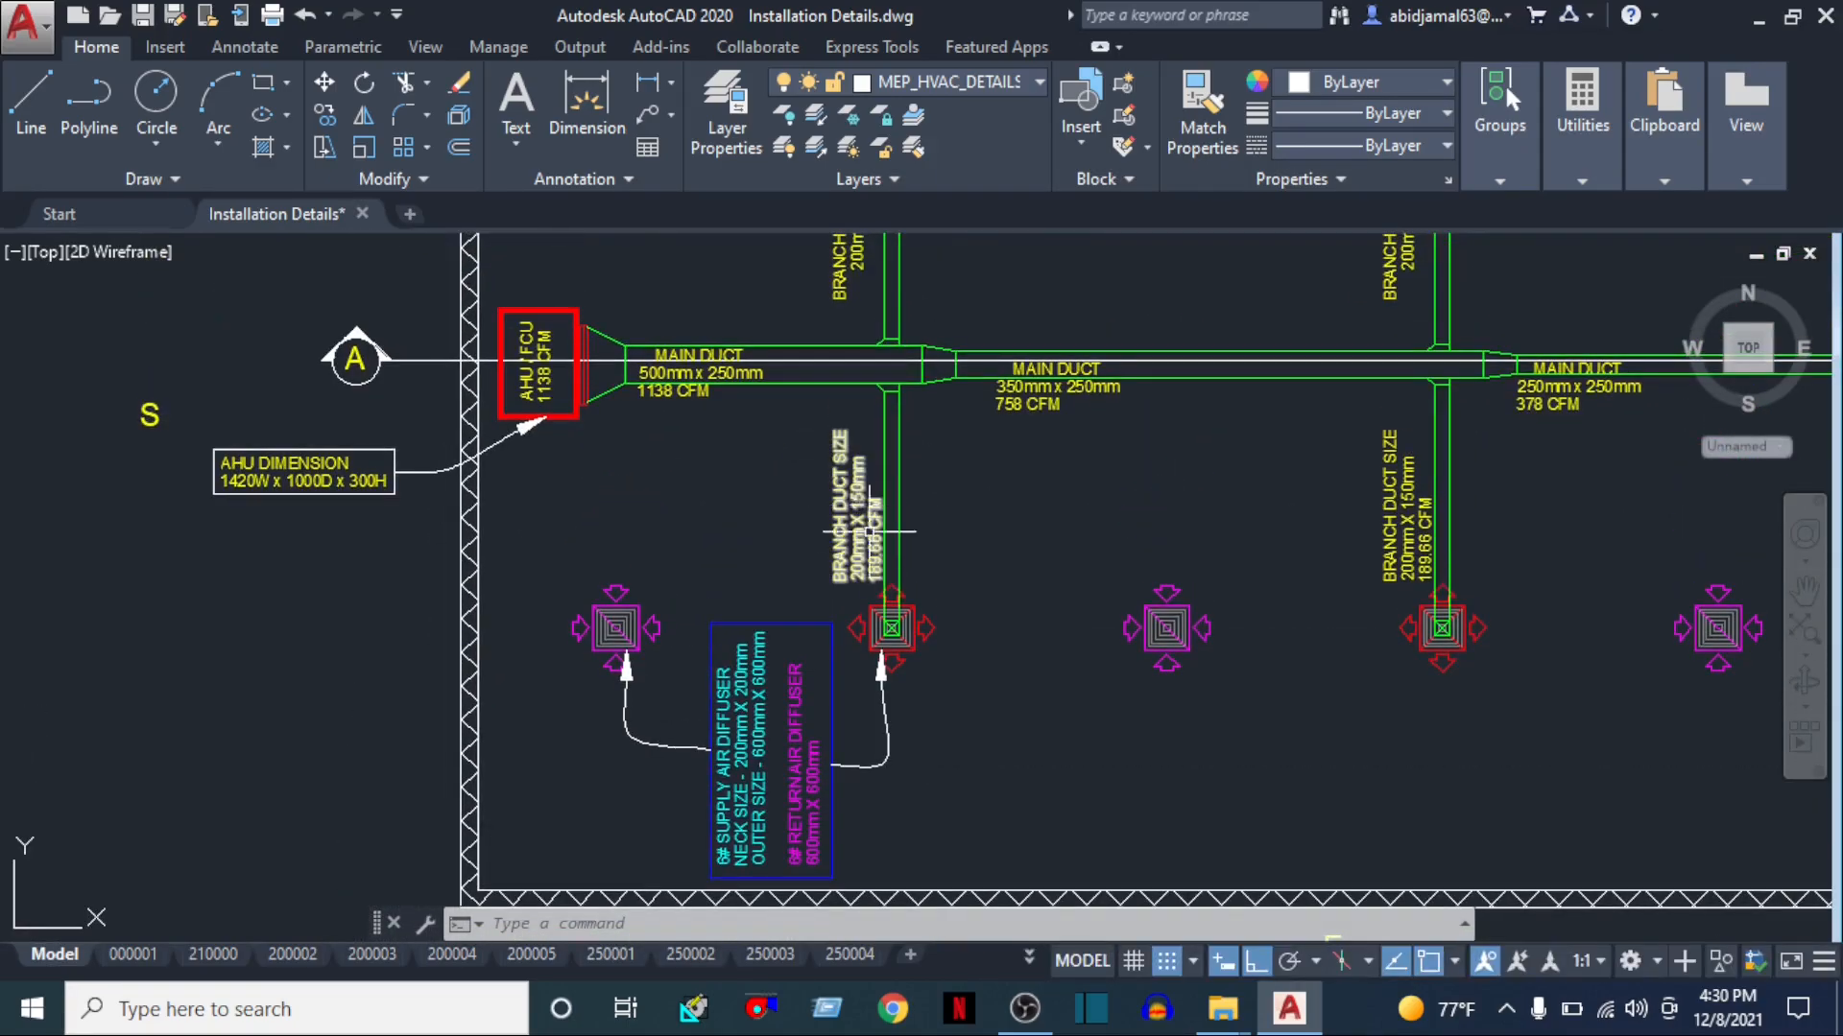
type("L")
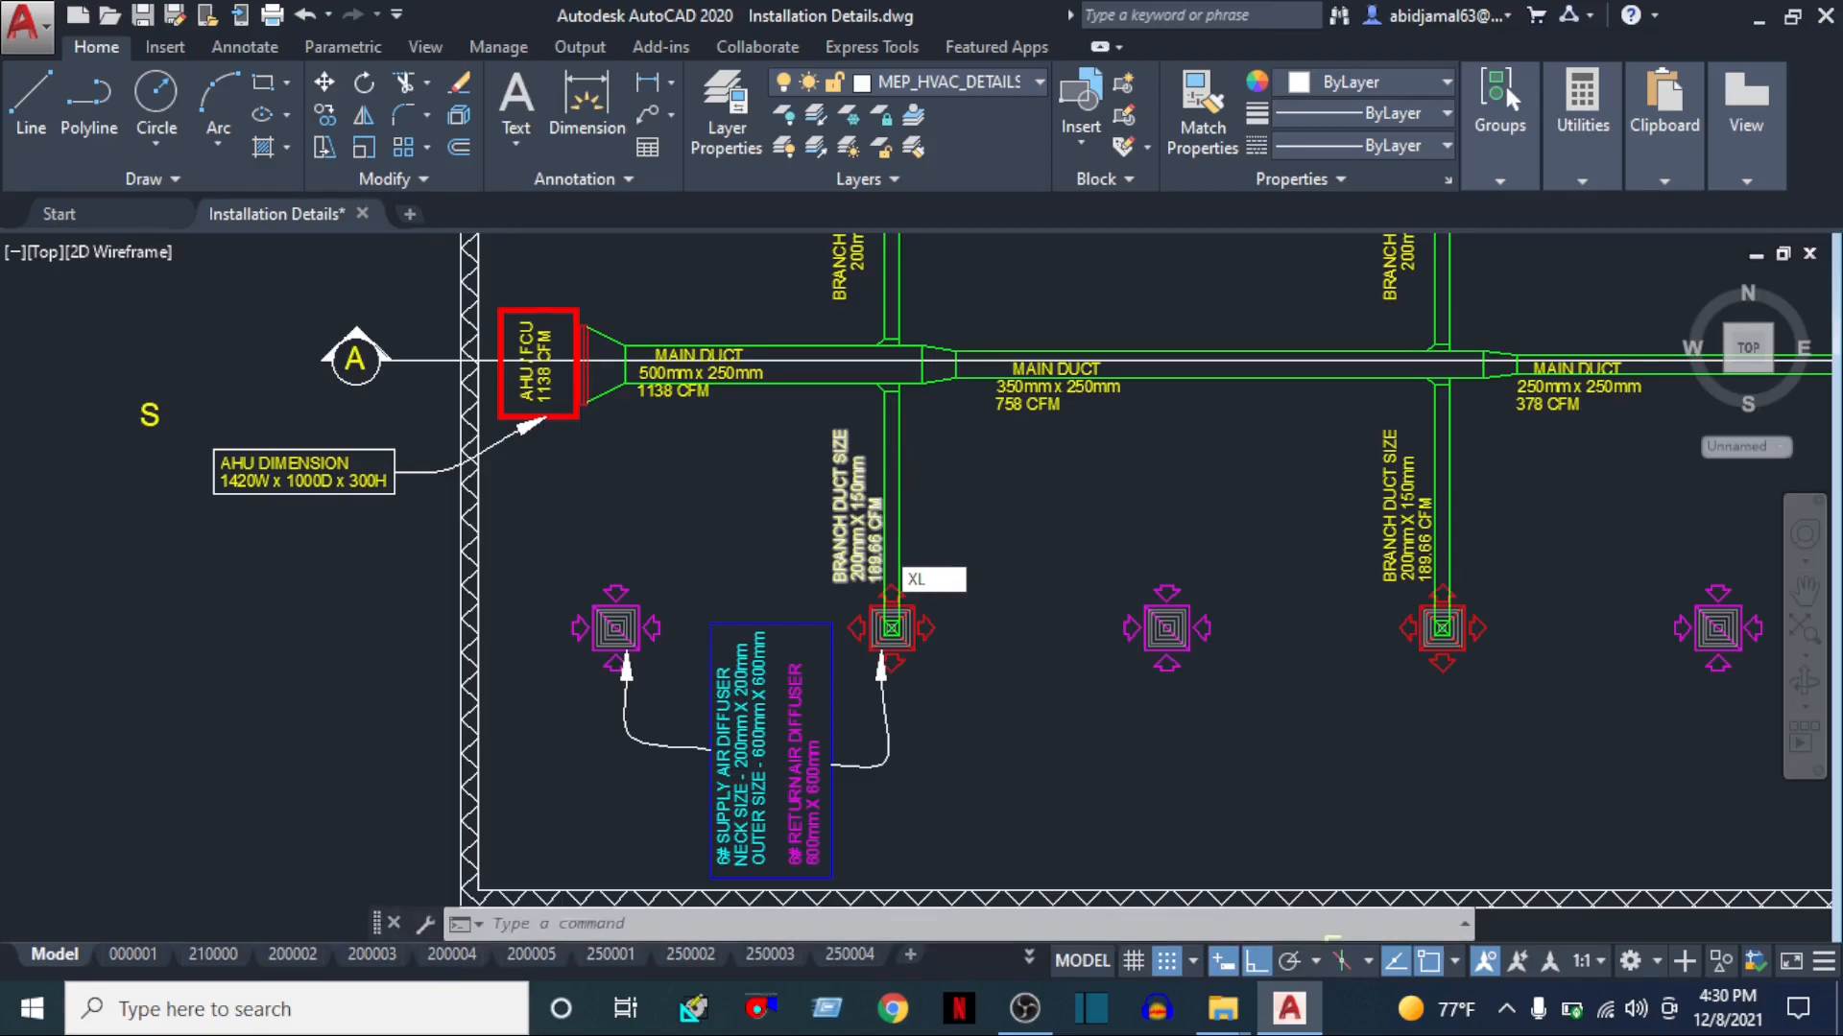
scroll(925, 394, "up", 2)
key("Escape")
type("ma")
key("Return")
Draw two vertical construction lines through the edges of the first branch duct on the plan
scroll(863, 429, "up", 6)
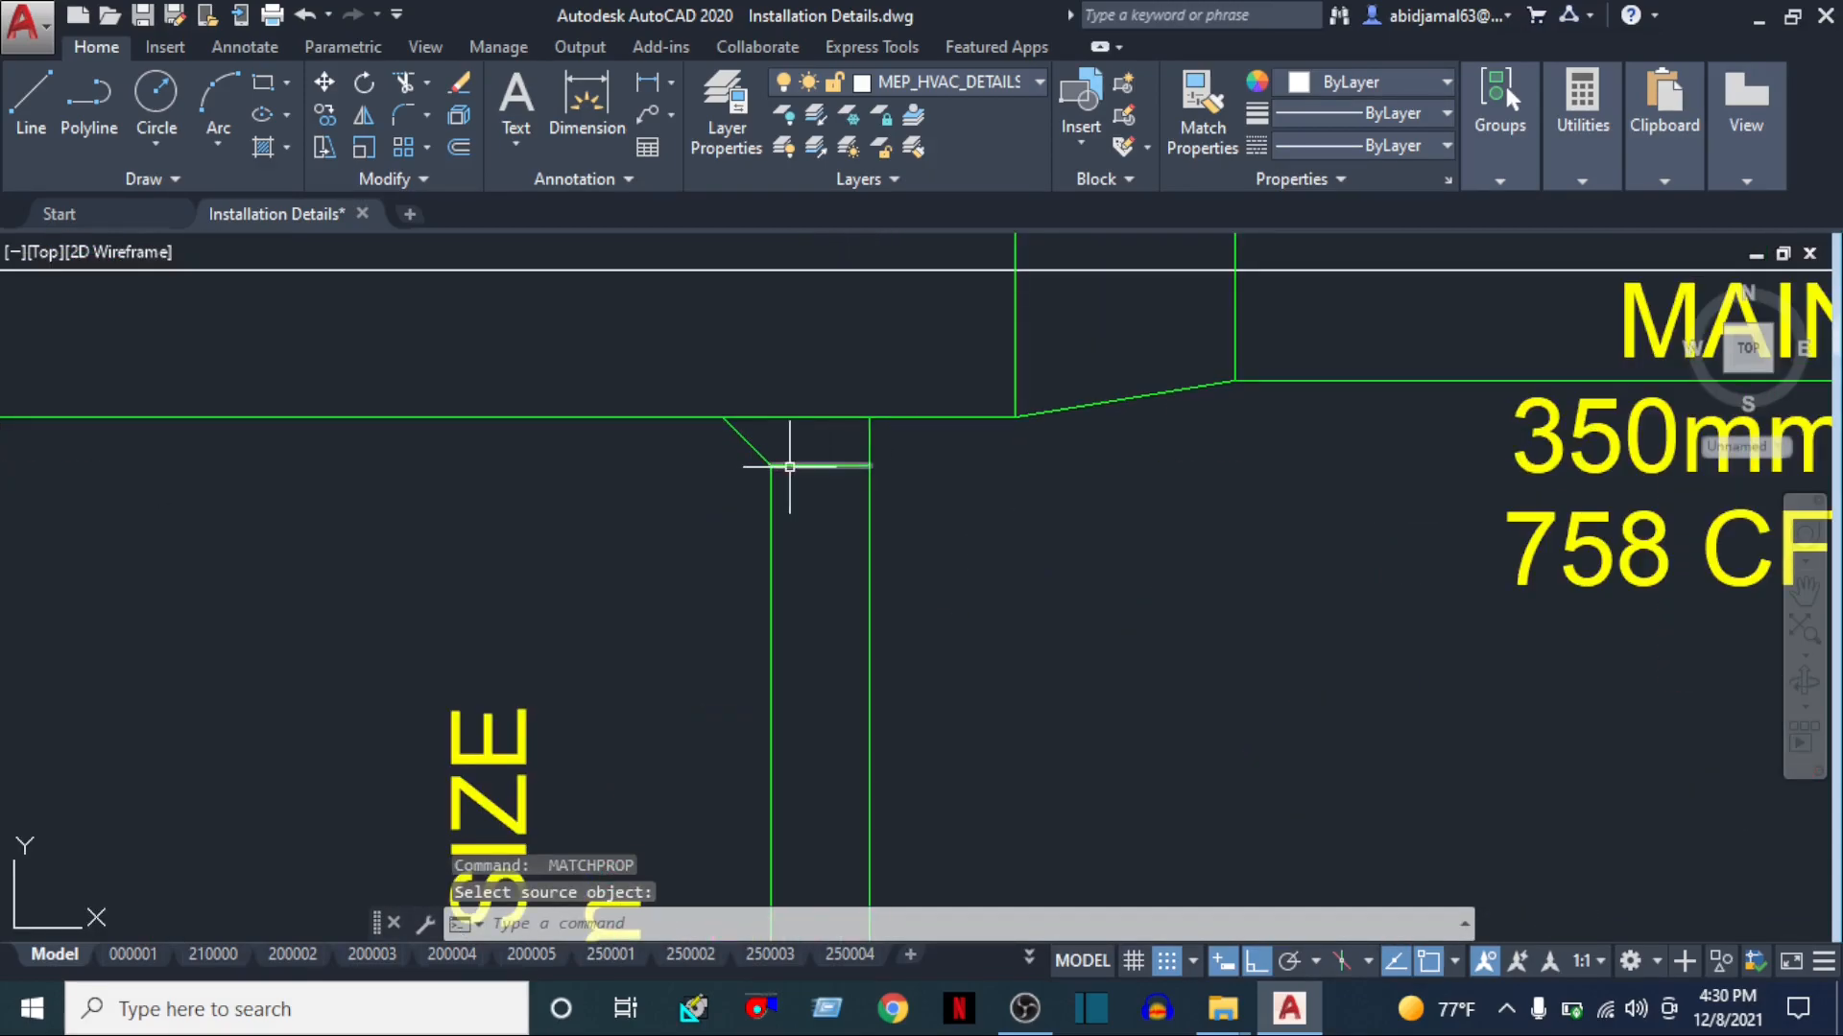
key("Return")
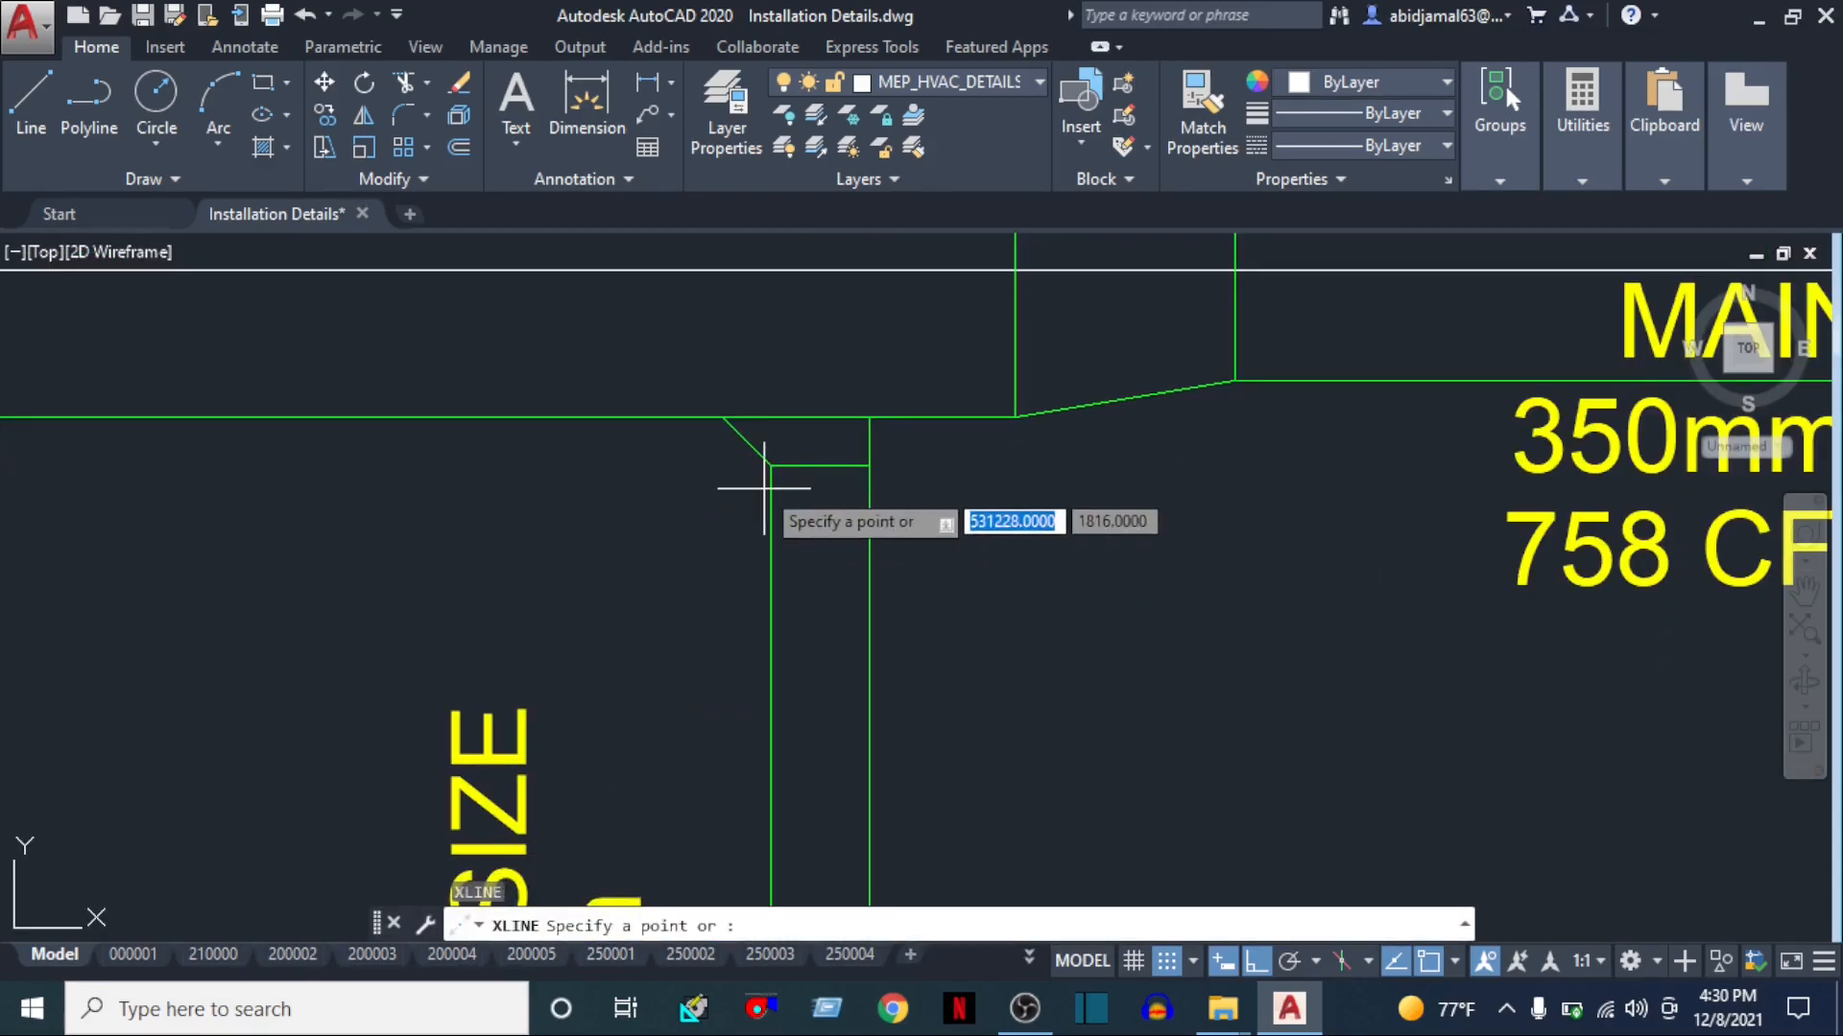
left_click(771, 464)
left_click(763, 350)
key("Return")
key("Return")
left_click(869, 465)
left_click(872, 354)
key("Return")
Draw two vertical construction lines through the edges of the second branch duct on the plan
scroll(873, 403, "down", 4)
middle_click_drag(1247, 512, 1130, 547)
scroll(1344, 502, "up", 3)
key("Return")
left_click(1263, 500)
left_click(1263, 394)
key("Return")
key("Return")
left_click(1359, 502)
left_click(1337, 411)
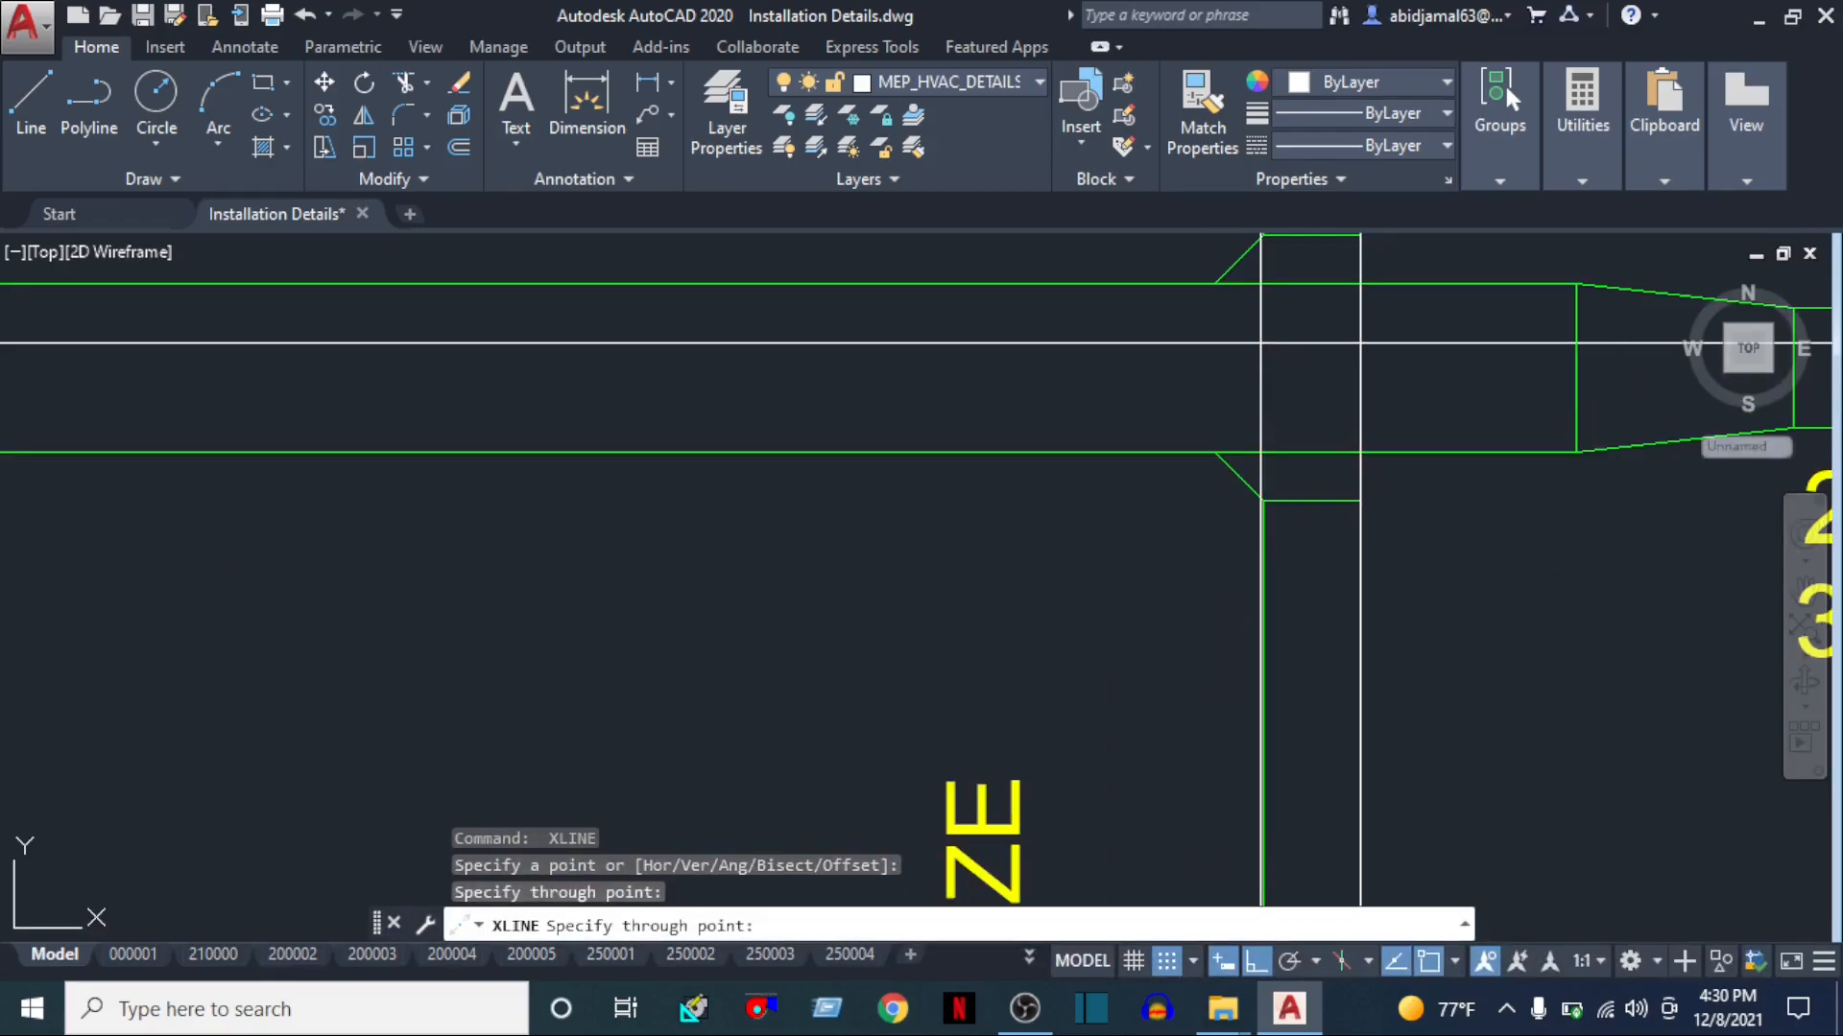
key("Return")
Draw two vertical construction lines through the edges of the last branch duct near the main duct's end
scroll(1337, 412, "down", 3)
scroll(1203, 584, "up", 2)
scroll(1203, 584, "up", 5)
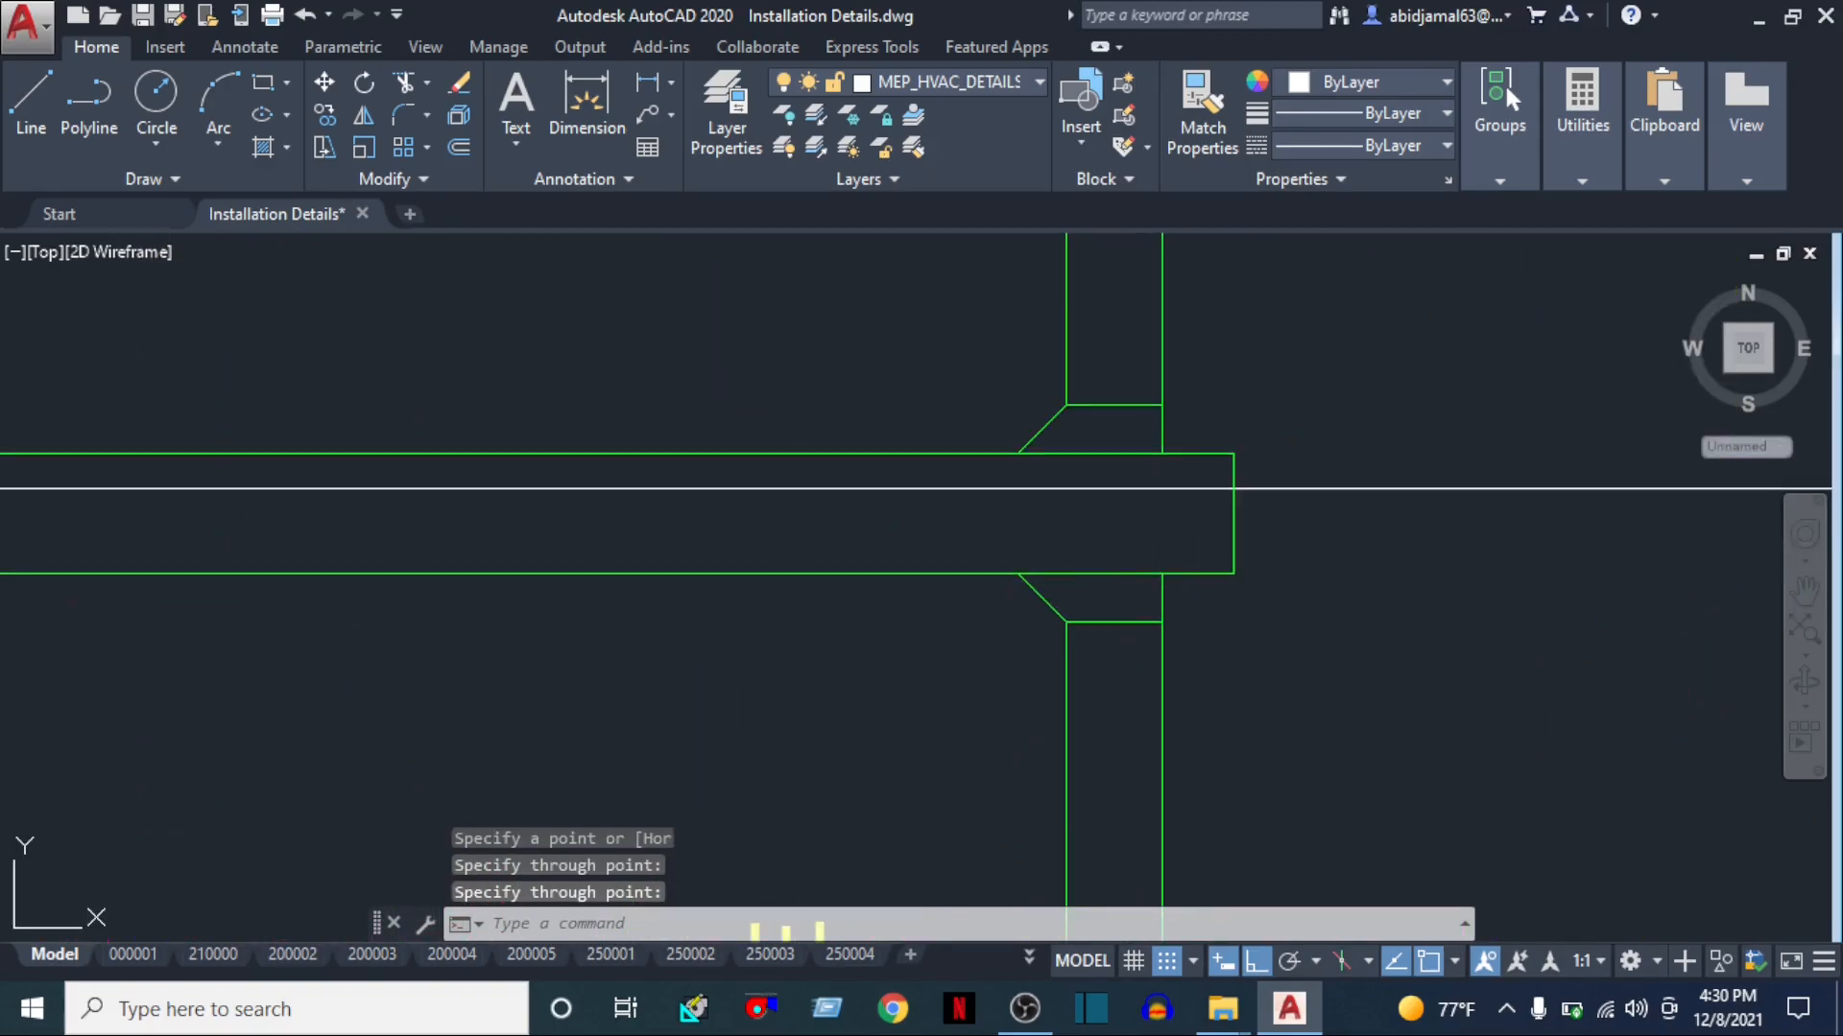
key("Return")
left_click(1070, 494)
left_click(1157, 628)
key("Return")
key("Return")
left_click(1165, 533)
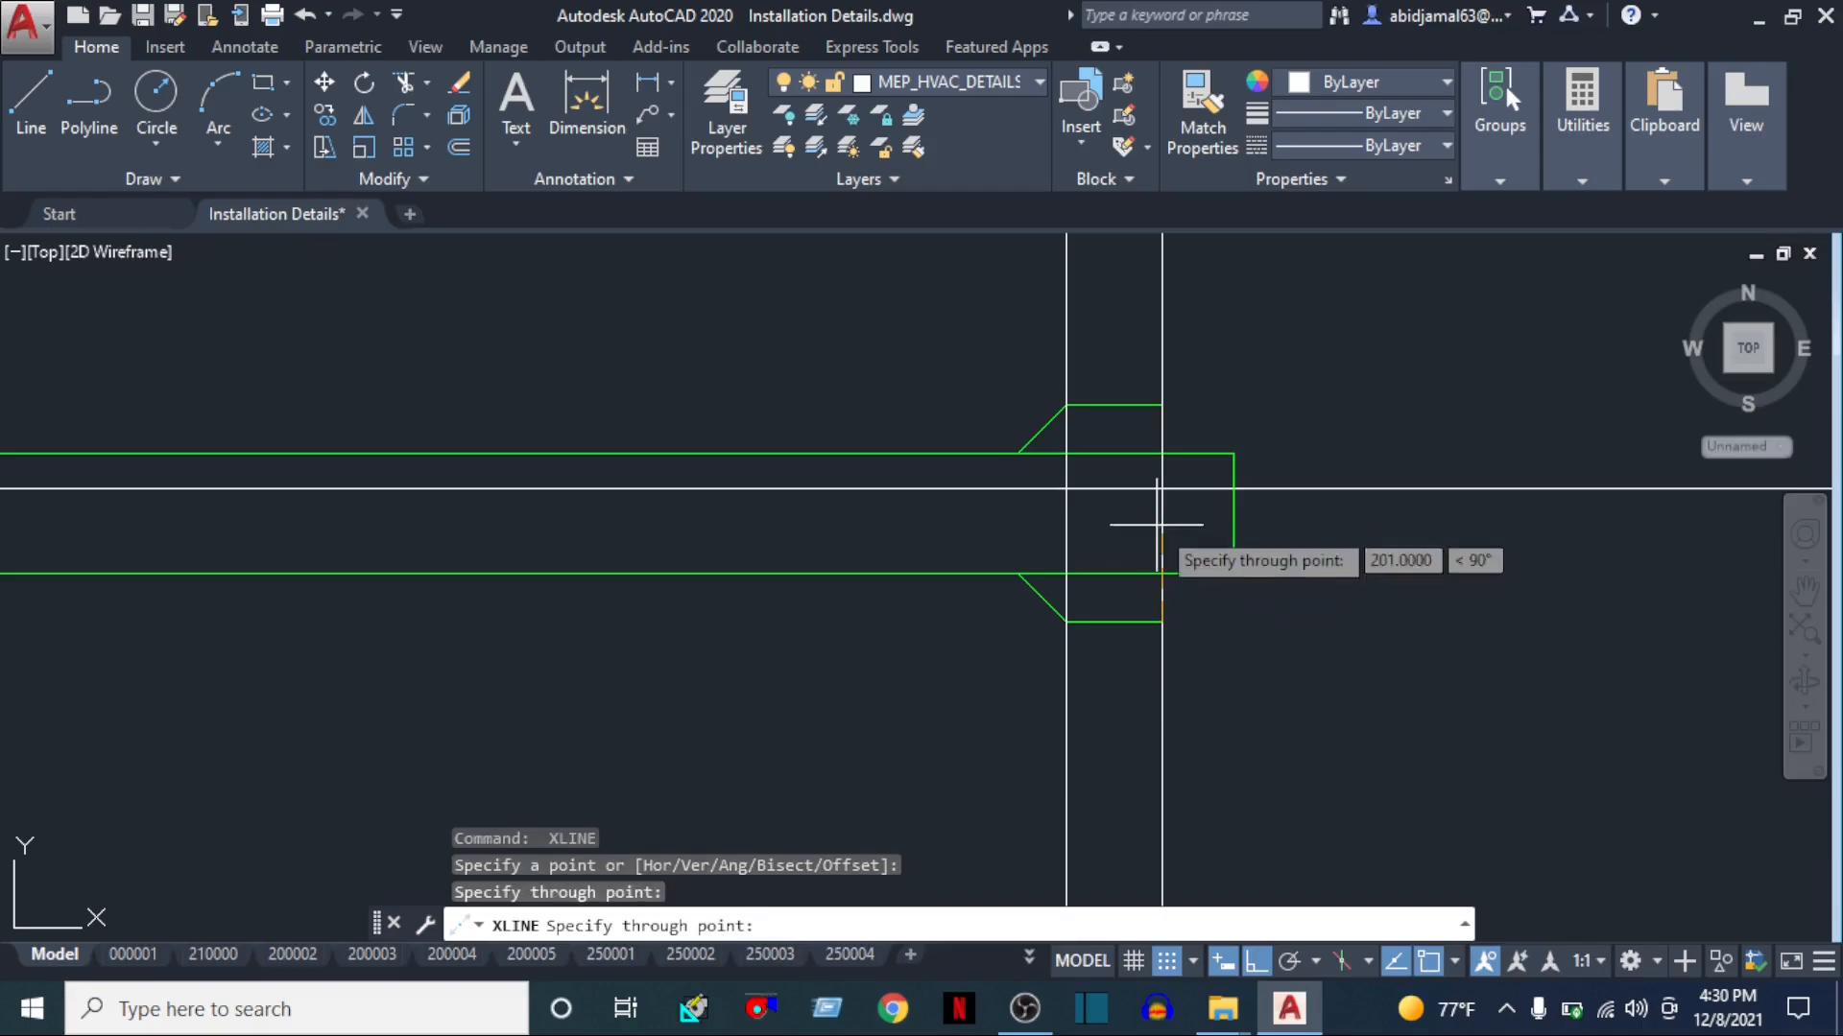
Examine the first branch duct's size label on the plan and its projected lines in section A-A
key("Escape")
scroll(1161, 524, "down", 5)
scroll(1049, 584, "up", 2)
mouse_move(822, 589)
middle_mouse_down()
mouse_move(821, 561)
mouse_move(666, 638)
middle_mouse_up()
scroll(587, 699, "up", 4)
mouse_move(769, 576)
middle_mouse_down()
mouse_move(799, 601)
mouse_move(1016, 617)
middle_mouse_up()
scroll(1046, 587, "up", 3)
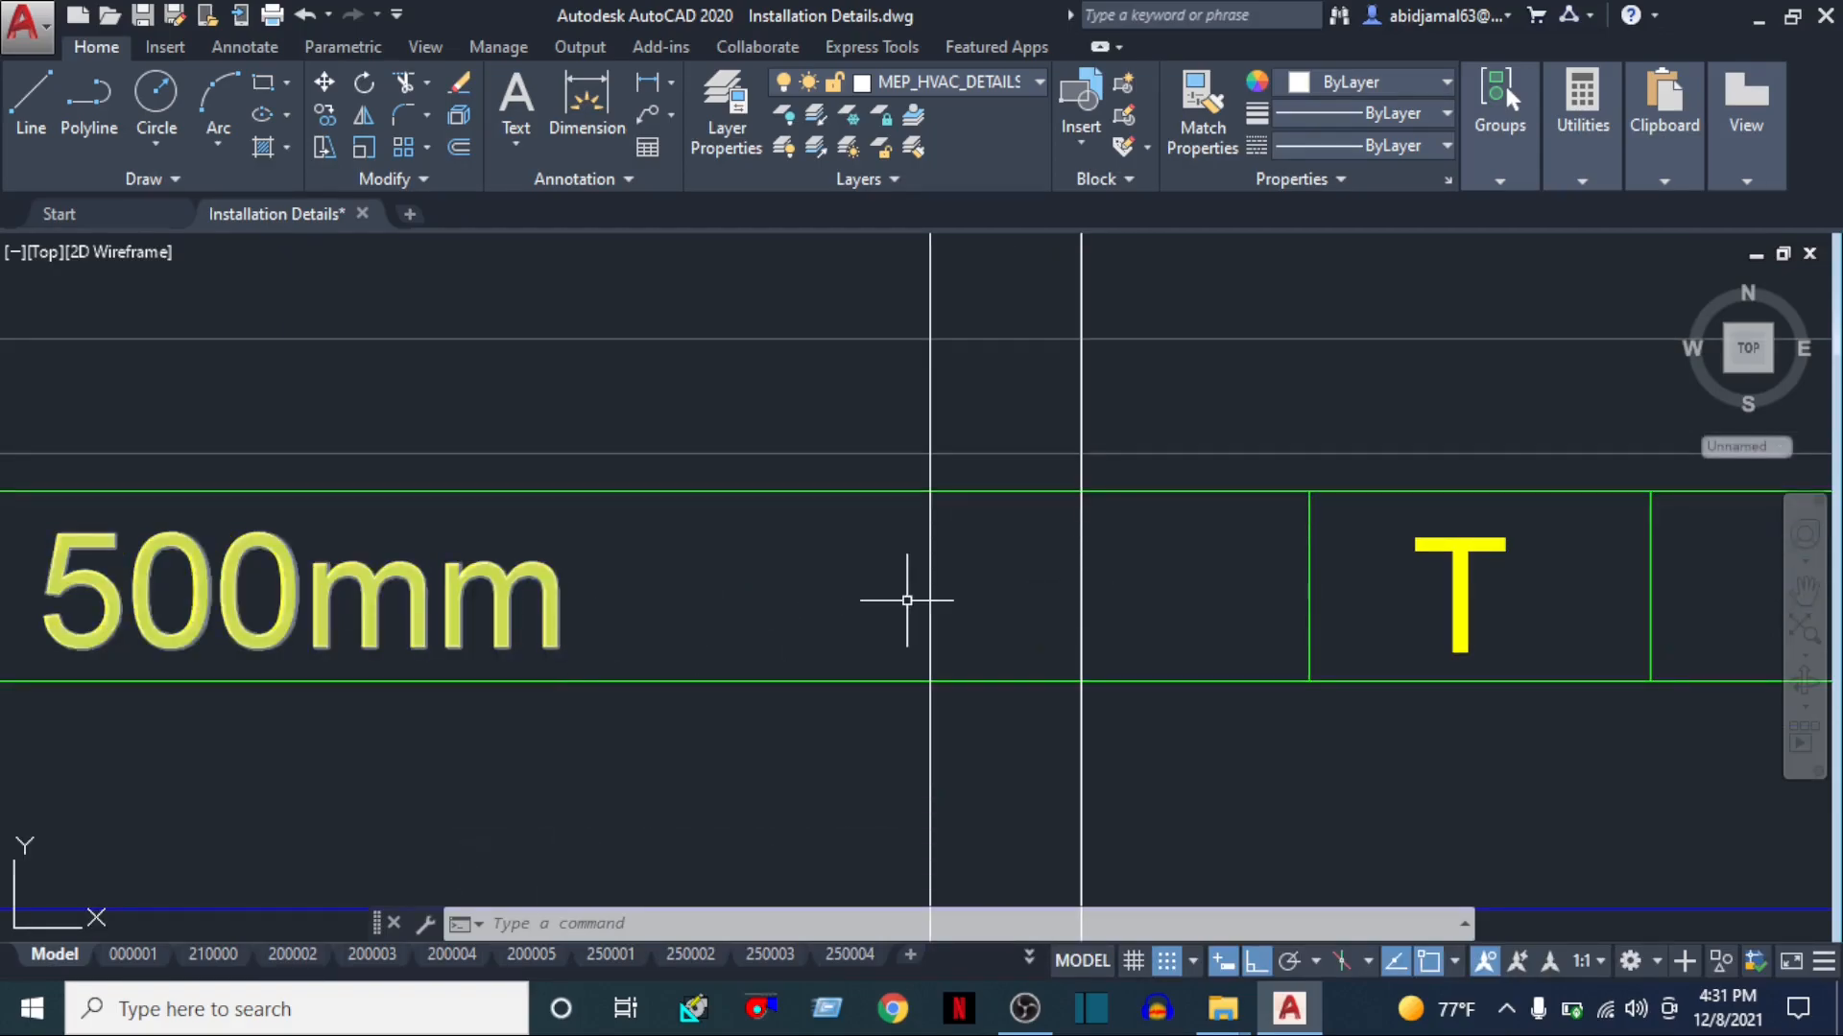
scroll(1024, 522, "down", 3)
mouse_move(1024, 522)
middle_mouse_down()
mouse_move(936, 538)
mouse_move(946, 782)
middle_mouse_up()
scroll(947, 781, "down", 1)
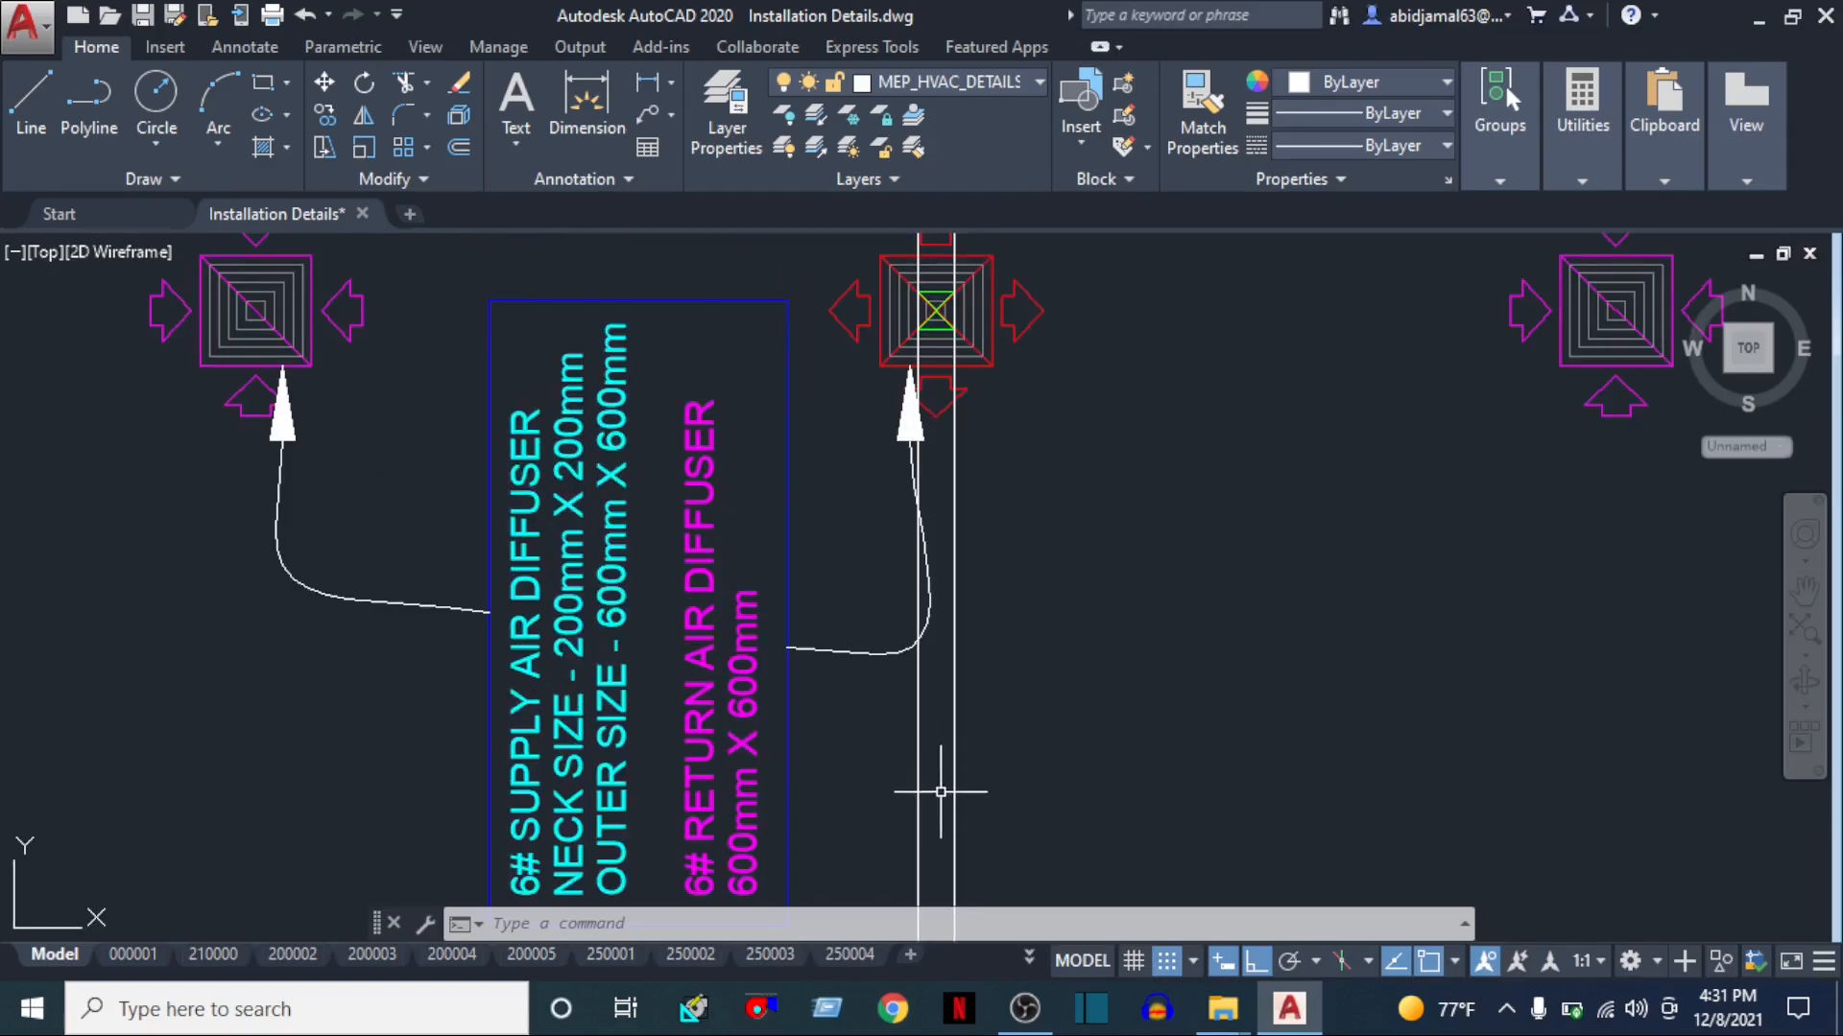
scroll(937, 399, "down", 4)
scroll(943, 365, "up", 3)
mouse_move(943, 366)
middle_mouse_down()
mouse_move(927, 561)
mouse_move(854, 555)
middle_mouse_up()
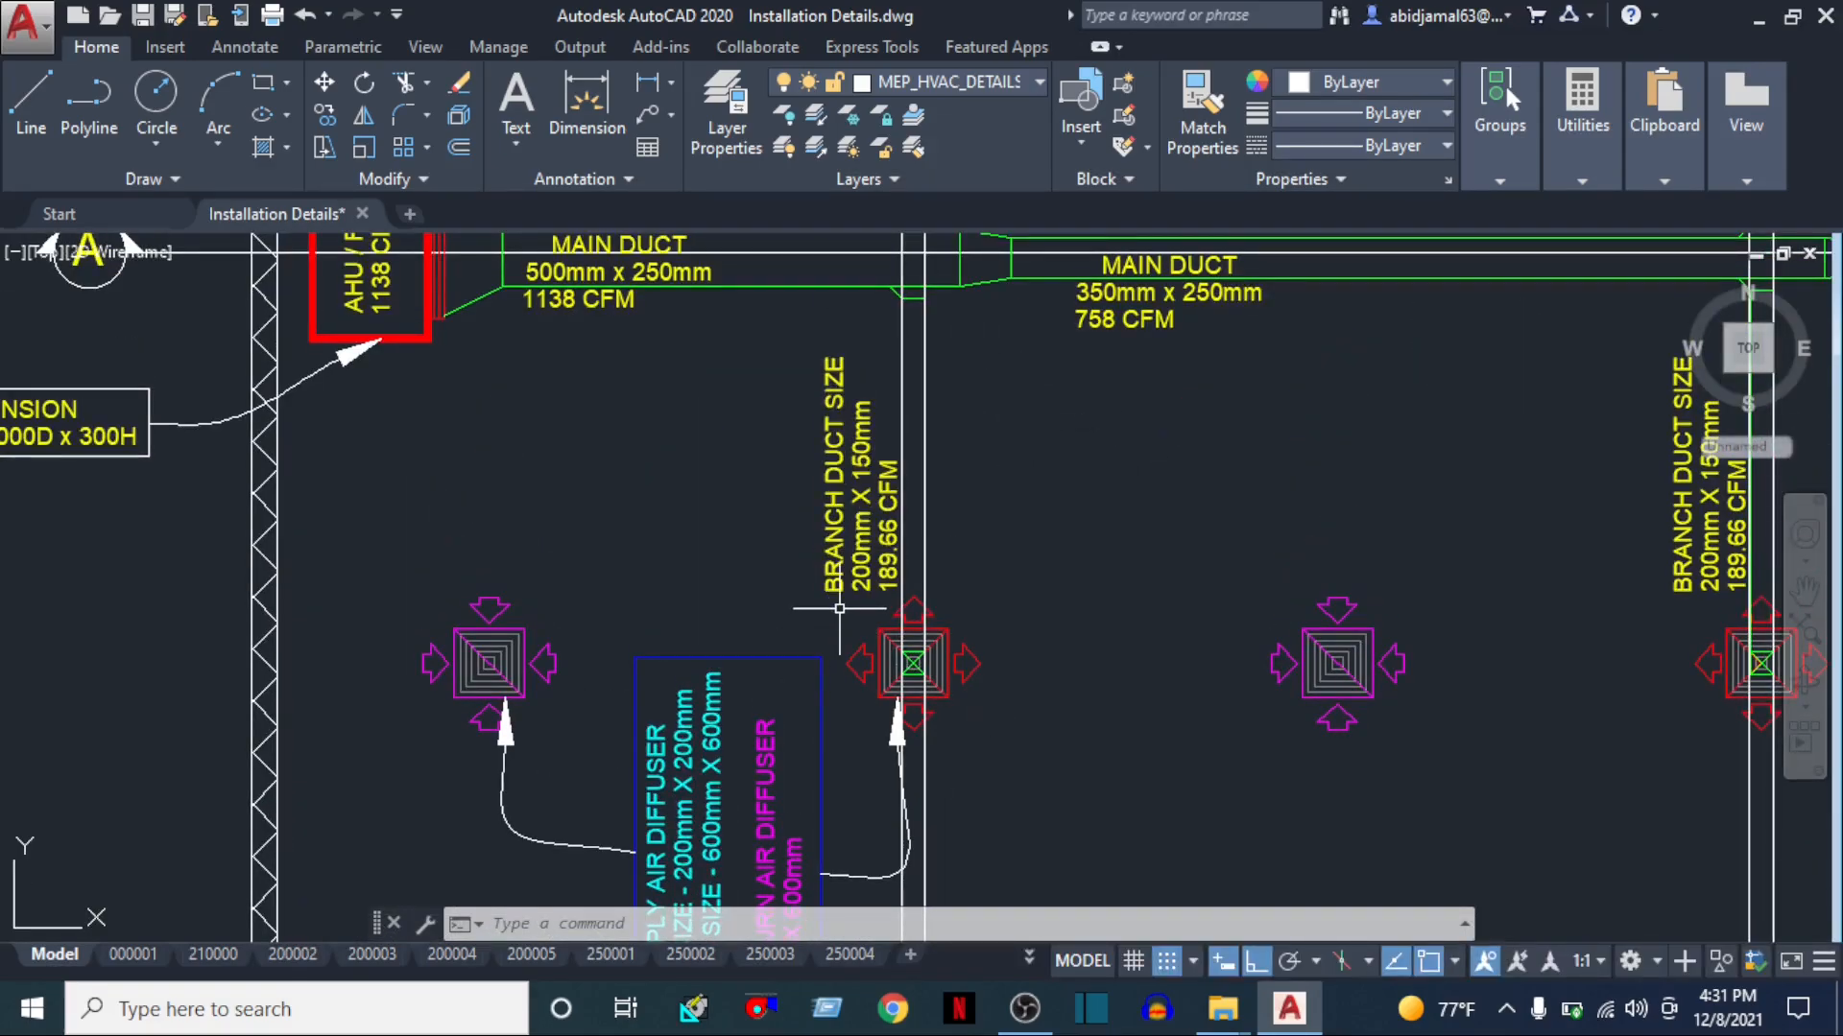
scroll(869, 580, "up", 2)
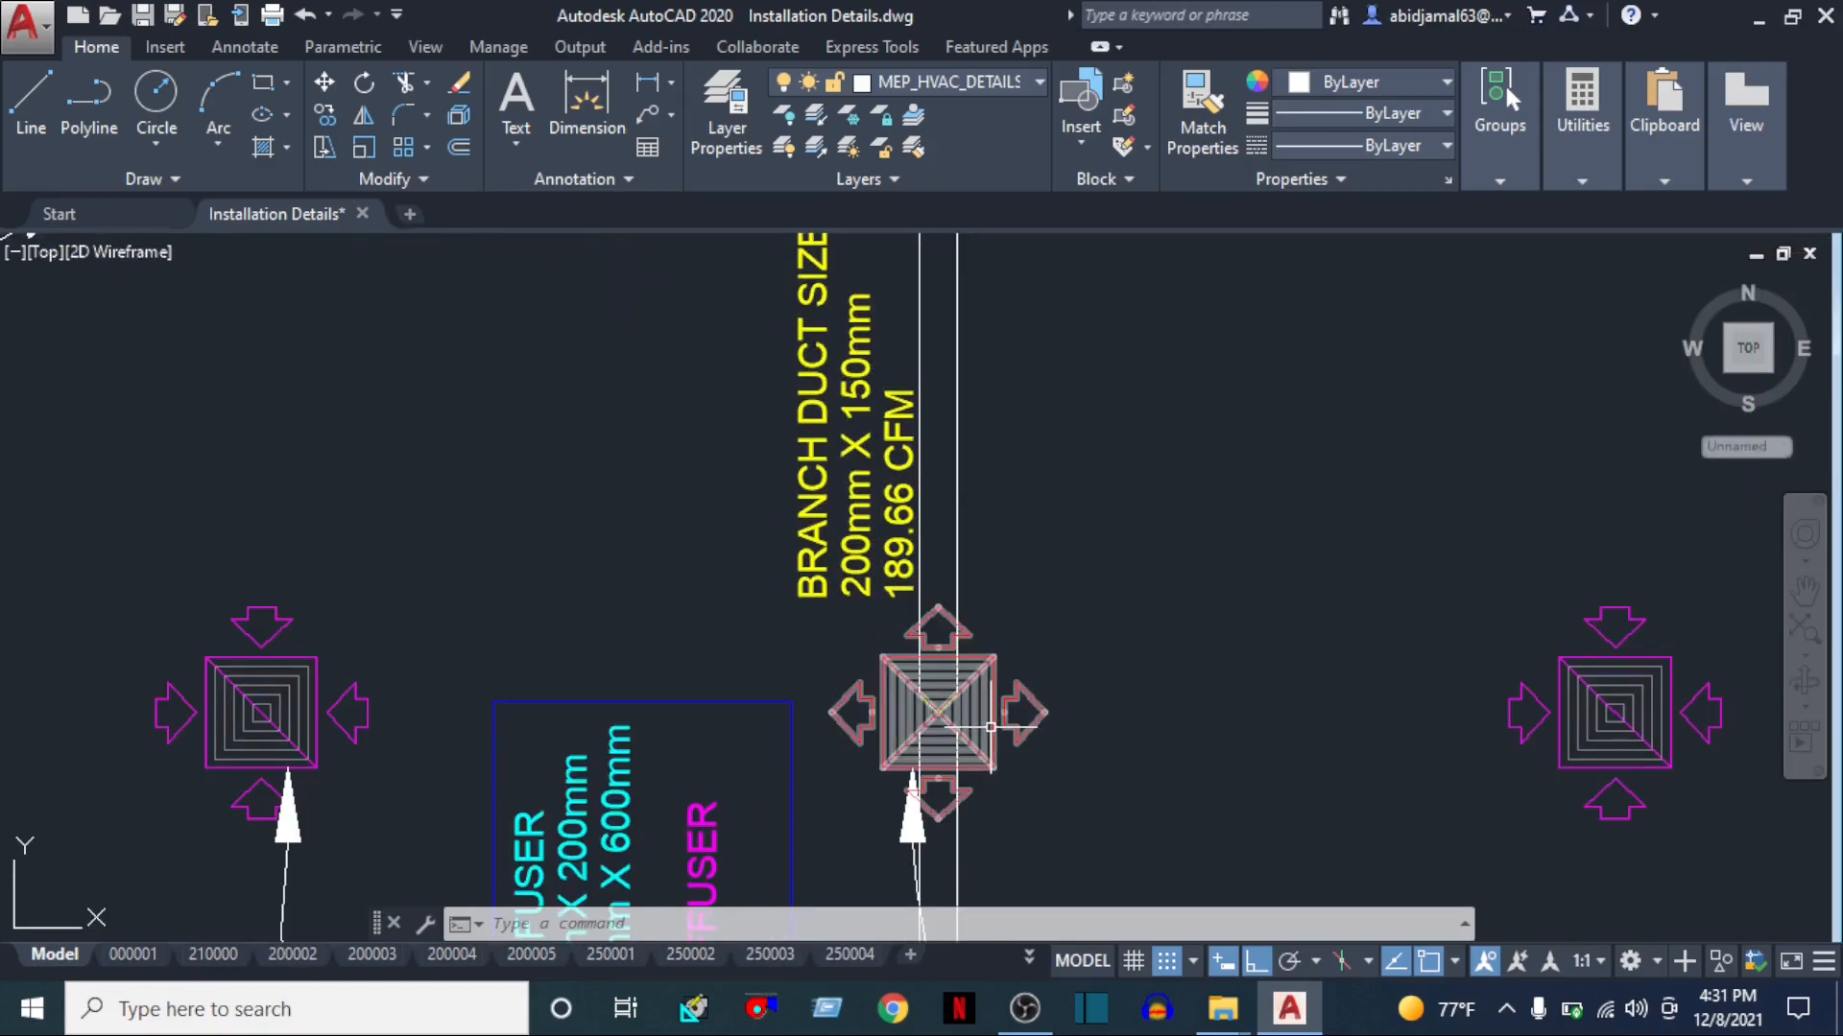
left_click(989, 726)
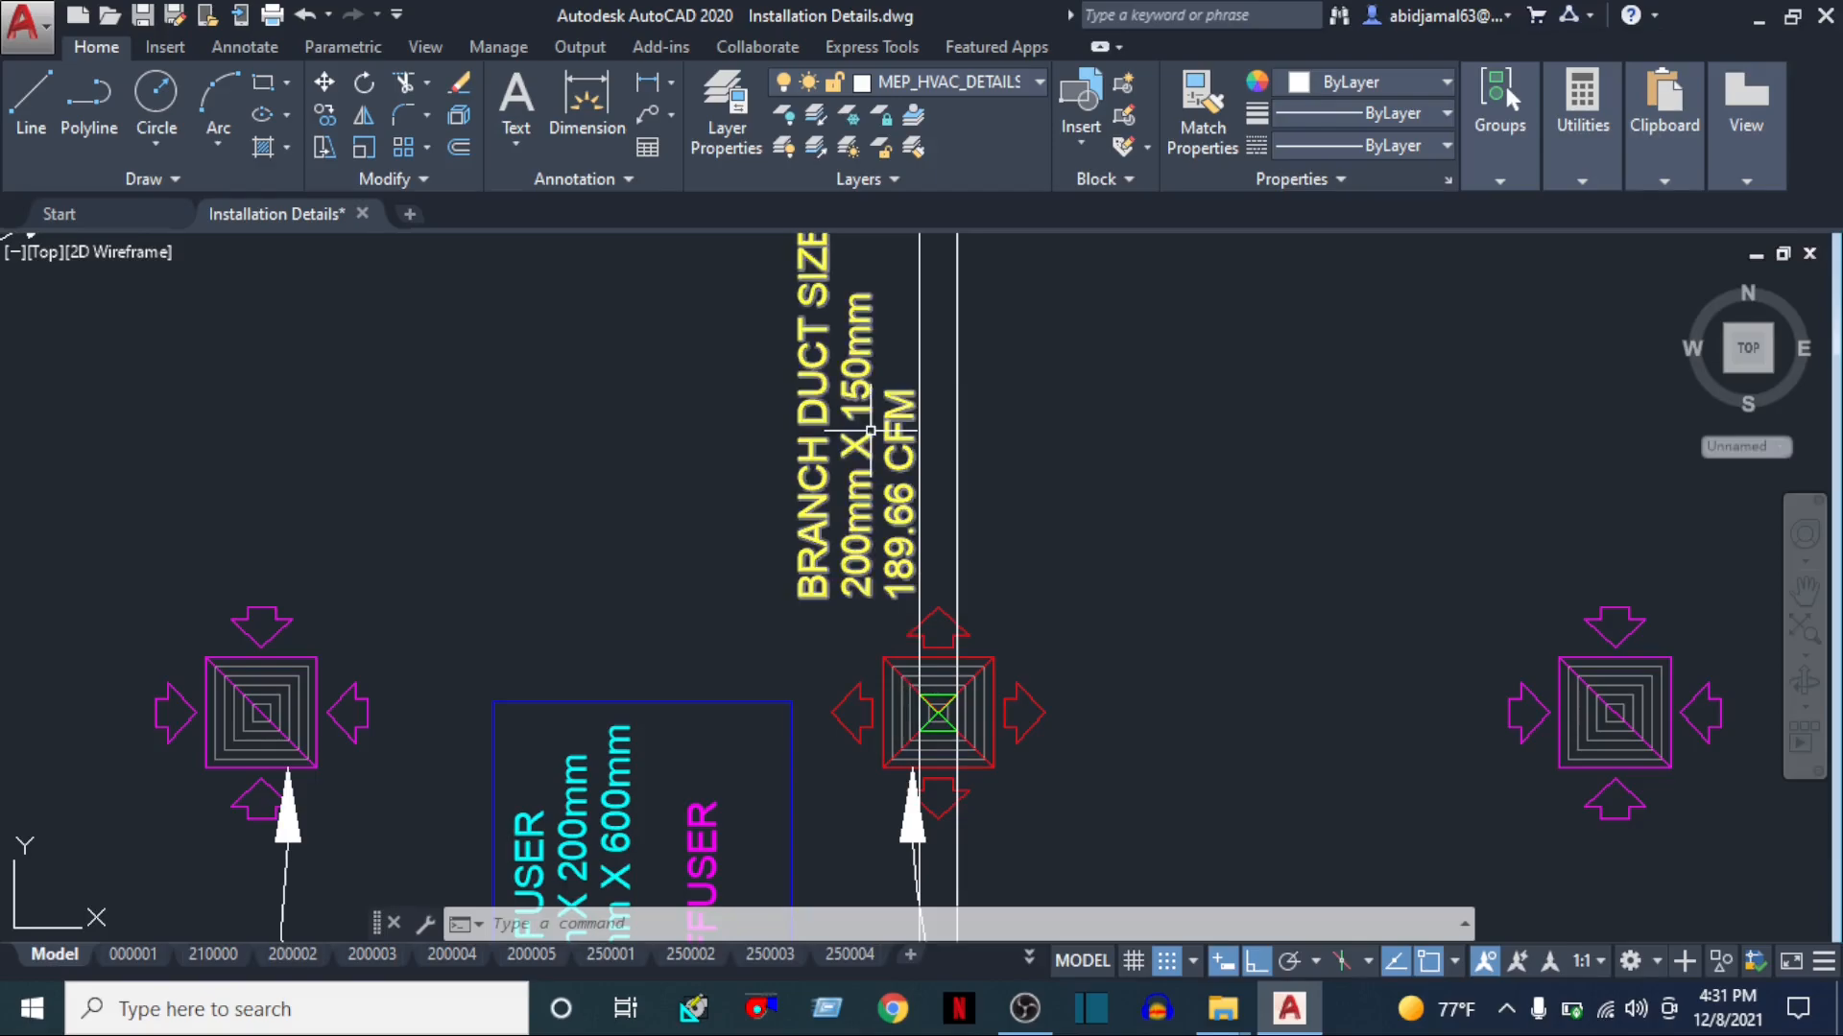
scroll(870, 431, "down", 5)
scroll(987, 489, "up", 10)
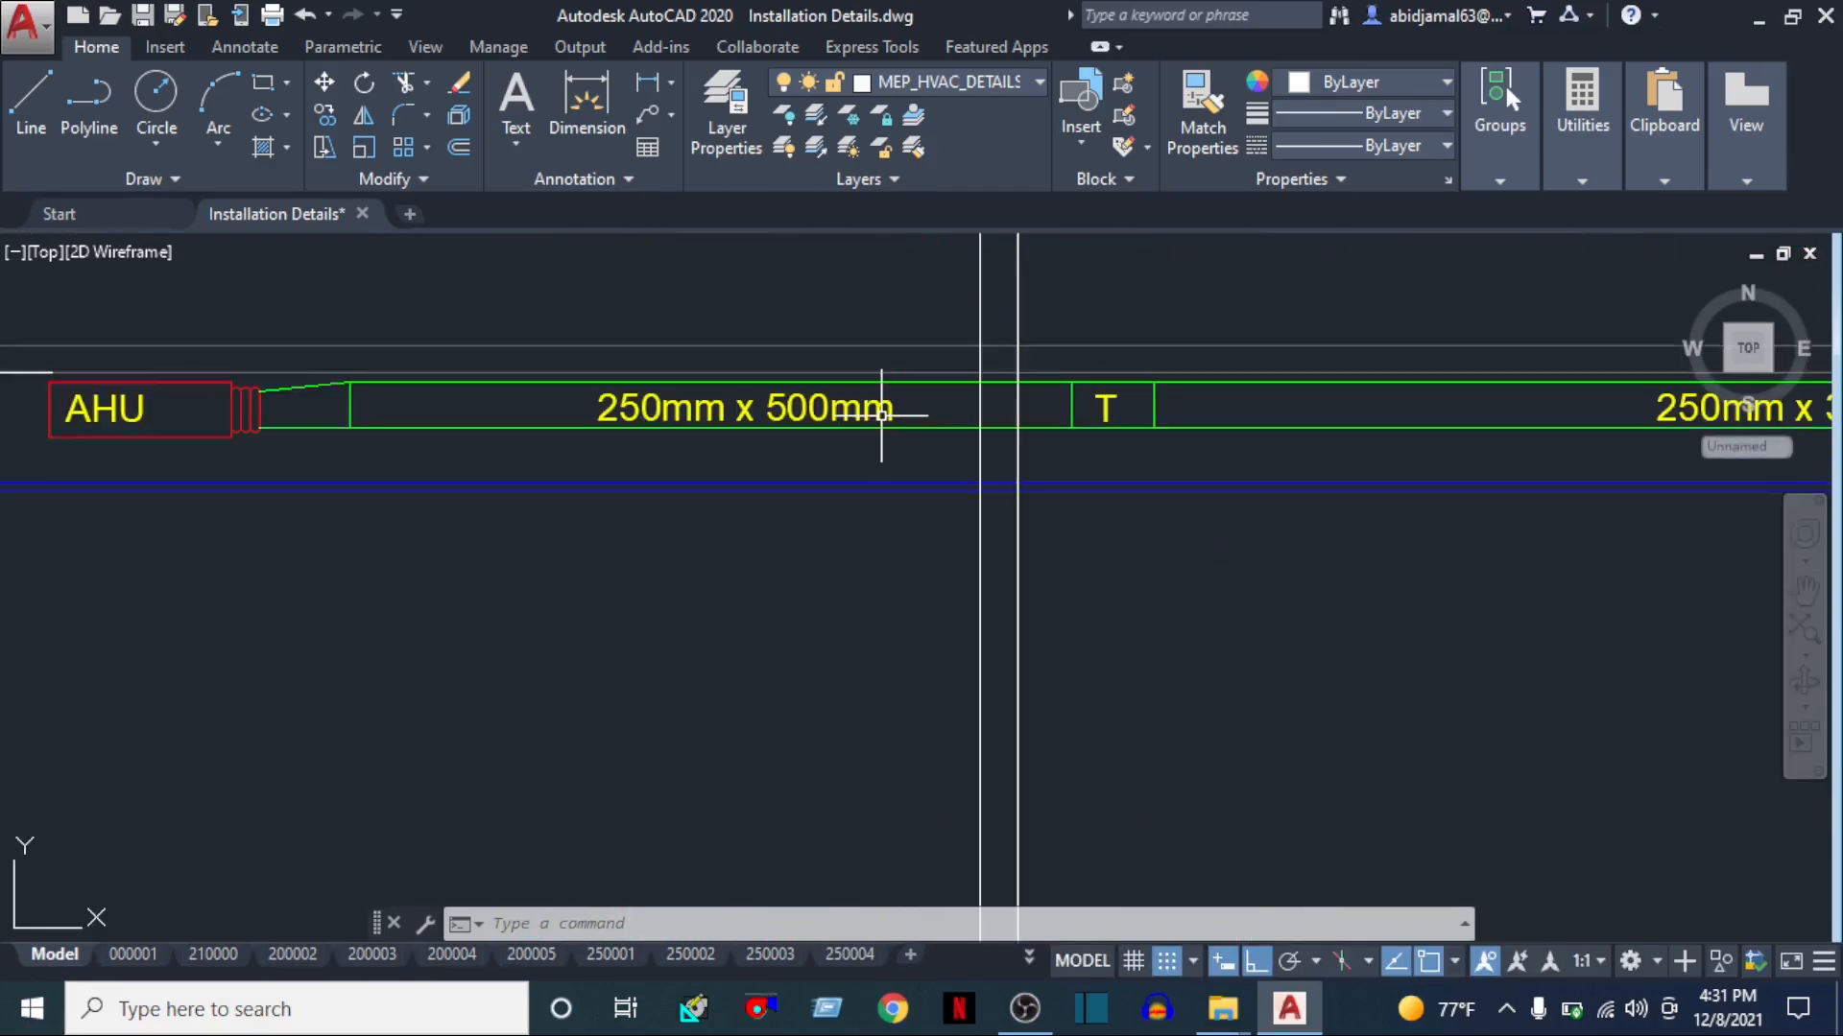
middle_click_drag(987, 488, 971, 679)
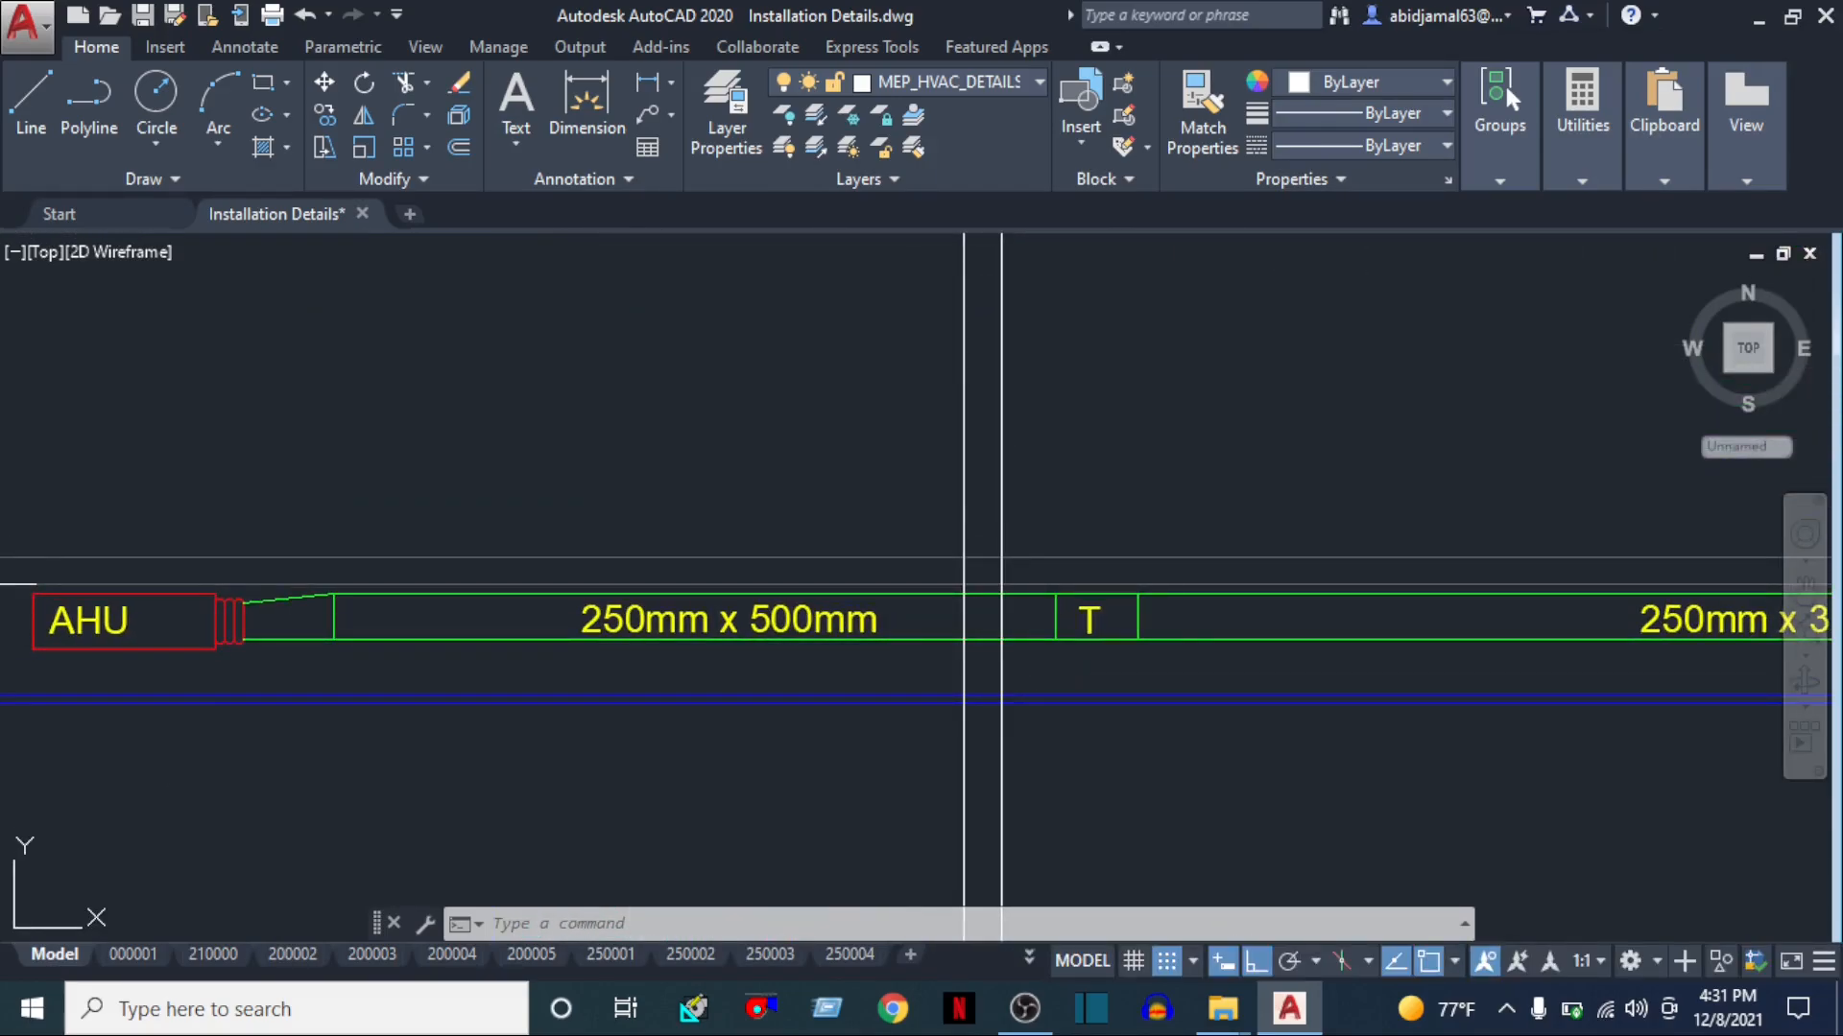
scroll(1006, 623, "up", 6)
type("l")
key("Return")
key("Escape")
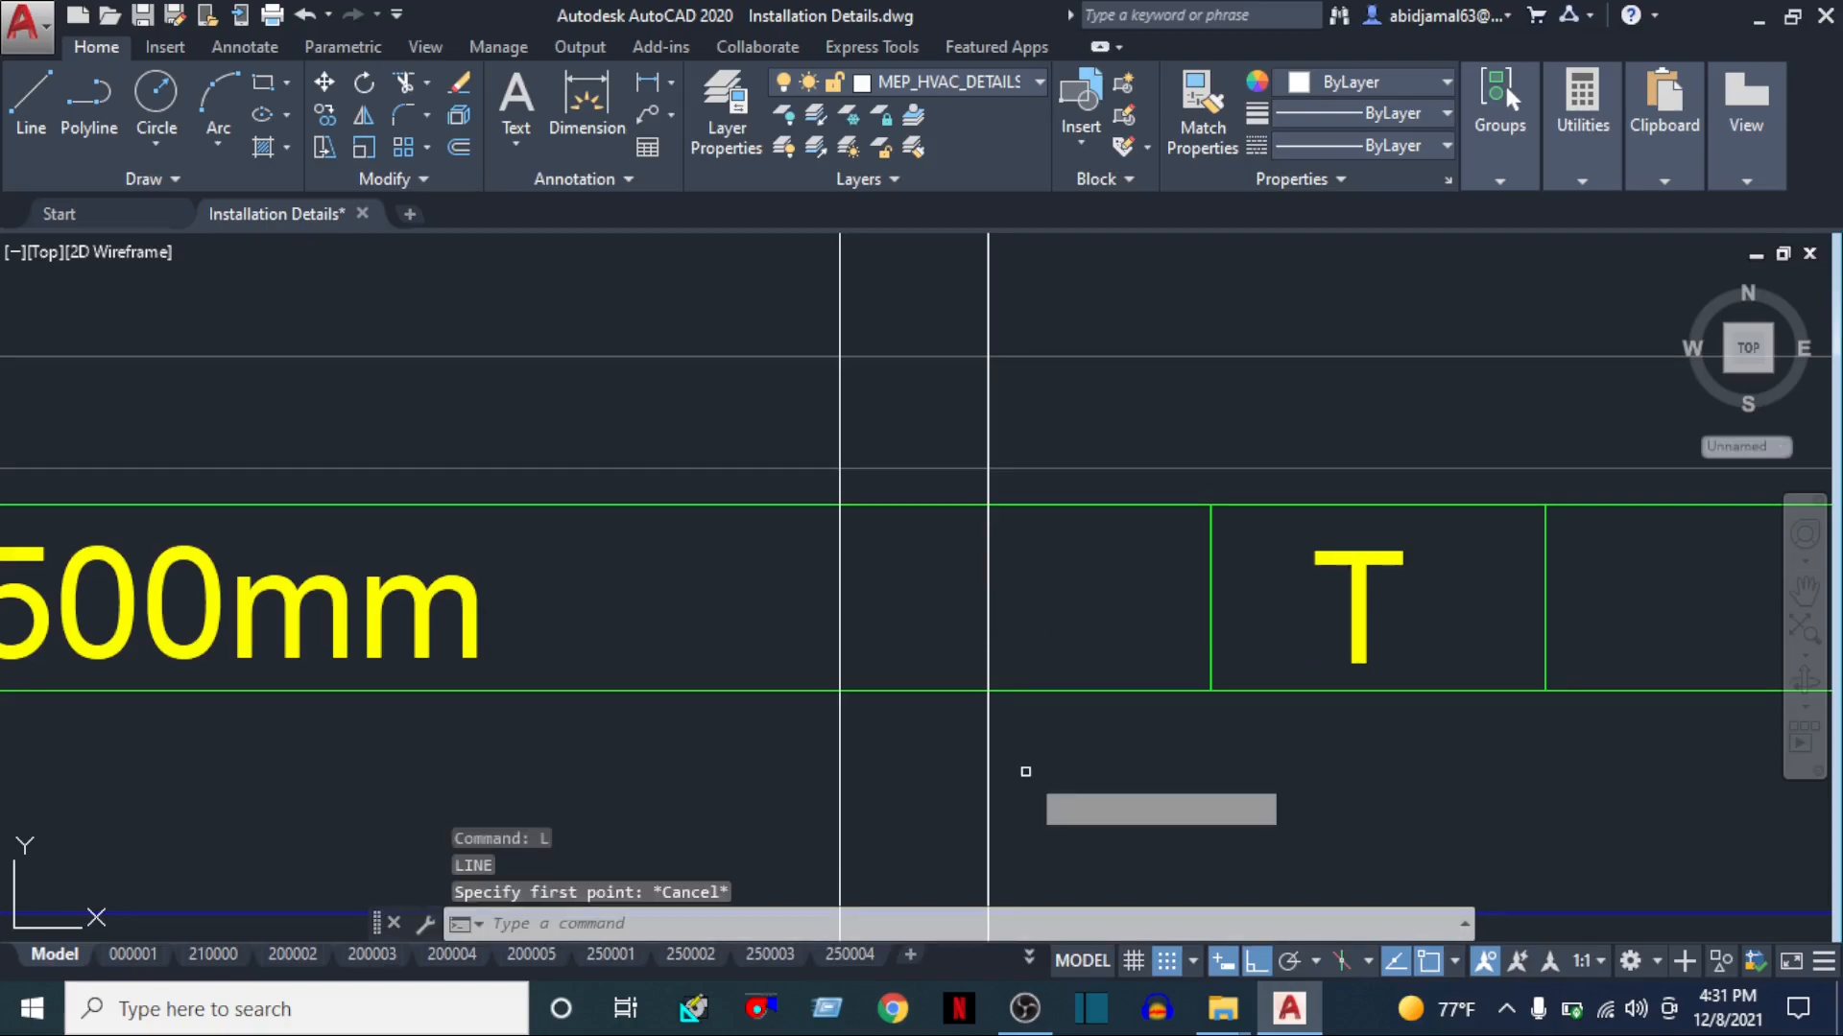
type("tr")
key("Return")
left_click(1025, 754)
left_click(791, 780)
key("Escape")
key("Escape")
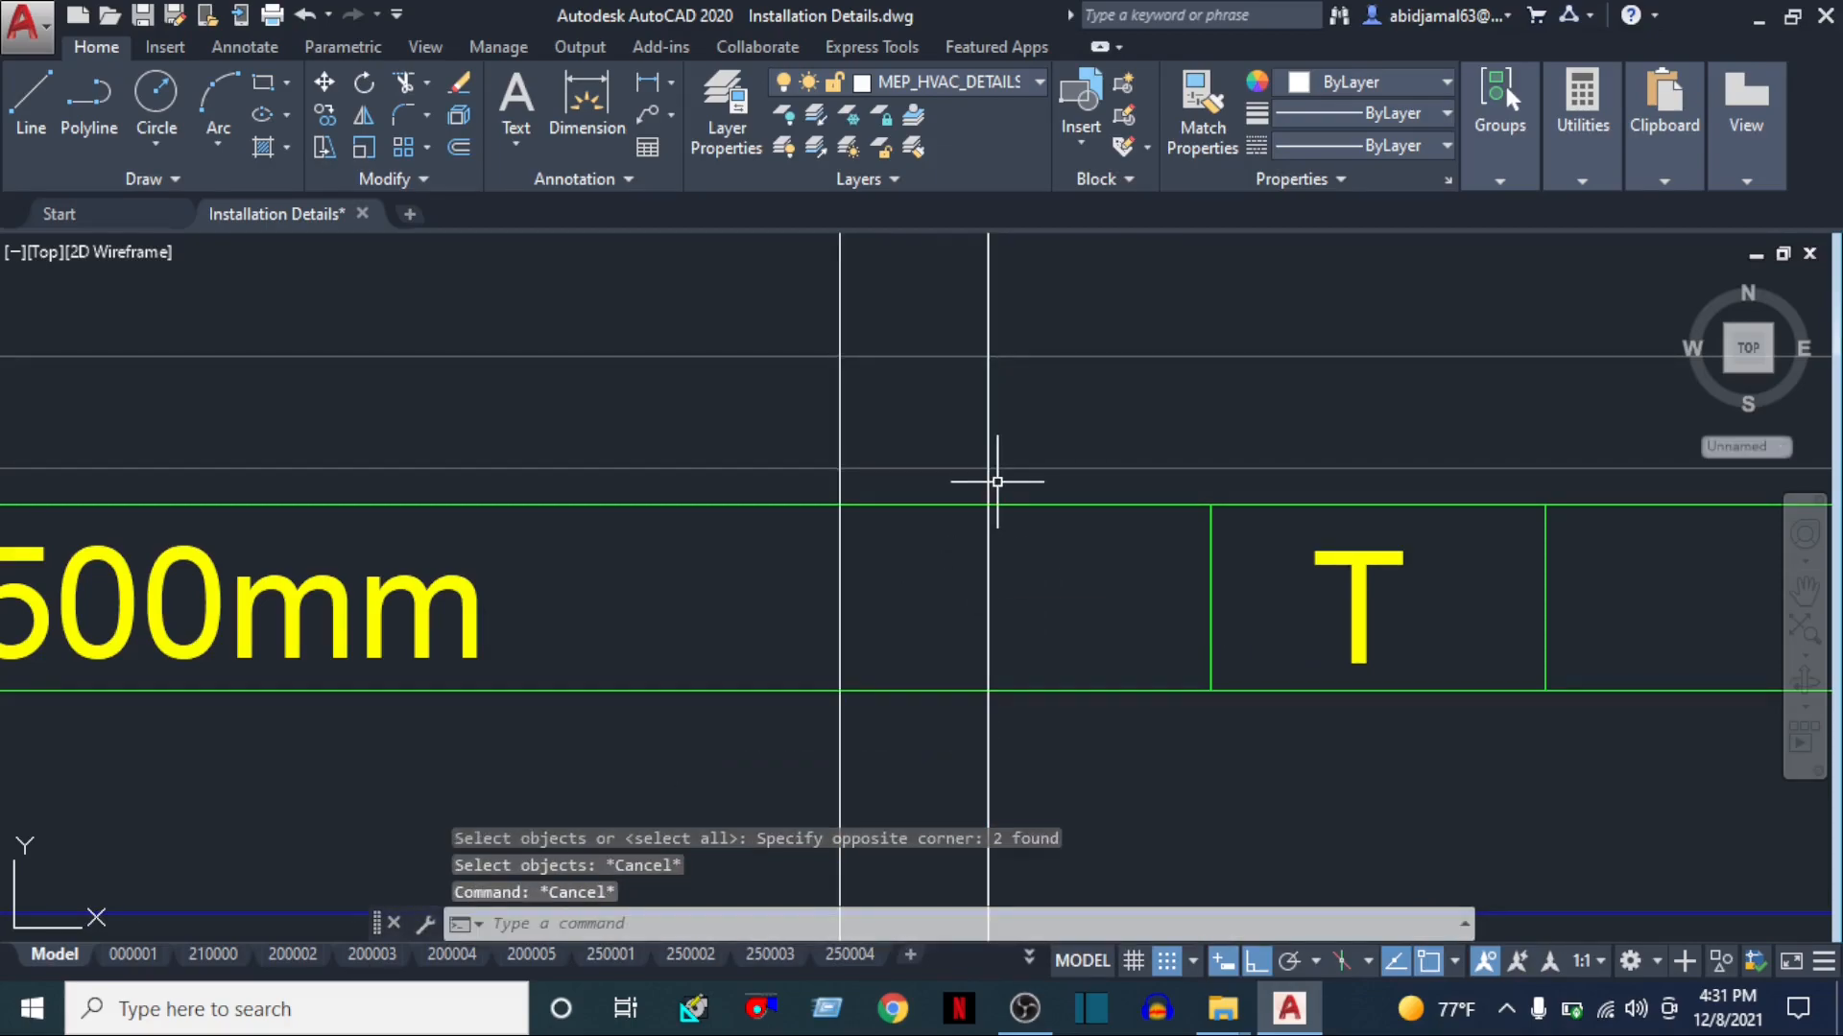
key("Return")
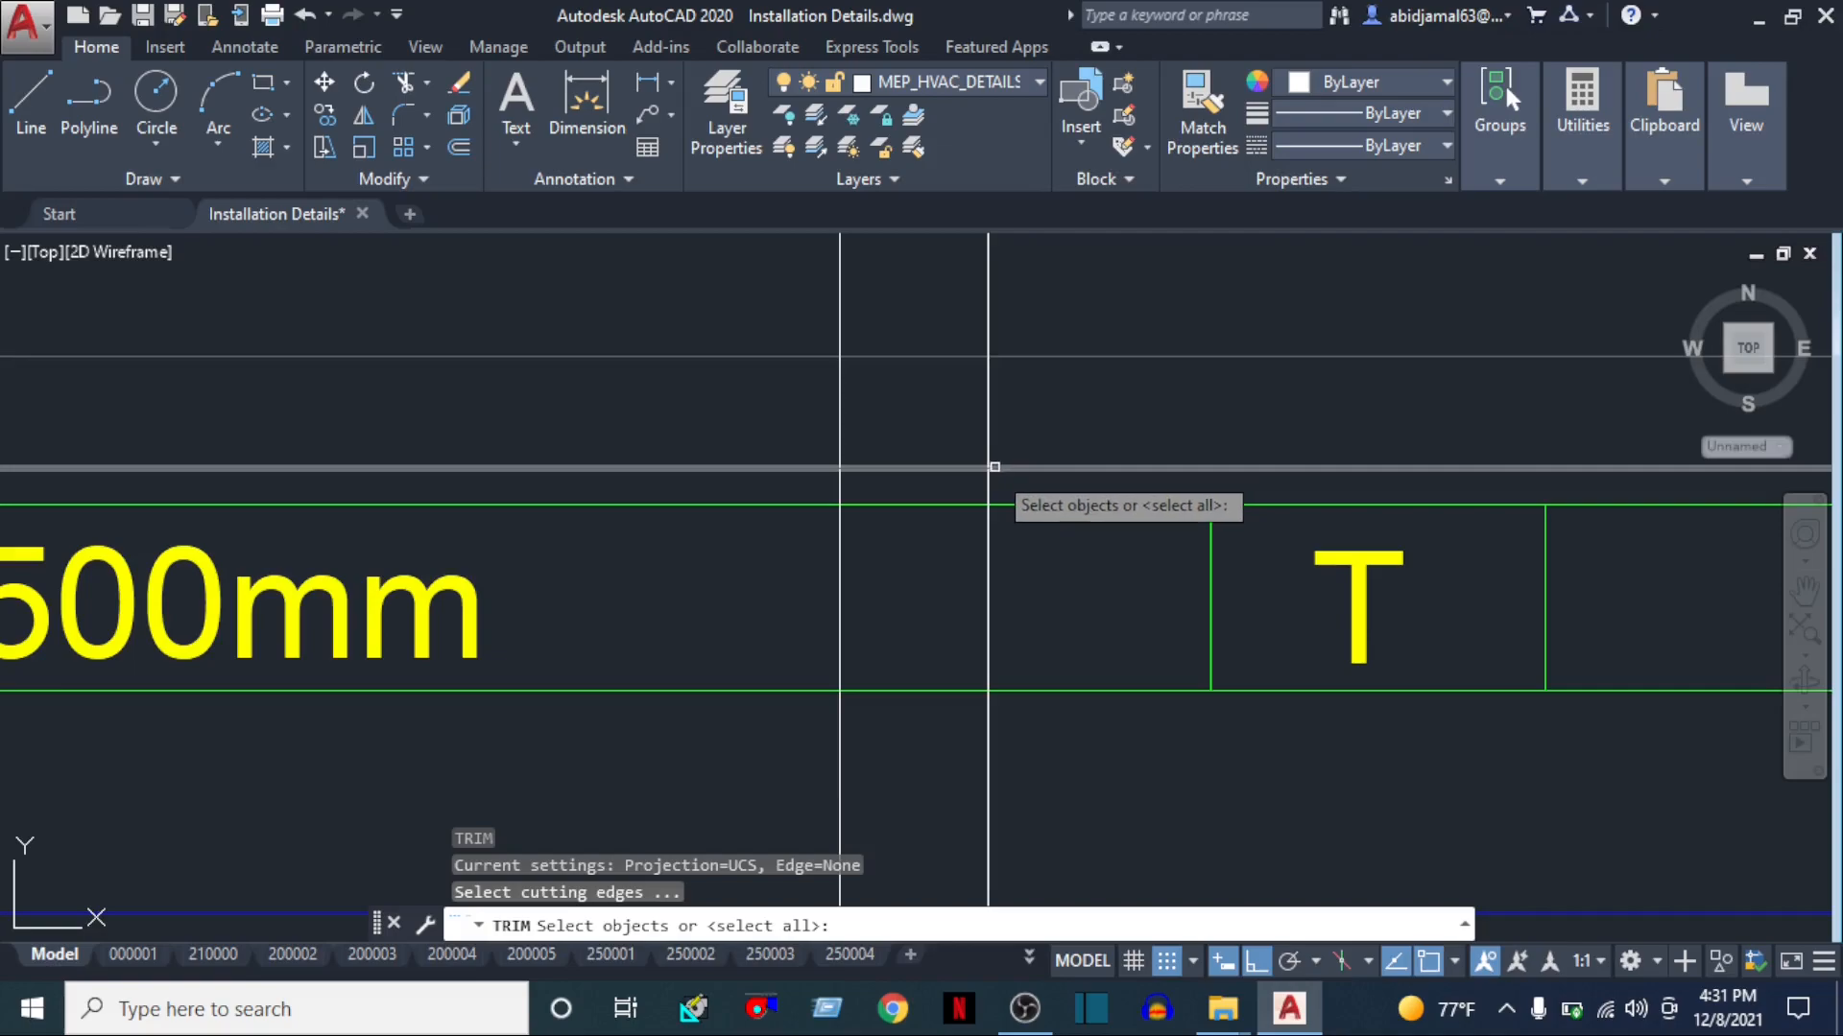
key("Escape")
Trim the first branch's two construction lines just above and just below the main duct in the section
key("Return")
key("Return")
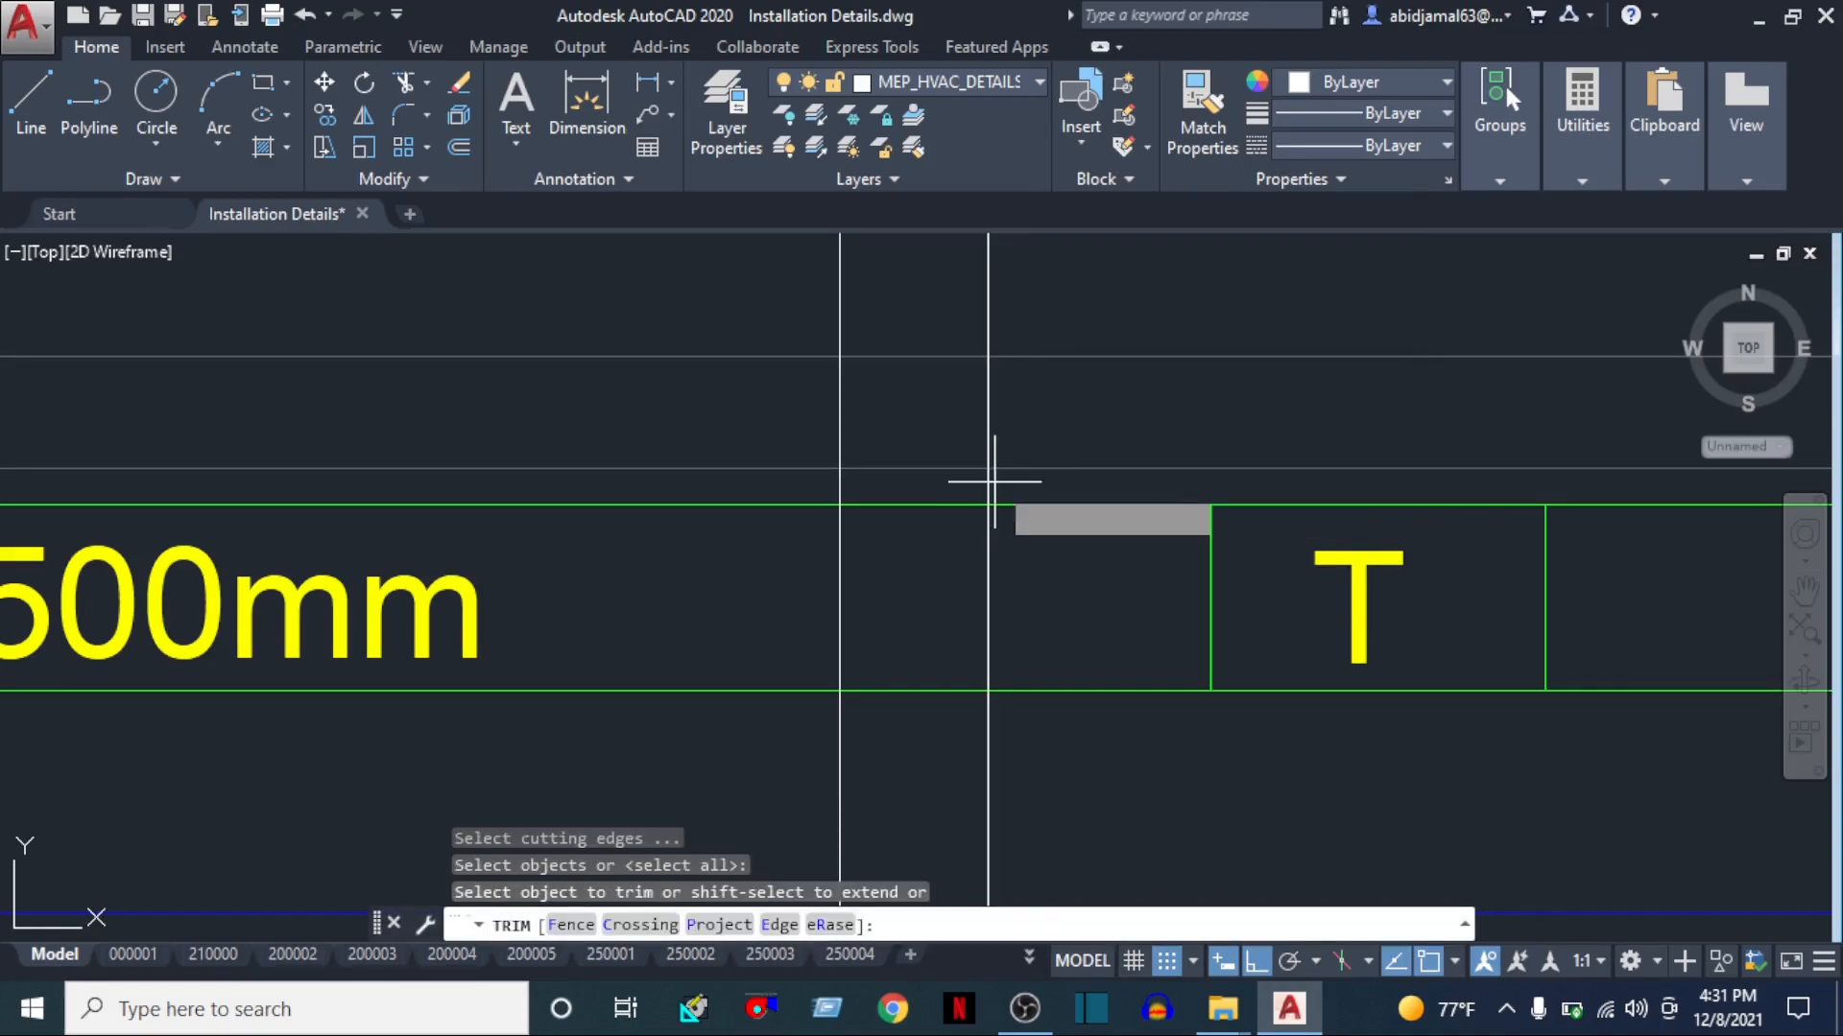
left_click(994, 451)
left_click(806, 496)
left_click(1036, 717)
left_click(757, 773)
key("Escape")
Draw a horizontal line at mid-height of the main duct between the first branch's two vertical lines
type("l")
key("Return")
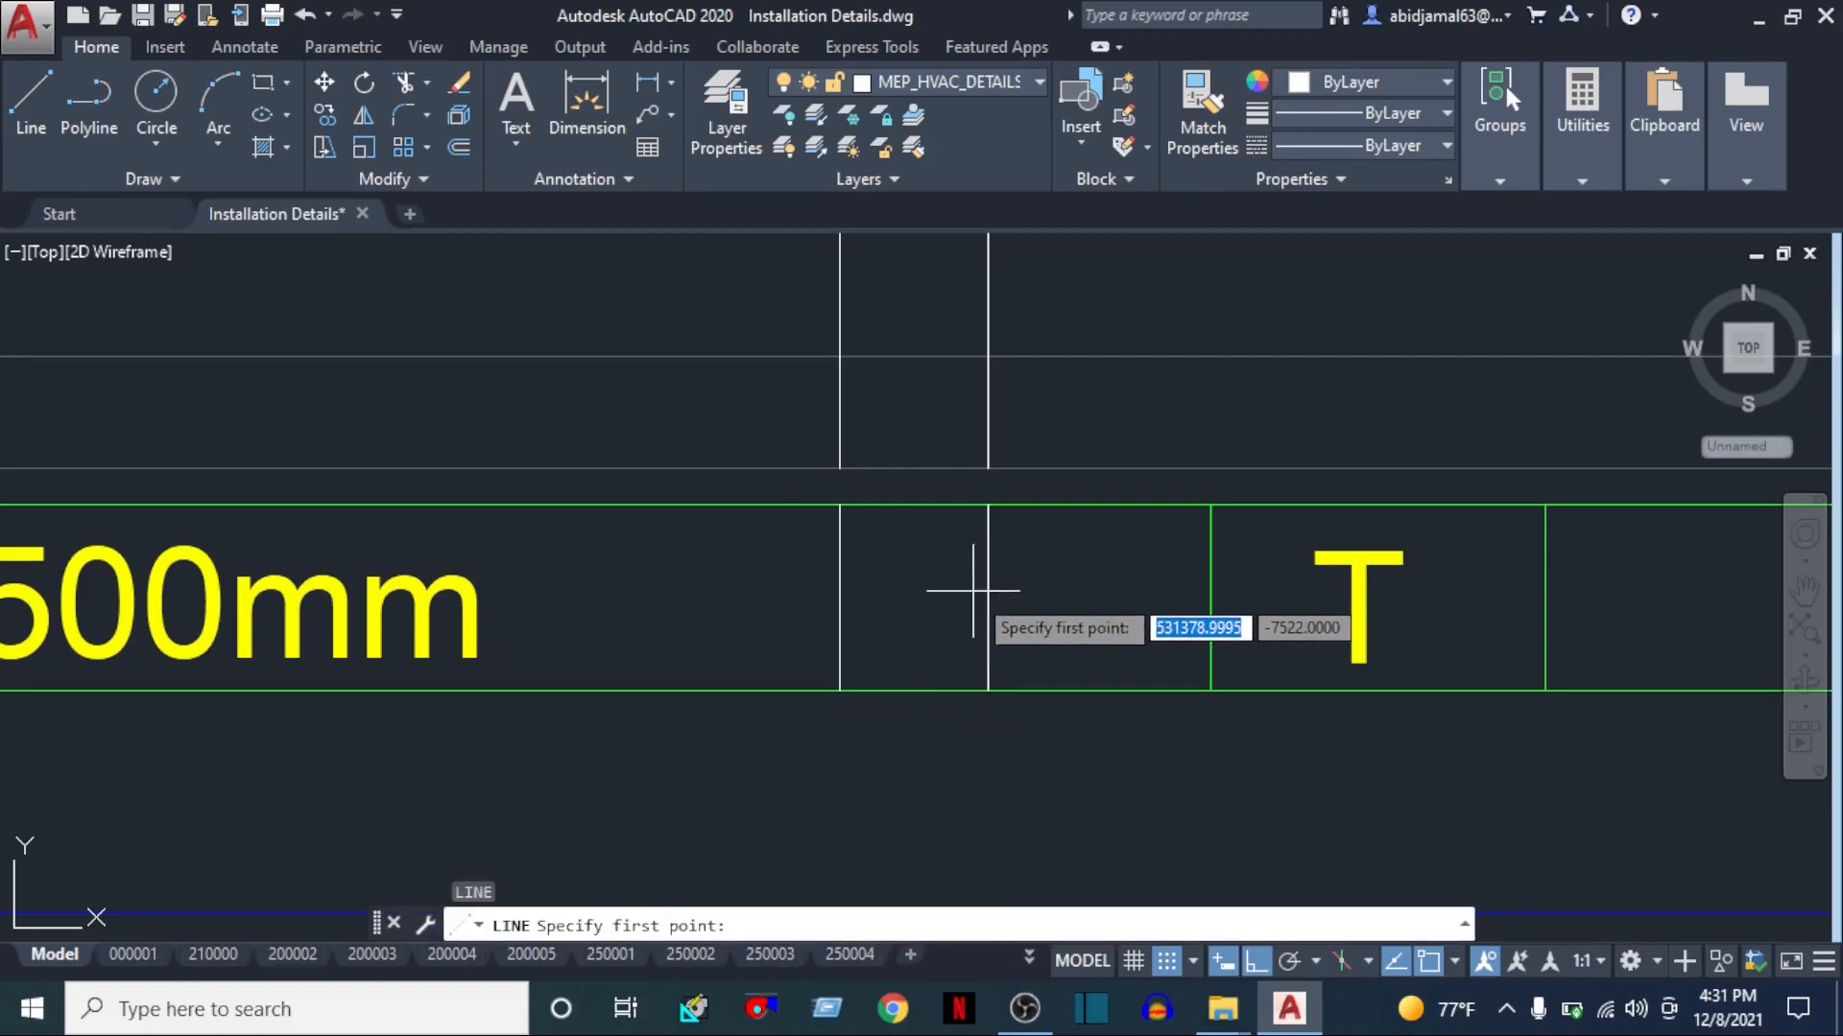
left_click(990, 599)
left_click(841, 598)
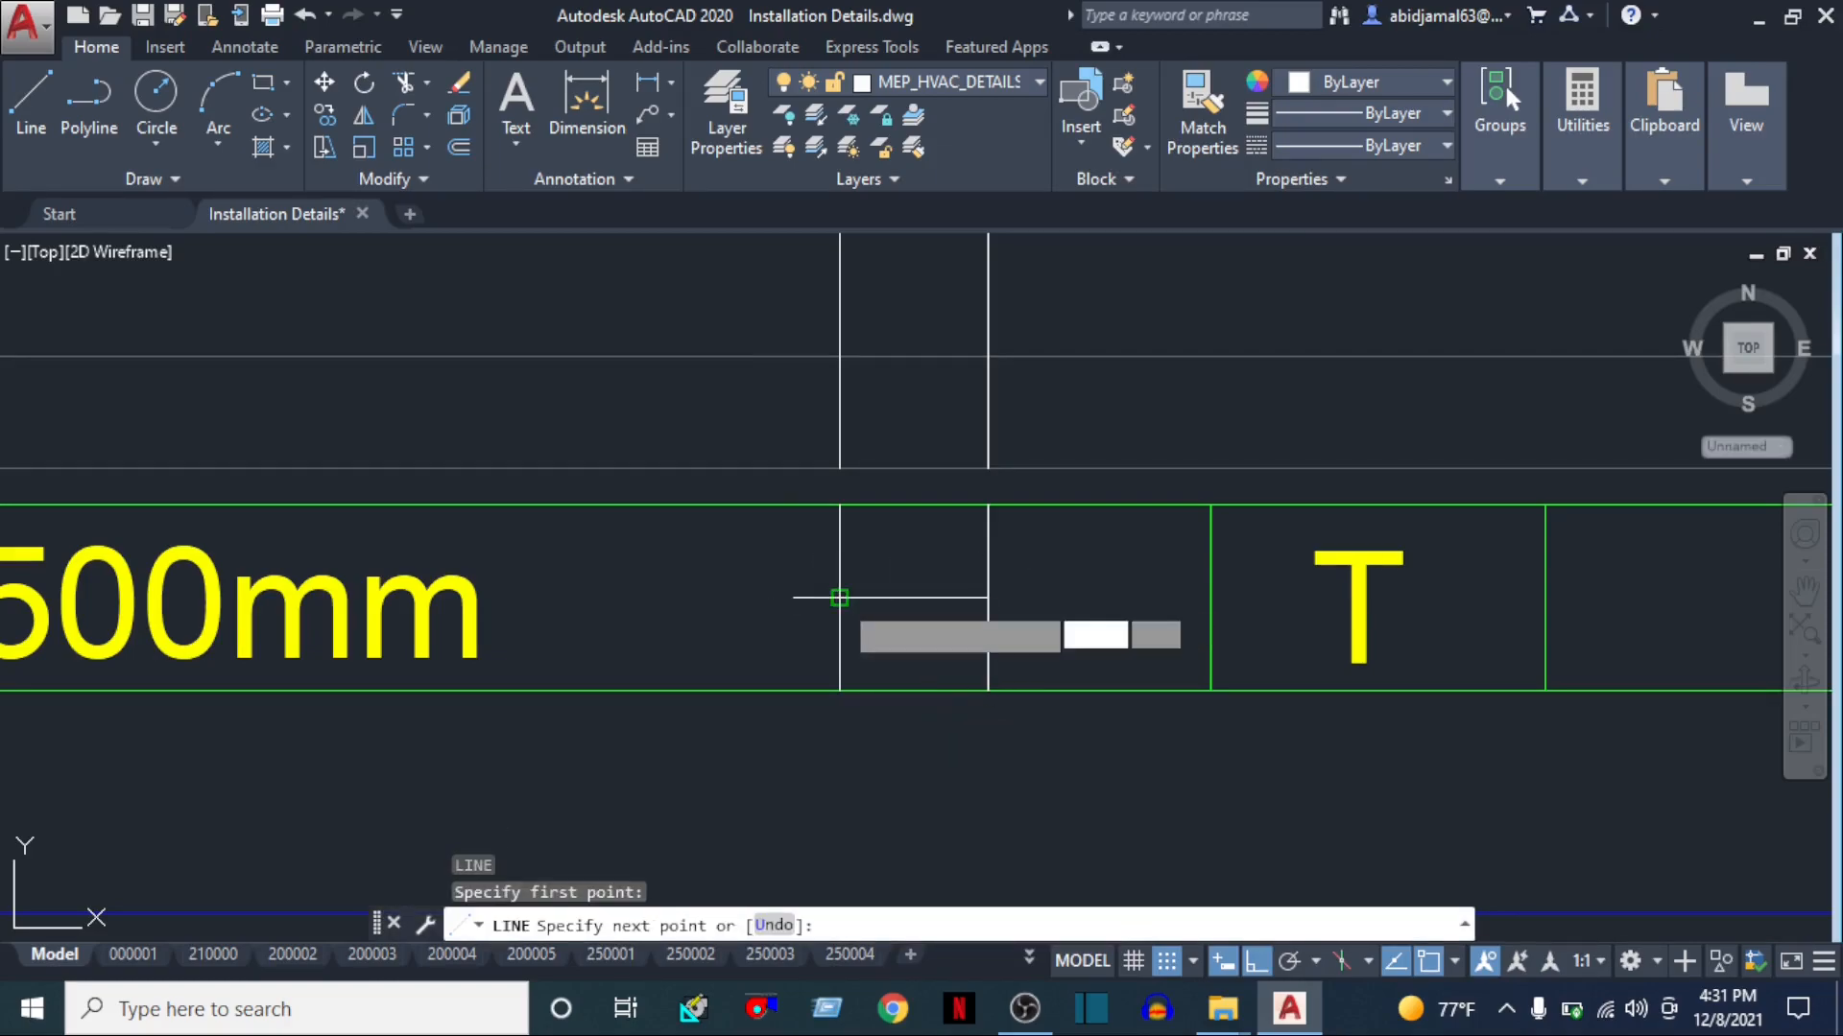
key("Escape")
key("Escape")
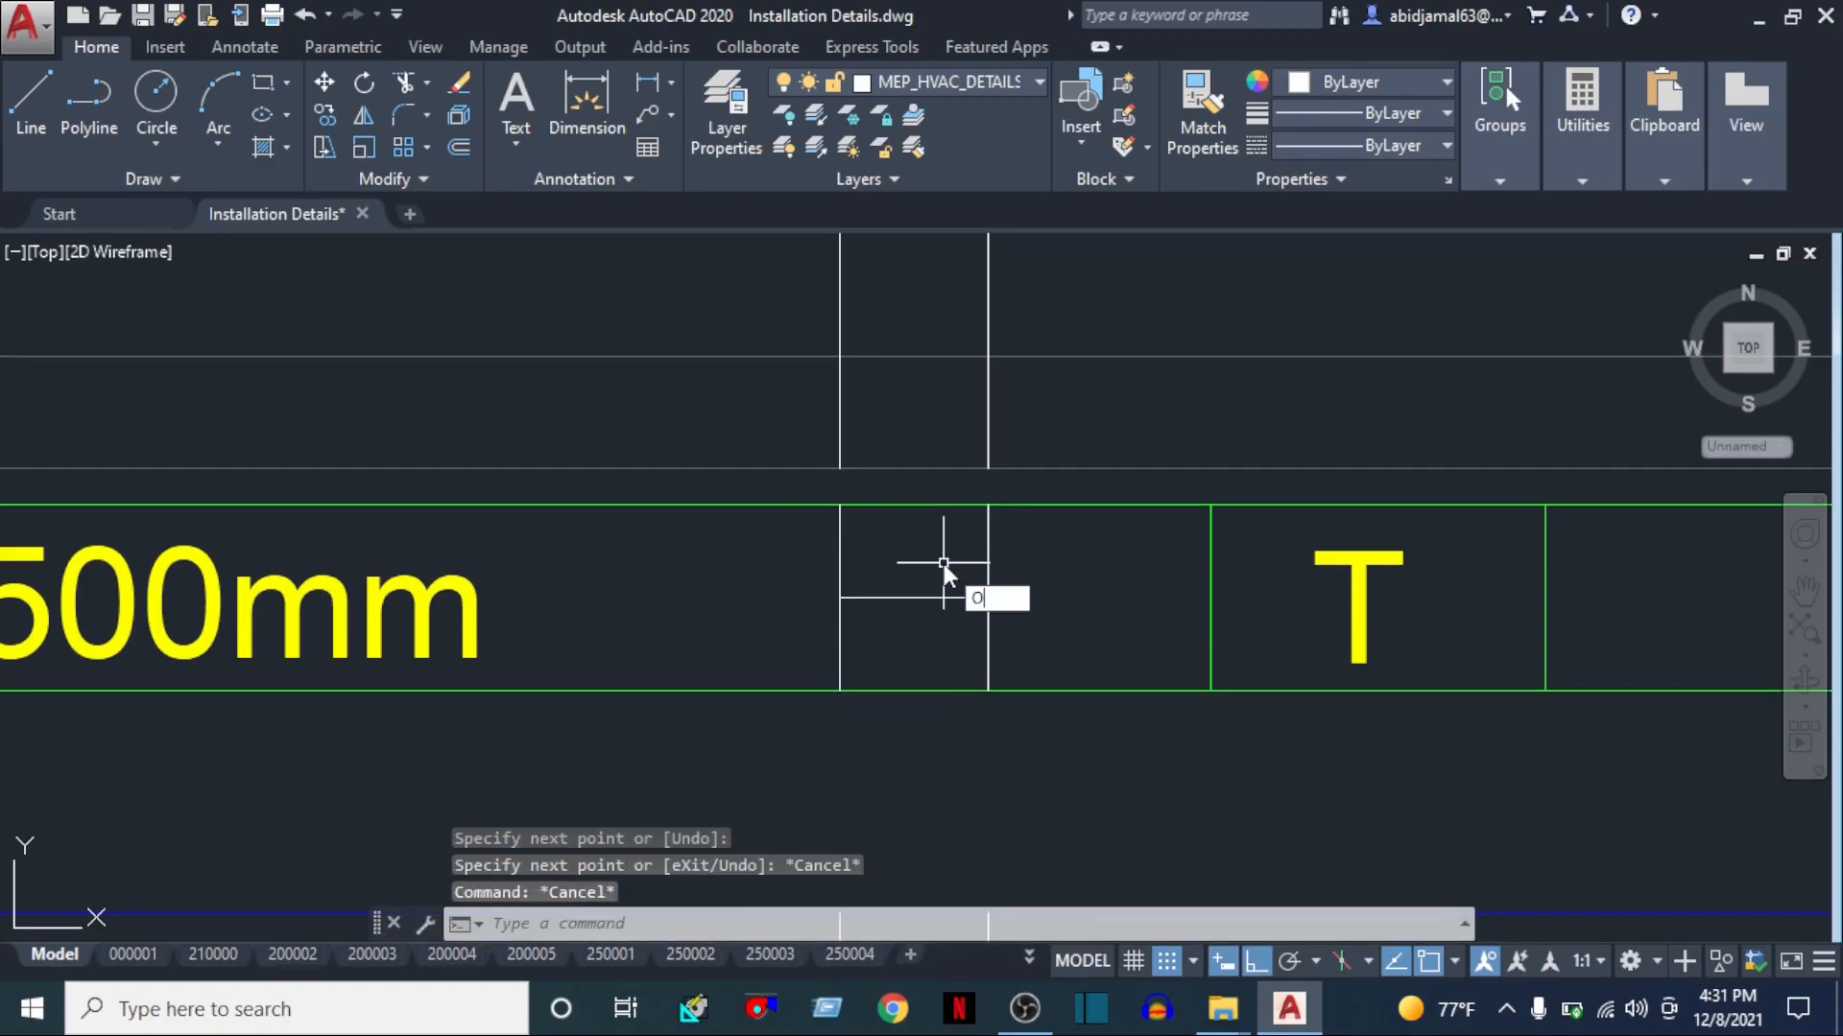
Offset the horizontal centre line 75 mm upward and 75 mm downward
type("o")
key("Return")
type("75")
key("Return")
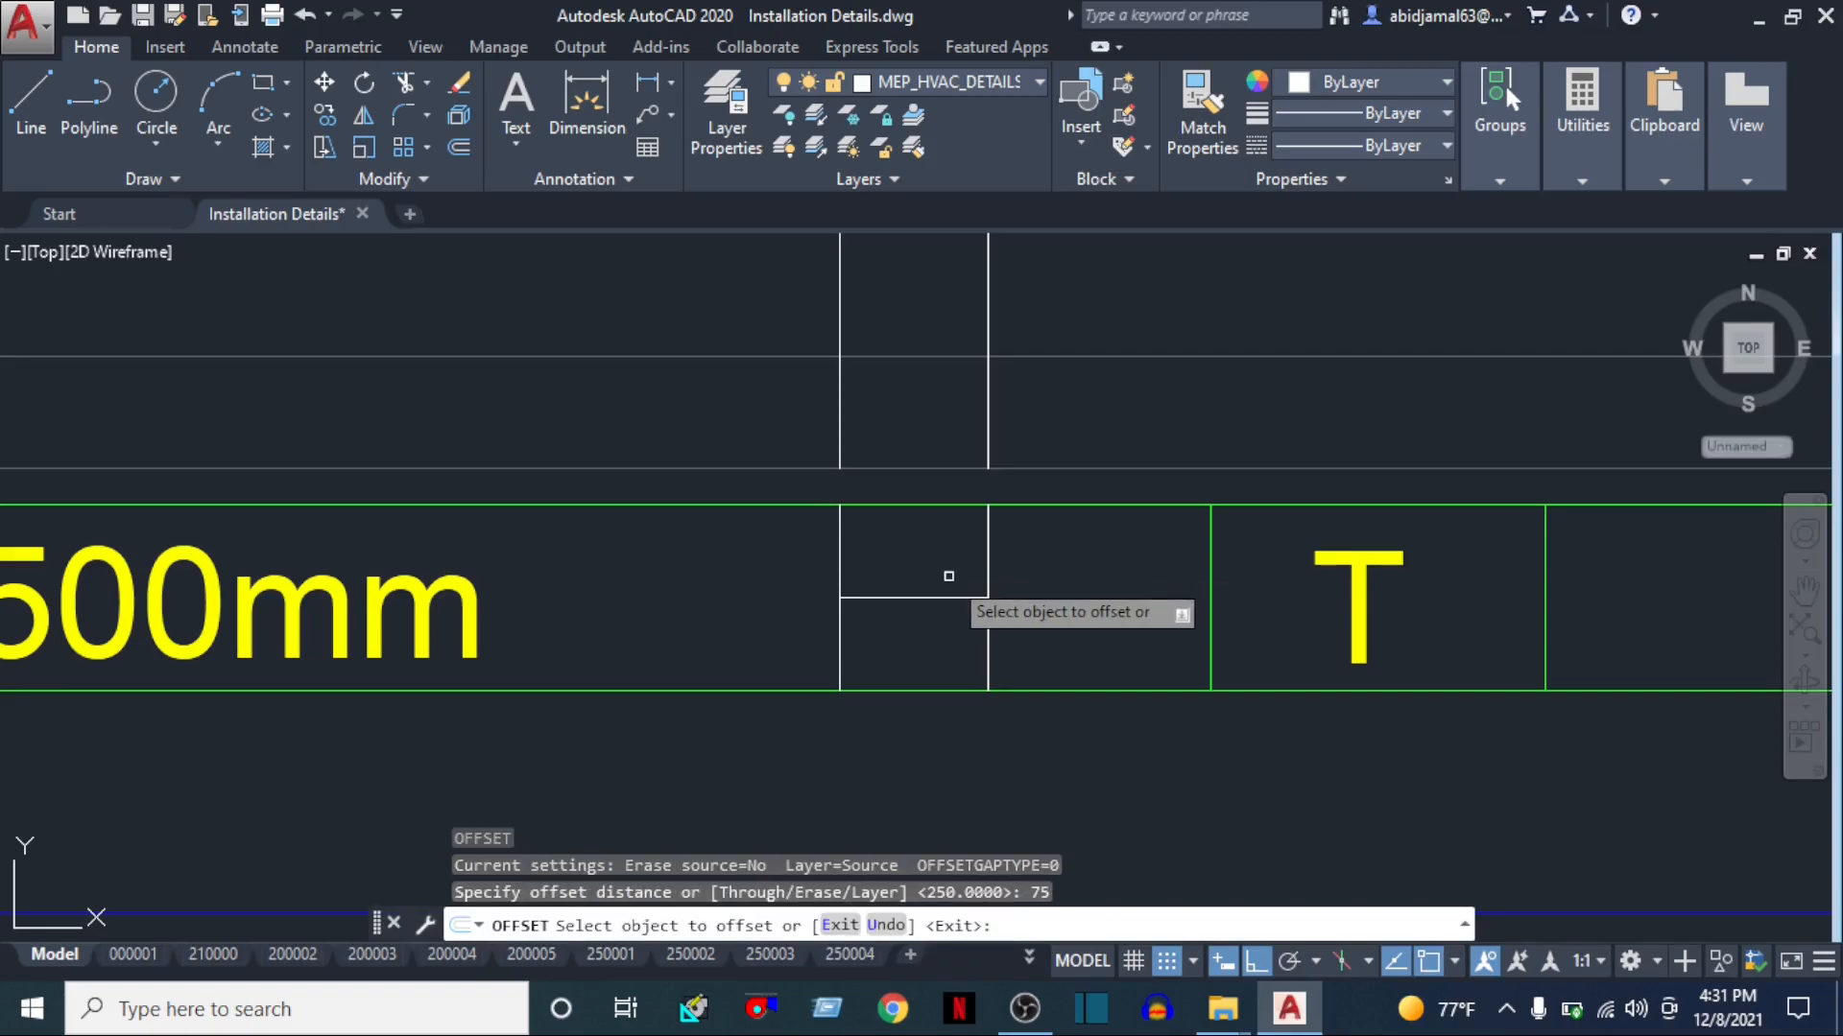
left_click(945, 598)
left_click(942, 552)
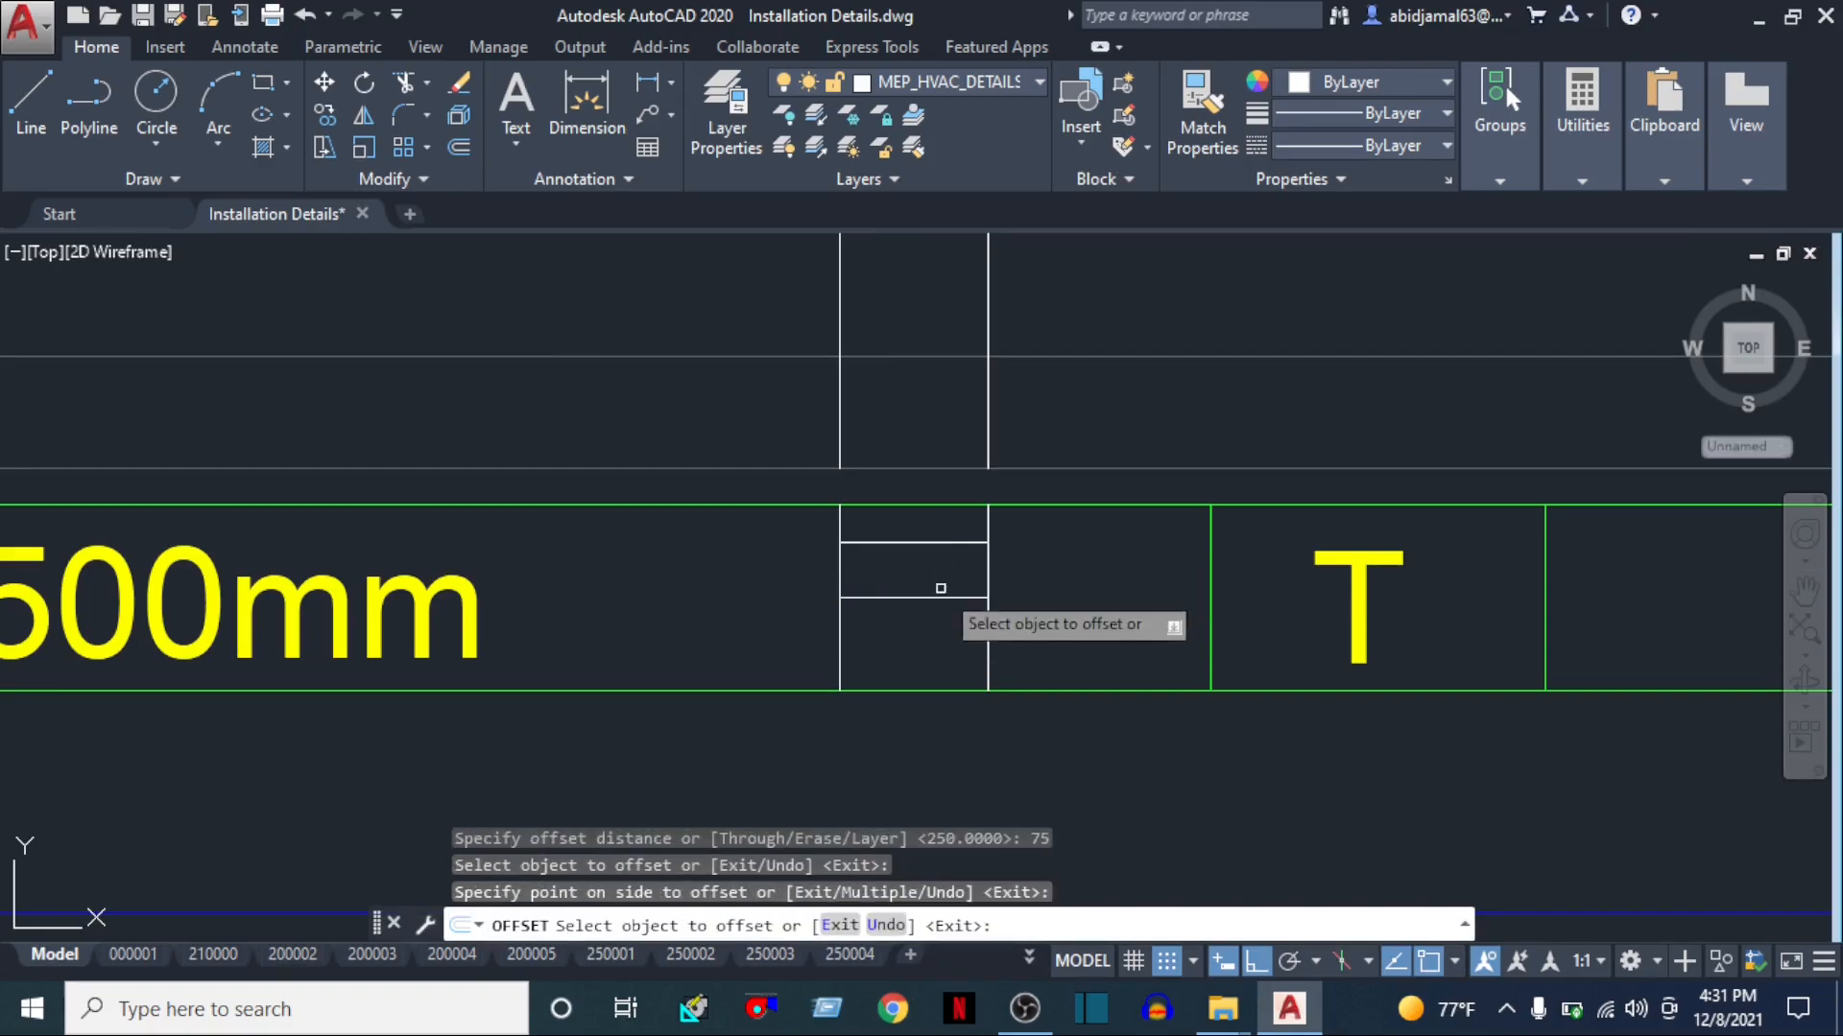
left_click(922, 598)
left_click(920, 651)
key("Escape")
key("Escape")
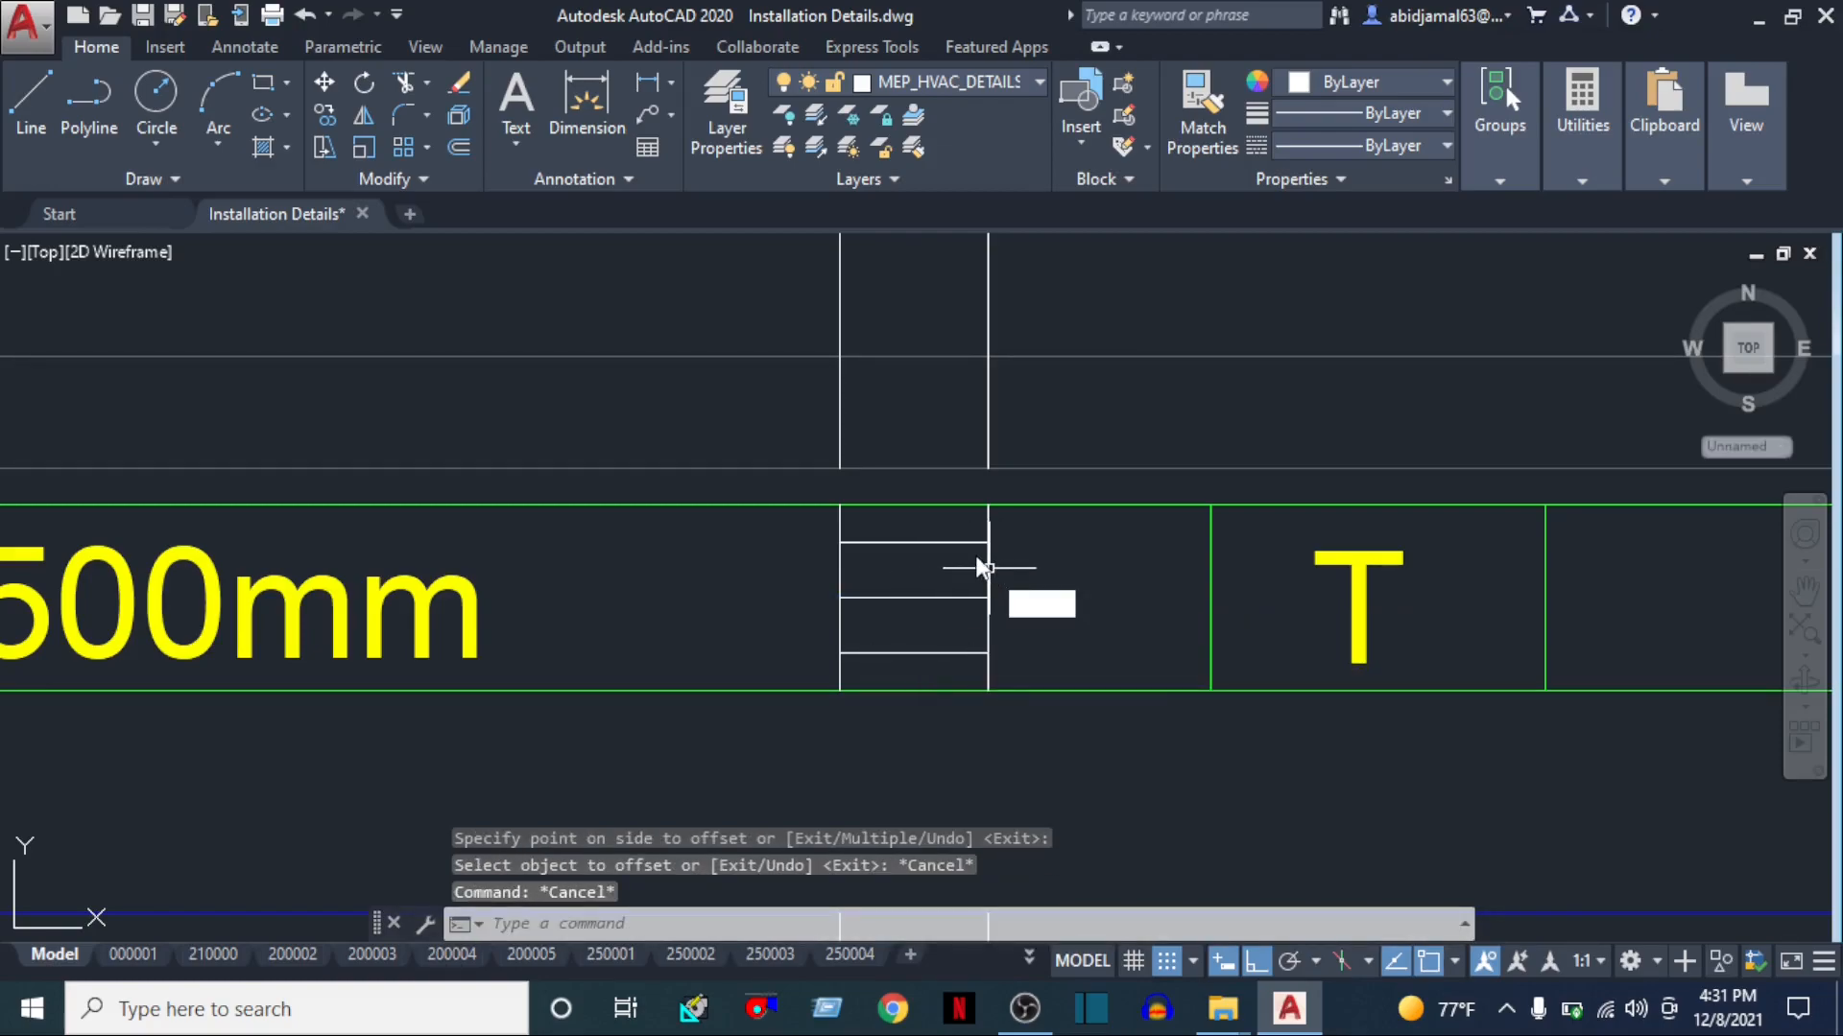
Trim the vertical line ends that extend above and below the offset lines, leaving a closed branch opening rectangle
type("tr")
key("Return")
key("Return")
scroll(986, 533, "up", 3)
left_click(995, 488)
left_click(1029, 475)
left_click(530, 534)
middle_click_drag(821, 660, 903, 409)
left_click(1093, 614)
left_click(511, 675)
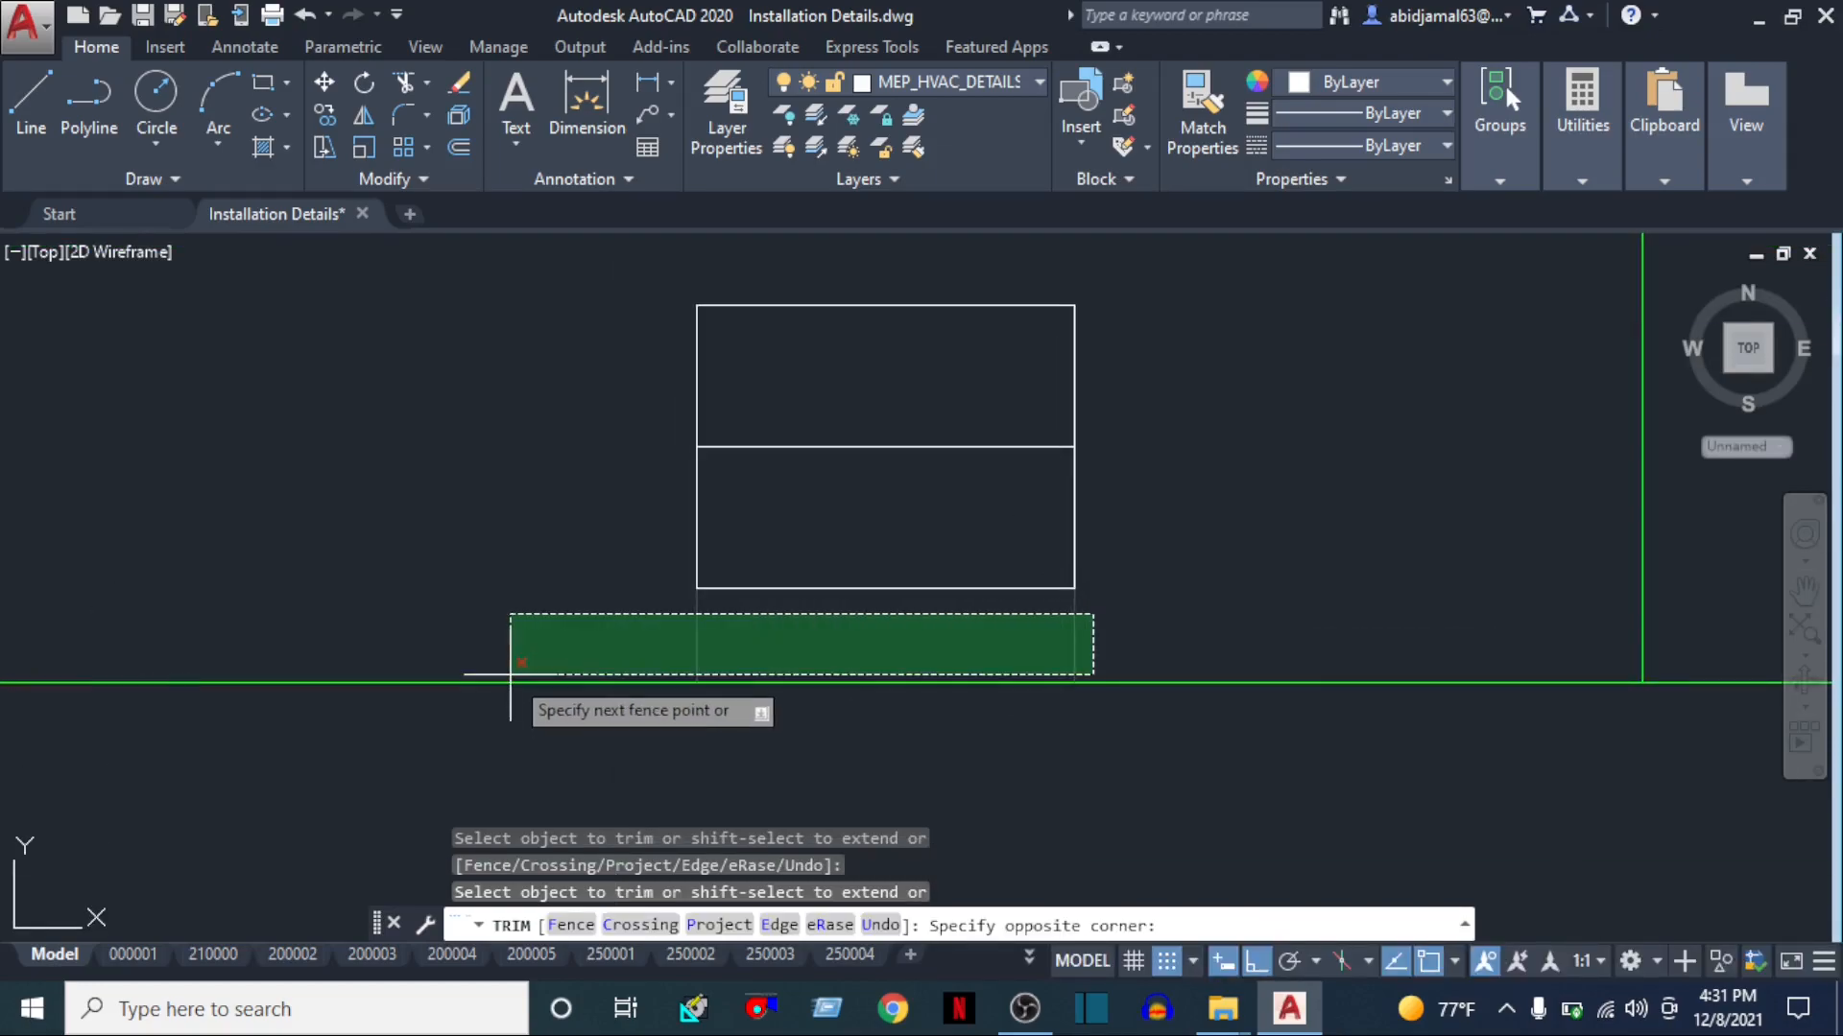
key("Escape")
Erase the horizontal centre line inside the first branch opening
left_click(907, 448)
left_click(810, 536)
type("e")
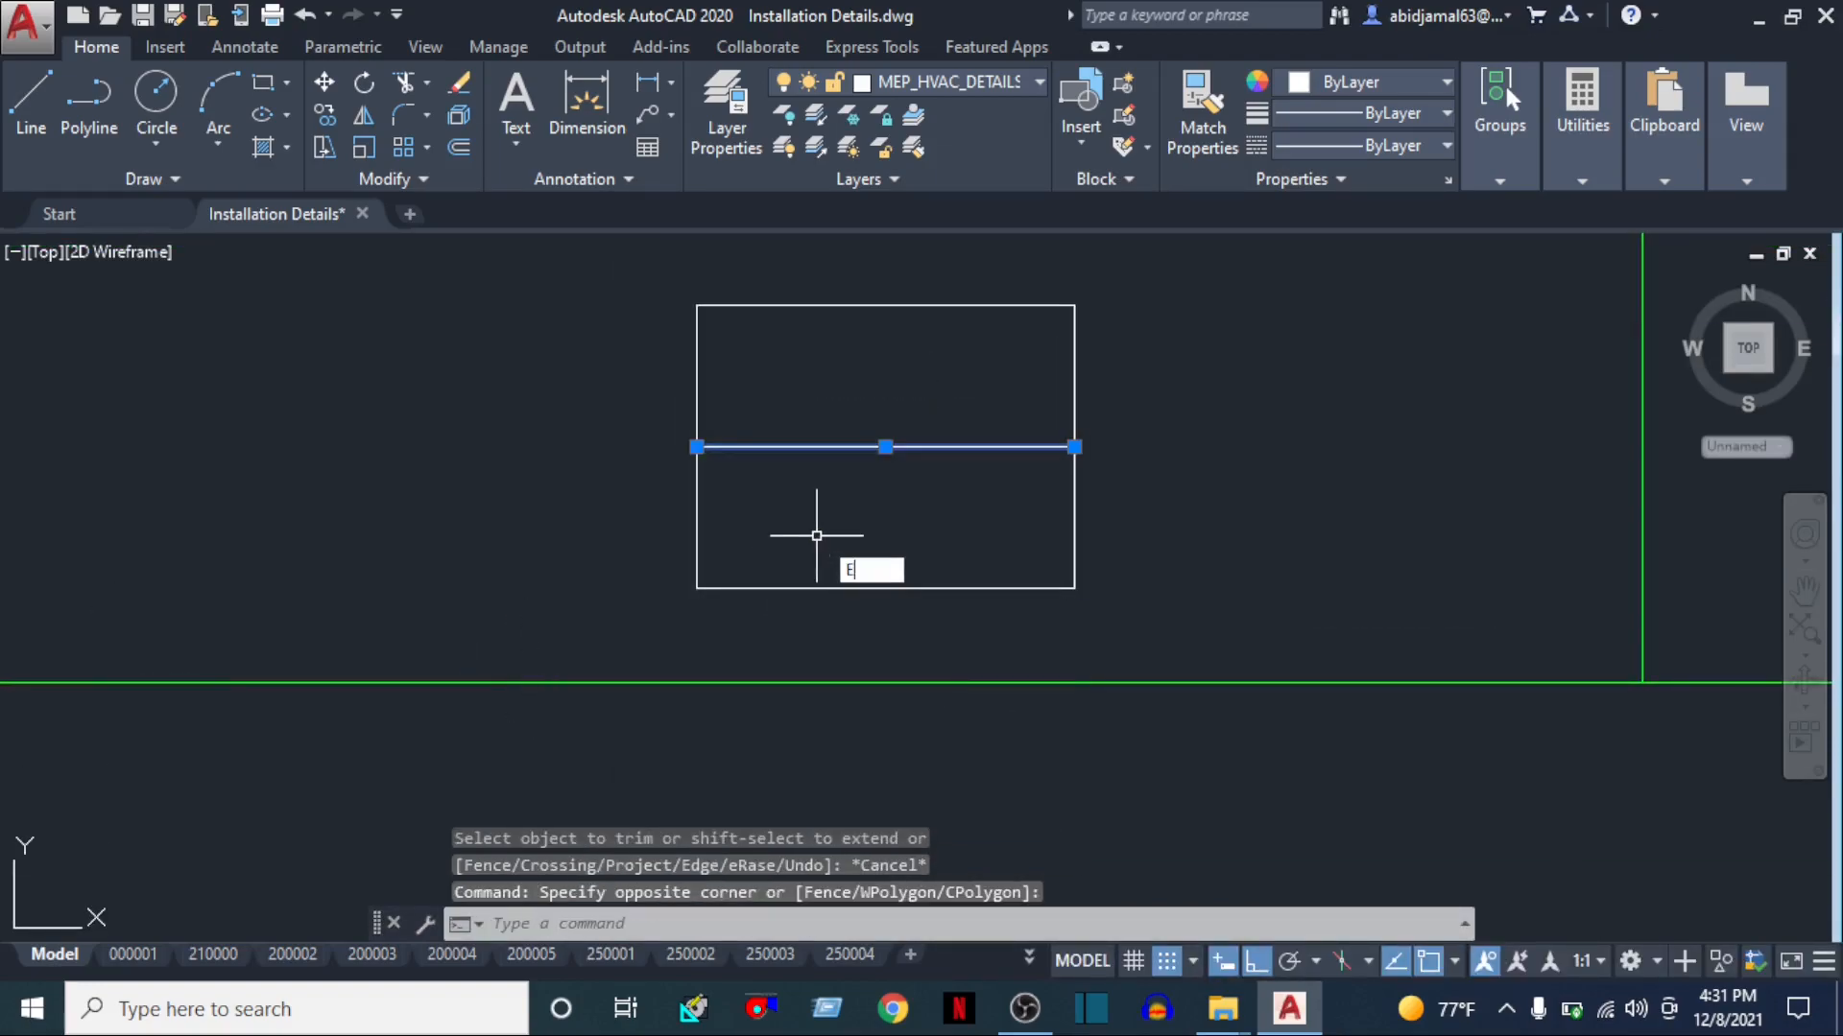
key("Return")
Draw two crossing diagonal lines between the opposite corners of the branch opening rectangle
type("L")
key("Return")
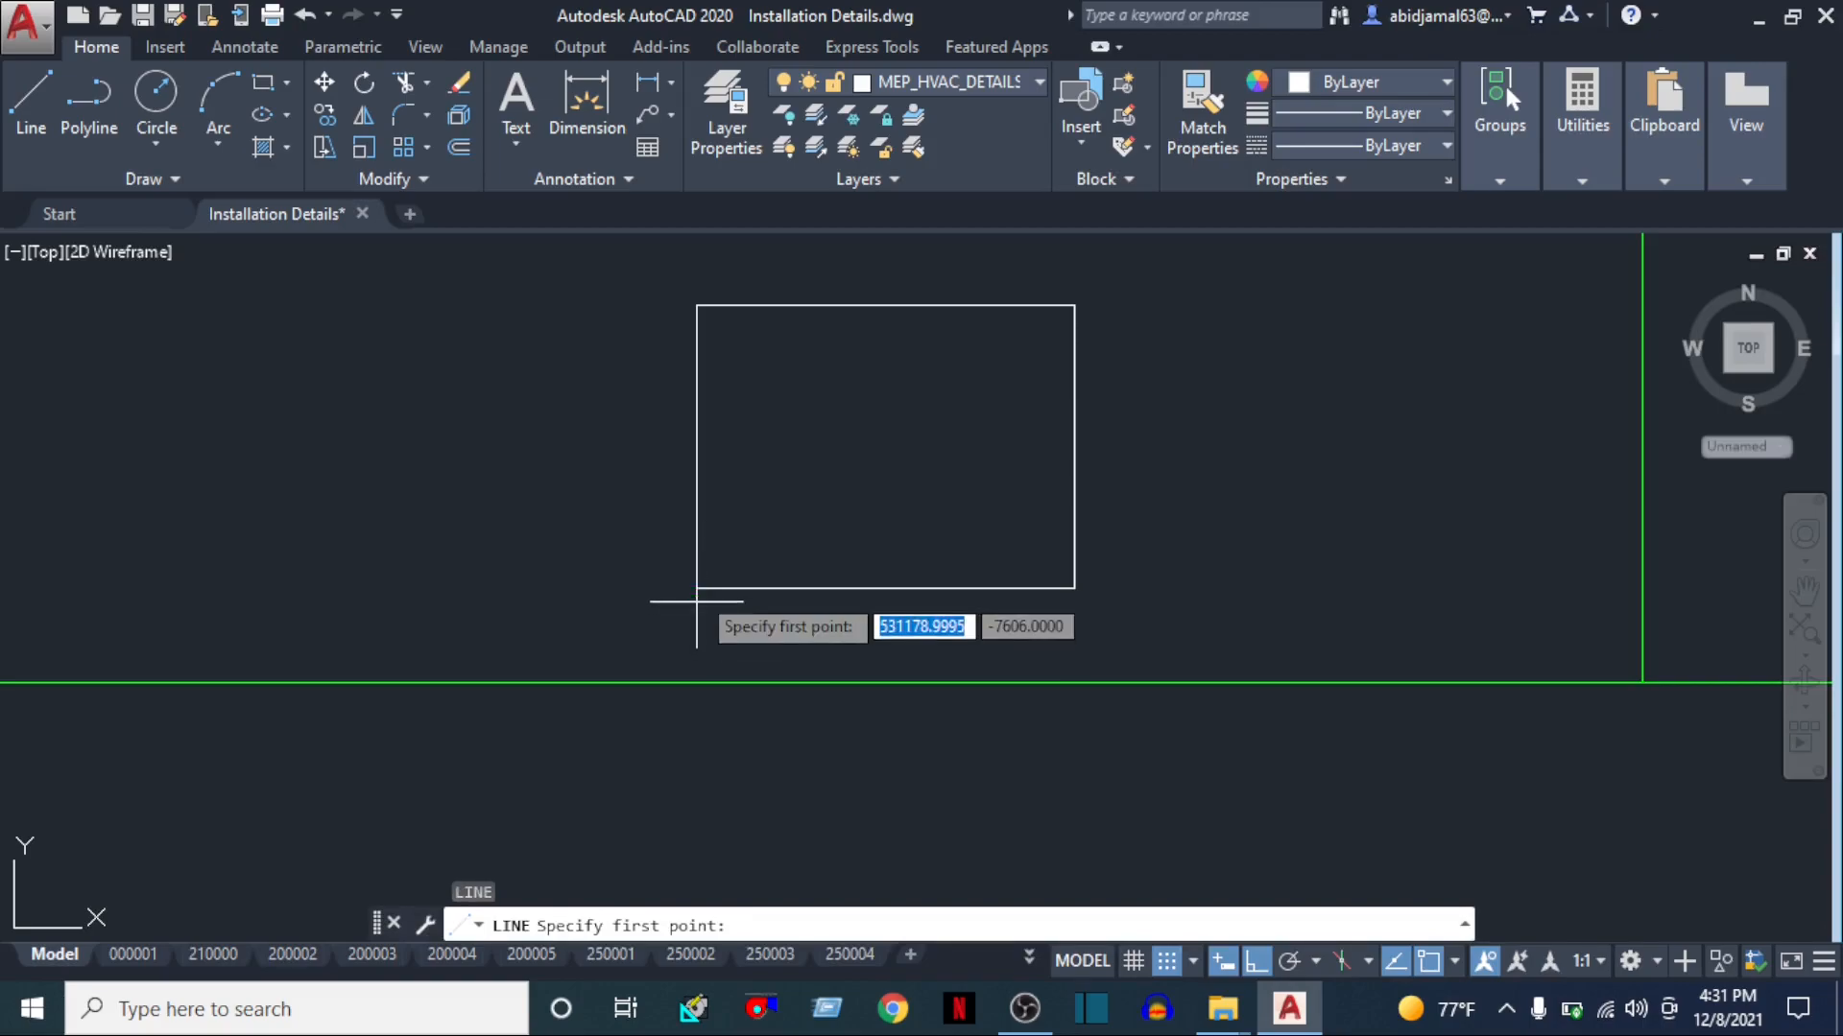
left_click(698, 587)
left_click(1075, 305)
key("Escape")
key("Return")
left_click(1064, 570)
key("Escape")
key("space")
left_click(1074, 588)
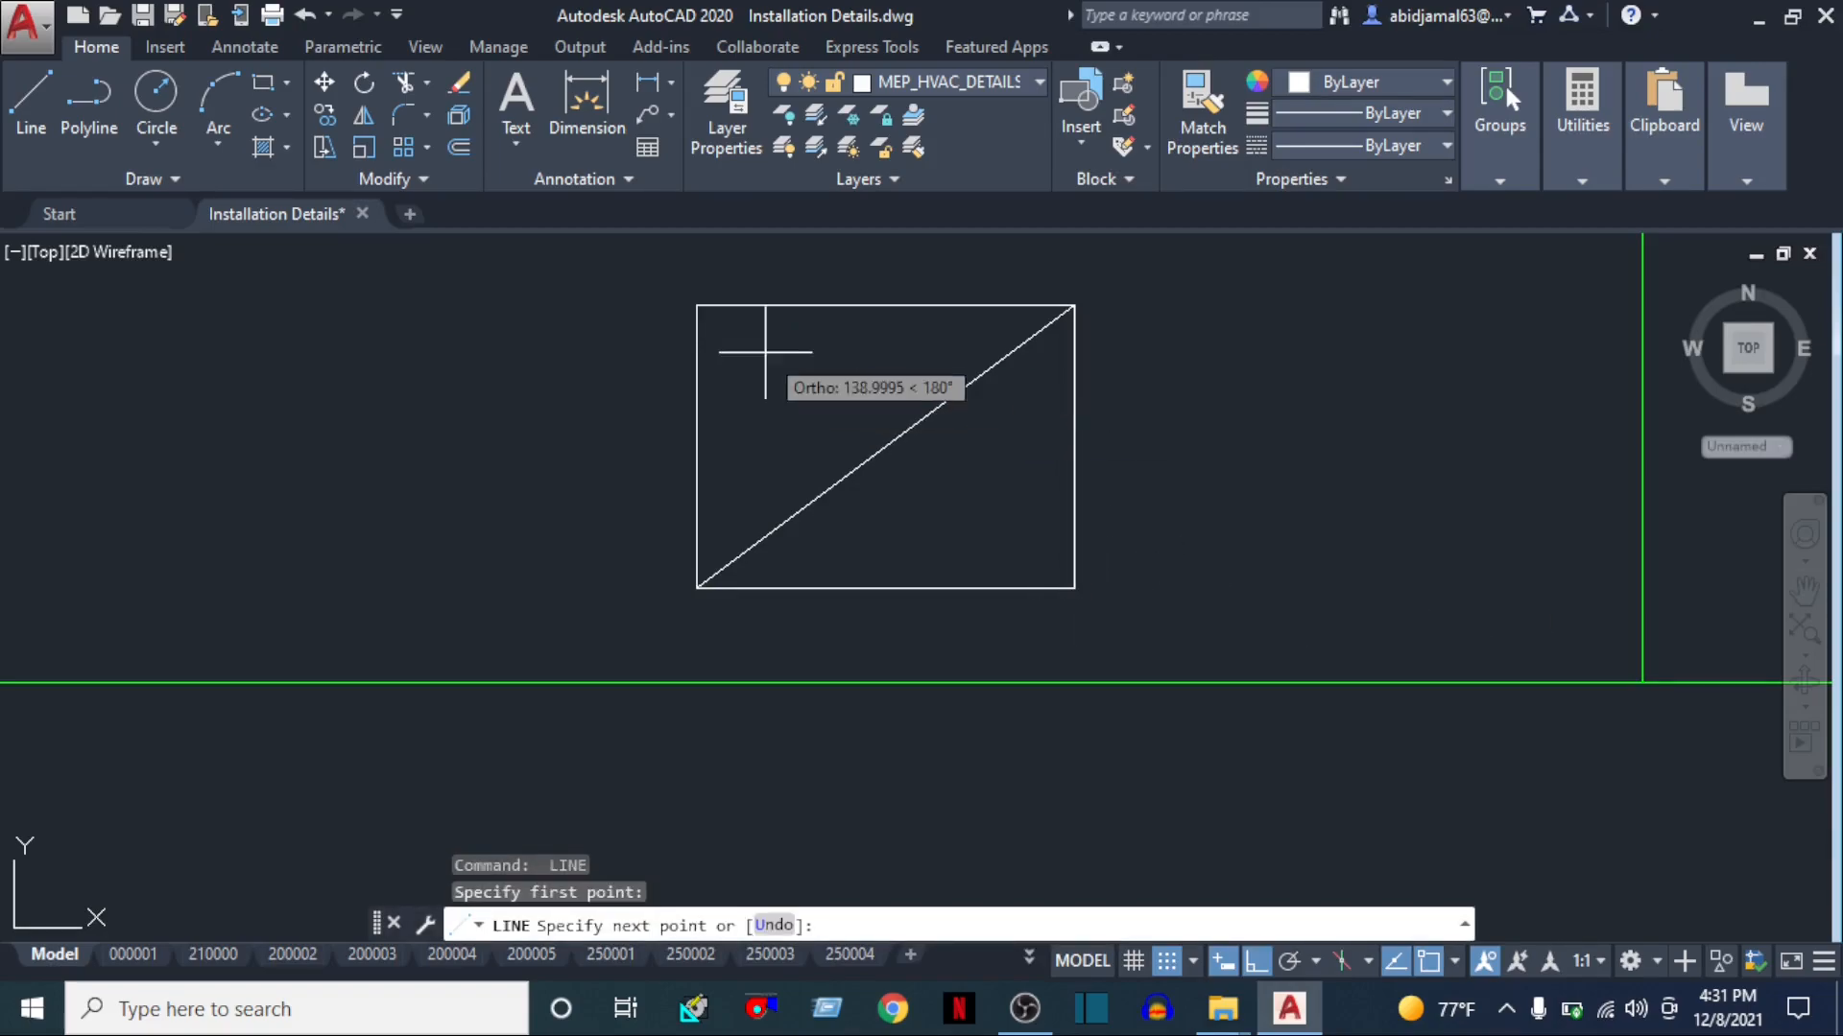
left_click(696, 305)
key("Escape")
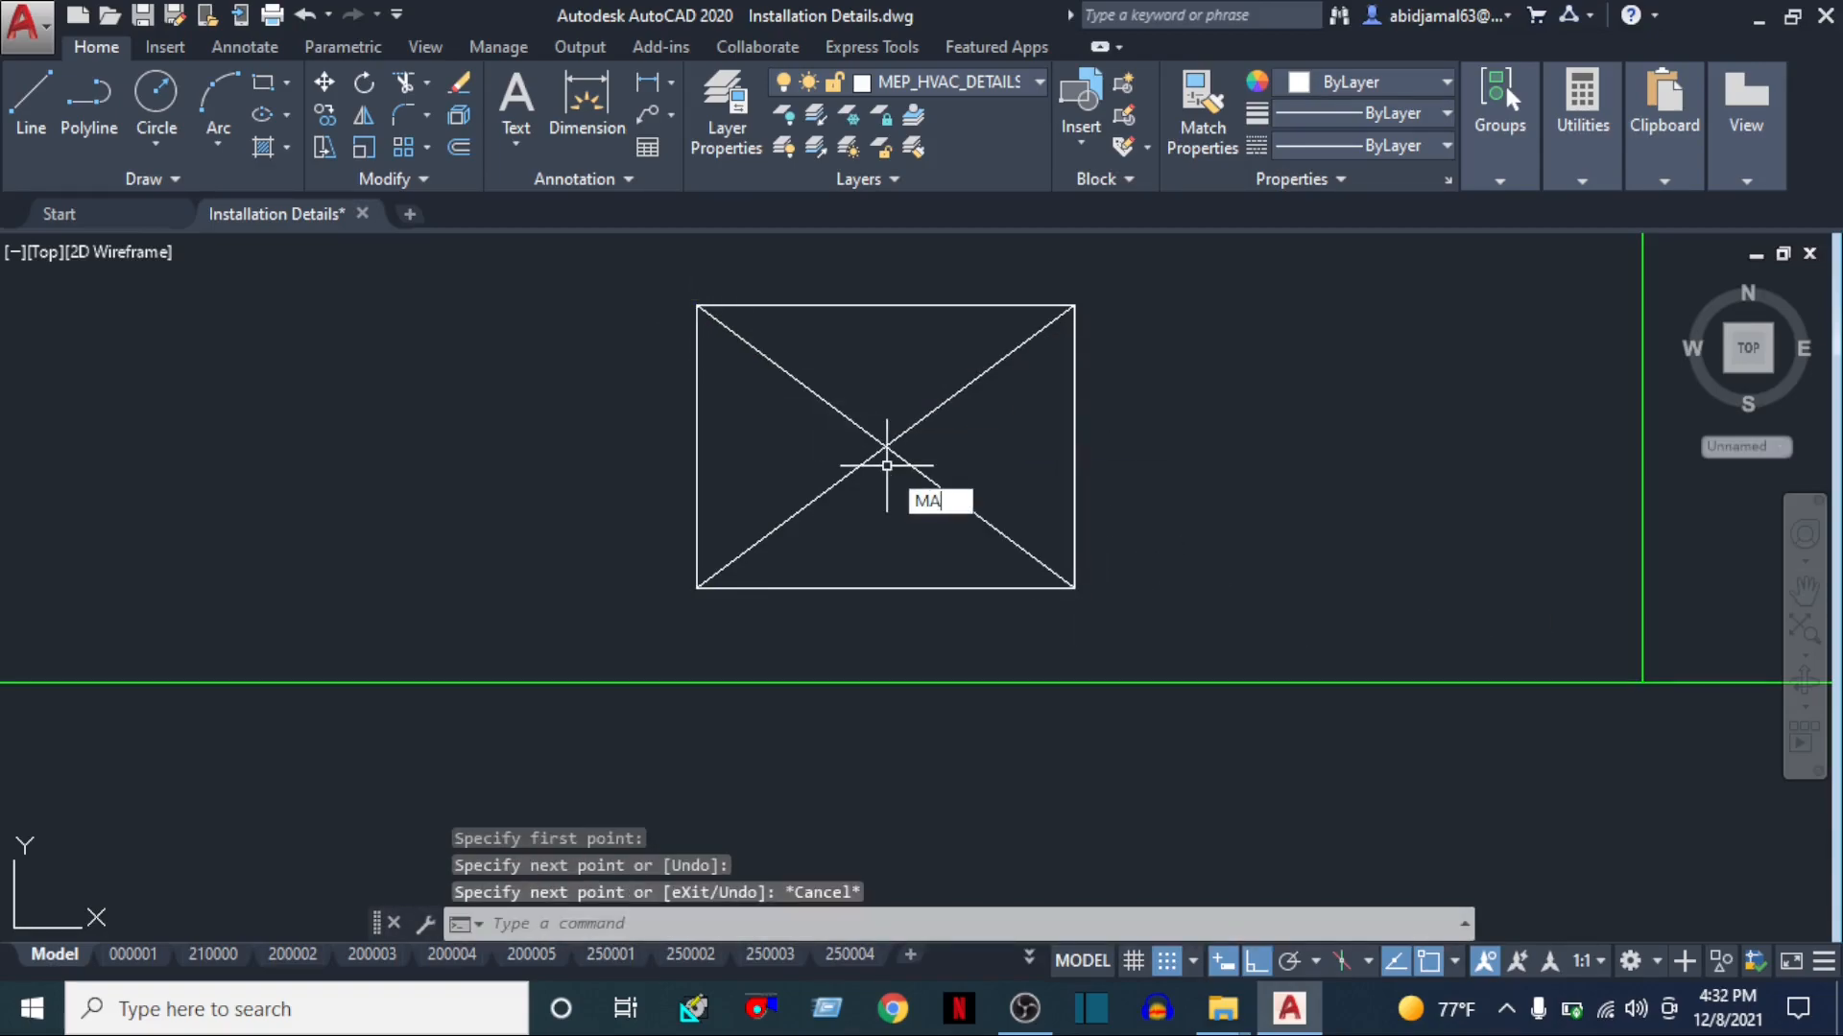
Match the green main duct line's properties onto the branch opening's four sides and both diagonals
key("Return")
left_click(906, 680)
left_click(1184, 427)
left_click(554, 550)
key("Escape")
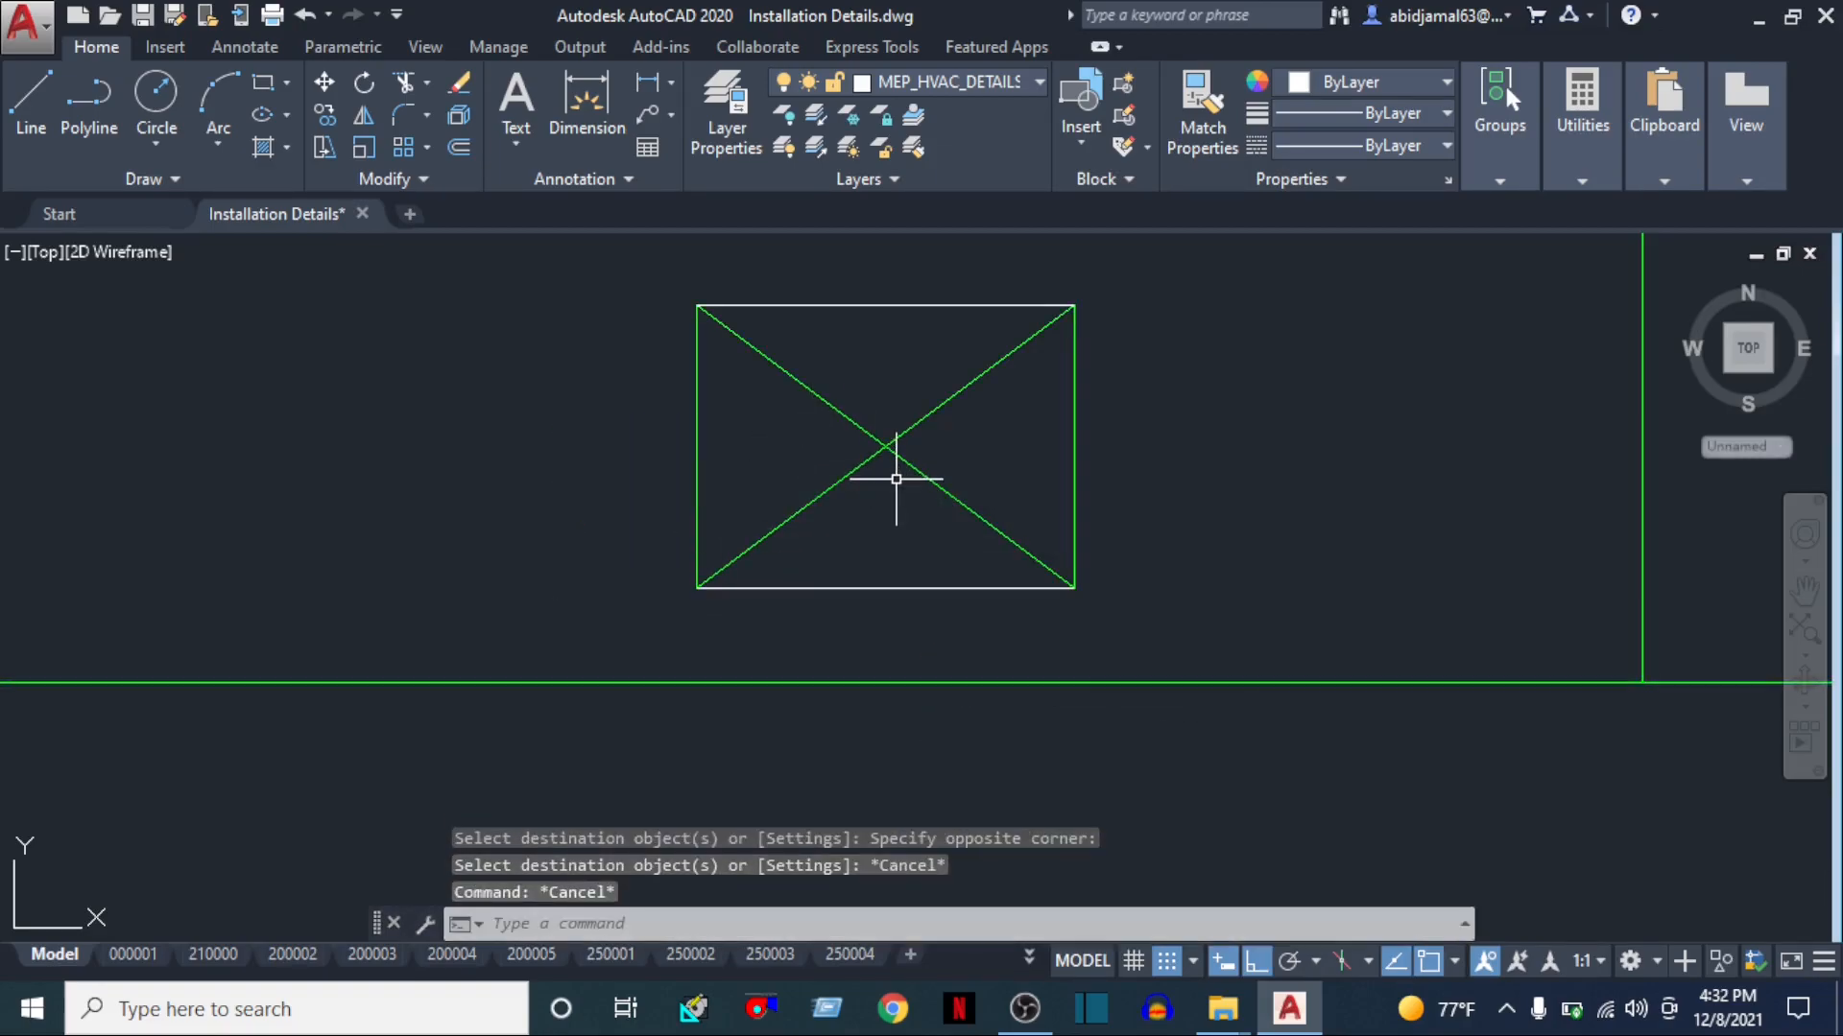
key("Return")
left_click(947, 403)
left_click(950, 297)
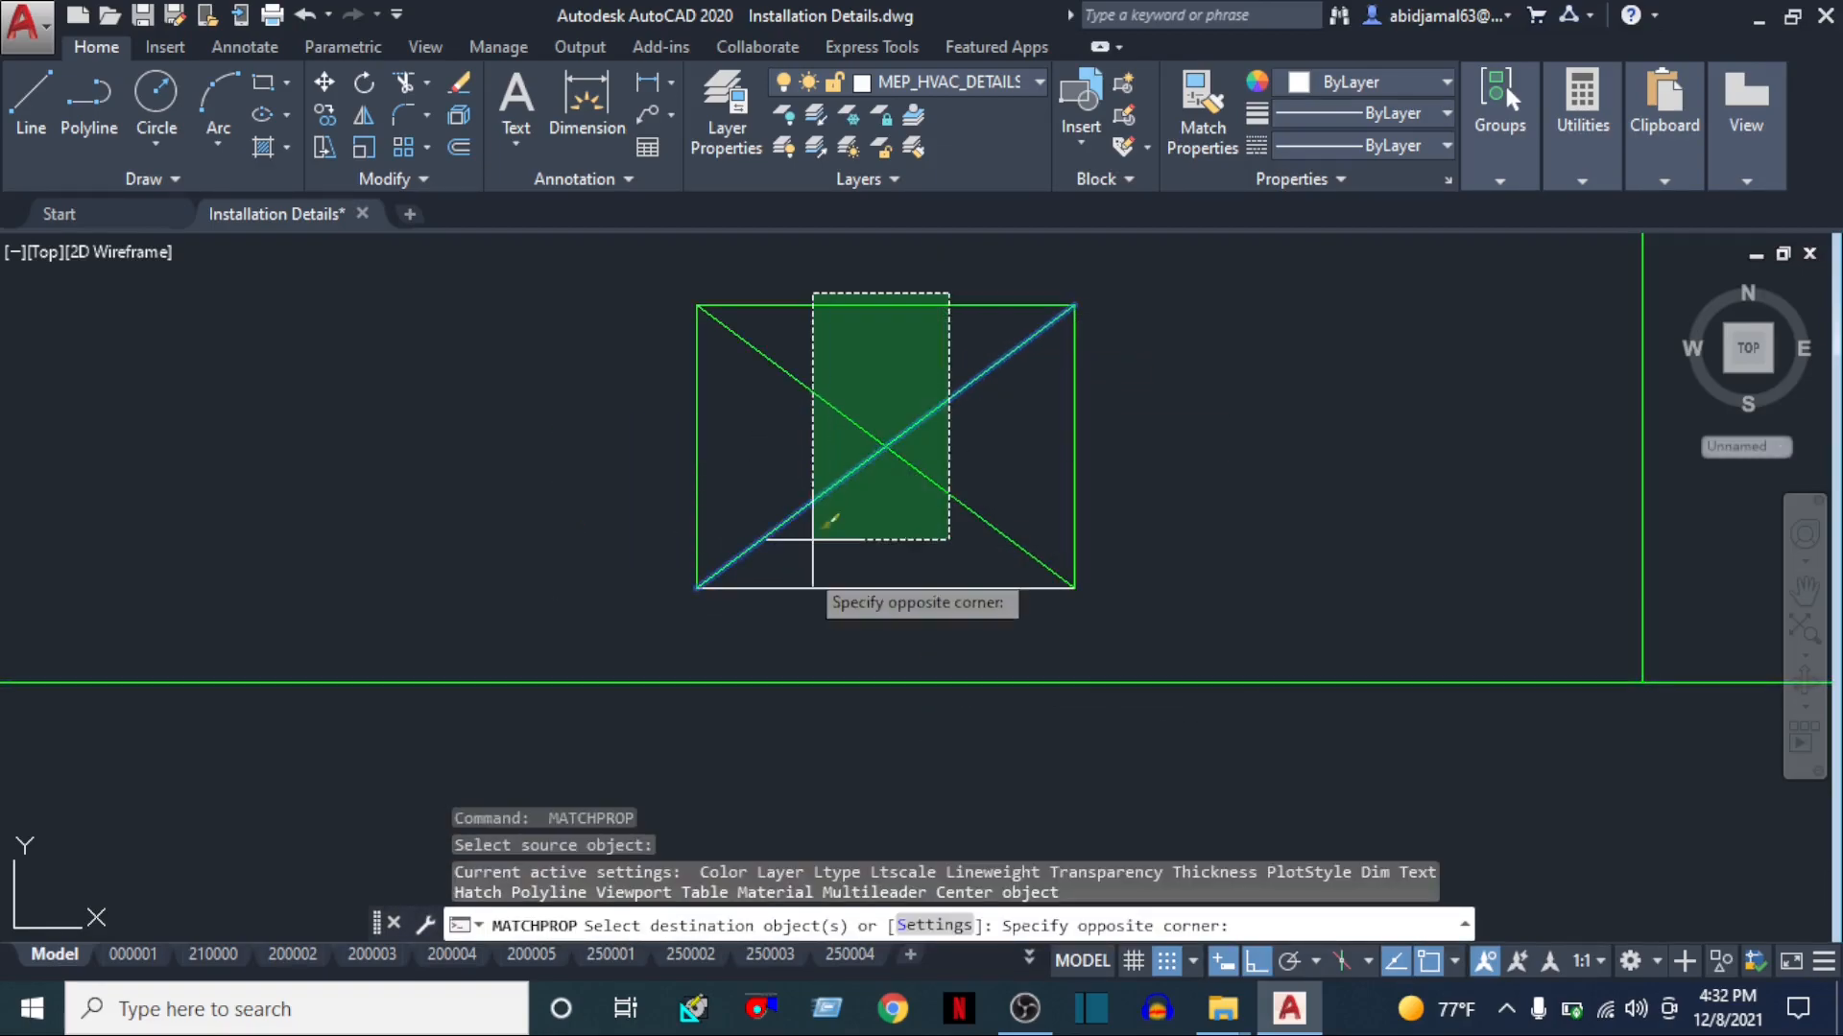
left_click(787, 629)
key("Escape")
key("Escape")
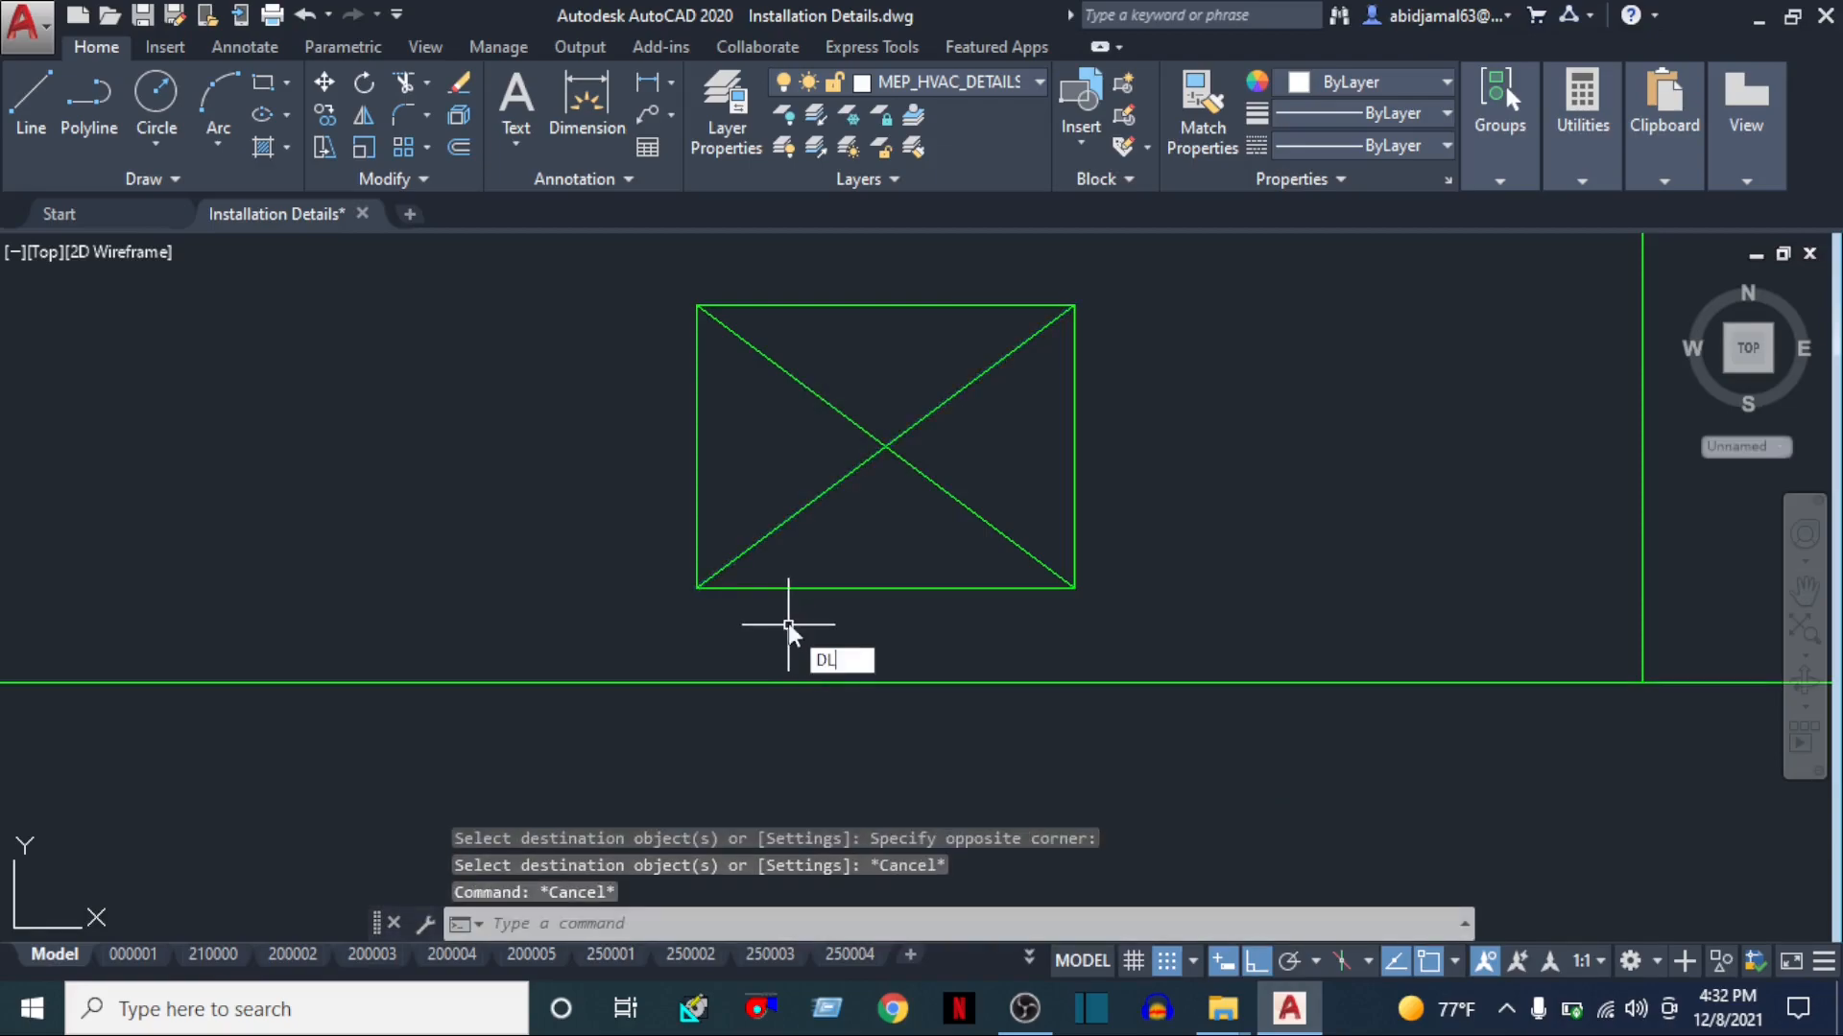
Check the branch opening's width and height with linear dimensions without placing them
type("dli")
key("Return")
left_click(697, 588)
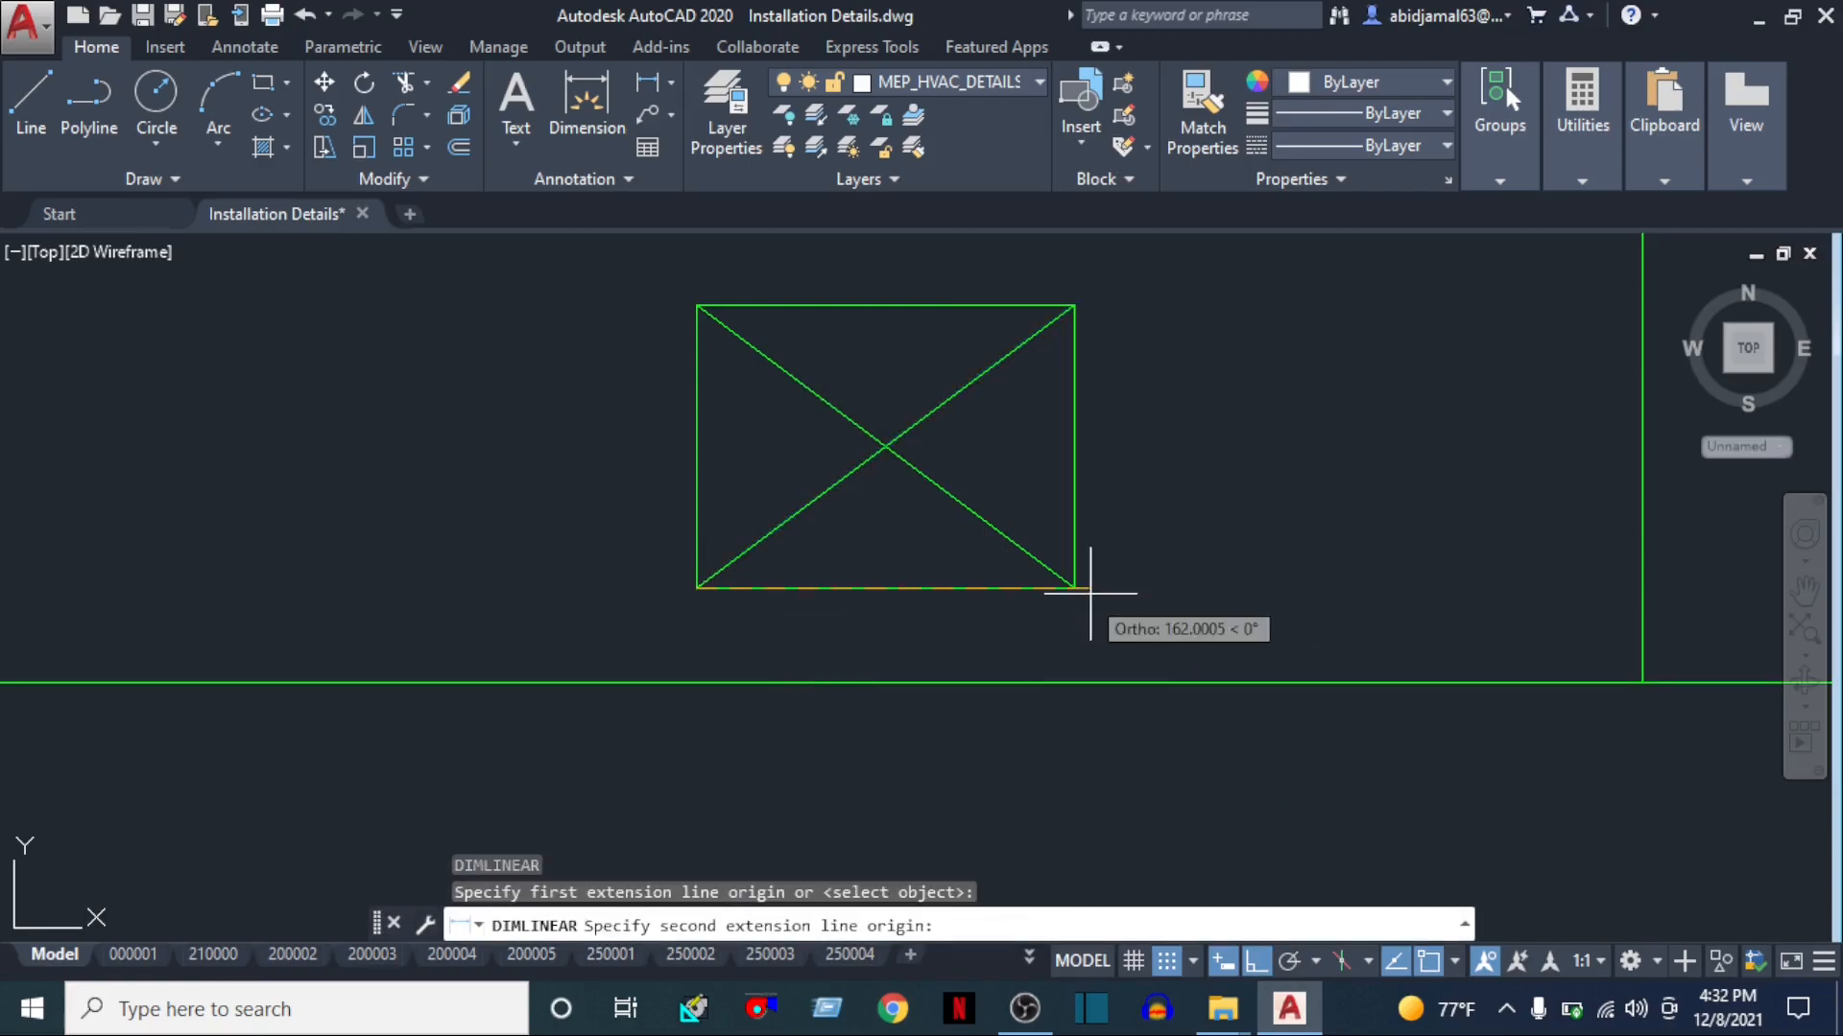
left_click(1074, 588)
scroll(1089, 604, "down", 4)
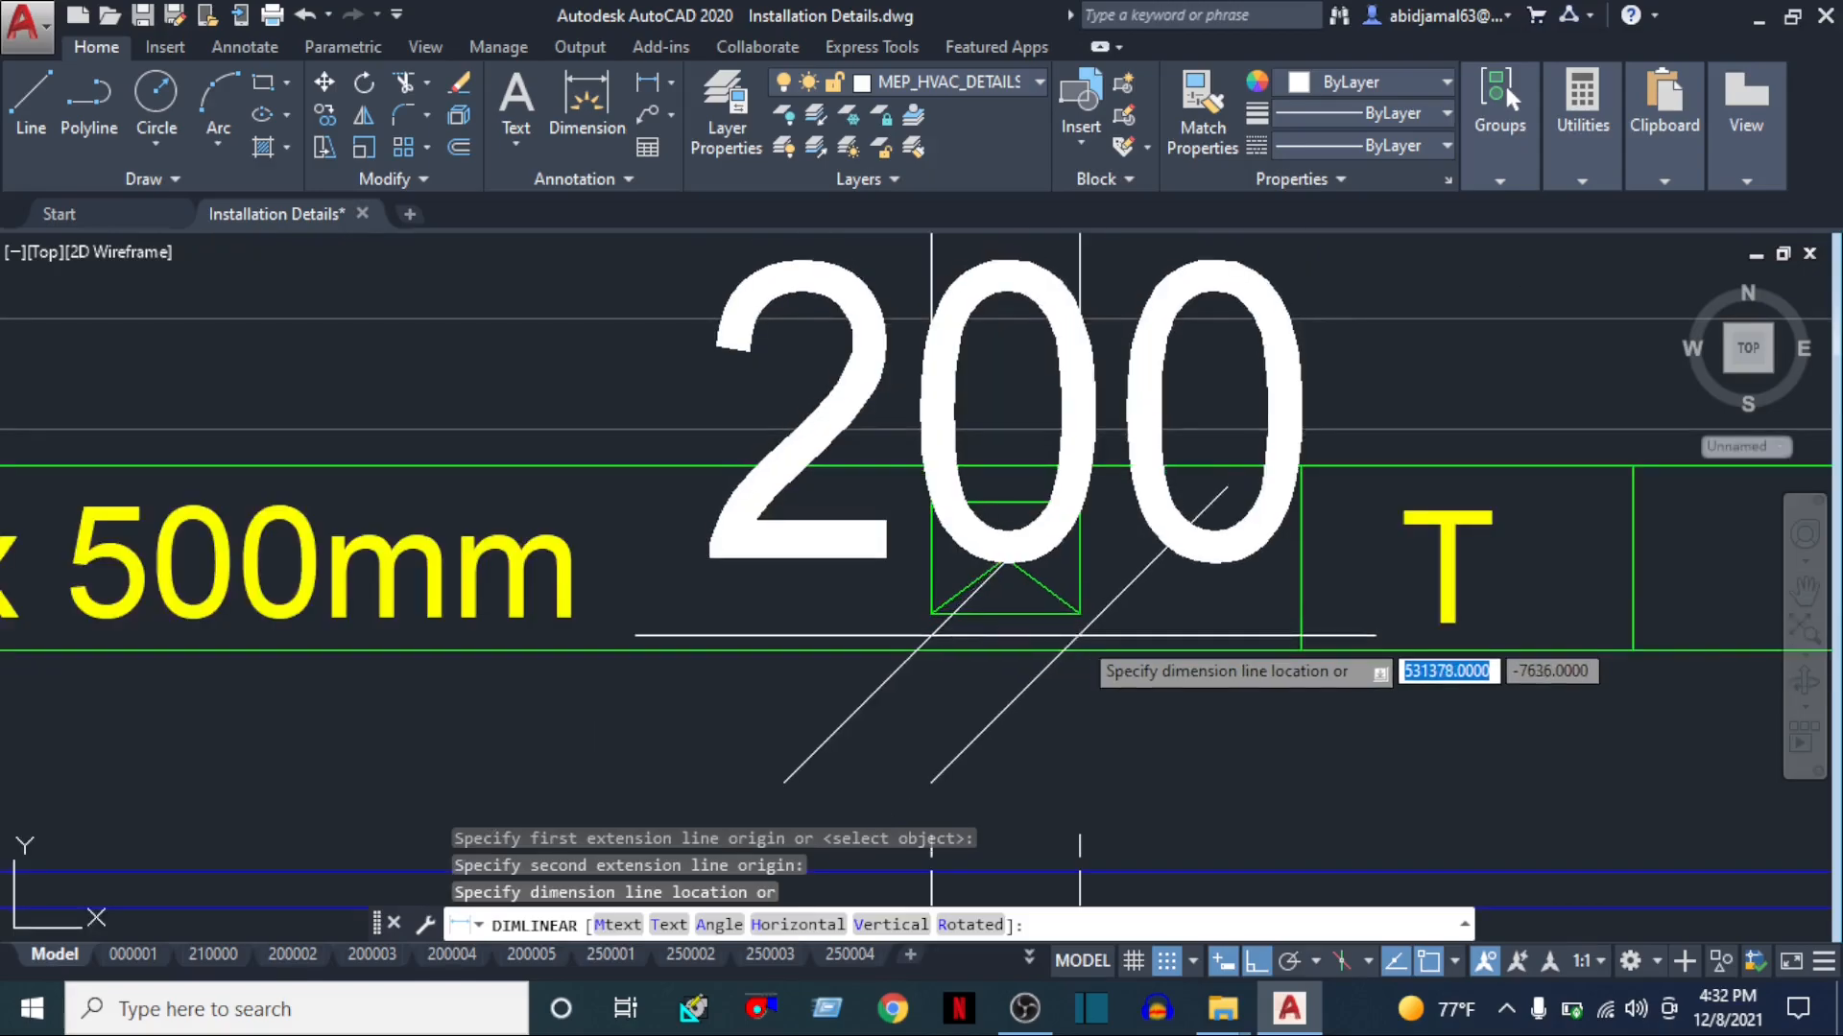
left_click(1093, 609)
key("Return")
left_click(1080, 612)
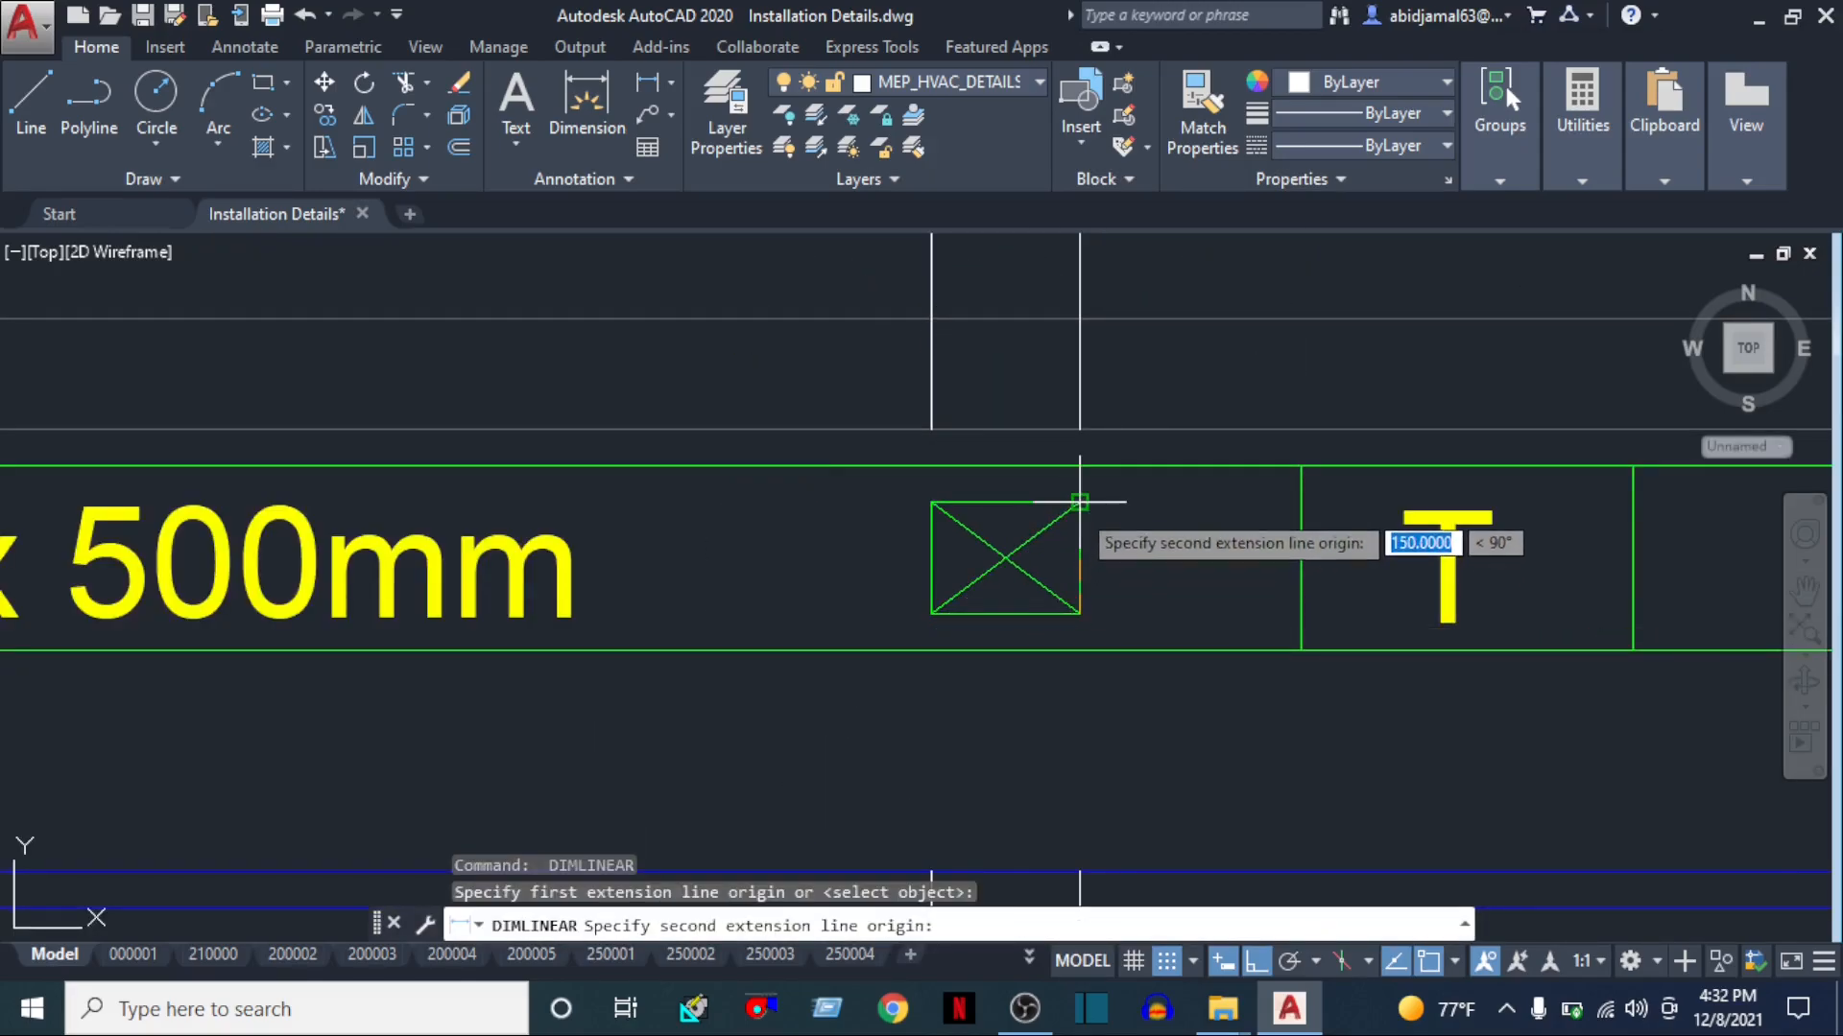
left_click(1079, 501)
key("Escape")
Trim the second branch's two construction lines just above and just below the main duct
scroll(1079, 501, "down", 4)
middle_click_drag(1205, 576, 858, 643)
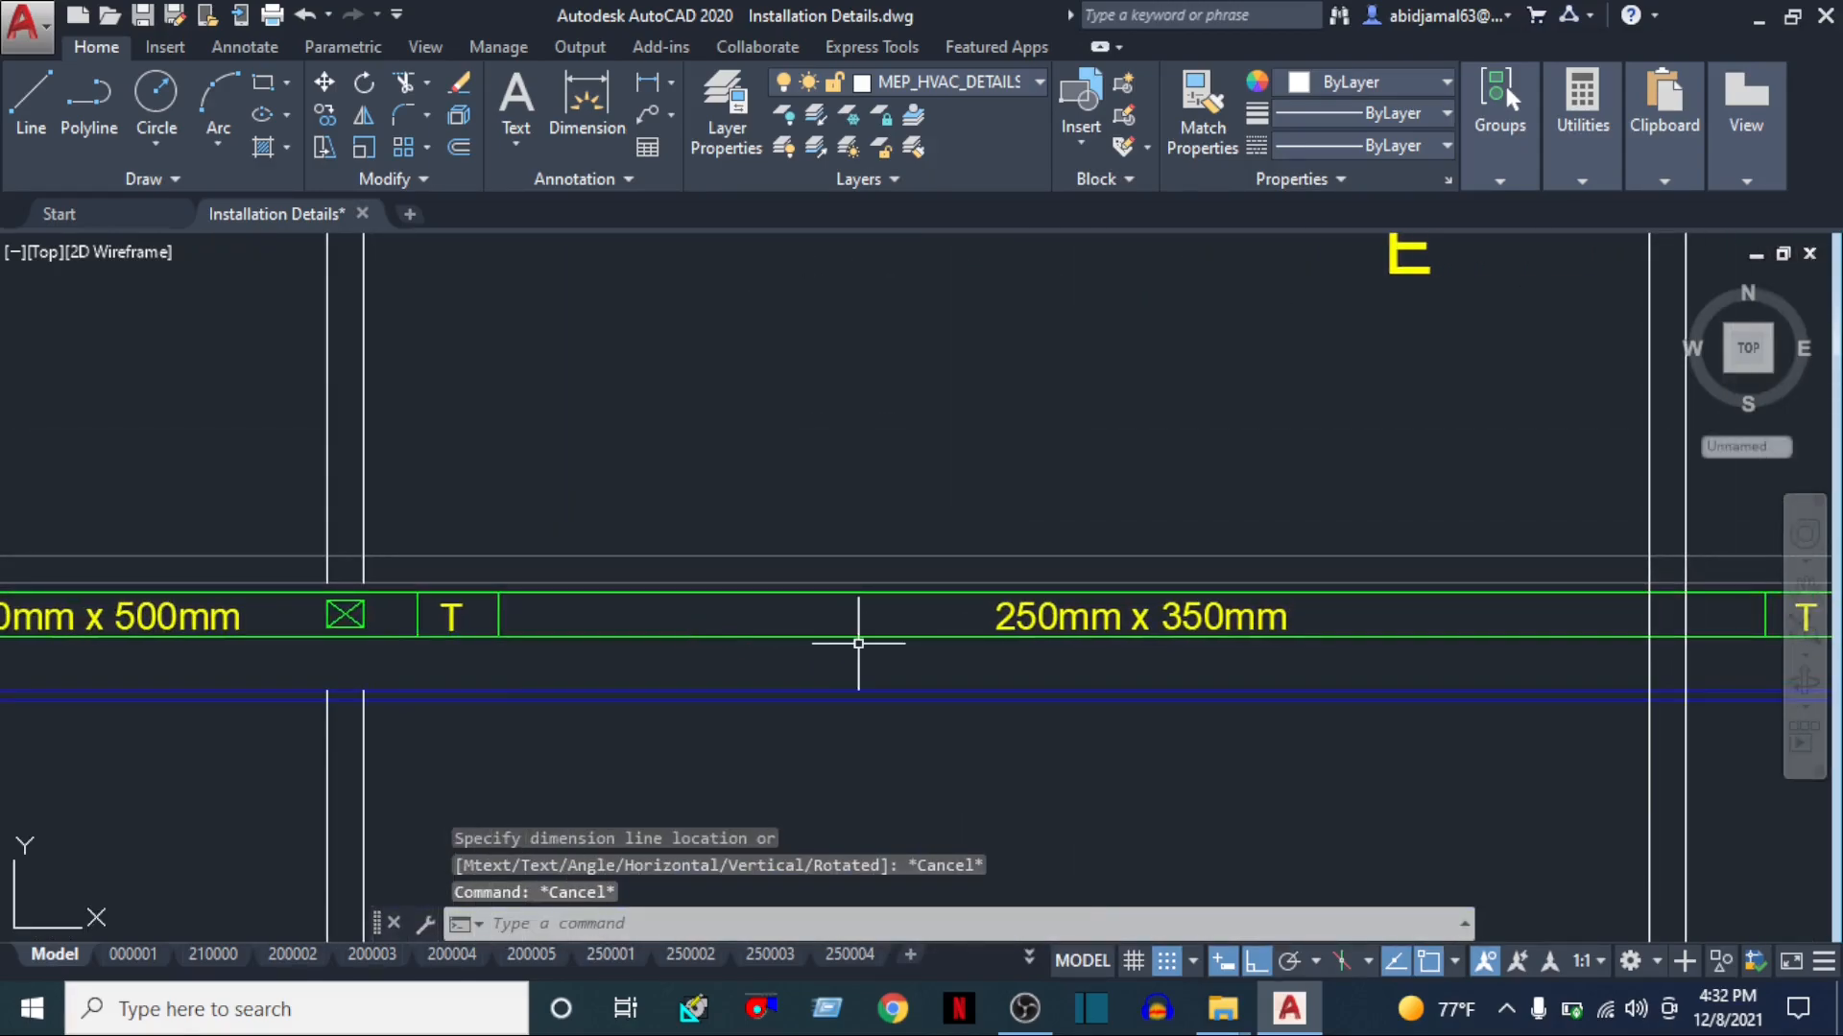
type("tr")
key("space")
key("space")
scroll(1517, 653, "up", 6)
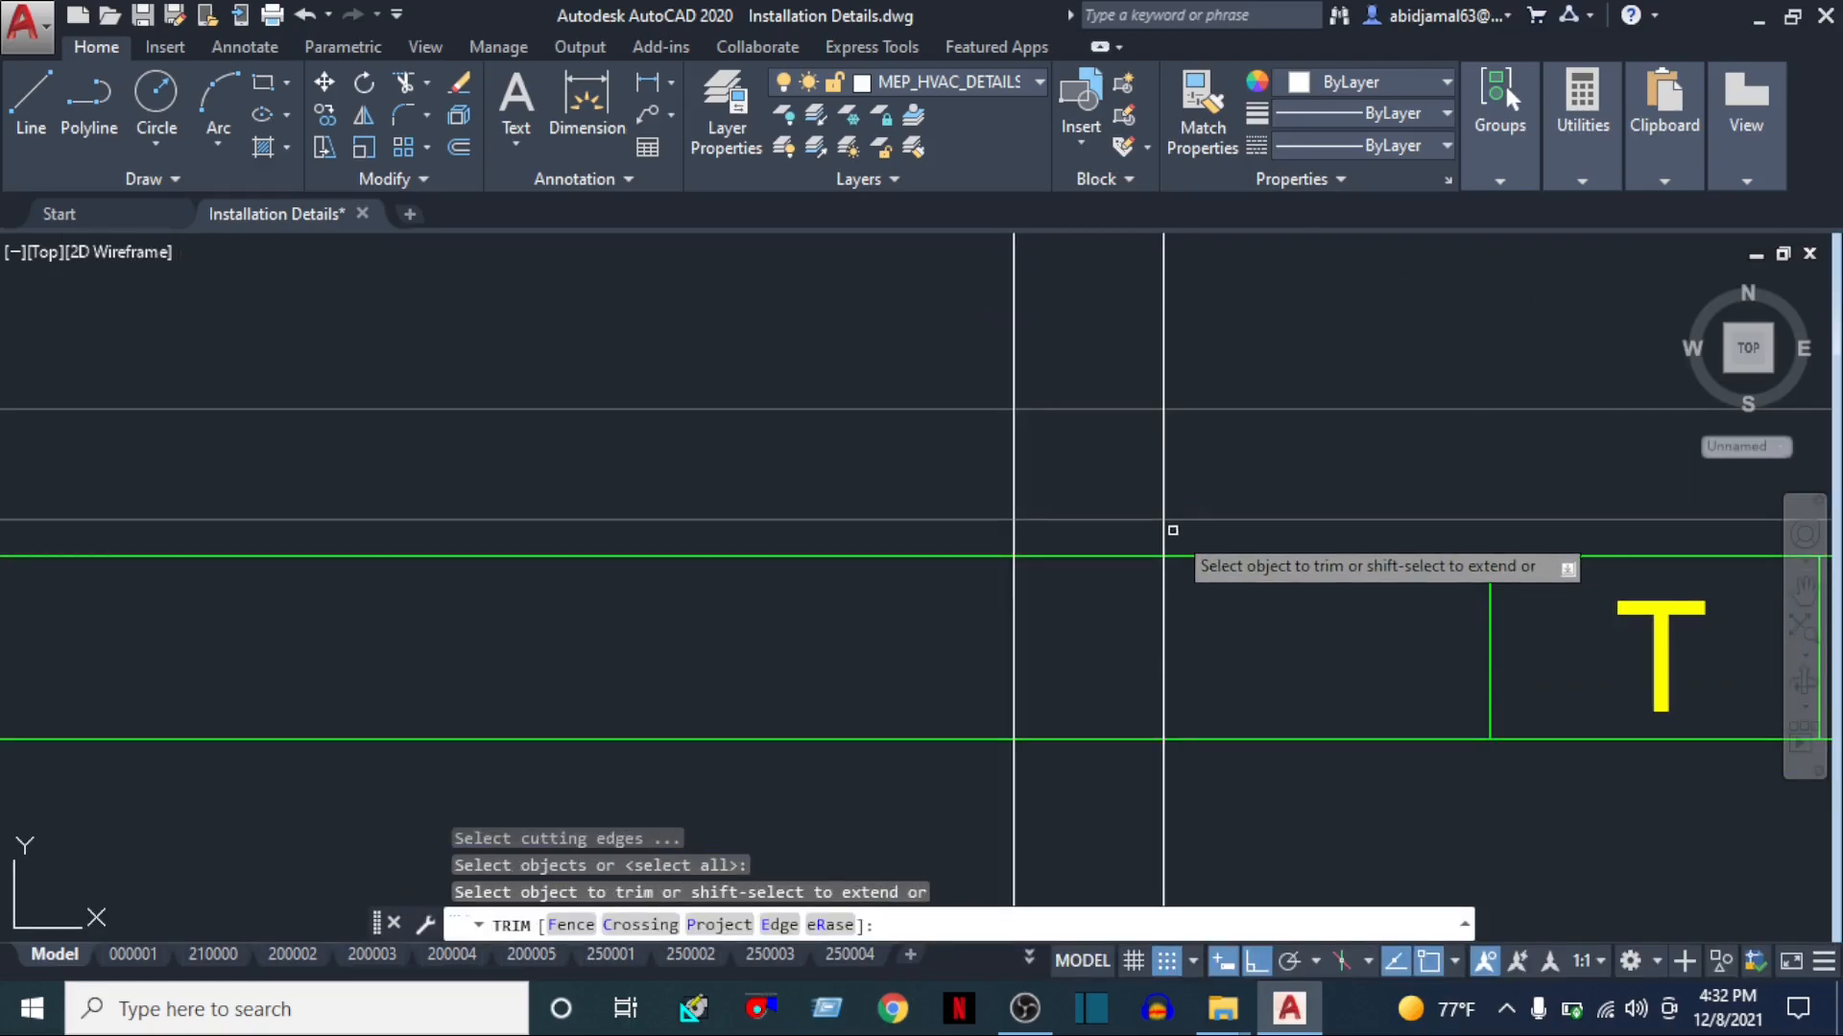
left_click(1163, 530)
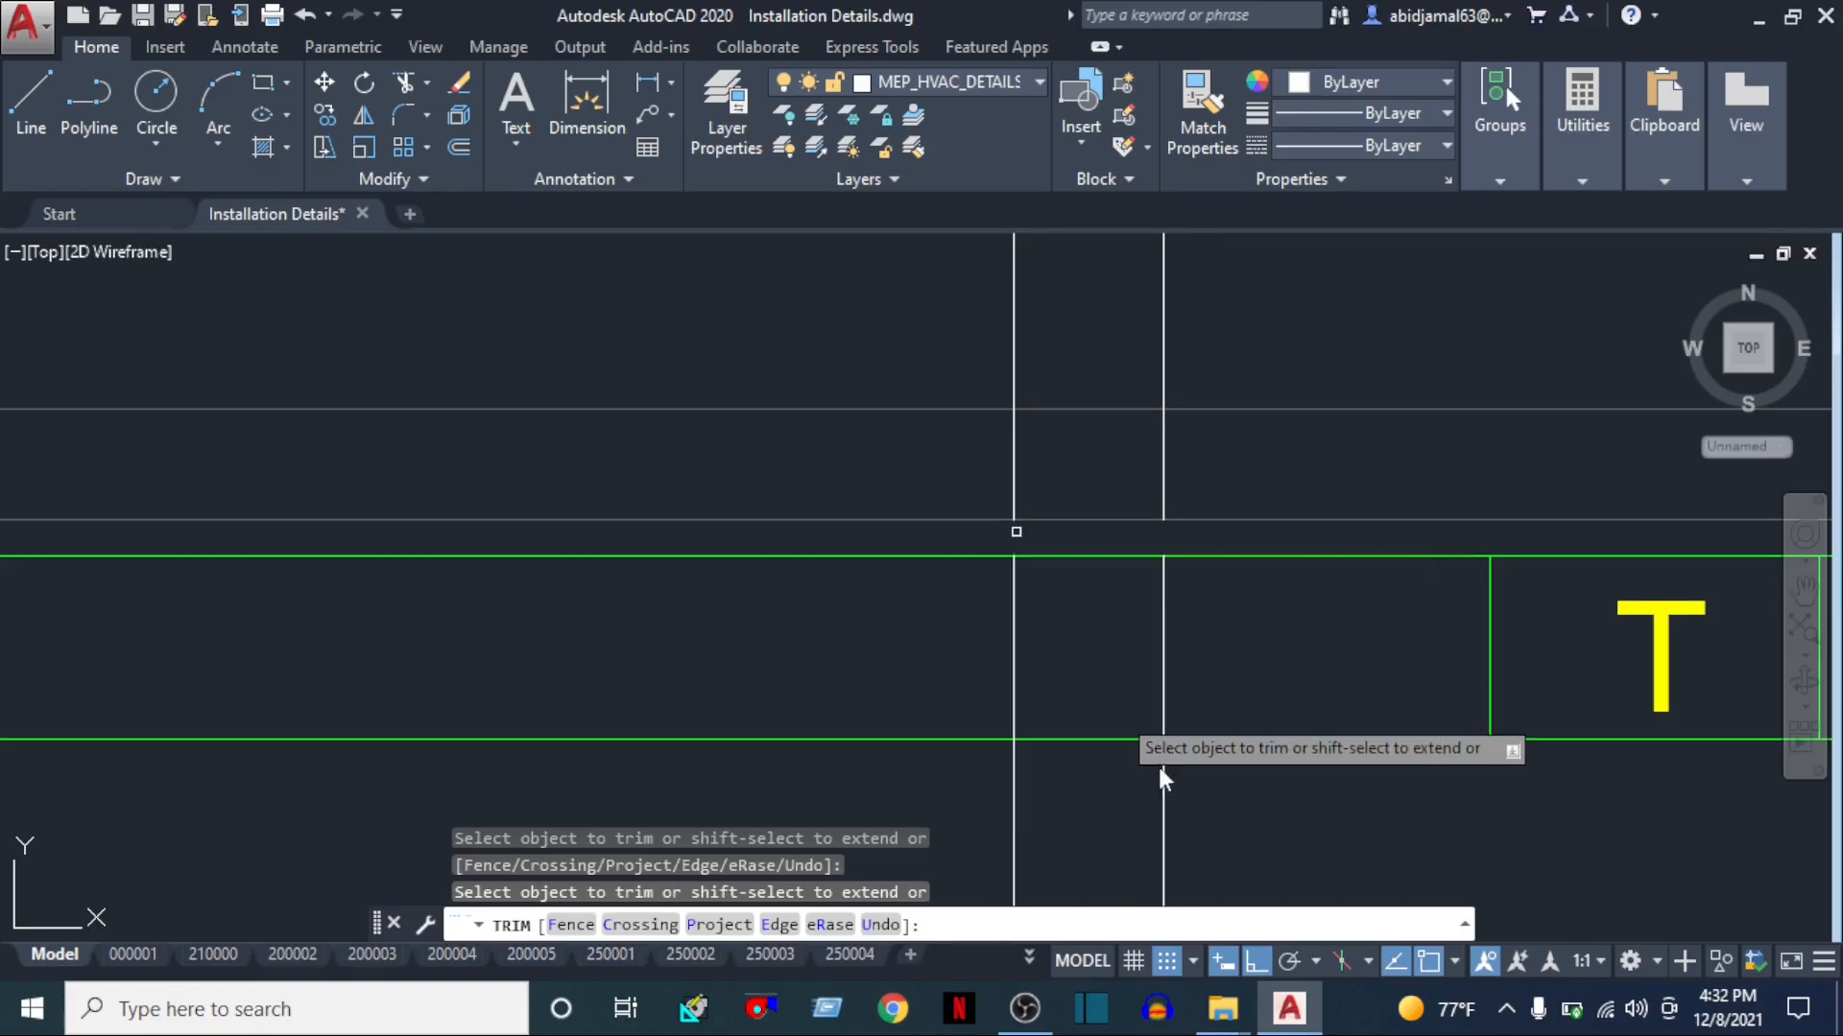
left_click(1205, 803)
scroll(1162, 754, "down", 5)
left_click(859, 796)
Trim the last branch's two construction lines between the roof slab and the top of the main duct
middle_click_drag(1460, 716, 257, 716)
scroll(1217, 708, "up", 3)
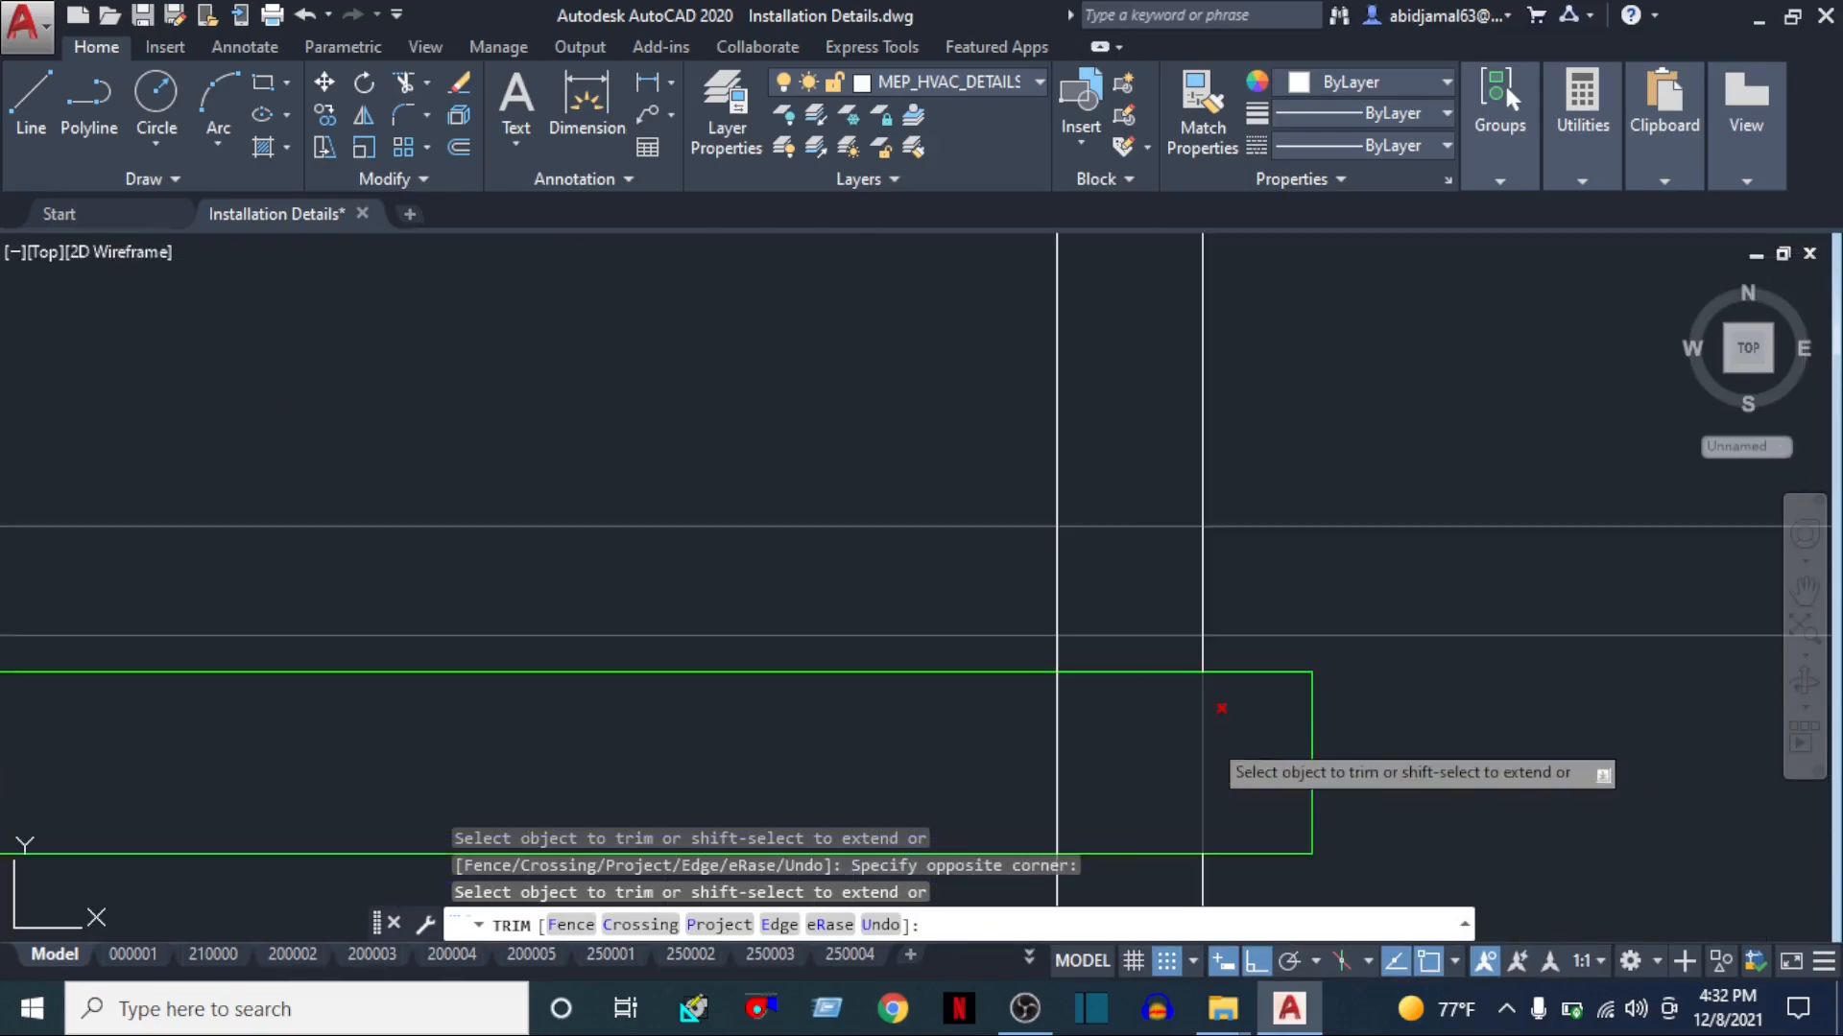
left_click(1215, 645)
left_click(1026, 645)
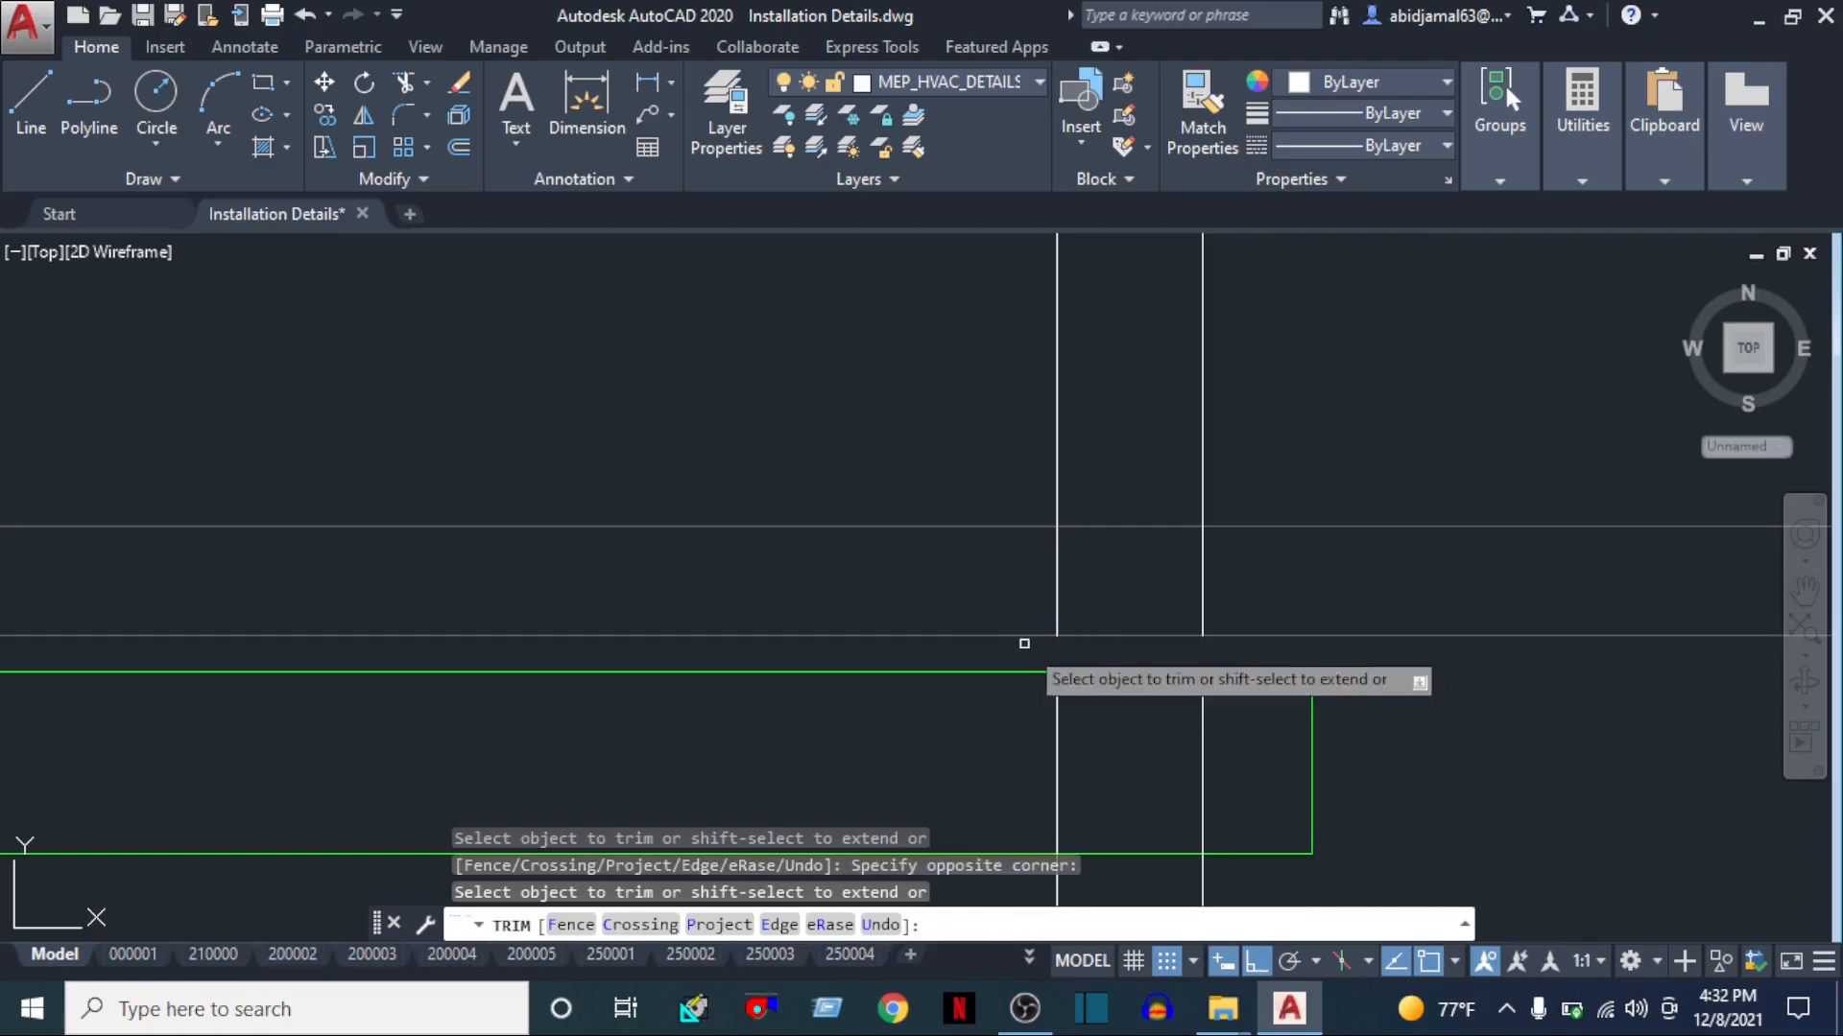
middle_click_drag(1026, 645, 1121, 522)
key("Escape")
scroll(913, 706, "down", 8)
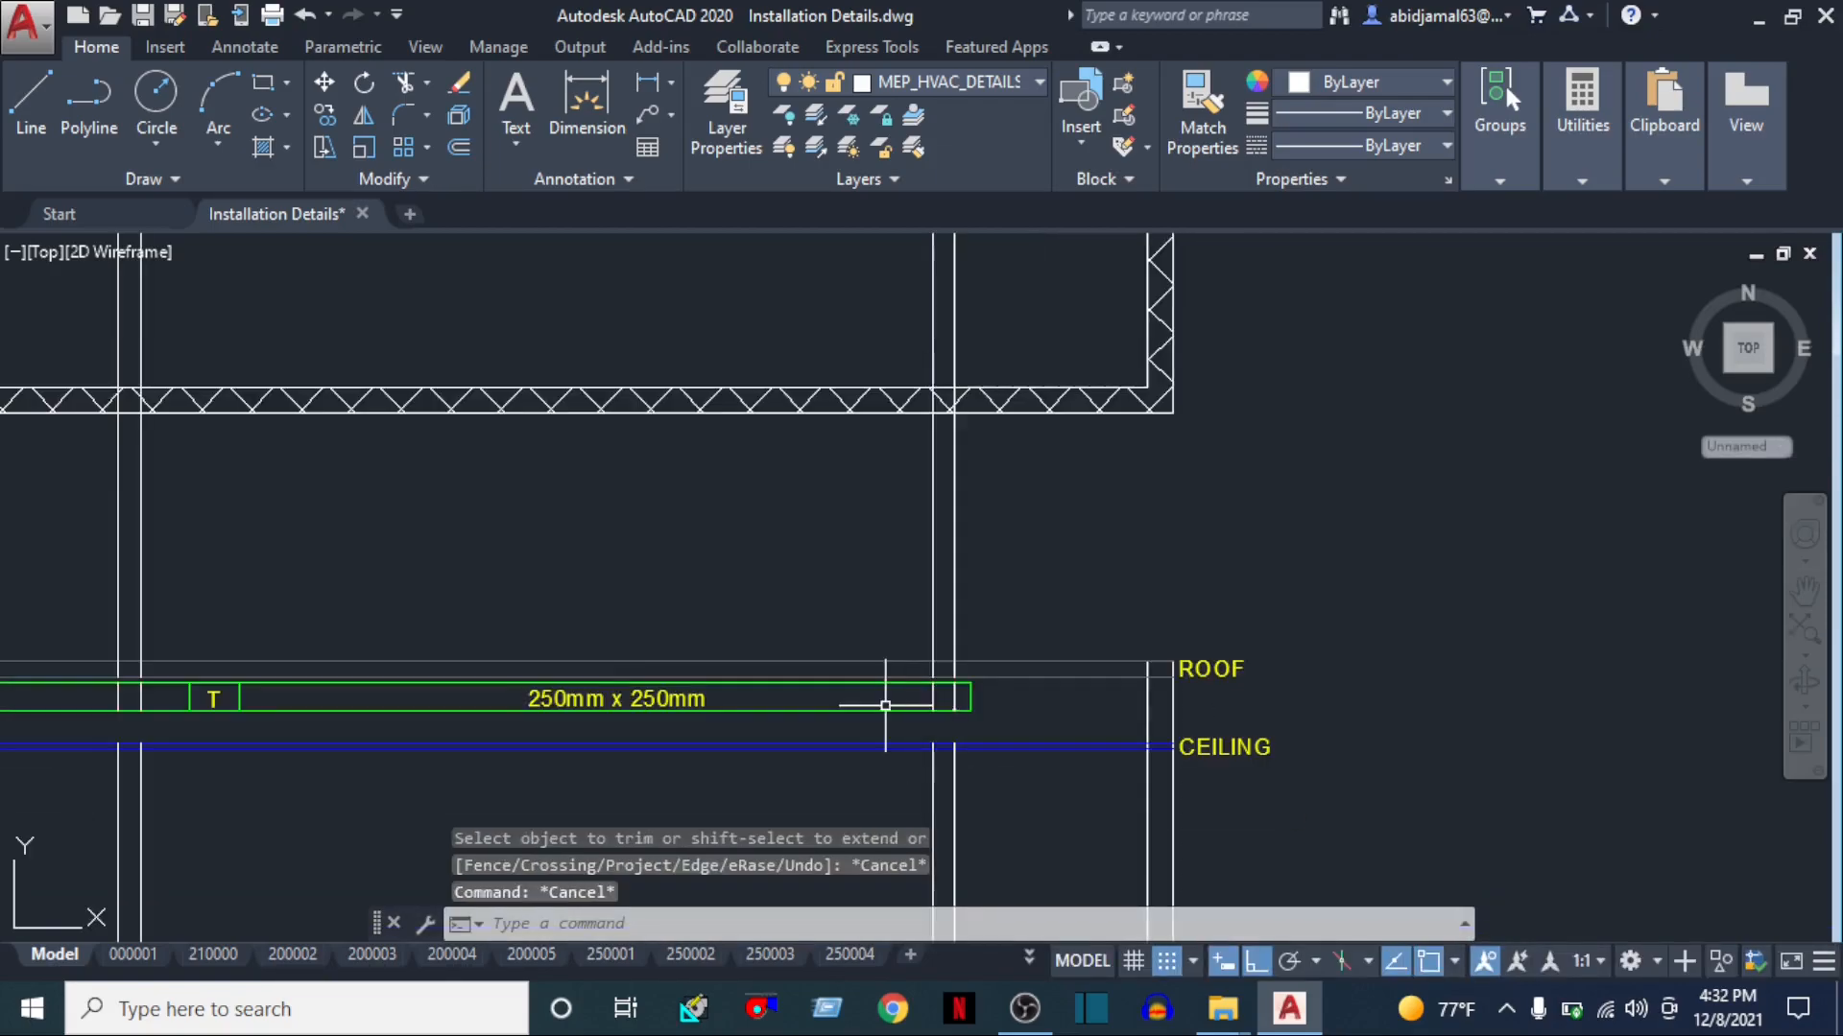
middle_click_drag(764, 642, 1092, 598)
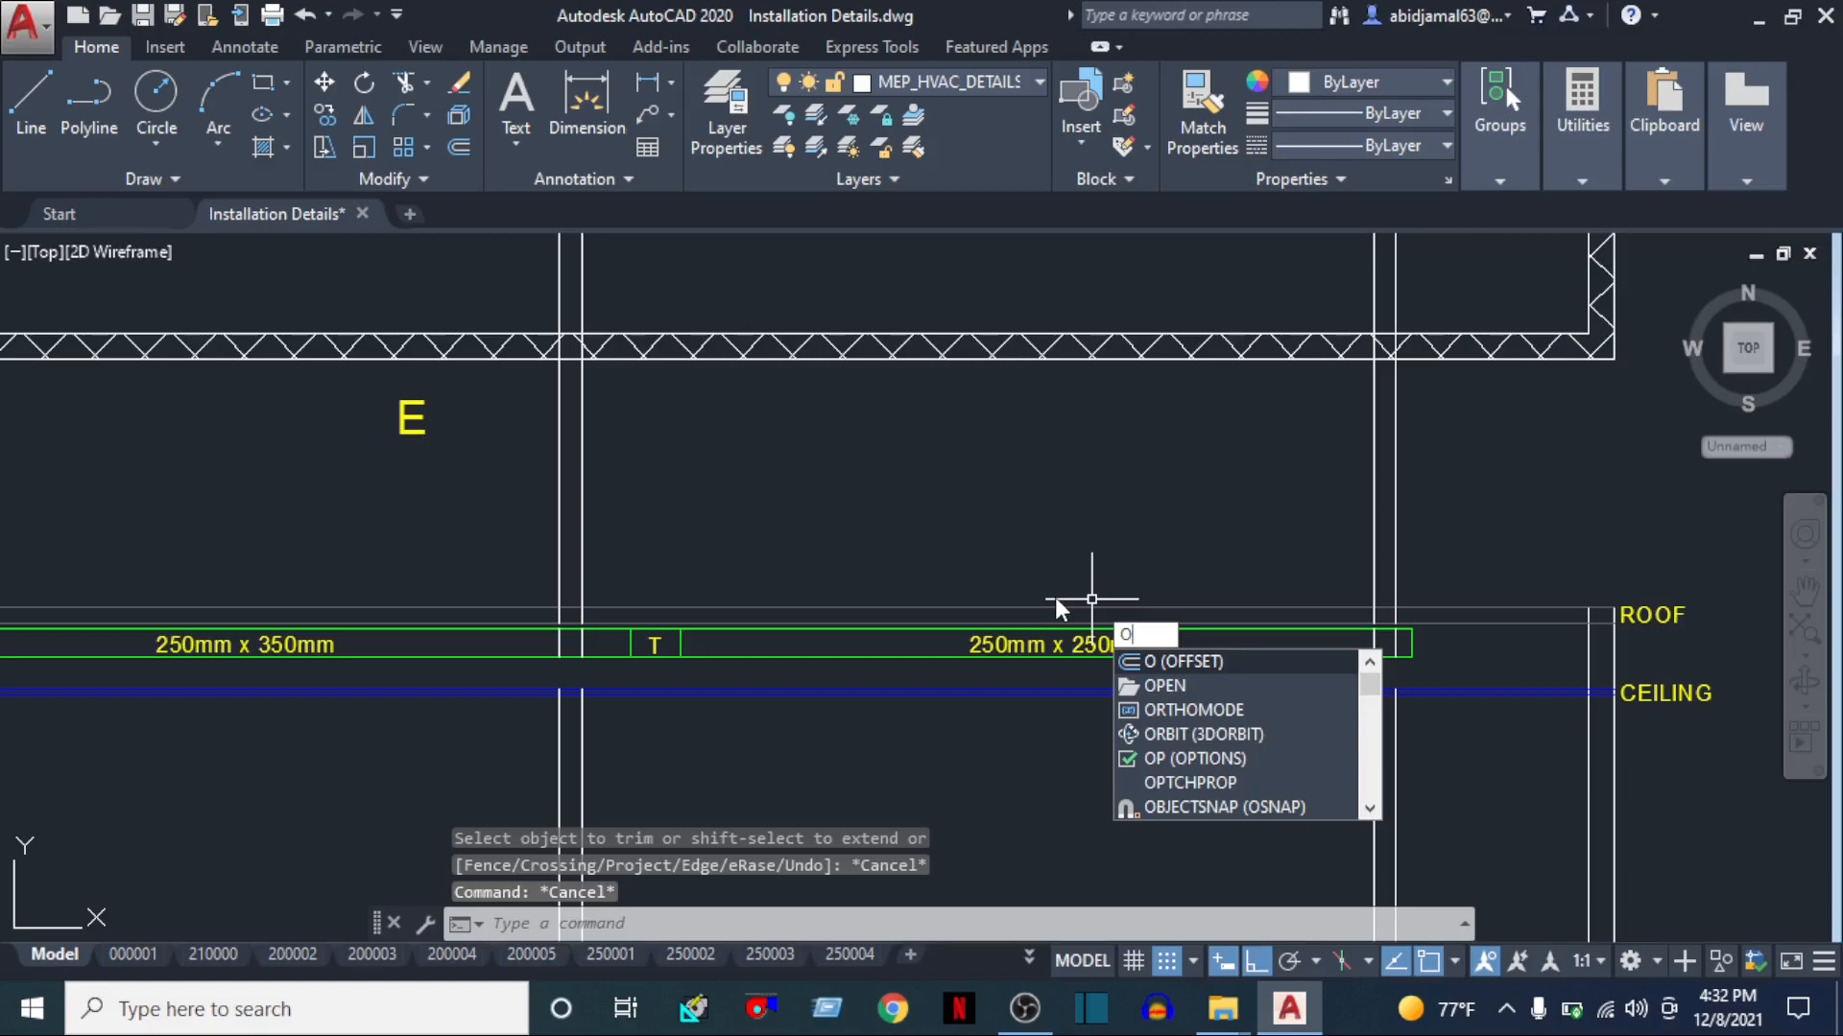
key("Escape")
type("co")
key("Return")
middle_click_drag(470, 646, 1251, 623)
scroll(1251, 623, "down", 2)
scroll(660, 628, "up", 8)
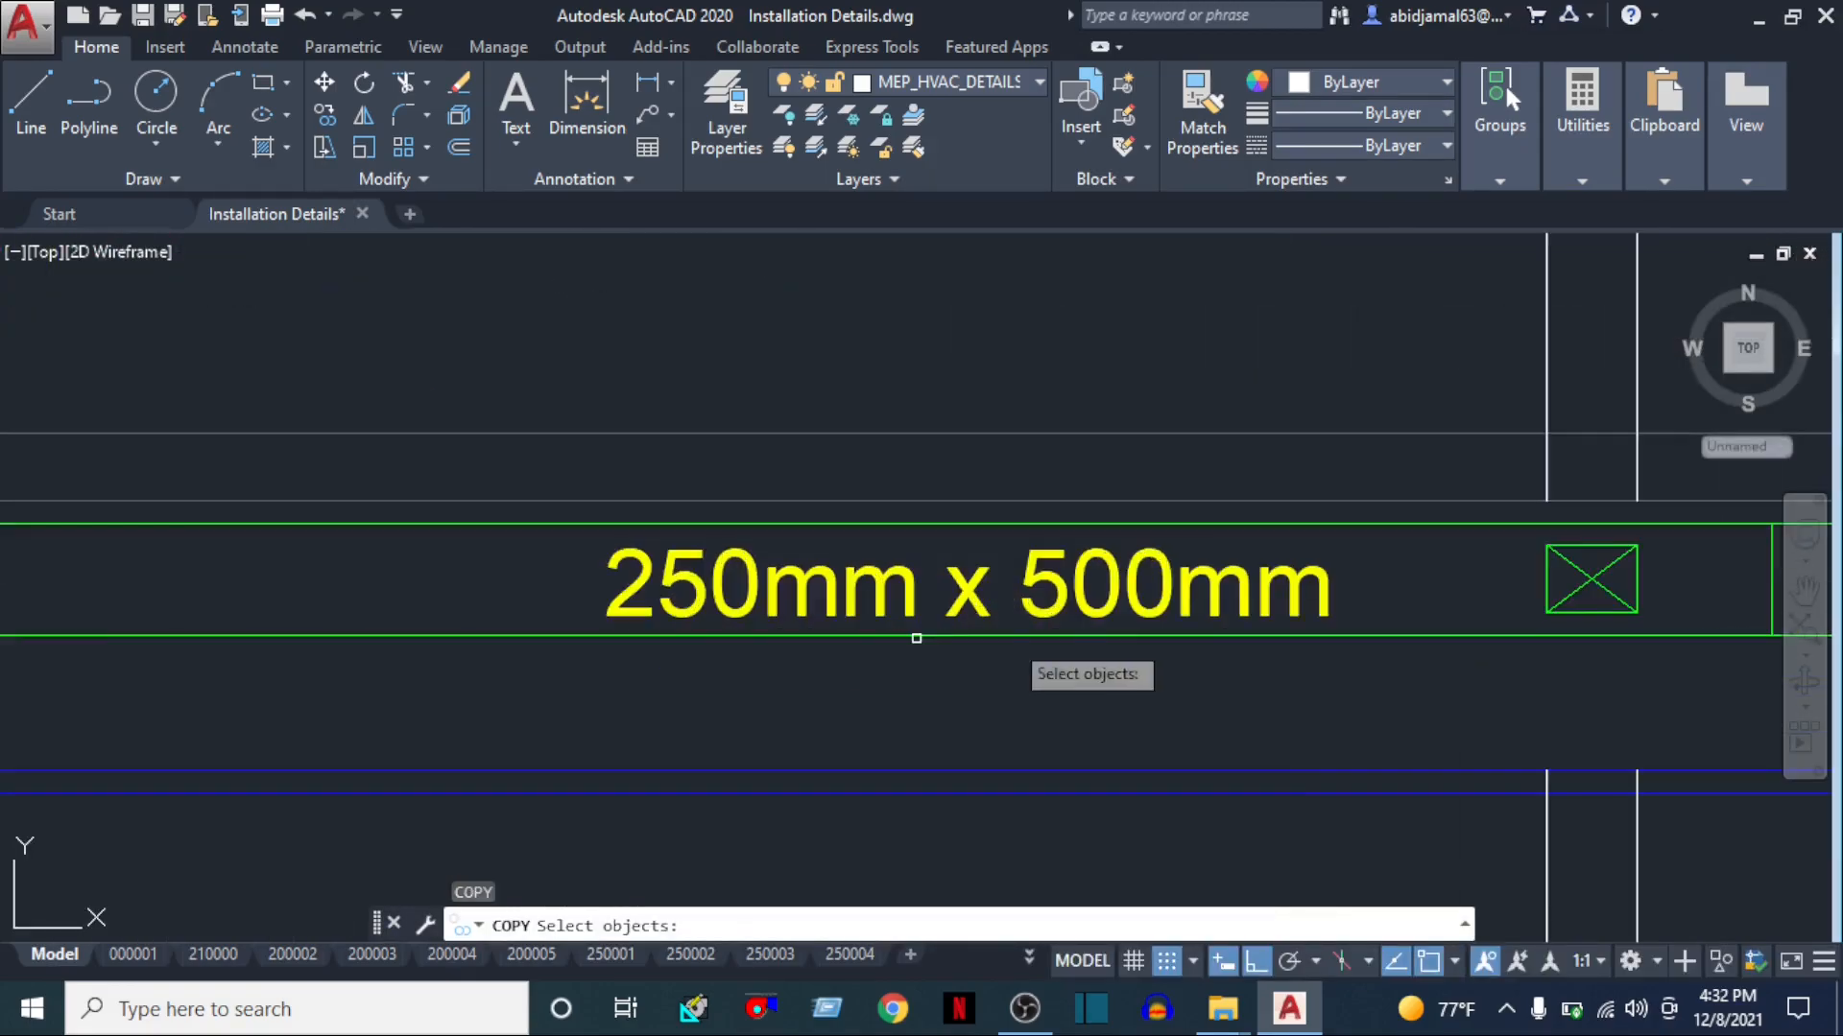
left_click(1648, 558)
left_click(1506, 607)
left_click(1617, 548)
left_click(1575, 638)
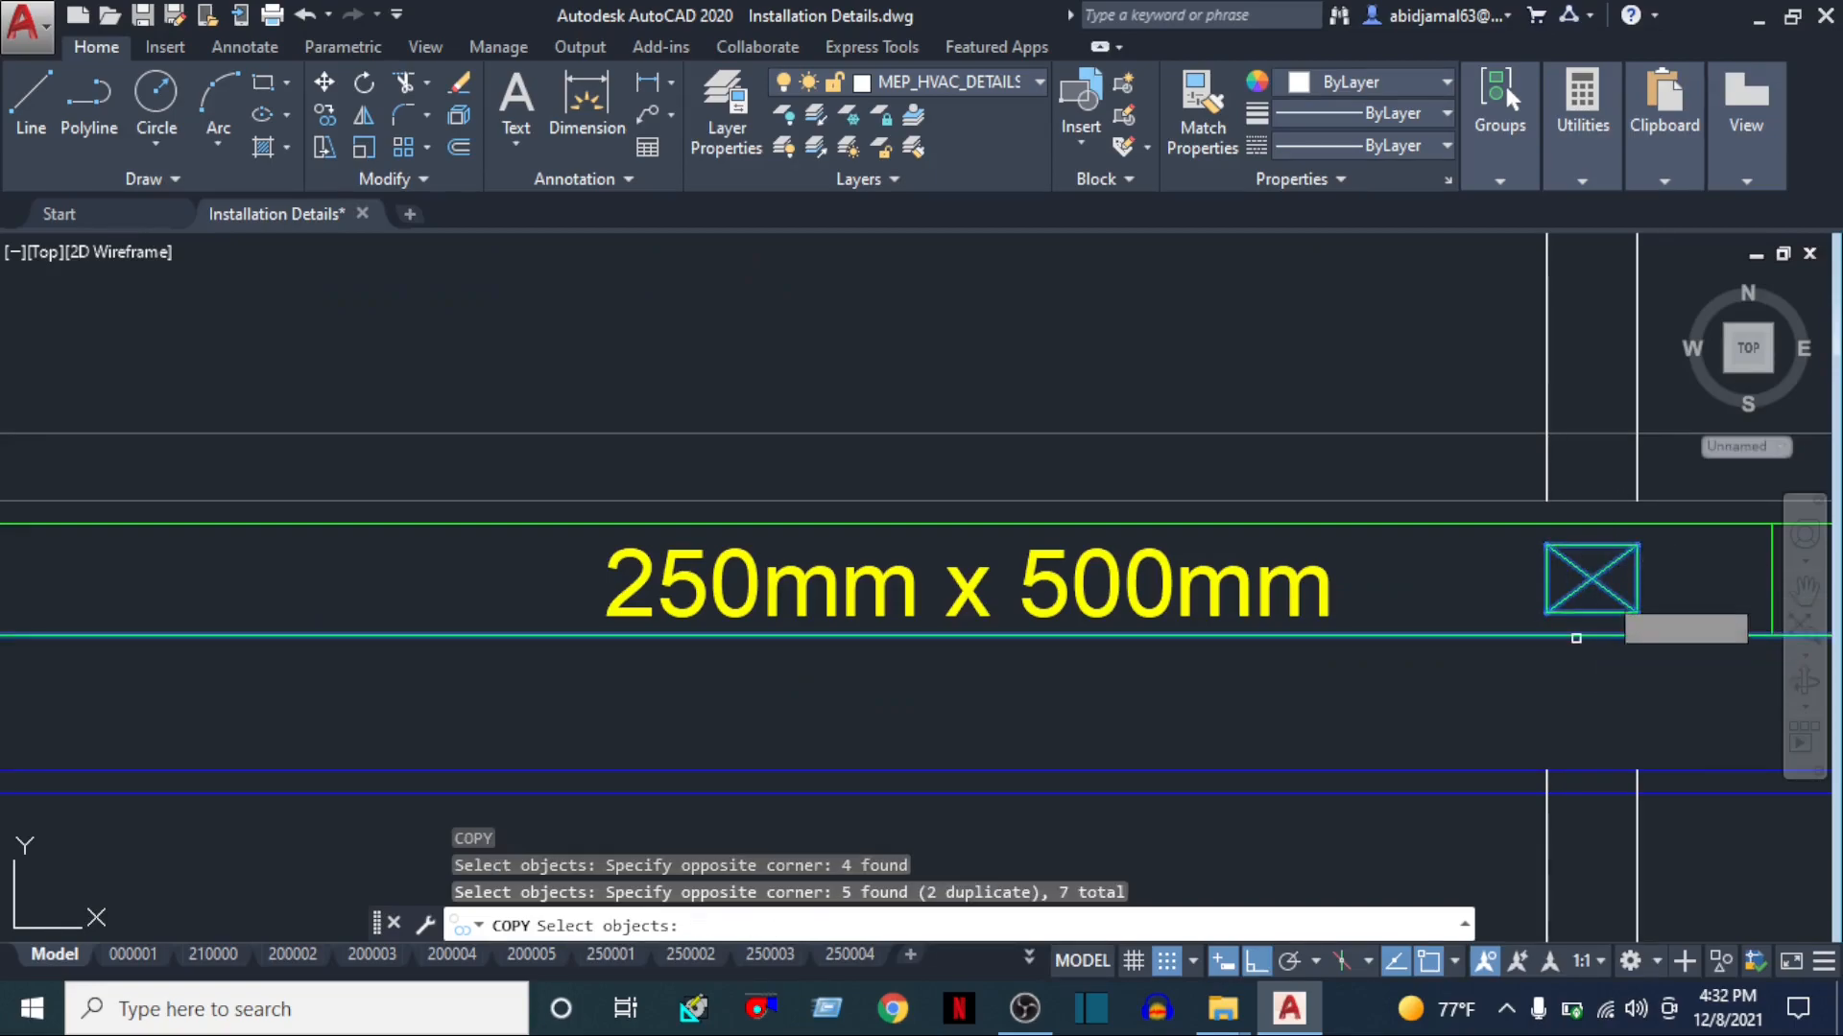
middle_click_drag(1575, 637, 980, 645)
key("Escape")
key("Escape")
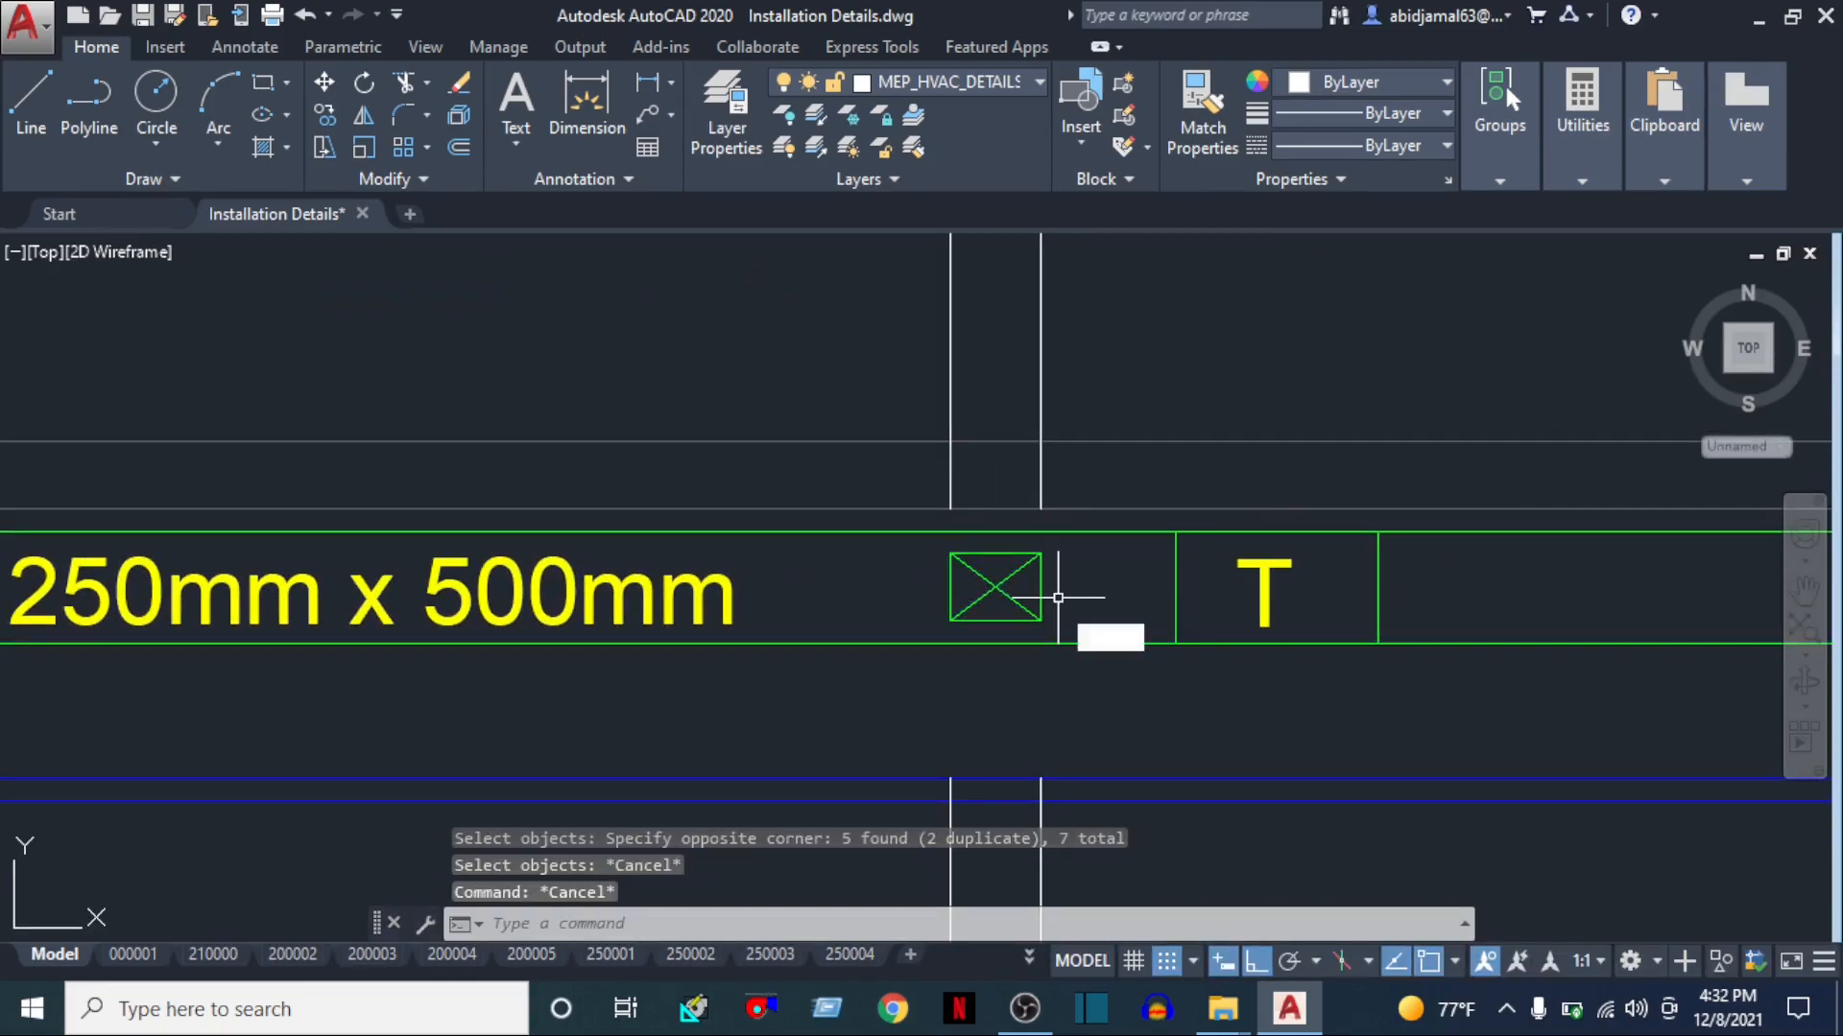
Copy the first branch's crossed opening, from its right side's midpoint, to between the second branch's construction lines
type("CO")
key("Return")
scroll(1061, 585, "up", 6)
left_click(1043, 423)
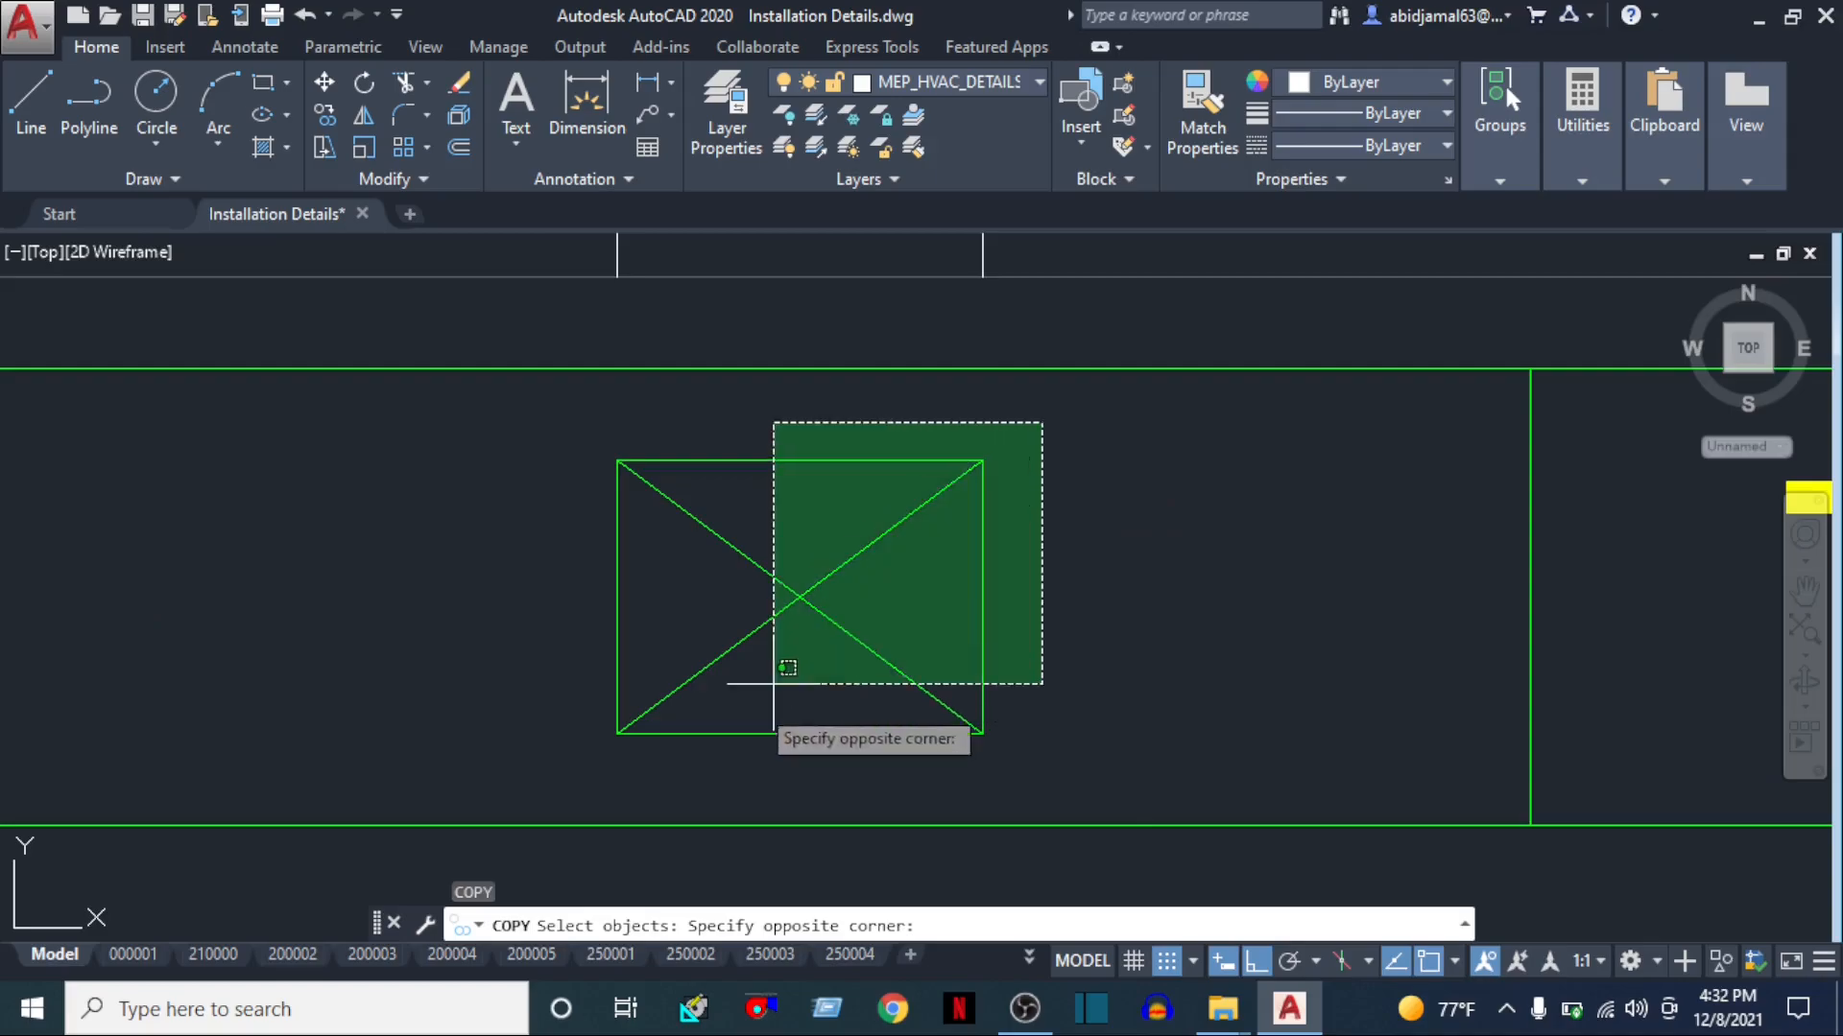
left_click(532, 751)
key("Return")
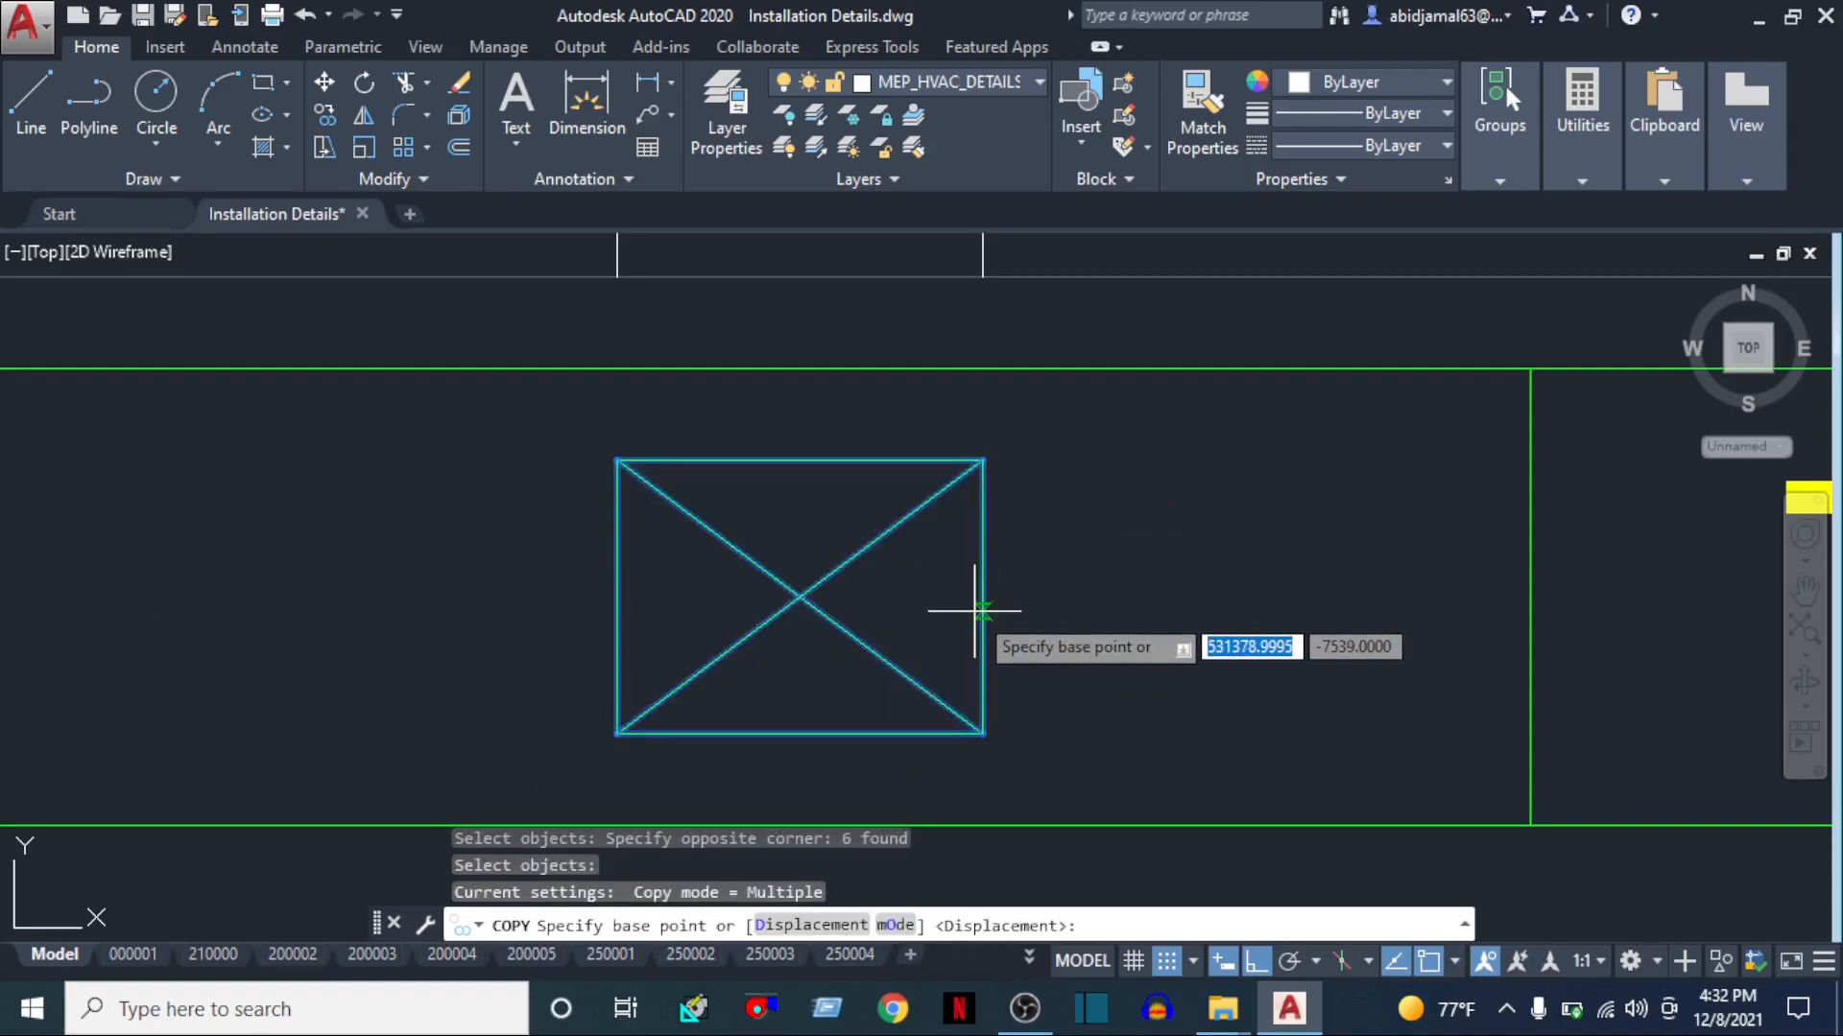
left_click(982, 602)
scroll(1238, 614, "down", 8)
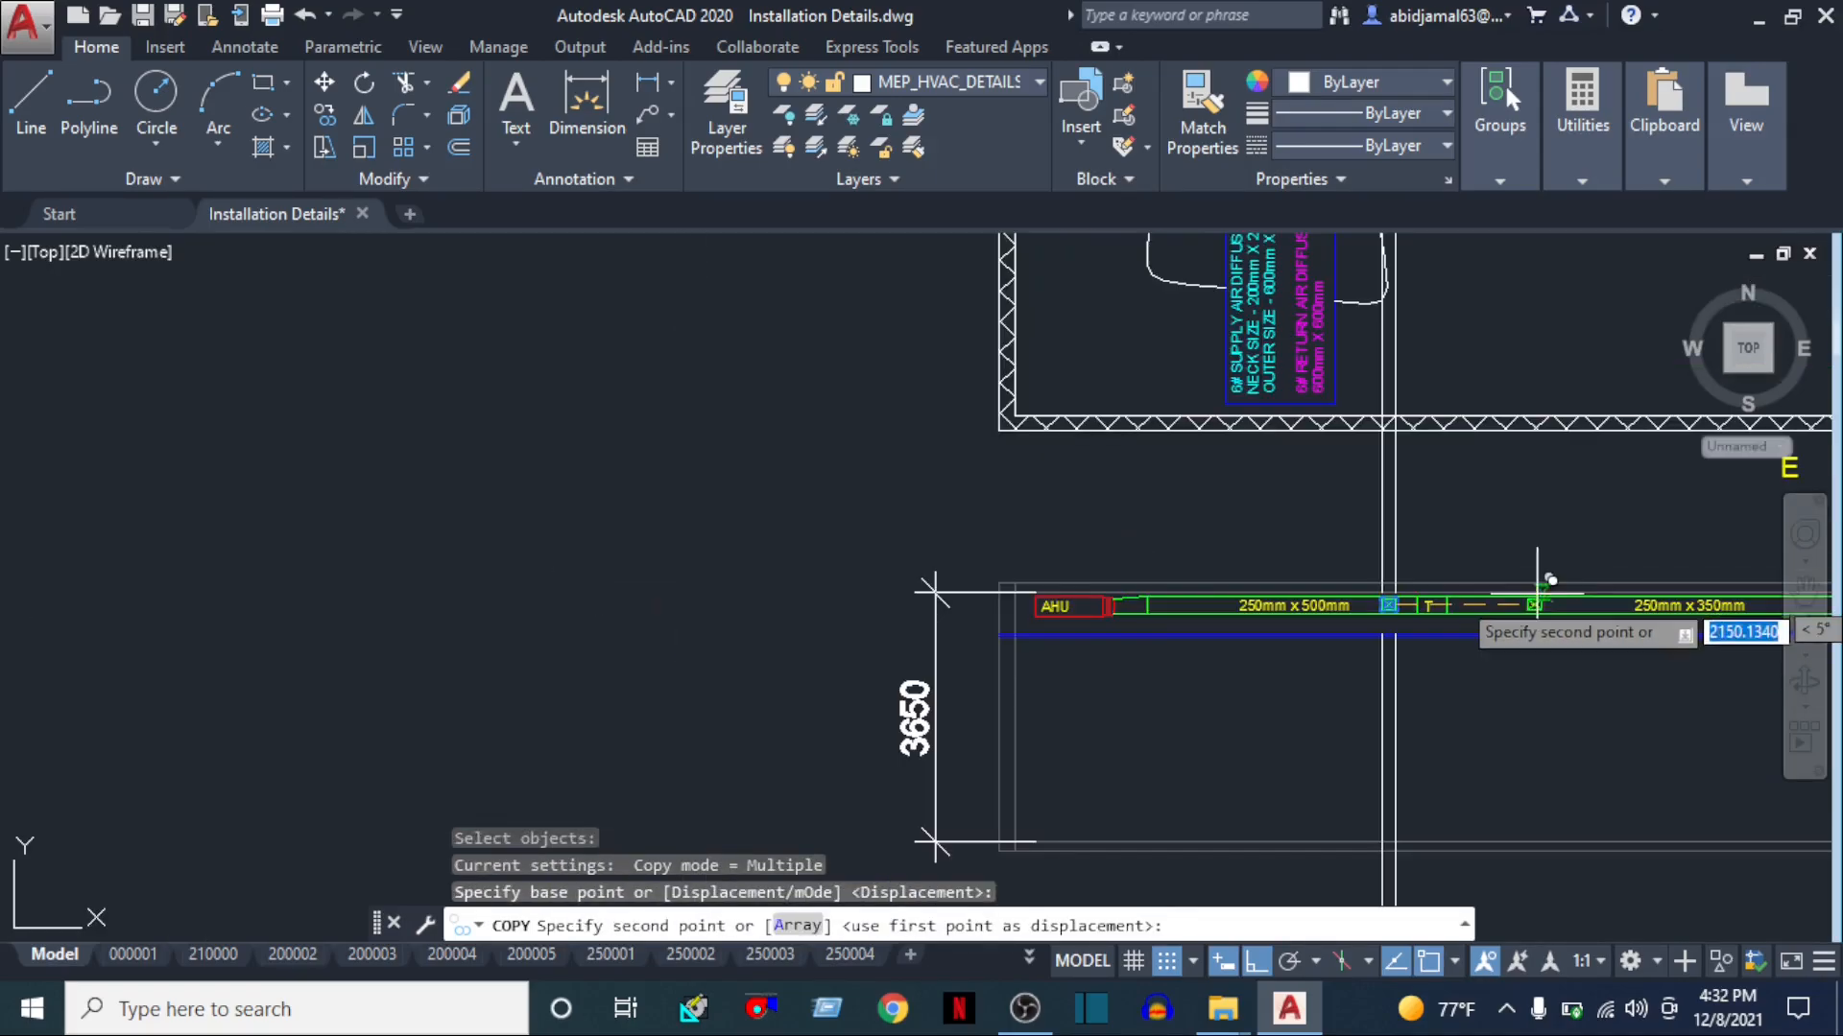
middle_click_drag(1539, 594, 611, 685)
scroll(959, 711, "up", 7)
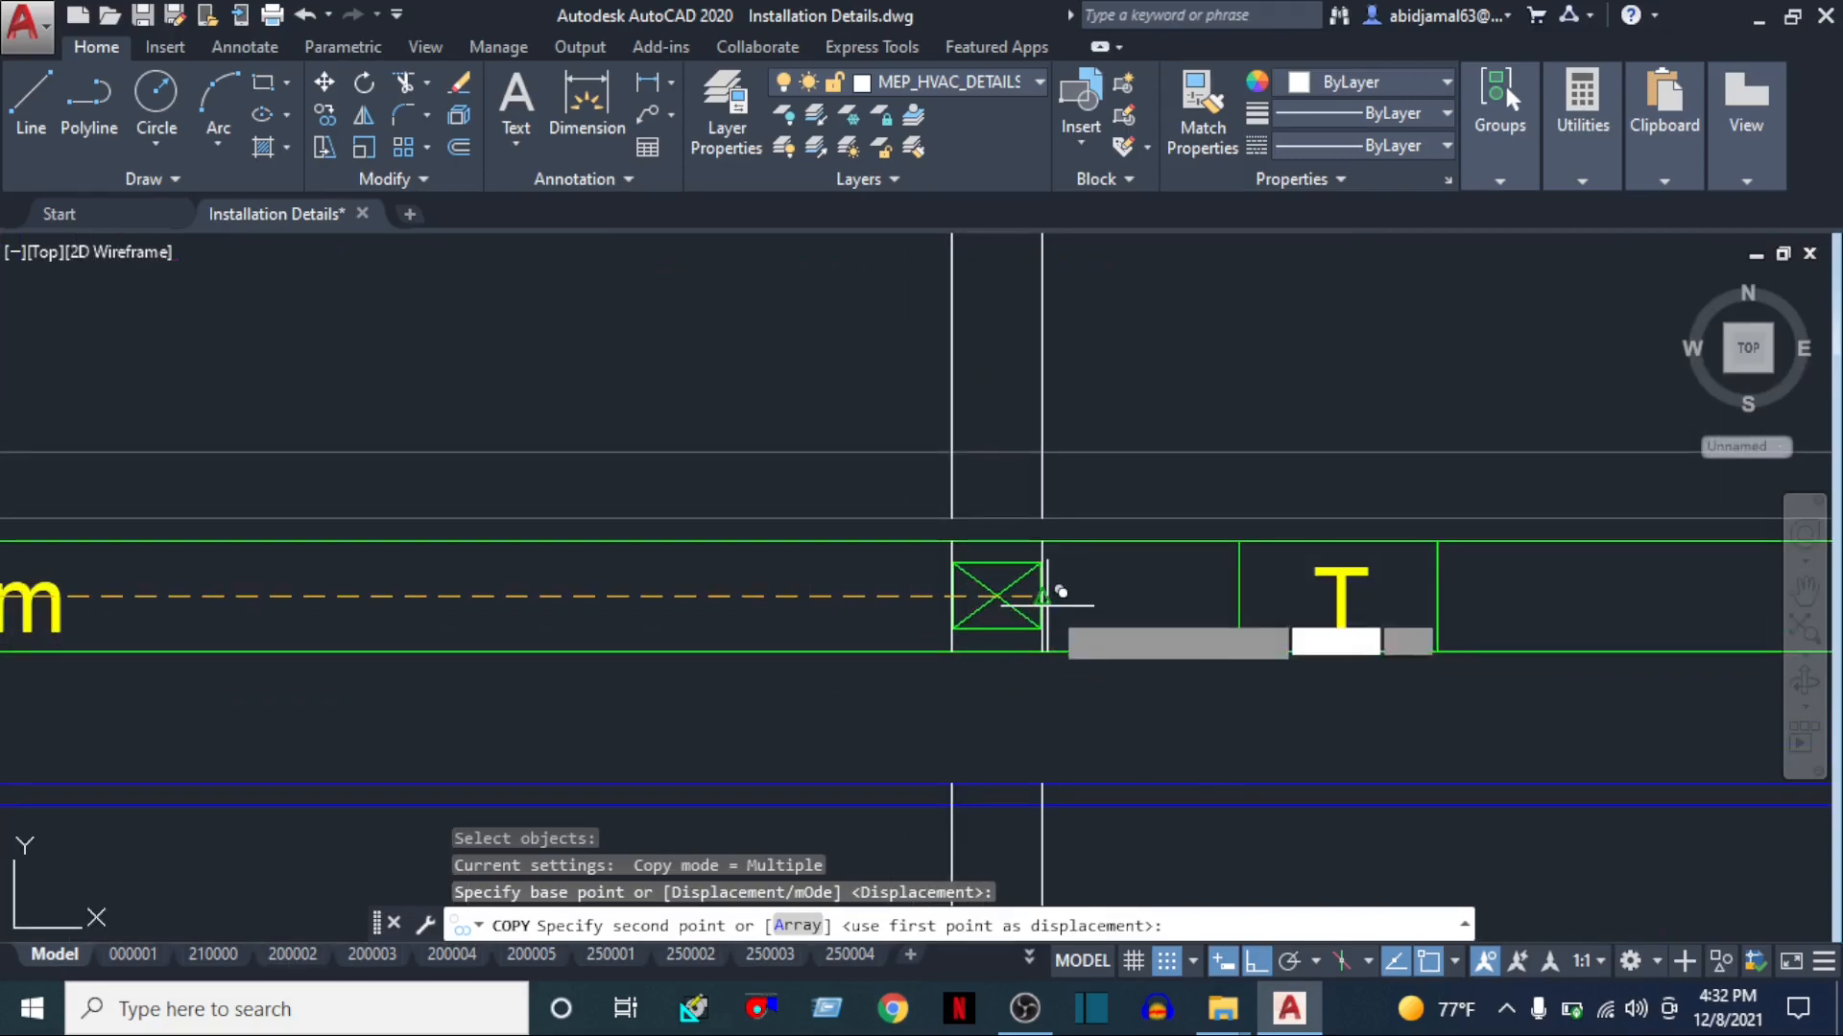
left_click(1041, 595)
Place another copy of the crossed opening between the last branch's construction lines in the 250mm x 250mm duct
middle_click_drag(1239, 636, 137, 692)
middle_click_drag(1528, 660, 535, 656)
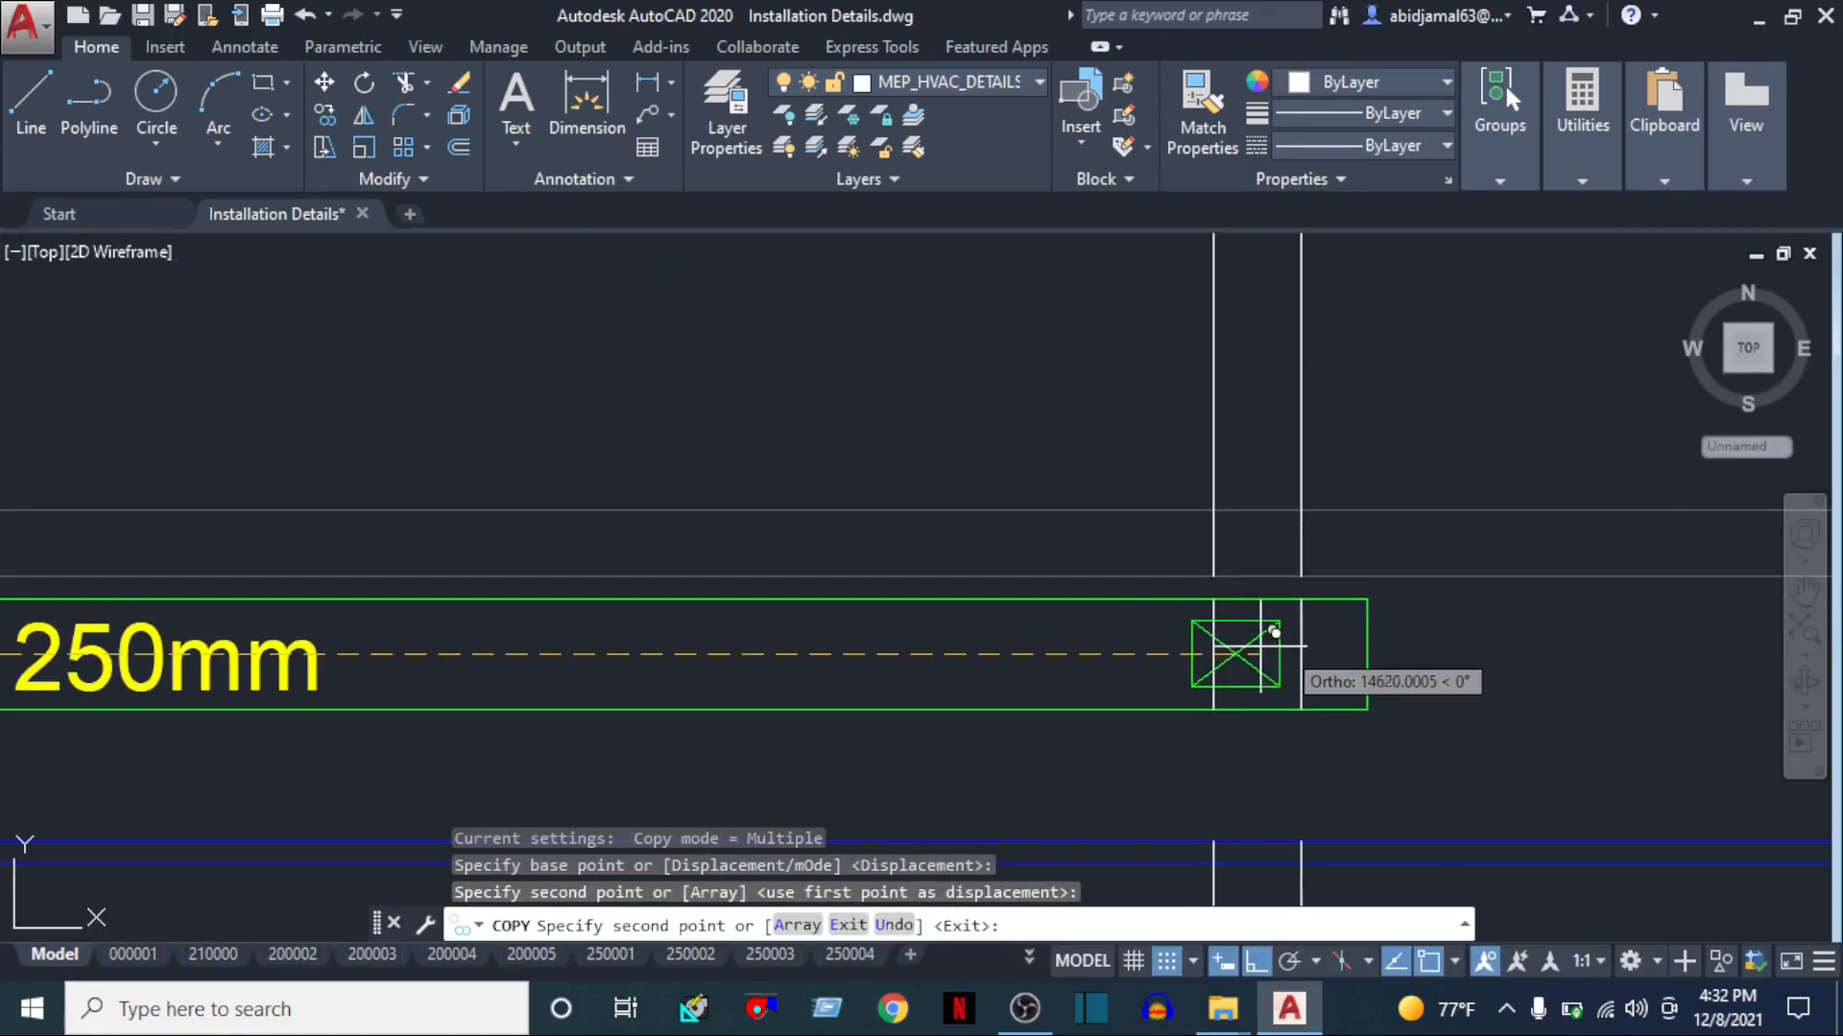
key("Escape")
key("Escape")
Erase the last branch's two leftover construction line segments inside the main duct
scroll(1315, 599, "up", 5)
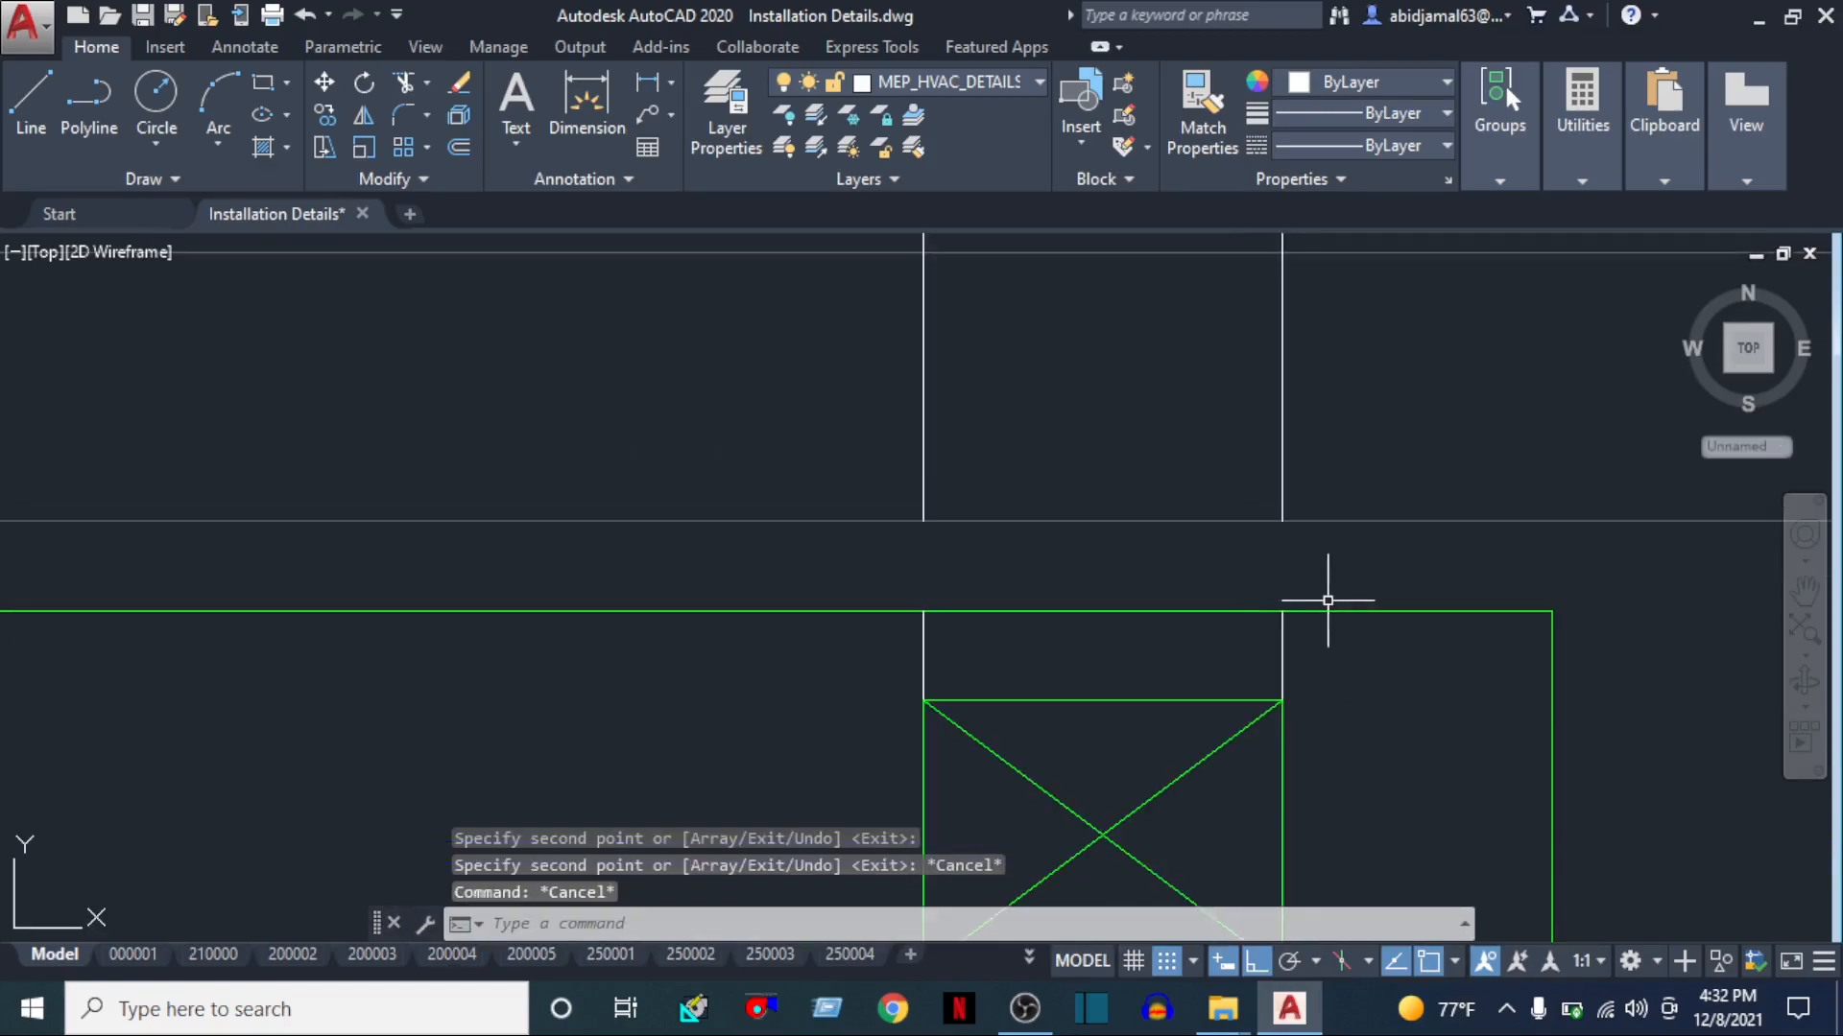
left_click(1302, 635)
left_click(815, 650)
type("E")
key("Return")
Erase the second branch's two leftover construction line segments inside the main duct
scroll(605, 691, "down", 2)
scroll(605, 691, "up", 6)
middle_click_drag(286, 738, 1681, 720)
middle_click_drag(169, 695, 1670, 703)
middle_click_drag(292, 675, 912, 702)
scroll(896, 701, "up", 3)
left_click(308, 676)
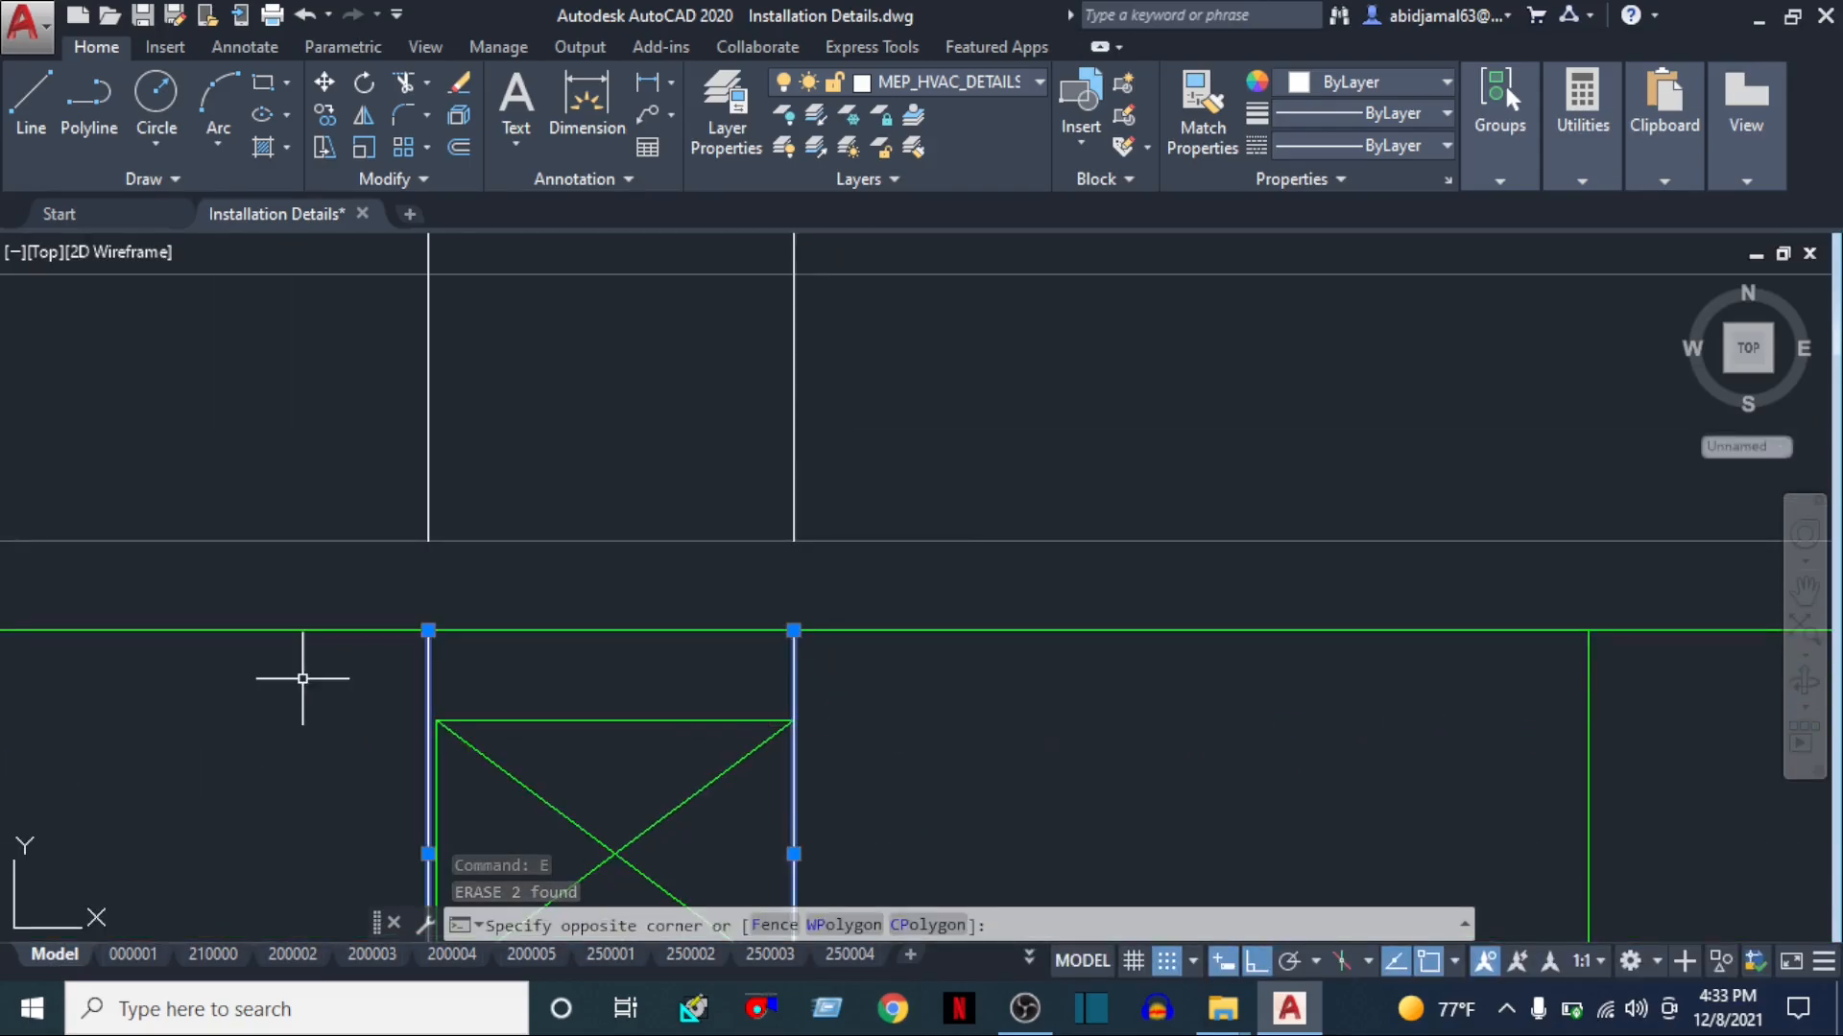
key("Delete")
Erase the construction line pairs above the main duct at all three branches
scroll(1213, 624, "down", 8)
left_click(1212, 625)
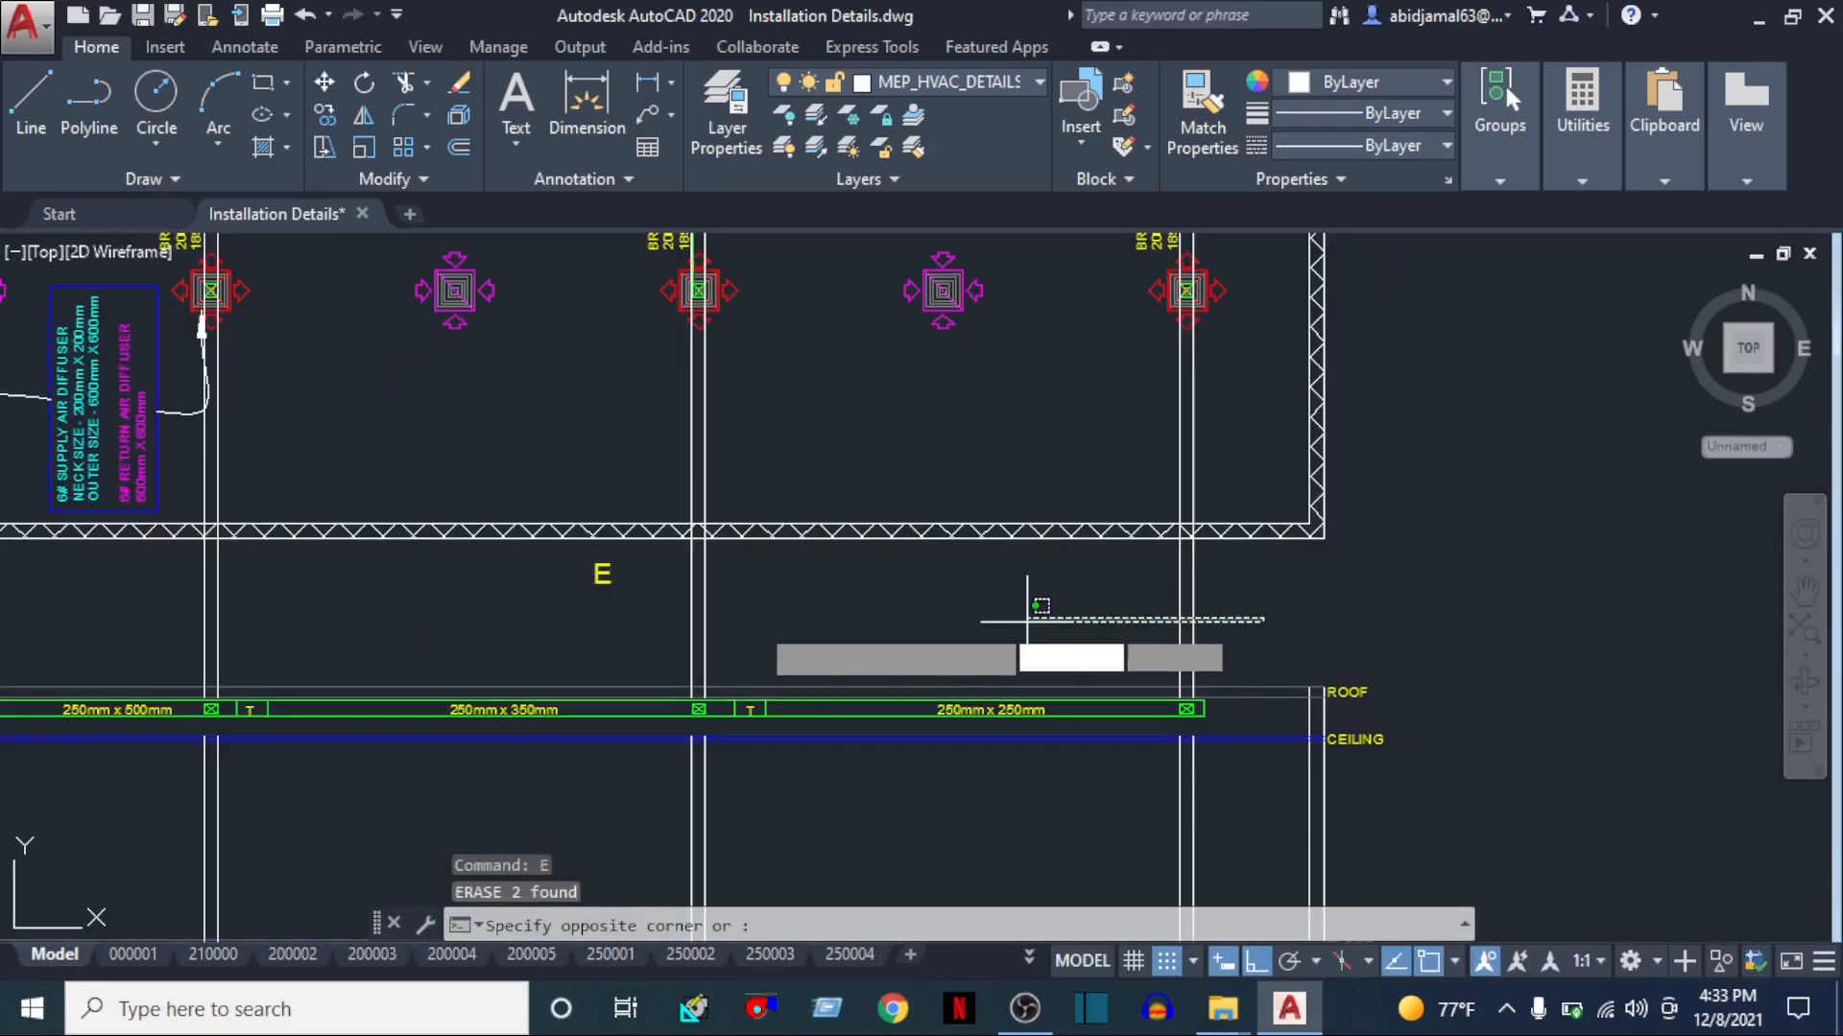
left_click(660, 635)
type("e")
left_click(259, 580)
left_click(193, 621)
type("e")
Erase the remaining six branch construction lines below the main duct
middle_click_drag(551, 589, 927, 363)
scroll(927, 362, "down", 2)
scroll(1277, 729, "down", 2)
left_click(1242, 724)
left_click(519, 748)
type("e")
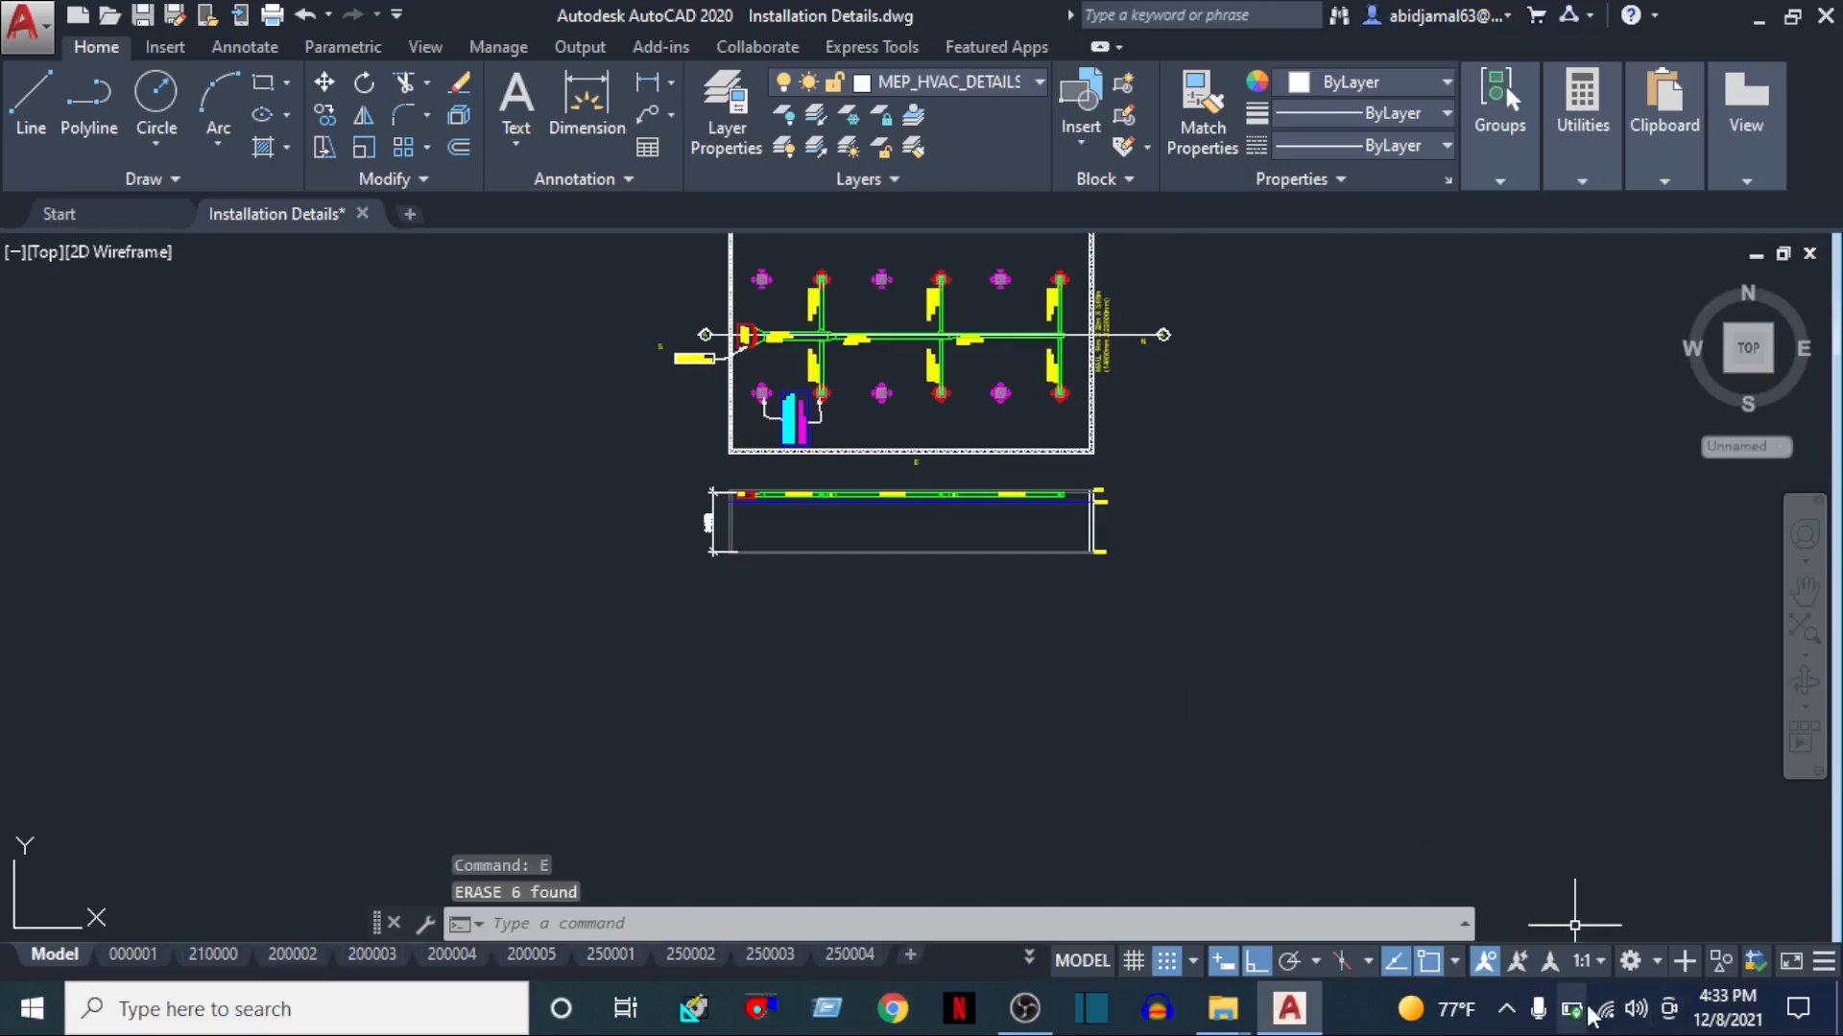
scroll(895, 459, "up", 5)
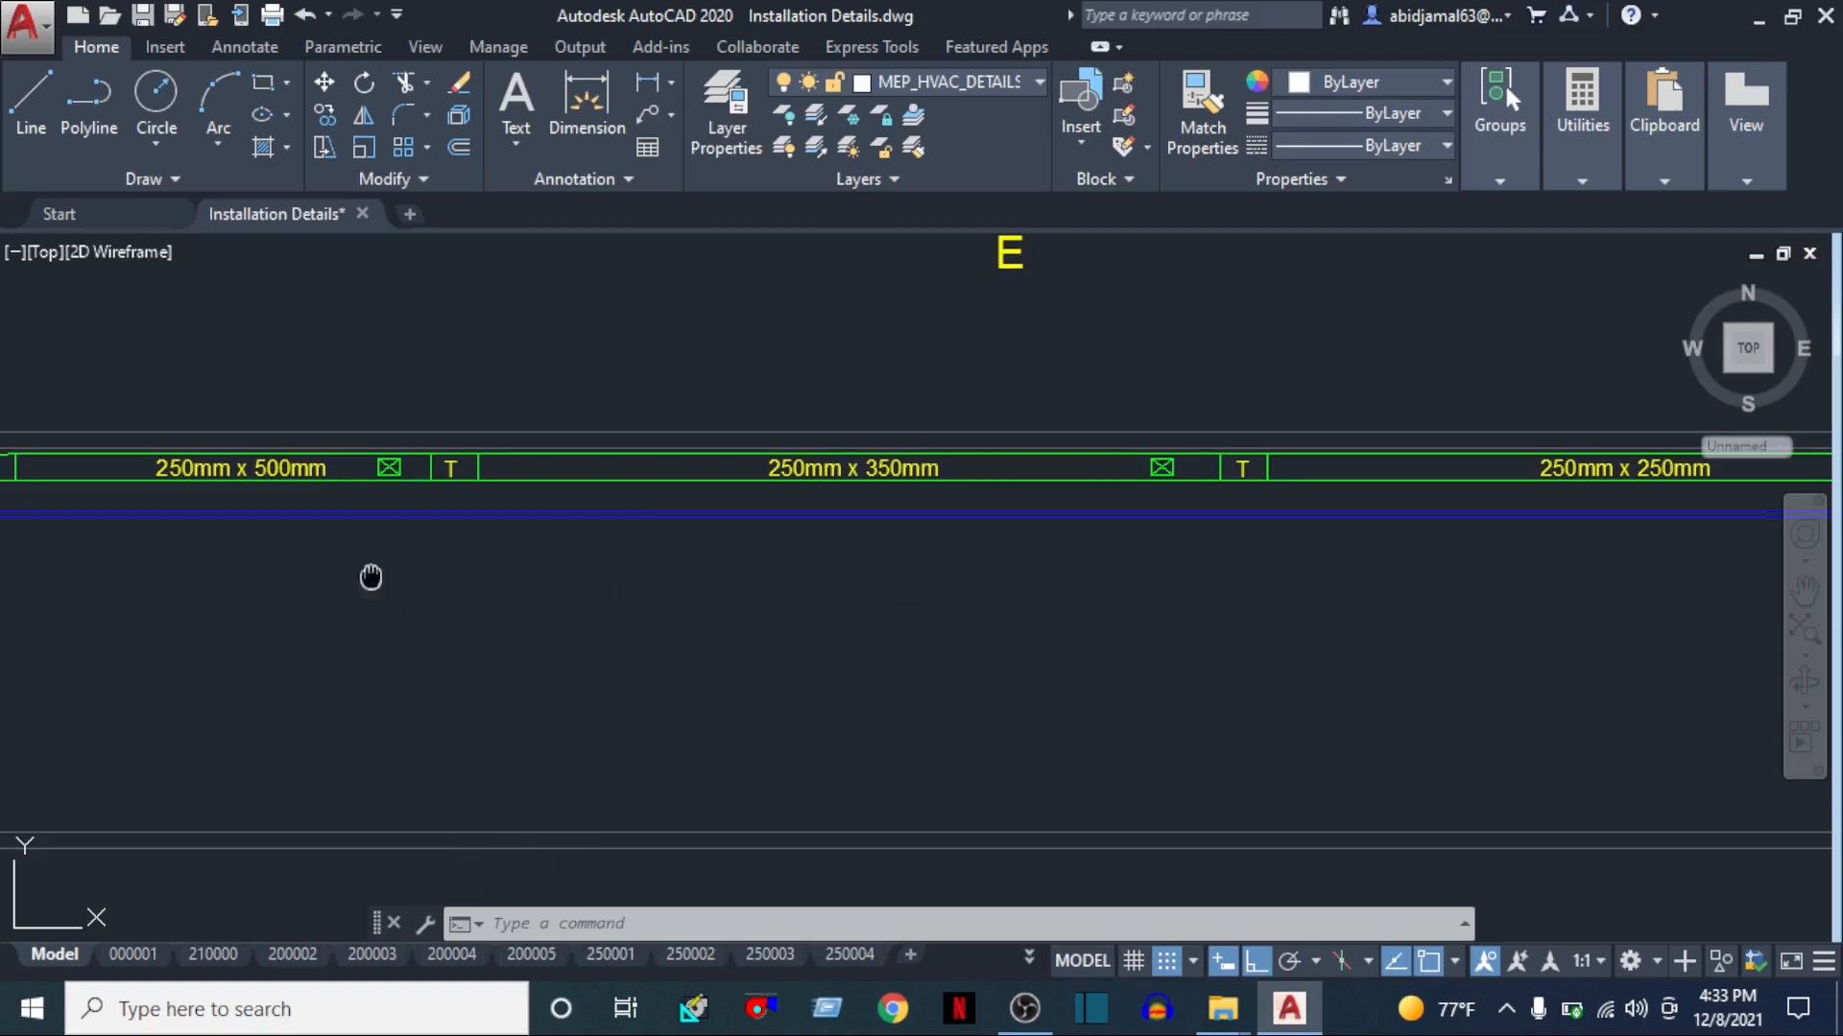
middle_click_drag(371, 576, 706, 625)
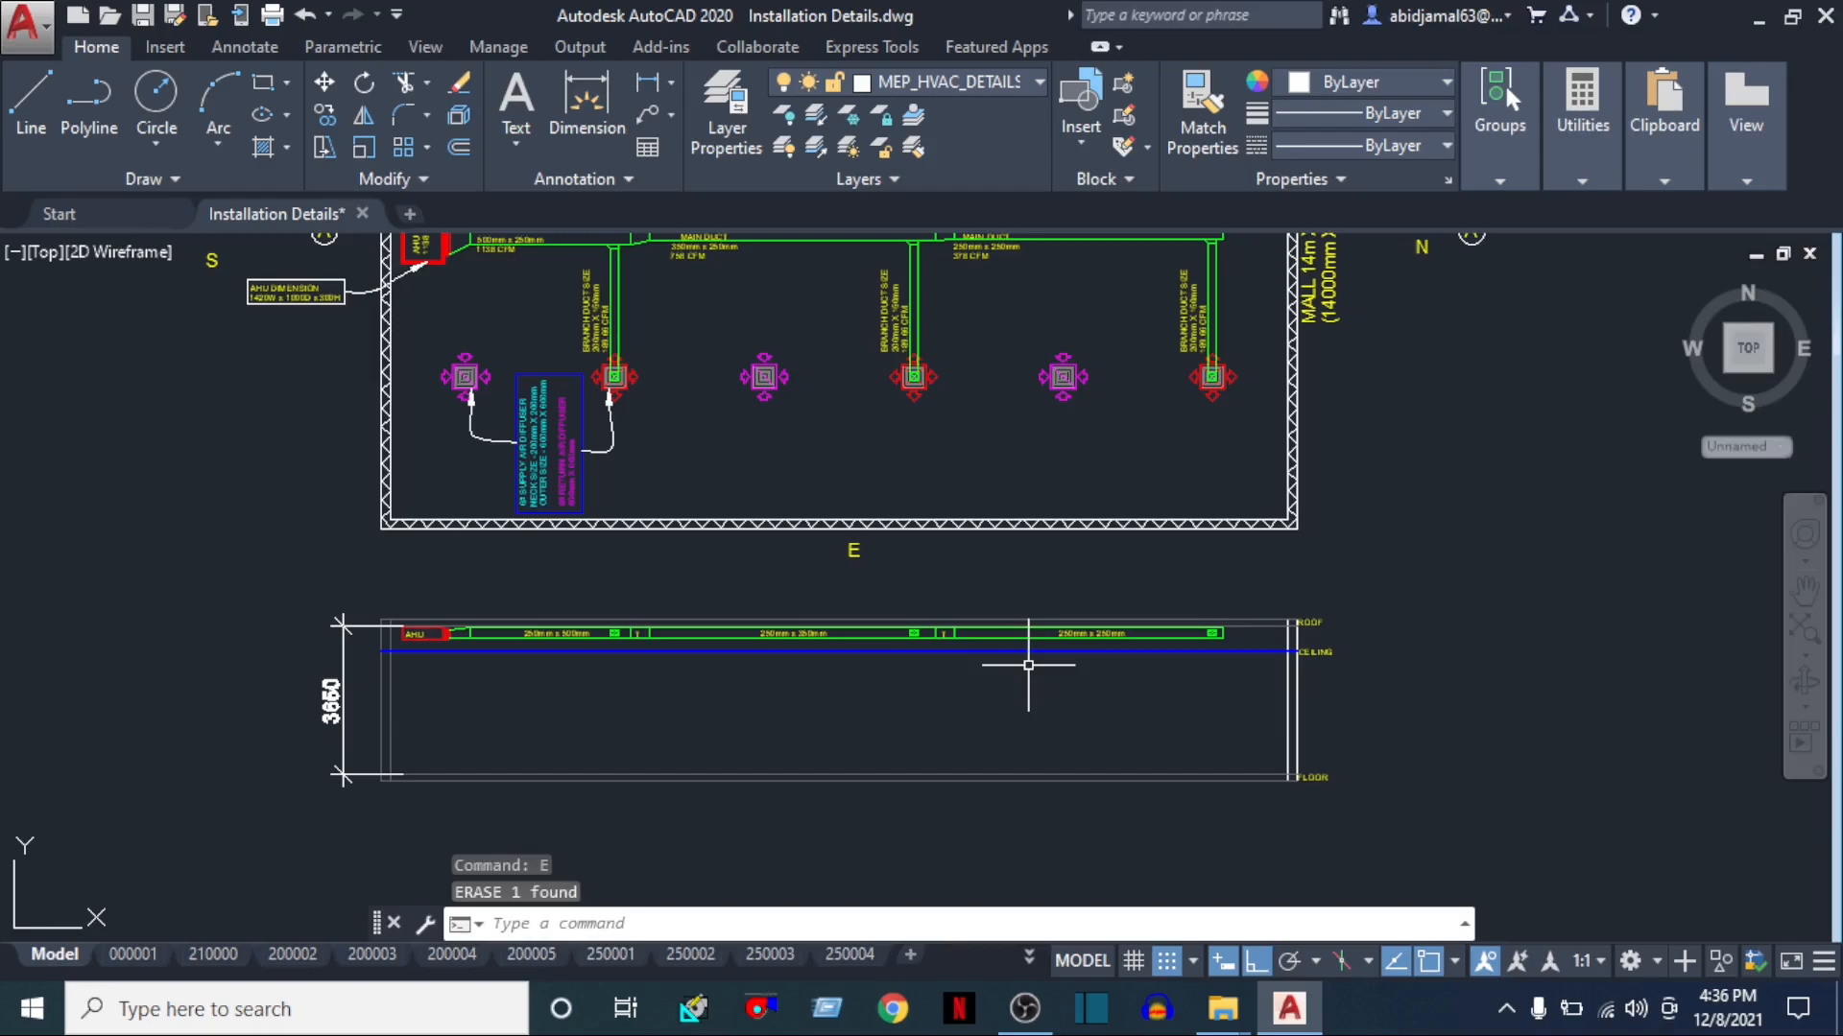
scroll(513, 536, "up", 2)
middle_click_drag(696, 556, 704, 606)
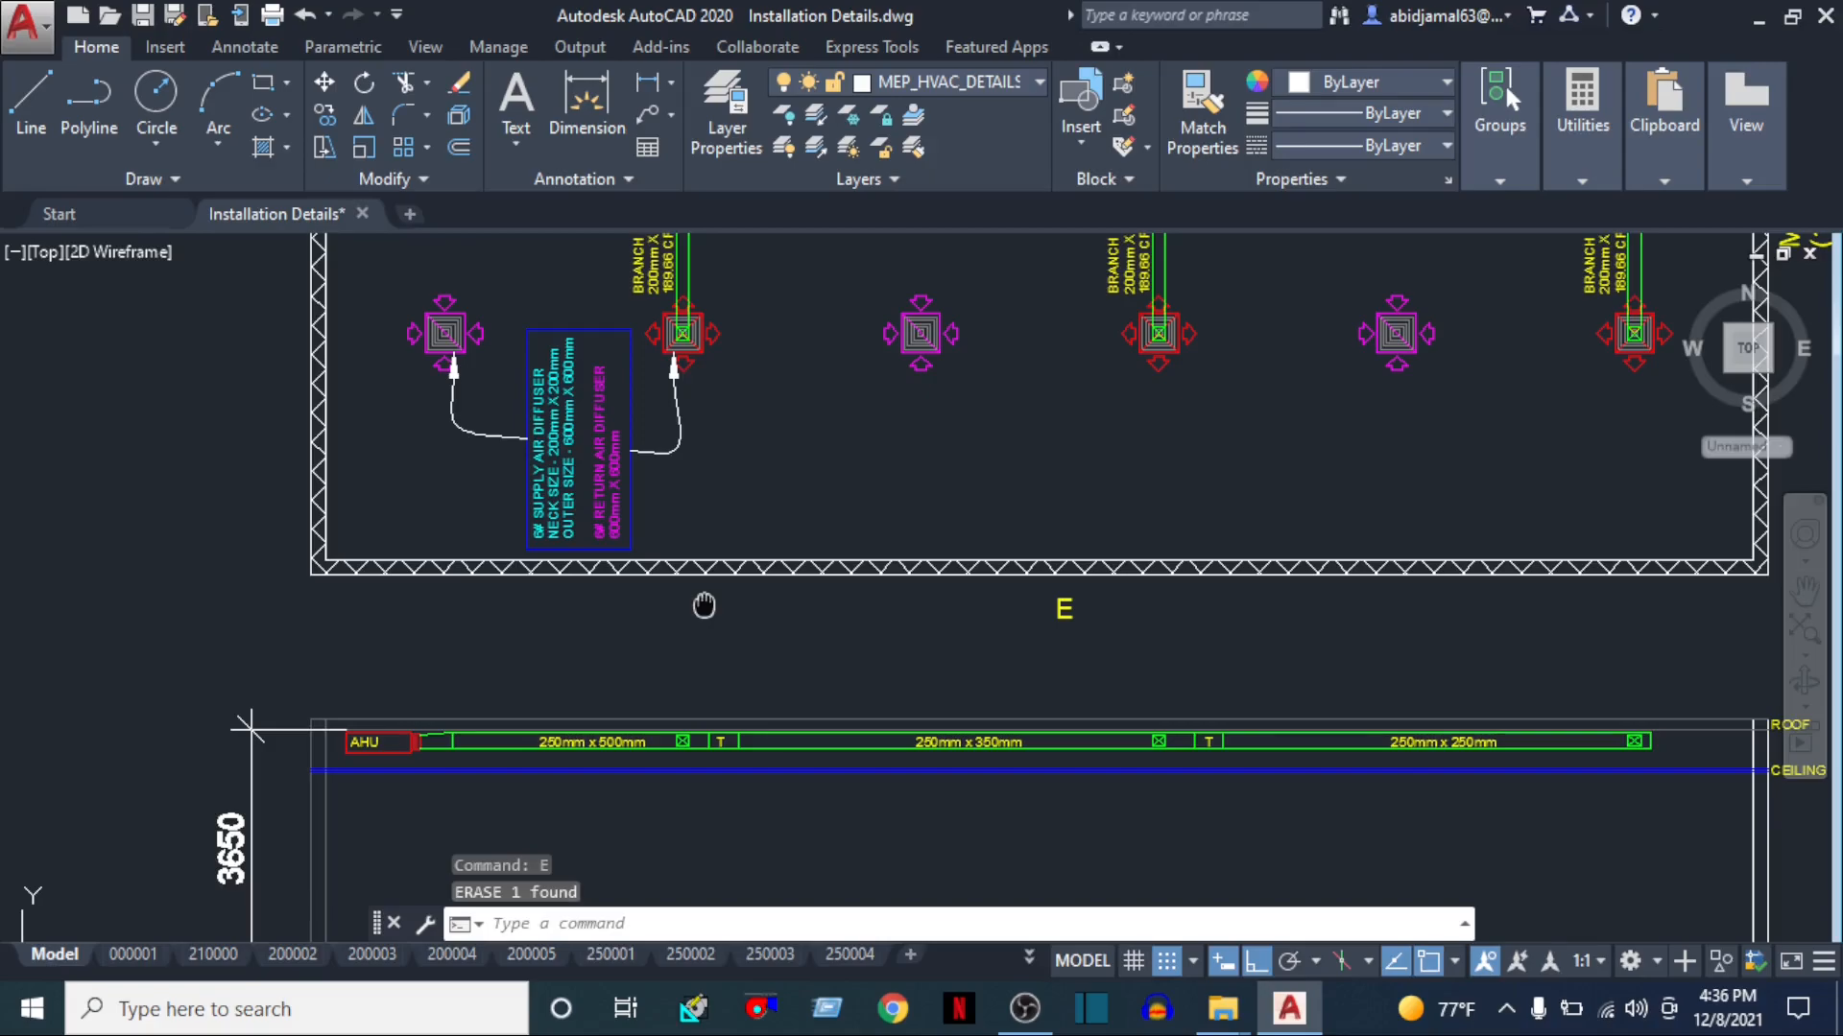
middle_click_drag(703, 605, 703, 622)
key("space")
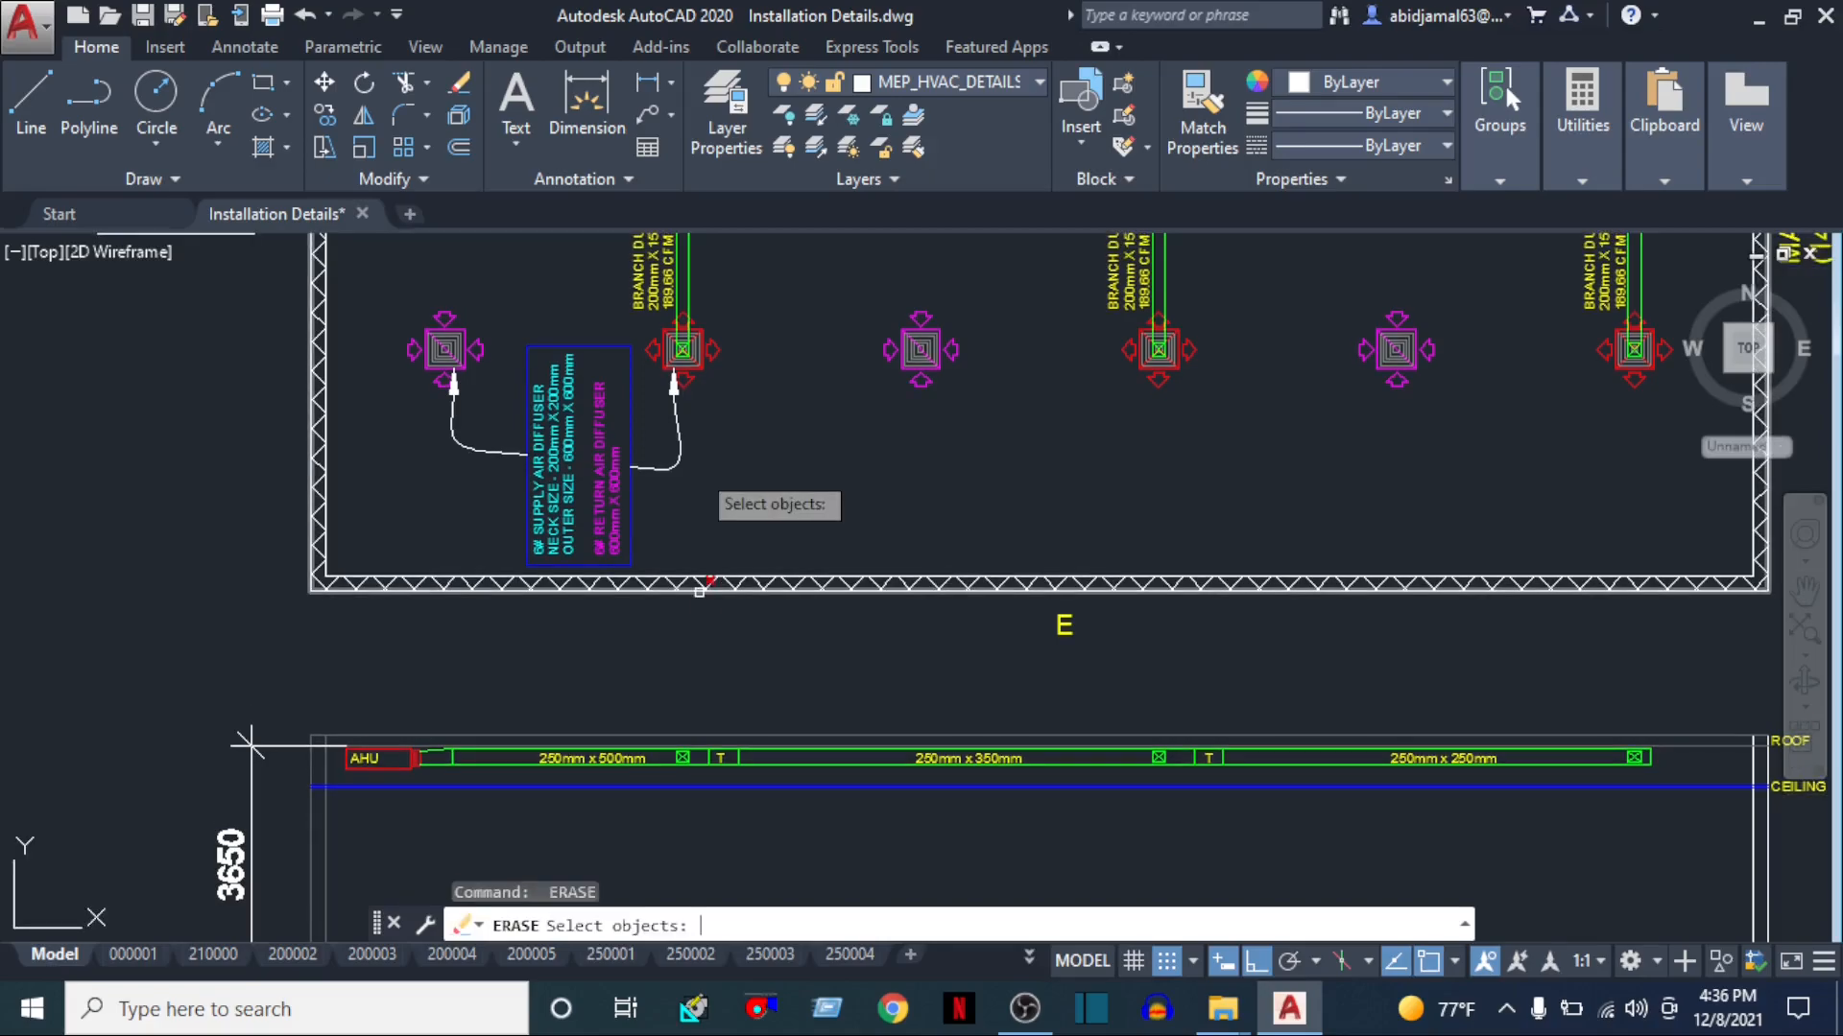
key("Escape")
key("Escape")
key("Escape")
scroll(687, 374, "up", 4)
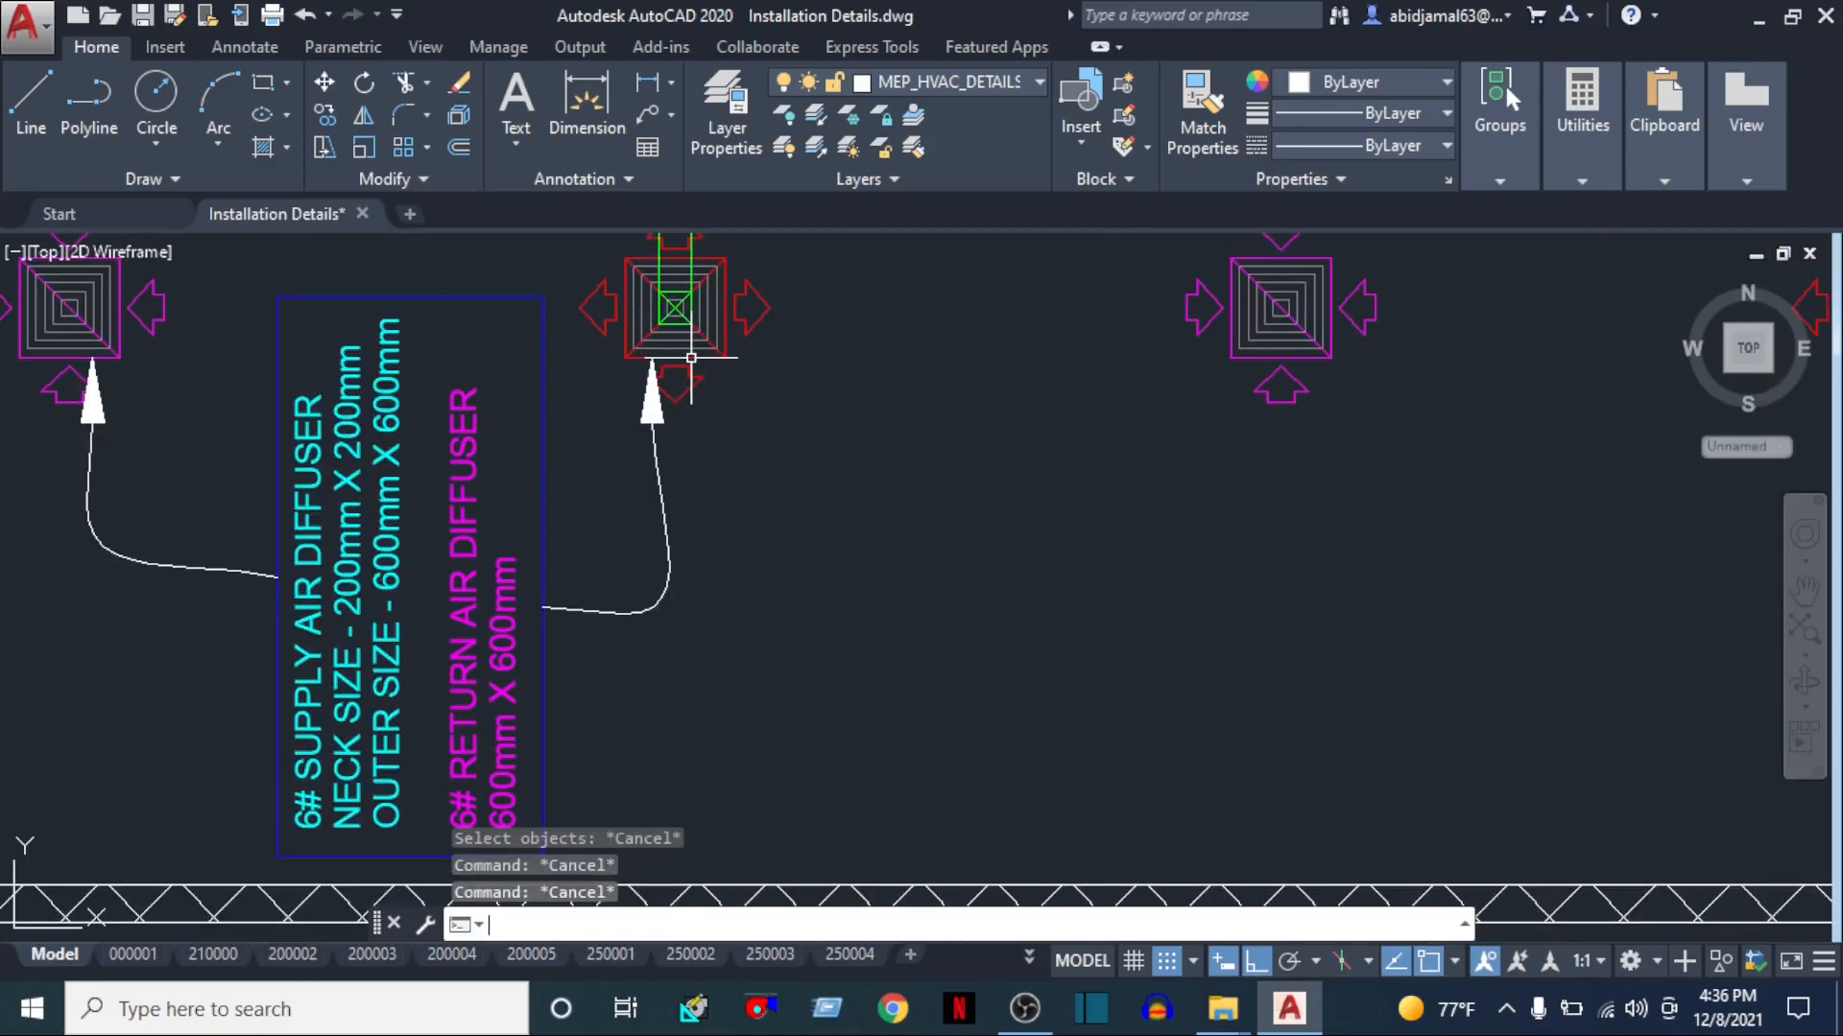
Draw vertical construction lines through the left and right edges of the plan's first magenta diffuser
mouse_move(769, 954)
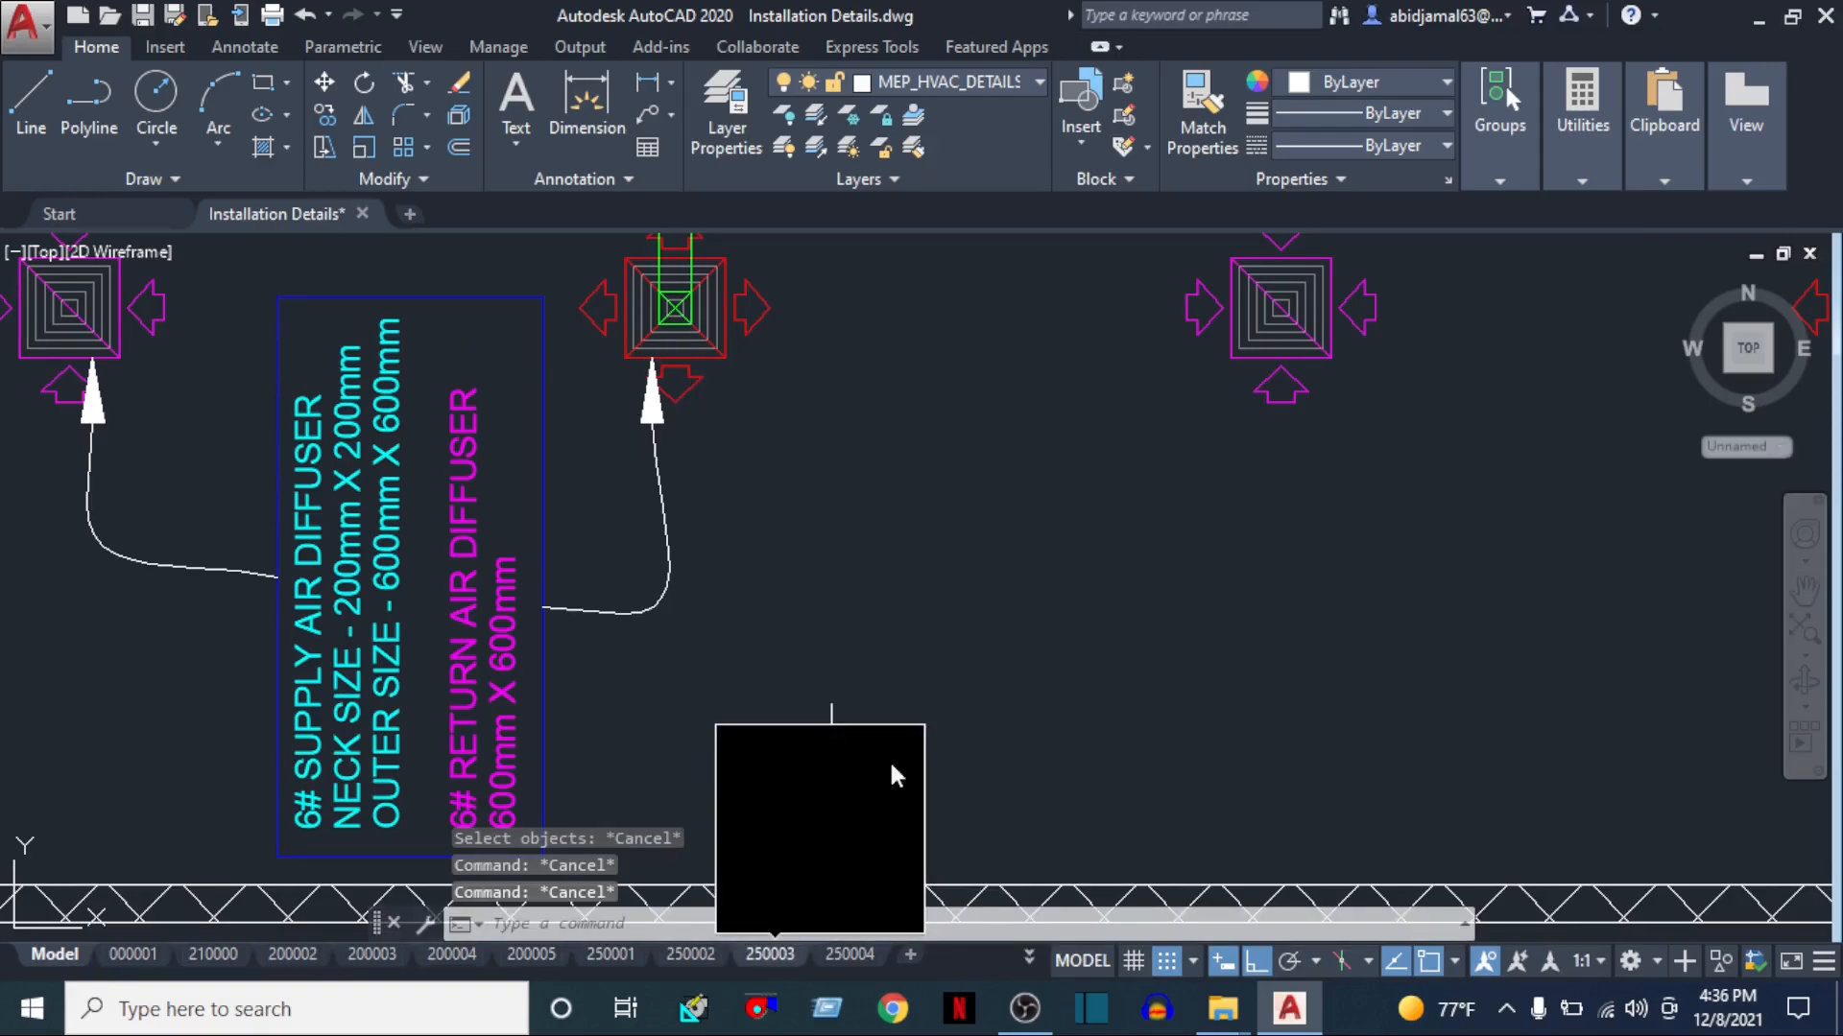
key("Return")
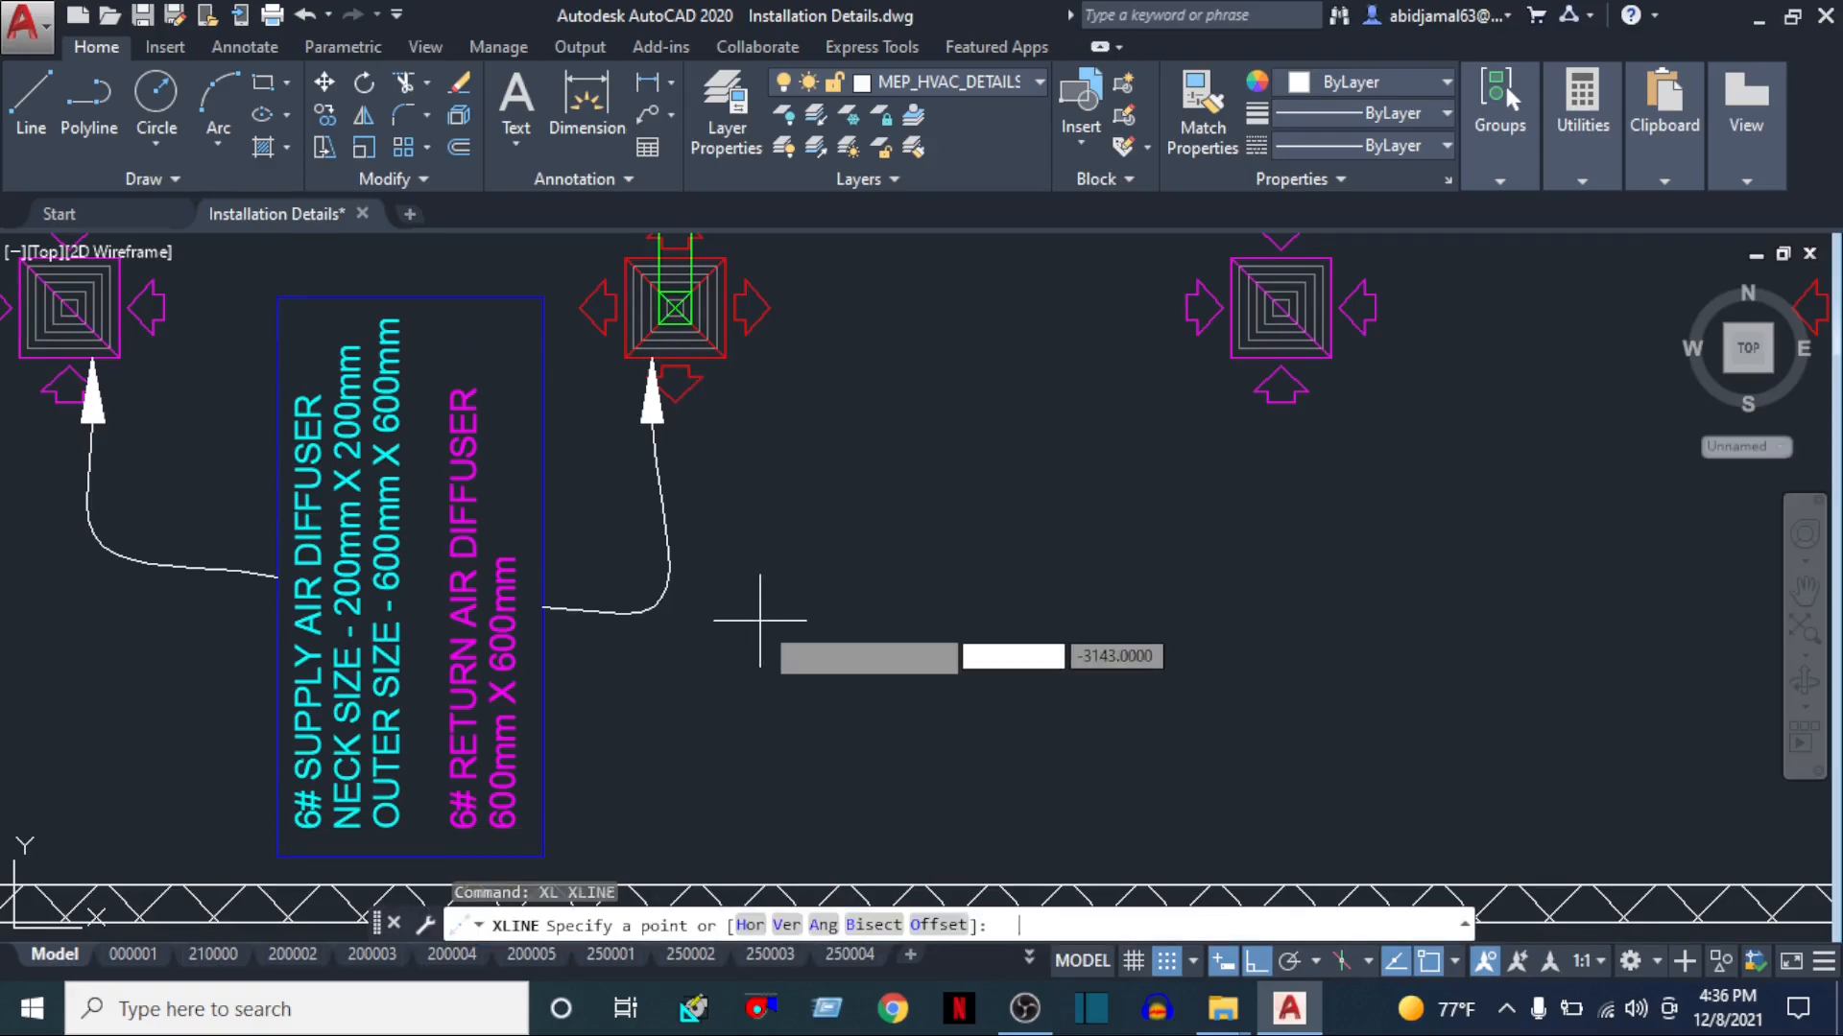
middle_click_drag(433, 528, 824, 577)
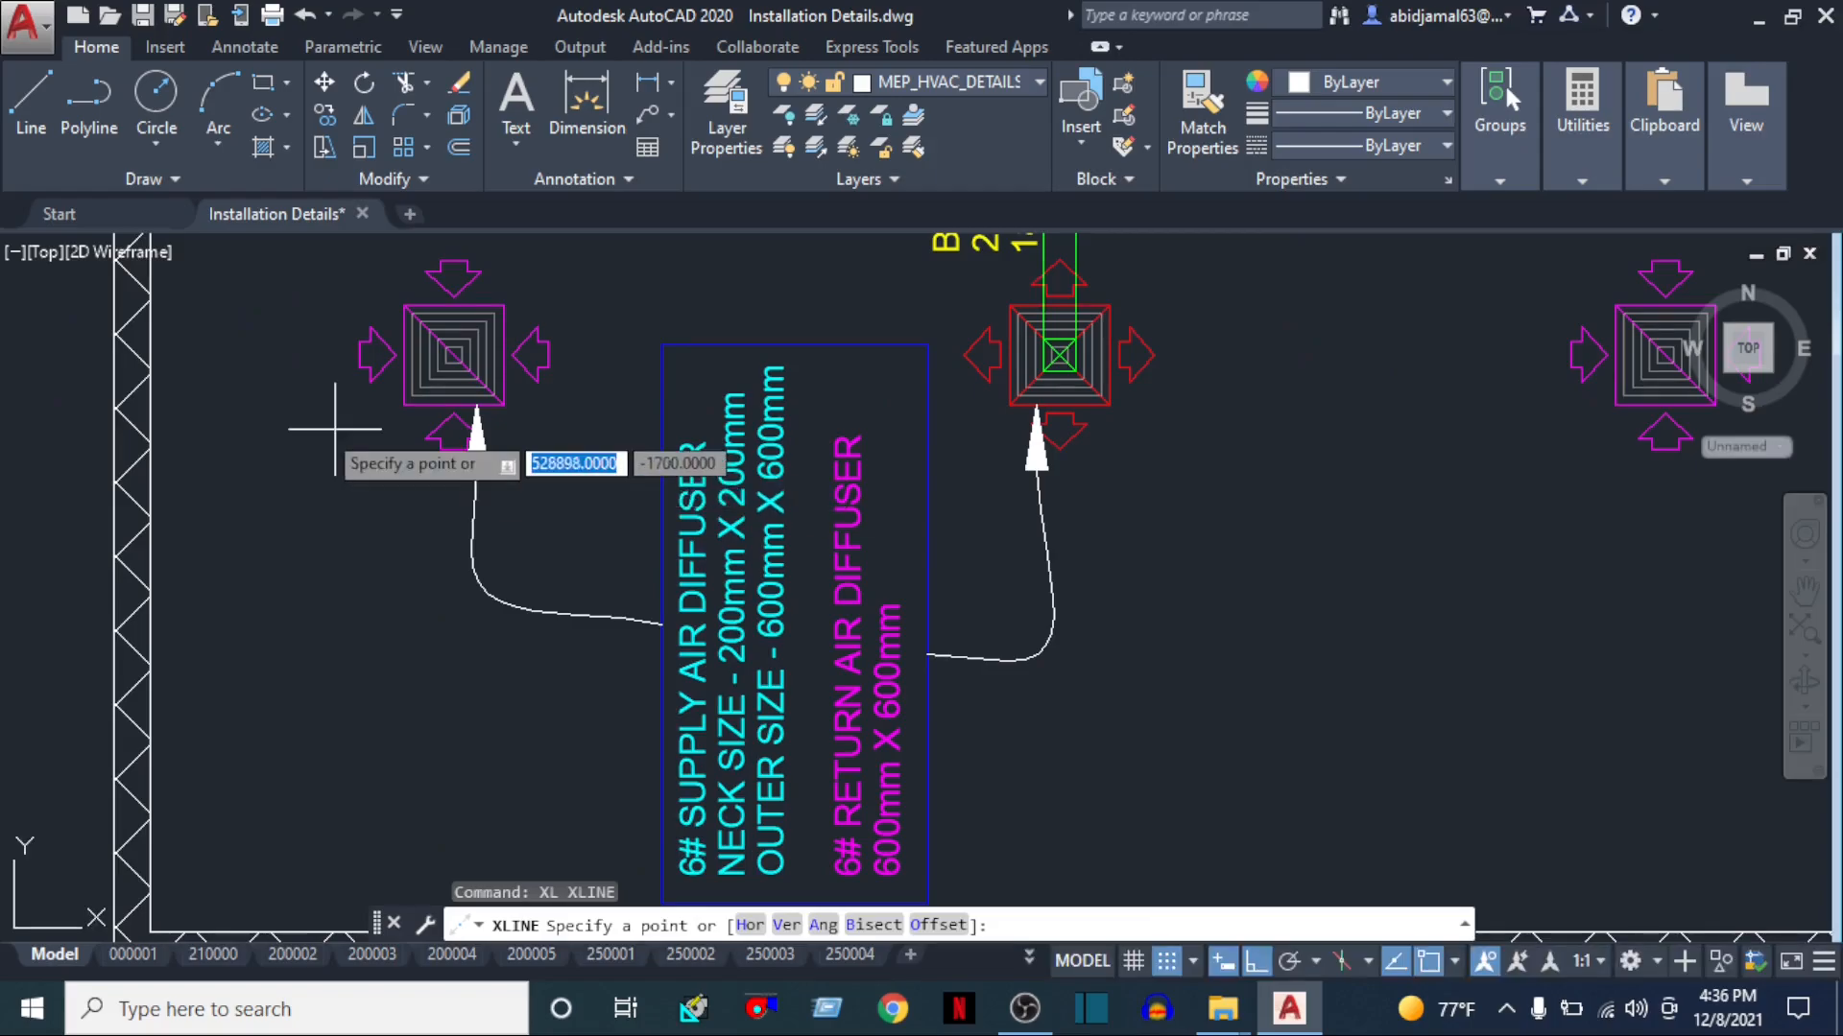
scroll(362, 413, "up", 3)
left_click(426, 396)
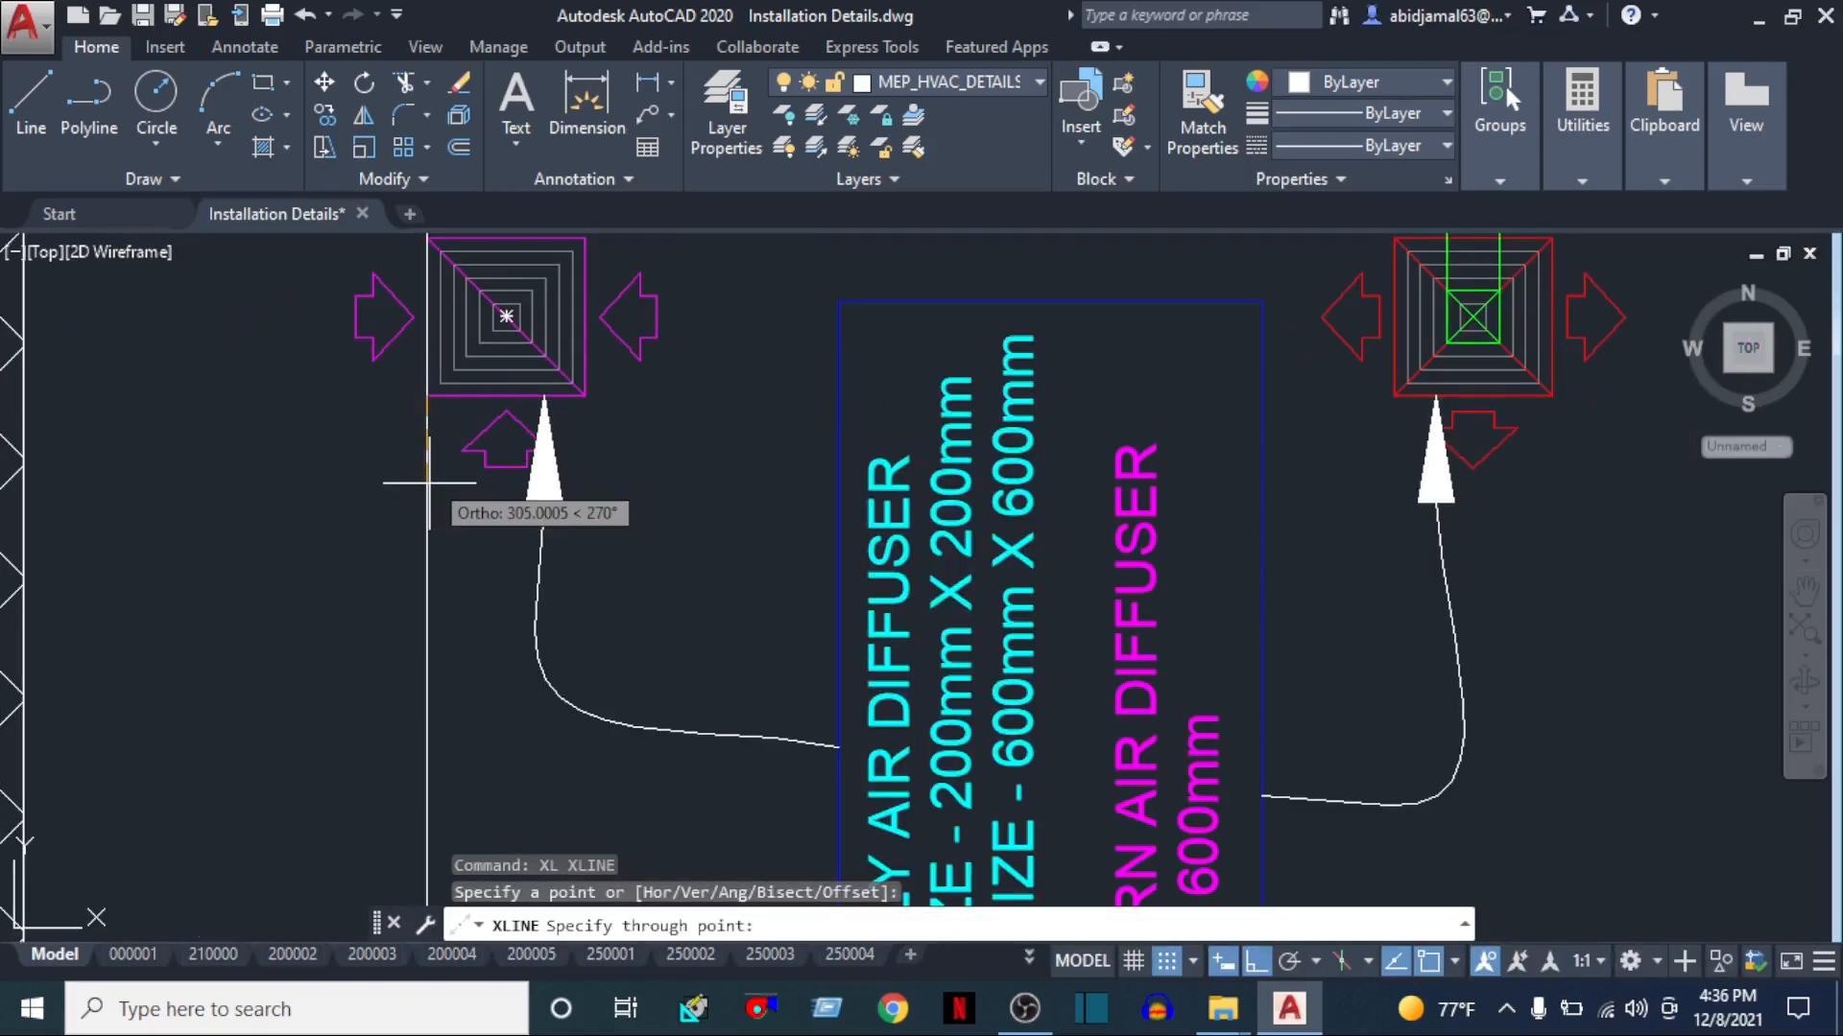
left_click(427, 485)
key("Return")
key("Return")
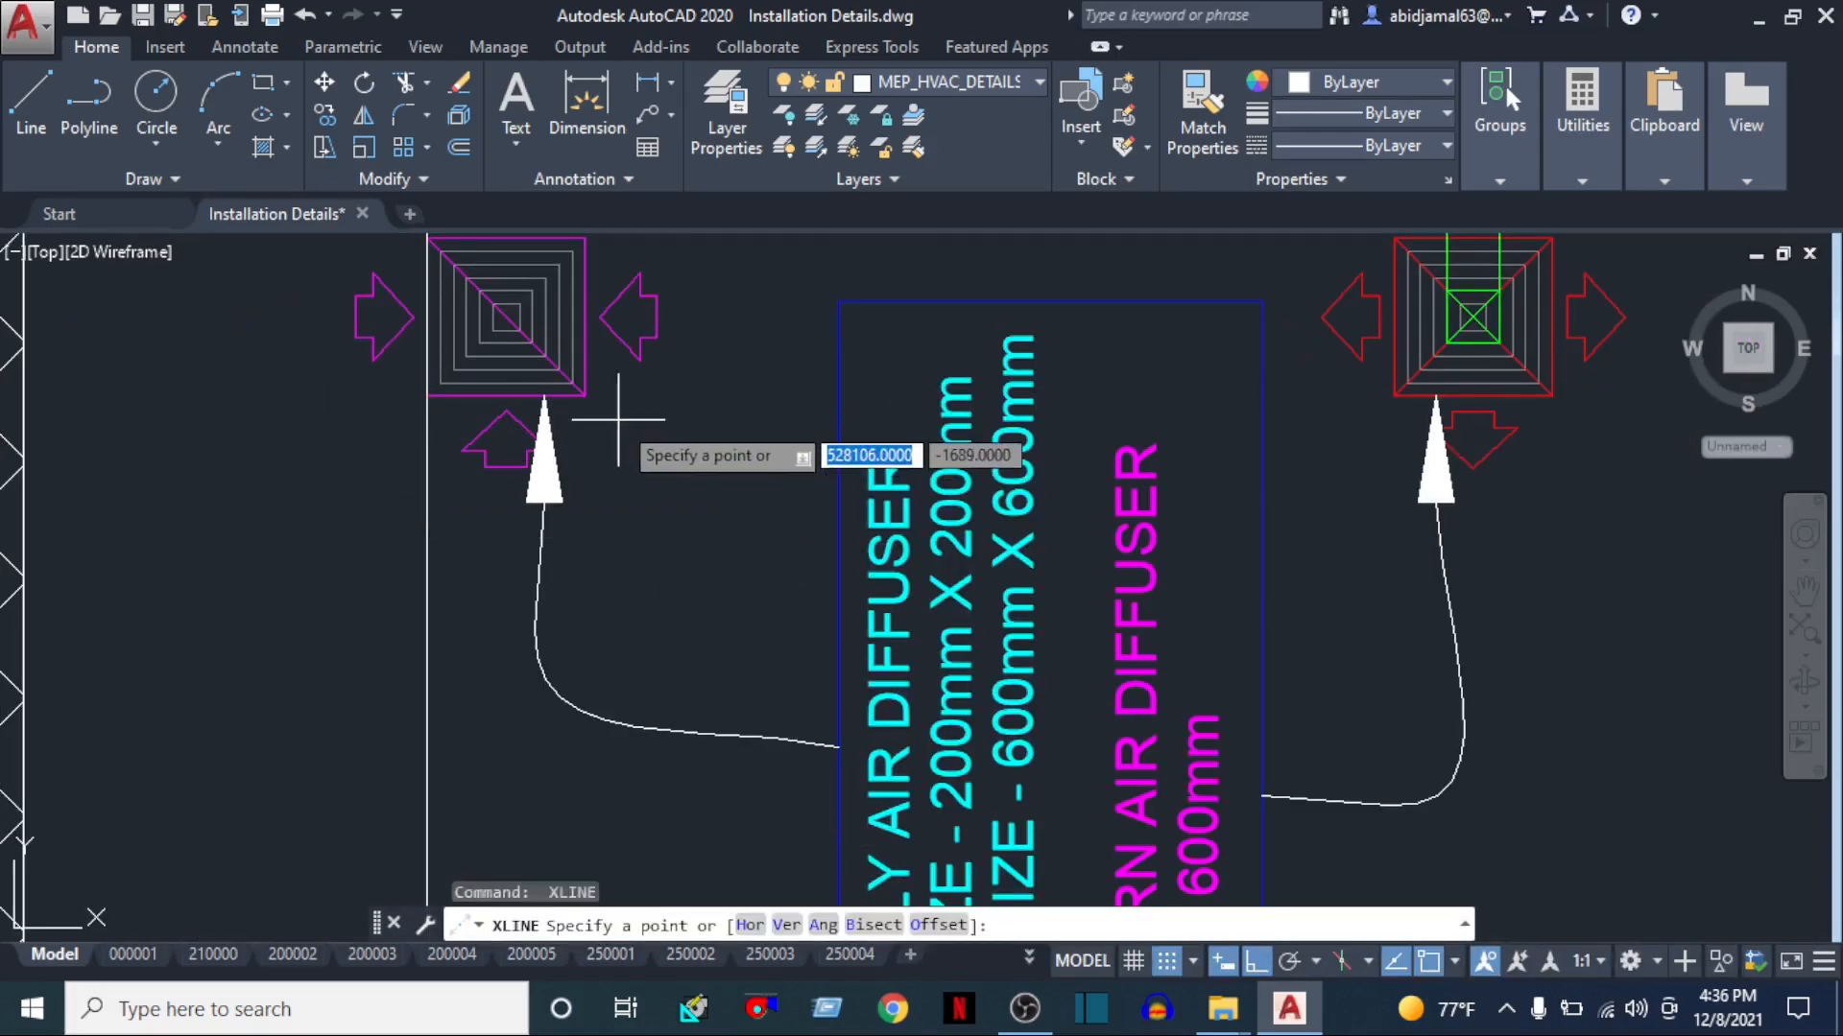
left_click(585, 395)
key("Escape")
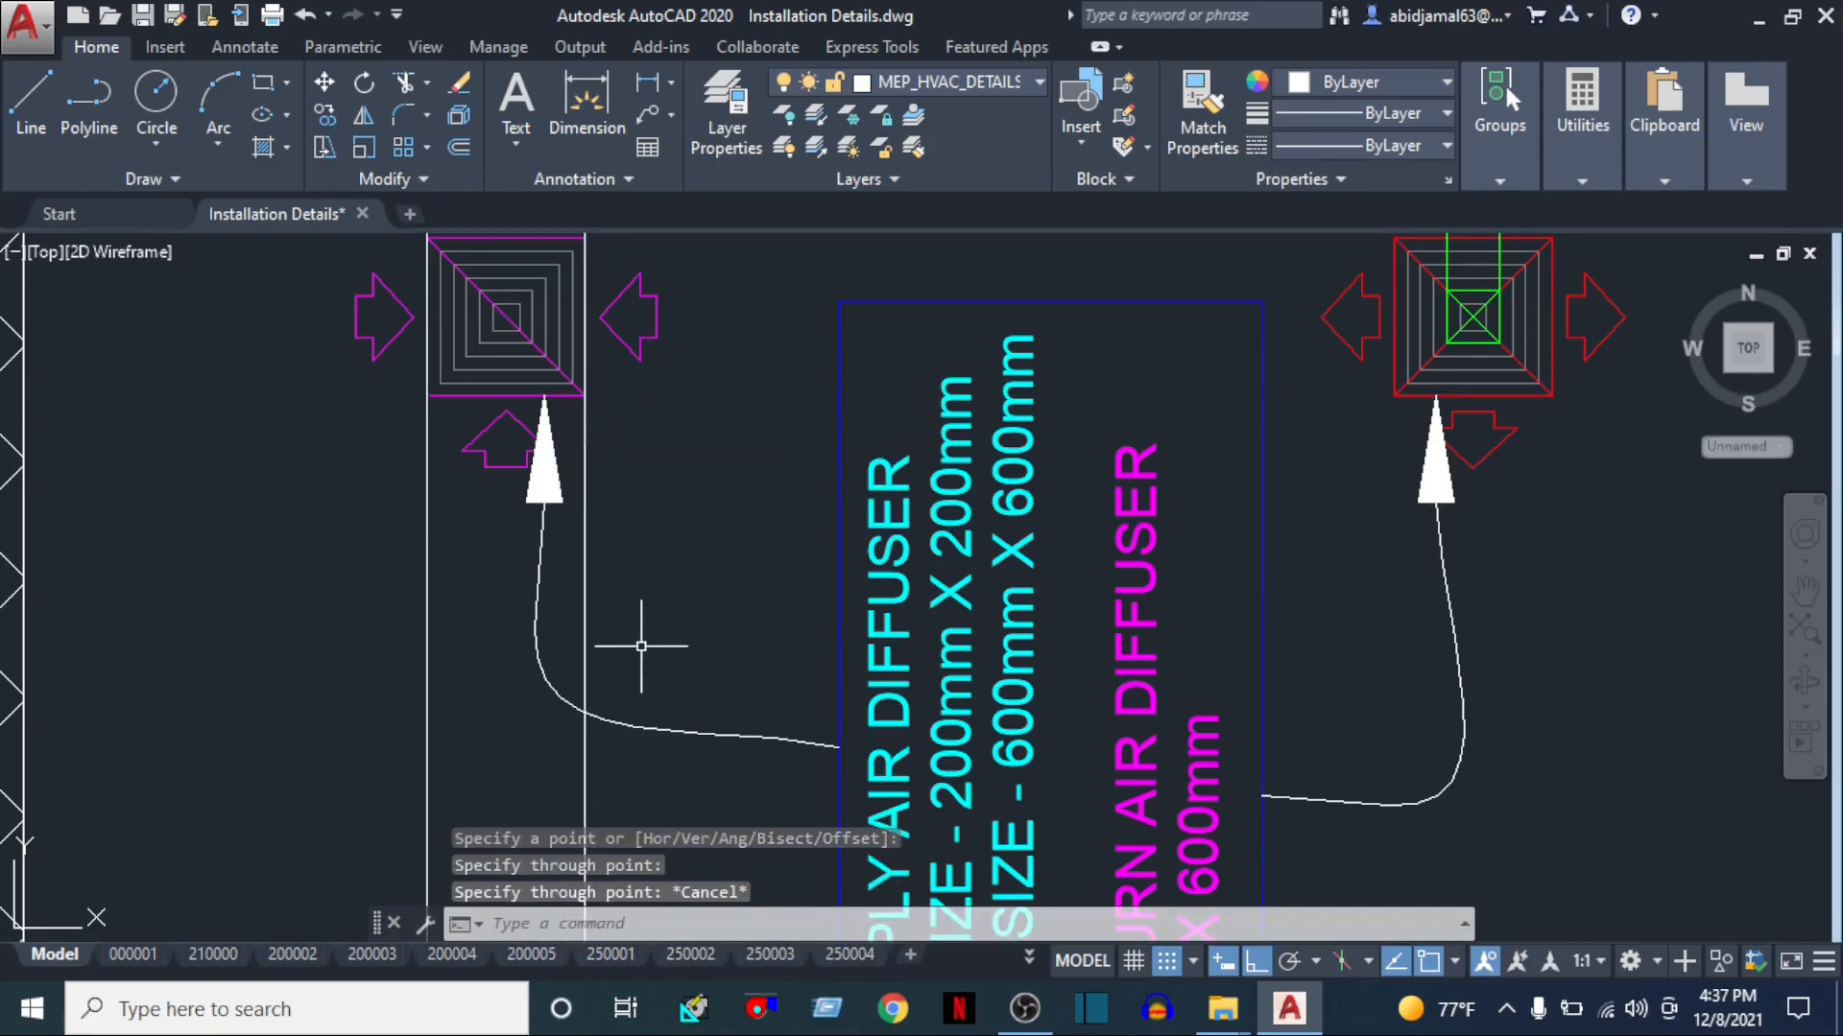
middle_click_drag(544, 705, 526, 506)
key("Escape")
key("Escape")
Trim the diffuser's two construction lines above and below the ceiling in the section, keeping the segments within its thickness
scroll(516, 758, "down", 3)
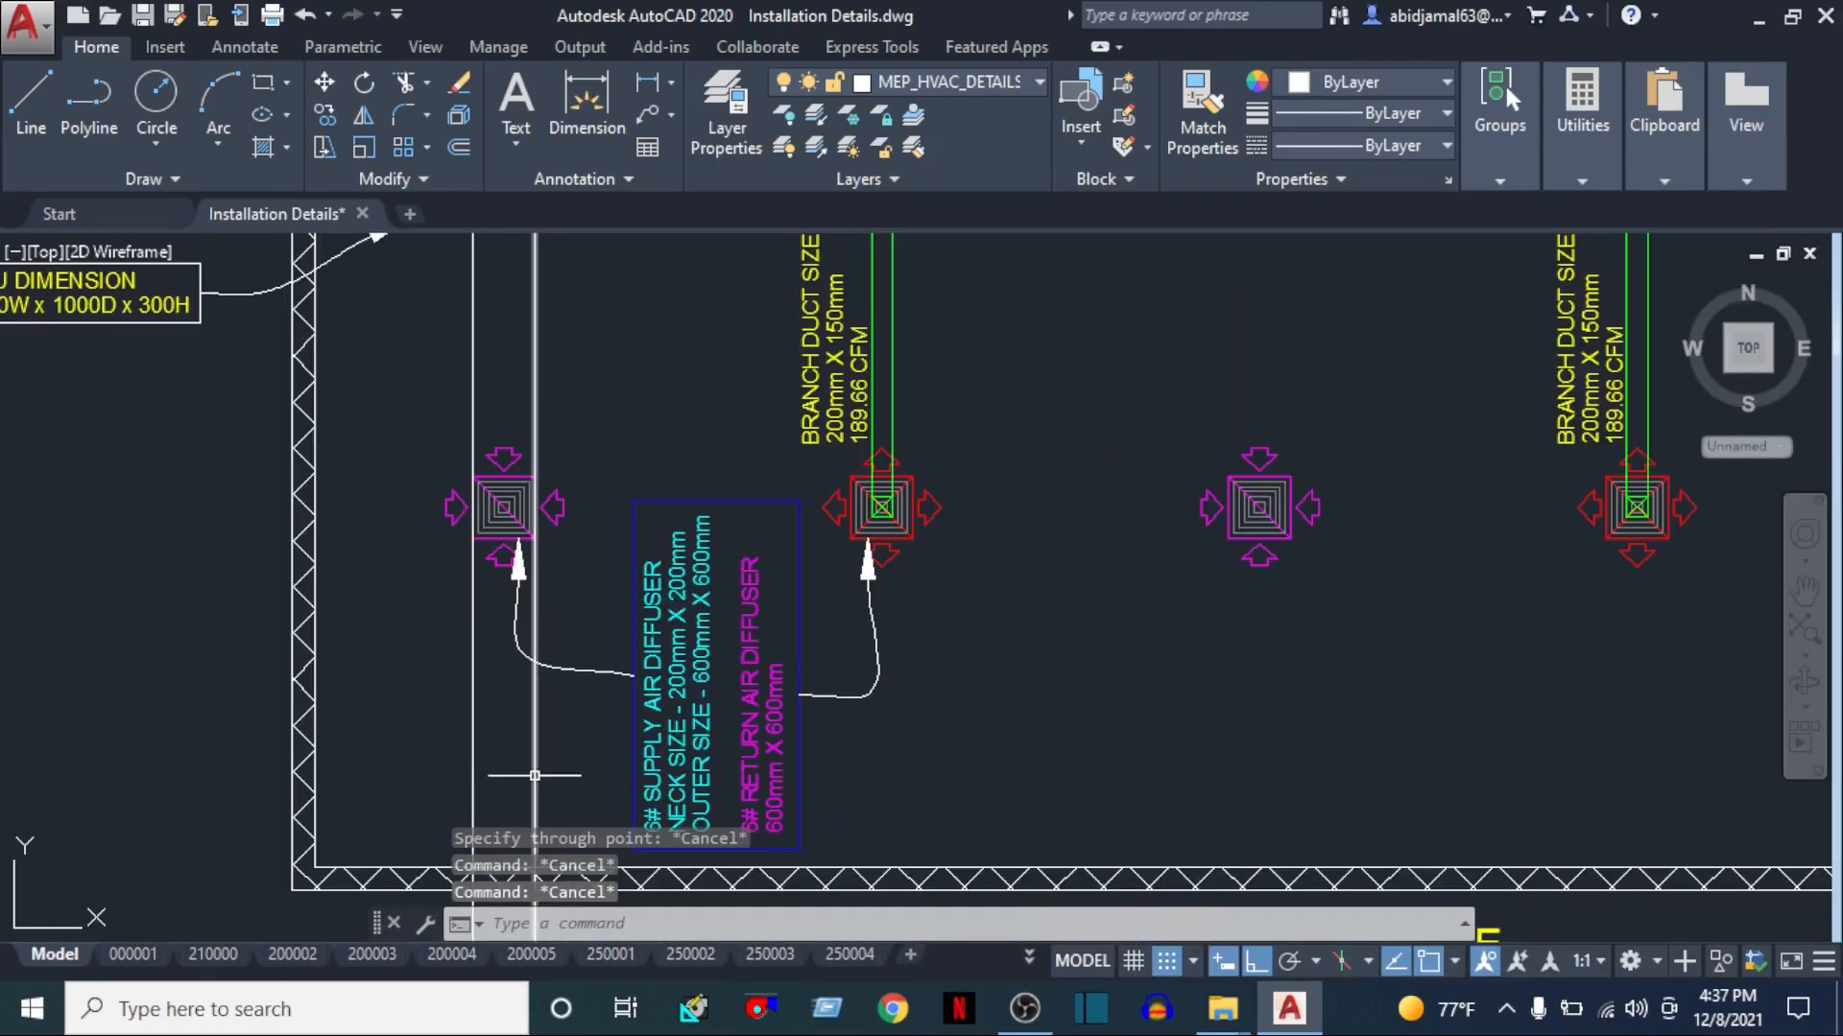
middle_click_drag(535, 773, 597, 395)
scroll(584, 821, "up", 6)
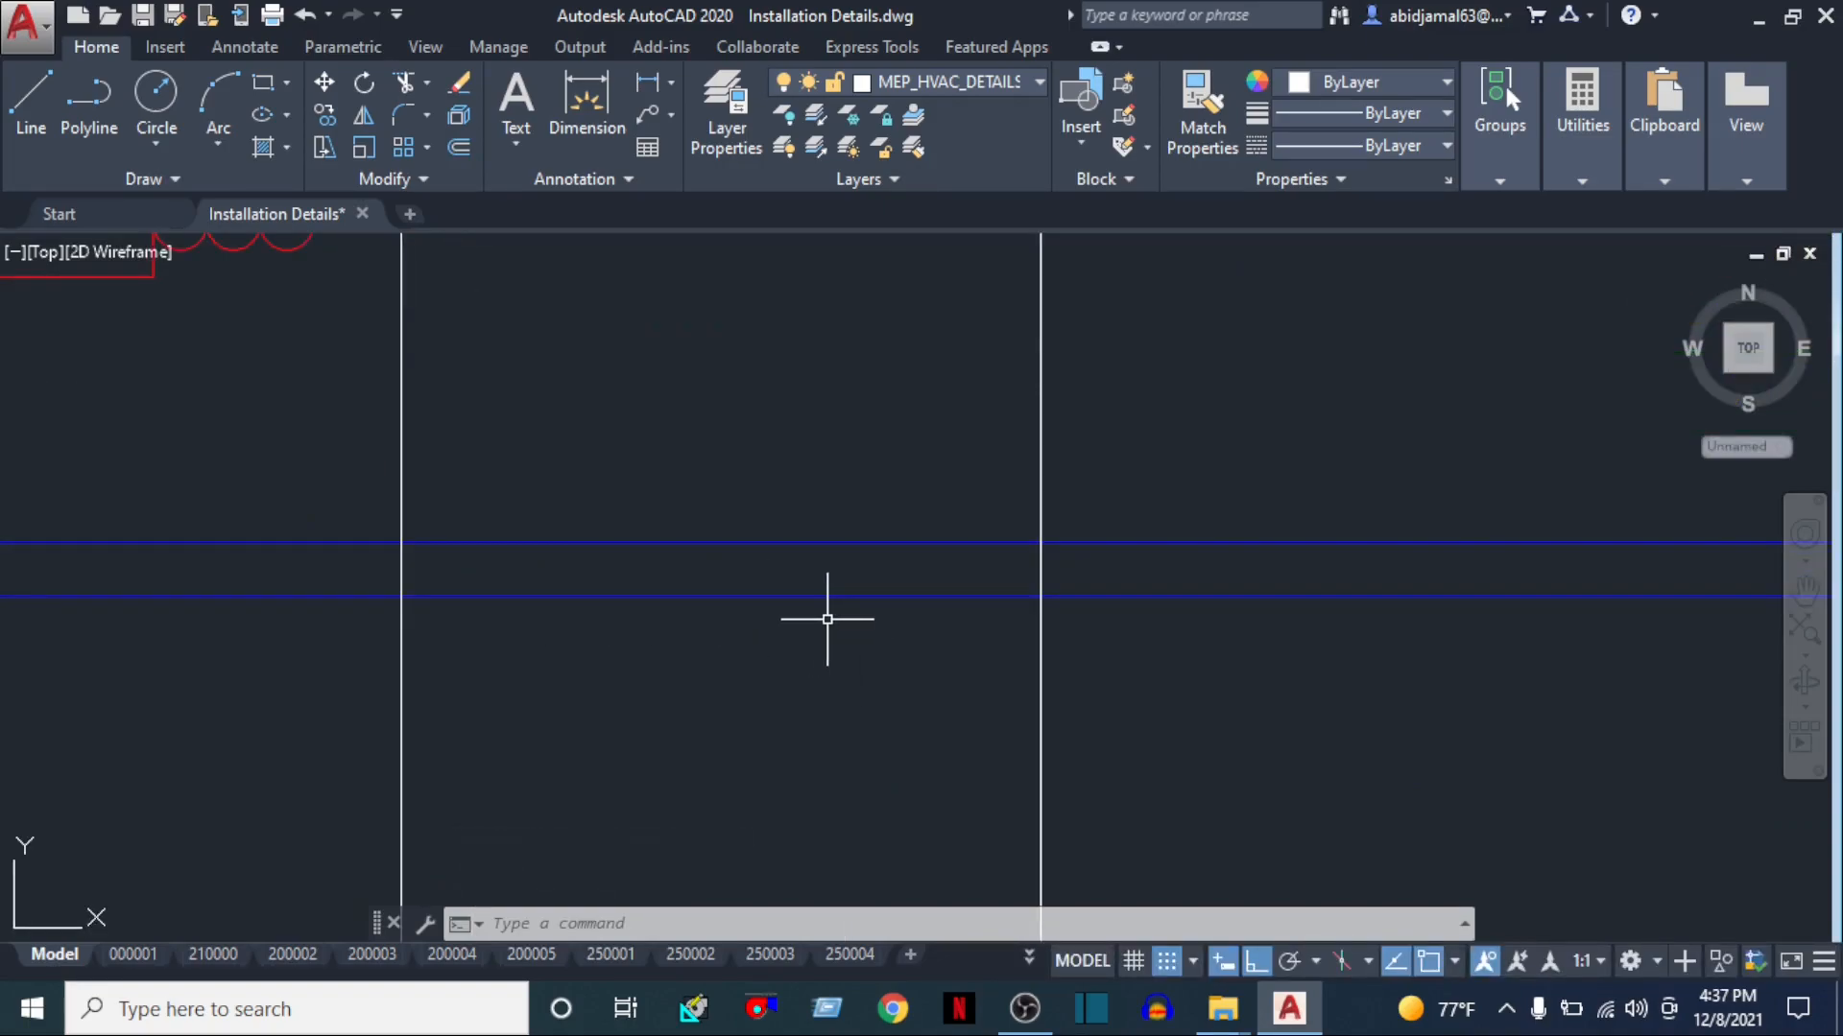
key("Return")
key("Return")
left_click(1143, 670)
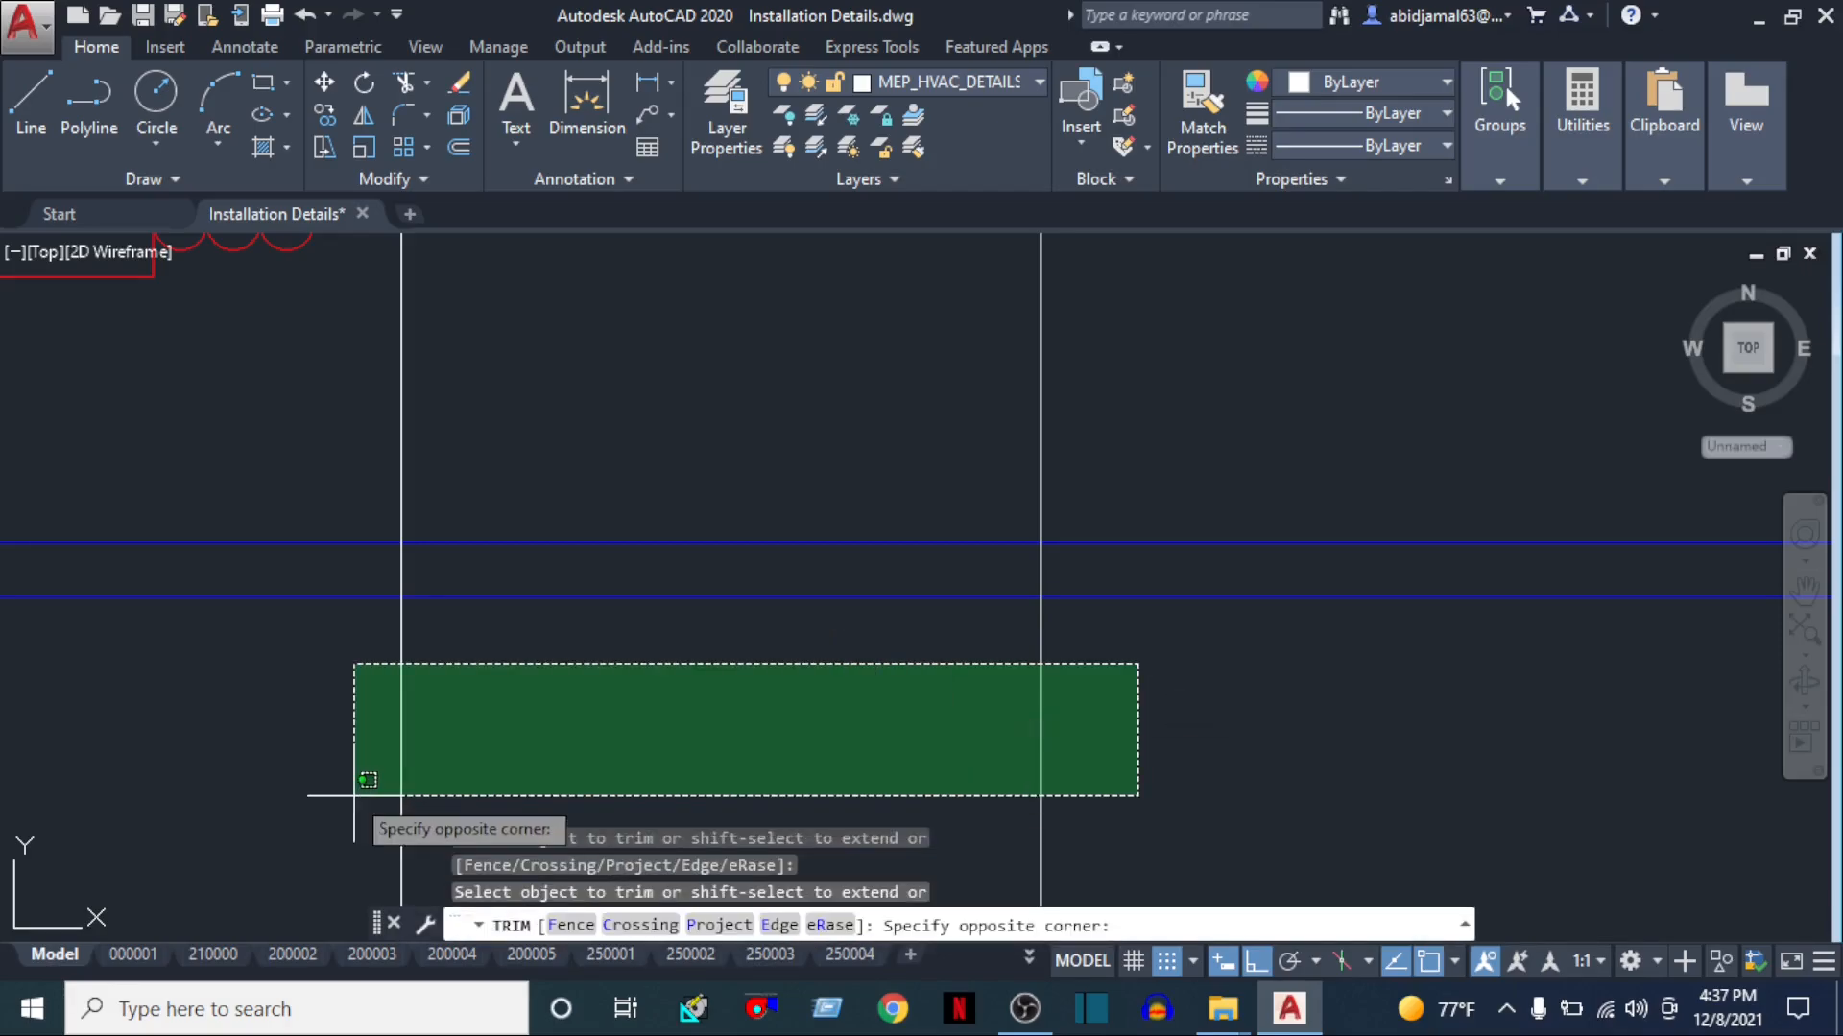
left_click(349, 787)
left_click(1168, 430)
left_click(317, 460)
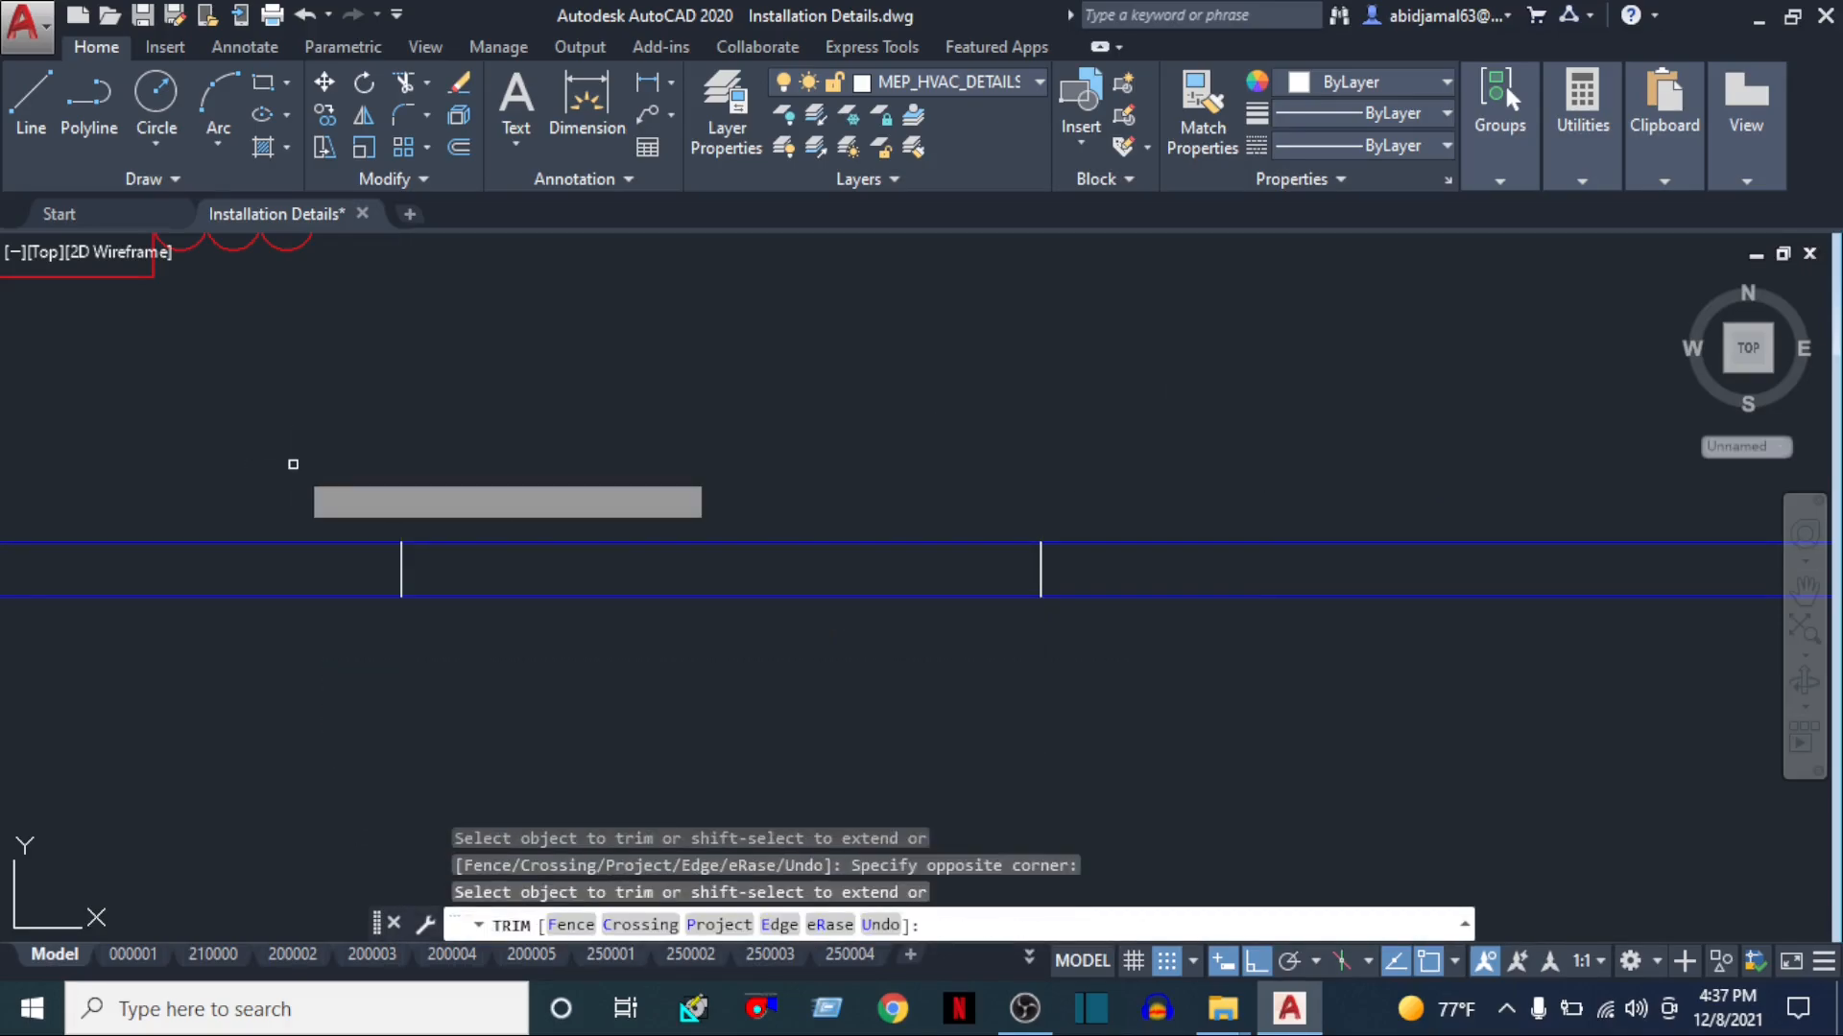
key("Escape")
Trim the ceiling's upper line between the two short vertical segments to open a recess for the diffuser
scroll(587, 428, "down", 3)
scroll(765, 557, "down", 4)
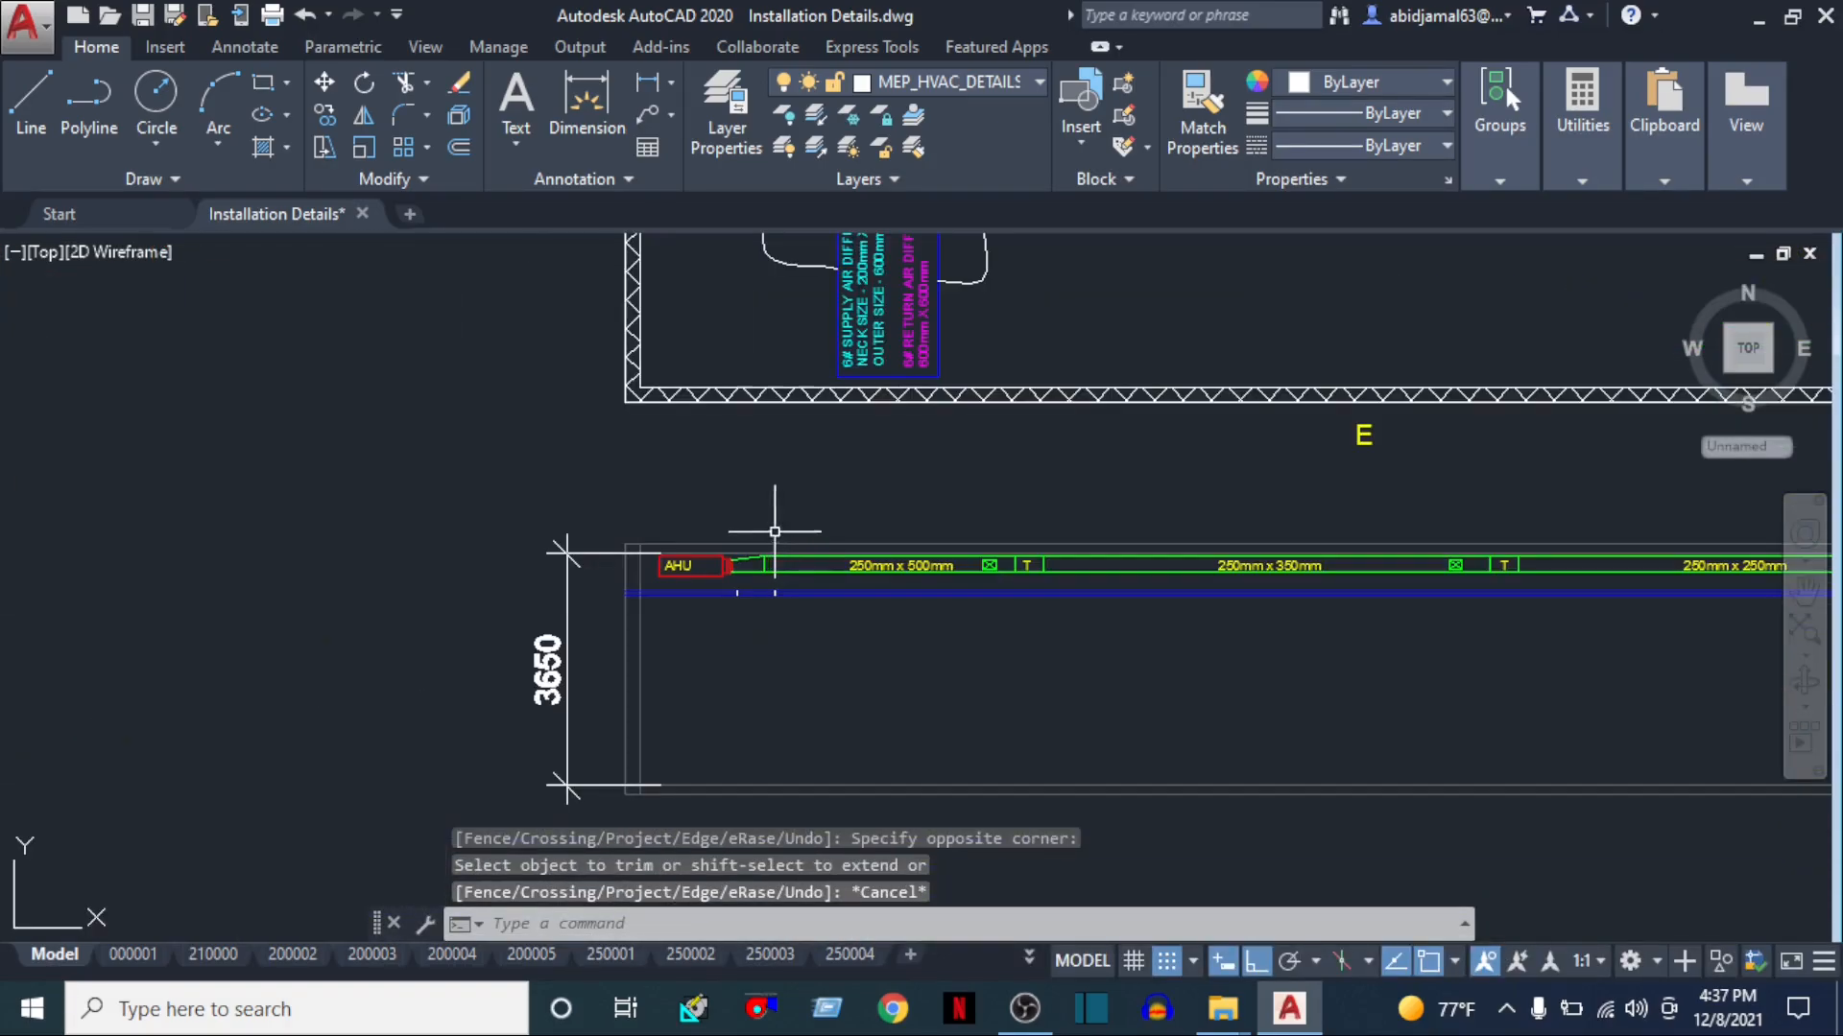
scroll(802, 626, "up", 8)
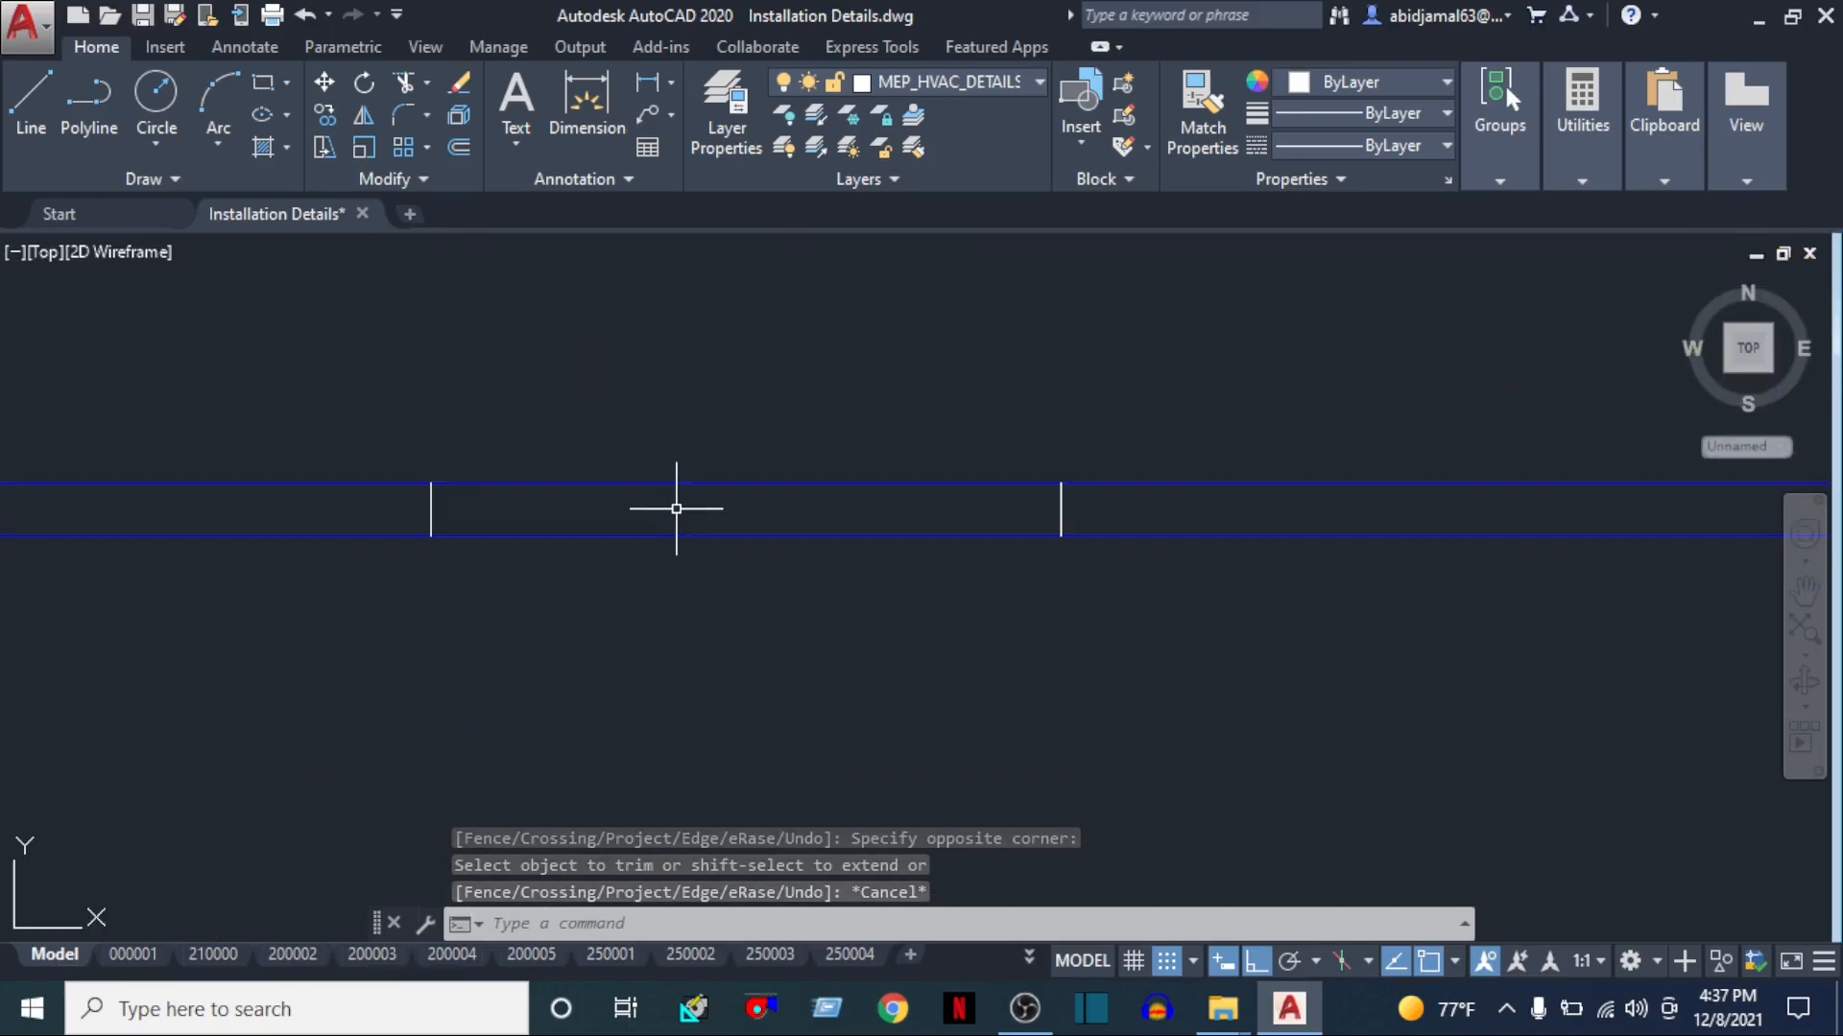
type("tr")
key("Return")
key("Return")
left_click(734, 514)
left_click(645, 443)
scroll(635, 470, "down", 3)
key("Escape")
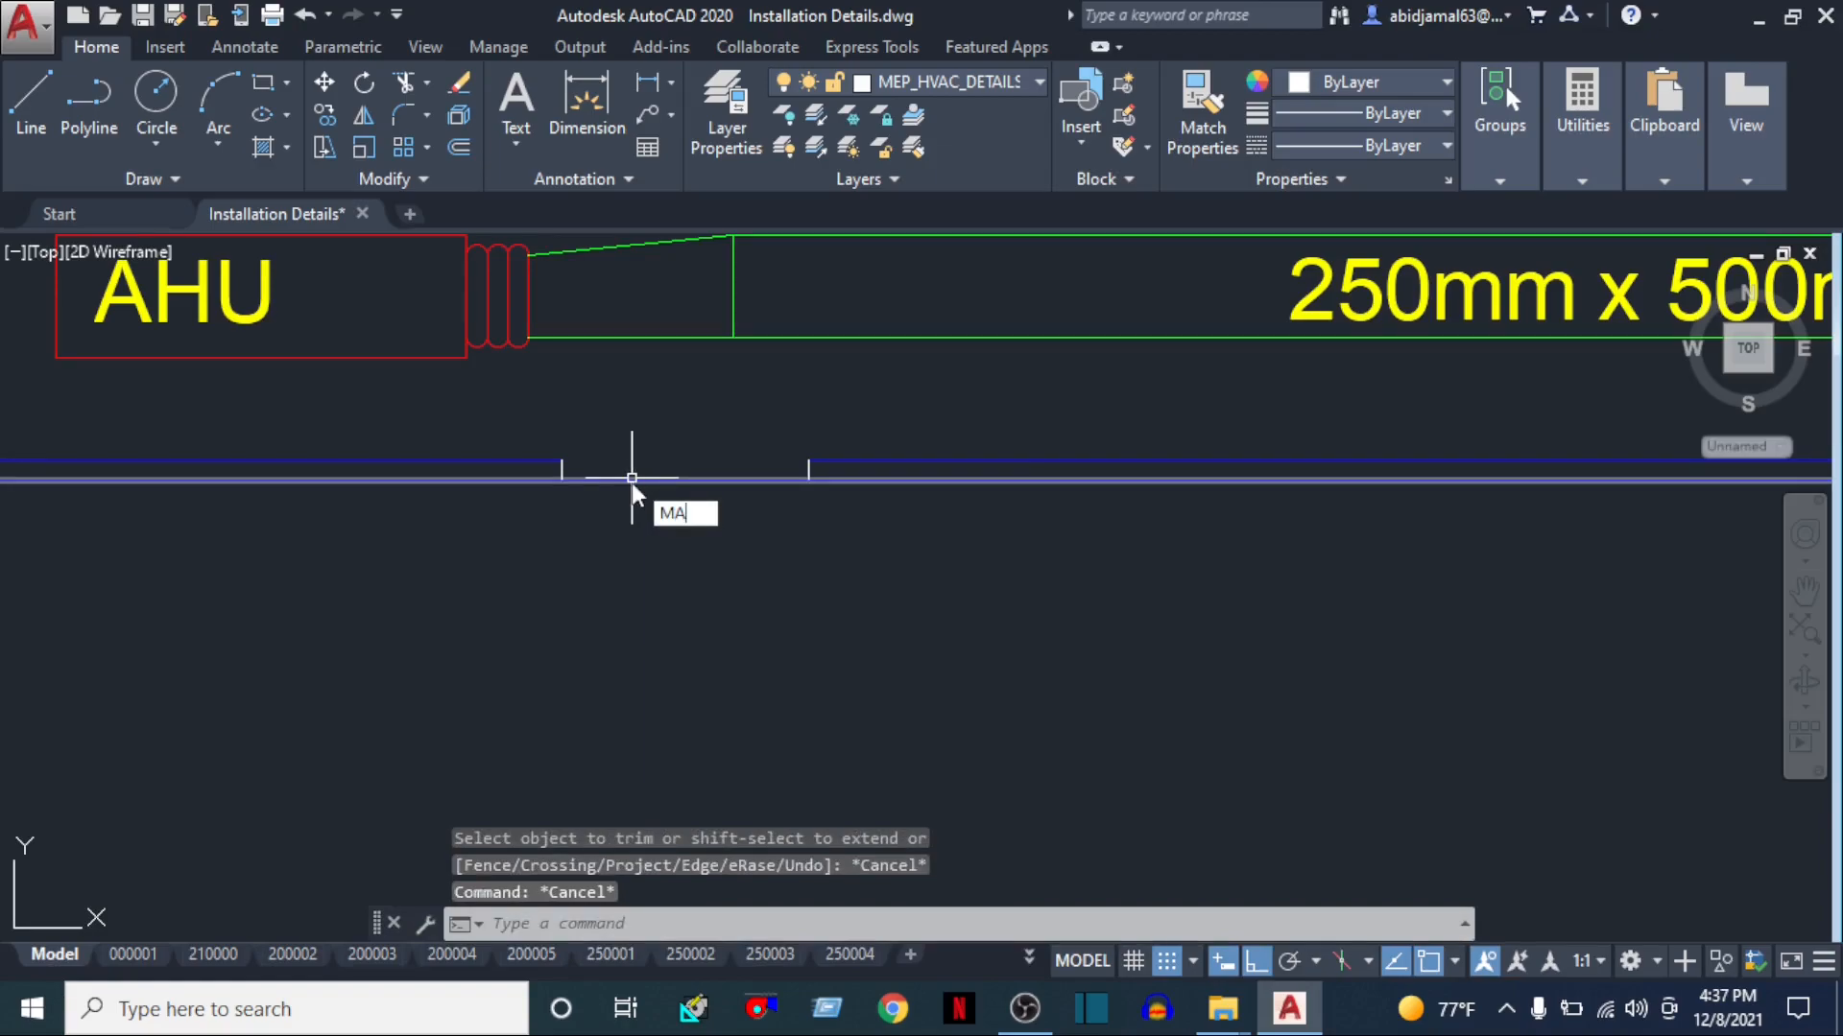
Match the blue ceiling line's properties onto the two short vertical segments of the diffuser recess
type("MA")
key("Return")
left_click(509, 461)
left_click(500, 428)
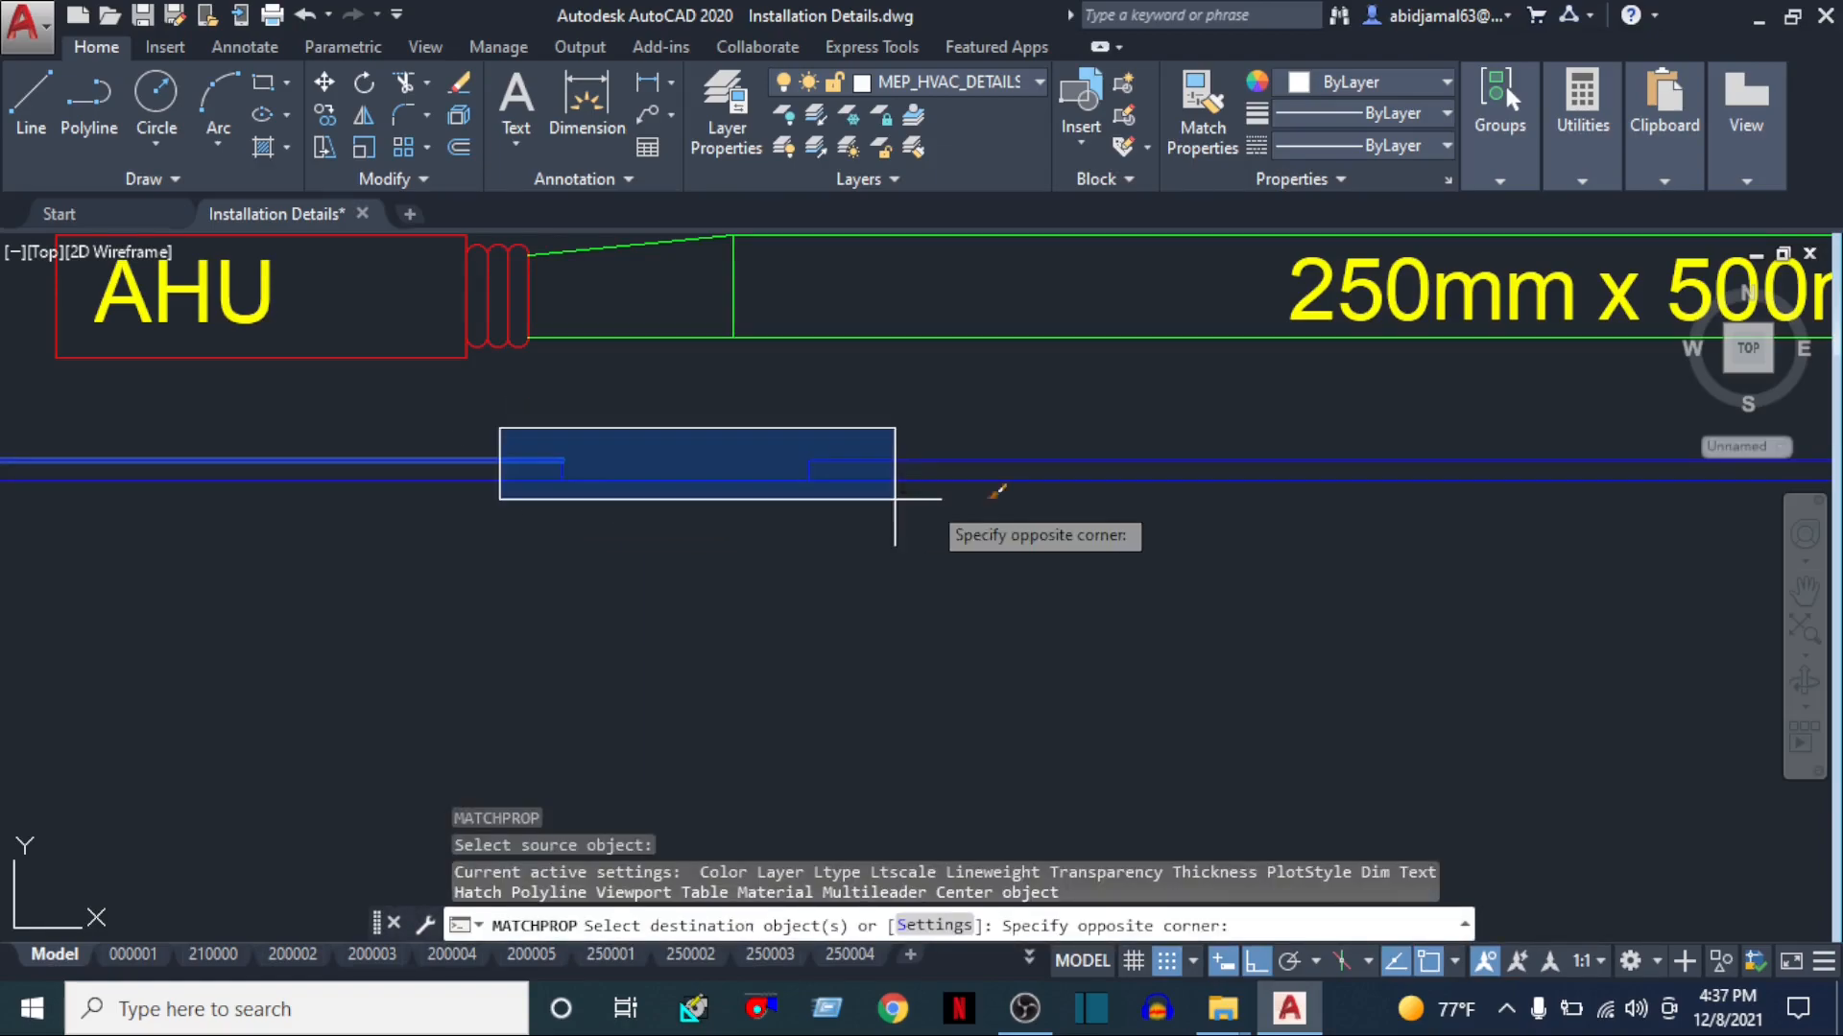
left_click(910, 483)
key("Escape")
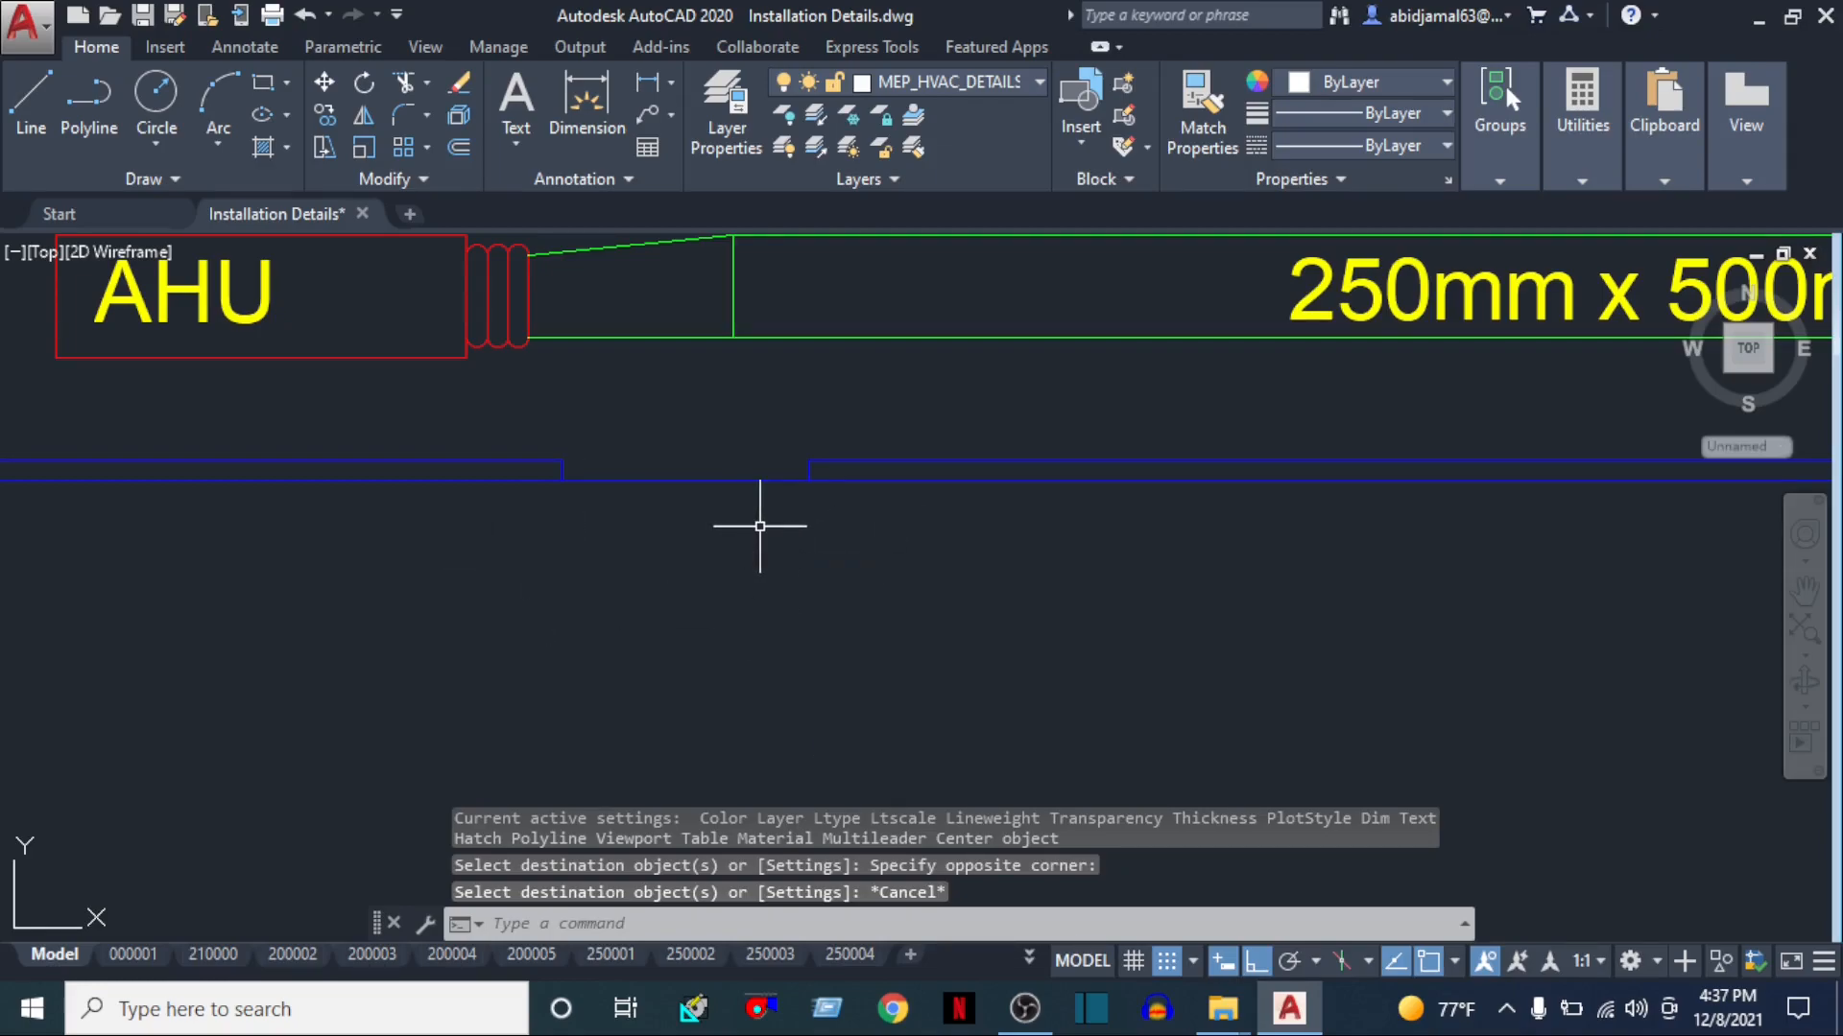
Draw a vertical line about 270 mm long downward from the ceiling's lower line near the recess's middle
type("L")
key("Return")
scroll(672, 489, "up", 2)
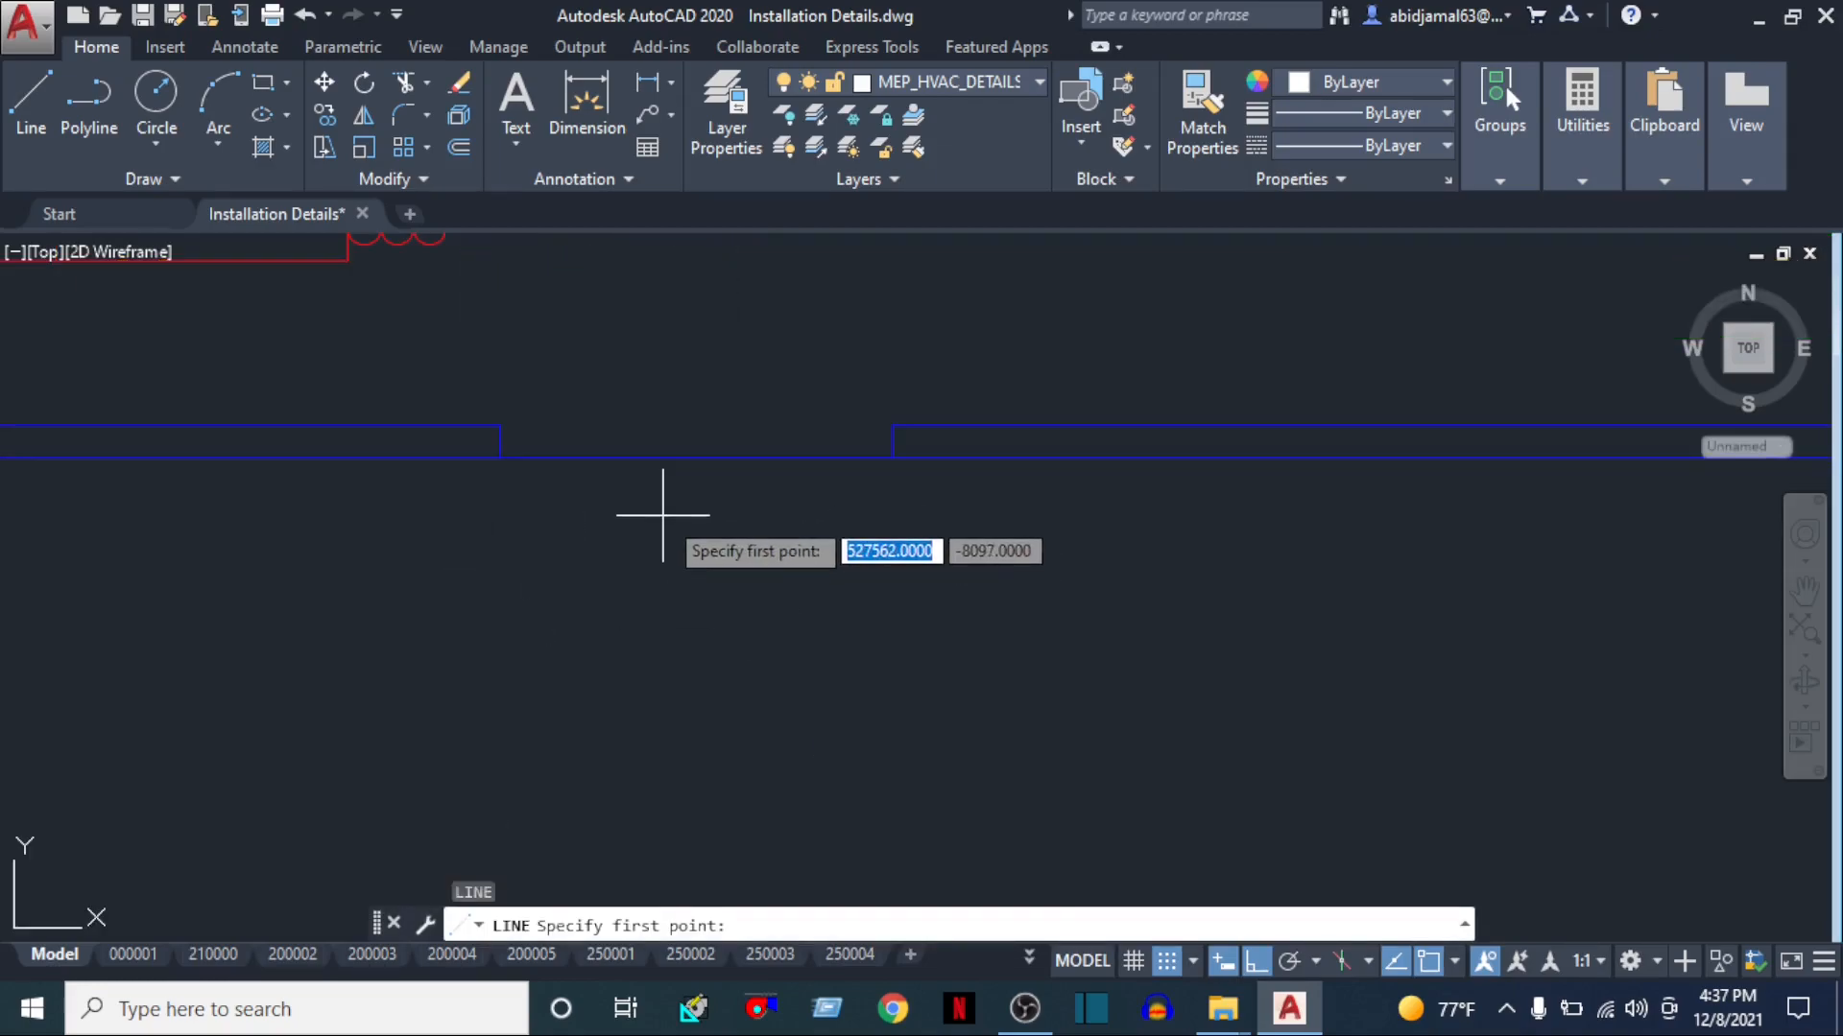
left_click(693, 457)
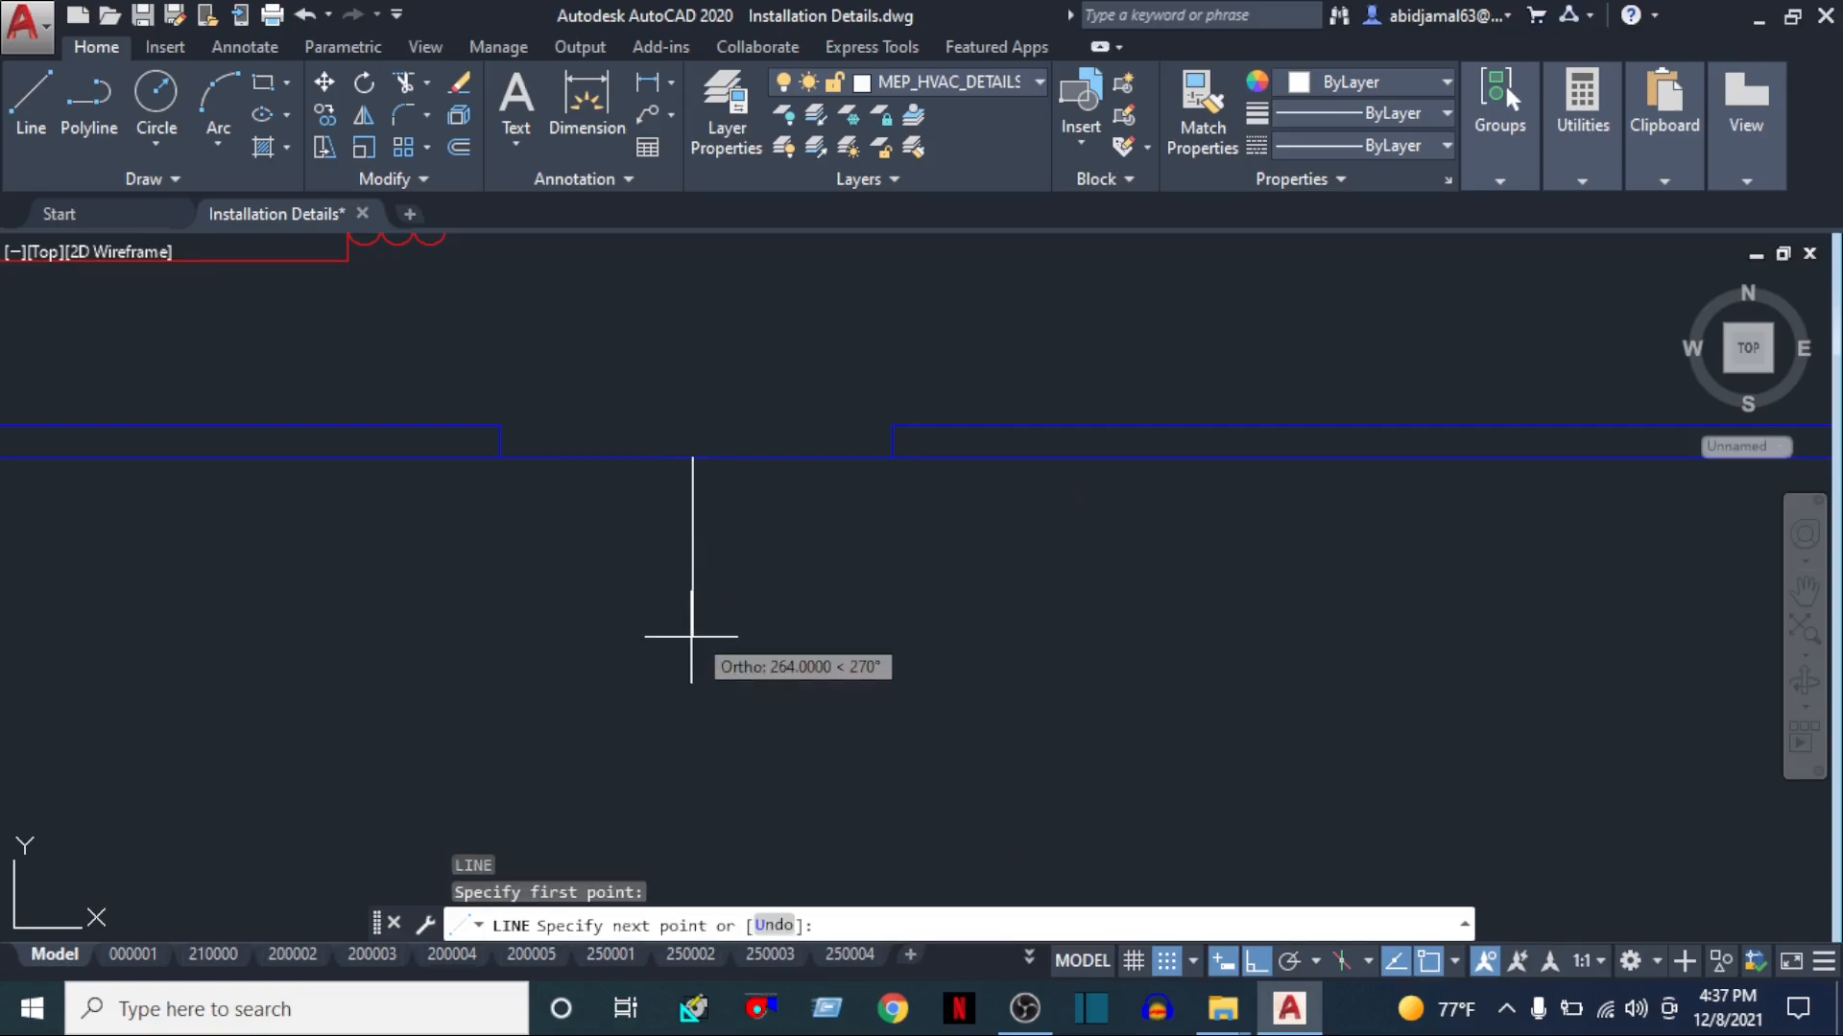
left_click(692, 642)
key("Escape")
Draw the left half of an upward arrow beside the vertical line, about 25 mm wide at its base, with its tip at the ceiling
scroll(717, 508, "up", 4)
type("L")
key("Return")
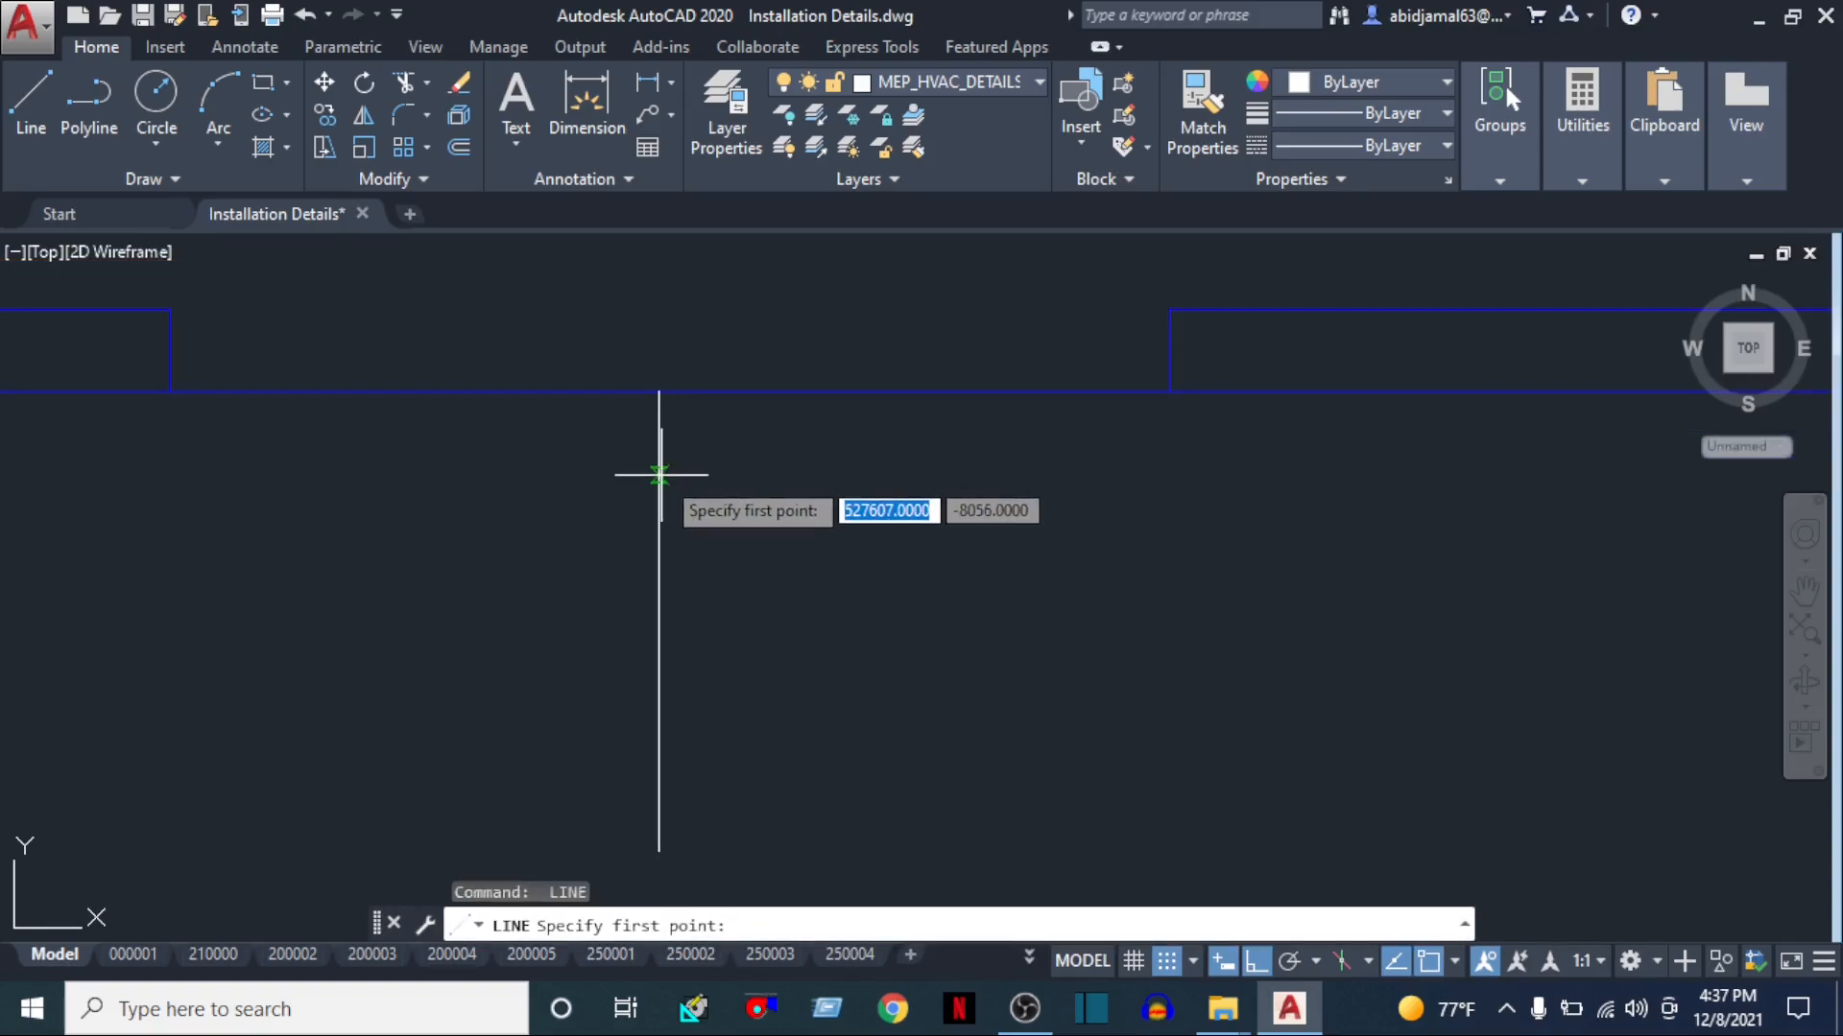
left_click(659, 474)
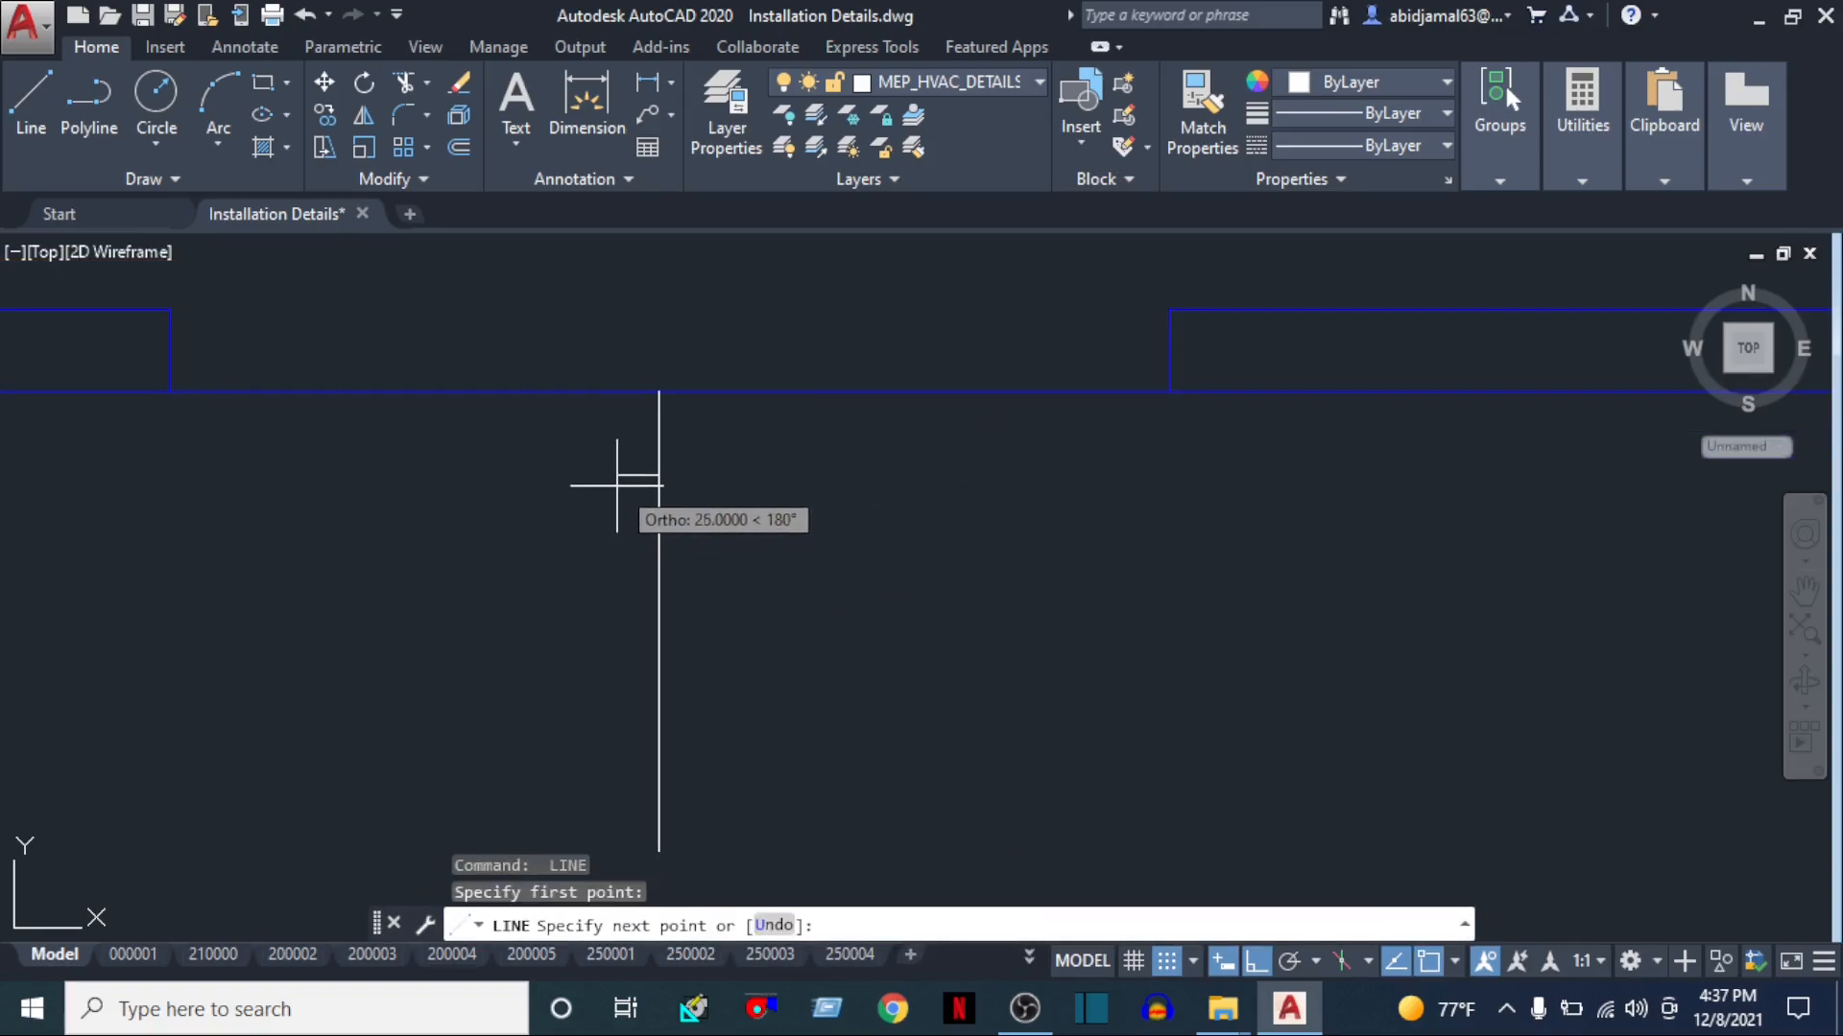
left_click(617, 476)
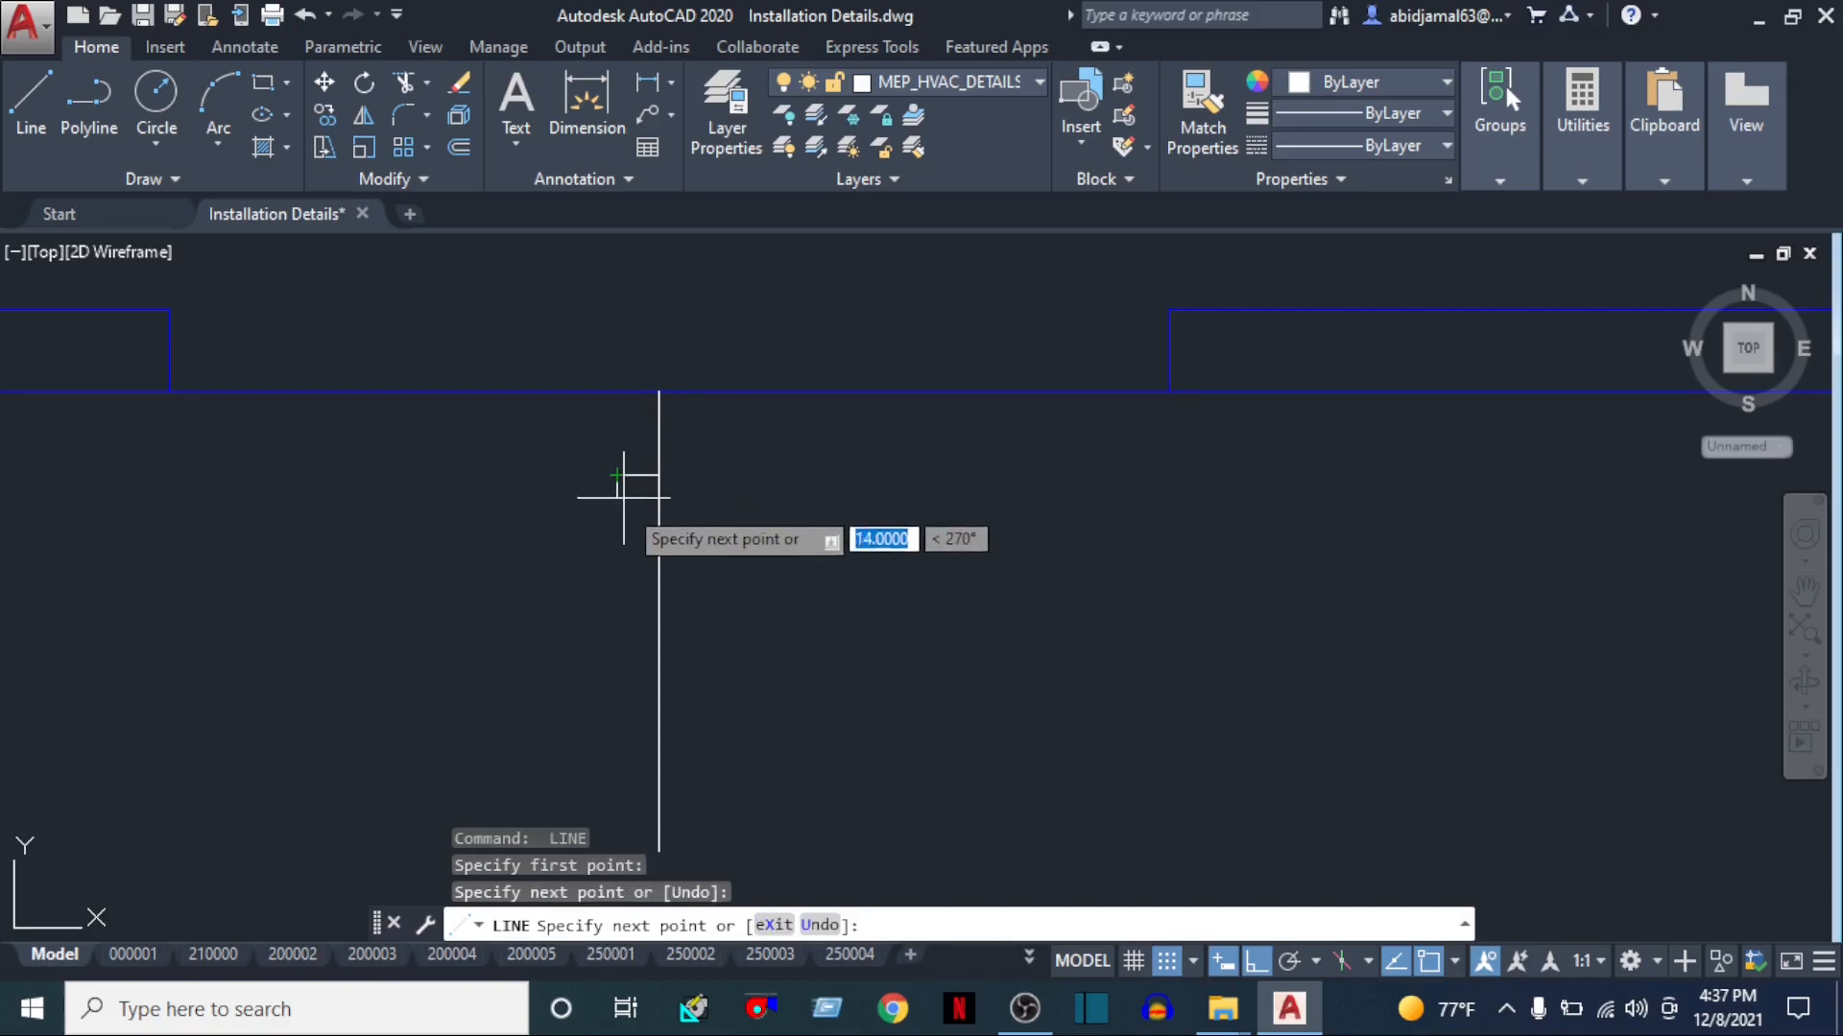
left_click(618, 445)
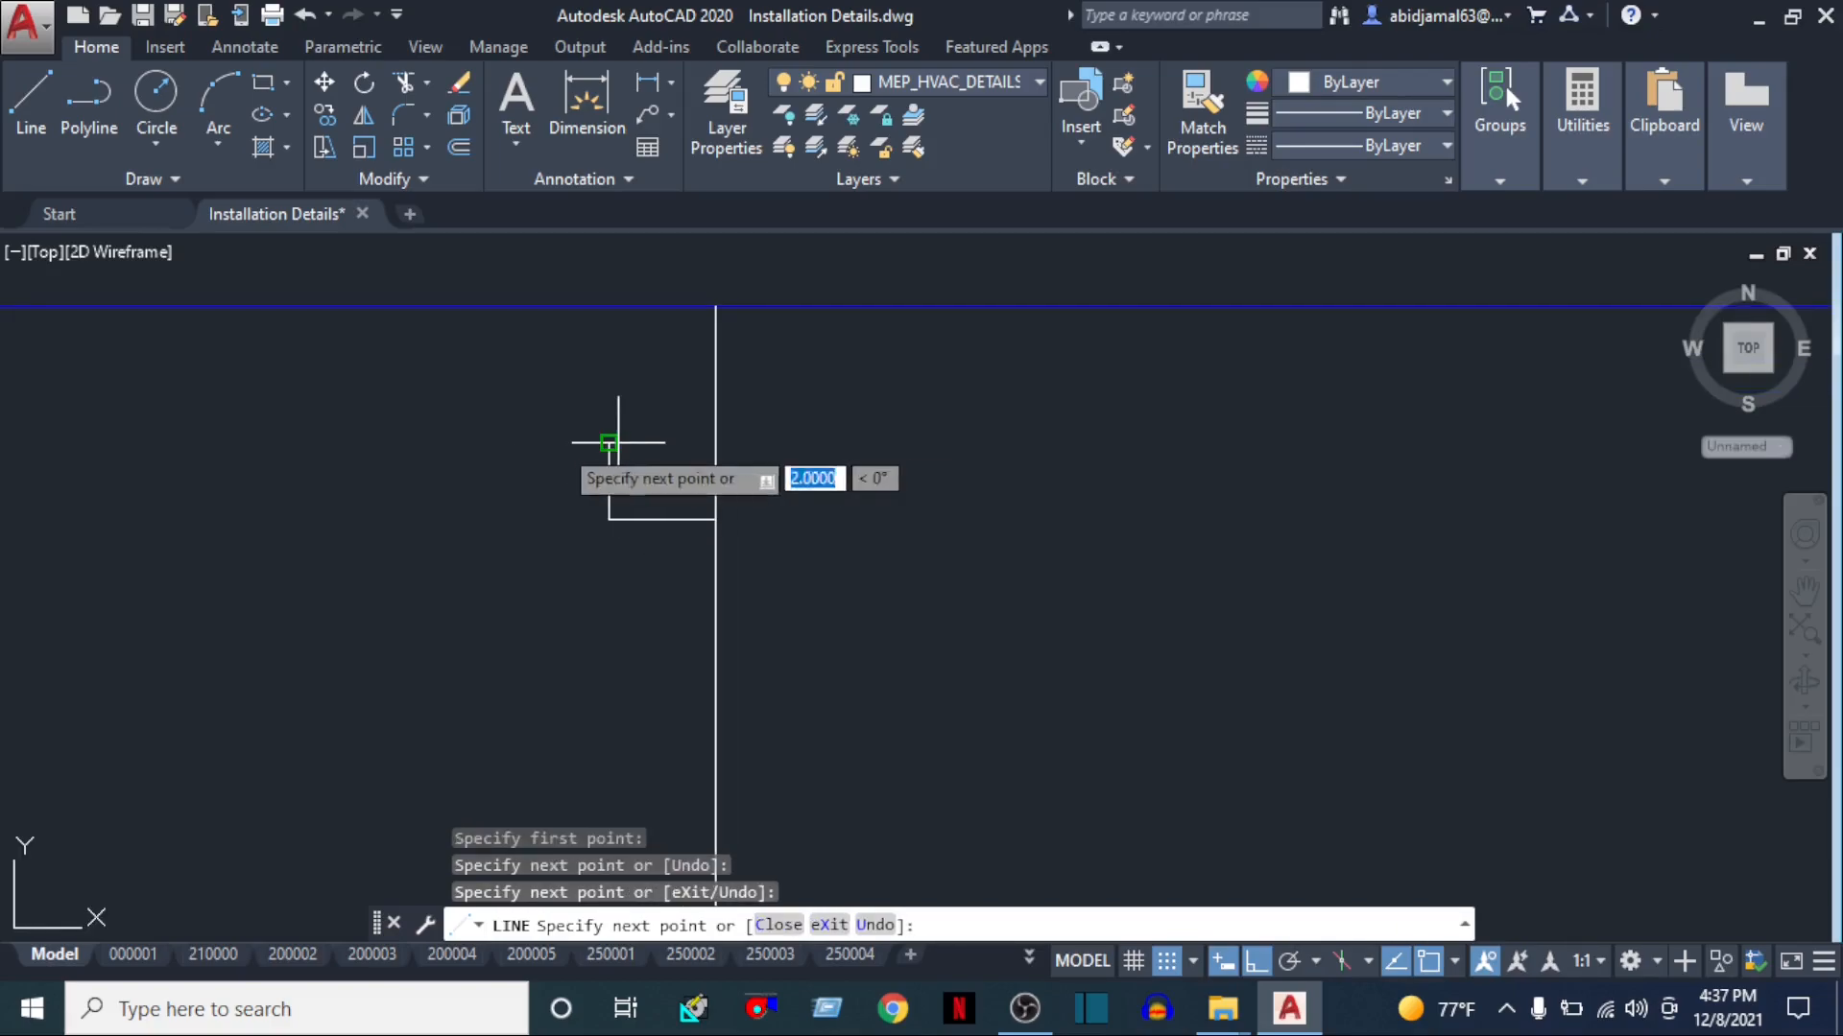
left_click(528, 435)
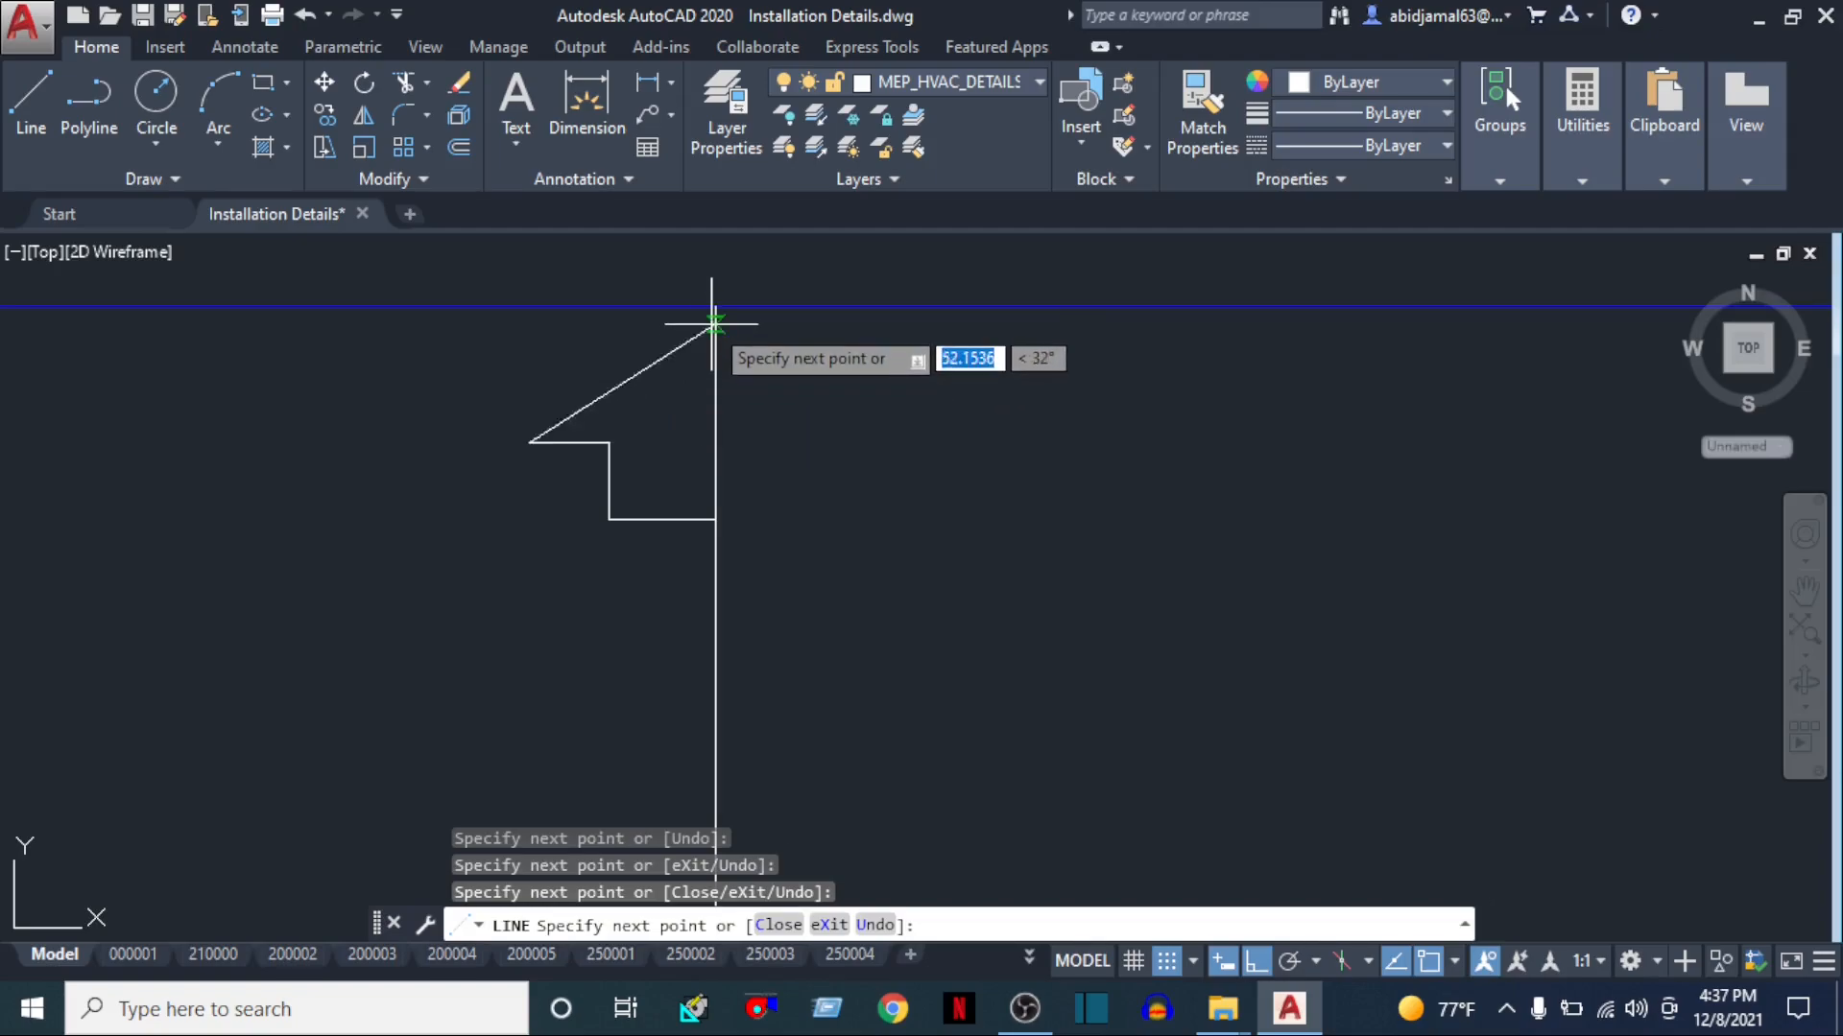
left_click(714, 308)
key("Escape")
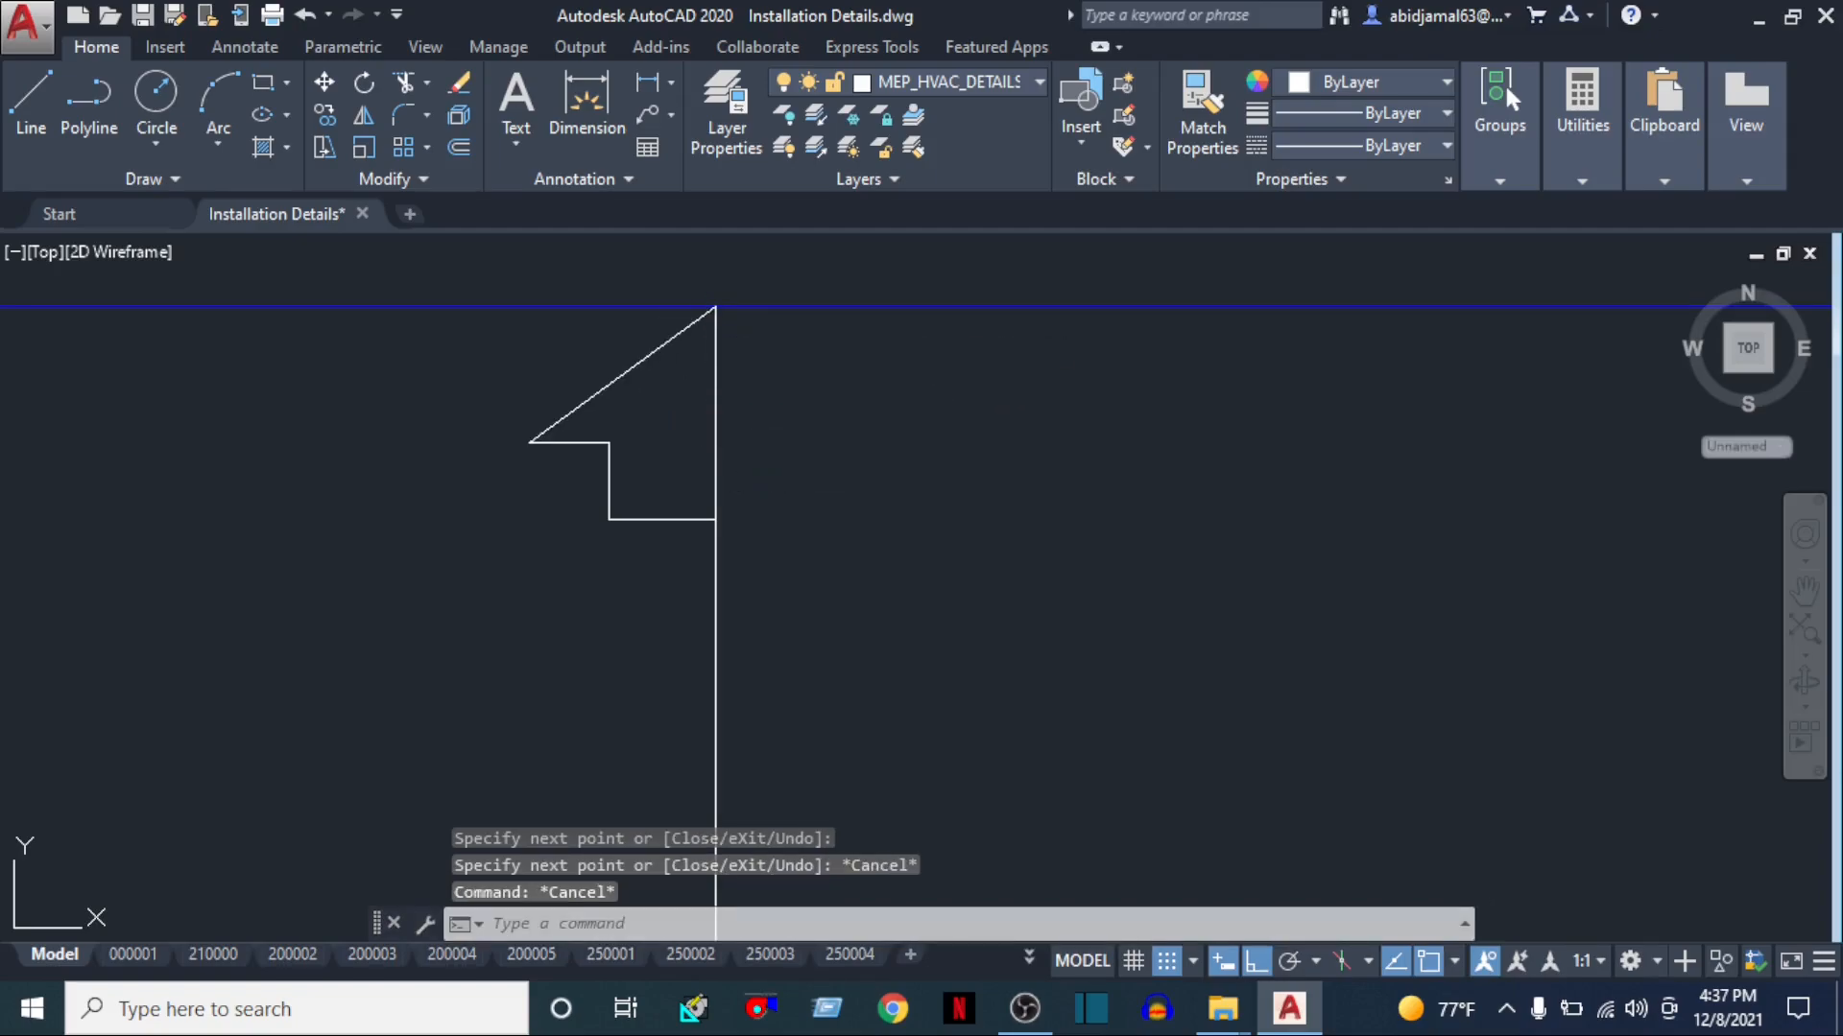
Mirror the half arrow about the vertical line, keeping the source objects
type("mi")
key("Return")
left_click(678, 384)
left_click(502, 567)
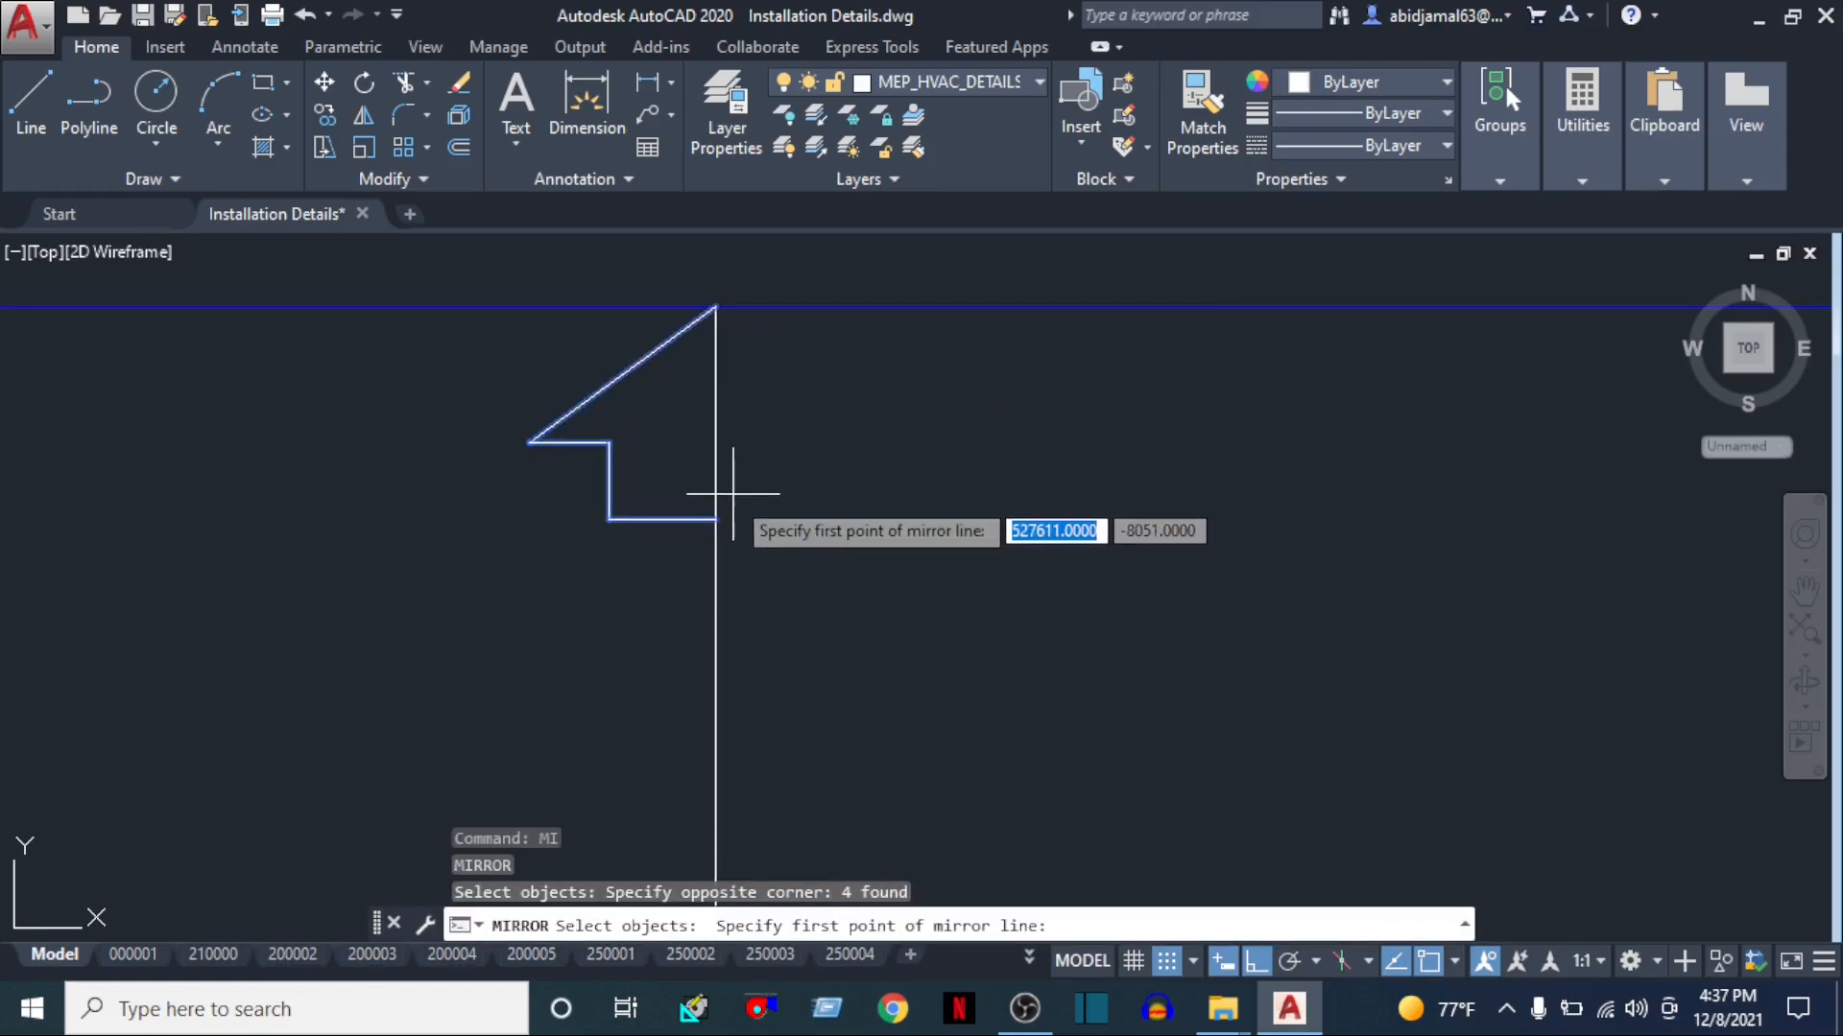
left_click(716, 519)
left_click(678, 671)
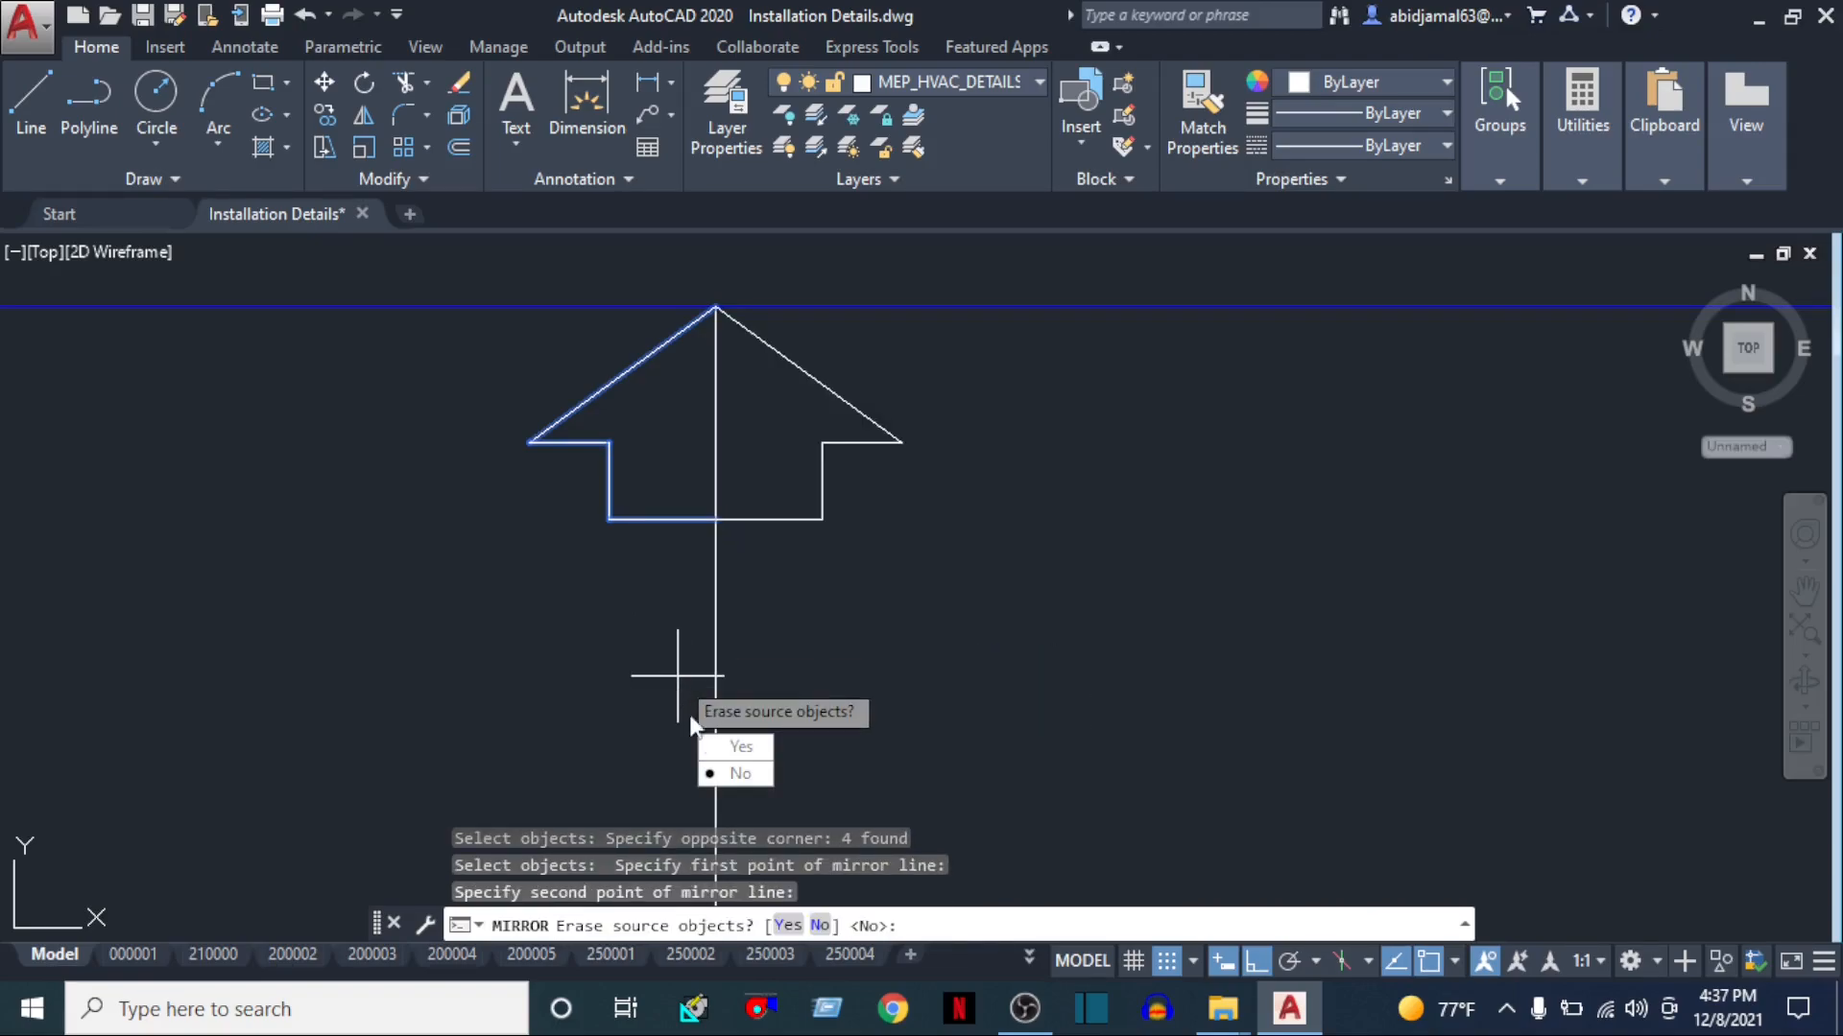
left_click(745, 774)
key("Escape")
key("Escape")
Erase the vertical guide line running through the arrow
left_click(763, 596)
left_click(634, 677)
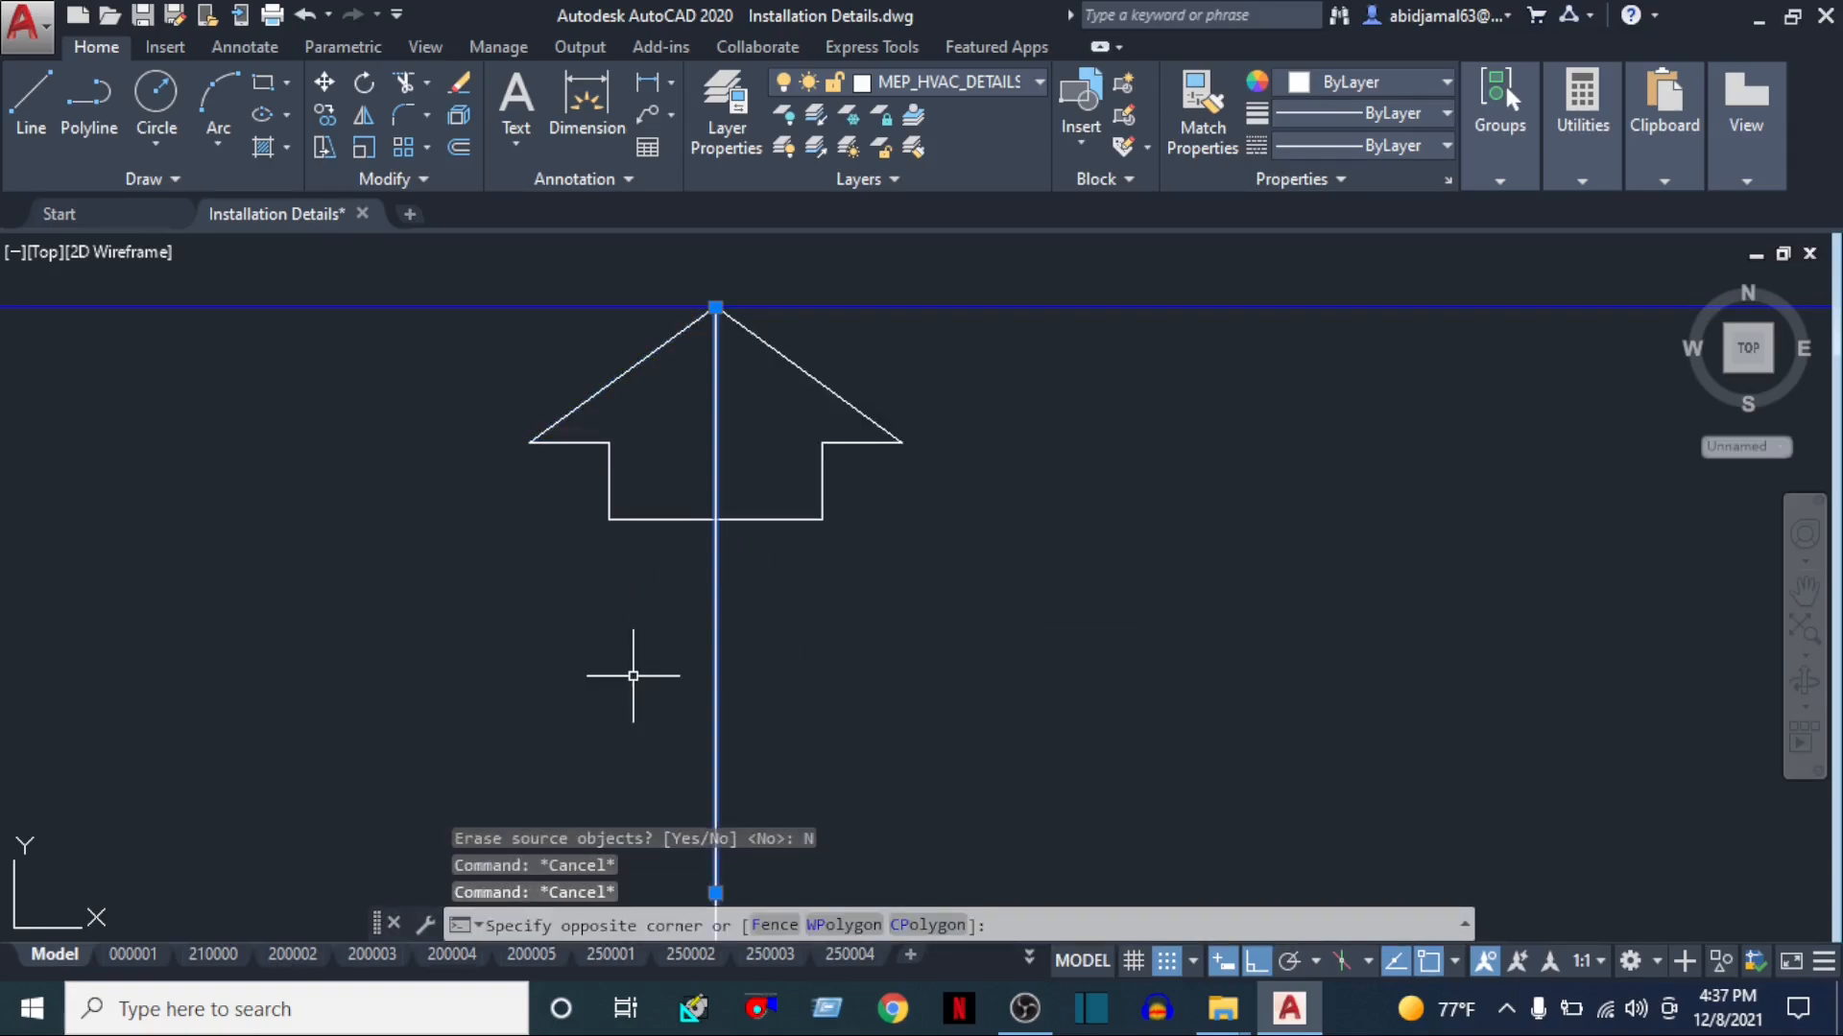
type("E")
key("Return")
Move the arrow slightly downward to leave a small gap below the ceiling's lower line
scroll(633, 676, "down", 6)
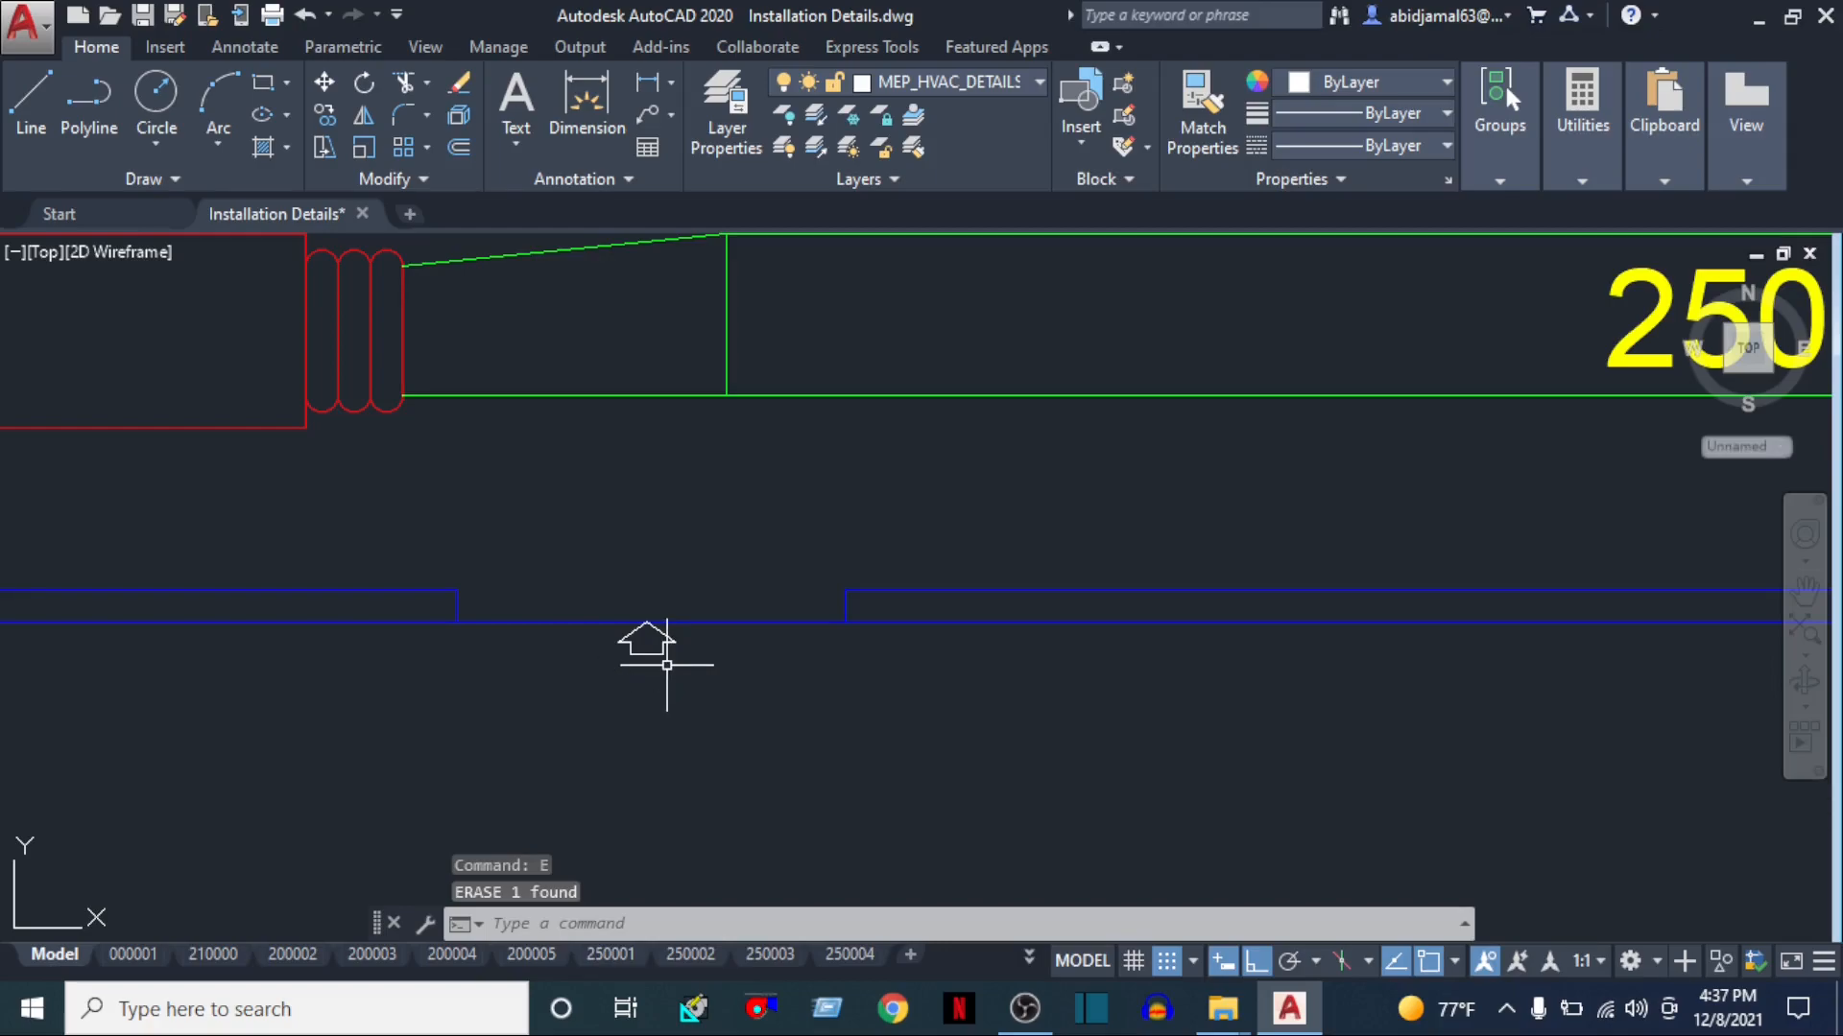
type("m")
key("Return")
scroll(610, 616, "up", 4)
left_click(603, 554)
left_click(844, 784)
key("Return")
left_click(855, 742)
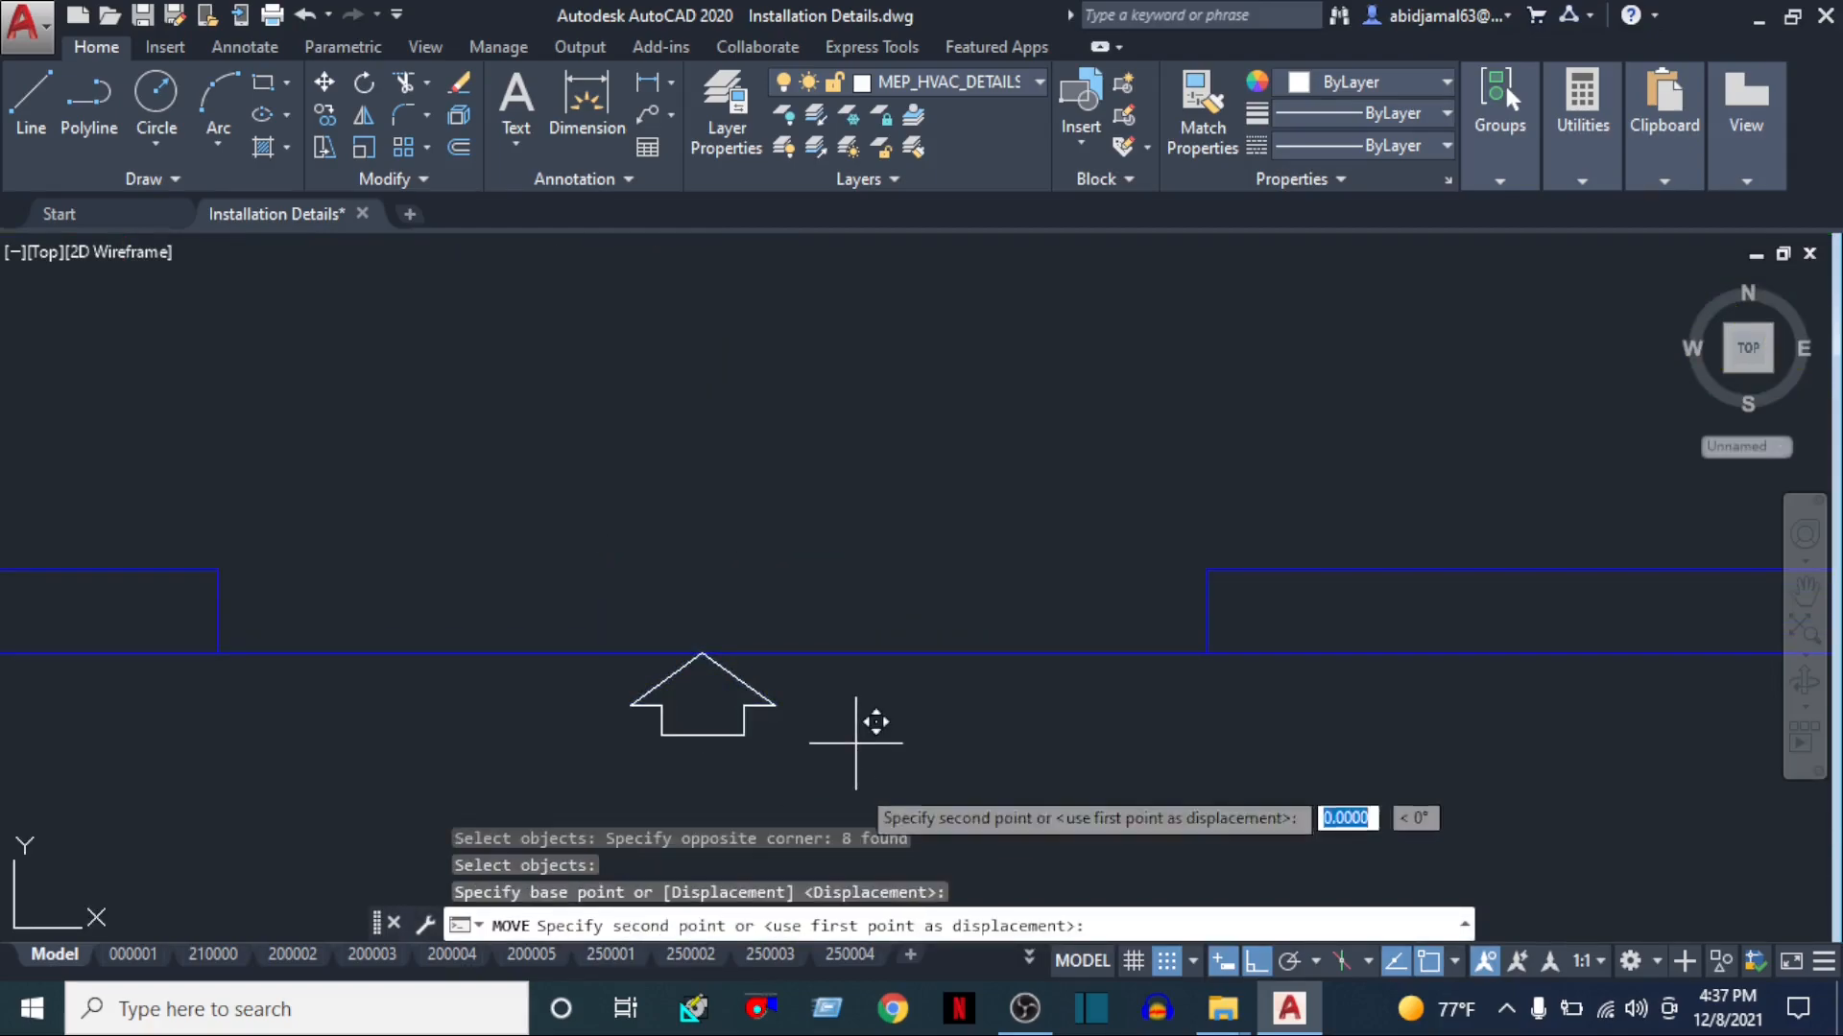
left_click(823, 667)
scroll(1075, 745, "down", 4)
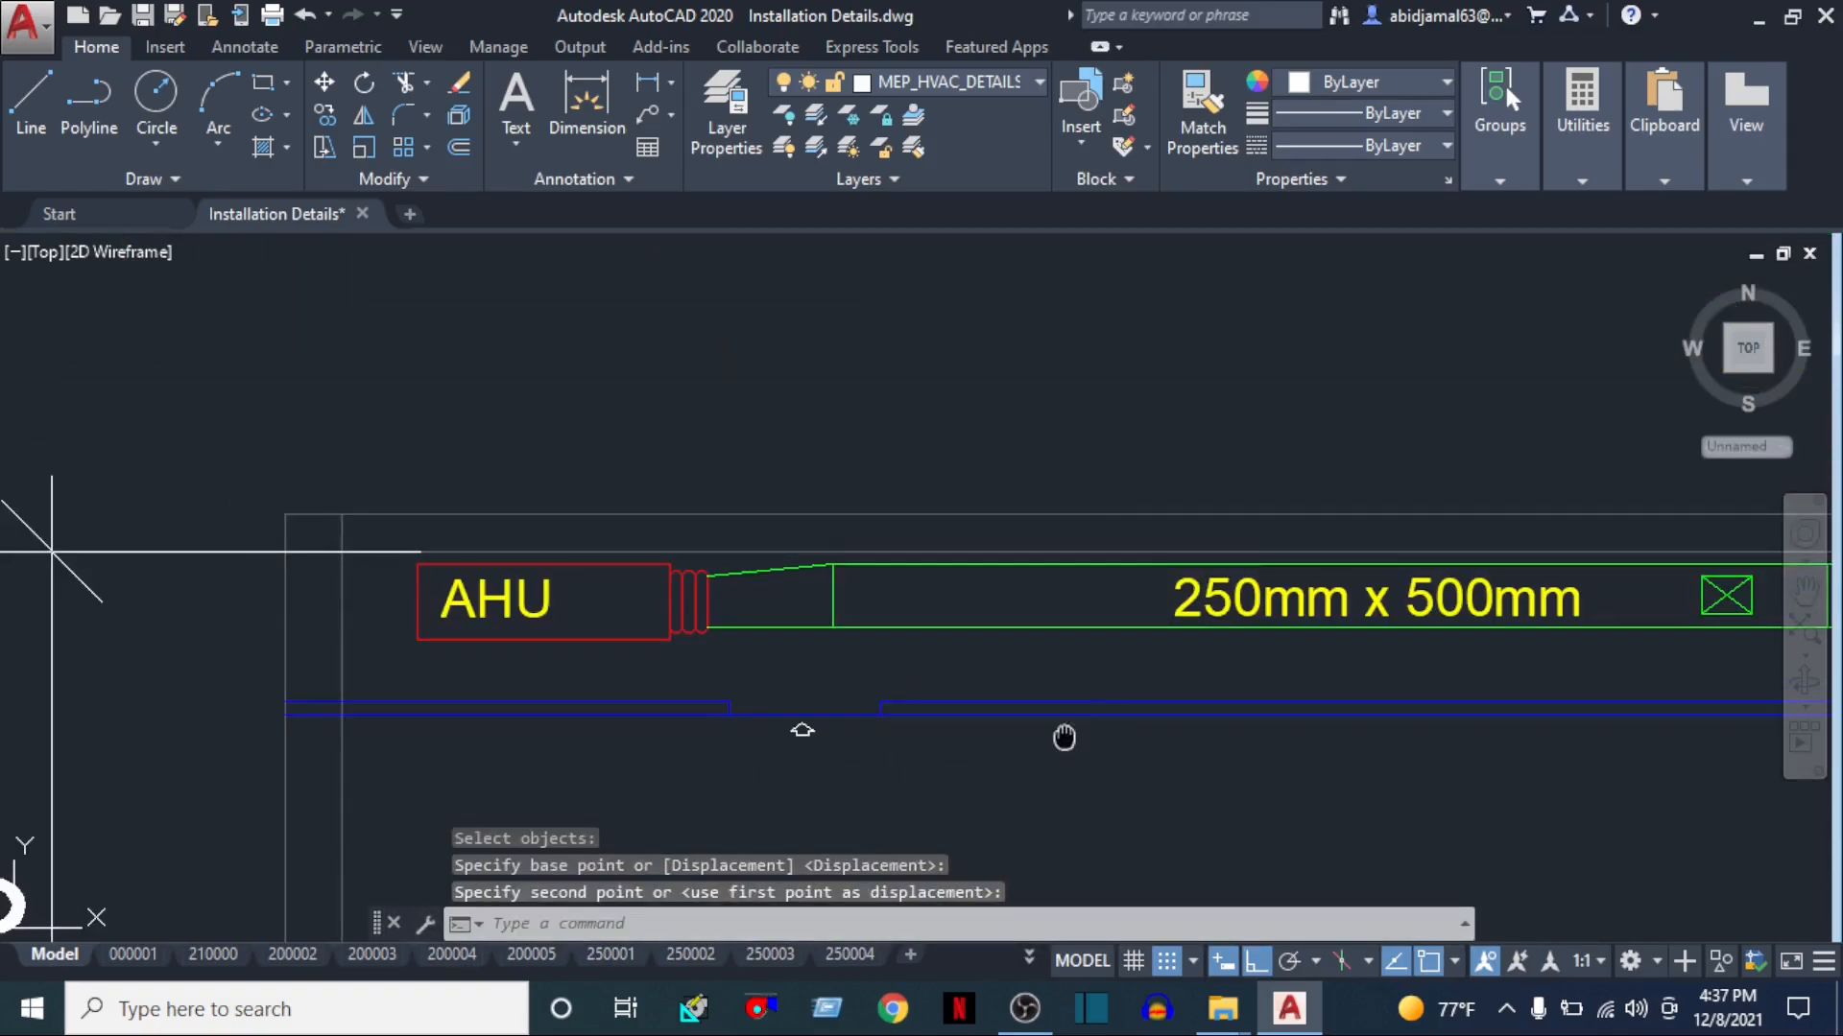
Draw two vertical construction lines through the lower left and right corners of the red supply air diffuser in the plan
middle_click_drag(1065, 737, 619, 727)
scroll(620, 725, "down", 4)
key("Return")
middle_click_drag(864, 513, 748, 854)
scroll(725, 448, "up", 3)
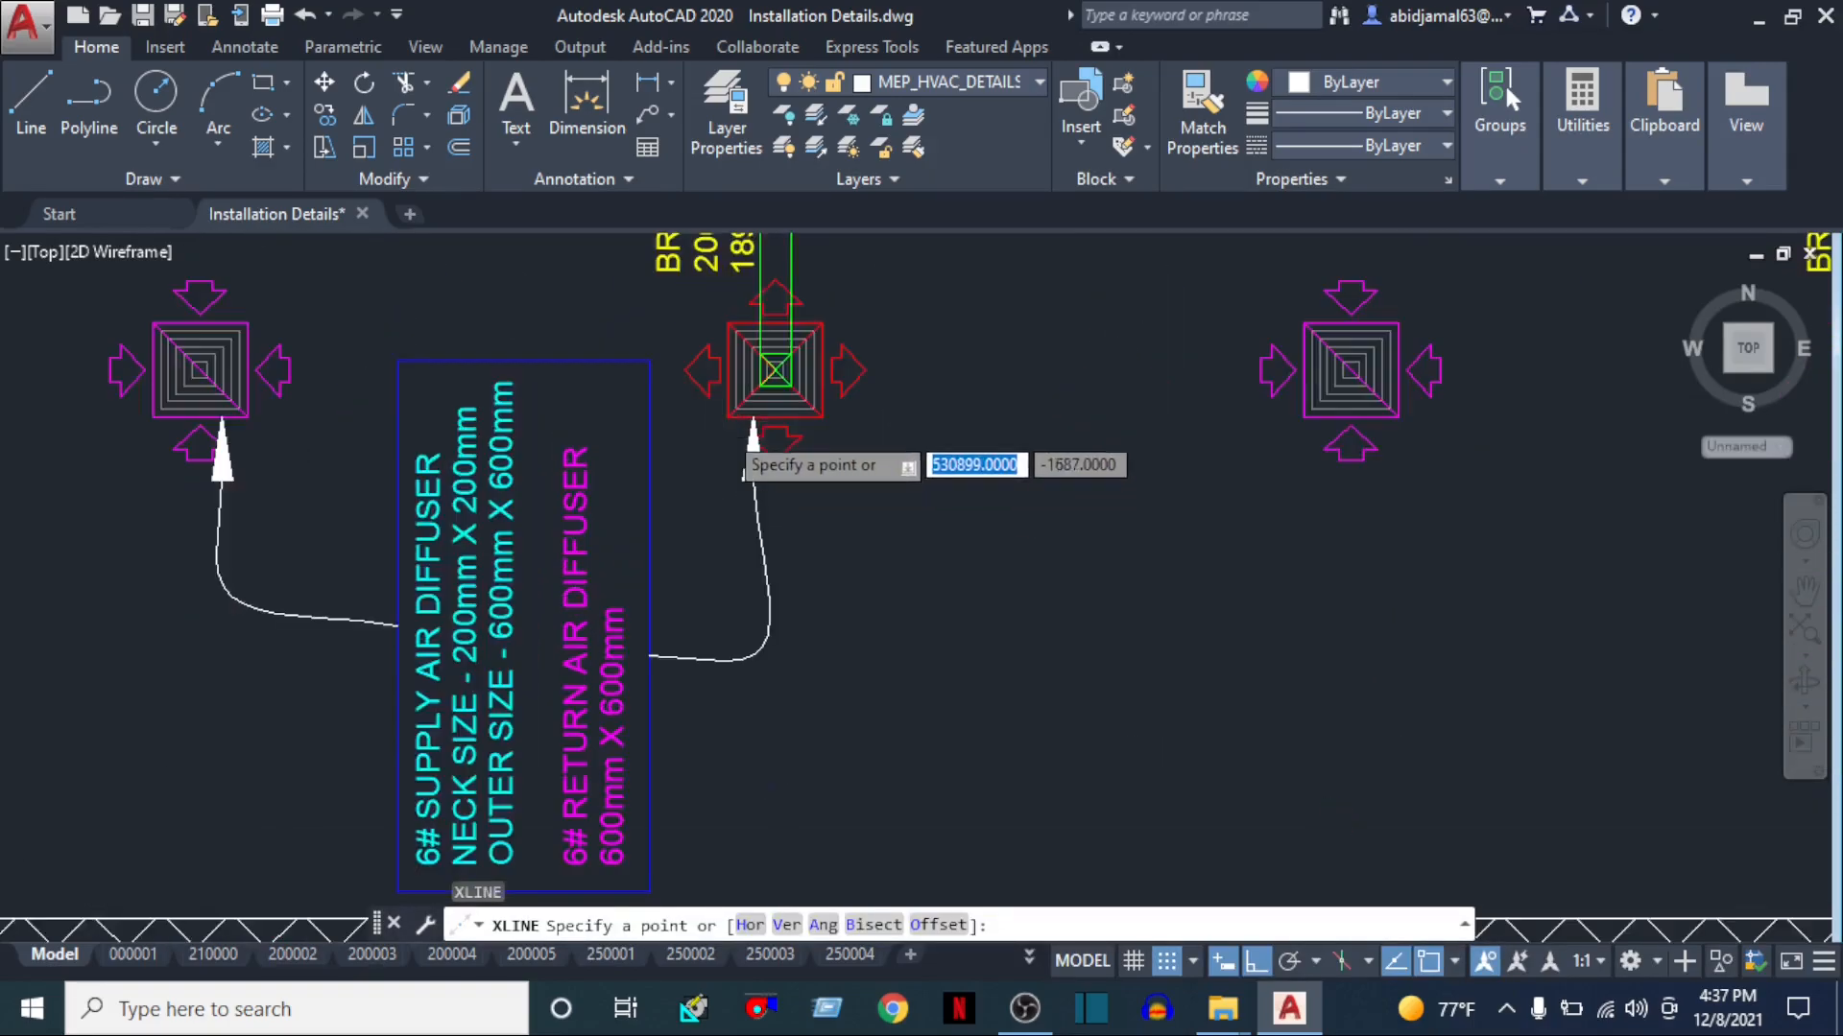
scroll(724, 437, "up", 2)
left_click(729, 407)
left_click(721, 513)
key("Return")
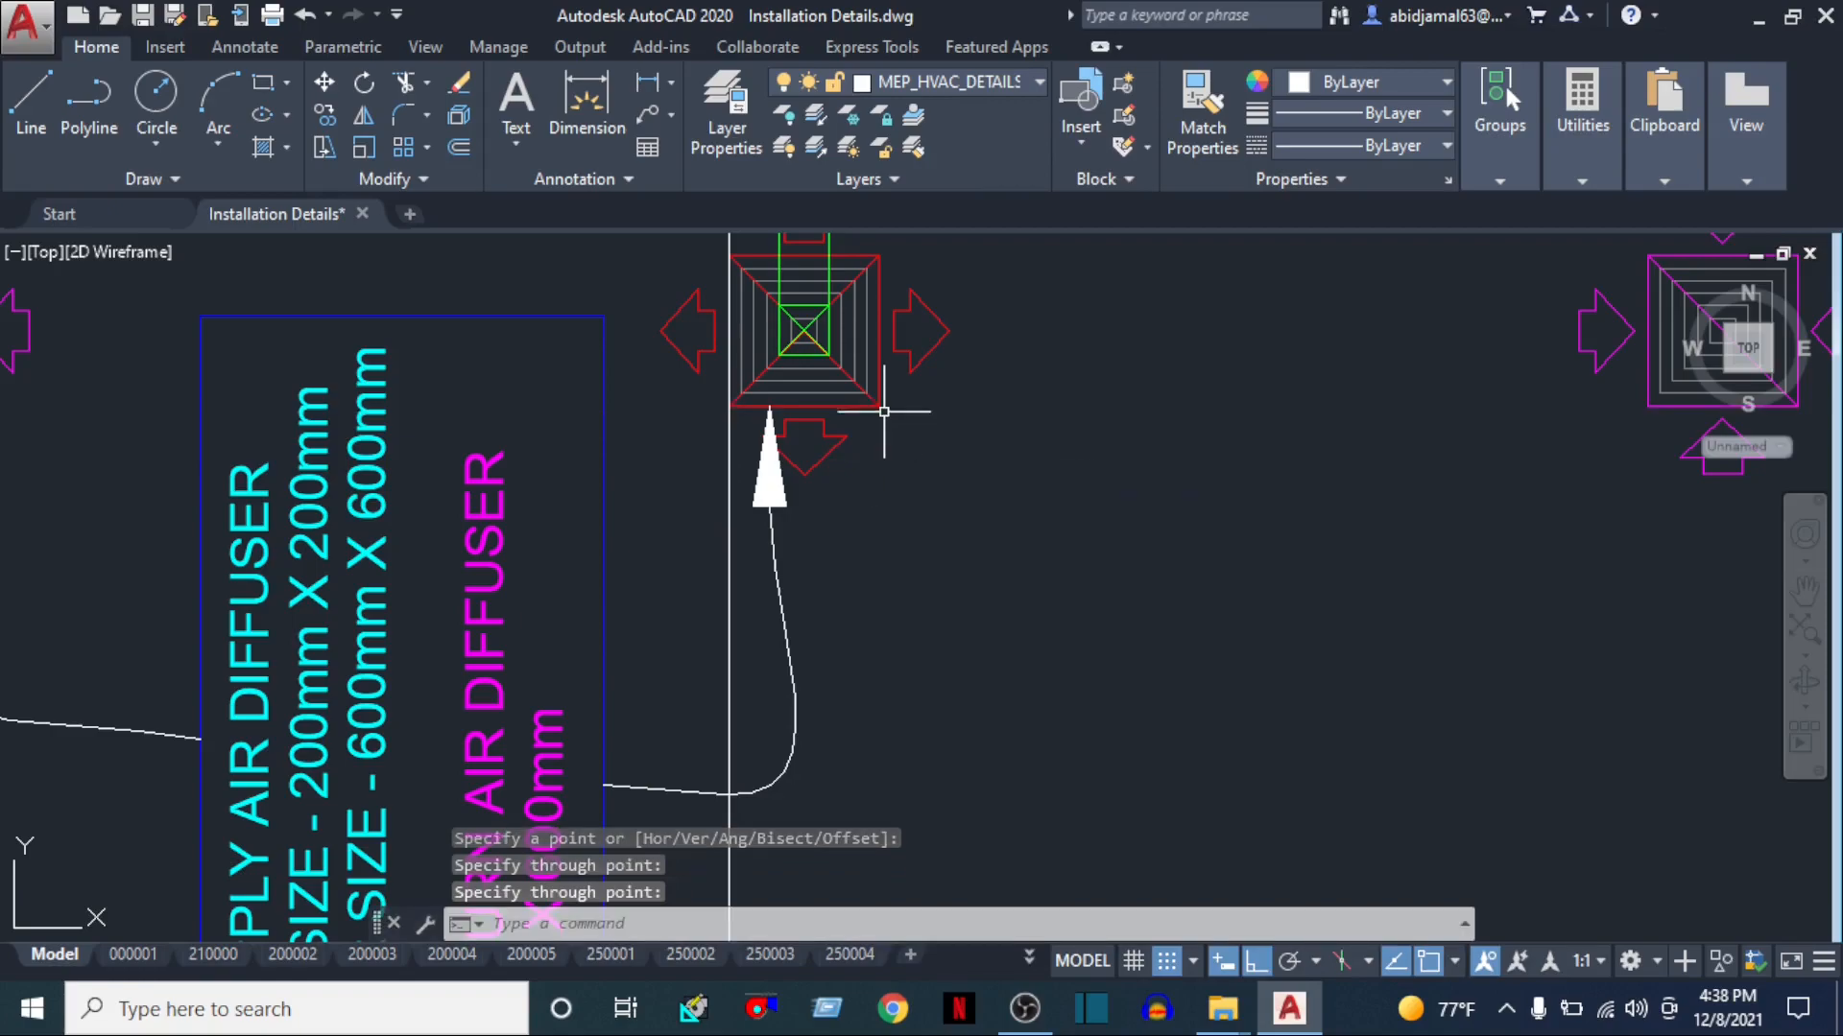
key("Return")
left_click(877, 406)
left_click(875, 558)
key("Escape")
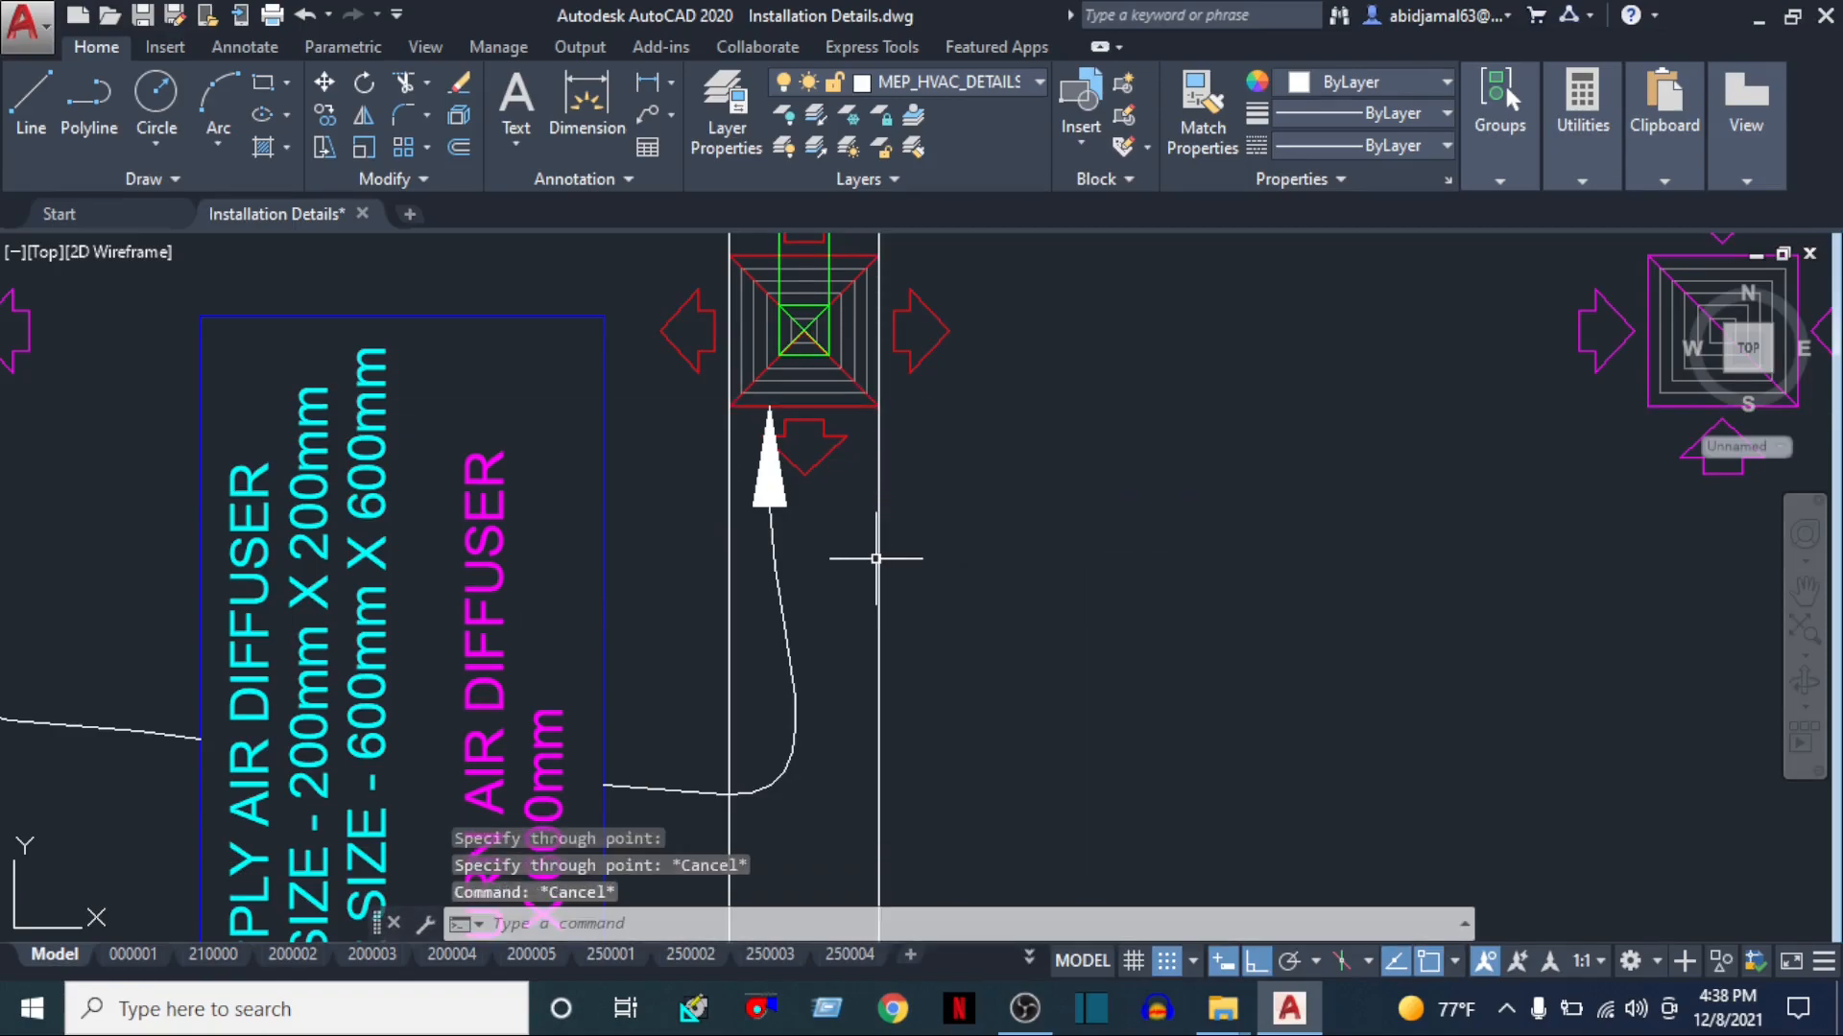
Copy the two construction lines from the supply diffuser's lower right corner to the matching corner of the next magenta return diffuser
key("Return")
left_click(924, 505)
left_click(770, 564)
left_click(749, 566)
left_click(656, 602)
scroll(854, 457, "up", 2)
scroll(856, 453, "up", 2)
key("Return")
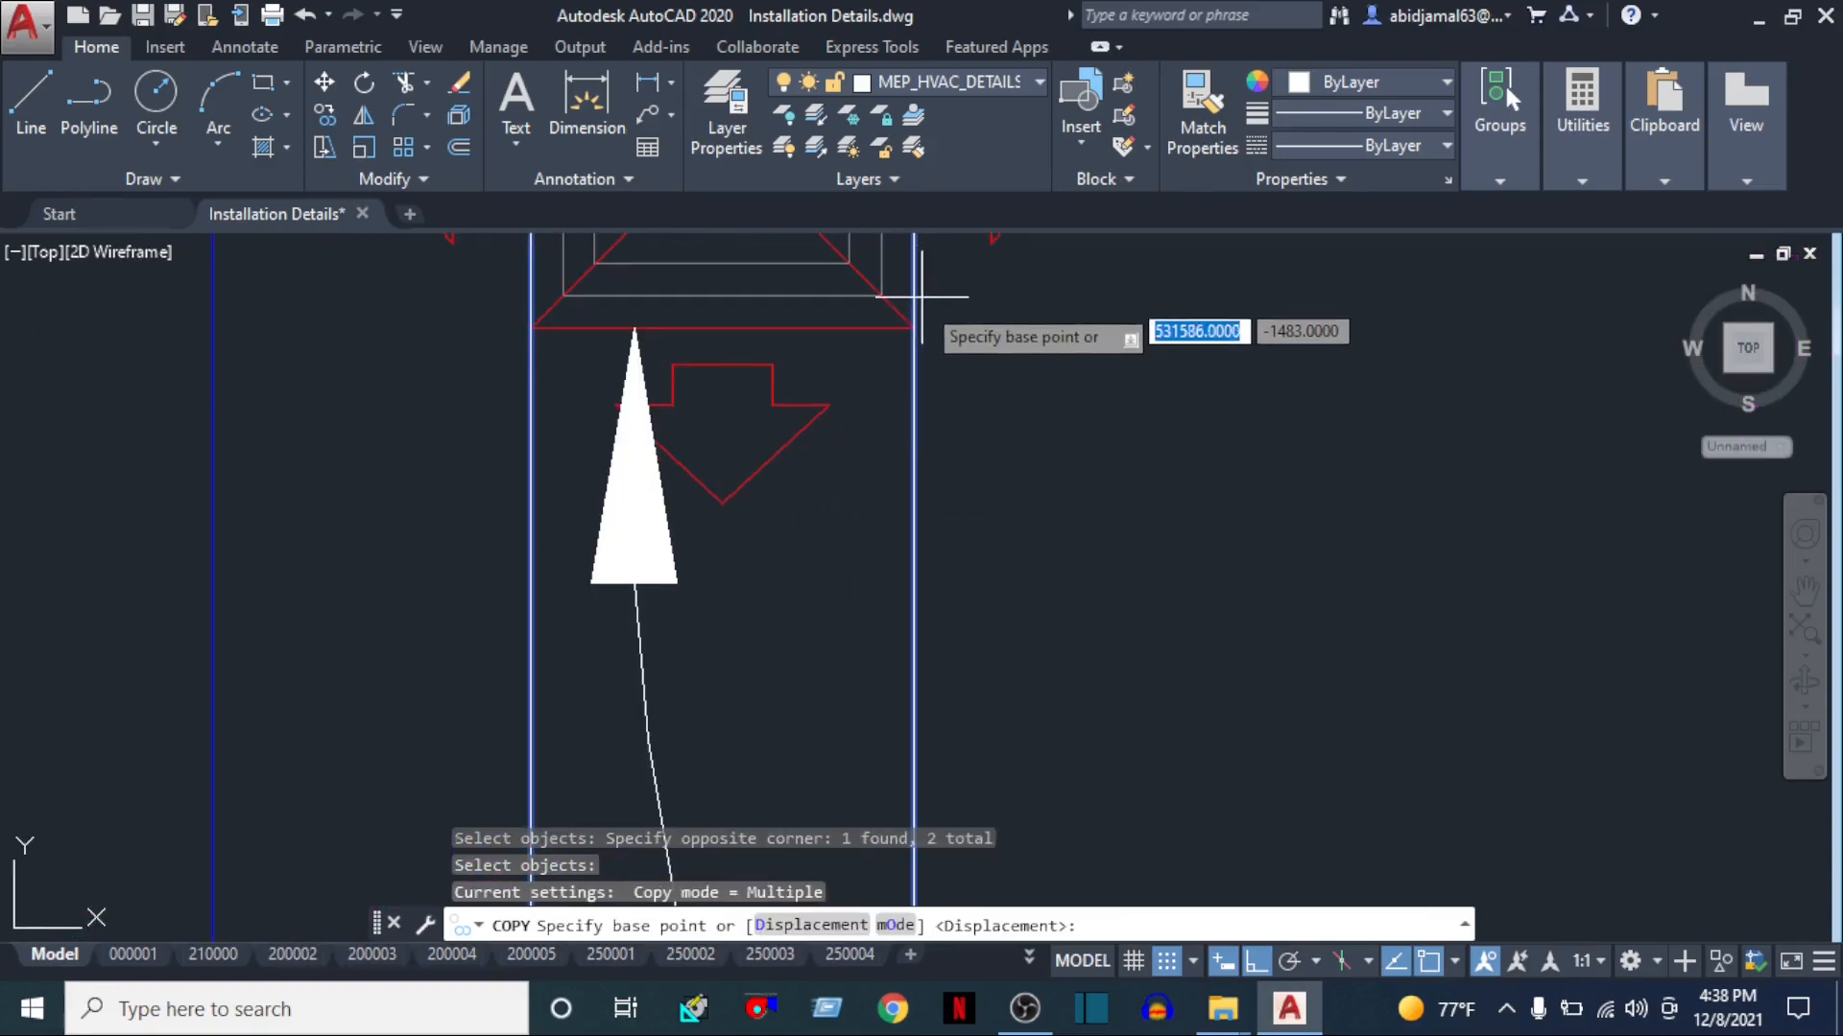
left_click(911, 328)
scroll(912, 328, "down", 5)
scroll(575, 493, "up", 5)
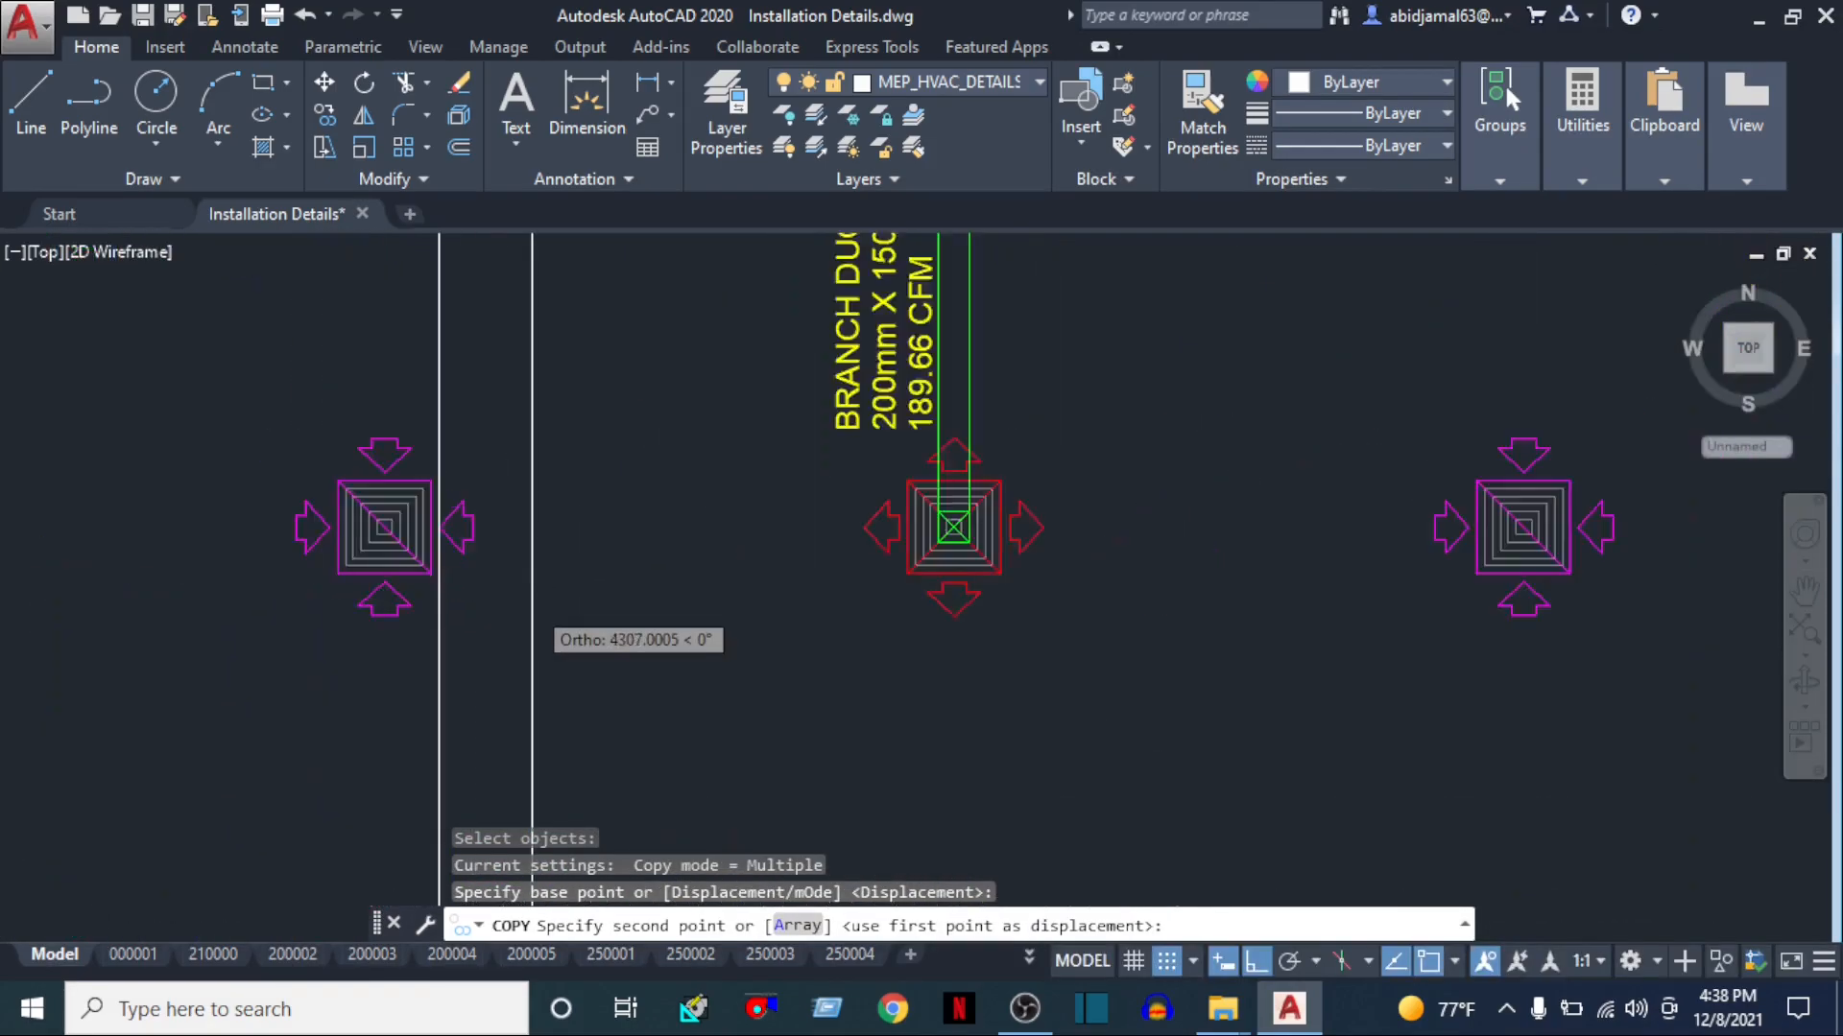
left_click(368, 556)
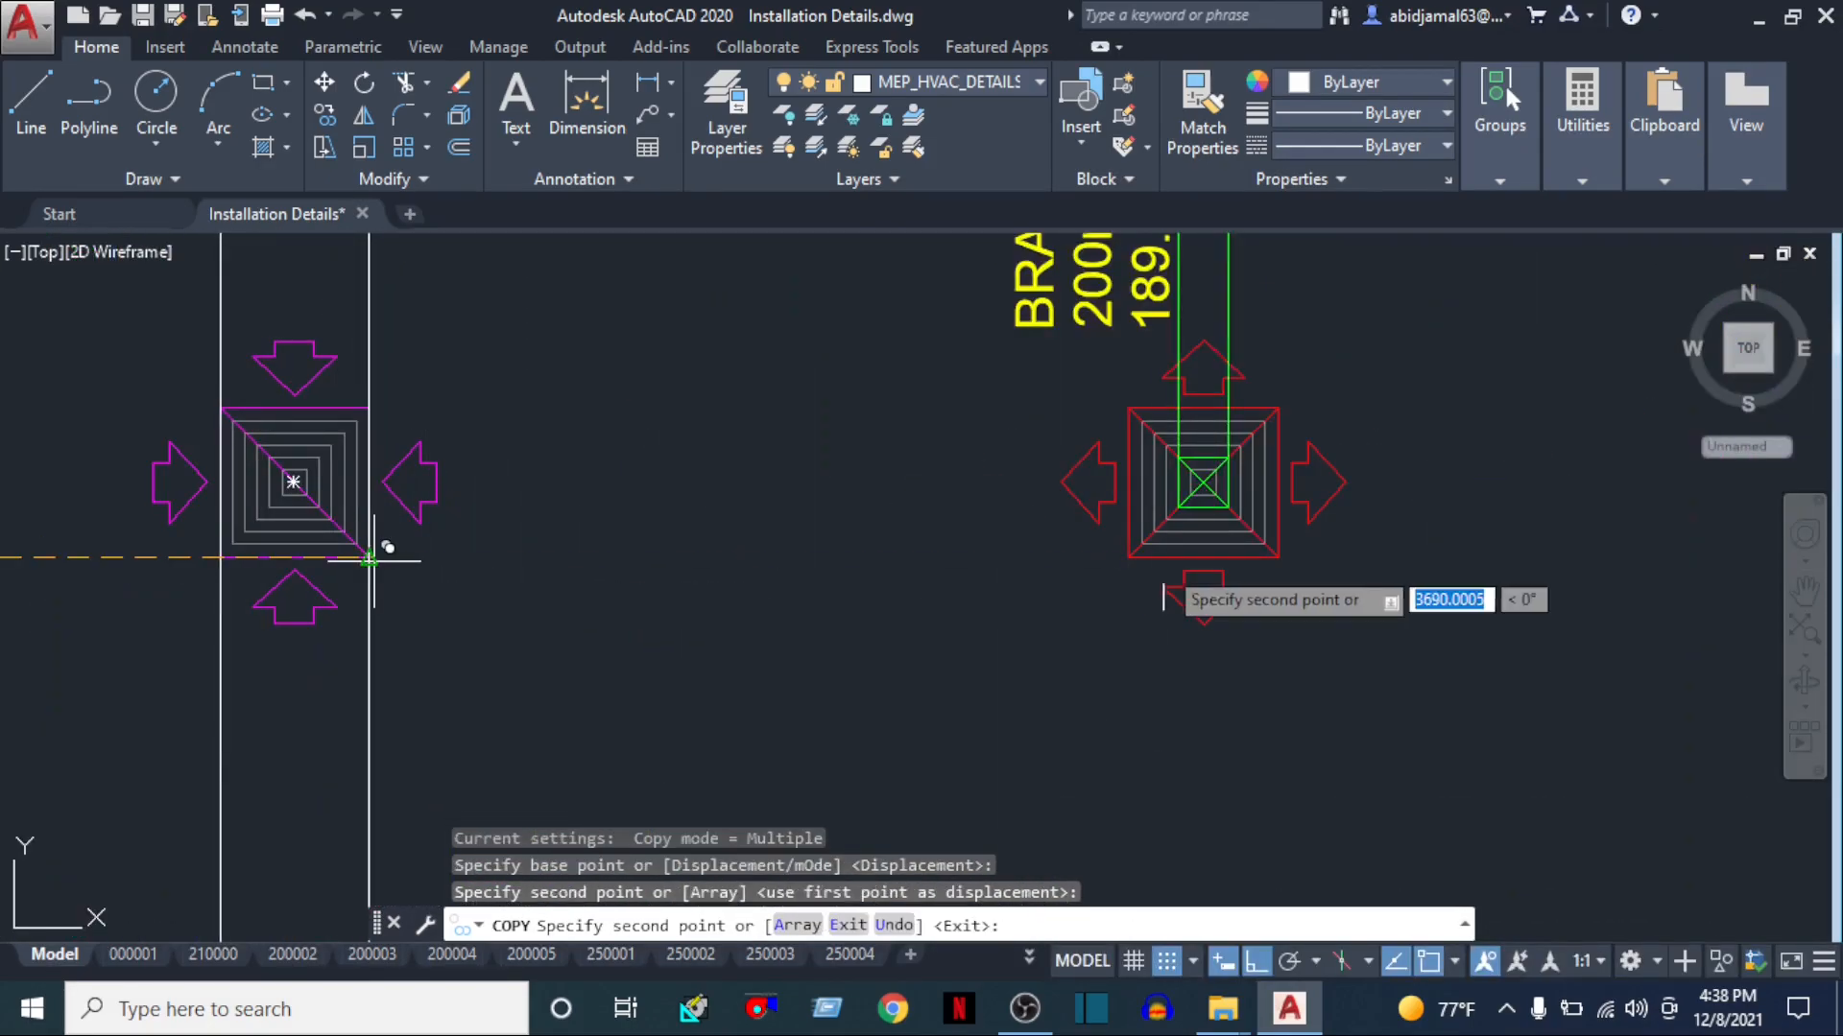
Place further copies of the construction line pair at the lower right corners of the remaining three diffusers in the row
left_click(1278, 557)
middle_click_drag(1282, 556, 345, 620)
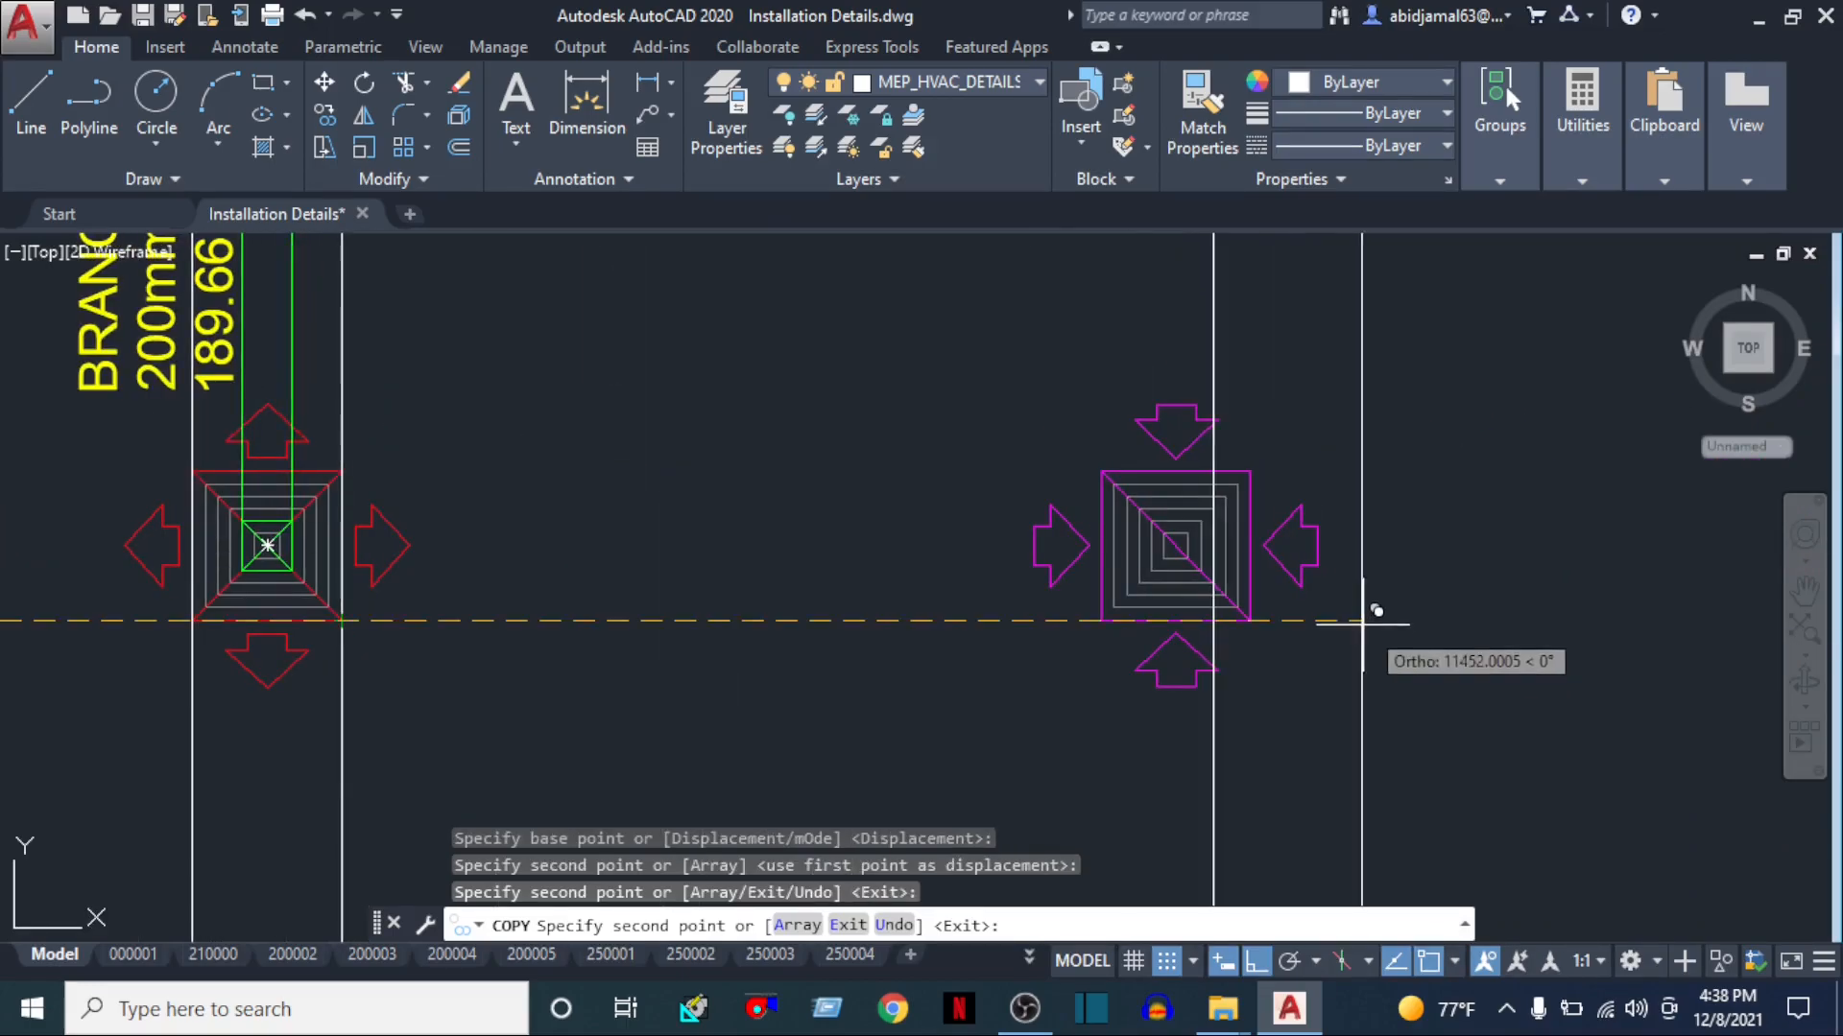
left_click(1263, 608)
scroll(1248, 624, "down", 5)
scroll(1103, 643, "up", 5)
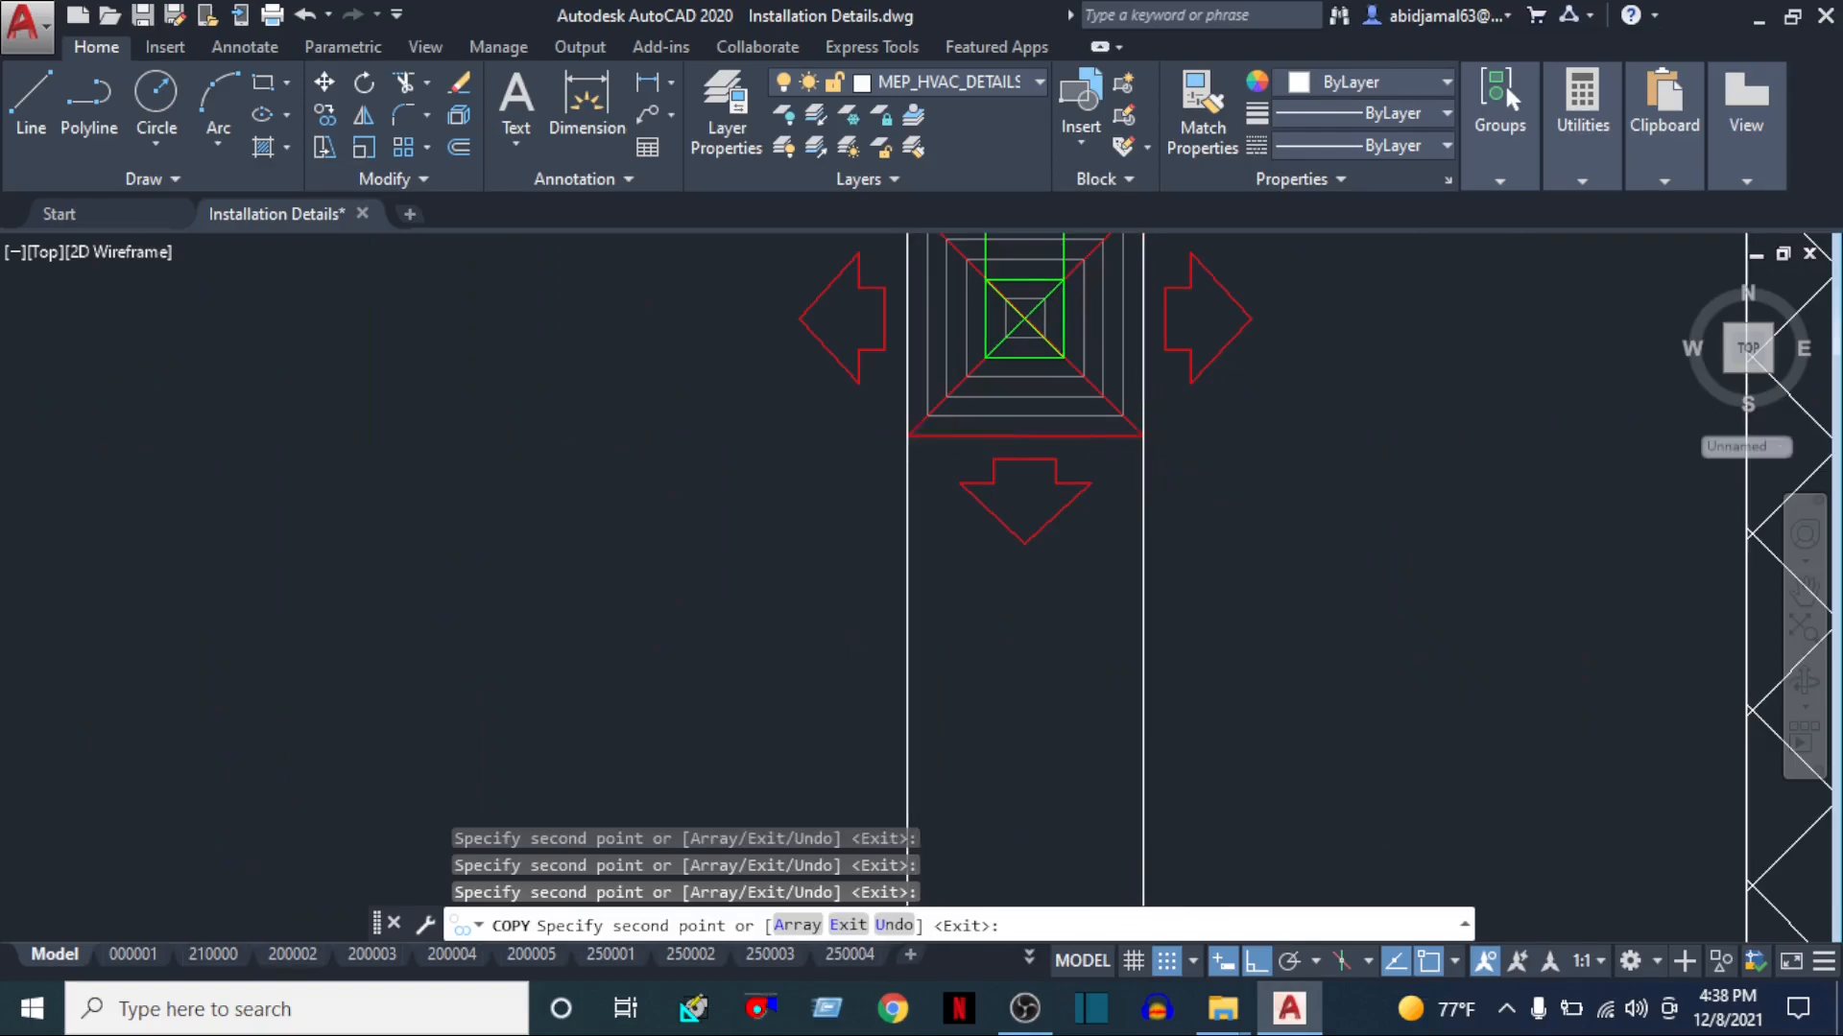
key("Escape")
Copy the first recess's two short vertical edges and its arrow to the next pair of construction lines along the ceiling
scroll(1142, 432, "down", 5)
middle_click_drag(830, 532, 885, 491)
scroll(547, 660, "up", 6)
type("c")
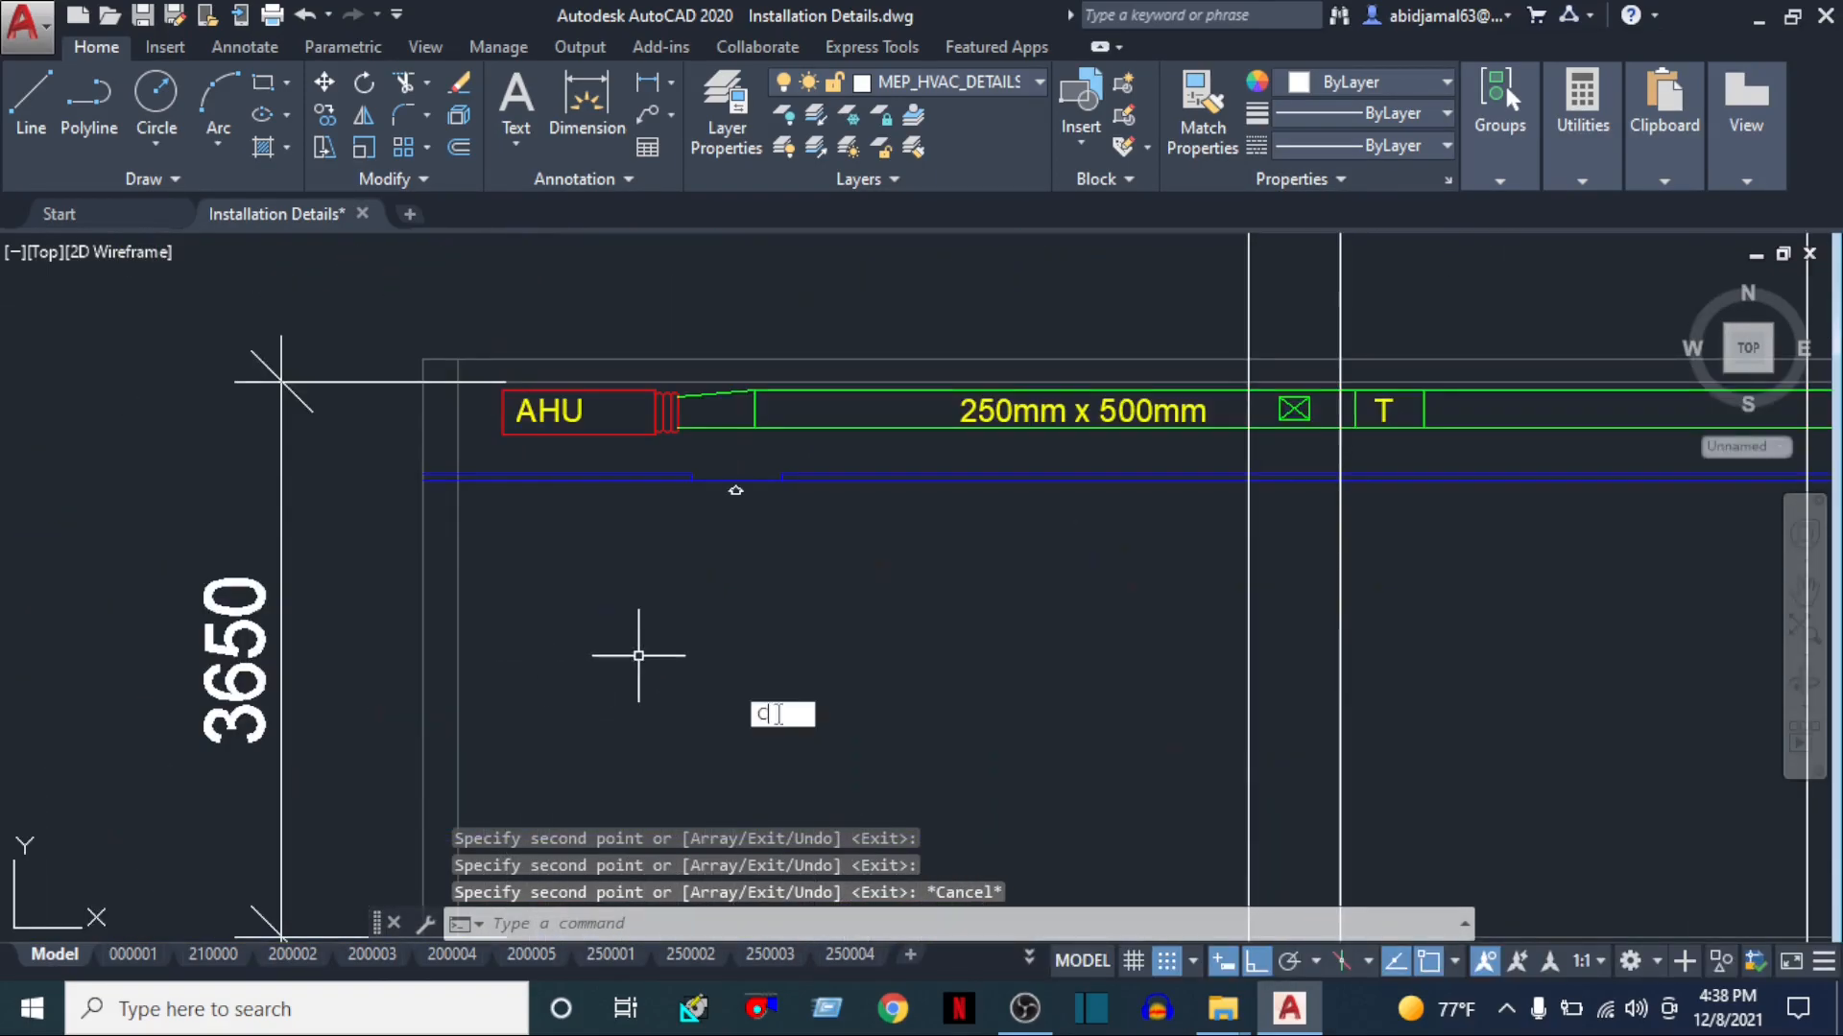
key("Return")
scroll(687, 474, "up", 4)
left_click(621, 428)
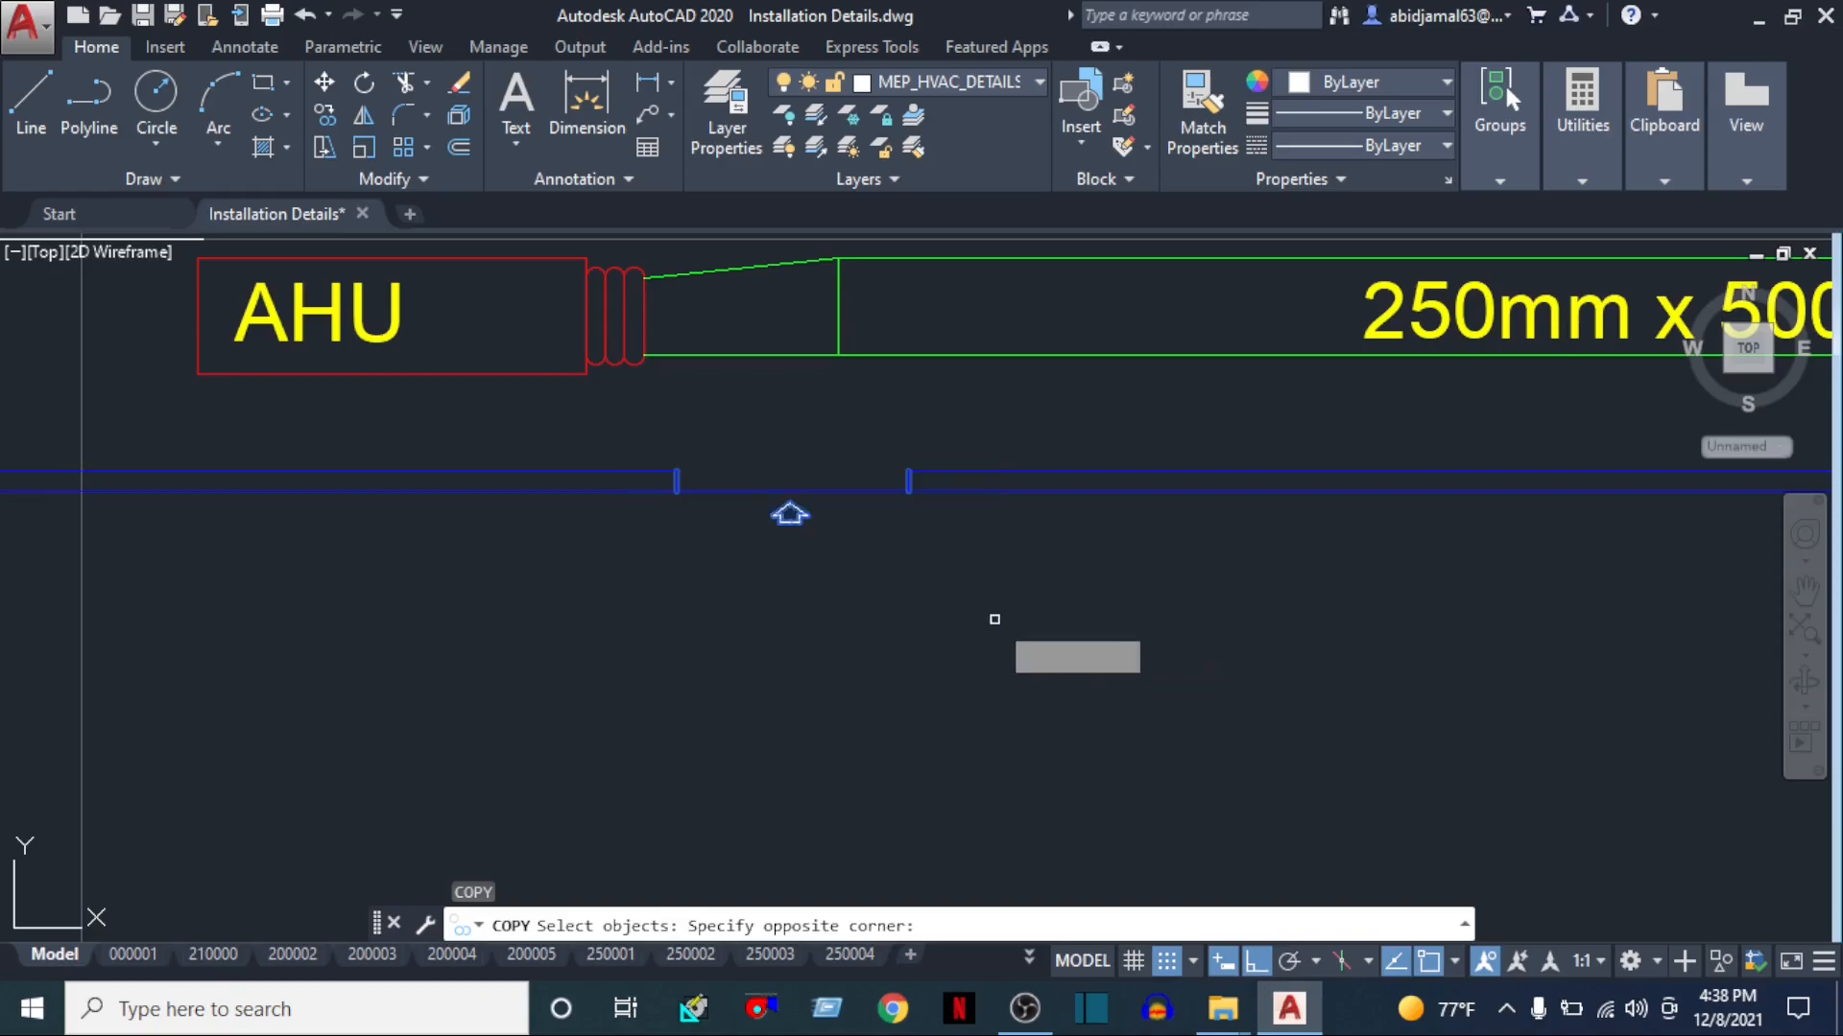
left_click(994, 621)
scroll(895, 498, "up", 2)
scroll(898, 496, "up", 2)
key("Return")
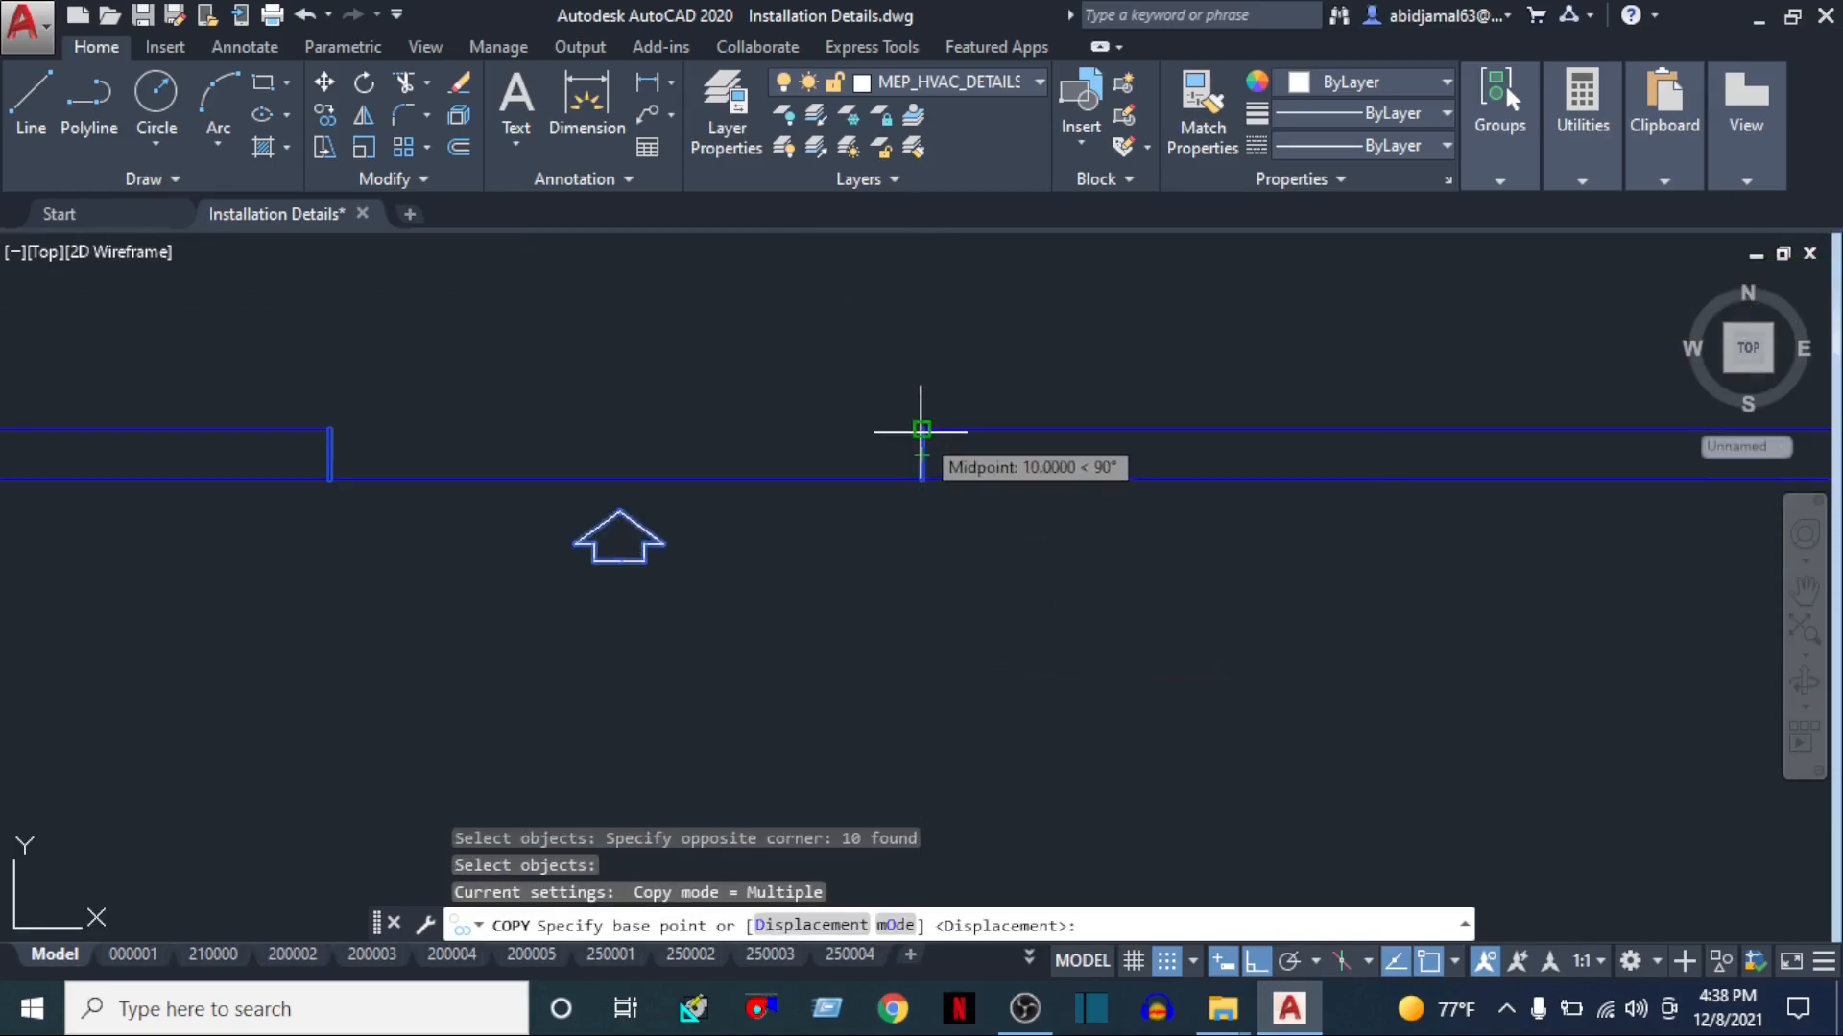
left_click(921, 430)
scroll(921, 430, "down", 3)
middle_click_drag(1166, 523, 467, 614)
scroll(979, 588, "up", 5)
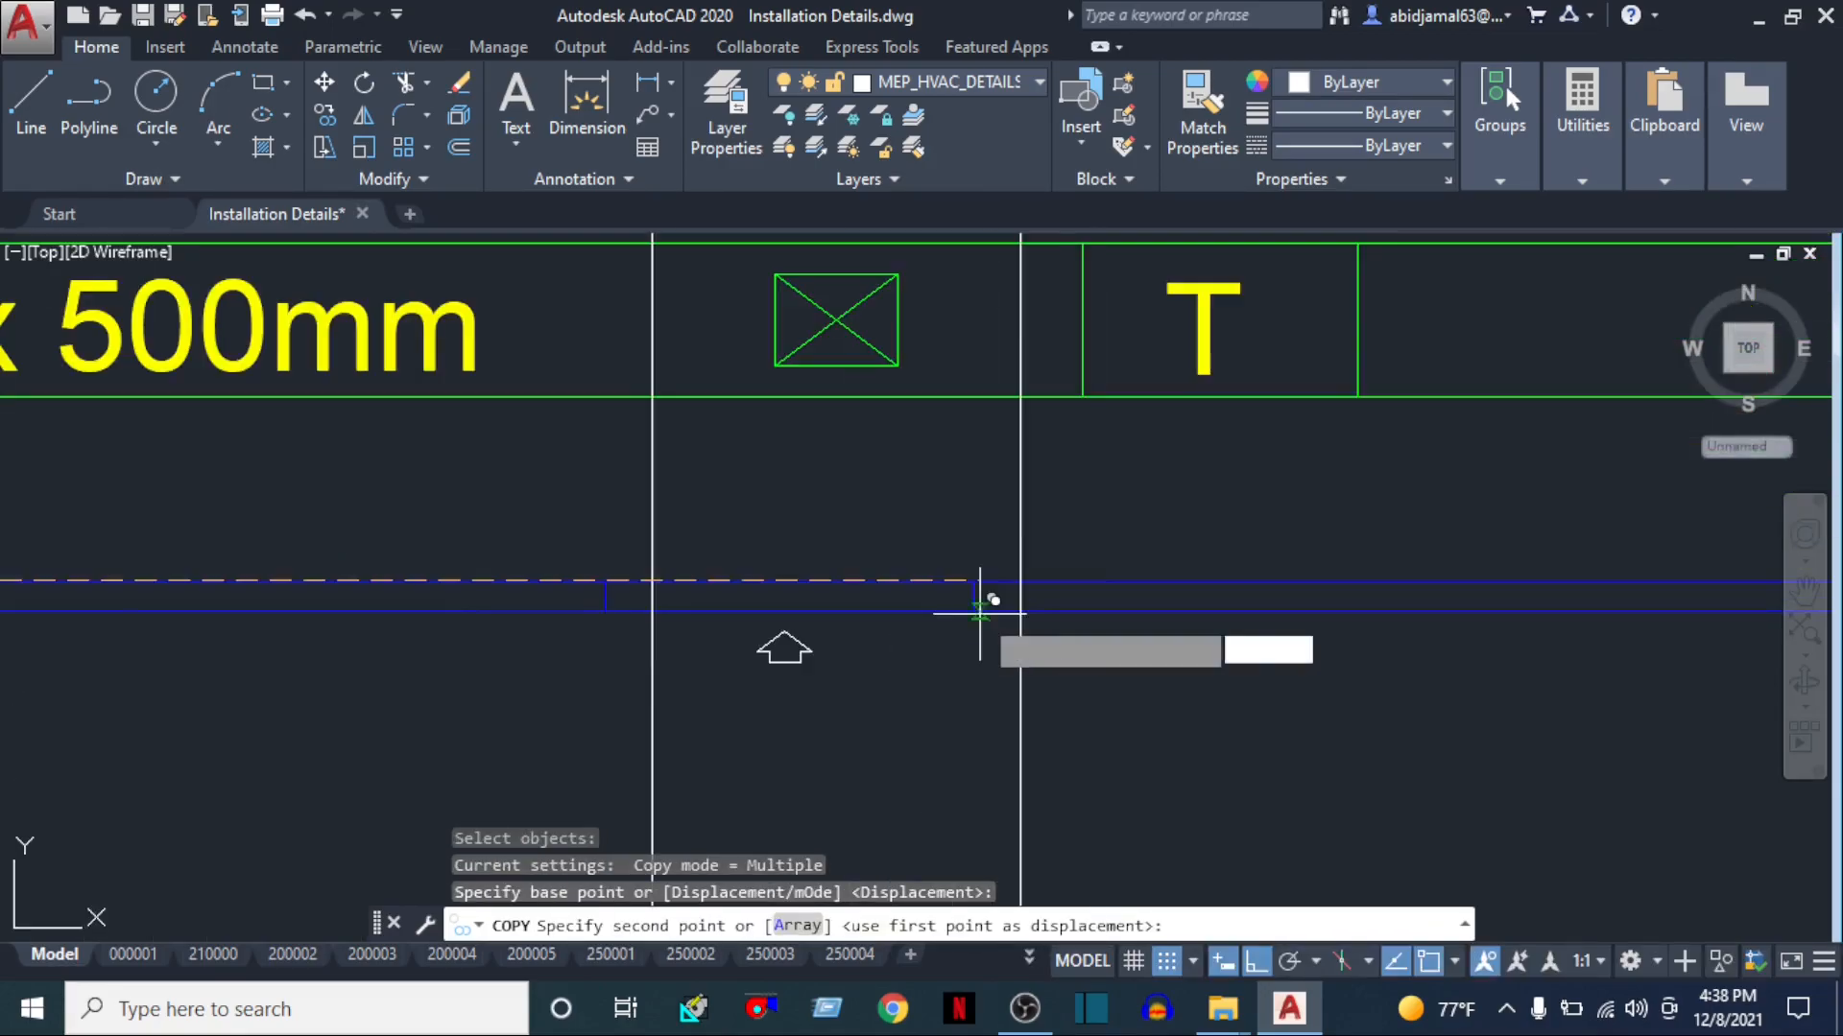
left_click(1044, 561)
Place further copies of the recess edges and arrow at the remaining four construction line pairs along the ceiling's upper line
scroll(841, 650, "down", 3)
scroll(1000, 671, "up", 5)
left_click(999, 621)
scroll(1142, 636, "down", 4)
middle_click_drag(1300, 637, 557, 664)
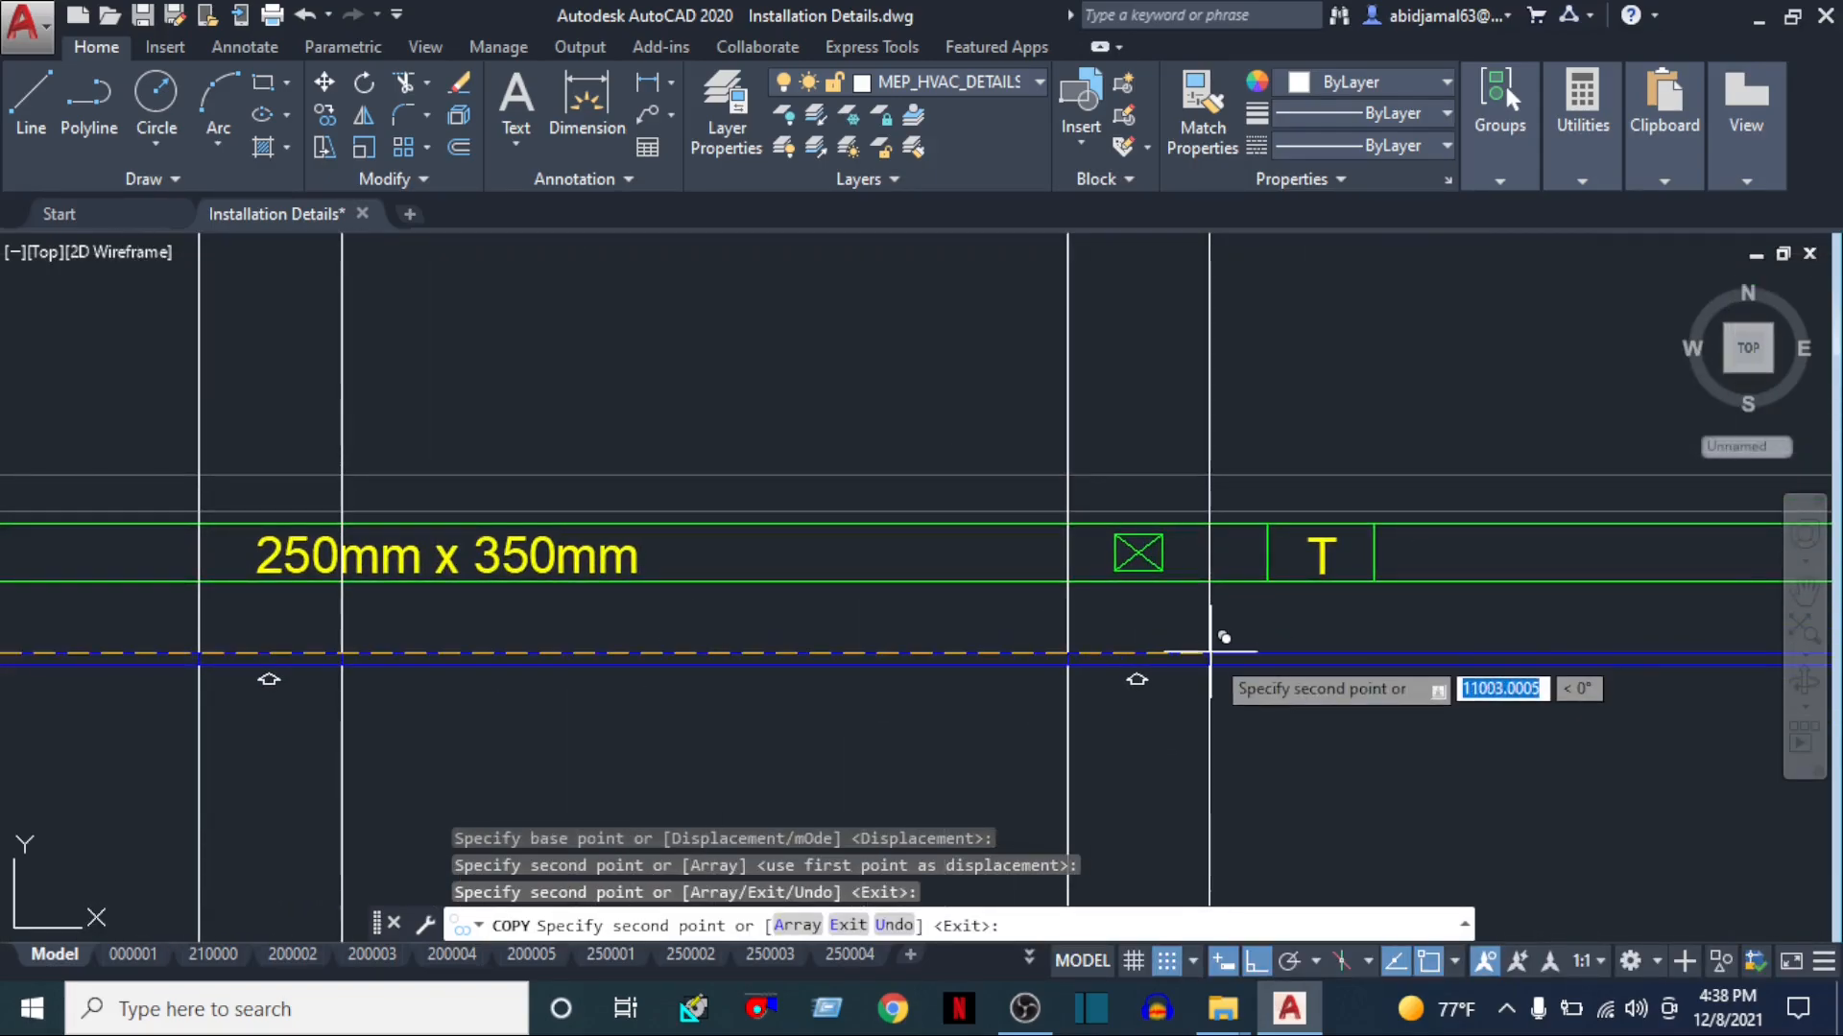
left_click(1219, 649)
middle_click_drag(1219, 648, 642, 654)
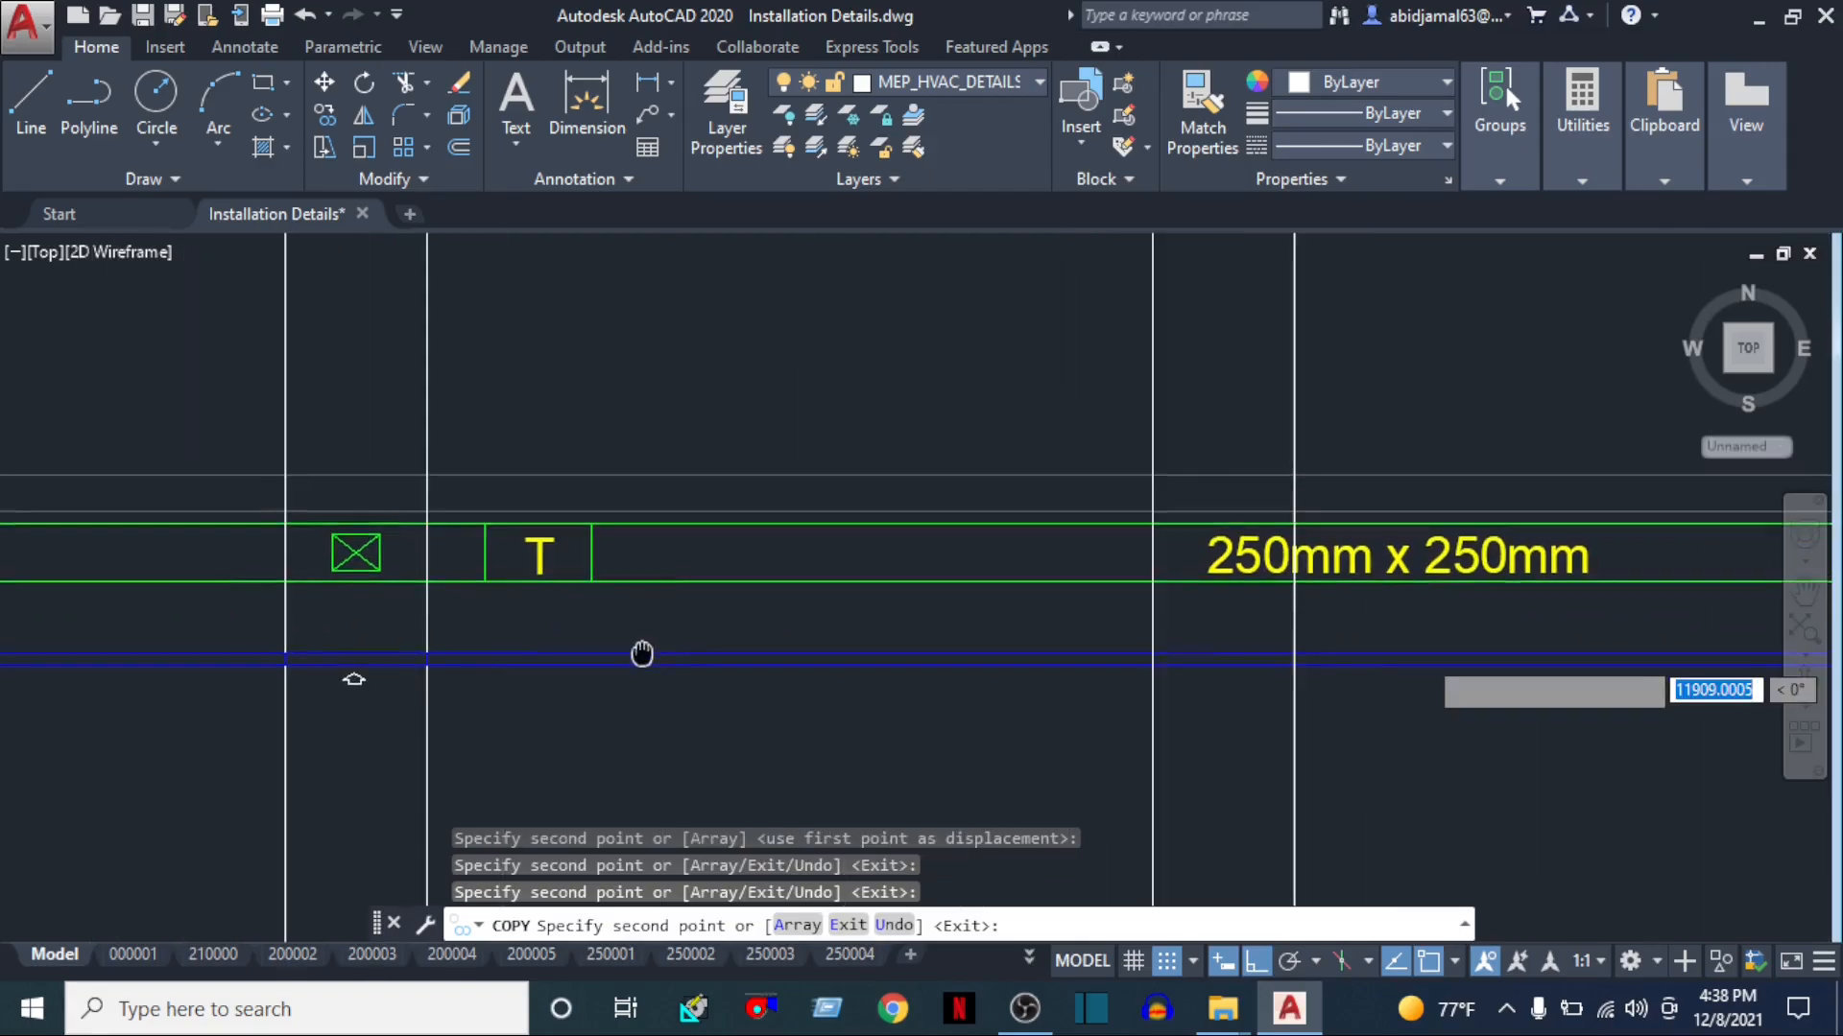
left_click(1294, 657)
scroll(1306, 672, "down", 4)
scroll(1164, 700, "up", 6)
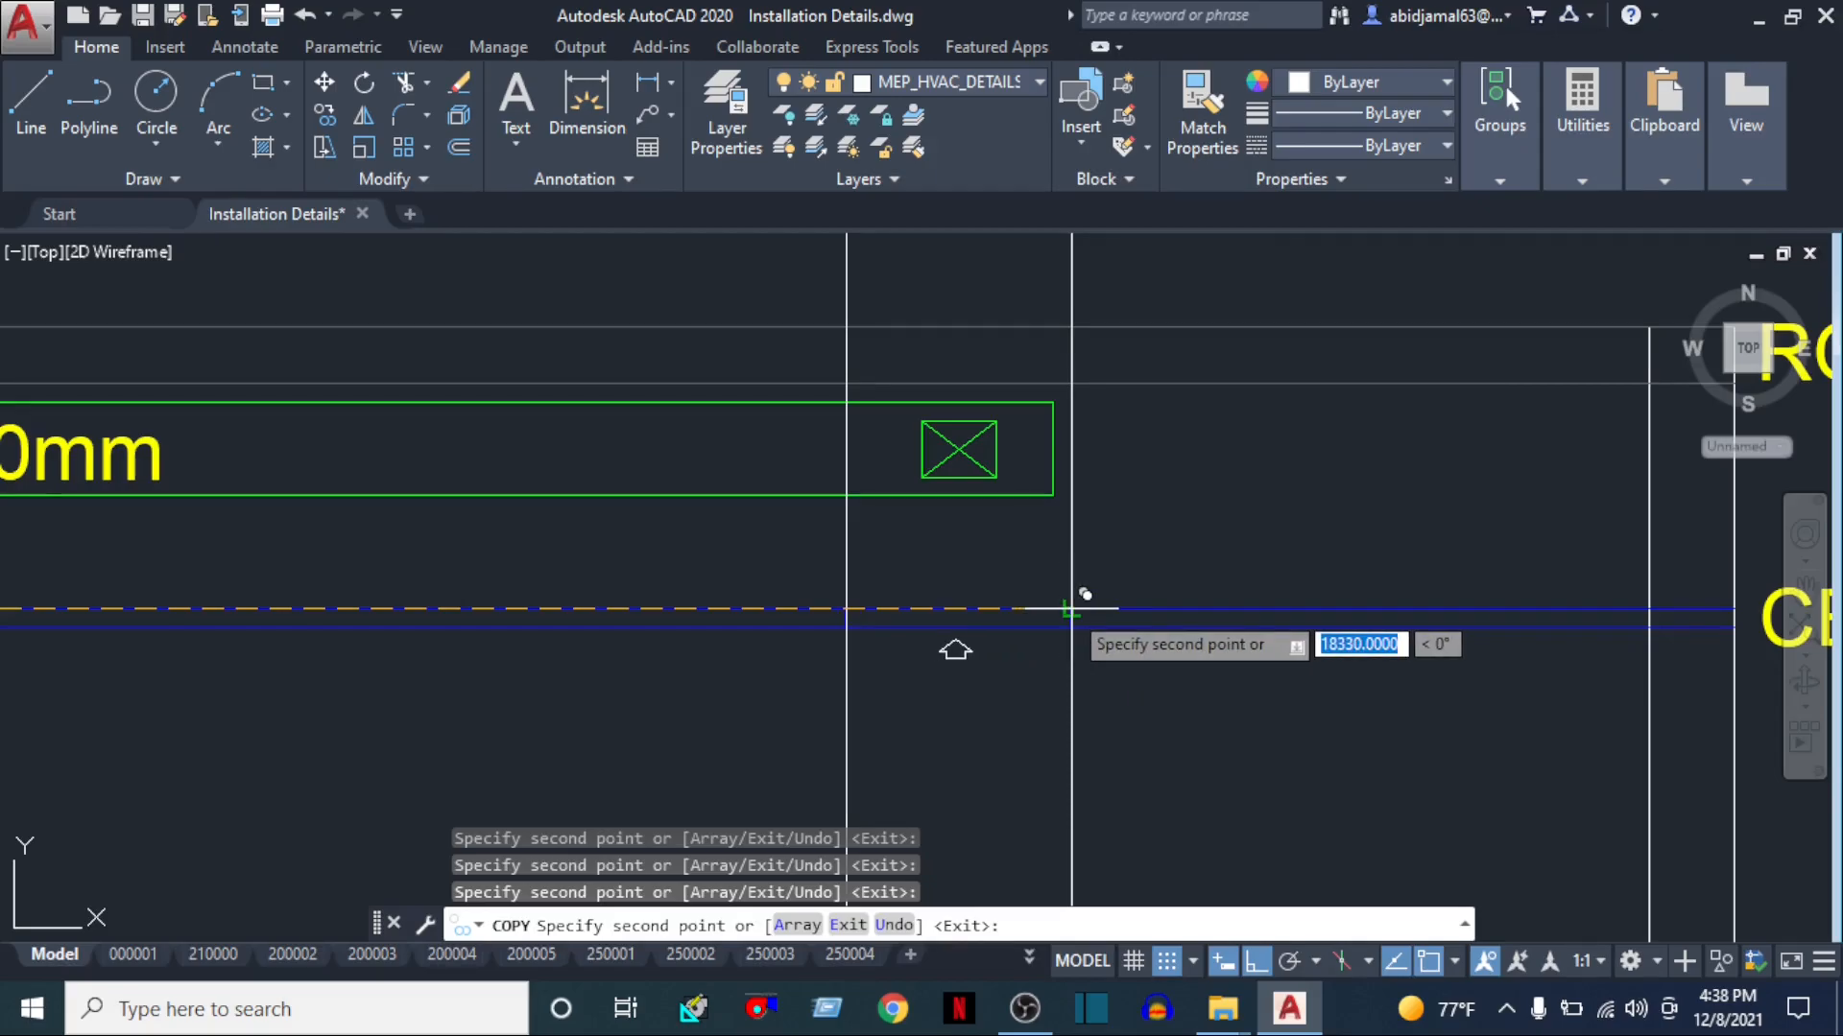
key("Escape")
Erase all the vertical construction lines projected from the diffusers in the plan
left_click(1156, 744)
scroll(1056, 768, "down", 5)
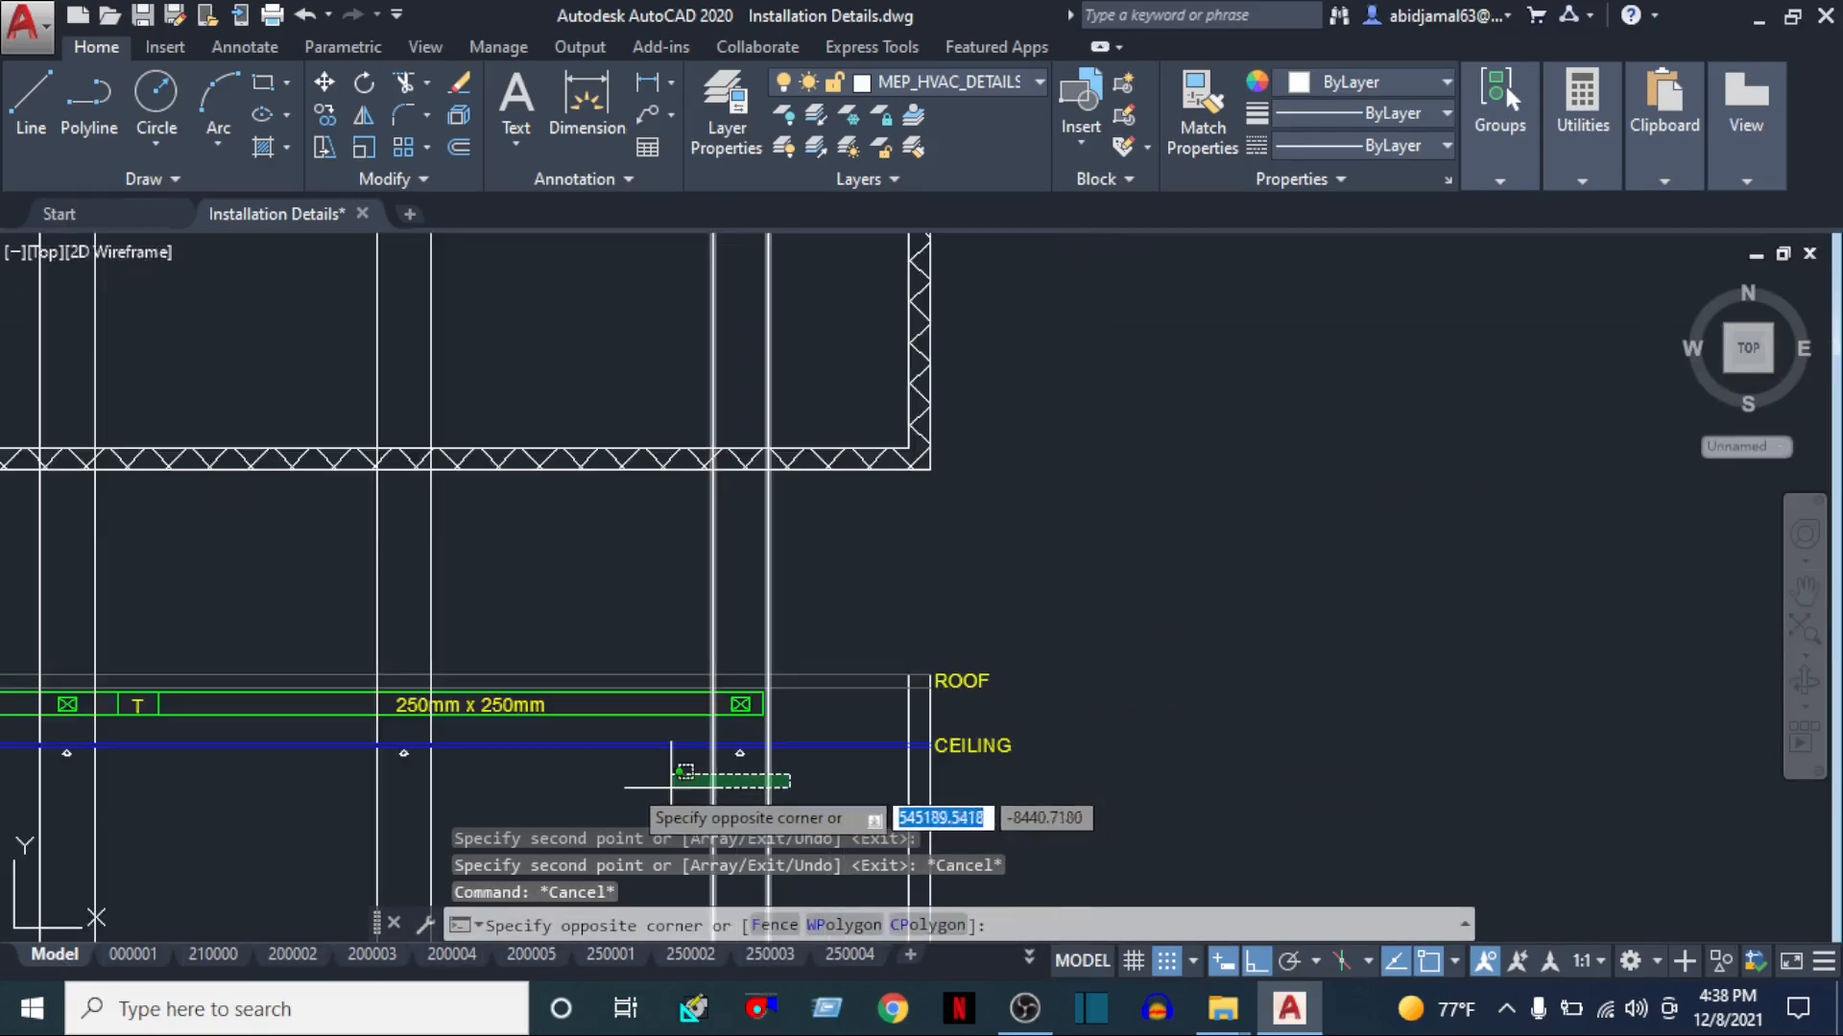
middle_click_drag(685, 772, 1501, 531)
left_click(25, 659)
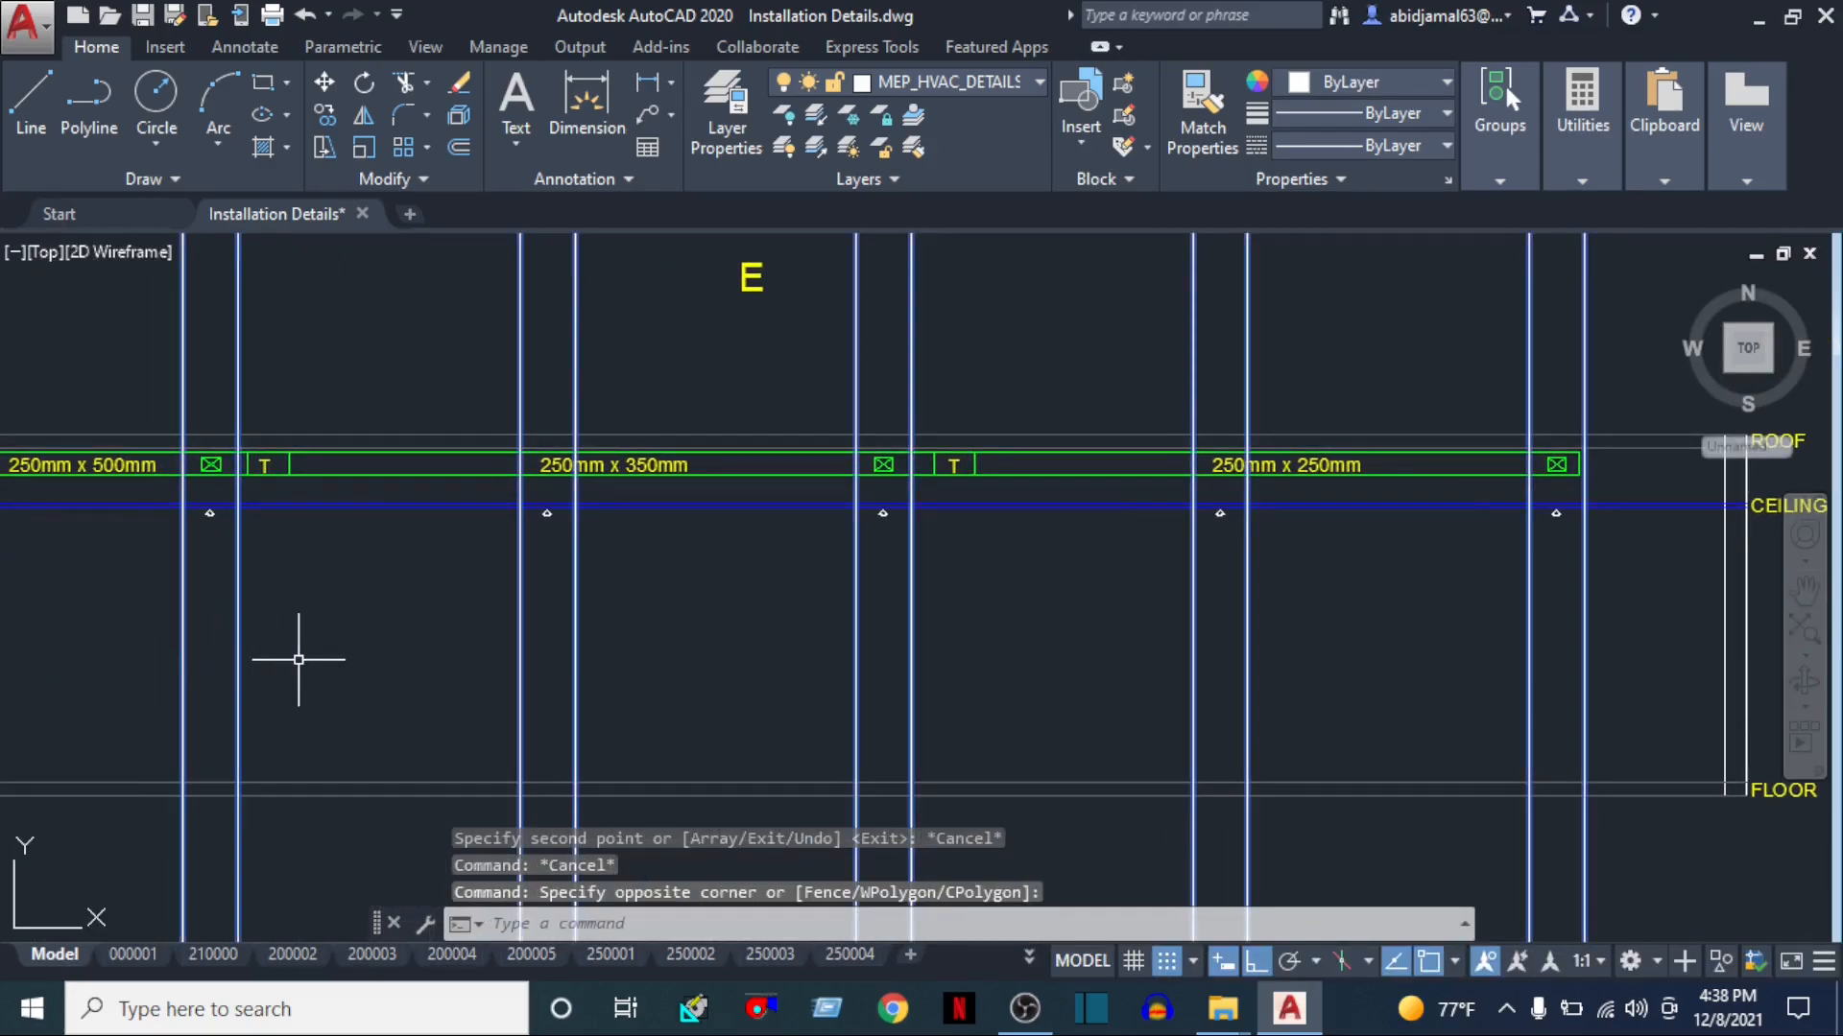
type("E")
key("Return")
middle_click_drag(542, 629, 837, 660)
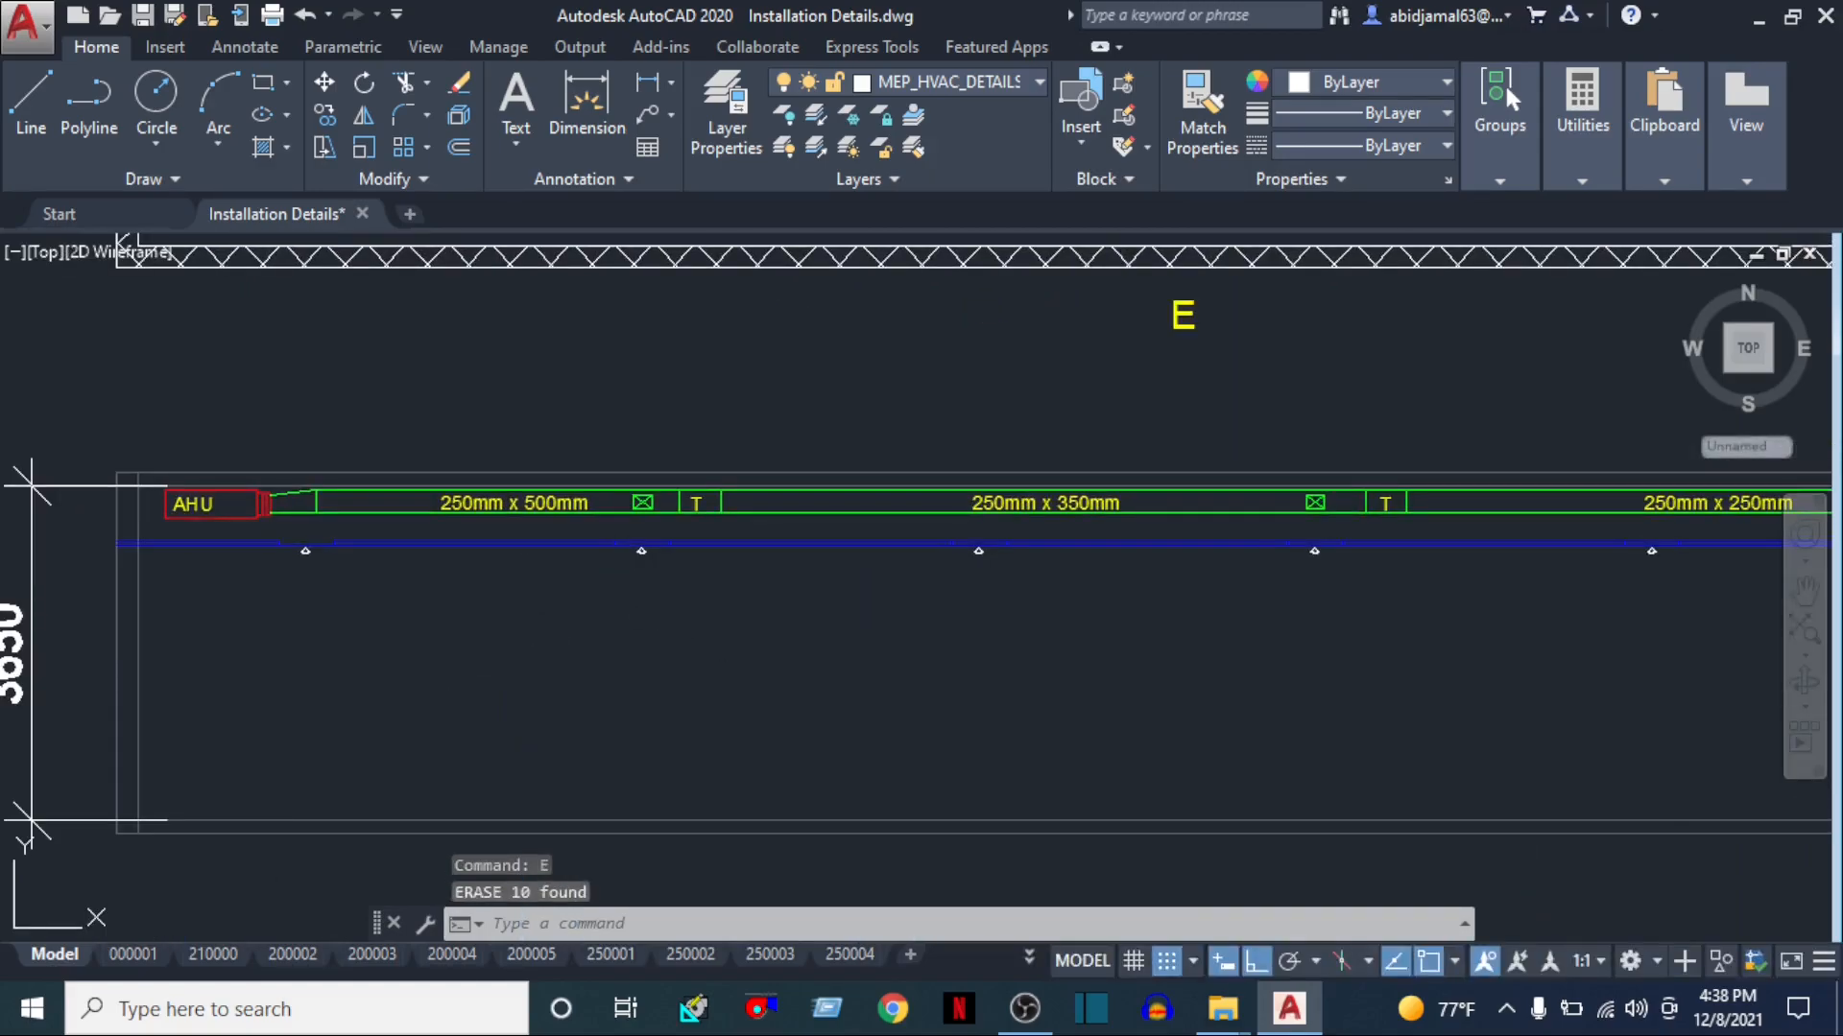
type("tr")
key("Return")
scroll(612, 576, "up", 5)
left_click(612, 576)
key("Escape")
key("Escape")
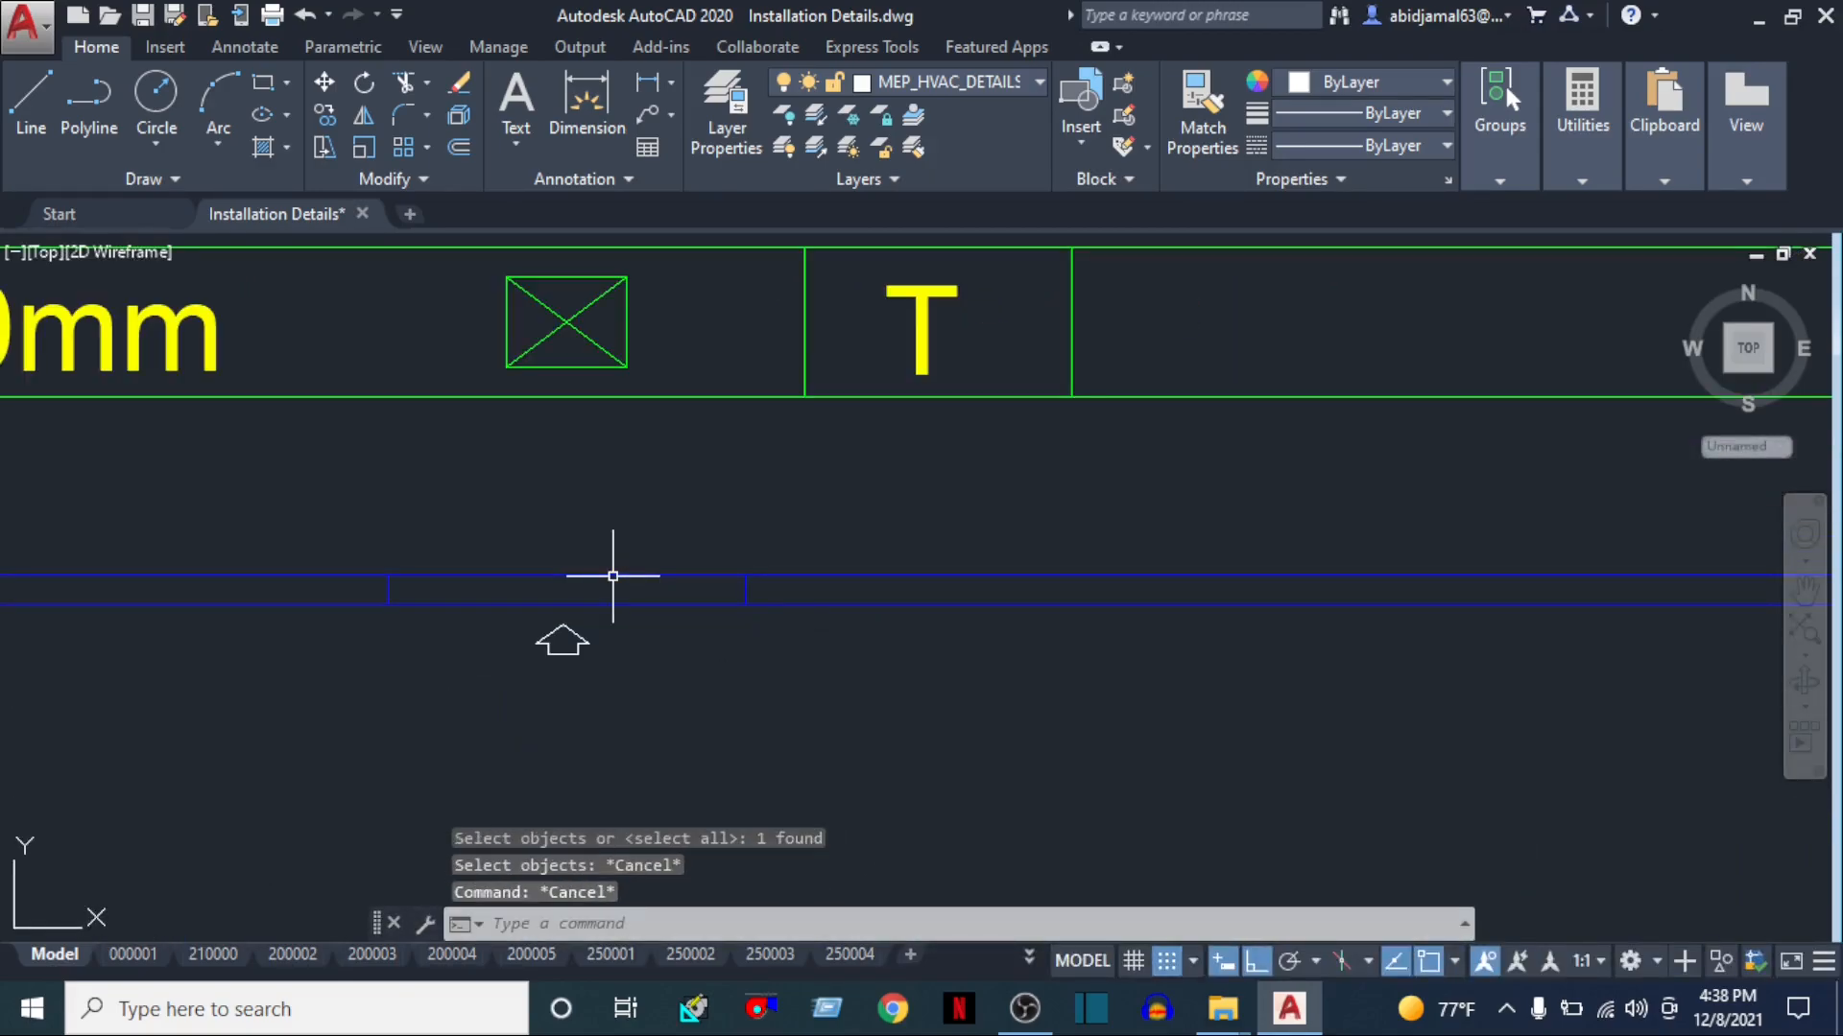
Trim the ceiling's upper line between the two short vertical edges of the second diffuser recess
type("TR")
key("Return")
key("Return")
left_click(614, 571)
left_click(535, 518)
Trim the ceiling's upper line across the remaining diffuser recesses along the section
scroll(568, 608, "down", 3)
middle_click_drag(567, 609, 562, 635)
middle_click_drag(1359, 671, 9, 691)
left_click(1156, 634)
middle_click_drag(1343, 679, 71, 700)
left_click(1343, 711)
middle_click_drag(1497, 662, 275, 712)
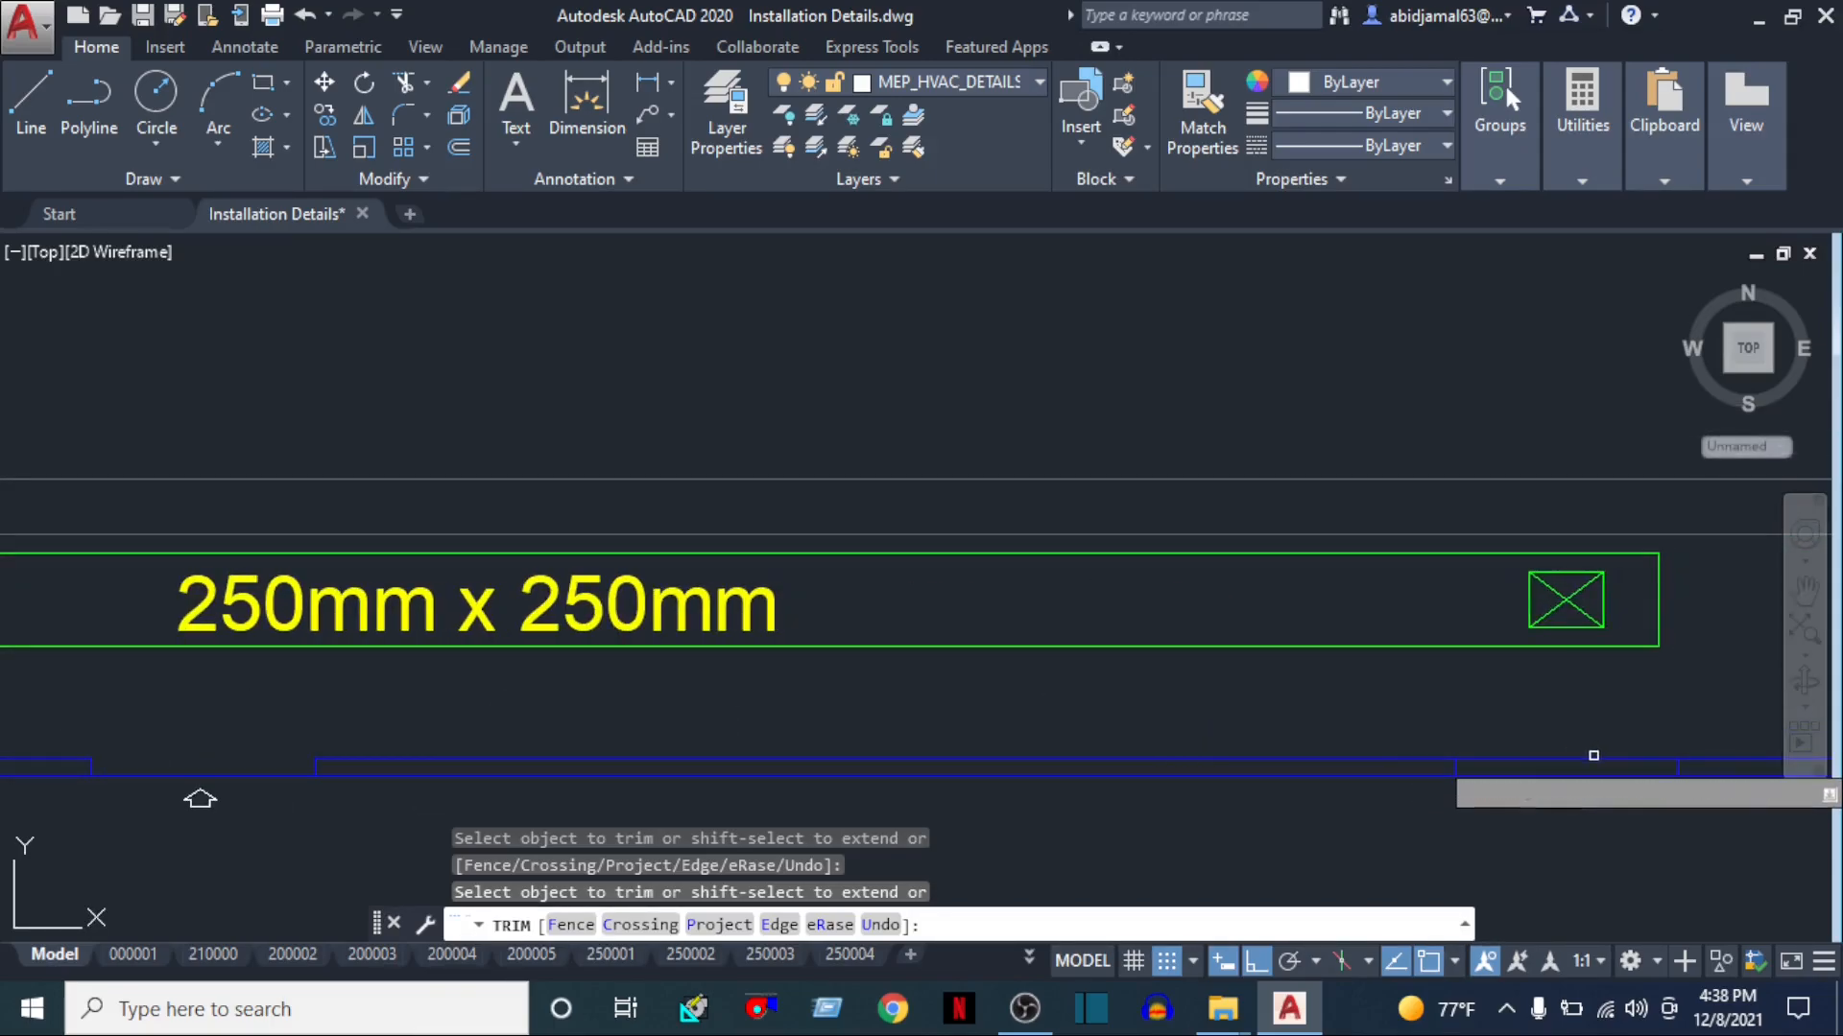
scroll(1593, 758, "down", 5)
key("Escape")
middle_click_drag(201, 727, 877, 708)
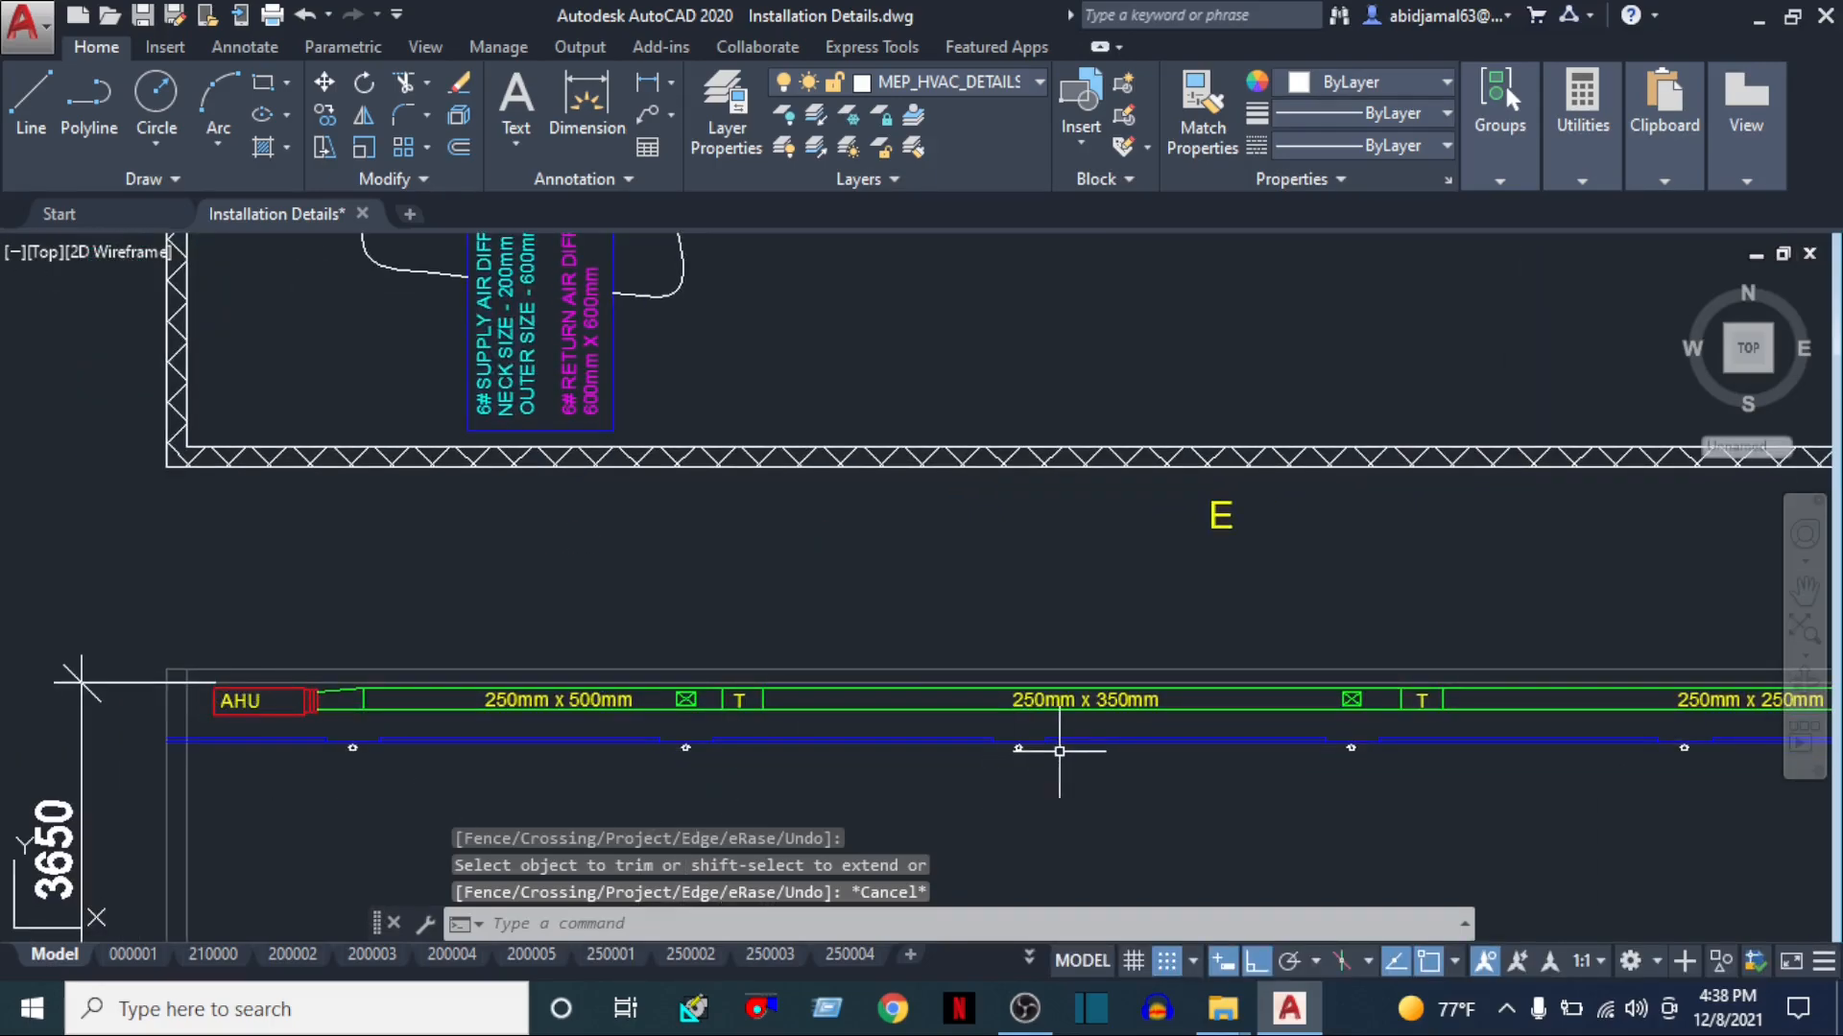
scroll(621, 751, "up", 8)
left_click(1015, 733)
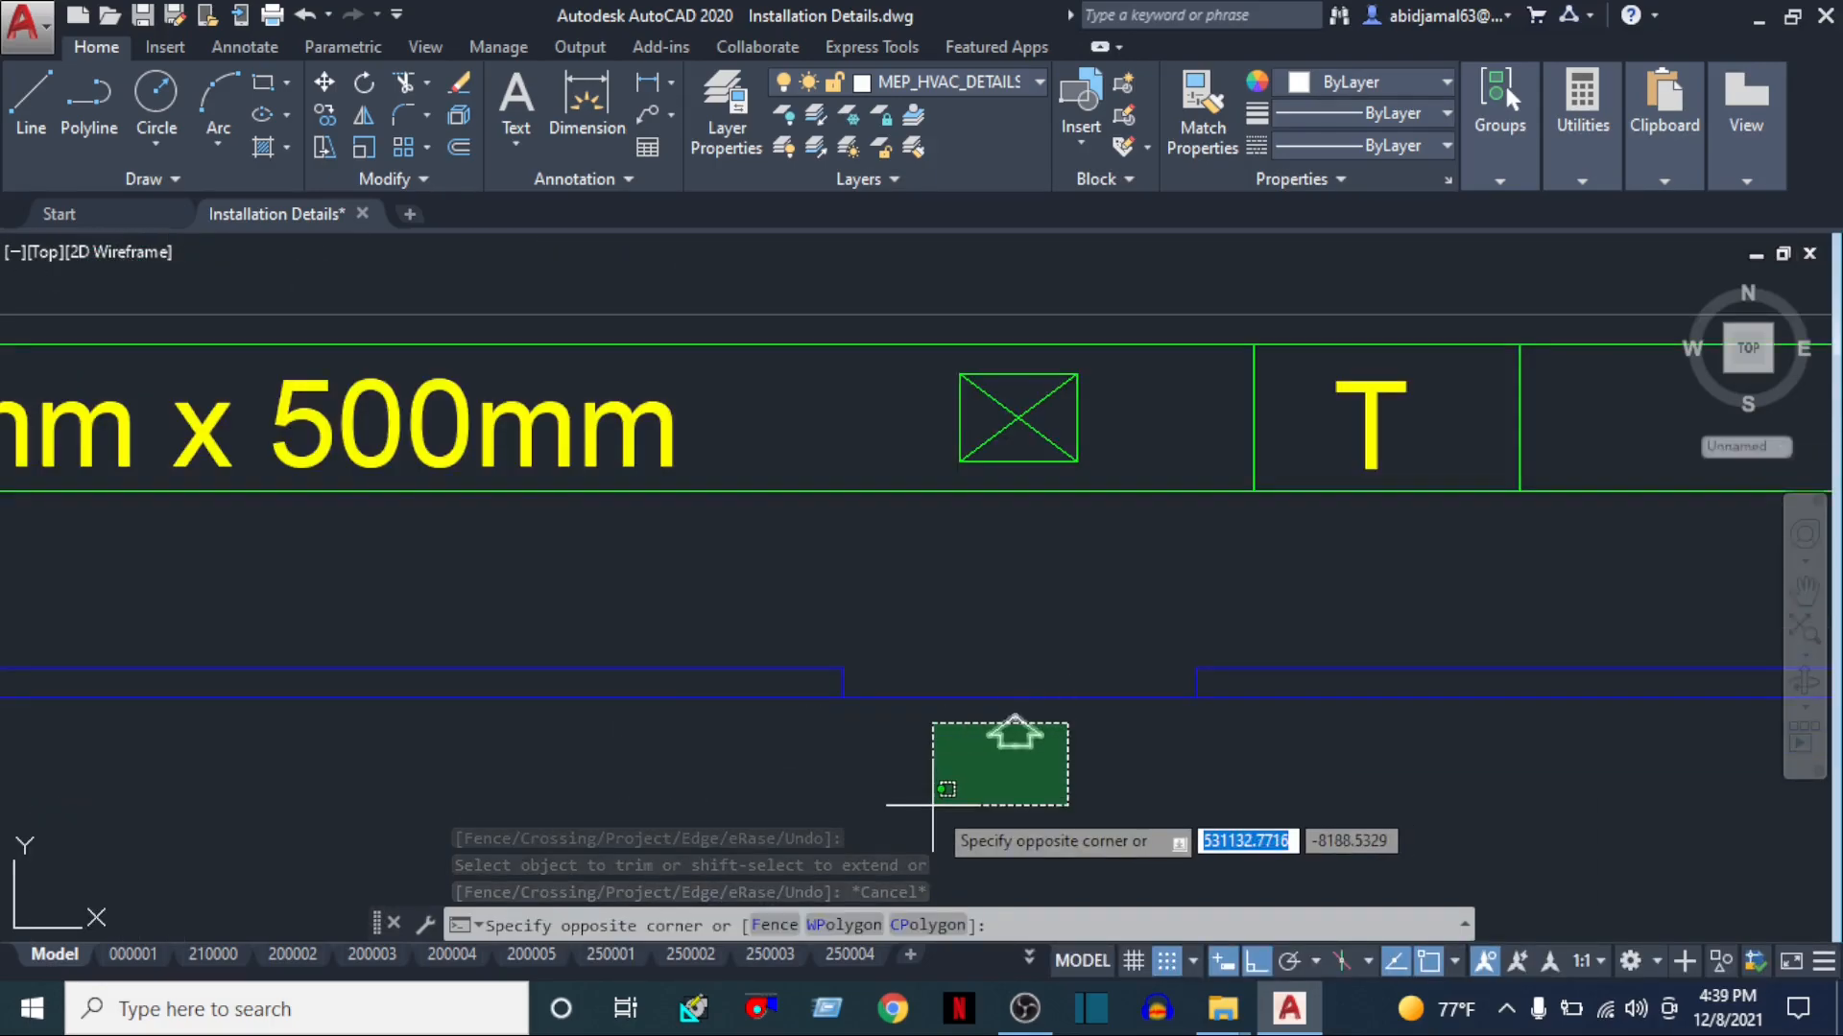
scroll(1248, 758, "down", 8)
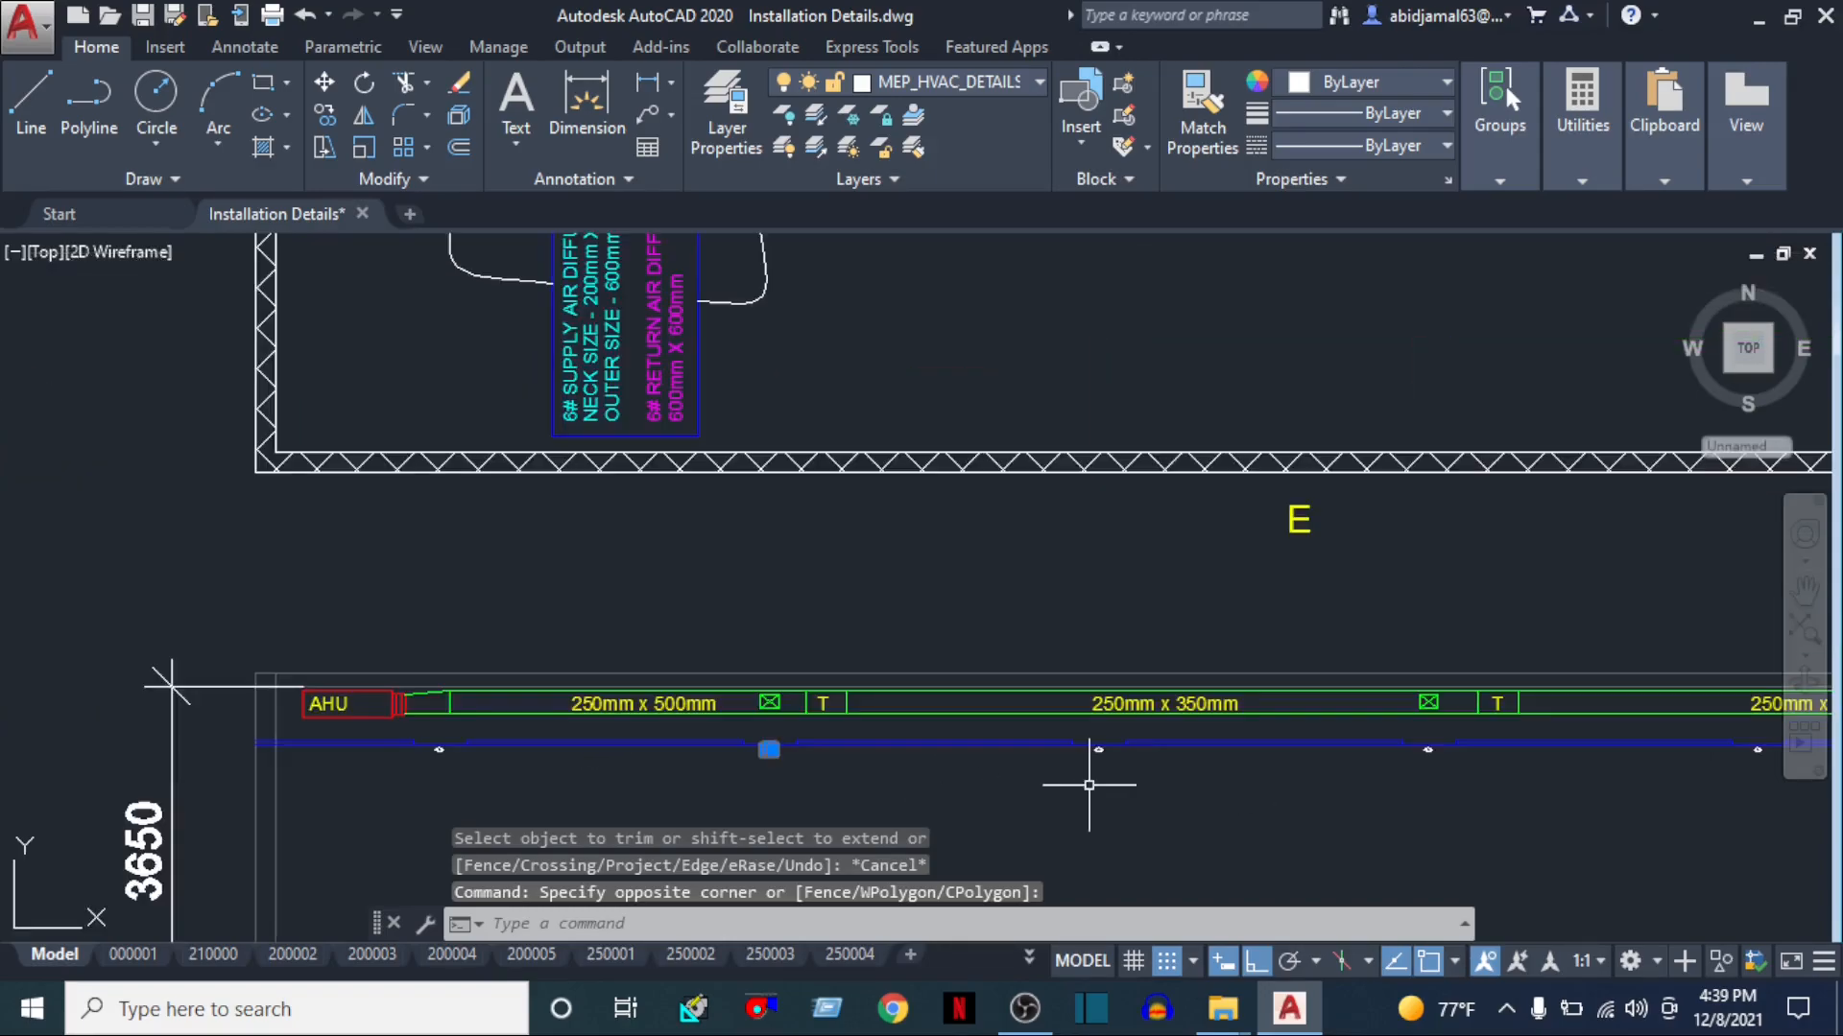
scroll(1088, 746, "up", 6)
left_click(941, 755)
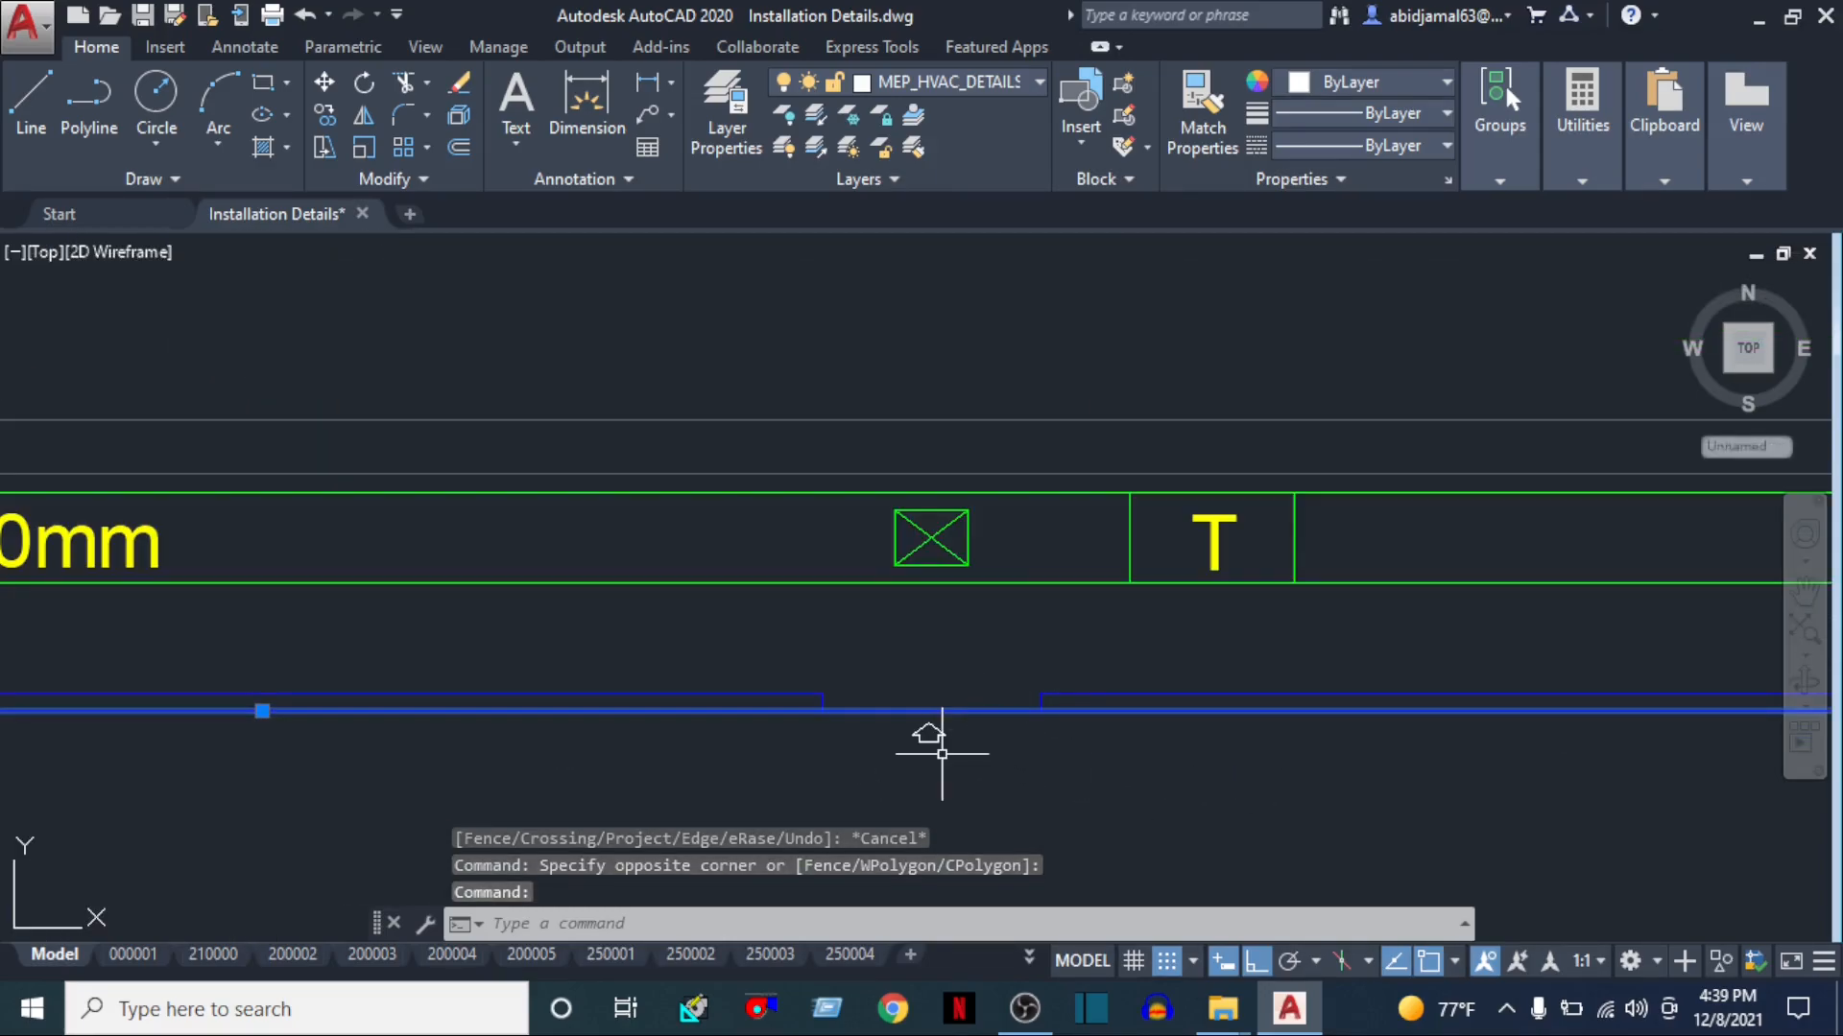
key("Escape")
key("Escape")
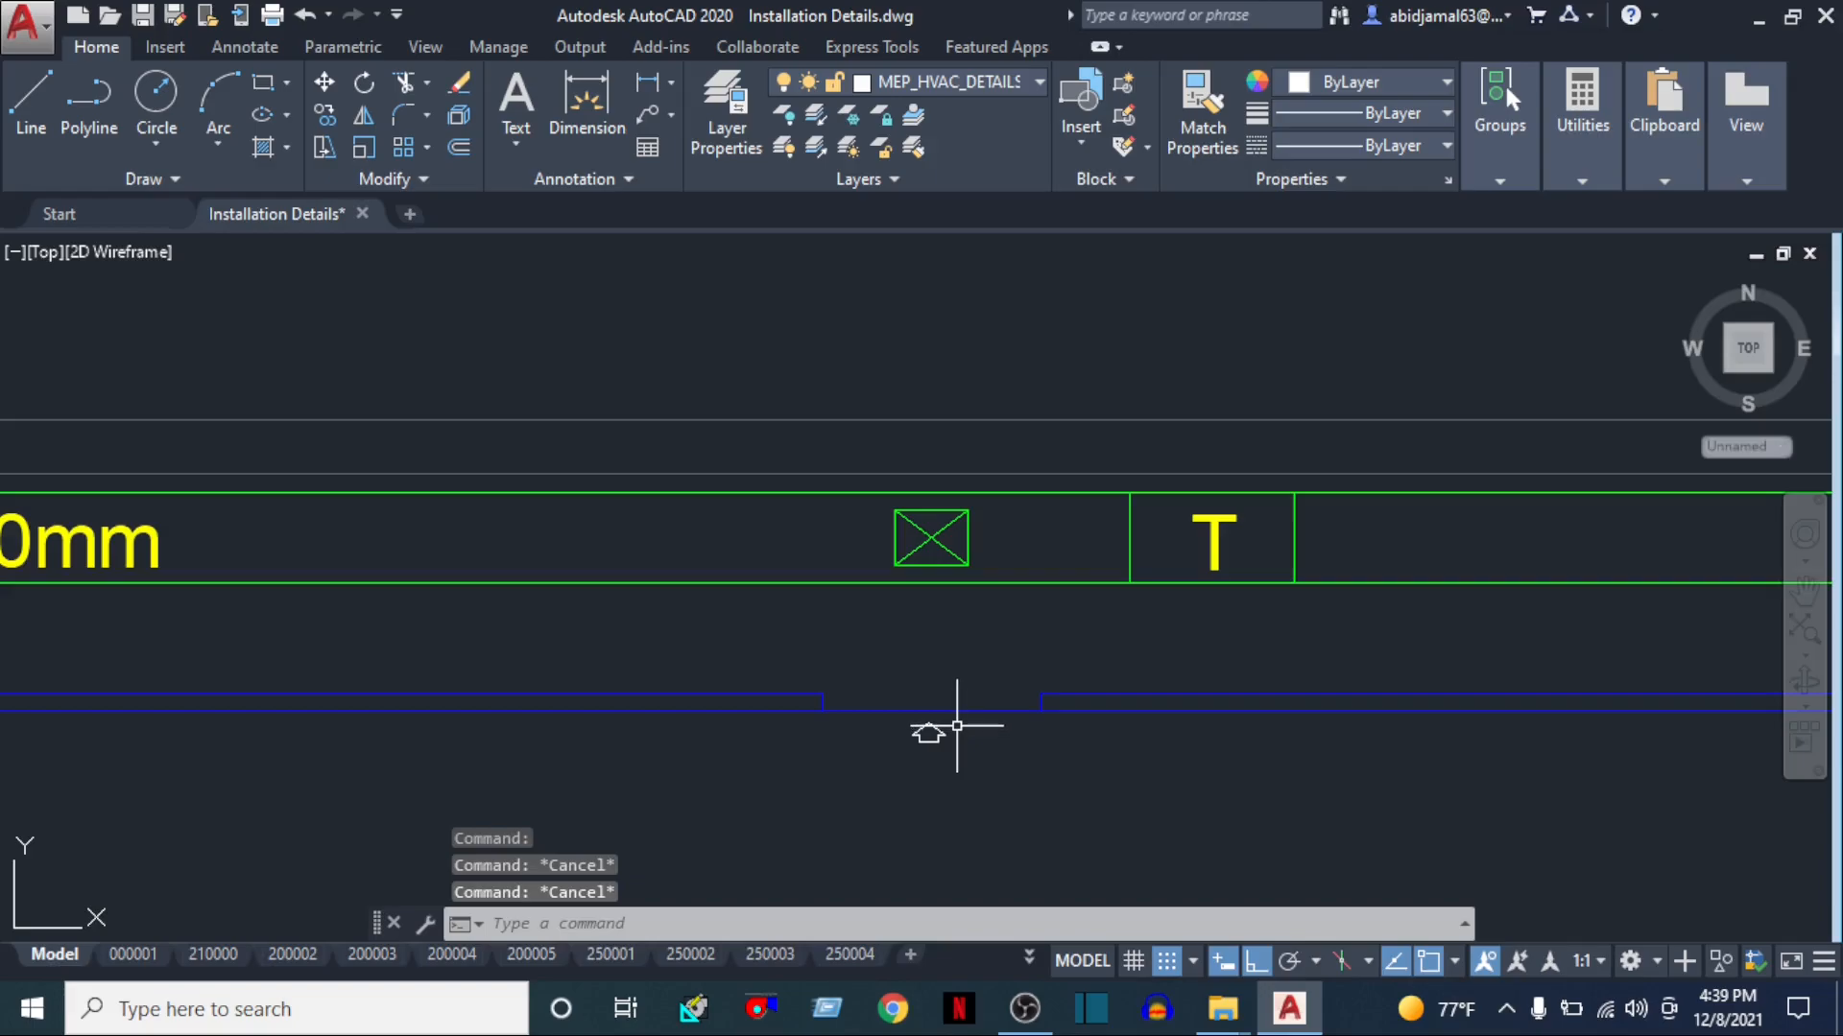
Erase the upward arrow below the fourth diffuser recess, under the 250mm x 350mm duct section's crossed branch opening
left_click(1343, 754)
type("E")
key("Return")
scroll(1222, 773, "down", 5)
scroll(612, 789, "down", 2)
scroll(612, 789, "down", 2)
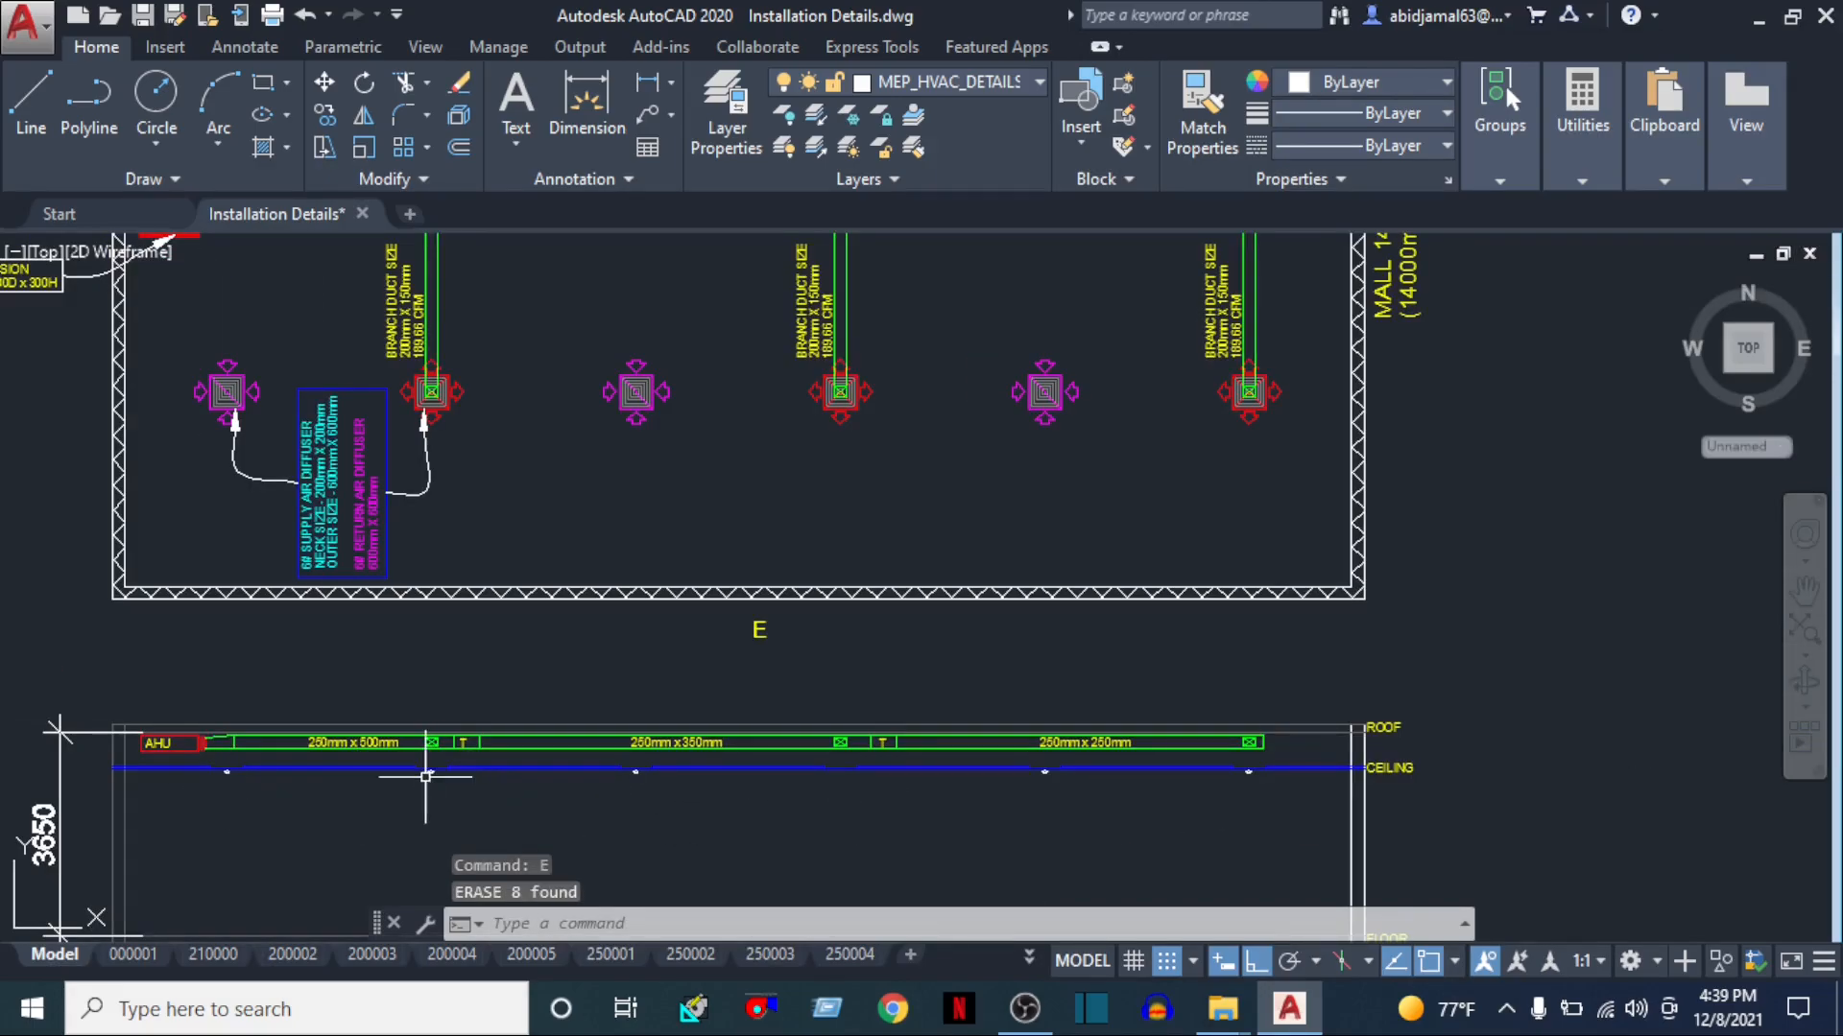
Erase the upward arrow below the second diffuser recess, under the 250mm x 500mm duct section's crossed branch opening
scroll(364, 773, "up", 5)
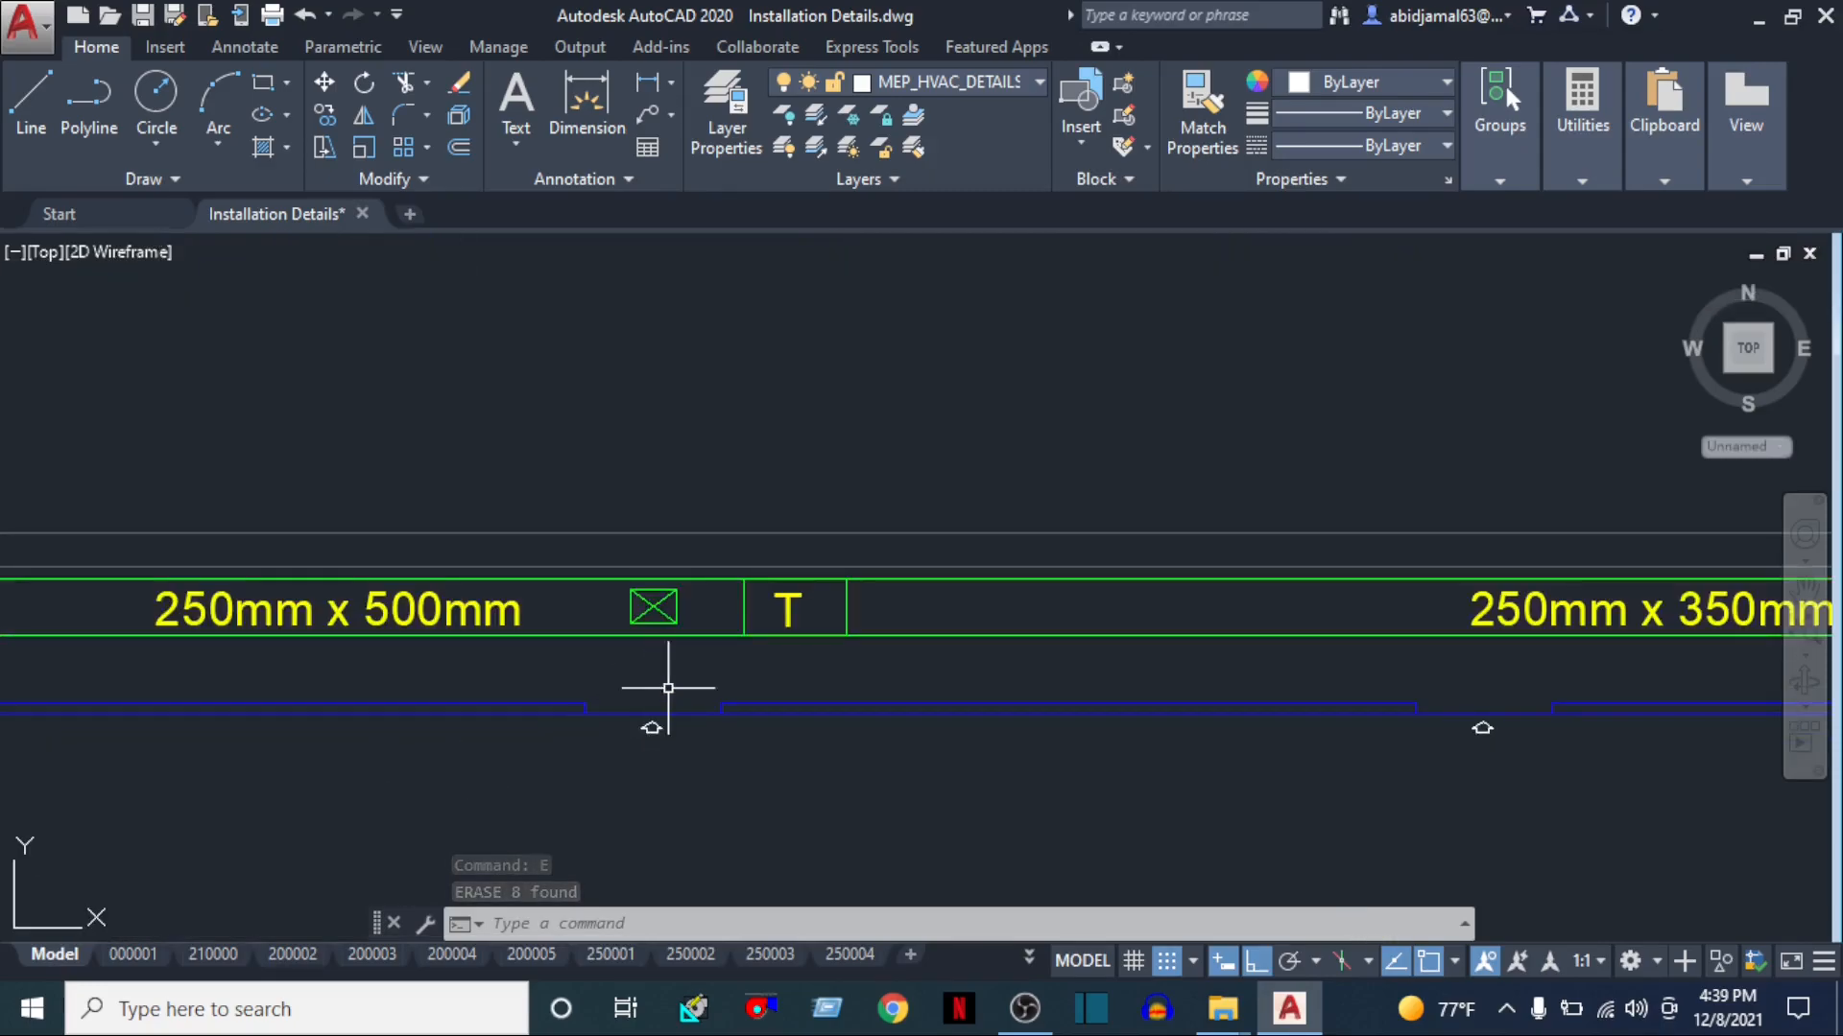
left_click(617, 681)
left_click(698, 761)
type("E")
key("Return")
scroll(714, 784, "down", 2)
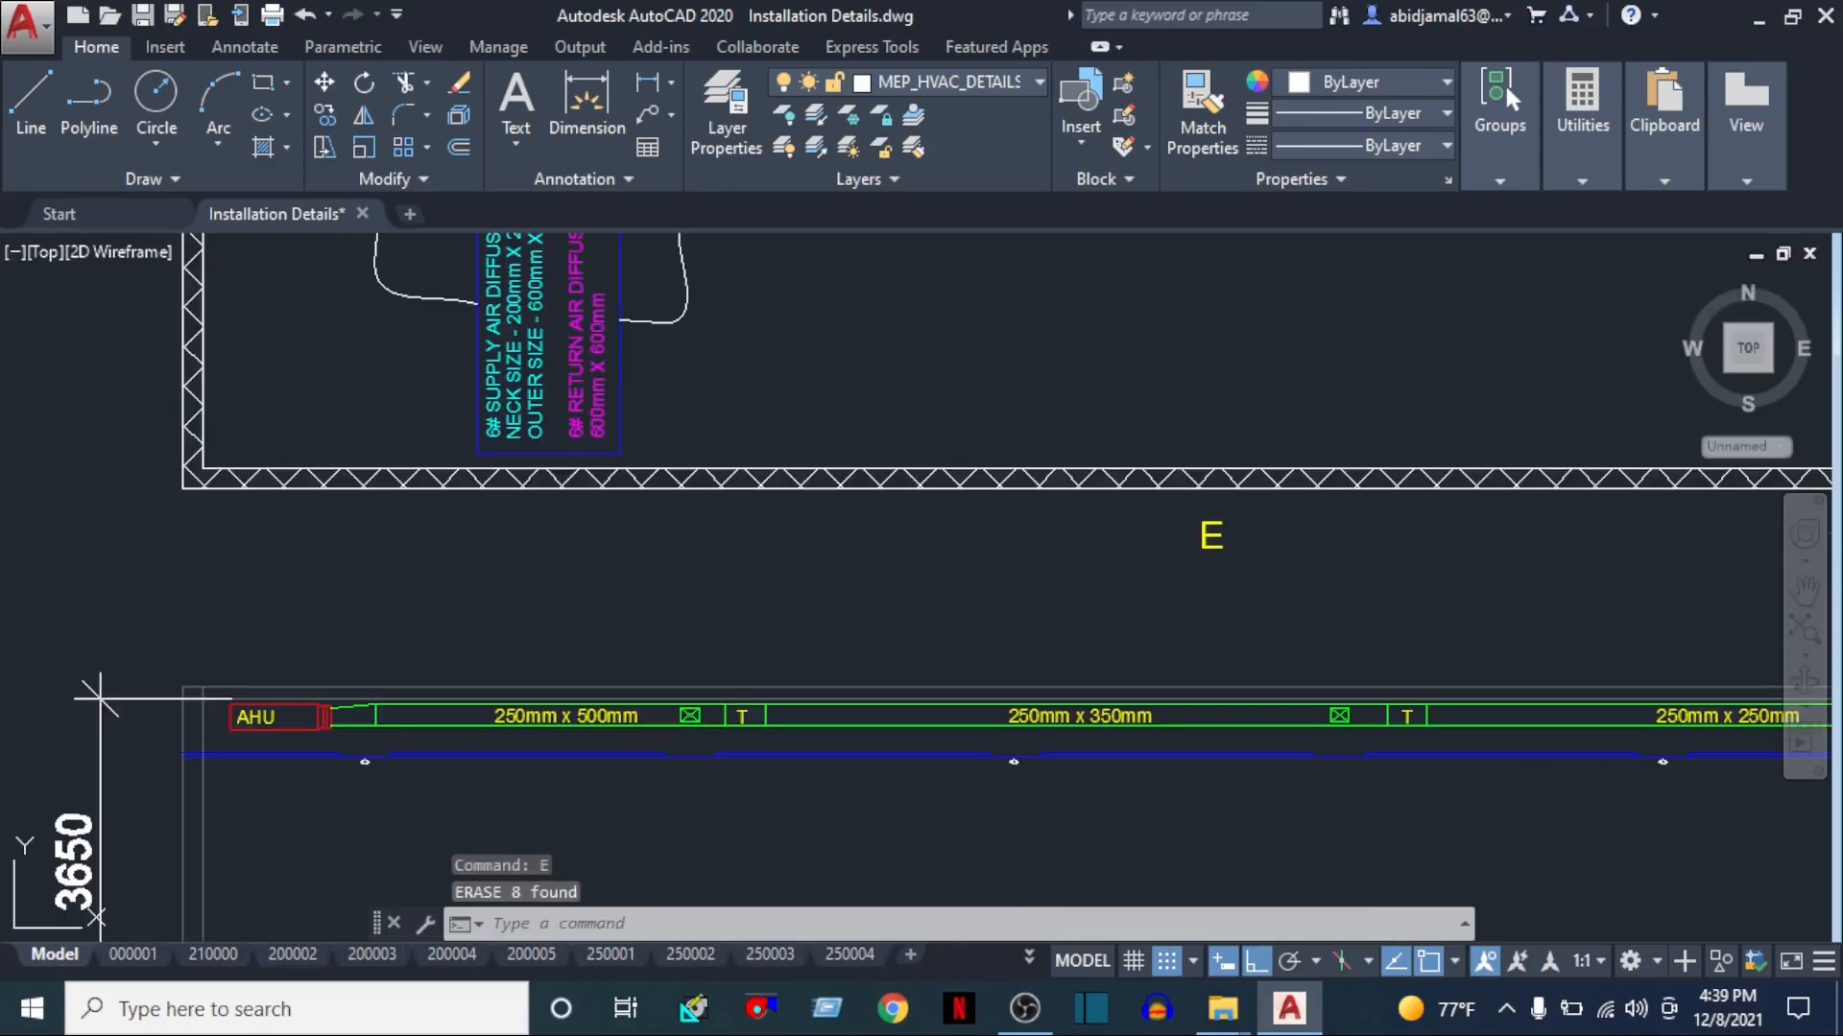
Erase the upward arrow below the last diffuser recess, under the 250mm x 250mm duct section's crossed branch opening
middle_click_drag(1069, 774, 941, 783)
middle_click_drag(1323, 785, 852, 808)
scroll(1199, 792, "up", 4)
left_click(1093, 744)
key("Escape")
Copy the upward arrow of the fifth diffuser recess straight down into the empty space below the ceiling
middle_click_drag(938, 819, 1094, 733)
type("CO")
key("Return")
left_click(423, 658)
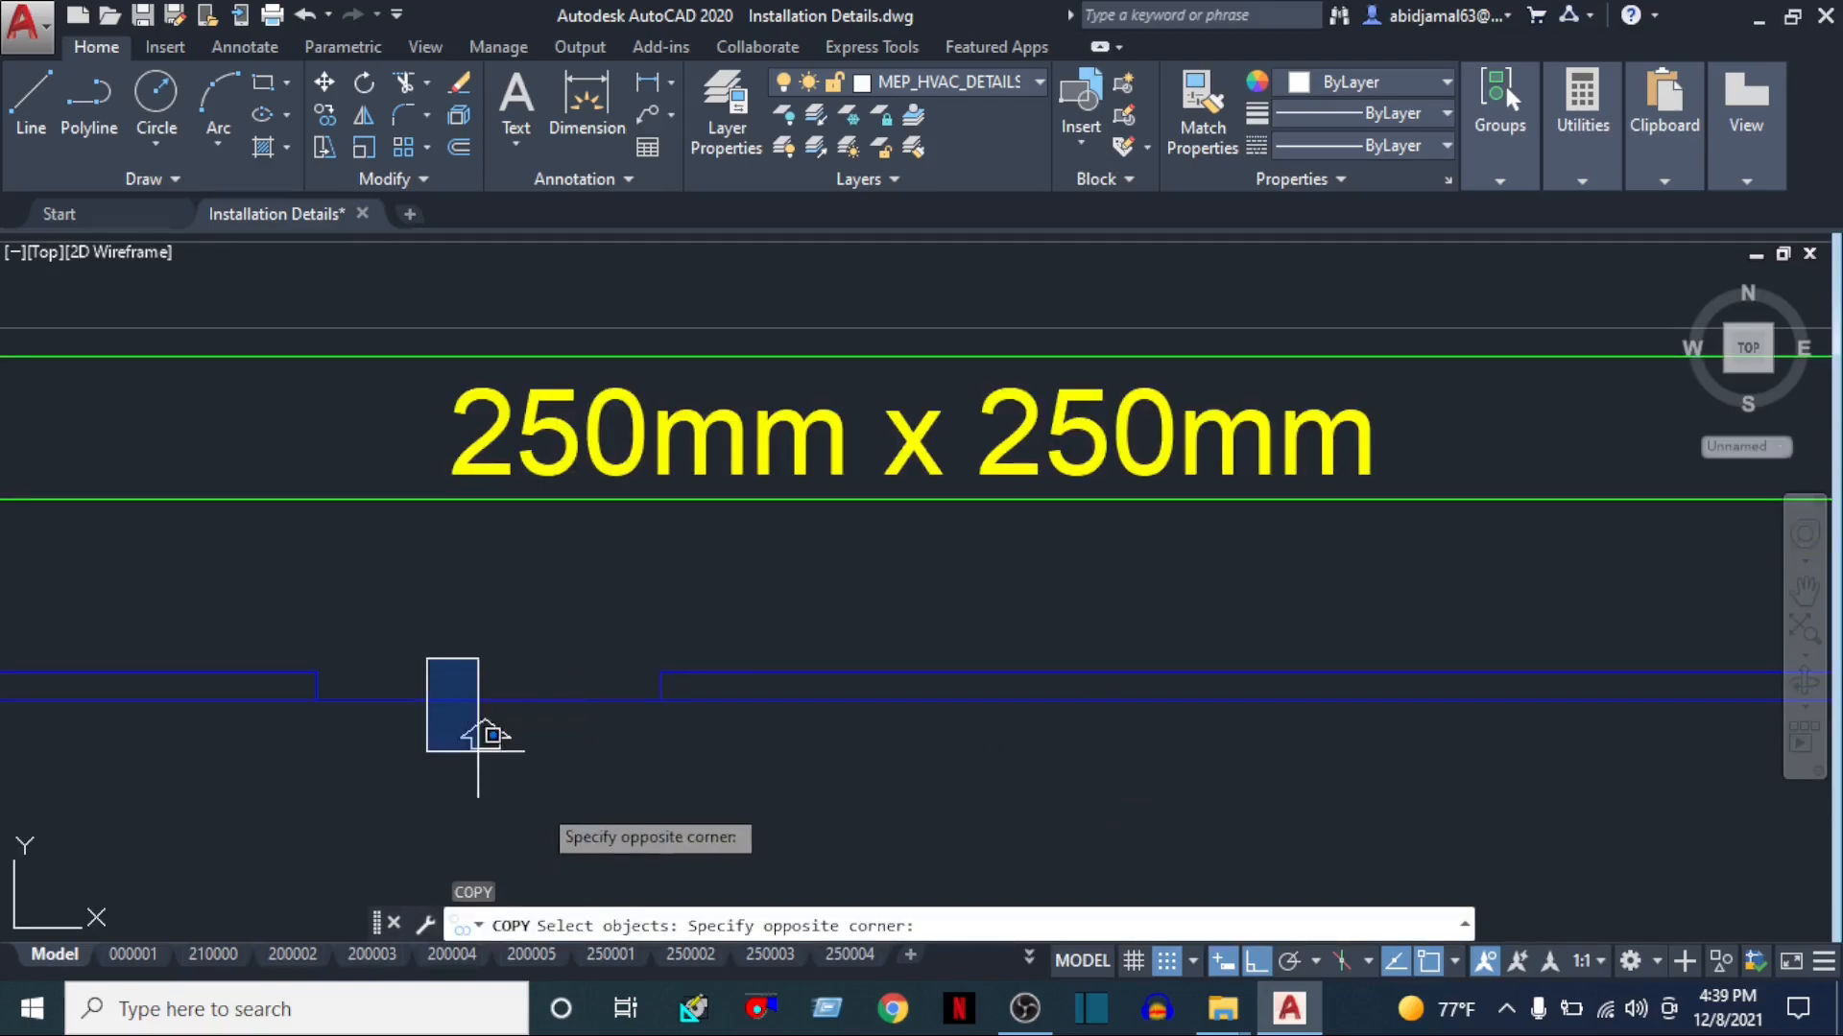
left_click(486, 740)
key("Return")
left_click(574, 745)
middle_click_drag(648, 741, 636, 522)
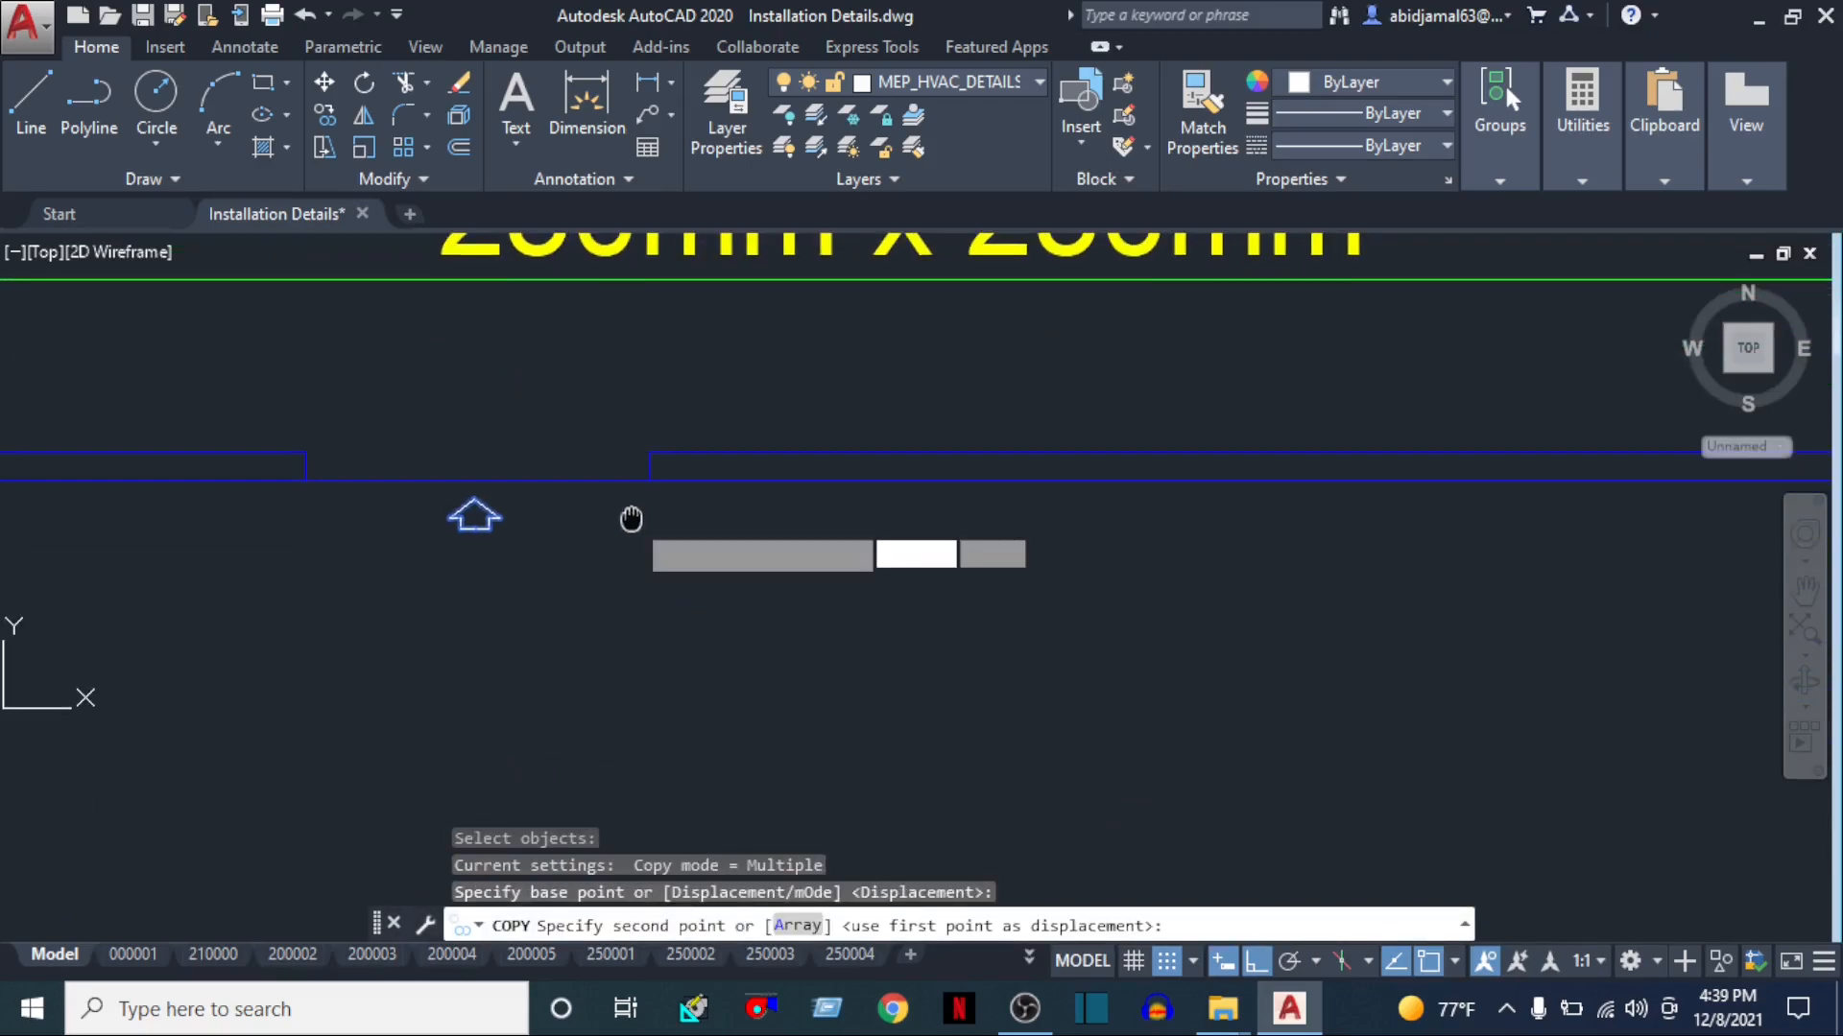
left_click(527, 739)
key("Escape")
key("Escape")
Rotate the copied arrow 180 degrees about a point beside it
type("R")
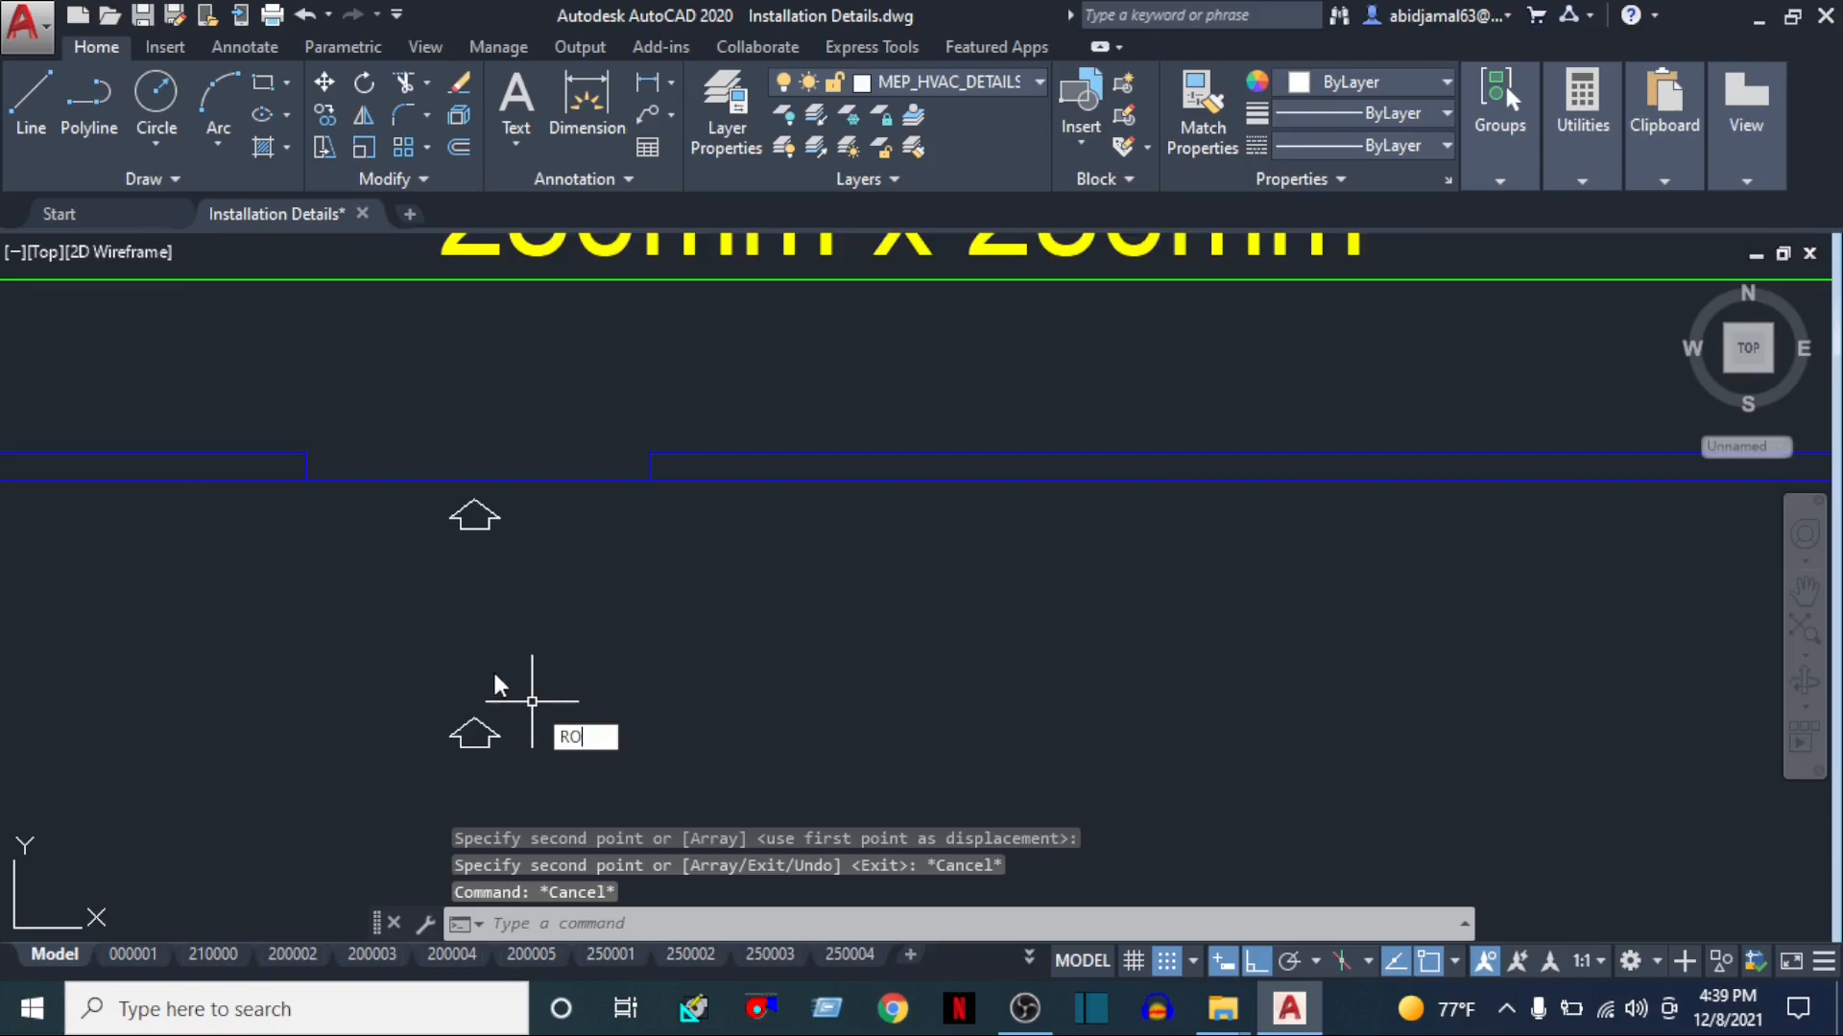
type("O")
key("Return")
left_click(515, 659)
left_click(415, 777)
key("Return")
left_click(908, 681)
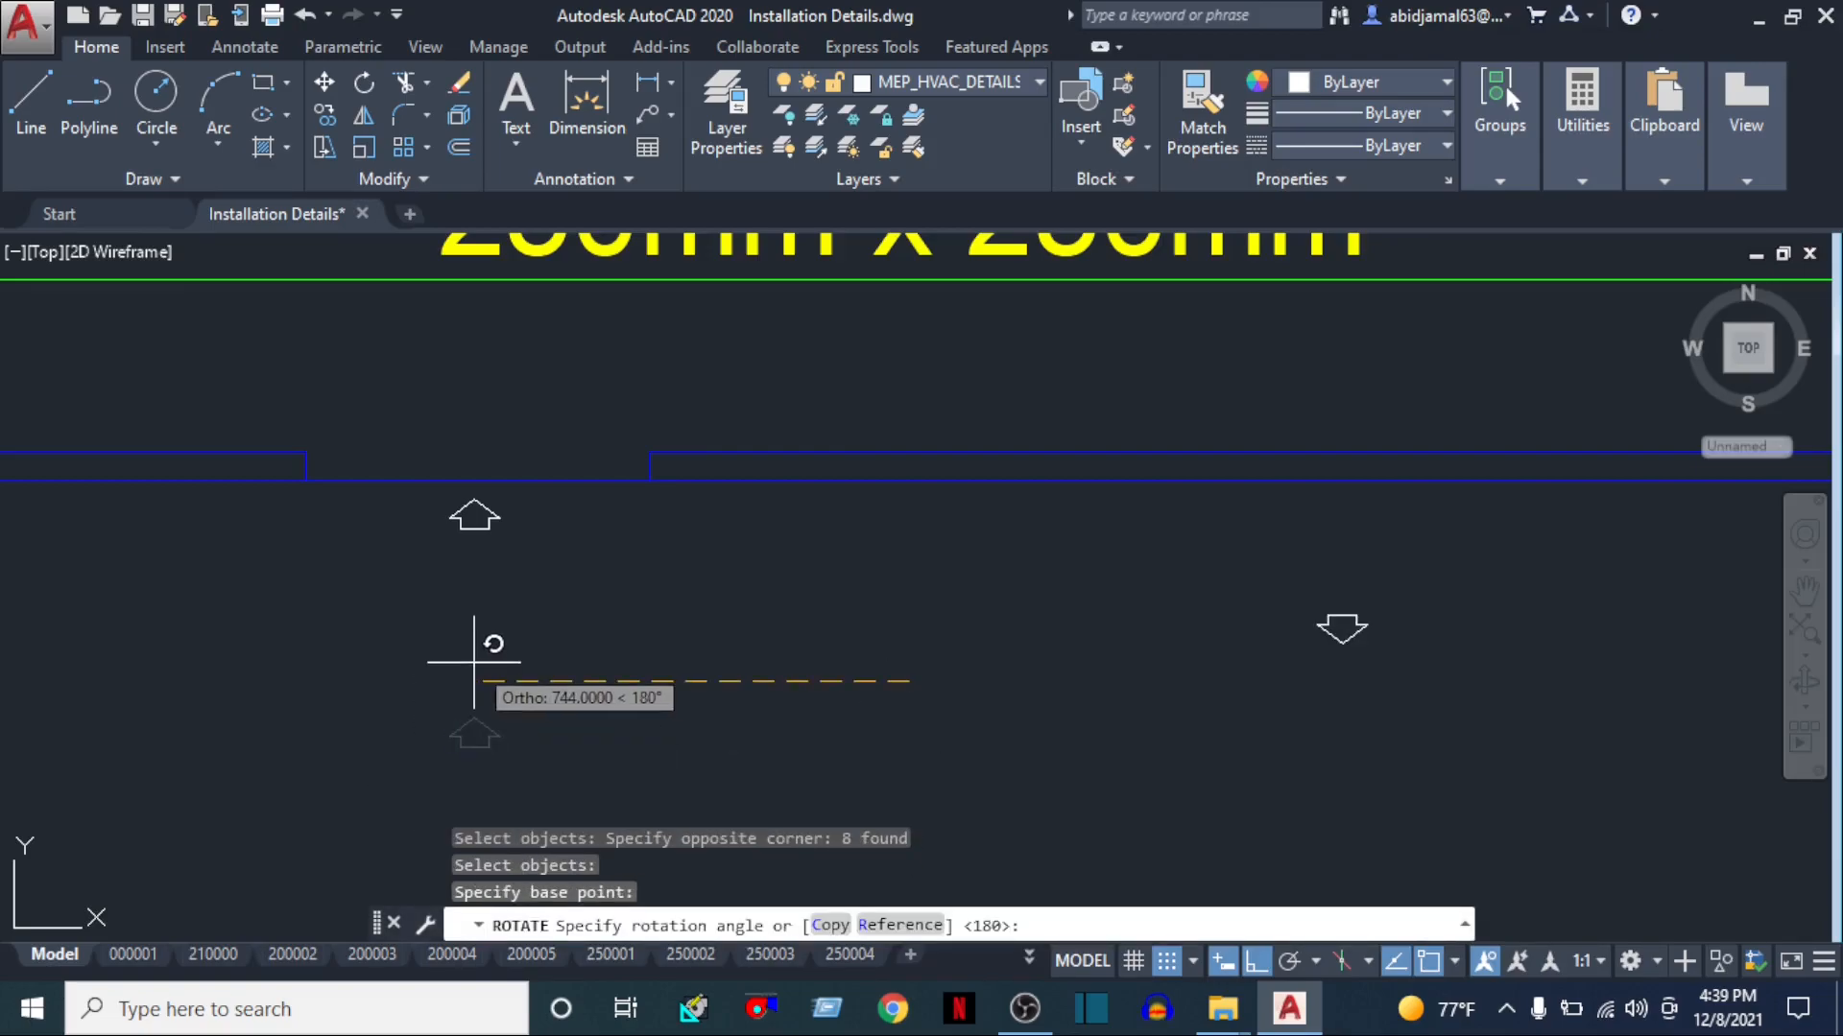
key("Escape")
Move the downward arrow to just below the ceiling at the last diffuser recess, with Ortho turned off
type("M")
key("Return")
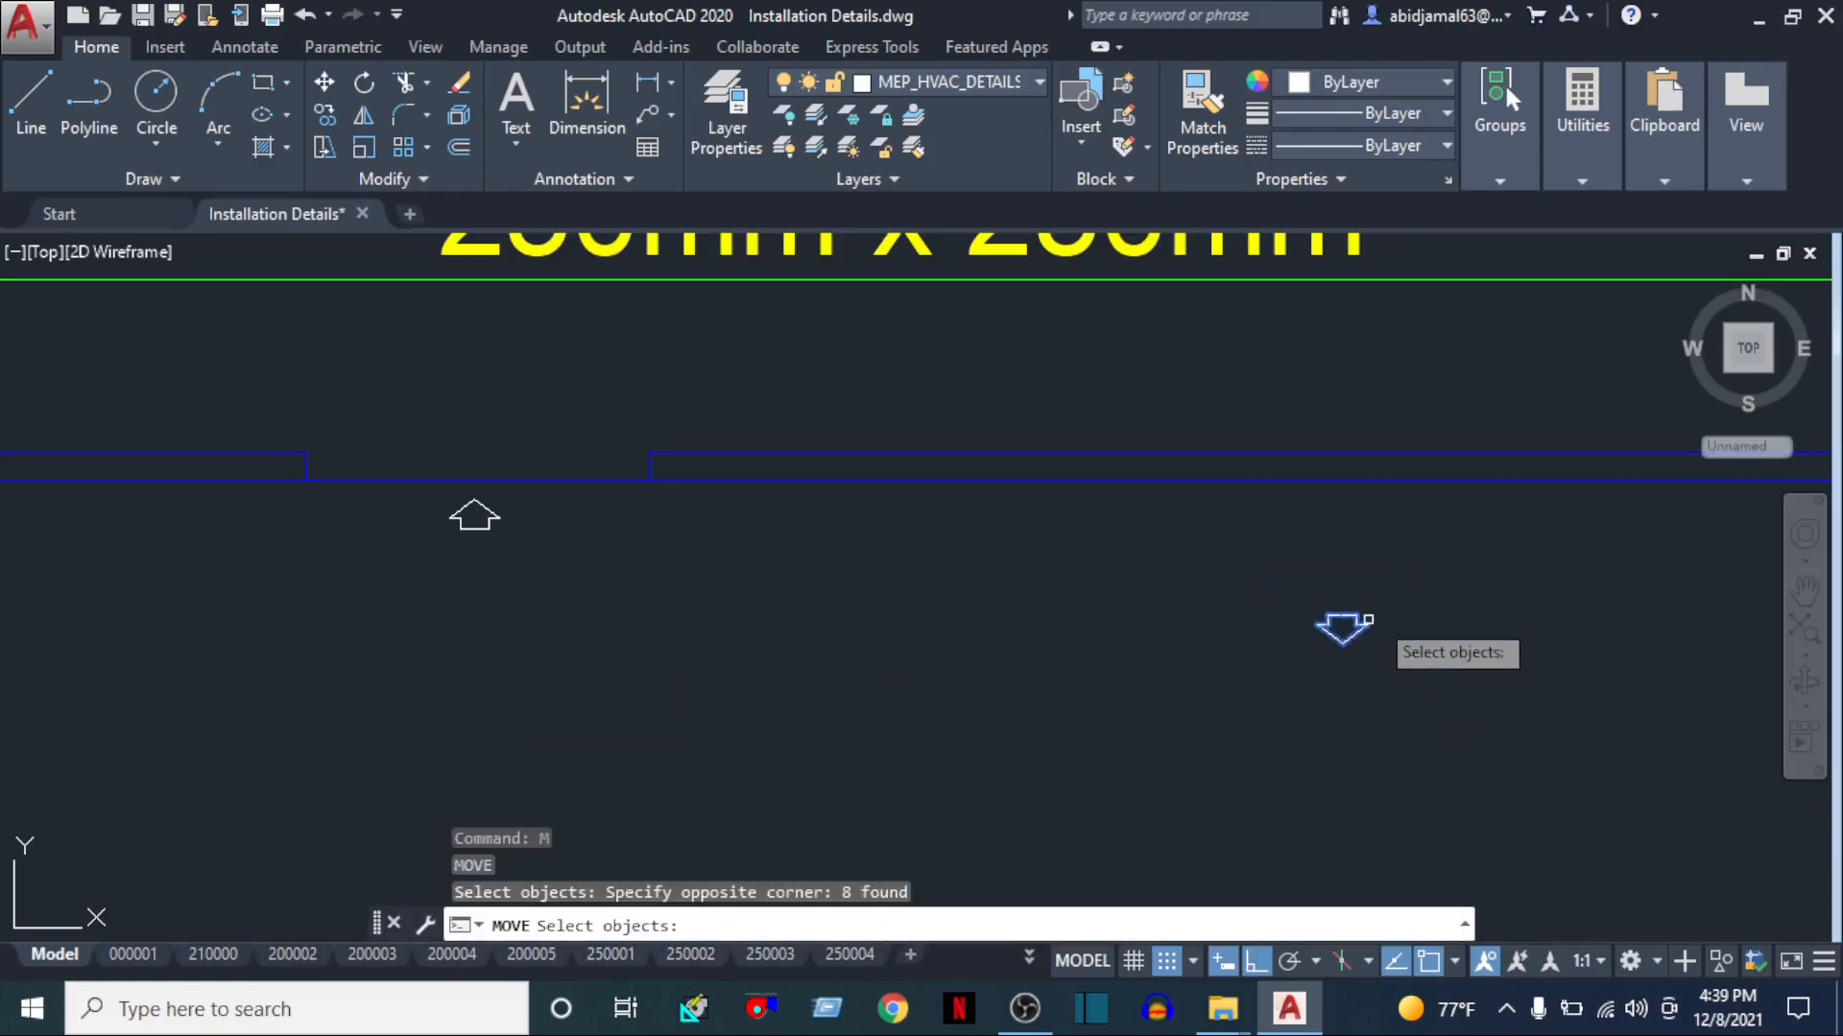
key("Return")
left_click(1342, 615)
middle_click_drag(1445, 559, 625, 738)
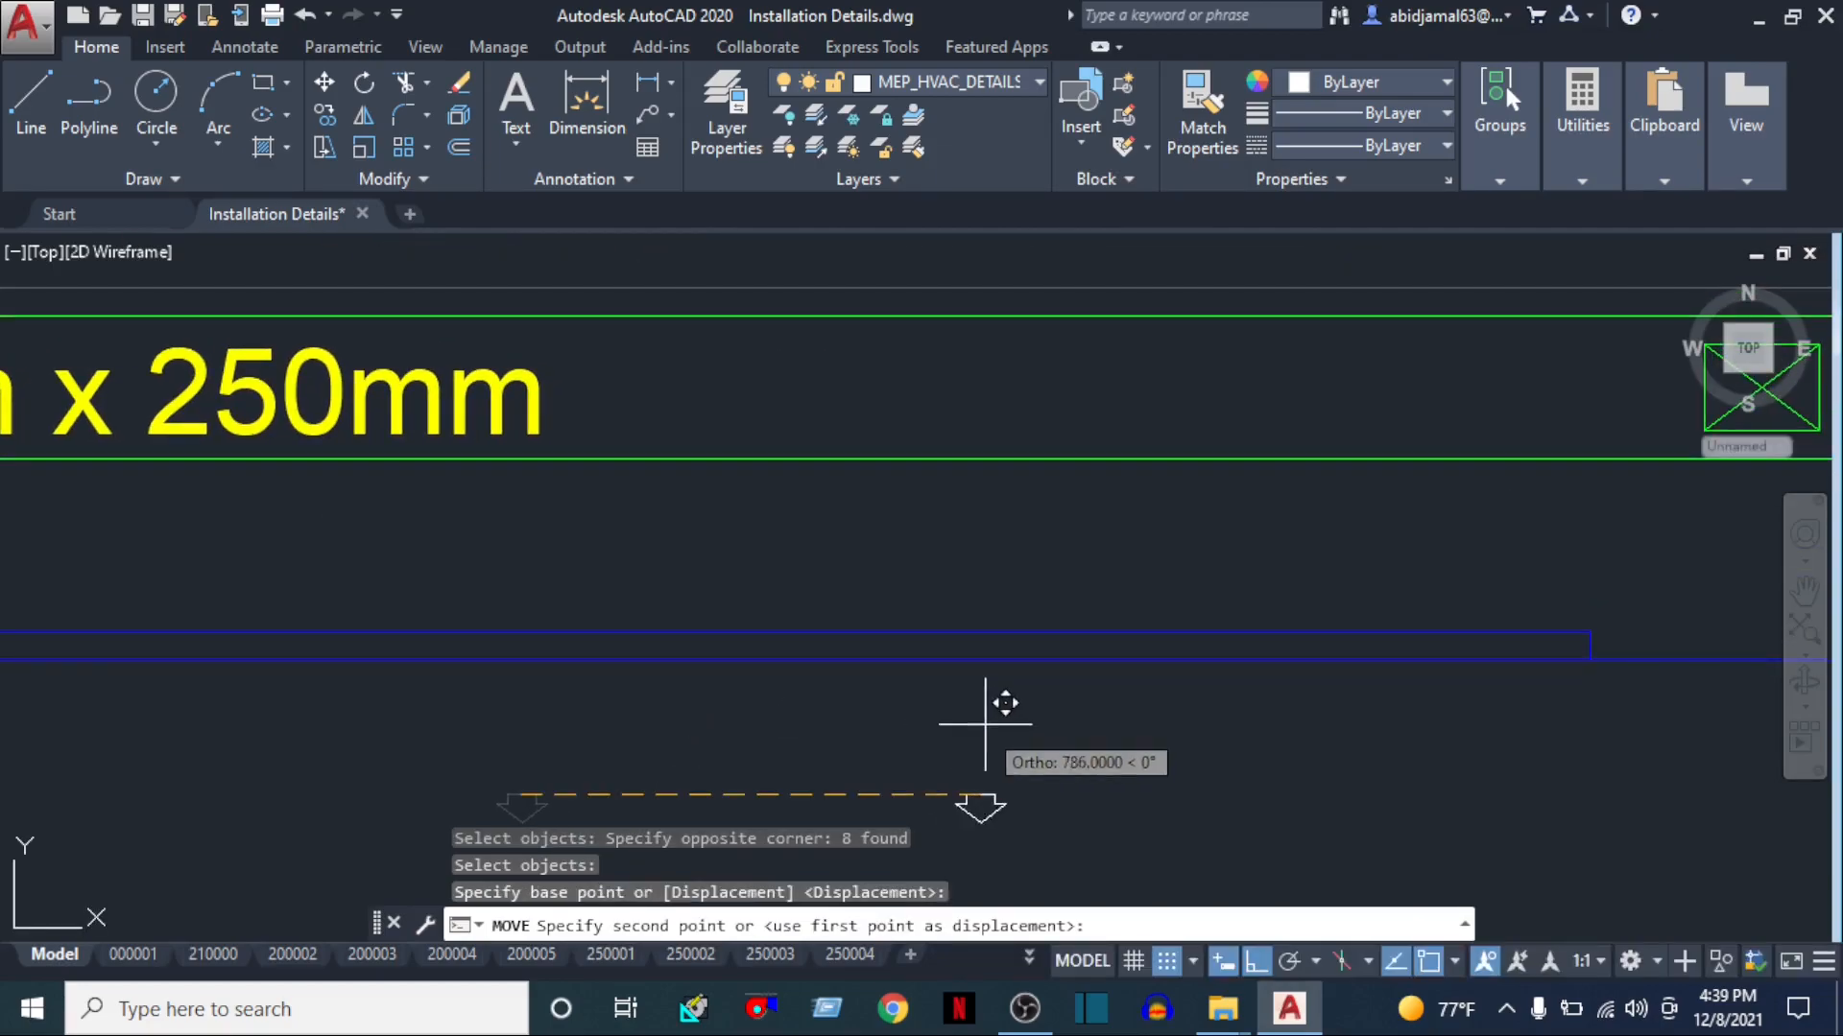
key("F8")
middle_click_drag(1379, 688, 772, 724)
scroll(933, 697, "up", 2)
key("Escape")
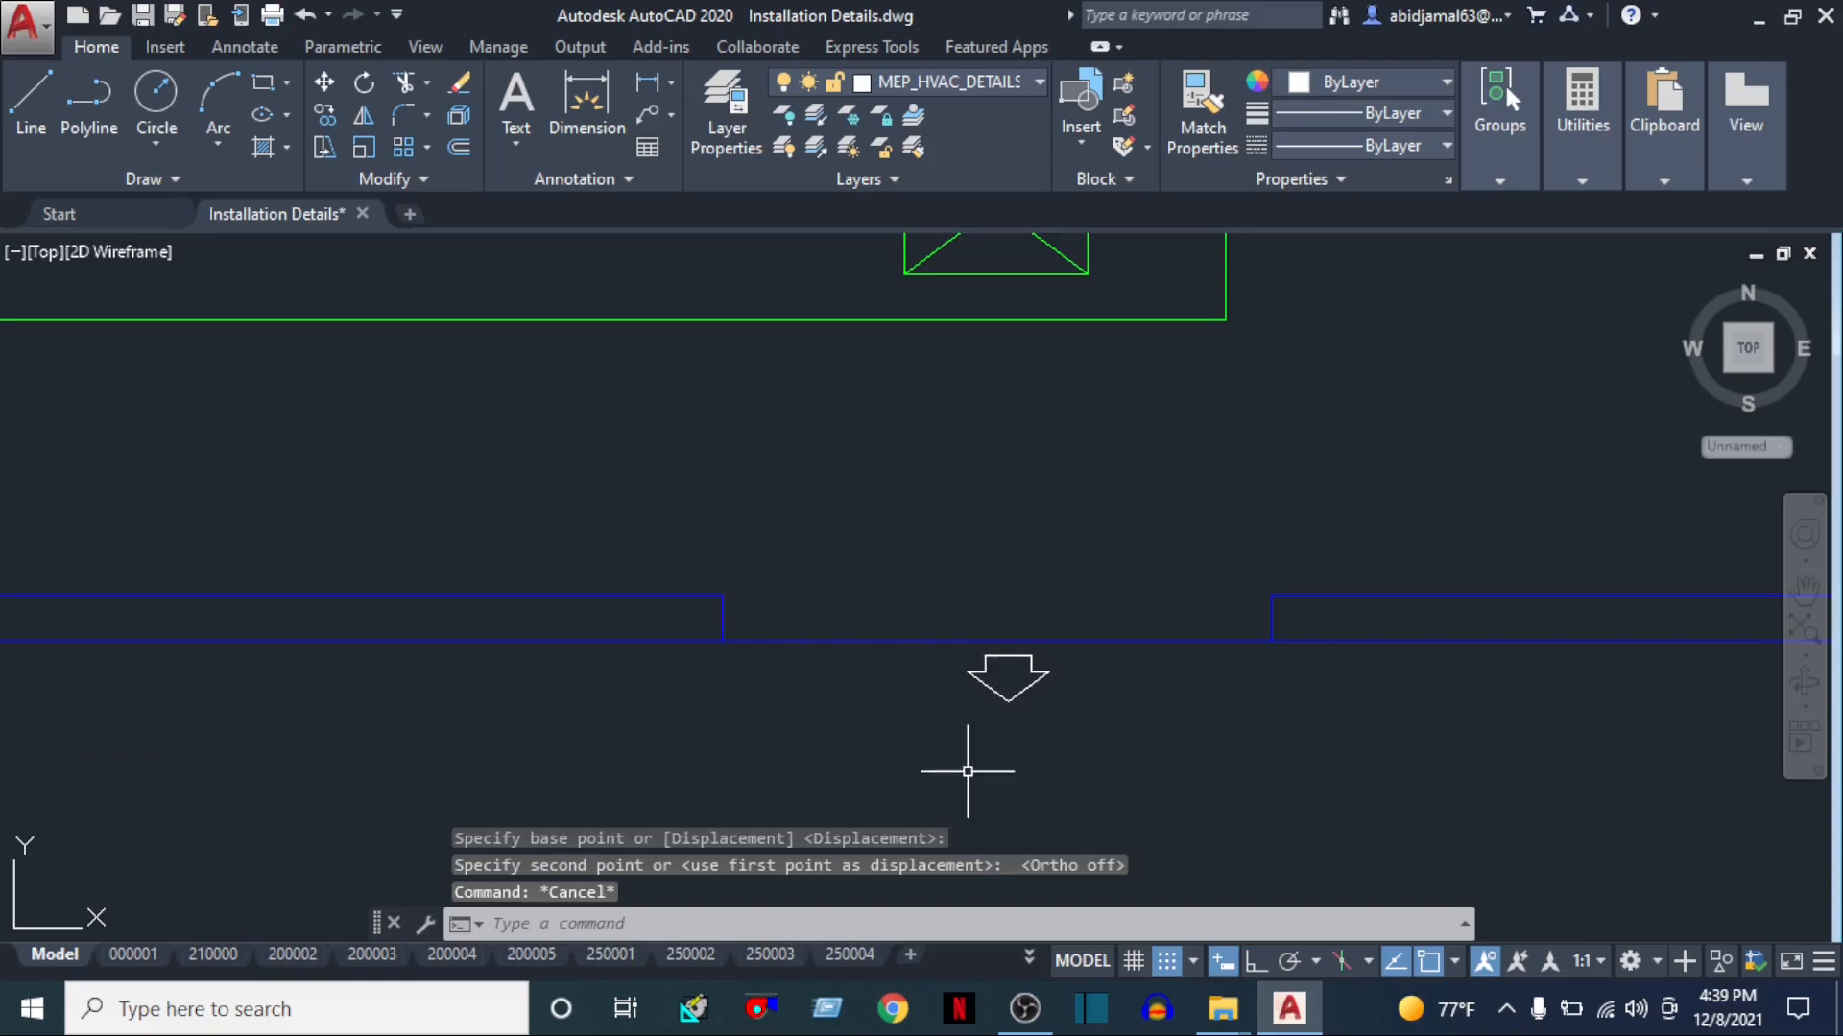
key("Escape")
Copy the downward arrow horizontally, with Ortho on, to below the fourth and second diffuser recesses under their crossed branch openings
type("co")
key("Return")
left_click(938, 588)
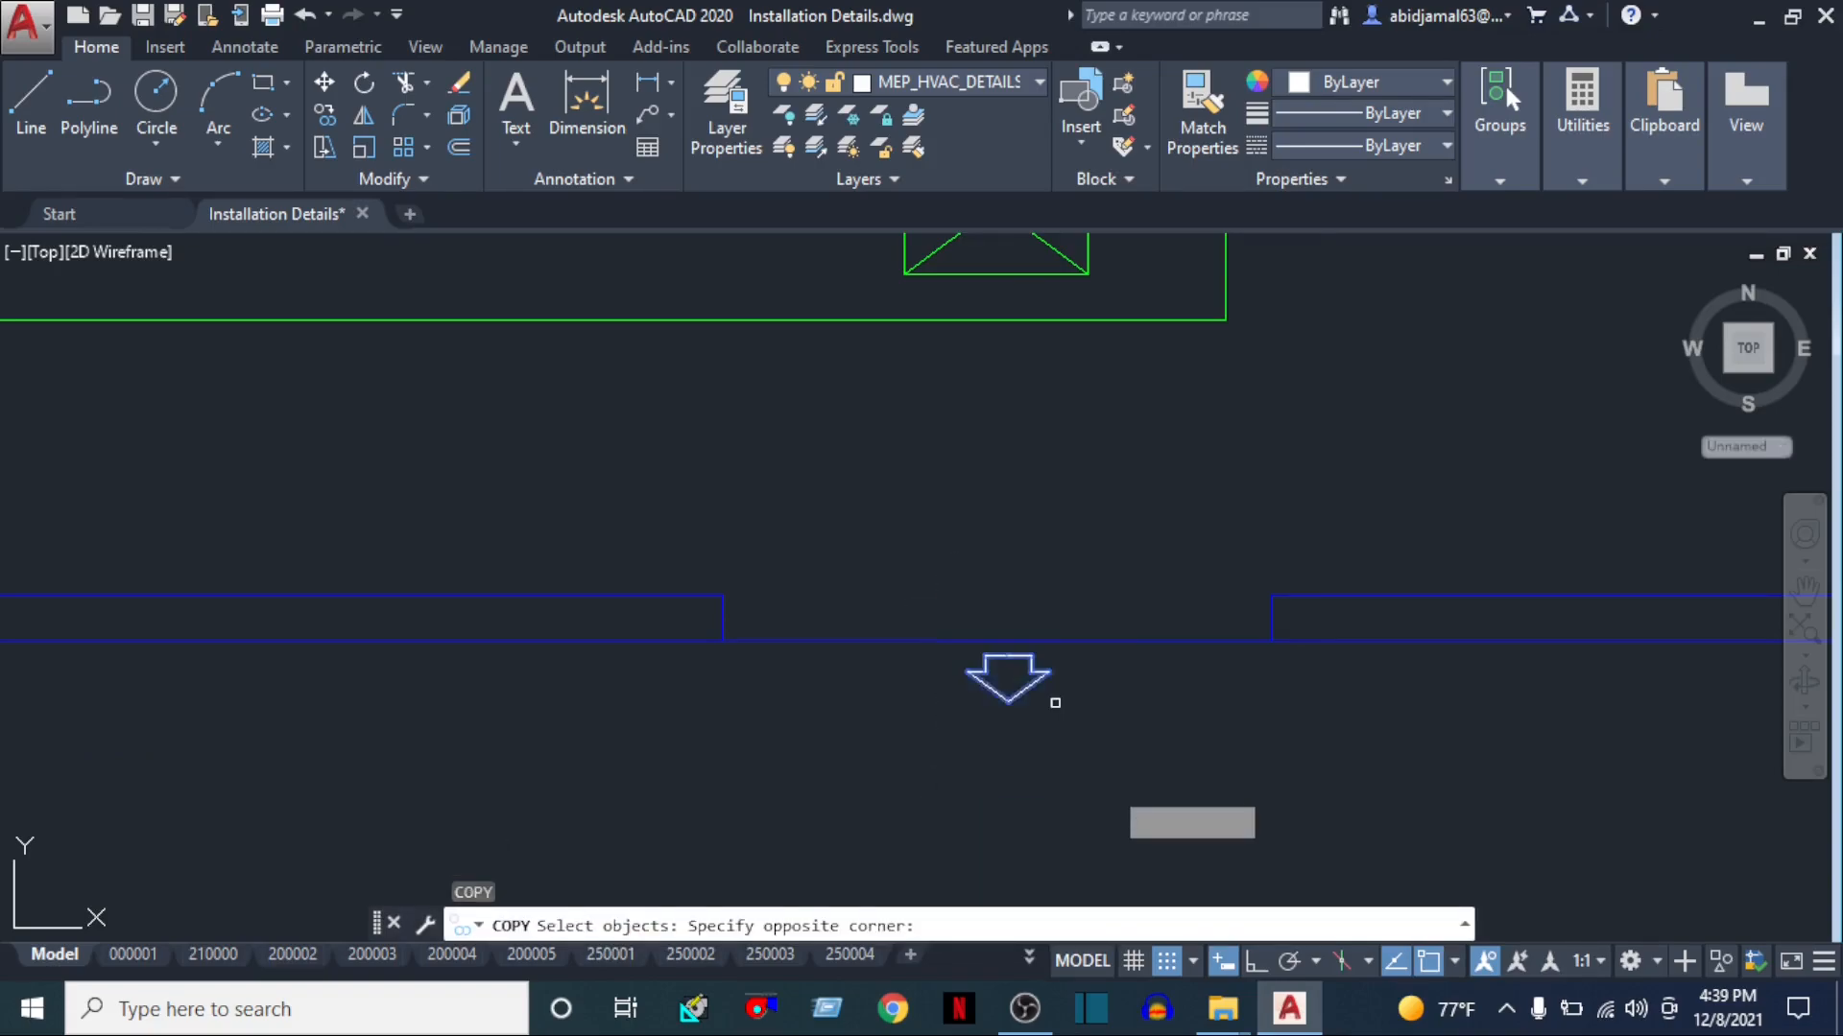
left_click(1057, 711)
key("Return")
left_click(973, 777)
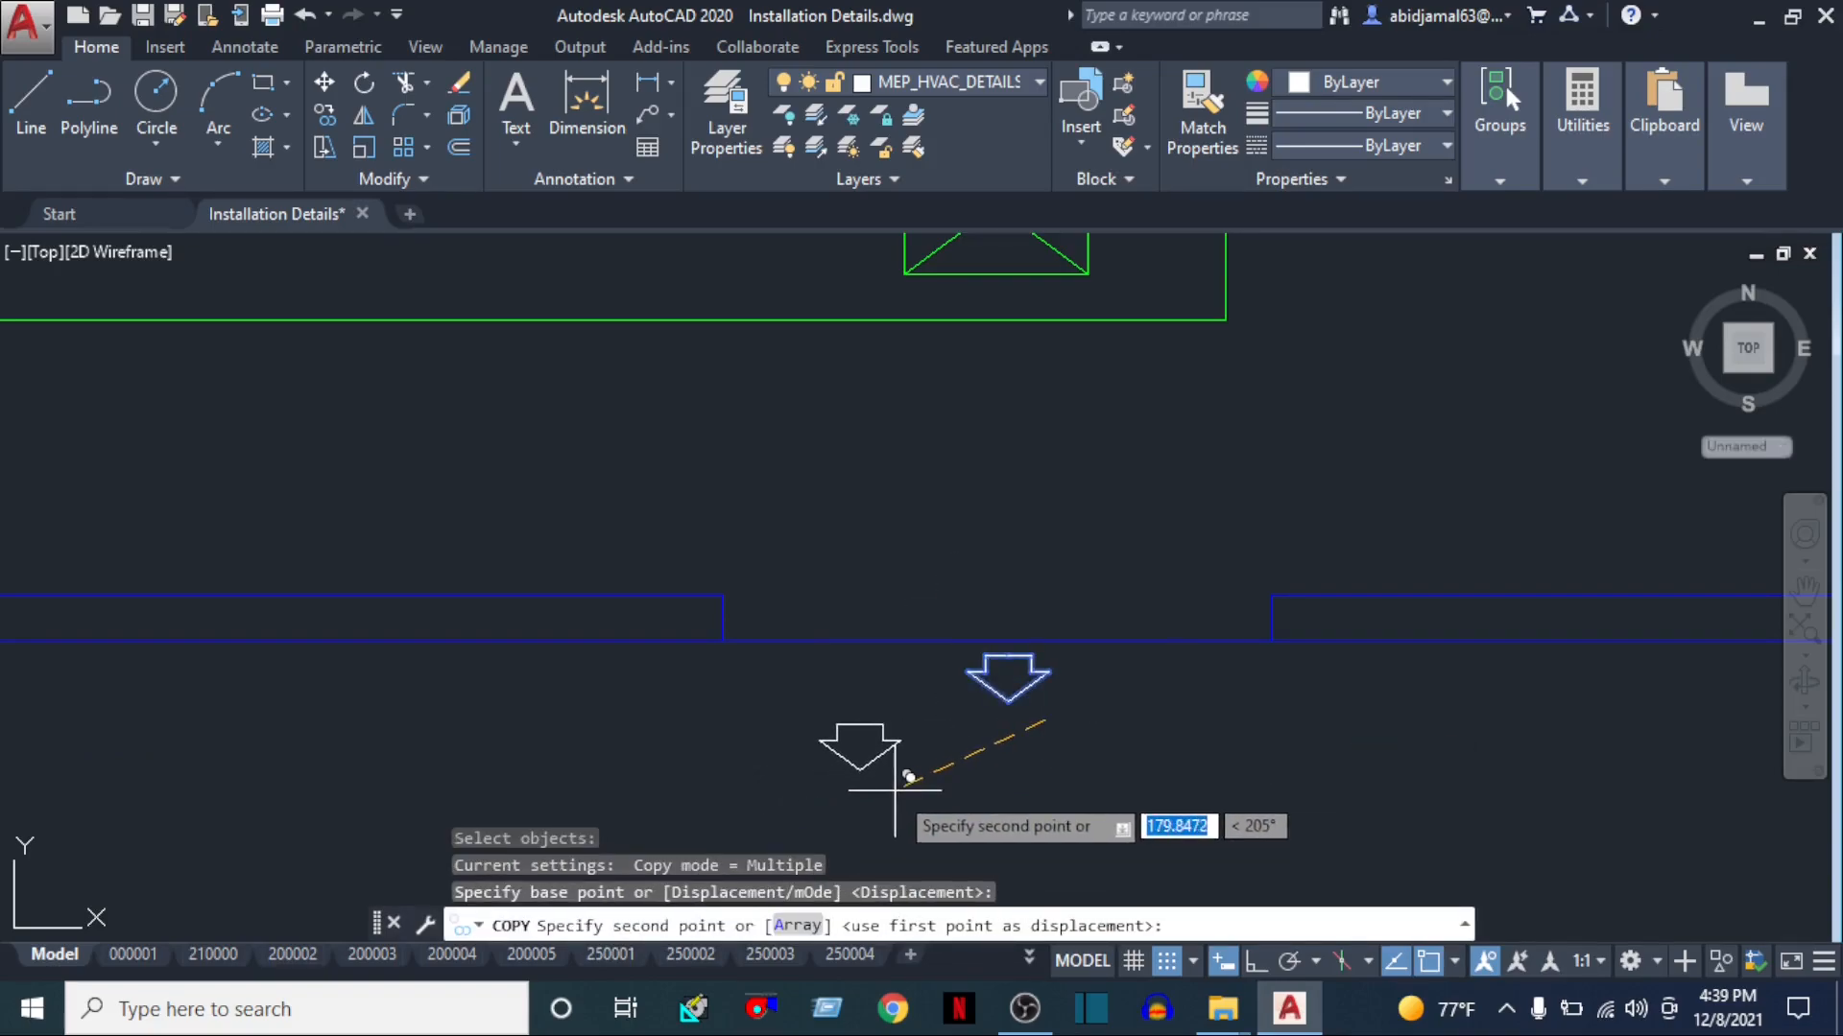
key("F8")
scroll(851, 753, "down", 5)
scroll(797, 785, "down", 2)
middle_click_drag(611, 805, 1325, 789)
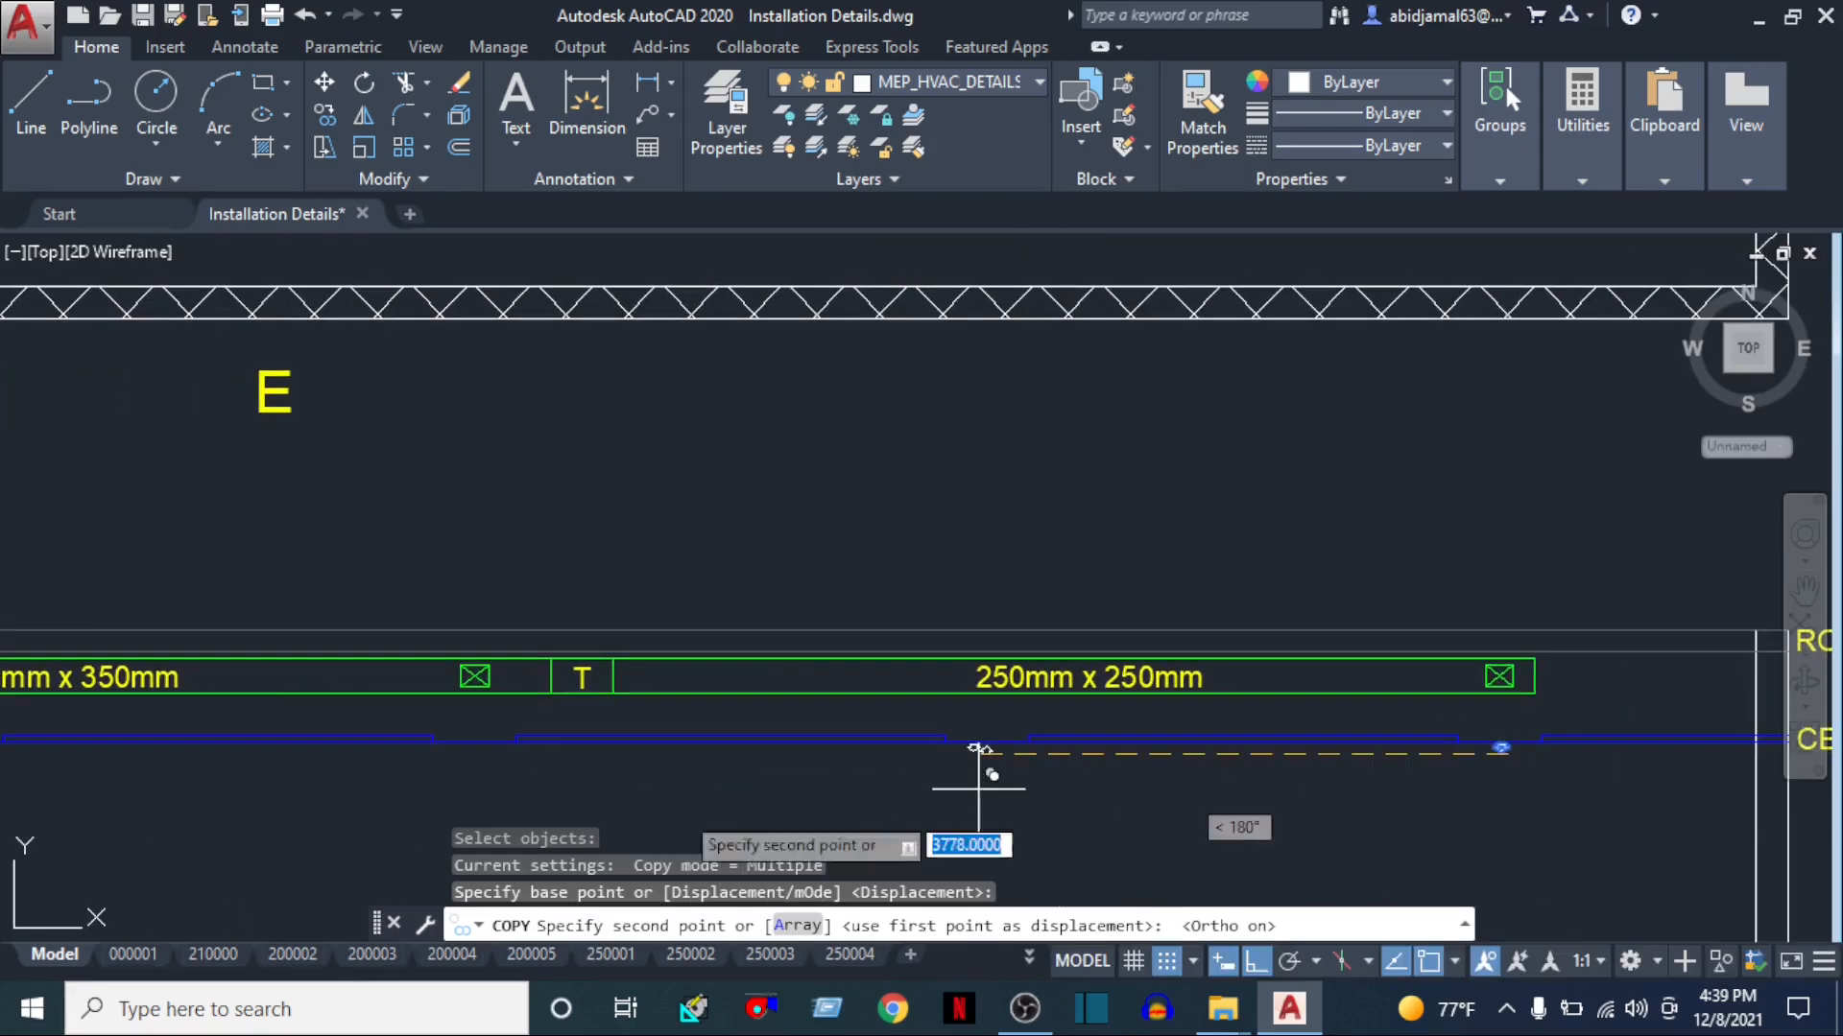
scroll(443, 806, "up", 2)
left_click(500, 789)
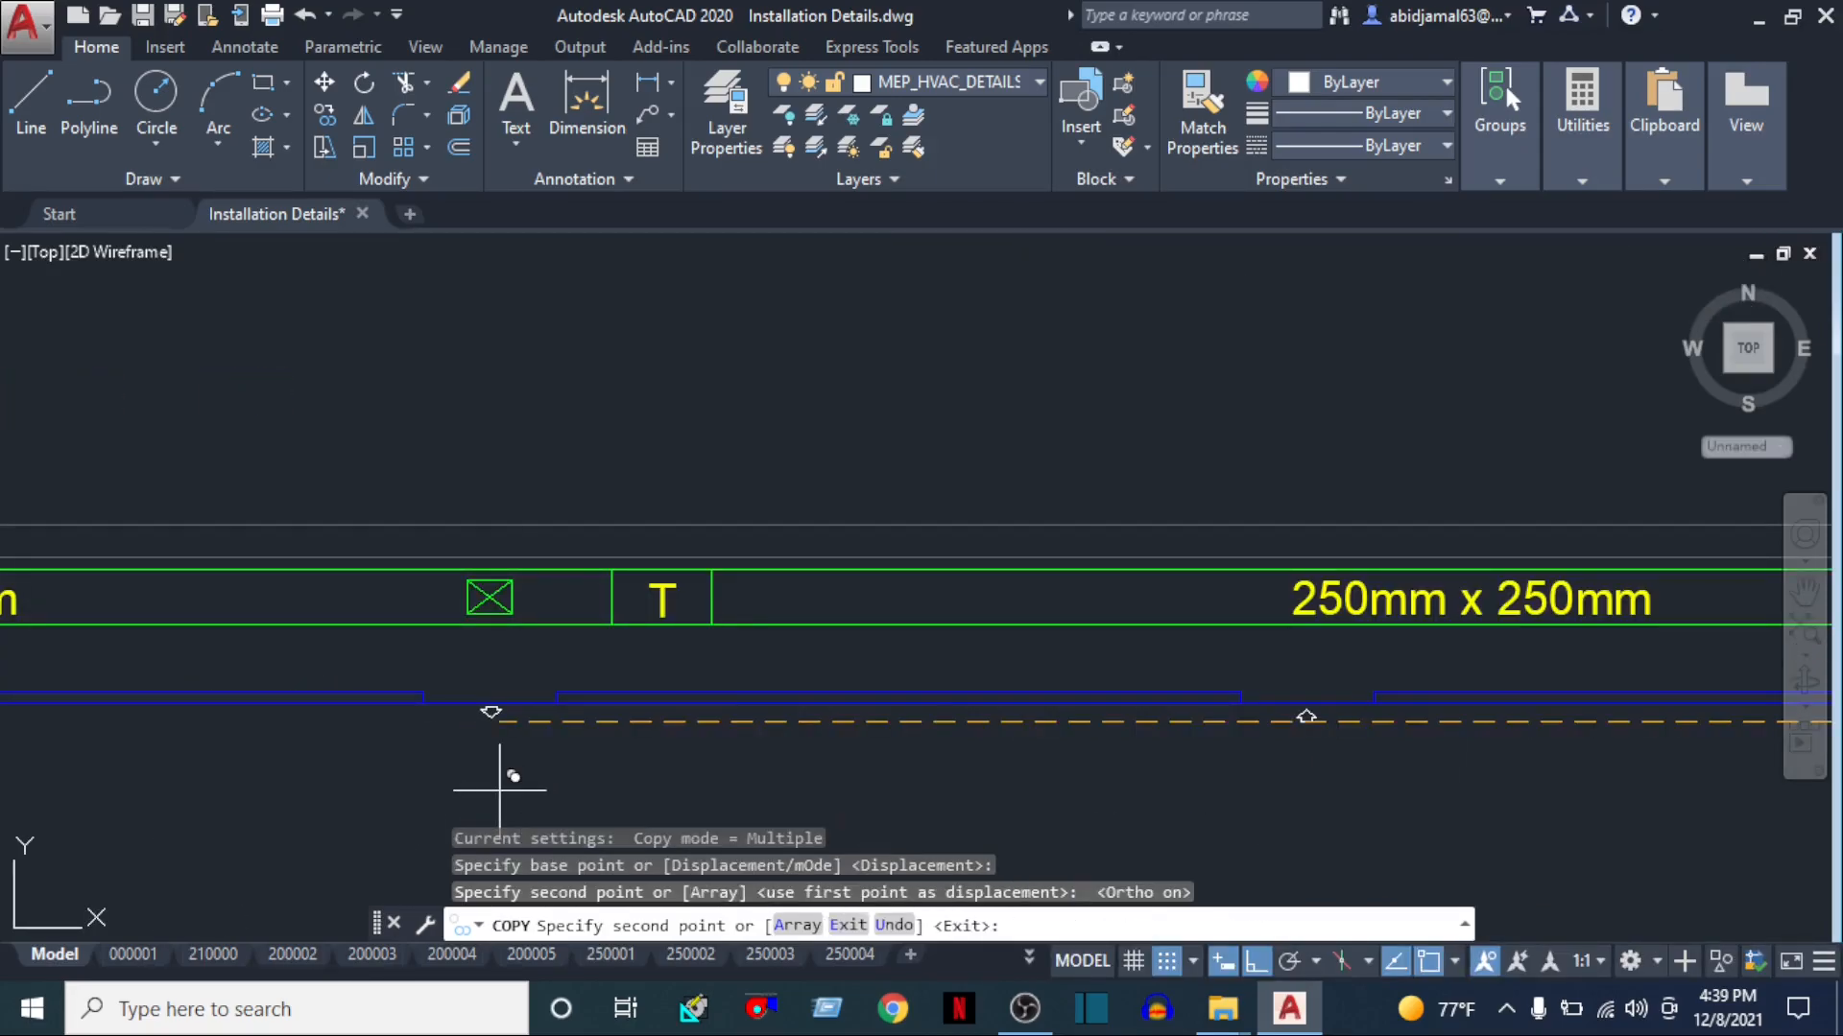
middle_click_drag(499, 789, 1316, 790)
middle_click_drag(453, 782, 1236, 791)
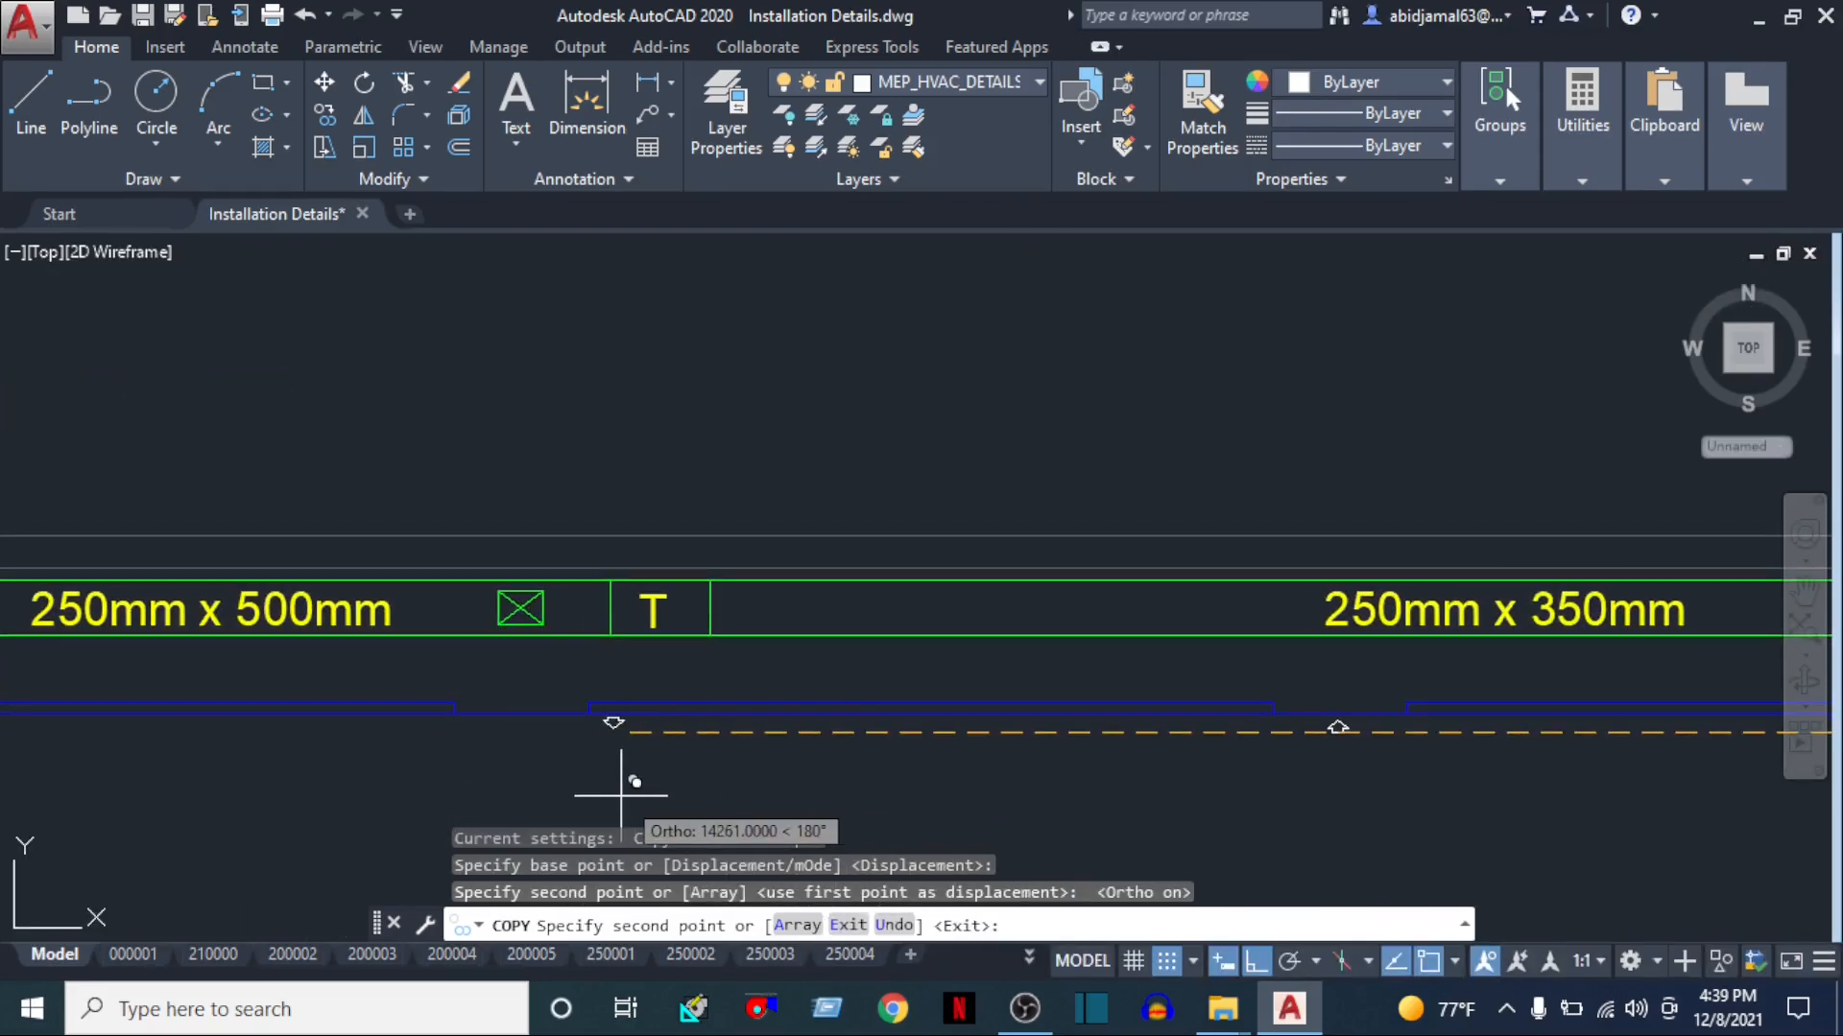
key("Escape")
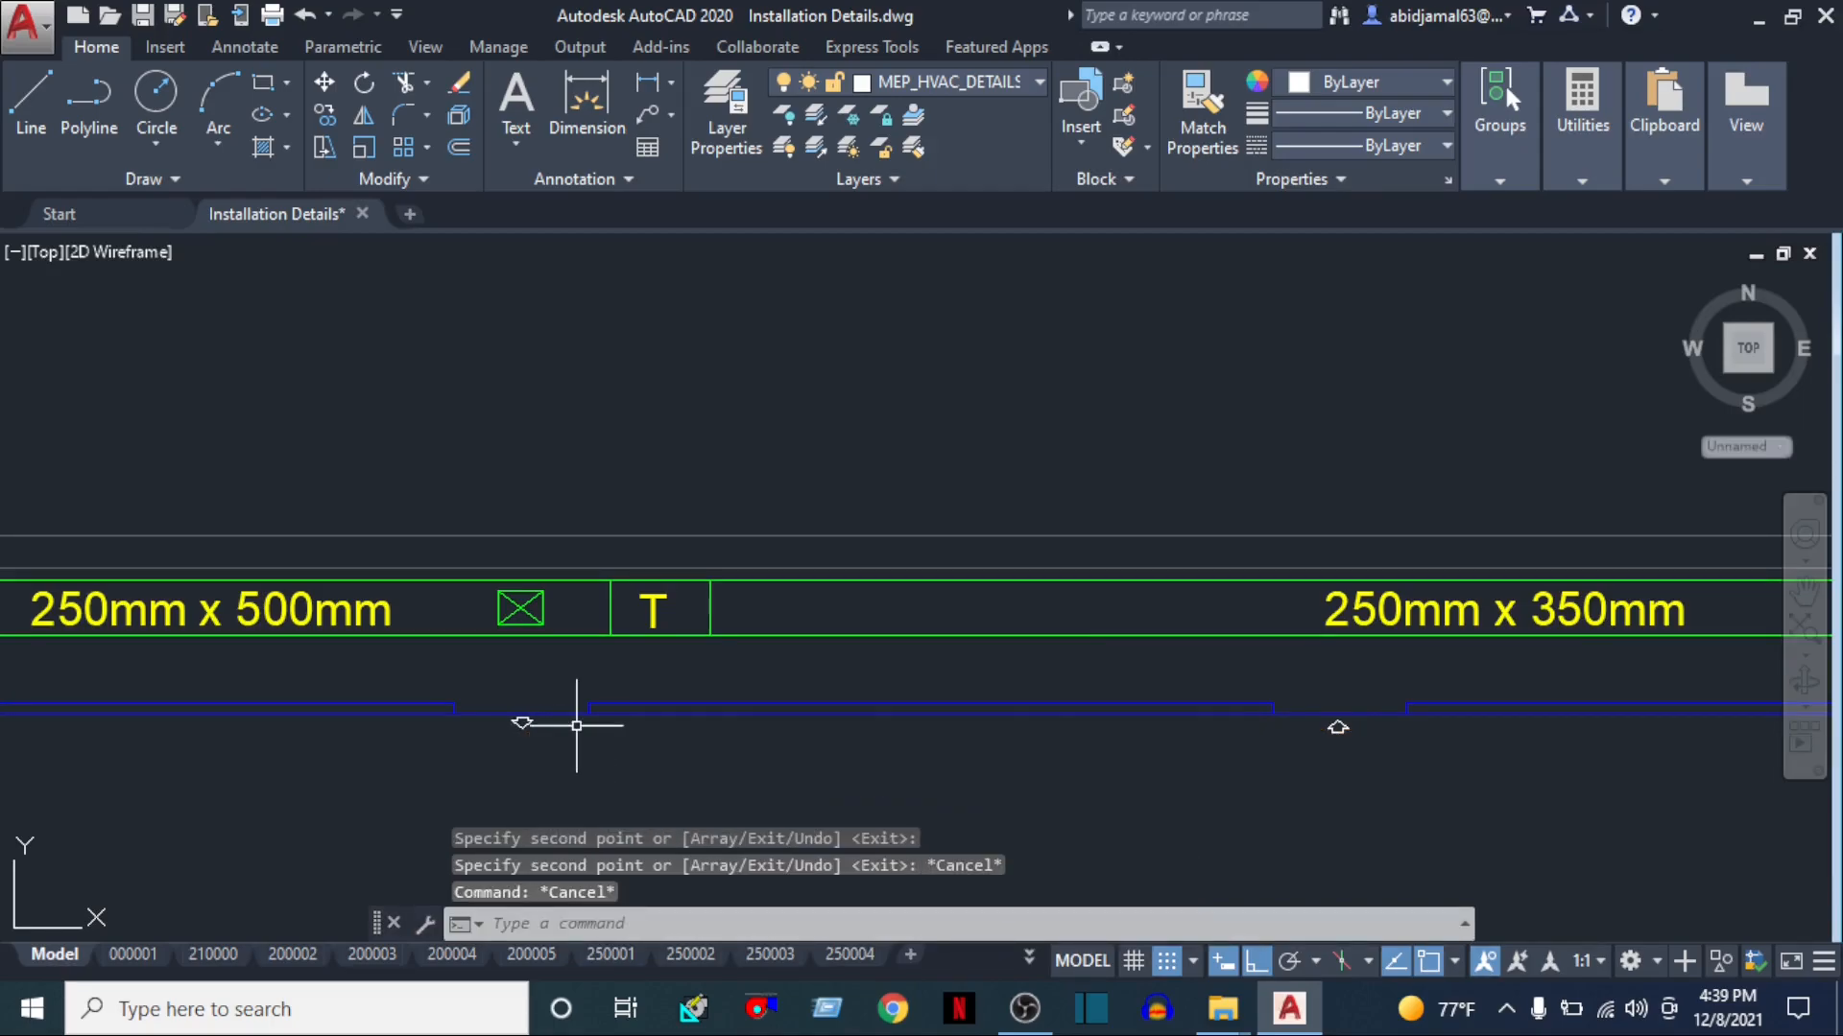
Add a vertical linear dimension from the AHU's bottom edge to the floor line
scroll(575, 720, "down", 6)
middle_click_drag(410, 748, 559, 694)
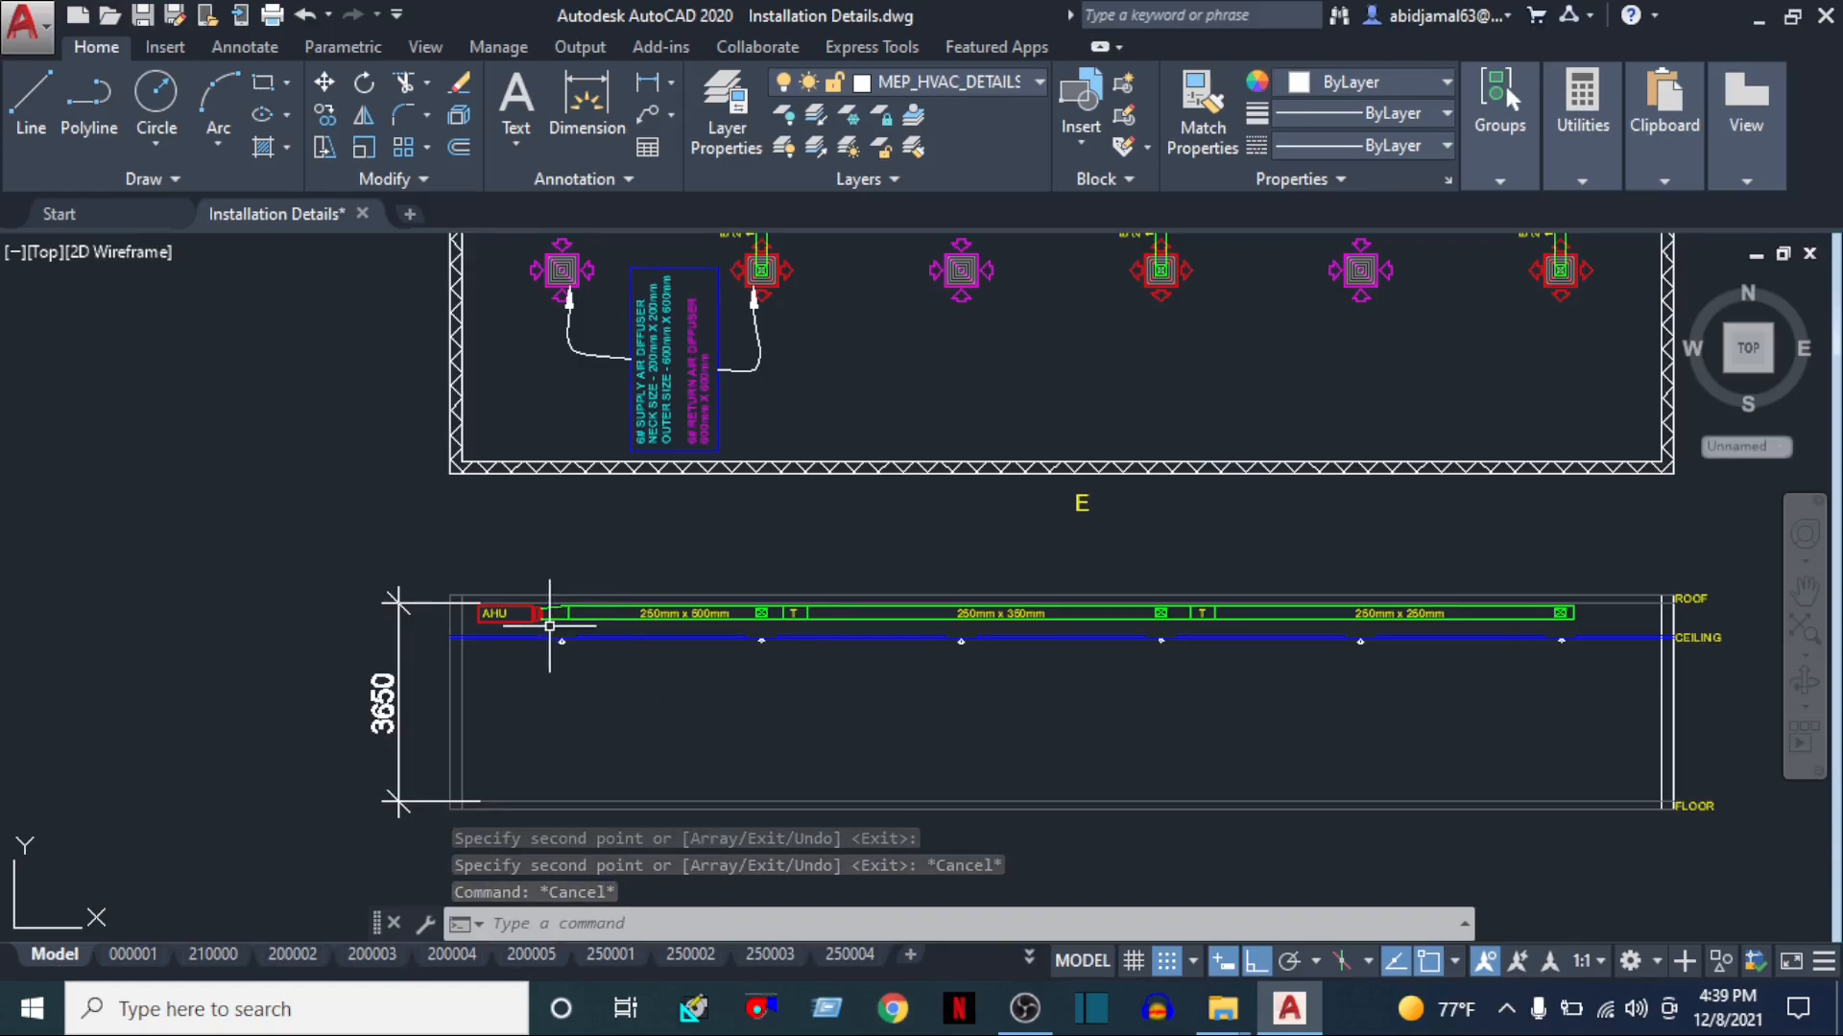
scroll(514, 617, "up", 2)
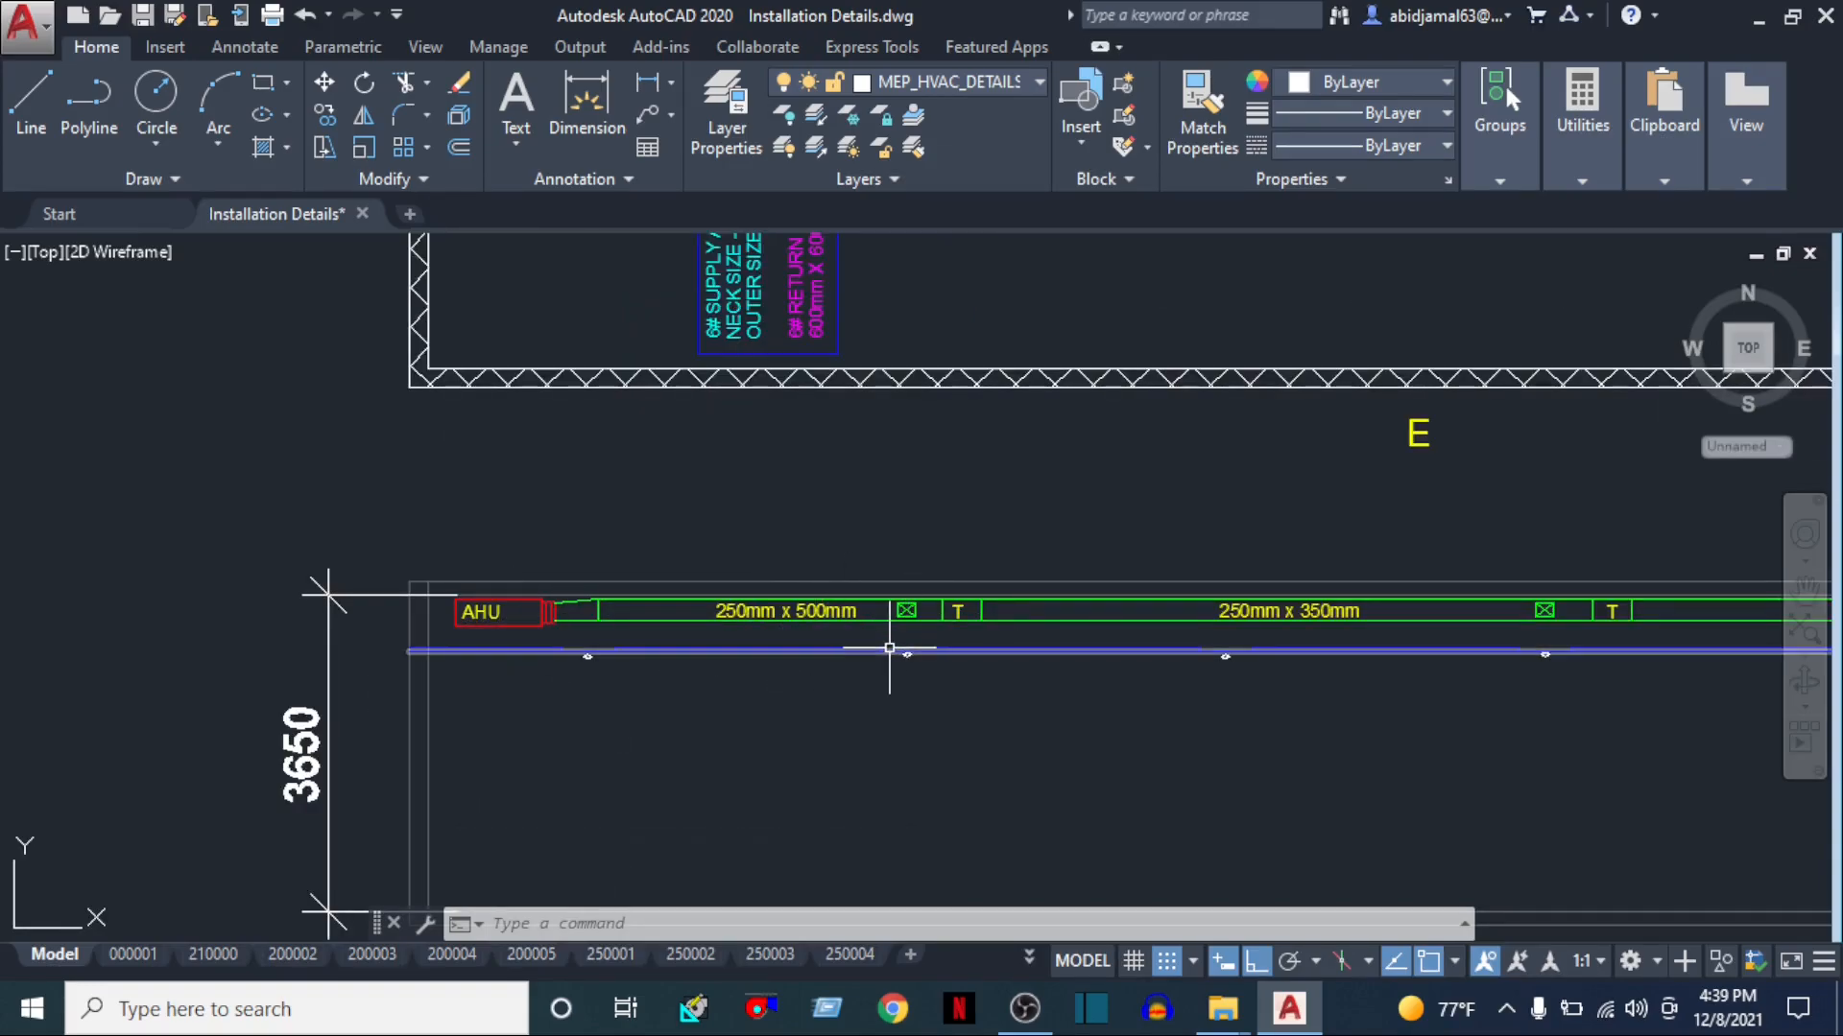
type("LI")
key("Return")
scroll(523, 662, "up", 3)
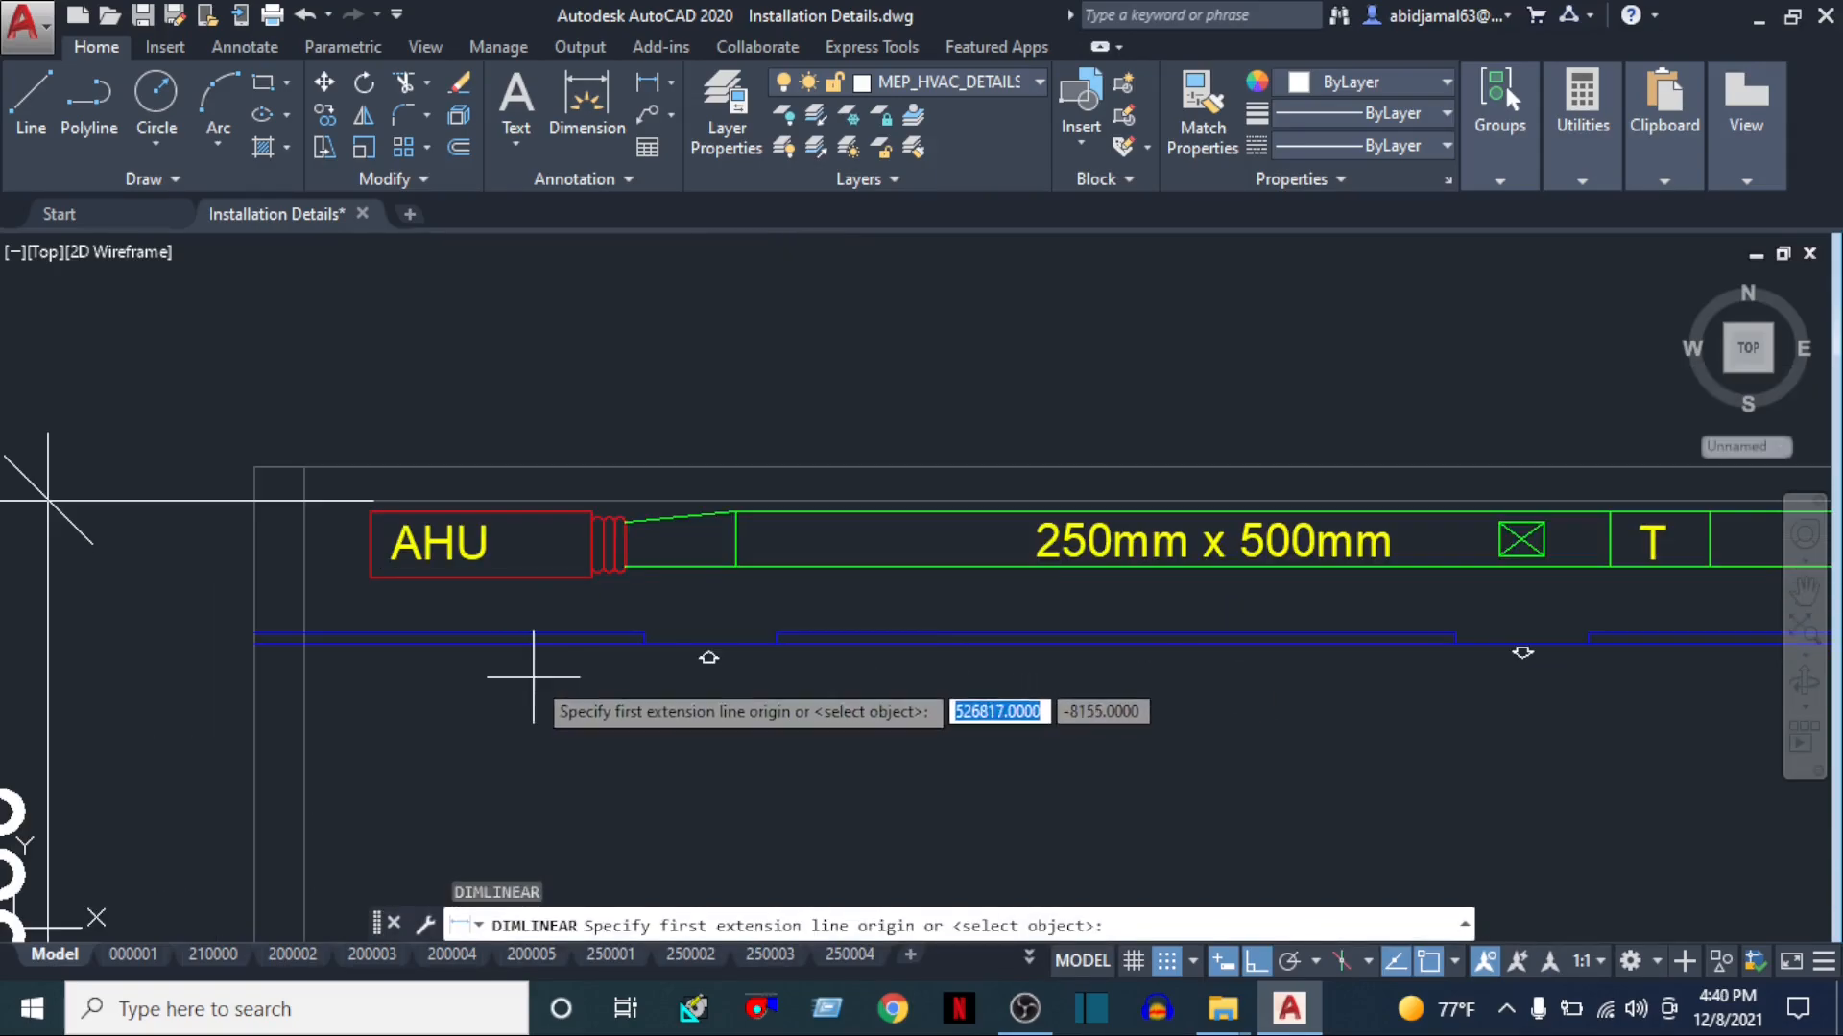
left_click(477, 578)
middle_click_drag(490, 796, 563, 449)
middle_click_drag(497, 755, 531, 544)
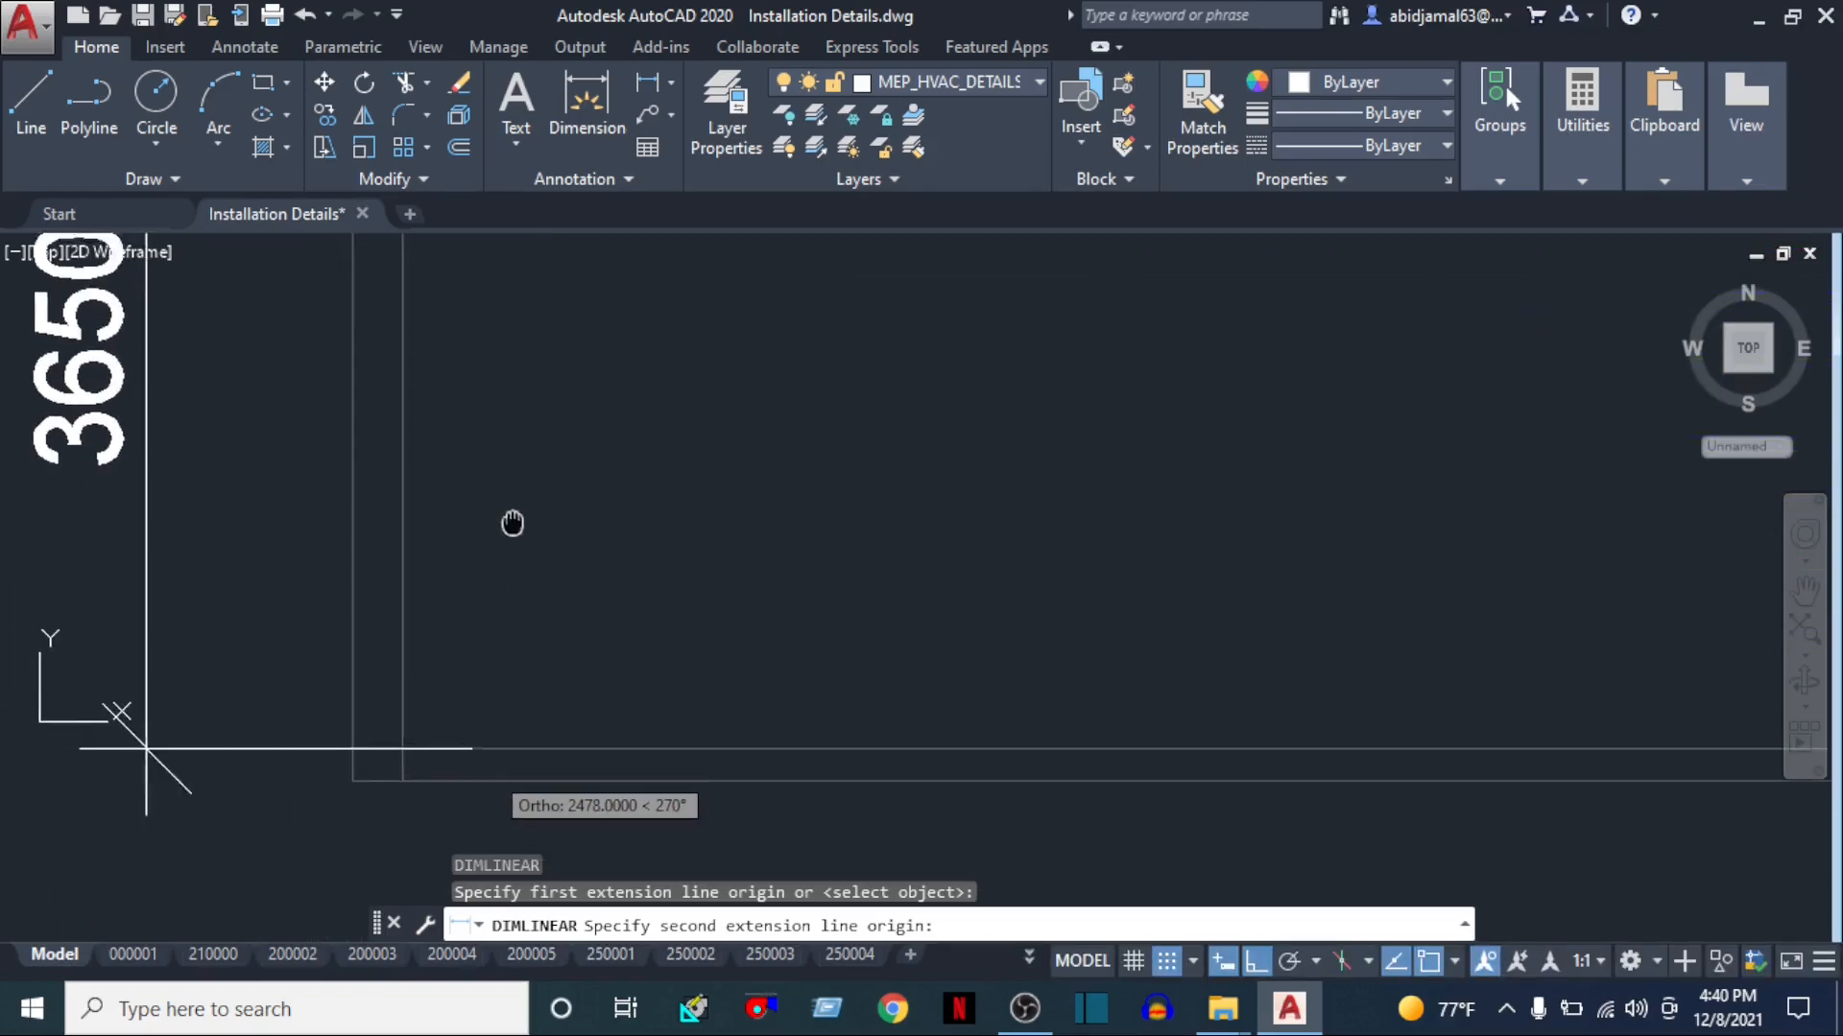
left_click(566, 716)
scroll(567, 715, "down", 4)
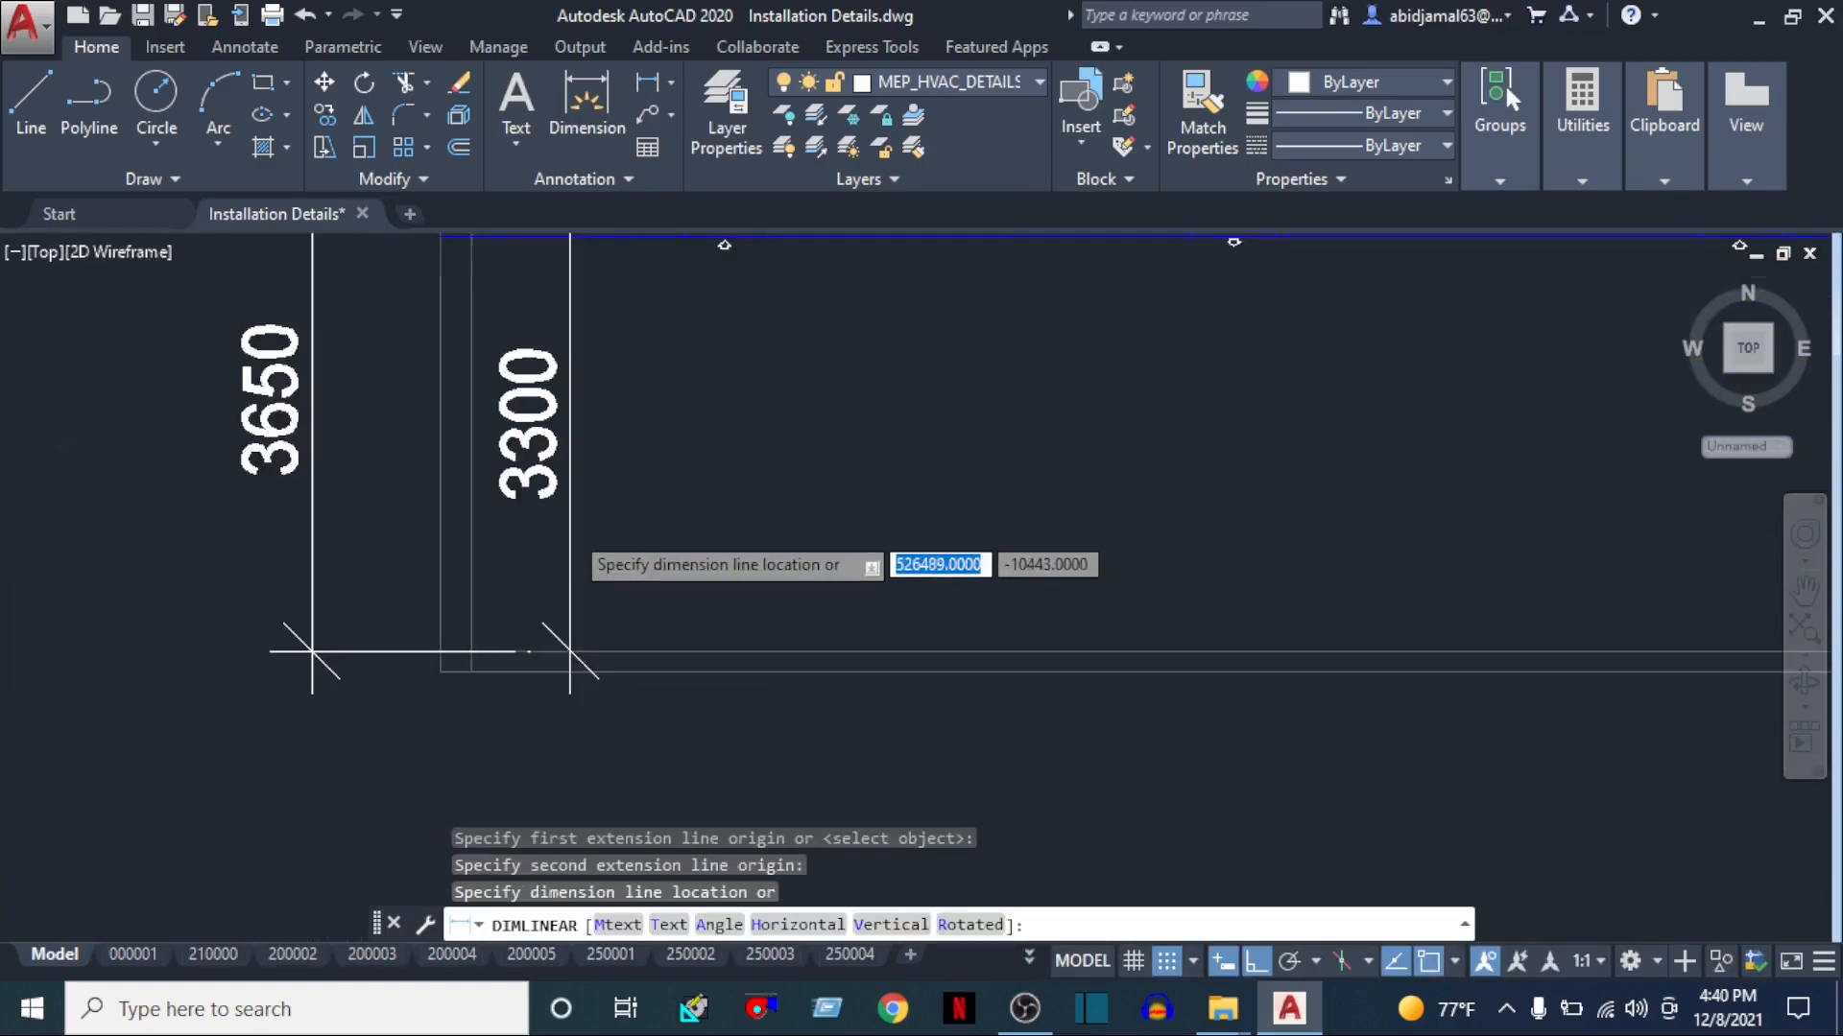
left_click(592, 538)
Add a vertical linear dimension from the main duct's bottom edge in the 250mm x 500mm section to the floor line
middle_click_drag(740, 399, 625, 473)
scroll(625, 473, "up", 2)
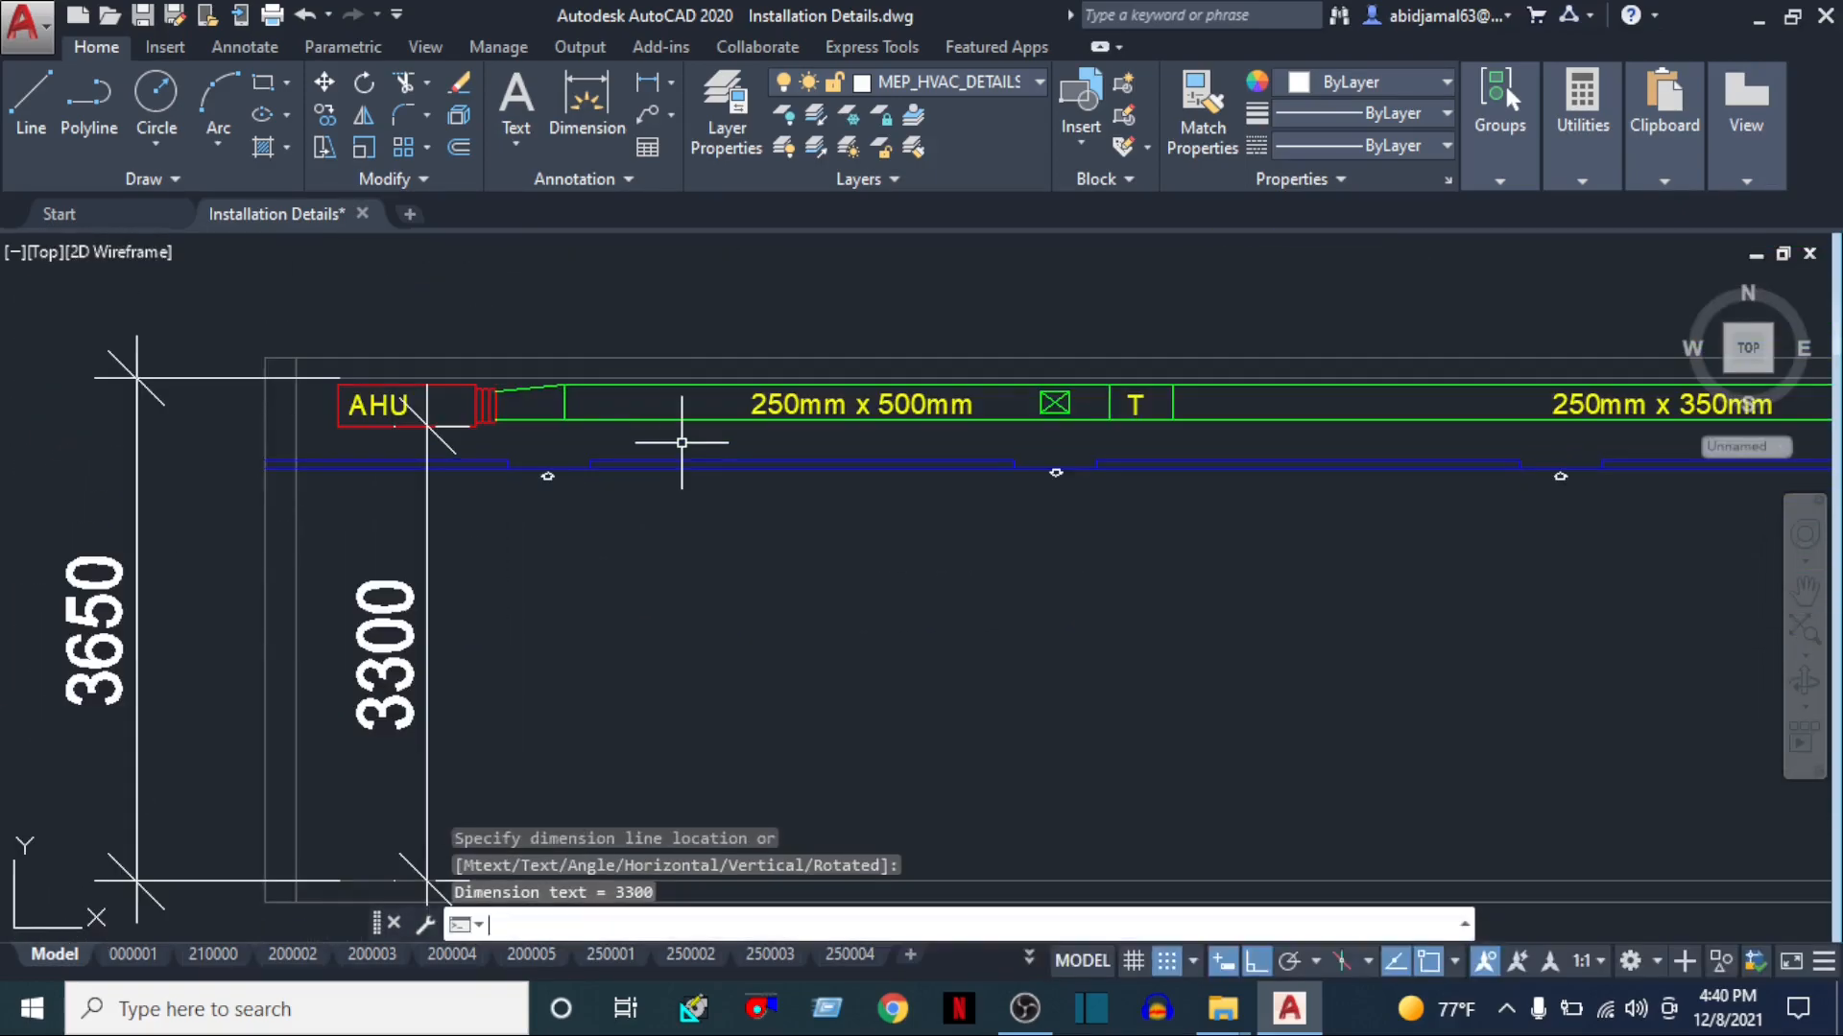
key("Return")
left_click(604, 451)
middle_click_drag(720, 576, 719, 502)
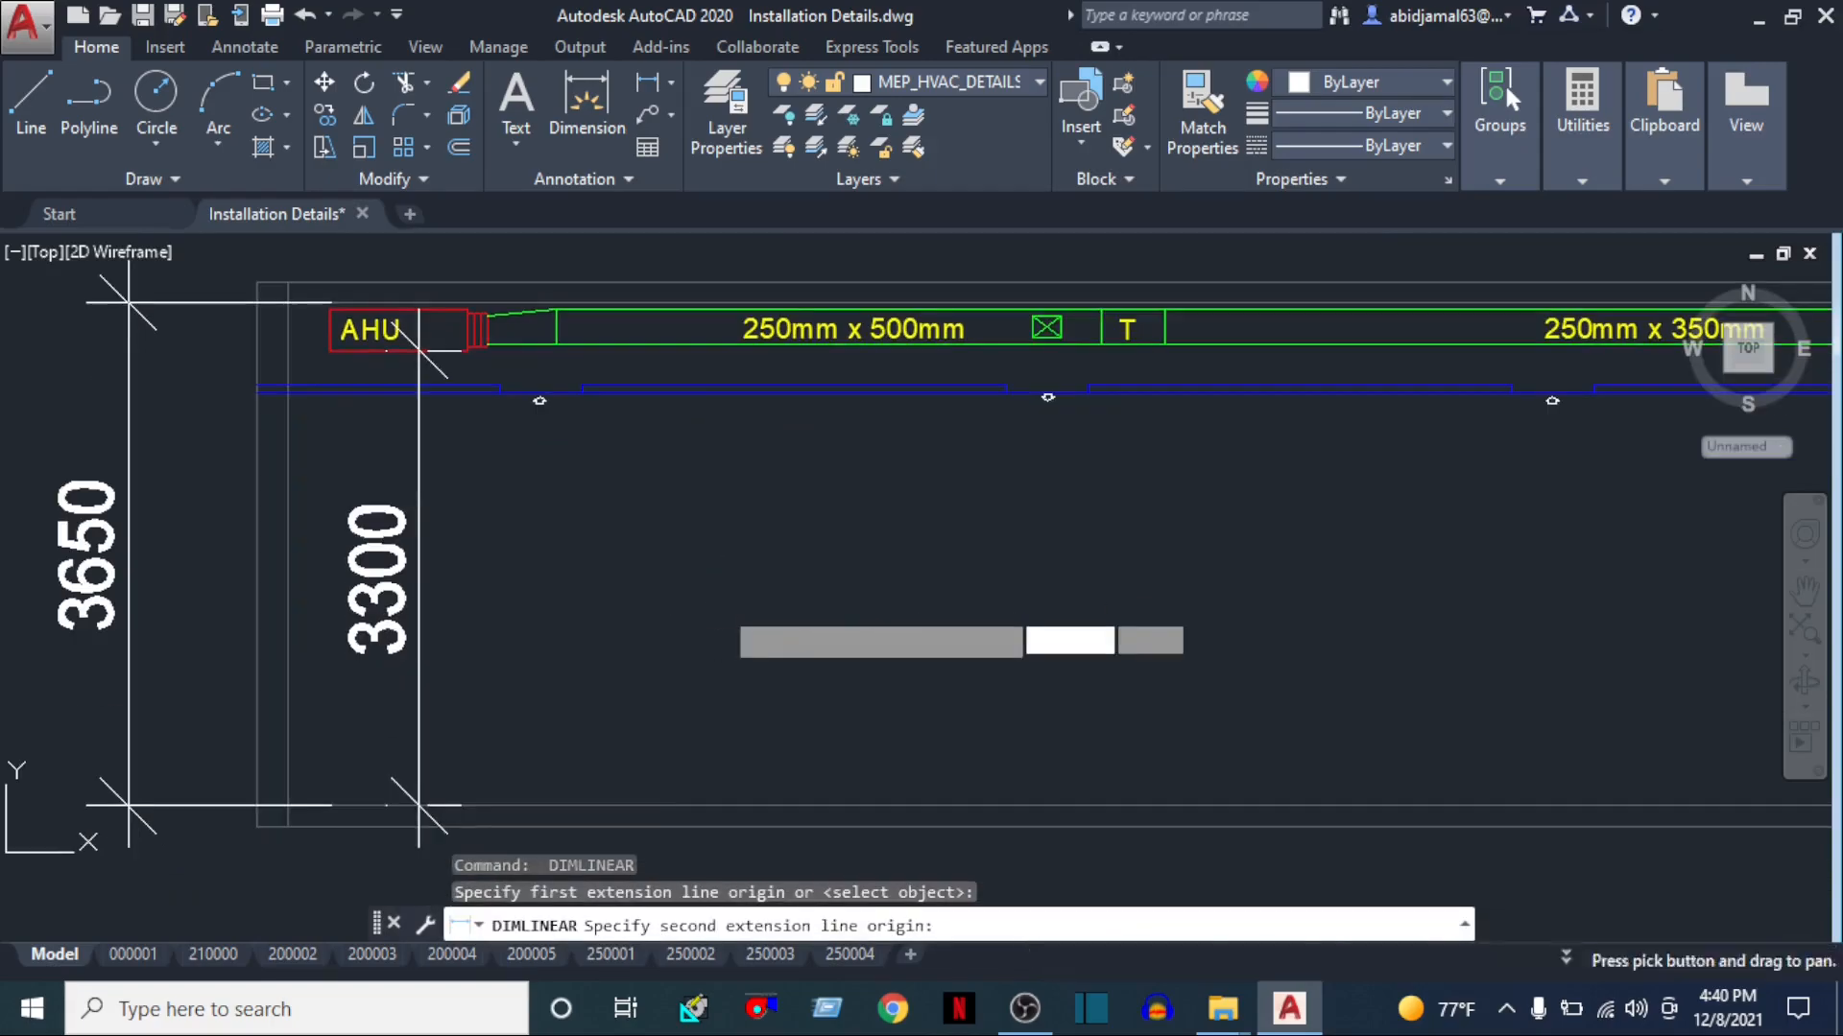
left_click(700, 805)
left_click(700, 669)
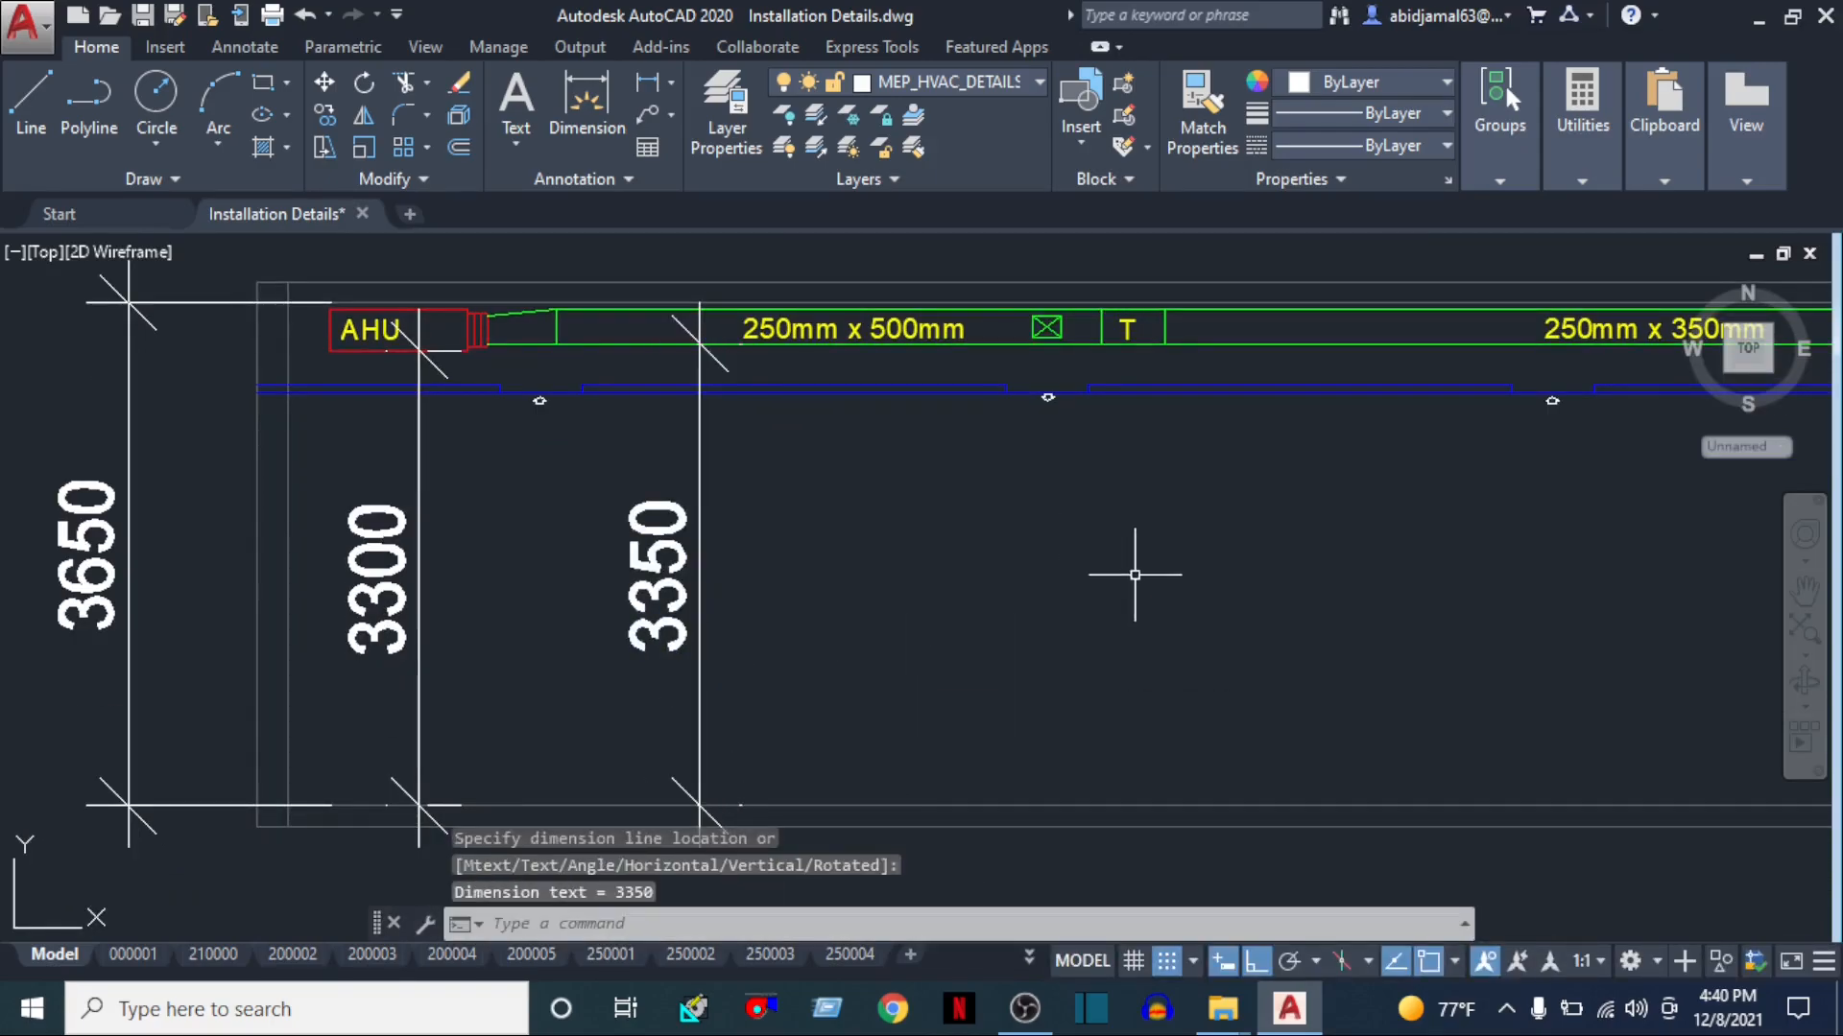
Add a vertical linear dimension from the bottom of the first crossed branch opening to the floor line, placed just beside the opening
scroll(1072, 372, "up", 4)
key("Return")
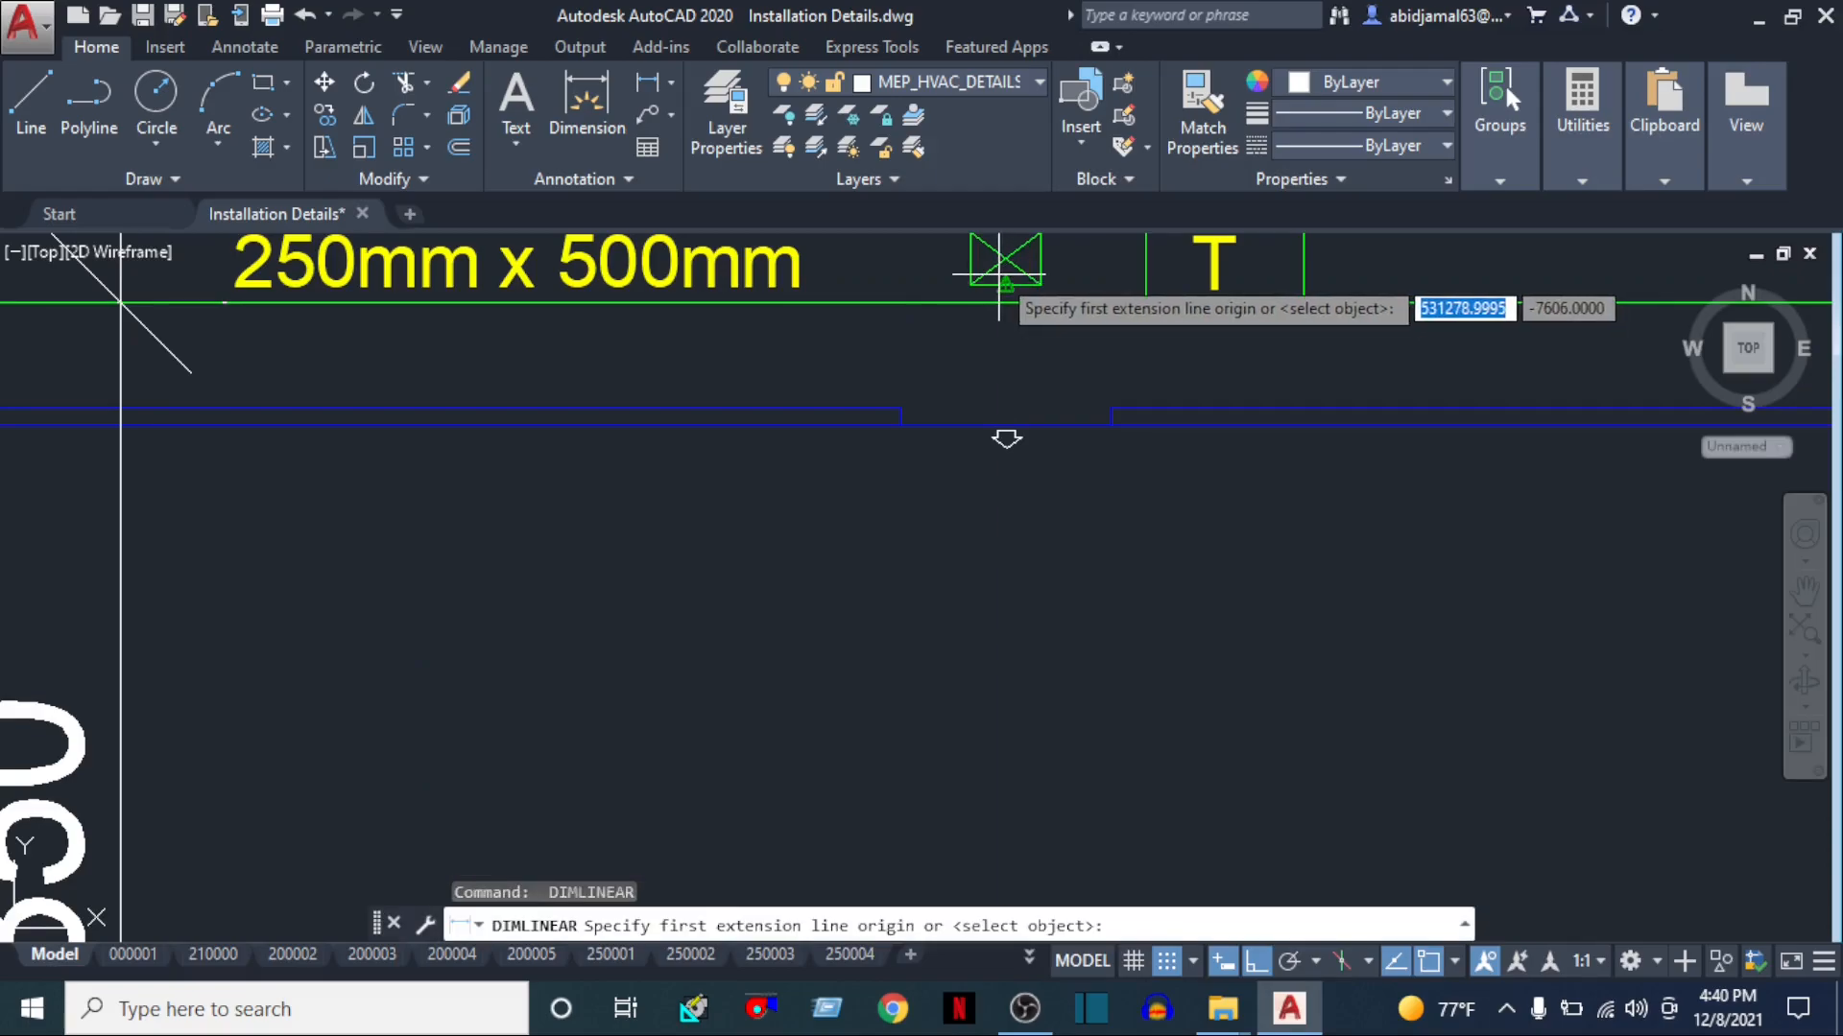
left_click(1000, 282)
scroll(1004, 457, "down", 3)
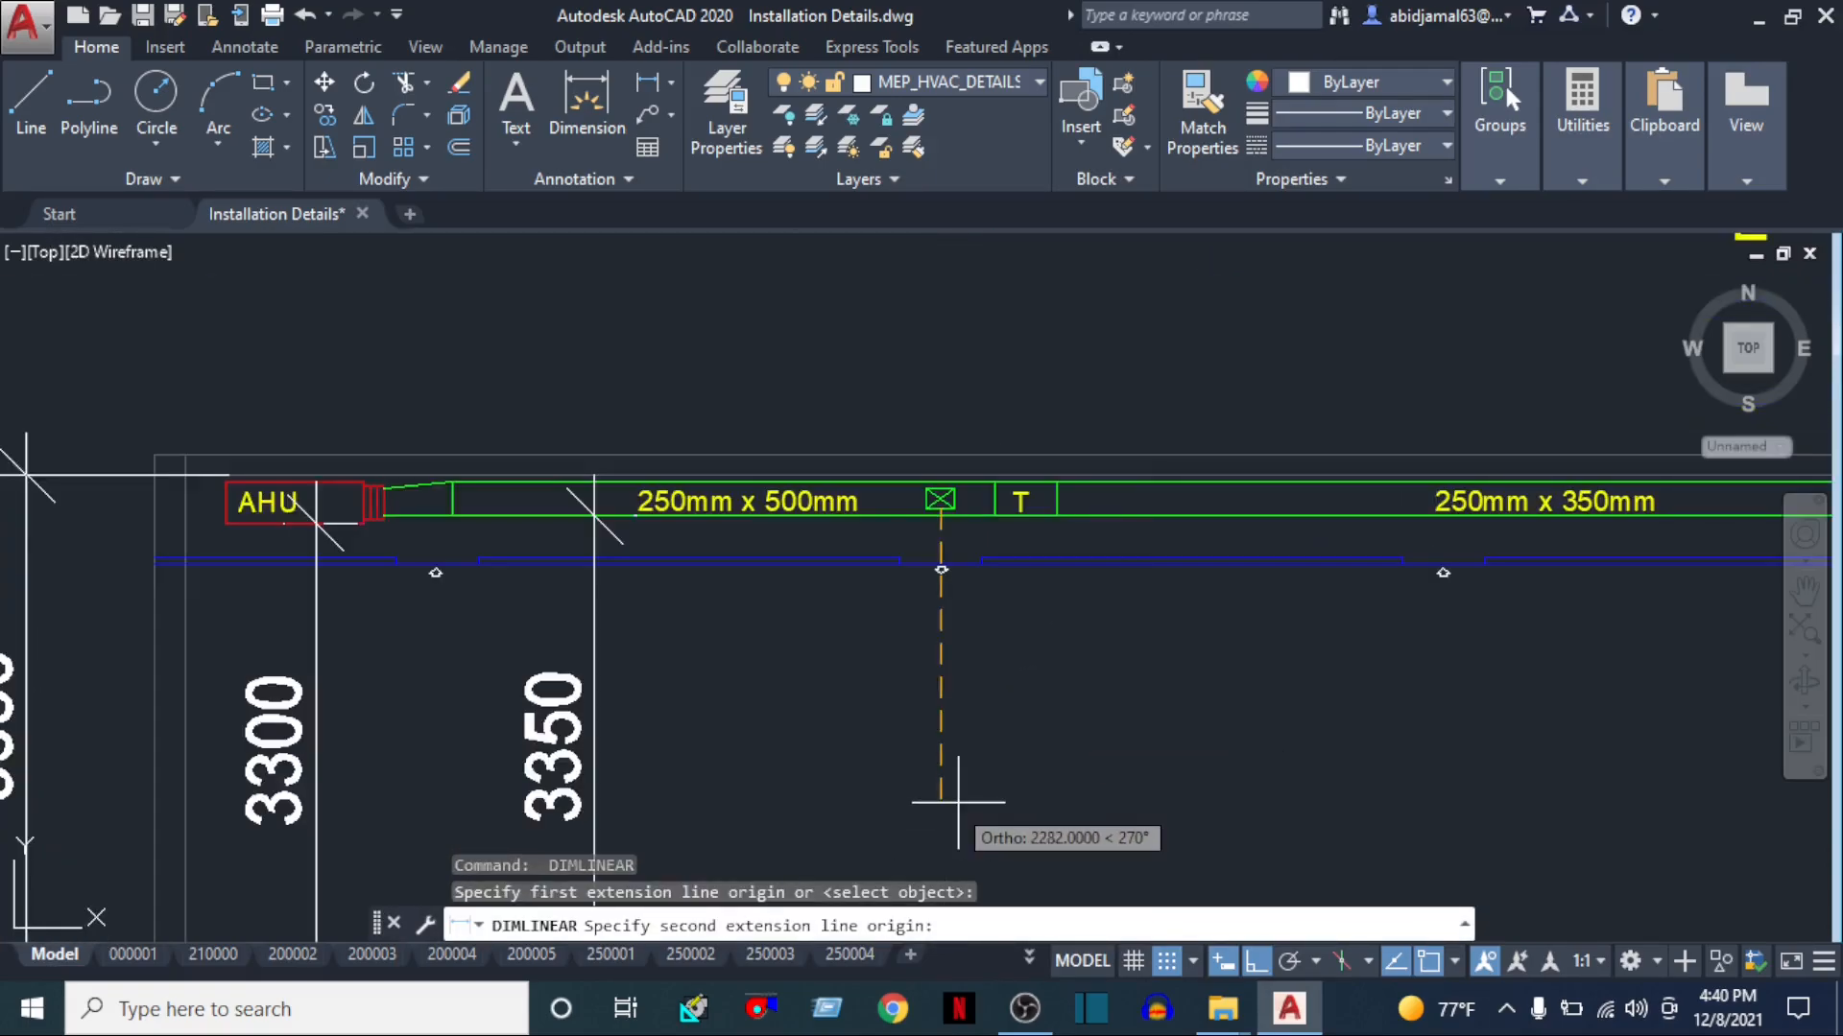
middle_click_drag(950, 781, 977, 568)
left_click(950, 751)
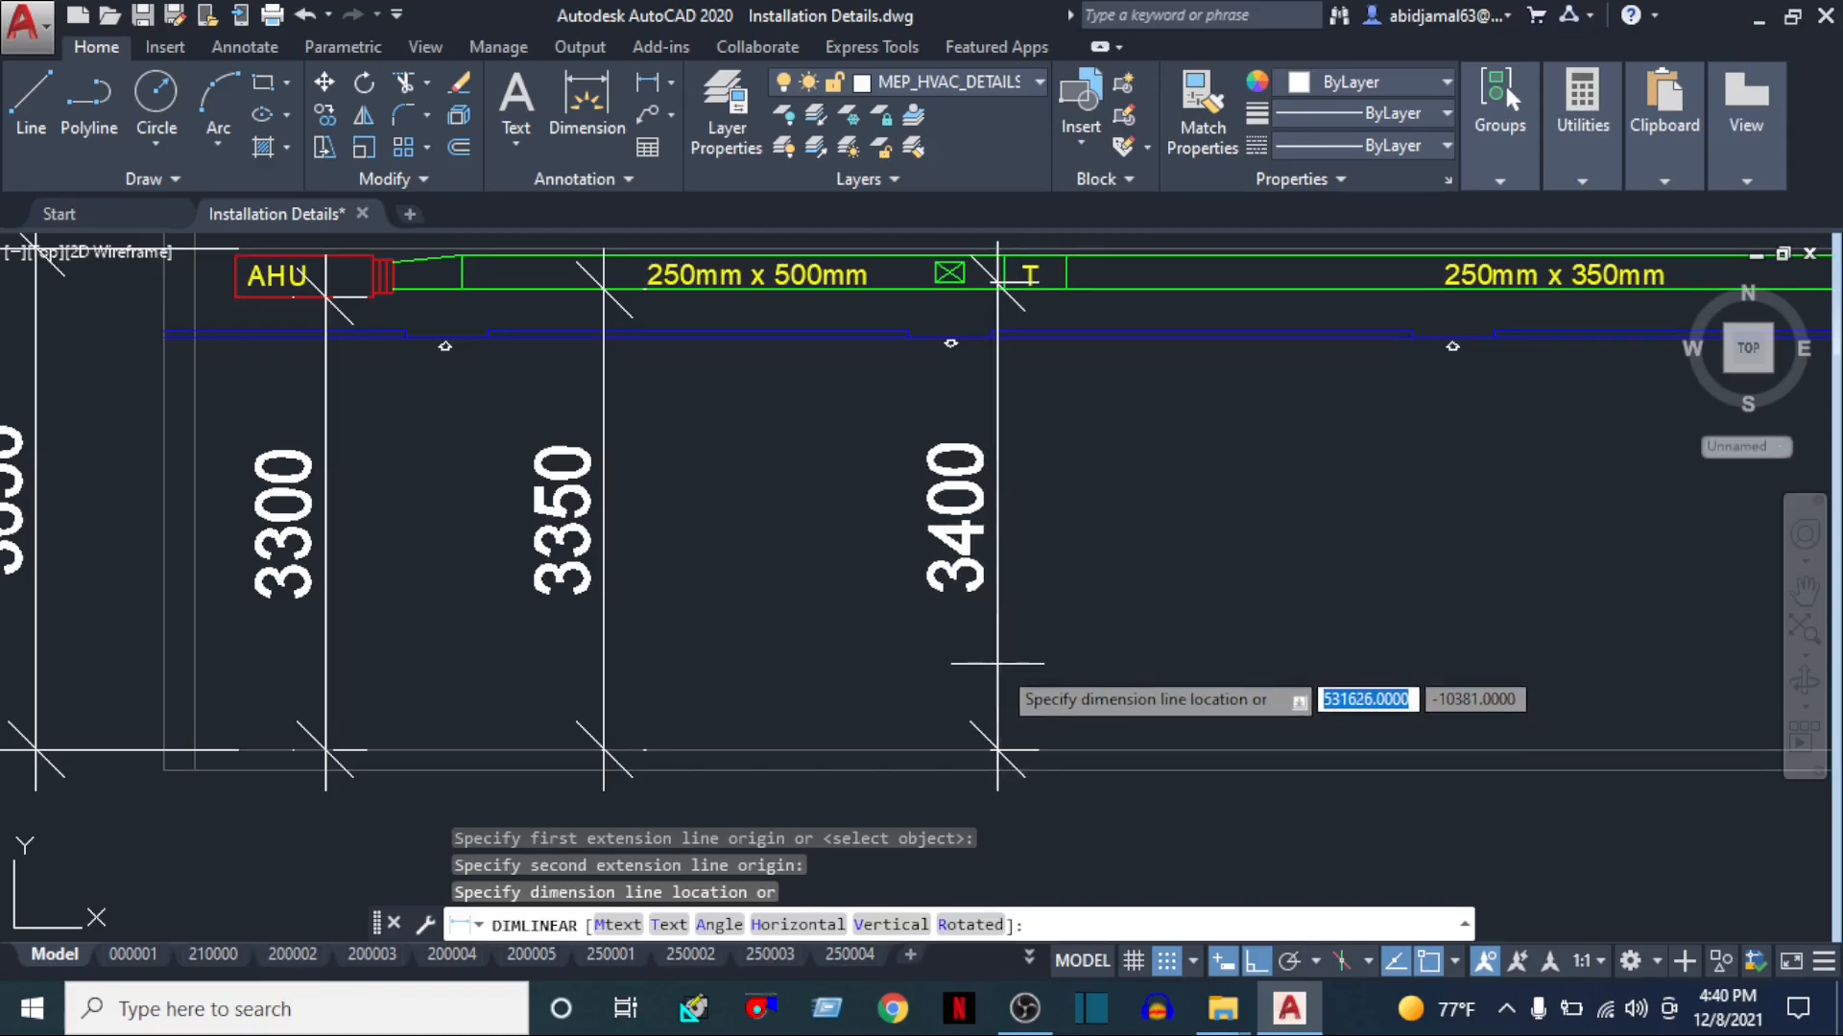
left_click(977, 663)
key("Escape")
Add a vertical linear dimension from the ceiling's lower line at the first diffuser recess to the floor line
scroll(450, 345, "up", 4)
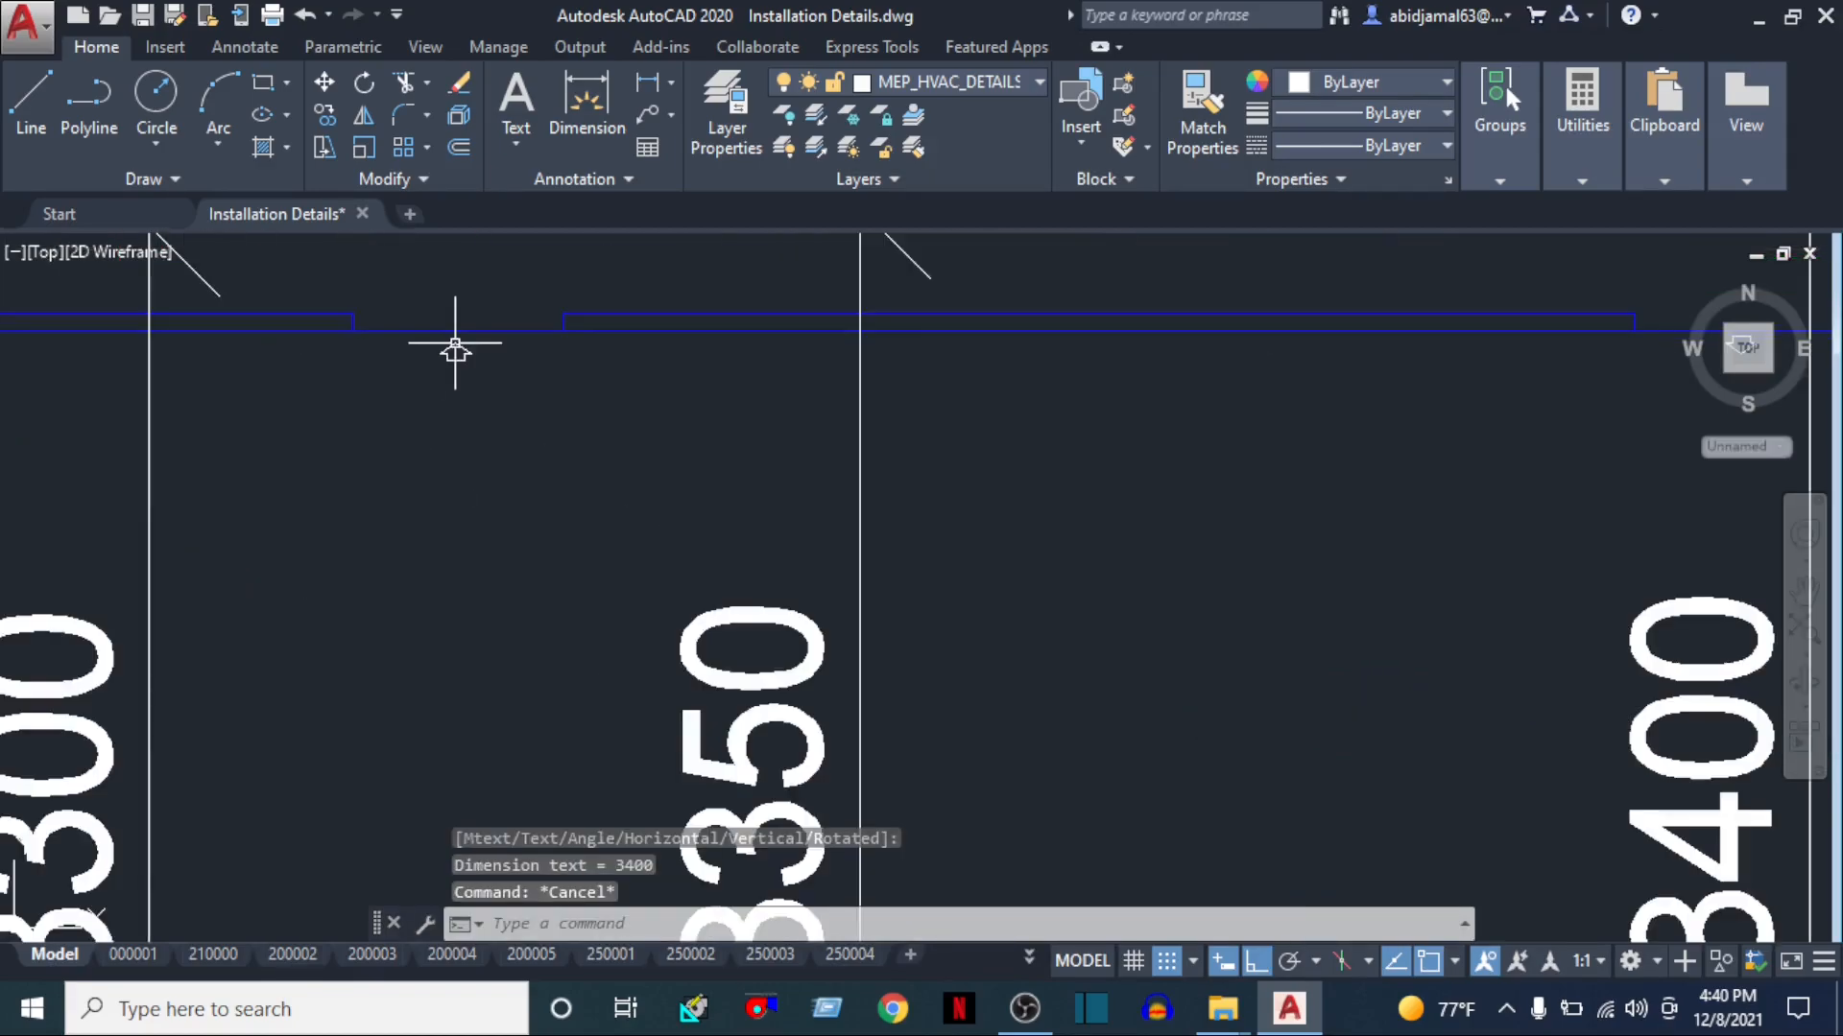
key("Return")
left_click(392, 330)
middle_click_drag(393, 616, 520, 213)
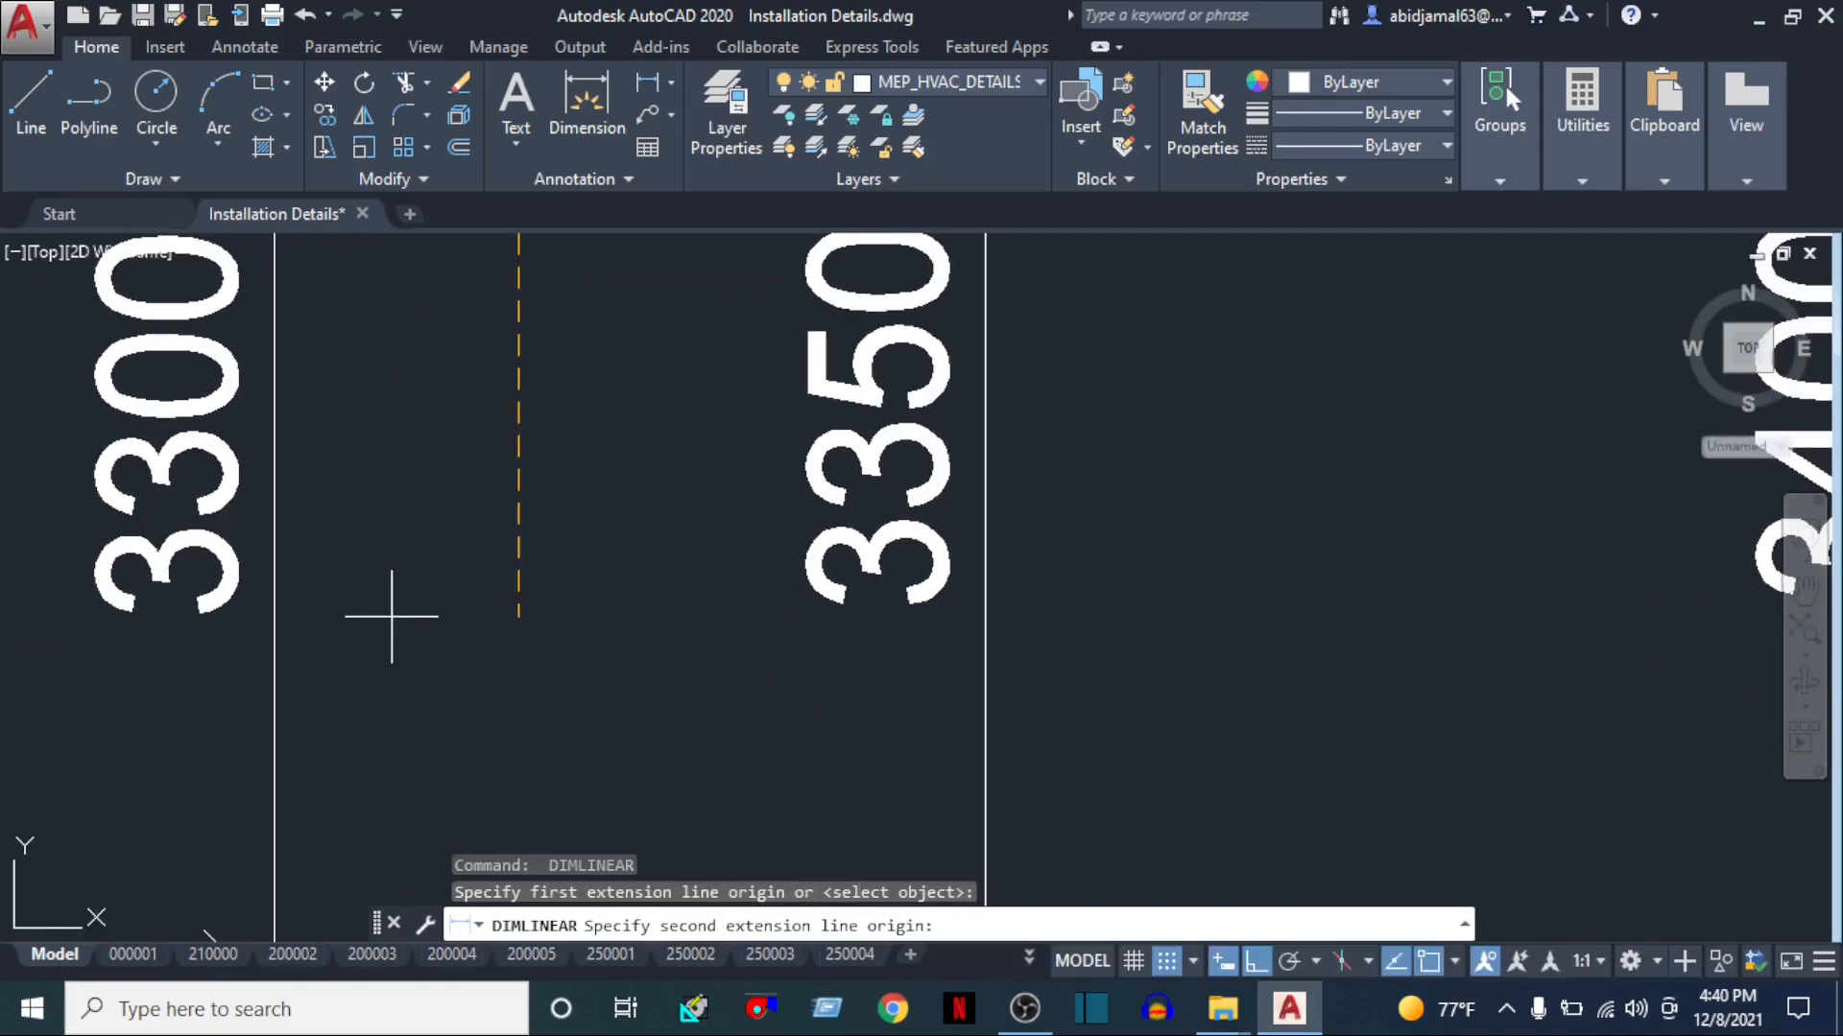
middle_click_drag(569, 706, 605, 399)
left_click(557, 689)
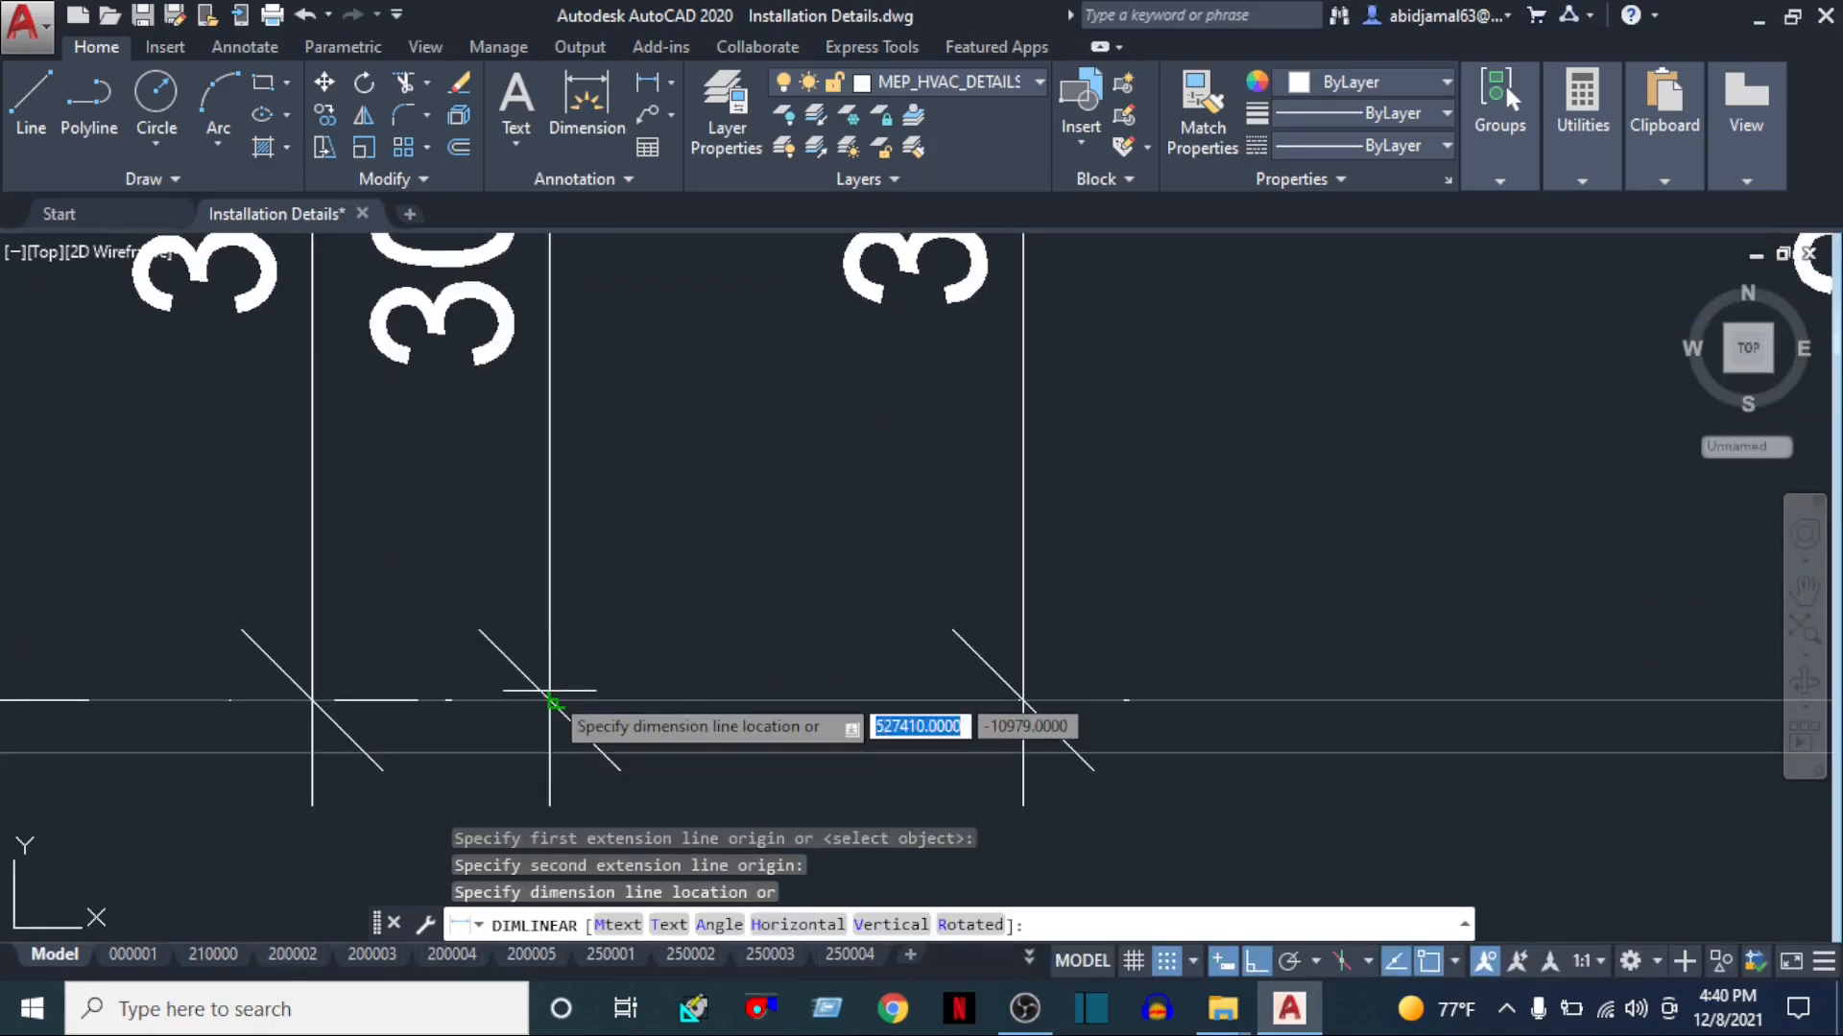
scroll(624, 614, "down", 2)
left_click(626, 614)
scroll(650, 443, "down", 3)
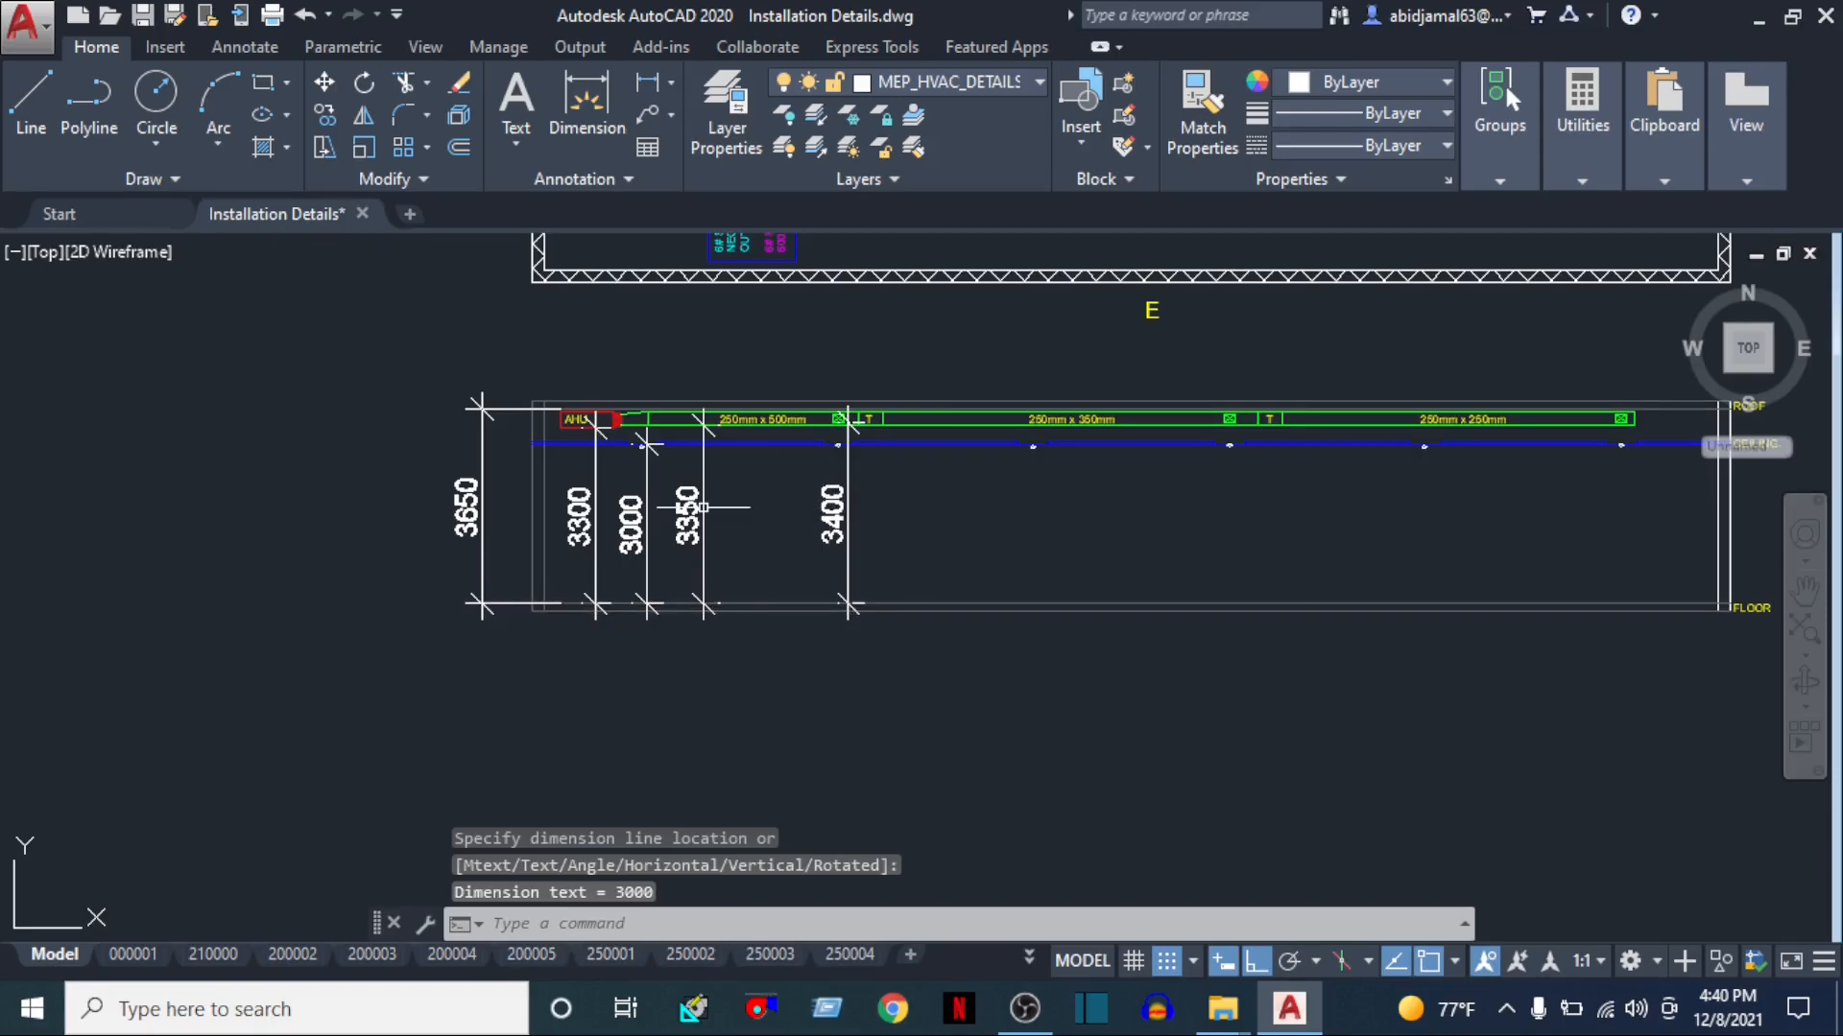
Add the prefix "B.O.M-" to the text of the height dimension below the AHU
scroll(545, 567, "up", 4)
left_click(614, 453)
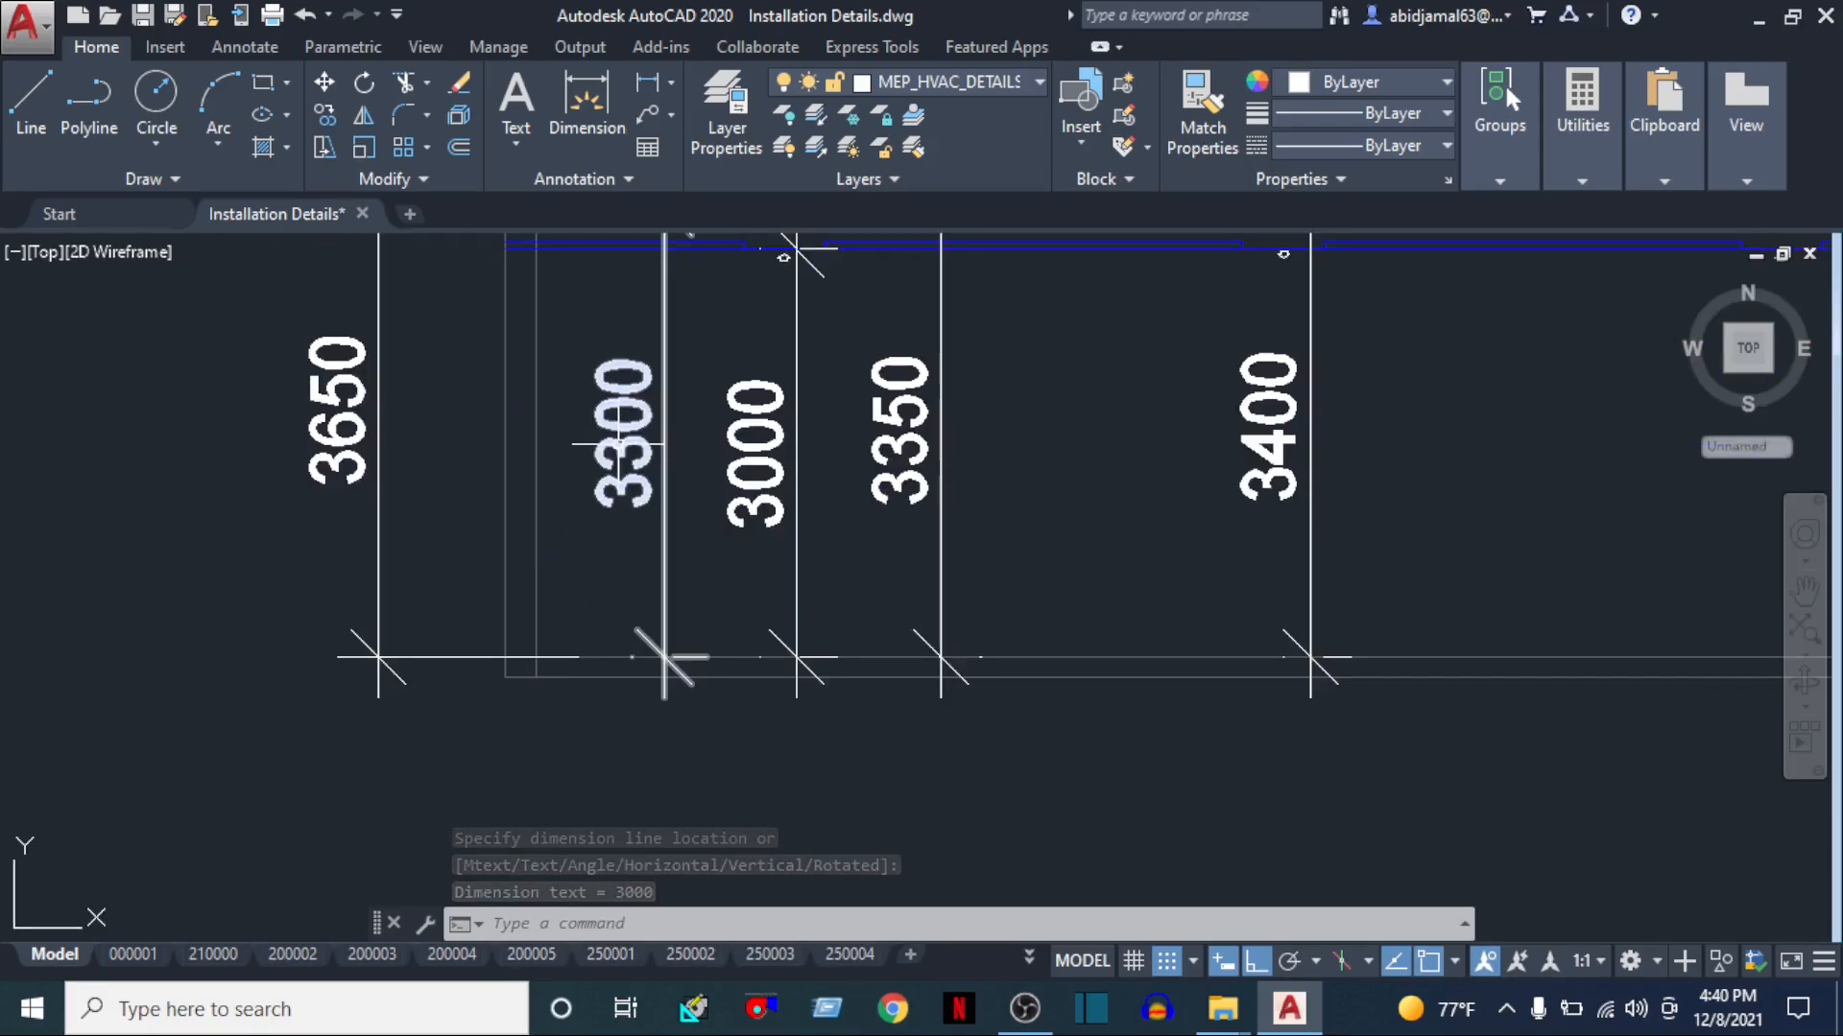
double_click(622, 437)
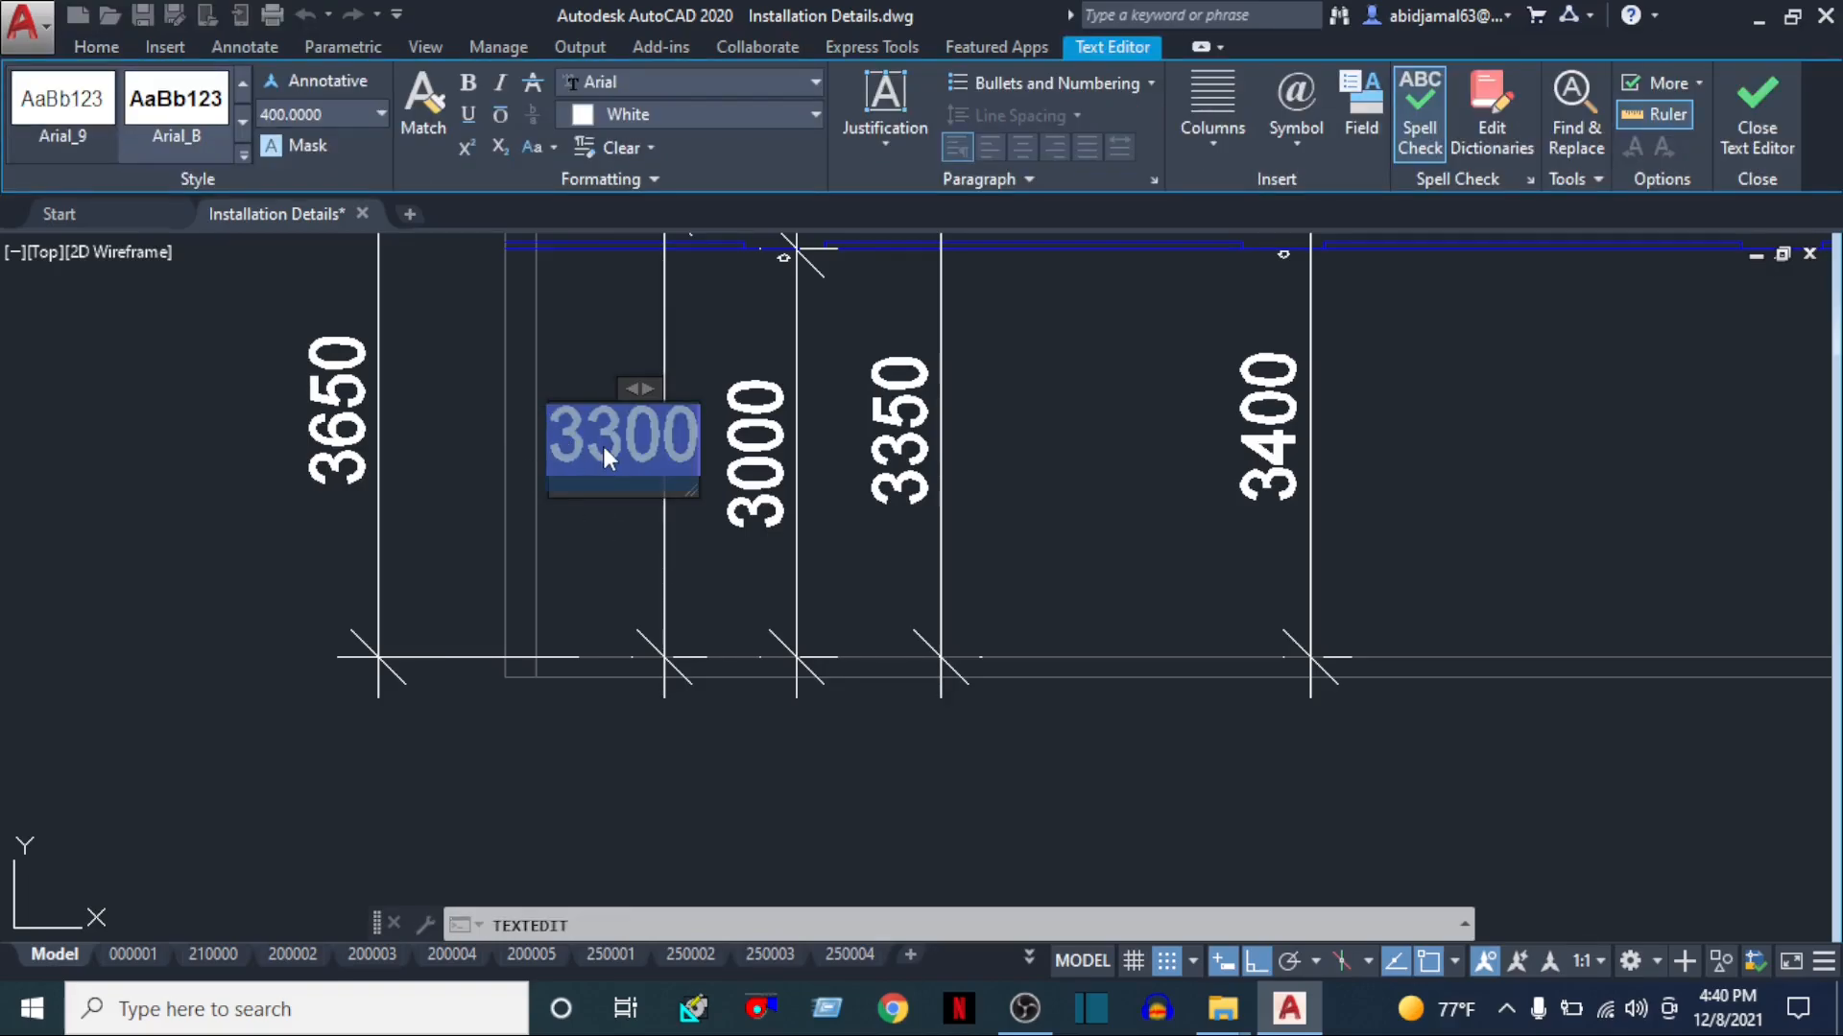
type("B")
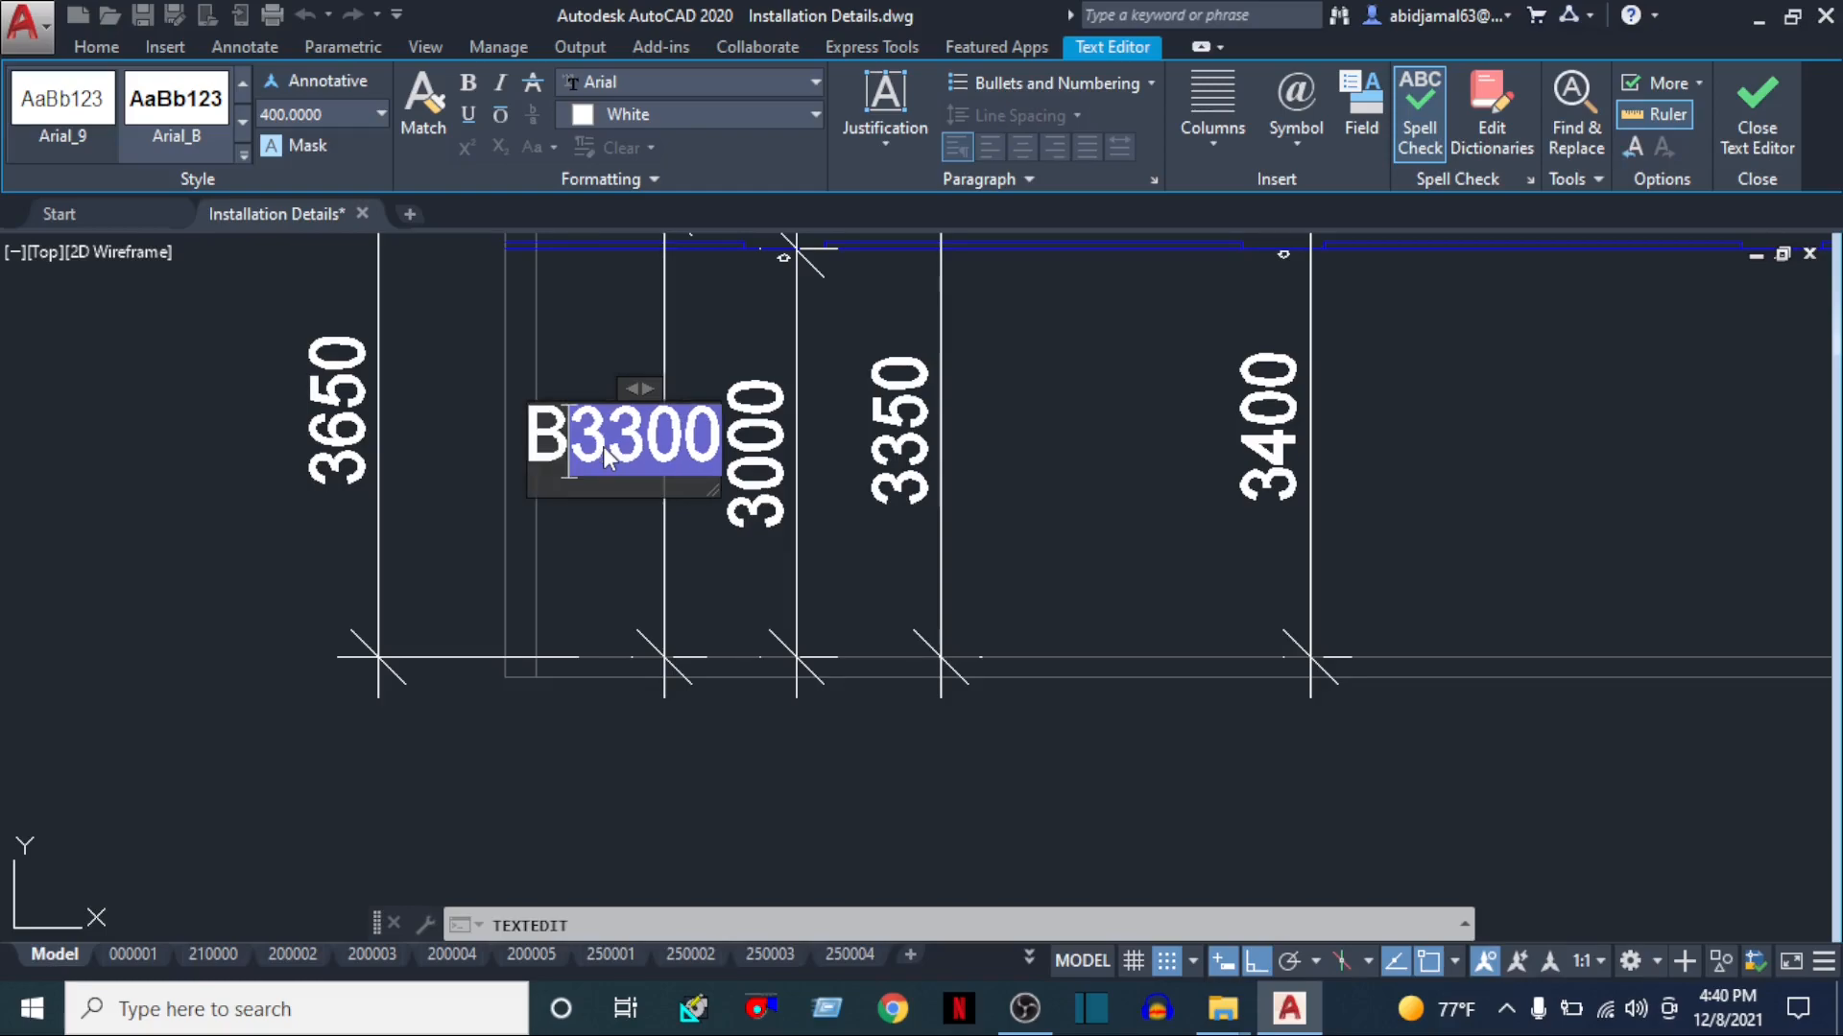
type(".O.M")
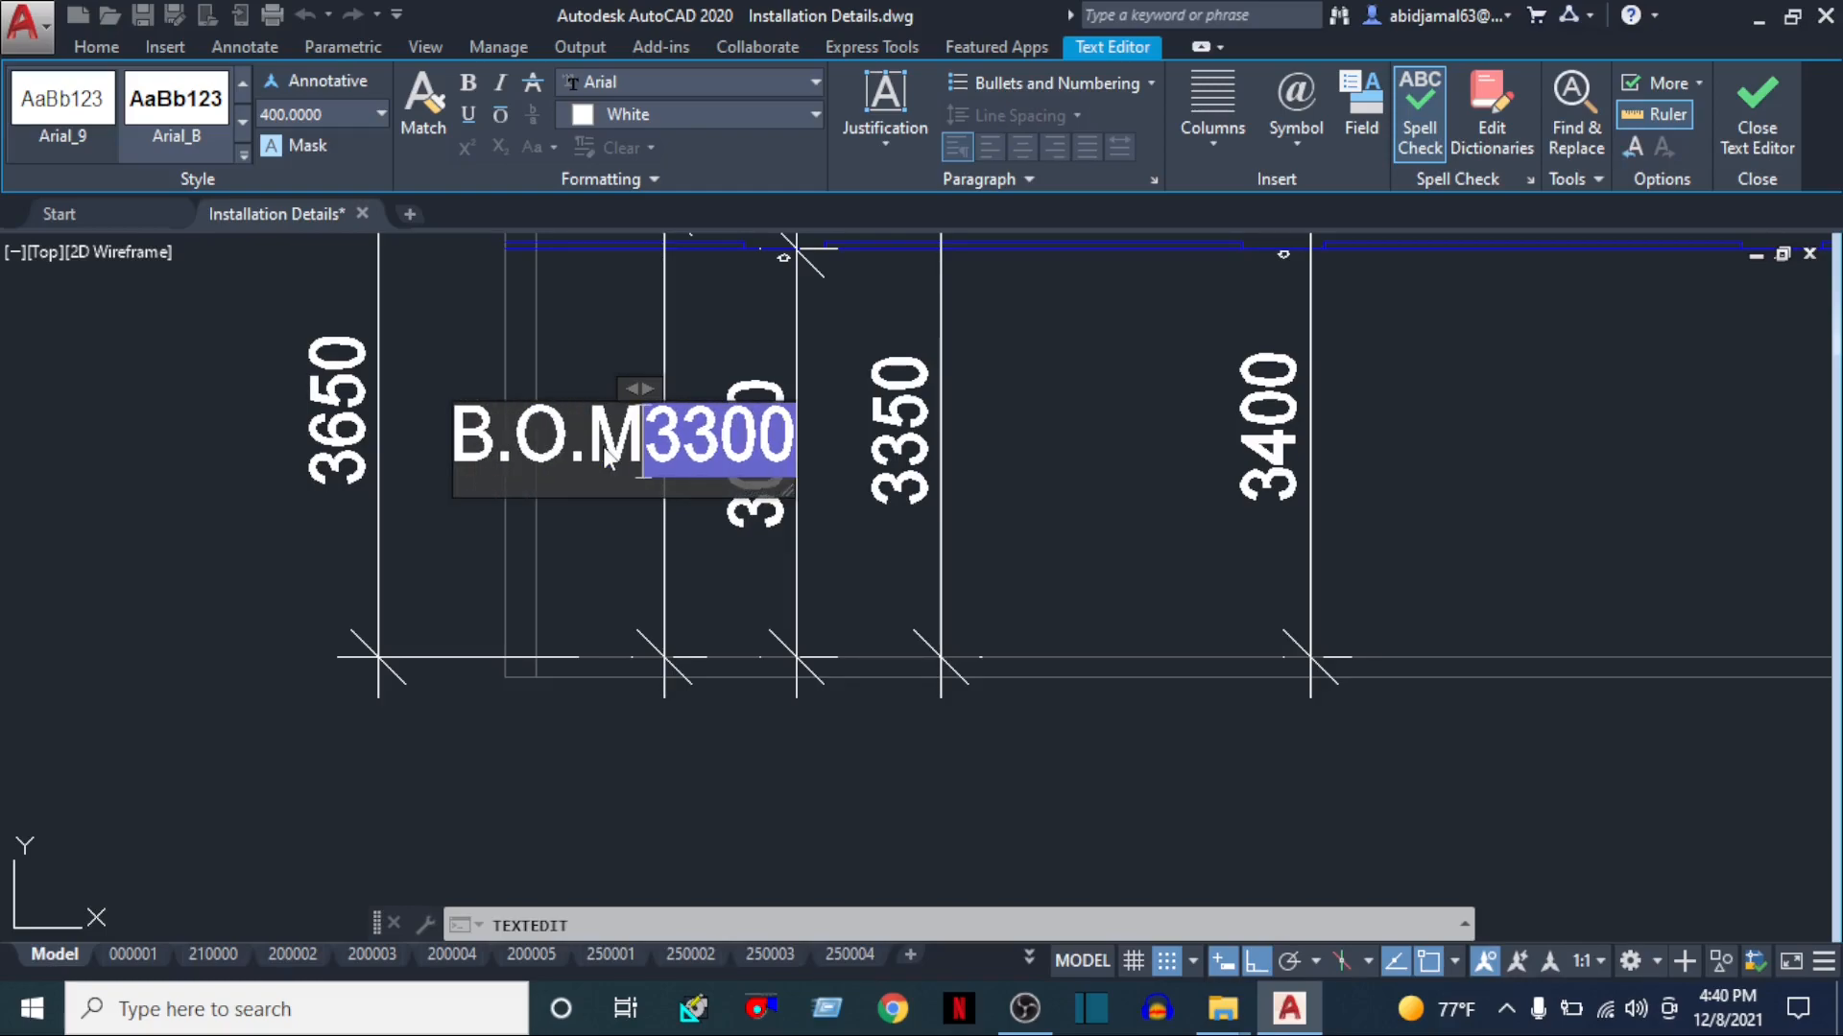
type("-")
left_click(670, 709)
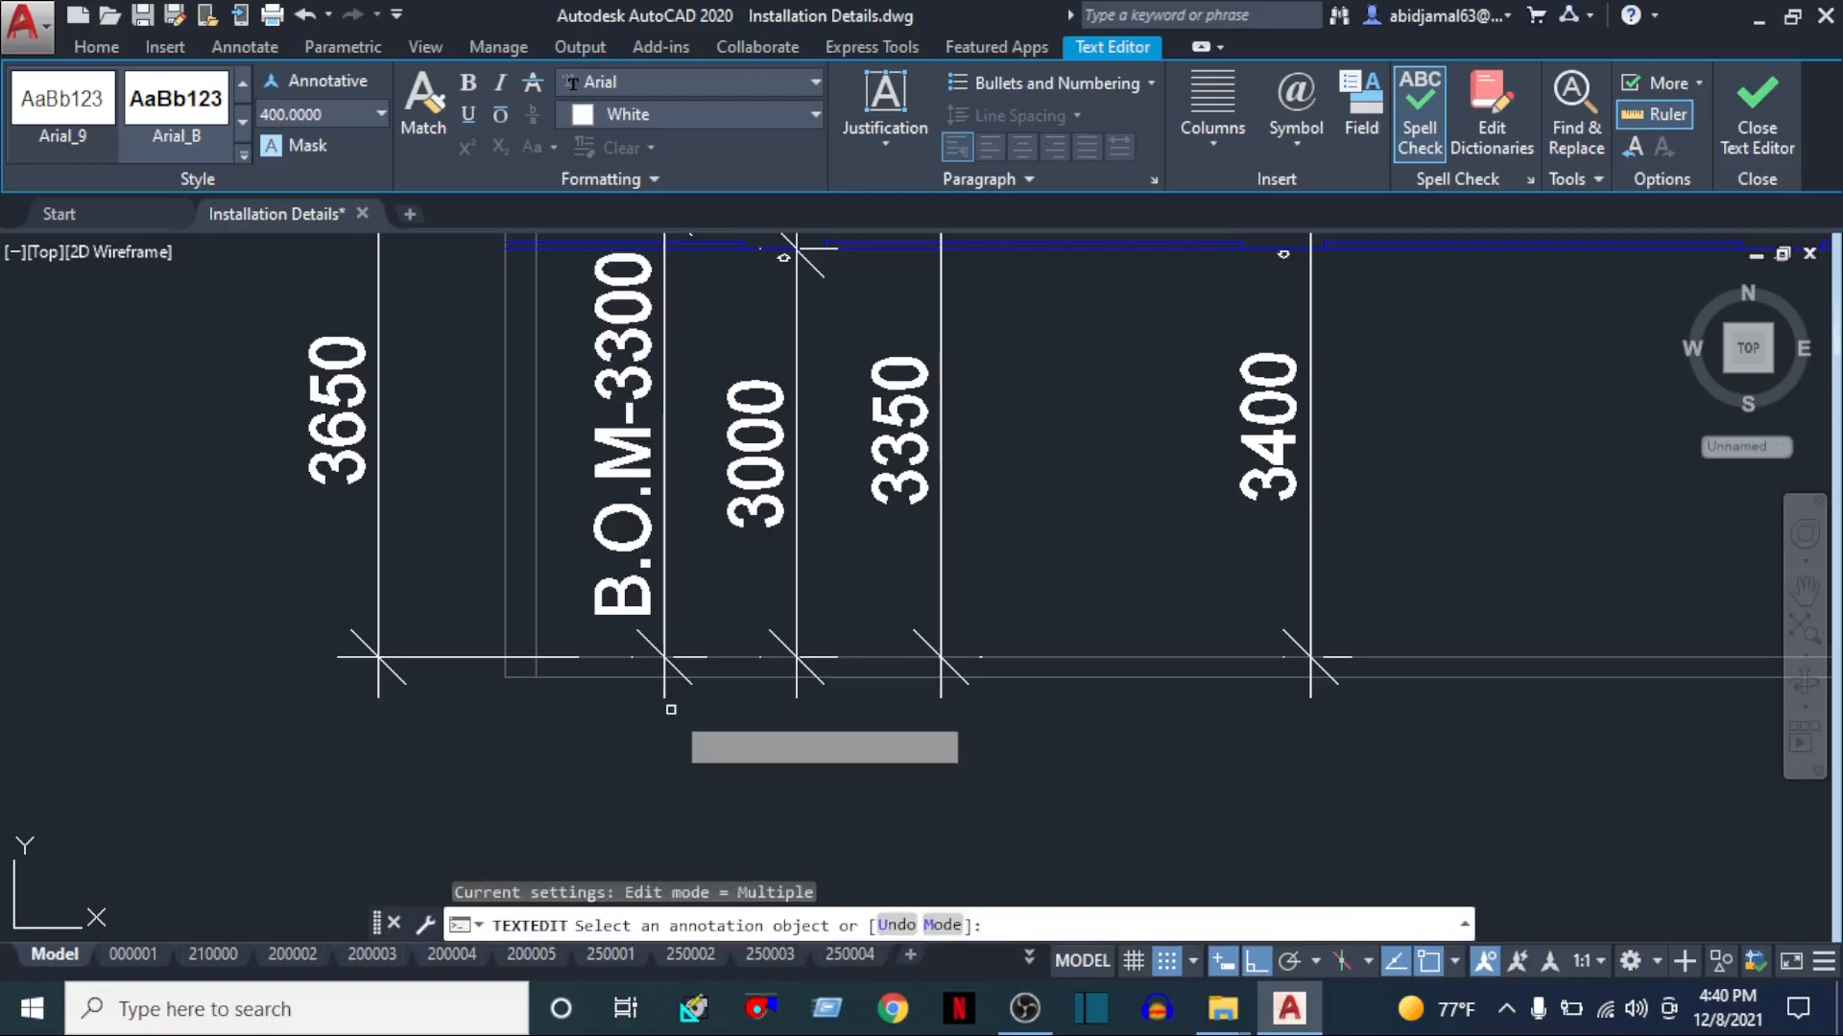
scroll(734, 631, "down", 2)
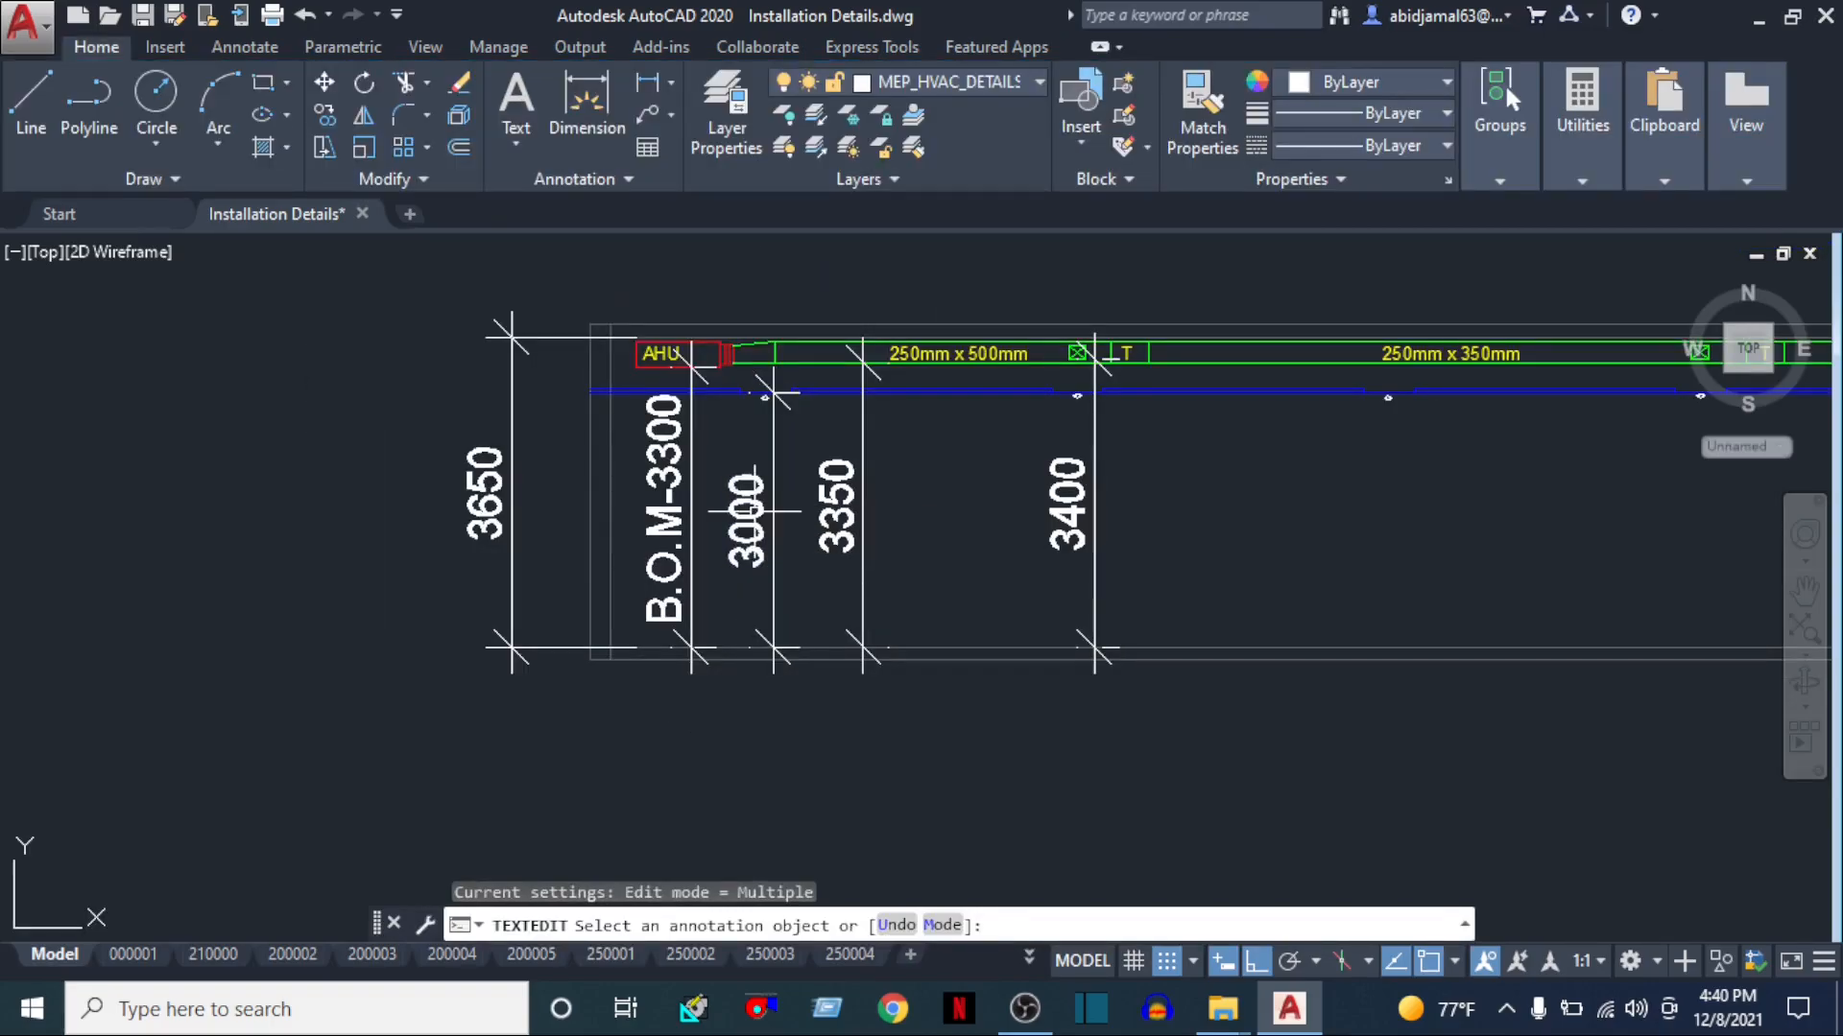
key("Escape")
key("Escape")
key("Escape")
key("Escape")
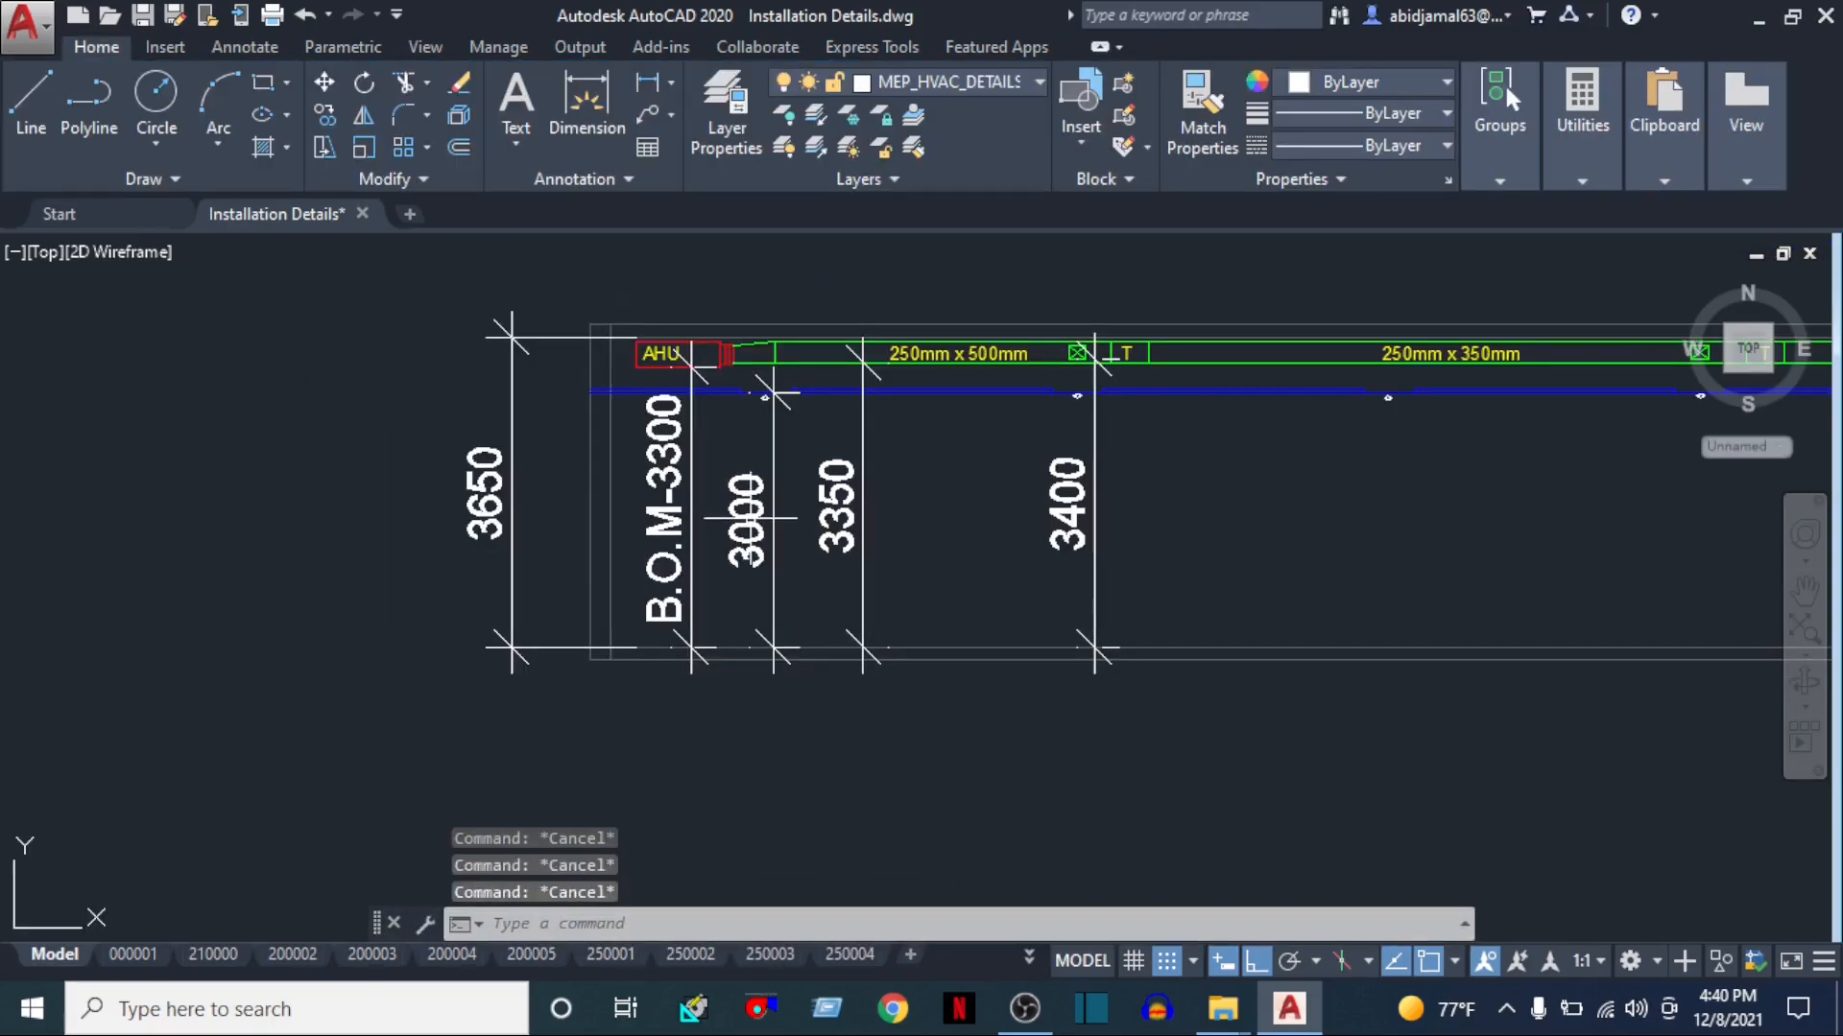
Add the prefix "B.O.DIF-" to the text of the diffuser's height dimension
double_click(747, 520)
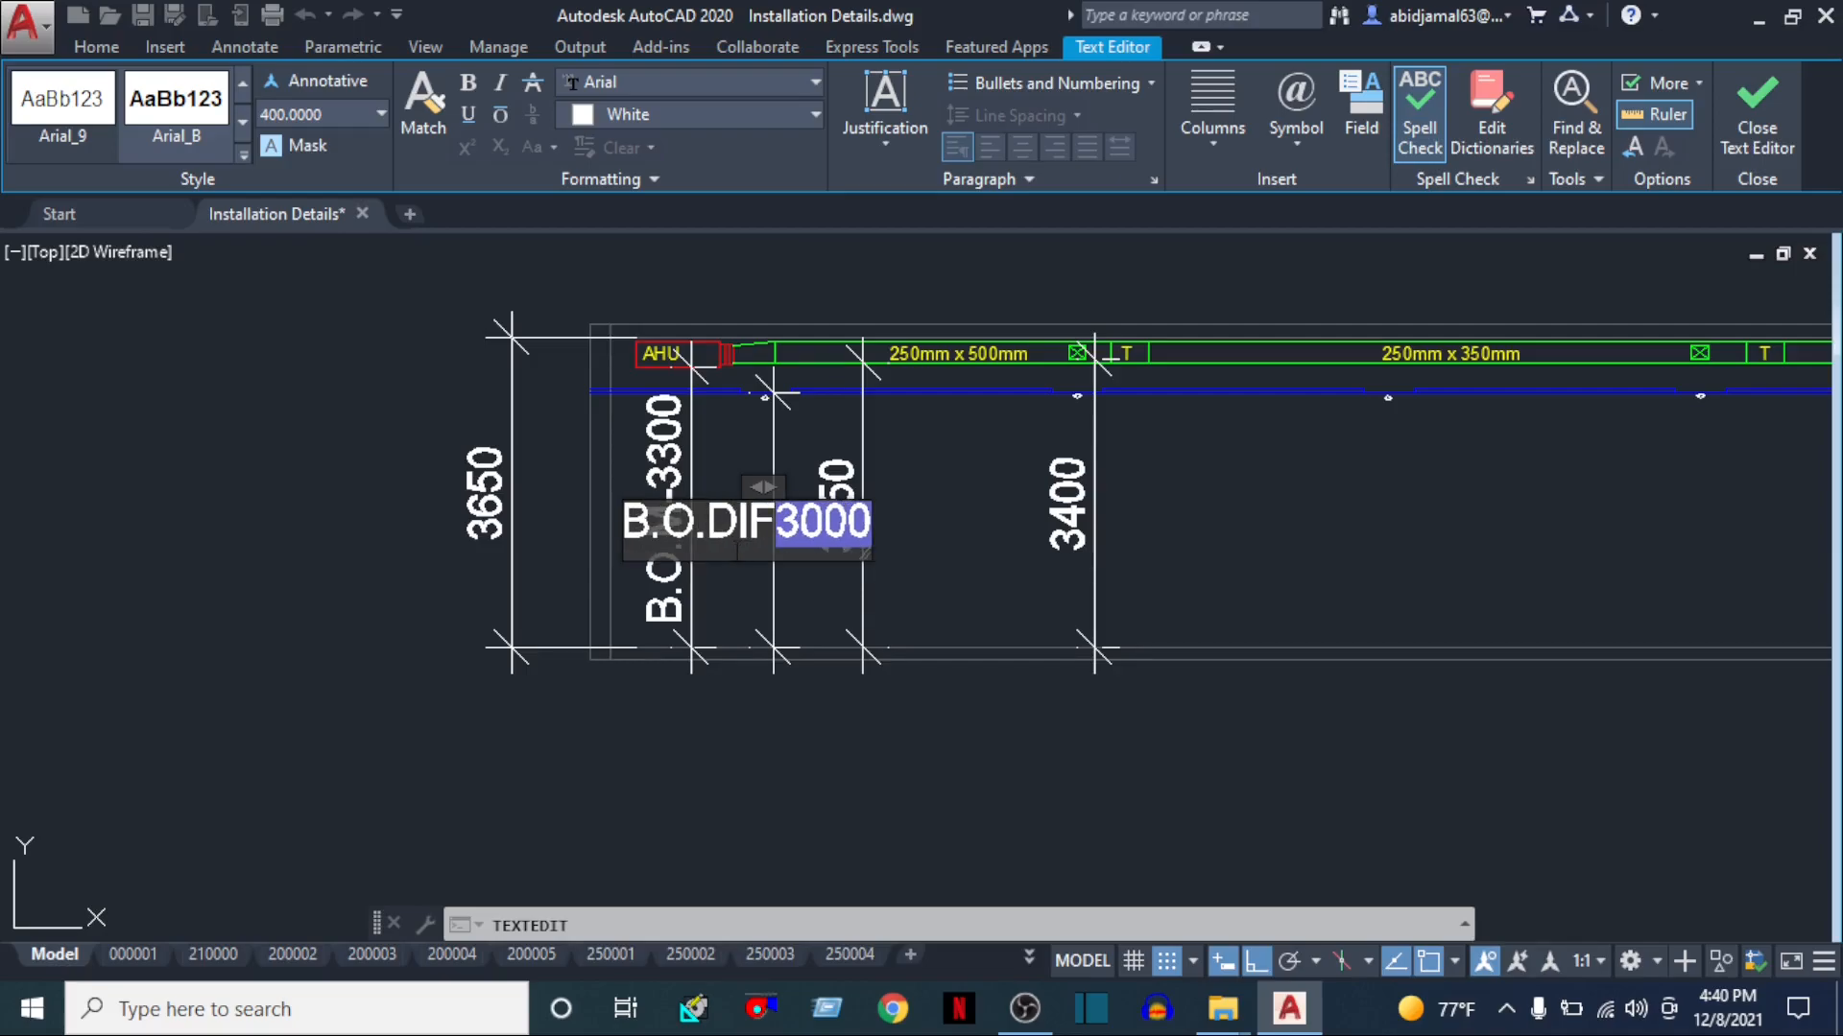
left_click(872, 791)
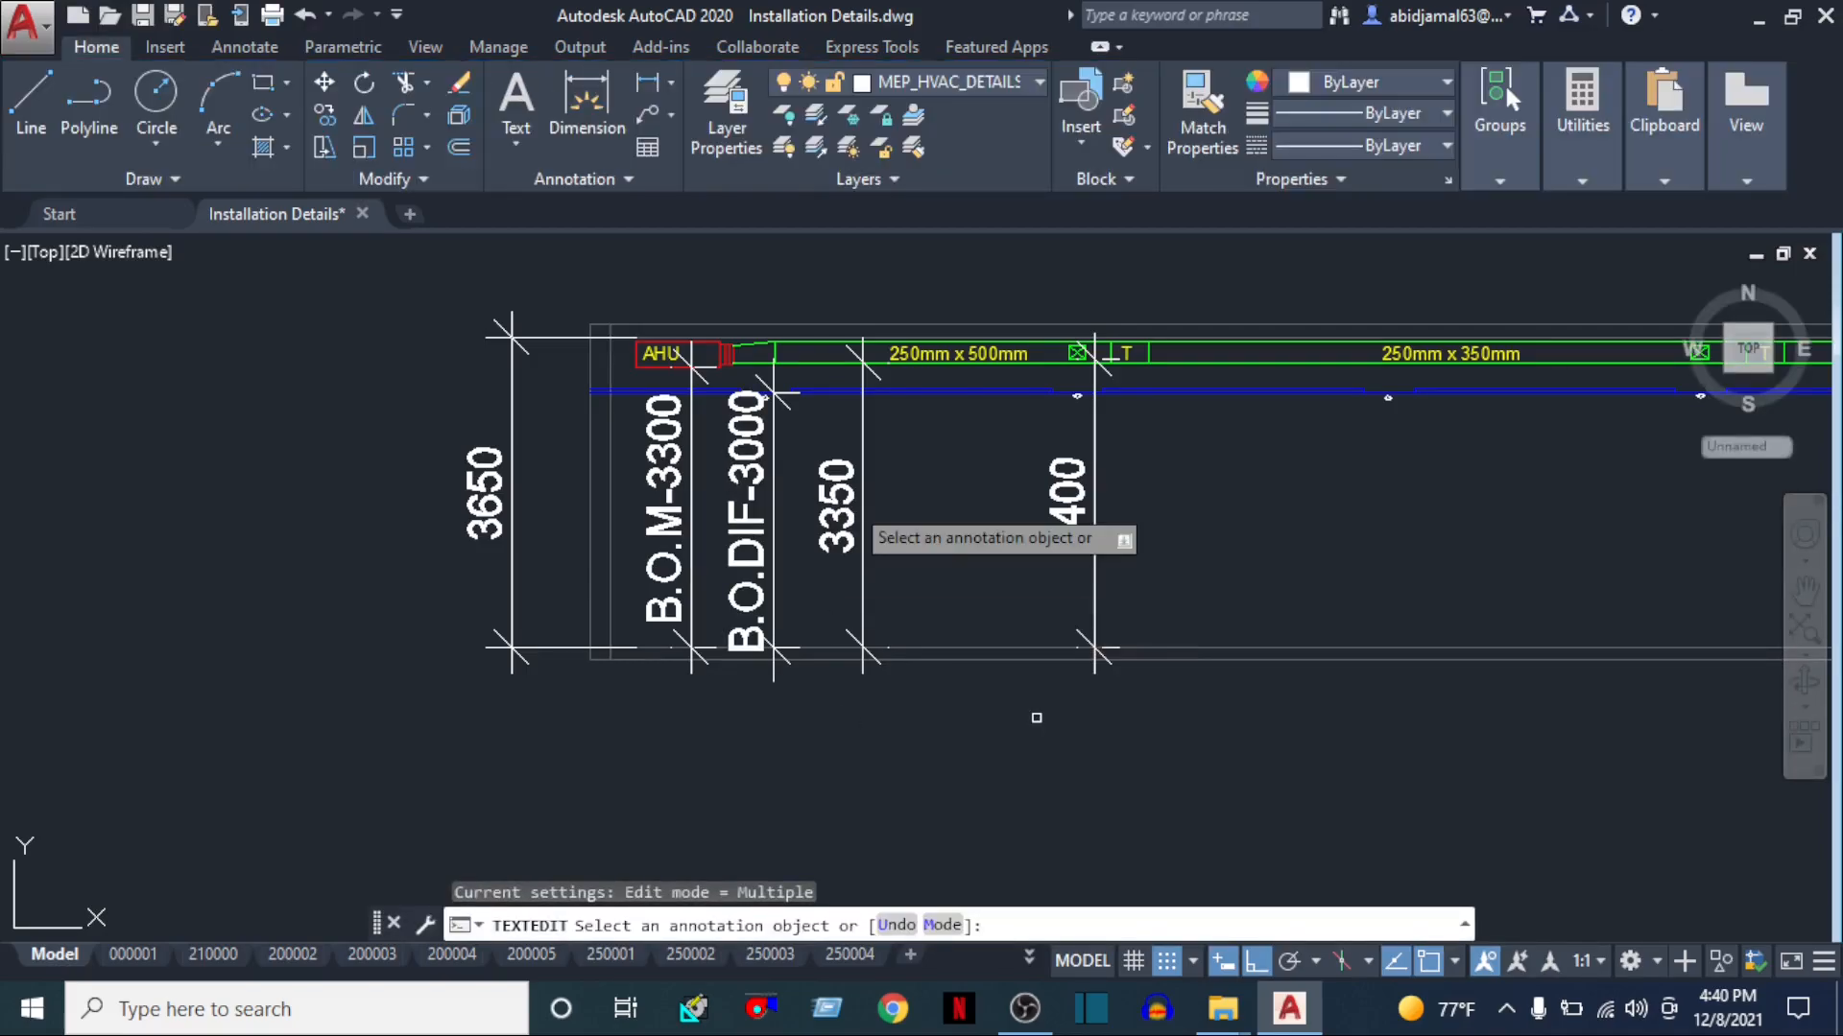
key("Escape")
key("Escape")
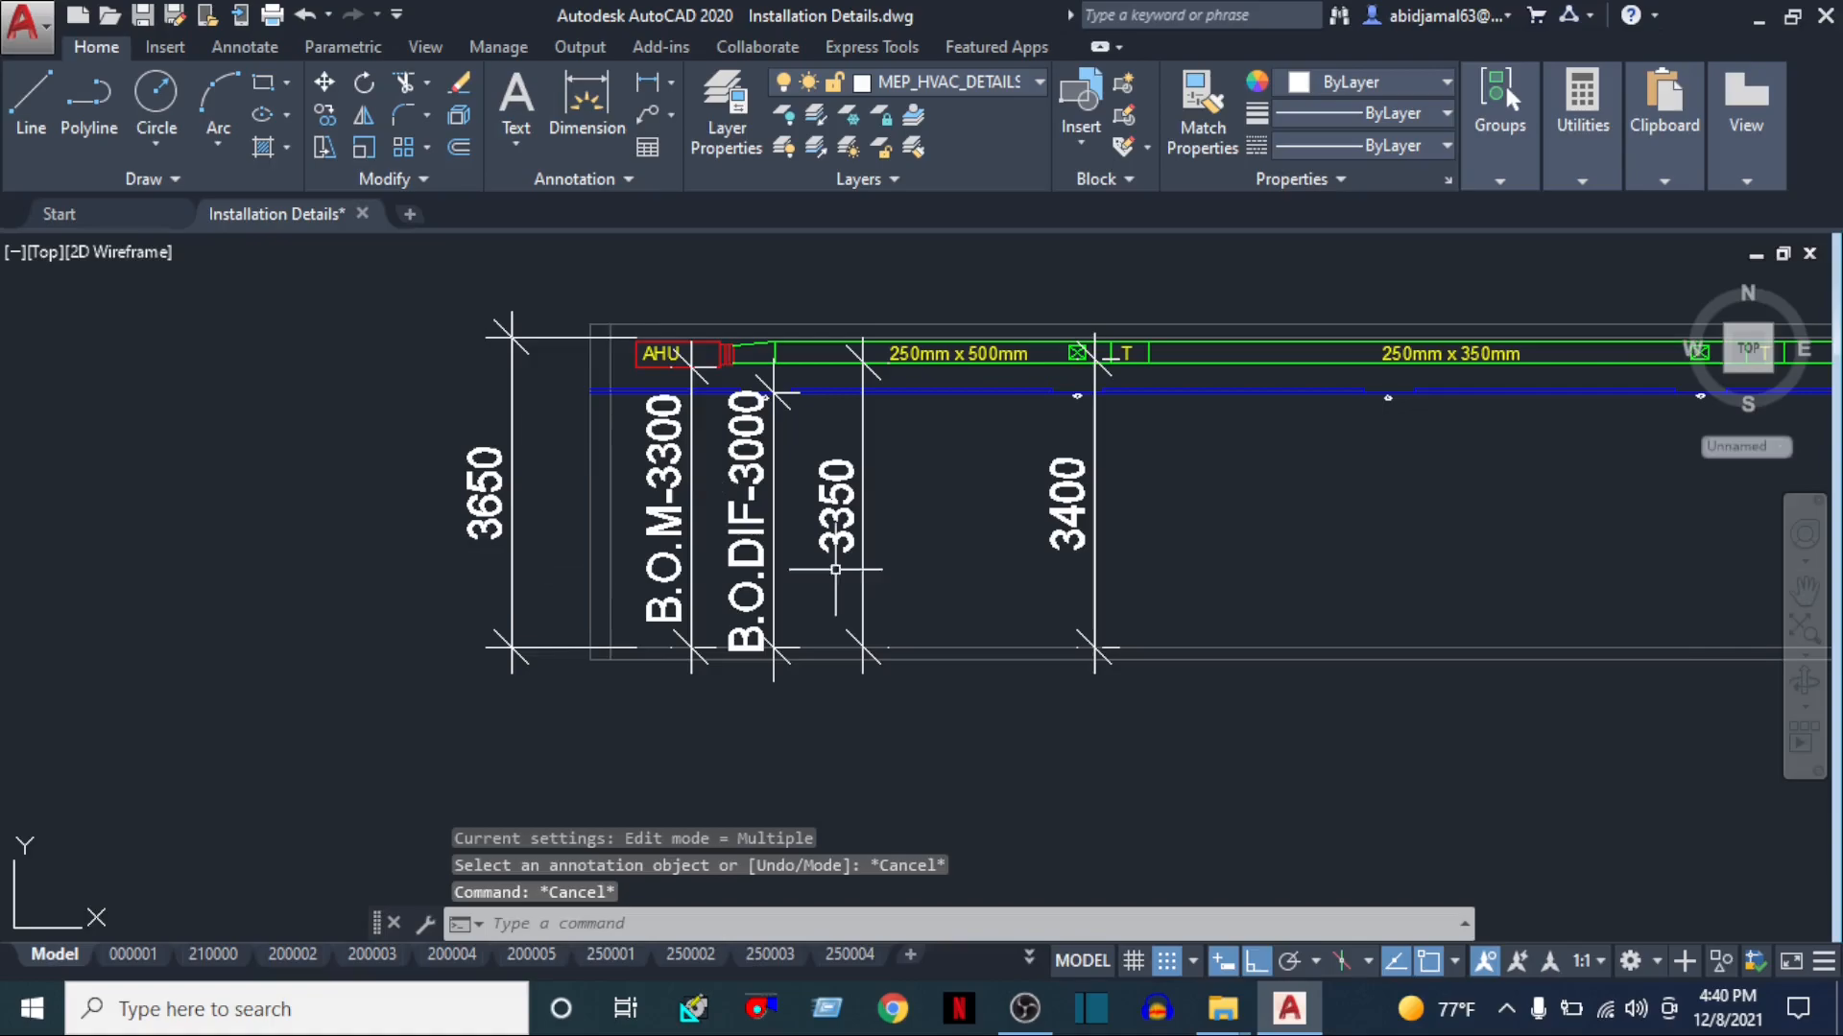
Add the prefix "B.O.D-" to the text of the height dimension below the 250mm x 500mm main duct
left_click(837, 496)
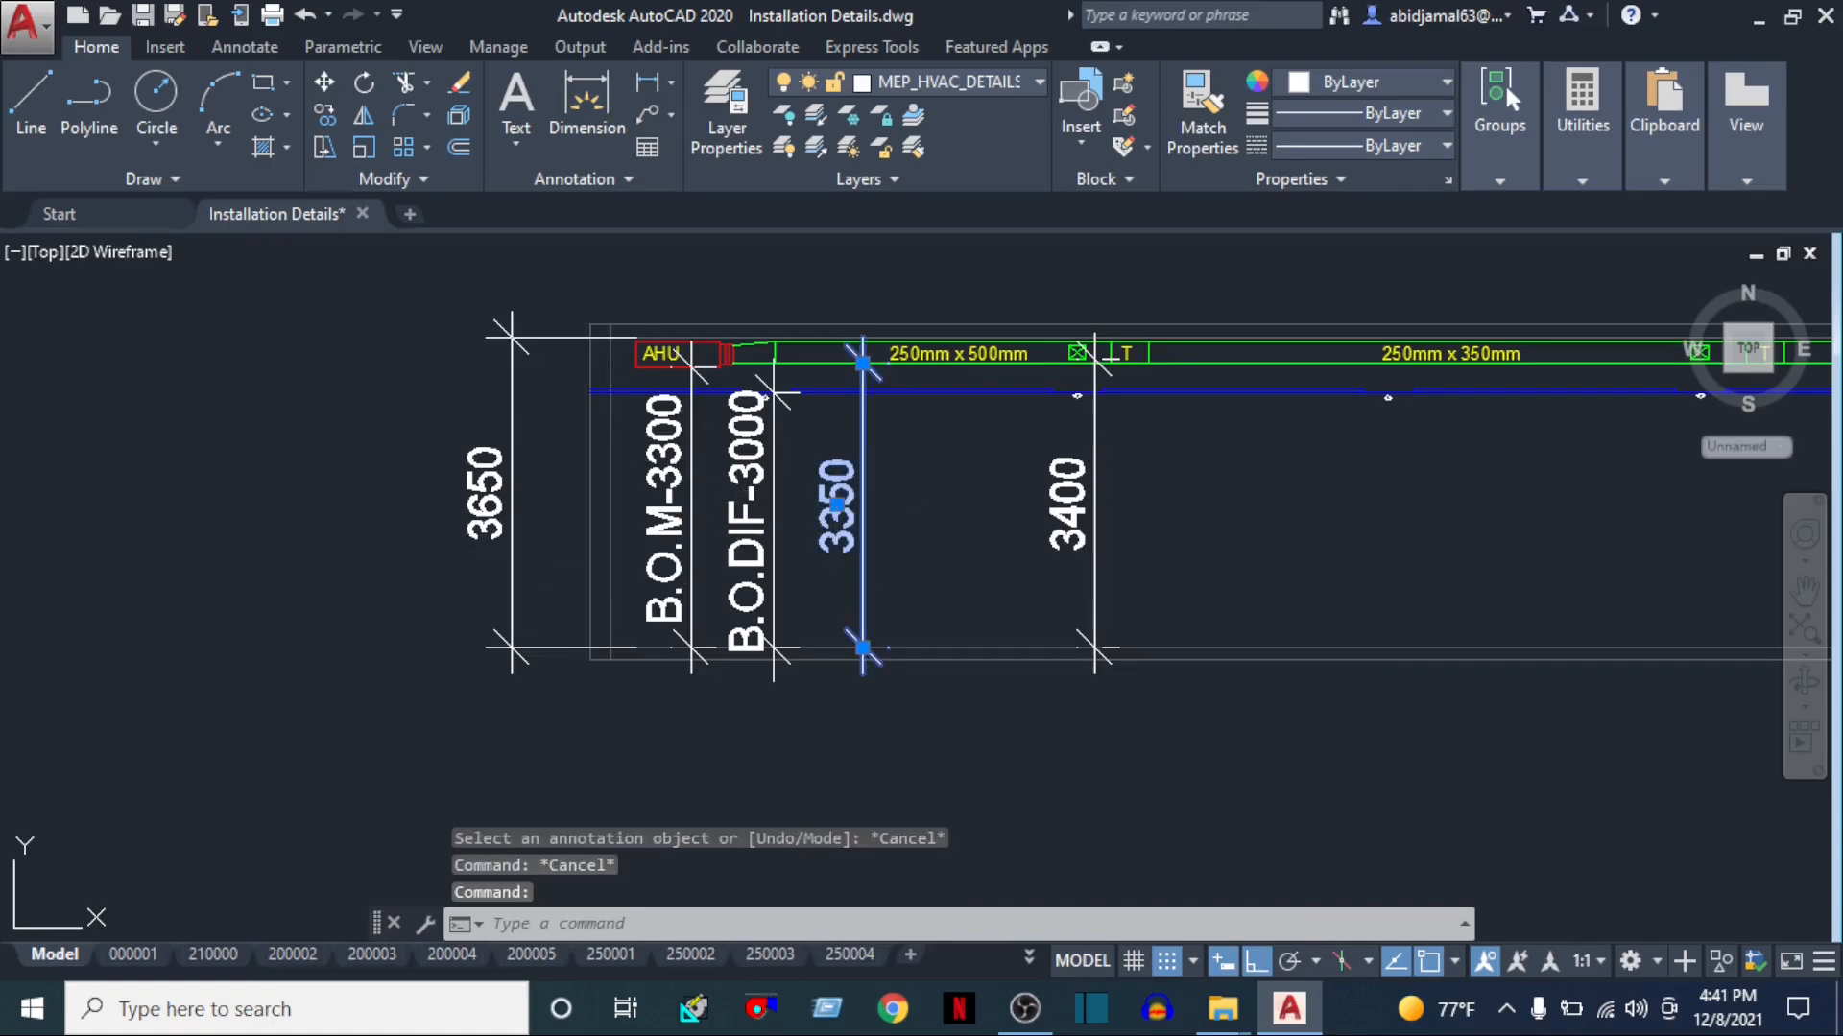
double_click(835, 507)
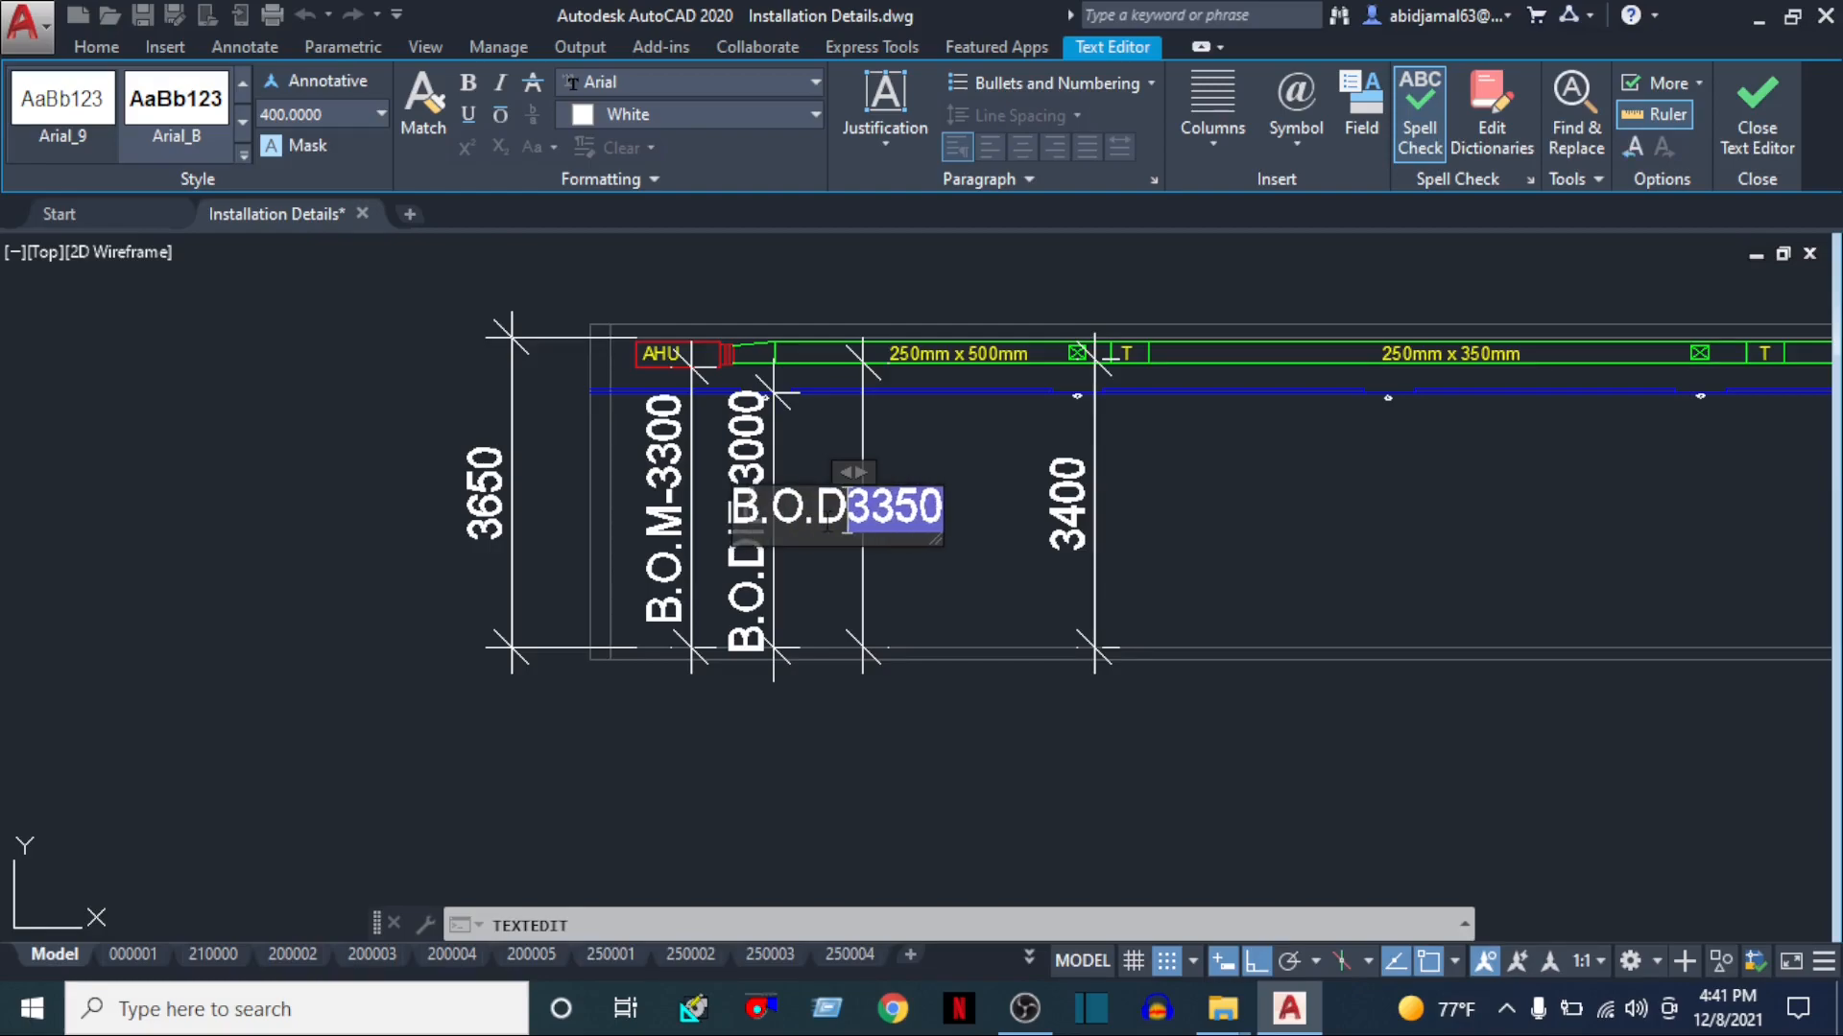
left_click(990, 877)
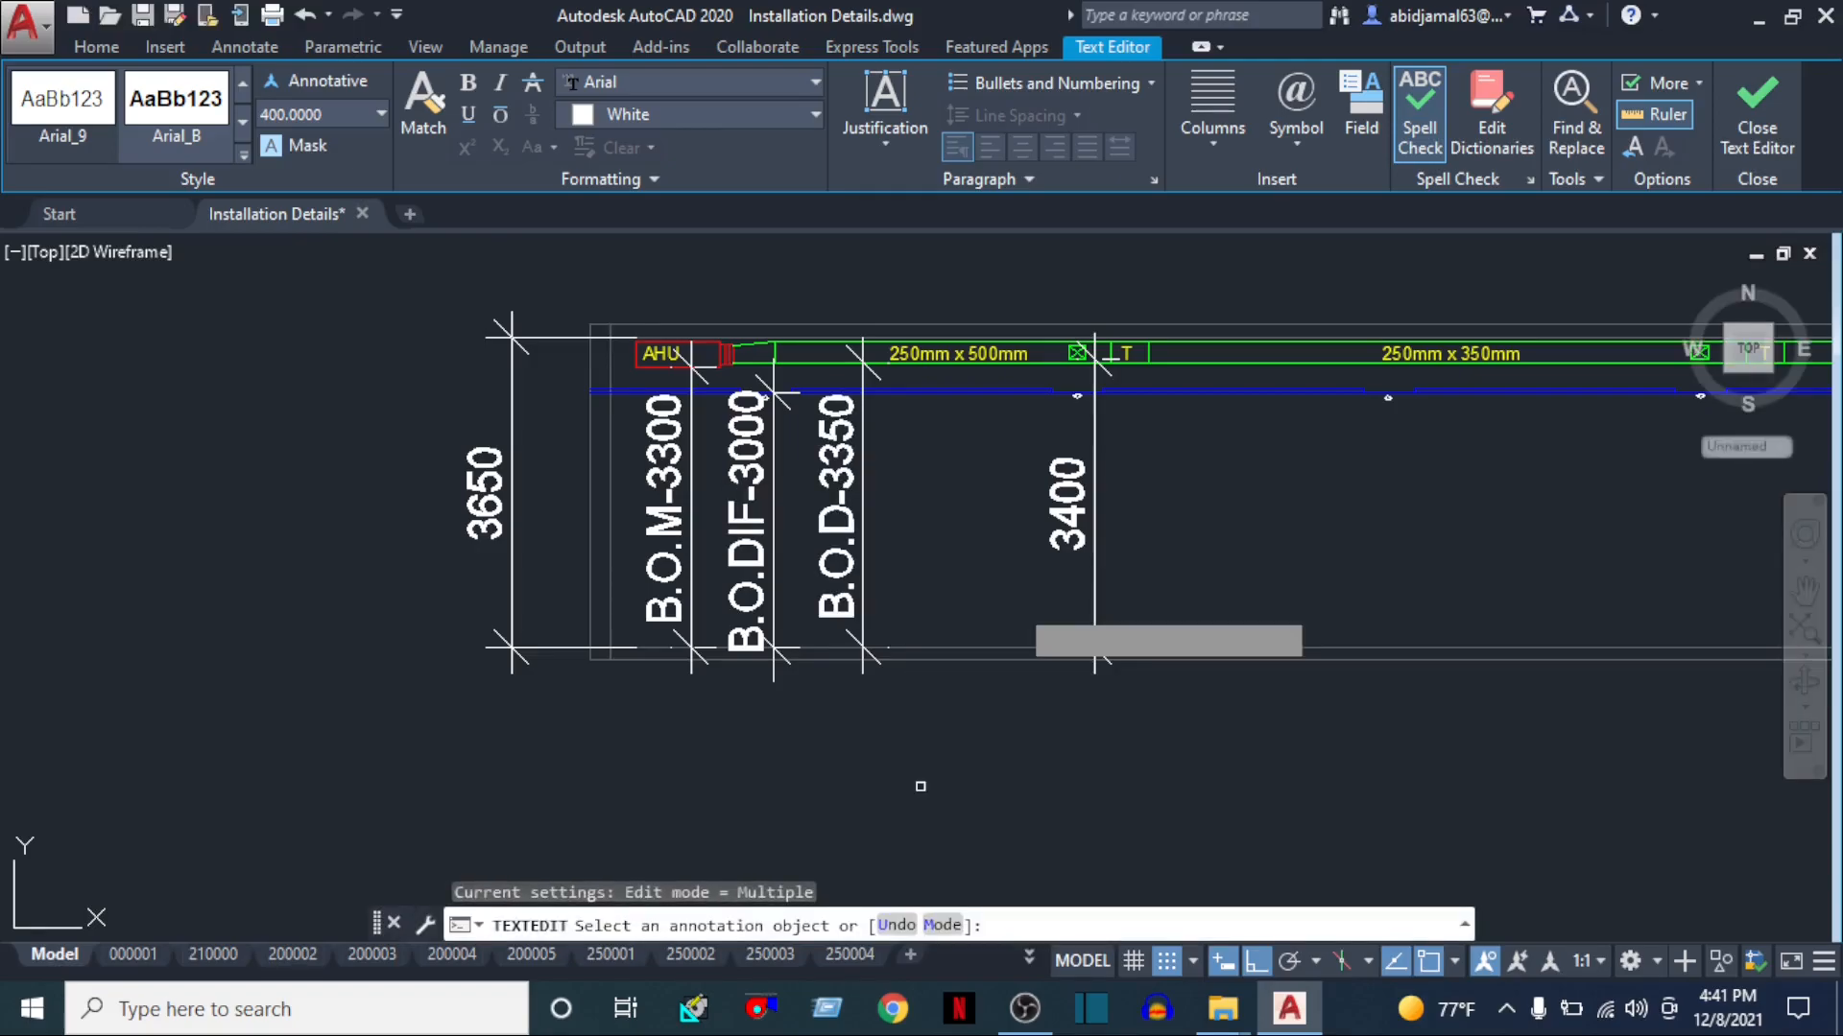
key("Escape")
Add the prefix "B.O.BD-" to the text of the height dimension beside the first crossed branch opening
double_click(1067, 499)
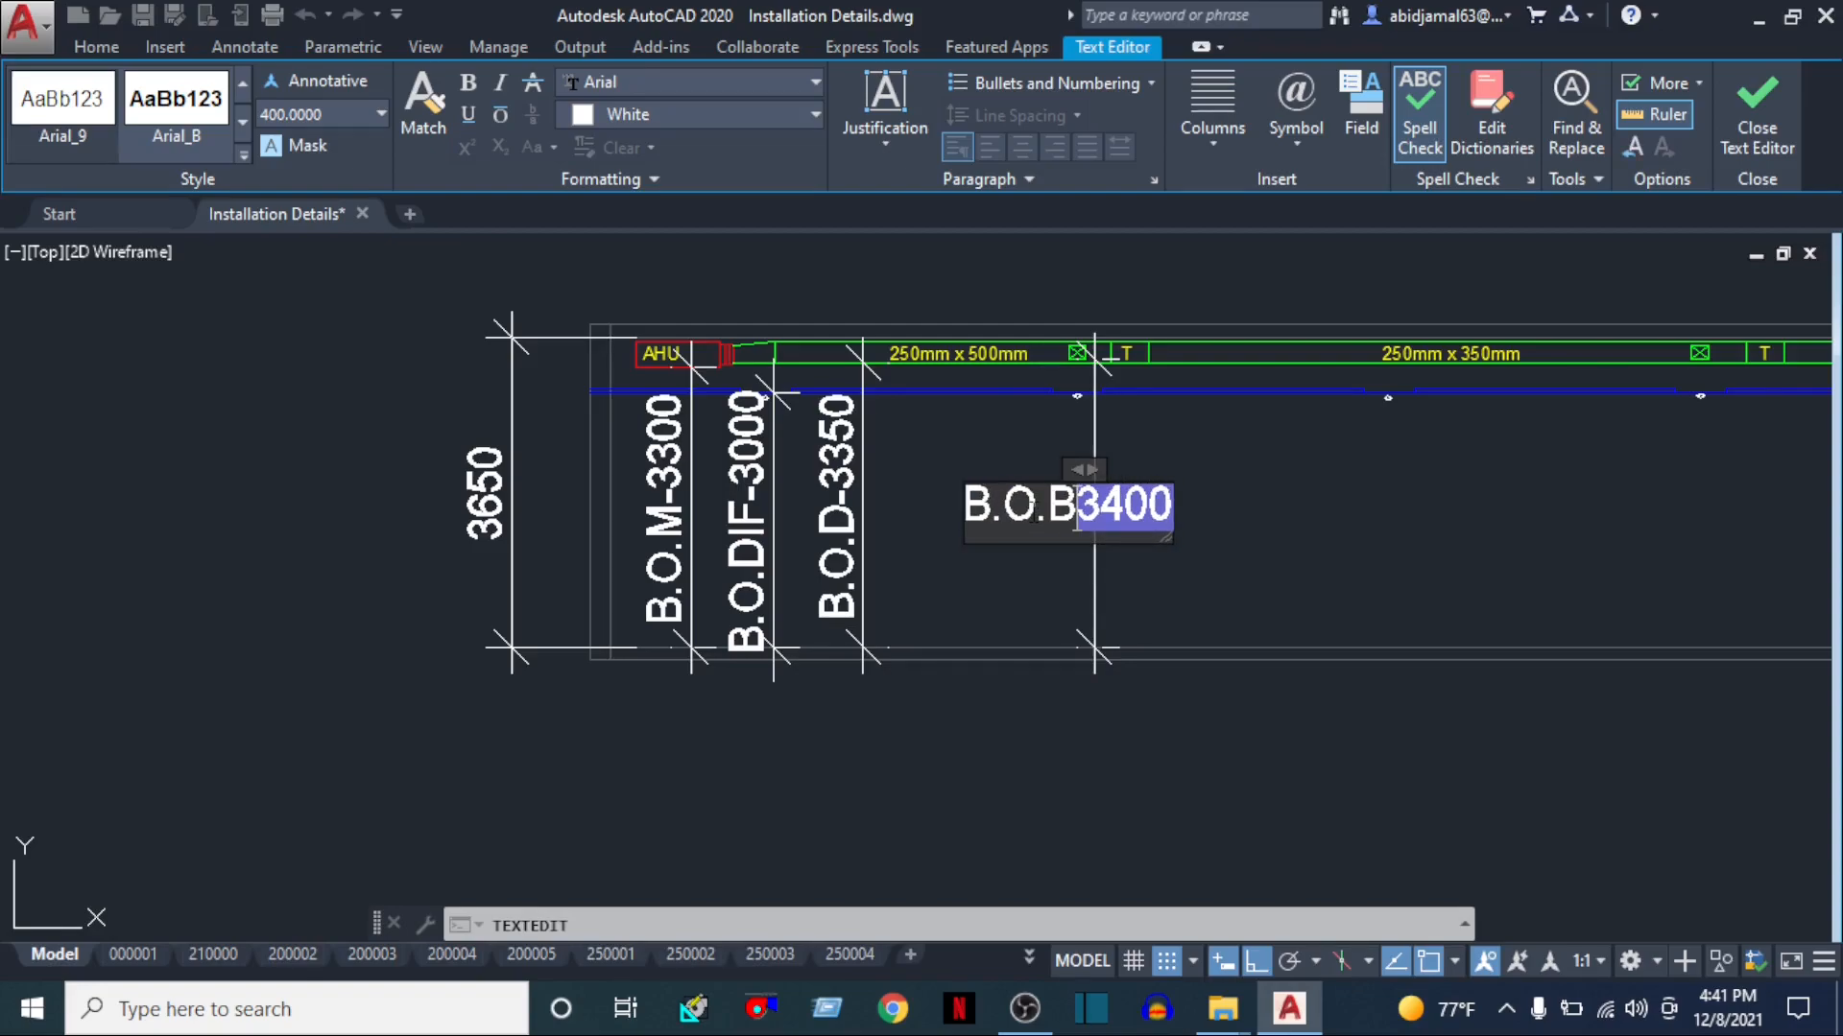
left_click(1153, 795)
middle_click_drag(1007, 537, 862, 597)
key("Escape")
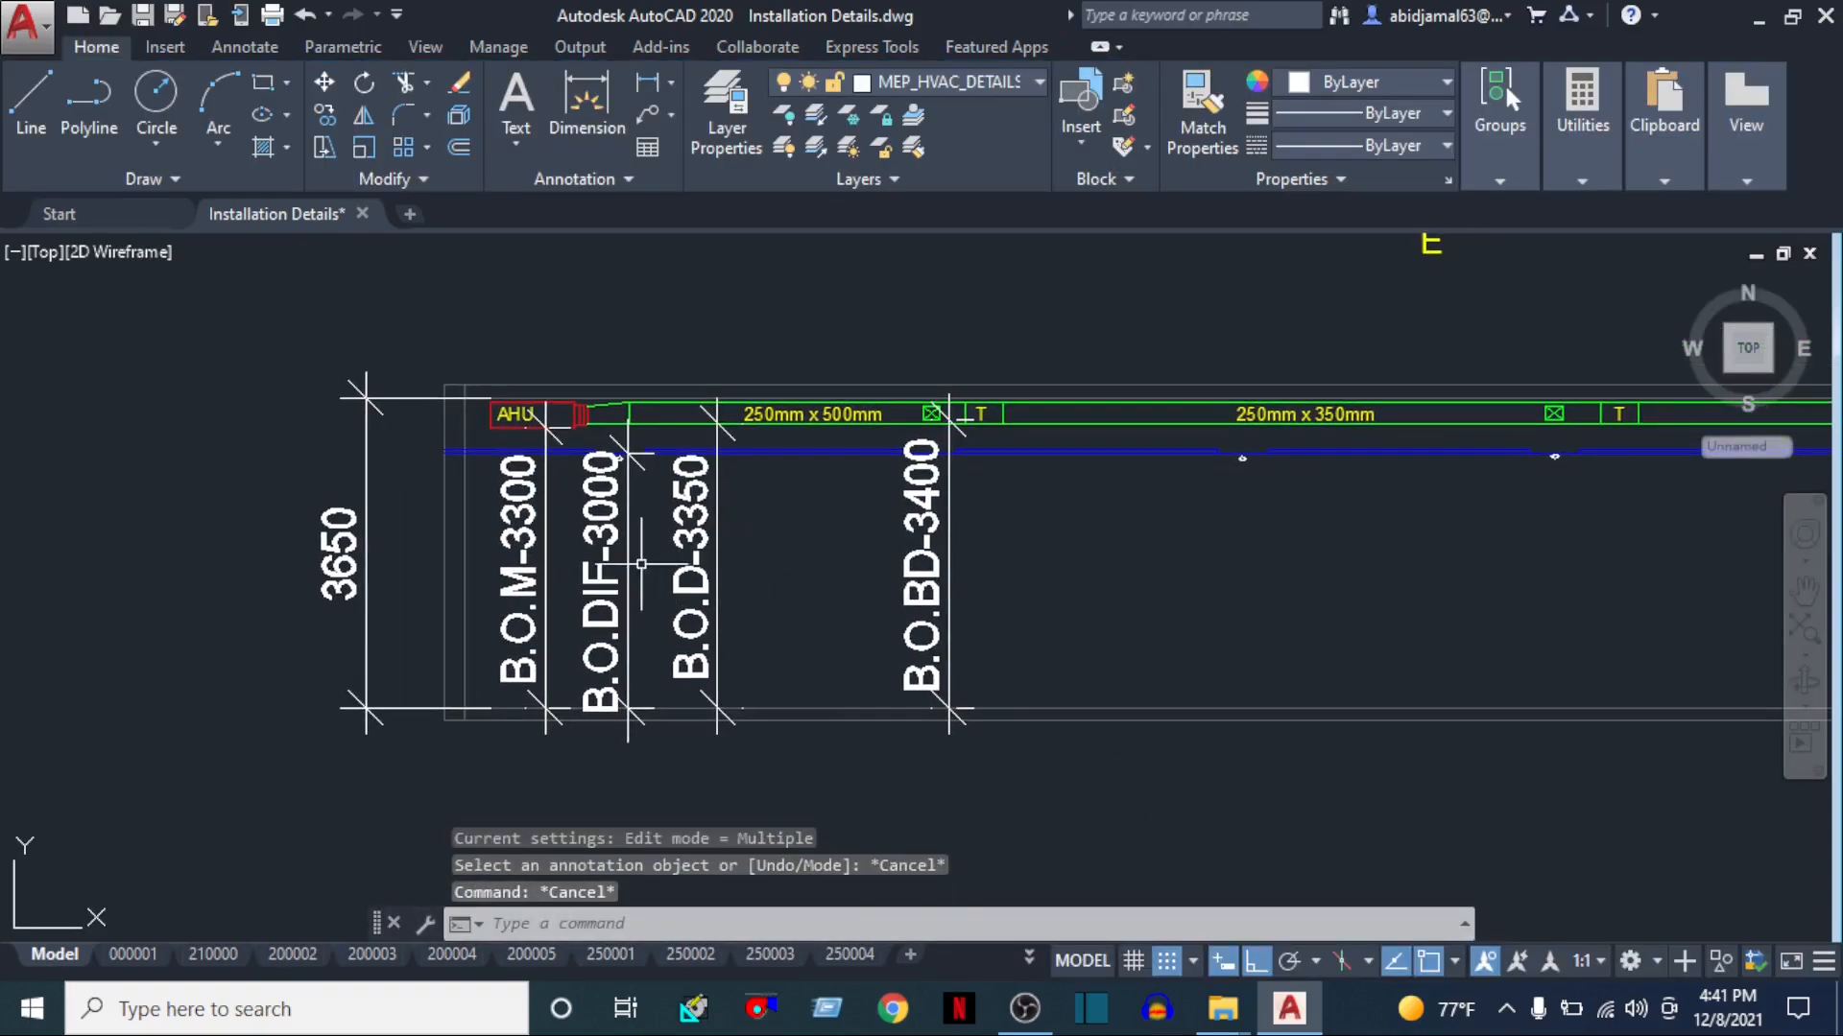
Set the text height of the whole B.O.M dimension label below the AHU to 200
left_click(515, 524)
double_click(516, 524)
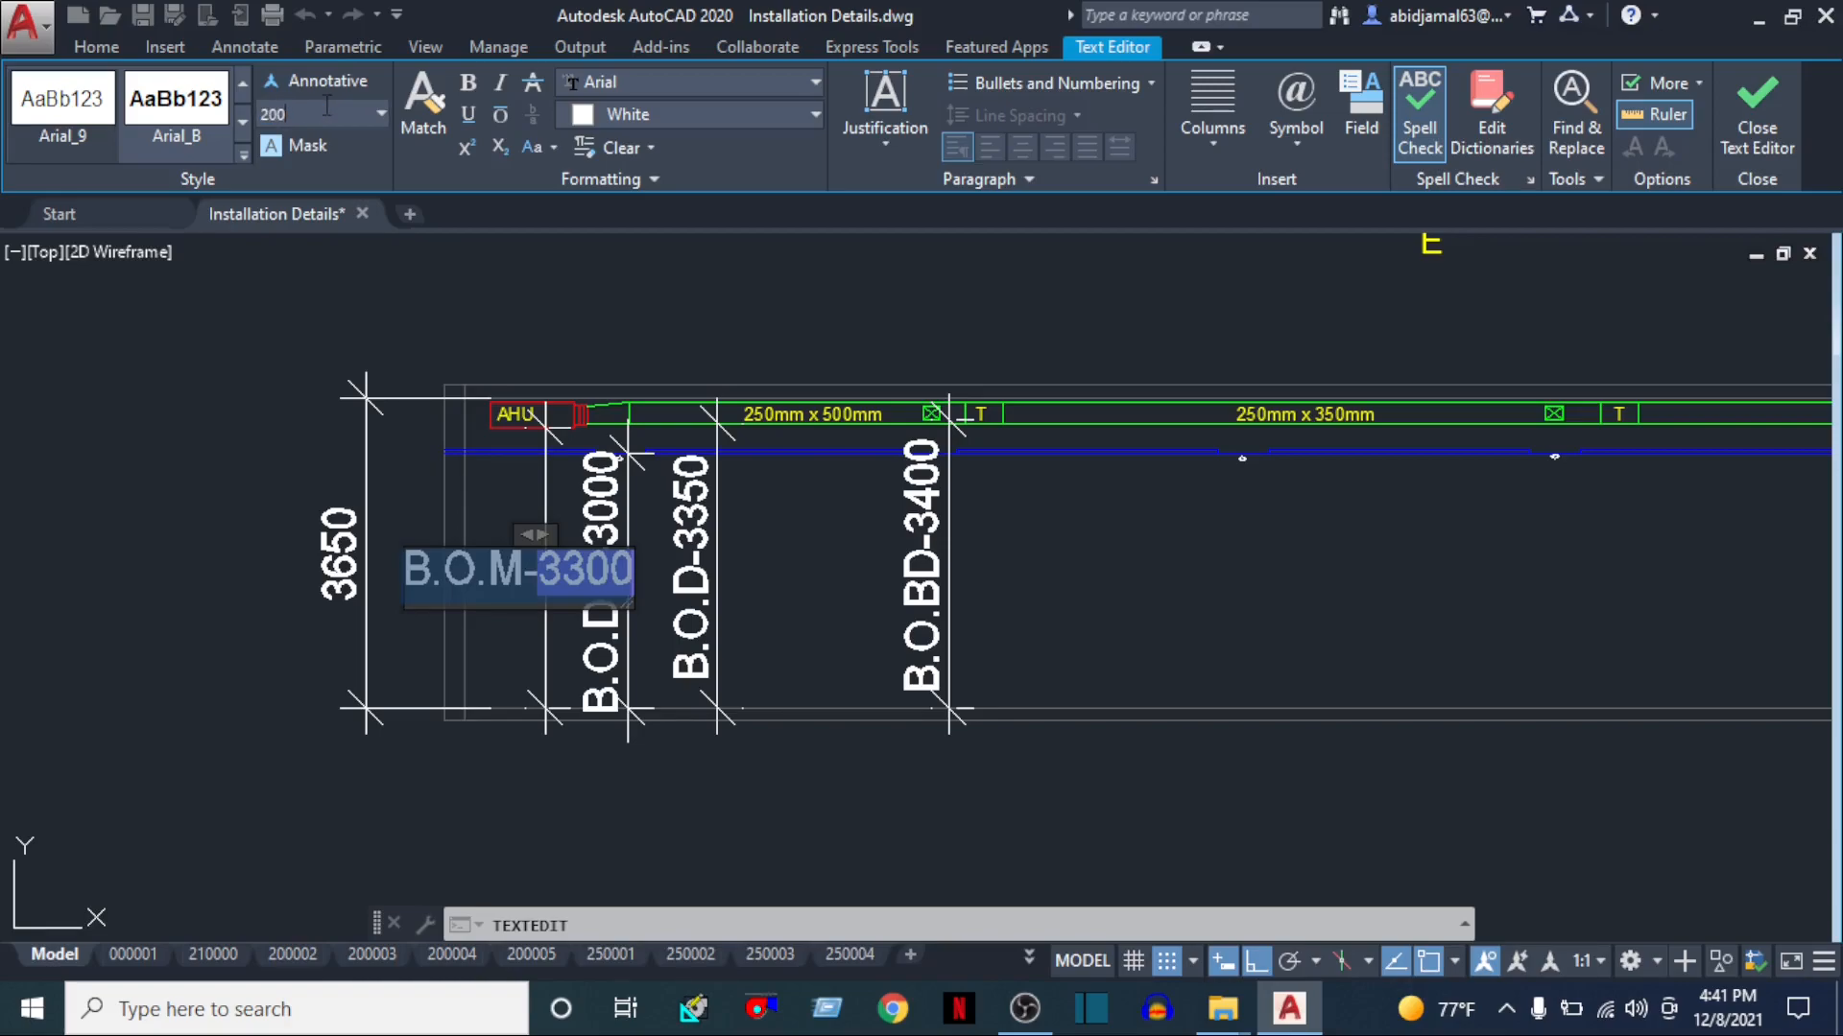
left_click(576, 833)
key("Escape")
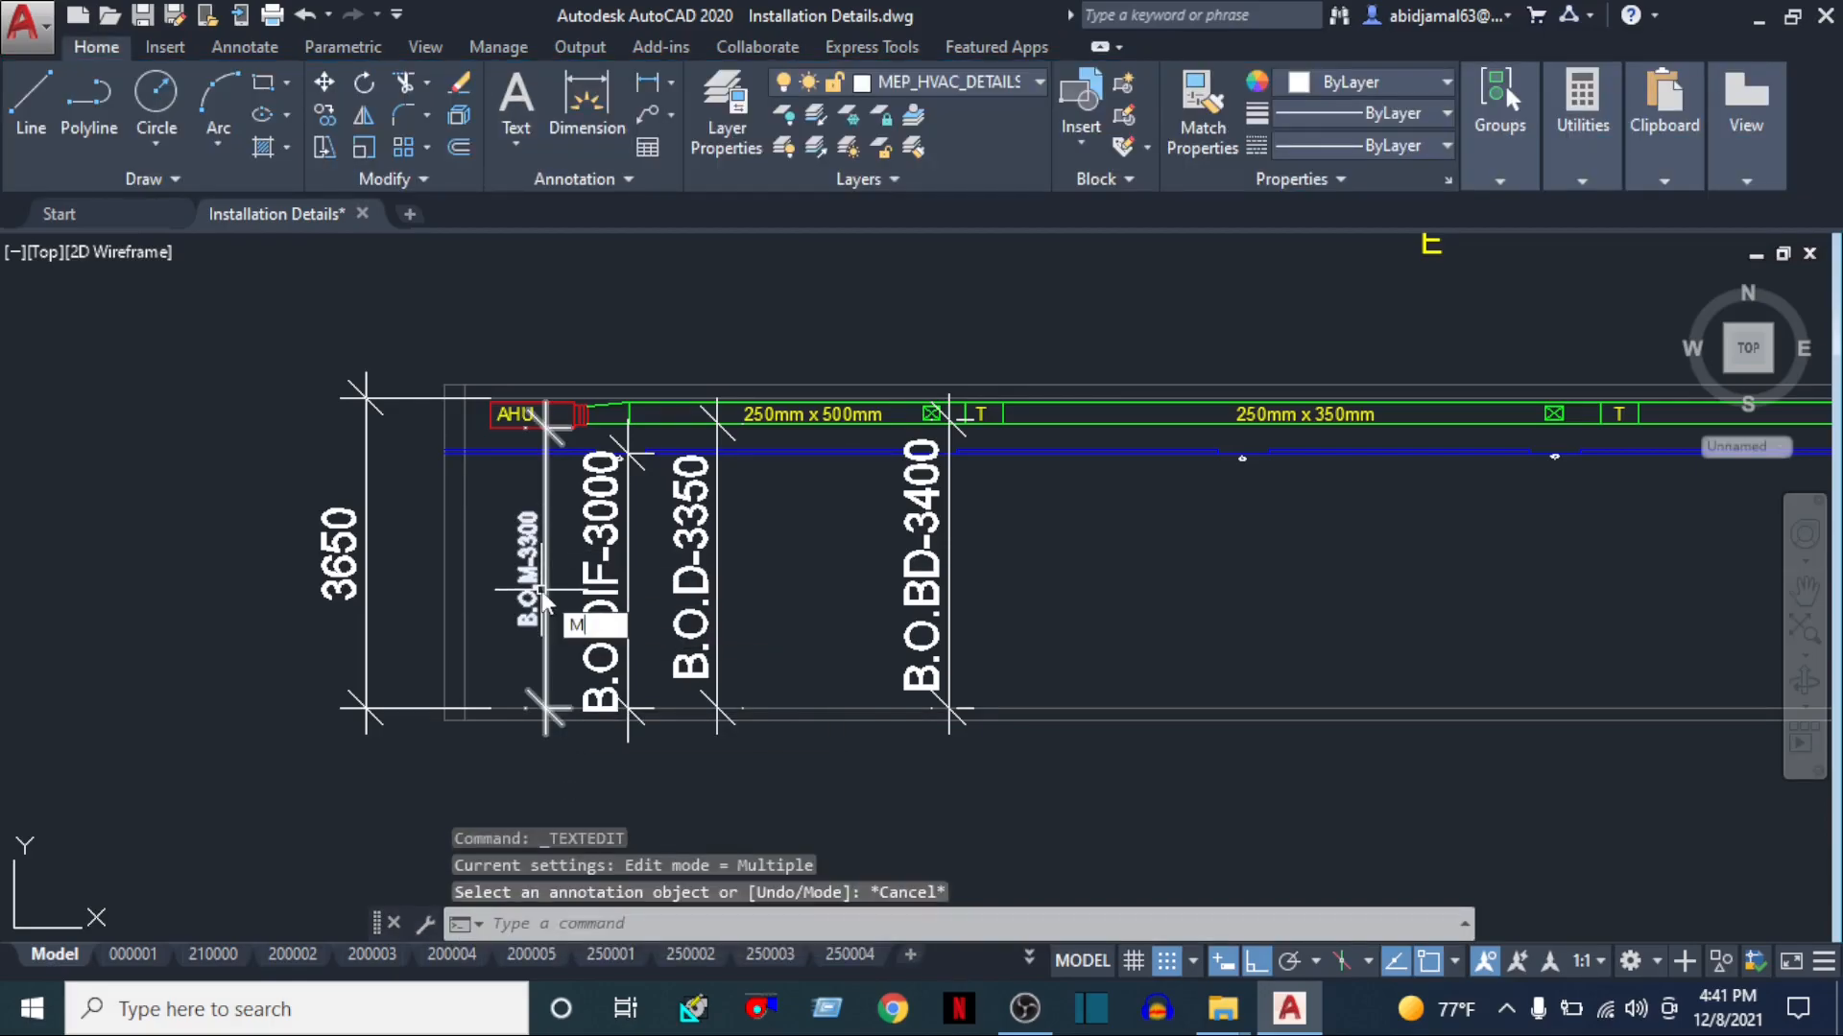
Match the properties of the B.O.M dimension onto the B.O.DIF, B.O.D and B.O.BD dimensions
type("ma")
key("Return")
left_click(523, 571)
left_click(1027, 575)
key("Escape")
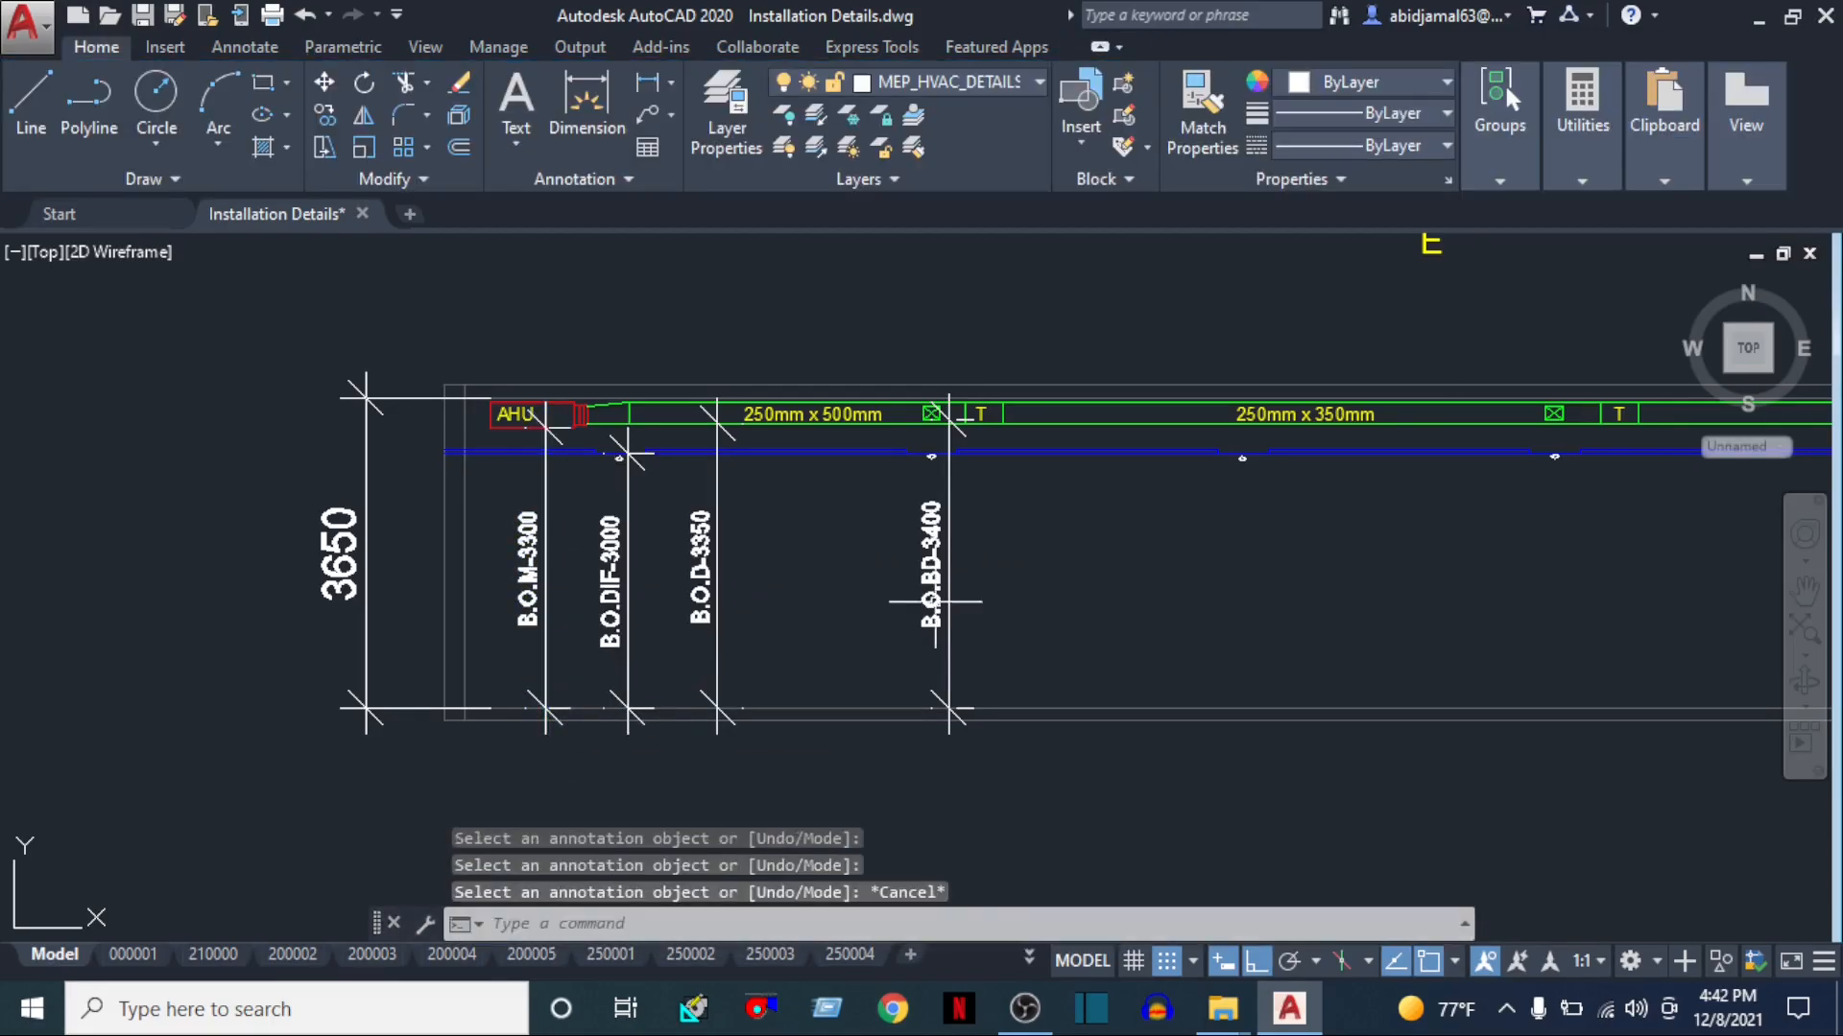
key("Escape")
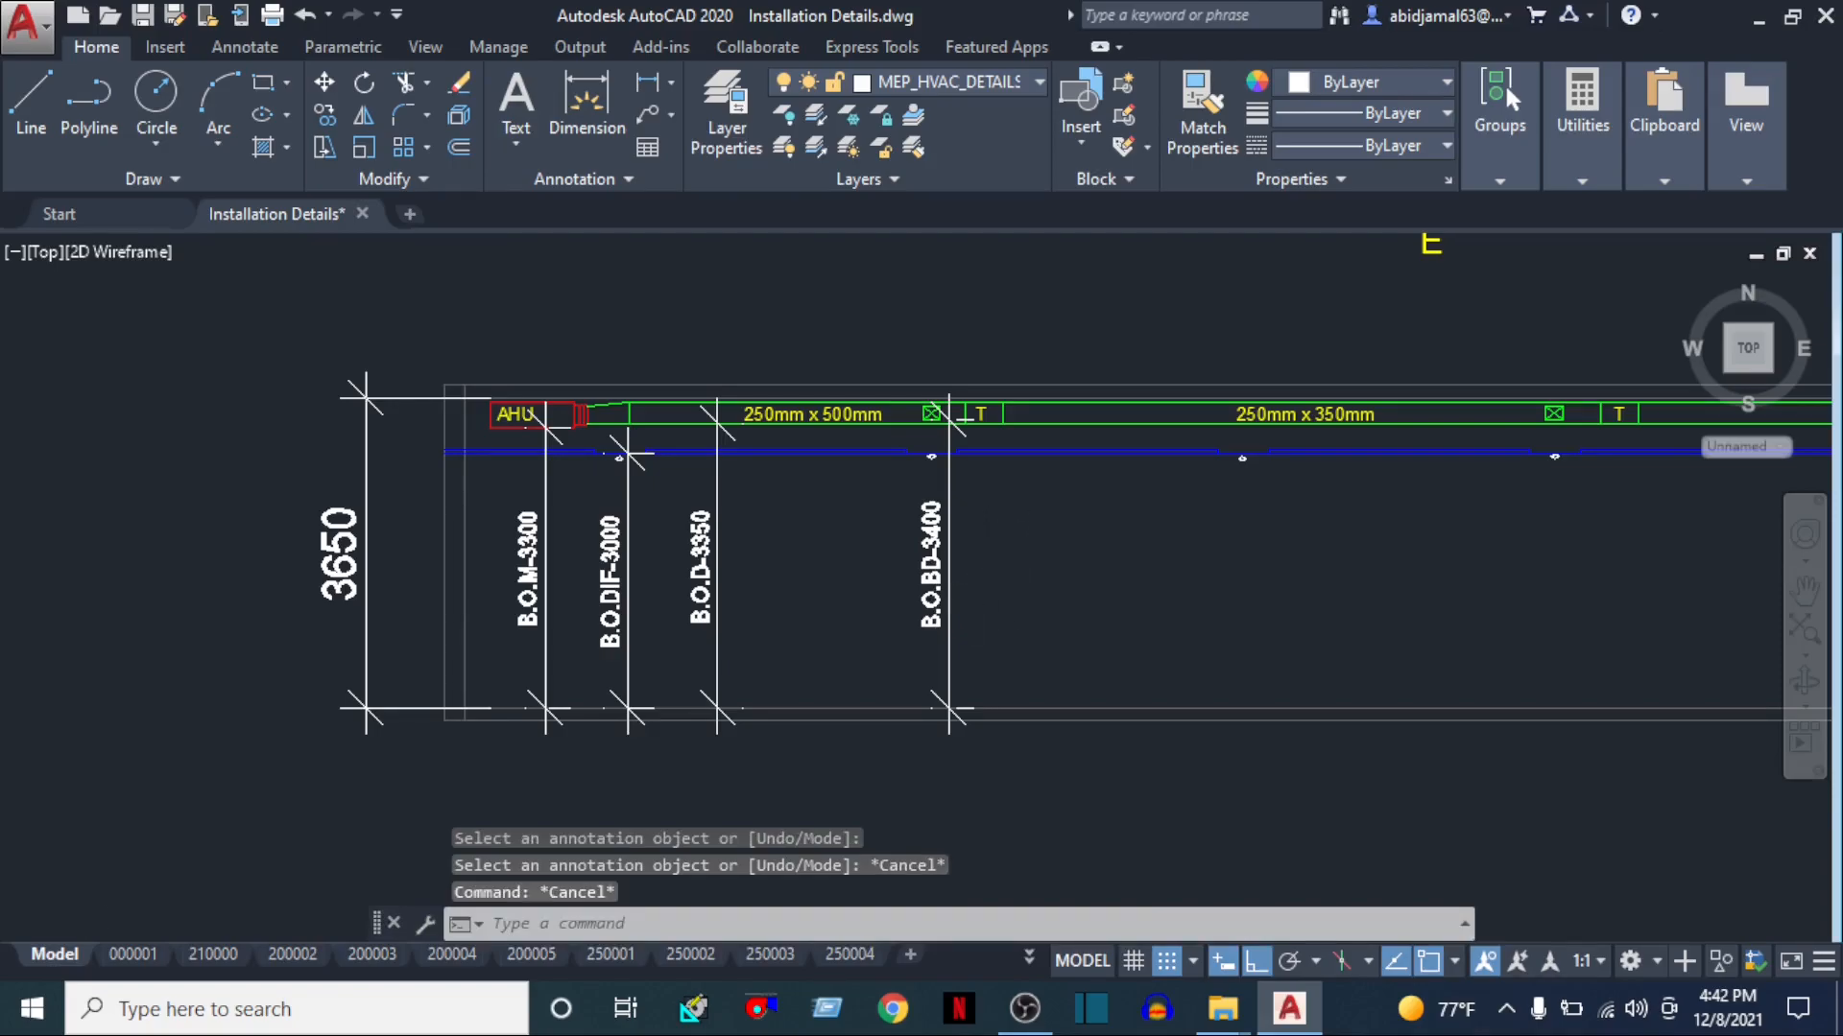
Examine the labelled height dimensions along the section view and compare the section with the duct floor plan above
scroll(989, 558, "up", 2)
left_click(1058, 539)
left_click(192, 612)
left_click(178, 612)
key("Escape")
key("Escape")
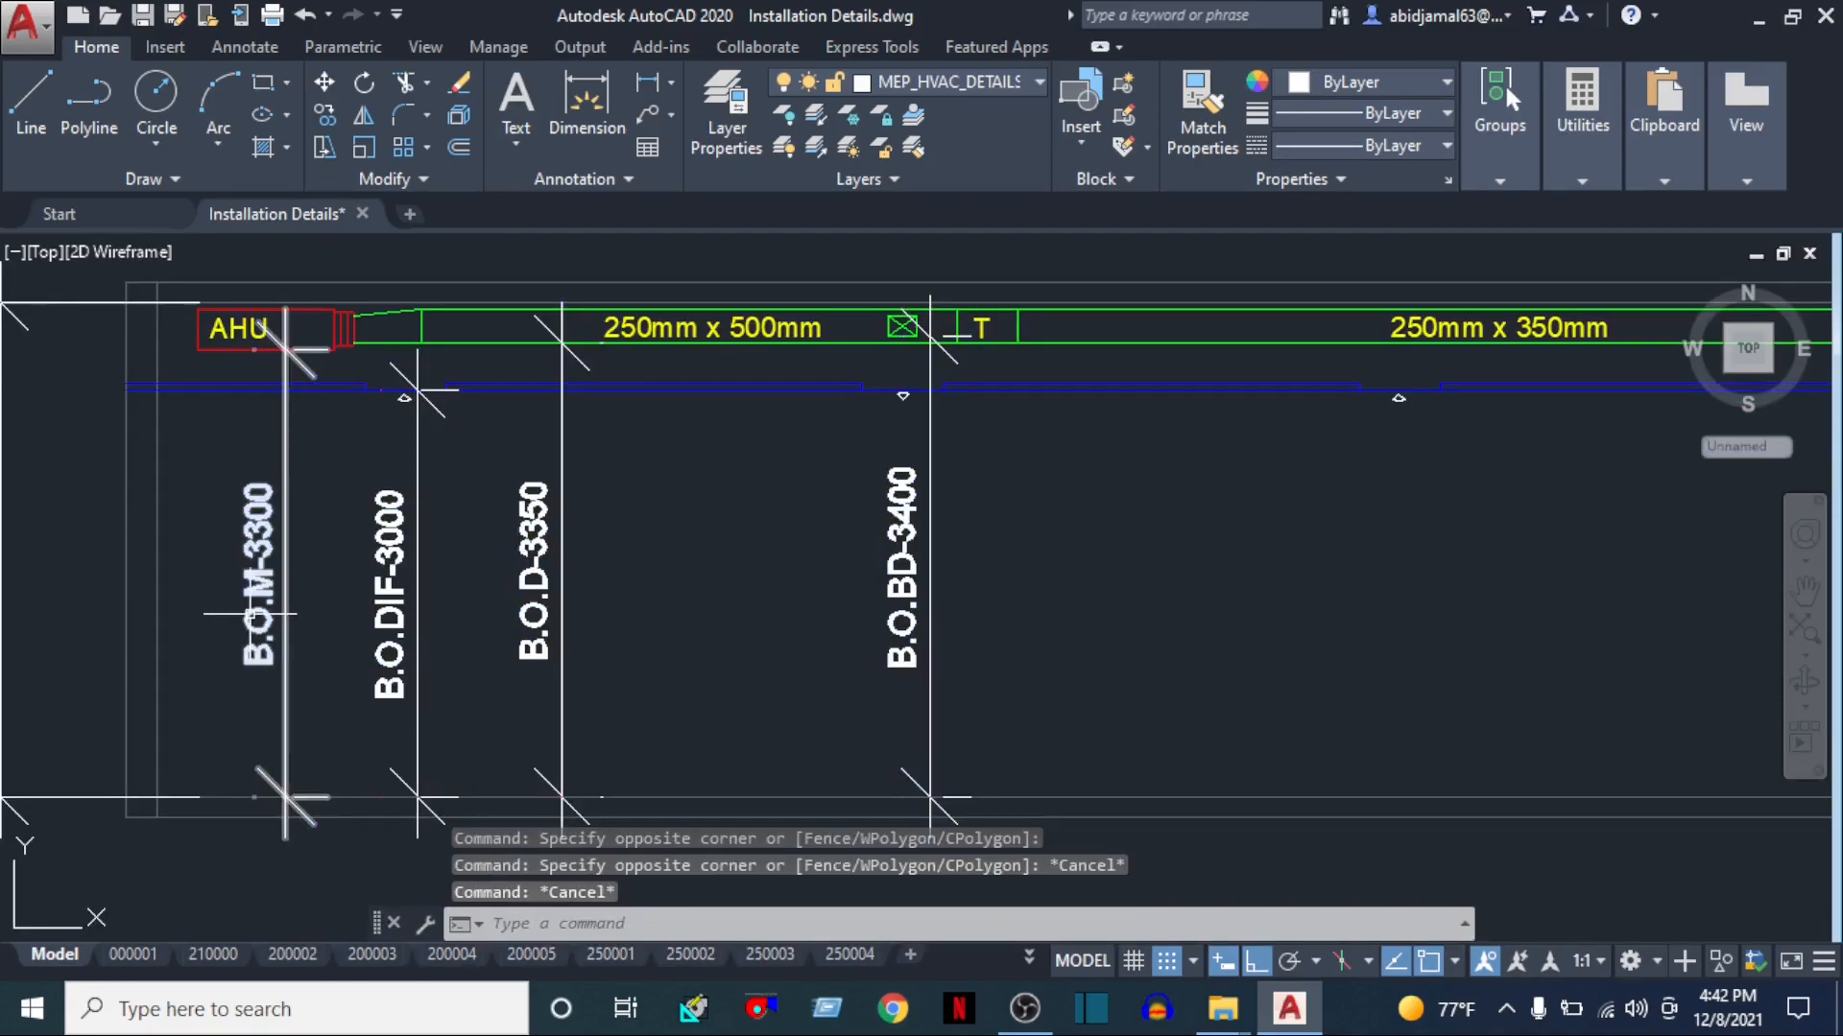
middle_click_drag(247, 658, 251, 688)
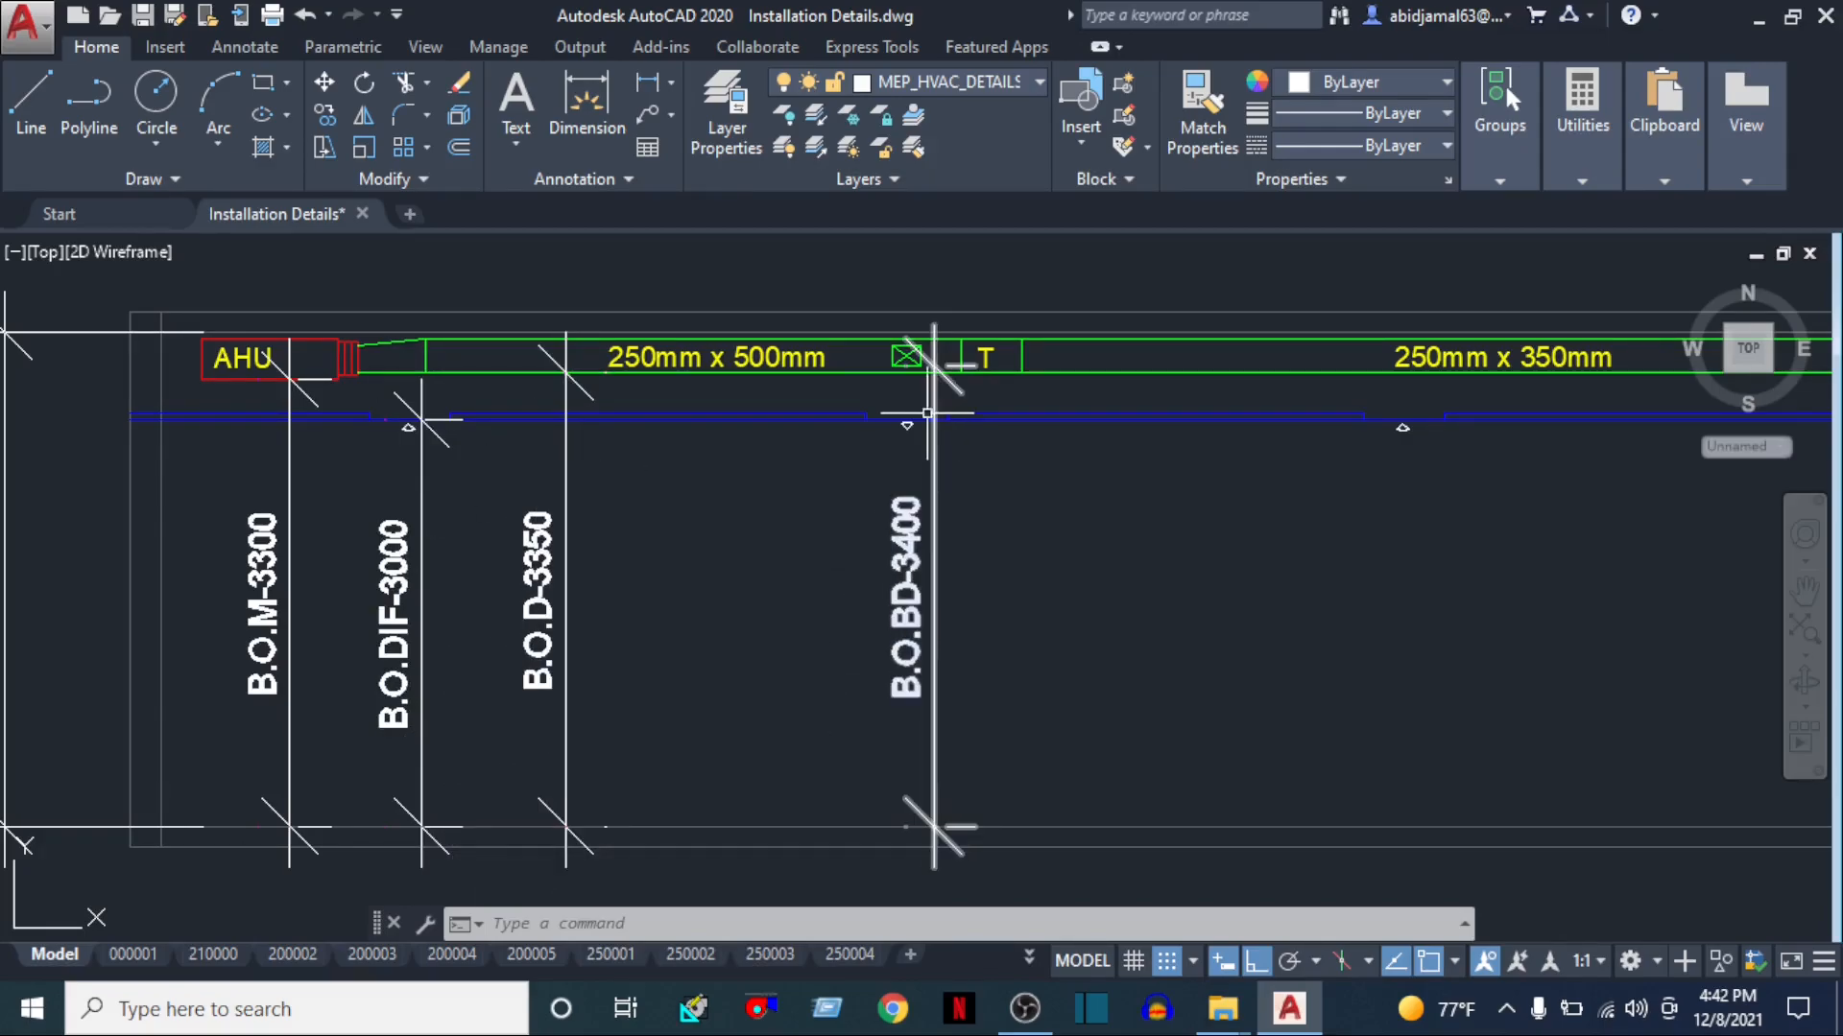
scroll(911, 384, "down", 3)
mouse_move(1054, 532)
middle_mouse_down()
mouse_move(1006, 574)
mouse_move(720, 575)
middle_mouse_up()
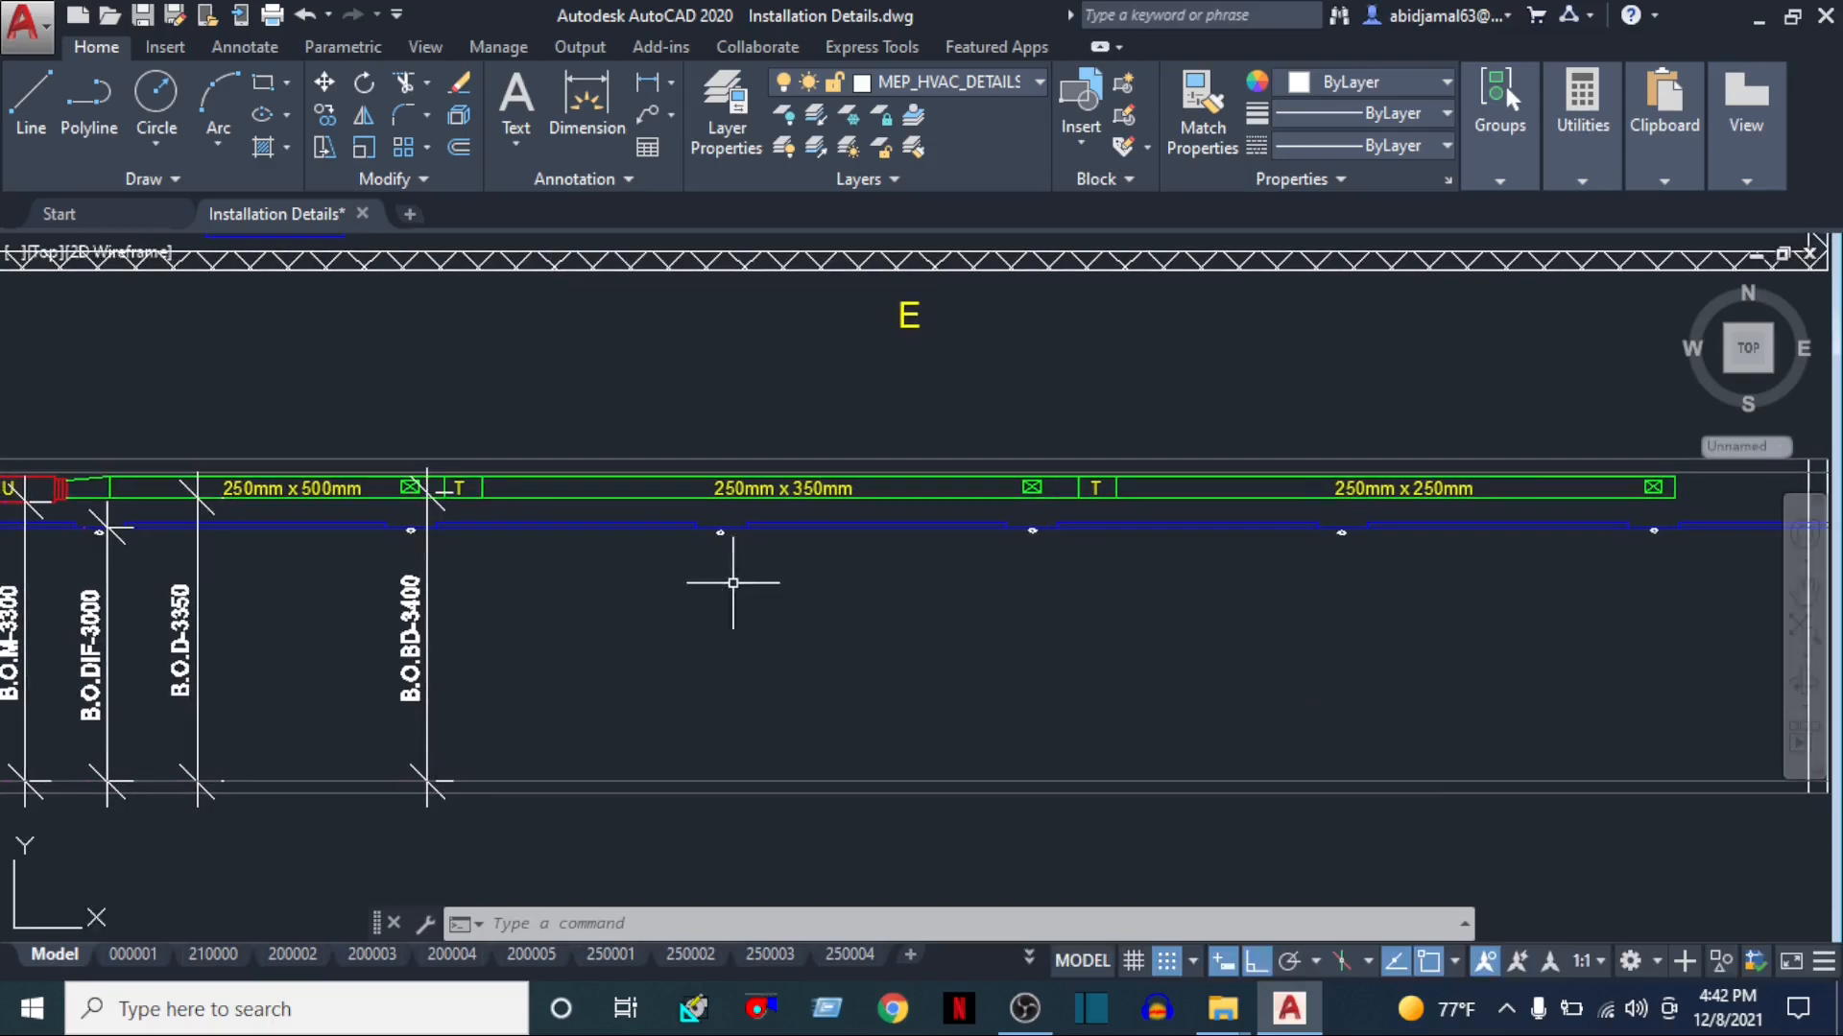
scroll(733, 579, "down", 2)
scroll(990, 585, "down", 4)
middle_click_drag(1058, 540, 1024, 699)
scroll(1087, 418, "up", 2)
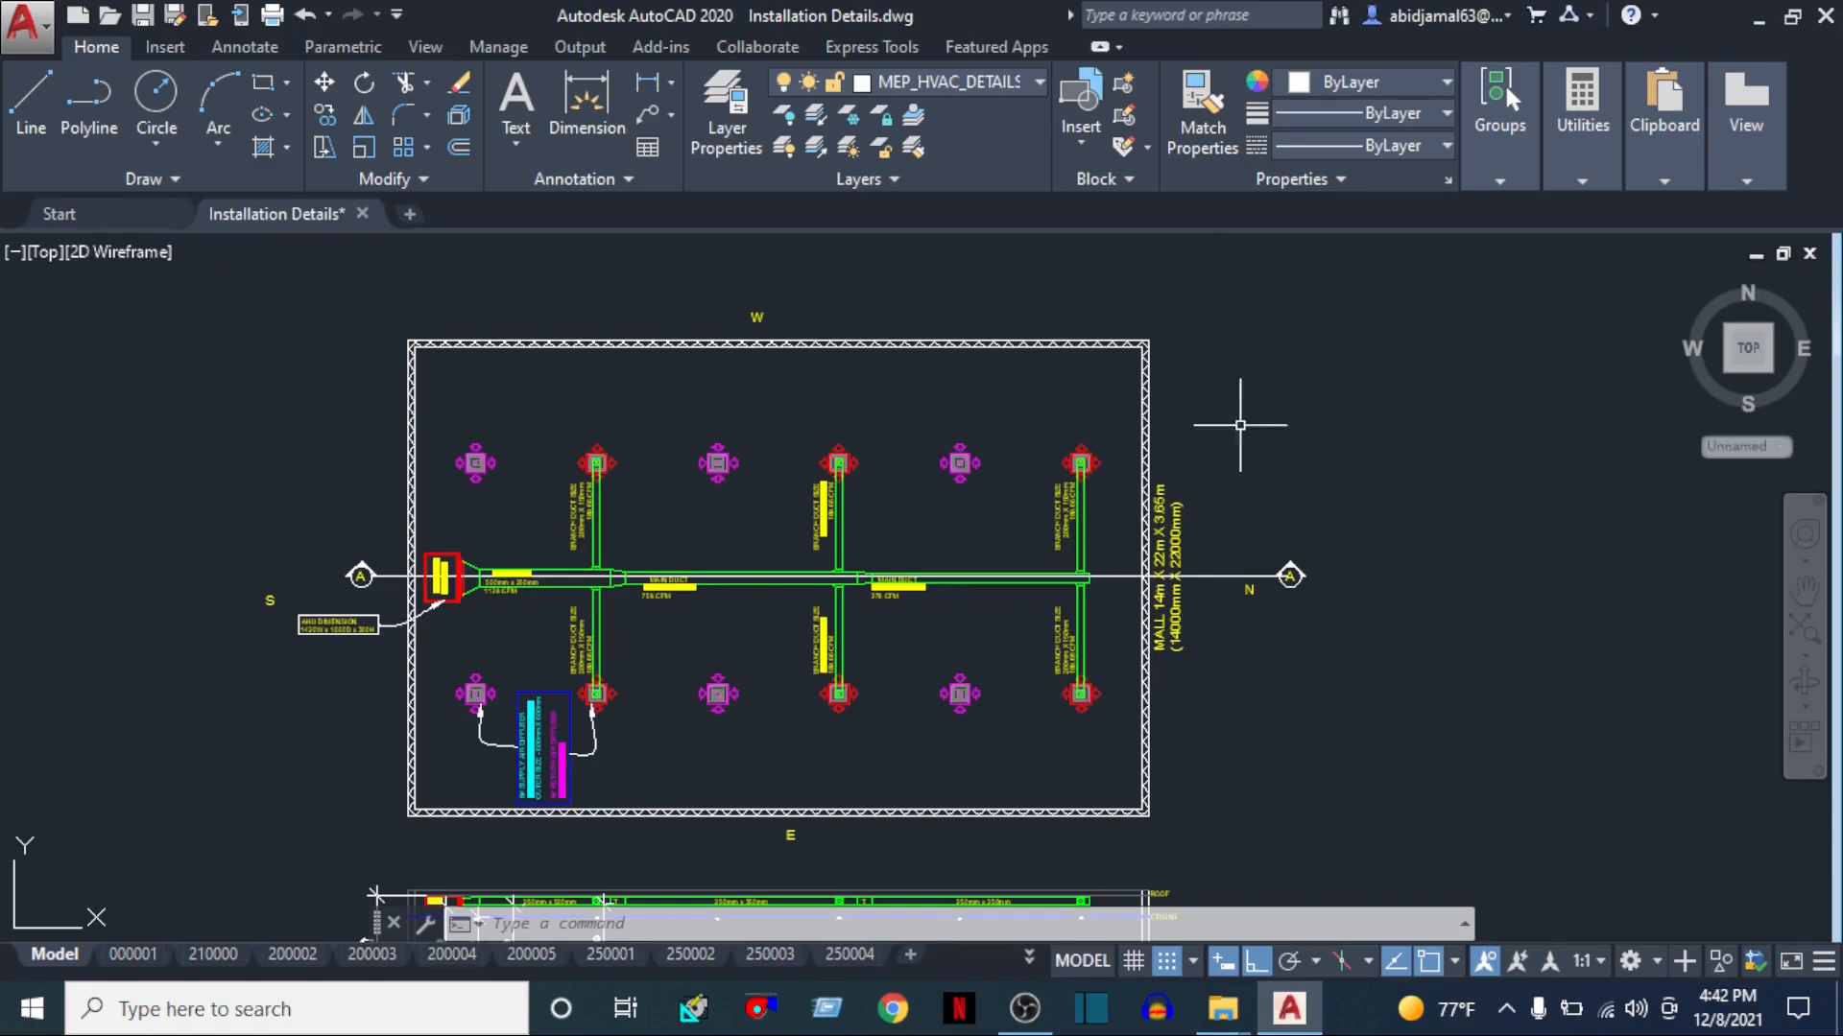
scroll(1046, 734, "down", 2)
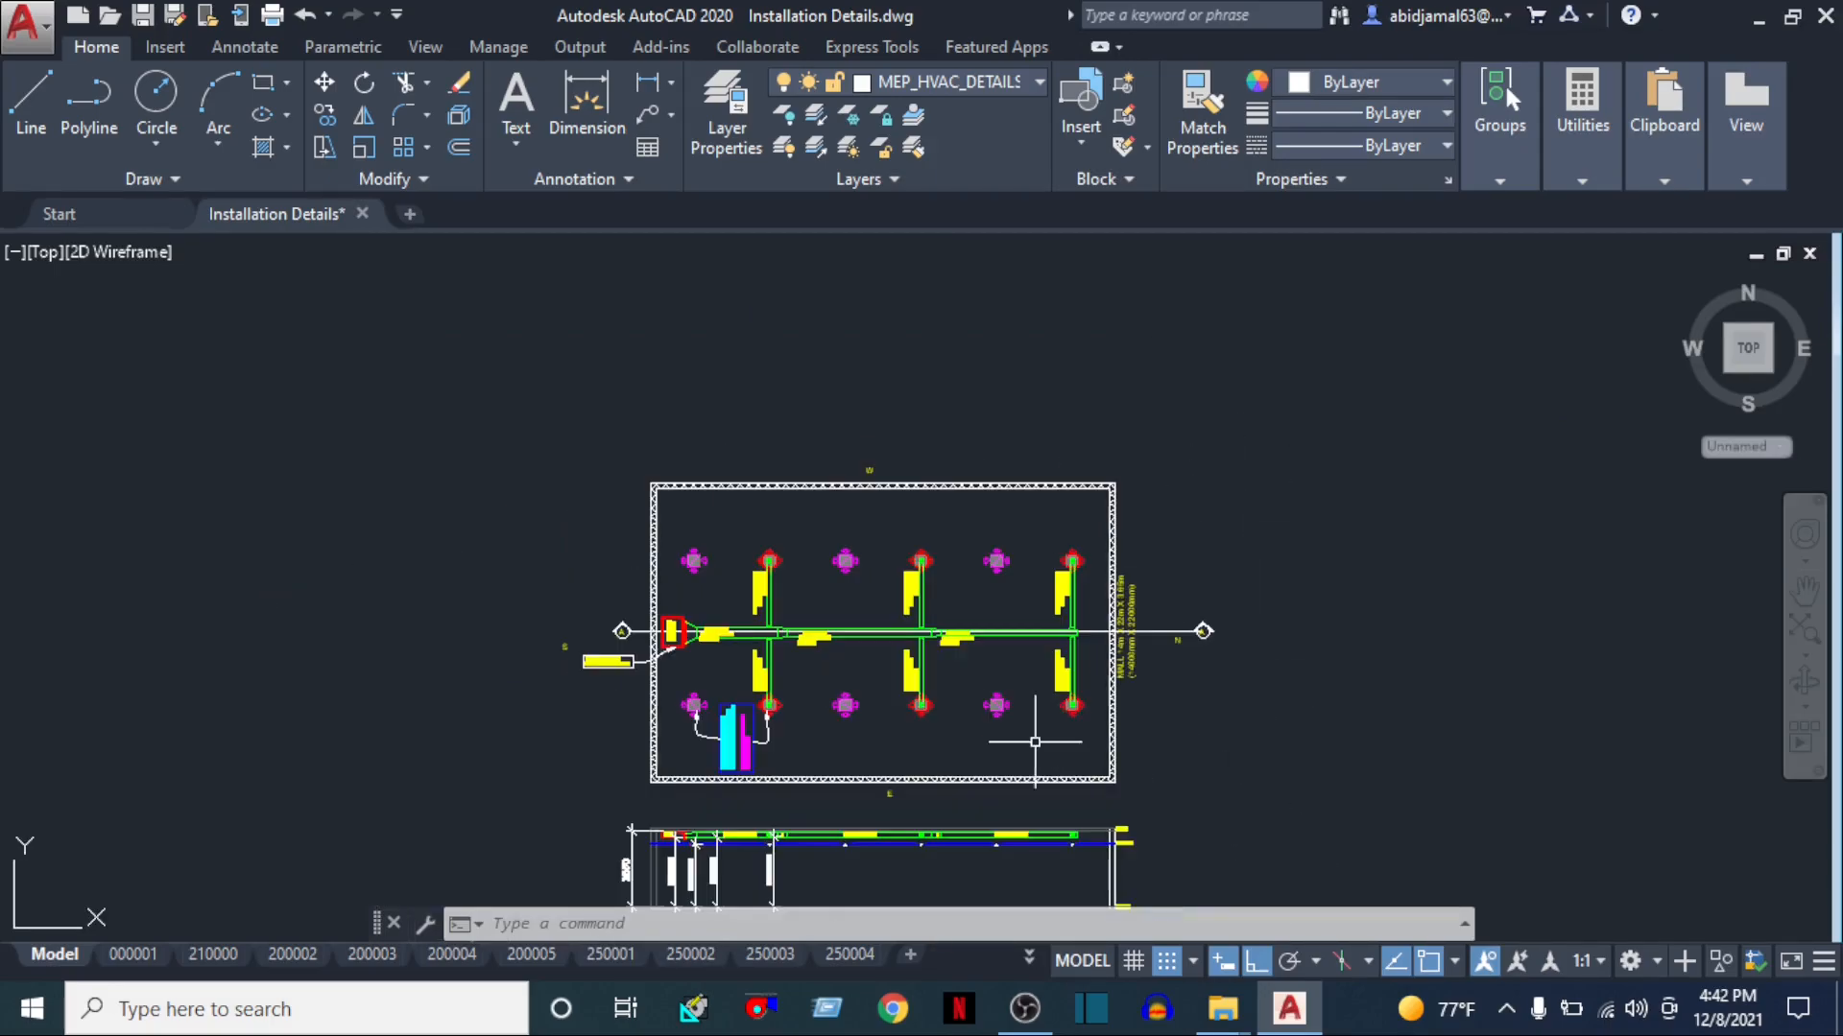
scroll(730, 765, "up", 5)
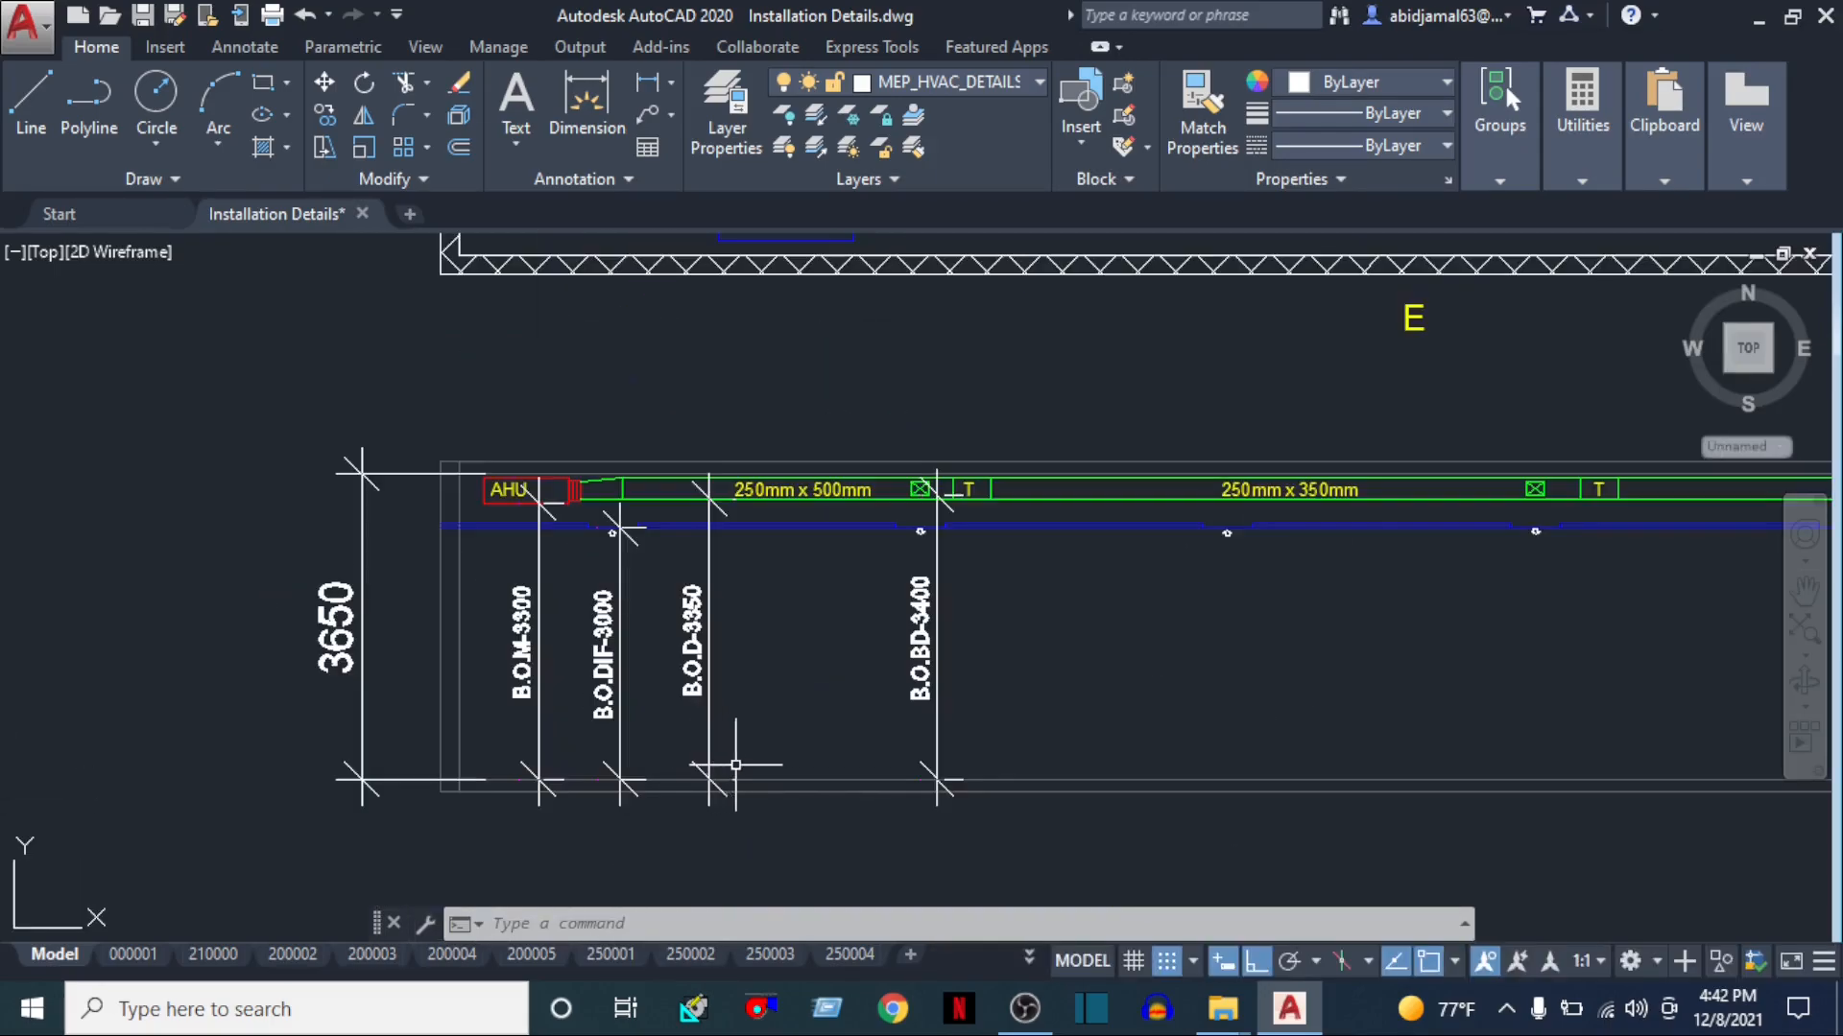
scroll(948, 732, "down", 2)
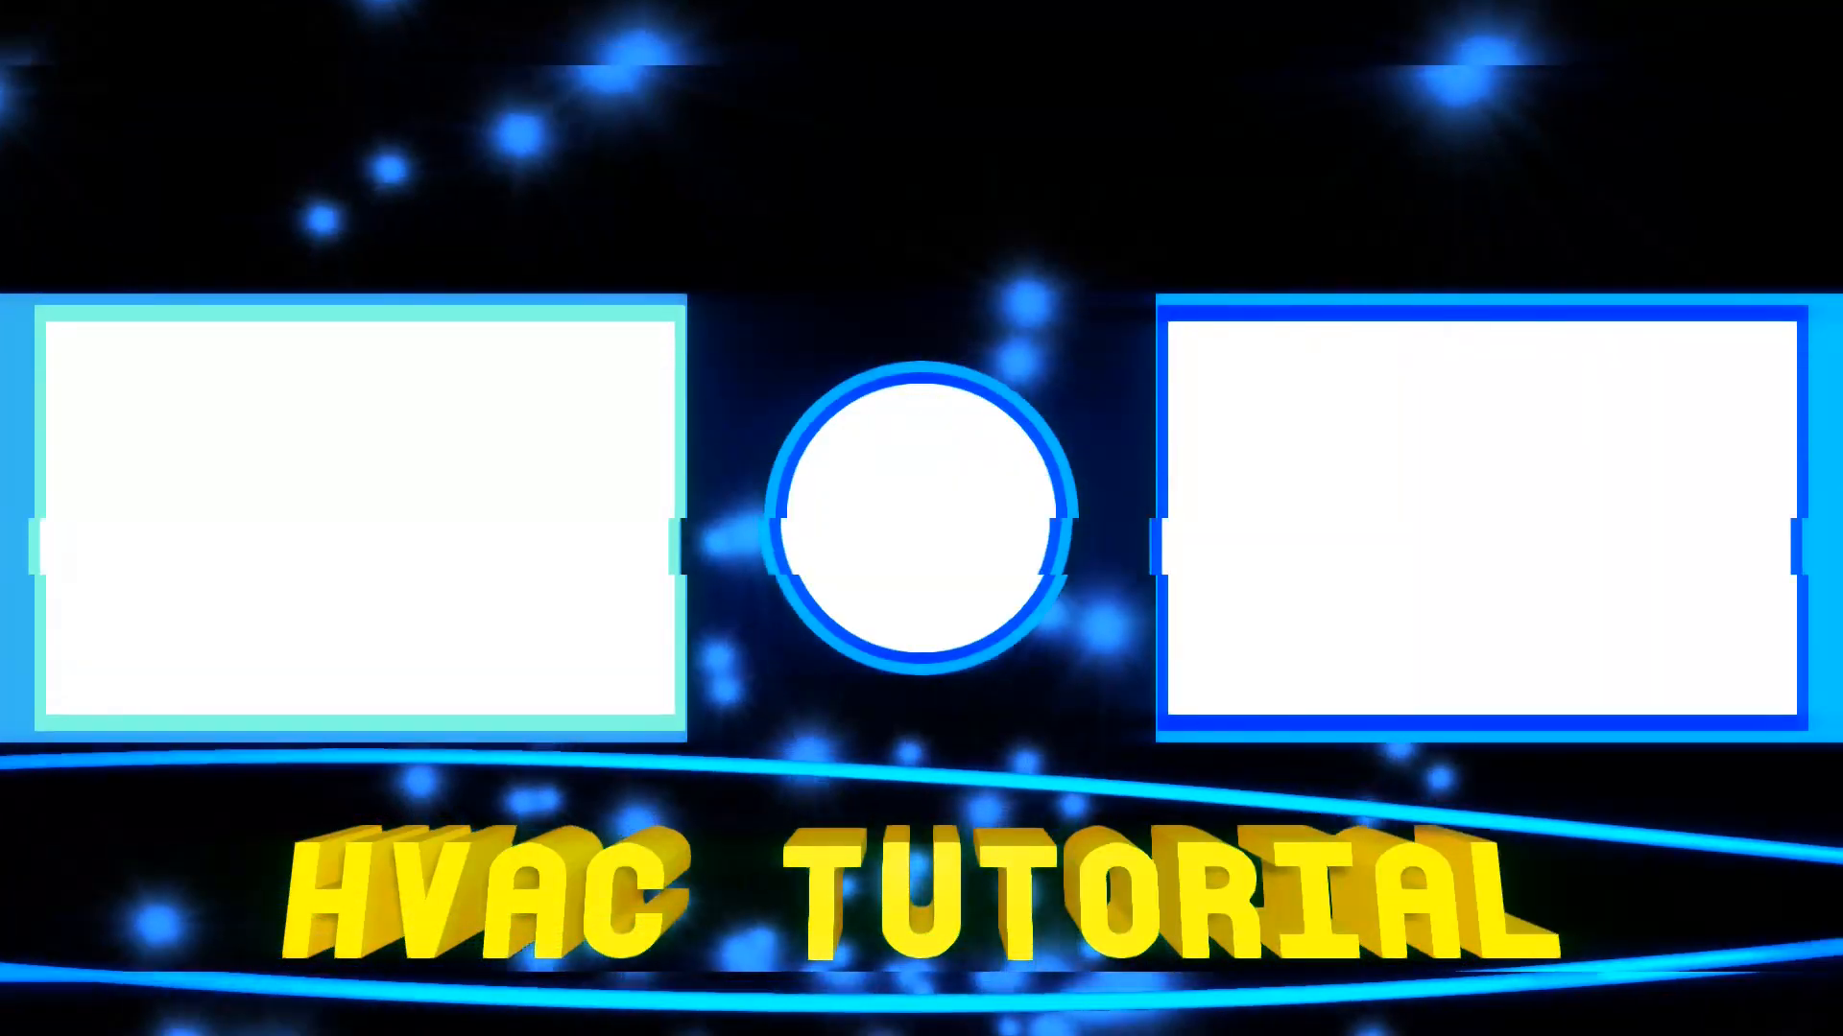